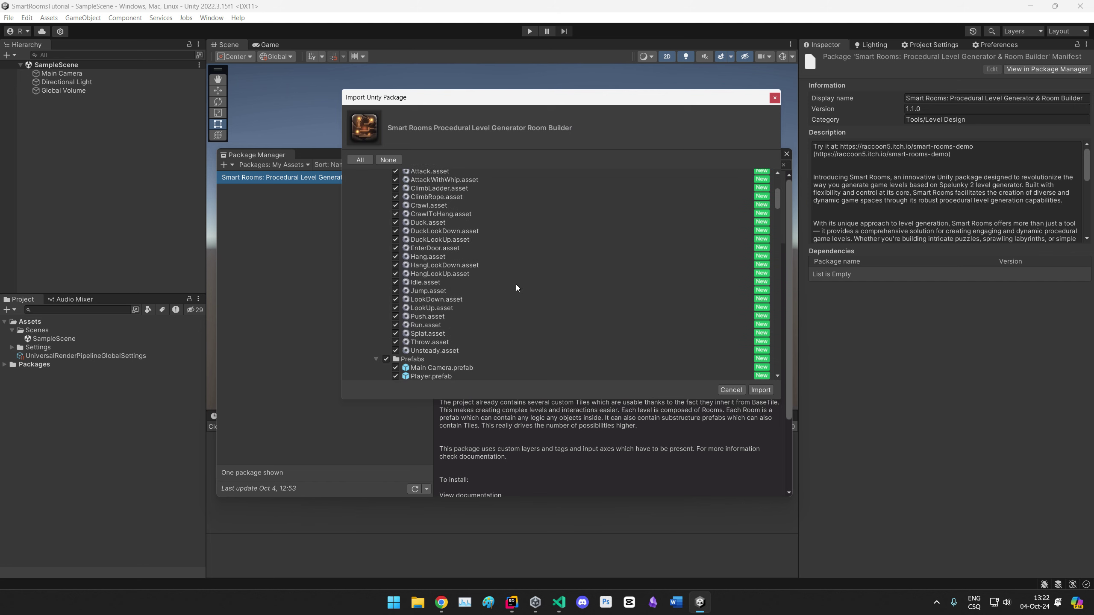
Step: Review the Smart Rooms package contents, import all of them into the project, and close the Package Manager
{"action": "left_click_drag", "start_coordinate": [778, 207], "coordinate": [775, 288]}
{"action": "scroll", "coordinate": [767, 373], "scroll_direction": "up", "scroll_amount": 15}
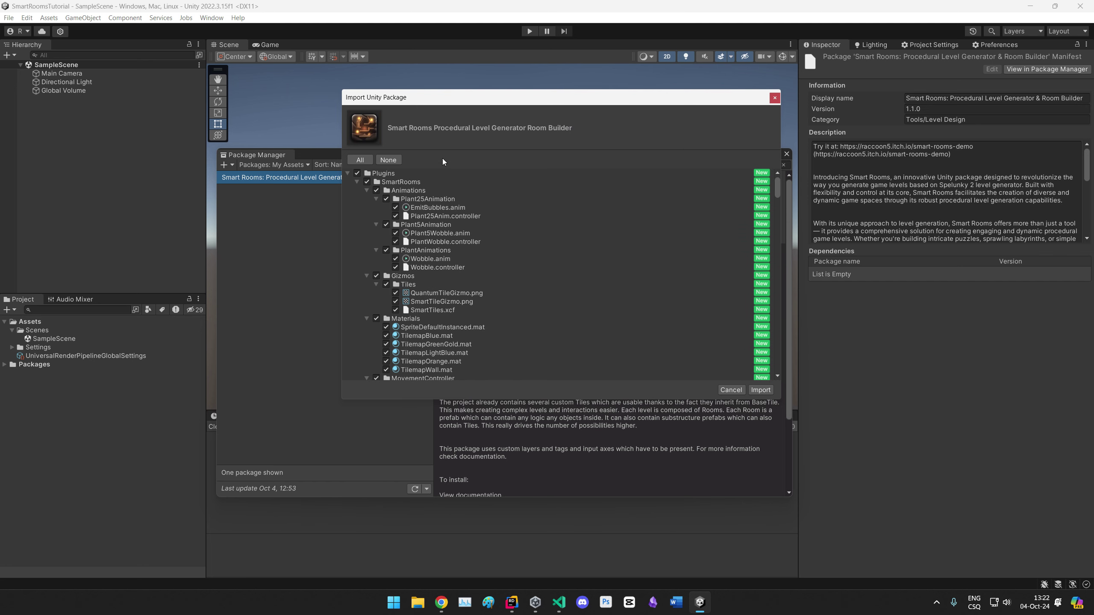
{"action": "left_click", "coordinate": [760, 390]}
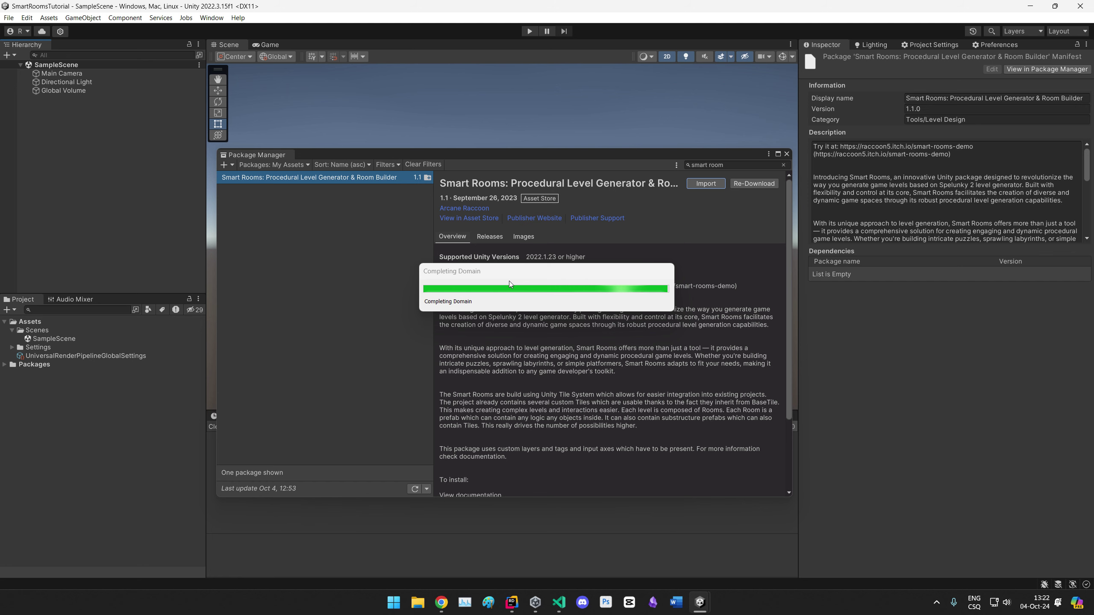
{"action": "left_click", "coordinate": [786, 154]}
Step: Open the LevelGeneration scene from the Plugins/SmartRooms/Scenes folder
{"action": "left_click", "coordinate": [12, 329]}
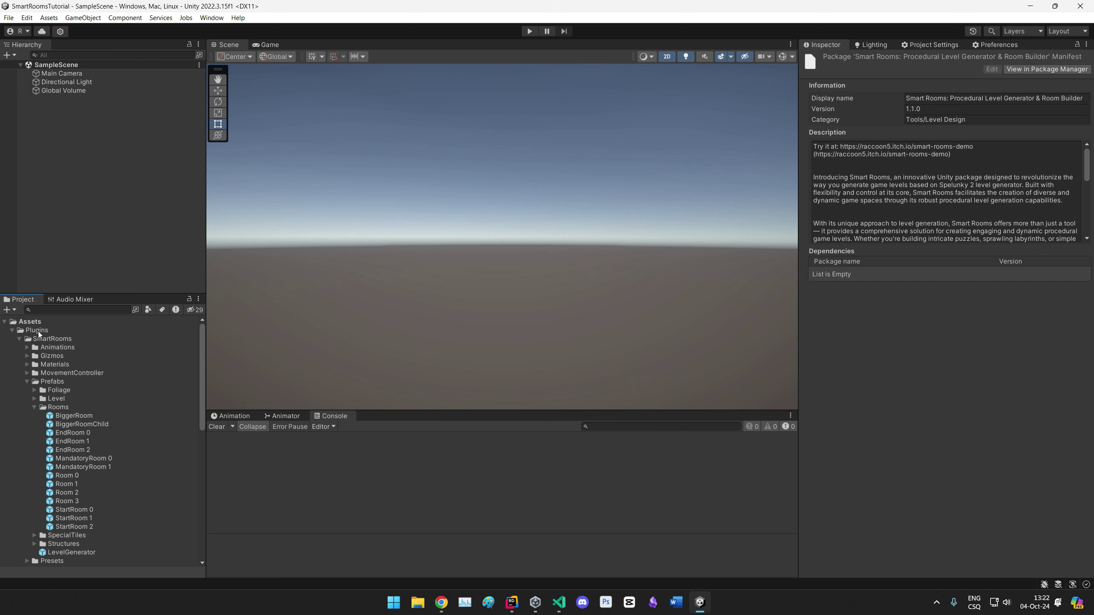
{"action": "left_click", "coordinate": [19, 340]}
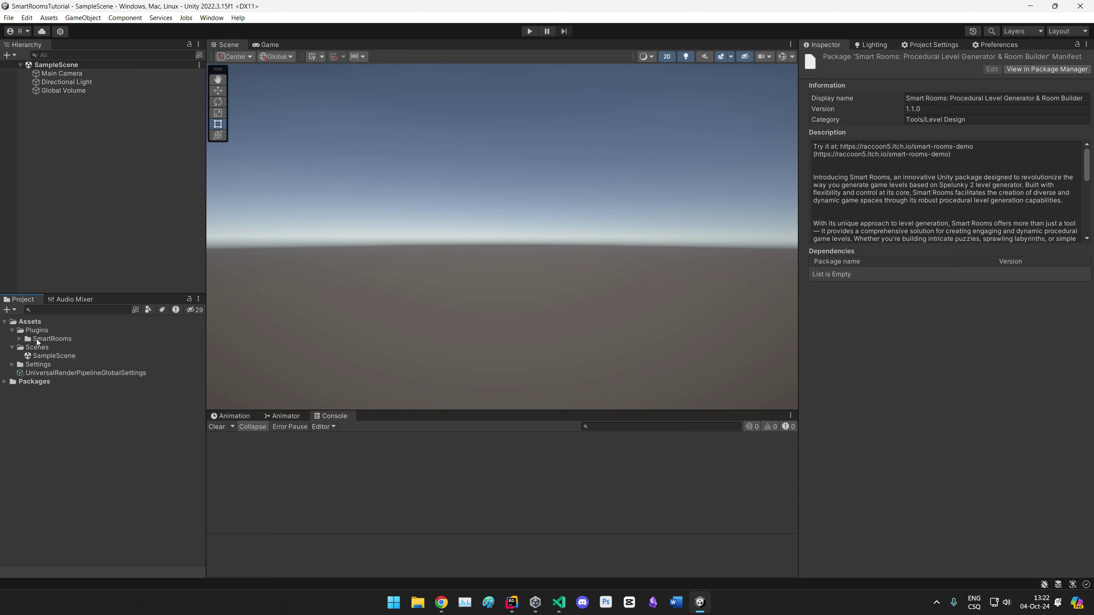
{"action": "left_click", "coordinate": [37, 340]}
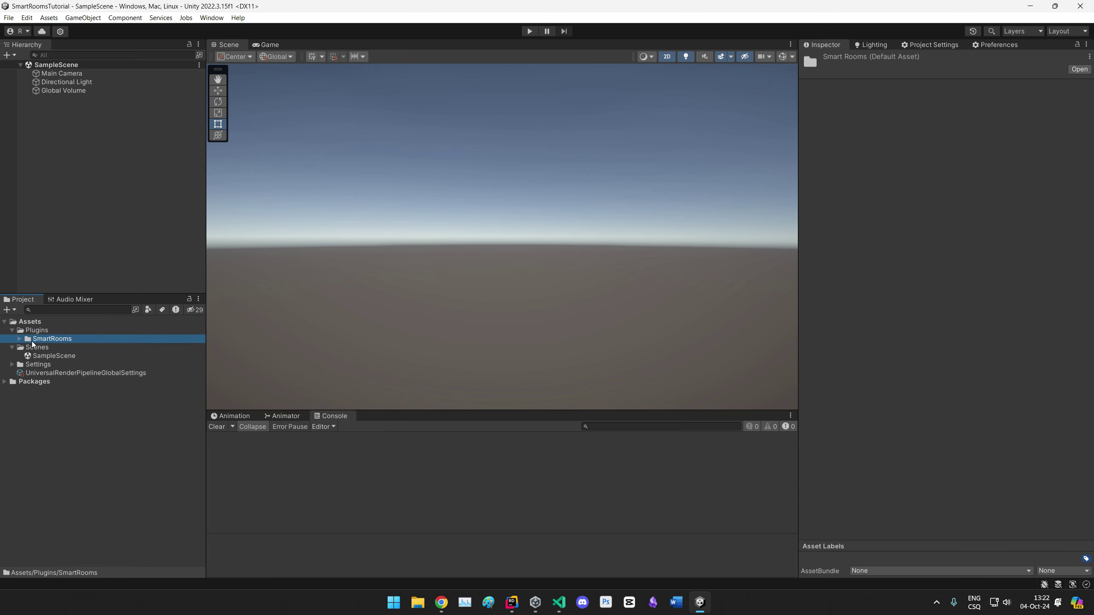
{"action": "left_click", "coordinate": [18, 340]}
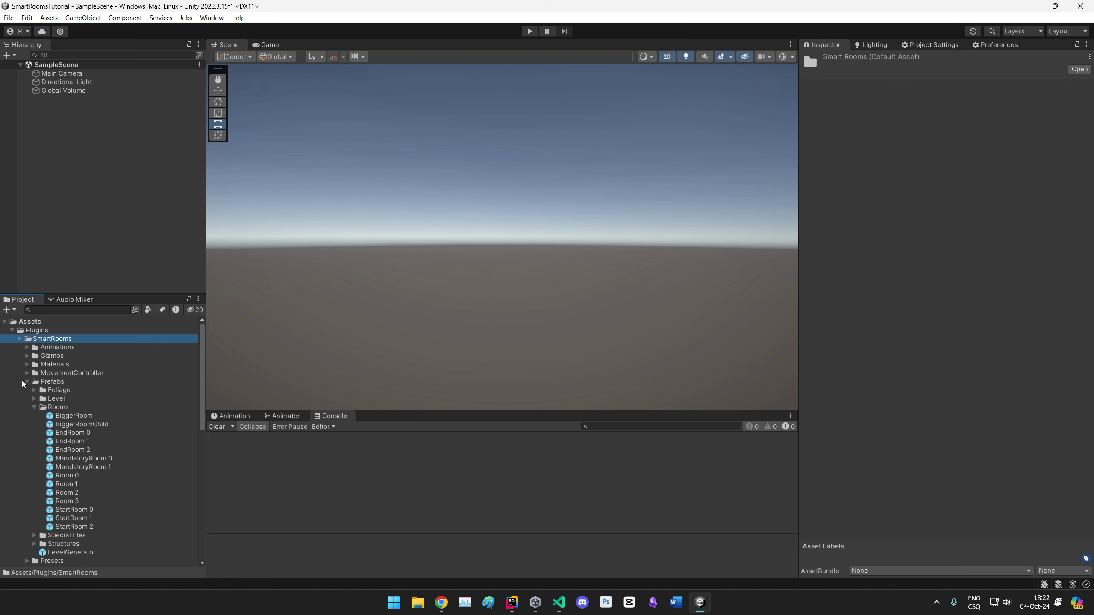
{"action": "left_click", "coordinate": [23, 383]}
{"action": "left_click", "coordinate": [24, 382]}
{"action": "double_click", "coordinate": [52, 416]}
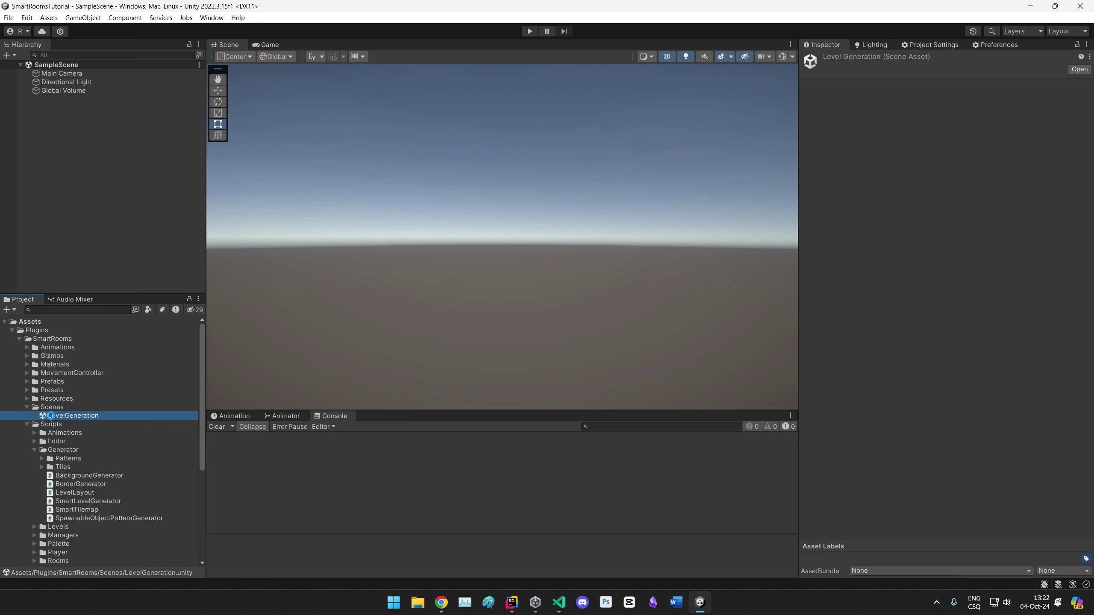
{"action": "left_click", "coordinate": [285, 476]}
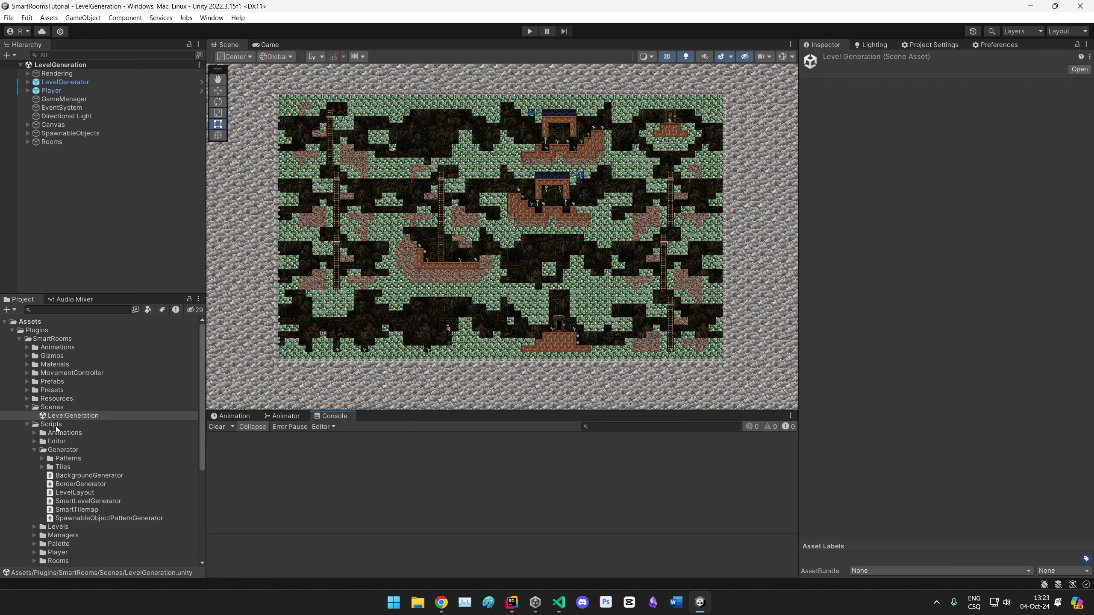
{"action": "left_click", "coordinate": [65, 416]}
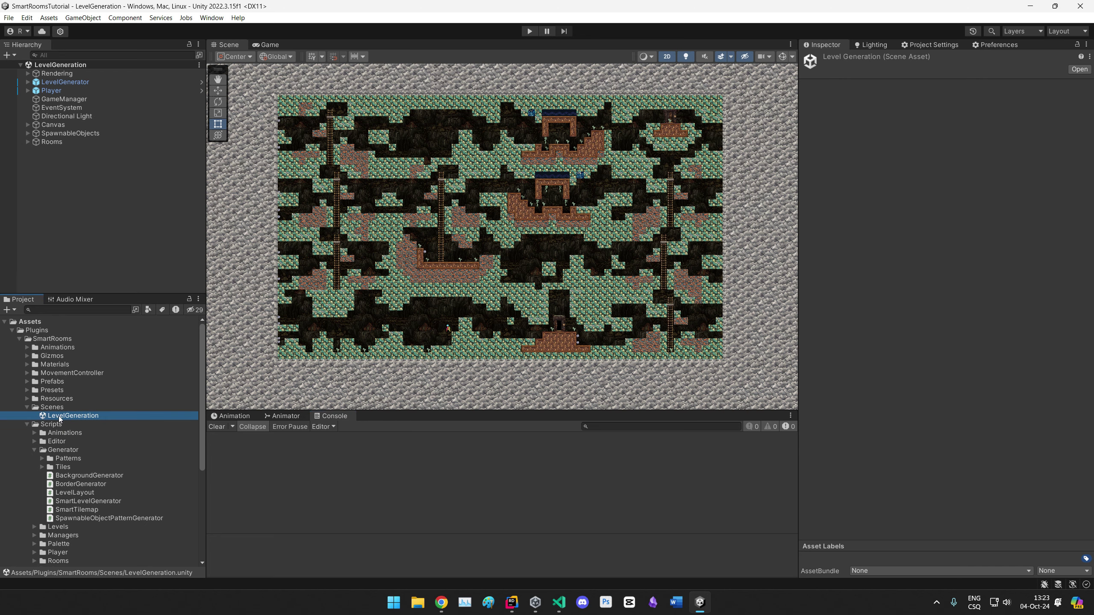
Step: Select the LevelGenerator object and enlarge the Scene view by shrinking the Console, Inspector and Hierarchy areas
{"action": "mouse_move", "coordinate": [536, 244]}
{"action": "middle_mouse_down"}
{"action": "mouse_move", "coordinate": [586, 245]}
{"action": "mouse_move", "coordinate": [525, 270]}
{"action": "mouse_move", "coordinate": [539, 257]}
{"action": "middle_mouse_up"}
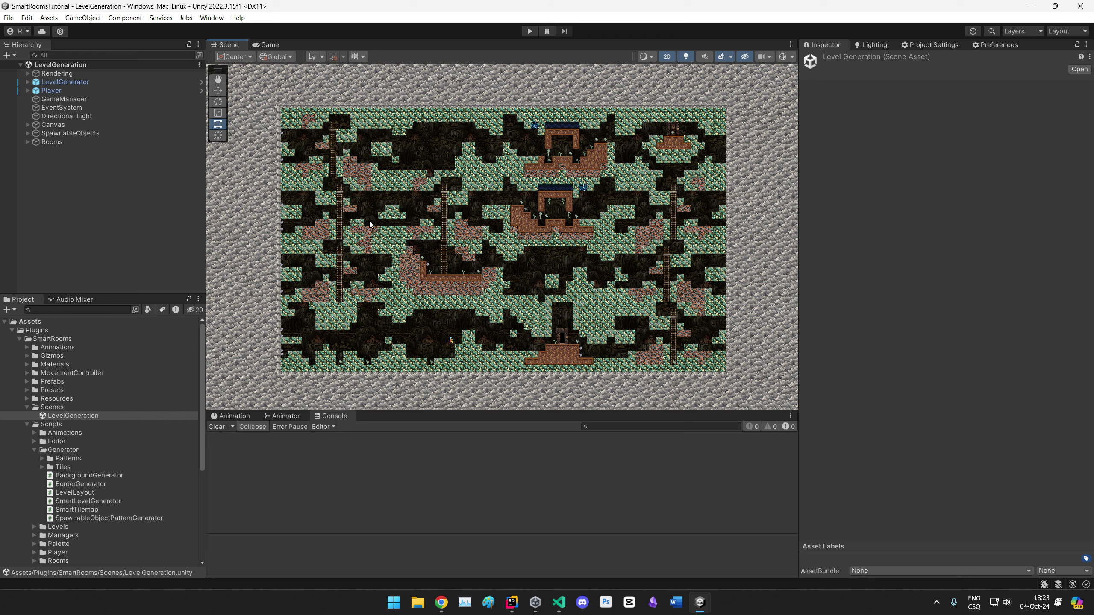
{"action": "left_click", "coordinate": [64, 82]}
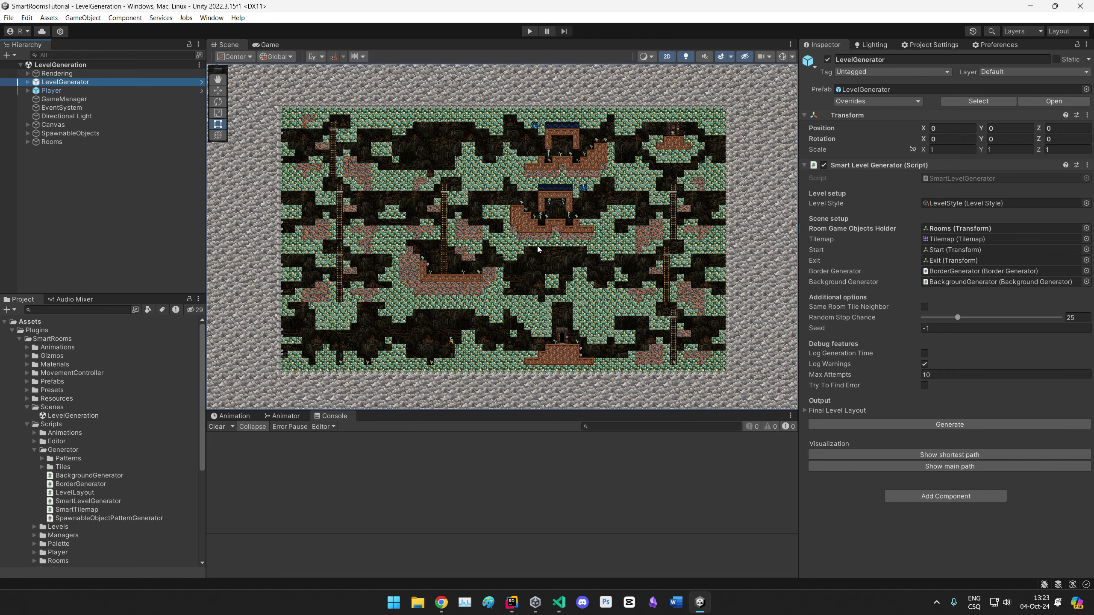
{"action": "middle_click_drag", "start_coordinate": [537, 246], "coordinate": [545, 238]}
{"action": "left_click_drag", "start_coordinate": [490, 418], "coordinate": [491, 467]}
{"action": "left_click_drag", "start_coordinate": [798, 377], "coordinate": [812, 377]}
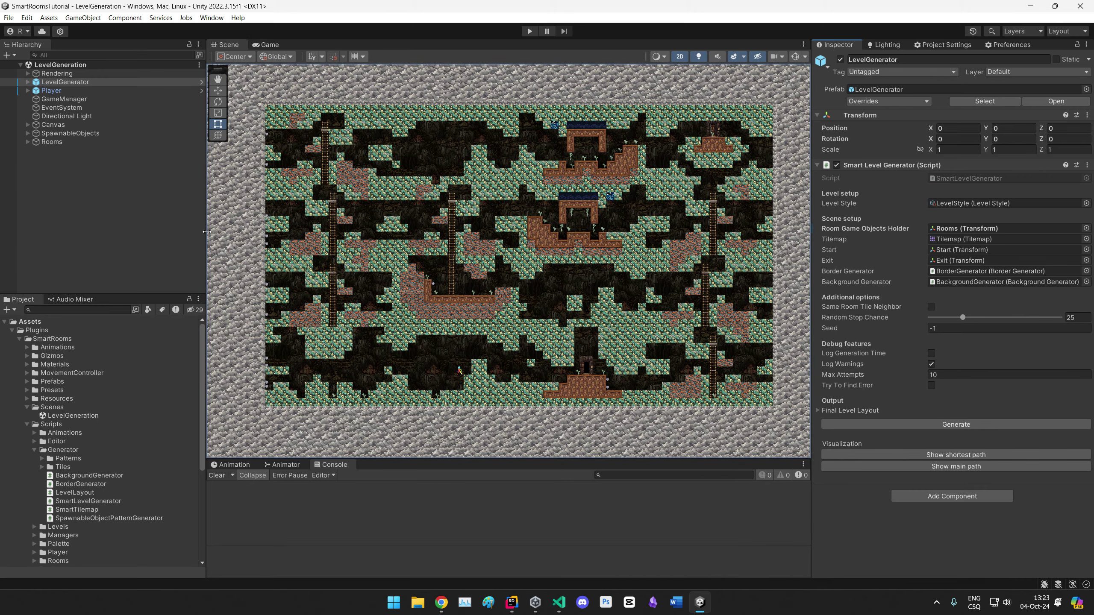
{"action": "left_click_drag", "start_coordinate": [206, 232], "coordinate": [173, 232]}
{"action": "middle_click_drag", "start_coordinate": [495, 308], "coordinate": [471, 318]}
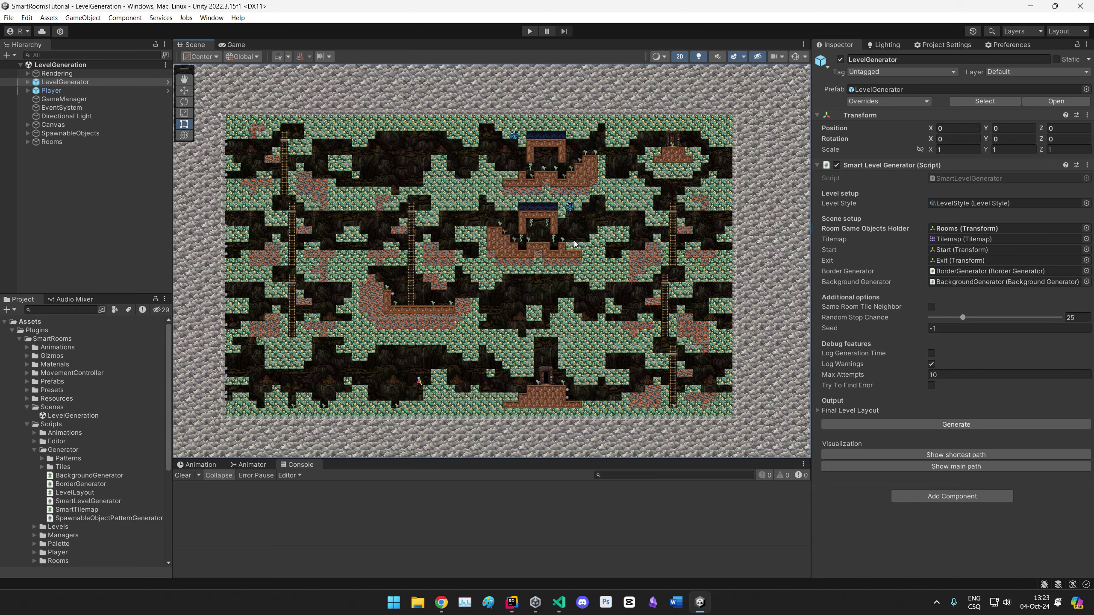
Step: Generate a new level layout several times with the LevelGenerator's Smart Level Generator component
{"action": "left_click", "coordinate": [931, 424]}
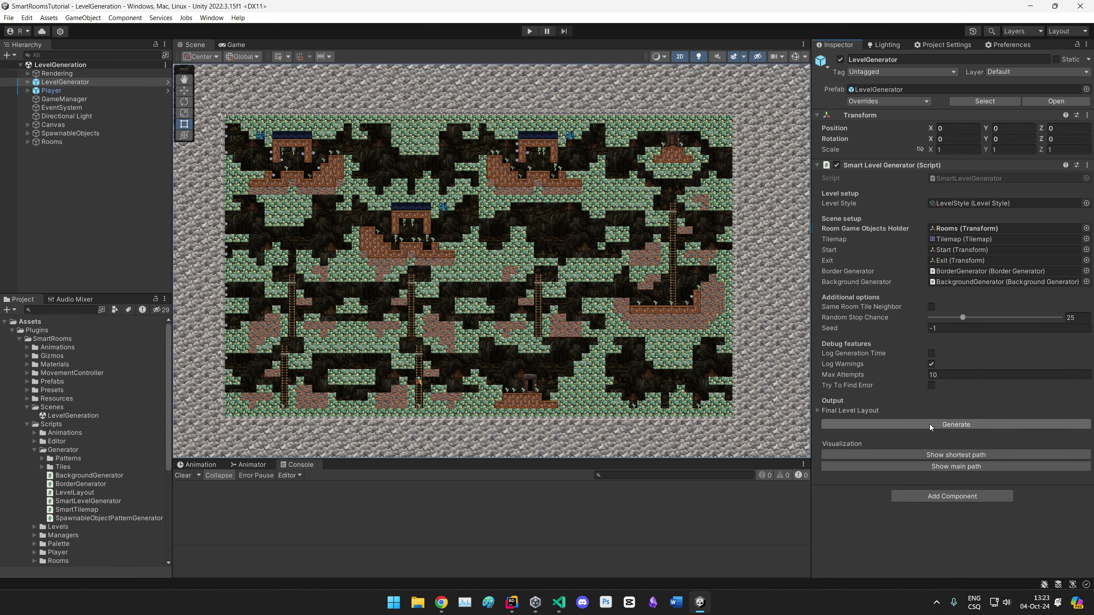
{"action": "left_click", "coordinate": [929, 423]}
{"action": "left_click", "coordinate": [930, 424]}
{"action": "left_click", "coordinate": [929, 424]}
{"action": "left_click", "coordinate": [930, 424]}
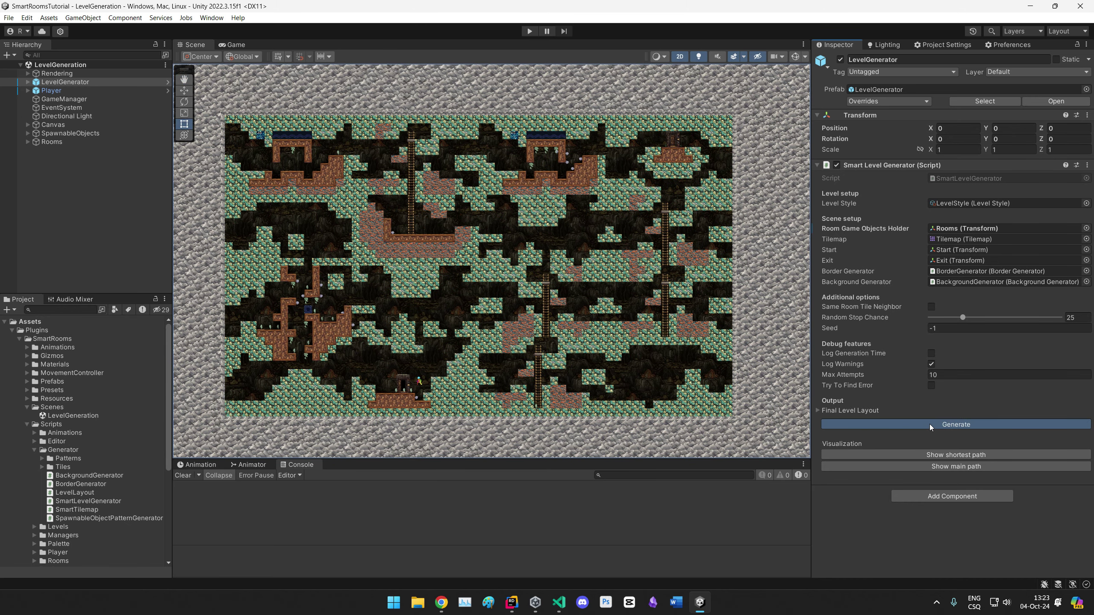
{"action": "left_click", "coordinate": [929, 424]}
{"action": "left_click", "coordinate": [929, 424]}
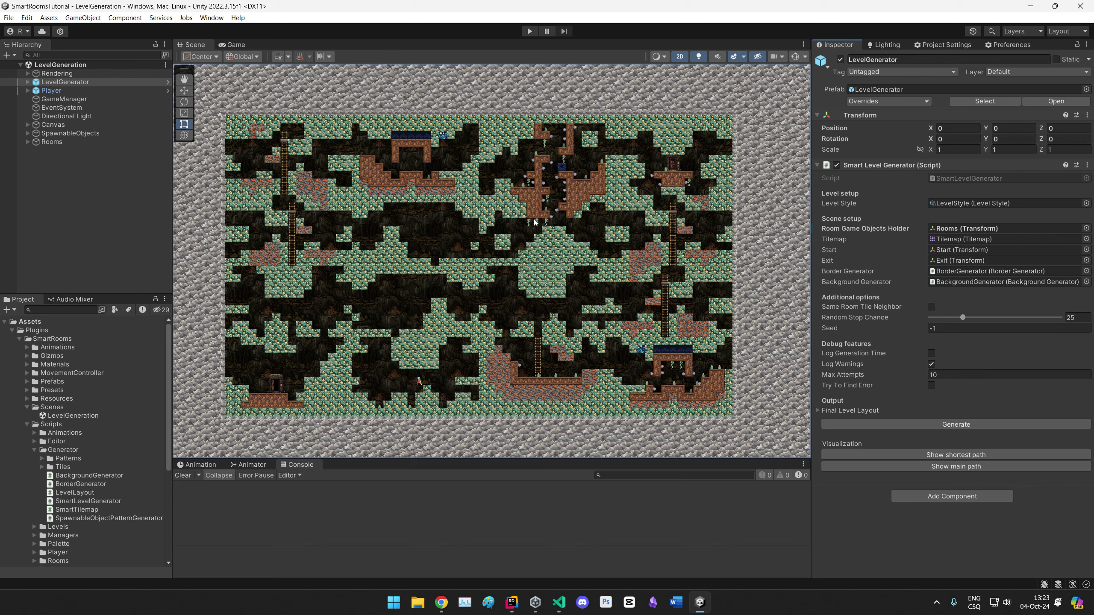
Step: Examine the generated level's rooms and tiles up close, including the 50% tiles, and then as a whole
{"action": "scroll", "coordinate": [549, 190], "scroll_direction": "up", "scroll_amount": 6}
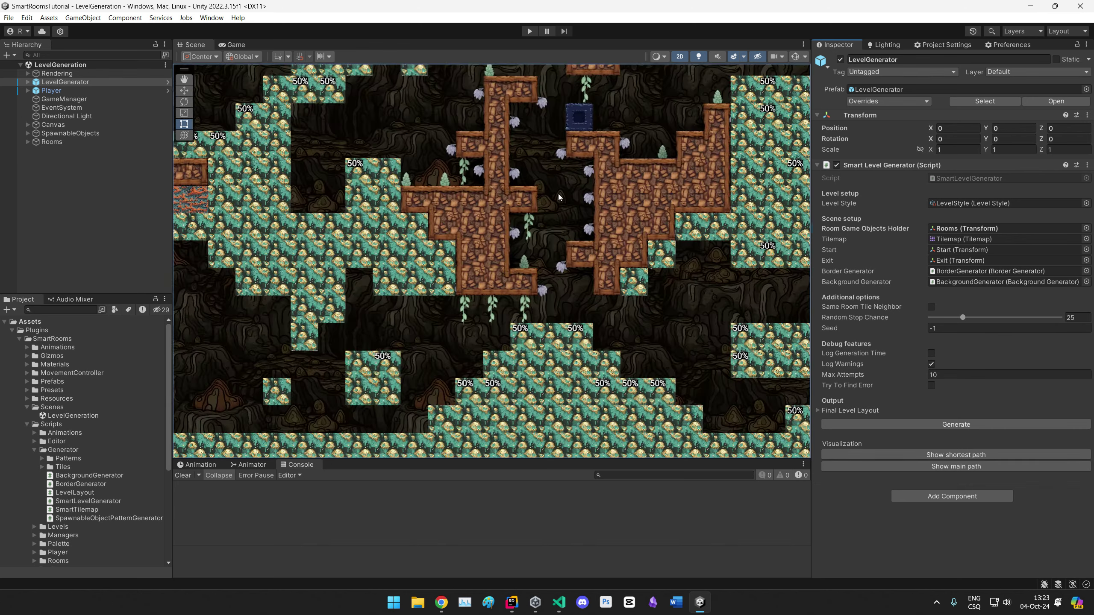
{"action": "scroll", "coordinate": [542, 310], "scroll_direction": "down", "scroll_amount": 4}
{"action": "middle_click_drag", "start_coordinate": [555, 367], "coordinate": [575, 259]}
{"action": "scroll", "coordinate": [516, 281], "scroll_direction": "down", "scroll_amount": 5}
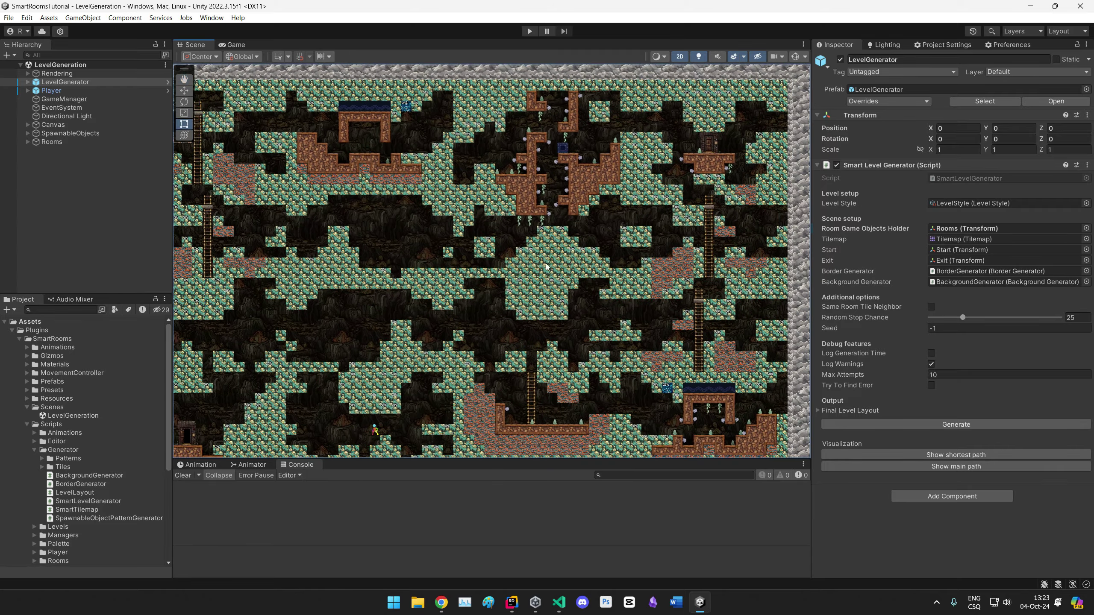
{"action": "middle_click_drag", "start_coordinate": [515, 282], "coordinate": [541, 310]}
{"action": "scroll", "coordinate": [557, 270], "scroll_direction": "down", "scroll_amount": 1}
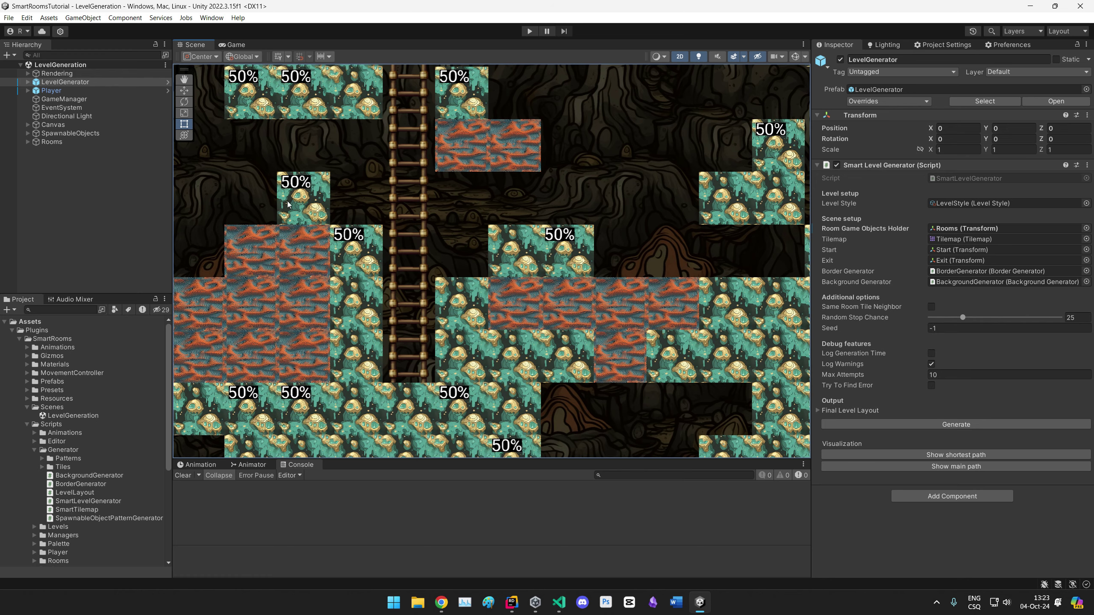
{"action": "scroll", "coordinate": [417, 325], "scroll_direction": "down", "scroll_amount": 10}
{"action": "middle_click_drag", "start_coordinate": [604, 337], "coordinate": [363, 405]}
{"action": "middle_click_drag", "start_coordinate": [528, 266], "coordinate": [487, 205]}
{"action": "scroll", "coordinate": [319, 405], "scroll_direction": "down", "scroll_amount": 8}
{"action": "scroll", "coordinate": [449, 226], "scroll_direction": "down", "scroll_amount": 5}
{"action": "middle_click_drag", "start_coordinate": [528, 313], "coordinate": [323, 352]}
{"action": "middle_click_drag", "start_coordinate": [334, 309], "coordinate": [518, 278]}
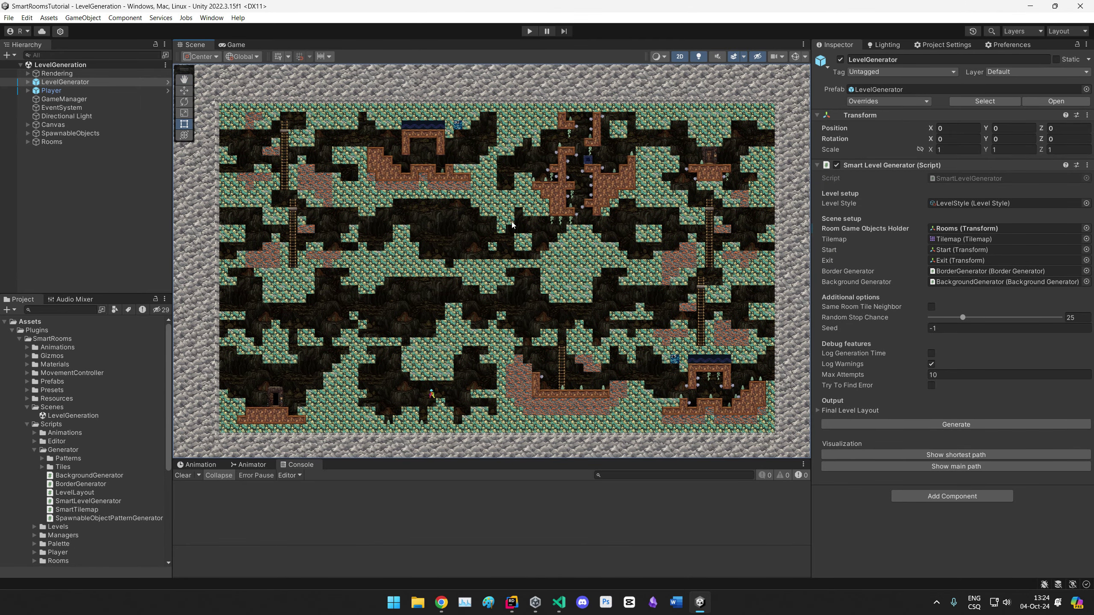
Step: Test the LevelGeneration scene in Play mode, check the Game view, and stop playback
{"action": "left_click", "coordinate": [529, 31]}
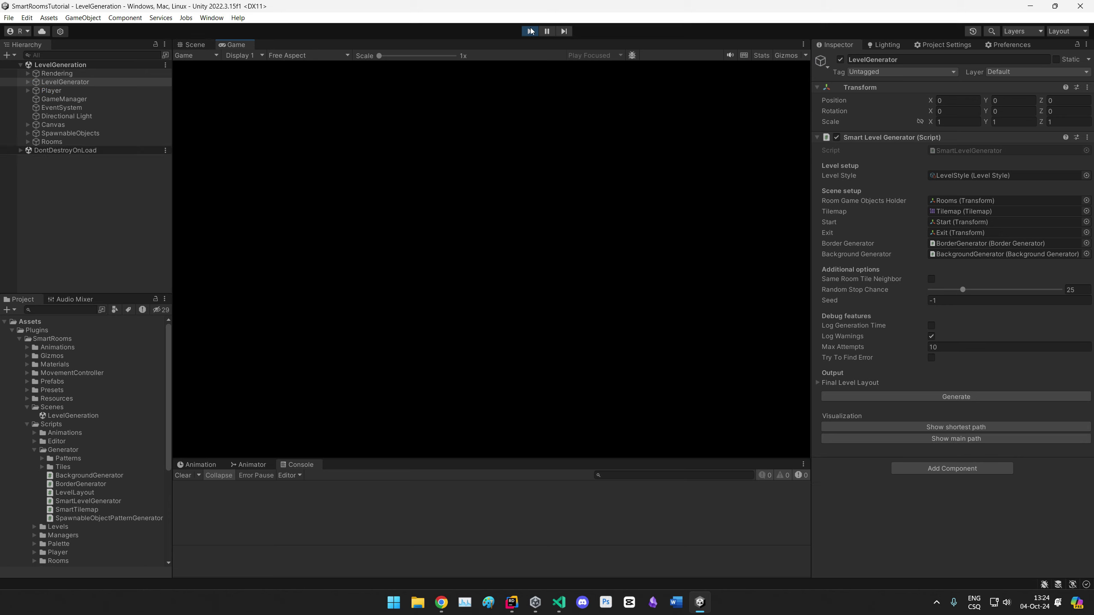
{"action": "left_click", "coordinate": [132, 234]}
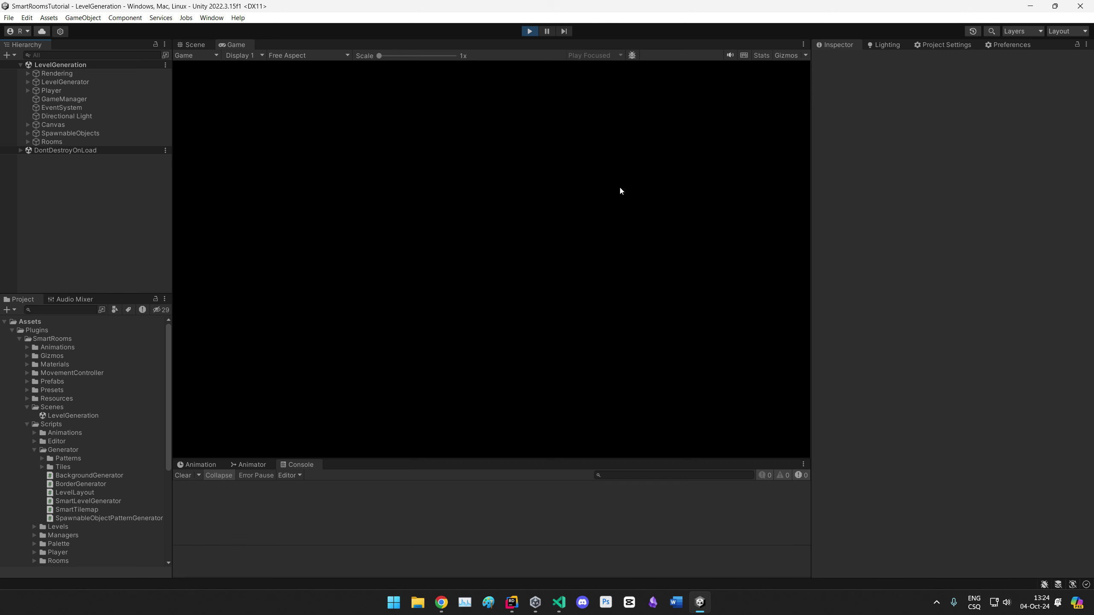
{"action": "left_click", "coordinate": [532, 31]}
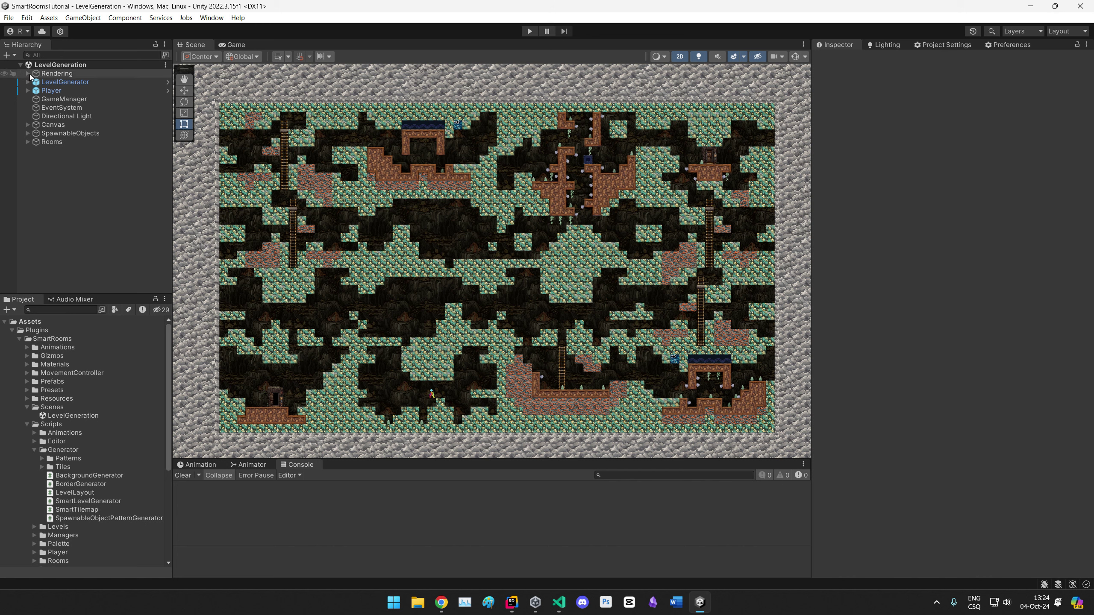
Step: Set the render type of the UI Camera under Rendering to Overlay
{"action": "left_click", "coordinate": [26, 73]}
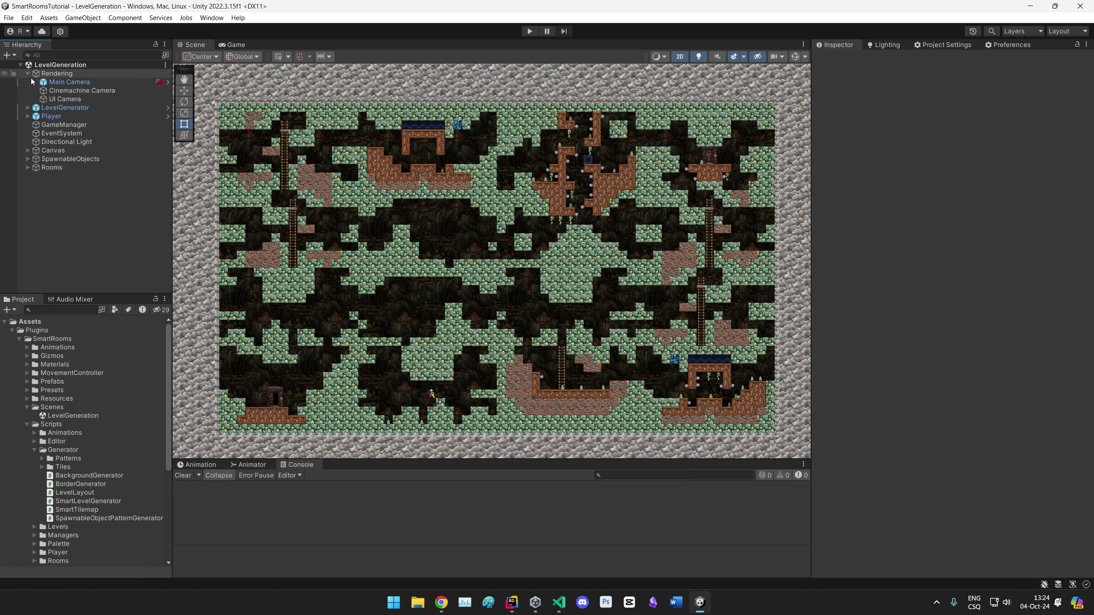
{"action": "left_click", "coordinate": [48, 100]}
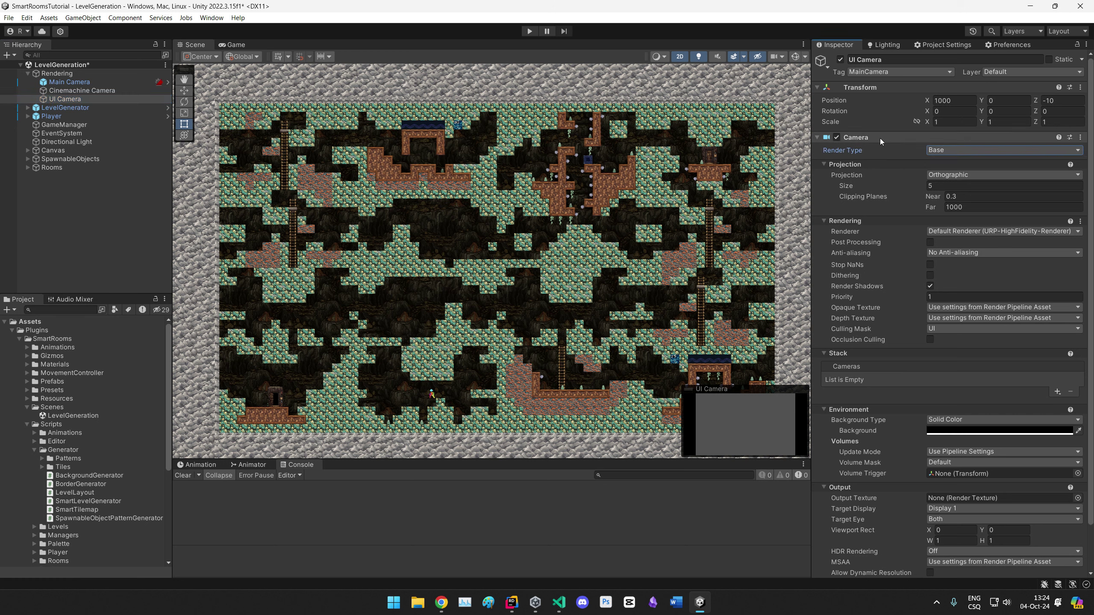
{"action": "left_click", "coordinate": [948, 150]}
{"action": "left_click", "coordinate": [952, 173]}
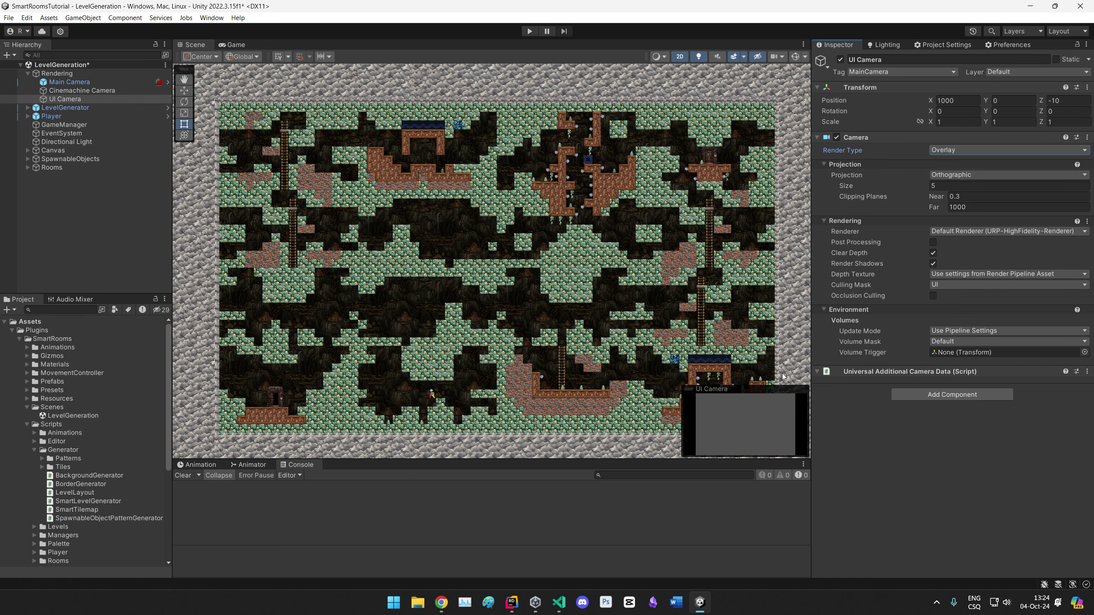
Step: Add the UI Camera to the Main Camera's camera stack
{"action": "left_click", "coordinate": [70, 83]}
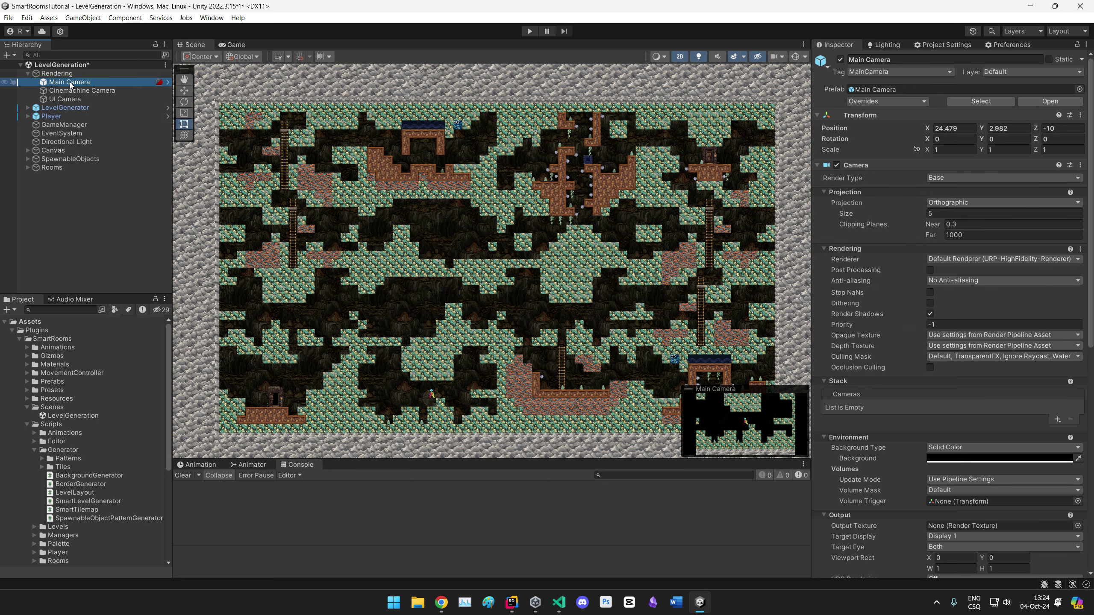
{"action": "left_click", "coordinate": [1059, 420]}
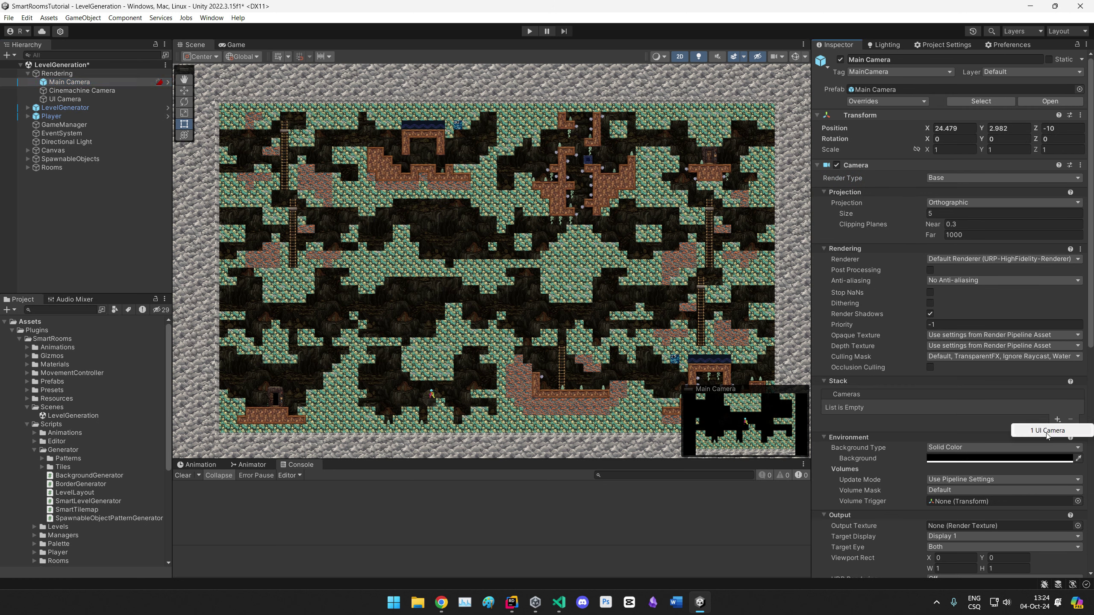
{"action": "left_click", "coordinate": [1046, 431]}
{"action": "left_click", "coordinate": [876, 406]}
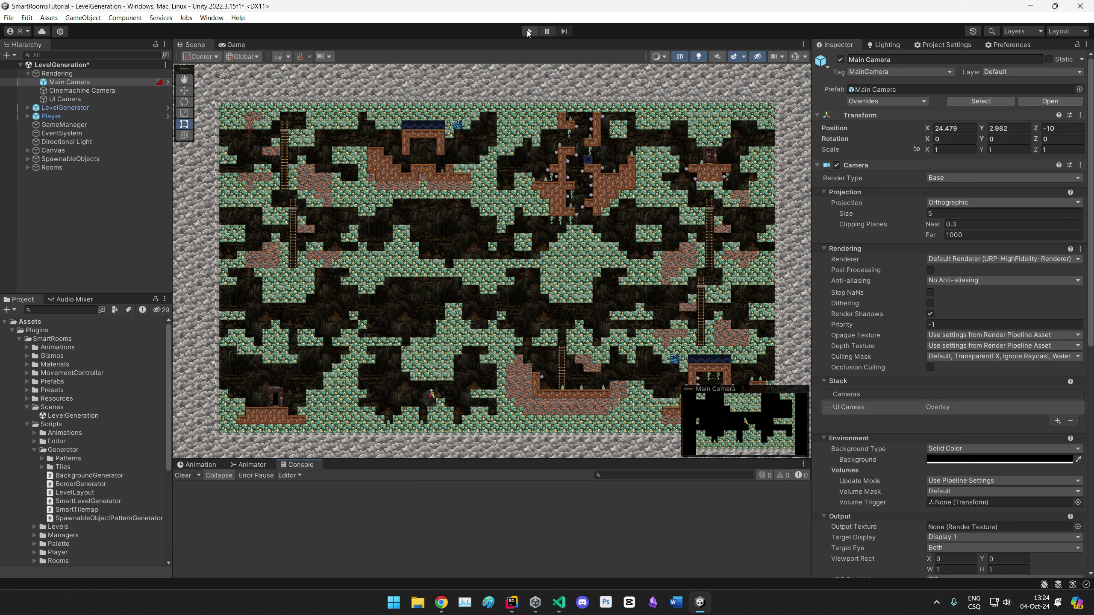
Step: Start Play mode and run the player from the entrance door down past the ladder to the lower caves near the brick shaft
{"action": "left_click", "coordinate": [528, 31]}
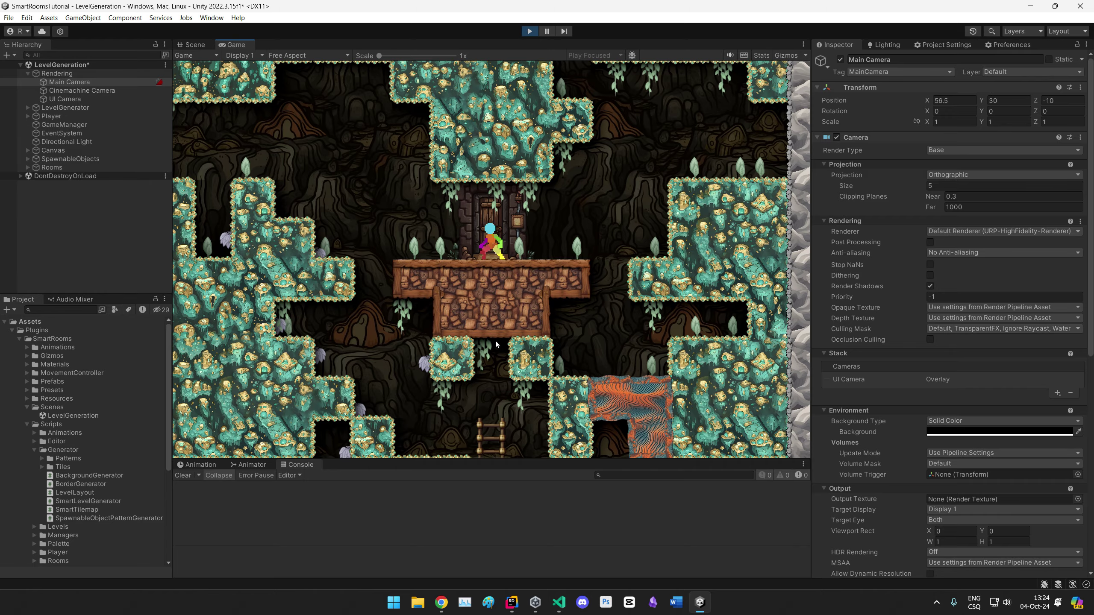
{"action": "key", "text": "d"}
{"action": "key", "text": "a"}
{"action": "key", "text": "space"}
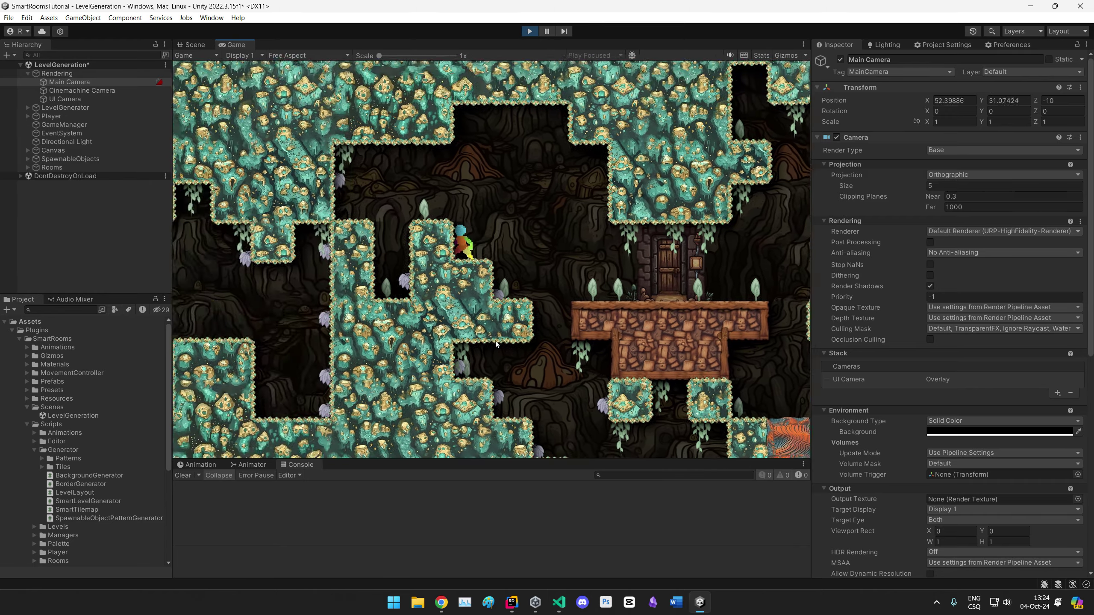
{"action": "key", "text": "space"}
{"action": "key", "text": "d"}
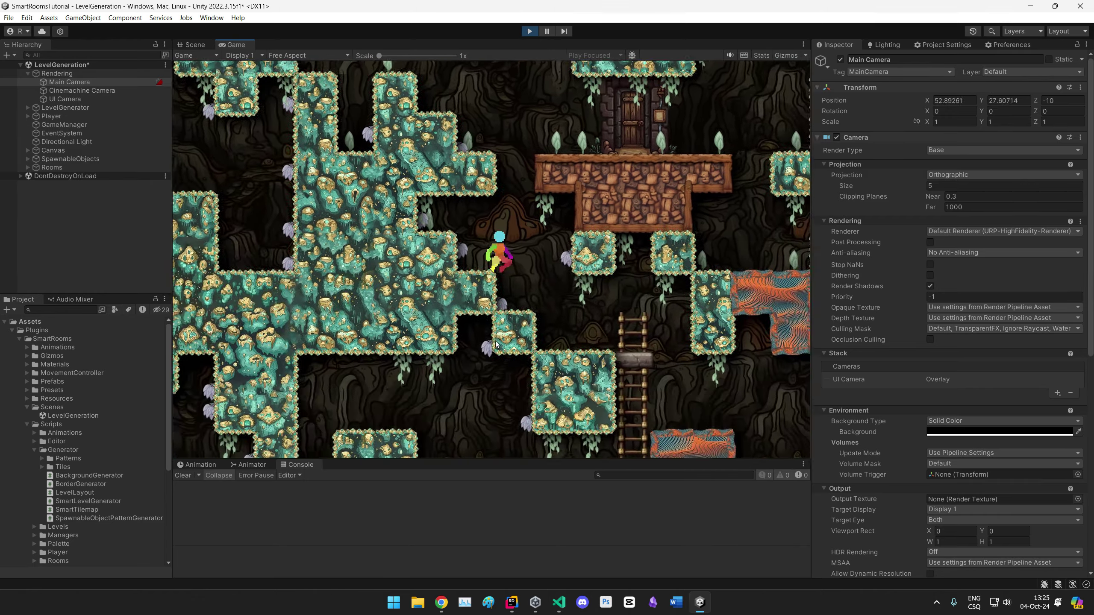
{"action": "key", "text": "d"}
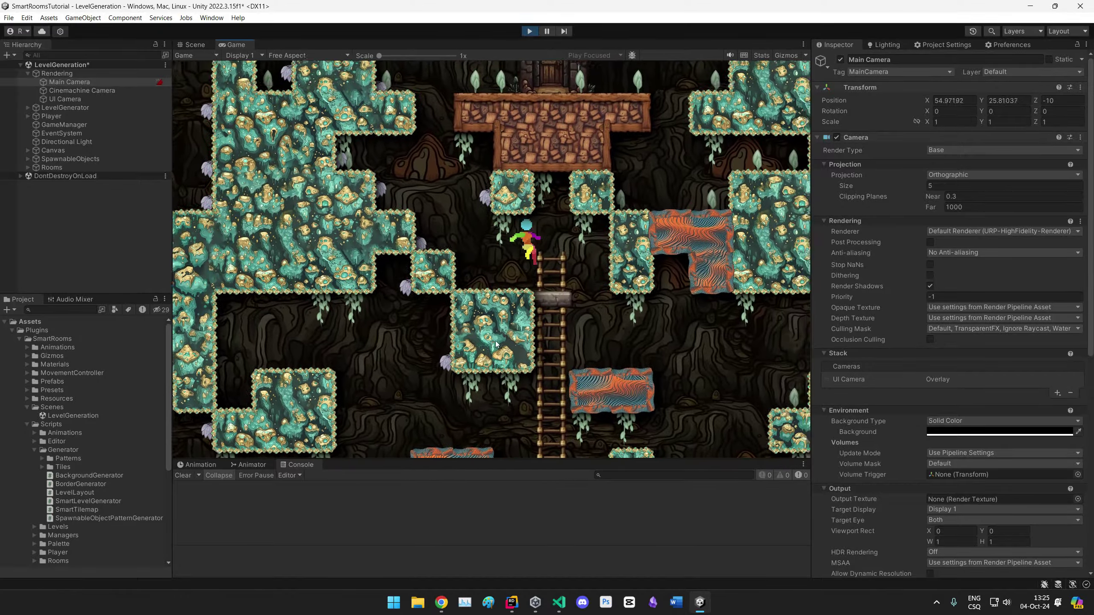
{"action": "key", "text": "a"}
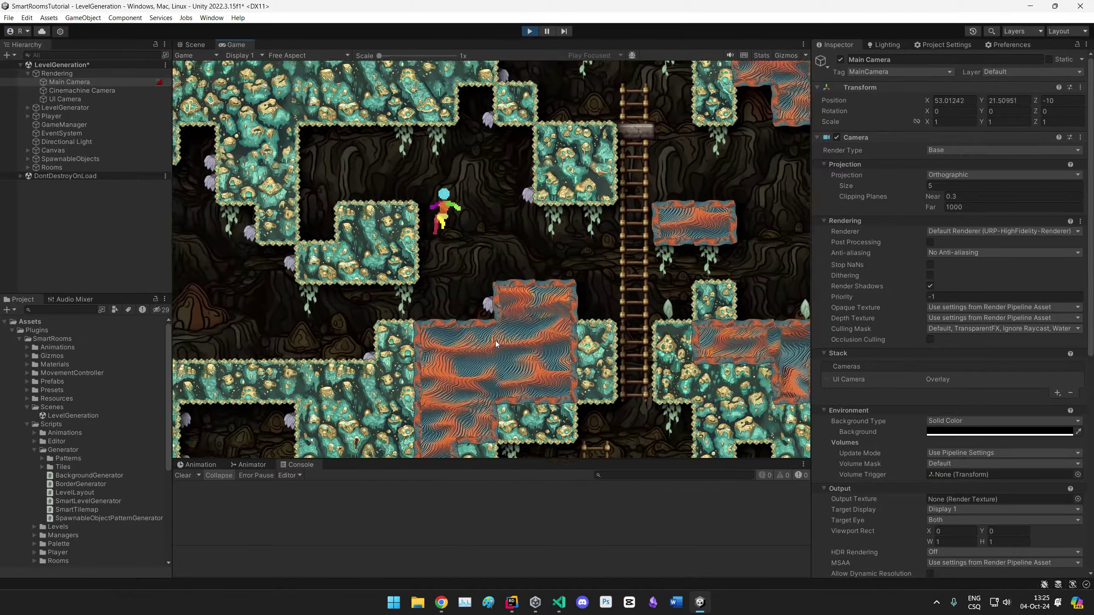
{"action": "key", "text": "a"}
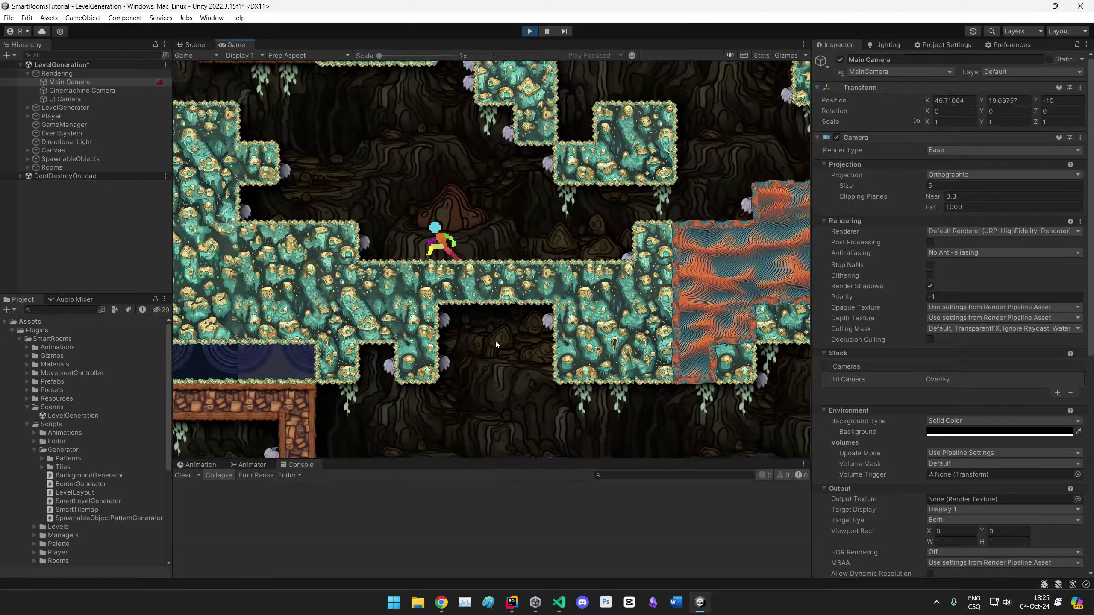
{"action": "key", "text": "a"}
{"action": "key", "text": "space"}
{"action": "key", "text": "space"}
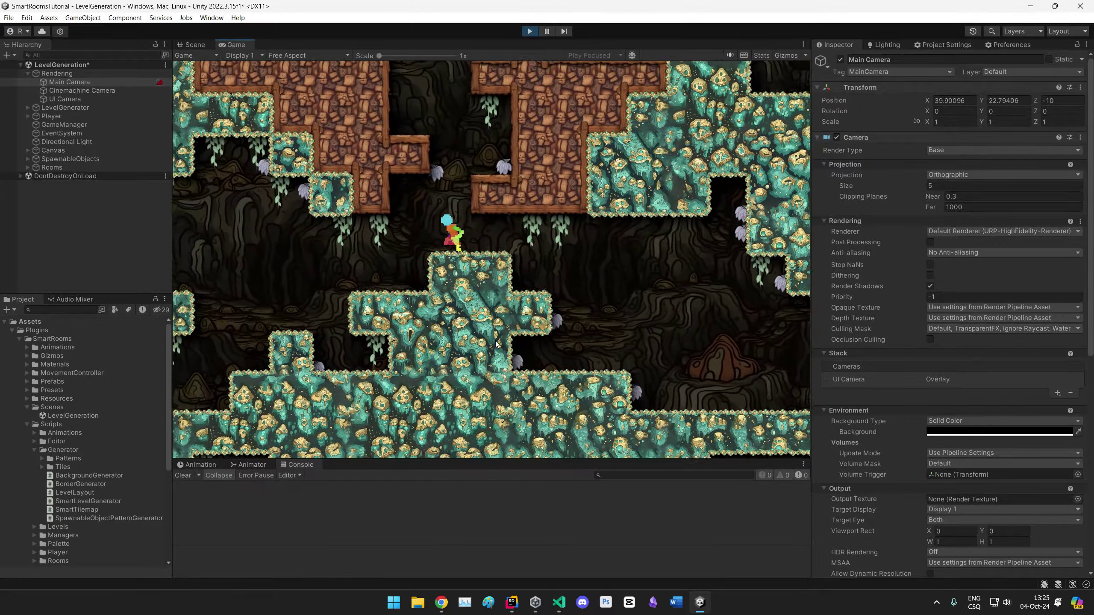
Step: Try to climb the brick shaft with the player by jumping between its ledges toward the blue block
{"action": "key", "text": "space"}
{"action": "key", "text": "d"}
{"action": "key", "text": "d"}
{"action": "key", "text": "space"}
{"action": "key", "text": "a"}
{"action": "key", "text": "space"}
{"action": "key", "text": "d"}
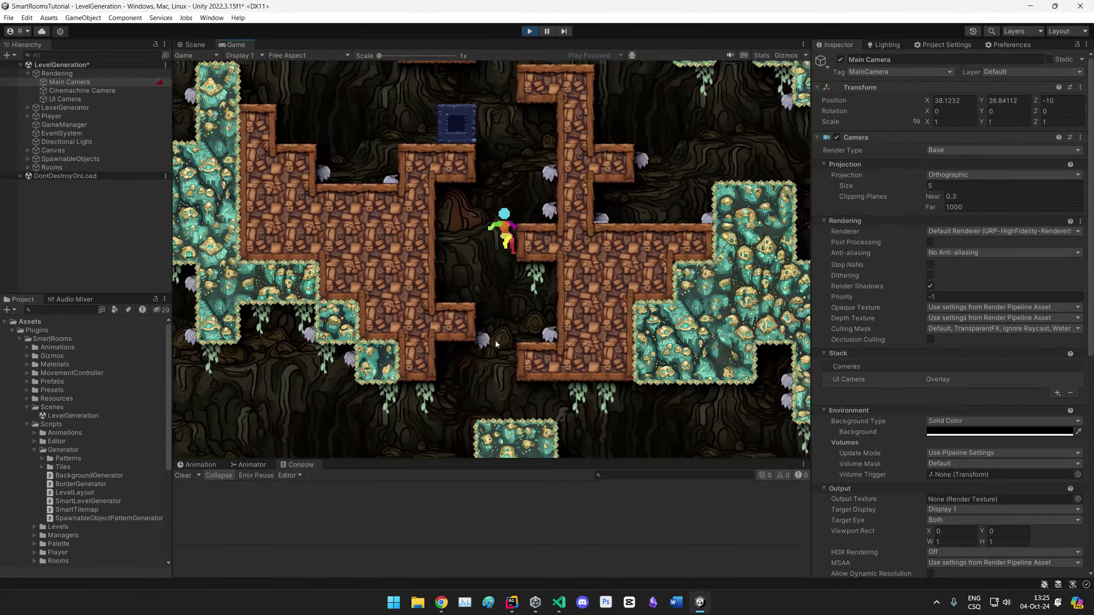
{"action": "key", "text": "space"}
{"action": "key", "text": "a"}
{"action": "key", "text": "d"}
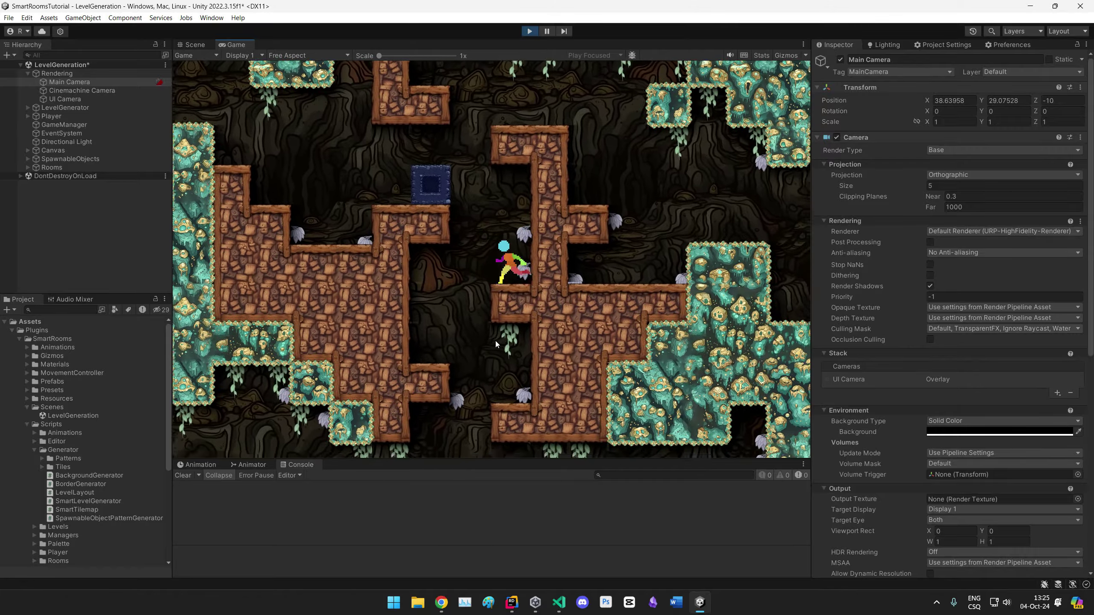
{"action": "key", "text": "space"}
{"action": "key", "text": "a"}
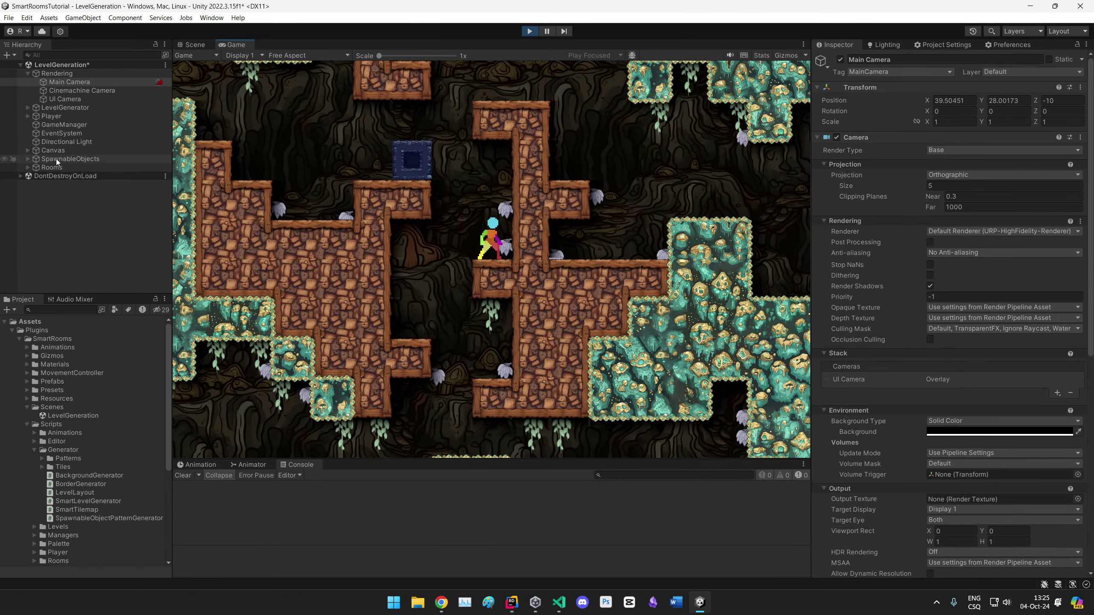
Step: Set the Player's Y position to 32 to lift it above the brick shaft
{"action": "left_click", "coordinate": [74, 125]}
{"action": "left_click", "coordinate": [51, 116]}
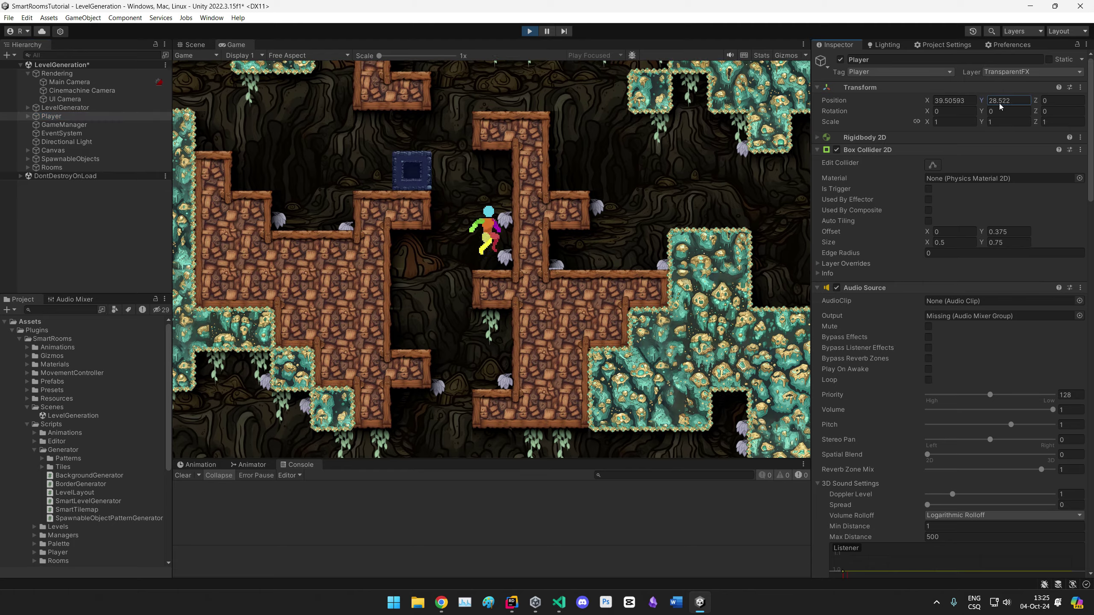
{"action": "left_click_drag", "start_coordinate": [40, 109], "coordinate": [82, 108]}
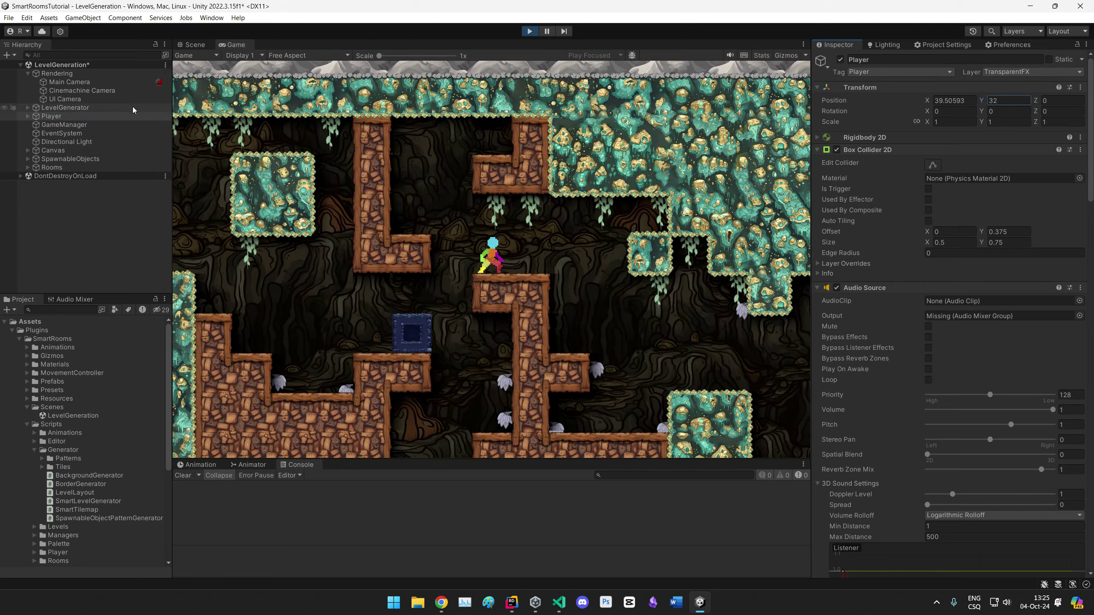
Step: Jump the player over to the blue block, push it off the ledge into the shaft, and follow it down
{"action": "left_click", "coordinate": [560, 297]}
{"action": "key", "text": "a"}
{"action": "key", "text": "space"}
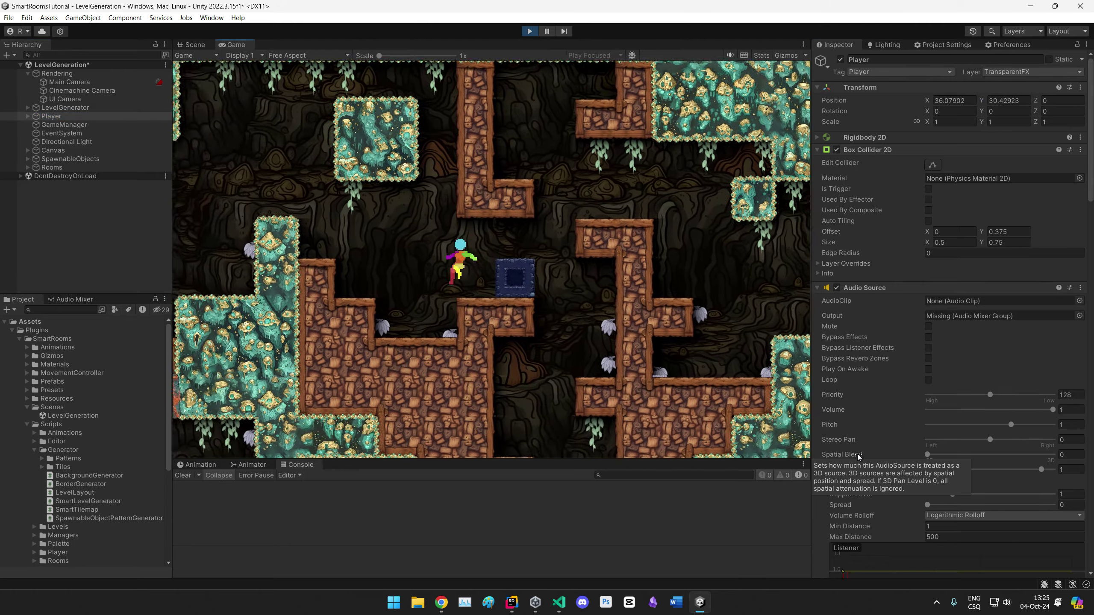
{"action": "key", "text": "d"}
{"action": "key", "text": "d"}
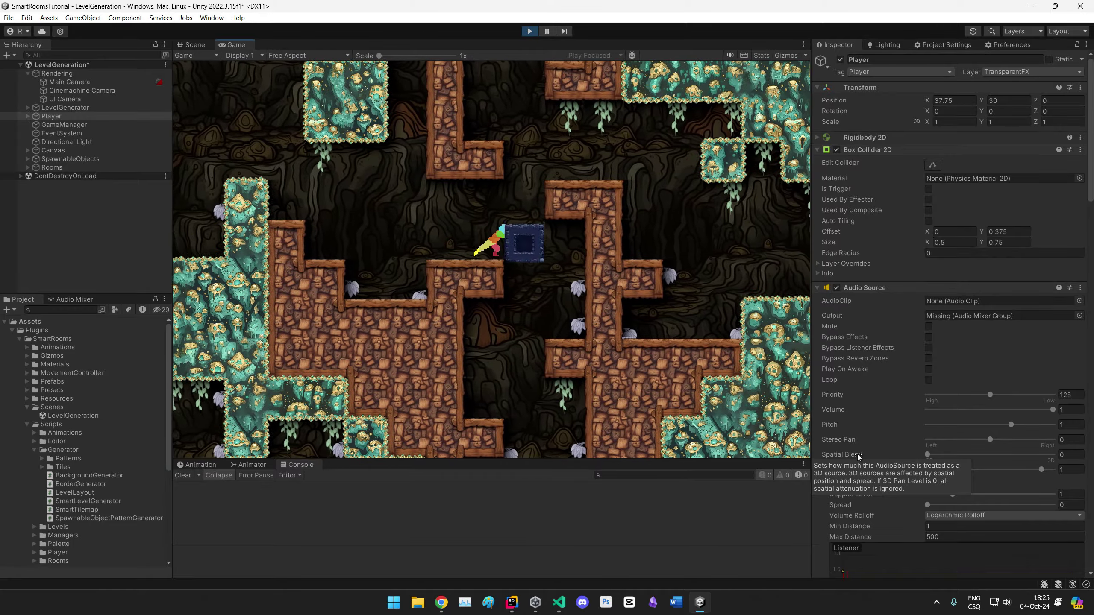
{"action": "key", "text": "a"}
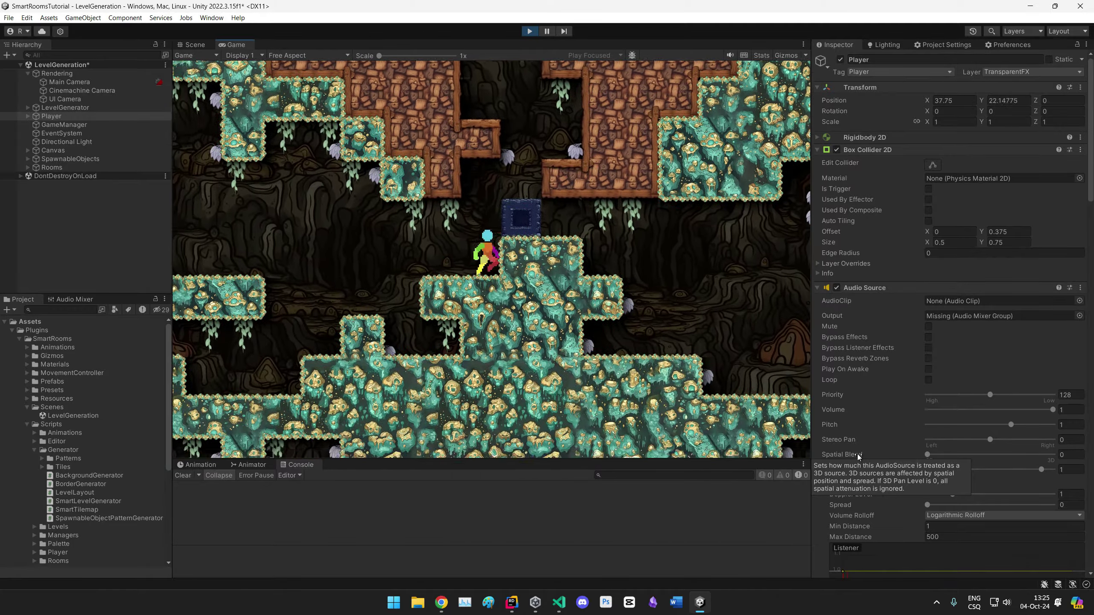
Step: Play on through the lower caves to the open exit door at the level's bottom, and stop playback
{"action": "key", "text": "d"}
{"action": "key", "text": "space"}
{"action": "key", "text": "a"}
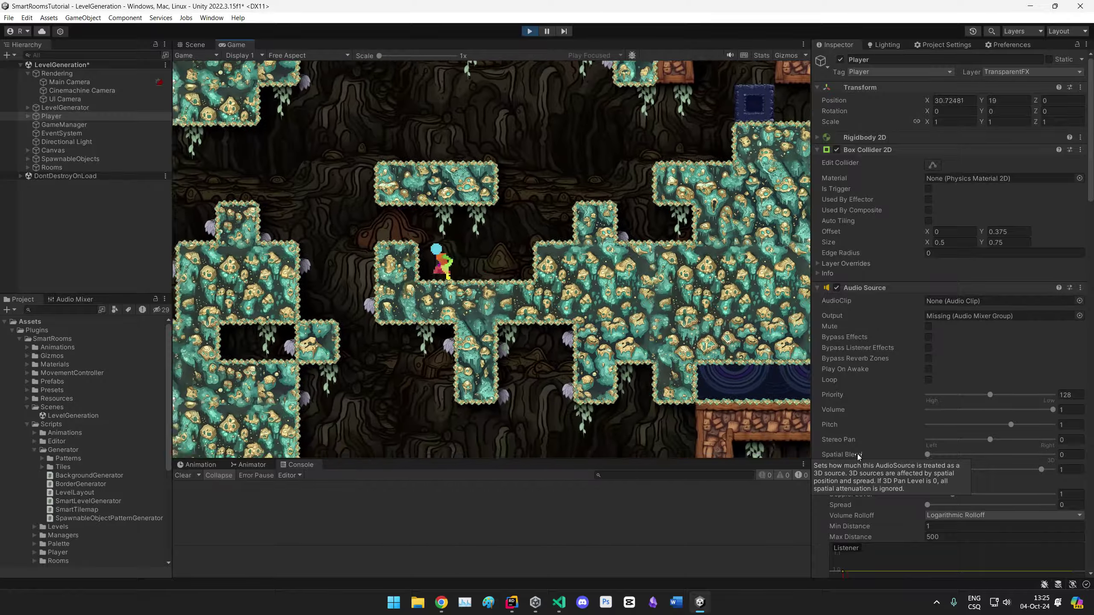
{"action": "key", "text": "d"}
{"action": "key", "text": "a"}
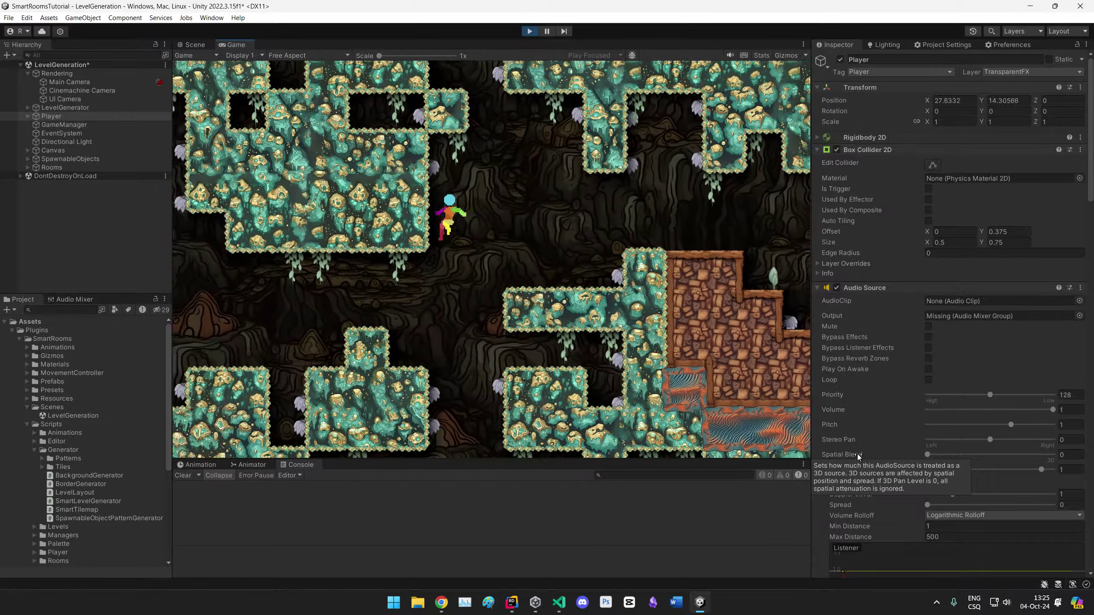
{"action": "key", "text": "a"}
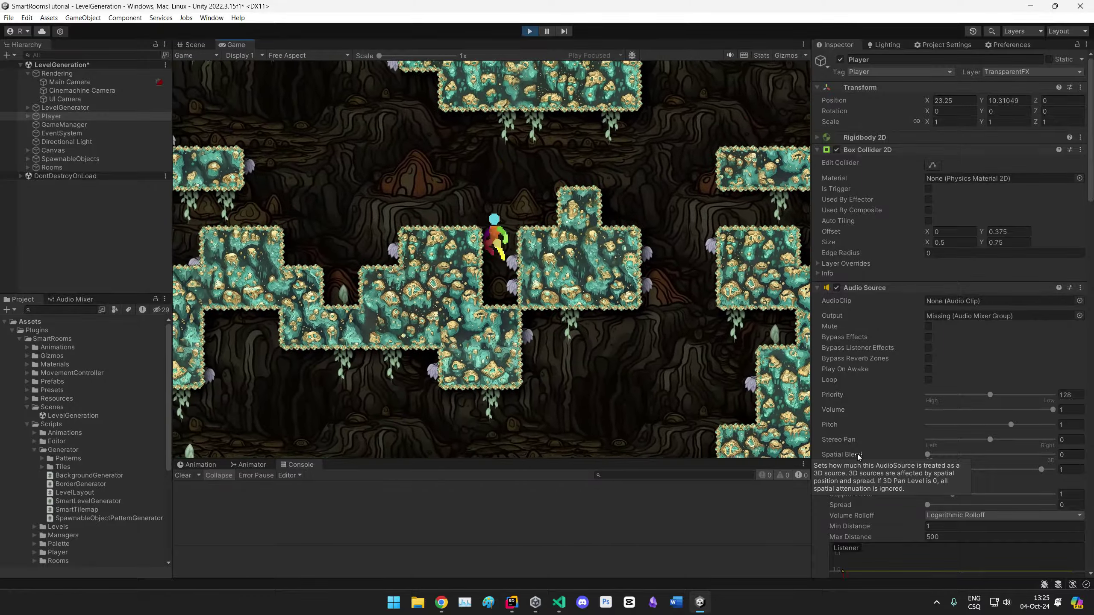
{"action": "key", "text": "d"}
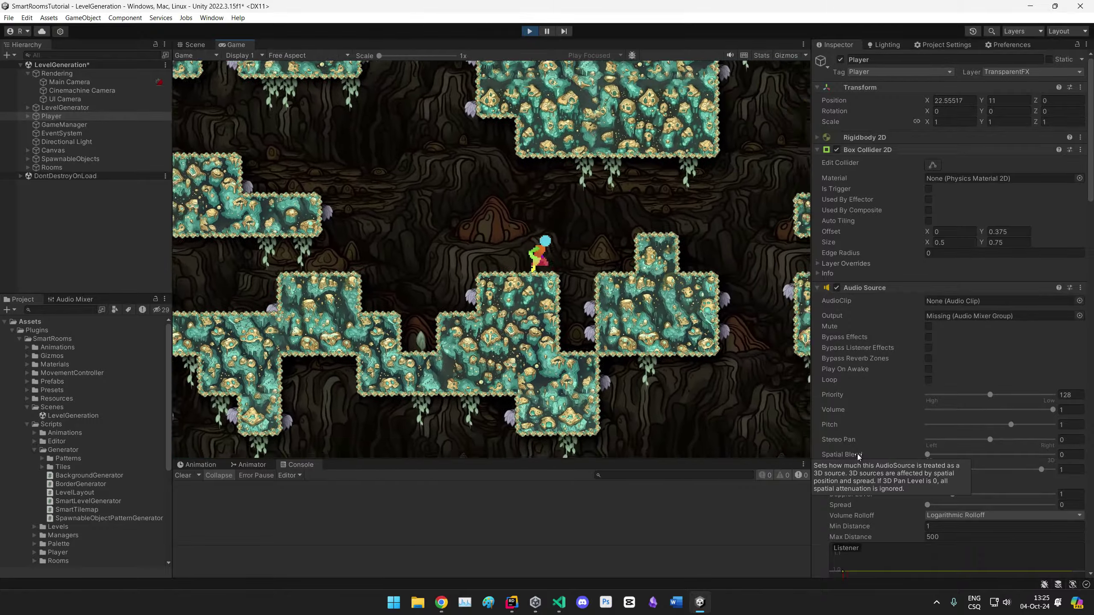
{"action": "key", "text": "d"}
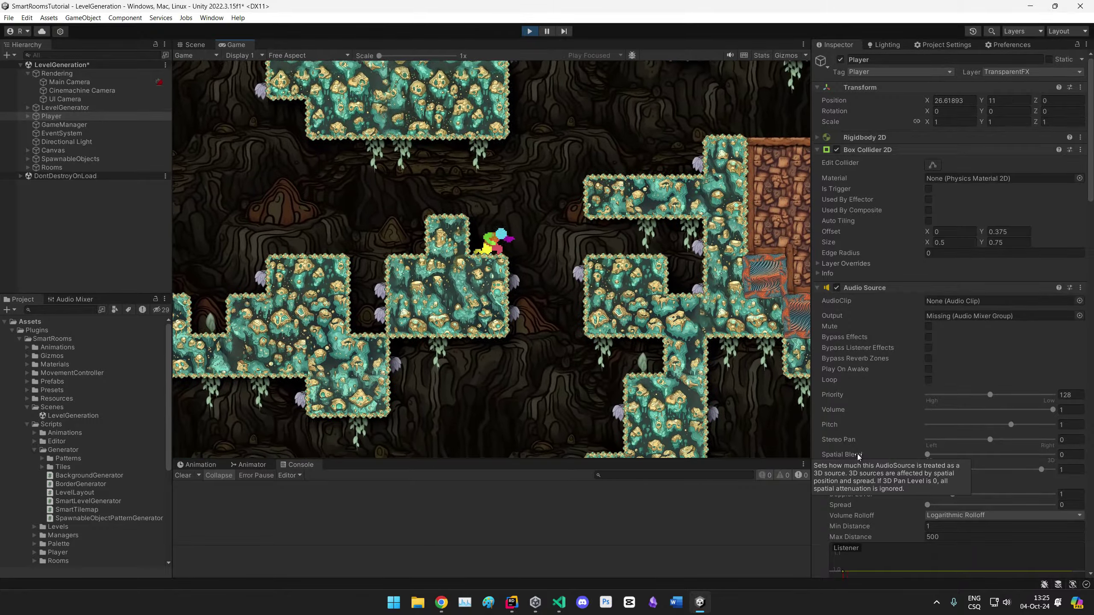
{"action": "key", "text": "d"}
{"action": "key", "text": "space"}
{"action": "key", "text": "a"}
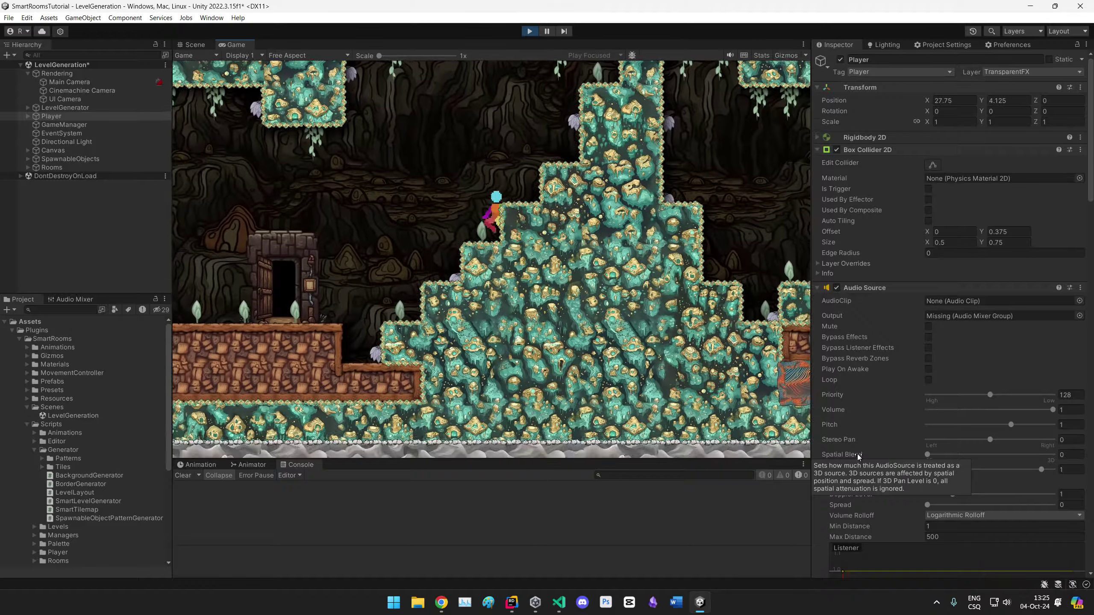
{"action": "key", "text": "space"}
{"action": "key", "text": "a"}
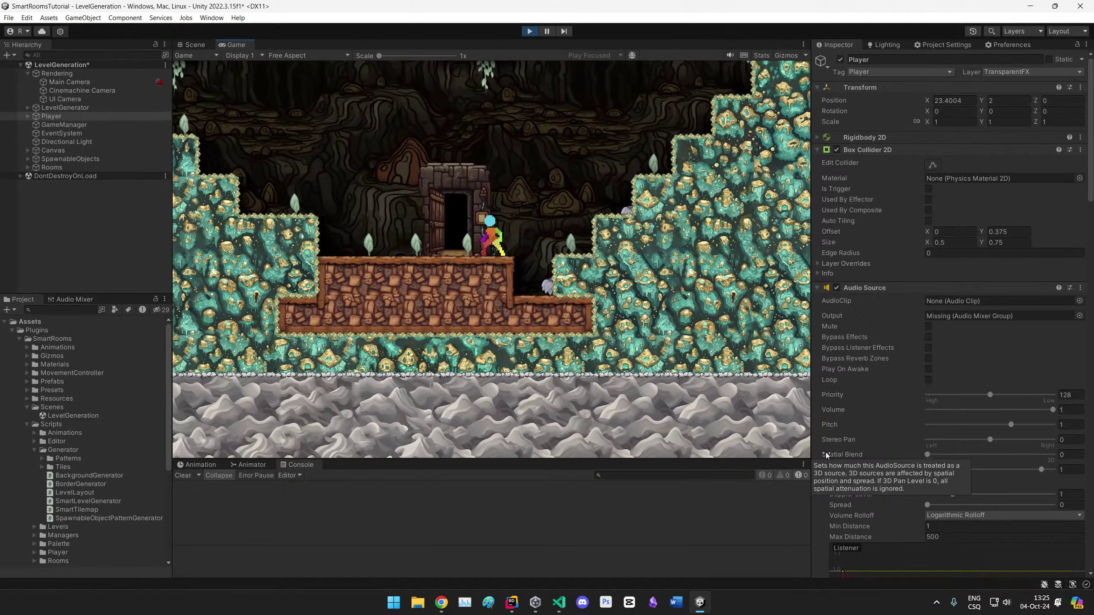
{"action": "left_click", "coordinate": [529, 31]}
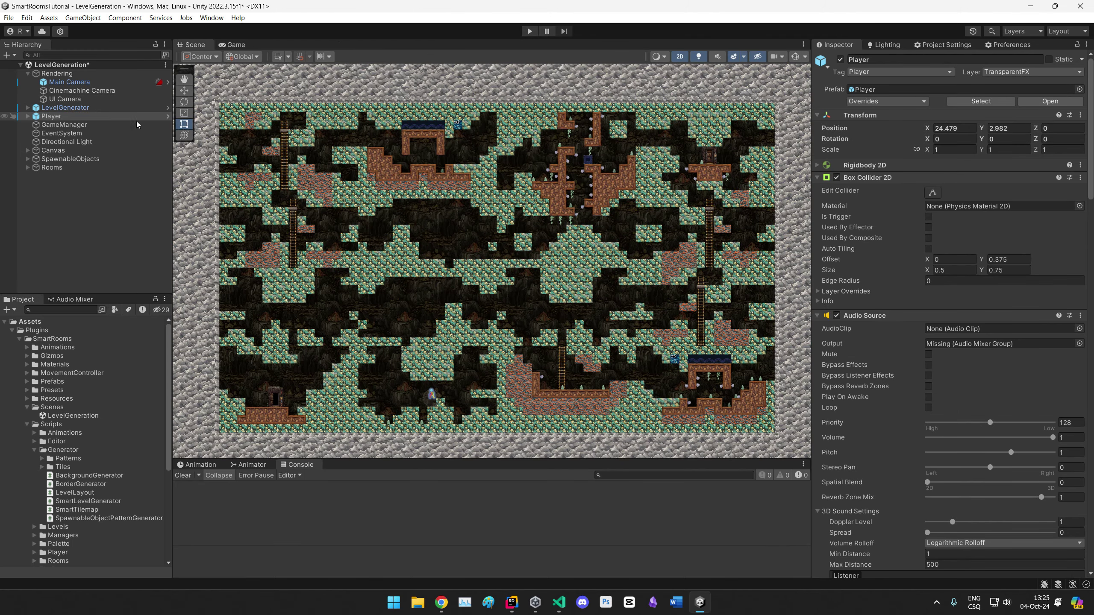
Step: Move the BackgroundGenerator under LevelGenerator to about X 33.06, Y 20.03 and enlarge its sprite to about 76.6 by 47.6
{"action": "left_click", "coordinate": [86, 107]}
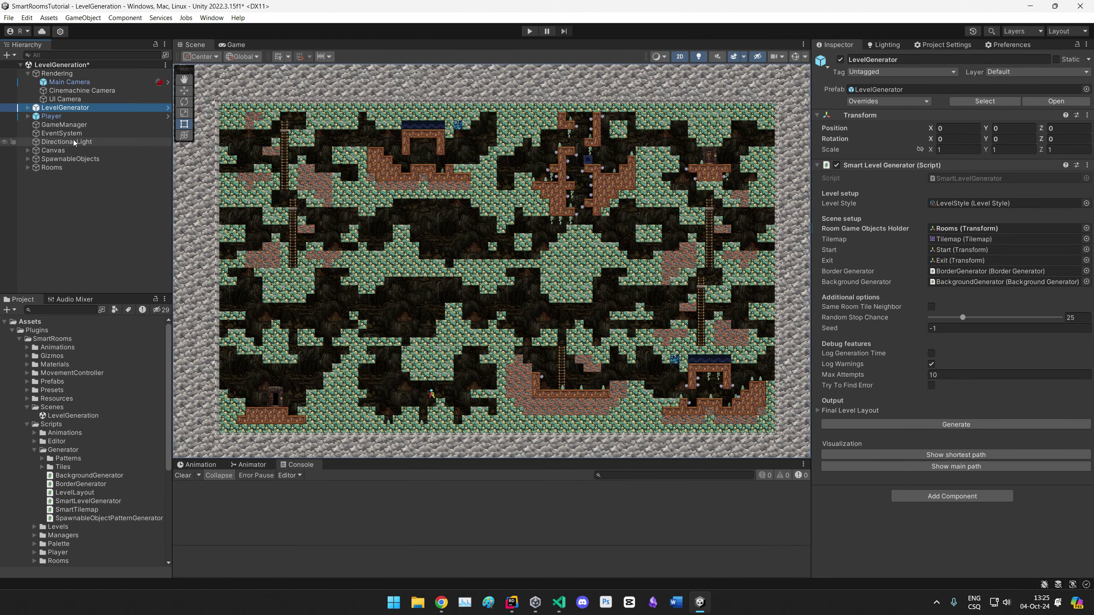
{"action": "left_click", "coordinate": [27, 107]}
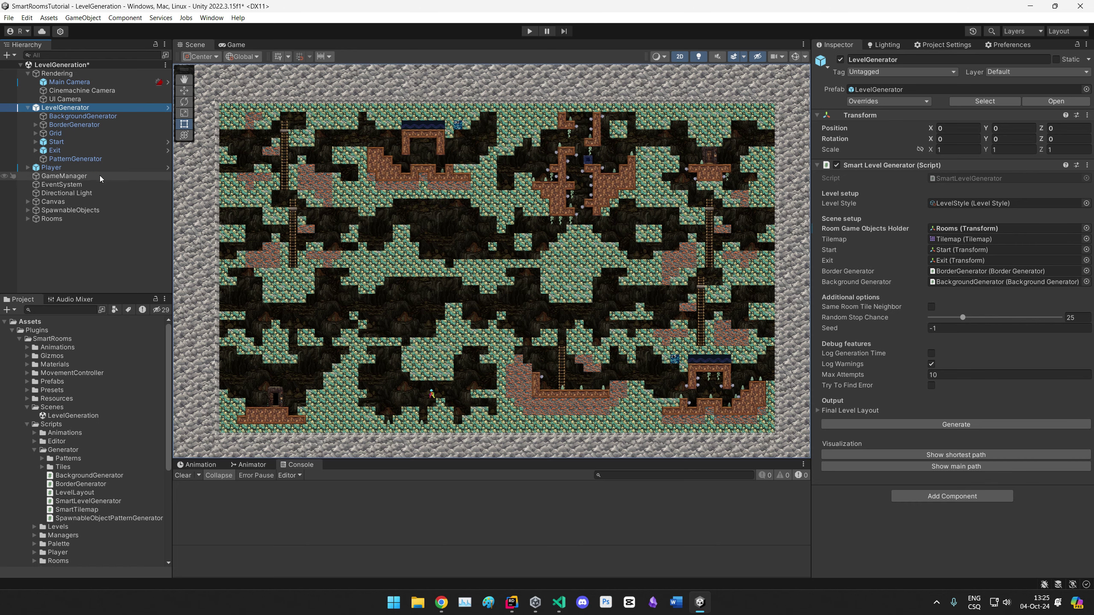
{"action": "left_click", "coordinate": [79, 116]}
{"action": "scroll", "coordinate": [516, 242], "scroll_direction": "down", "scroll_amount": 1}
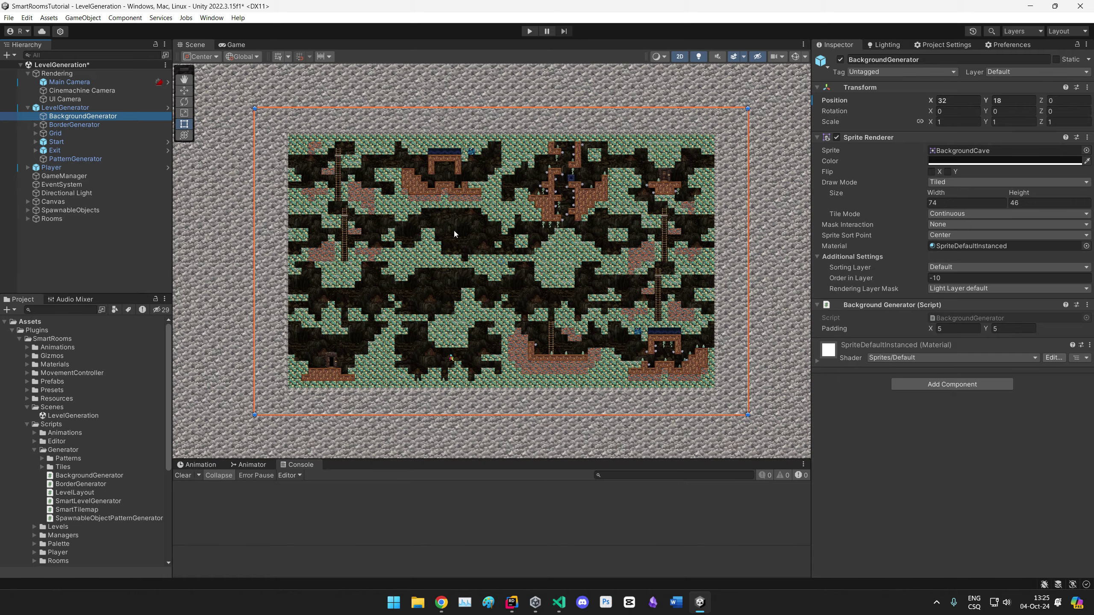
{"action": "scroll", "coordinate": [462, 228], "scroll_direction": "up", "scroll_amount": 1}
{"action": "mouse_move", "coordinate": [457, 226]}
{"action": "left_mouse_down"}
{"action": "mouse_move", "coordinate": [476, 231]}
{"action": "mouse_move", "coordinate": [568, 340]}
{"action": "mouse_move", "coordinate": [892, 404]}
{"action": "mouse_move", "coordinate": [1017, 360]}
{"action": "mouse_move", "coordinate": [1061, 313]}
{"action": "mouse_move", "coordinate": [1039, 219]}
{"action": "mouse_move", "coordinate": [1052, 209]}
{"action": "mouse_move", "coordinate": [1061, 242]}
{"action": "mouse_move", "coordinate": [477, 242]}
{"action": "mouse_move", "coordinate": [400, 209]}
{"action": "mouse_move", "coordinate": [466, 226]}
{"action": "mouse_move", "coordinate": [467, 216]}
{"action": "left_mouse_up"}
{"action": "scroll", "coordinate": [487, 220], "scroll_direction": "down", "scroll_amount": 7}
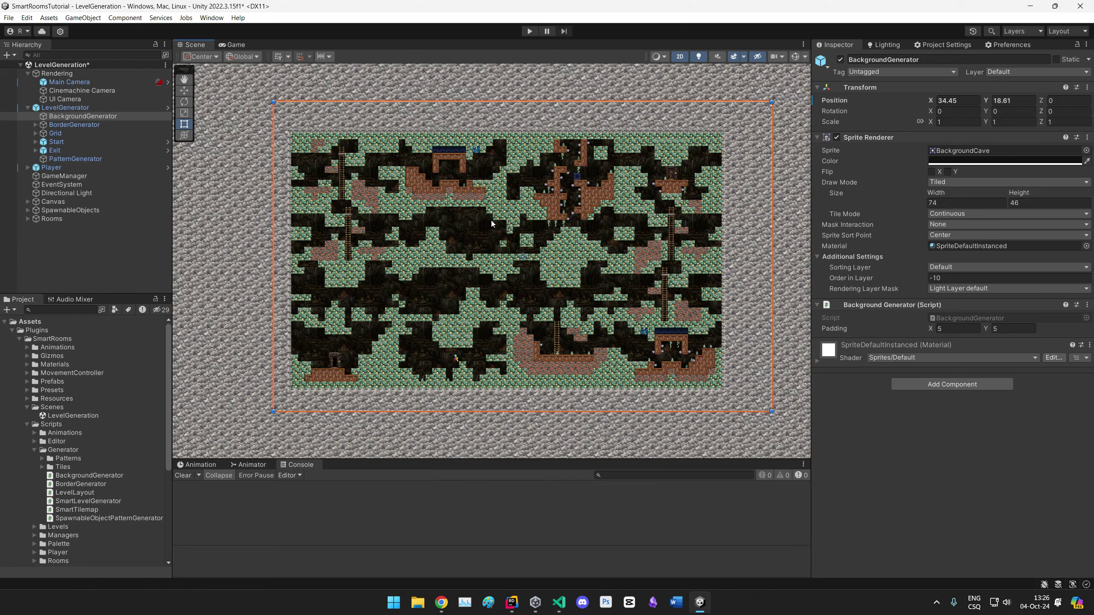
{"action": "left_click_drag", "start_coordinate": [396, 198], "coordinate": [404, 176]}
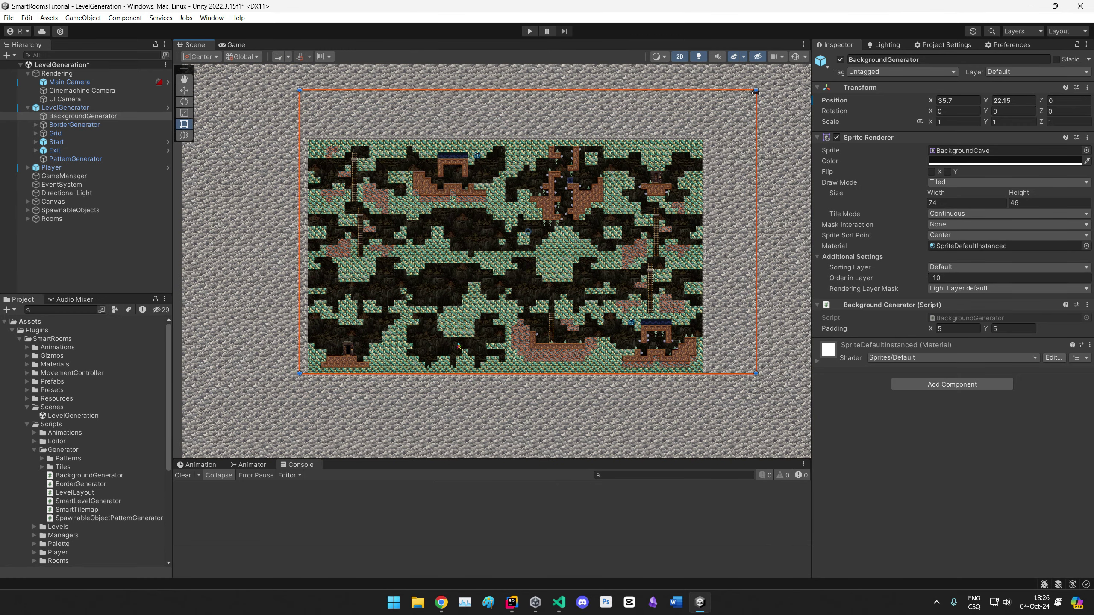
{"action": "mouse_move", "coordinate": [754, 91]}
{"action": "left_mouse_down"}
{"action": "mouse_move", "coordinate": [756, 112]}
{"action": "mouse_move", "coordinate": [784, 80]}
{"action": "mouse_move", "coordinate": [772, 80]}
{"action": "left_mouse_up"}
{"action": "left_click_drag", "start_coordinate": [585, 181], "coordinate": [560, 199]}
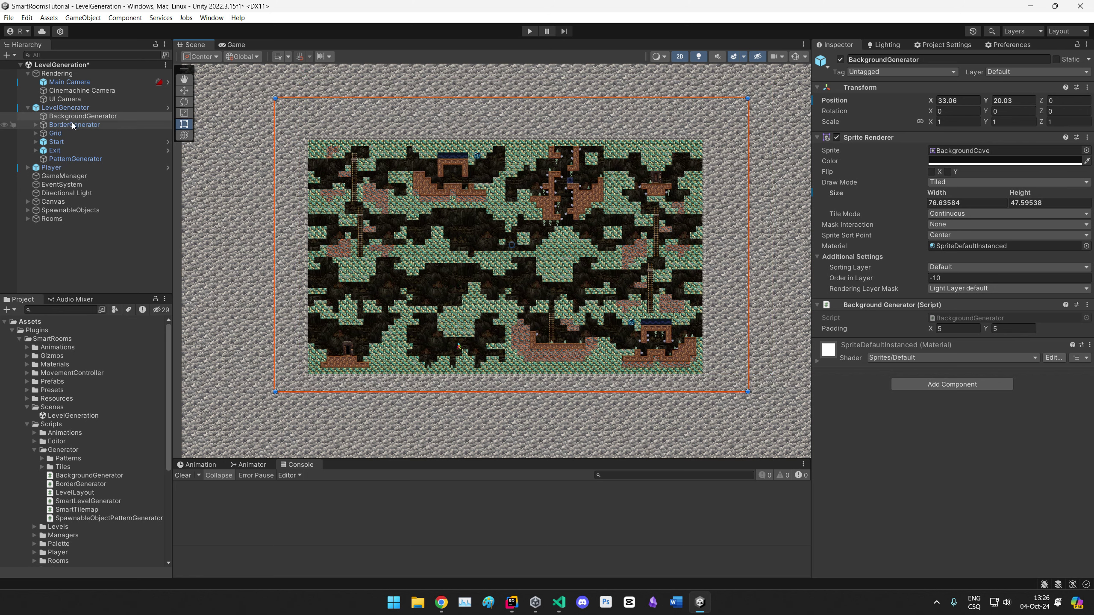
Step: Return to the LevelGenerator's settings and frame the whole generated level in the Scene view
{"action": "left_click", "coordinate": [62, 109]}
{"action": "scroll", "coordinate": [470, 202], "scroll_direction": "up", "scroll_amount": 5}
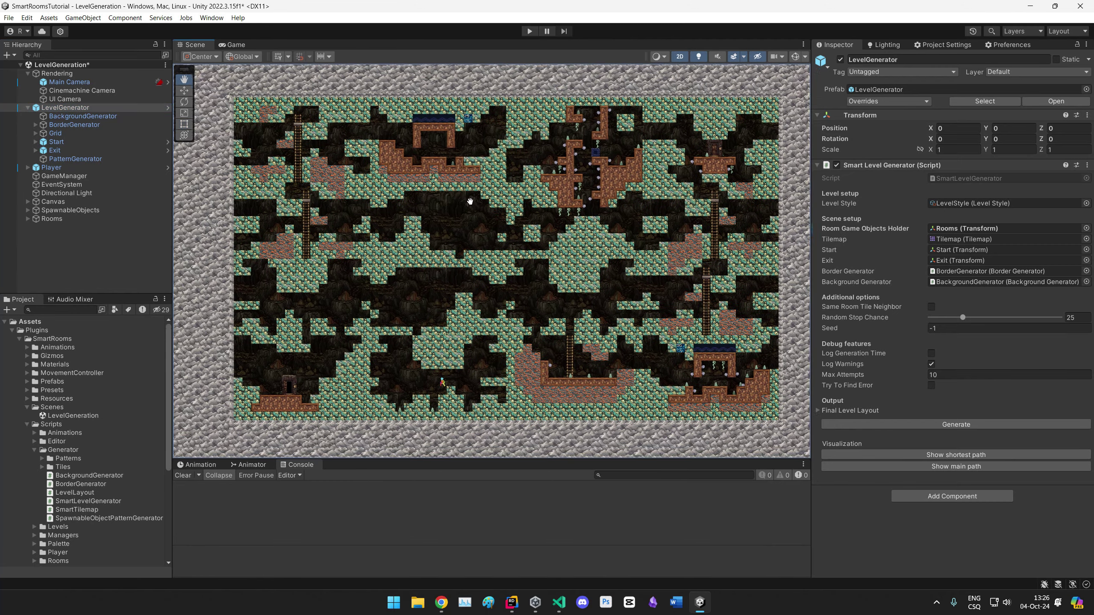
{"action": "middle_click_drag", "start_coordinate": [470, 201], "coordinate": [456, 207]}
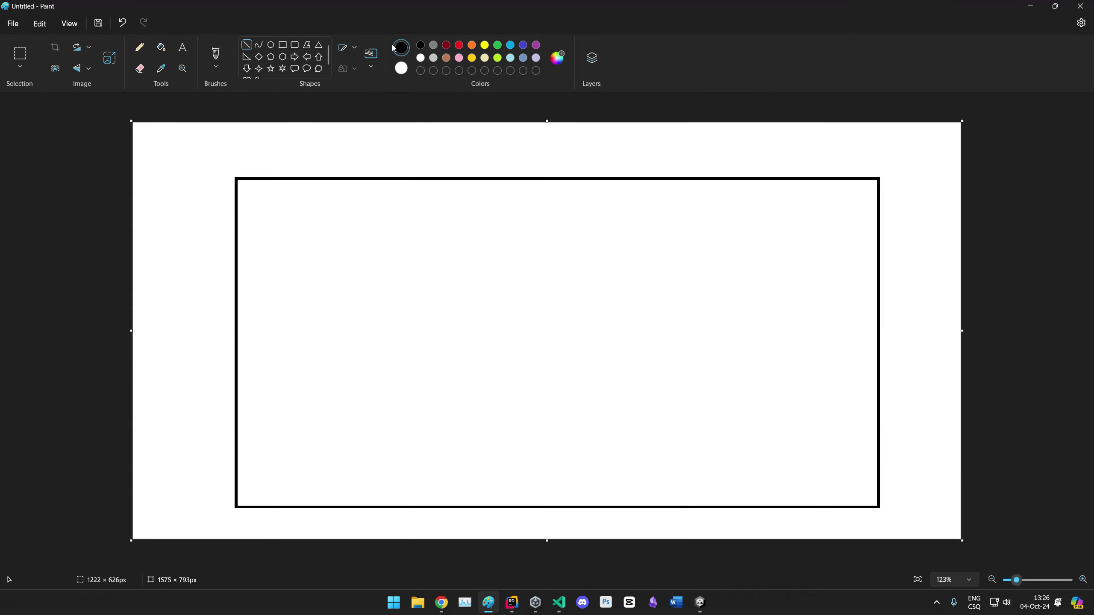
Step: Switch to Paint and divide the black rectangle into four rows with three thin lines across its full width
{"action": "left_click", "coordinate": [372, 68]}
{"action": "left_click", "coordinate": [373, 93]}
{"action": "left_click_drag", "start_coordinate": [238, 348], "coordinate": [880, 348]}
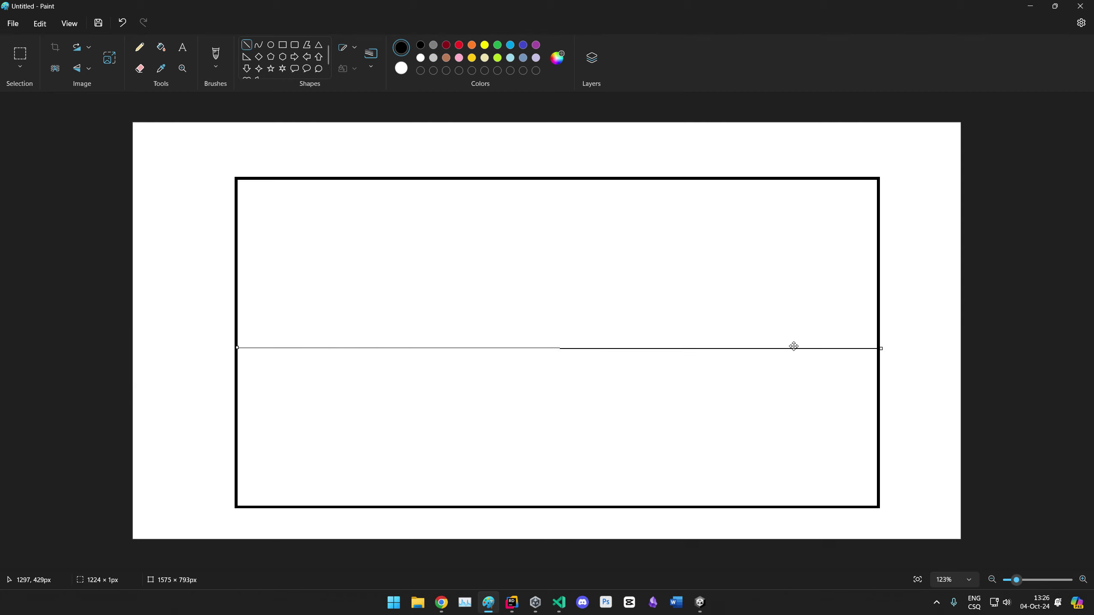
{"action": "mouse_move", "coordinate": [234, 254]}
{"action": "left_mouse_down"}
{"action": "mouse_move", "coordinate": [593, 275]}
{"action": "mouse_move", "coordinate": [878, 255]}
{"action": "left_mouse_up"}
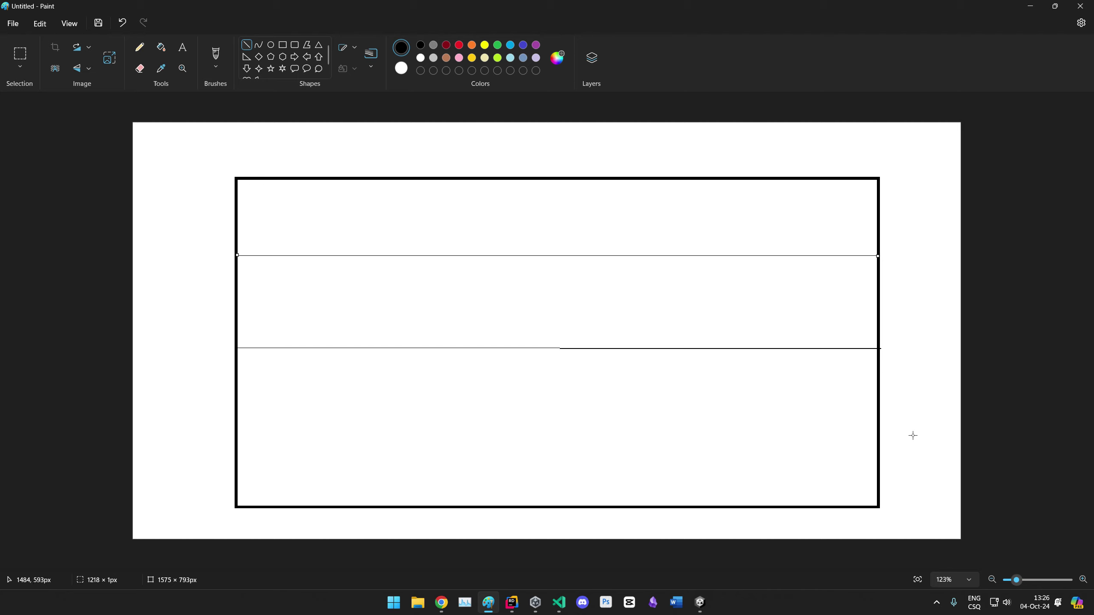
{"action": "mouse_move", "coordinate": [877, 461]}
{"action": "left_mouse_down"}
{"action": "mouse_move", "coordinate": [689, 467]}
{"action": "mouse_move", "coordinate": [236, 418]}
{"action": "mouse_move", "coordinate": [237, 439]}
{"action": "left_mouse_up"}
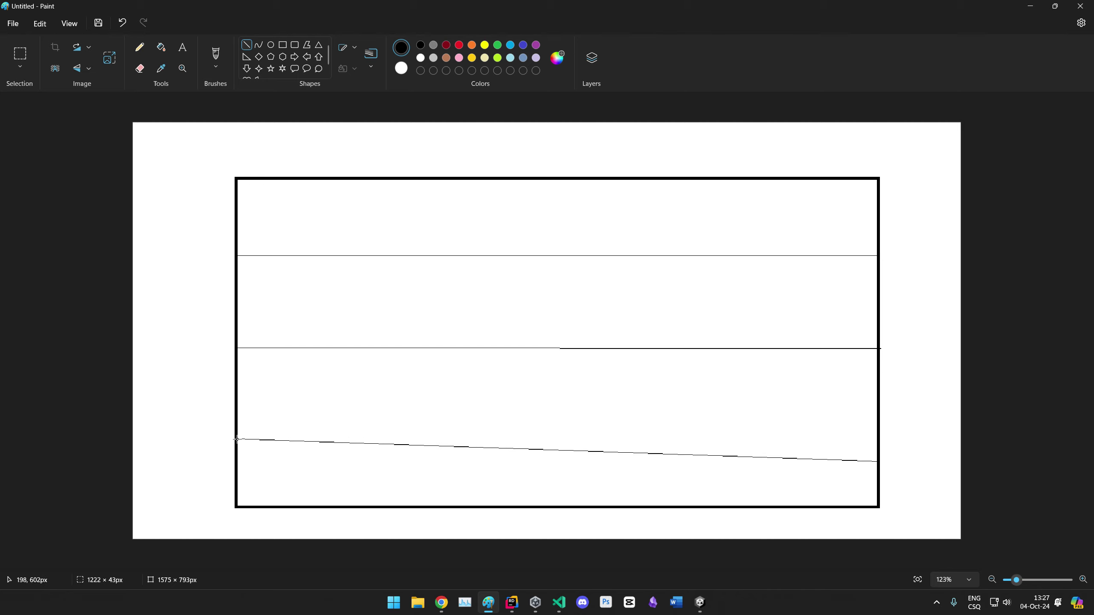
{"action": "left_click_drag", "start_coordinate": [880, 463], "coordinate": [879, 447]}
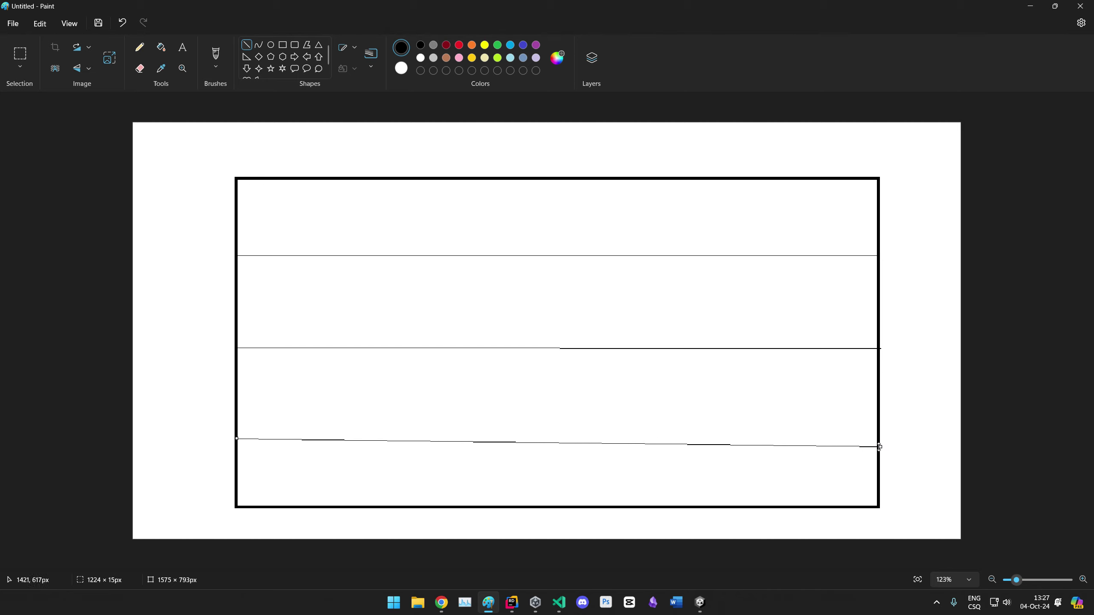
Step: Divide the black rectangle into four columns with three thin vertical lines across its full height
{"action": "mouse_move", "coordinate": [549, 178]}
{"action": "left_mouse_down"}
{"action": "mouse_move", "coordinate": [572, 481]}
{"action": "mouse_move", "coordinate": [554, 507]}
{"action": "left_mouse_up"}
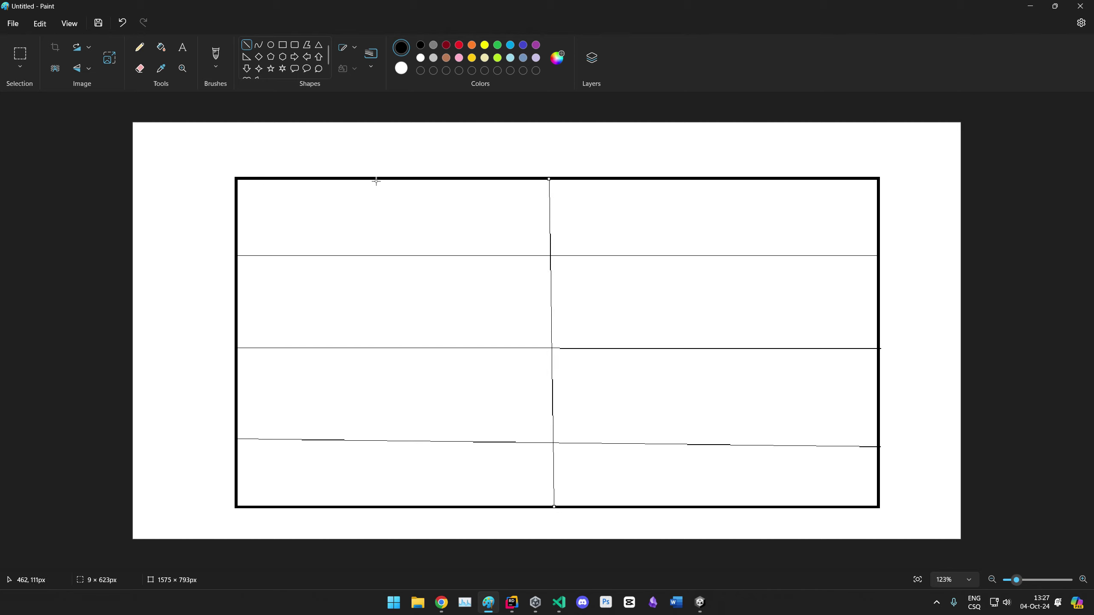
{"action": "mouse_move", "coordinate": [377, 178]}
{"action": "left_mouse_down"}
{"action": "mouse_move", "coordinate": [361, 472]}
{"action": "mouse_move", "coordinate": [376, 507]}
{"action": "left_mouse_up"}
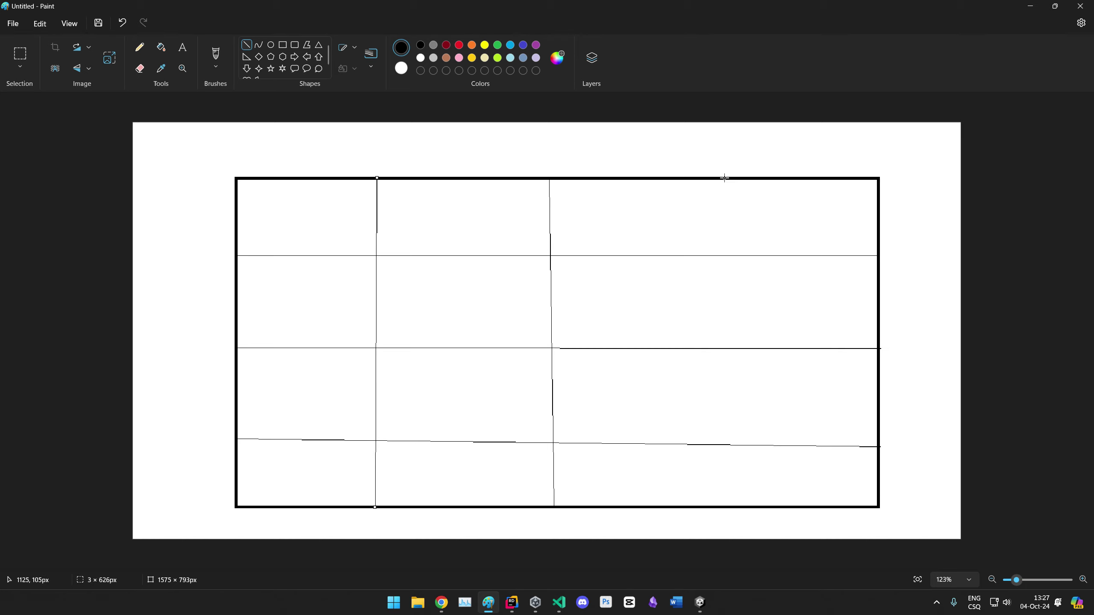
{"action": "mouse_move", "coordinate": [715, 177]}
{"action": "left_mouse_down"}
{"action": "mouse_move", "coordinate": [700, 303]}
{"action": "mouse_move", "coordinate": [721, 509]}
{"action": "left_mouse_up"}
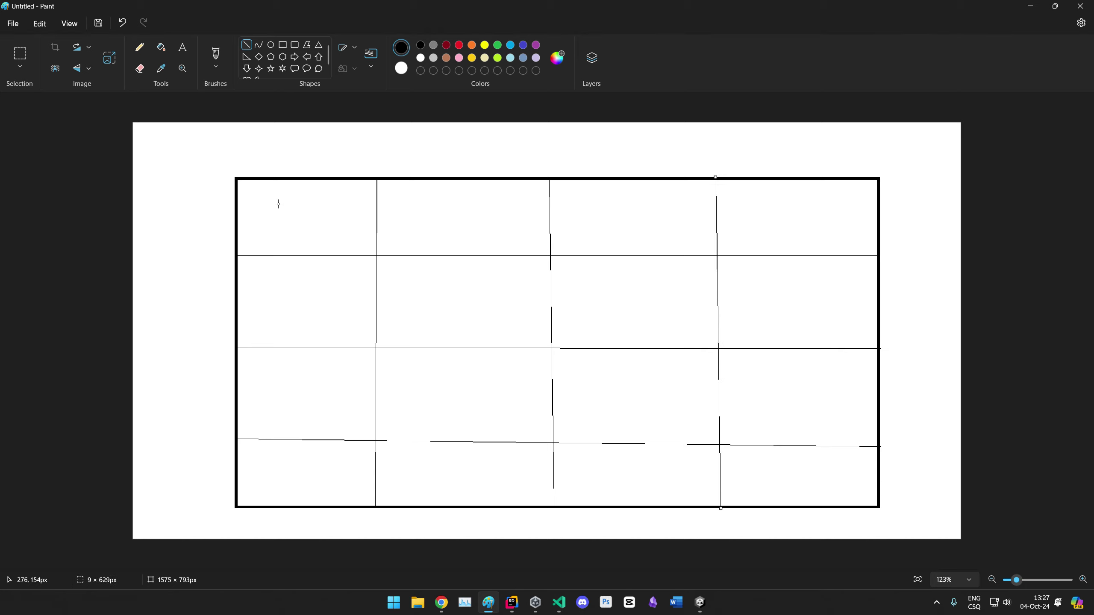
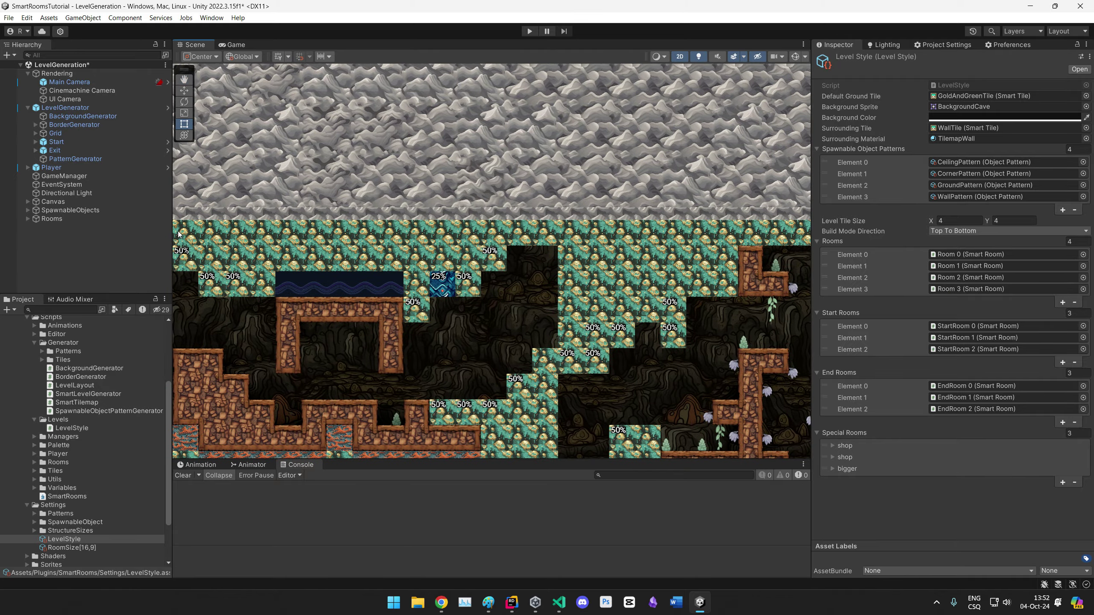
Step: Switch to Unity and examine the ground tiles along the generated level's top edge and the whole level layout in the Scene view
{"action": "middle_click_drag", "start_coordinate": [806, 235], "coordinate": [250, 230]}
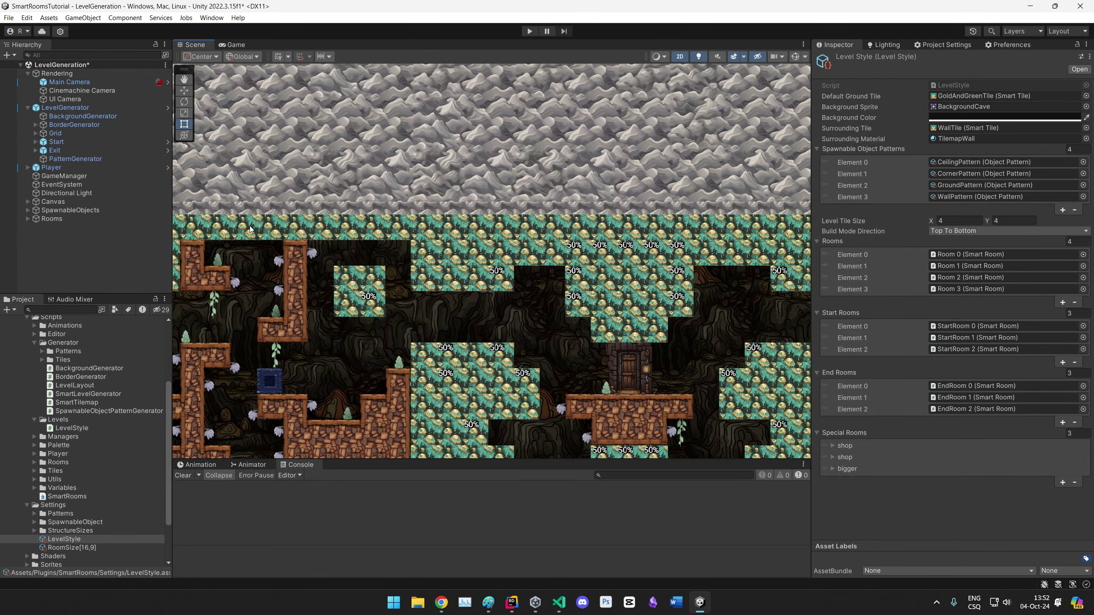
{"action": "middle_click_drag", "start_coordinate": [557, 226], "coordinate": [569, 200]}
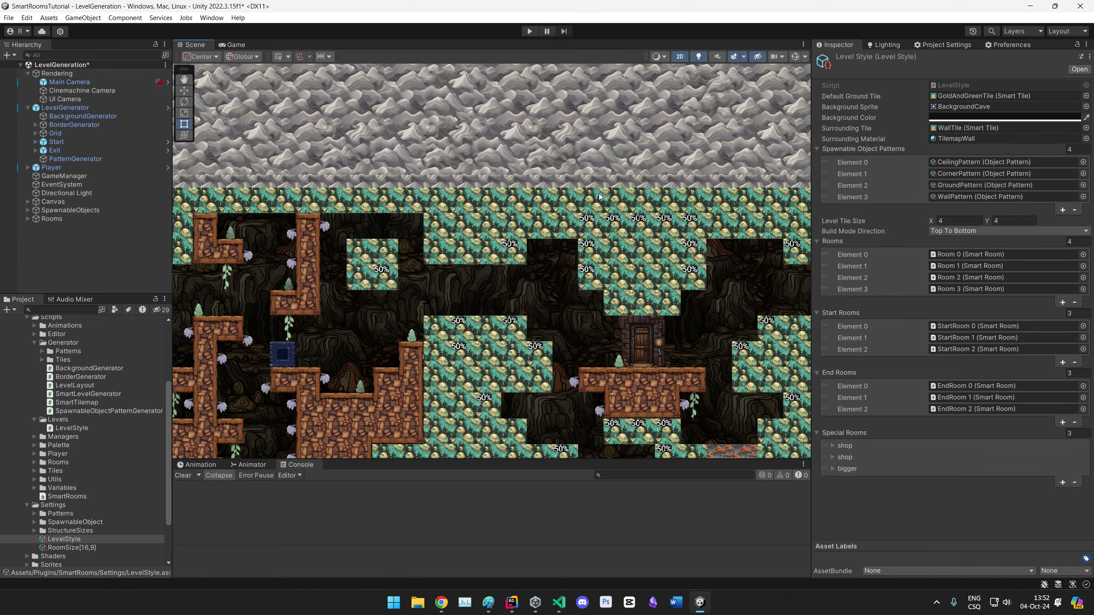
{"action": "middle_click_drag", "start_coordinate": [280, 200], "coordinate": [758, 198]}
{"action": "middle_click_drag", "start_coordinate": [237, 194], "coordinate": [532, 180]}
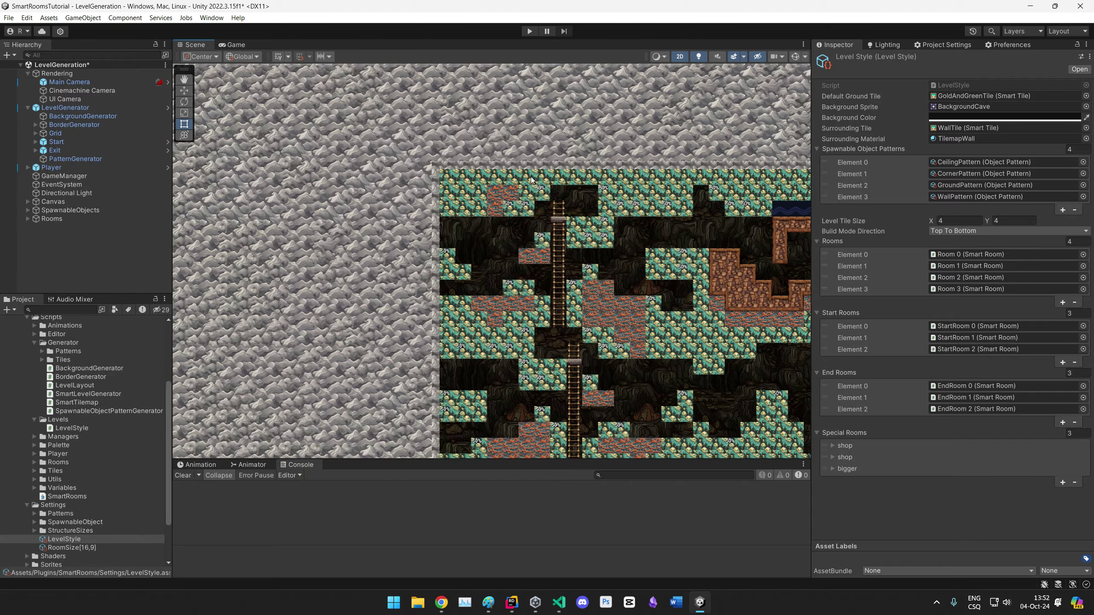
{"action": "left_click_drag", "start_coordinate": [774, 185], "coordinate": [355, 43]}
{"action": "scroll", "coordinate": [435, 245], "scroll_direction": "down", "scroll_amount": 6}
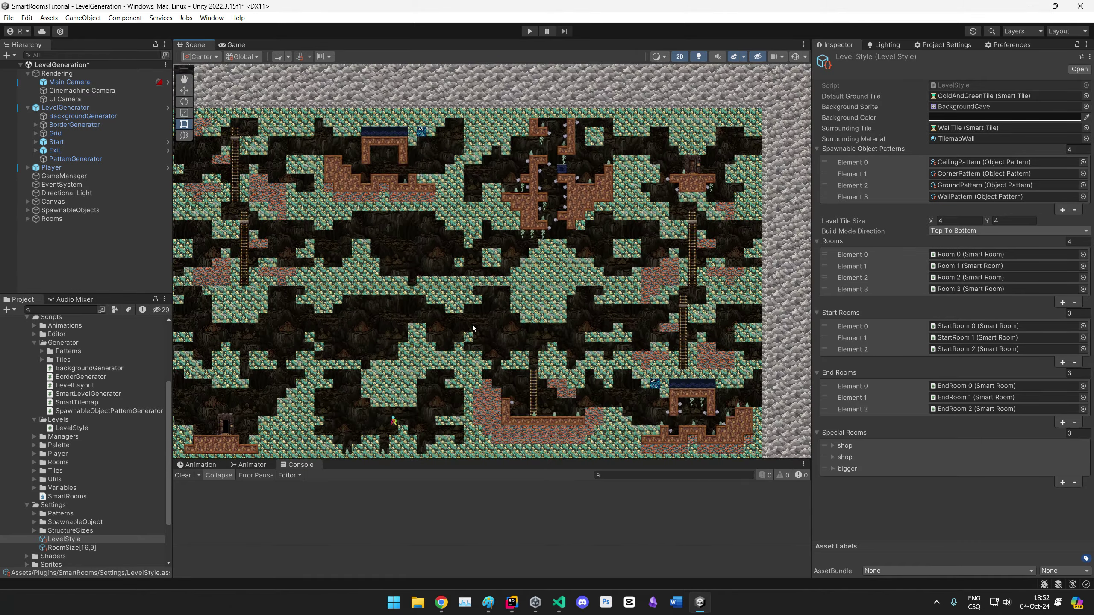
{"action": "middle_click_drag", "start_coordinate": [512, 318], "coordinate": [538, 260]}
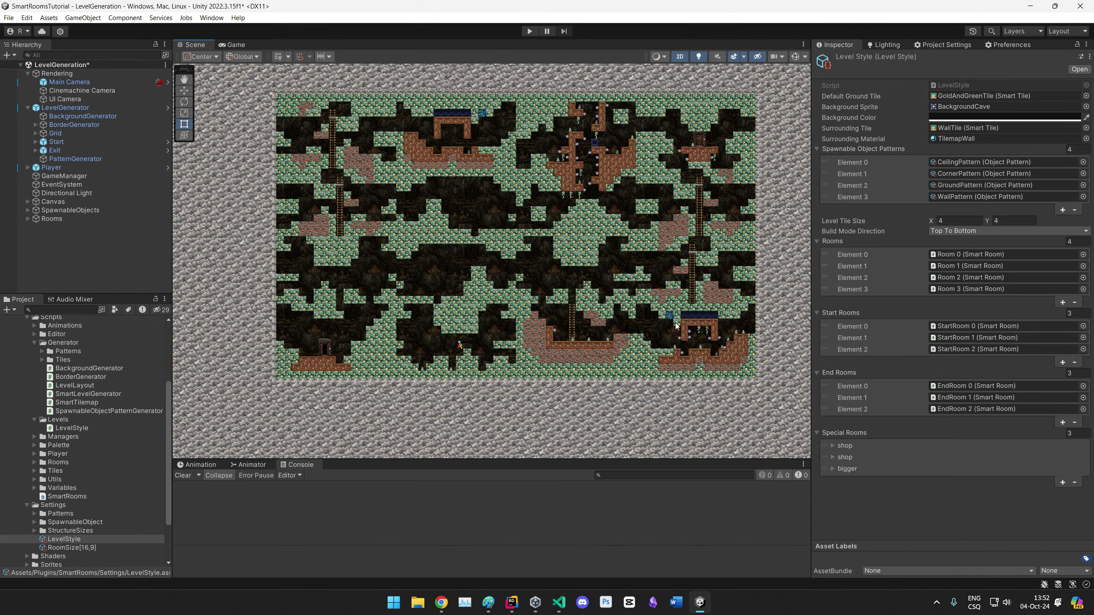
{"action": "middle_click_drag", "start_coordinate": [568, 202], "coordinate": [592, 275]}
Step: Examine the default ground tiles and cave background in the level's lower rooms, around the player and the exit door
{"action": "scroll", "coordinate": [440, 433], "scroll_direction": "up", "scroll_amount": 10}
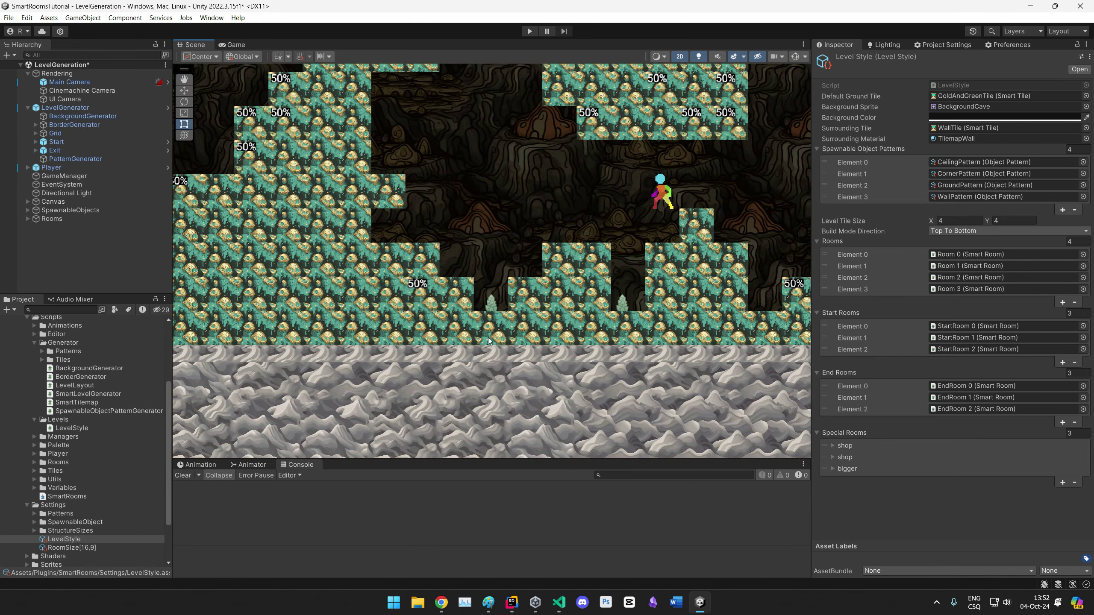
{"action": "scroll", "coordinate": [471, 370], "scroll_direction": "down", "scroll_amount": 10}
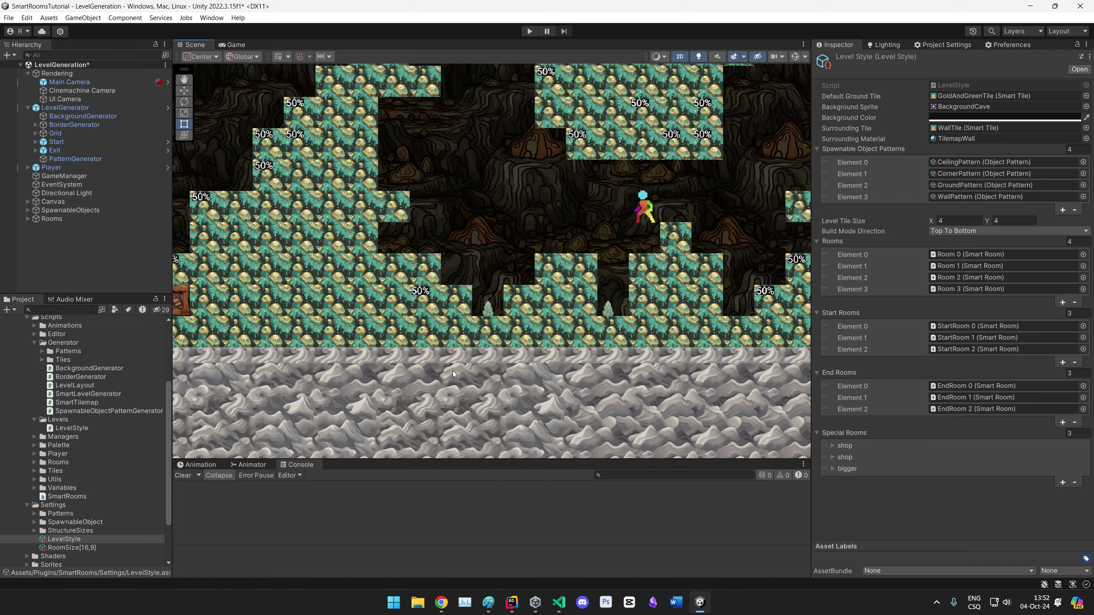
{"action": "middle_click_drag", "start_coordinate": [424, 410], "coordinate": [640, 390]}
{"action": "middle_click_drag", "start_coordinate": [307, 171], "coordinate": [373, 273]}
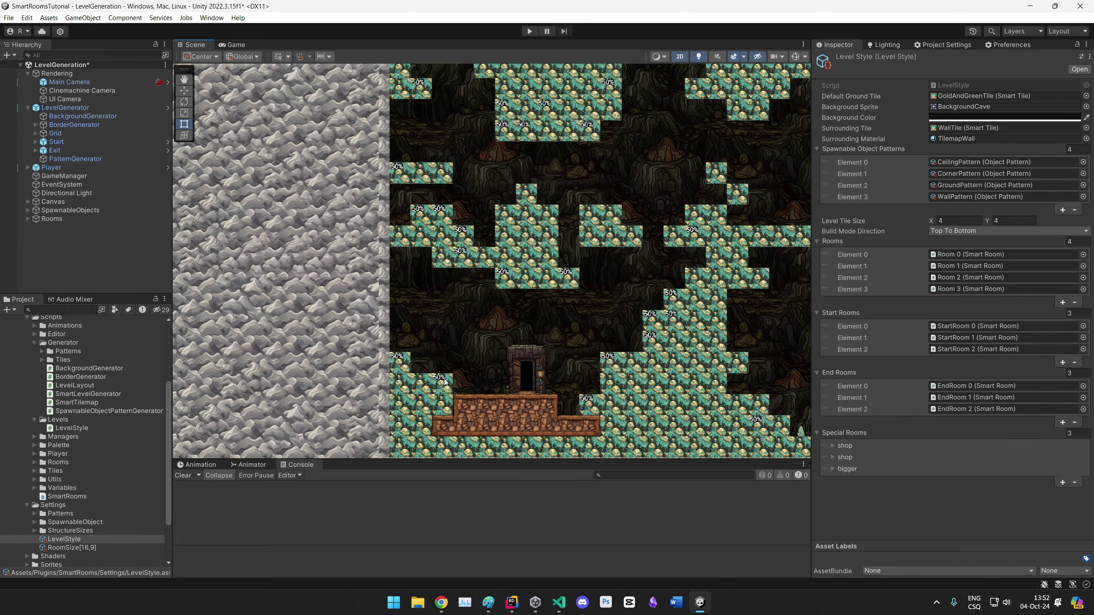
{"action": "scroll", "coordinate": [373, 272], "scroll_direction": "up", "scroll_amount": 10}
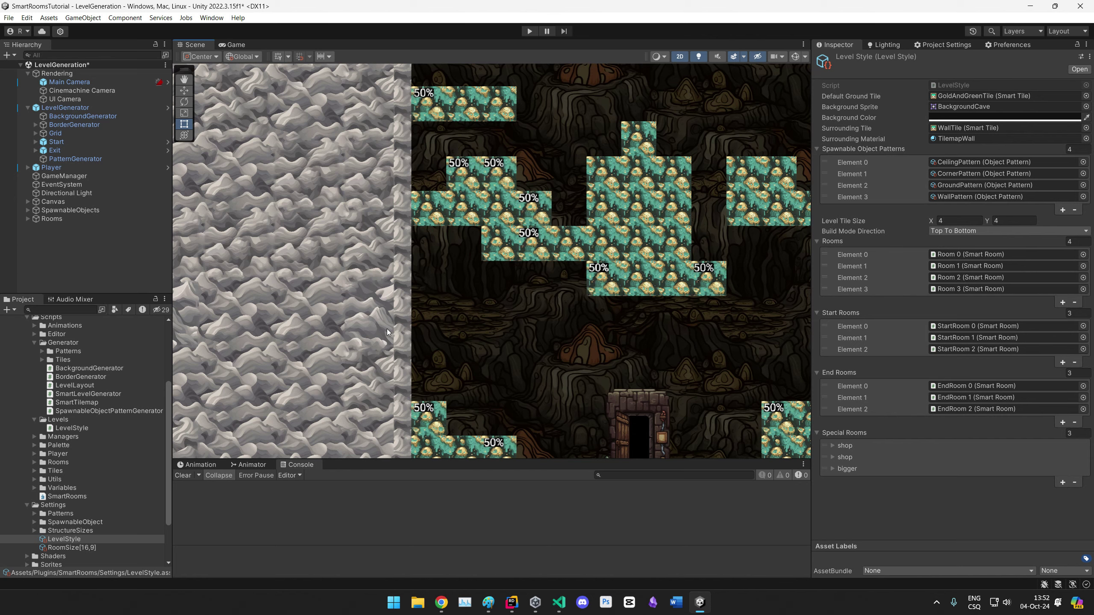
{"action": "scroll", "coordinate": [380, 316], "scroll_direction": "down", "scroll_amount": 12}
{"action": "middle_click_drag", "start_coordinate": [592, 350], "coordinate": [560, 332]}
{"action": "middle_click_drag", "start_coordinate": [631, 411], "coordinate": [465, 373]}
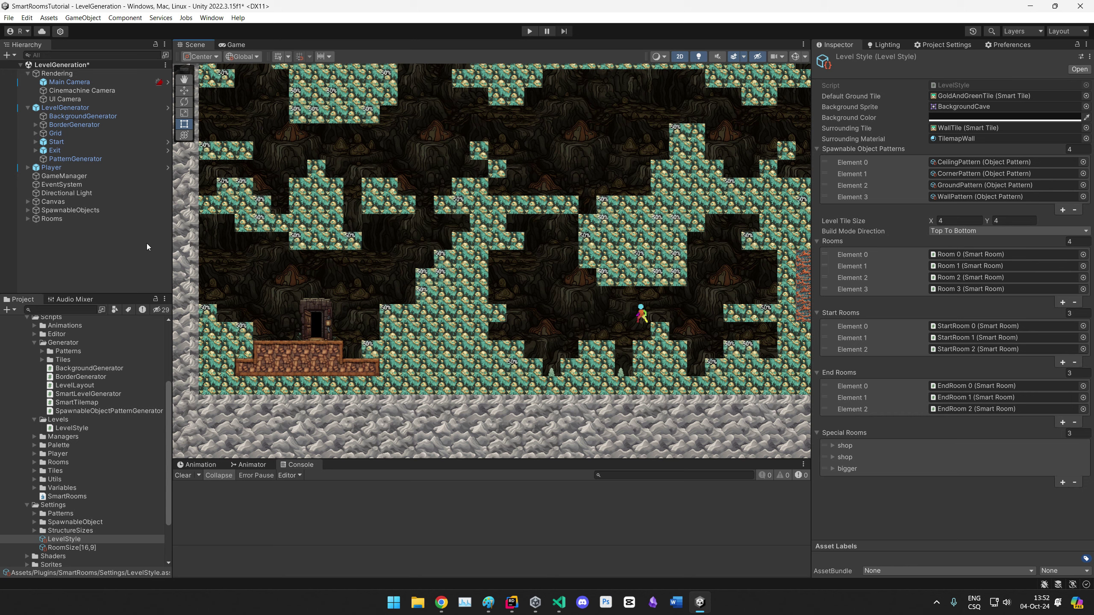
{"action": "middle_click_drag", "start_coordinate": [583, 355], "coordinate": [522, 369]}
{"action": "scroll", "coordinate": [522, 369], "scroll_direction": "down", "scroll_amount": 6}
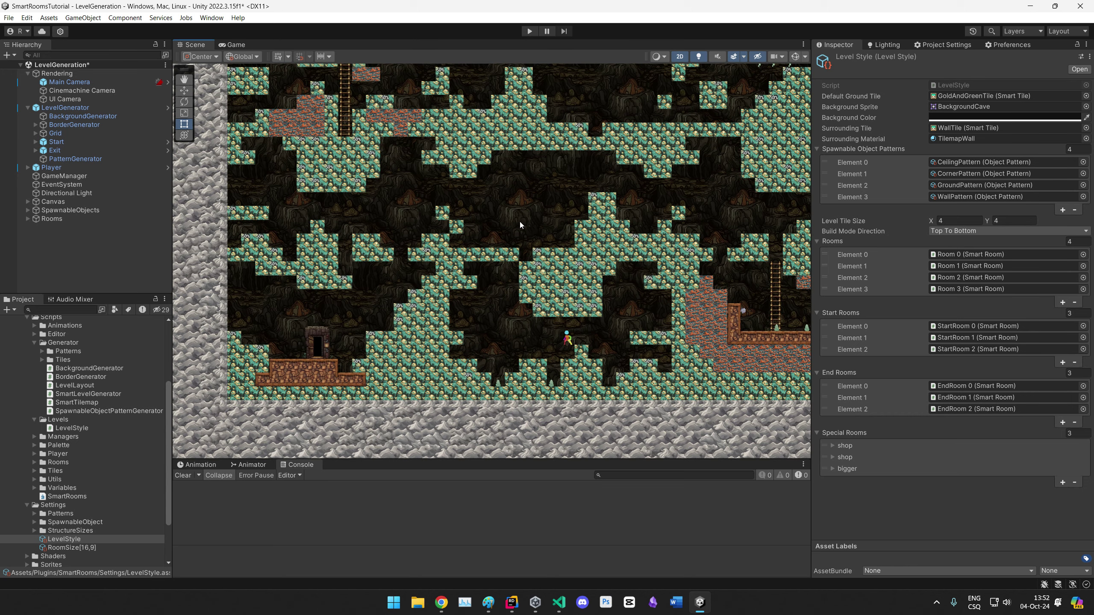
{"action": "middle_click_drag", "start_coordinate": [609, 270], "coordinate": [565, 299]}
{"action": "scroll", "coordinate": [540, 340], "scroll_direction": "down", "scroll_amount": 4}
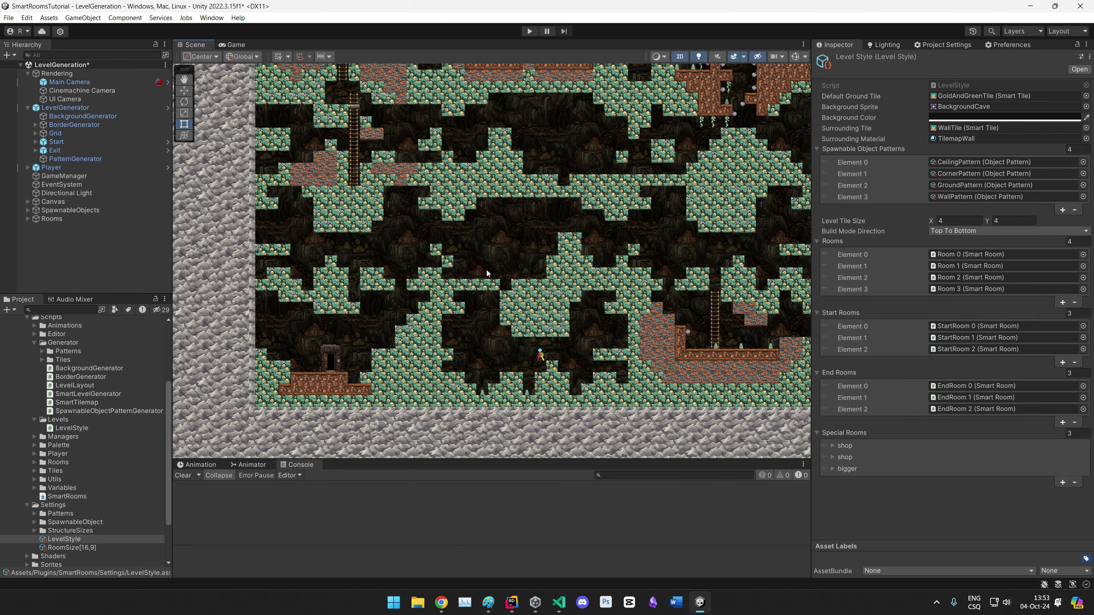
{"action": "scroll", "coordinate": [514, 228], "scroll_direction": "up", "scroll_amount": 10}
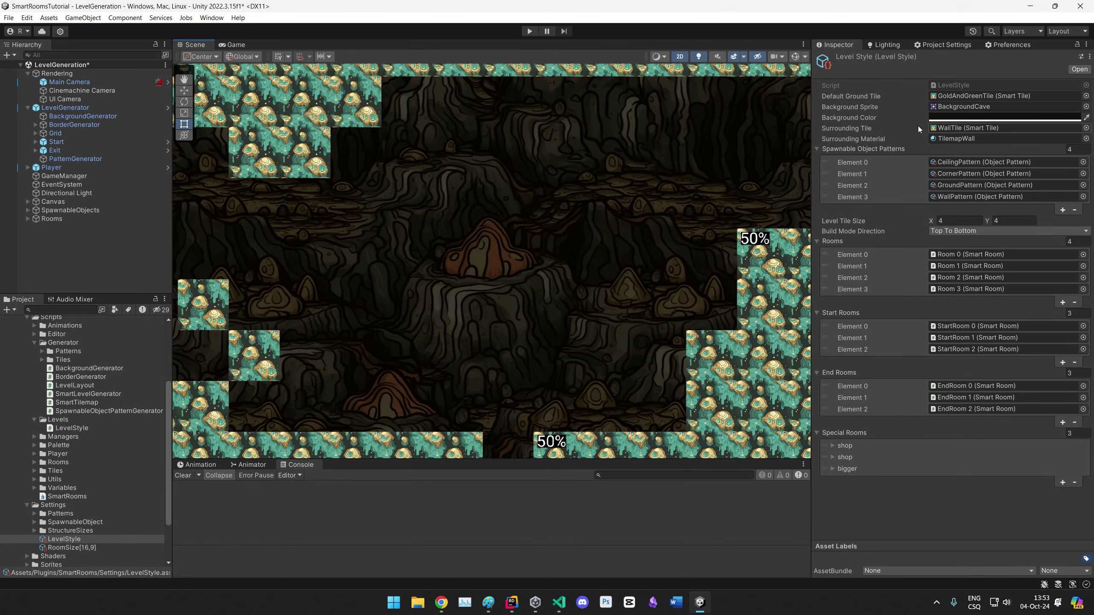
Step: Open the level style's Background Color picker, close it, and examine the cave background in the Scene view
{"action": "left_click", "coordinate": [944, 118]}
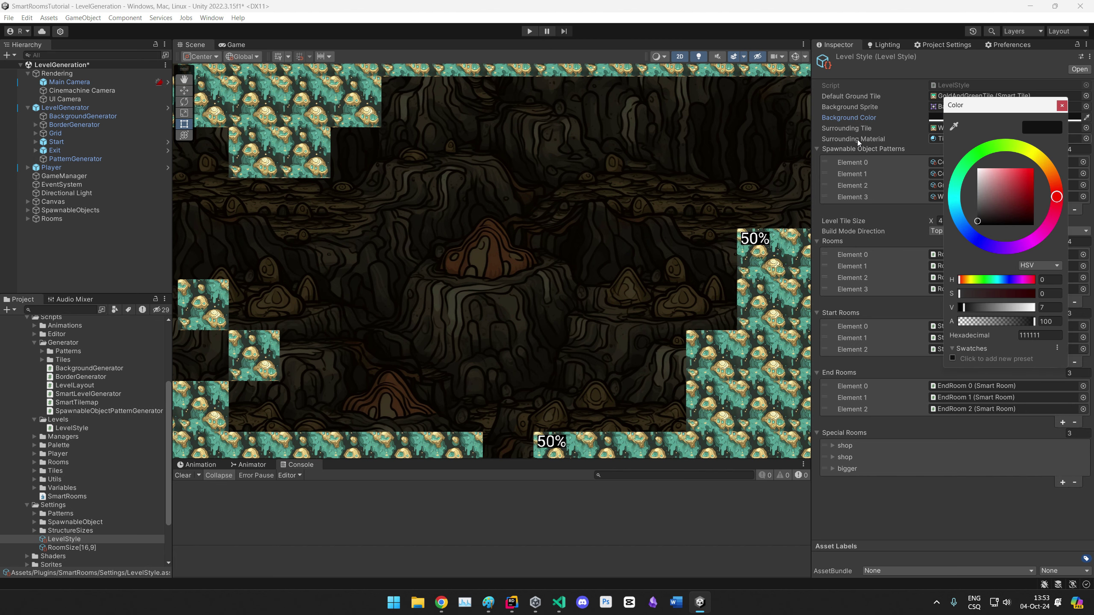
{"action": "left_click", "coordinate": [872, 123]}
{"action": "middle_click_drag", "start_coordinate": [514, 309], "coordinate": [554, 284]}
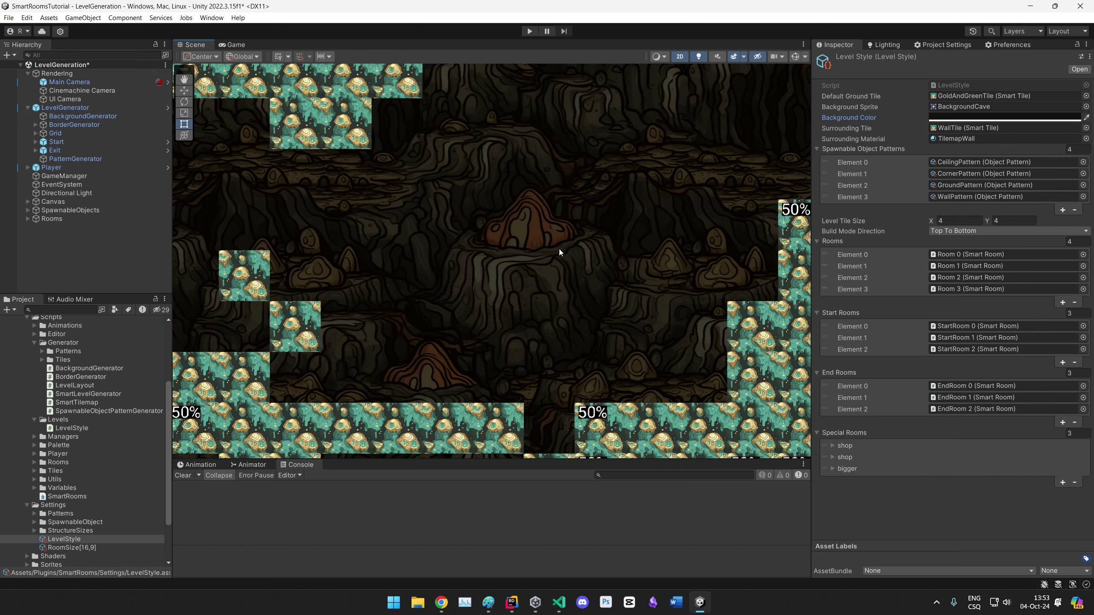
{"action": "scroll", "coordinate": [516, 321], "scroll_direction": "down", "scroll_amount": 14}
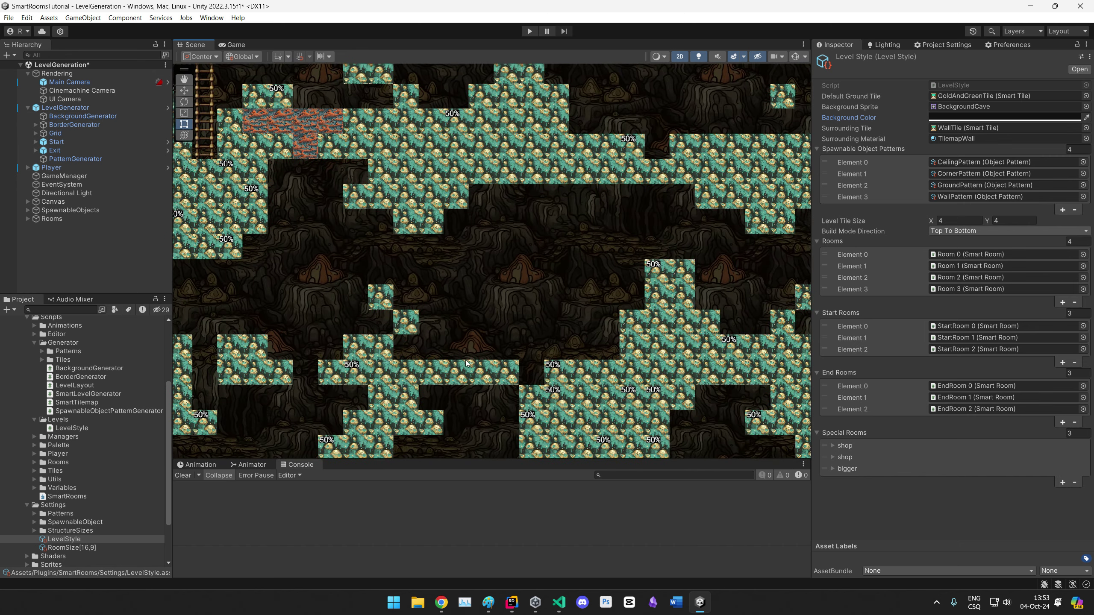
Step: Examine the surrounding wall tiles and the rock material outside them at the level's lower-left corner by the exit room
{"action": "middle_click_drag", "start_coordinate": [413, 373], "coordinate": [577, 248]}
{"action": "scroll", "coordinate": [577, 247], "scroll_direction": "down", "scroll_amount": 5}
{"action": "middle_click_drag", "start_coordinate": [389, 301], "coordinate": [673, 126]}
{"action": "scroll", "coordinate": [536, 263], "scroll_direction": "up", "scroll_amount": 11}
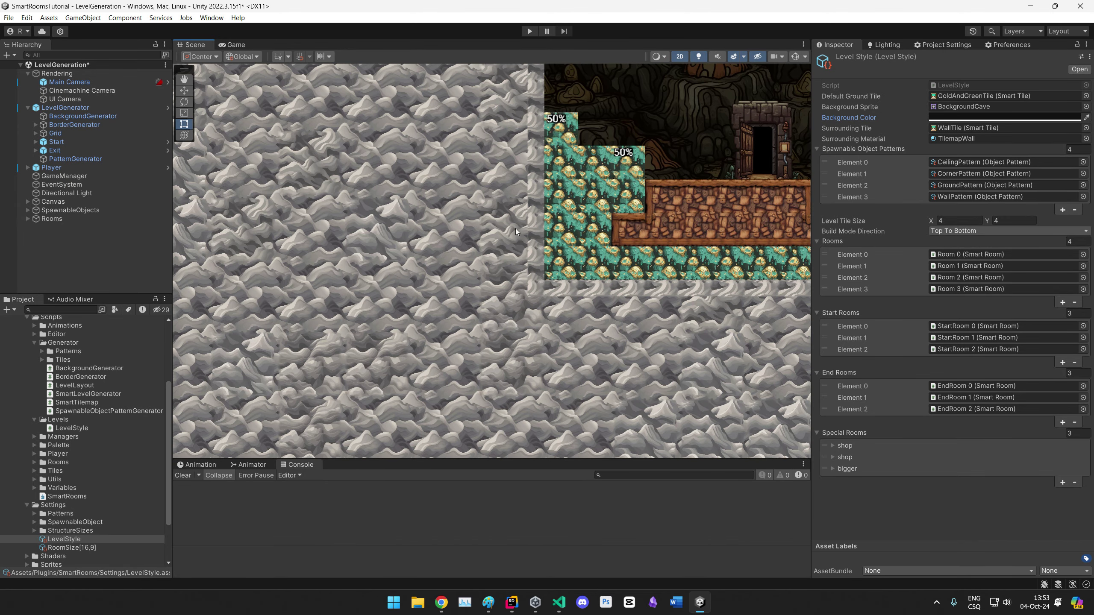
{"action": "scroll", "coordinate": [552, 300], "scroll_direction": "up", "scroll_amount": 10}
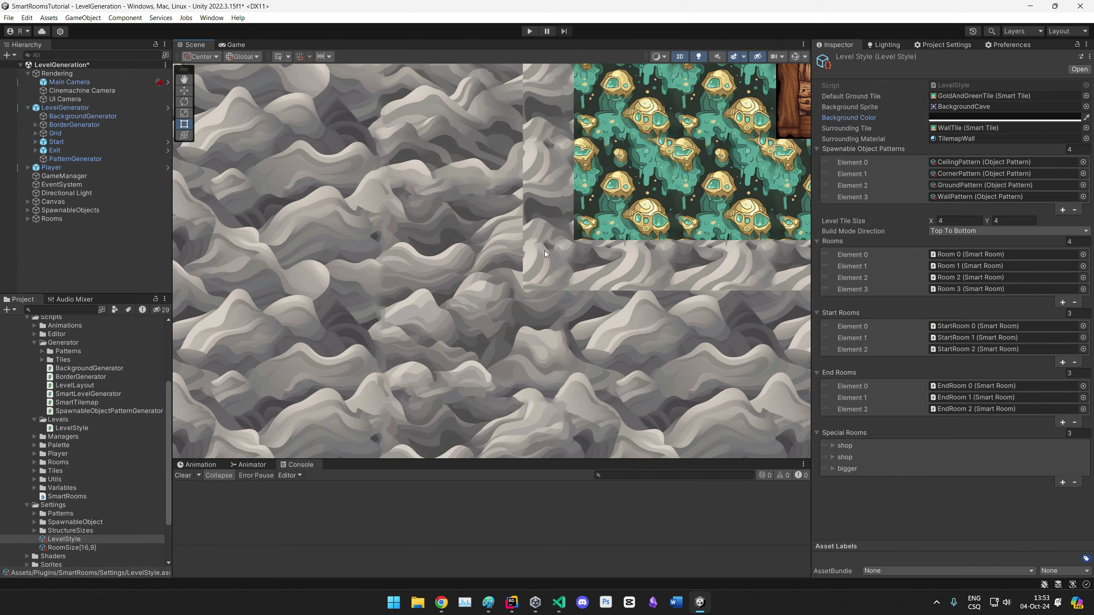
{"action": "scroll", "coordinate": [487, 280], "scroll_direction": "down", "scroll_amount": 10}
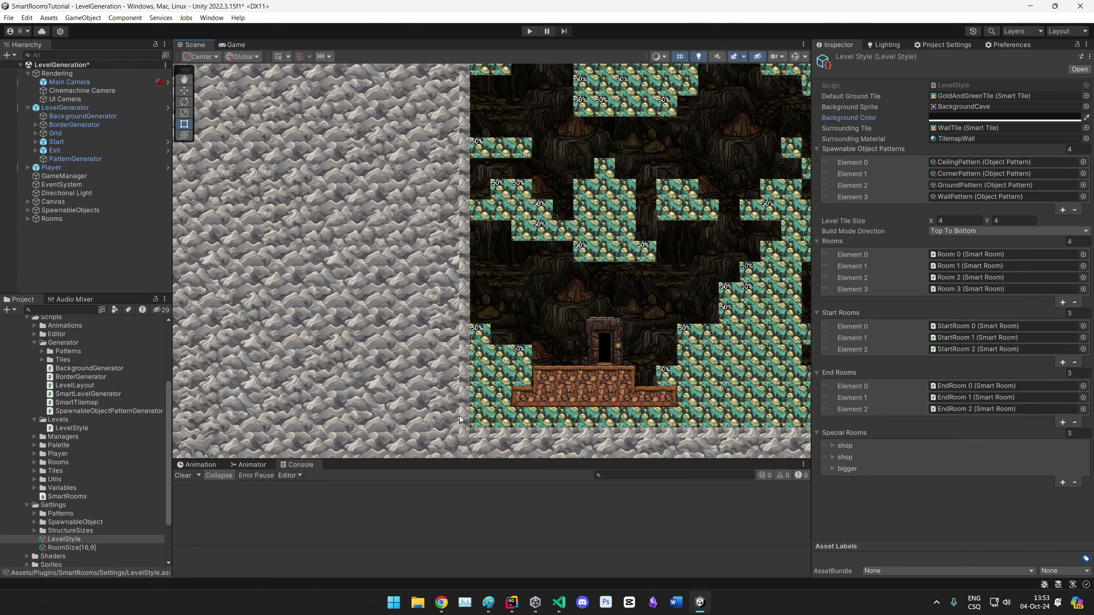
{"action": "middle_click_drag", "start_coordinate": [576, 372], "coordinate": [631, 300]}
{"action": "scroll", "coordinate": [483, 304], "scroll_direction": "up", "scroll_amount": 10}
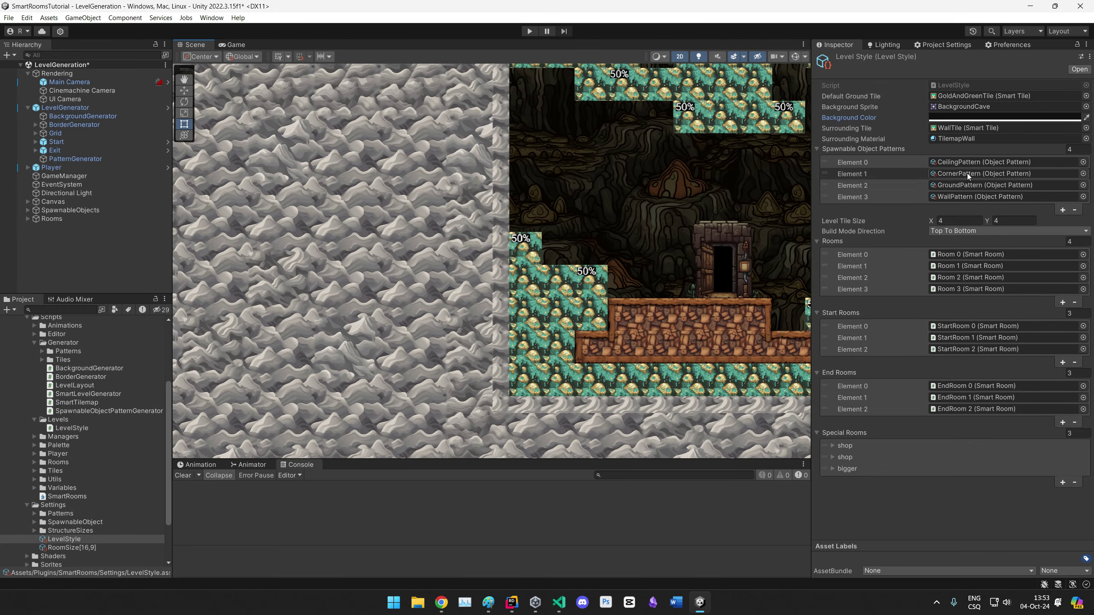
{"action": "scroll", "coordinate": [467, 289], "scroll_direction": "up", "scroll_amount": 5}
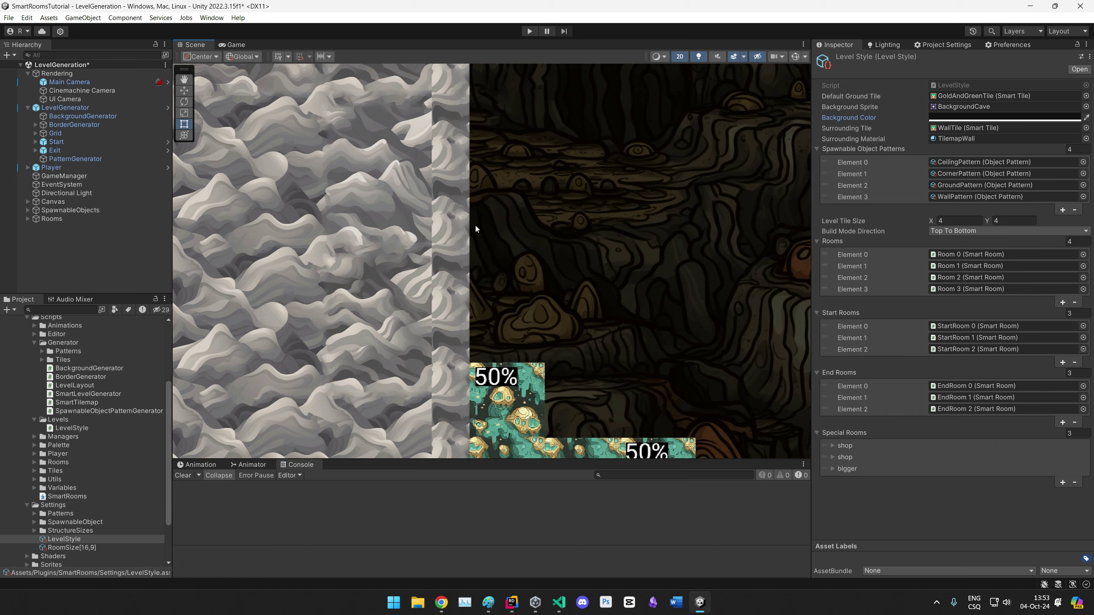
Step: Select the Grid's Tilemap through the wall border on the level's left side, near the exit room
{"action": "left_click", "coordinate": [453, 235]}
{"action": "left_click", "coordinate": [453, 235]}
{"action": "scroll", "coordinate": [456, 237], "scroll_direction": "down", "scroll_amount": 8}
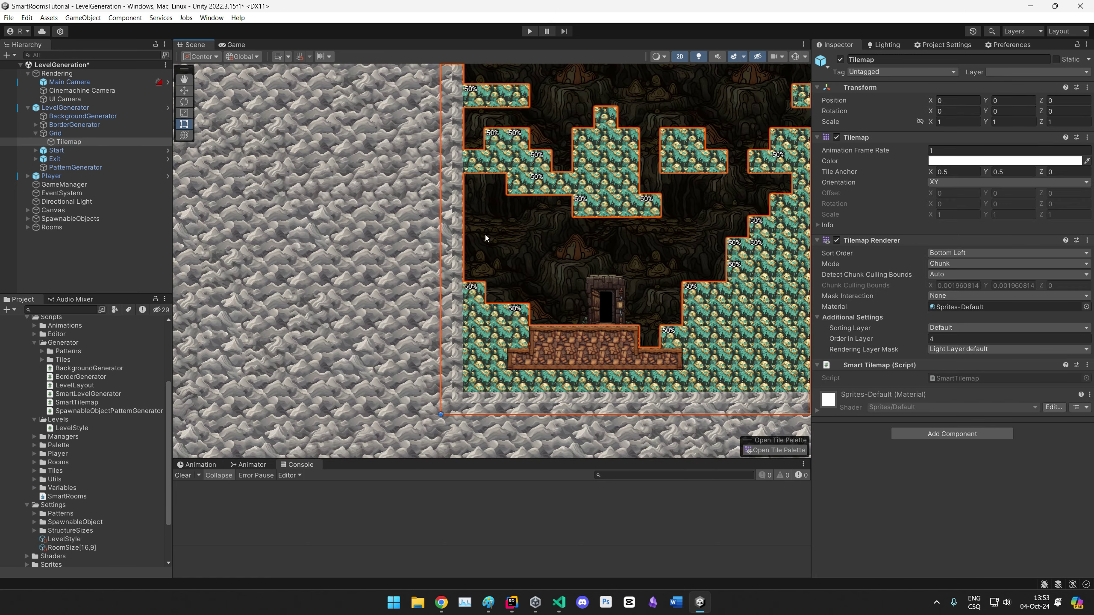
{"action": "middle_click_drag", "start_coordinate": [543, 373], "coordinate": [515, 327]}
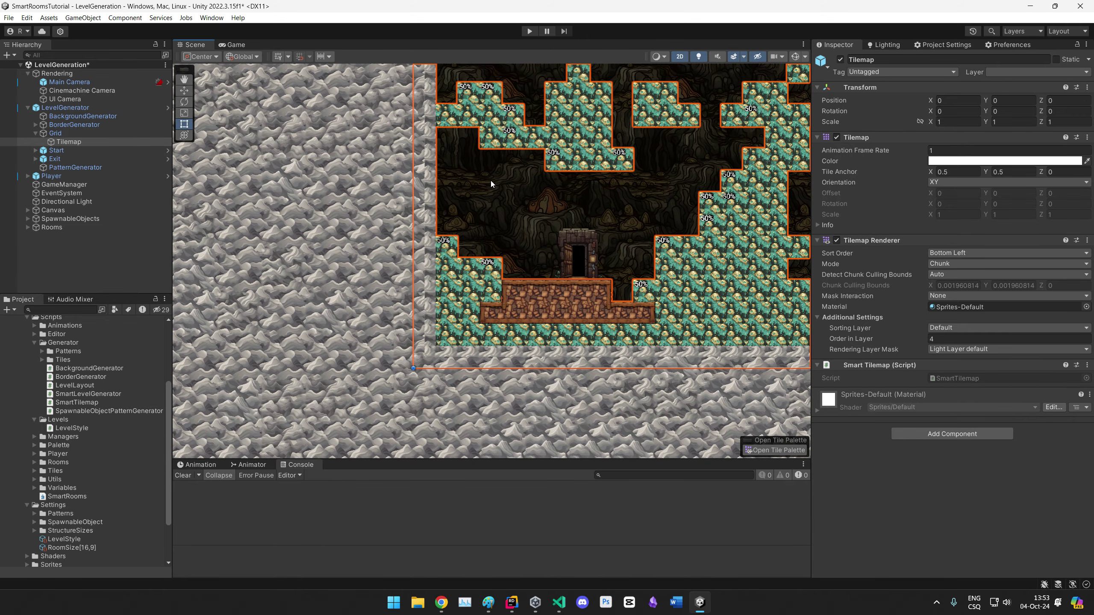
Step: Follow the selected Tilemap's wall border along the level's top edge and down its right side to the lower-right corner
{"action": "middle_click_drag", "start_coordinate": [491, 184], "coordinate": [476, 313]}
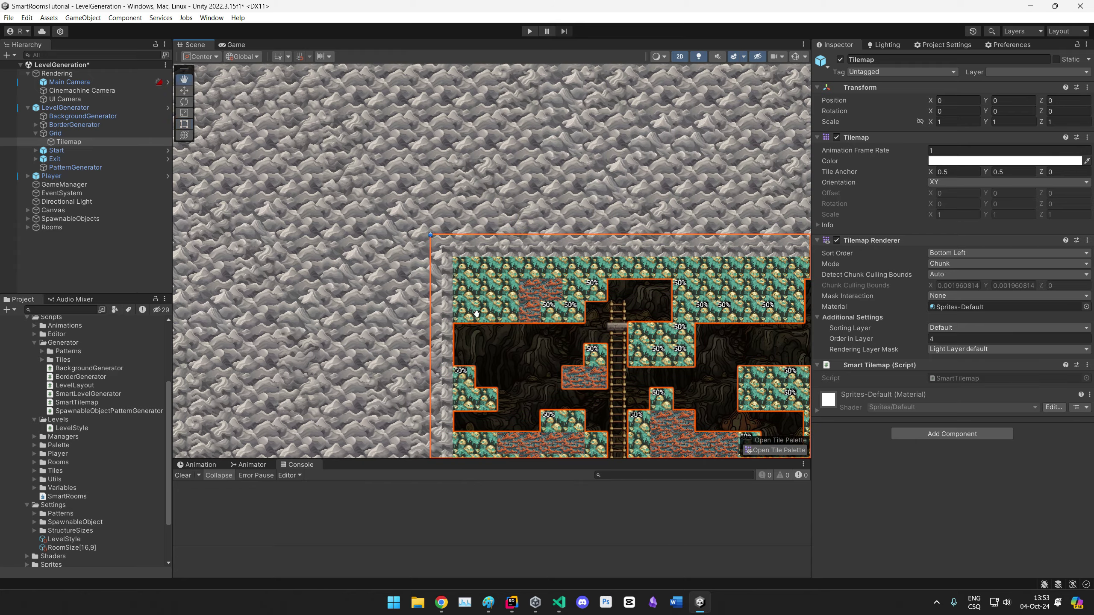
{"action": "middle_click_drag", "start_coordinate": [666, 314], "coordinate": [310, 287]}
{"action": "middle_click_drag", "start_coordinate": [758, 277], "coordinate": [202, 249]}
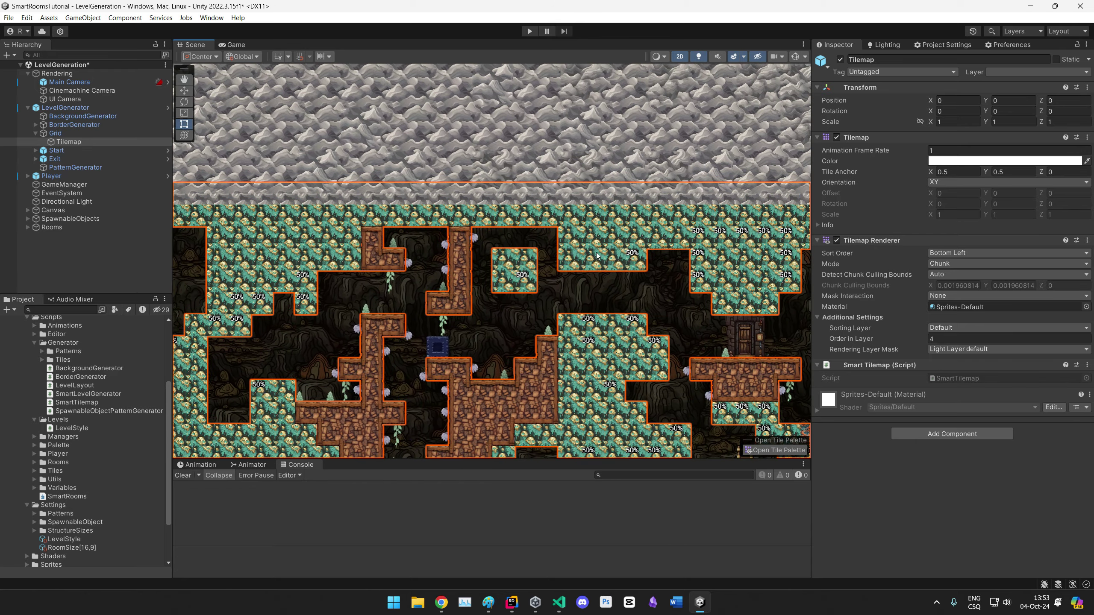
{"action": "middle_click_drag", "start_coordinate": [618, 254], "coordinate": [326, 269]}
{"action": "middle_click_drag", "start_coordinate": [594, 302], "coordinate": [532, 304]}
{"action": "middle_click_drag", "start_coordinate": [470, 428], "coordinate": [444, 321]}
{"action": "middle_click_drag", "start_coordinate": [571, 394], "coordinate": [540, 272]}
{"action": "middle_click_drag", "start_coordinate": [559, 374], "coordinate": [544, 220]}
{"action": "middle_click_drag", "start_coordinate": [558, 405], "coordinate": [551, 239]}
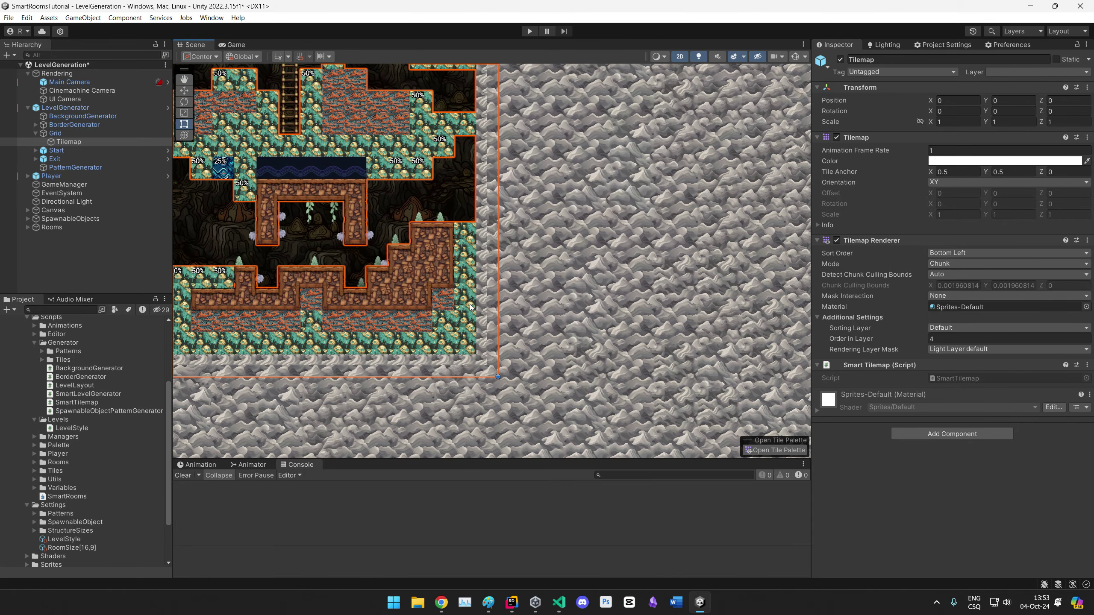
Step: Follow the Tilemap's wall border along the level's bottom edge and up its left side to the top-left ladder room
{"action": "middle_click_drag", "start_coordinate": [471, 307], "coordinate": [659, 295]}
{"action": "middle_click_drag", "start_coordinate": [455, 314], "coordinate": [677, 316]}
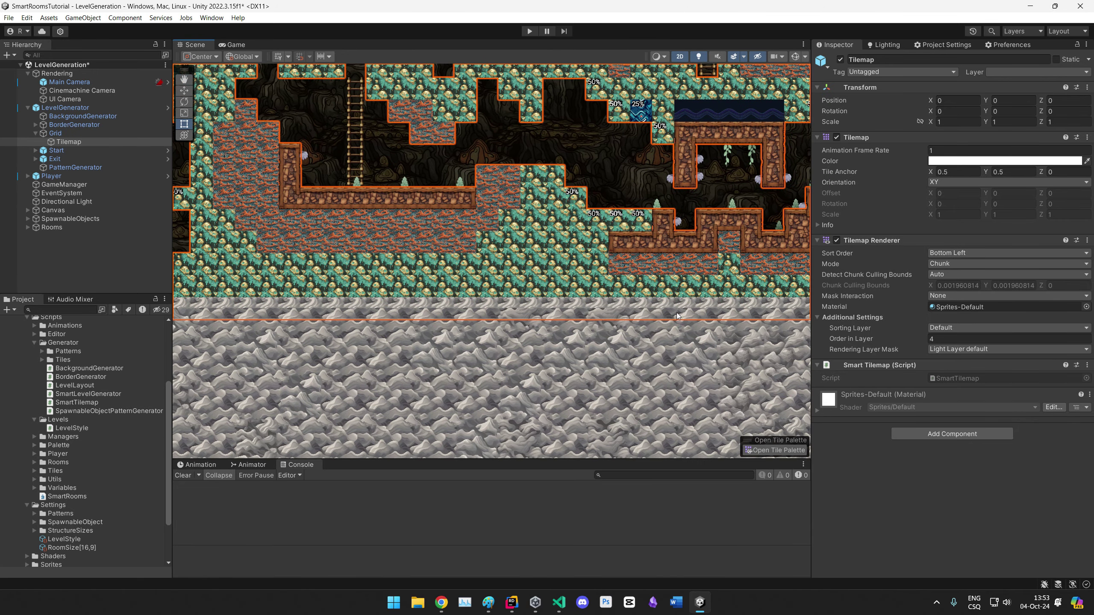
{"action": "middle_click_drag", "start_coordinate": [426, 315], "coordinate": [734, 307]}
{"action": "middle_click_drag", "start_coordinate": [374, 303], "coordinate": [623, 303]}
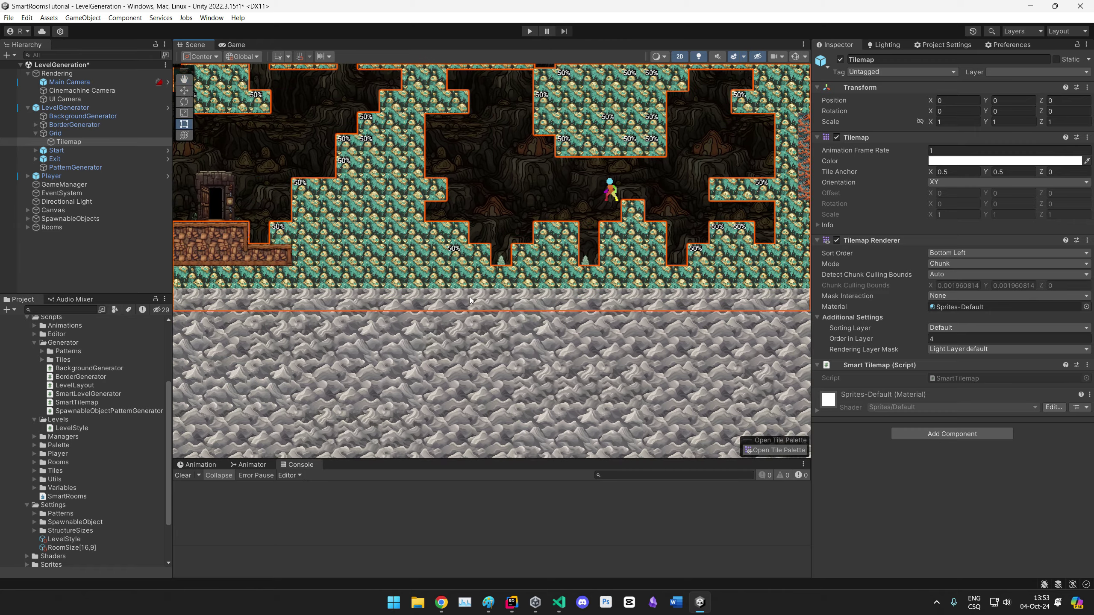
{"action": "middle_click_drag", "start_coordinate": [307, 302], "coordinate": [595, 303]}
{"action": "middle_click_drag", "start_coordinate": [418, 293], "coordinate": [441, 357]}
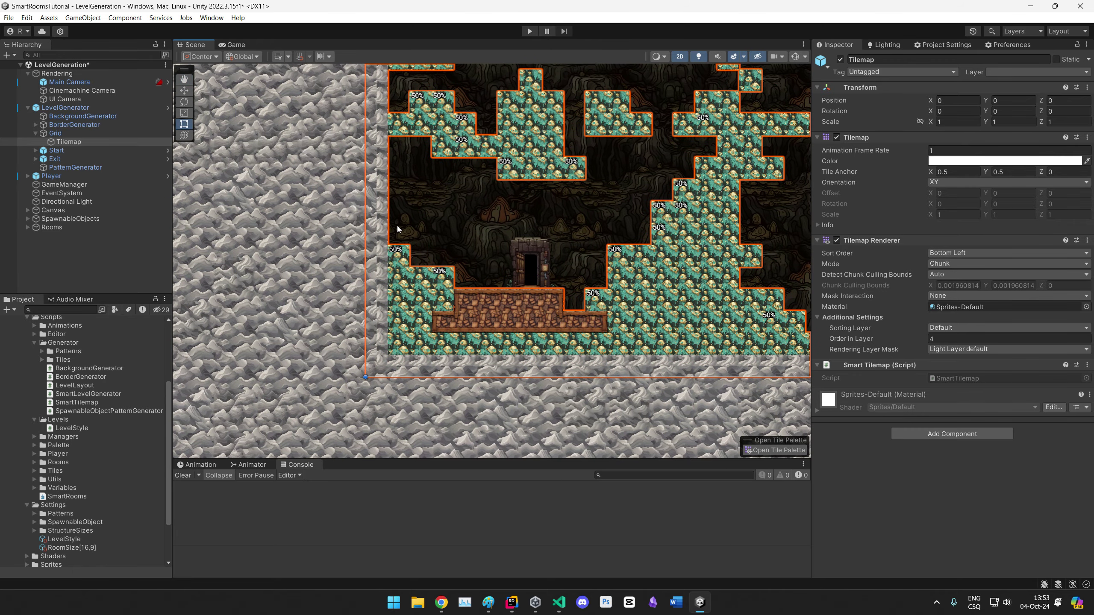
{"action": "middle_click_drag", "start_coordinate": [405, 215], "coordinate": [424, 405]}
{"action": "middle_click_drag", "start_coordinate": [478, 190], "coordinate": [515, 374]}
{"action": "middle_click_drag", "start_coordinate": [559, 194], "coordinate": [539, 373]}
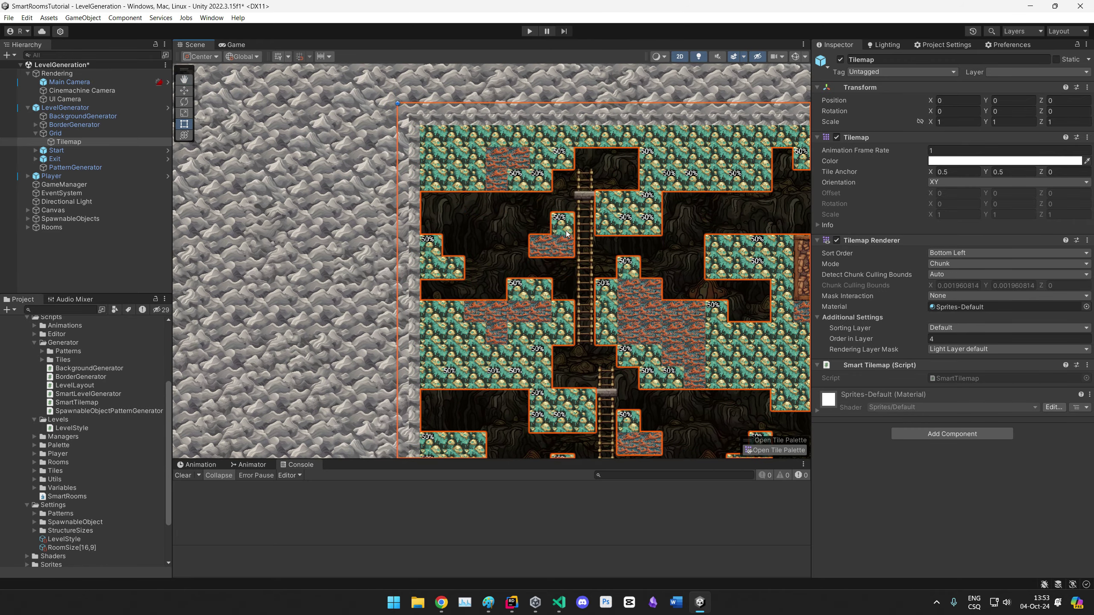
{"action": "middle_click_drag", "start_coordinate": [570, 223], "coordinate": [574, 348]}
{"action": "middle_click_drag", "start_coordinate": [715, 354], "coordinate": [539, 323]}
{"action": "scroll", "coordinate": [434, 242], "scroll_direction": "up", "scroll_amount": 10}
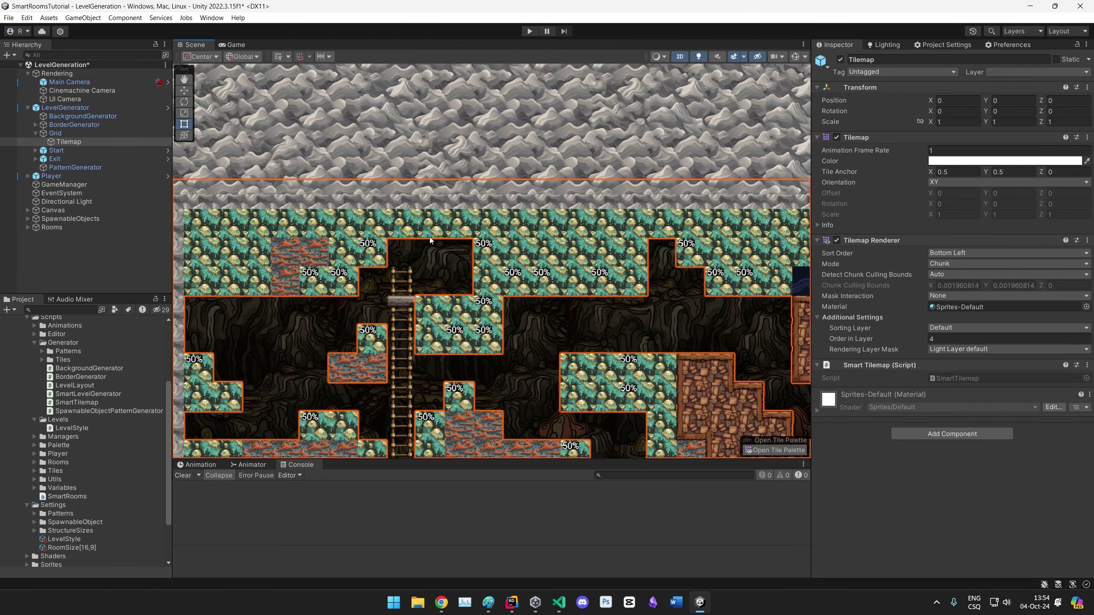
Step: Enter Play mode to generate the level while viewing the Tilemap's top-left corner in the Scene view
{"action": "middle_click_drag", "start_coordinate": [326, 290], "coordinate": [638, 250]}
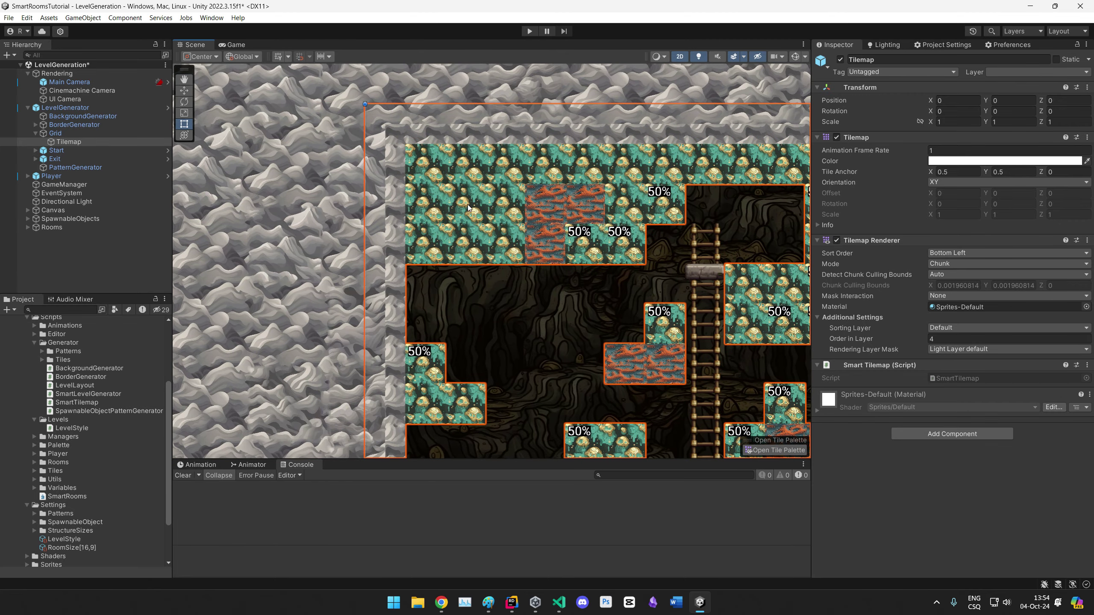
{"action": "scroll", "coordinate": [407, 291], "scroll_direction": "up", "scroll_amount": 6}
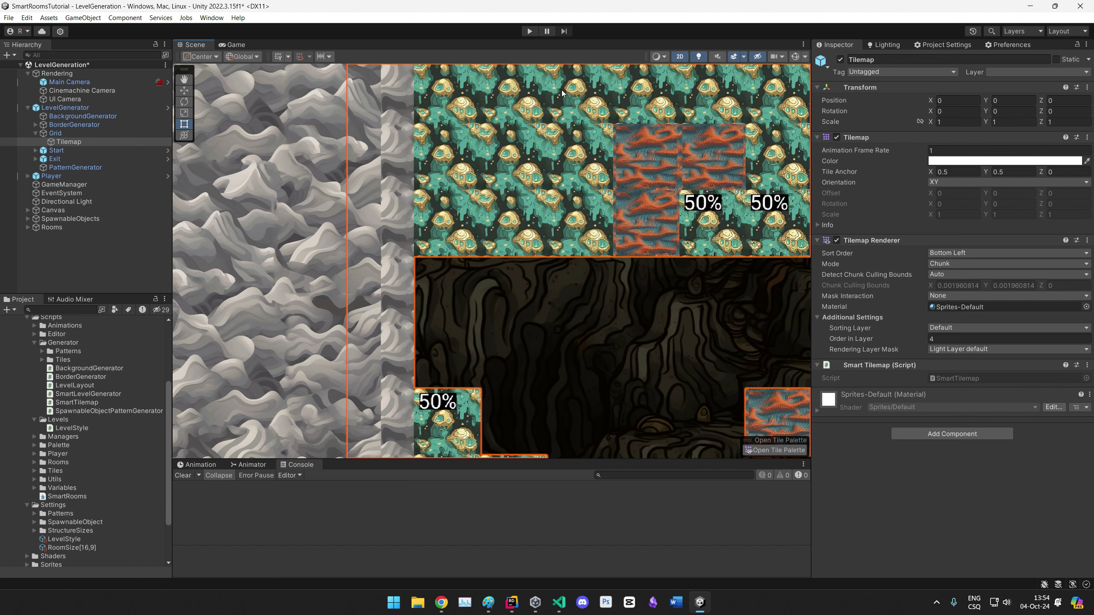
{"action": "left_click", "coordinate": [529, 31]}
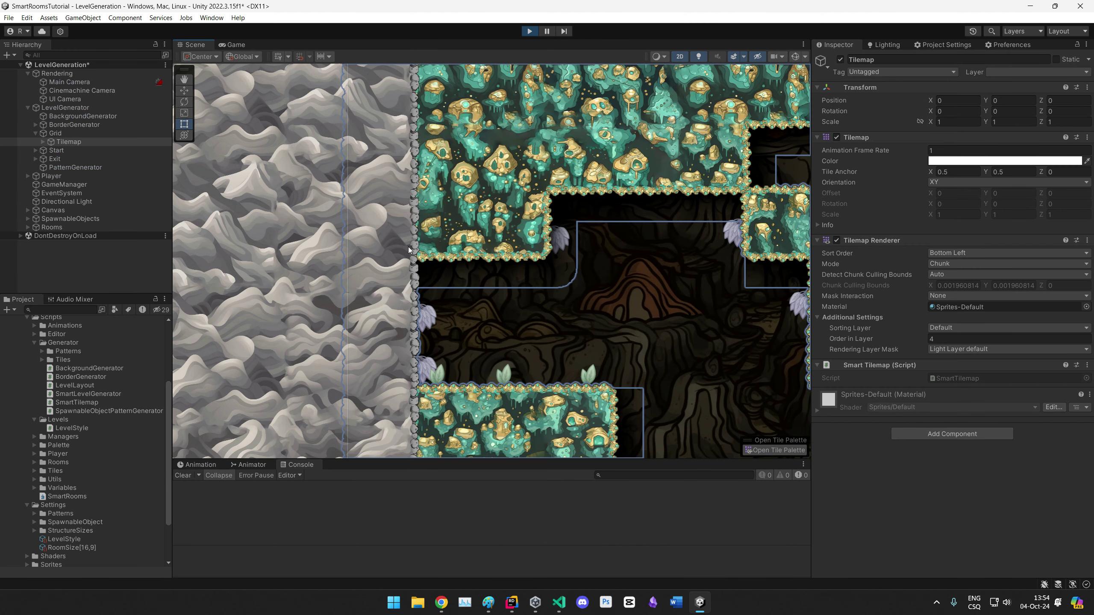
Step: Examine the generated level's left wall border and its top-left corner, up close and from farther out
{"action": "scroll", "coordinate": [409, 250], "scroll_direction": "up", "scroll_amount": 3}
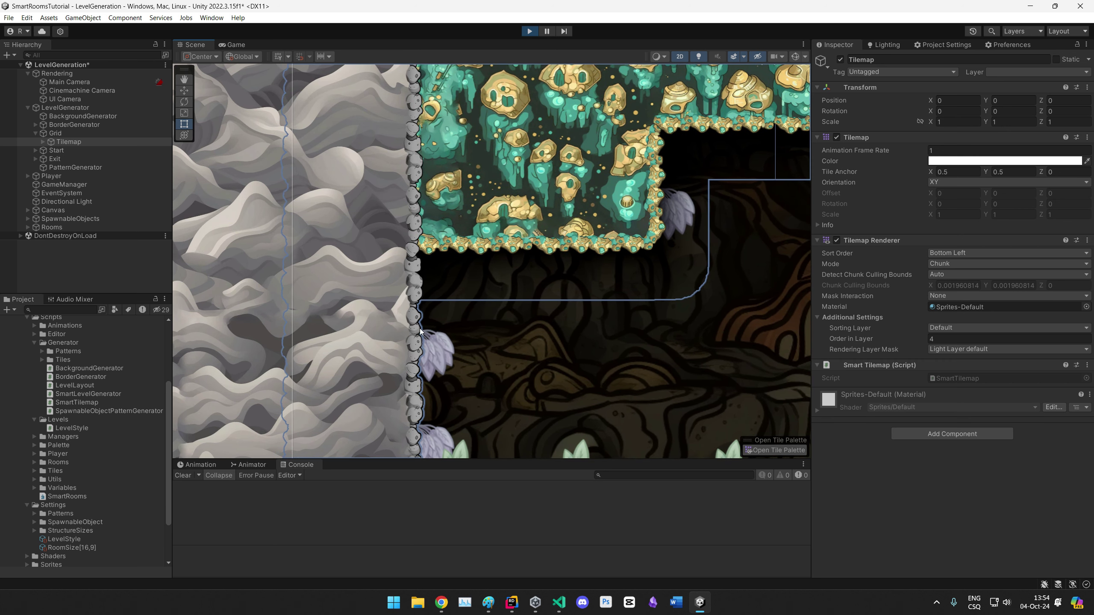
{"action": "middle_click_drag", "start_coordinate": [442, 171], "coordinate": [447, 280]}
{"action": "scroll", "coordinate": [441, 344], "scroll_direction": "down", "scroll_amount": 3}
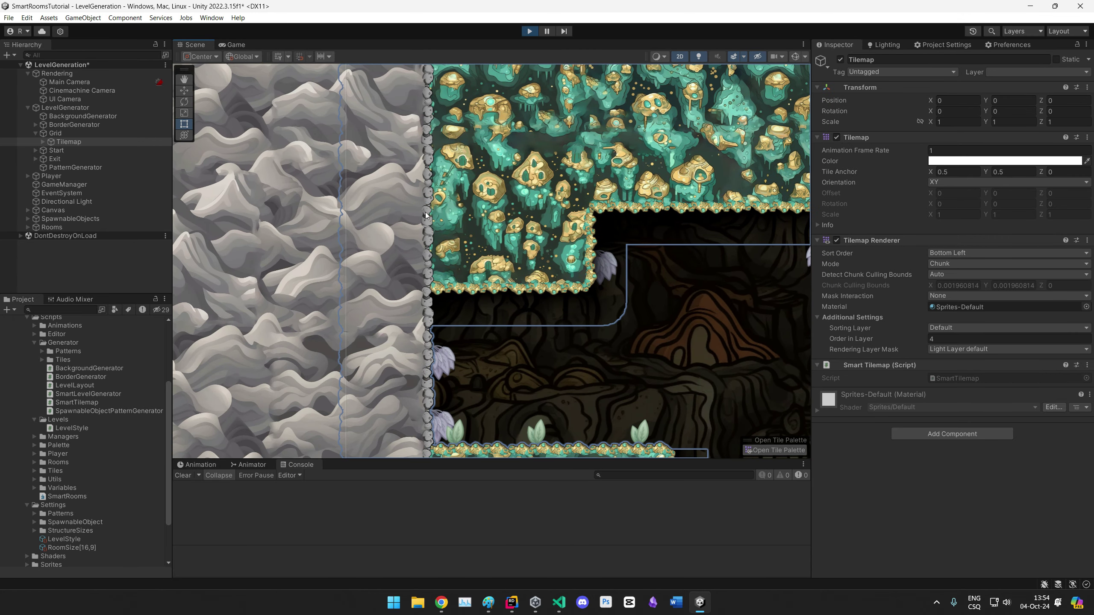
{"action": "middle_click_drag", "start_coordinate": [515, 424], "coordinate": [500, 316]}
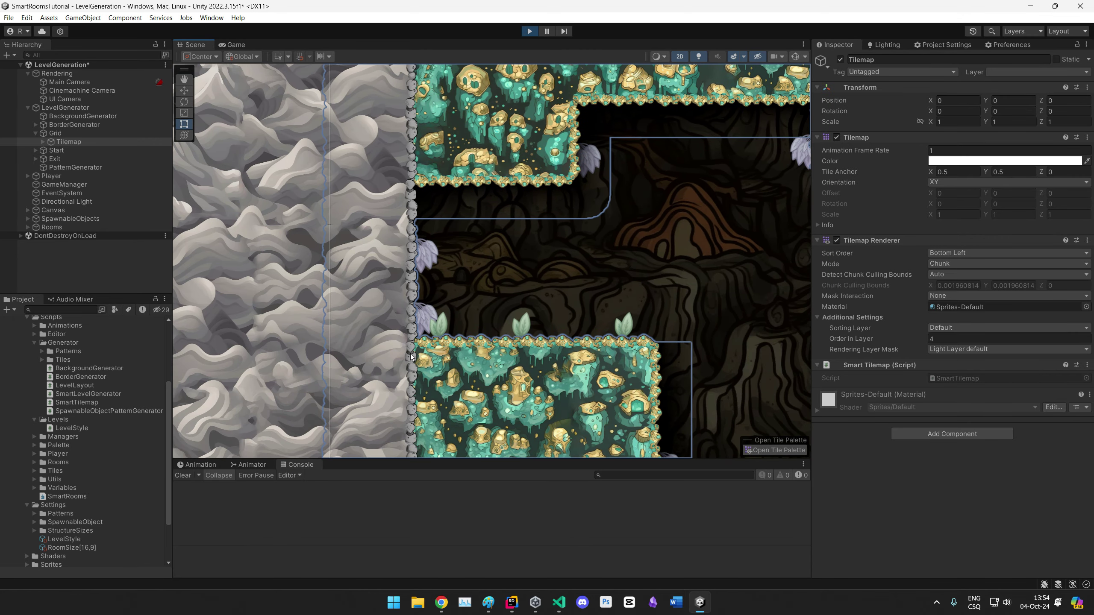
{"action": "middle_click_drag", "start_coordinate": [504, 245], "coordinate": [548, 455]}
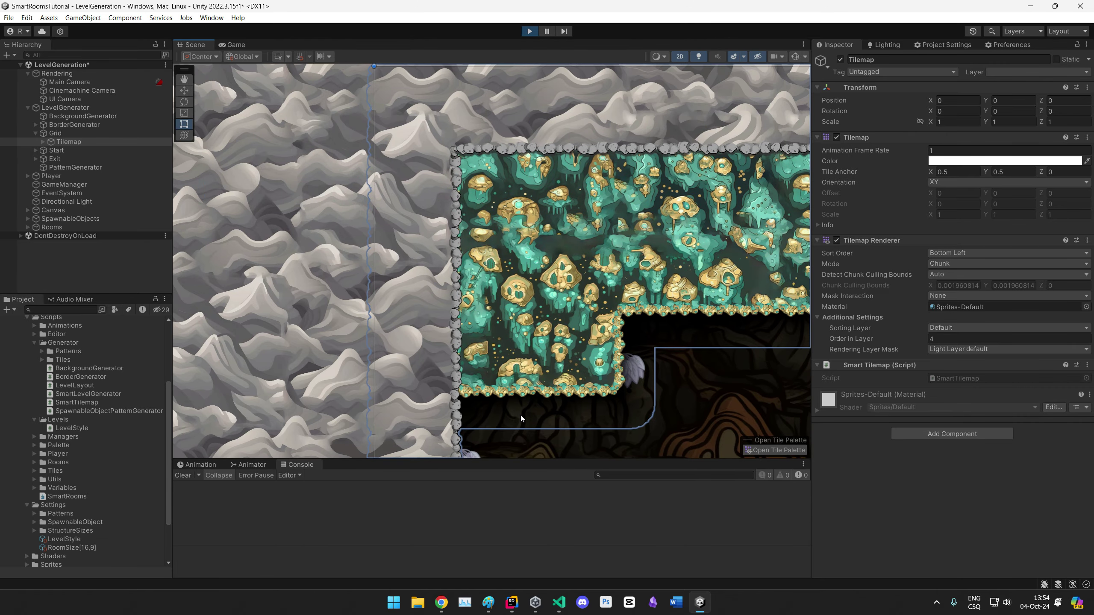
{"action": "scroll", "coordinate": [521, 416], "scroll_direction": "down", "scroll_amount": 7}
{"action": "middle_click_drag", "start_coordinate": [507, 407], "coordinate": [552, 328]}
{"action": "scroll", "coordinate": [525, 355], "scroll_direction": "down", "scroll_amount": 15}
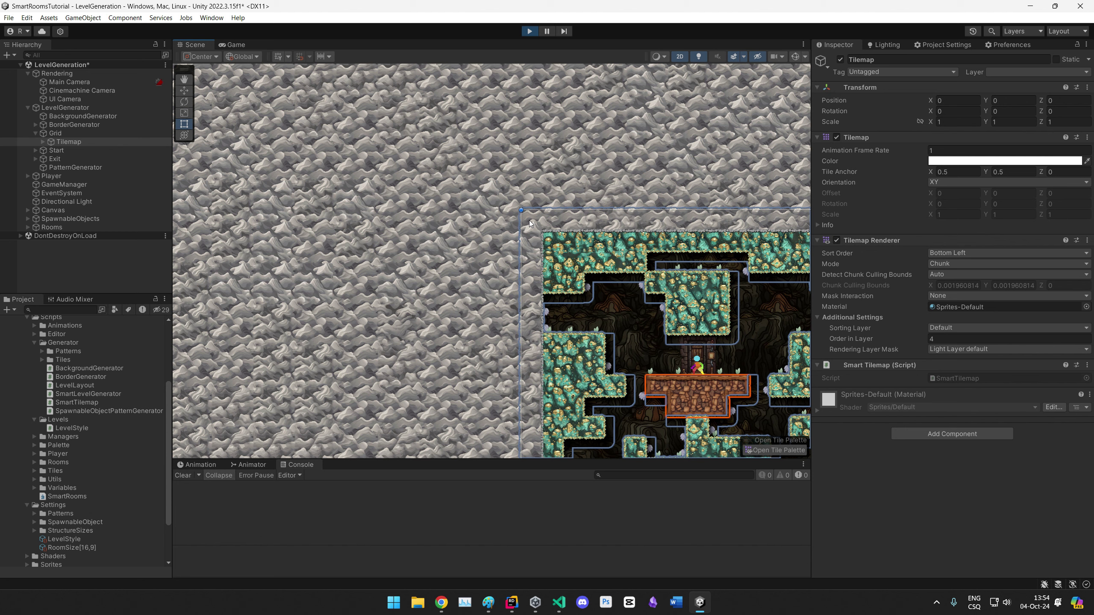
Step: Select the LeftWall sprite beside the level and move it away from the tile border to about X -12.52, Y 11.69
{"action": "scroll", "coordinate": [502, 239], "scroll_direction": "down", "scroll_amount": 3}
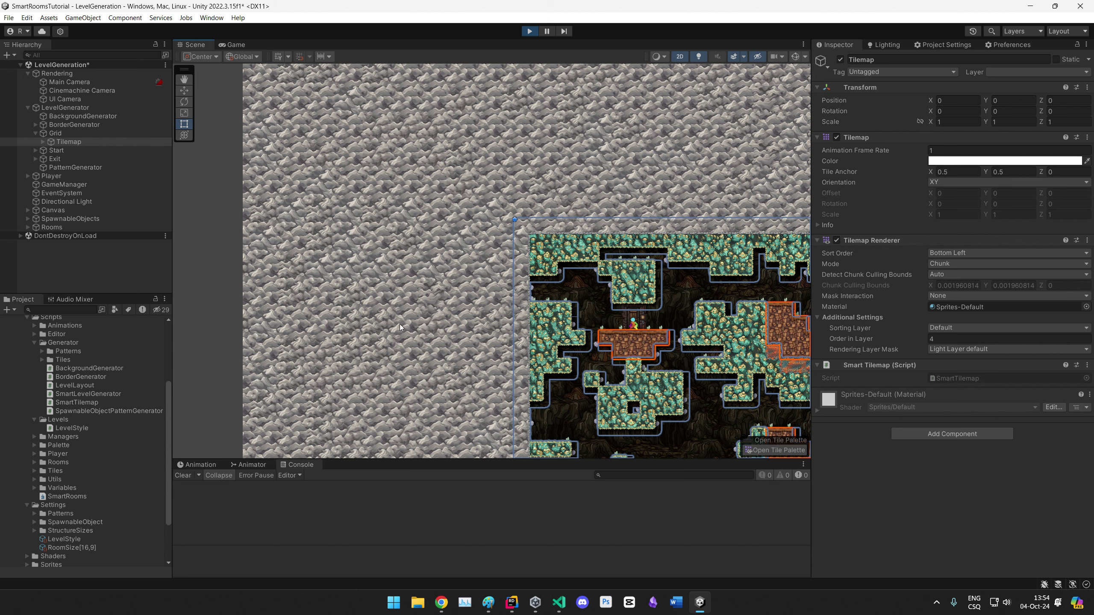
{"action": "middle_click_drag", "start_coordinate": [426, 355], "coordinate": [375, 248]}
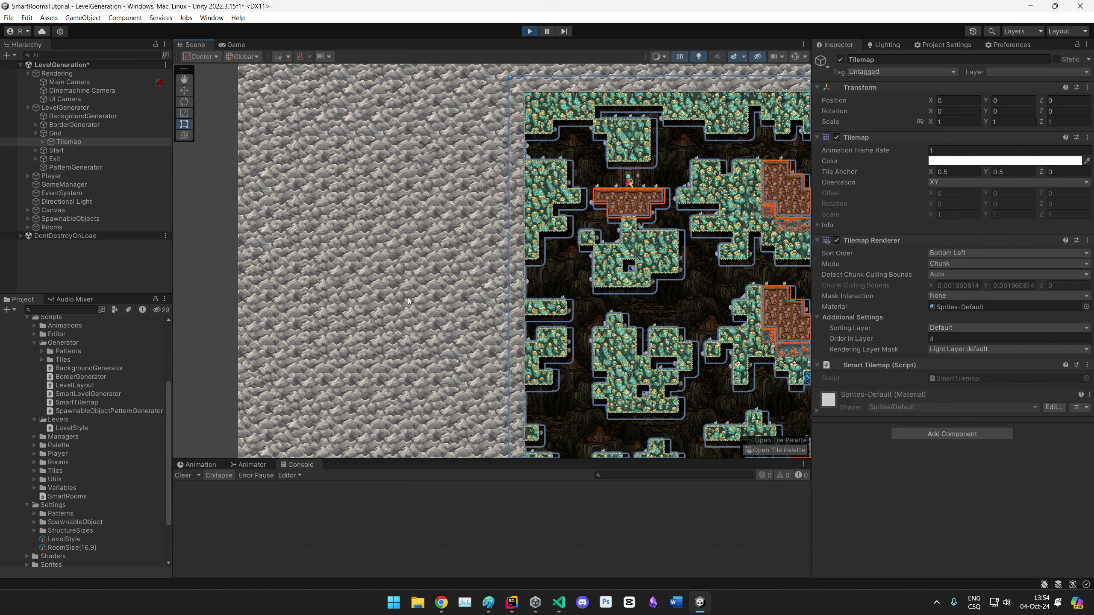
{"action": "middle_click_drag", "start_coordinate": [605, 346], "coordinate": [577, 399]}
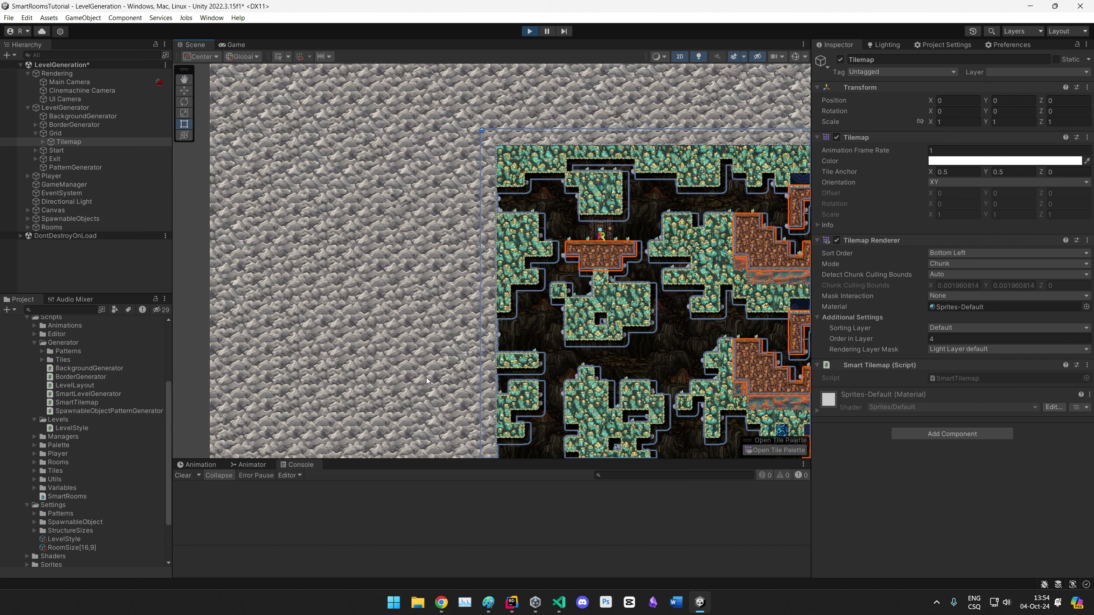
{"action": "middle_click_drag", "start_coordinate": [295, 338], "coordinate": [340, 340]}
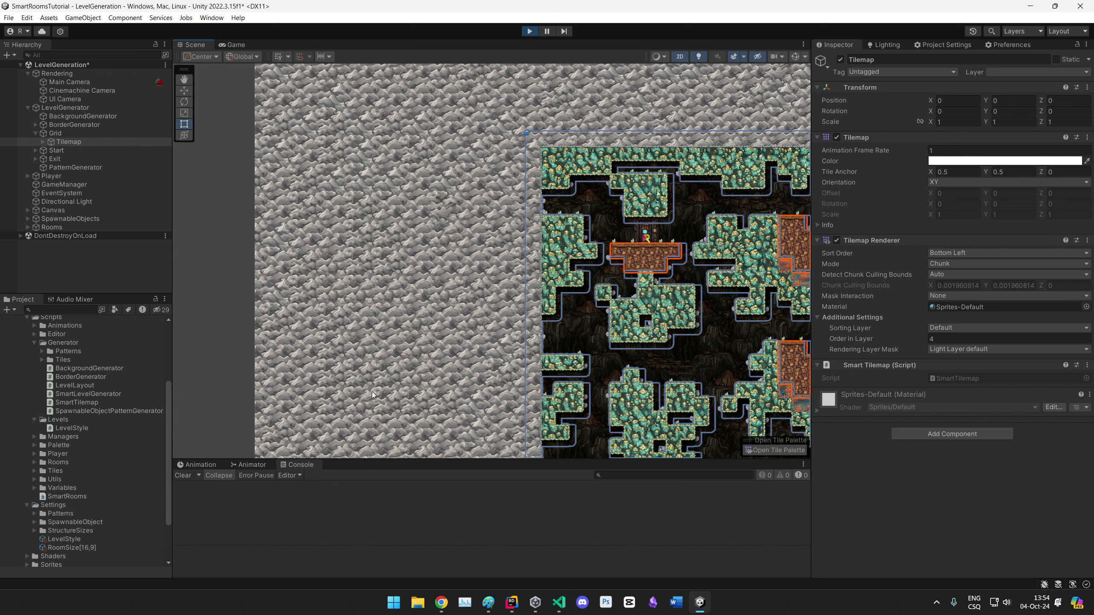
{"action": "left_click", "coordinate": [383, 211]}
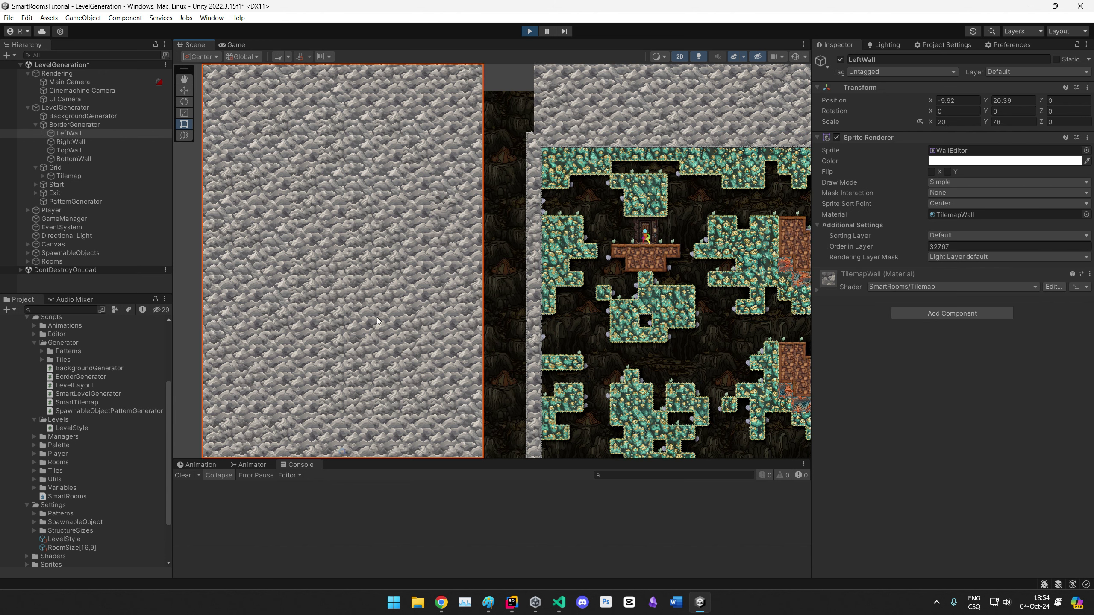
{"action": "left_click_drag", "start_coordinate": [356, 226], "coordinate": [291, 340]}
Step: Inspect the gap beside the tile border and move LeftWall back against it, to about X -10.32, Y 11.6
{"action": "scroll", "coordinate": [538, 203], "scroll_direction": "up", "scroll_amount": 5}
{"action": "scroll", "coordinate": [539, 202], "scroll_direction": "up", "scroll_amount": 3}
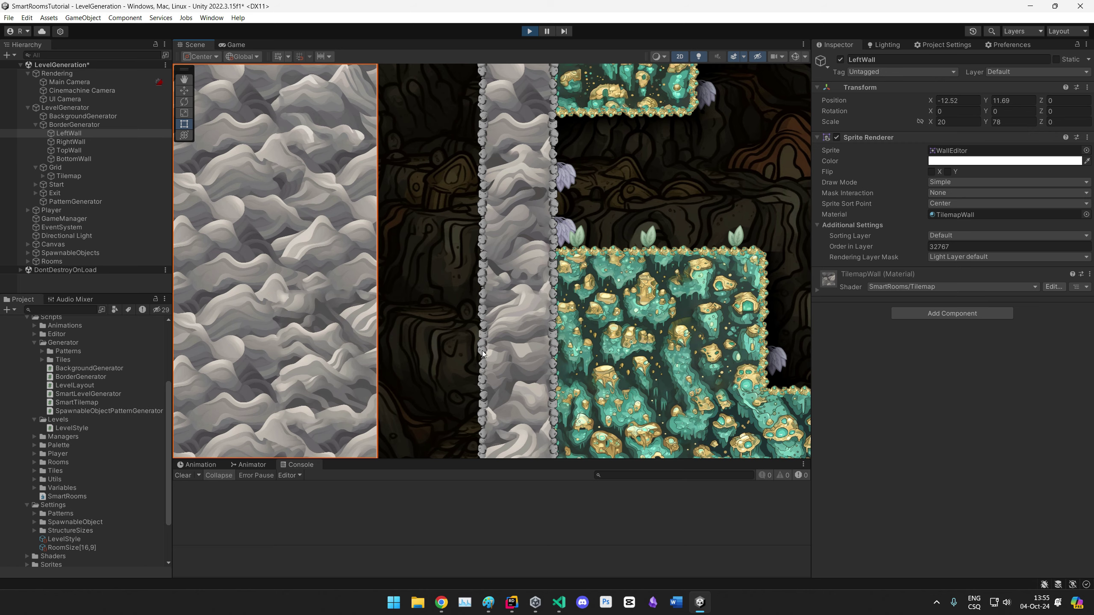
{"action": "scroll", "coordinate": [467, 164], "scroll_direction": "down", "scroll_amount": 3}
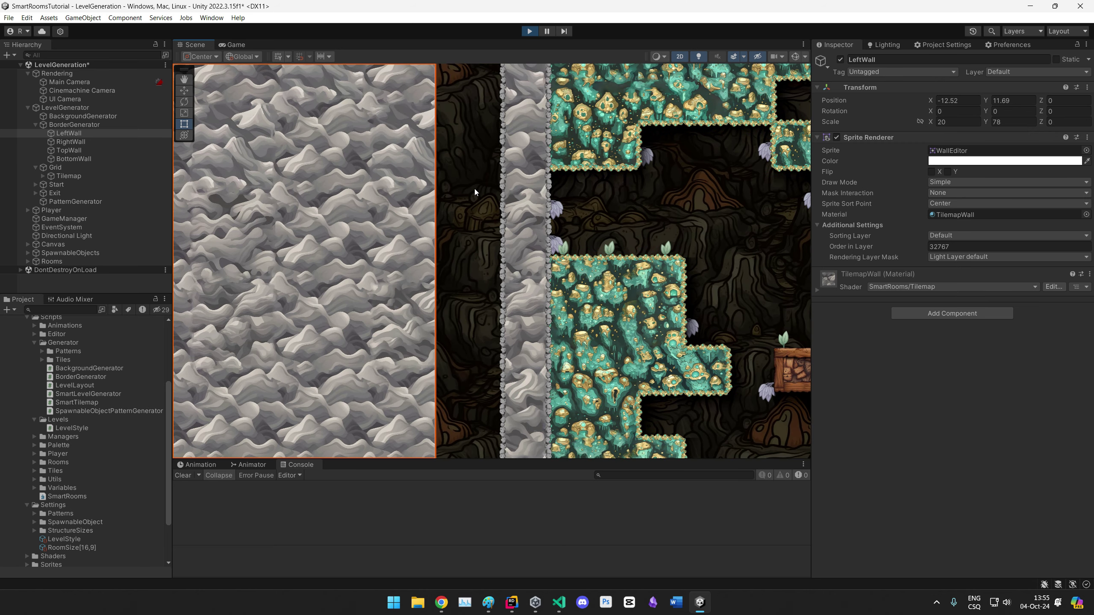
{"action": "left_click_drag", "start_coordinate": [298, 255], "coordinate": [398, 251]}
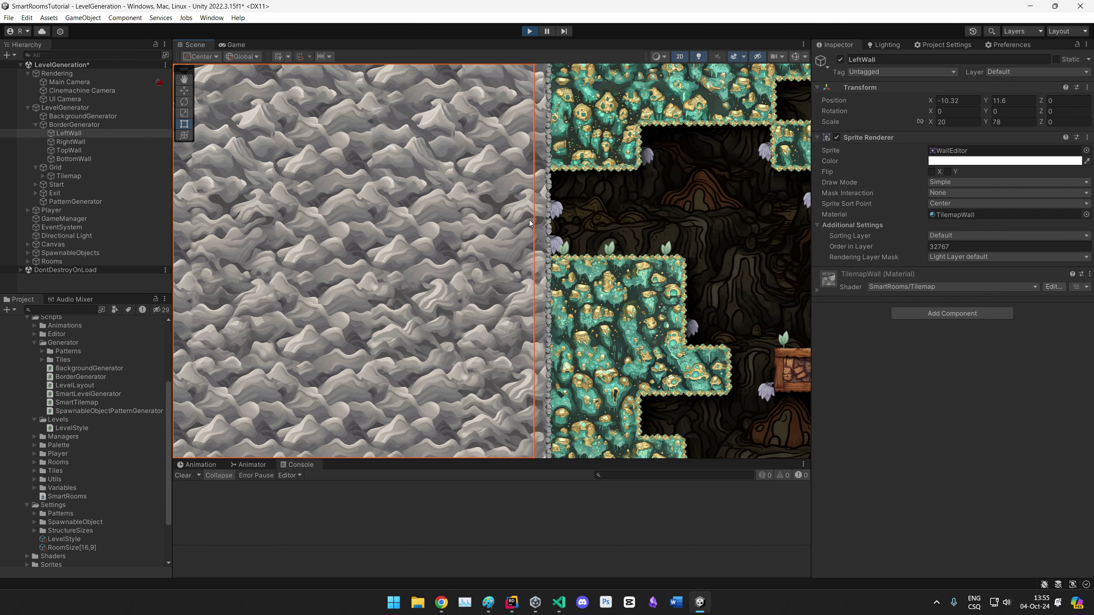
Step: Examine the seam between the surrounding rock and the wall tiles along the level's left edge and top-left corner
{"action": "scroll", "coordinate": [560, 226], "scroll_direction": "up", "scroll_amount": 2}
{"action": "left_click", "coordinate": [563, 230]}
{"action": "scroll", "coordinate": [524, 206], "scroll_direction": "up", "scroll_amount": 3}
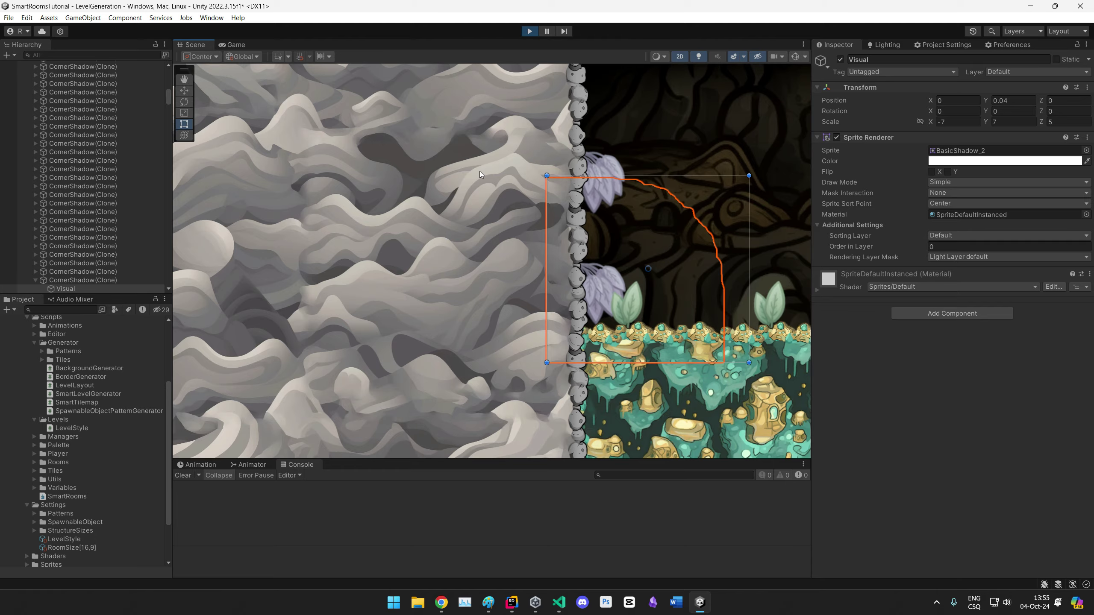
{"action": "middle_click_drag", "start_coordinate": [480, 171], "coordinate": [454, 371]}
{"action": "middle_click_drag", "start_coordinate": [485, 259], "coordinate": [503, 308]}
{"action": "scroll", "coordinate": [489, 301], "scroll_direction": "down", "scroll_amount": 4}
{"action": "middle_click_drag", "start_coordinate": [489, 248], "coordinate": [430, 425]}
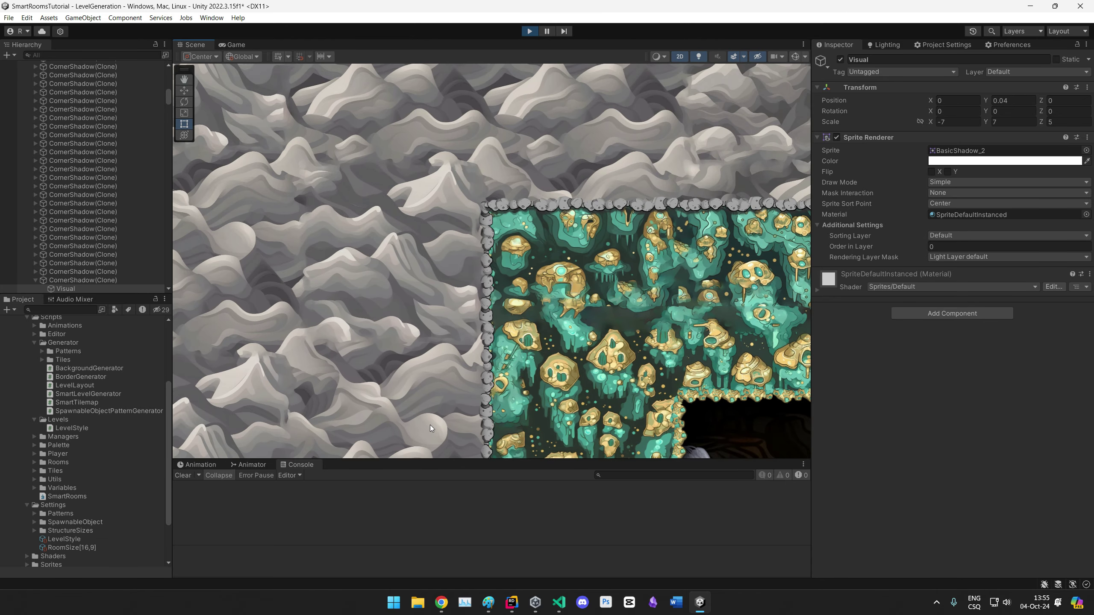
{"action": "middle_click_drag", "start_coordinate": [438, 195], "coordinate": [355, 250]}
{"action": "scroll", "coordinate": [522, 282], "scroll_direction": "down", "scroll_amount": 5}
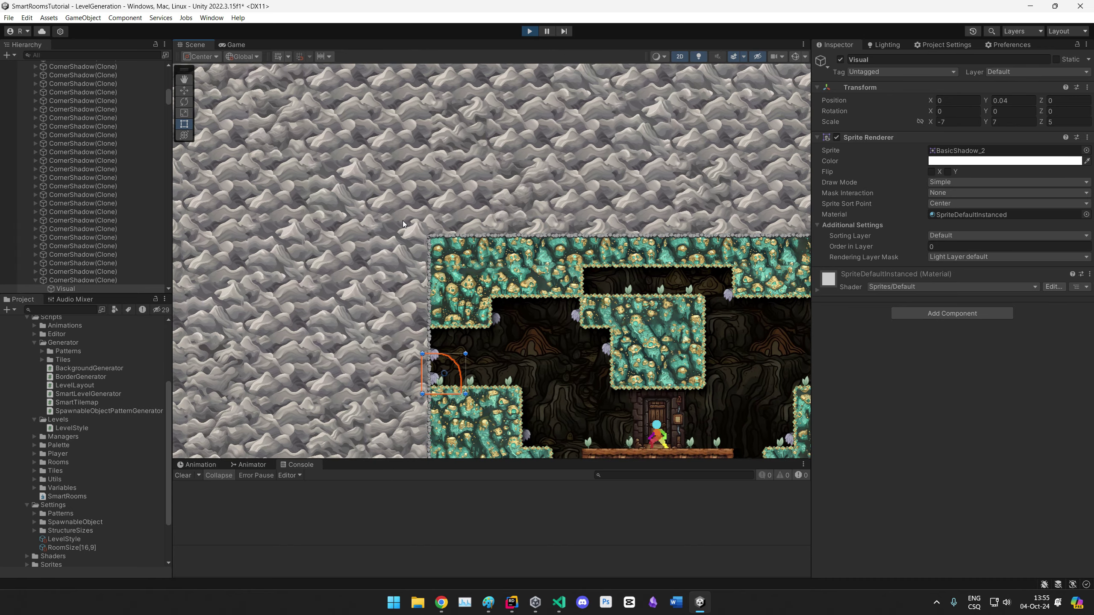
{"action": "scroll", "coordinate": [441, 356], "scroll_direction": "down", "scroll_amount": 2}
{"action": "scroll", "coordinate": [441, 356], "scroll_direction": "down", "scroll_amount": 2}
{"action": "middle_click_drag", "start_coordinate": [441, 356], "coordinate": [499, 247]}
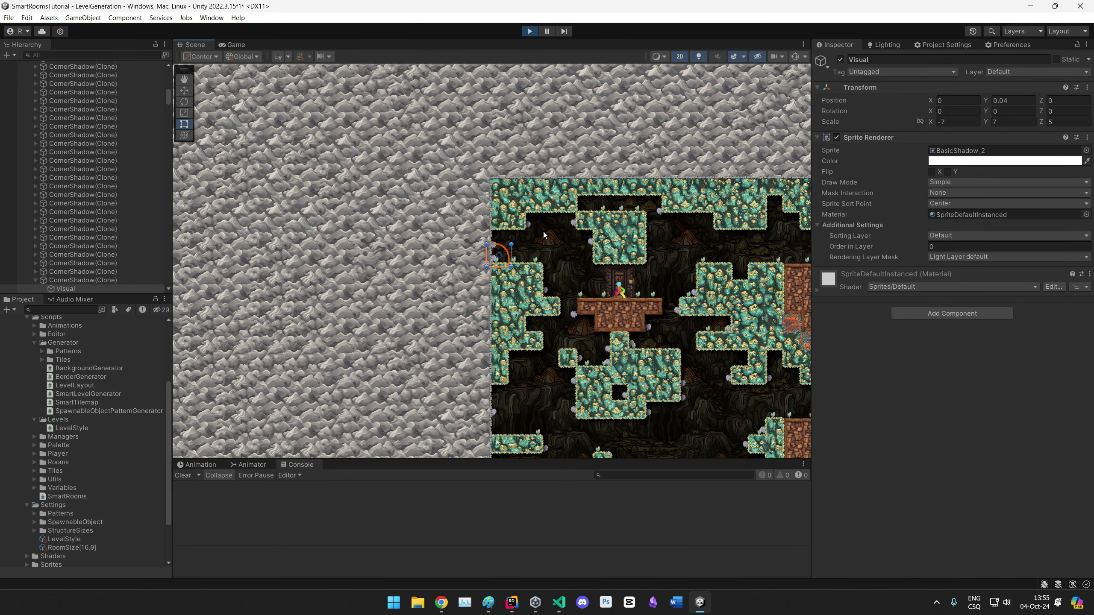
{"action": "left_click", "coordinate": [513, 258]}
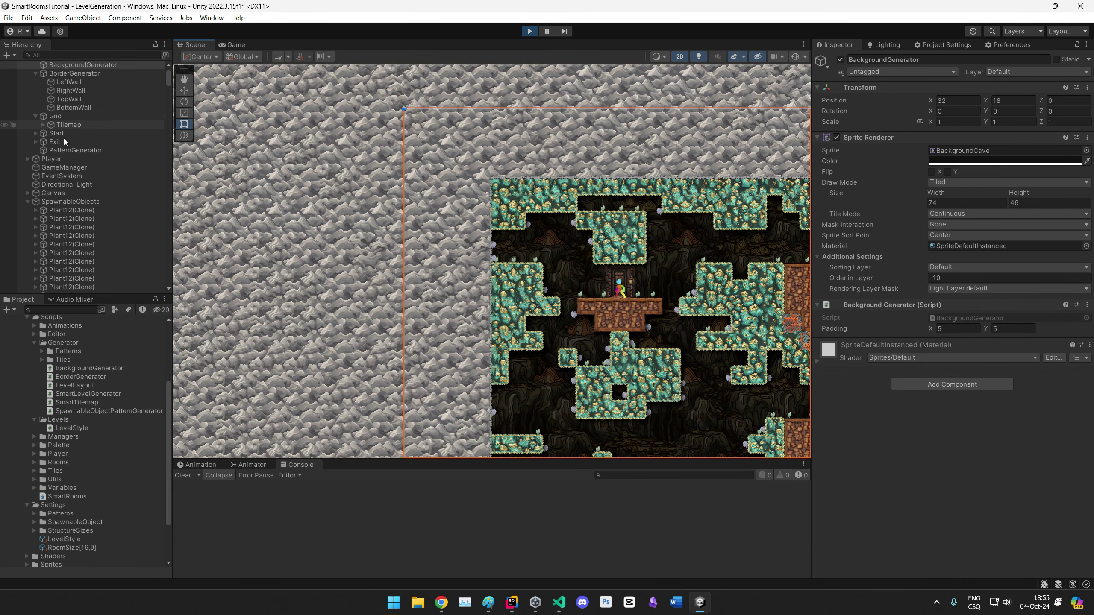
Step: Open the LevelStyle asset from the Settings folder and highlight its Surrounding Material property
{"action": "scroll", "coordinate": [60, 509], "scroll_direction": "down", "scroll_amount": 2}
{"action": "left_click", "coordinate": [57, 507]}
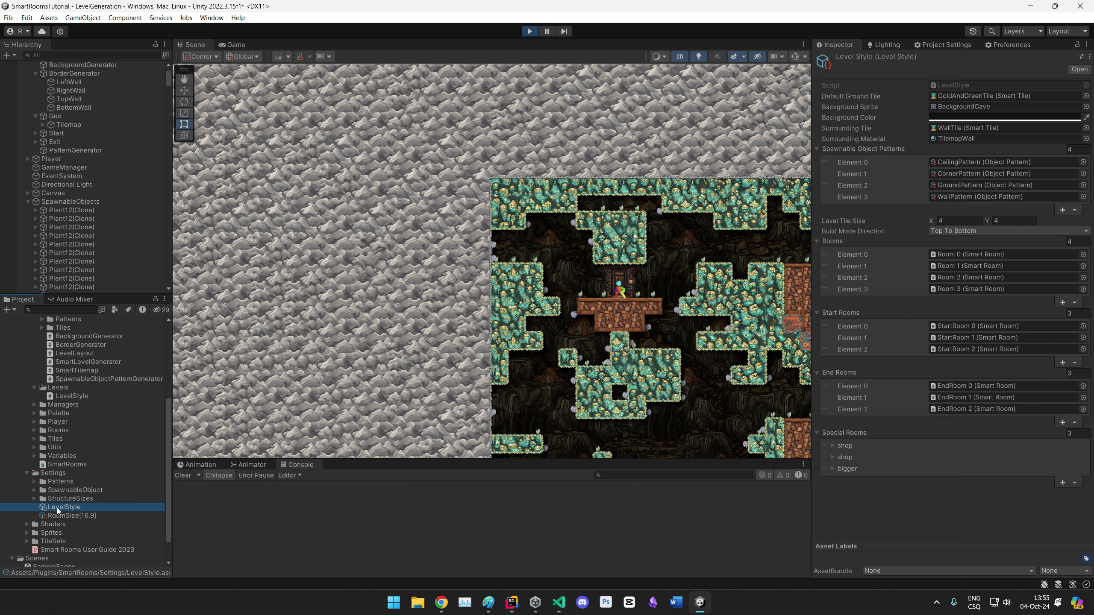
{"action": "left_click", "coordinate": [924, 140]}
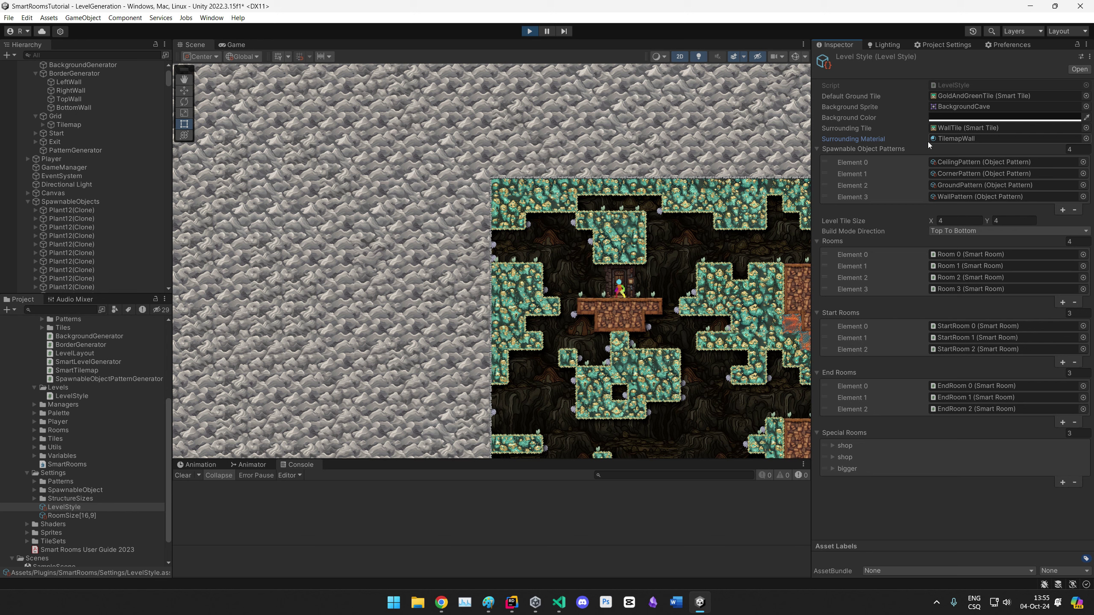
Step: Select LeftWall again, reposition it to about X -10.44, Y 10.68, and check its Material property
{"action": "left_click", "coordinate": [337, 212]}
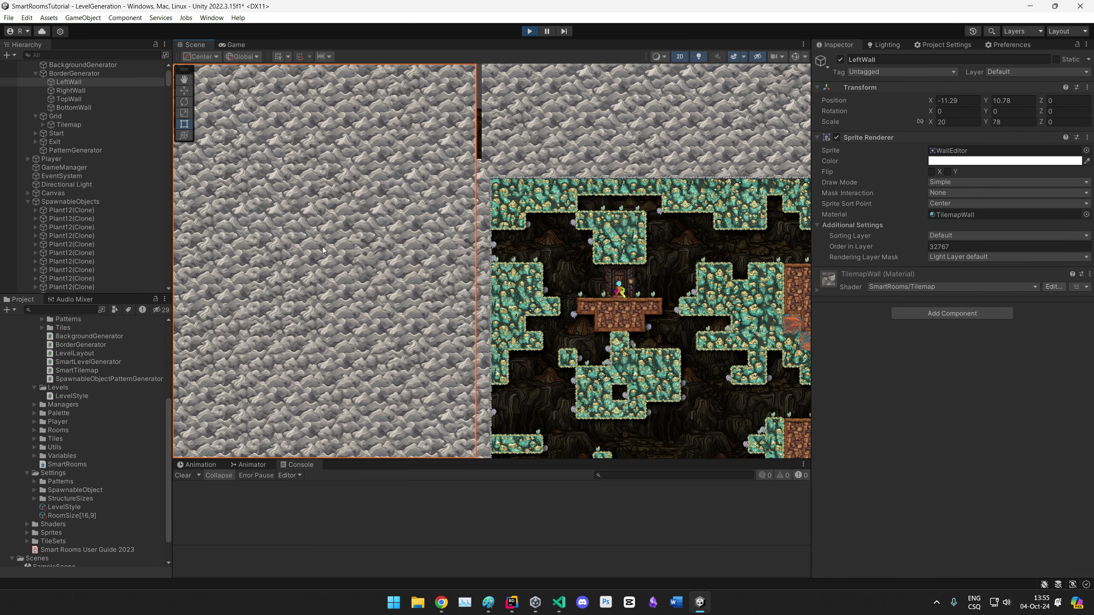
{"action": "left_click_drag", "start_coordinate": [323, 250], "coordinate": [329, 252]}
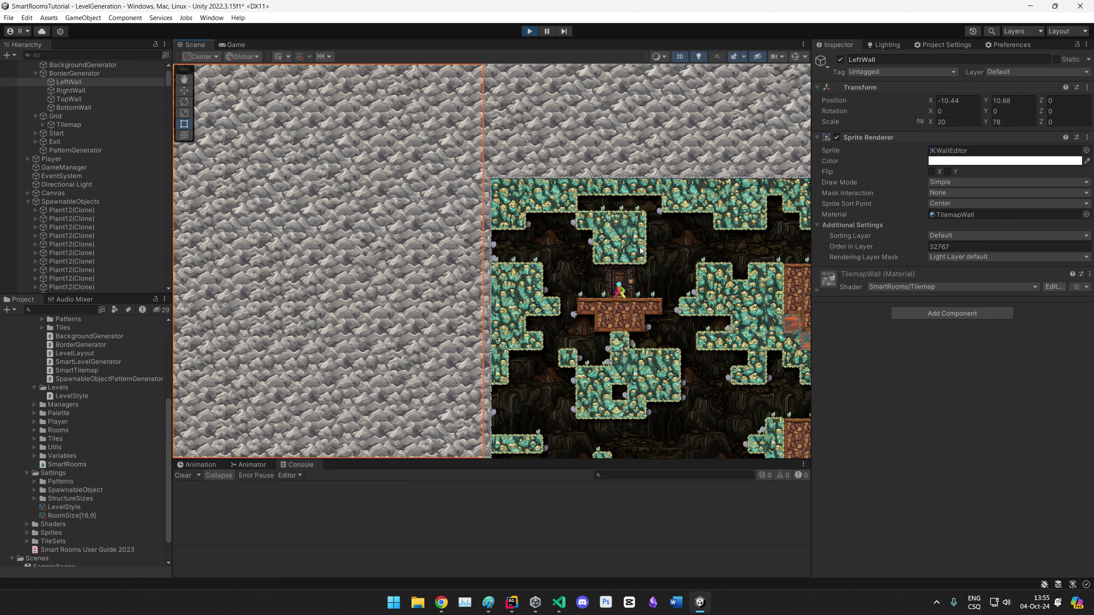
{"action": "middle_click_drag", "start_coordinate": [483, 320], "coordinate": [548, 220]}
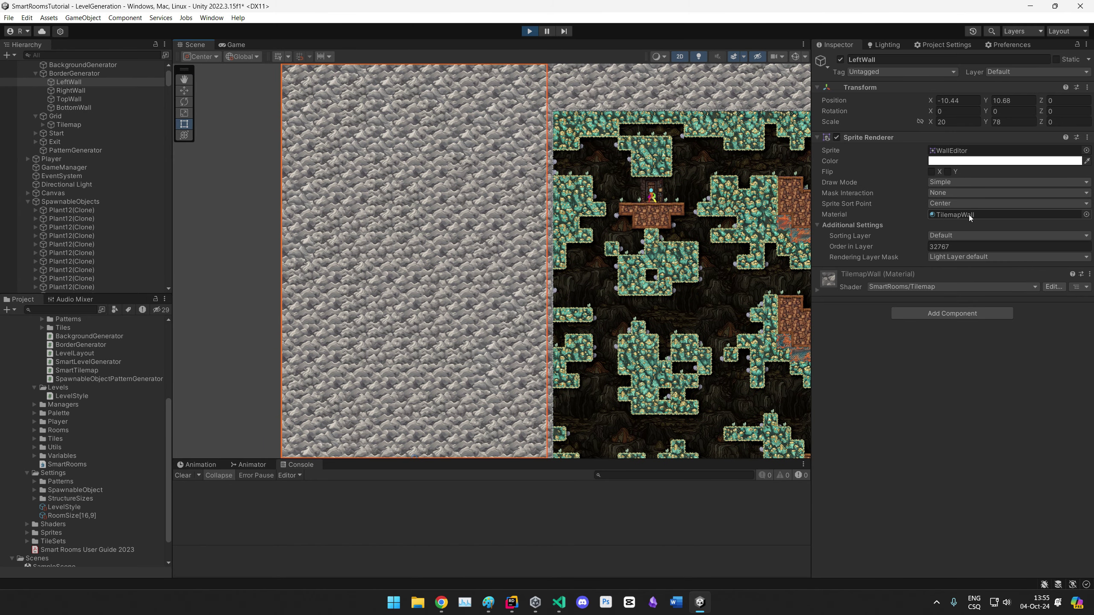
Step: Reopen the LevelStyle asset and collapse and re-expand its Spawnable Object Patterns list
{"action": "left_click", "coordinate": [70, 508]}
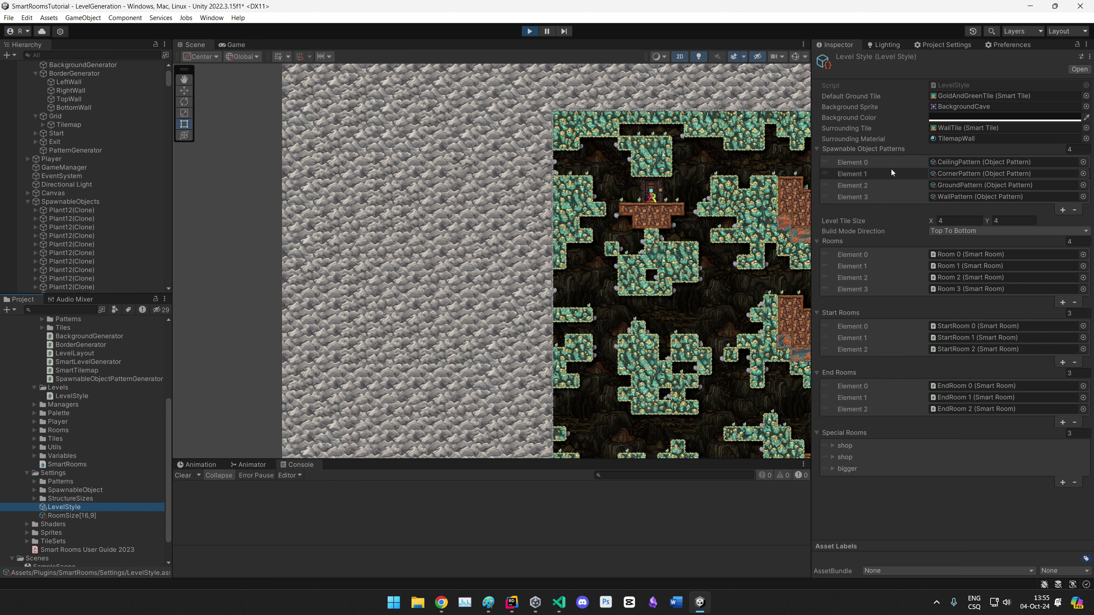
{"action": "middle_click_drag", "start_coordinate": [628, 168], "coordinate": [510, 185]}
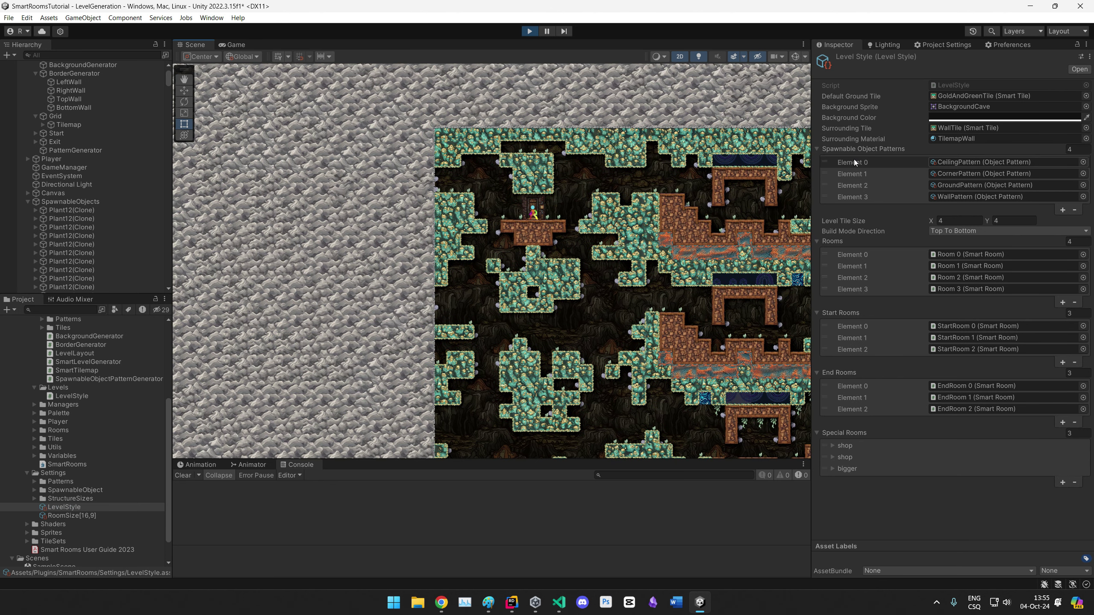
{"action": "left_click", "coordinate": [844, 151]}
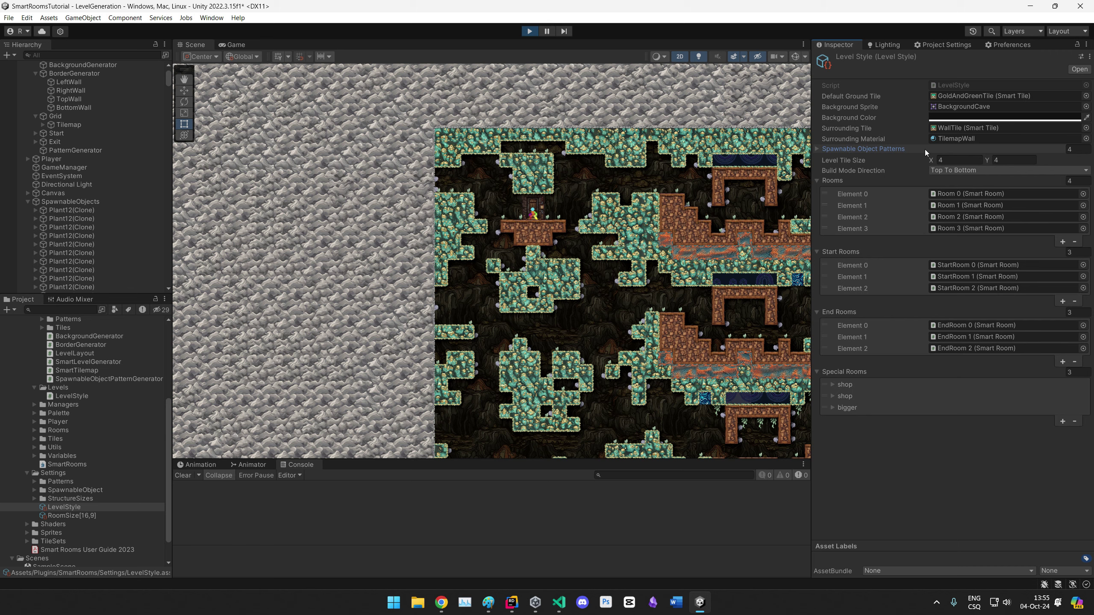
{"action": "left_click", "coordinate": [899, 149]}
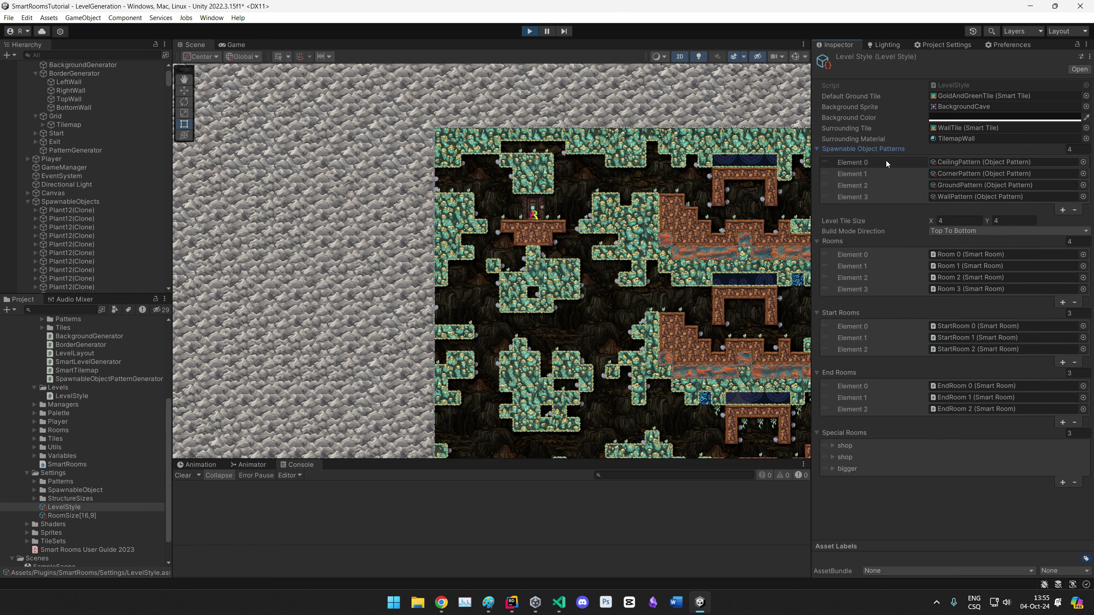
Step: Examine the plants spawned on the walls, ground and corners around the level's start room at the top-left
{"action": "middle_click_drag", "start_coordinate": [593, 276], "coordinate": [367, 301]}
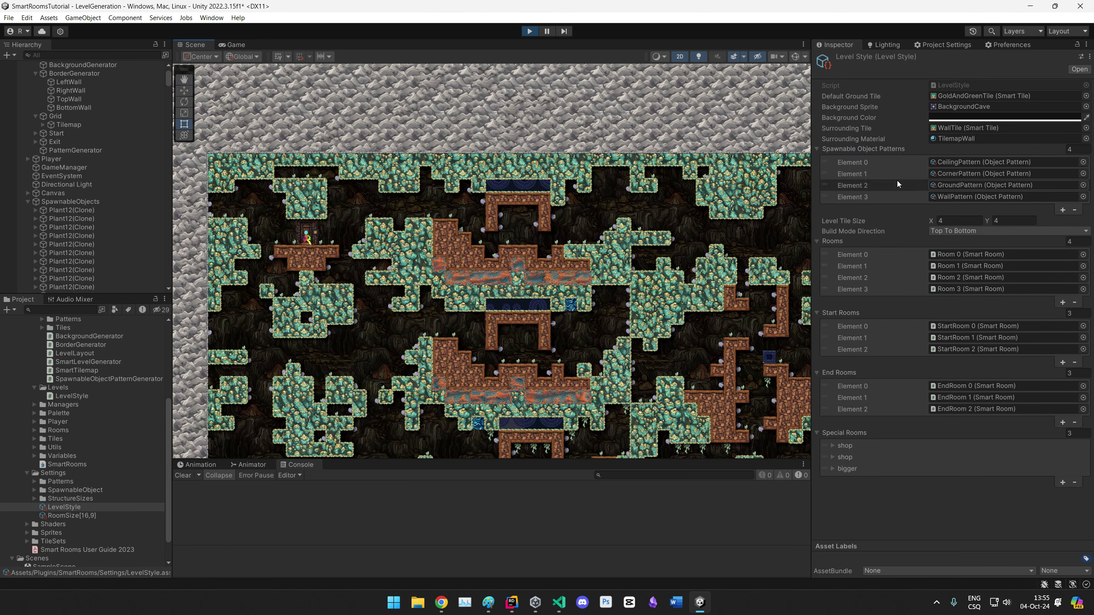
{"action": "middle_click_drag", "start_coordinate": [651, 213], "coordinate": [667, 61]}
{"action": "middle_click_drag", "start_coordinate": [272, 86], "coordinate": [563, 258]}
{"action": "scroll", "coordinate": [563, 257], "scroll_direction": "up", "scroll_amount": 10}
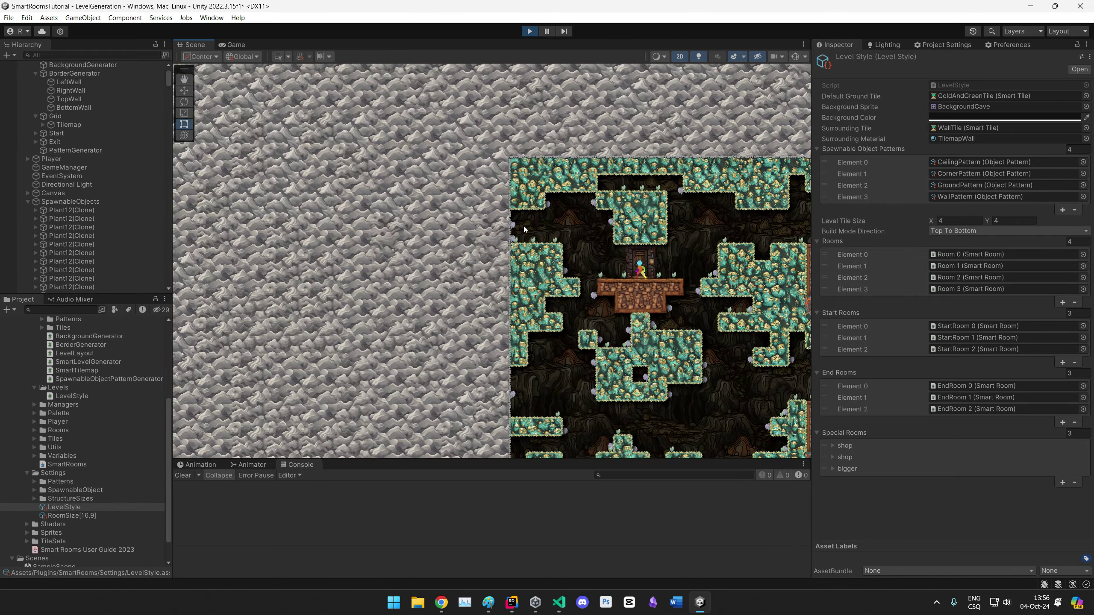
{"action": "scroll", "coordinate": [574, 207], "scroll_direction": "up", "scroll_amount": 3}
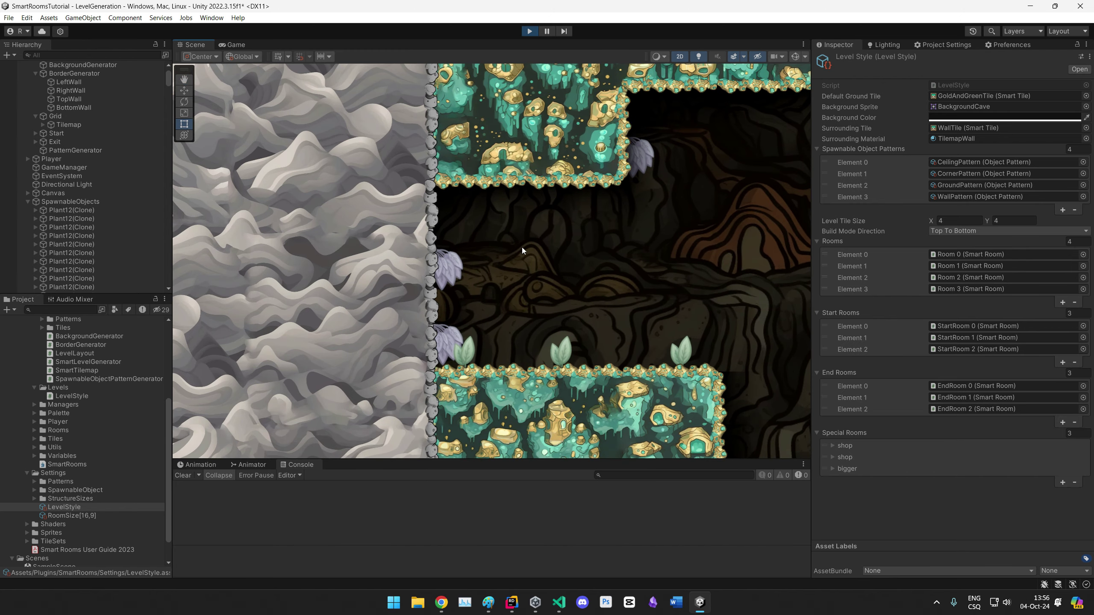
{"action": "middle_click_drag", "start_coordinate": [643, 212], "coordinate": [482, 285]}
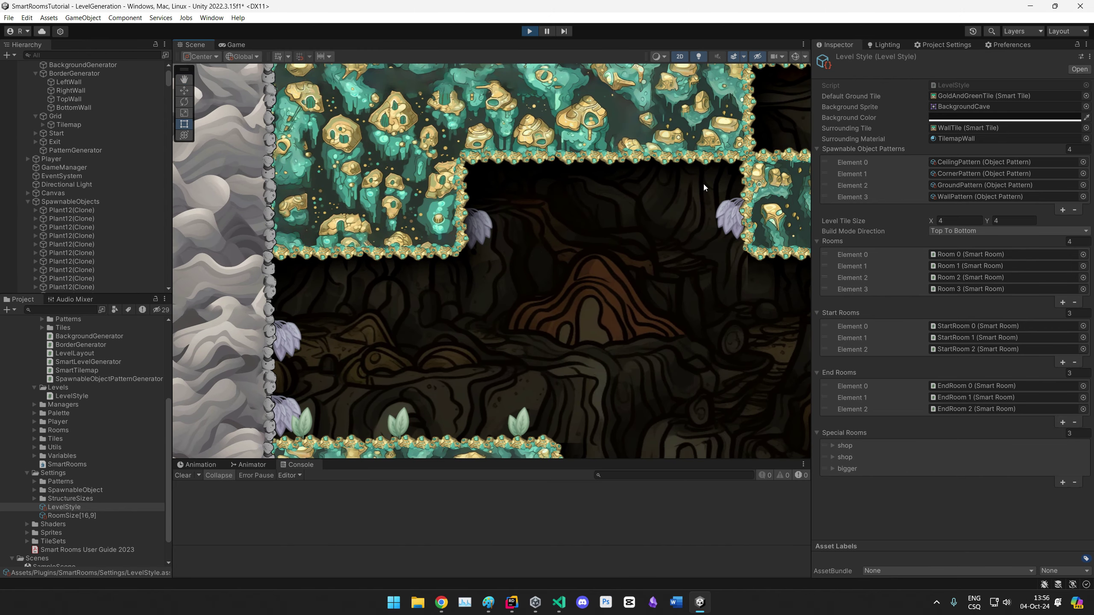
{"action": "middle_click_drag", "start_coordinate": [642, 215], "coordinate": [596, 117]}
{"action": "middle_click_drag", "start_coordinate": [237, 257], "coordinate": [536, 233]}
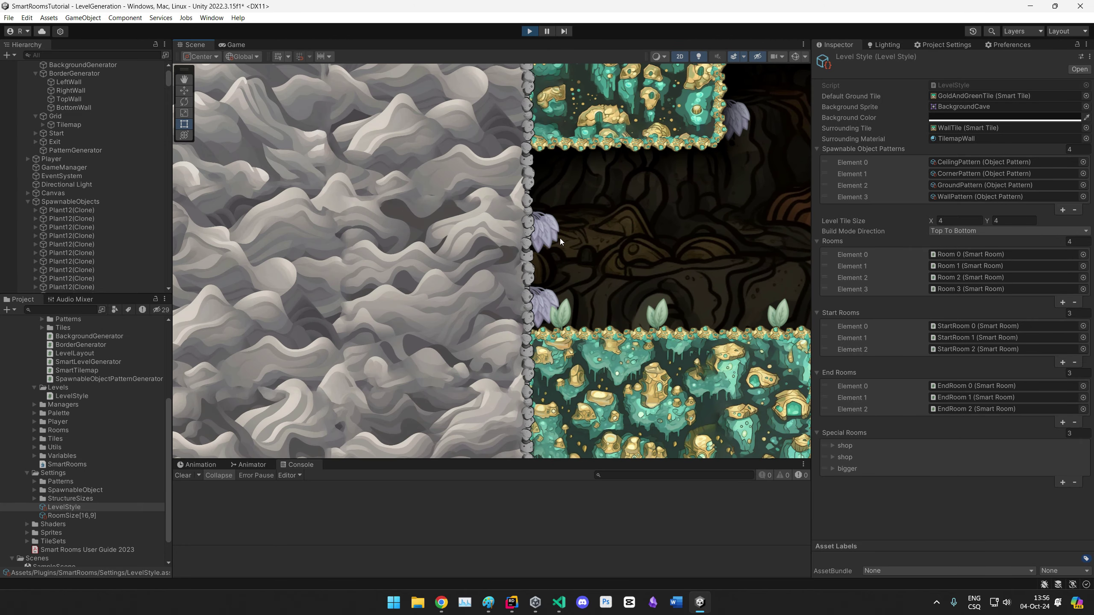
Step: Examine the plants spawned on the ground, walls, ceilings and corners across the rest of the generated level
{"action": "middle_click_drag", "start_coordinate": [658, 318], "coordinate": [512, 198]}
{"action": "middle_click_drag", "start_coordinate": [665, 298], "coordinate": [389, 258]}
{"action": "middle_click_drag", "start_coordinate": [676, 276], "coordinate": [393, 276]}
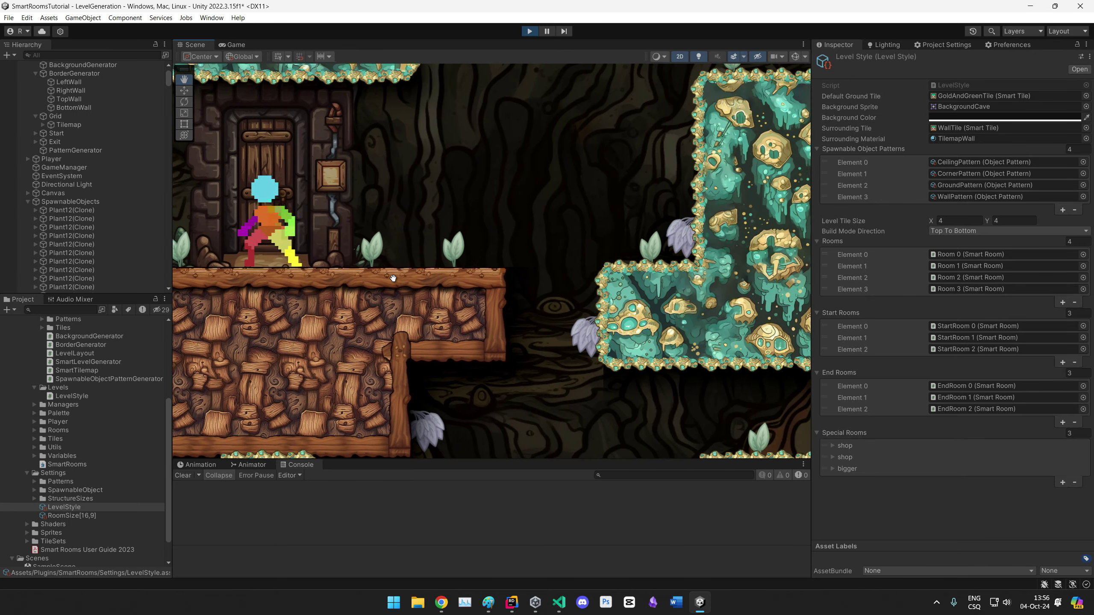
{"action": "middle_click_drag", "start_coordinate": [575, 298], "coordinate": [343, 354]}
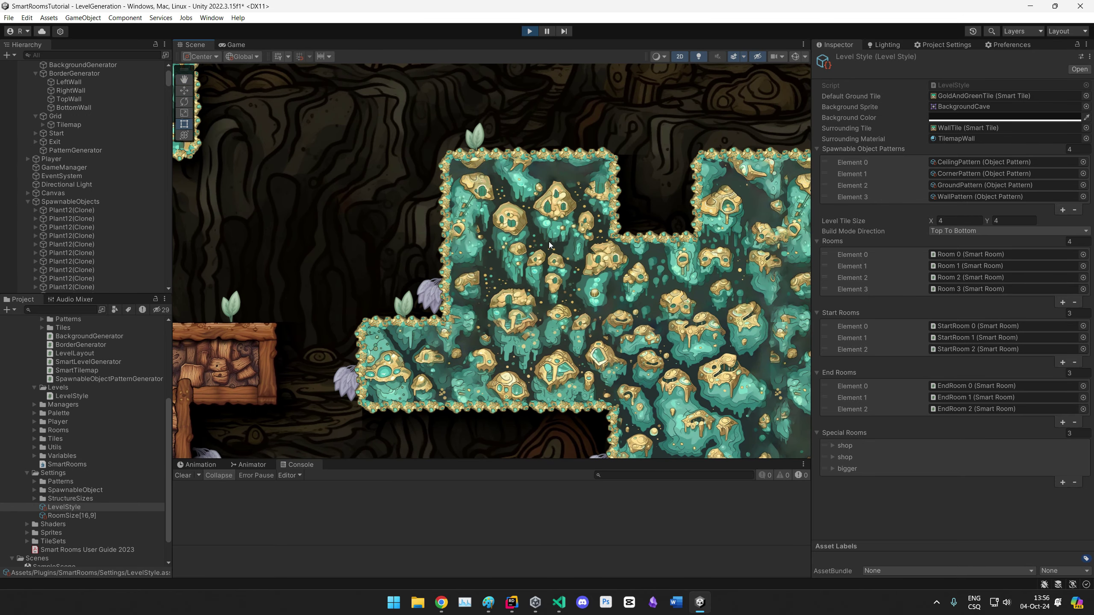
{"action": "middle_click_drag", "start_coordinate": [742, 268], "coordinate": [425, 312]}
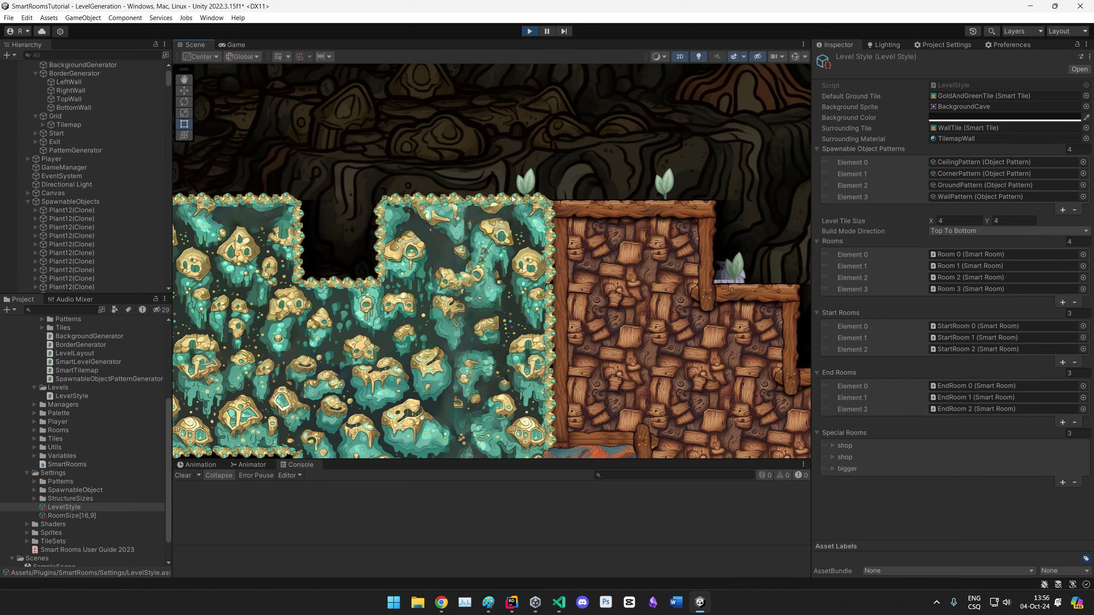
{"action": "middle_click_drag", "start_coordinate": [678, 212], "coordinate": [417, 307]}
{"action": "middle_click_drag", "start_coordinate": [474, 345], "coordinate": [372, 240]}
{"action": "middle_click_drag", "start_coordinate": [574, 306], "coordinate": [217, 362]}
{"action": "middle_click_drag", "start_coordinate": [396, 290], "coordinate": [386, 390]}
{"action": "middle_click_drag", "start_coordinate": [489, 321], "coordinate": [599, 189]}
{"action": "middle_click_drag", "start_coordinate": [650, 324], "coordinate": [389, 117]}
{"action": "scroll", "coordinate": [472, 262], "scroll_direction": "down", "scroll_amount": 8}
{"action": "middle_click_drag", "start_coordinate": [472, 262], "coordinate": [228, 181]}
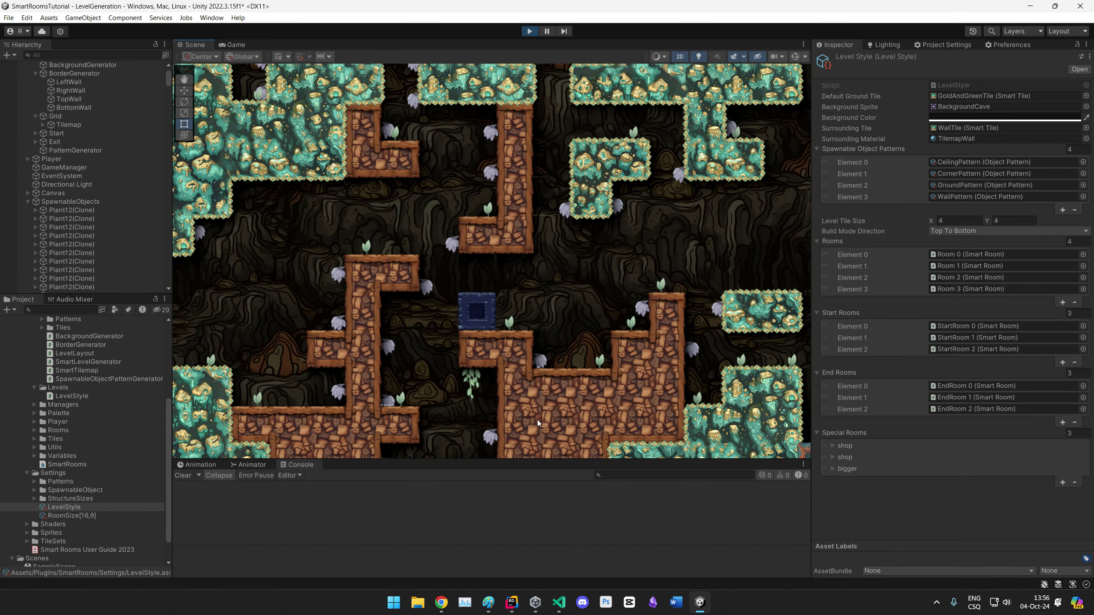
{"action": "middle_click_drag", "start_coordinate": [598, 403], "coordinate": [806, 110]}
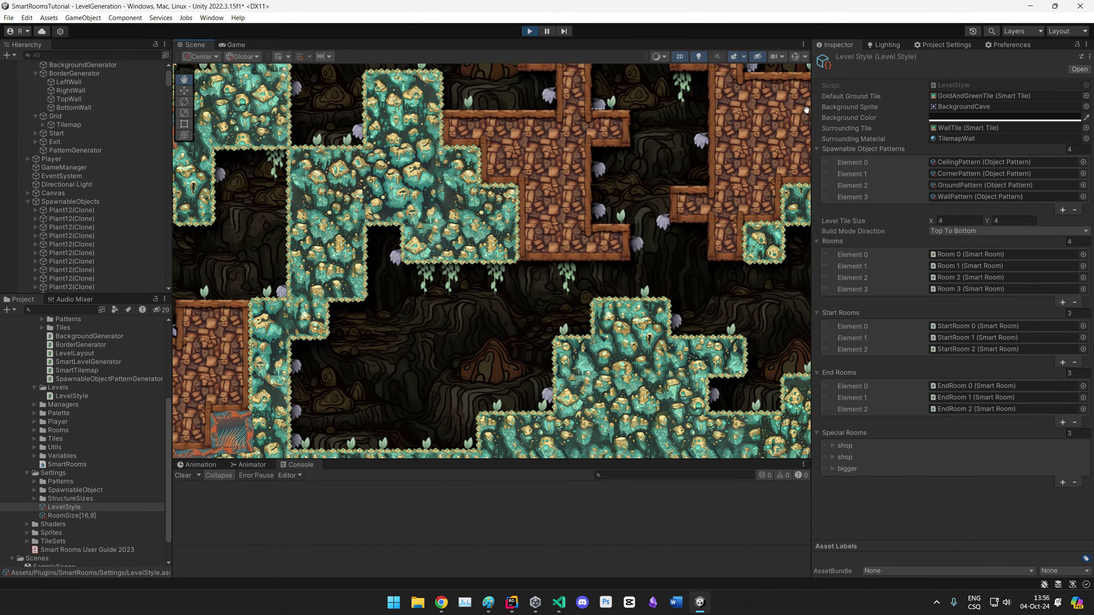
{"action": "middle_click_drag", "start_coordinate": [431, 367], "coordinate": [304, 194]}
{"action": "scroll", "coordinate": [567, 296], "scroll_direction": "down", "scroll_amount": 12}
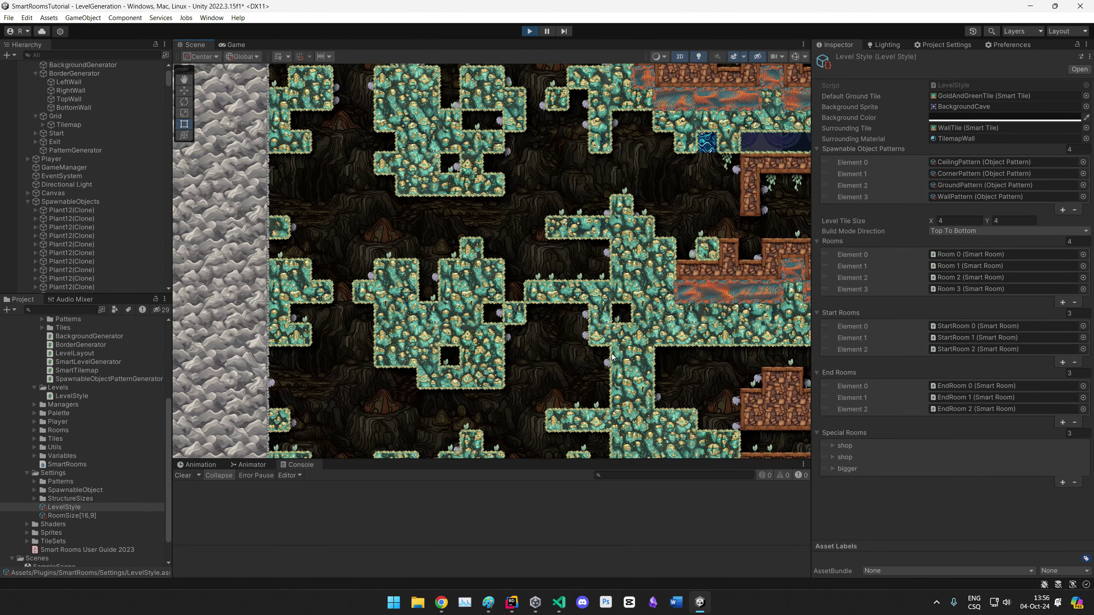
{"action": "middle_click_drag", "start_coordinate": [612, 356], "coordinate": [449, 300]}
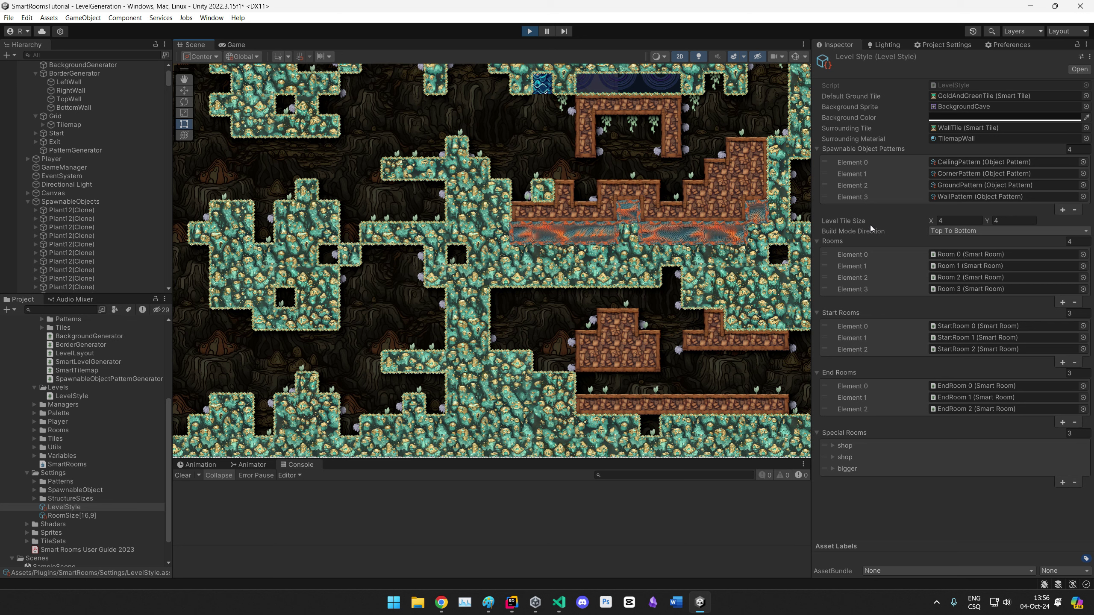
Step: Stop the playtest and bring the whole generated level into view
{"action": "left_click", "coordinate": [537, 31]}
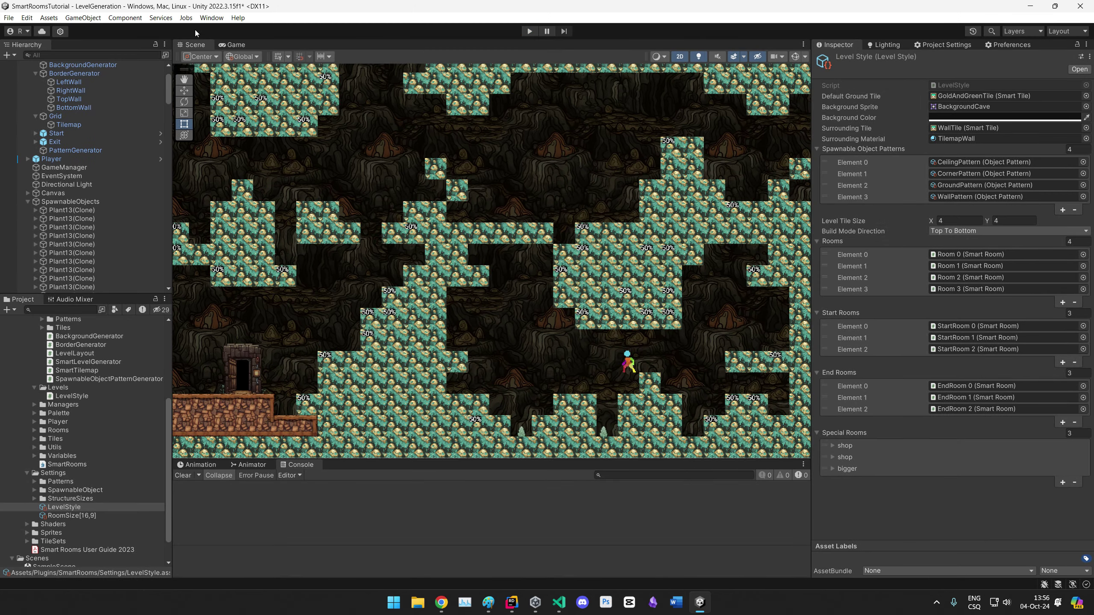
{"action": "scroll", "coordinate": [499, 322], "scroll_direction": "down", "scroll_amount": 10}
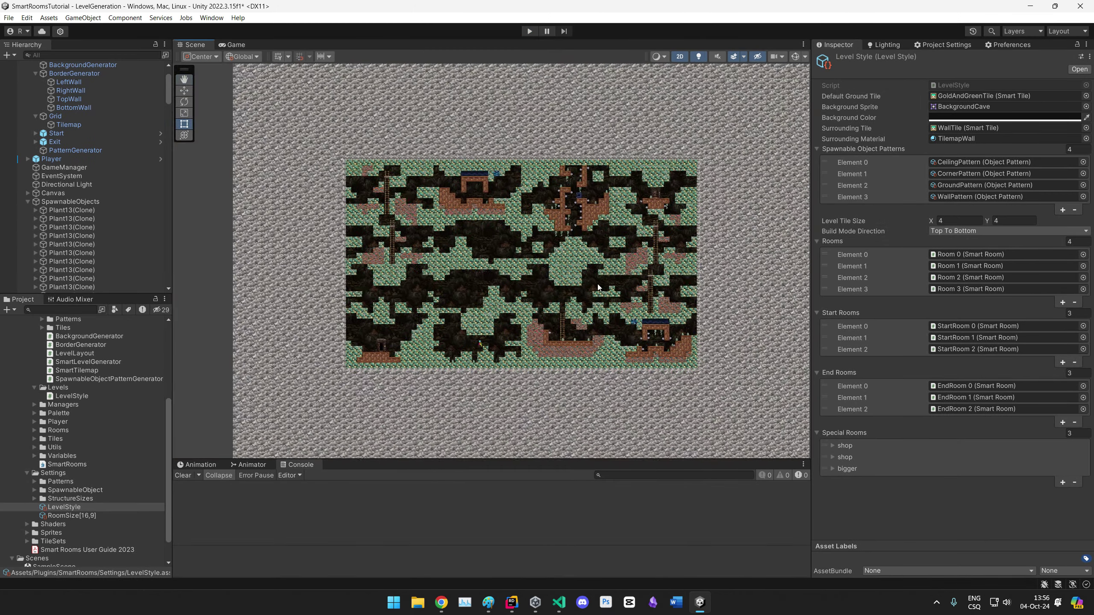
{"action": "scroll", "coordinate": [597, 287], "scroll_direction": "up", "scroll_amount": 2}
Step: Try a Level Tile Size of 6 by 6 in the LevelStyle, and change X to 4
{"action": "left_click", "coordinate": [948, 221]}
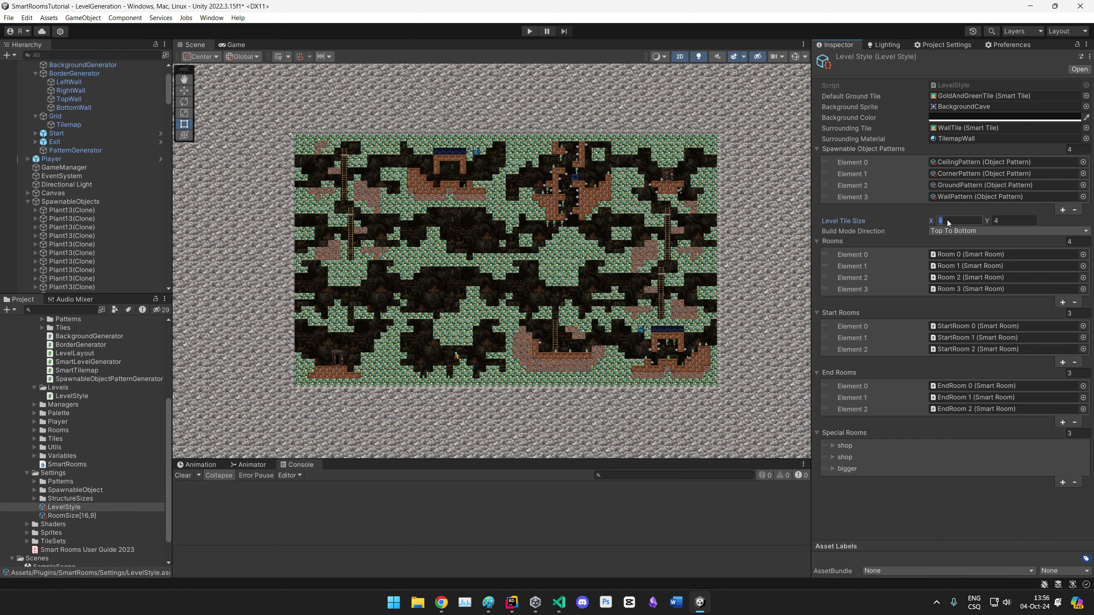
{"action": "type", "text": "6"}
{"action": "key", "text": "Tab"}
{"action": "type", "text": "6"}
{"action": "left_click", "coordinate": [950, 221]}
{"action": "type", "text": "4"}
{"action": "left_click", "coordinate": [1008, 221]}
Step: Set the LevelStyle's Level Tile Size to 8 by 8
{"action": "key", "text": "shift+Tab"}
{"action": "type", "text": "8"}
{"action": "key", "text": "Tab"}
{"action": "type", "text": "8"}
{"action": "middle_click_drag", "start_coordinate": [670, 357], "coordinate": [602, 341]}
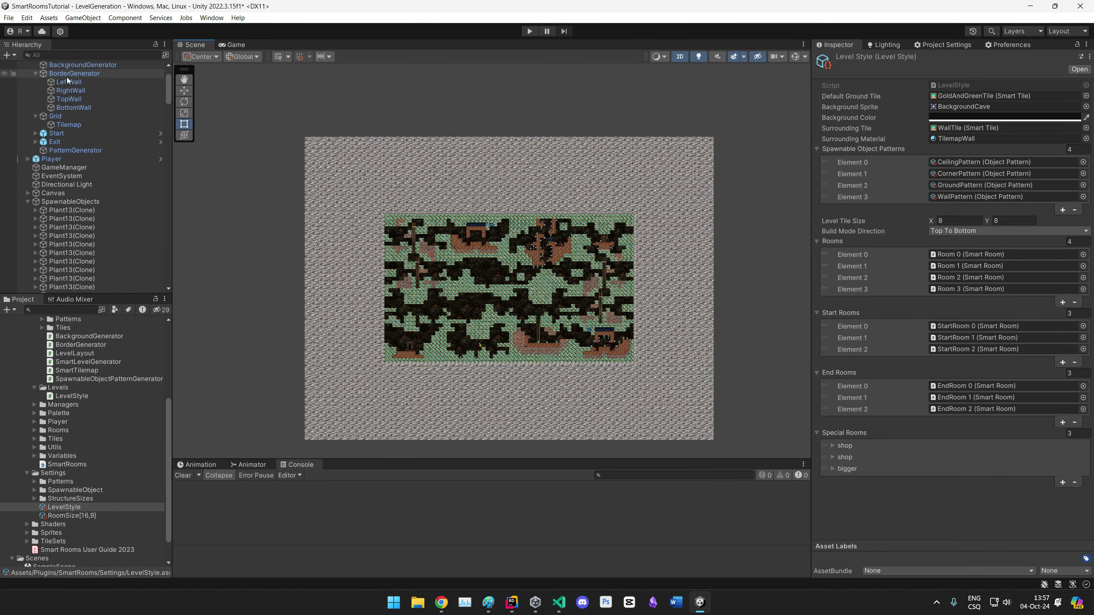
Step: Select the LevelGenerator object, generate a level with the new tile size and inspect its layout
{"action": "scroll", "coordinate": [68, 78], "scroll_direction": "up", "scroll_amount": 2}
{"action": "left_click", "coordinate": [61, 108]}
{"action": "left_click", "coordinate": [861, 425]}
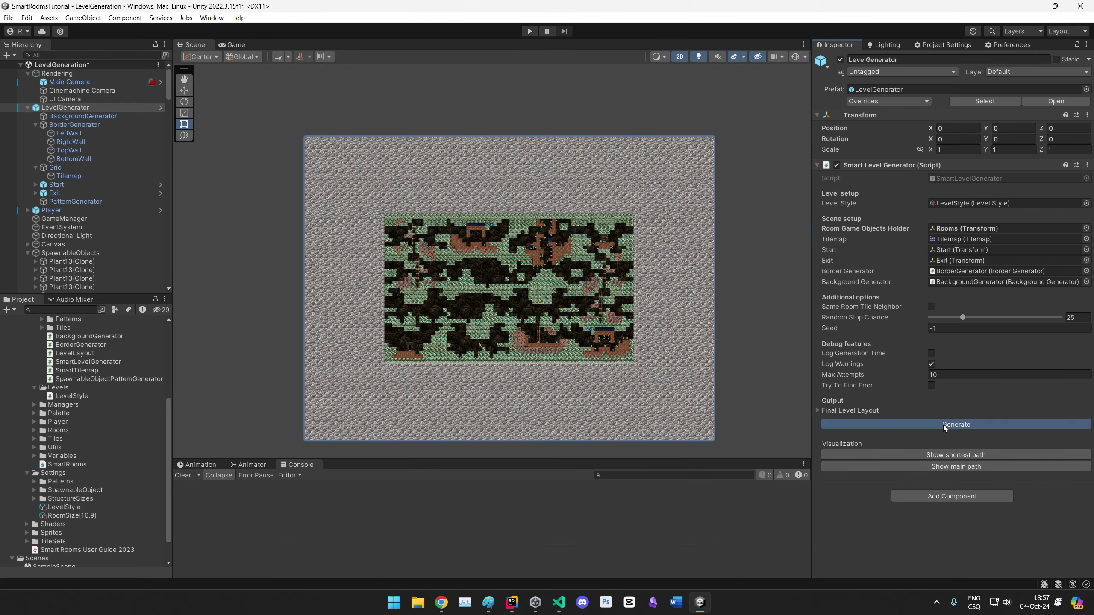
{"action": "middle_click_drag", "start_coordinate": [745, 258], "coordinate": [631, 310]}
{"action": "scroll", "coordinate": [563, 361], "scroll_direction": "down", "scroll_amount": 1}
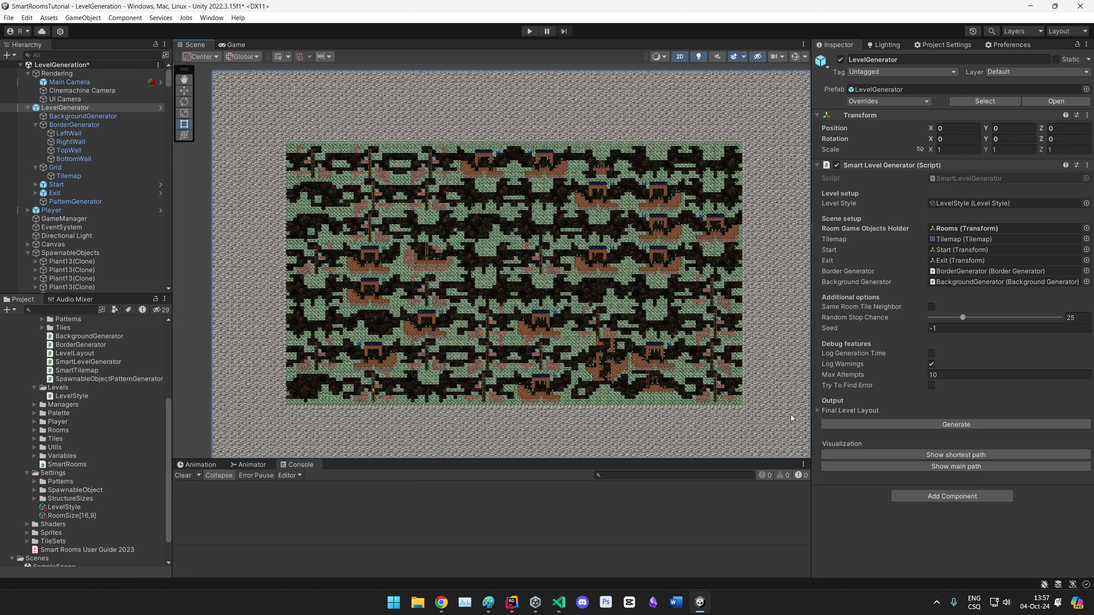
{"action": "mouse_move", "coordinate": [611, 311]}
{"action": "middle_mouse_down"}
{"action": "mouse_move", "coordinate": [640, 263]}
{"action": "mouse_move", "coordinate": [609, 294]}
{"action": "mouse_move", "coordinate": [516, 256]}
{"action": "mouse_move", "coordinate": [650, 323]}
{"action": "mouse_move", "coordinate": [619, 305]}
{"action": "middle_mouse_up"}
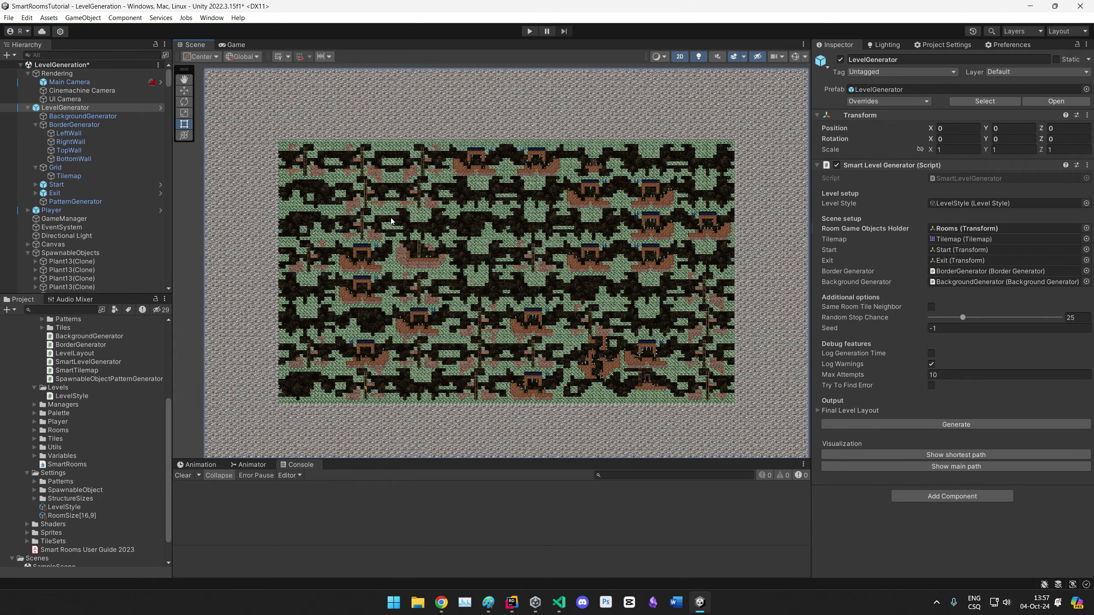
{"action": "middle_click_drag", "start_coordinate": [501, 241], "coordinate": [539, 286]}
Step: Regenerate the level several times to compare different 8 by 8 layouts
{"action": "left_click", "coordinate": [966, 425]}
{"action": "left_click", "coordinate": [950, 428]}
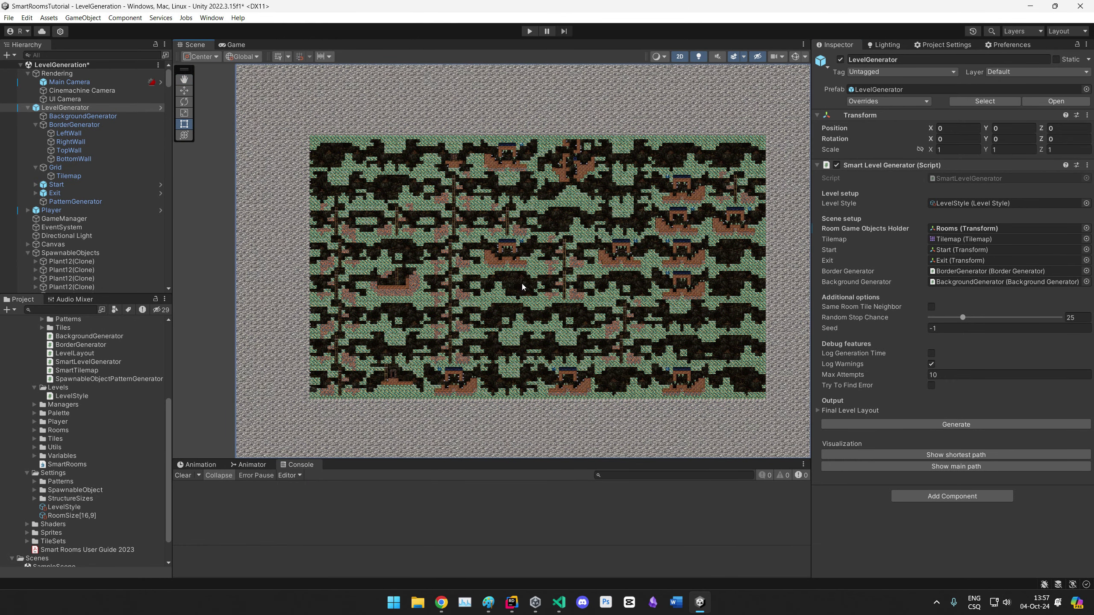
{"action": "left_click", "coordinate": [923, 422]}
{"action": "middle_click_drag", "start_coordinate": [600, 319], "coordinate": [573, 349]}
{"action": "left_click", "coordinate": [943, 426]}
{"action": "left_click", "coordinate": [920, 427]}
{"action": "left_click", "coordinate": [910, 425]}
{"action": "middle_click_drag", "start_coordinate": [629, 327], "coordinate": [602, 328]}
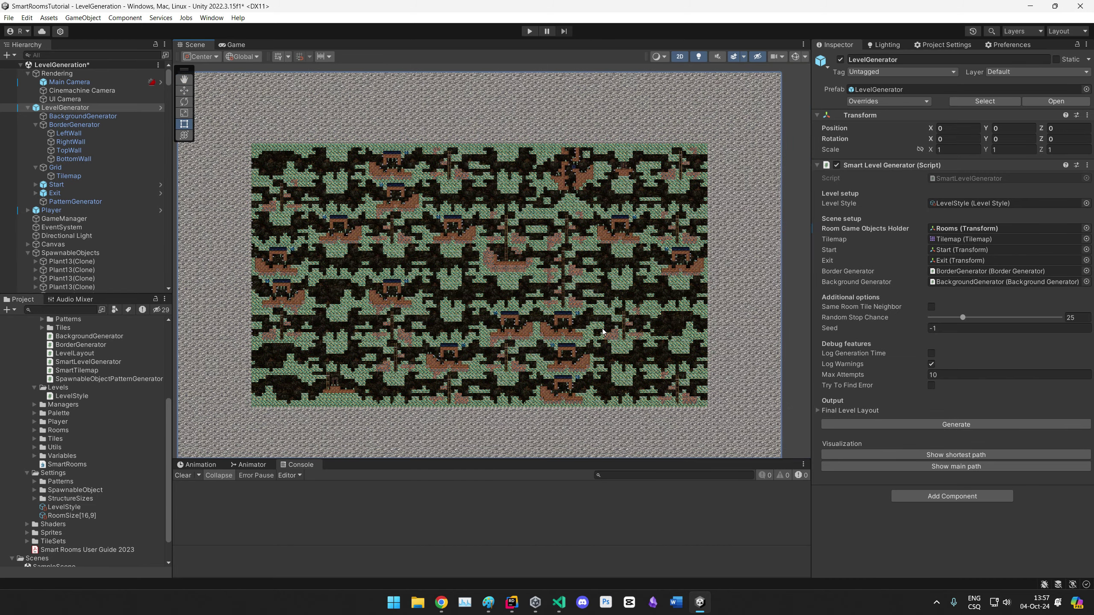
{"action": "middle_click_drag", "start_coordinate": [300, 273], "coordinate": [324, 264]}
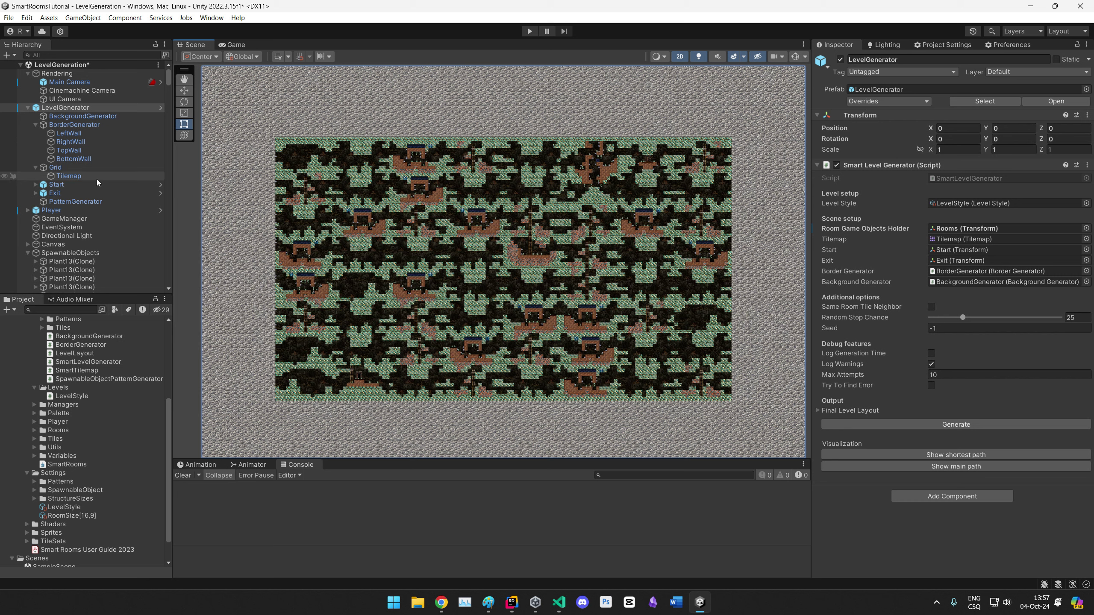
Step: Reopen the LevelStyle asset and review the Build Mode Direction options, keeping Top To Bottom
{"action": "left_click", "coordinate": [82, 509]}
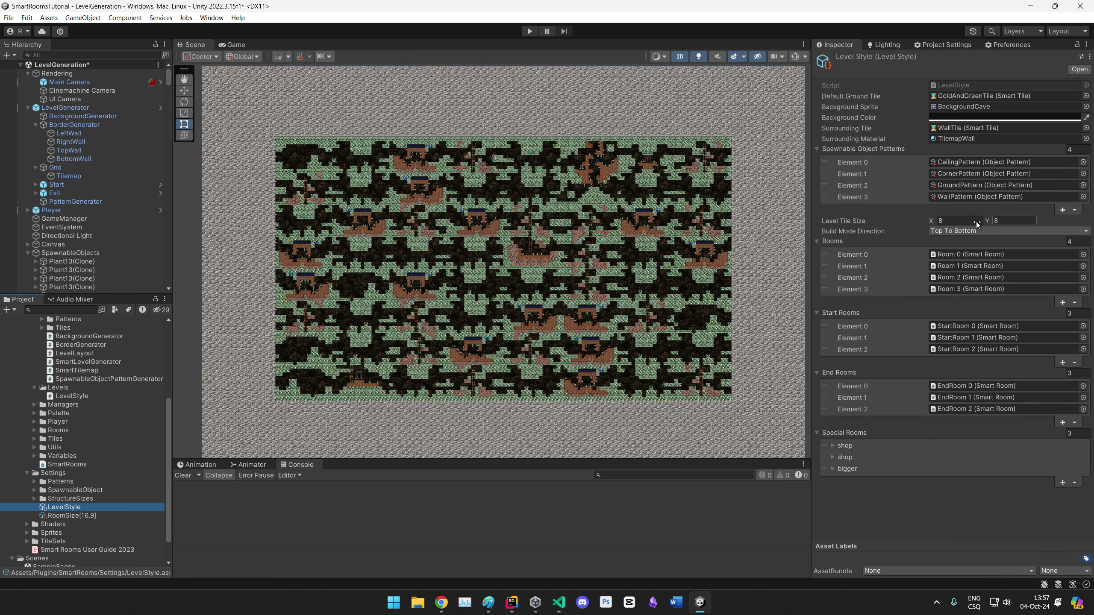
{"action": "left_click", "coordinate": [834, 229]}
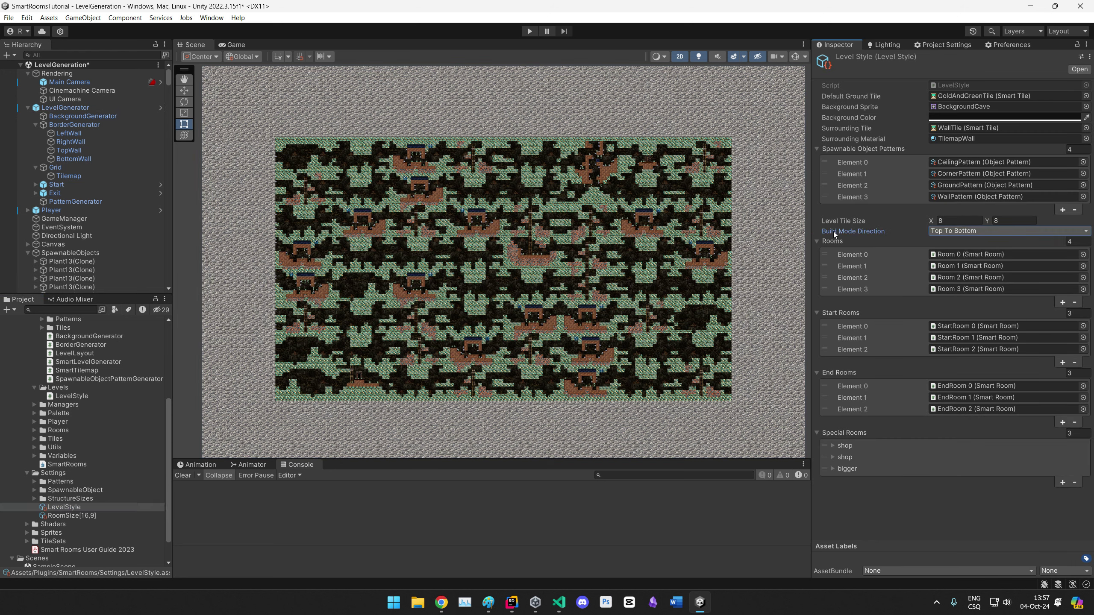
{"action": "left_click", "coordinate": [967, 231]}
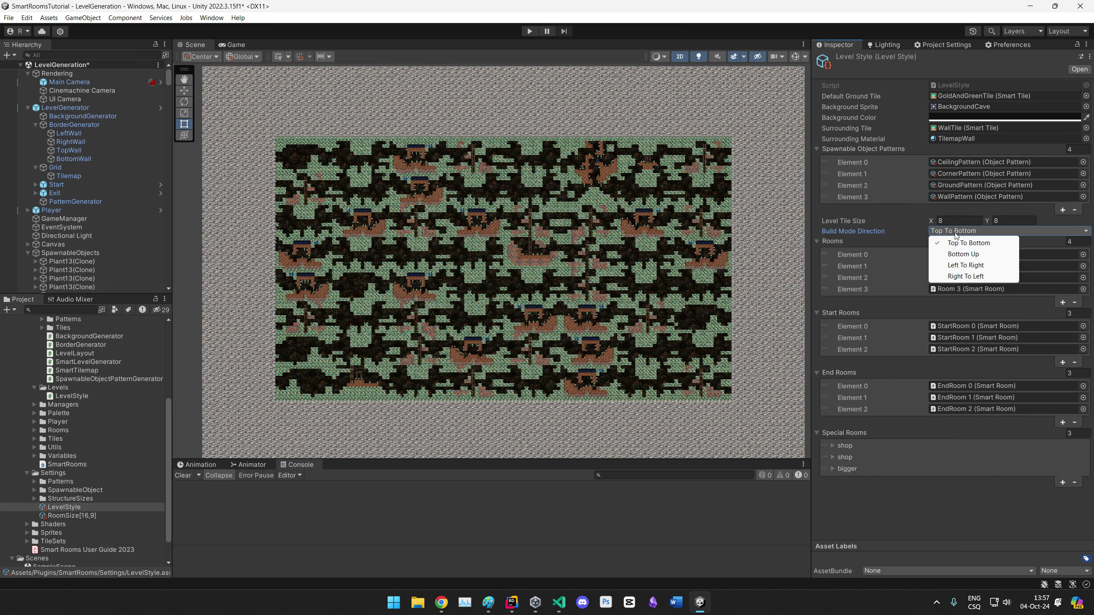
{"action": "left_click", "coordinate": [849, 518]}
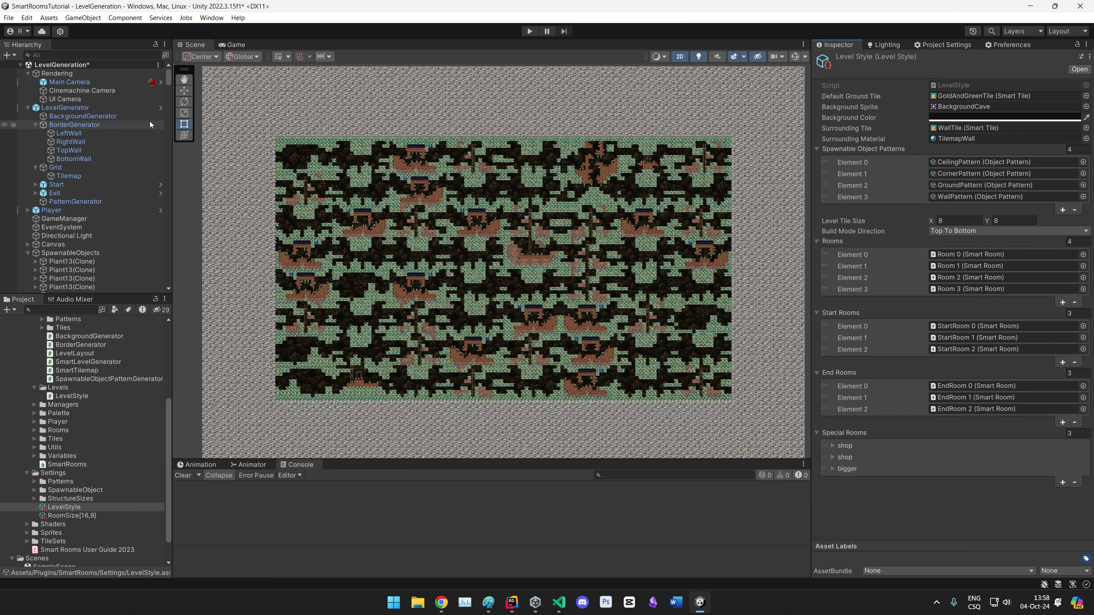
Step: Select LevelGenerator again and visualize the main path through the current level
{"action": "left_click", "coordinate": [63, 108]}
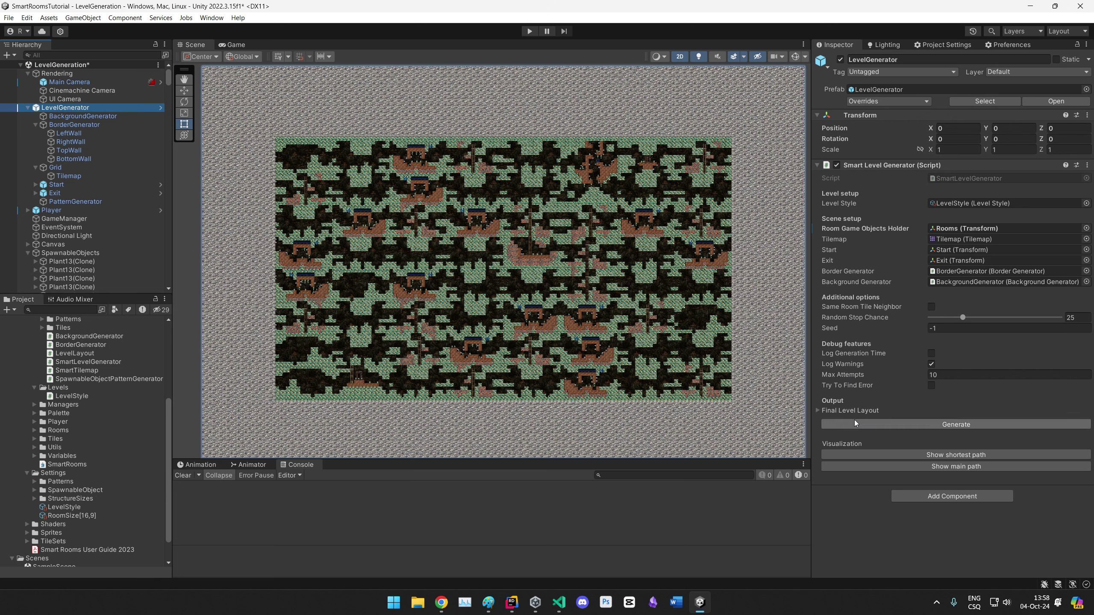
{"action": "left_click", "coordinate": [935, 466]}
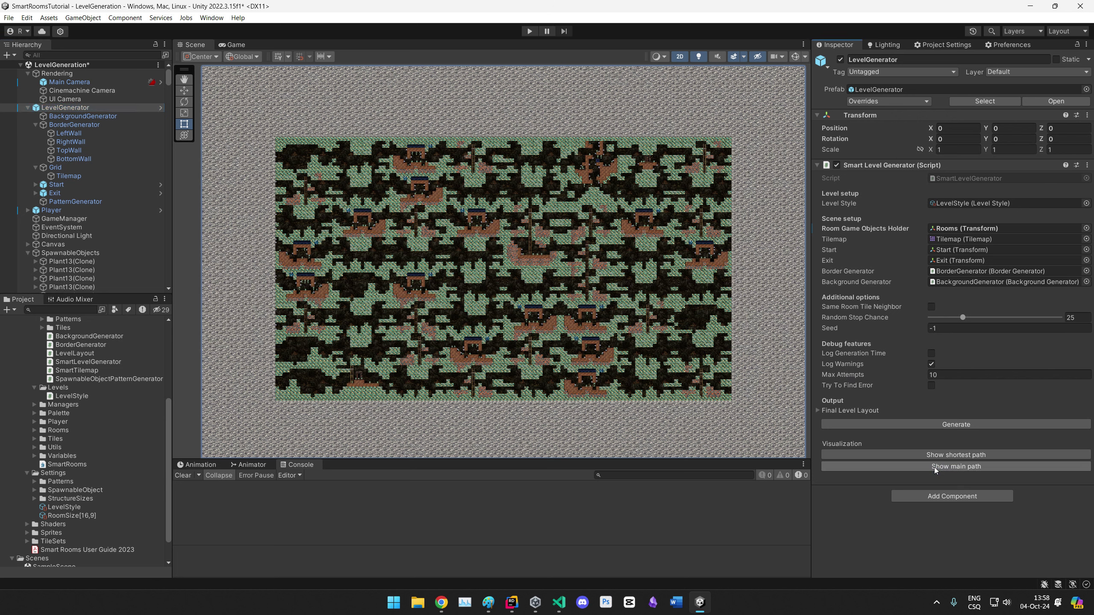
{"action": "middle_click_drag", "start_coordinate": [563, 347], "coordinate": [574, 345]}
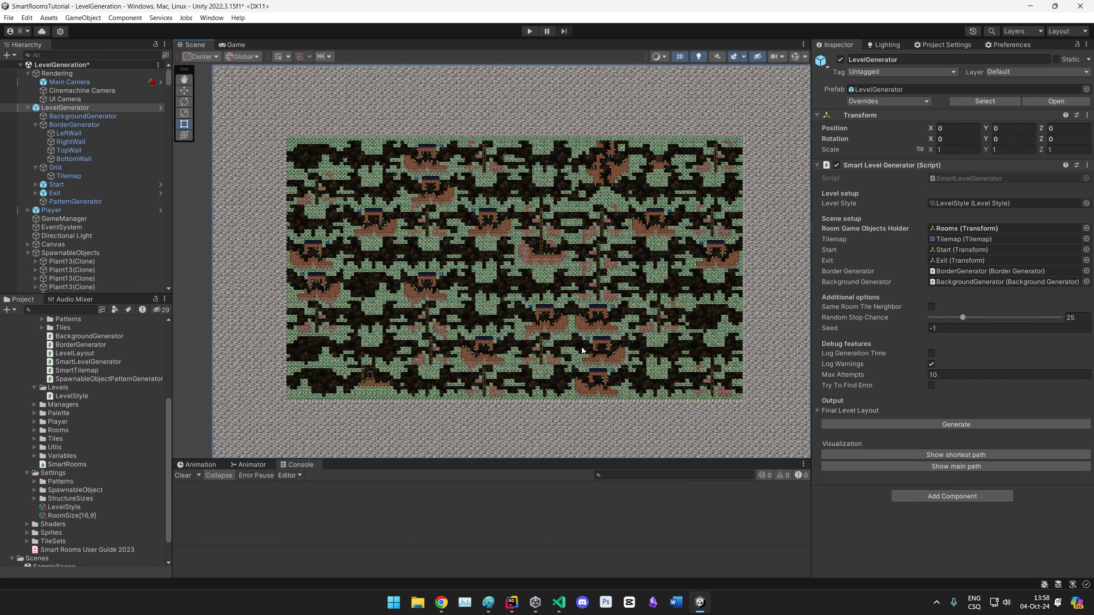
{"action": "middle_click_drag", "start_coordinate": [572, 248], "coordinate": [585, 254]}
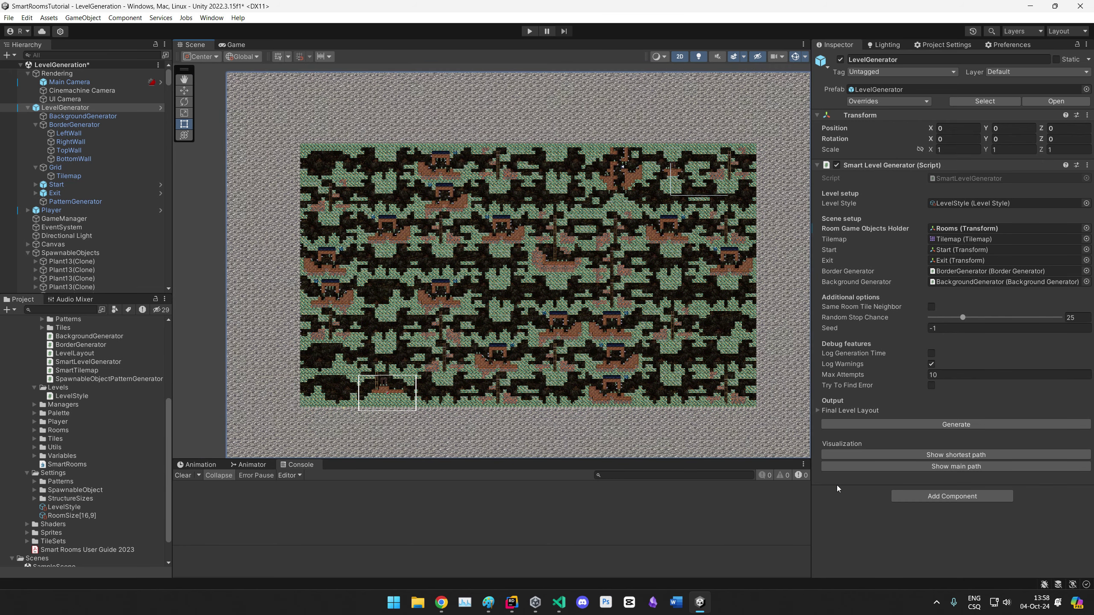
{"action": "left_click", "coordinate": [949, 468]}
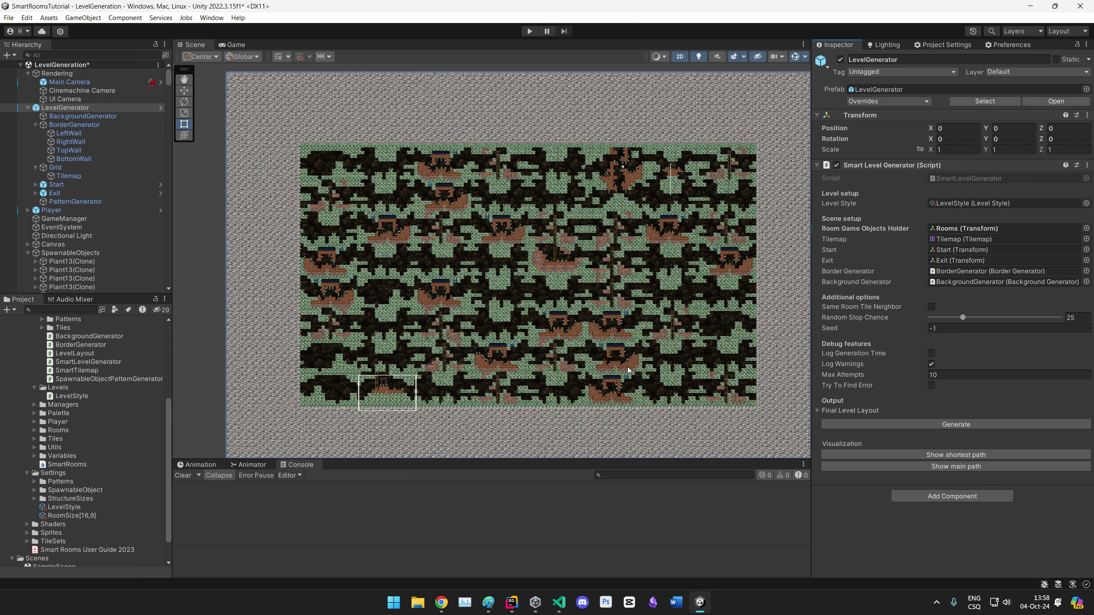
Step: Generate another level and visualize its main path from the start room to the exit
{"action": "left_click", "coordinate": [956, 424]}
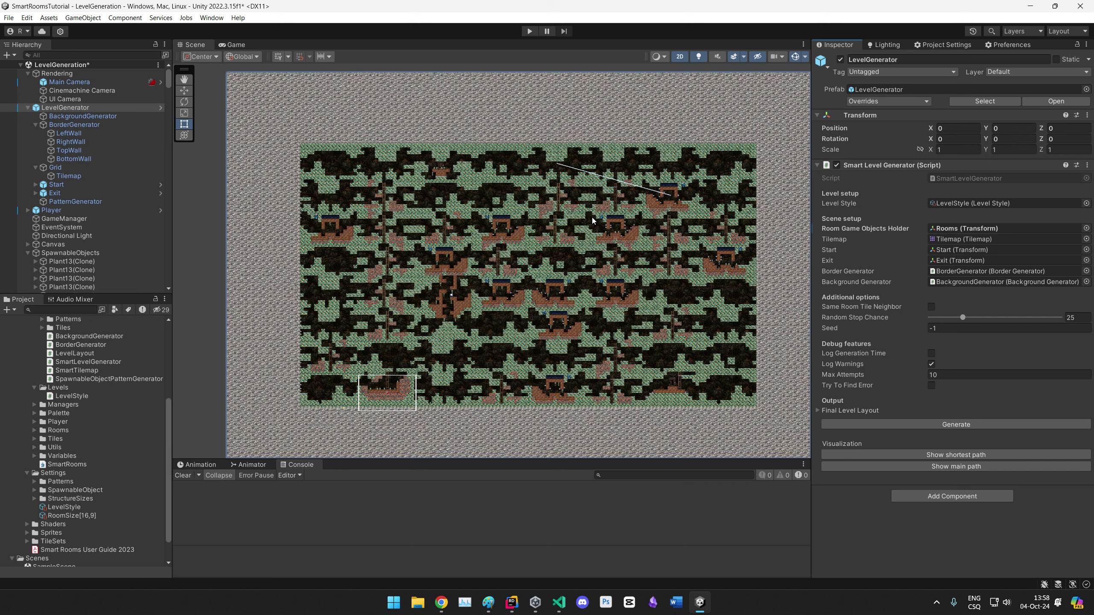
{"action": "left_click", "coordinate": [929, 467]}
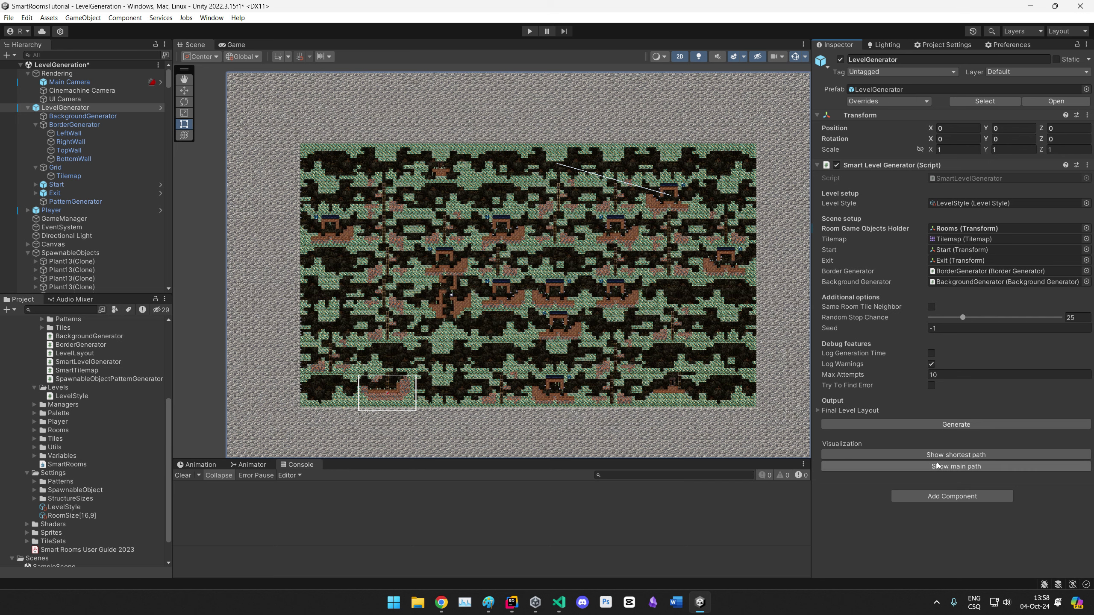
{"action": "scroll", "coordinate": [577, 274], "scroll_direction": "up", "scroll_amount": 3}
{"action": "middle_click_drag", "start_coordinate": [577, 272], "coordinate": [550, 262]}
{"action": "scroll", "coordinate": [554, 228], "scroll_direction": "down", "scroll_amount": 2}
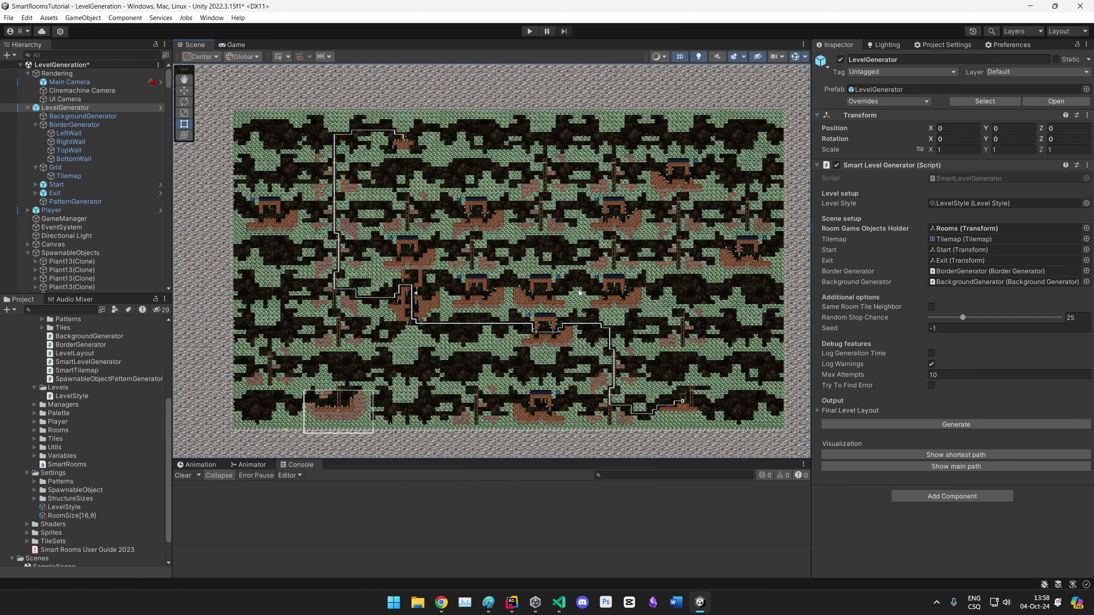
{"action": "scroll", "coordinate": [571, 296], "scroll_direction": "up", "scroll_amount": 2}
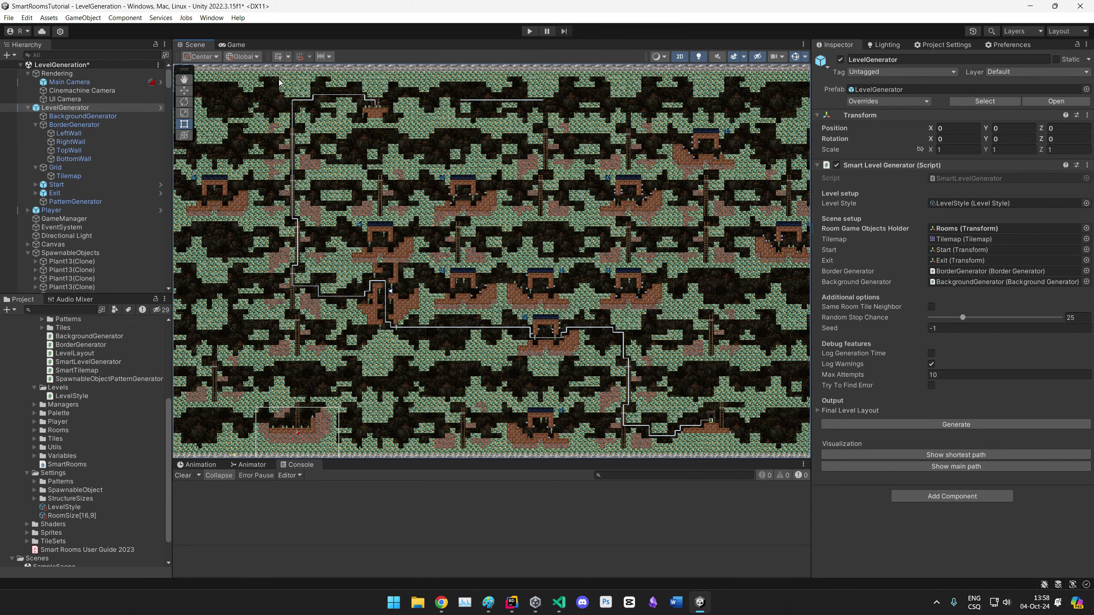
{"action": "middle_click_drag", "start_coordinate": [629, 237], "coordinate": [622, 238]}
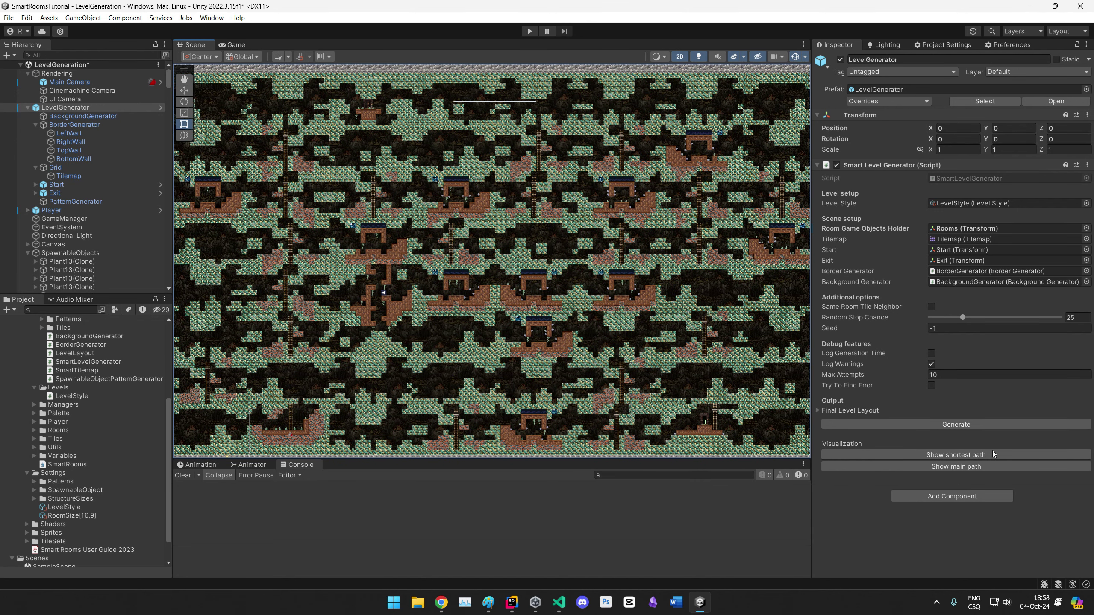
Step: Visualize the level's shortest path twice and examine its route between the start and end rooms
{"action": "left_click", "coordinate": [970, 455]}
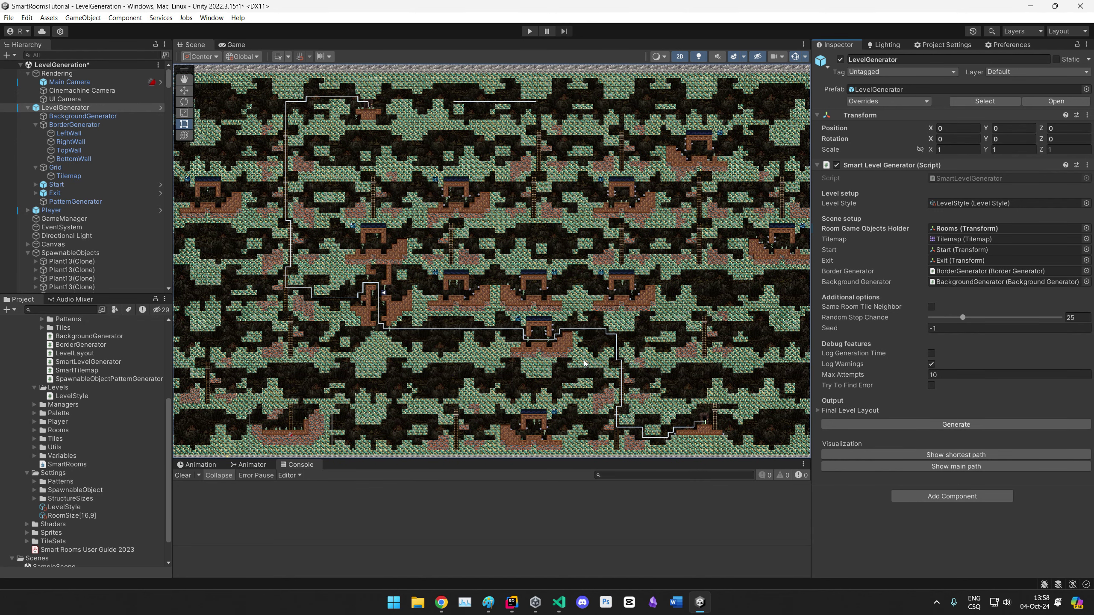
{"action": "middle_click_drag", "start_coordinate": [579, 321], "coordinate": [597, 328]}
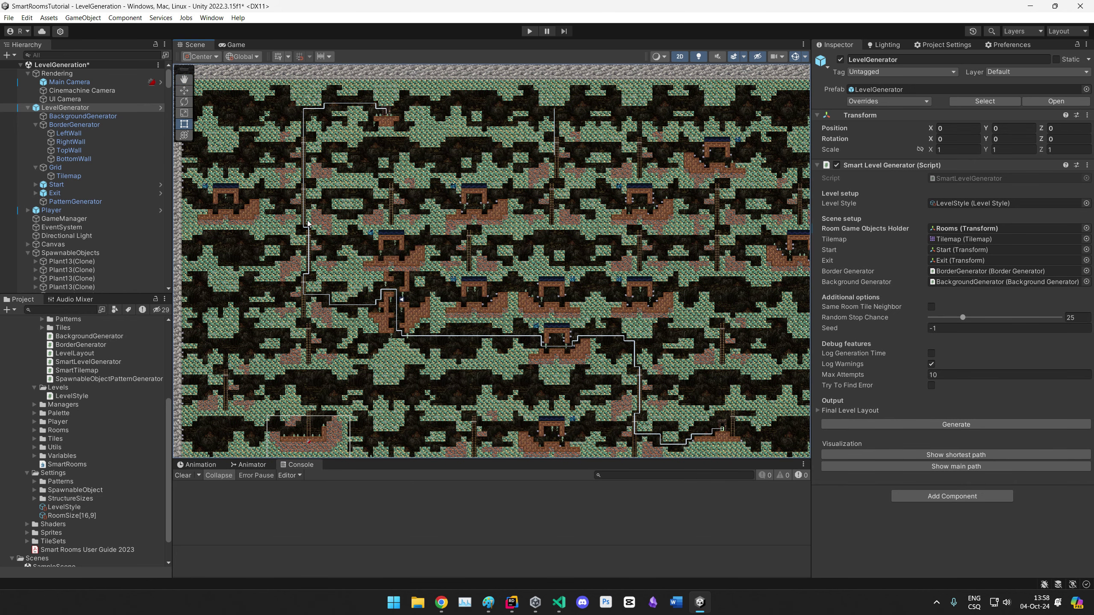
{"action": "left_click", "coordinate": [911, 456]}
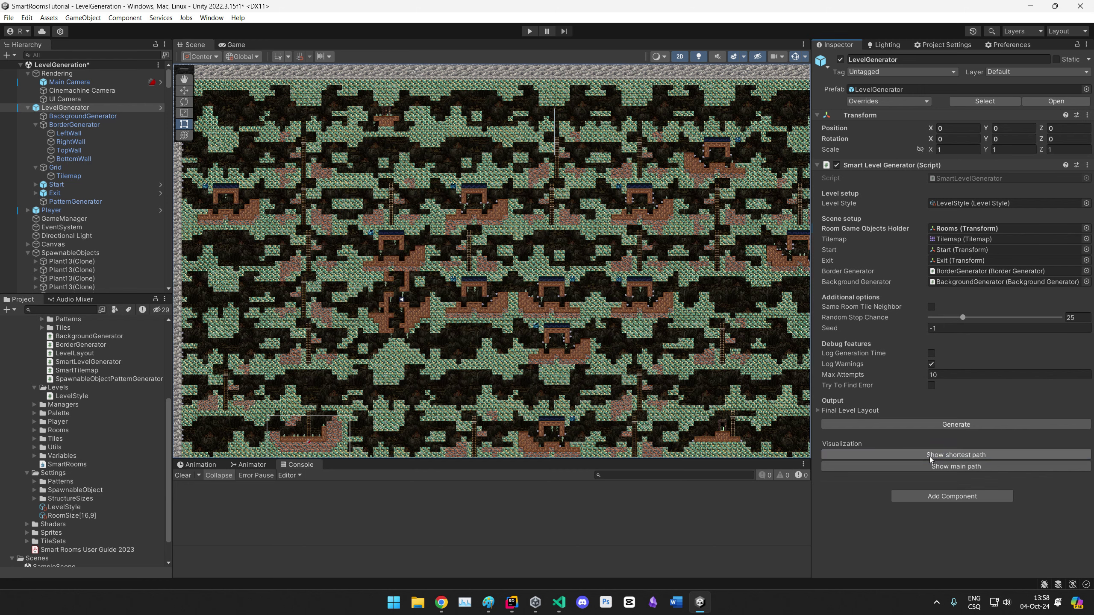
{"action": "scroll", "coordinate": [591, 390], "scroll_direction": "up", "scroll_amount": 2}
{"action": "middle_click_drag", "start_coordinate": [591, 390], "coordinate": [542, 320]}
{"action": "middle_click_drag", "start_coordinate": [271, 120], "coordinate": [361, 233]}
{"action": "scroll", "coordinate": [362, 233], "scroll_direction": "down", "scroll_amount": 4}
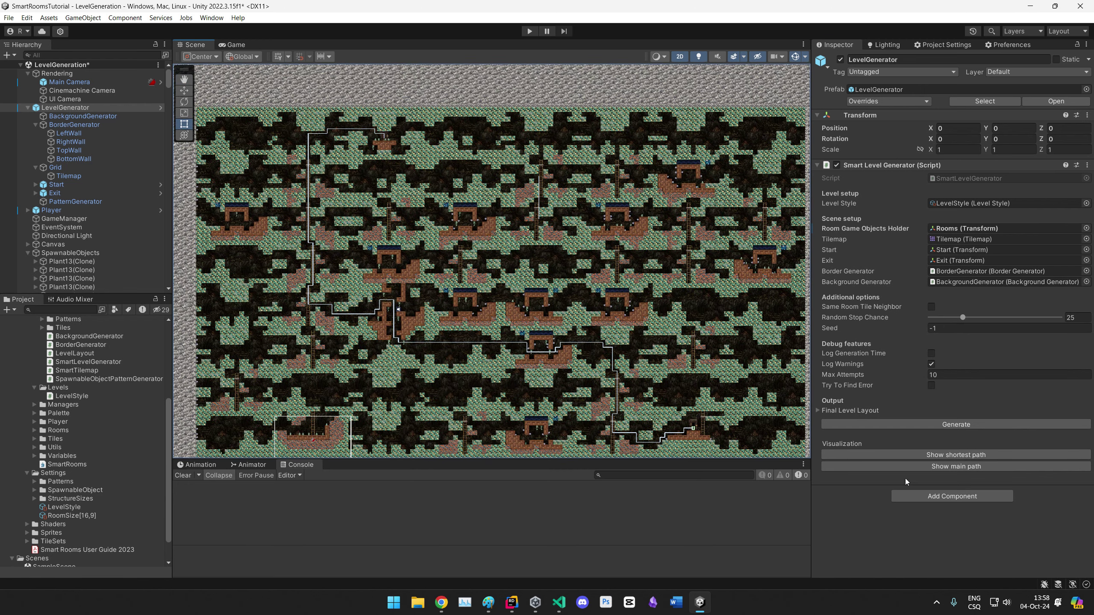
Step: Visualize the current level's main path twice and examine its route in the Scene view
{"action": "left_click", "coordinate": [908, 467]}
{"action": "scroll", "coordinate": [601, 322], "scroll_direction": "up", "scroll_amount": 5}
{"action": "middle_click_drag", "start_coordinate": [467, 236], "coordinate": [548, 273]}
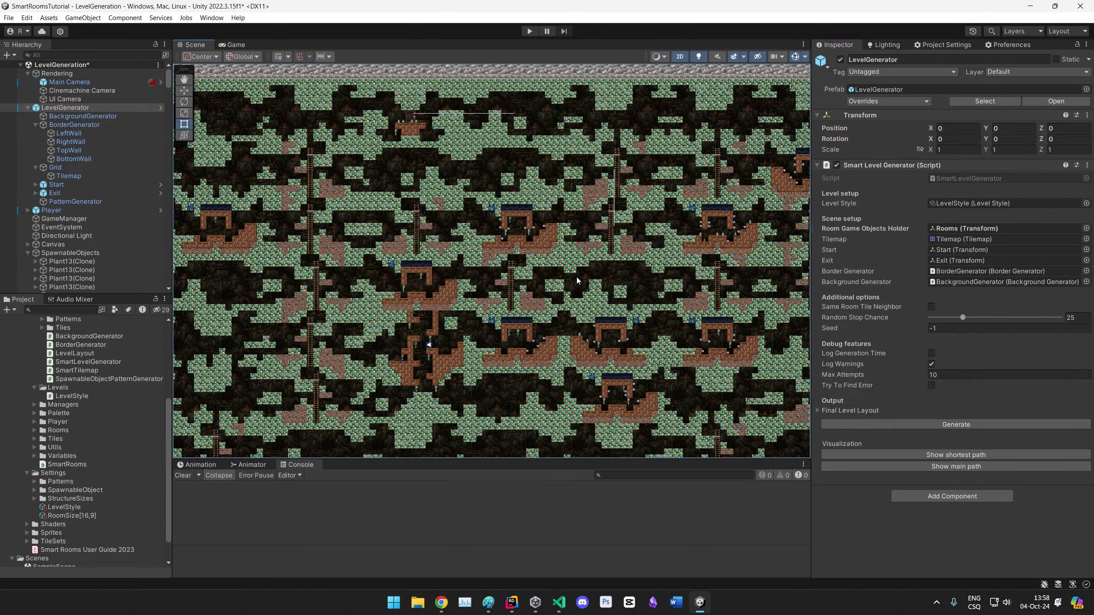
{"action": "scroll", "coordinate": [549, 274], "scroll_direction": "down", "scroll_amount": 4}
{"action": "scroll", "coordinate": [596, 288], "scroll_direction": "down", "scroll_amount": 3}
{"action": "scroll", "coordinate": [516, 189], "scroll_direction": "up", "scroll_amount": 6}
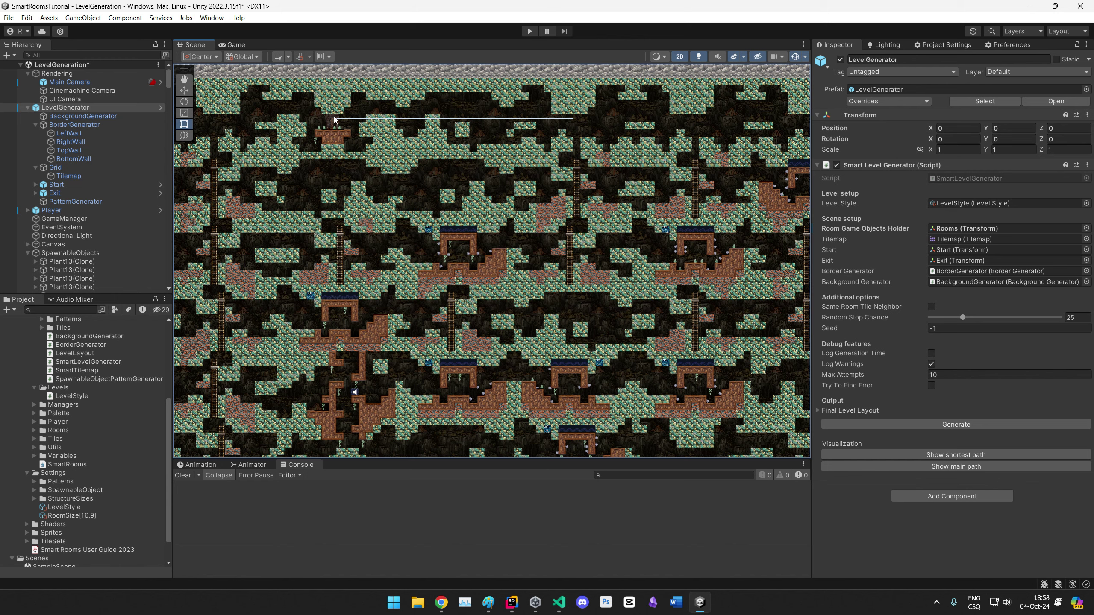
{"action": "scroll", "coordinate": [585, 255], "scroll_direction": "down", "scroll_amount": 4}
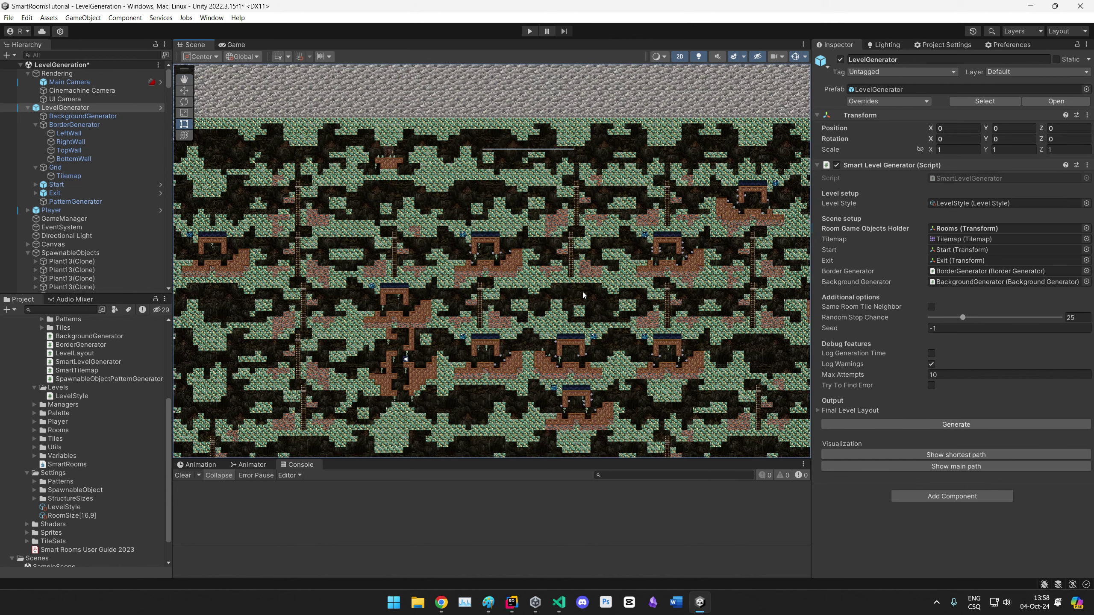
{"action": "left_click", "coordinate": [926, 466]}
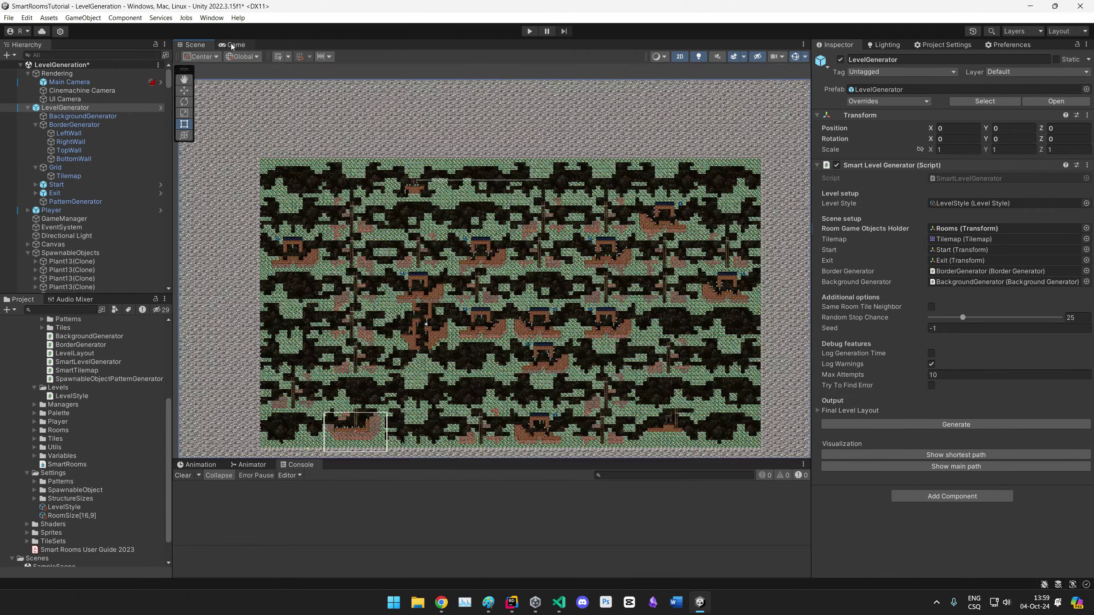
Step: Start a playtest and visualize the main path of the newly generated level in the Scene view
{"action": "left_click", "coordinate": [531, 32]}
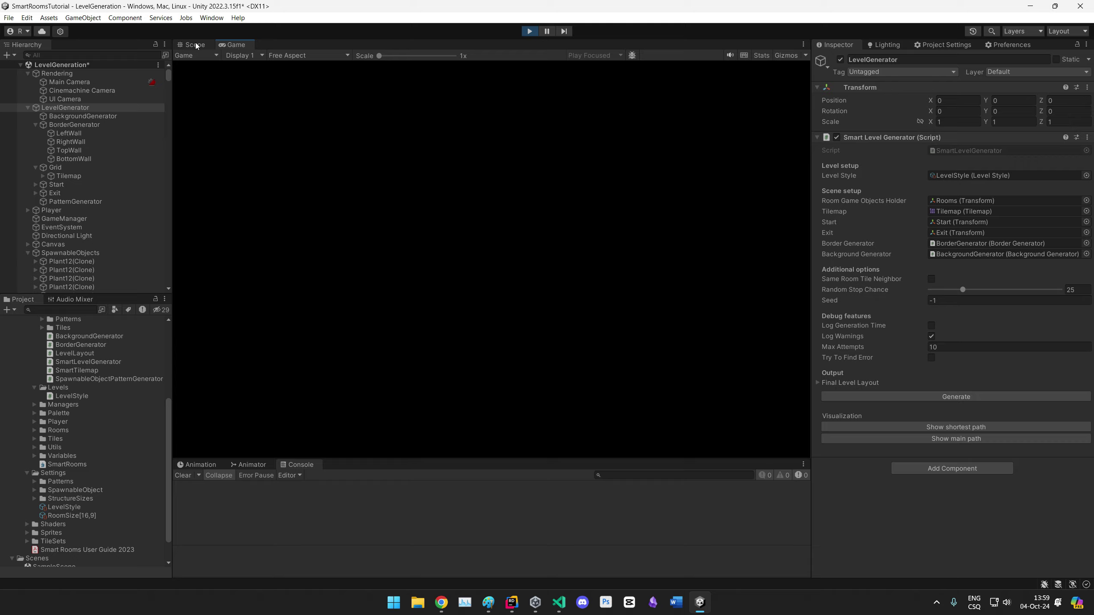
{"action": "left_click", "coordinate": [197, 45]}
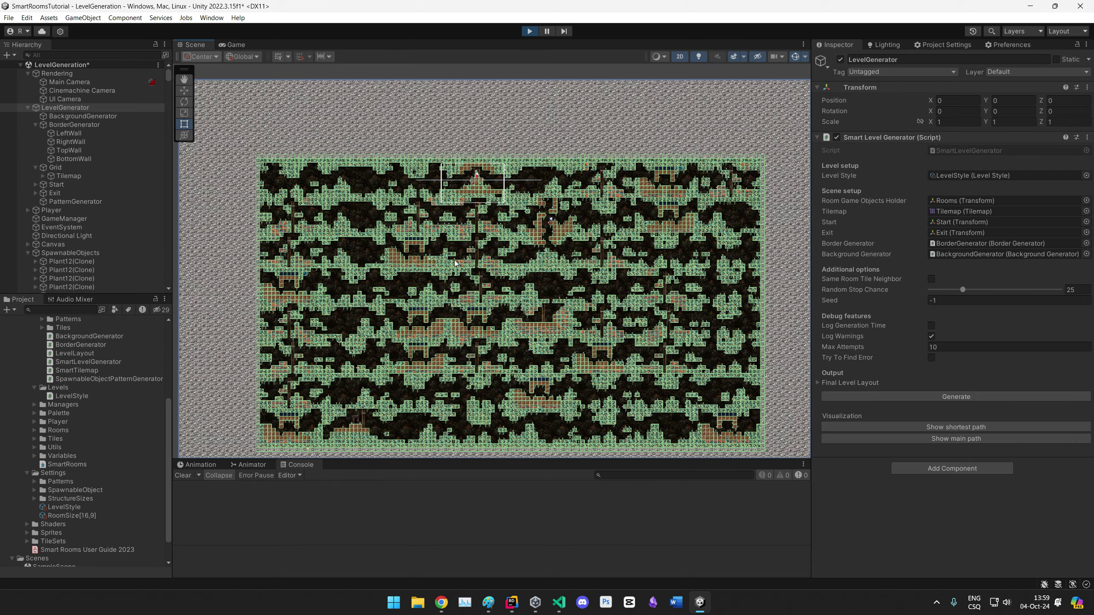
{"action": "scroll", "coordinate": [543, 311], "scroll_direction": "up", "scroll_amount": 5}
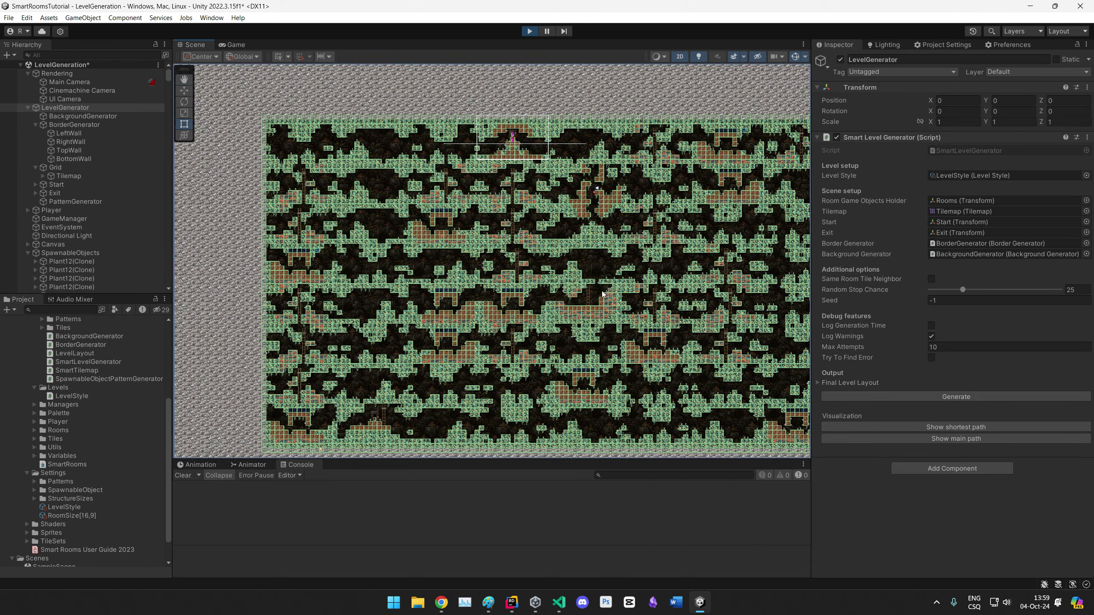
{"action": "middle_click_drag", "start_coordinate": [603, 294], "coordinate": [551, 274]}
{"action": "left_click", "coordinate": [935, 442]}
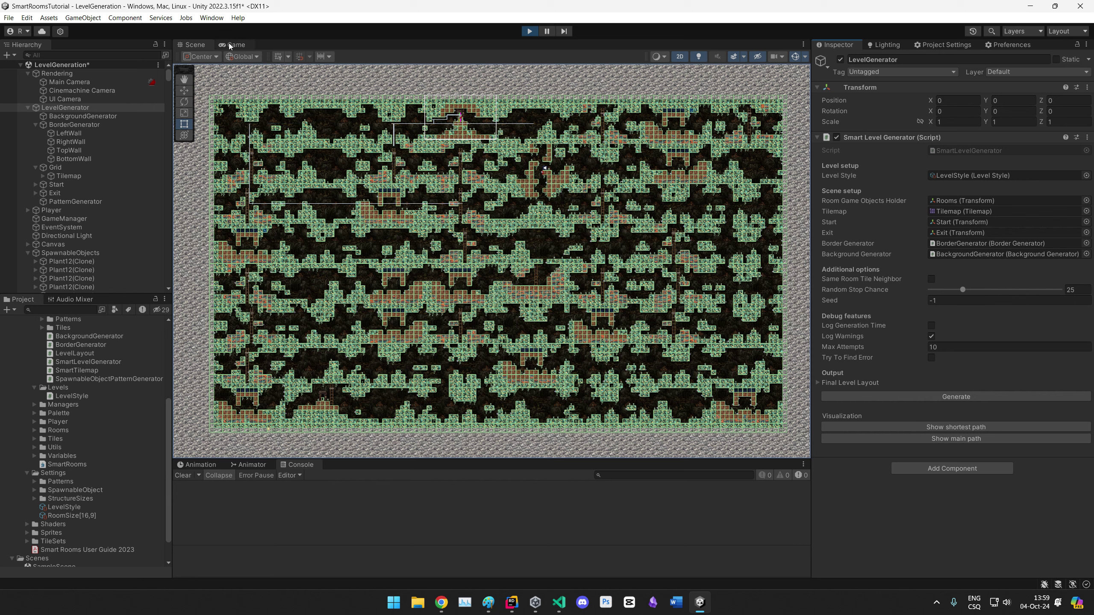
{"action": "left_click", "coordinate": [795, 57]}
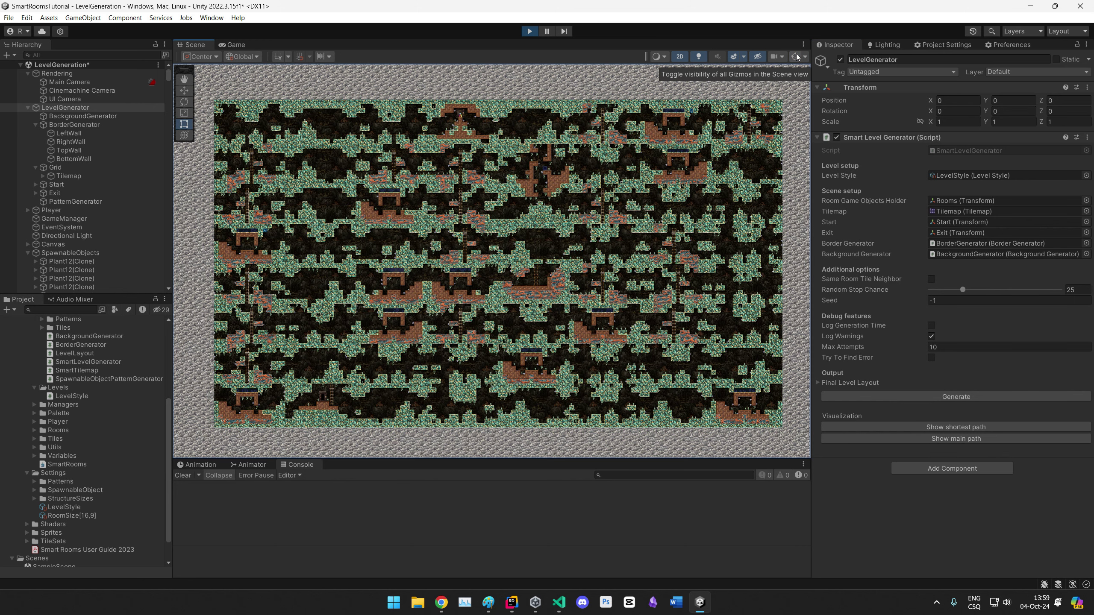
{"action": "left_click", "coordinate": [796, 57]}
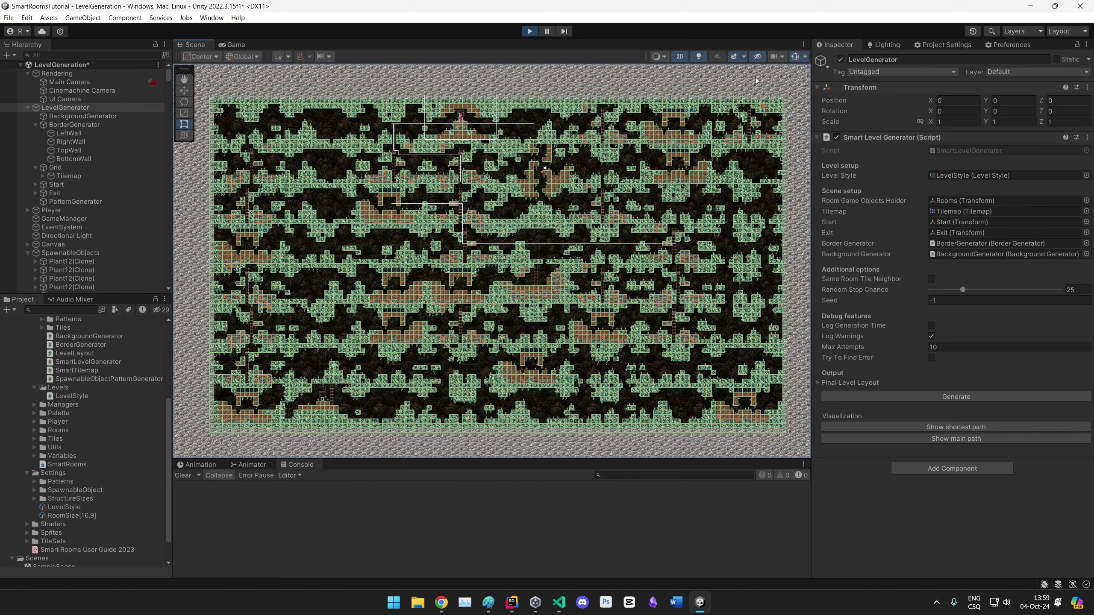
{"action": "scroll", "coordinate": [373, 364], "scroll_direction": "up", "scroll_amount": 7}
{"action": "middle_click_drag", "start_coordinate": [373, 364], "coordinate": [454, 365]}
{"action": "scroll", "coordinate": [454, 365], "scroll_direction": "down", "scroll_amount": 5}
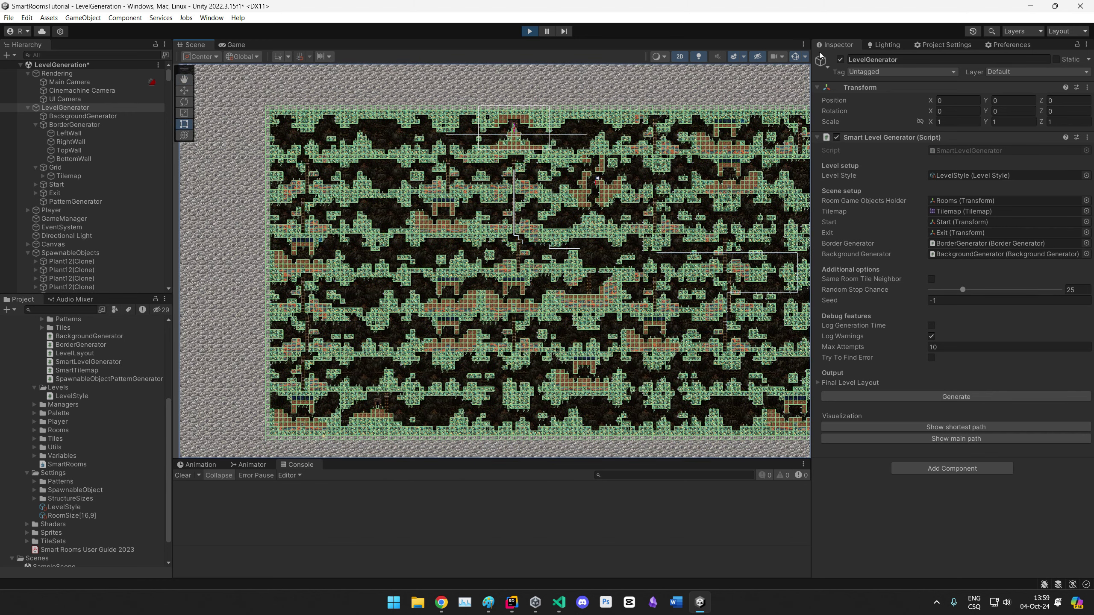
Step: Hide the BoxCollider2D gizmos in the Scene view
{"action": "left_click", "coordinate": [805, 57]}
{"action": "scroll", "coordinate": [858, 347], "scroll_direction": "down", "scroll_amount": 3}
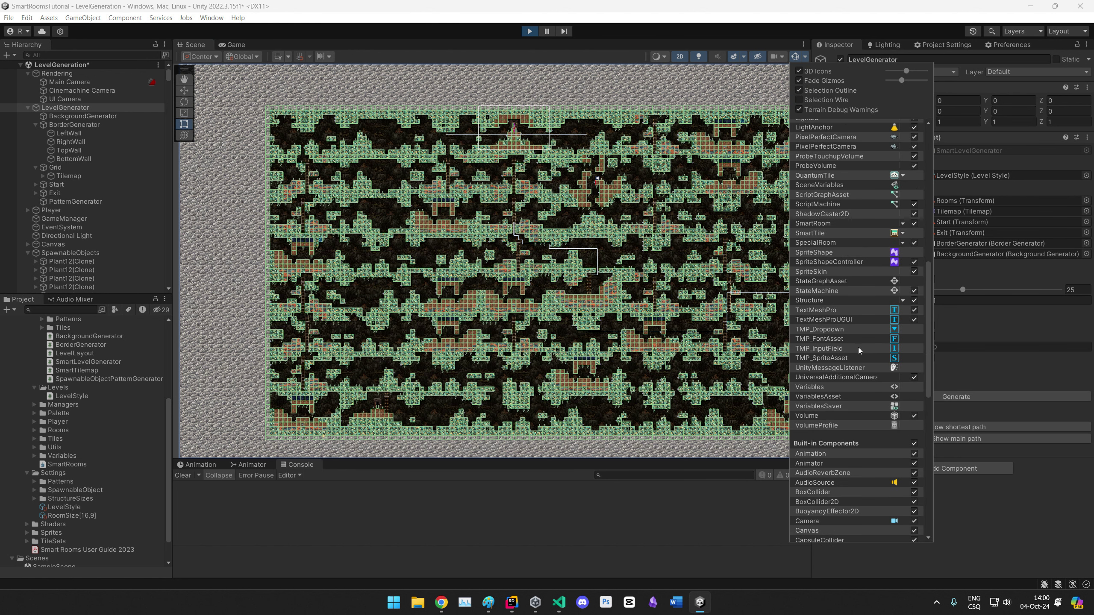
{"action": "left_click_drag", "start_coordinate": [929, 340], "coordinate": [931, 450]}
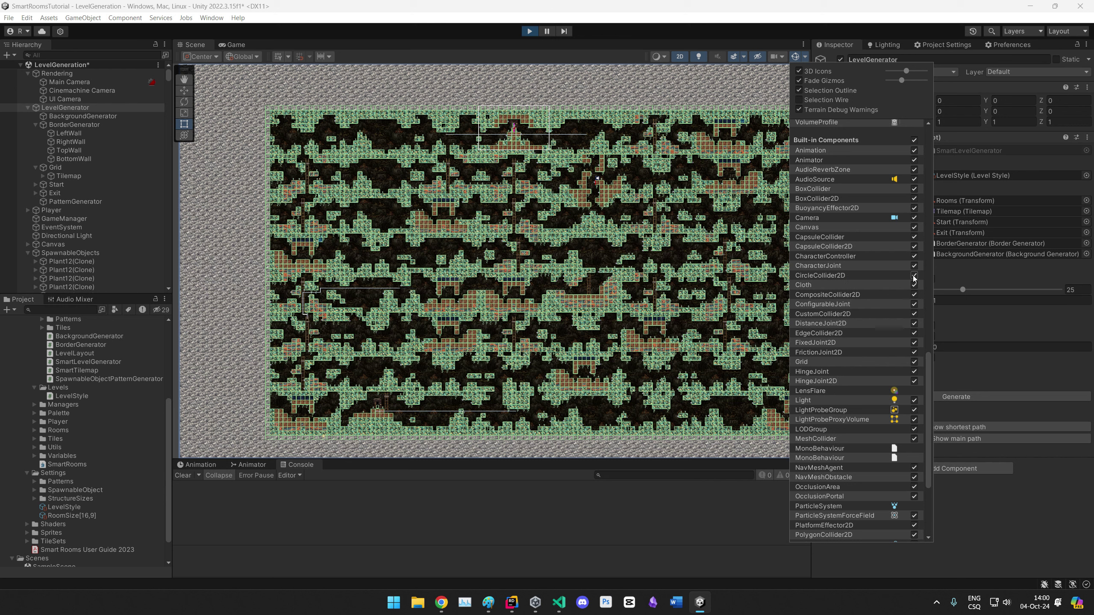
{"action": "scroll", "coordinate": [877, 427], "scroll_direction": "down", "scroll_amount": 5}
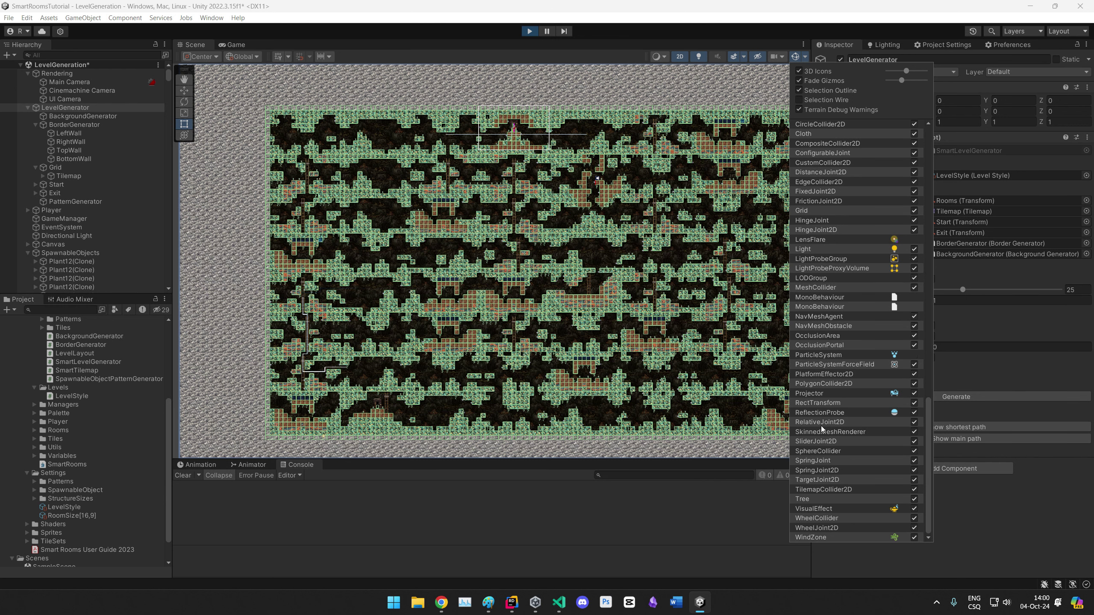
{"action": "left_click_drag", "start_coordinate": [931, 445], "coordinate": [923, 317]}
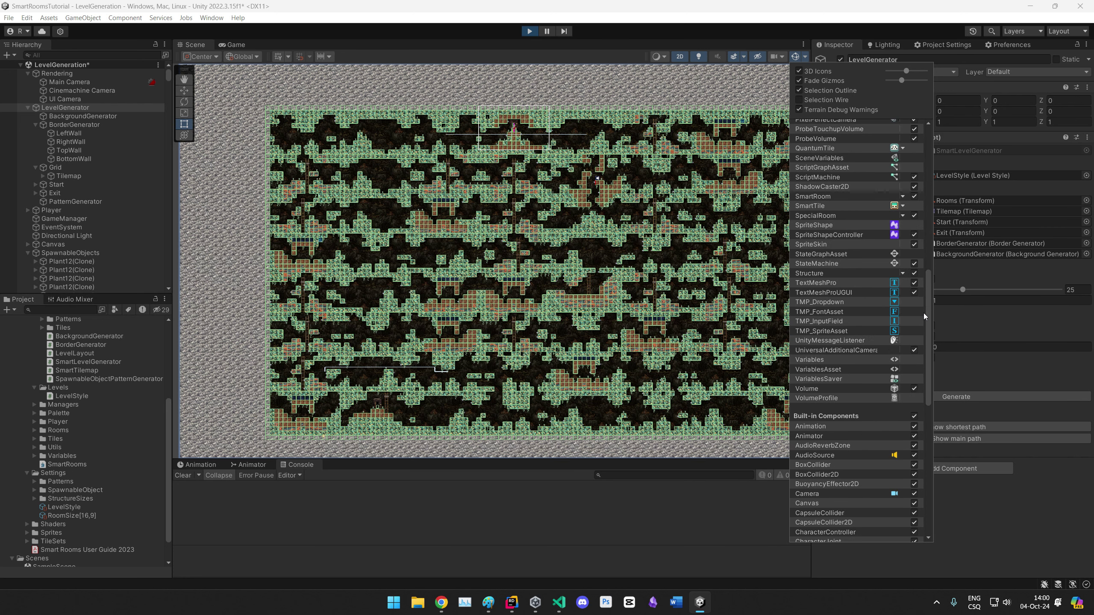
{"action": "left_click", "coordinate": [915, 477]}
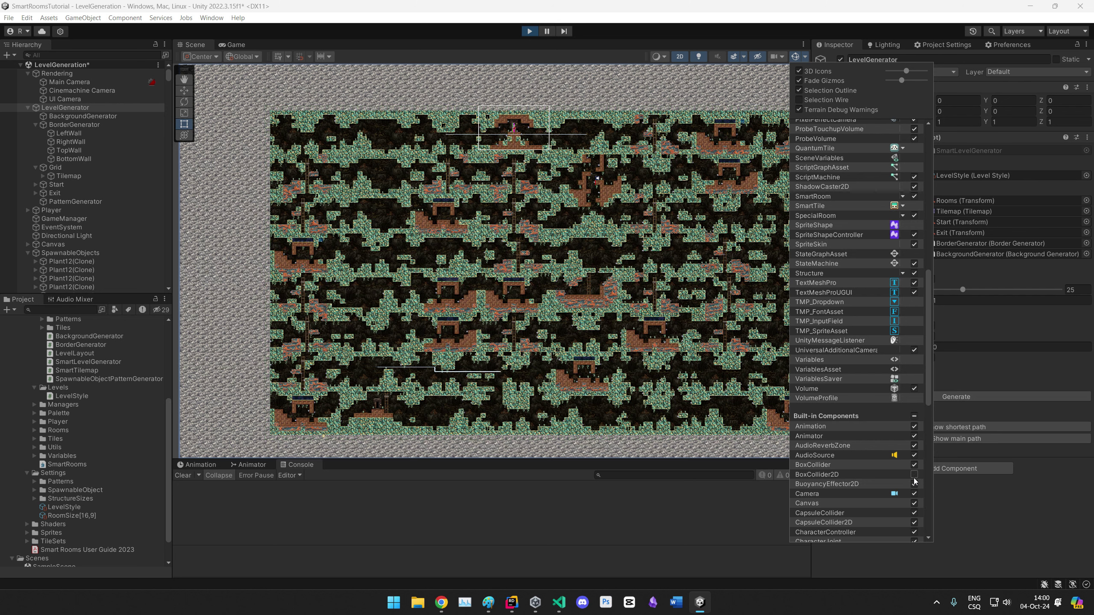
{"action": "middle_click_drag", "start_coordinate": [645, 405], "coordinate": [597, 390]}
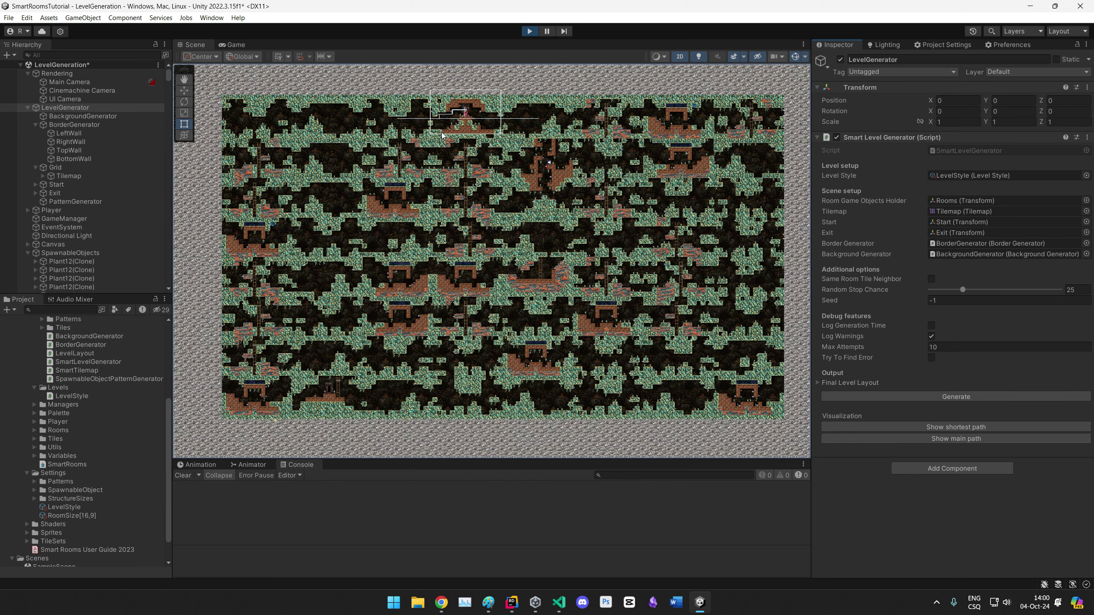
Step: Examine the main path's route through the running level and end the playtest from the Game view
{"action": "scroll", "coordinate": [447, 131], "scroll_direction": "up", "scroll_amount": 10}
{"action": "middle_click_drag", "start_coordinate": [443, 132], "coordinate": [565, 212]}
{"action": "middle_click_drag", "start_coordinate": [496, 285], "coordinate": [476, 239]}
{"action": "scroll", "coordinate": [476, 238], "scroll_direction": "down", "scroll_amount": 4}
{"action": "scroll", "coordinate": [476, 239], "scroll_direction": "down", "scroll_amount": 3}
{"action": "middle_click_drag", "start_coordinate": [649, 290], "coordinate": [521, 210]}
{"action": "scroll", "coordinate": [521, 210], "scroll_direction": "down", "scroll_amount": 5}
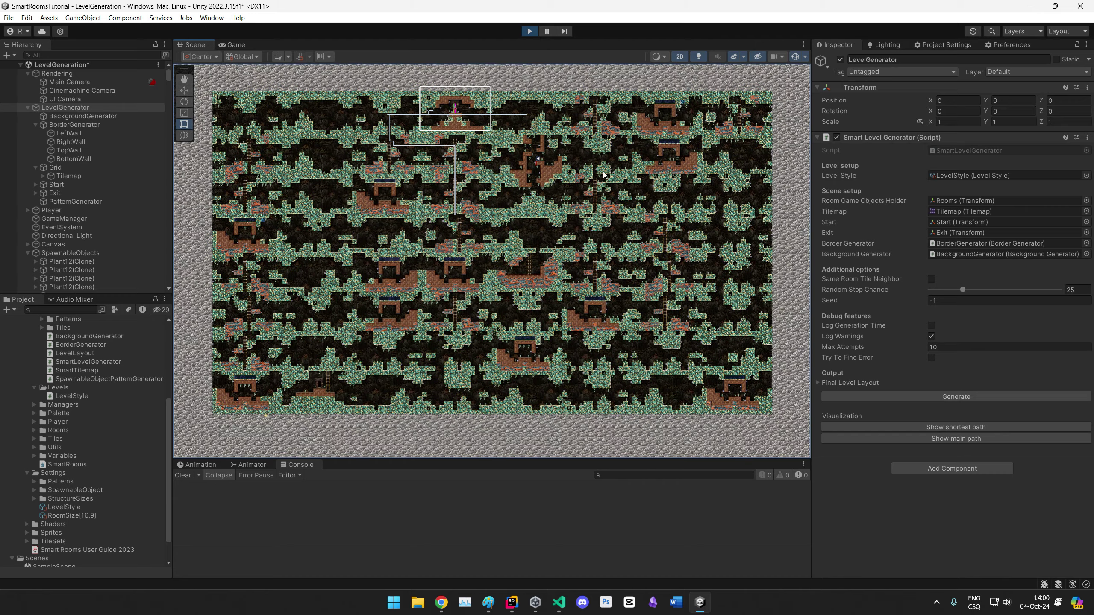
{"action": "middle_click_drag", "start_coordinate": [546, 325], "coordinate": [532, 353]}
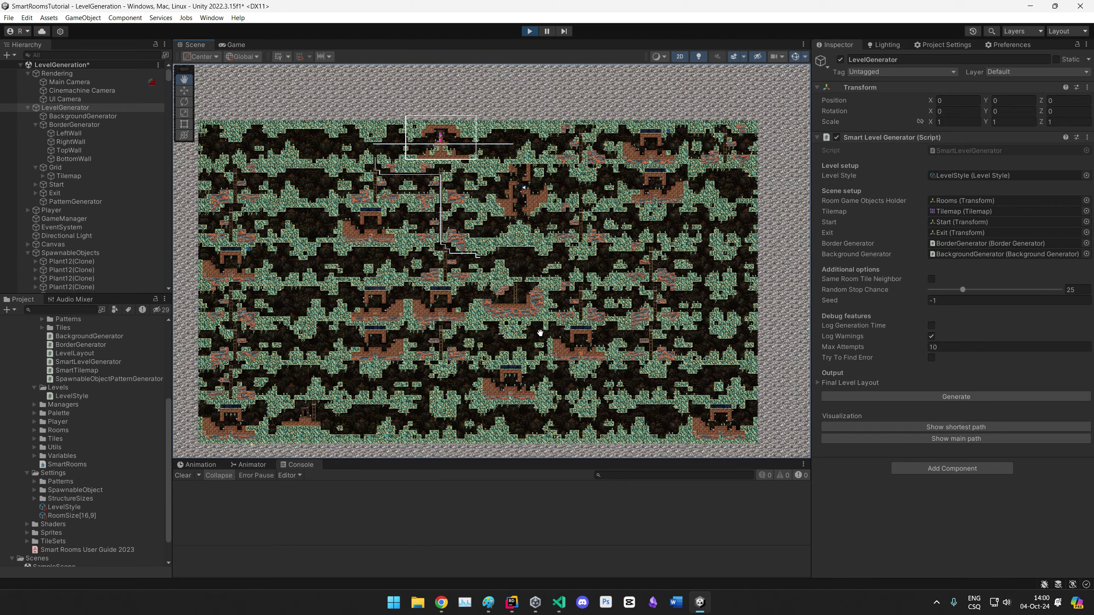
{"action": "middle_click_drag", "start_coordinate": [478, 302], "coordinate": [510, 274]}
{"action": "left_click", "coordinate": [238, 44]}
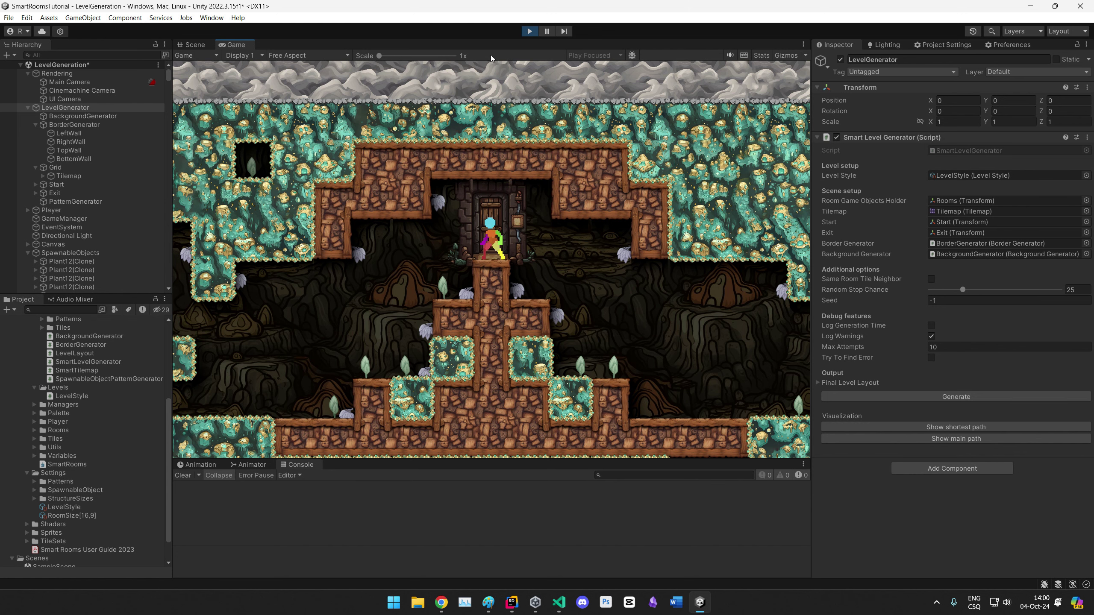
{"action": "left_click", "coordinate": [529, 31]}
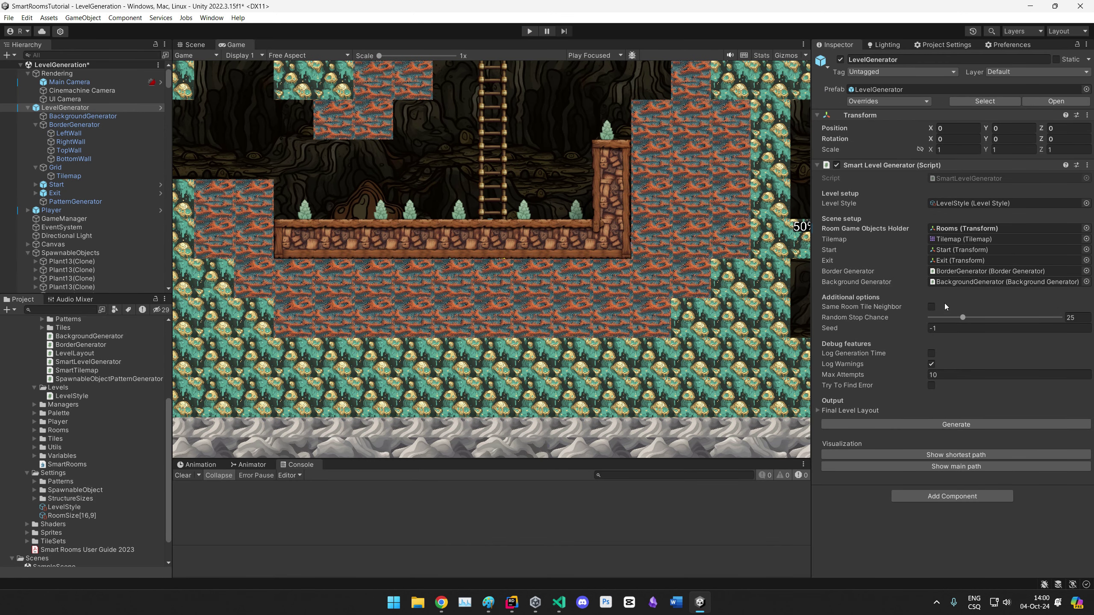
Step: Set the LevelStyle asset's Build Mode Direction to Left To Right and its Level Tile Size to 4 by 4
{"action": "left_click", "coordinate": [64, 507]}
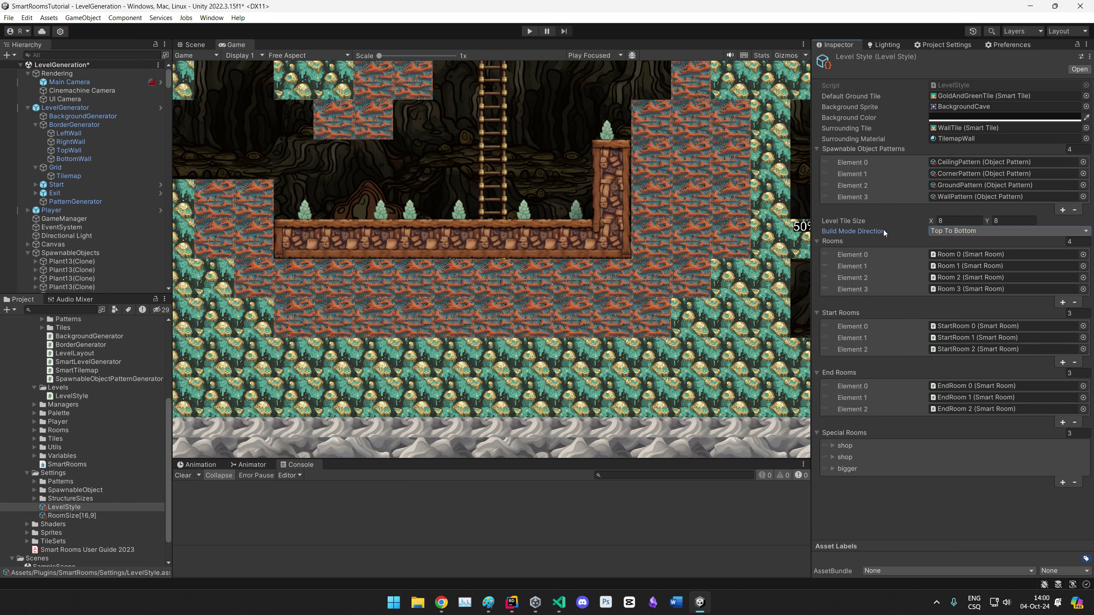
{"action": "left_click", "coordinate": [954, 231]}
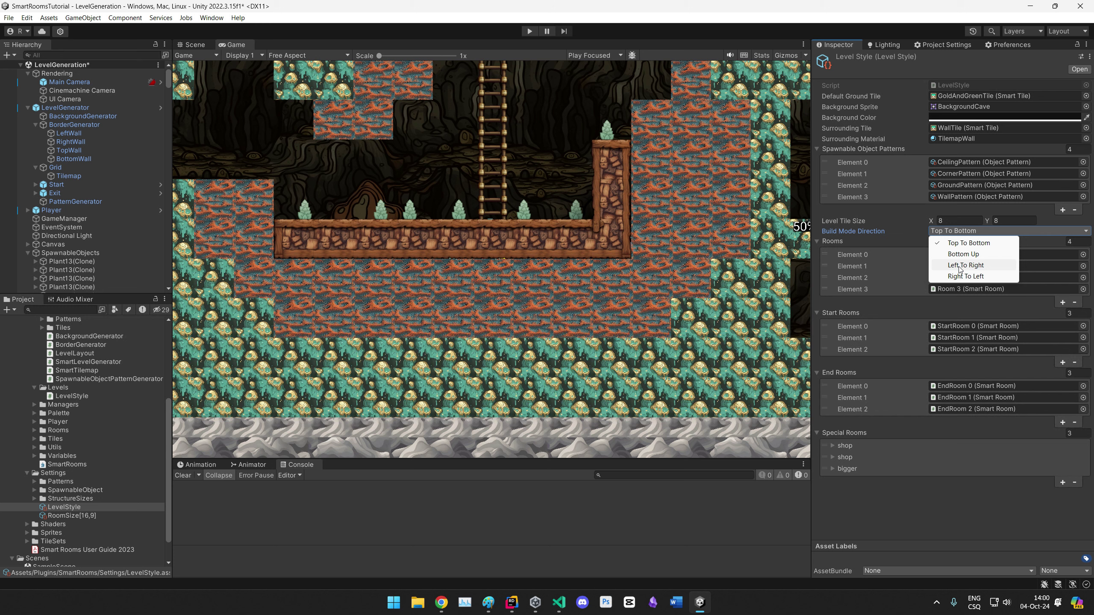
{"action": "left_click", "coordinate": [960, 265]}
{"action": "left_click", "coordinate": [959, 220]}
{"action": "type", "text": "4"}
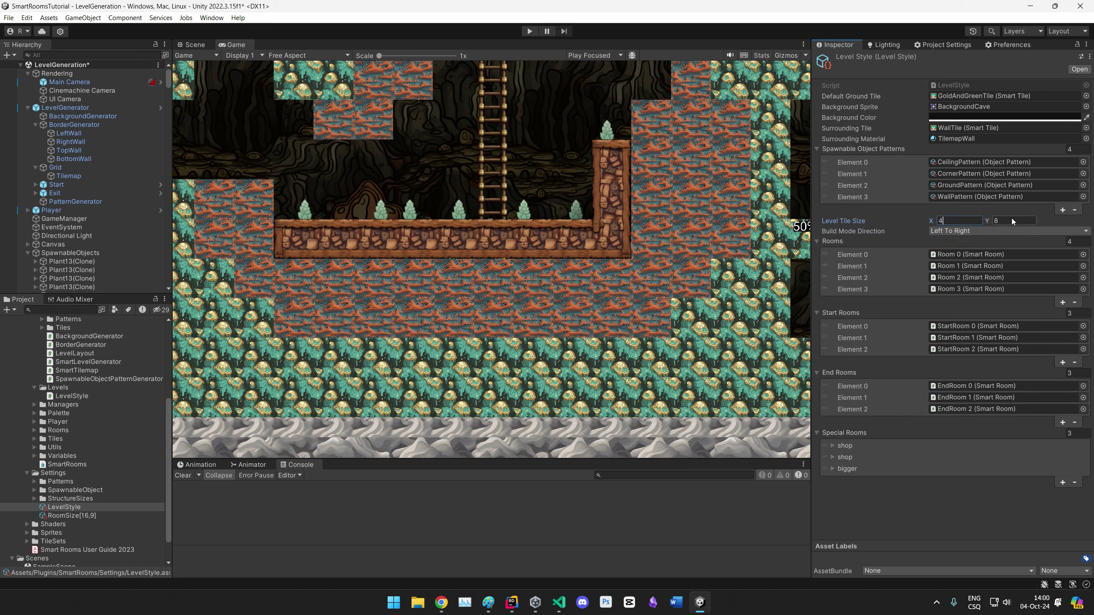
{"action": "left_click", "coordinate": [1011, 221]}
{"action": "type", "text": "4"}
Step: Generate five levels in a row from LevelGenerator and compare their layouts in the Scene view
{"action": "left_click", "coordinate": [117, 109]}
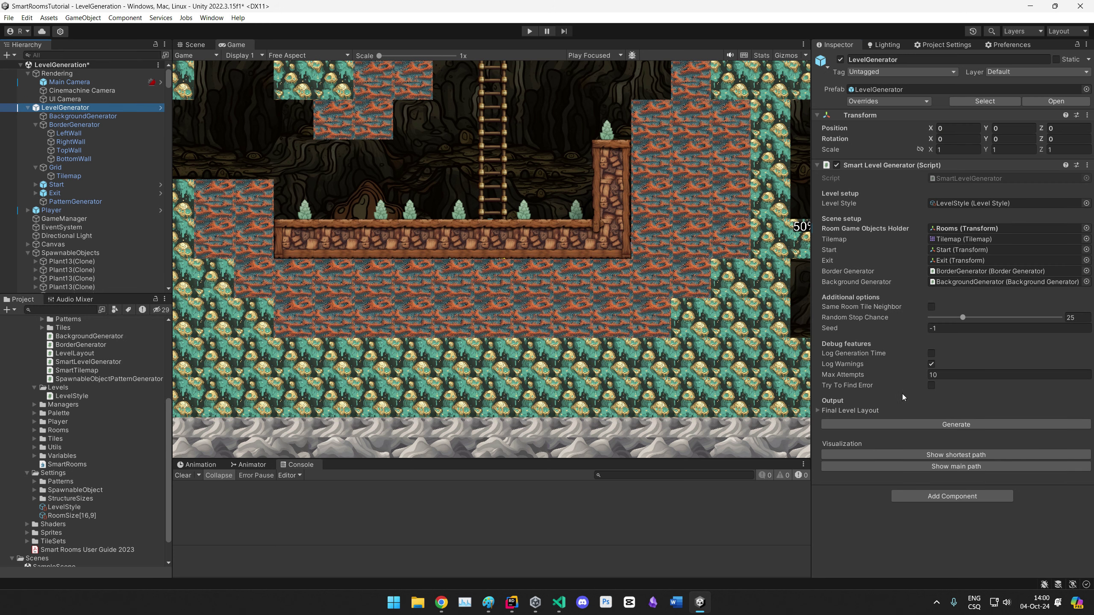
{"action": "left_click", "coordinate": [938, 424]}
{"action": "left_click", "coordinate": [196, 45]}
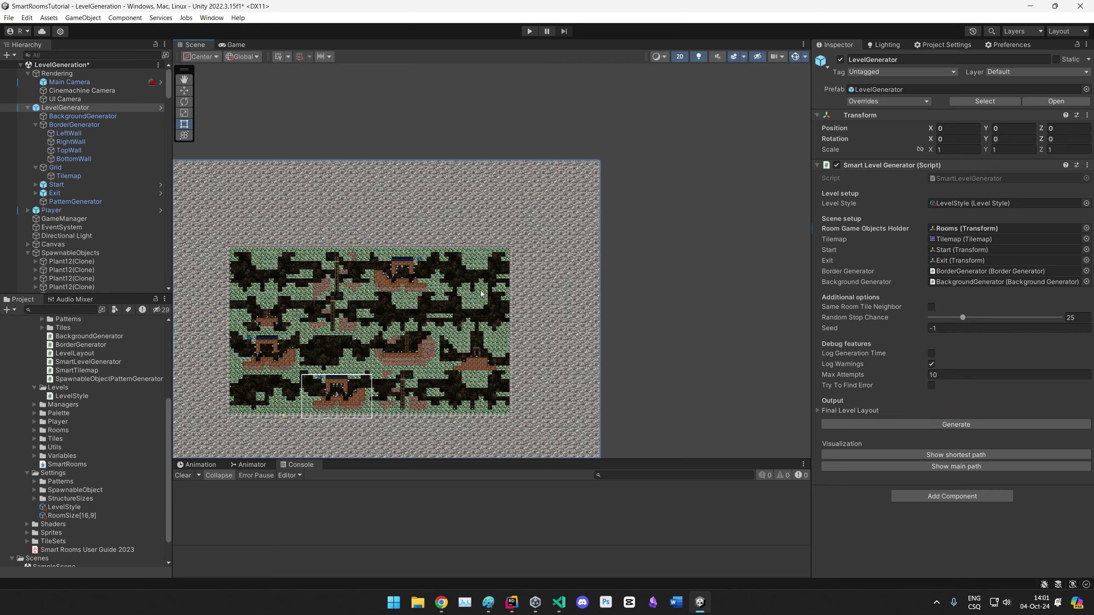
{"action": "scroll", "coordinate": [668, 243], "scroll_direction": "up", "scroll_amount": 10}
{"action": "middle_click_drag", "start_coordinate": [439, 318], "coordinate": [630, 246]}
{"action": "left_click", "coordinate": [967, 428]}
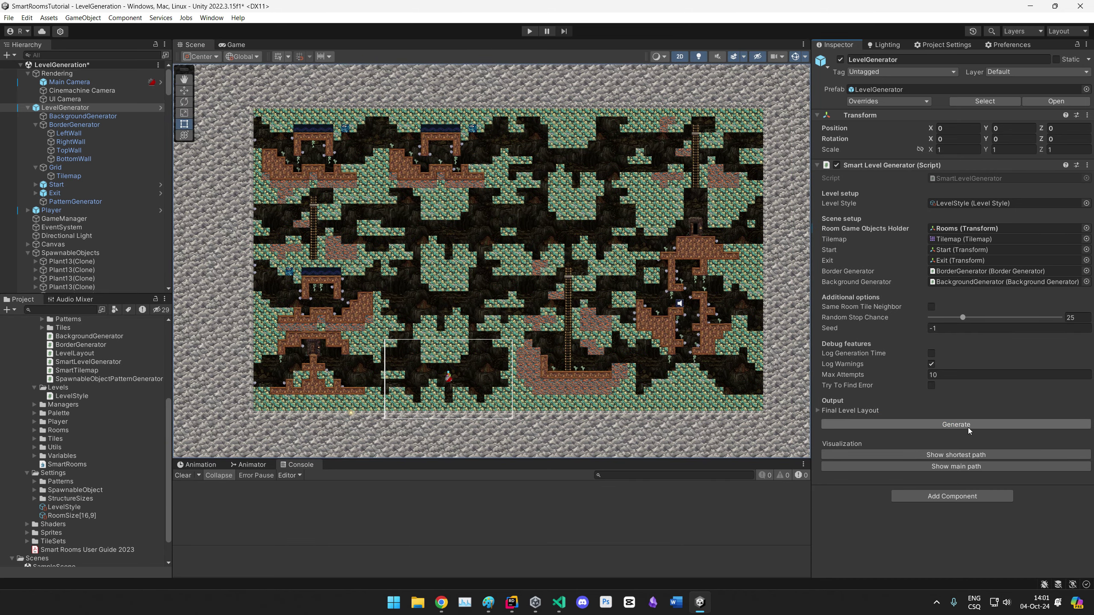
{"action": "left_click", "coordinate": [967, 427]}
{"action": "left_click", "coordinate": [967, 427]}
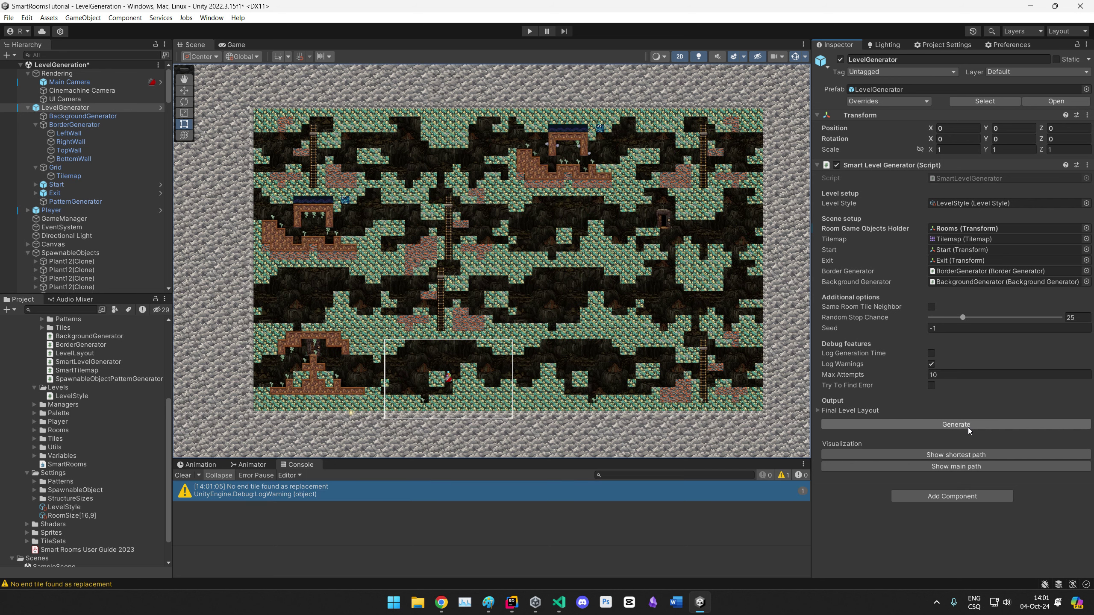
{"action": "left_click", "coordinate": [967, 427]}
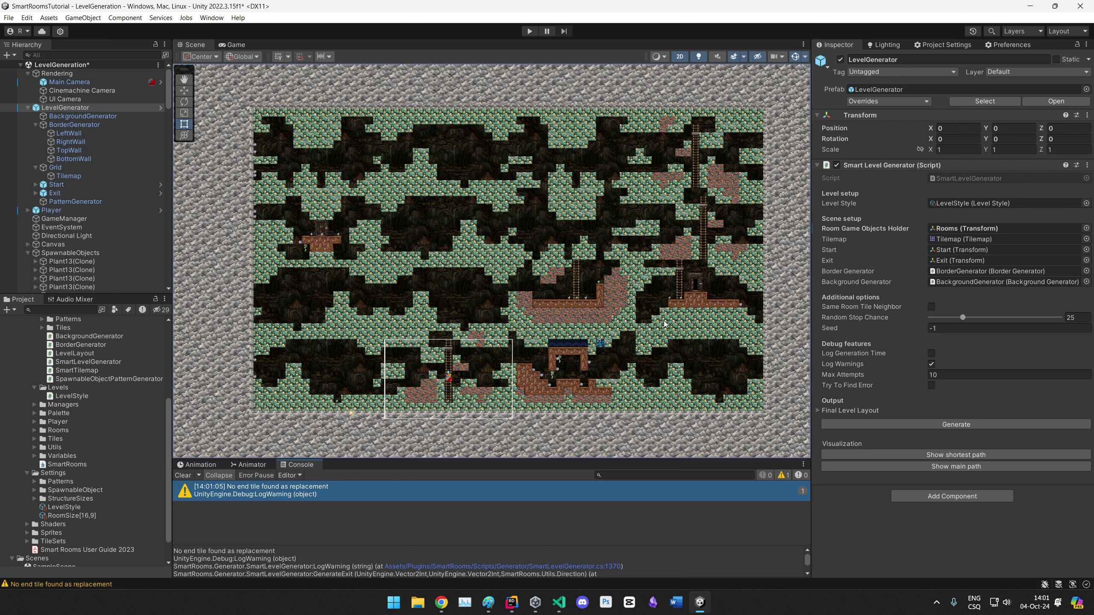
Step: Switch to Paint and undo all the existing sketch strokes until the canvas is blank
{"action": "left_click", "coordinate": [488, 602]}
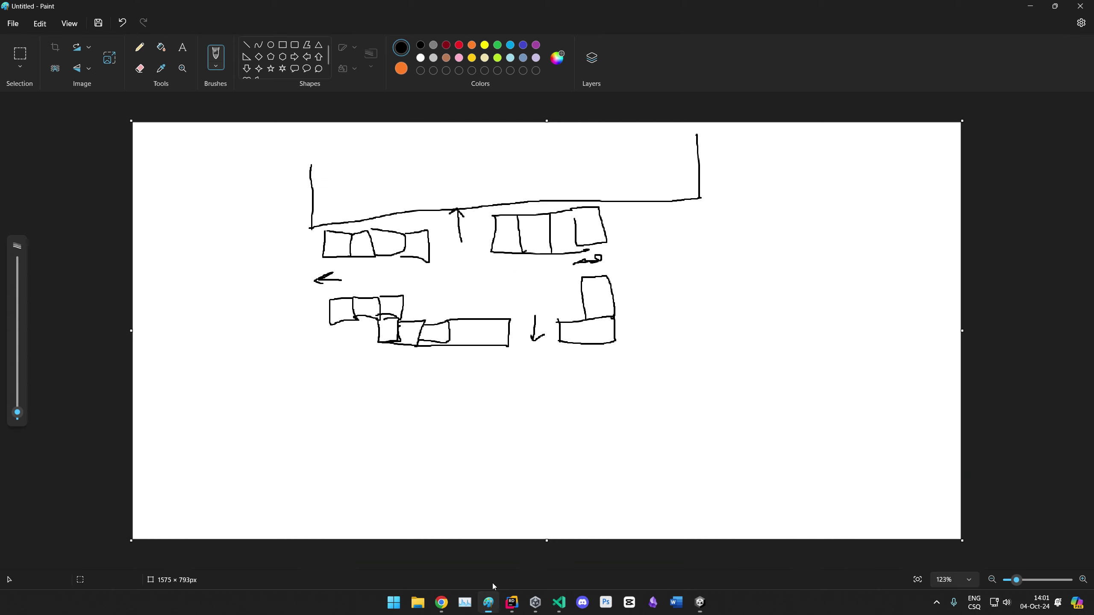
{"action": "key", "text": "ctrl+z"}
{"action": "key", "text": "ctrl+z"}
{"action": "key", "text": "ctrl+z"}
{"action": "key", "text": "ctrl+z"}
{"action": "key", "text": "ctrl+z"}
{"action": "key", "text": "ctrl+z"}
{"action": "key", "text": "ctrl+z"}
{"action": "key", "text": "ctrl+z"}
{"action": "key", "text": "ctrl+z"}
{"action": "key", "text": "ctrl+z"}
{"action": "key", "text": "ctrl+z"}
{"action": "key", "text": "ctrl+z"}
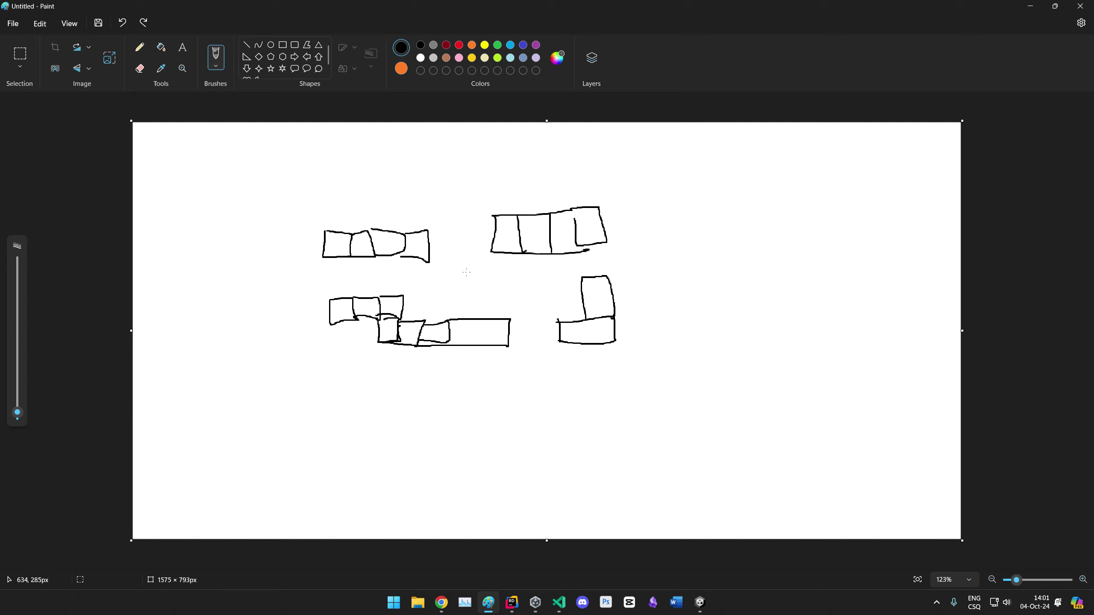
{"action": "key", "text": "ctrl+z"}
{"action": "key", "text": "ctrl+z"}
{"action": "key", "text": "ctrl+z"}
{"action": "key", "text": "ctrl+z"}
{"action": "key", "text": "ctrl+z"}
{"action": "key", "text": "ctrl+z"}
{"action": "key", "text": "ctrl+z"}
{"action": "key", "text": "ctrl+z"}
{"action": "key", "text": "ctrl+z"}
{"action": "key", "text": "ctrl+z"}
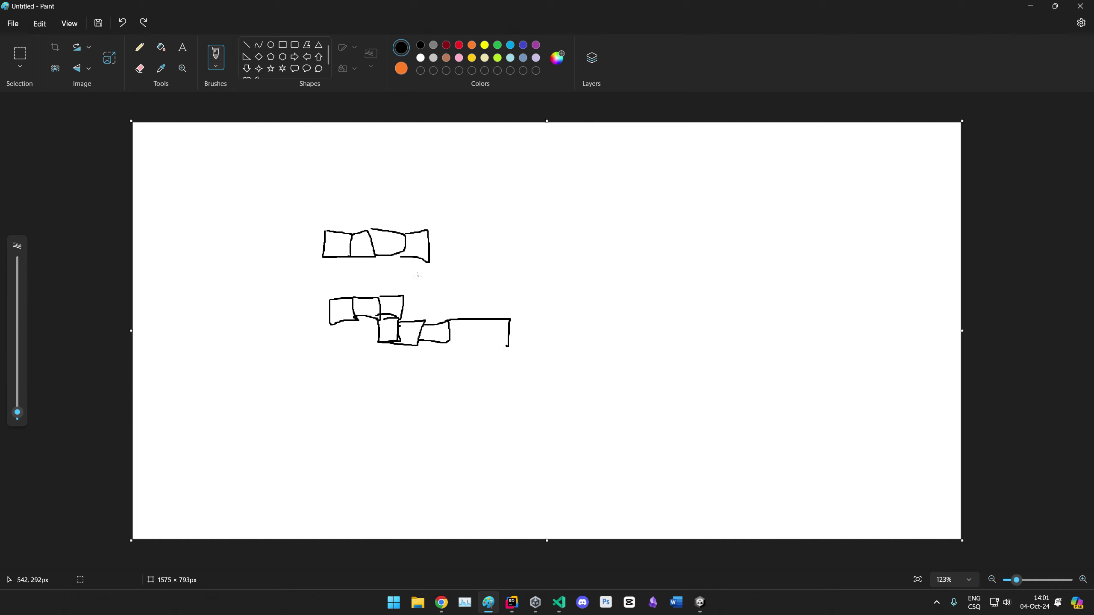
{"action": "key", "text": "ctrl+z"}
{"action": "key", "text": "ctrl+z"}
{"action": "key", "text": "ctrl+z"}
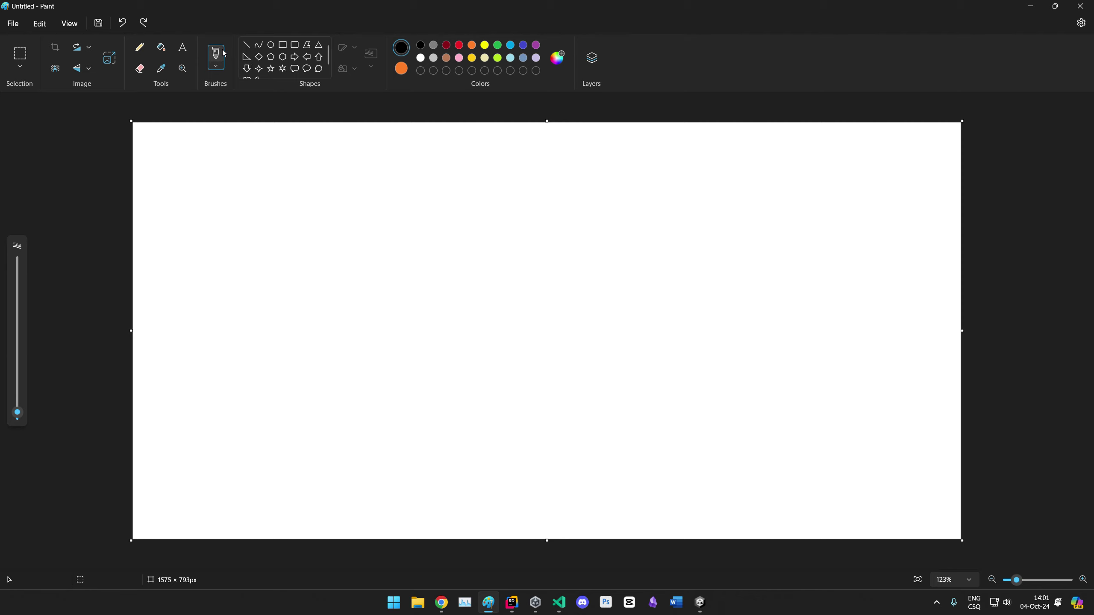
Step: Draw a black-outlined rectangle about 1158 × 569 px across the middle of the blank canvas and make its fill white
{"action": "left_click", "coordinate": [282, 45]}
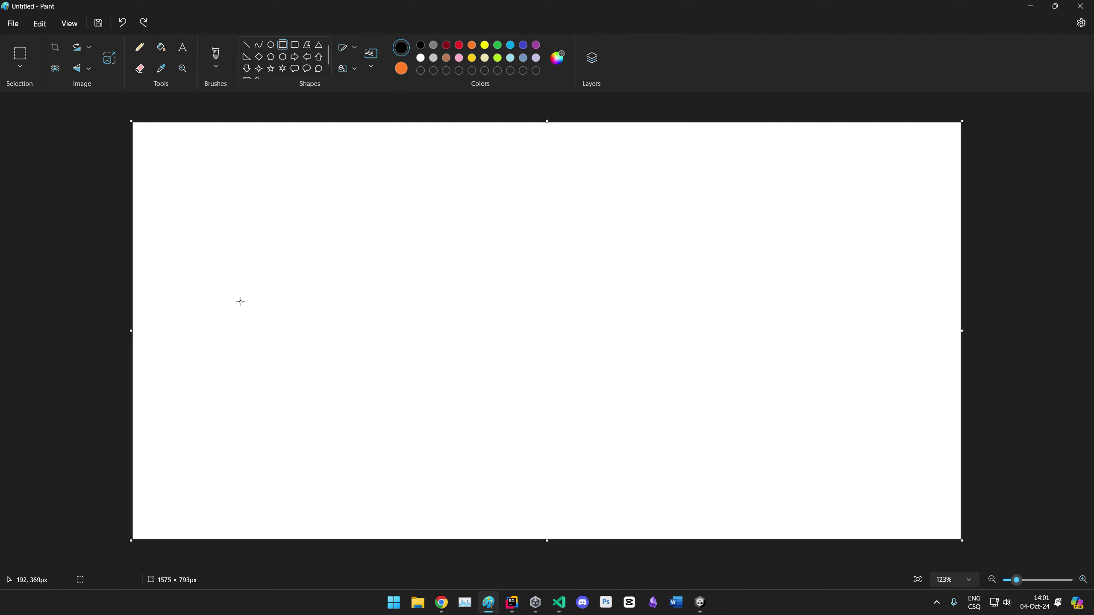
{"action": "left_click_drag", "start_coordinate": [247, 188], "coordinate": [856, 487]}
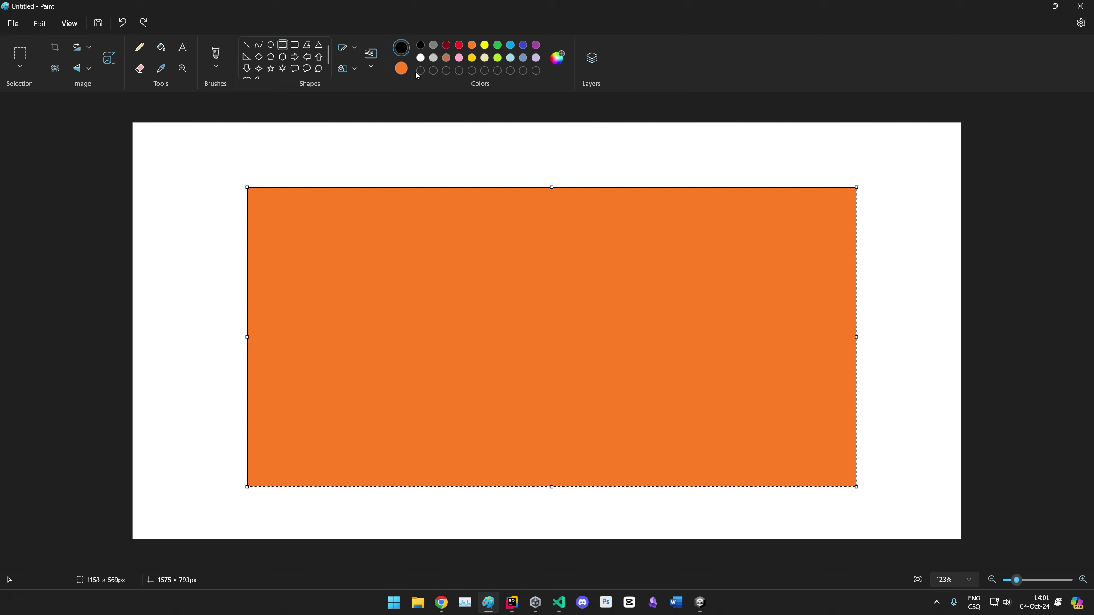
{"action": "left_click", "coordinate": [400, 68]}
{"action": "left_click", "coordinate": [433, 57]}
{"action": "left_click", "coordinate": [421, 58]}
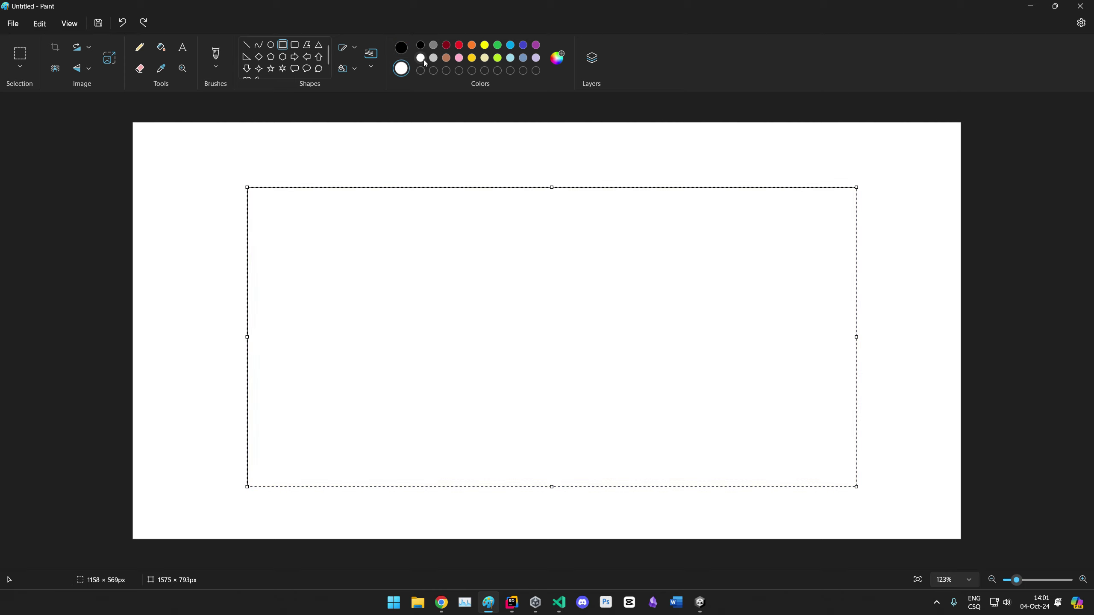
{"action": "left_click", "coordinate": [356, 164]}
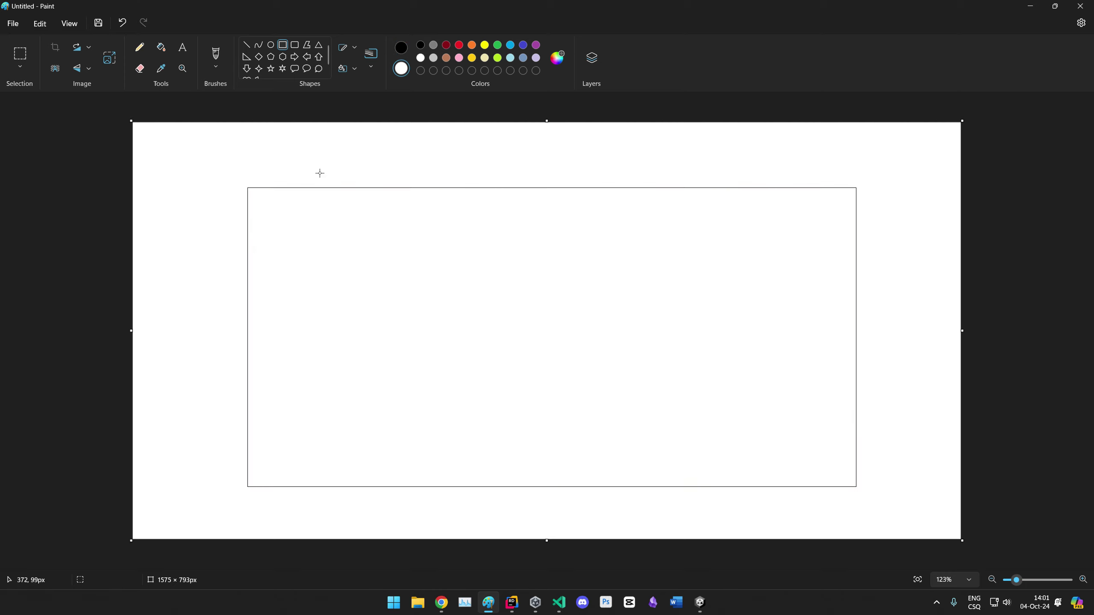
Step: Divide the rectangle into a rough grid with two horizontal and three vertical straight lines
{"action": "left_click", "coordinate": [252, 44]}
{"action": "left_click_drag", "start_coordinate": [249, 323], "coordinate": [857, 330]}
{"action": "left_click_drag", "start_coordinate": [544, 188], "coordinate": [550, 486]}
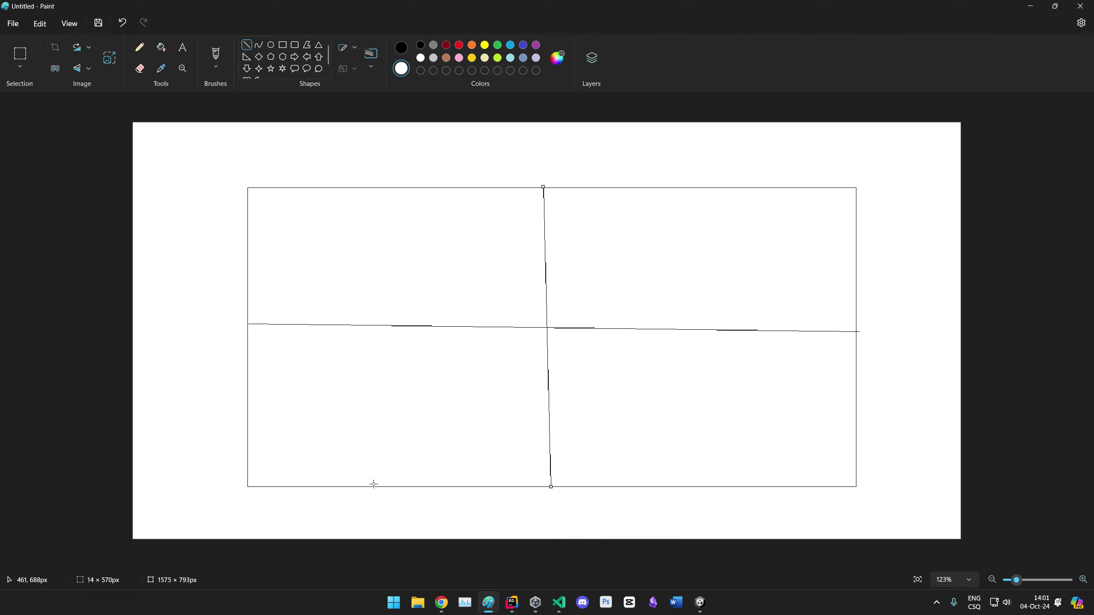
{"action": "mouse_move", "coordinate": [376, 489]}
{"action": "left_mouse_down"}
{"action": "mouse_move", "coordinate": [427, 175]}
{"action": "mouse_move", "coordinate": [373, 183]}
{"action": "left_mouse_up"}
{"action": "left_click_drag", "start_coordinate": [728, 189], "coordinate": [734, 484]}
{"action": "left_click_drag", "start_coordinate": [859, 416], "coordinate": [248, 411]}
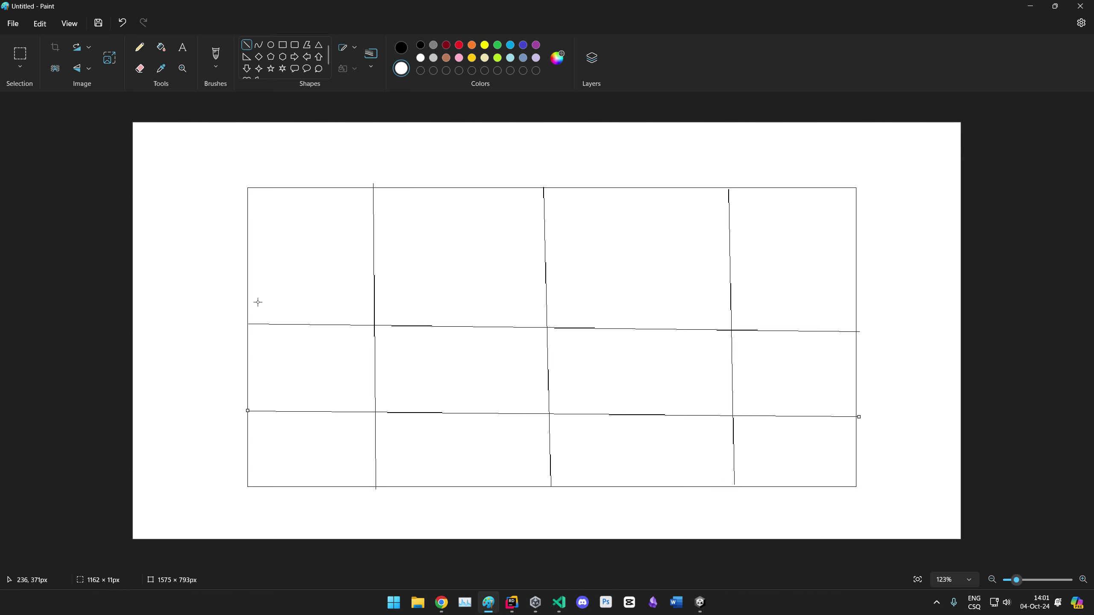
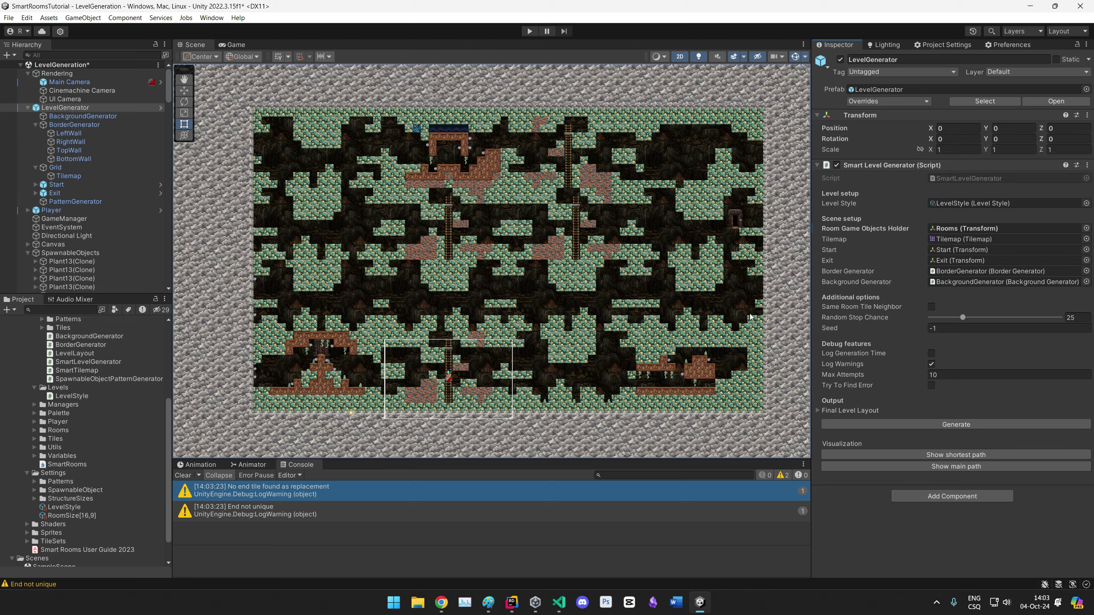
Step: In Unity, inspect the generated level and the missing end tile warning, and clear the Console
{"action": "scroll", "coordinate": [750, 317], "scroll_direction": "up", "scroll_amount": 6}
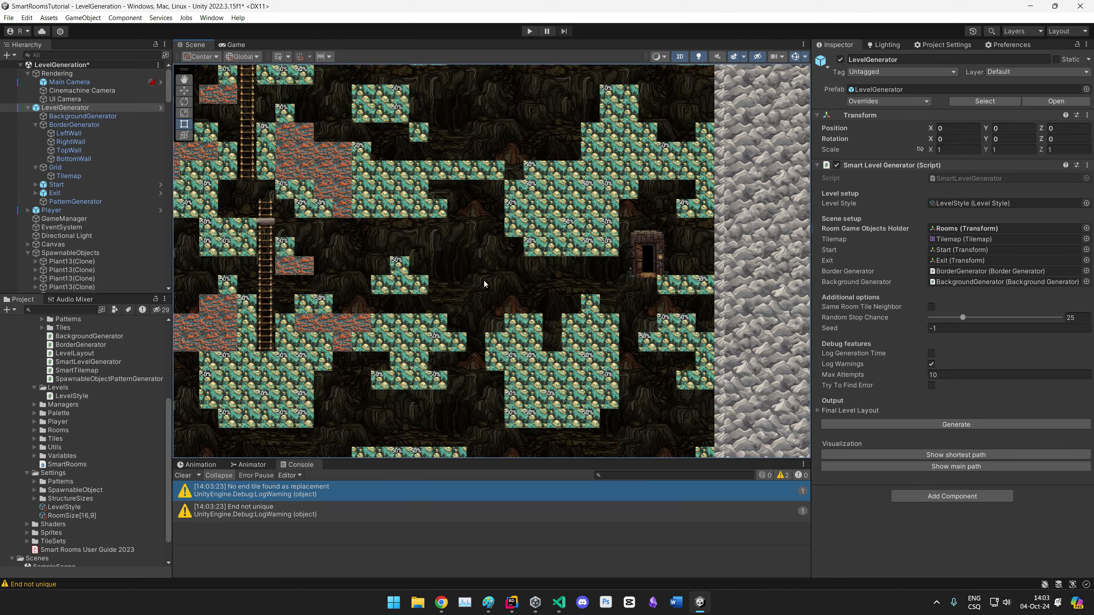
{"action": "scroll", "coordinate": [484, 284], "scroll_direction": "down", "scroll_amount": 6}
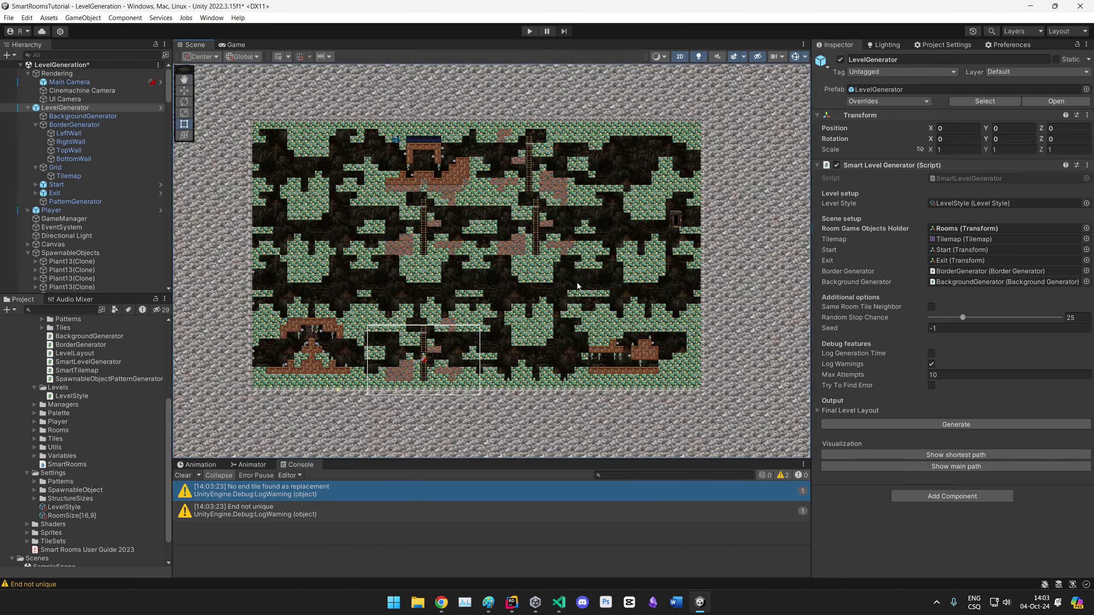
{"action": "scroll", "coordinate": [568, 296], "scroll_direction": "up", "scroll_amount": 2}
{"action": "middle_click_drag", "start_coordinate": [577, 284], "coordinate": [607, 302]}
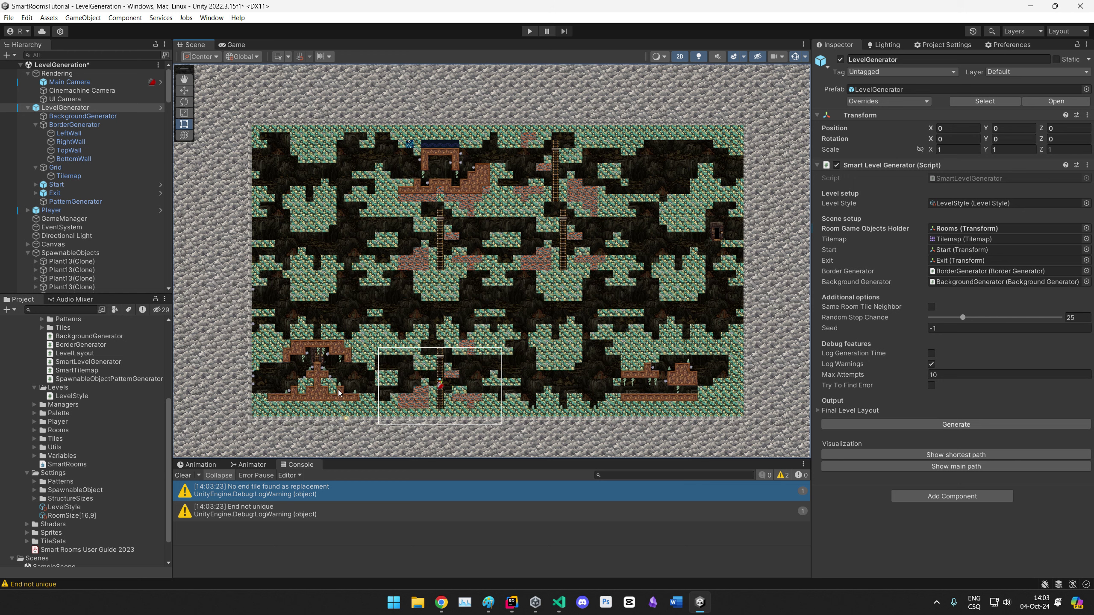
{"action": "left_click", "coordinate": [253, 508]}
{"action": "left_click", "coordinate": [264, 493]}
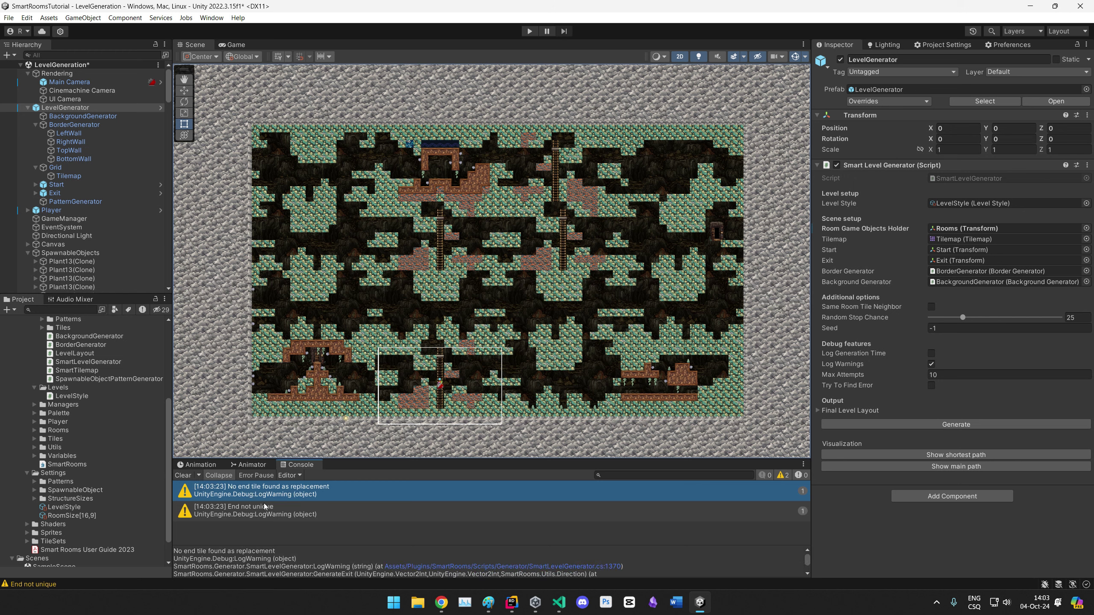
{"action": "left_click", "coordinate": [182, 475]}
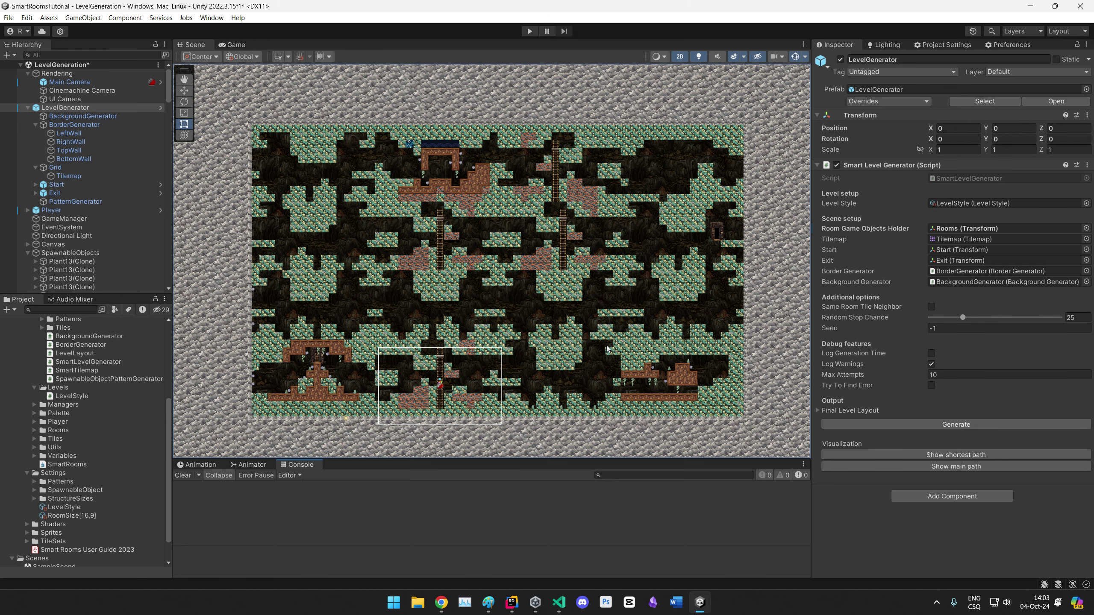
{"action": "mouse_move", "coordinate": [607, 346]}
{"action": "middle_mouse_down"}
{"action": "mouse_move", "coordinate": [586, 378]}
{"action": "mouse_move", "coordinate": [595, 348]}
{"action": "mouse_move", "coordinate": [614, 343]}
{"action": "middle_mouse_up"}
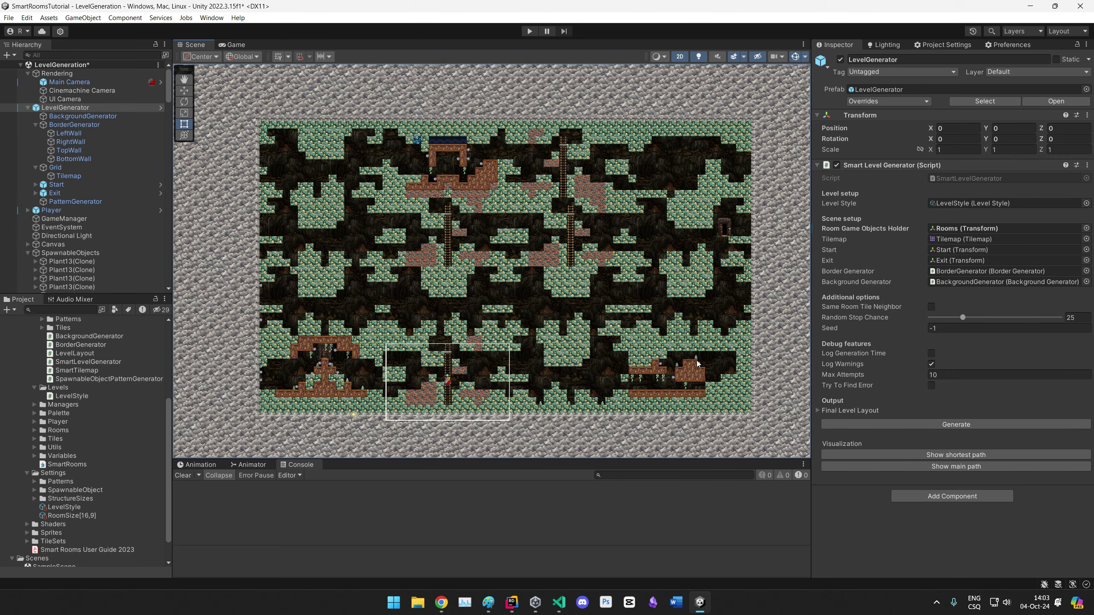
Step: Set the LevelStyle asset's Build Mode Direction to Top To Bottom and generate a new level from LevelGenerator
{"action": "left_click", "coordinate": [71, 511]}
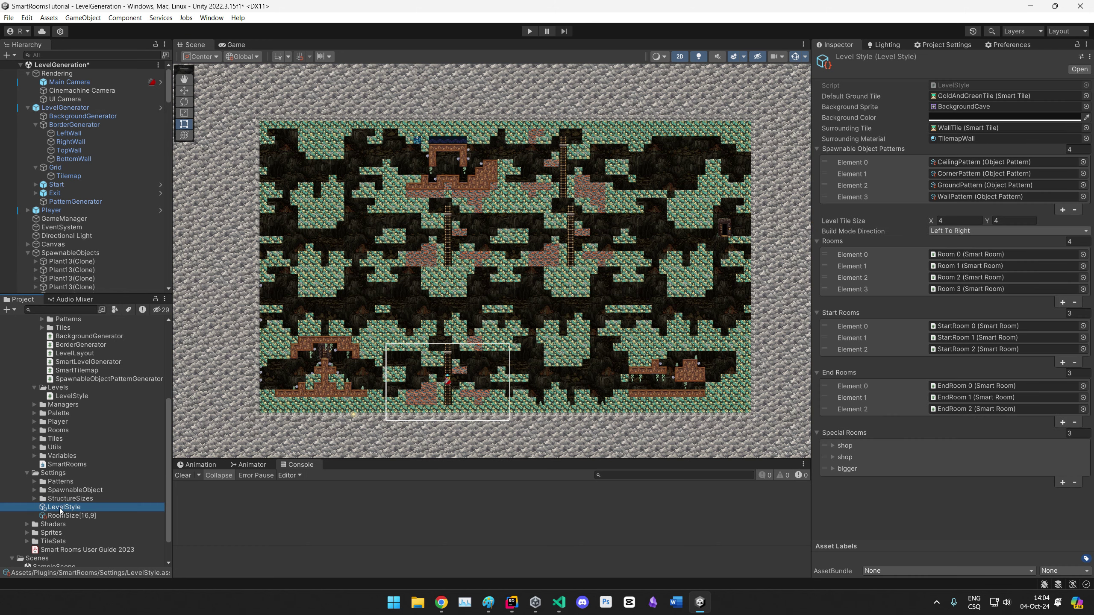
{"action": "left_click", "coordinate": [937, 233]}
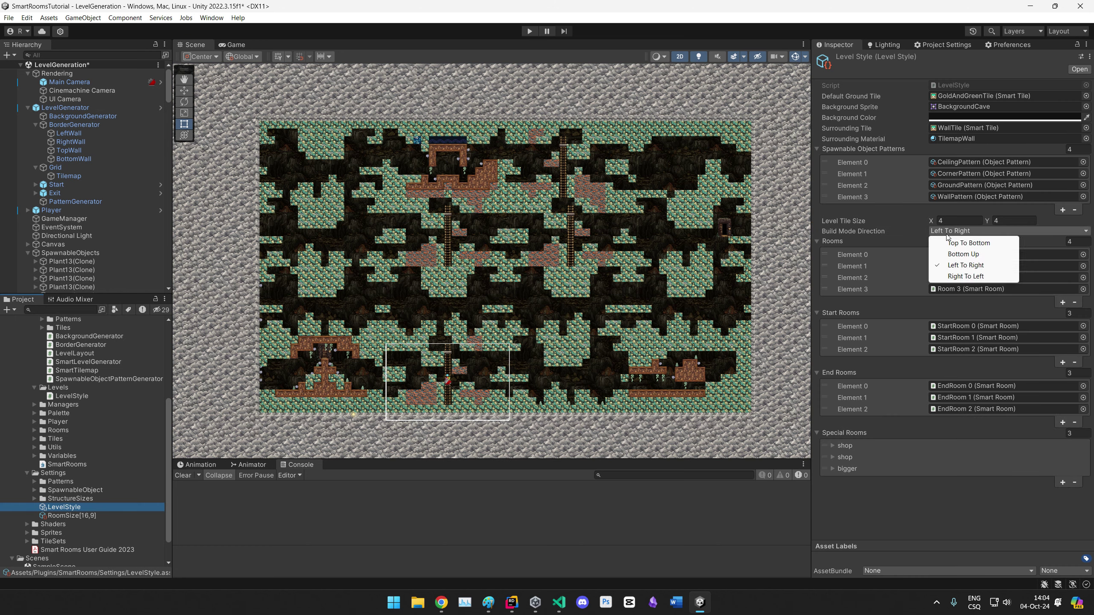
{"action": "left_click", "coordinate": [947, 242]}
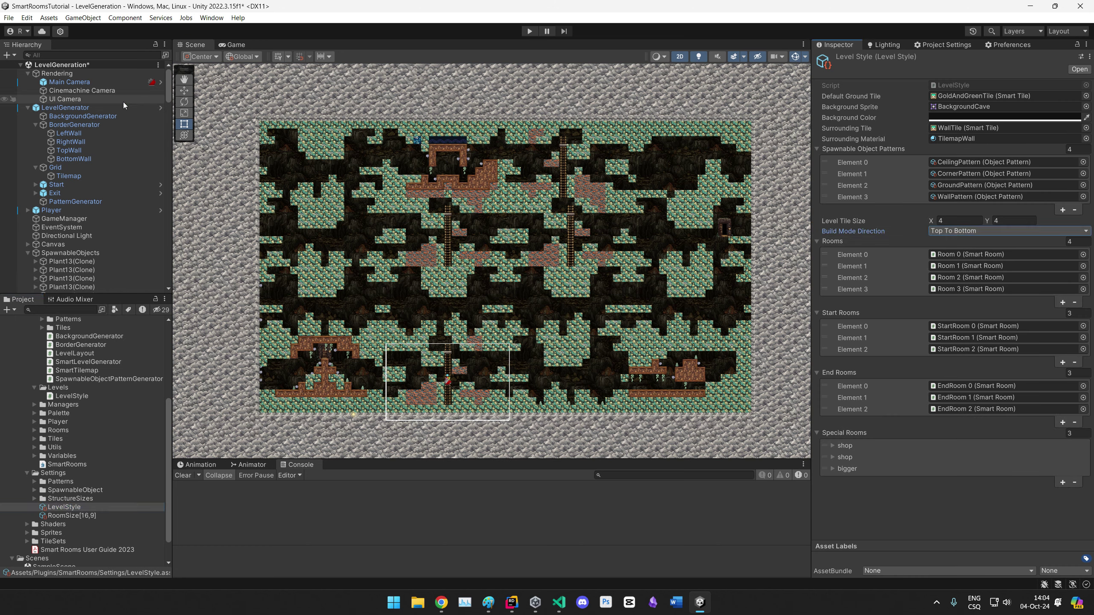
{"action": "left_click", "coordinate": [57, 108]}
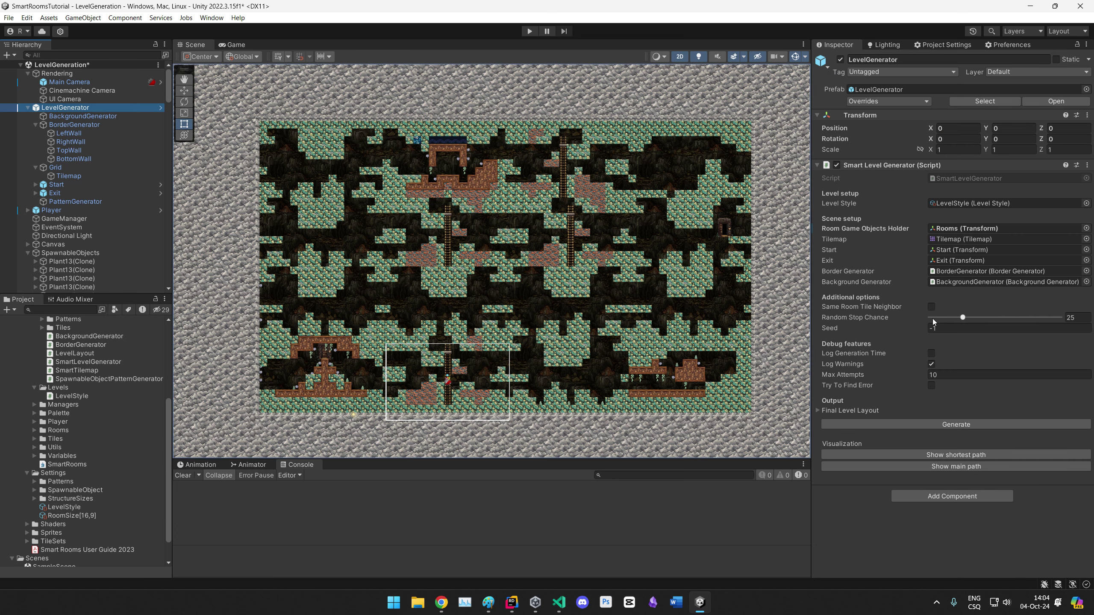
{"action": "left_click", "coordinate": [927, 424]}
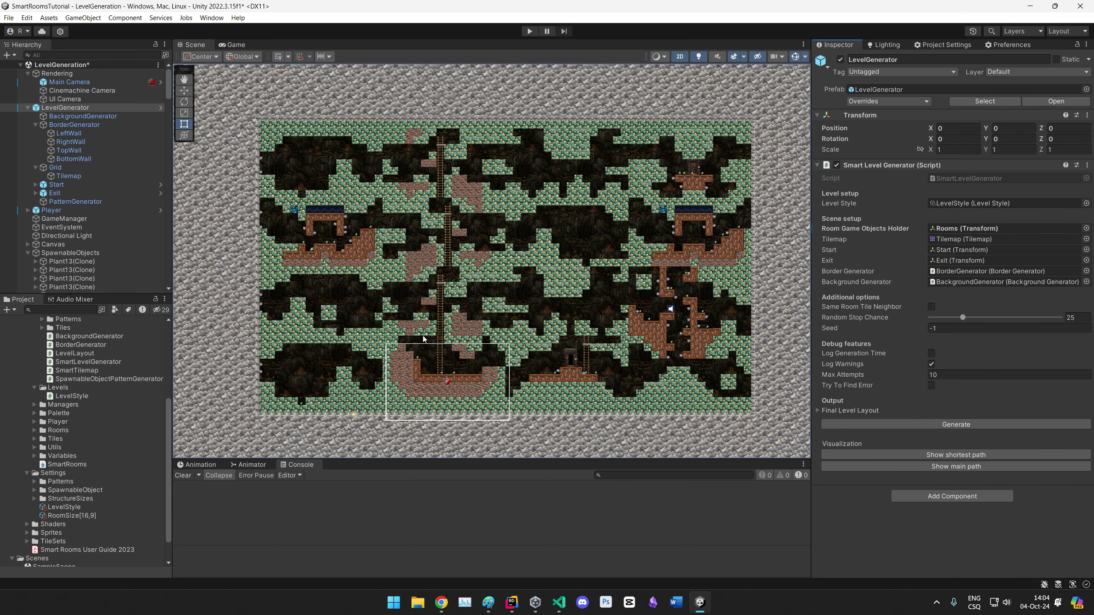
Step: Show the LevelStyle asset's settings and examine the end room around the exit door in the Scene view
{"action": "left_click", "coordinate": [66, 511]}
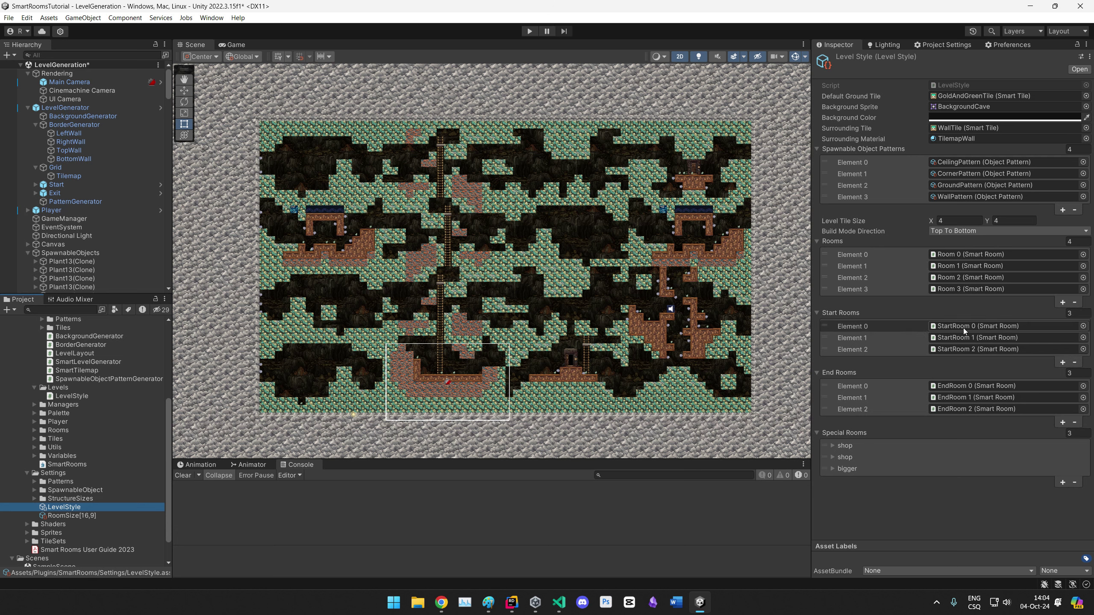
{"action": "scroll", "coordinate": [560, 364], "scroll_direction": "up", "scroll_amount": 10}
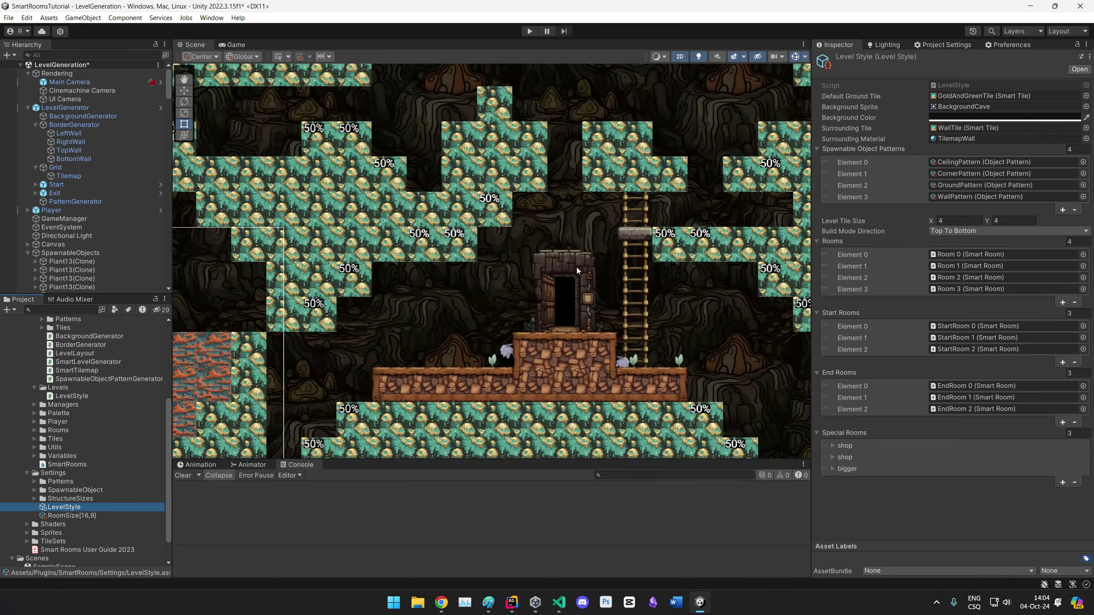
{"action": "scroll", "coordinate": [562, 319], "scroll_direction": "down", "scroll_amount": 10}
{"action": "scroll", "coordinate": [537, 336], "scroll_direction": "up", "scroll_amount": 4}
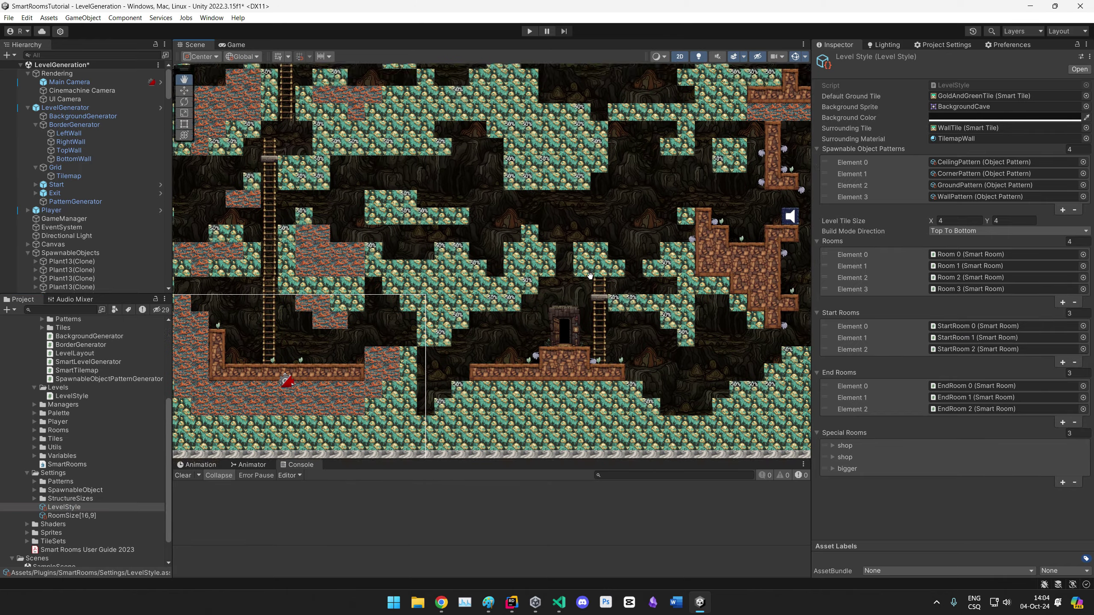
{"action": "scroll", "coordinate": [582, 334], "scroll_direction": "up", "scroll_amount": 2}
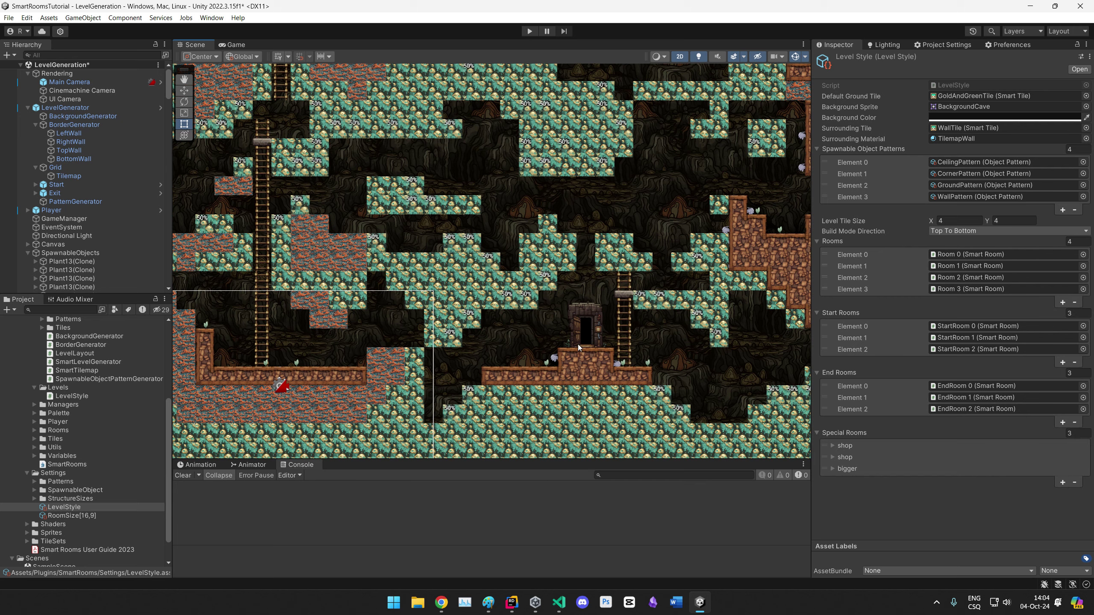
{"action": "scroll", "coordinate": [607, 358], "scroll_direction": "down", "scroll_amount": 3}
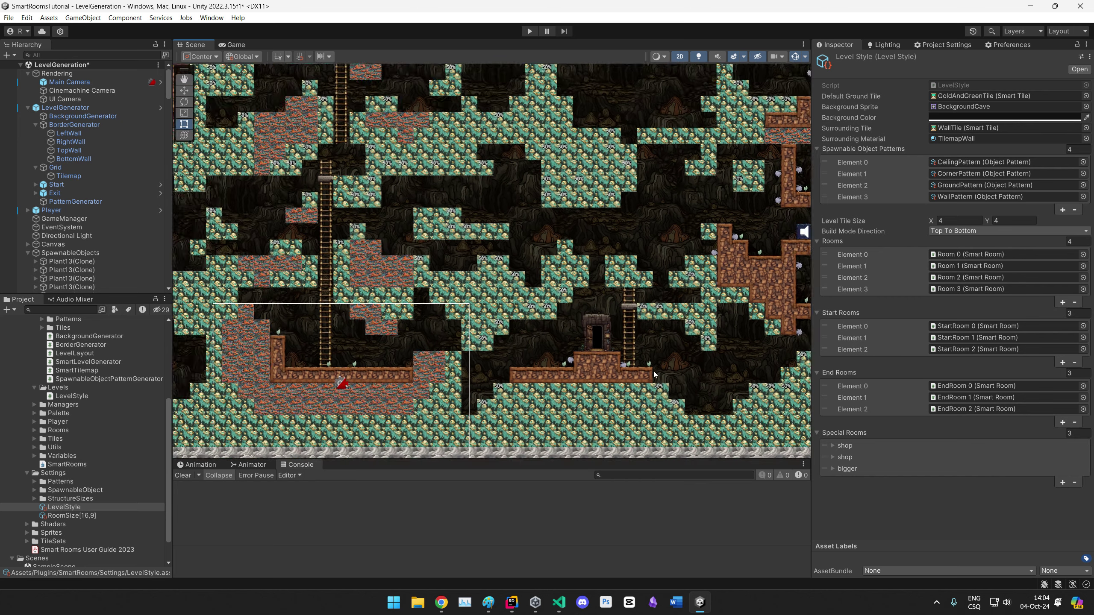
{"action": "scroll", "coordinate": [575, 353], "scroll_direction": "down", "scroll_amount": 5}
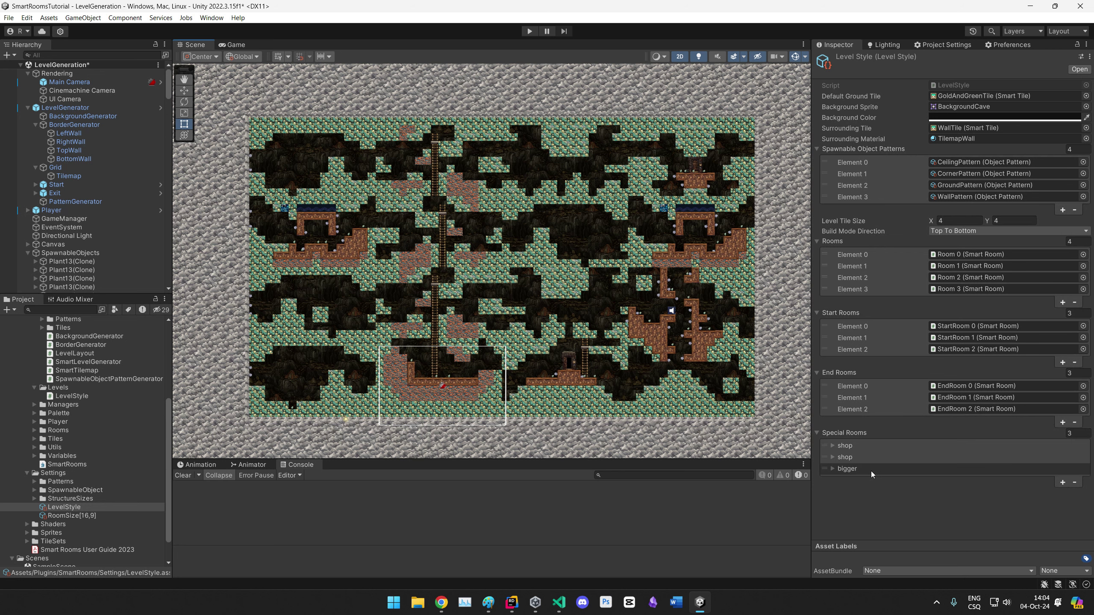
Step: Expand both shop entries and the bigger entry in the LevelStyle asset's Special Rooms list
{"action": "left_click", "coordinate": [832, 469]}
{"action": "left_click", "coordinate": [833, 457]}
{"action": "left_click", "coordinate": [829, 448]}
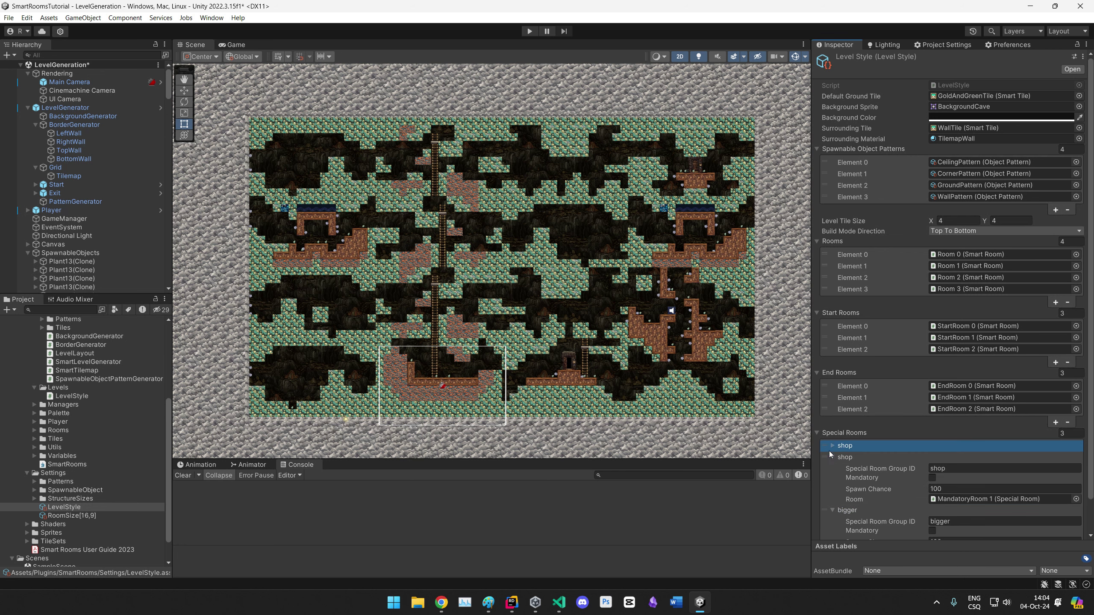
{"action": "left_click", "coordinate": [832, 446]}
{"action": "scroll", "coordinate": [833, 447], "scroll_direction": "down", "scroll_amount": 3}
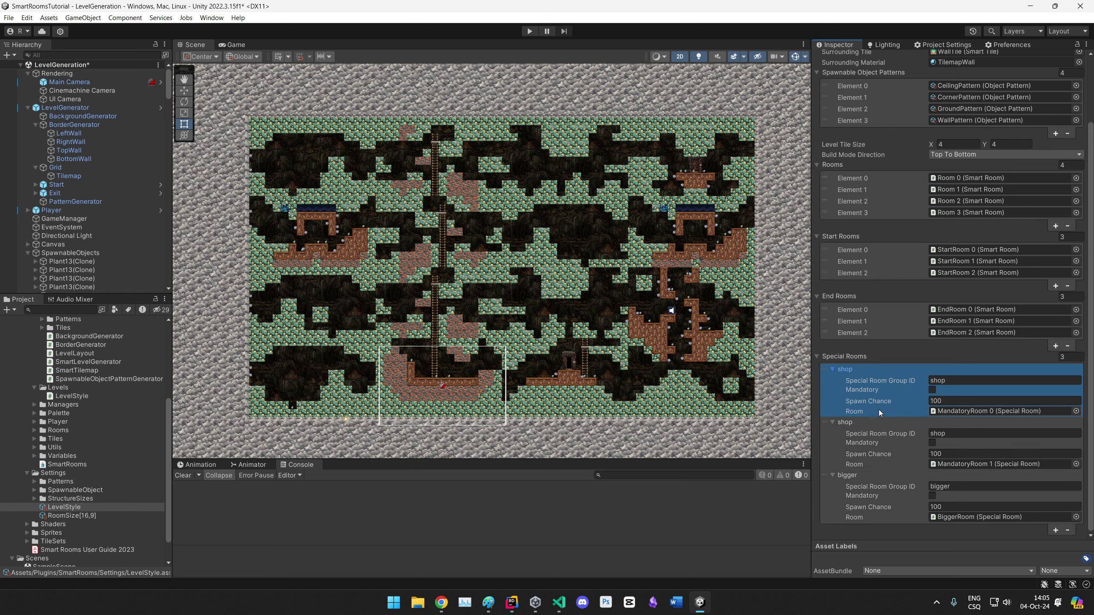
Step: Compare the Special Room Group ID of the two shop entries and locate their rooms in the generated level
{"action": "left_click", "coordinate": [938, 379]}
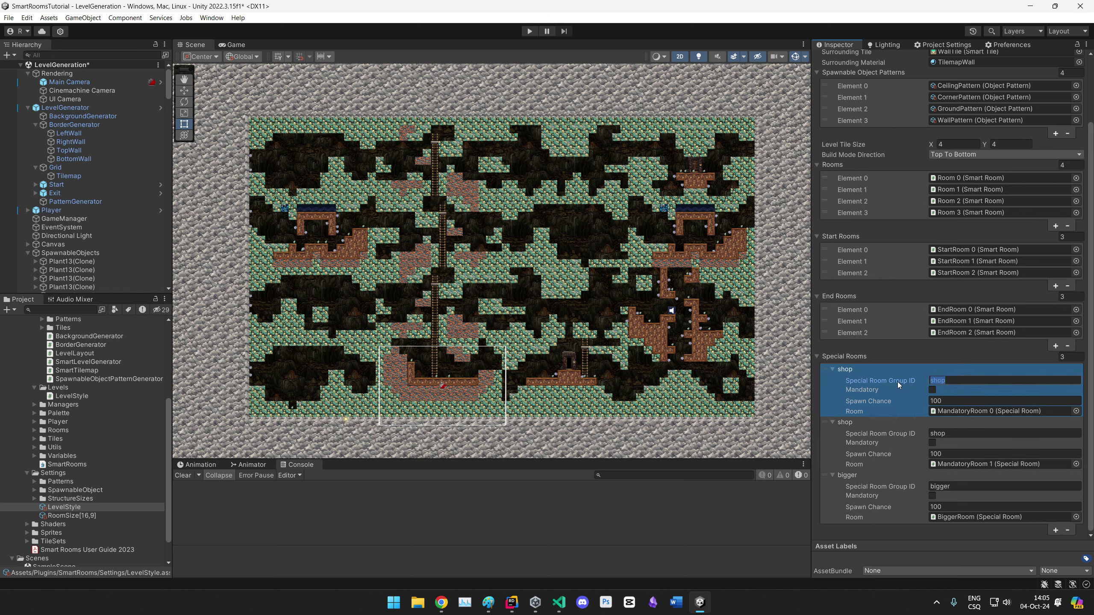
{"action": "left_click", "coordinate": [942, 380]}
{"action": "left_click", "coordinate": [948, 433]}
{"action": "left_click", "coordinate": [931, 382]}
{"action": "left_click", "coordinate": [903, 434]}
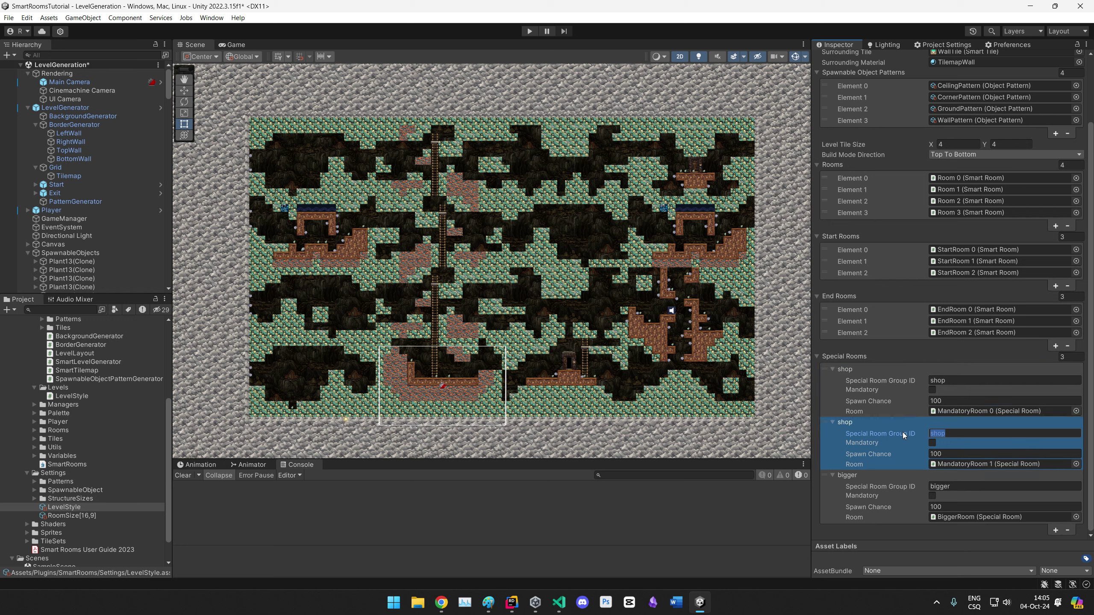
{"action": "left_click", "coordinate": [931, 383]}
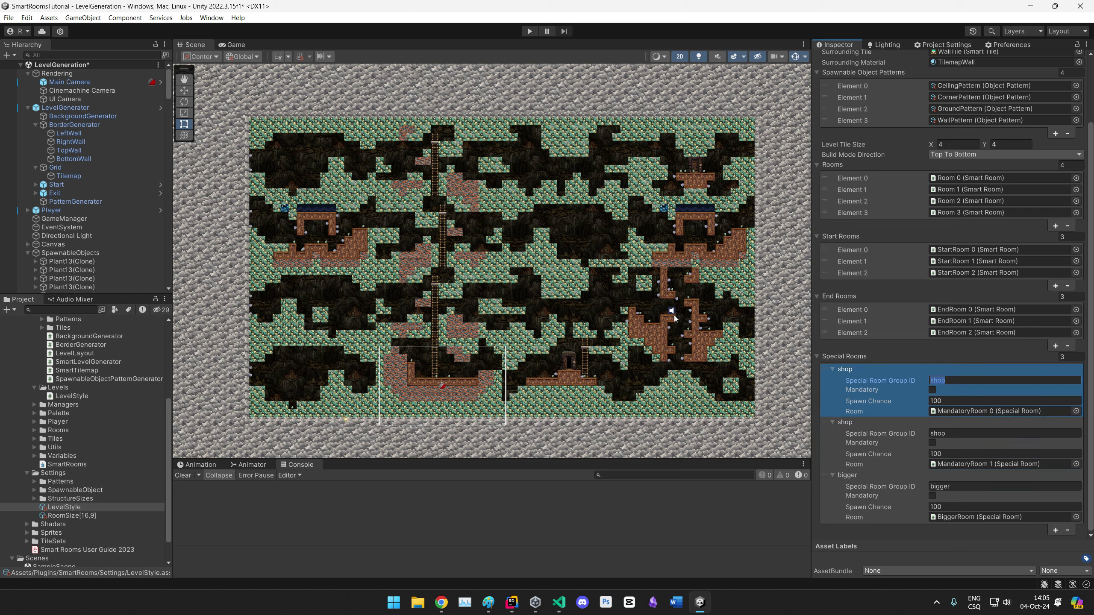
{"action": "left_click", "coordinate": [939, 434]}
{"action": "left_click", "coordinate": [943, 379]}
{"action": "left_click", "coordinate": [947, 433]}
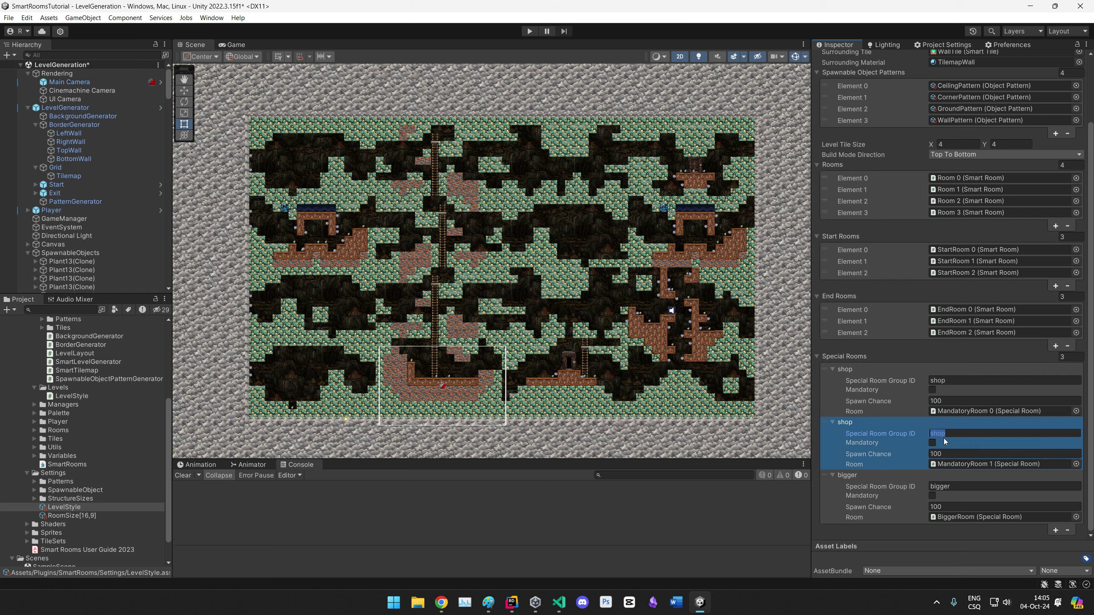
{"action": "left_click", "coordinate": [846, 399]}
{"action": "left_click", "coordinate": [903, 379]}
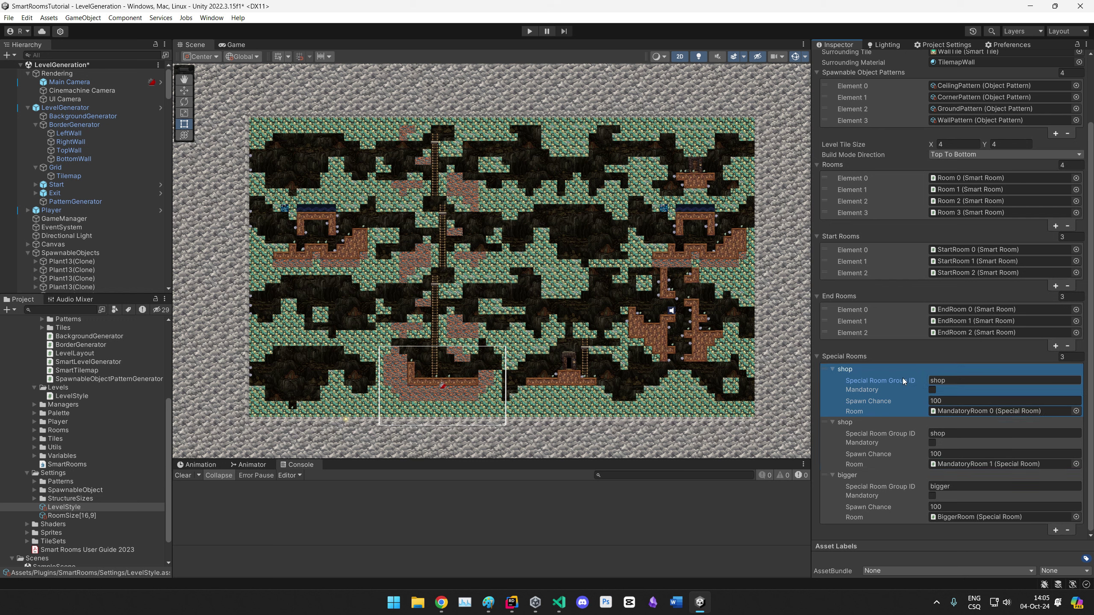
{"action": "left_click", "coordinate": [900, 434]}
{"action": "left_click", "coordinate": [940, 433]}
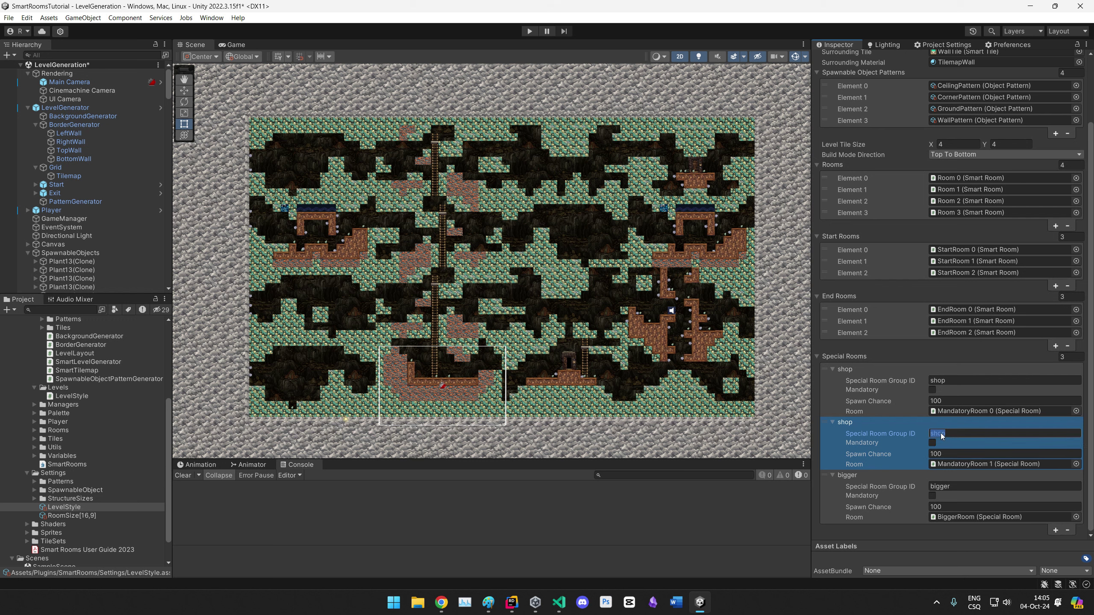
{"action": "left_click", "coordinate": [941, 383]}
{"action": "left_click", "coordinate": [903, 434]}
{"action": "left_click", "coordinate": [904, 377]}
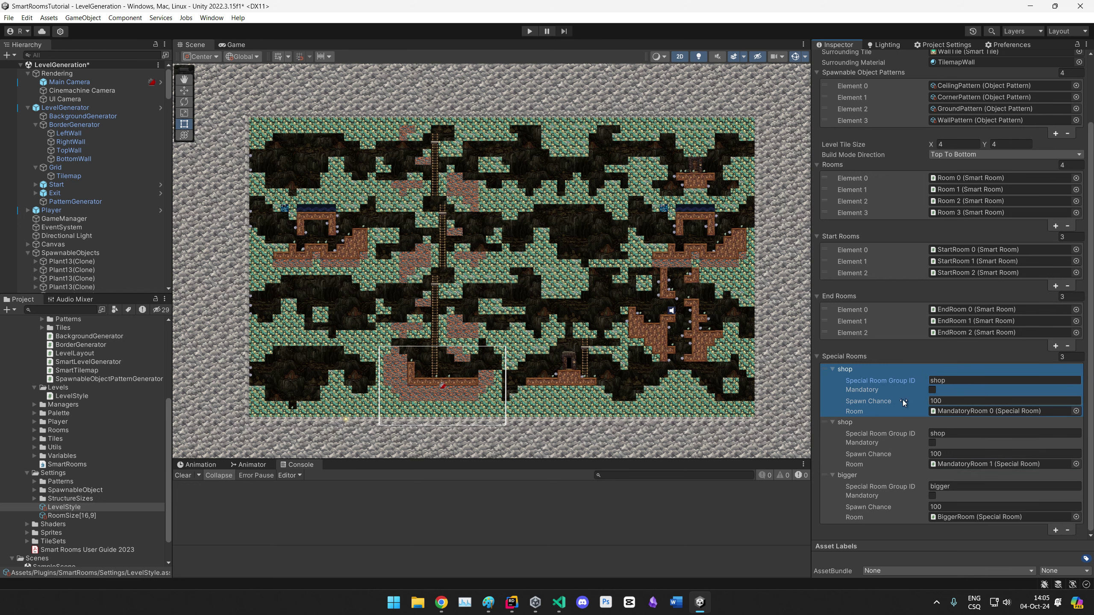
{"action": "left_click", "coordinate": [902, 429]}
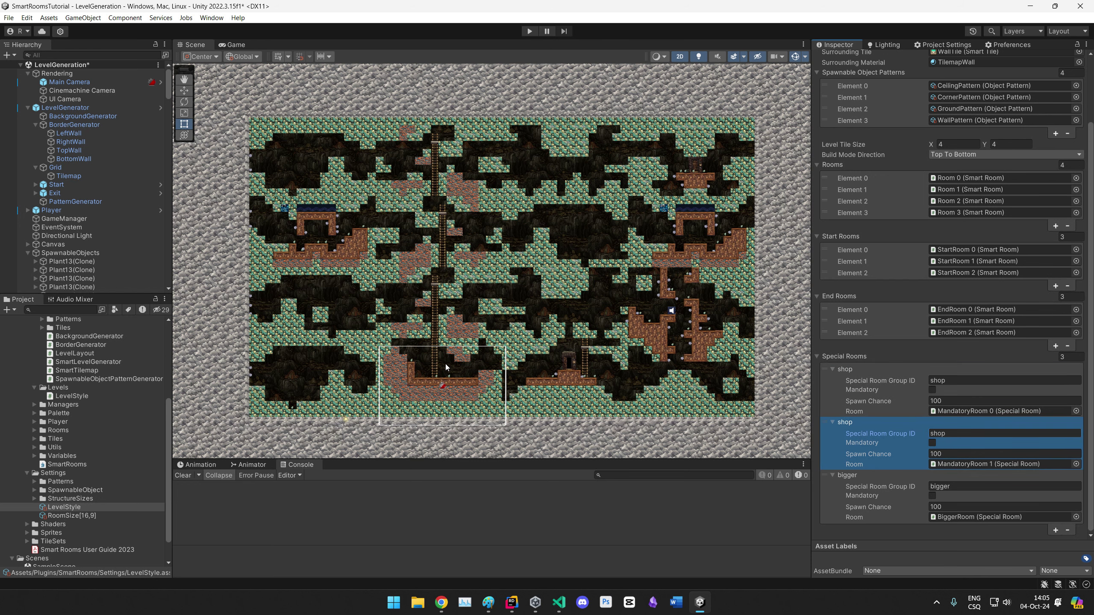
{"action": "mouse_move", "coordinate": [445, 363]}
{"action": "middle_mouse_down"}
{"action": "mouse_move", "coordinate": [433, 360]}
{"action": "mouse_move", "coordinate": [452, 380]}
{"action": "middle_mouse_up"}
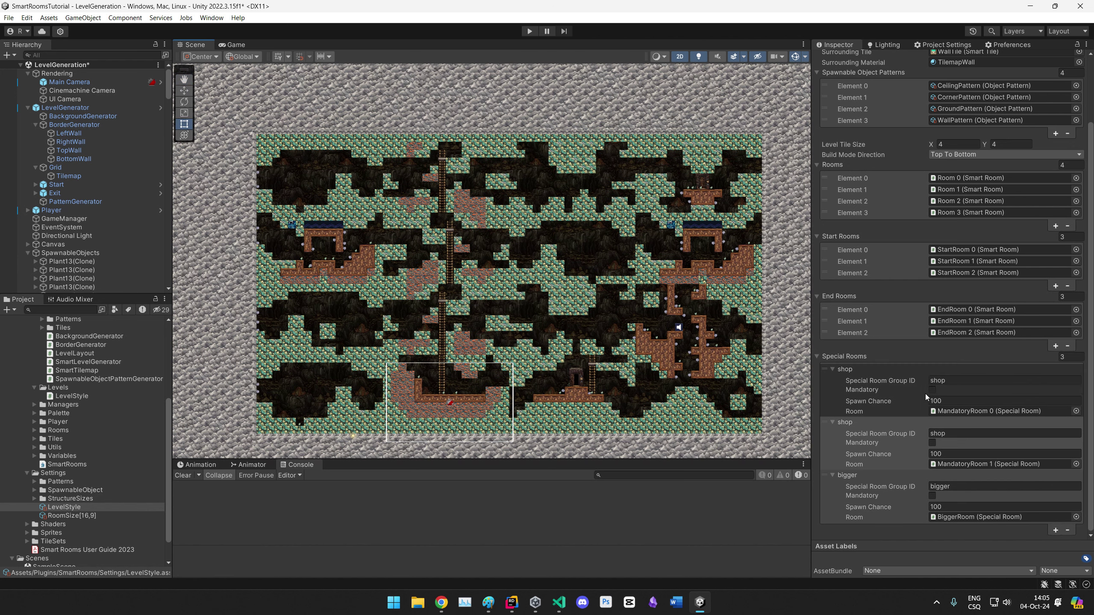
Step: Review the shop and bigger entries in the Special Rooms list and examine the bigger room in the generated level
{"action": "left_click", "coordinate": [898, 384]}
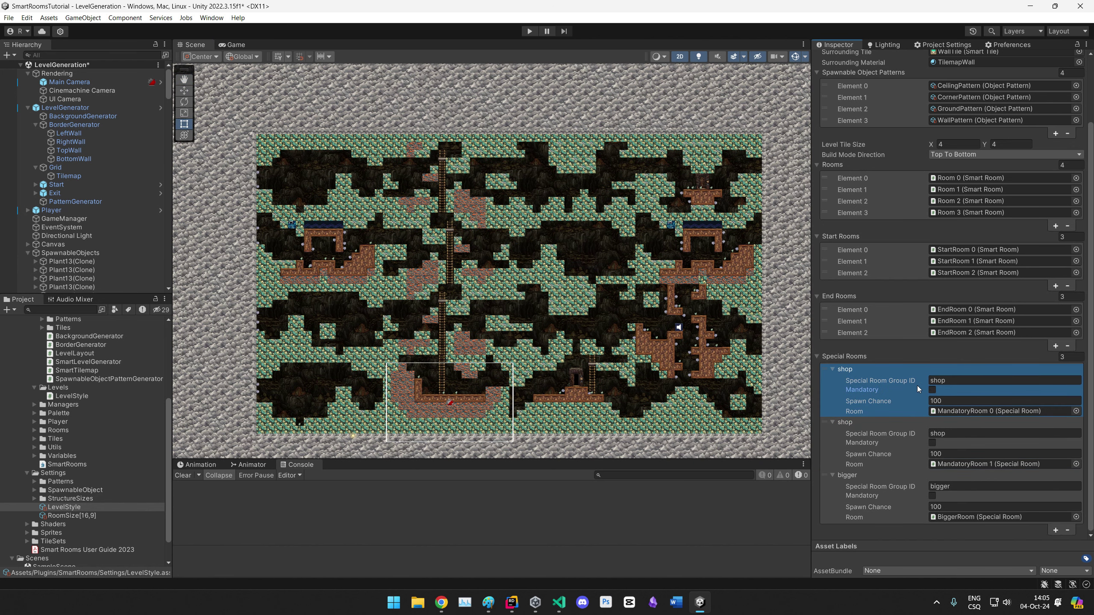
{"action": "left_click", "coordinate": [909, 433]}
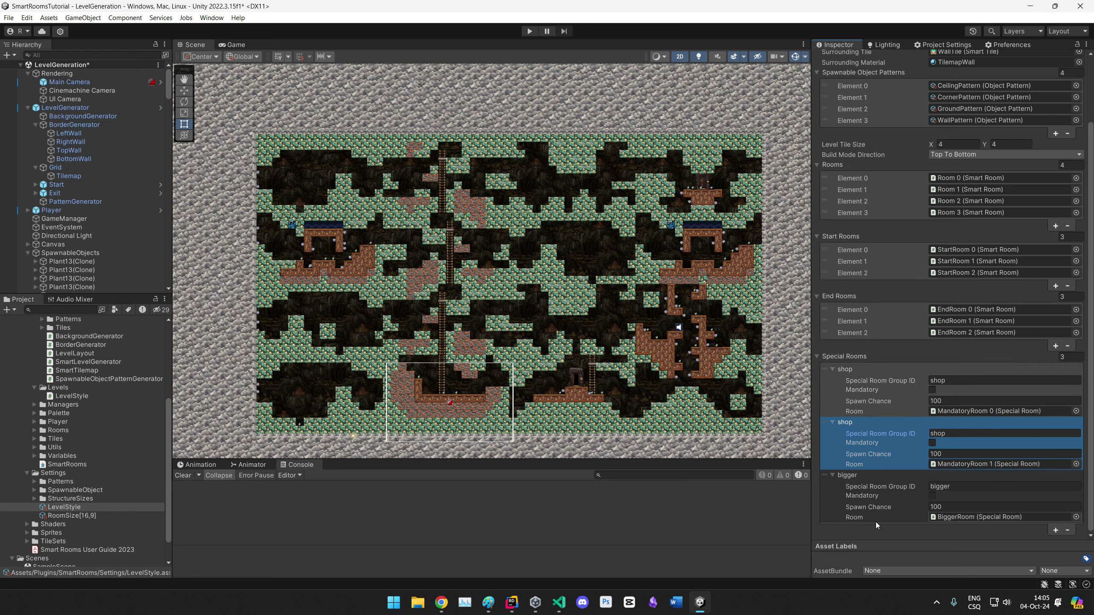
{"action": "left_click", "coordinate": [868, 488]}
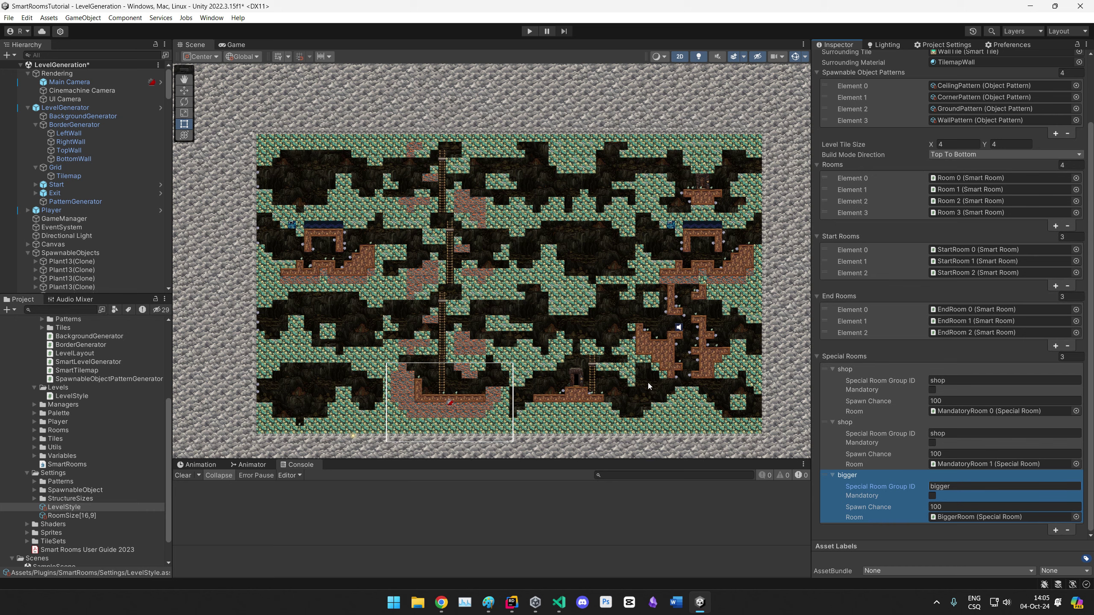
{"action": "scroll", "coordinate": [558, 331], "scroll_direction": "up", "scroll_amount": 5}
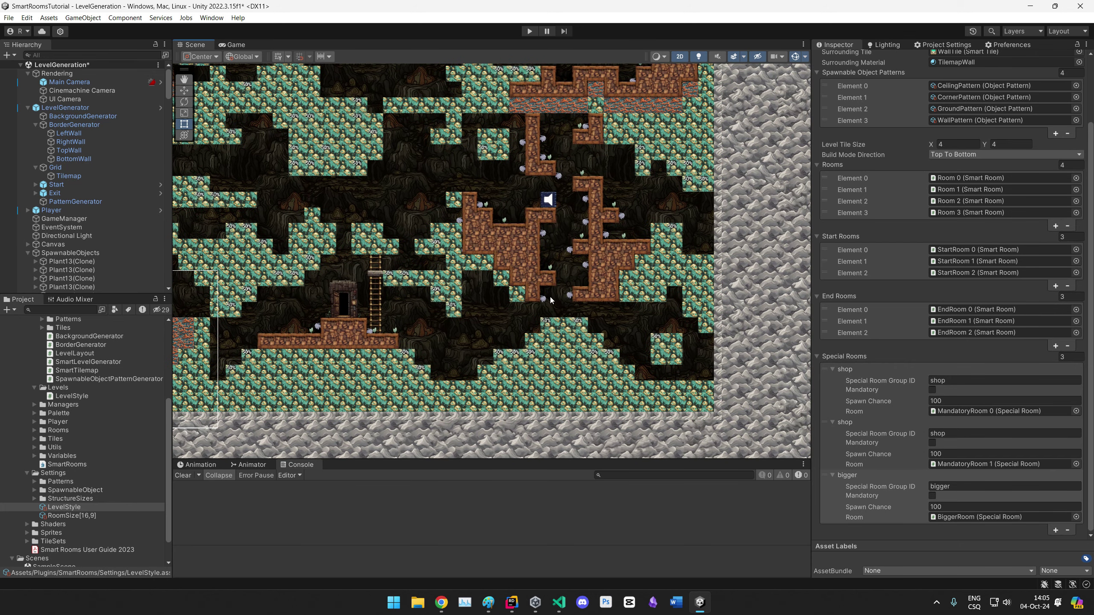
Step: Open the BiggerRoom prefab for editing and examine its two-room layout and Special Room settings
{"action": "left_click", "coordinate": [985, 515]}
{"action": "left_click", "coordinate": [95, 323]}
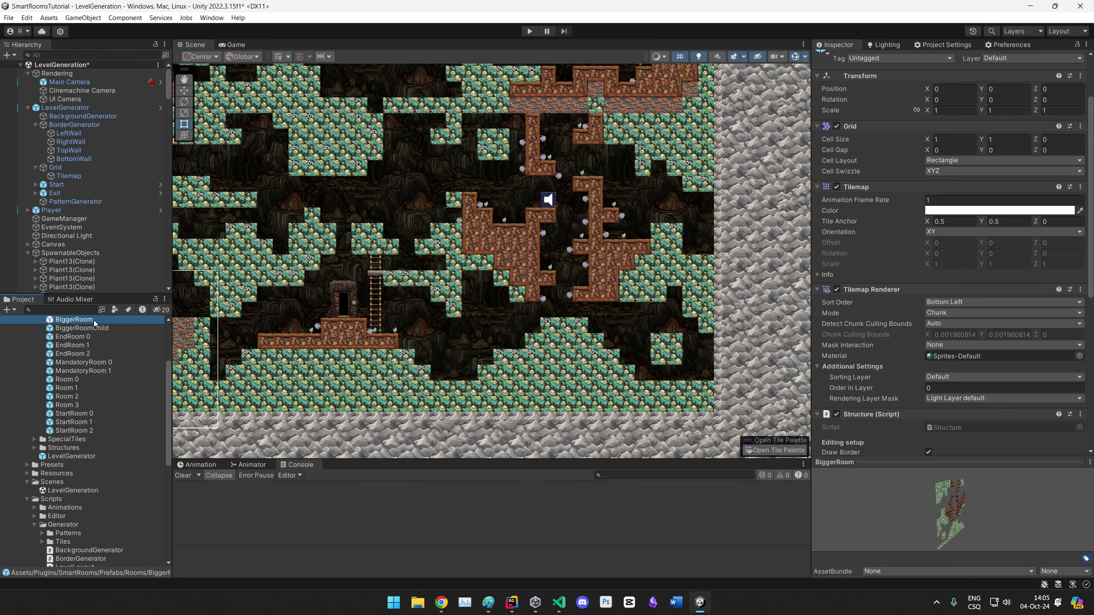
{"action": "double_click", "coordinate": [94, 320]}
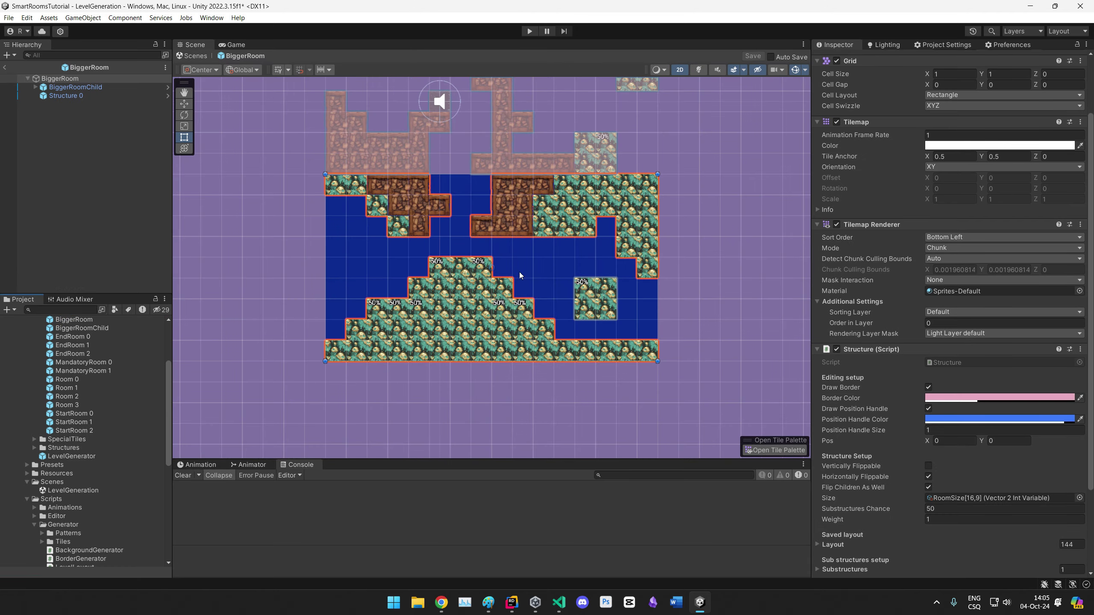
{"action": "scroll", "coordinate": [423, 343], "scroll_direction": "down", "scroll_amount": 5}
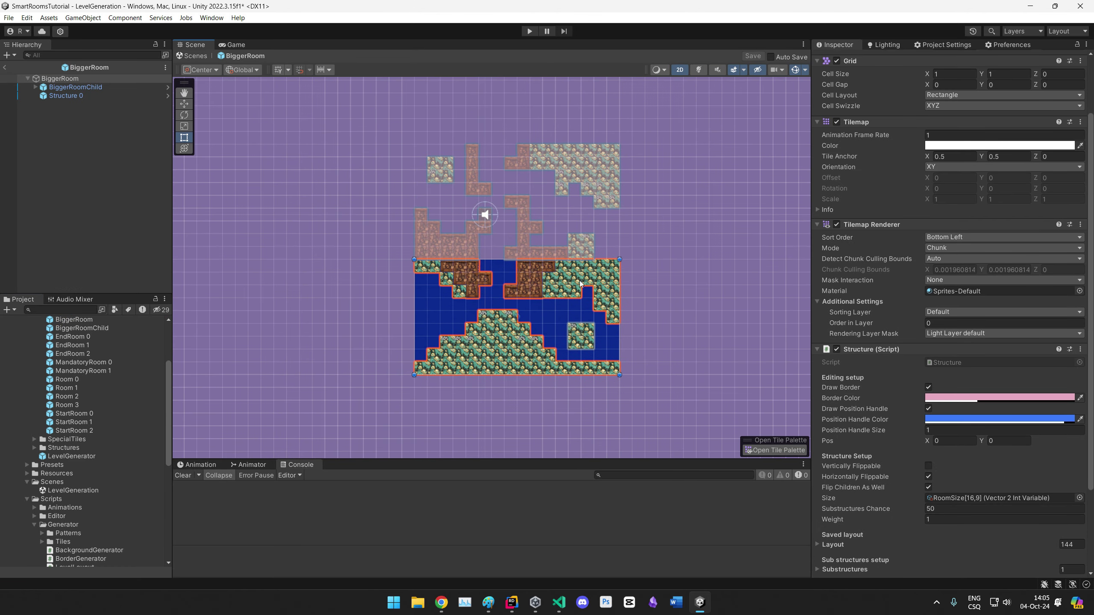
{"action": "scroll", "coordinate": [492, 331], "scroll_direction": "up", "scroll_amount": 3}
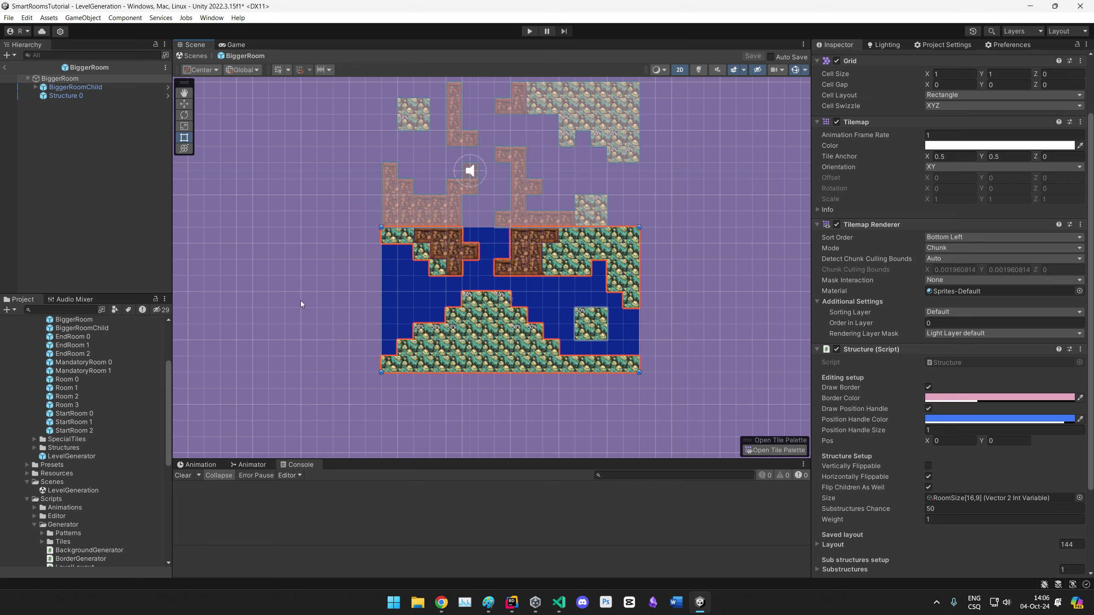
{"action": "middle_click_drag", "start_coordinate": [566, 281], "coordinate": [577, 341]}
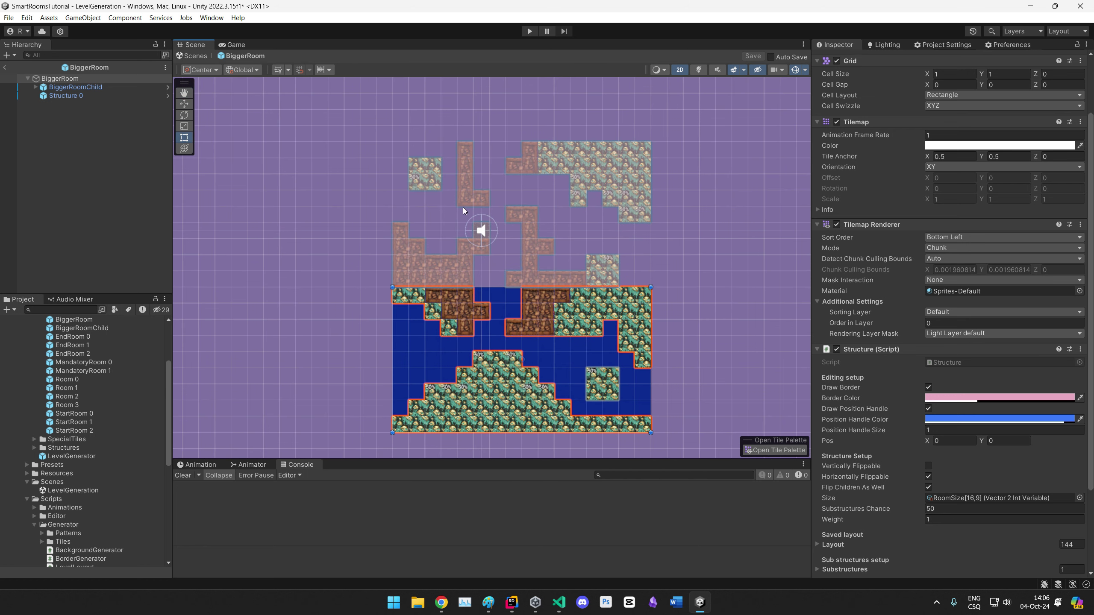
{"action": "scroll", "coordinate": [867, 383], "scroll_direction": "down", "scroll_amount": 3}
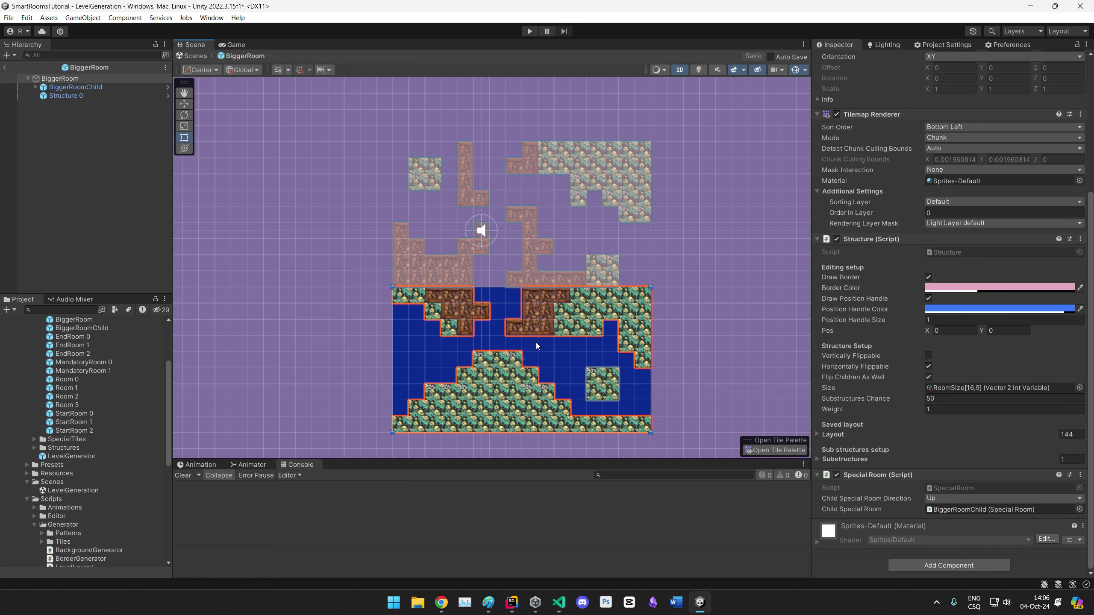
{"action": "middle_click_drag", "start_coordinate": [539, 362], "coordinate": [614, 406]}
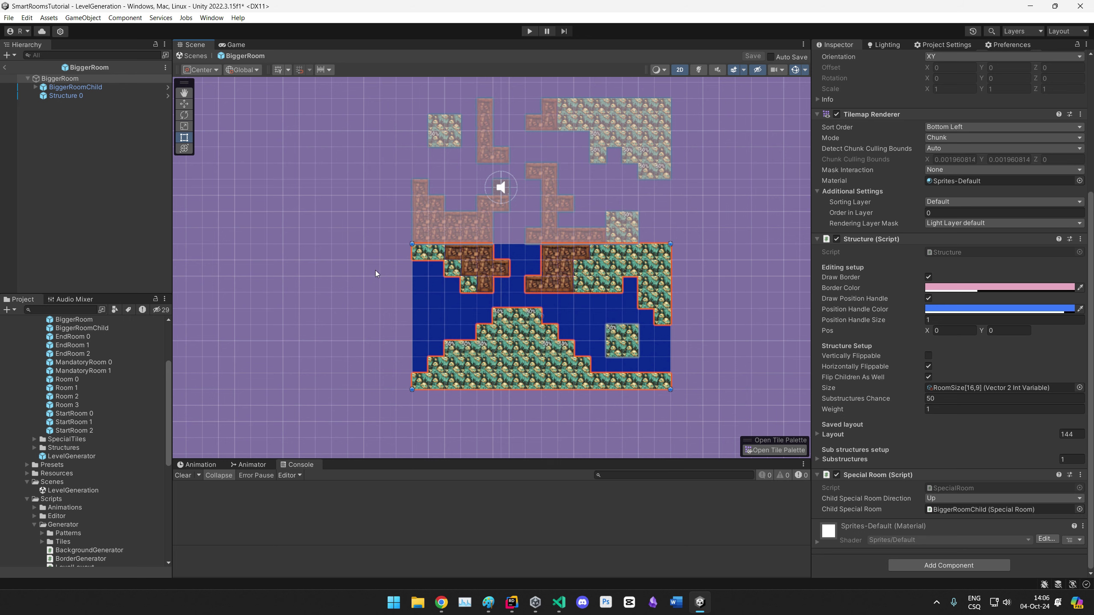
Step: Compare the BiggerRoomChild object with its parent BiggerRoom and inspect the parent's Child Special Room Direction options
{"action": "left_click", "coordinate": [85, 81]}
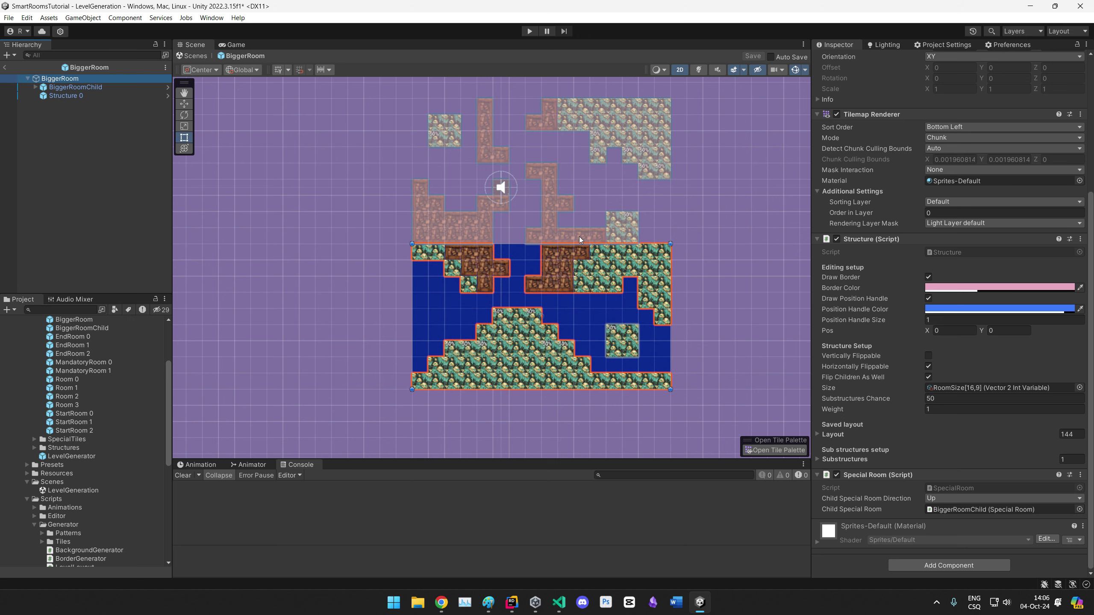
{"action": "left_click", "coordinate": [49, 88]}
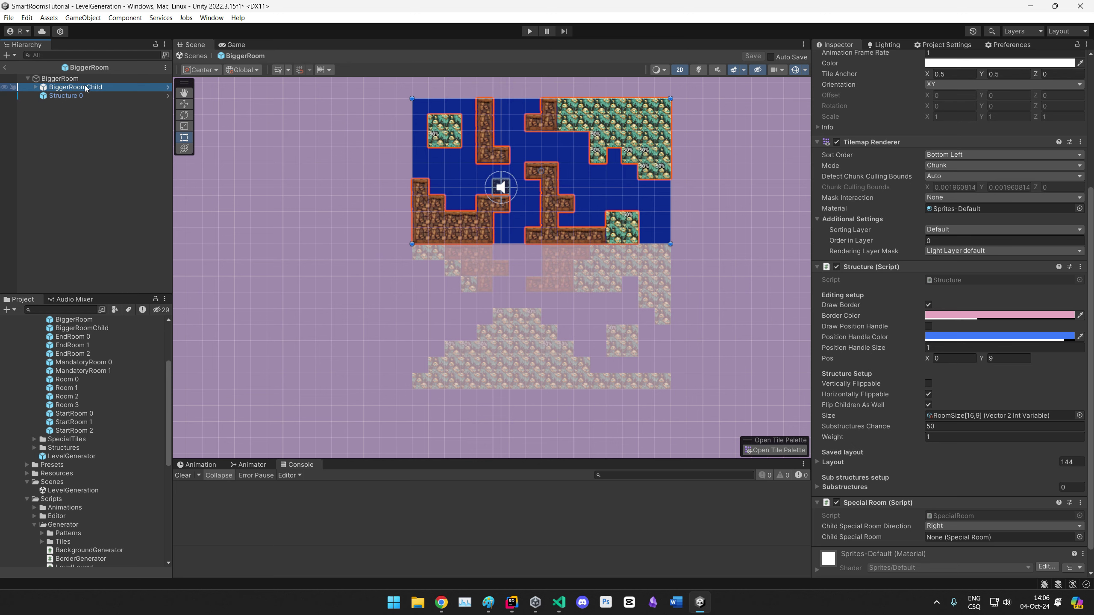
{"action": "left_click", "coordinate": [68, 80]}
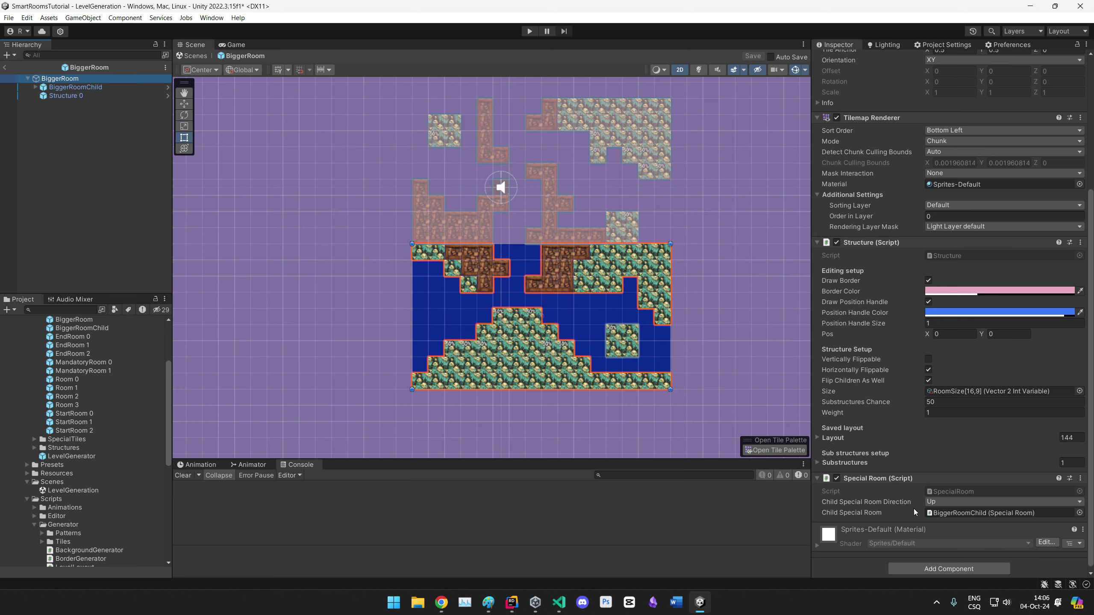
{"action": "left_click", "coordinate": [932, 502]}
{"action": "left_click", "coordinate": [910, 504]}
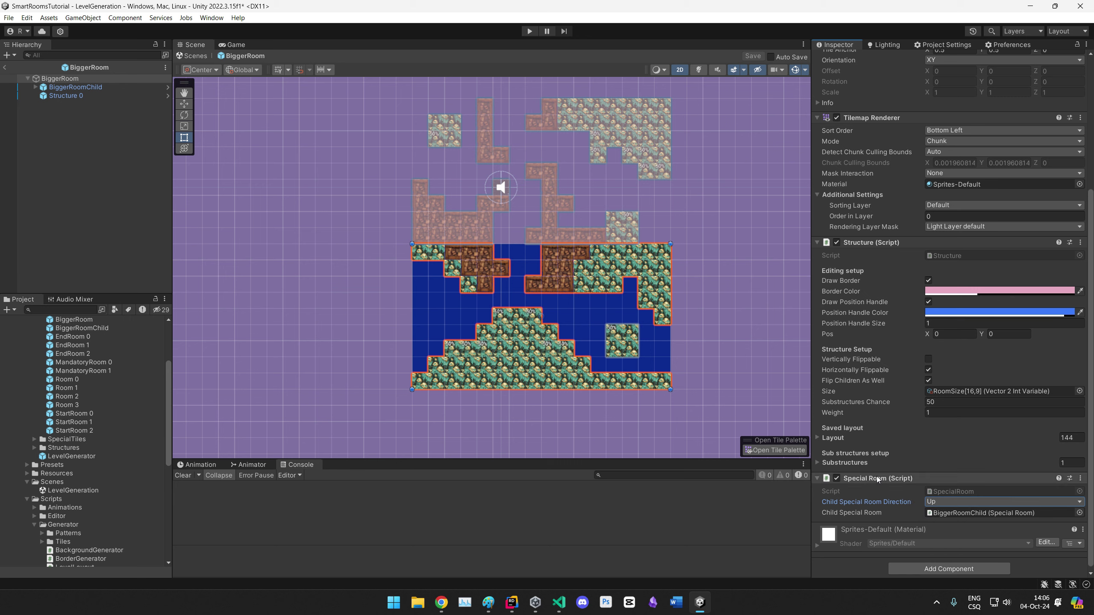
Step: Set BiggerRoom's Child Special Room Direction to Down and examine where the child room is placed
{"action": "left_click", "coordinate": [943, 501]}
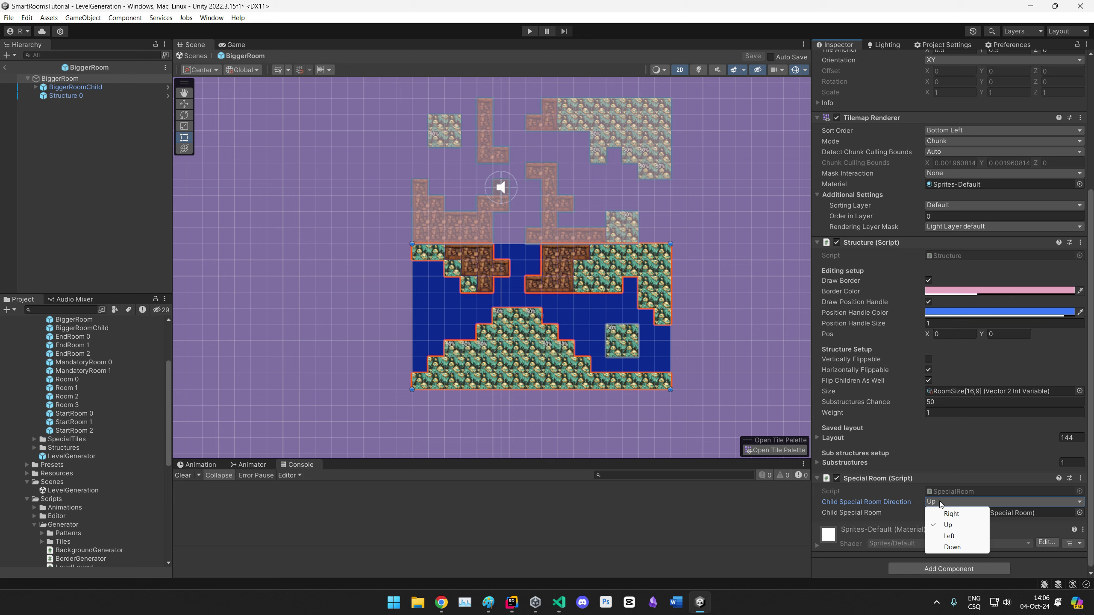
{"action": "left_click", "coordinate": [951, 547]}
{"action": "middle_click_drag", "start_coordinate": [603, 315], "coordinate": [611, 263]}
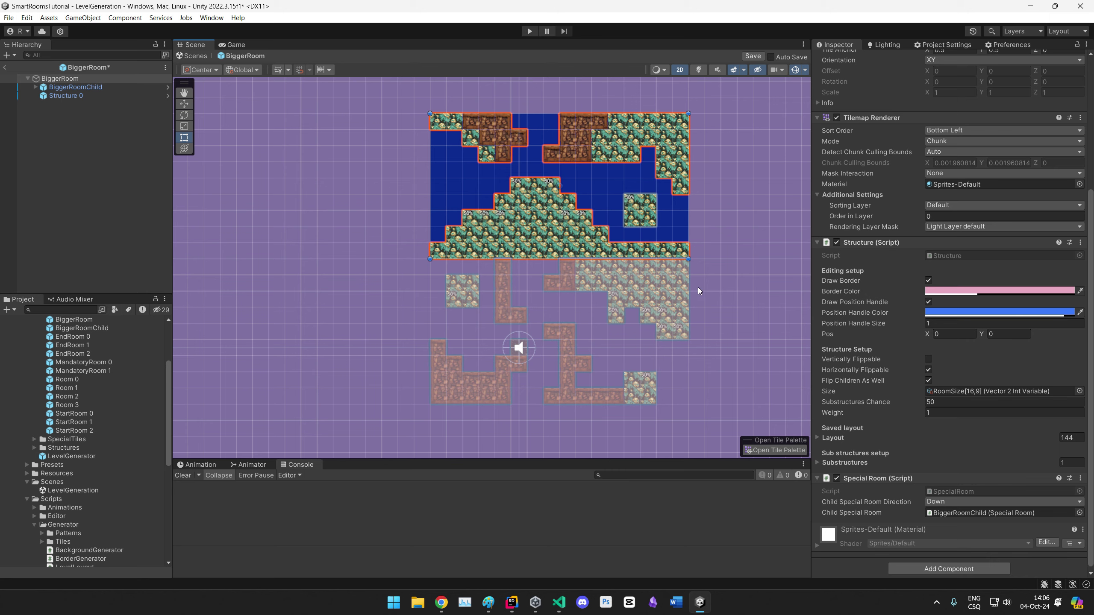
{"action": "middle_click_drag", "start_coordinate": [699, 291], "coordinate": [686, 296]}
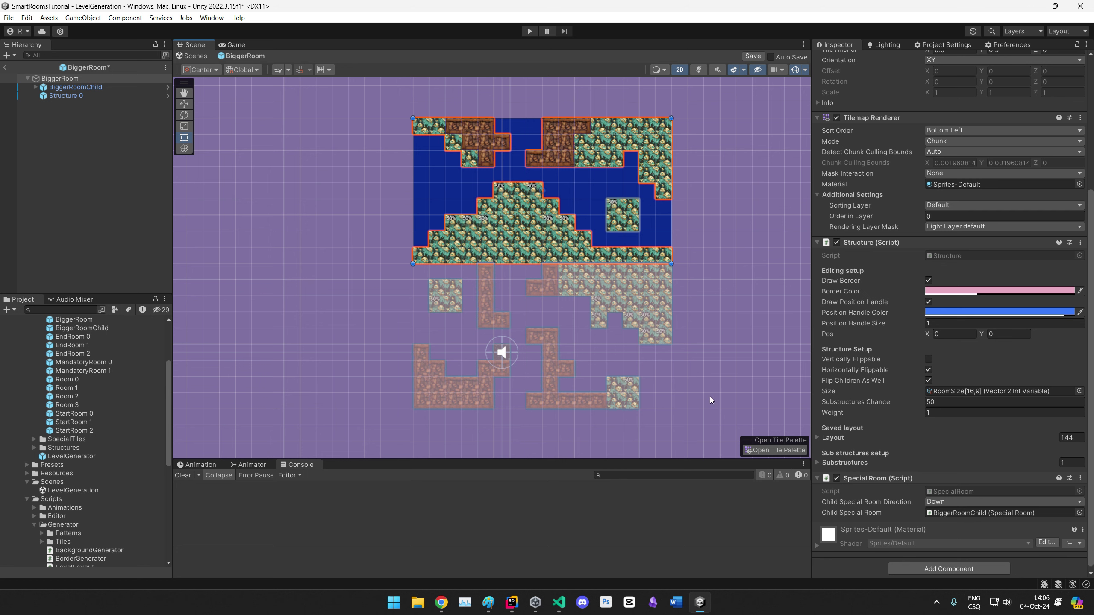
Step: Switch BiggerRoom's Child Special Room Direction through Left, Up and Right to compare the child room's placement
{"action": "left_click", "coordinate": [1001, 502]}
{"action": "left_click", "coordinate": [960, 539]}
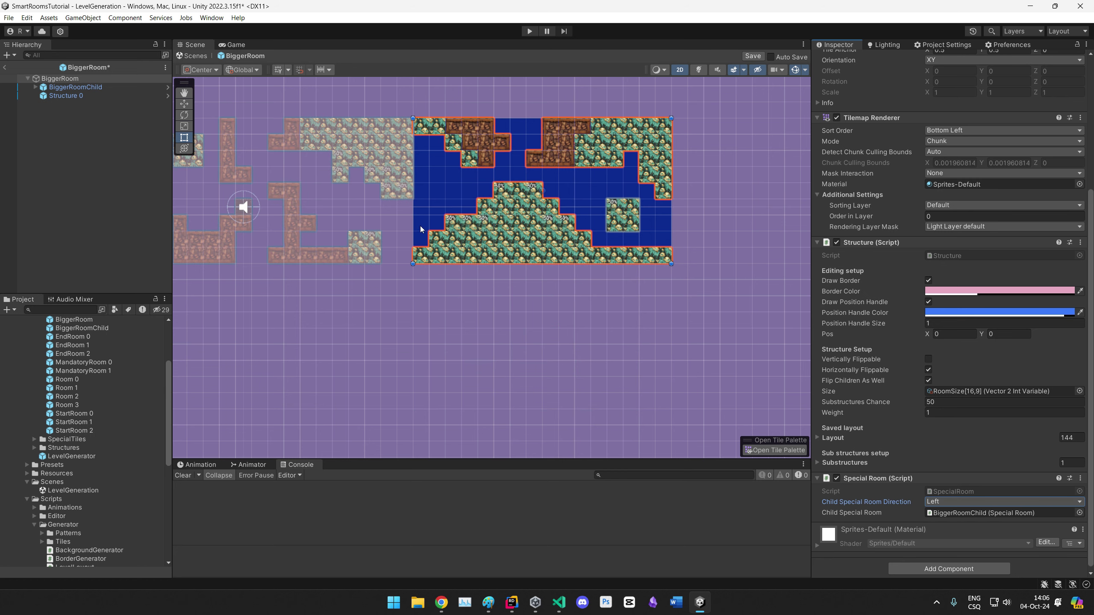
{"action": "left_click", "coordinate": [1001, 501]}
{"action": "left_click", "coordinate": [947, 512]}
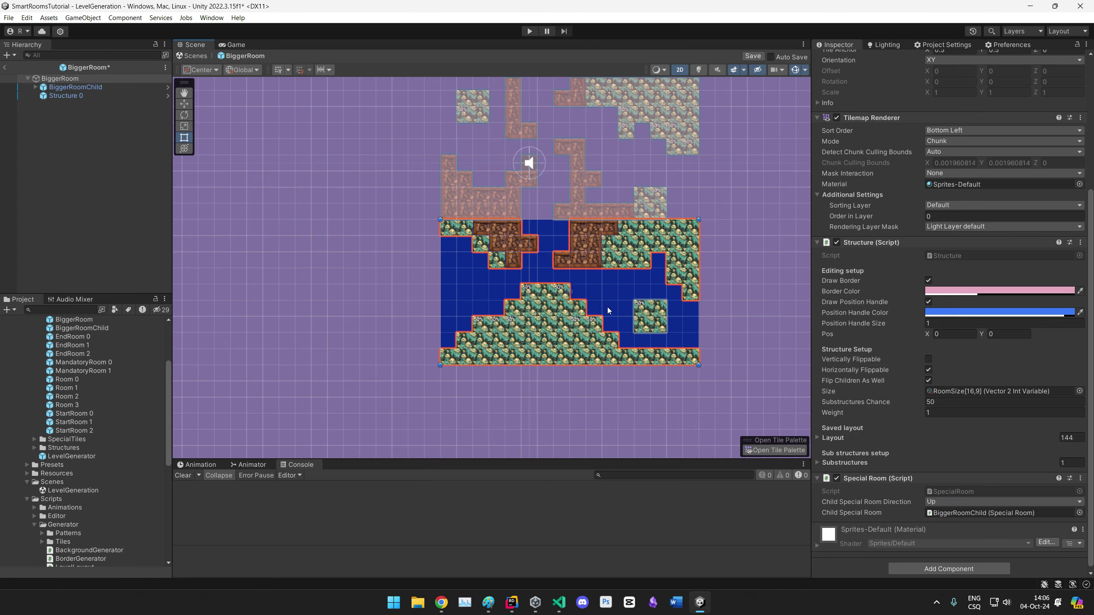
{"action": "left_click", "coordinate": [947, 502]}
{"action": "left_click", "coordinate": [947, 550]}
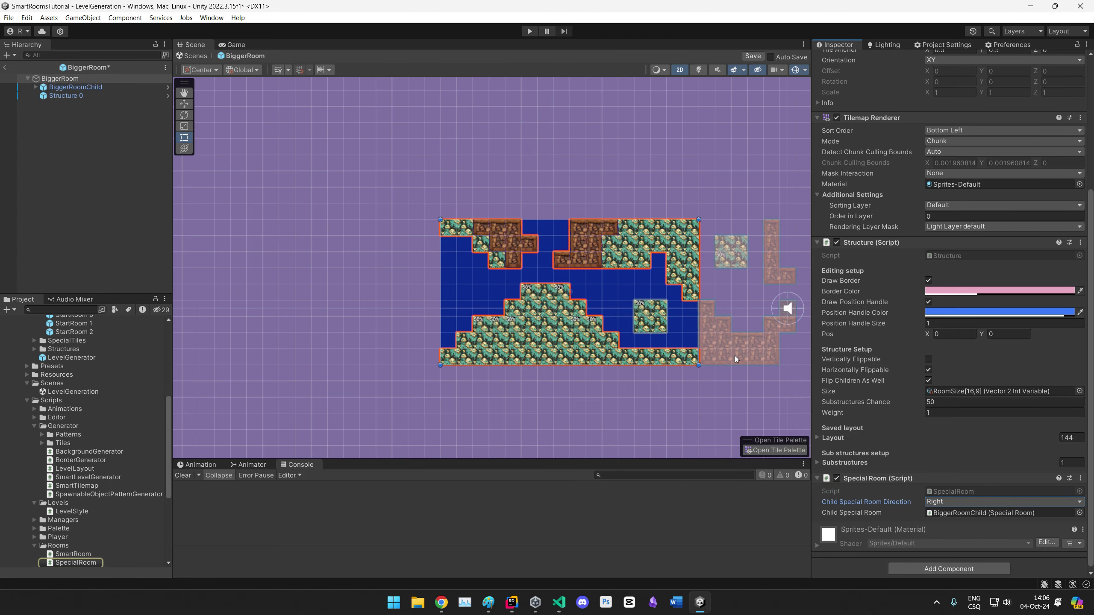
{"action": "middle_click_drag", "start_coordinate": [735, 360], "coordinate": [502, 333]}
{"action": "middle_click_drag", "start_coordinate": [444, 297], "coordinate": [628, 340]}
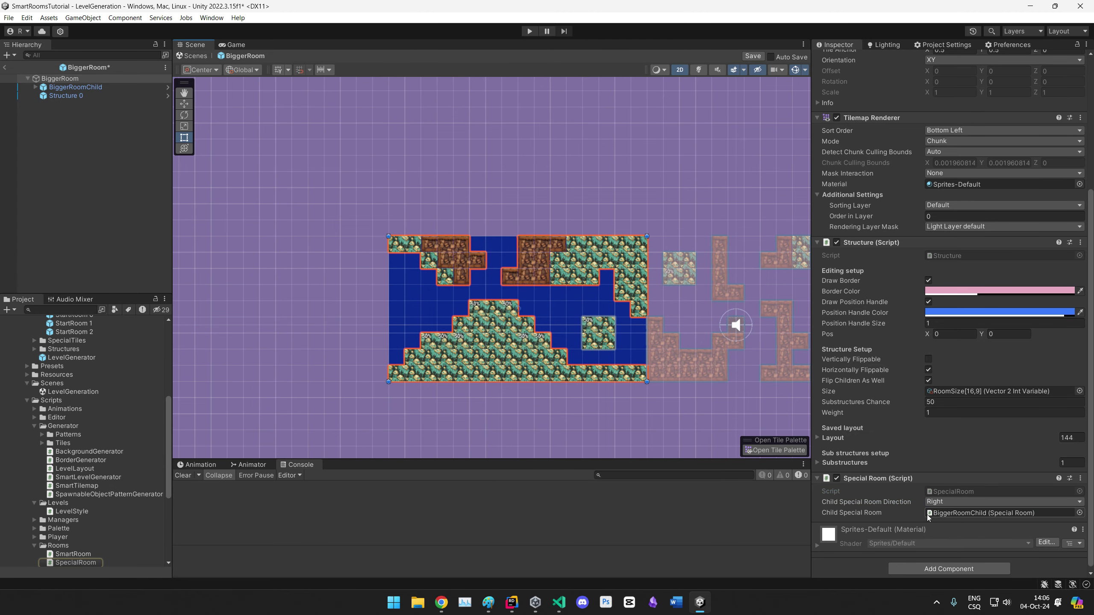
Step: Set BiggerRoom's Child Special Room Direction to Left and save the prefab
{"action": "left_click", "coordinate": [947, 501]}
{"action": "left_click", "coordinate": [949, 535]}
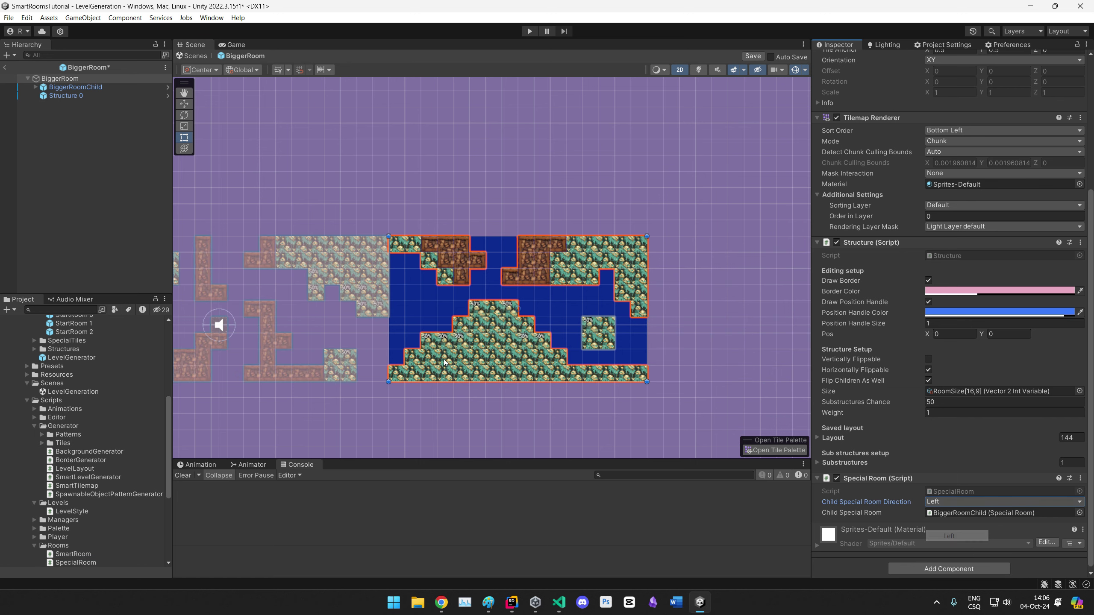
{"action": "middle_click_drag", "start_coordinate": [248, 330], "coordinate": [427, 275]}
{"action": "scroll", "coordinate": [592, 267], "scroll_direction": "down", "scroll_amount": 6}
{"action": "middle_click_drag", "start_coordinate": [648, 280], "coordinate": [571, 292]}
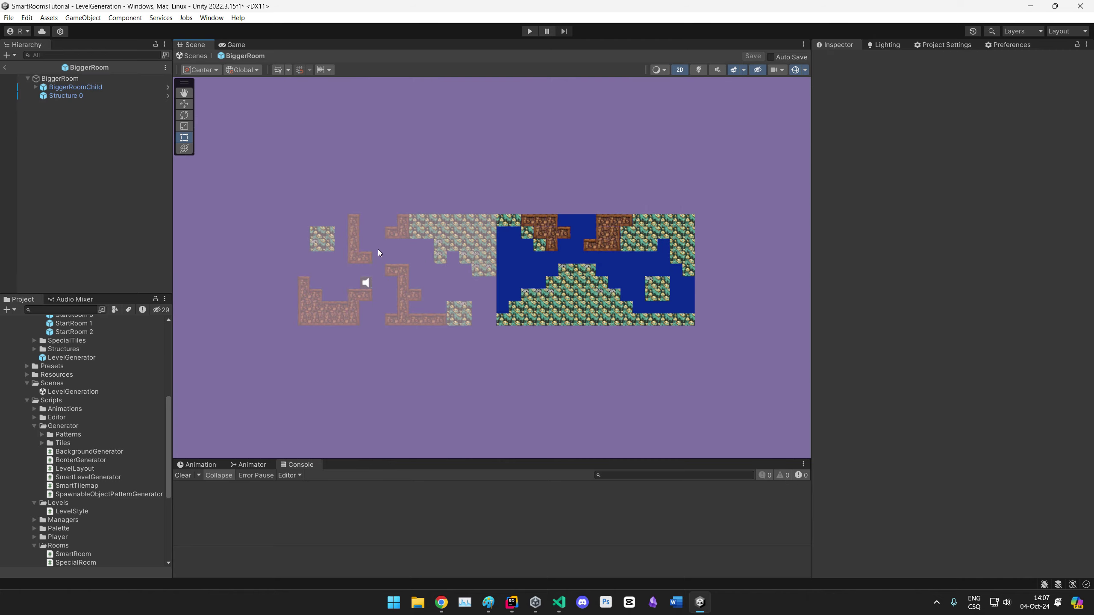
Step: Return to the LevelGeneration scene and generate a new level from LevelGenerator
{"action": "left_click", "coordinate": [4, 66]}
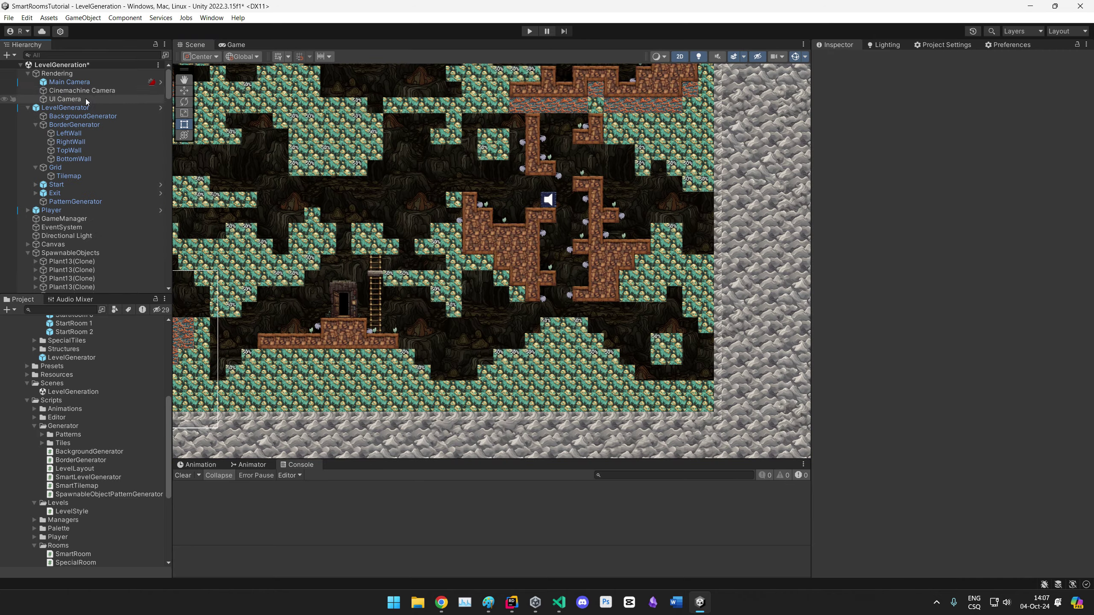
{"action": "scroll", "coordinate": [450, 225], "scroll_direction": "down", "scroll_amount": 6}
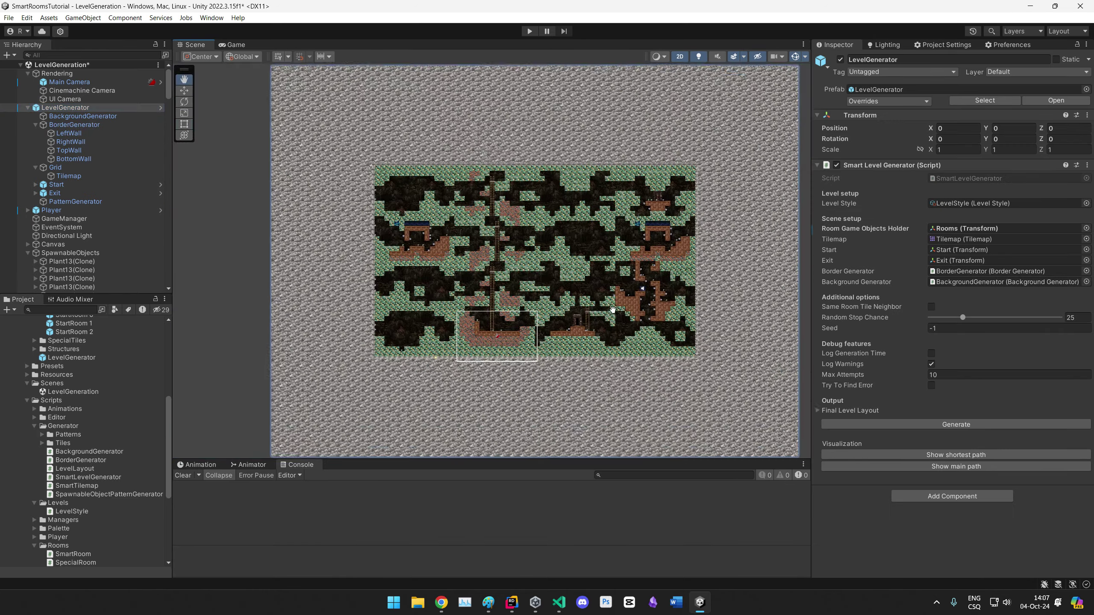
{"action": "scroll", "coordinate": [633, 270], "scroll_direction": "up", "scroll_amount": 2}
{"action": "left_click", "coordinate": [936, 425]}
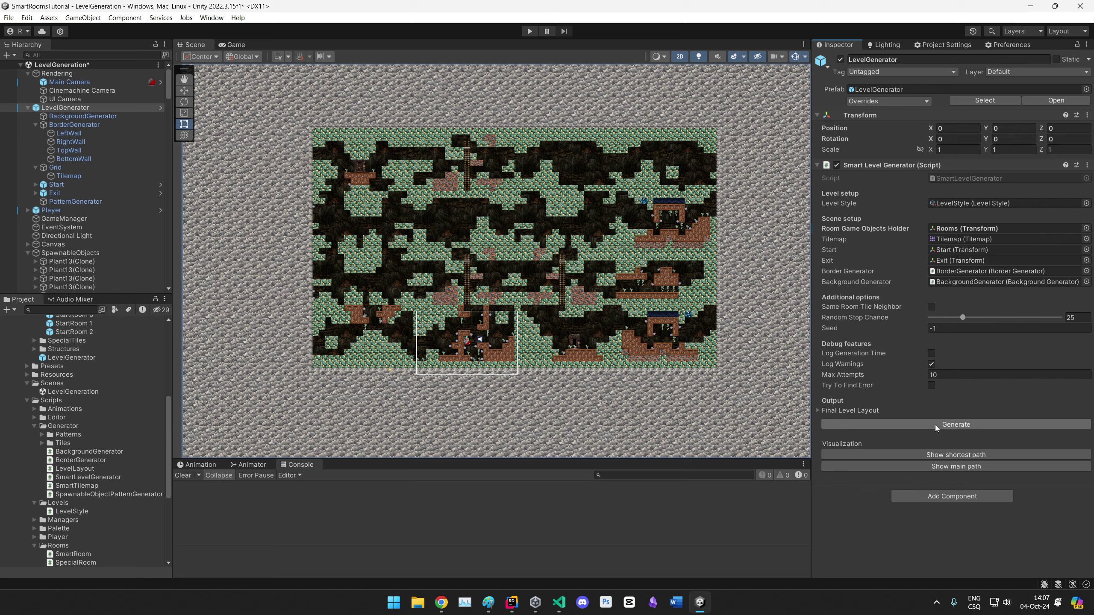
{"action": "left_click", "coordinate": [936, 426]}
Step: Examine the bigger room and the child room attached to its left in the generated level
{"action": "scroll", "coordinate": [532, 351], "scroll_direction": "up", "scroll_amount": 5}
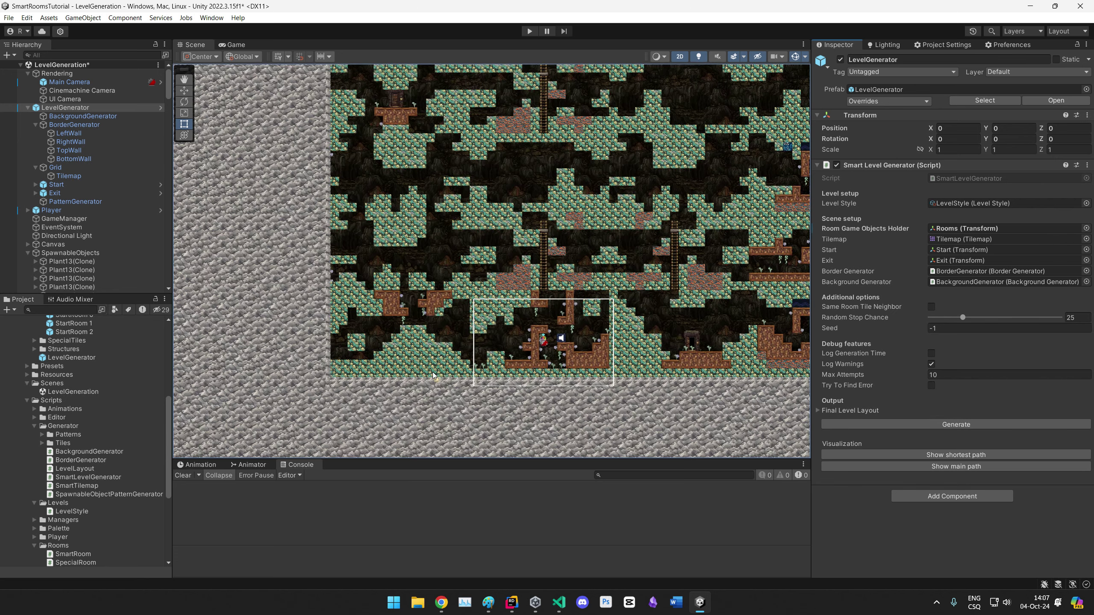
{"action": "middle_click_drag", "start_coordinate": [531, 351], "coordinate": [528, 340]}
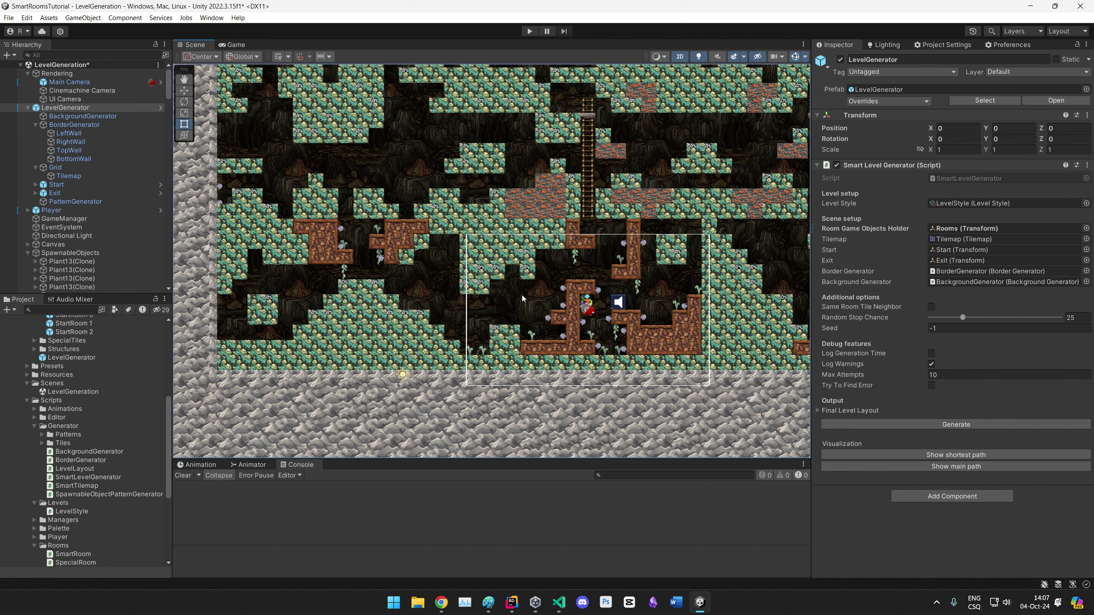
{"action": "scroll", "coordinate": [522, 329], "scroll_direction": "down", "scroll_amount": 3}
{"action": "middle_click_drag", "start_coordinate": [521, 329], "coordinate": [532, 276]}
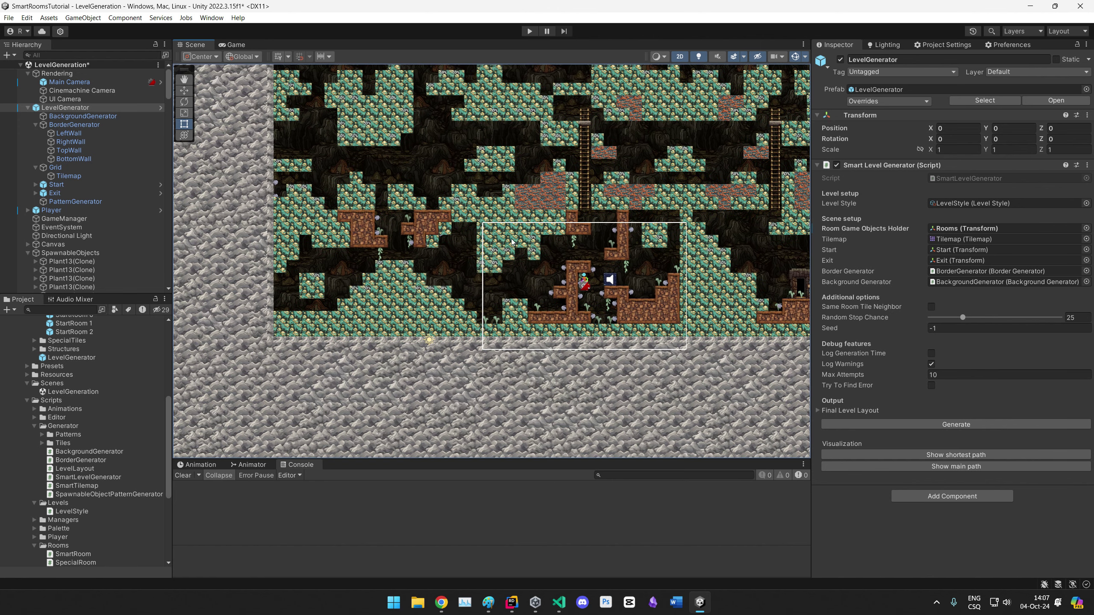
{"action": "middle_click_drag", "start_coordinate": [446, 292], "coordinate": [412, 332]}
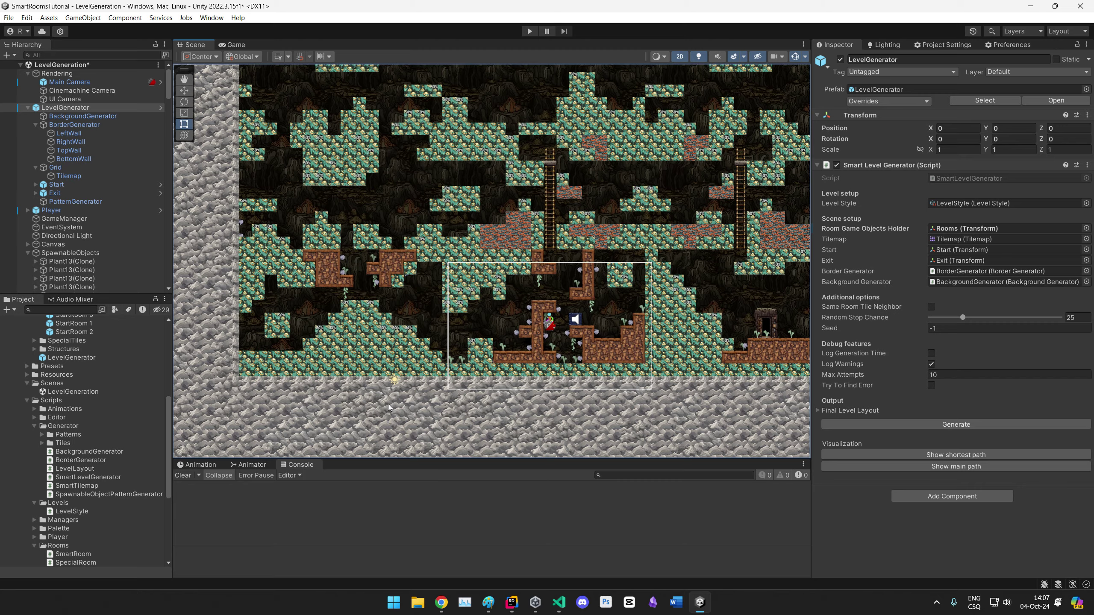
{"action": "middle_click_drag", "start_coordinate": [390, 407], "coordinate": [468, 361]}
{"action": "left_click", "coordinate": [646, 356]}
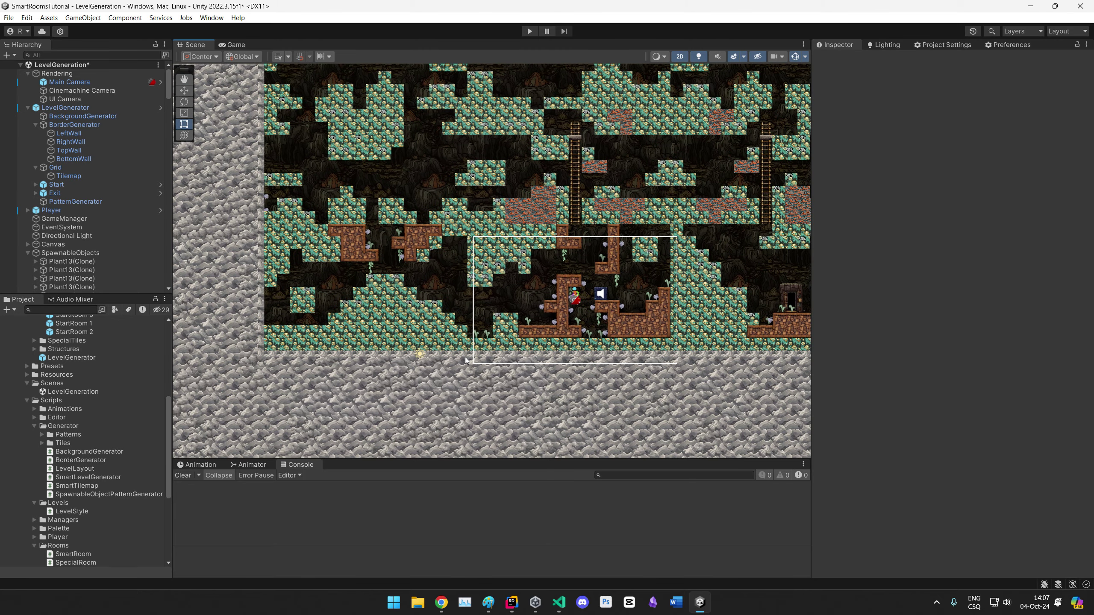
{"action": "scroll", "coordinate": [443, 320], "scroll_direction": "up", "scroll_amount": 2}
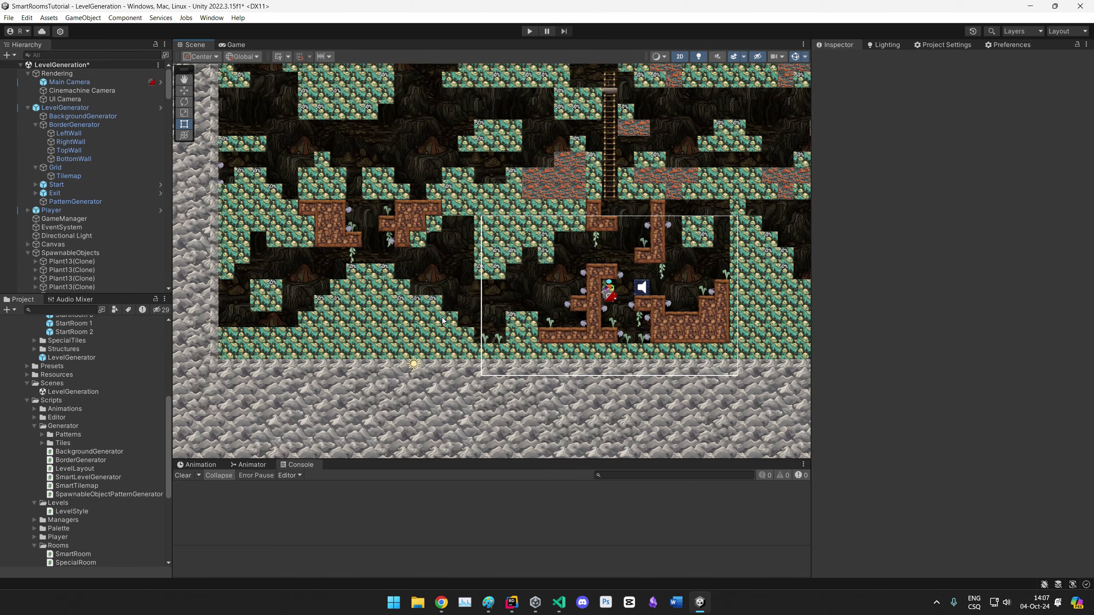
{"action": "mouse_move", "coordinate": [434, 265]}
{"action": "middle_mouse_down"}
{"action": "mouse_move", "coordinate": [423, 264]}
{"action": "mouse_move", "coordinate": [448, 254]}
{"action": "middle_mouse_up"}
{"action": "scroll", "coordinate": [419, 264], "scroll_direction": "up", "scroll_amount": 1}
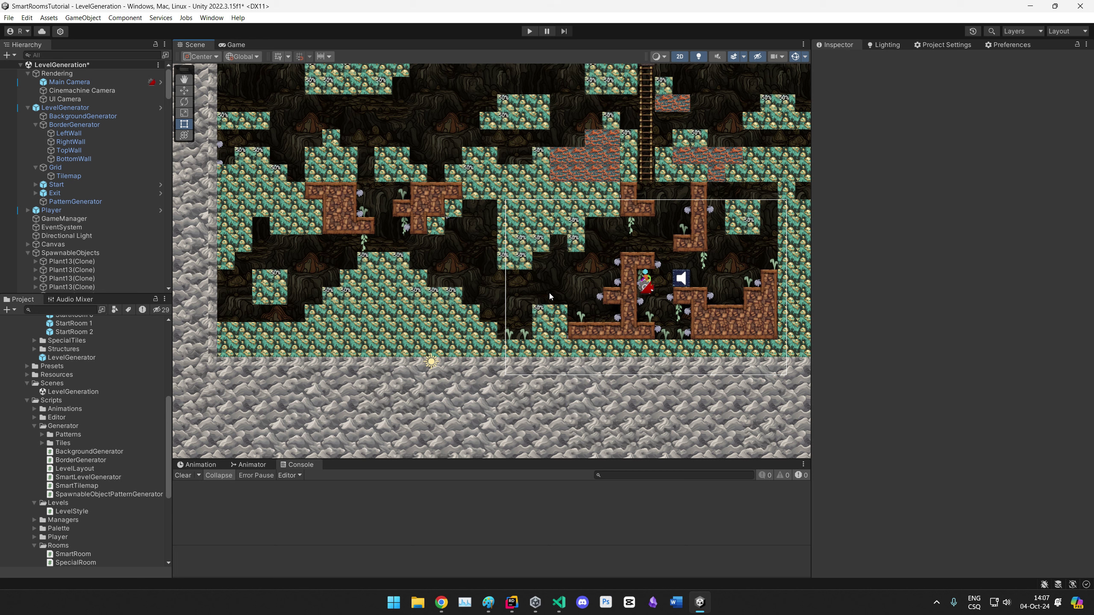
Step: Select the BiggerRoom prefab and review its Structure and Special Room settings
{"action": "scroll", "coordinate": [77, 424], "scroll_direction": "up", "scroll_amount": 5}
{"action": "scroll", "coordinate": [92, 390], "scroll_direction": "up", "scroll_amount": 2}
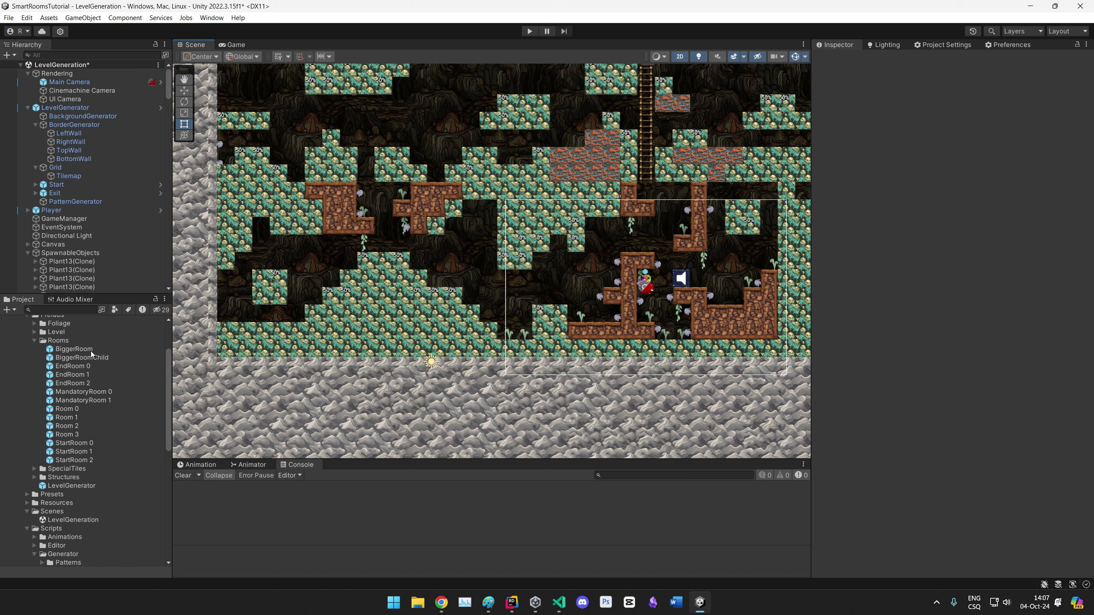
{"action": "left_click", "coordinate": [72, 350]}
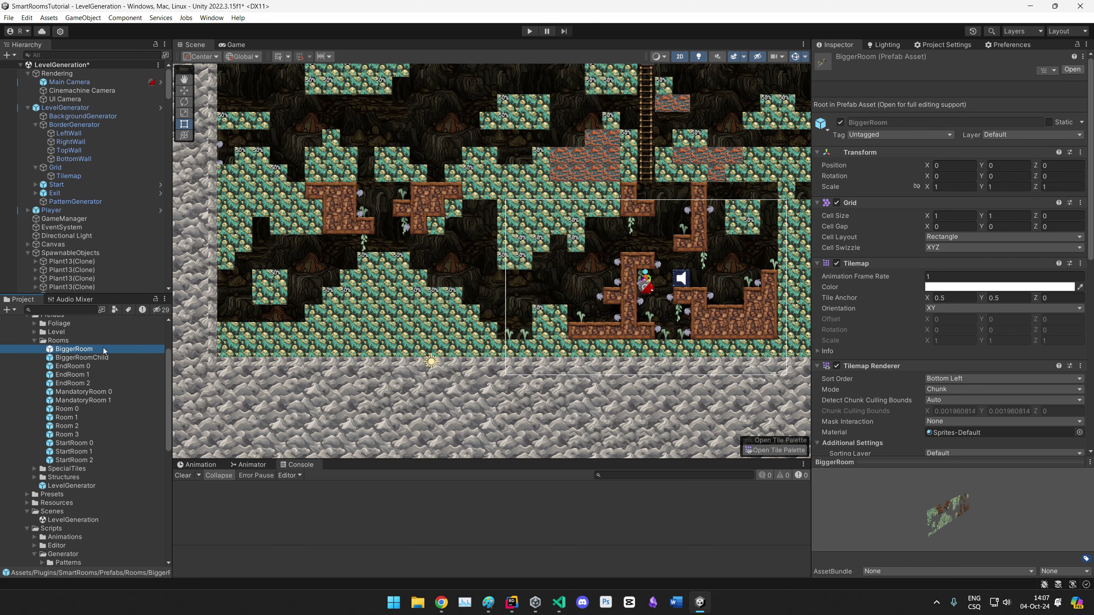
{"action": "scroll", "coordinate": [860, 343], "scroll_direction": "down", "scroll_amount": 10}
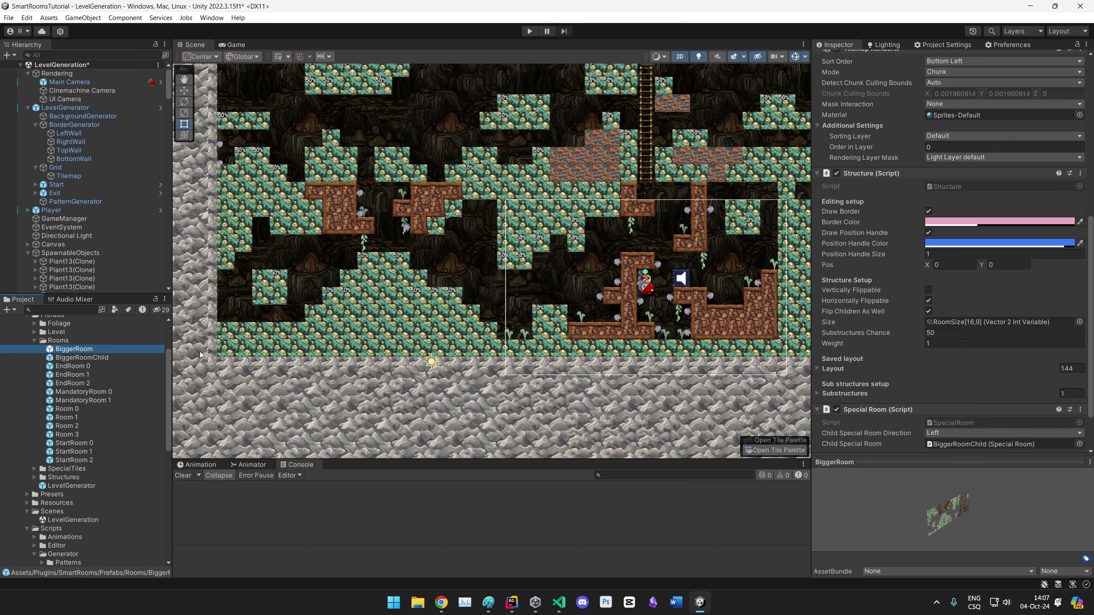
Step: Examine the whole generated level and display LevelGenerator's Smart Level Generator settings
{"action": "scroll", "coordinate": [469, 233], "scroll_direction": "down", "scroll_amount": 12}
{"action": "middle_click_drag", "start_coordinate": [530, 198], "coordinate": [490, 333]}
{"action": "scroll", "coordinate": [375, 349], "scroll_direction": "down", "scroll_amount": 4}
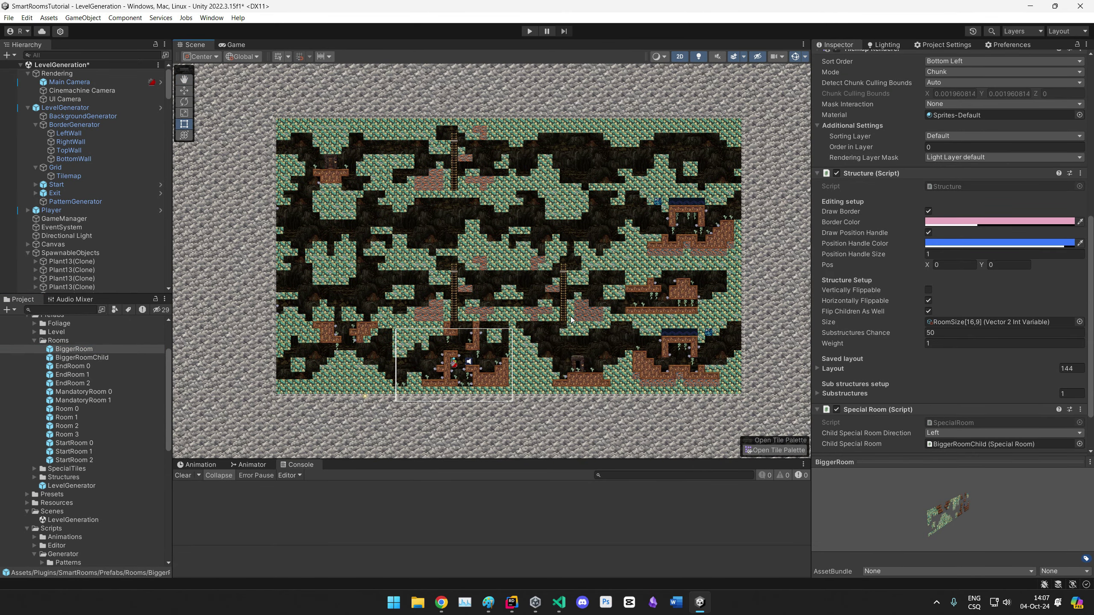
{"action": "left_click", "coordinate": [102, 108]}
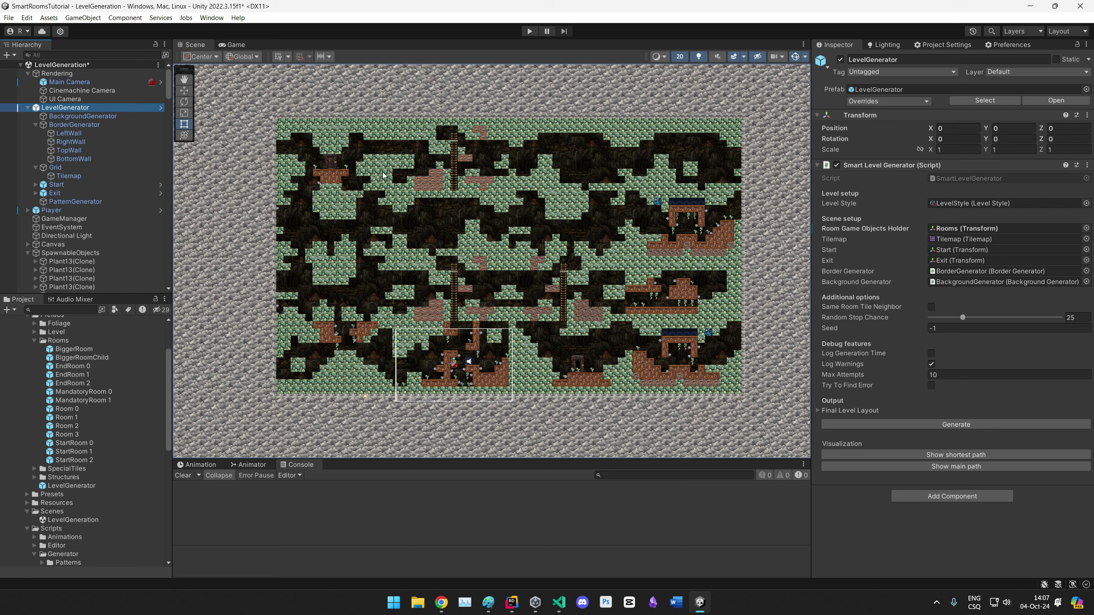
{"action": "left_click", "coordinate": [381, 482]}
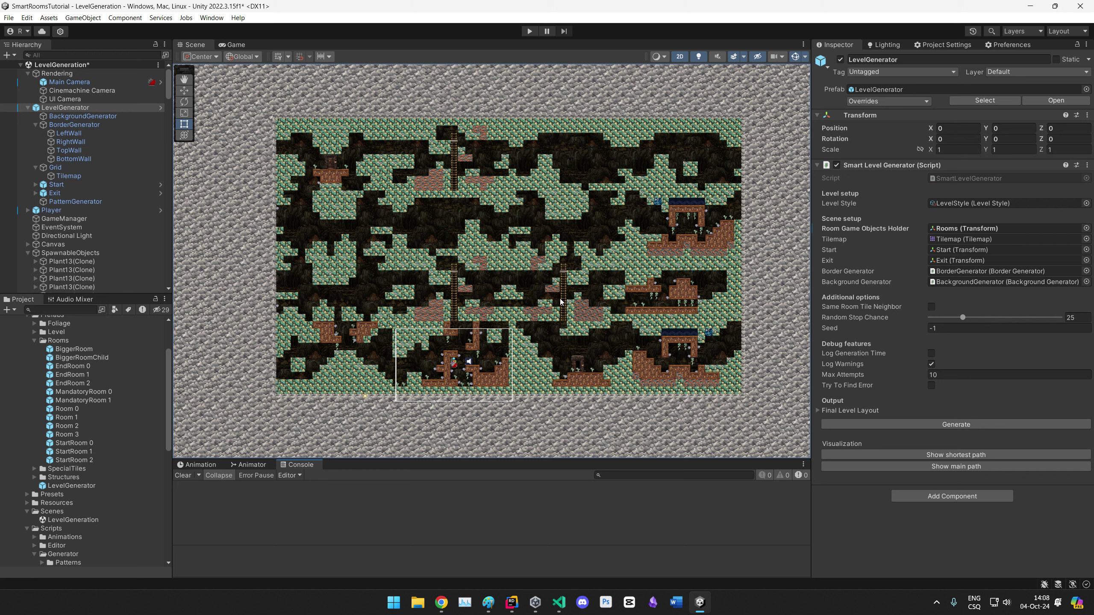
Step: Display the RoomSize[16,9] asset from the SmartRooms Settings folder
{"action": "scroll", "coordinate": [106, 443], "scroll_direction": "up", "scroll_amount": 3}
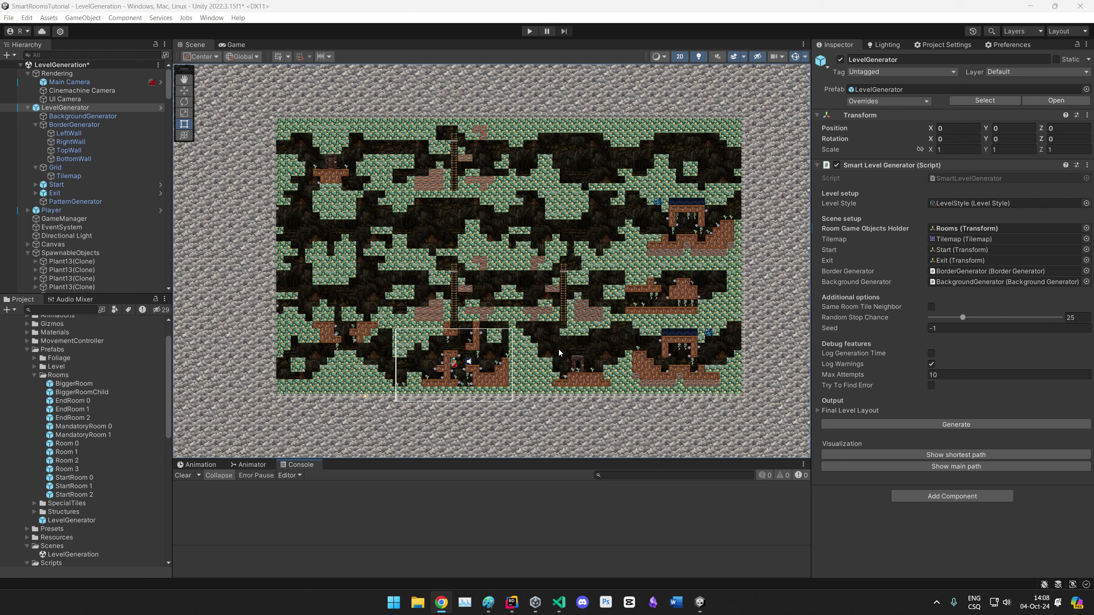
{"action": "scroll", "coordinate": [48, 487], "scroll_direction": "down", "scroll_amount": 3}
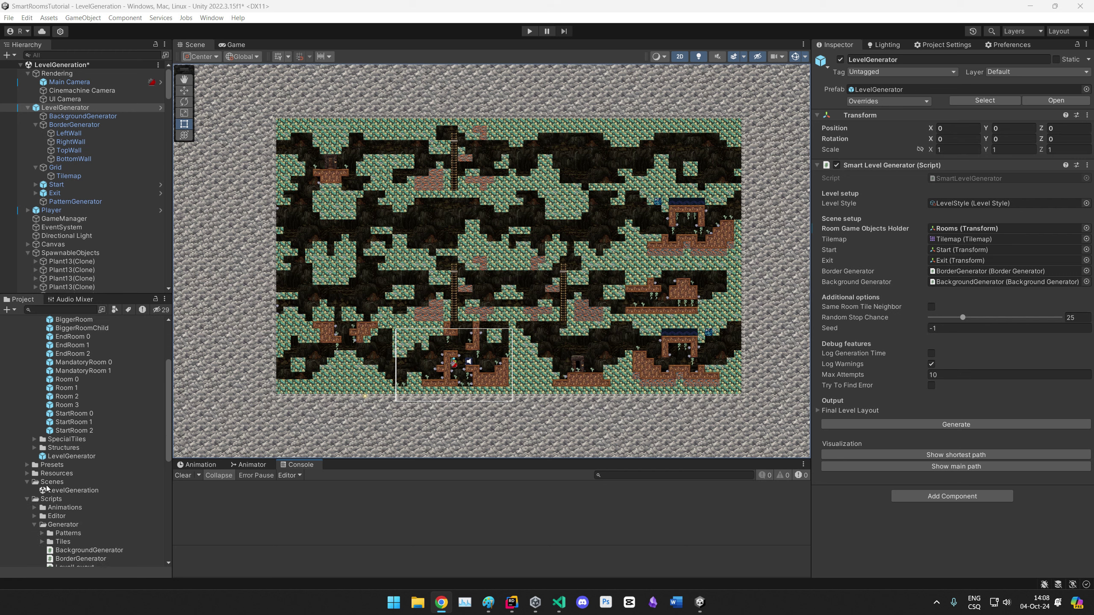
{"action": "scroll", "coordinate": [46, 411], "scroll_direction": "up", "scroll_amount": 3}
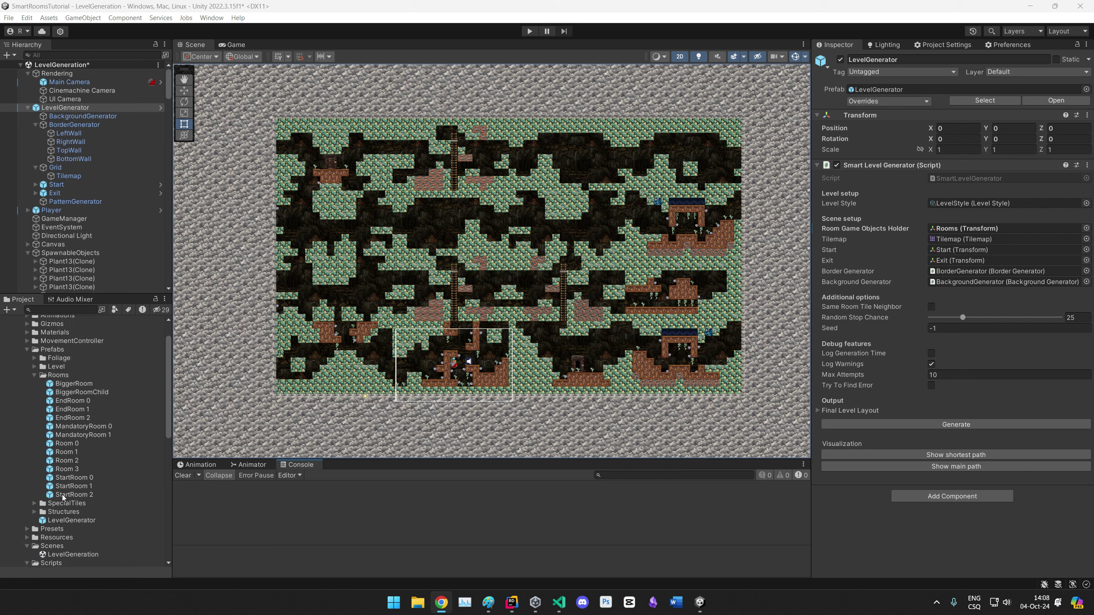
{"action": "left_click", "coordinate": [34, 366]}
{"action": "scroll", "coordinate": [65, 496], "scroll_direction": "down", "scroll_amount": 10}
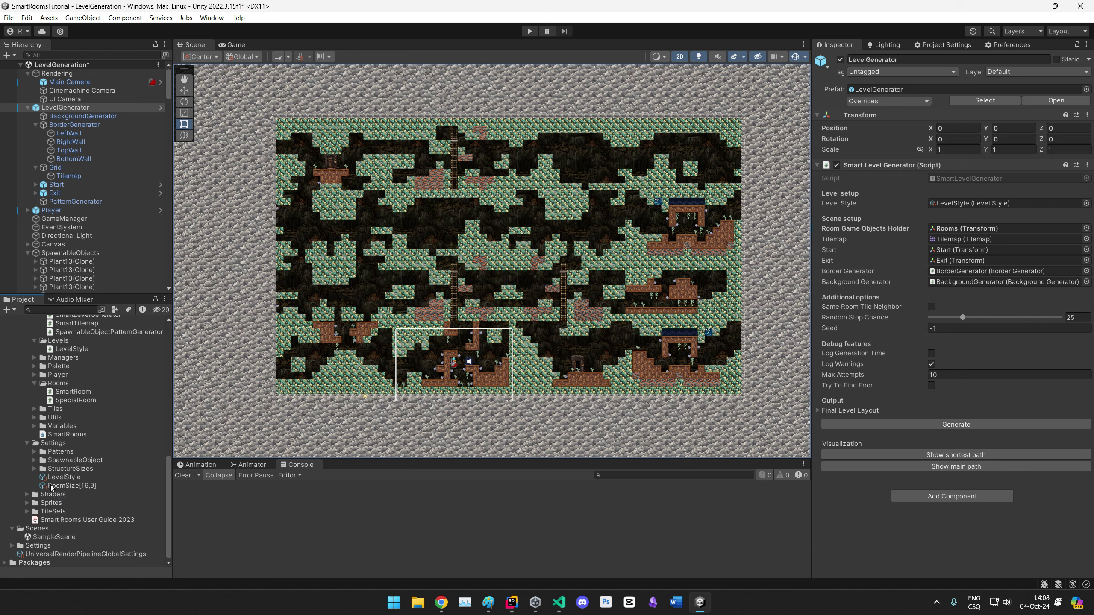
{"action": "left_click", "coordinate": [52, 485]}
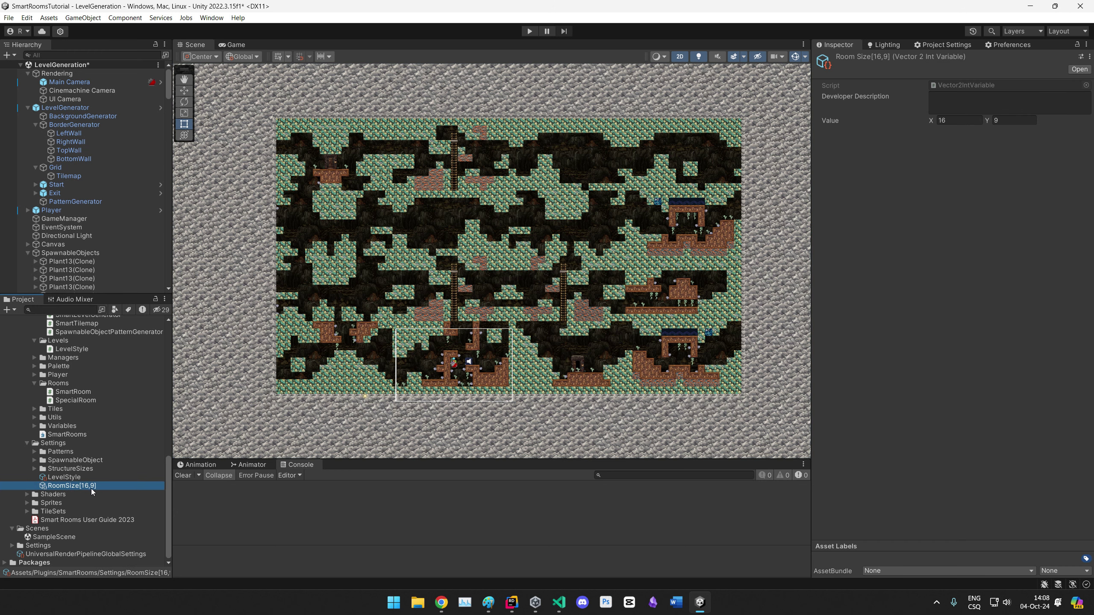
Step: Try an X value of 32 in the RoomSize[16,9] variable and check its X and Y fields
{"action": "left_click", "coordinate": [946, 120]}
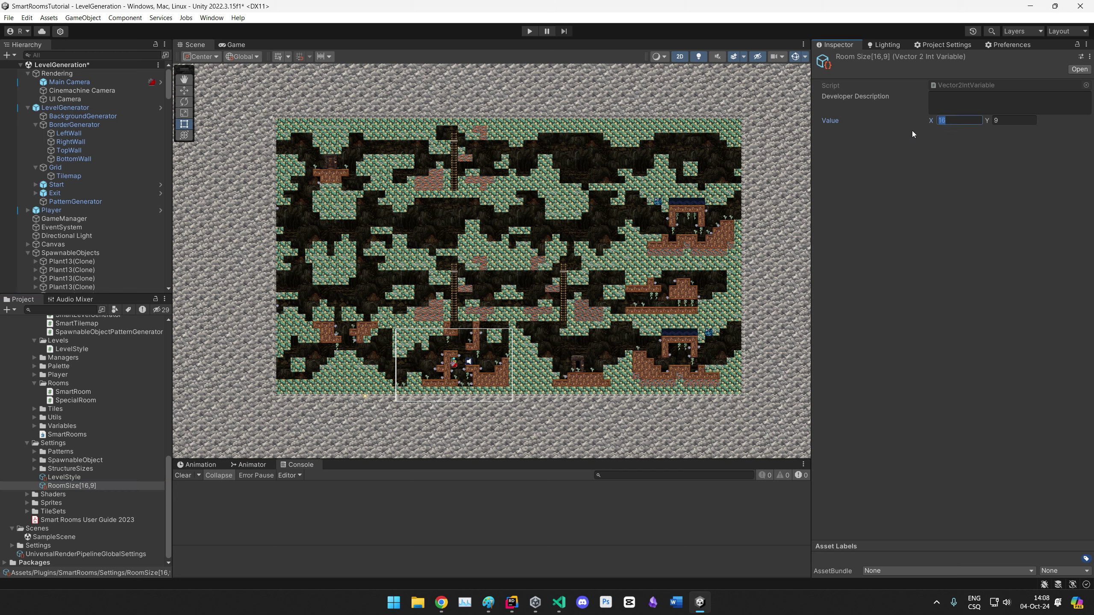
{"action": "type", "text": "32"}
{"action": "key", "text": "Return"}
{"action": "mouse_move", "coordinate": [935, 127]}
{"action": "left_mouse_down"}
{"action": "mouse_move", "coordinate": [921, 126]}
{"action": "mouse_move", "coordinate": [932, 126]}
{"action": "left_mouse_up"}
{"action": "left_click", "coordinate": [976, 169]}
{"action": "left_click", "coordinate": [1024, 123]}
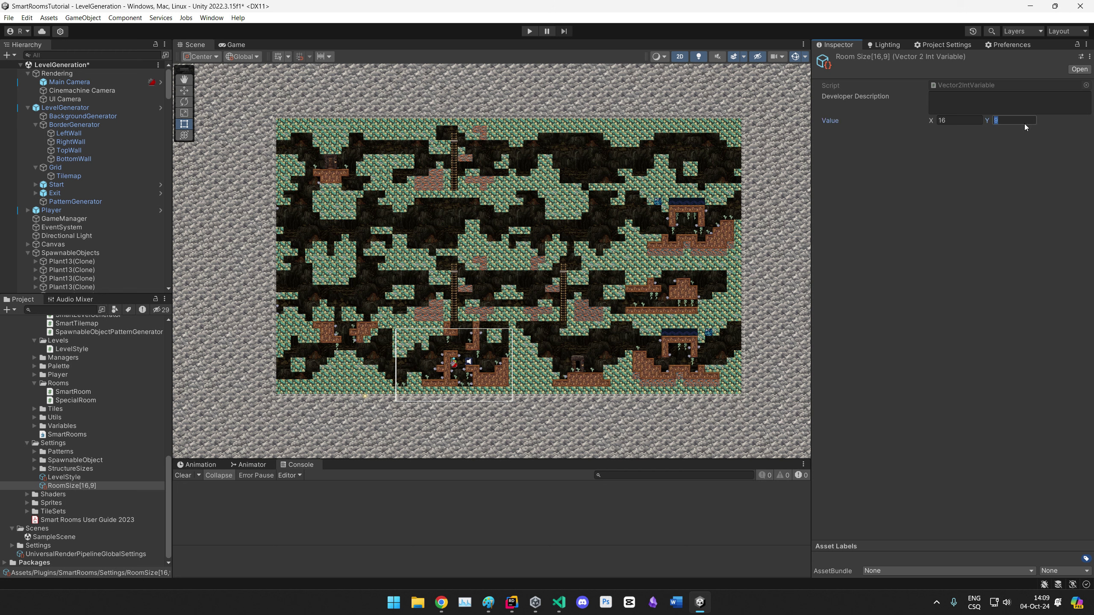
{"action": "left_click", "coordinate": [931, 131]}
{"action": "left_click", "coordinate": [946, 122]}
{"action": "left_click", "coordinate": [1014, 124]}
Step: Examine the individual rooms up close across the generated level
{"action": "scroll", "coordinate": [620, 329], "scroll_direction": "up", "scroll_amount": 6}
{"action": "middle_click_drag", "start_coordinate": [425, 297], "coordinate": [324, 293]}
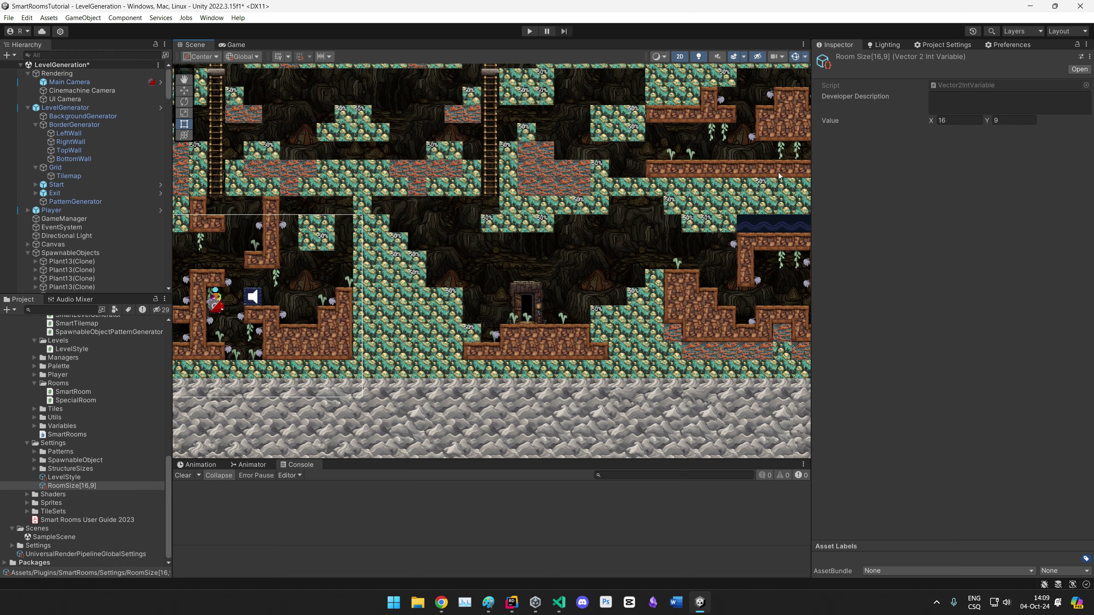
{"action": "middle_click_drag", "start_coordinate": [715, 177], "coordinate": [463, 339]}
{"action": "middle_click_drag", "start_coordinate": [531, 209], "coordinate": [431, 393]}
{"action": "middle_click_drag", "start_coordinate": [360, 287], "coordinate": [544, 389]}
{"action": "middle_click_drag", "start_coordinate": [207, 403], "coordinate": [370, 143]}
{"action": "middle_click_drag", "start_coordinate": [767, 413], "coordinate": [642, 268]}
{"action": "scroll", "coordinate": [389, 240], "scroll_direction": "up", "scroll_amount": 5}
Step: Open the StartRoom 0 prefab for editing
{"action": "scroll", "coordinate": [131, 466], "scroll_direction": "up", "scroll_amount": 10}
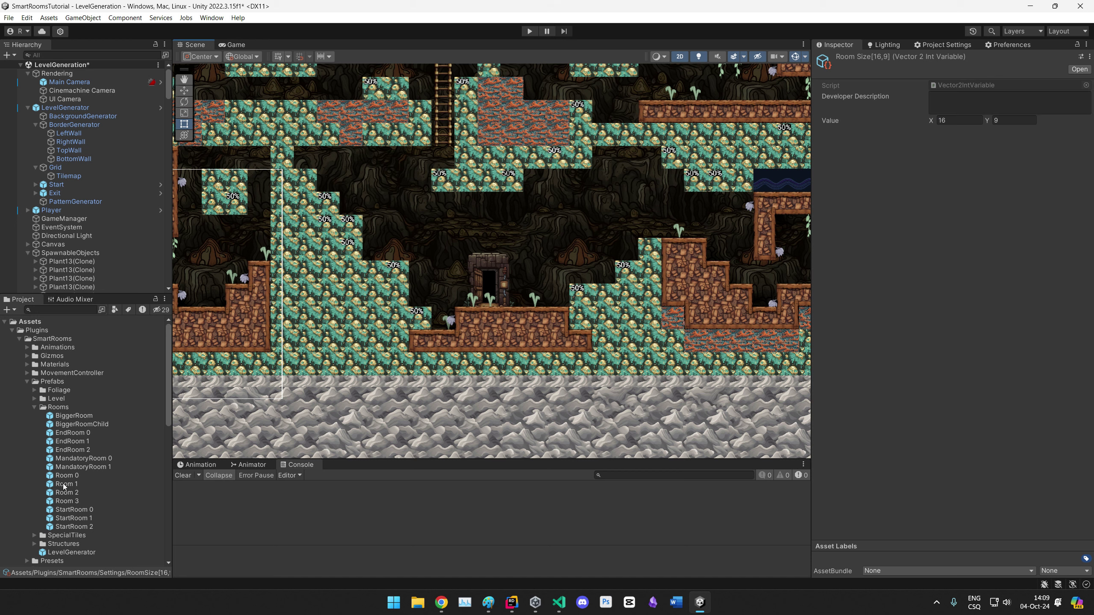
{"action": "left_click", "coordinate": [73, 510]}
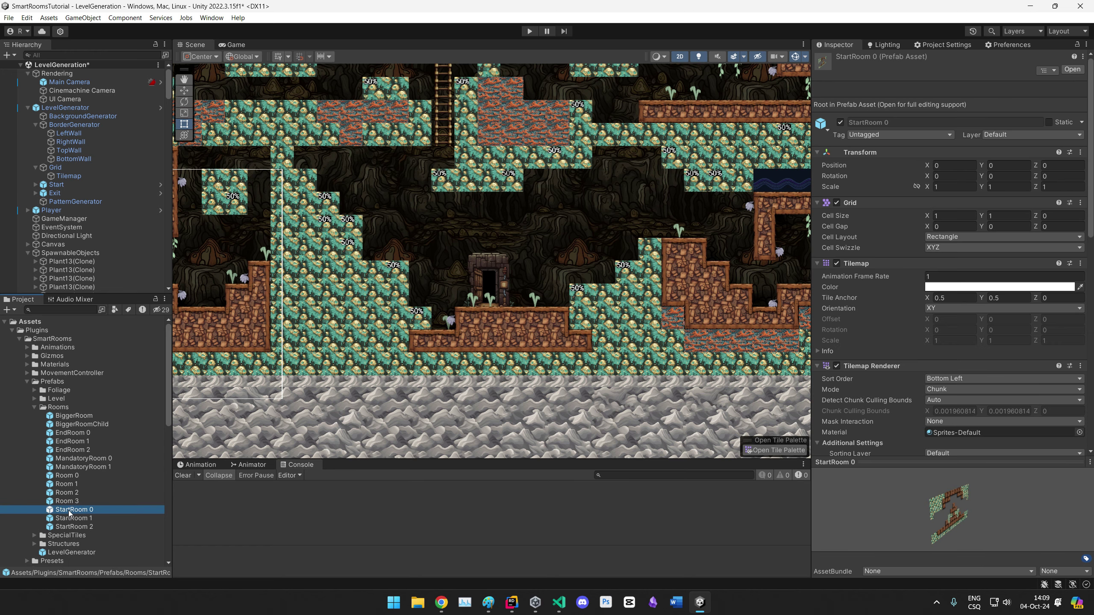
{"action": "double_click", "coordinate": [68, 510]}
{"action": "middle_click_drag", "start_coordinate": [502, 295], "coordinate": [489, 298]}
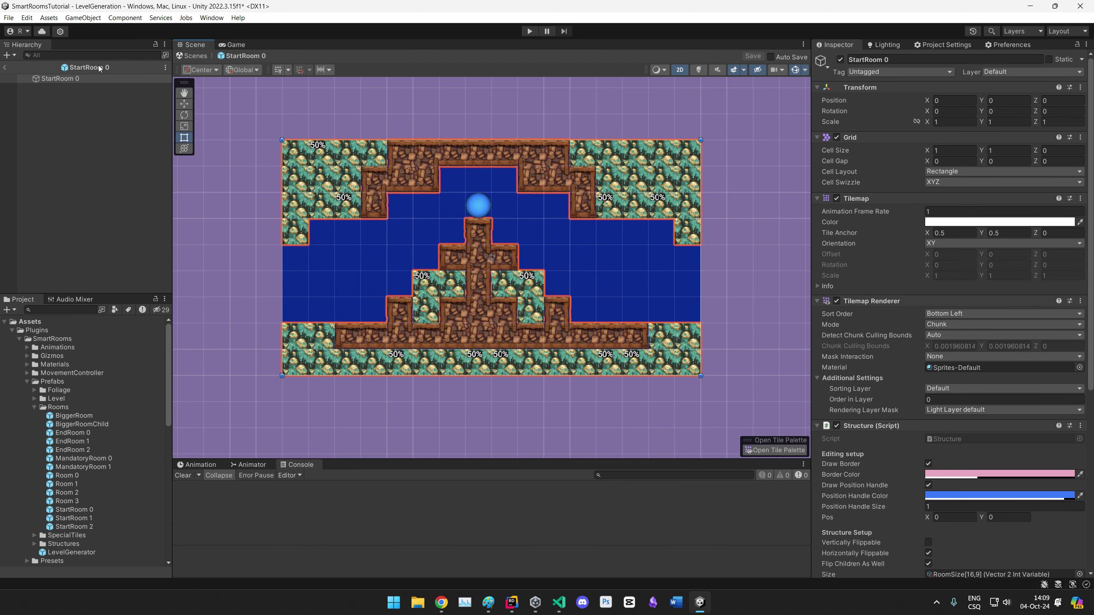
Step: Examine StartRoom 0's Structure and Smart Room components, including the entrance settings
{"action": "scroll", "coordinate": [870, 351], "scroll_direction": "down", "scroll_amount": 8}
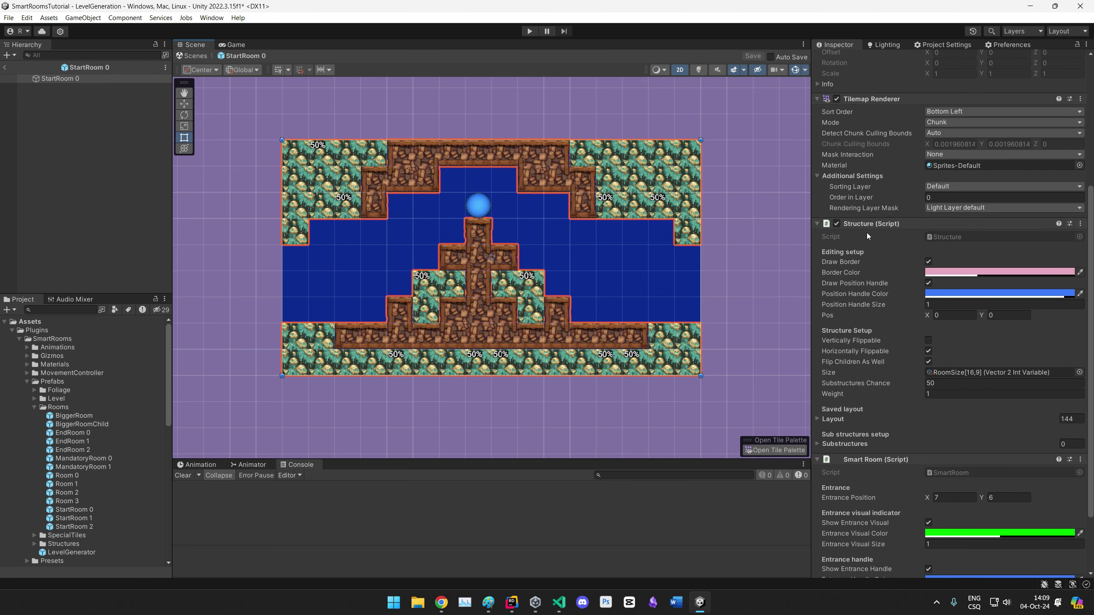
{"action": "left_click", "coordinate": [879, 224]}
{"action": "left_click", "coordinate": [870, 376]}
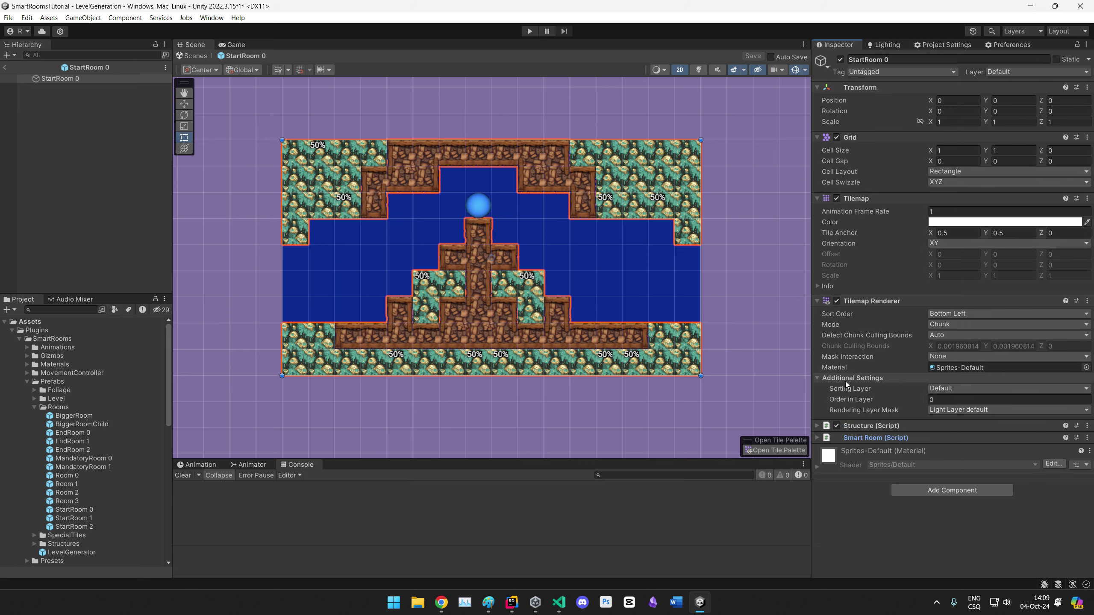
{"action": "left_click", "coordinate": [846, 438]}
{"action": "left_click", "coordinate": [868, 426]}
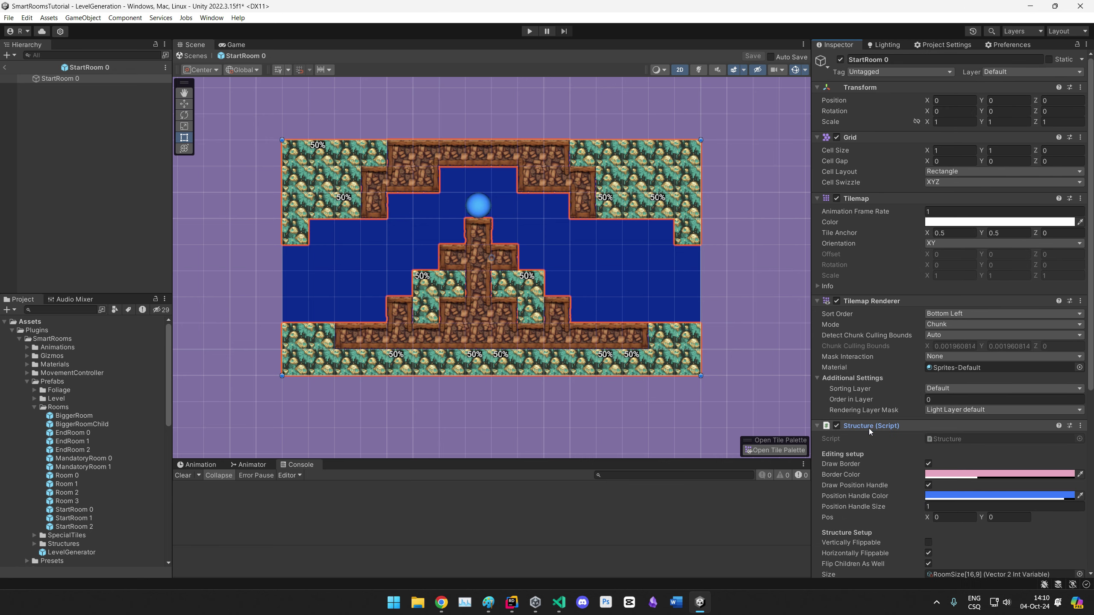
{"action": "scroll", "coordinate": [875, 425], "scroll_direction": "down", "scroll_amount": 10}
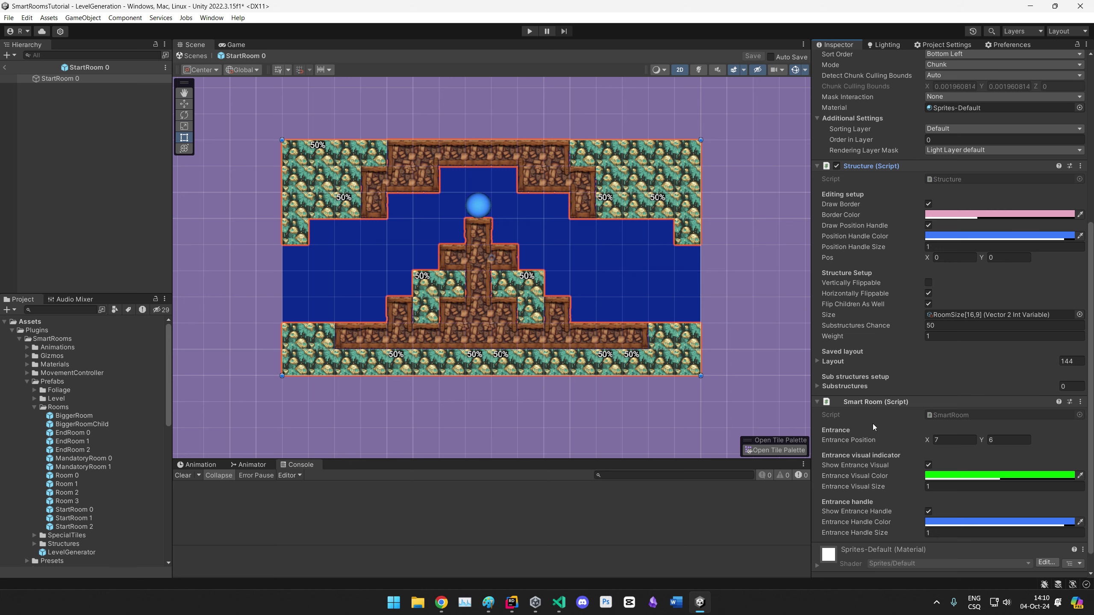
{"action": "scroll", "coordinate": [873, 415], "scroll_direction": "down", "scroll_amount": 2}
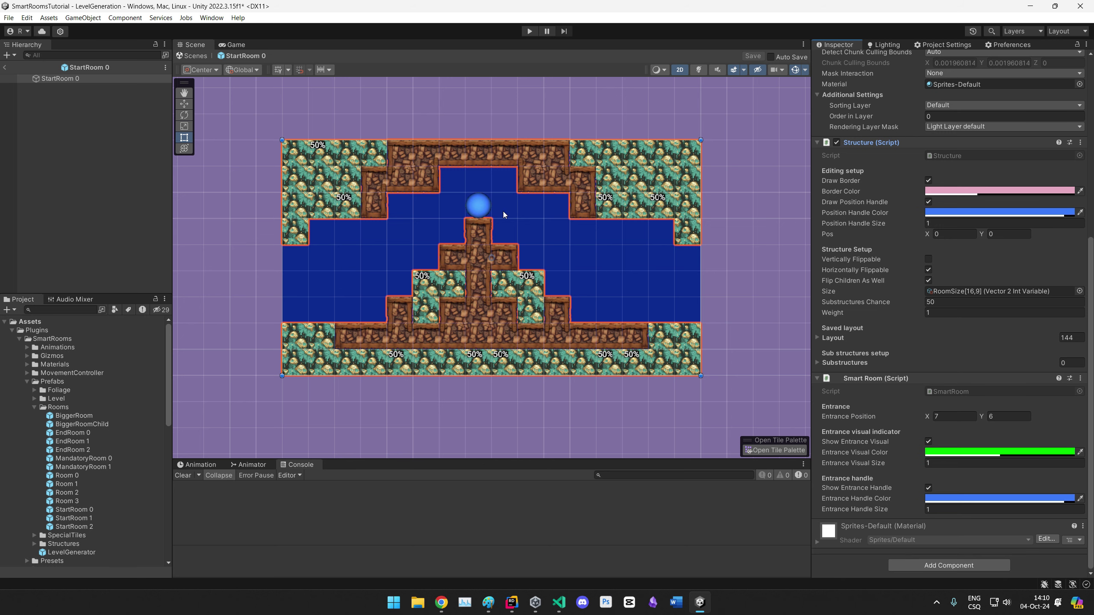
Step: Move StartRoom 0's entrance handle to demonstrate it, then return it to X 7, Y 6
{"action": "middle_click_drag", "start_coordinate": [615, 258], "coordinate": [637, 276]}
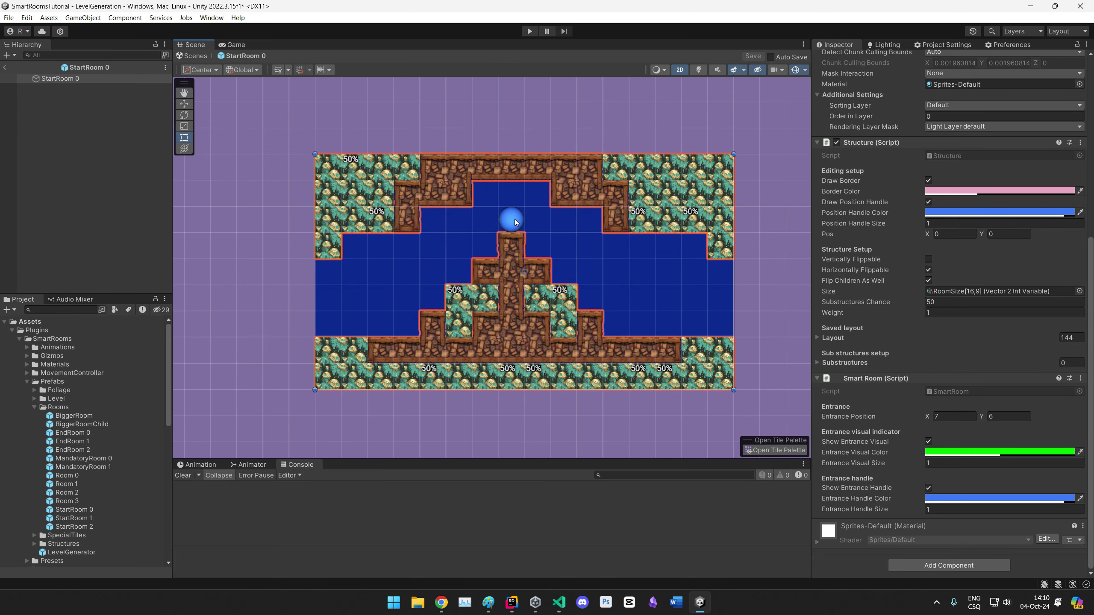
{"action": "middle_click_drag", "start_coordinate": [595, 246], "coordinate": [630, 259]}
{"action": "left_click_drag", "start_coordinate": [552, 233], "coordinate": [618, 312]}
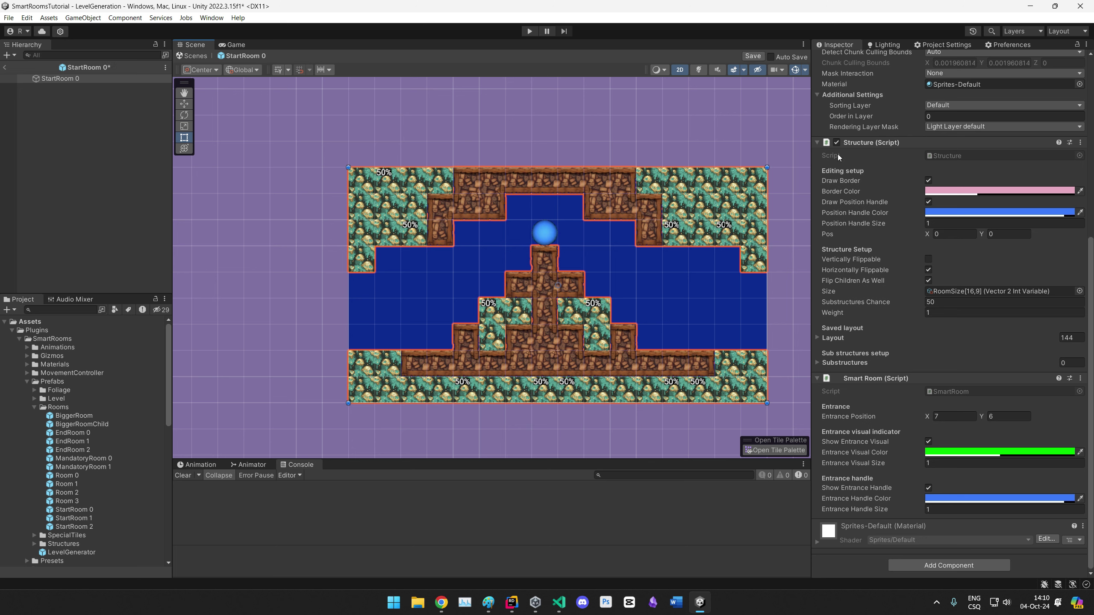
{"action": "mouse_move", "coordinate": [546, 237]}
{"action": "left_mouse_down"}
{"action": "mouse_move", "coordinate": [406, 330]}
{"action": "mouse_move", "coordinate": [499, 260]}
{"action": "mouse_move", "coordinate": [552, 239]}
{"action": "left_mouse_up"}
{"action": "middle_click_drag", "start_coordinate": [624, 297], "coordinate": [623, 295]}
{"action": "middle_click_drag", "start_coordinate": [453, 240], "coordinate": [409, 230]}
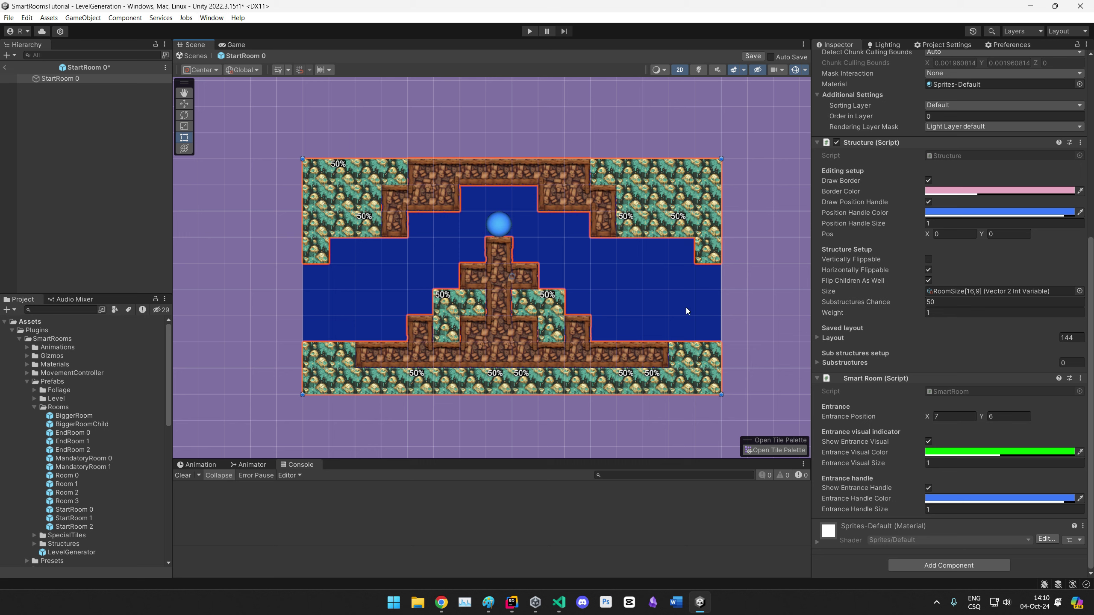
Step: Open the Tile Palette, dock it beside the Console and enlarge its tile view
{"action": "left_click", "coordinate": [775, 450]}
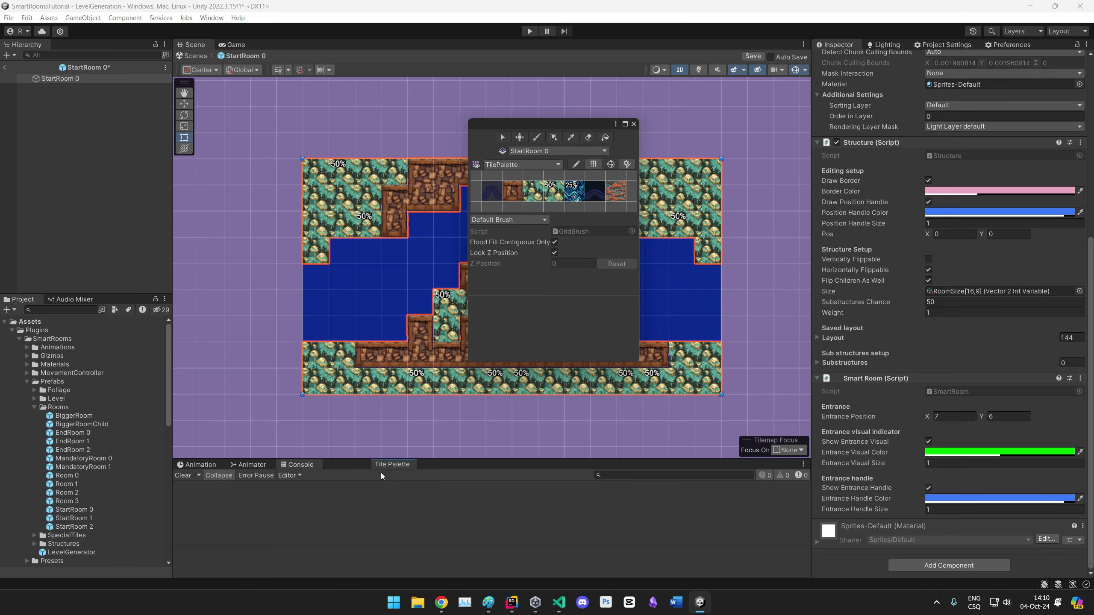
{"action": "left_click_drag", "start_coordinate": [381, 473], "coordinate": [358, 465]}
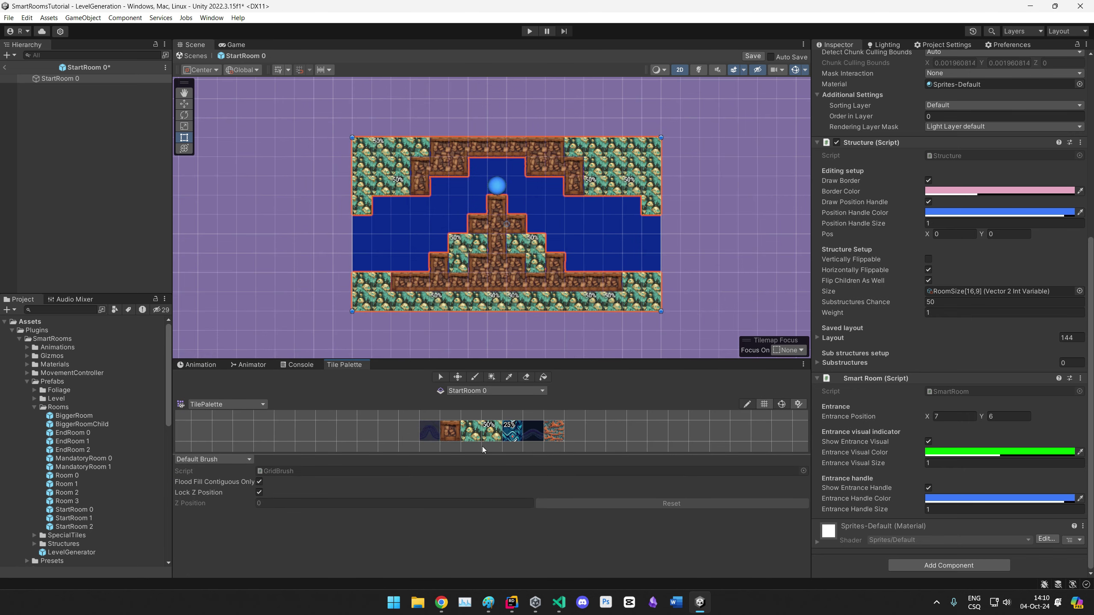
{"action": "left_click_drag", "start_coordinate": [483, 455], "coordinate": [490, 500]}
{"action": "middle_click_drag", "start_coordinate": [592, 459], "coordinate": [461, 455]}
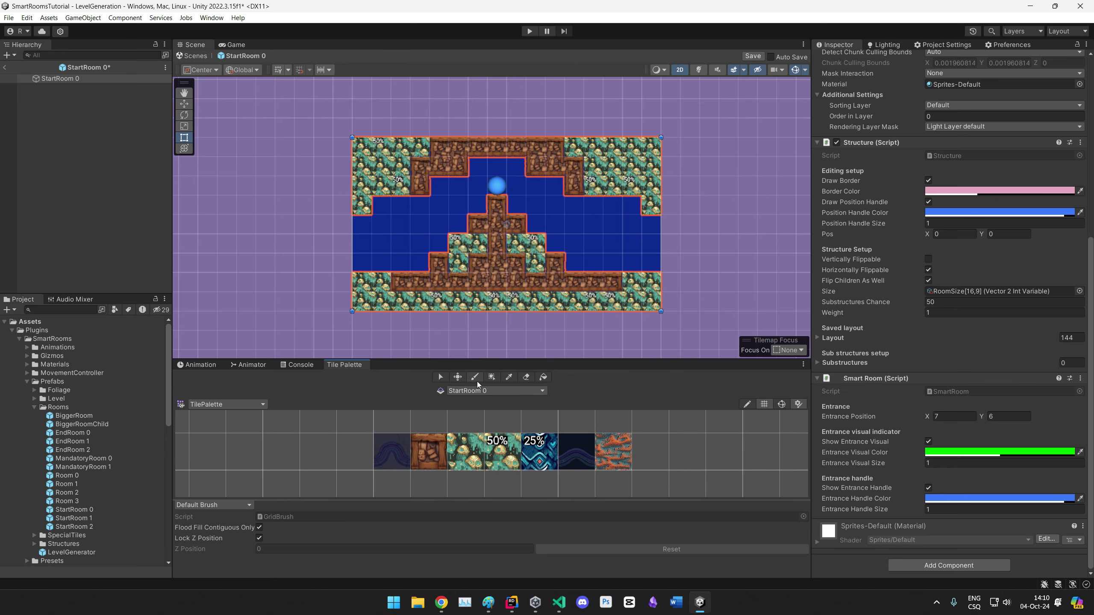
Step: Paint brown stone tiles below the upper-left green area of StartRoom 0, extending them to the room's left edge
{"action": "scroll", "coordinate": [440, 309], "scroll_direction": "up", "scroll_amount": 5}
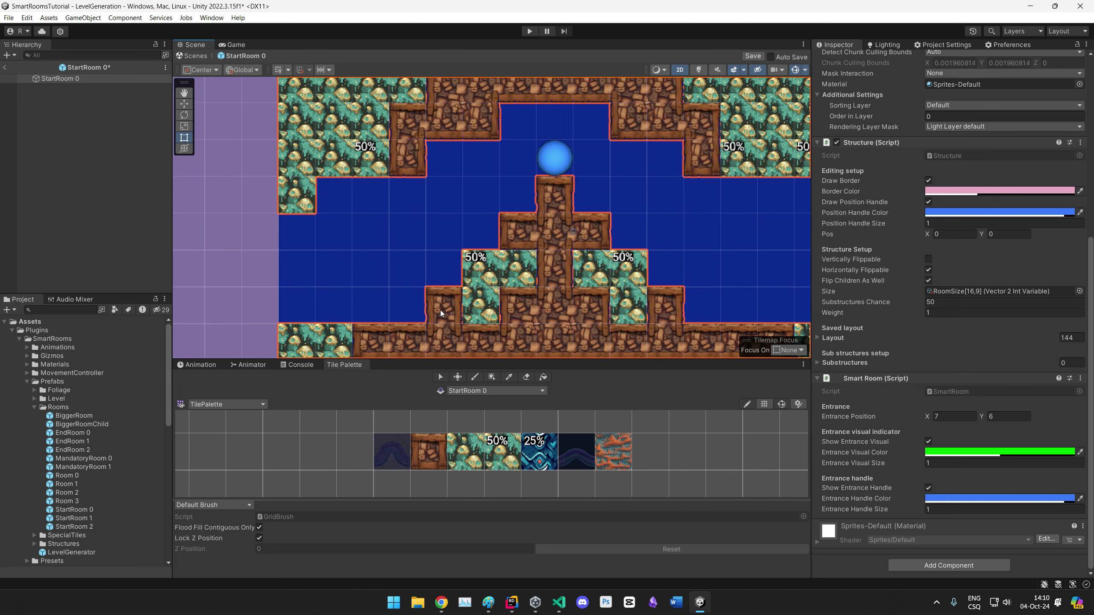
{"action": "left_click", "coordinate": [414, 436]}
{"action": "middle_click_drag", "start_coordinate": [418, 227], "coordinate": [452, 281]}
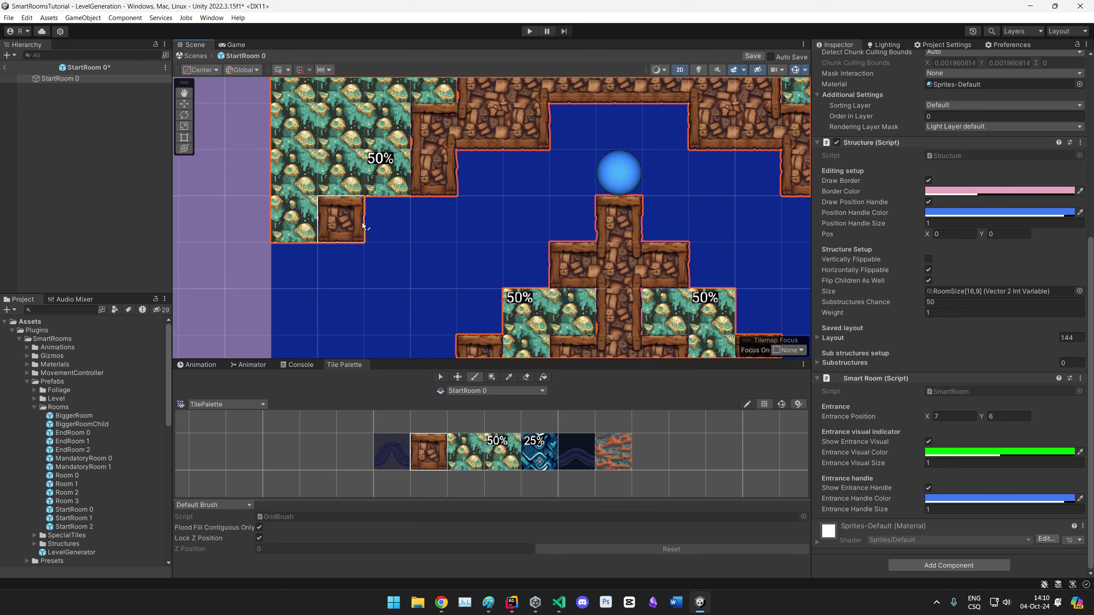
{"action": "mouse_move", "coordinate": [382, 216]}
{"action": "left_mouse_down"}
{"action": "mouse_move", "coordinate": [356, 275]}
{"action": "mouse_move", "coordinate": [346, 222]}
{"action": "left_mouse_up"}
{"action": "middle_click_drag", "start_coordinate": [444, 257], "coordinate": [474, 212]}
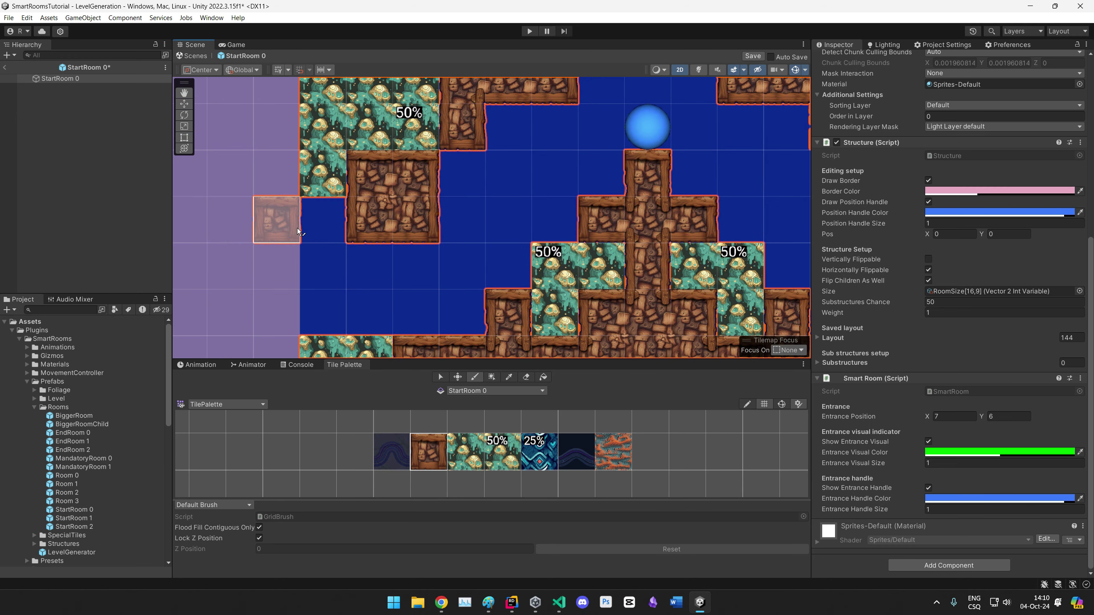
{"action": "left_click_drag", "start_coordinate": [311, 224], "coordinate": [471, 193]}
Step: Paint brown stone tiles below StartRoom 0's upper-right ceiling and a small raised block on the floor beneath
{"action": "scroll", "coordinate": [575, 216], "scroll_direction": "down", "scroll_amount": 2}
{"action": "middle_click_drag", "start_coordinate": [576, 216], "coordinate": [425, 251]}
{"action": "left_click_drag", "start_coordinate": [584, 191], "coordinate": [634, 217]}
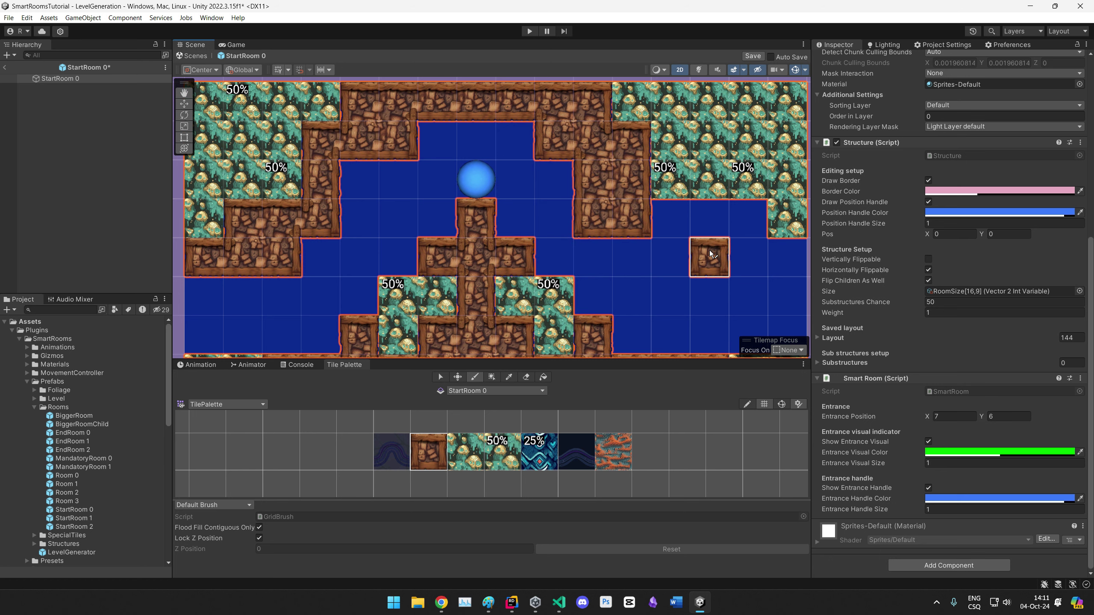
{"action": "middle_click_drag", "start_coordinate": [709, 258], "coordinate": [684, 252]}
{"action": "mouse_move", "coordinate": [643, 213]}
{"action": "left_mouse_down"}
{"action": "mouse_move", "coordinate": [711, 260]}
{"action": "mouse_move", "coordinate": [690, 264]}
{"action": "left_mouse_up"}
{"action": "middle_click_drag", "start_coordinate": [631, 301], "coordinate": [606, 219]}
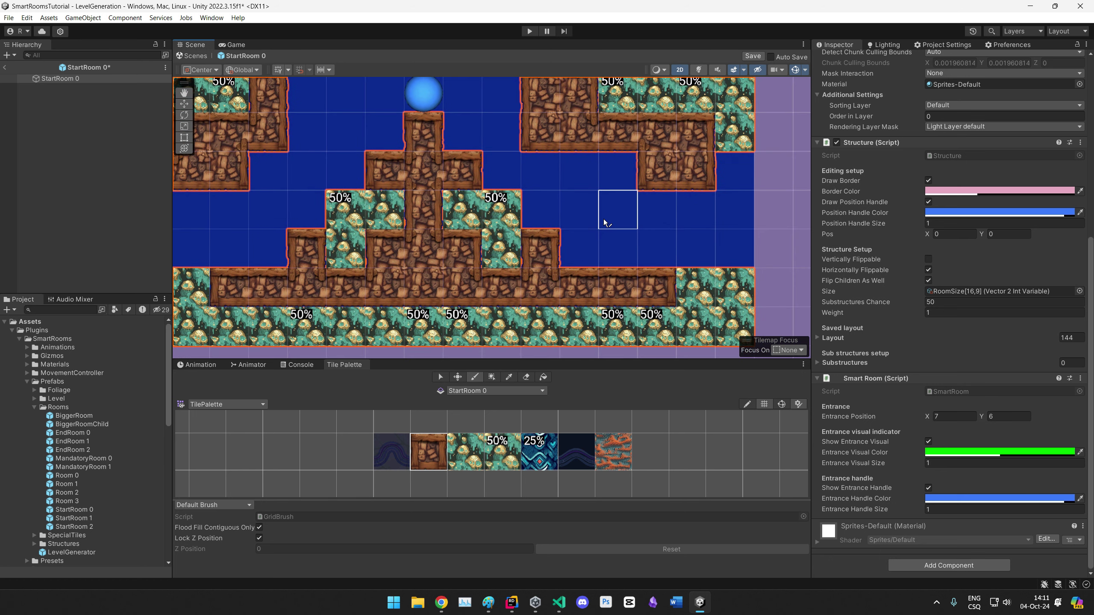
{"action": "left_click_drag", "start_coordinate": [612, 258], "coordinate": [630, 267]}
{"action": "scroll", "coordinate": [630, 267], "scroll_direction": "down", "scroll_amount": 7}
{"action": "middle_click_drag", "start_coordinate": [523, 282], "coordinate": [588, 271]}
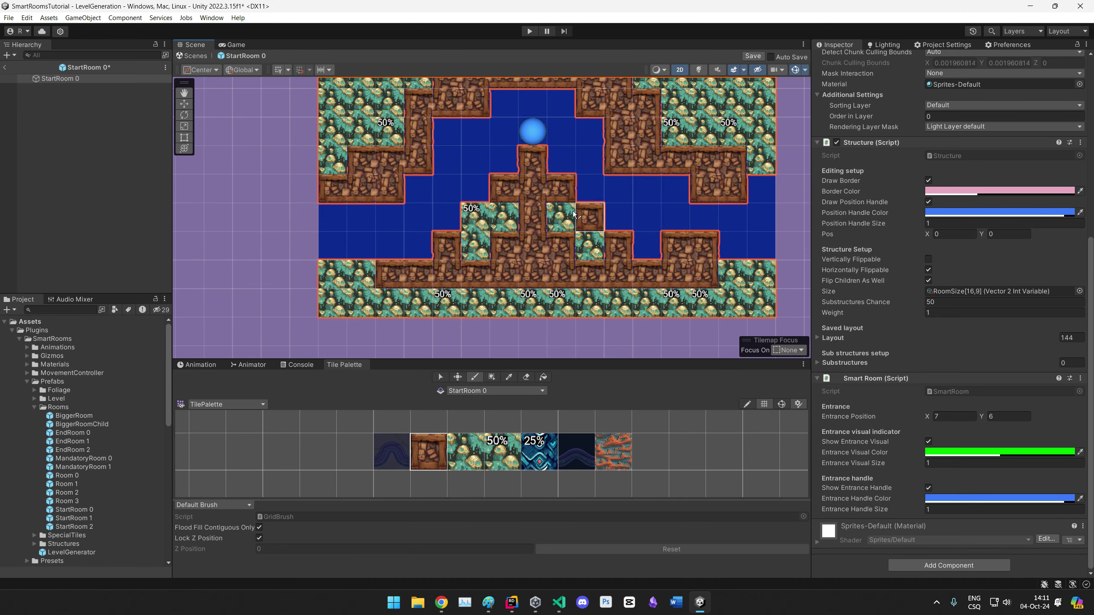
{"action": "middle_click_drag", "start_coordinate": [646, 244], "coordinate": [553, 275]}
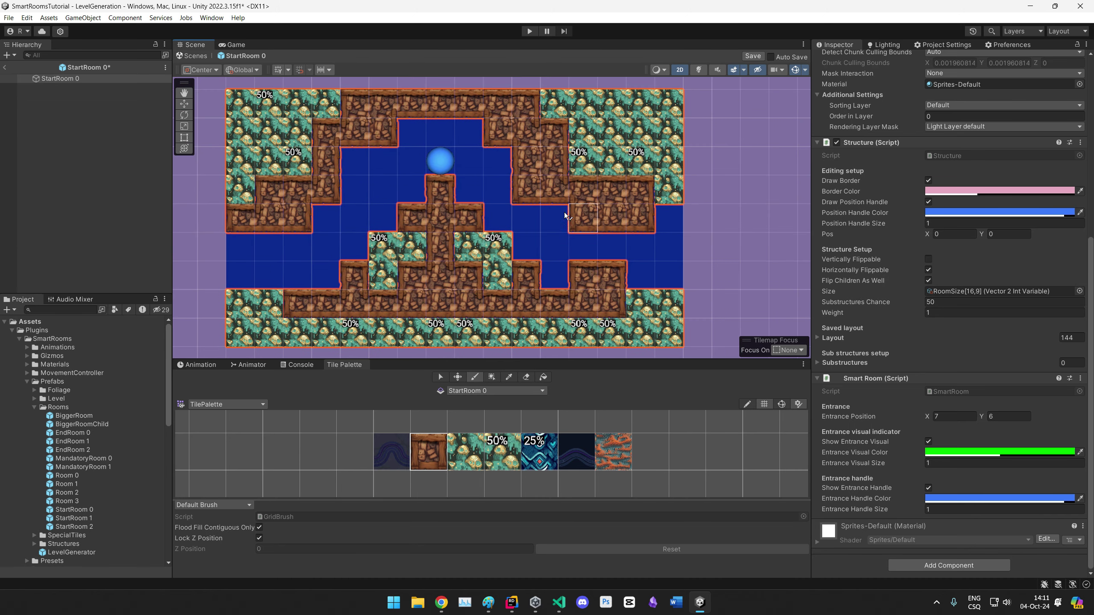
Step: Save the StartRoom 0 prefab and leave the tile brush so its scene handles can be edited
{"action": "key", "text": "ctrl+s"}
{"action": "middle_click_drag", "start_coordinate": [409, 240], "coordinate": [412, 287]}
{"action": "scroll", "coordinate": [412, 286], "scroll_direction": "down", "scroll_amount": 3}
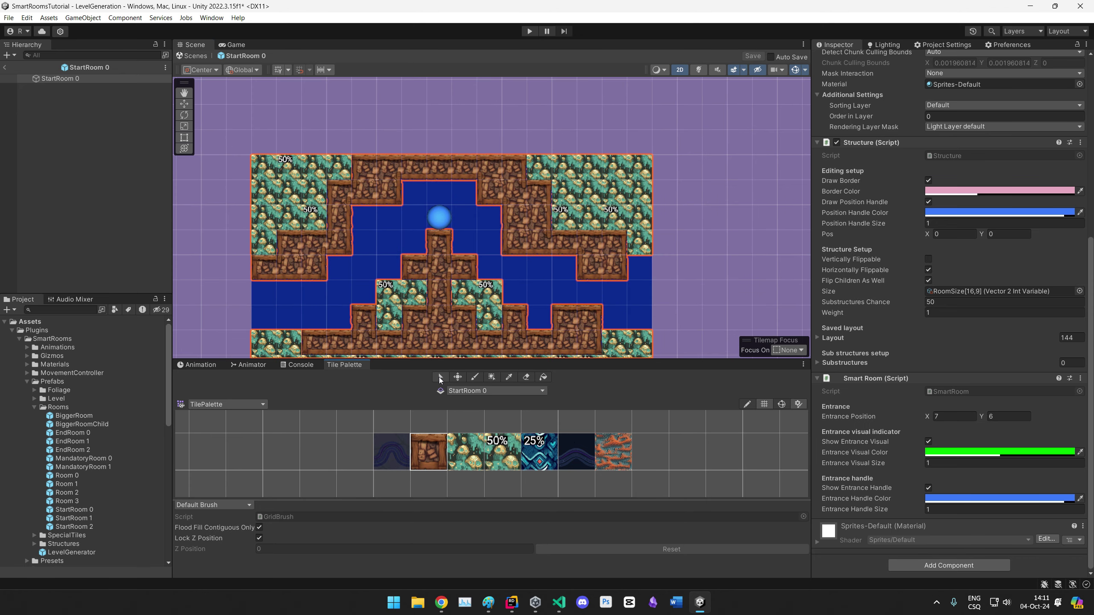
{"action": "middle_click_drag", "start_coordinate": [458, 258], "coordinate": [495, 244]}
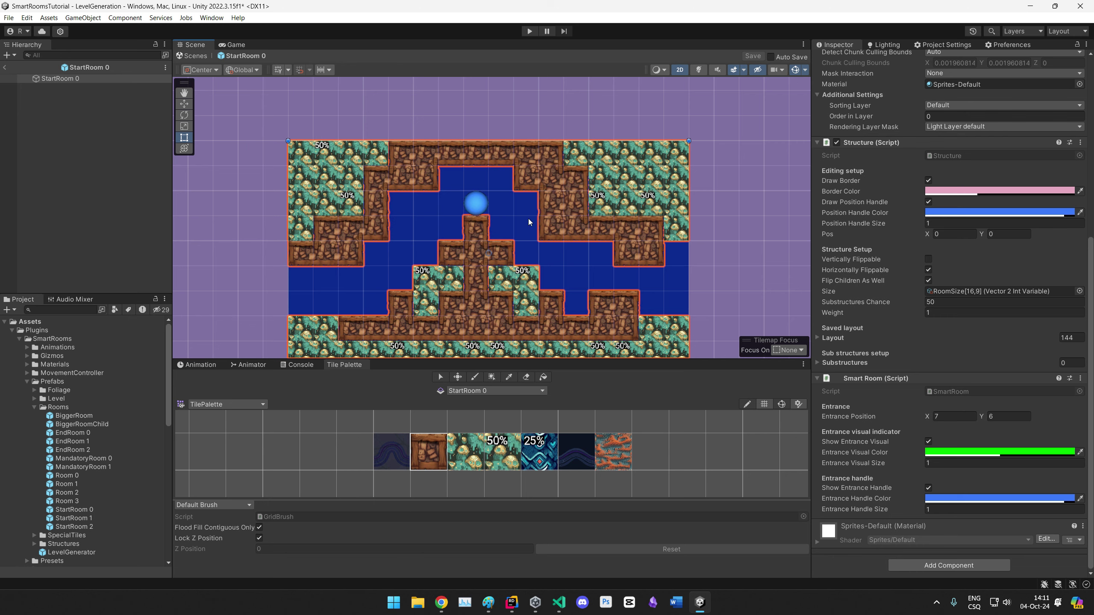
{"action": "scroll", "coordinate": [476, 222], "scroll_direction": "up", "scroll_amount": 2}
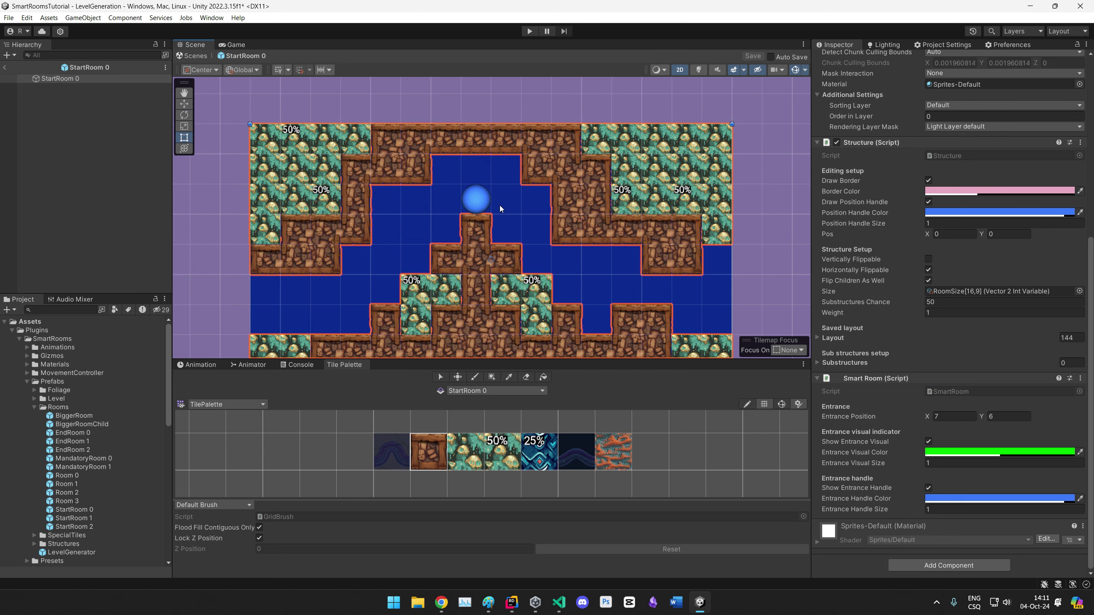
{"action": "scroll", "coordinate": [477, 186], "scroll_direction": "up", "scroll_amount": 3}
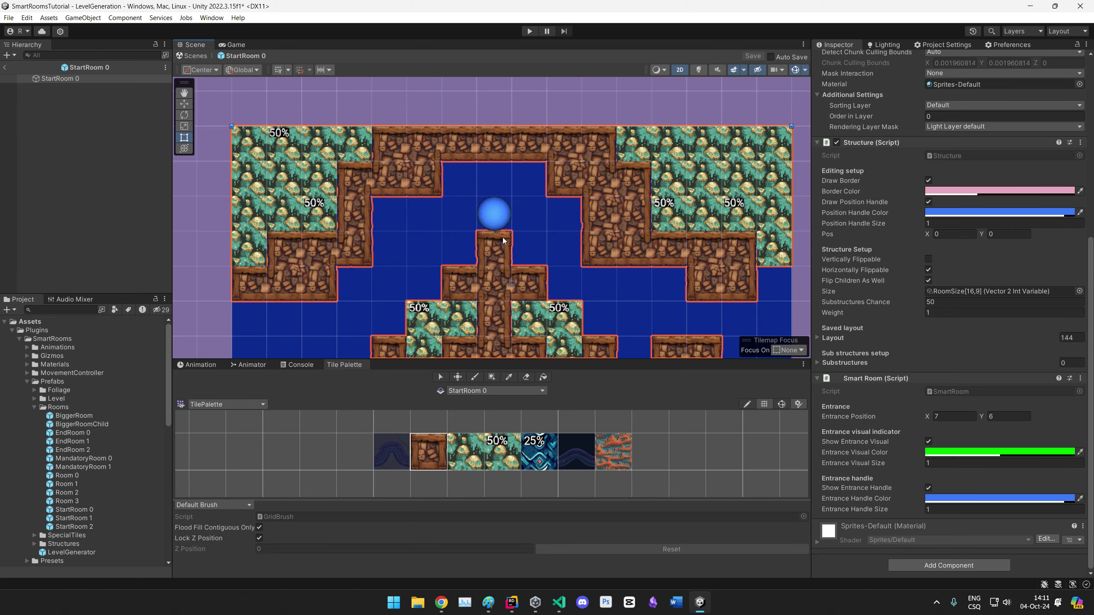
{"action": "scroll", "coordinate": [518, 211], "scroll_direction": "down", "scroll_amount": 2}
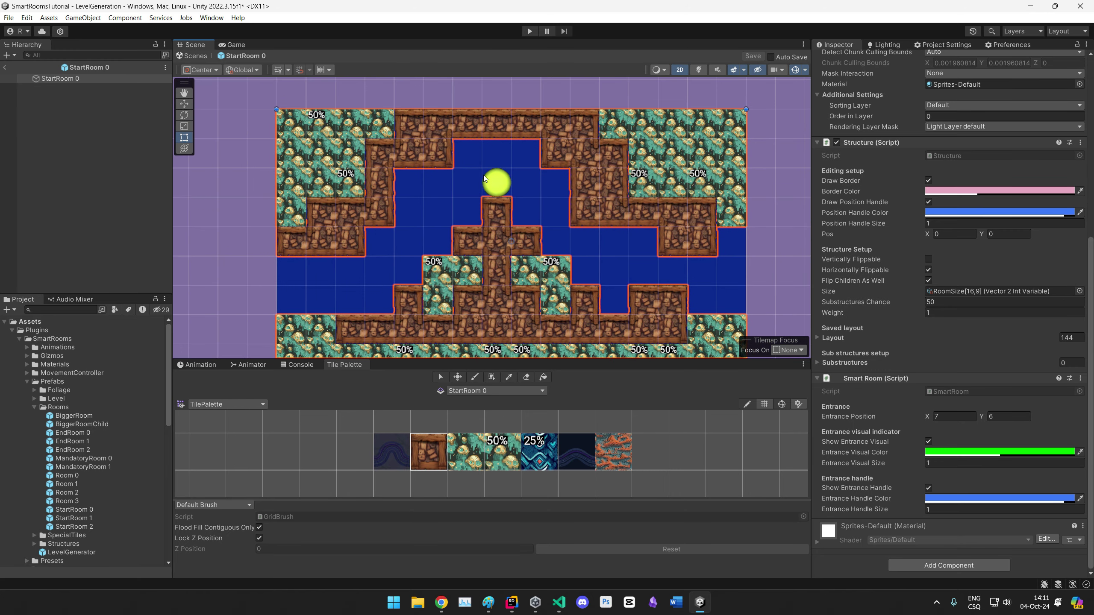
Step: Move StartRoom 0's entrance handle into the one-tile gap between the floor blocks at X 11, Y 2
{"action": "mouse_move", "coordinate": [483, 174]}
{"action": "left_mouse_down"}
{"action": "mouse_move", "coordinate": [433, 268]}
{"action": "mouse_move", "coordinate": [405, 273]}
{"action": "left_mouse_up"}
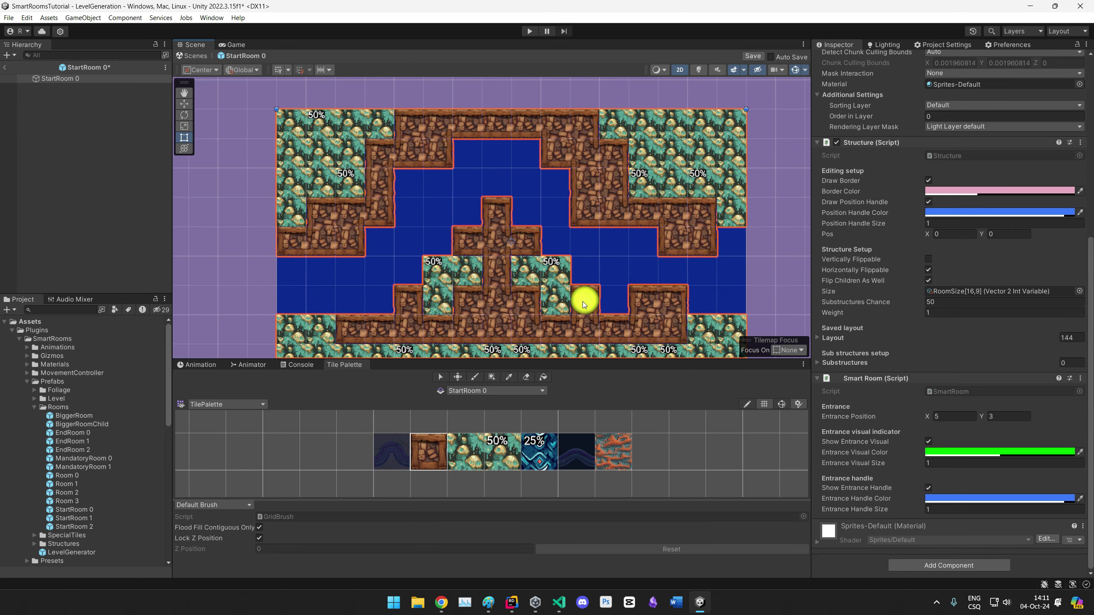
{"action": "scroll", "coordinate": [640, 310], "scroll_direction": "up", "scroll_amount": 6}
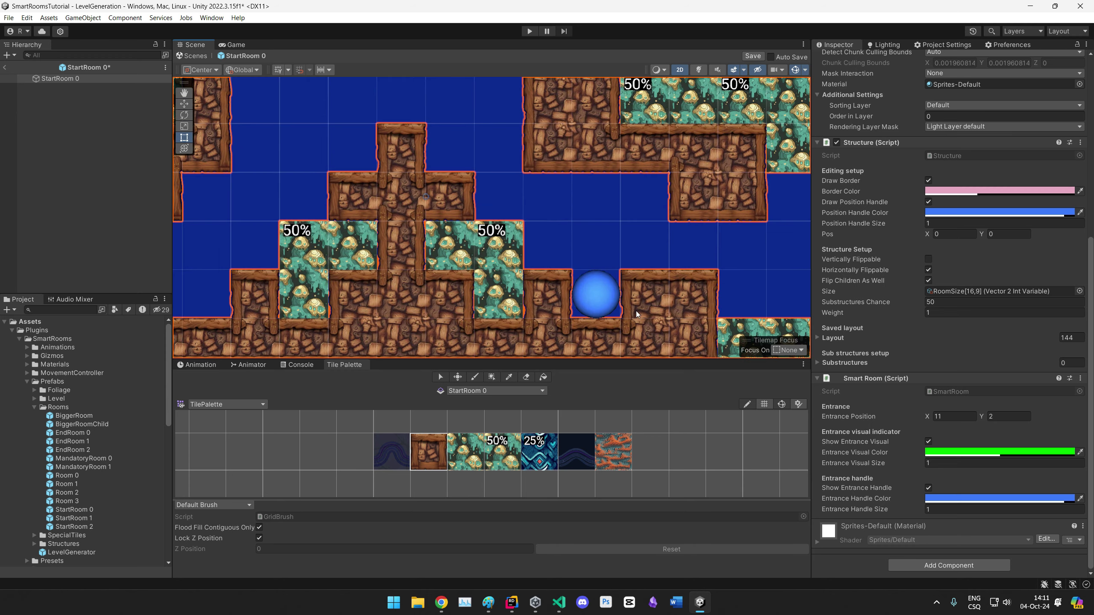
{"action": "middle_click_drag", "start_coordinate": [635, 311], "coordinate": [581, 253]}
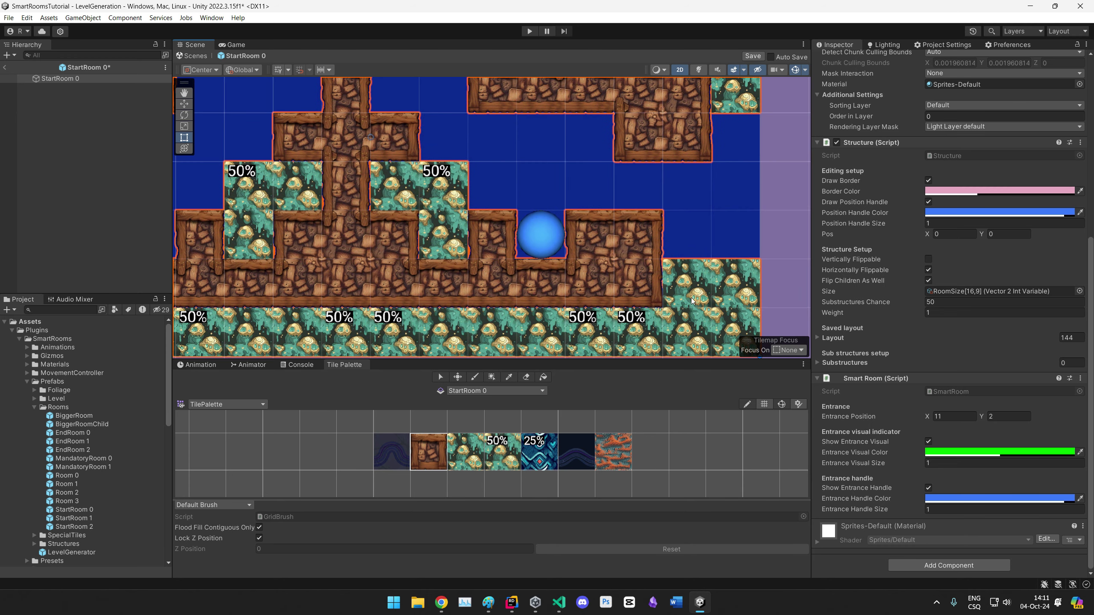
{"action": "mouse_move", "coordinate": [544, 215]}
{"action": "left_mouse_down"}
{"action": "mouse_move", "coordinate": [535, 240]}
{"action": "mouse_move", "coordinate": [557, 192]}
{"action": "mouse_move", "coordinate": [556, 229]}
{"action": "left_mouse_up"}
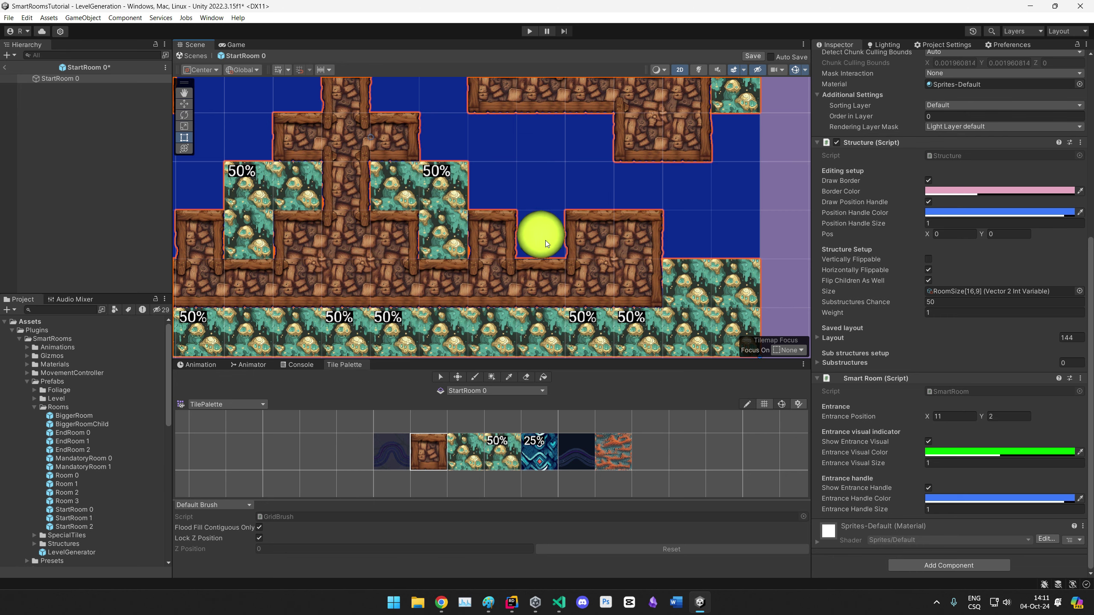
{"action": "scroll", "coordinate": [546, 240], "scroll_direction": "down", "scroll_amount": 8}
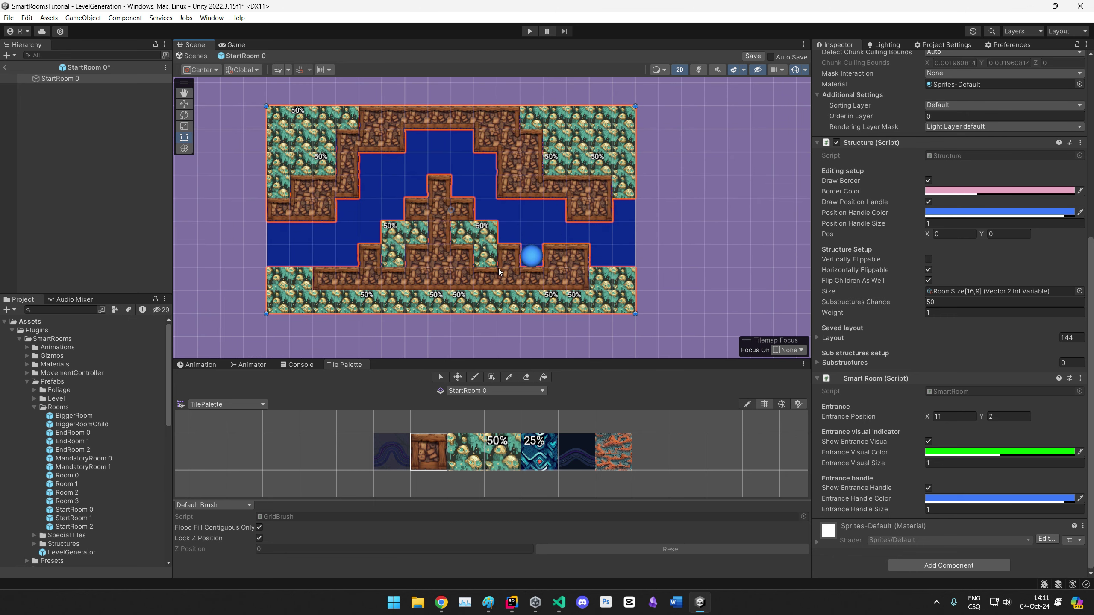
Step: Toggle Show Entrance Visual and Show Entrance Handle off and back on to demonstrate both indicators
{"action": "left_click", "coordinate": [928, 442]}
{"action": "left_click", "coordinate": [928, 442]}
{"action": "left_click", "coordinate": [929, 489]}
{"action": "scroll", "coordinate": [533, 260], "scroll_direction": "up", "scroll_amount": 4}
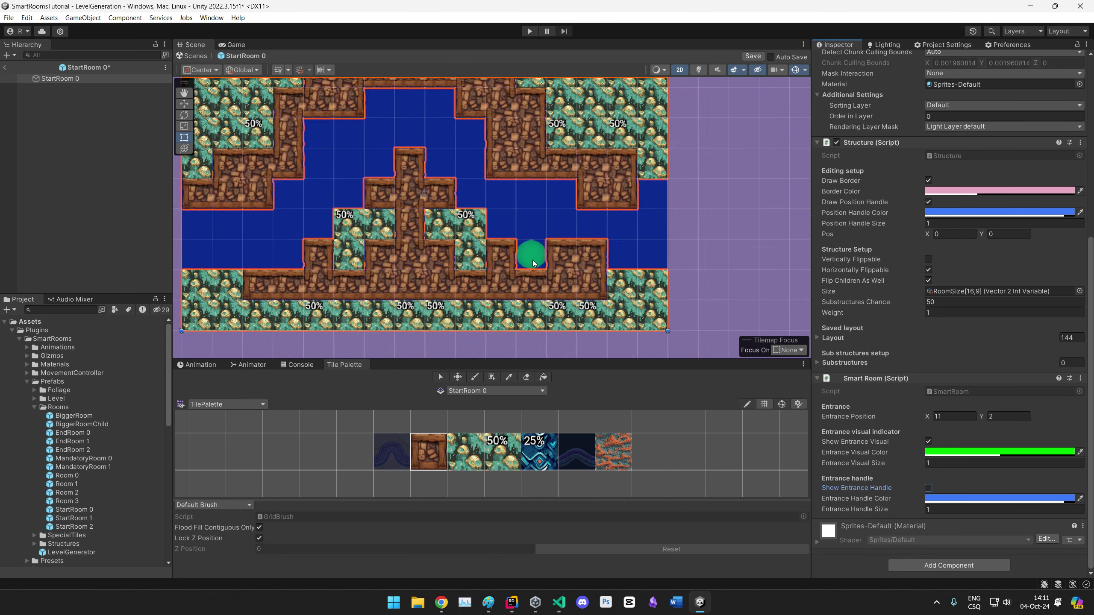
{"action": "left_click", "coordinate": [929, 443]}
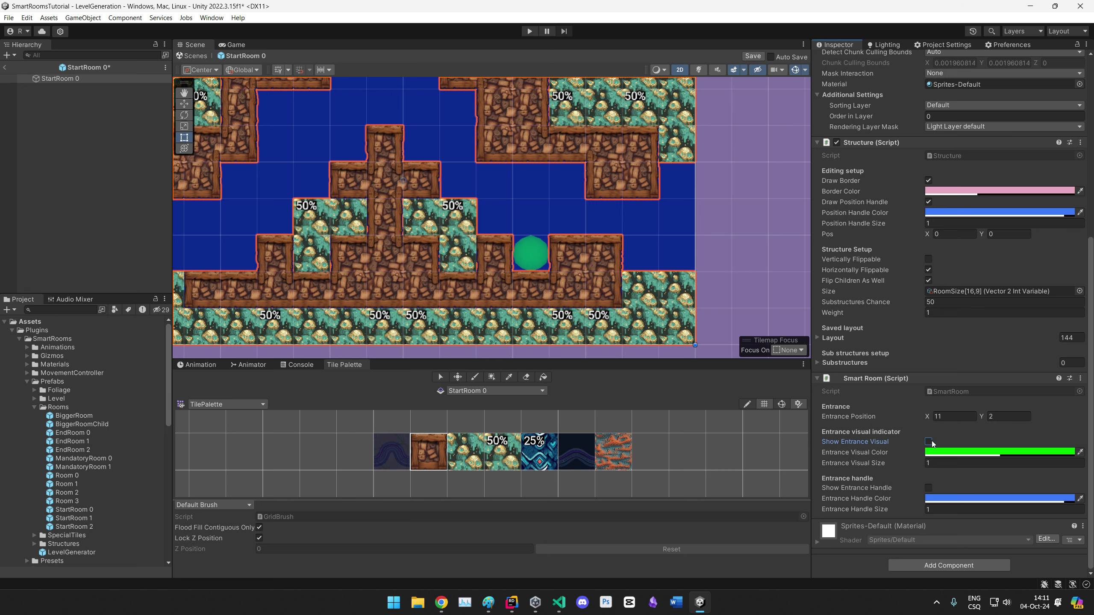
{"action": "left_click", "coordinate": [928, 443]}
{"action": "left_click", "coordinate": [539, 249]}
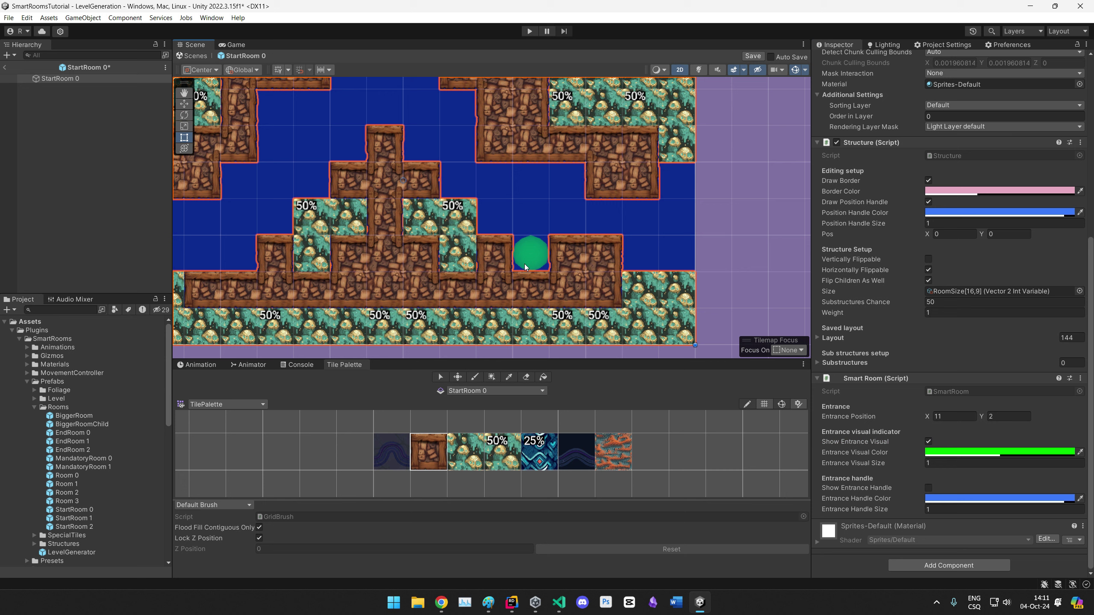
{"action": "left_click", "coordinate": [929, 487]}
{"action": "mouse_move", "coordinate": [538, 257]}
{"action": "left_mouse_down"}
{"action": "mouse_move", "coordinate": [646, 224]}
{"action": "mouse_move", "coordinate": [531, 226]}
{"action": "mouse_move", "coordinate": [538, 256]}
{"action": "left_mouse_up"}
Step: Activate the tile brush, and turn Draw Border off and back on to compare the area outside the room
{"action": "middle_click_drag", "start_coordinate": [345, 262], "coordinate": [414, 277]}
{"action": "scroll", "coordinate": [414, 277], "scroll_direction": "down", "scroll_amount": 8}
{"action": "mouse_move", "coordinate": [487, 248]}
{"action": "middle_mouse_down"}
{"action": "mouse_move", "coordinate": [565, 267]}
{"action": "mouse_move", "coordinate": [494, 257]}
{"action": "middle_mouse_up"}
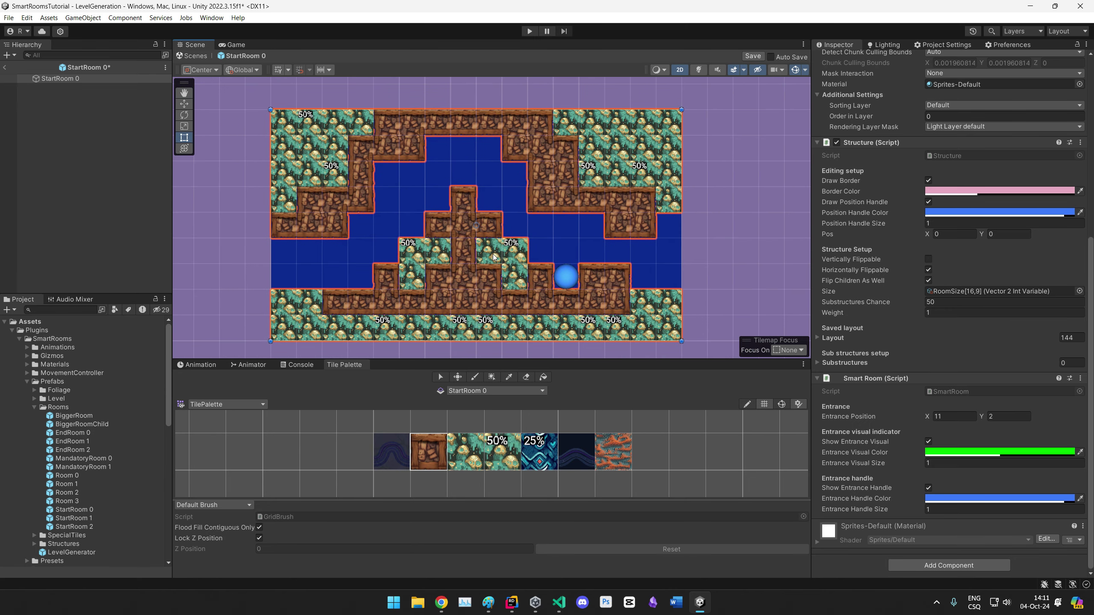
{"action": "scroll", "coordinate": [494, 245], "scroll_direction": "down", "scroll_amount": 1}
{"action": "mouse_move", "coordinate": [322, 180]}
{"action": "middle_mouse_down"}
{"action": "mouse_move", "coordinate": [357, 156]}
{"action": "mouse_move", "coordinate": [340, 179]}
{"action": "middle_mouse_up"}
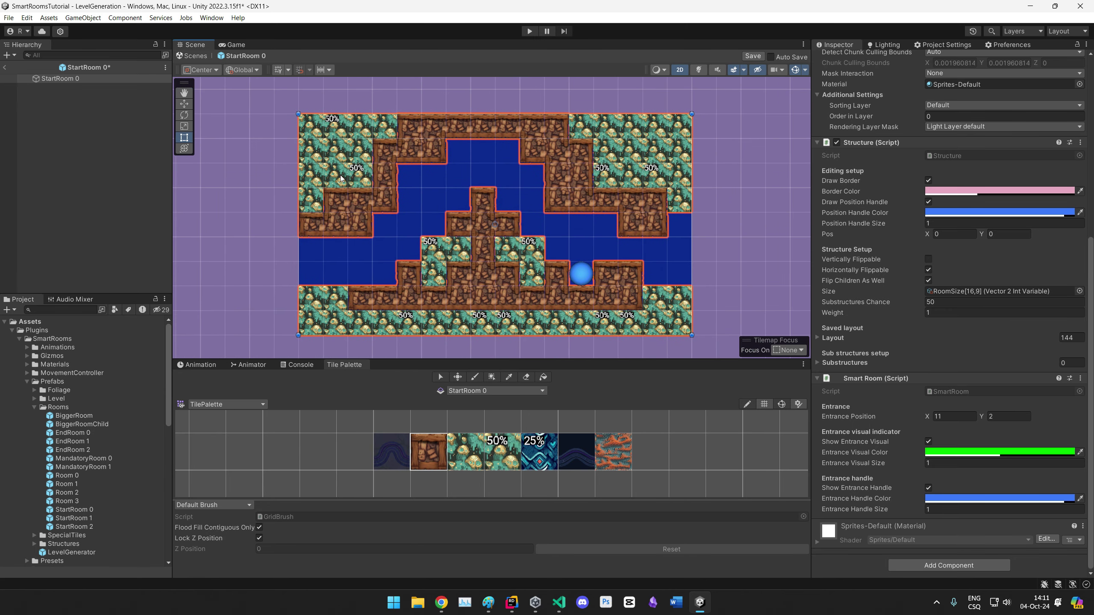
{"action": "left_click", "coordinate": [475, 376]}
{"action": "middle_click_drag", "start_coordinate": [199, 254], "coordinate": [287, 242]}
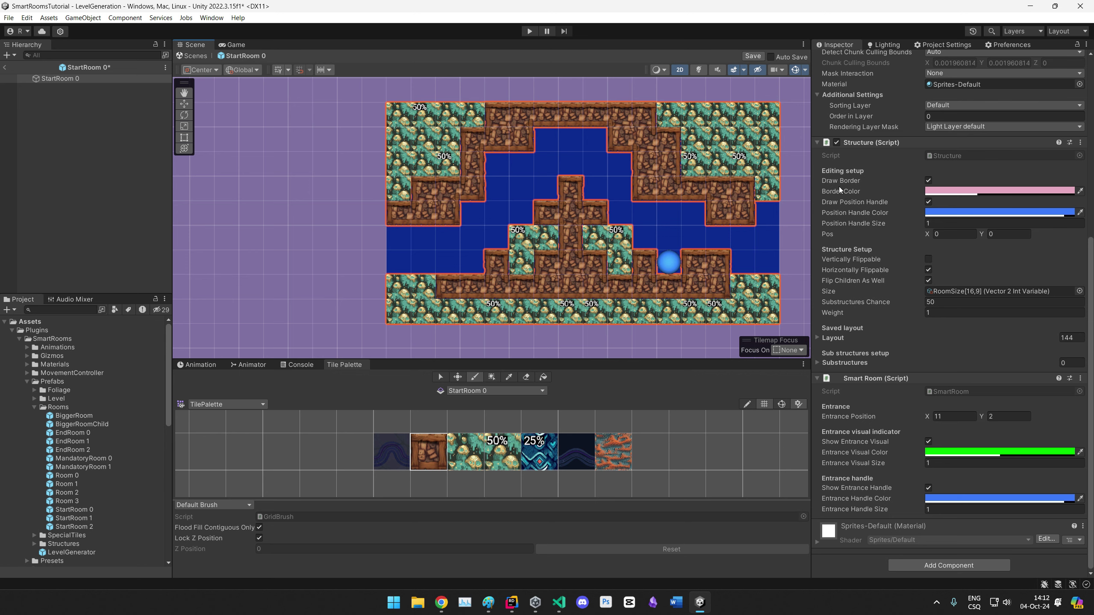
{"action": "left_click", "coordinate": [928, 181]}
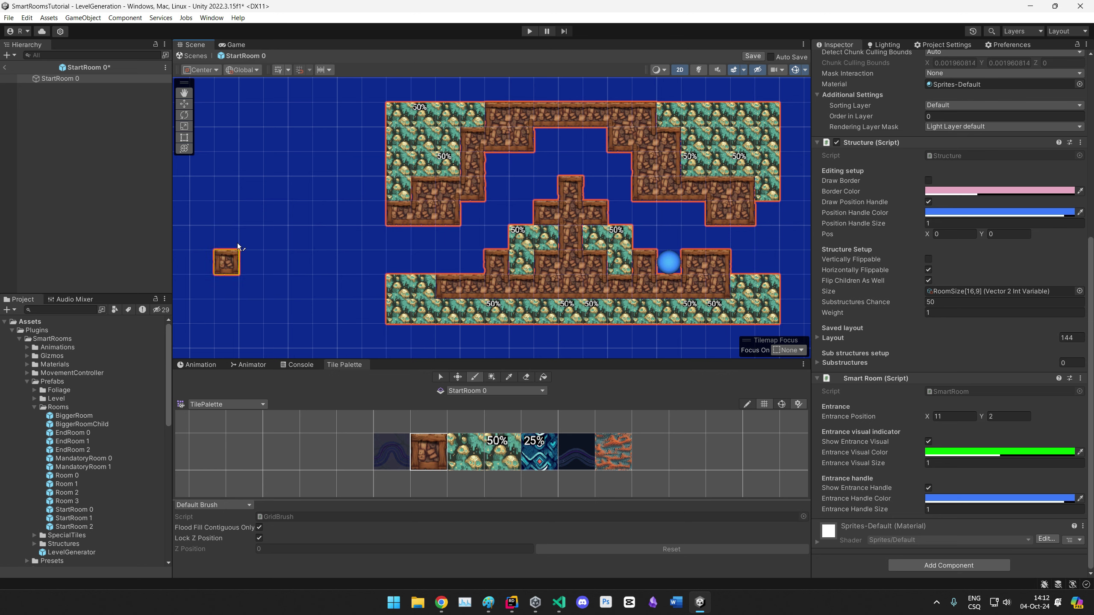
{"action": "middle_click_drag", "start_coordinate": [374, 262], "coordinate": [311, 261]}
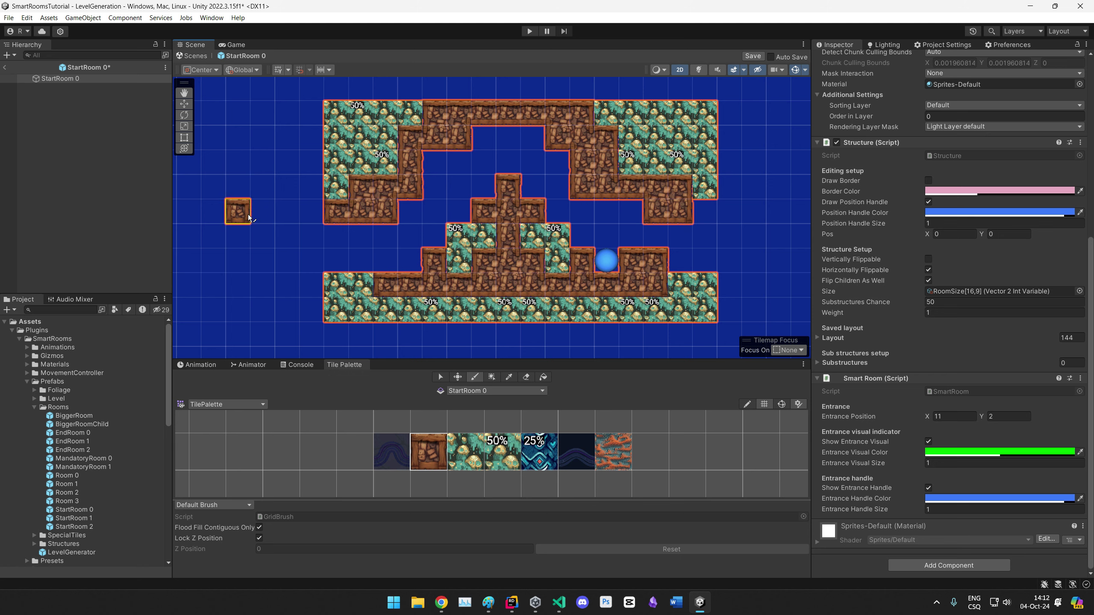
{"action": "left_click", "coordinate": [928, 182]}
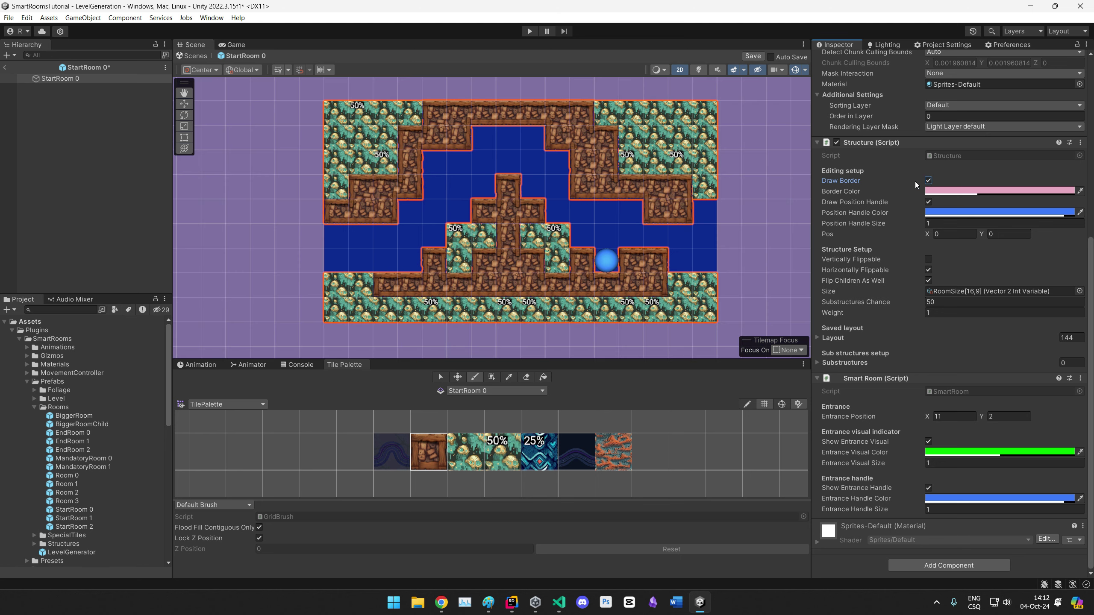
Step: Examine the border around StartRoom 0, and toggle Draw Position Handle off and back on
{"action": "mouse_move", "coordinate": [333, 266]}
{"action": "middle_mouse_down"}
{"action": "mouse_move", "coordinate": [244, 248]}
{"action": "mouse_move", "coordinate": [364, 251]}
{"action": "middle_mouse_up"}
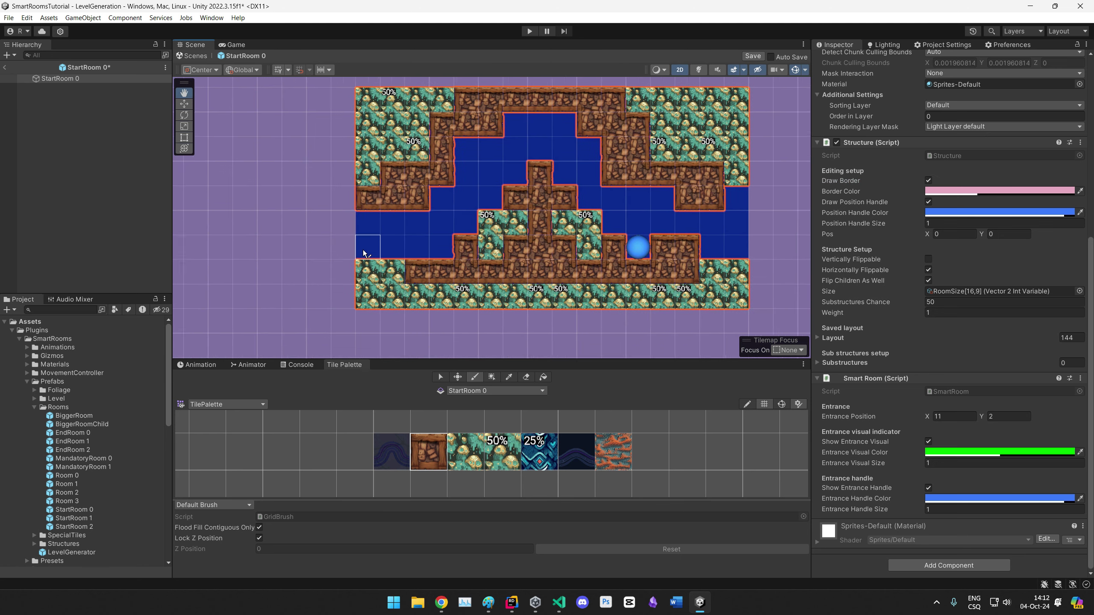
{"action": "scroll", "coordinate": [441, 212], "scroll_direction": "down", "scroll_amount": 1}
{"action": "middle_click_drag", "start_coordinate": [442, 212], "coordinate": [369, 229]}
{"action": "middle_click_drag", "start_coordinate": [226, 202], "coordinate": [310, 199]}
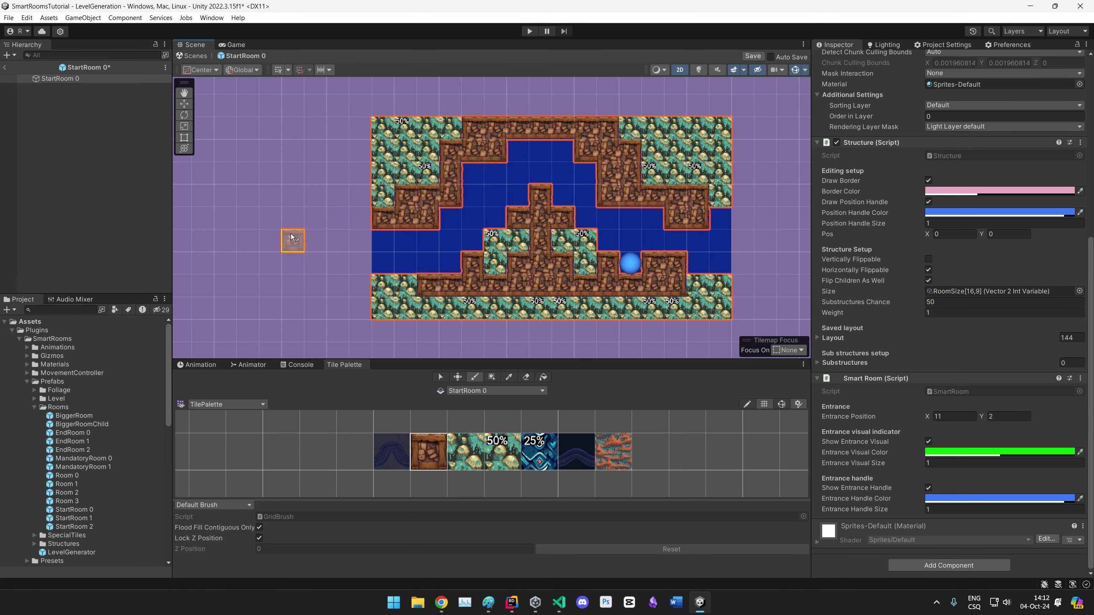
{"action": "middle_click_drag", "start_coordinate": [354, 227], "coordinate": [335, 227]}
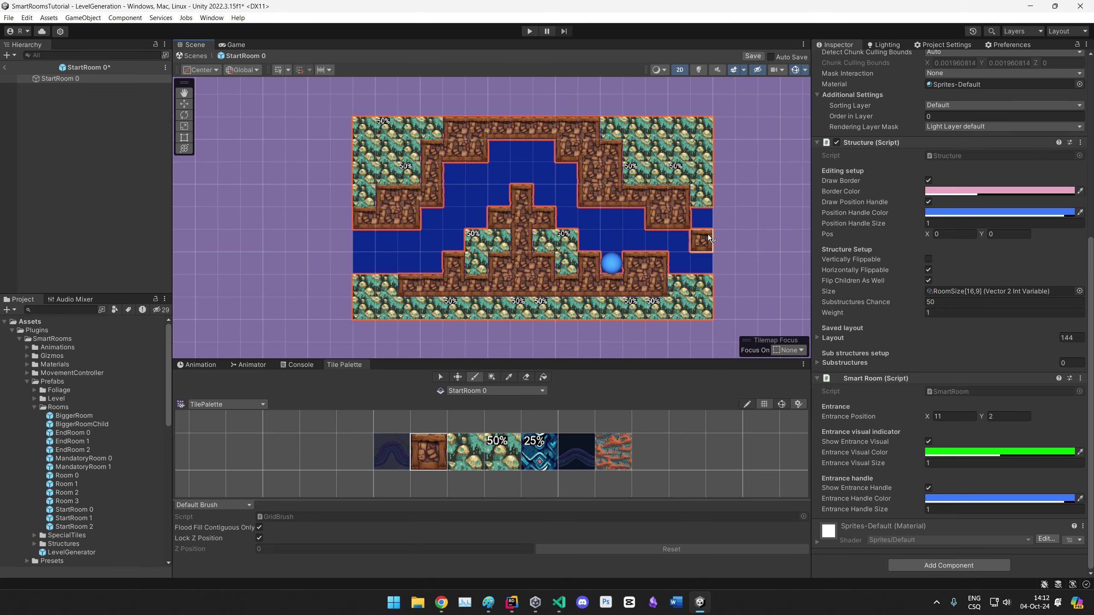
{"action": "middle_click_drag", "start_coordinate": [708, 234], "coordinate": [689, 236]}
{"action": "left_click", "coordinate": [930, 202]}
{"action": "left_click", "coordinate": [930, 202]}
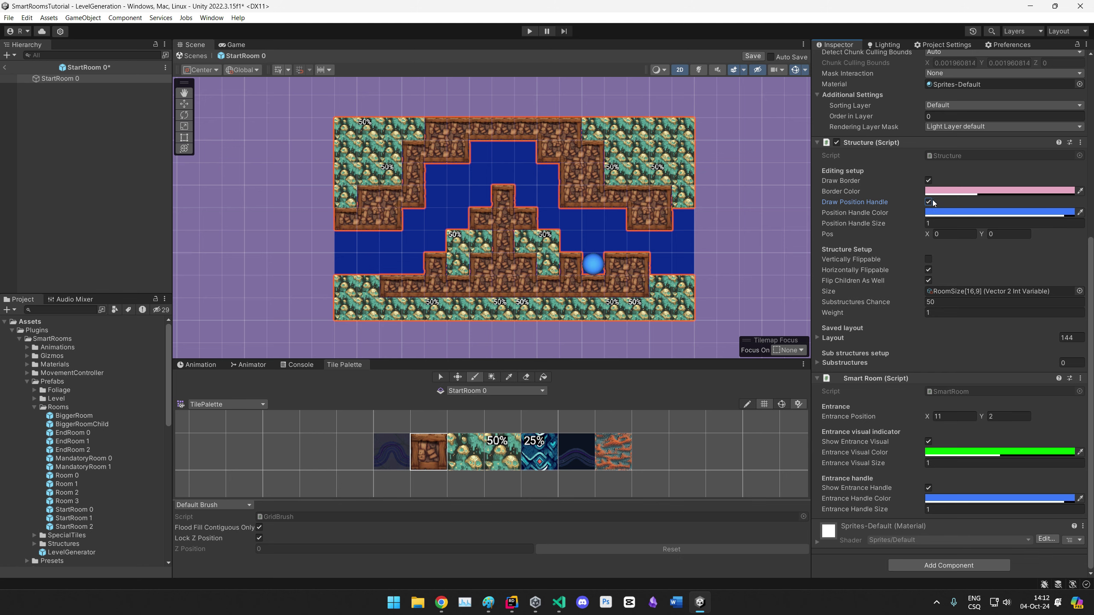
Step: Paint a brown stone tile on each side of the central pillar's top in StartRoom 0
{"action": "middle_click_drag", "start_coordinate": [536, 220], "coordinate": [504, 223]}
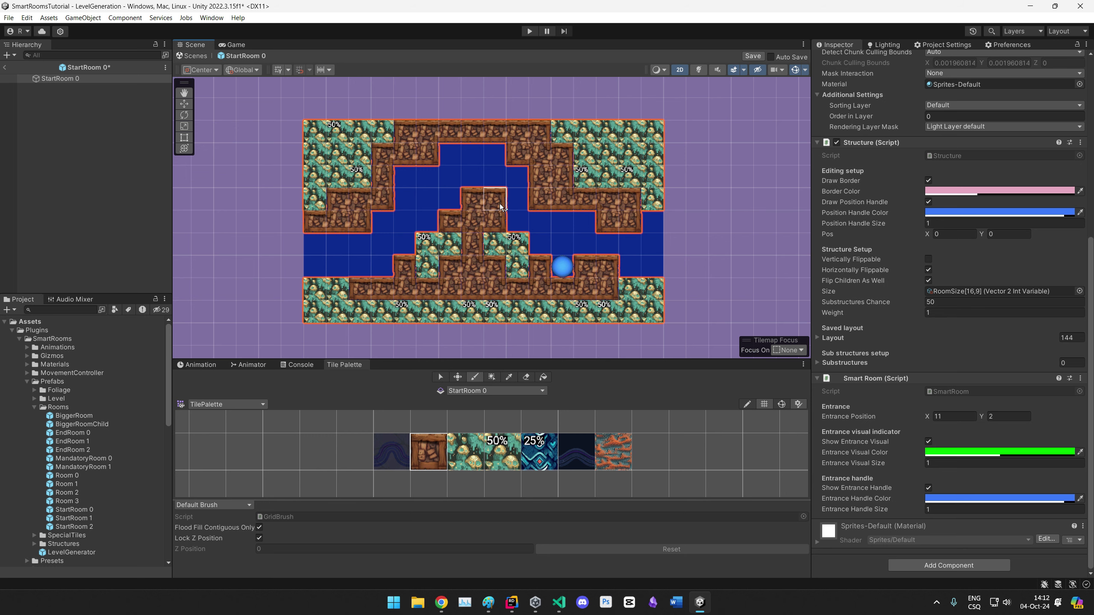
{"action": "left_click", "coordinate": [446, 203]}
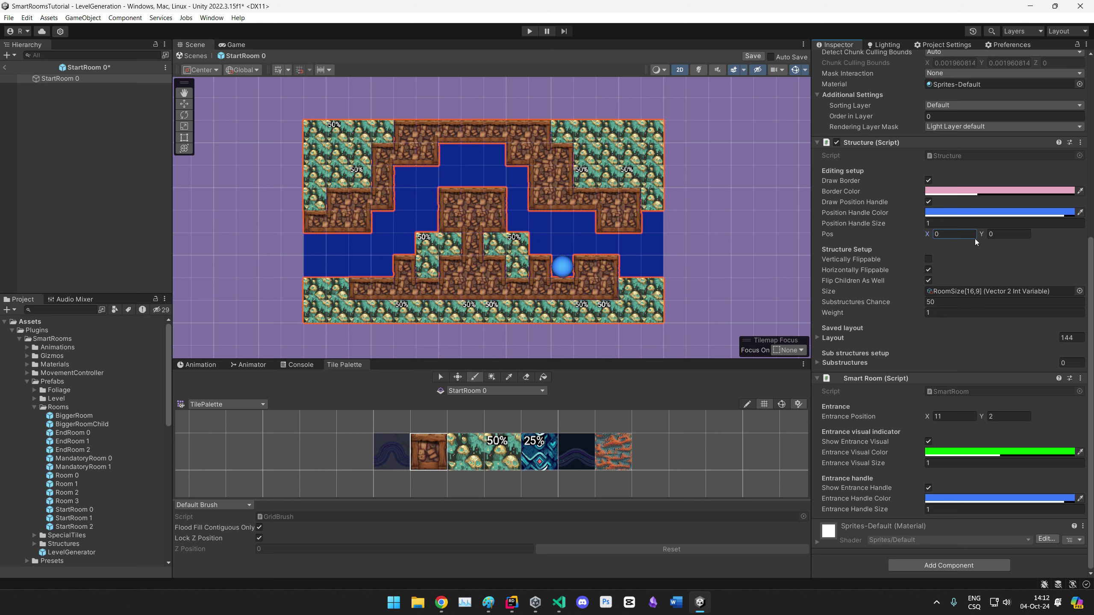
Step: Point out the structure's Pos values, and toggle Vertically Flippable on and back off
{"action": "left_click", "coordinate": [989, 235]}
{"action": "left_click", "coordinate": [929, 237]}
{"action": "key", "text": "Tab"}
{"action": "left_click", "coordinate": [864, 259]}
{"action": "left_click", "coordinate": [928, 259]}
{"action": "left_click", "coordinate": [931, 262]}
Step: Toggle Flip Children As Well and Horizontally Flippable off and back on for StartRoom 0
{"action": "mouse_move", "coordinate": [632, 263]}
{"action": "middle_mouse_down"}
{"action": "mouse_move", "coordinate": [667, 245]}
{"action": "mouse_move", "coordinate": [645, 255]}
{"action": "middle_mouse_up"}
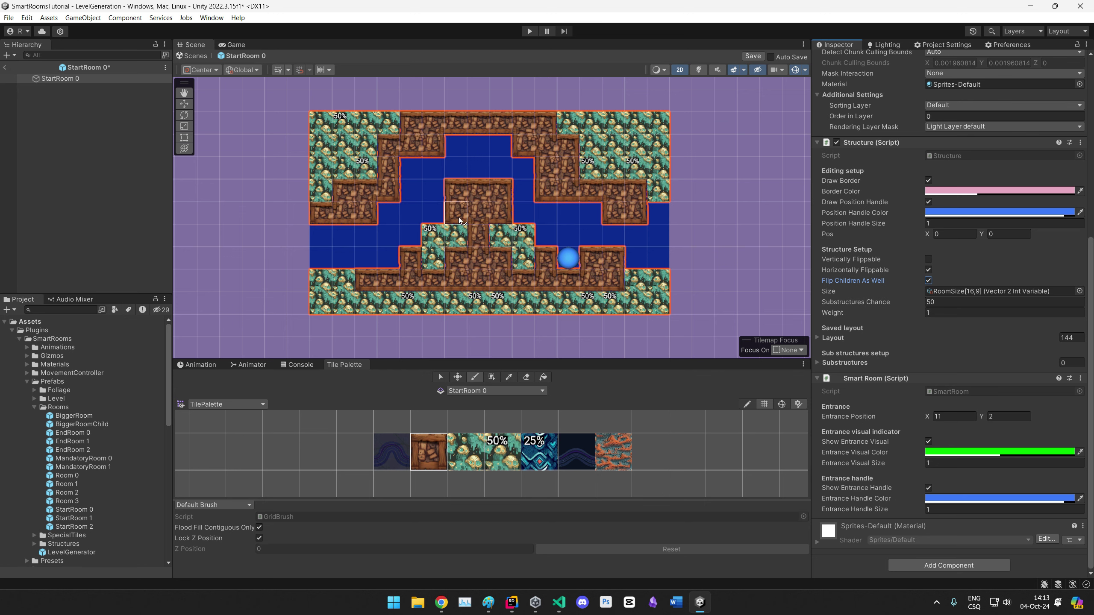
{"action": "left_click", "coordinate": [577, 265]}
{"action": "left_click", "coordinate": [928, 281]}
{"action": "left_click", "coordinate": [929, 280]}
{"action": "left_click", "coordinate": [493, 241]}
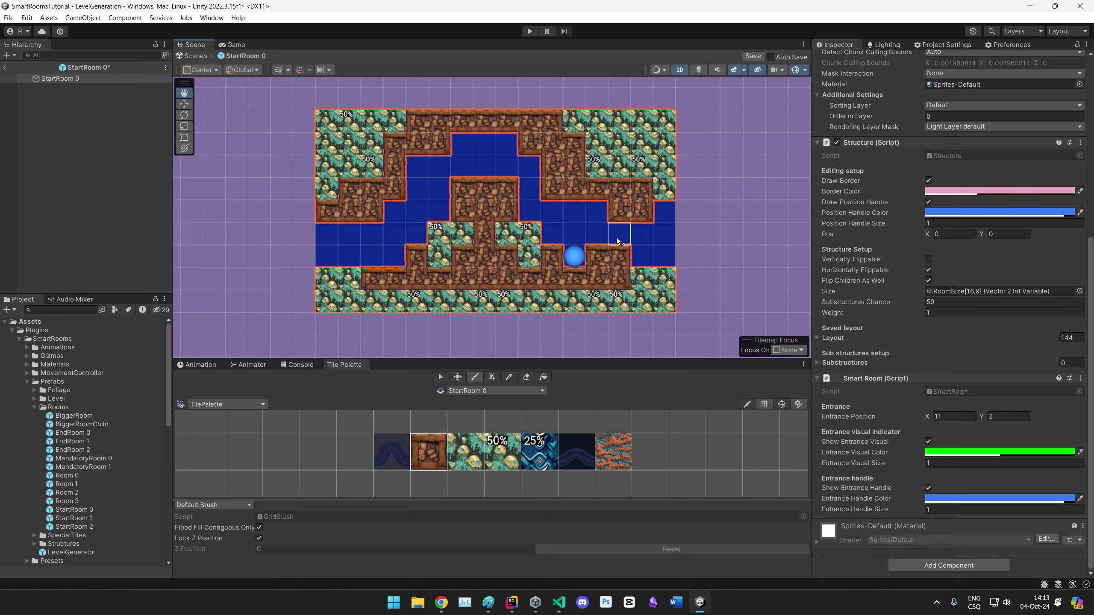
{"action": "middle_click_drag", "start_coordinate": [516, 215], "coordinate": [548, 203]}
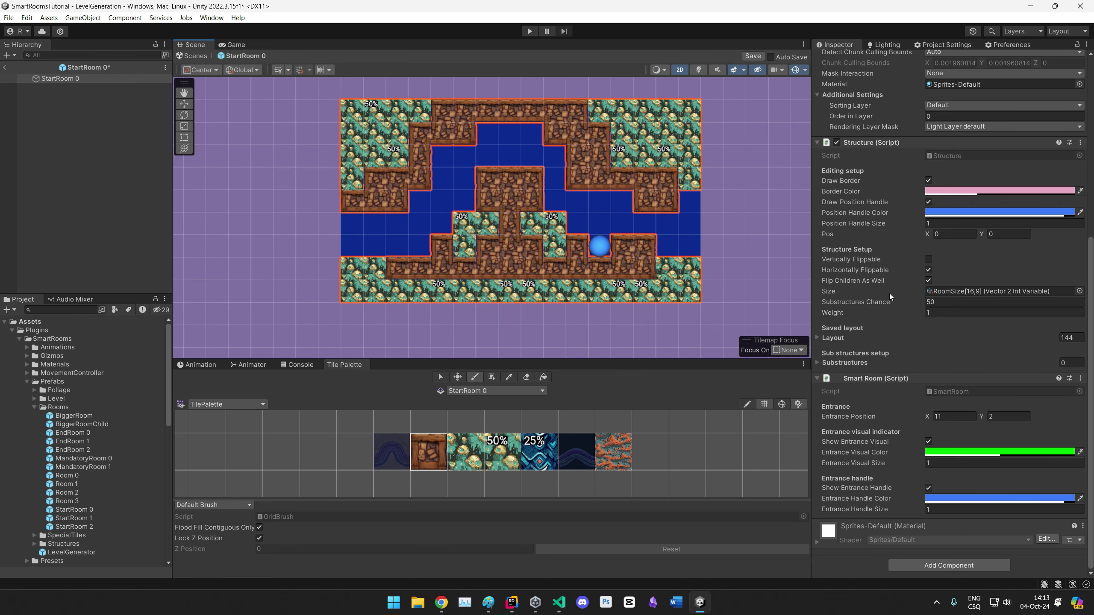
{"action": "left_click", "coordinate": [929, 270]}
{"action": "left_click", "coordinate": [929, 271]}
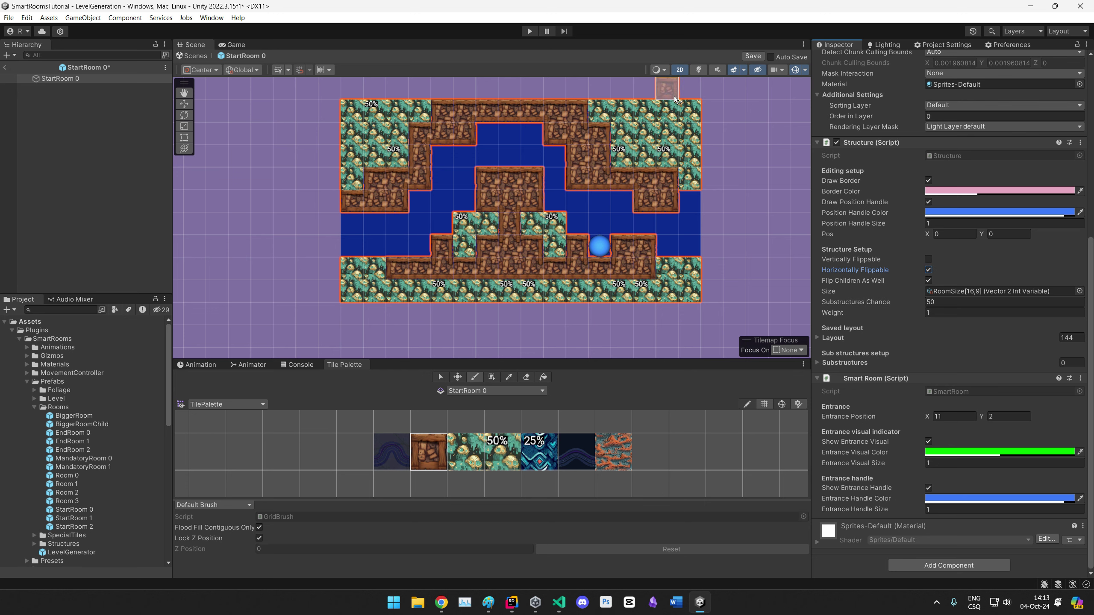
Step: Point out the structure's Size, Substructures Chance and Weight settings
{"action": "left_click", "coordinate": [854, 305]}
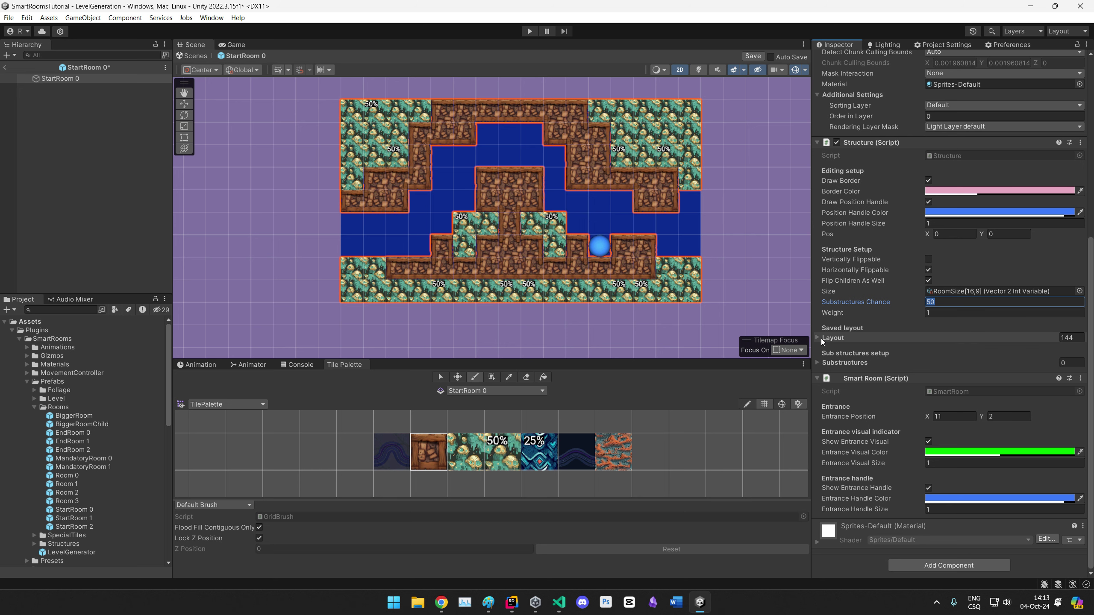
{"action": "left_click", "coordinate": [842, 313]}
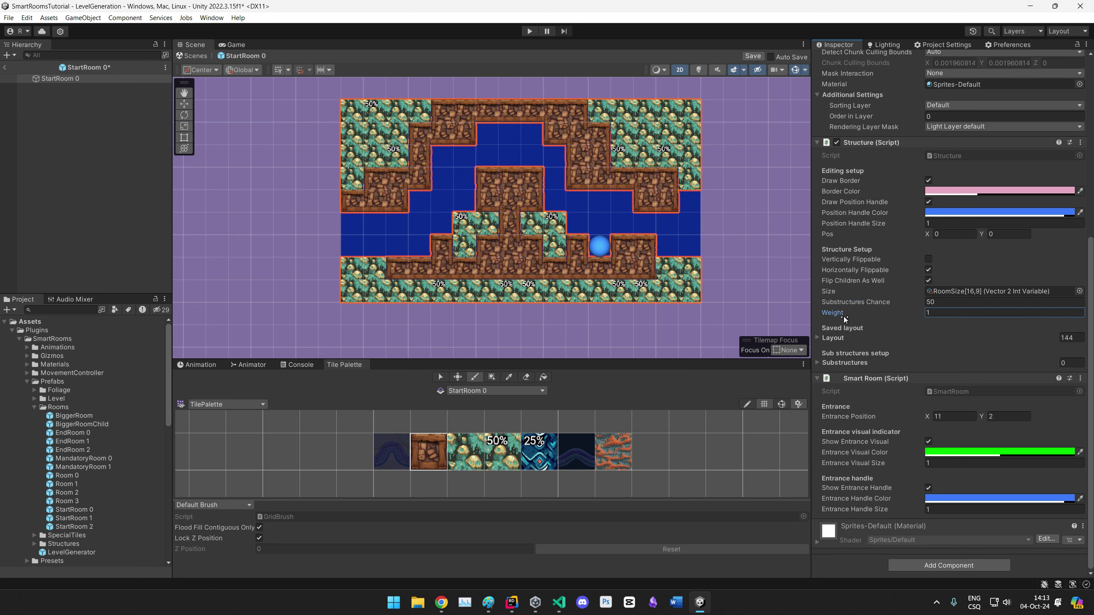
{"action": "left_click", "coordinate": [846, 294]}
{"action": "left_click", "coordinate": [849, 312]}
{"action": "left_click", "coordinate": [854, 301]}
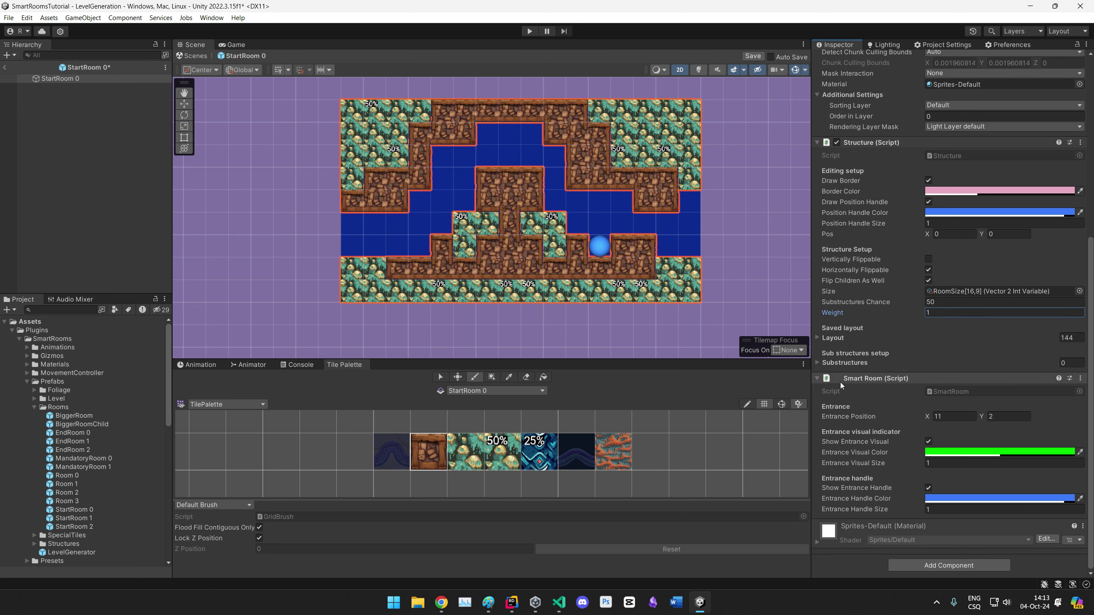
Step: Expand StartRoom 0's Substructures list and the Structures prefab folder to find the available structure prefabs
{"action": "left_click", "coordinate": [818, 363]}
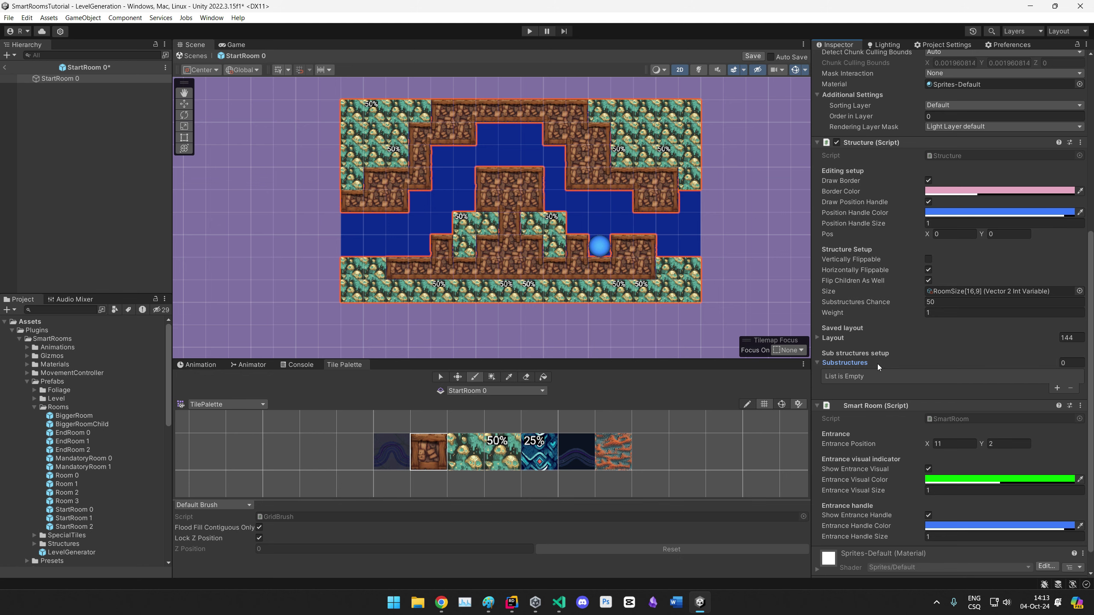
{"action": "mouse_move", "coordinate": [499, 213]}
{"action": "middle_mouse_down"}
{"action": "mouse_move", "coordinate": [572, 190]}
{"action": "mouse_move", "coordinate": [518, 214]}
{"action": "middle_mouse_up"}
{"action": "left_click", "coordinate": [519, 215]}
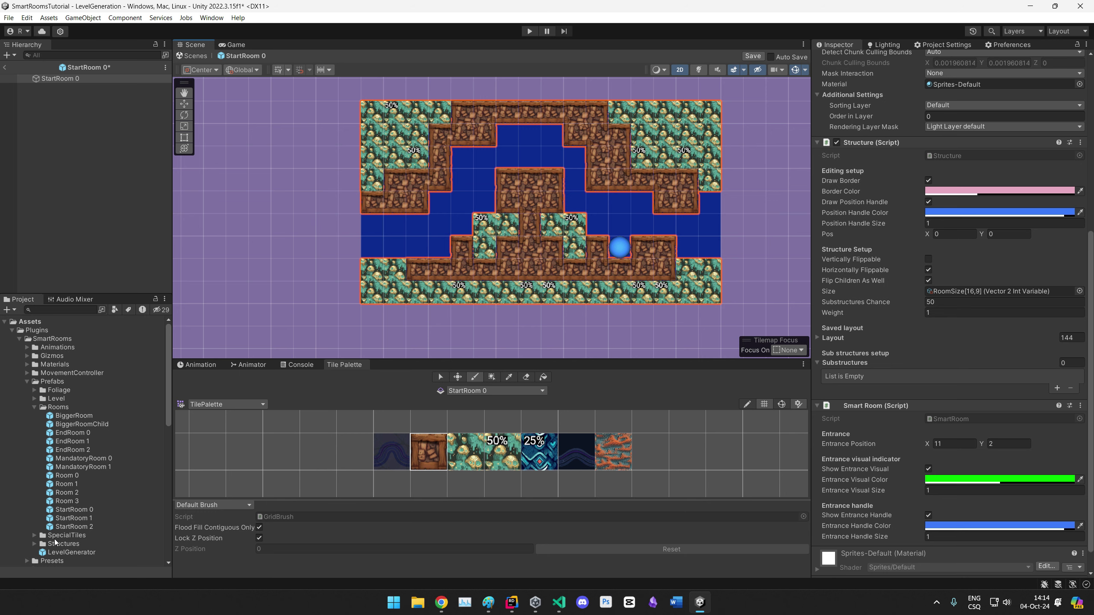
{"action": "left_click", "coordinate": [35, 544]}
{"action": "scroll", "coordinate": [47, 517], "scroll_direction": "down", "scroll_amount": 3}
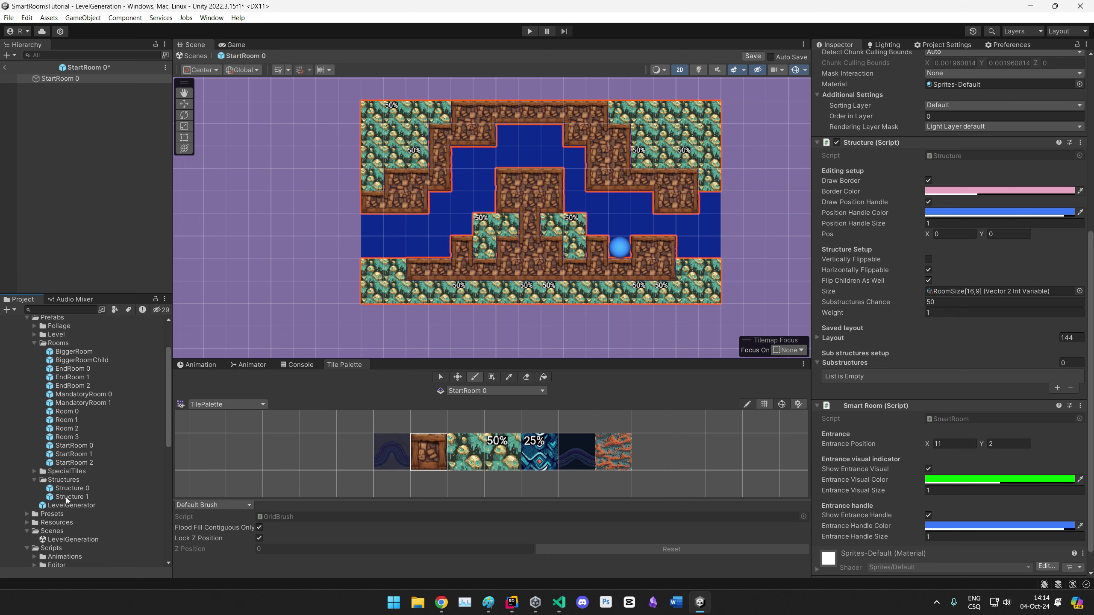
Step: Add the Structure 1 prefab as a child of StartRoom 0 and move it to Pos -4, 0
{"action": "left_click_drag", "start_coordinate": [67, 498], "coordinate": [67, 79]}
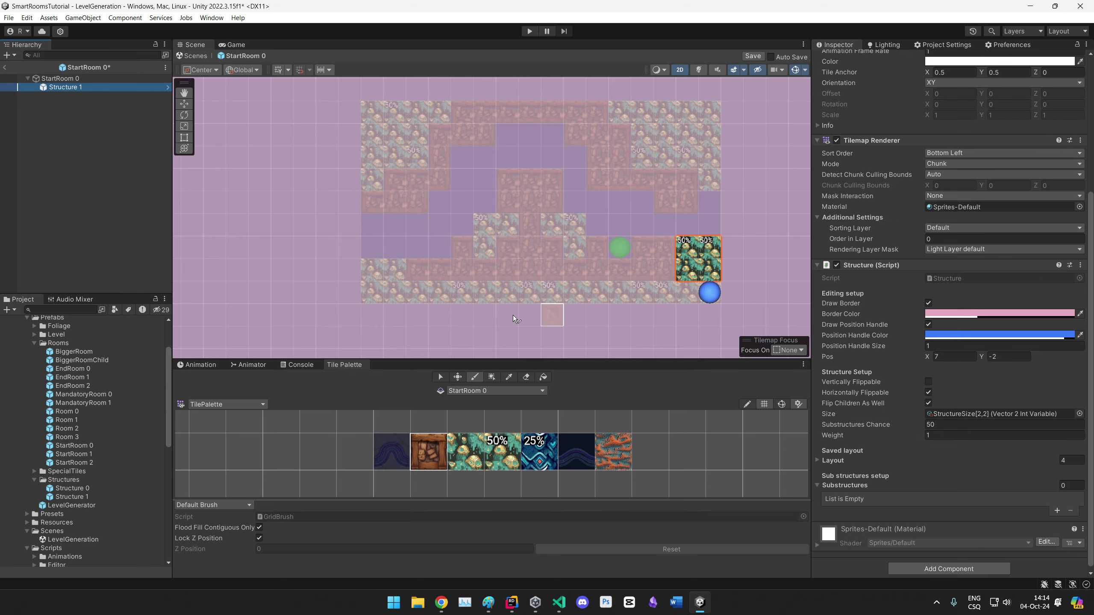
{"action": "left_click", "coordinate": [475, 377]}
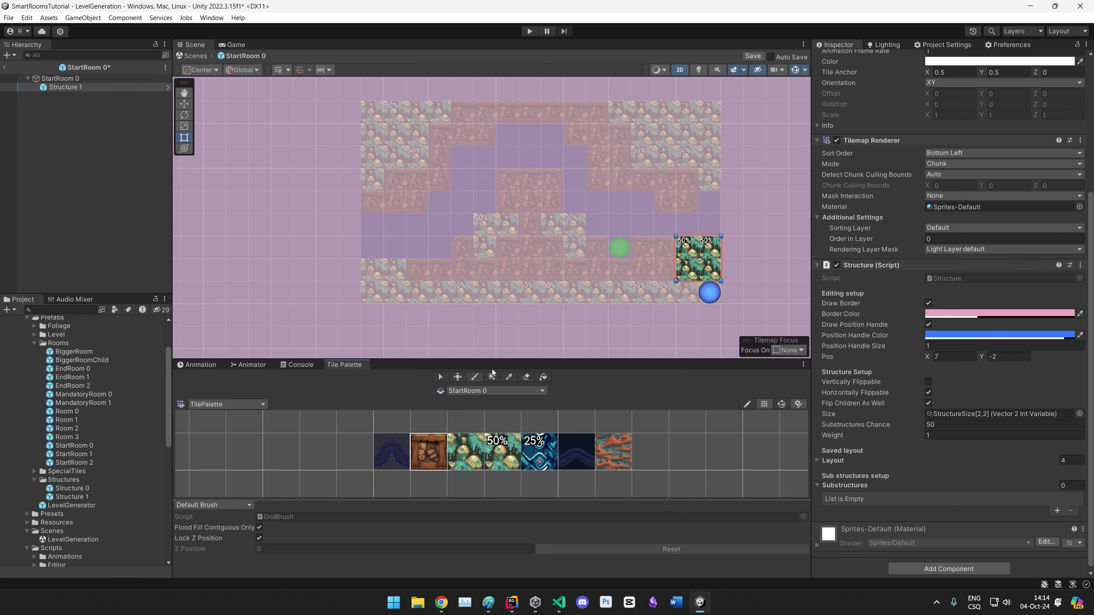
{"action": "mouse_move", "coordinate": [590, 282]}
{"action": "middle_mouse_down"}
{"action": "mouse_move", "coordinate": [554, 286]}
{"action": "mouse_move", "coordinate": [574, 294]}
{"action": "middle_mouse_up"}
{"action": "left_click_drag", "start_coordinate": [699, 311], "coordinate": [452, 265]}
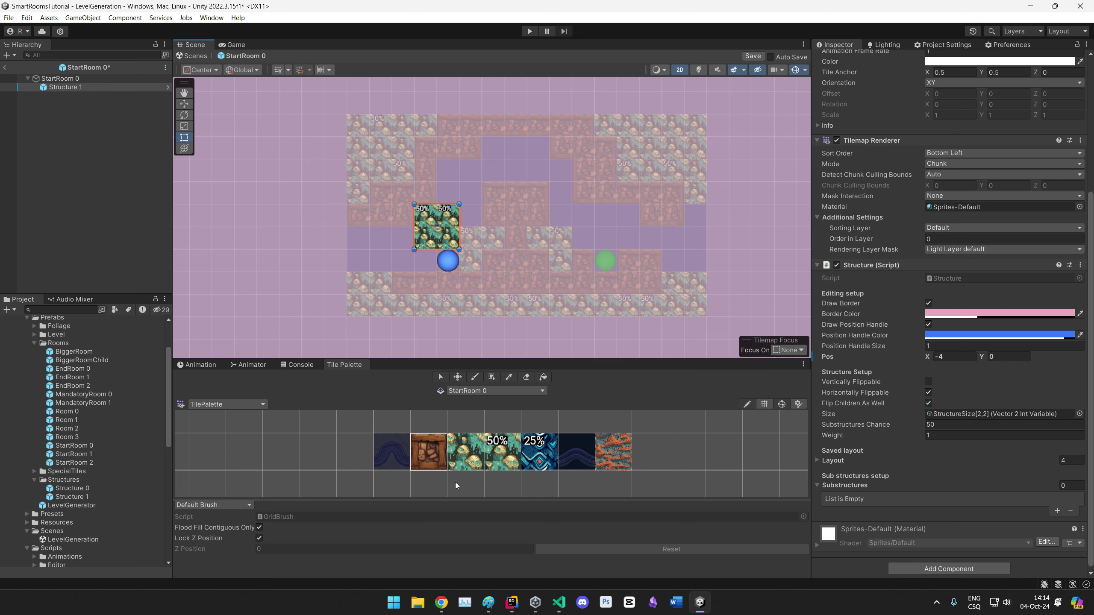
Step: Paint two solid mossy rock tiles on StartRoom 0 beneath Structure 1, and move the structure to Pos -6, -1 to uncover them
{"action": "left_click", "coordinate": [465, 451]}
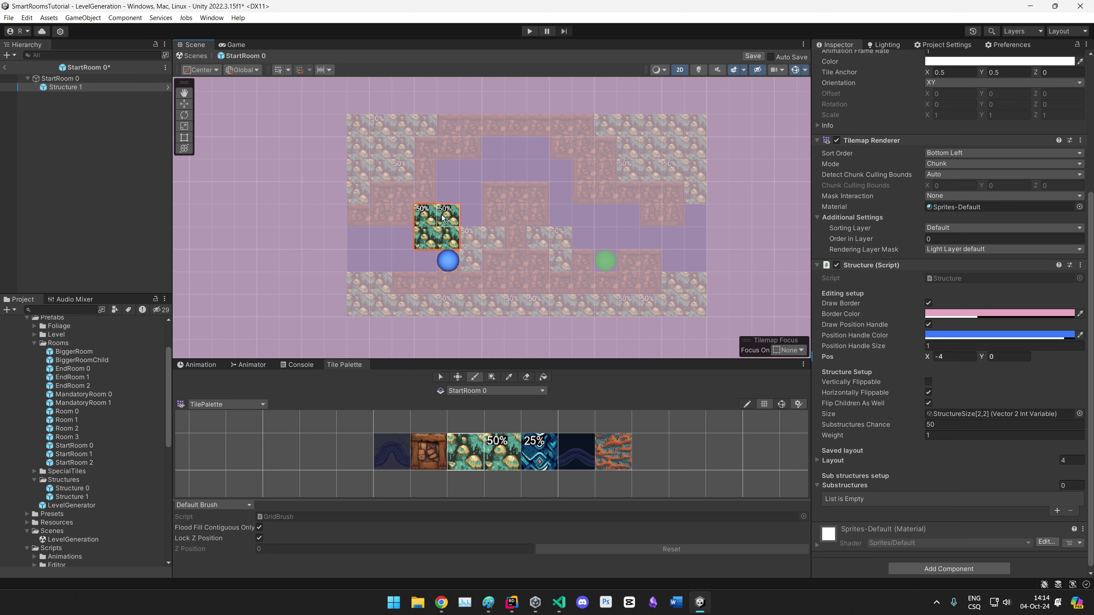
{"action": "left_click", "coordinate": [475, 377]}
{"action": "mouse_move", "coordinate": [446, 262]}
{"action": "left_mouse_down"}
{"action": "mouse_move", "coordinate": [425, 238]}
{"action": "mouse_move", "coordinate": [405, 287]}
{"action": "mouse_move", "coordinate": [414, 316]}
{"action": "mouse_move", "coordinate": [441, 313]}
{"action": "mouse_move", "coordinate": [424, 308]}
{"action": "mouse_move", "coordinate": [469, 232]}
{"action": "mouse_move", "coordinate": [434, 260]}
{"action": "mouse_move", "coordinate": [433, 306]}
{"action": "left_mouse_up"}
{"action": "scroll", "coordinate": [349, 249], "scroll_direction": "up", "scroll_amount": 3}
{"action": "scroll", "coordinate": [433, 306], "scroll_direction": "down", "scroll_amount": 5}
{"action": "mouse_move", "coordinate": [432, 324]}
{"action": "middle_mouse_down"}
{"action": "mouse_move", "coordinate": [412, 367]}
{"action": "mouse_move", "coordinate": [423, 344]}
{"action": "middle_mouse_up"}
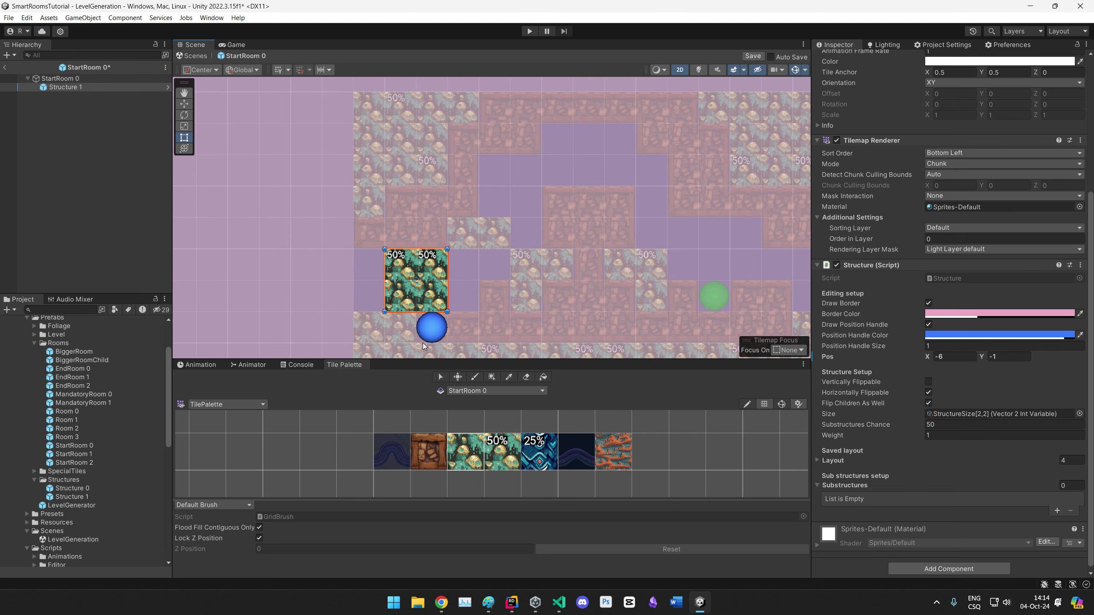
Step: Move Structure 1 onto the room's central pillar at Pos 0, 1
{"action": "left_click_drag", "start_coordinate": [428, 330], "coordinate": [610, 274]}
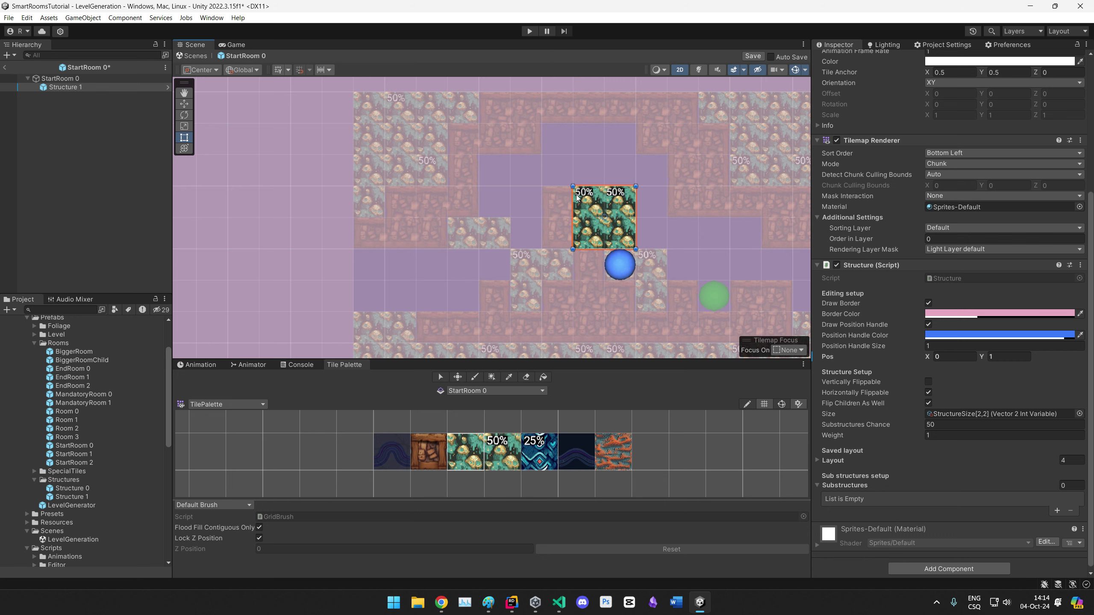
{"action": "key", "text": "ctrl+z"}
{"action": "key", "text": "ctrl+y"}
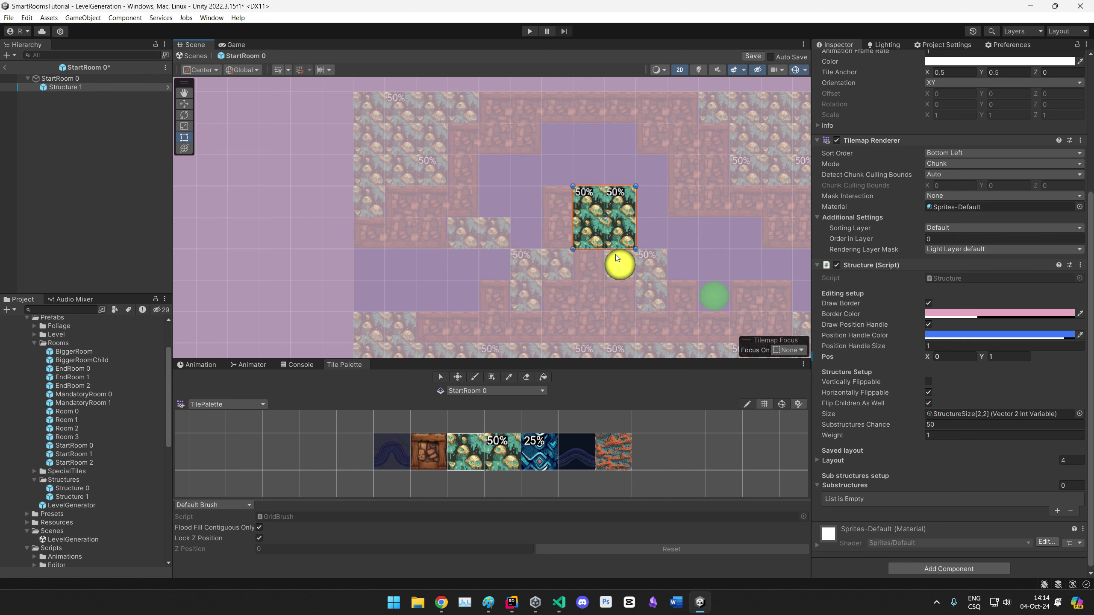
{"action": "middle_click_drag", "start_coordinate": [598, 216], "coordinate": [523, 234]}
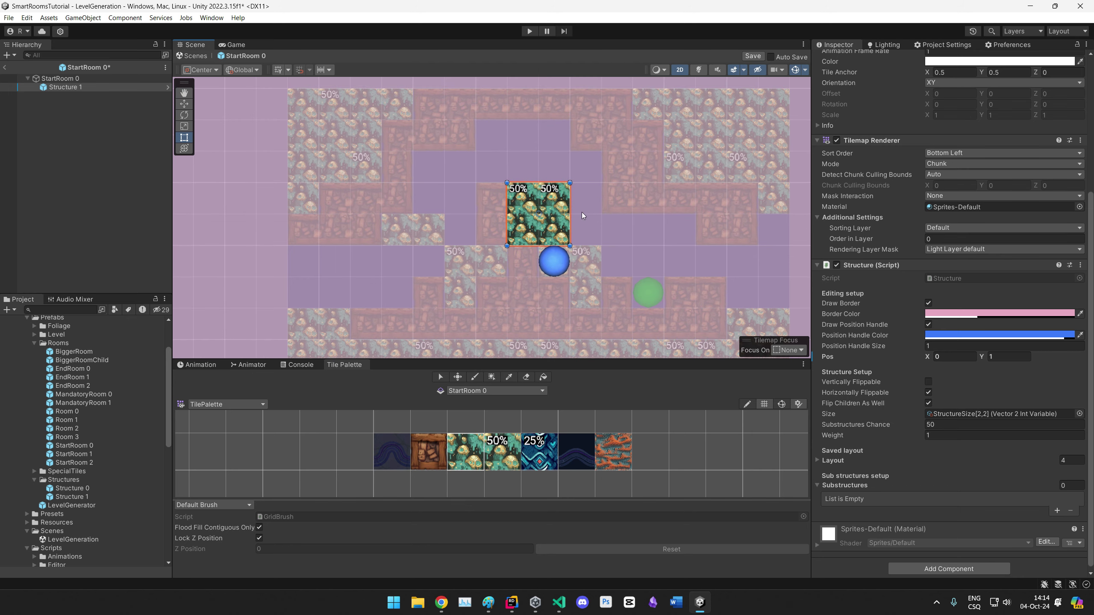
{"action": "mouse_move", "coordinate": [552, 269]}
{"action": "left_mouse_down"}
{"action": "mouse_move", "coordinate": [556, 190]}
{"action": "mouse_move", "coordinate": [558, 267]}
{"action": "left_mouse_up"}
{"action": "scroll", "coordinate": [555, 278], "scroll_direction": "down", "scroll_amount": 2}
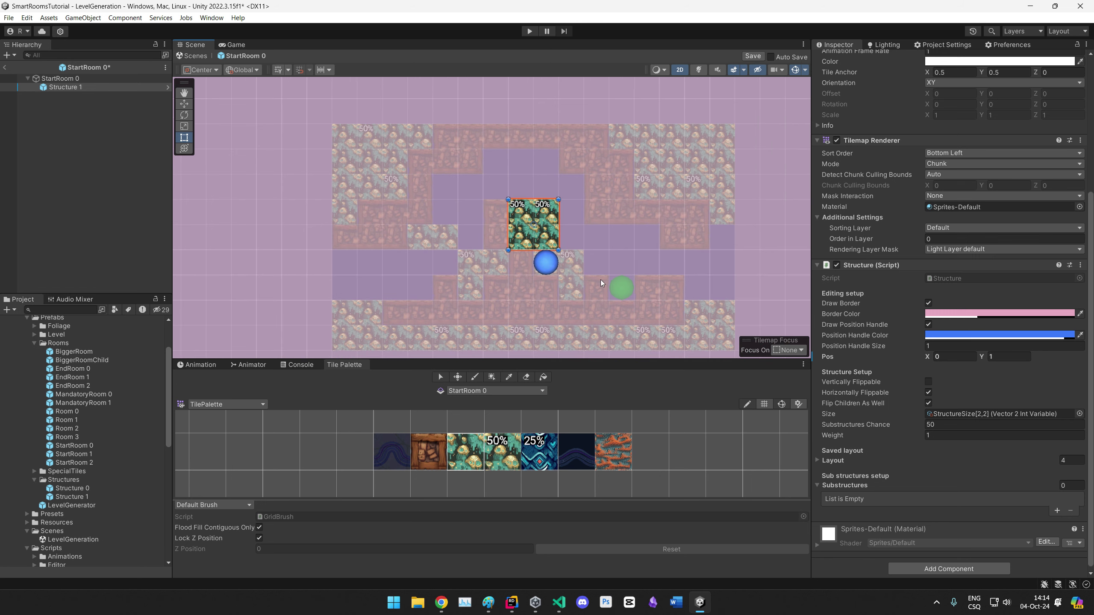
Step: Switch between StartRoom 0 and Structure 1, and point out the Structure 1 entry in the room's Substructures list
{"action": "left_click", "coordinate": [60, 78]}
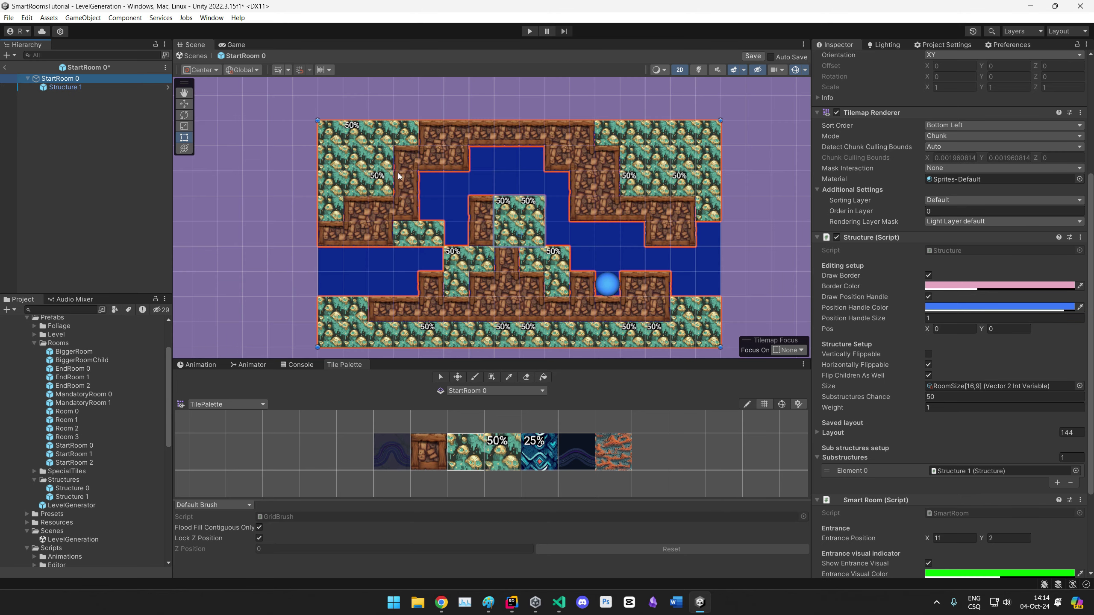
{"action": "left_click", "coordinate": [70, 88]}
{"action": "mouse_move", "coordinate": [534, 266]}
{"action": "left_mouse_down"}
{"action": "mouse_move", "coordinate": [535, 215]}
{"action": "mouse_move", "coordinate": [510, 291]}
{"action": "mouse_move", "coordinate": [534, 268]}
{"action": "mouse_move", "coordinate": [490, 268]}
{"action": "mouse_move", "coordinate": [529, 275]}
{"action": "left_mouse_up"}
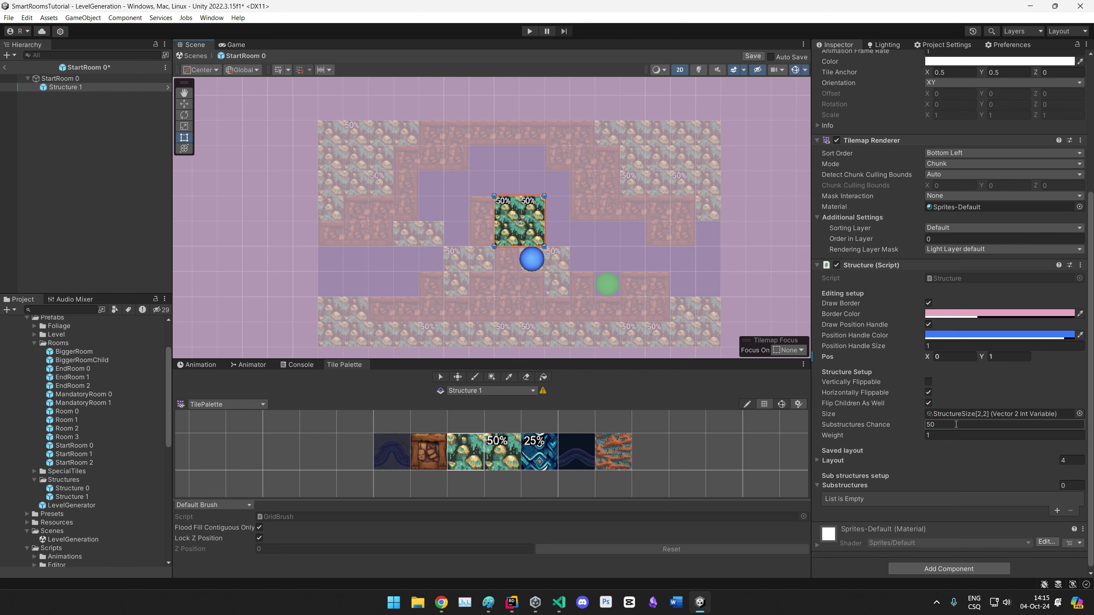
{"action": "left_click", "coordinate": [78, 79]}
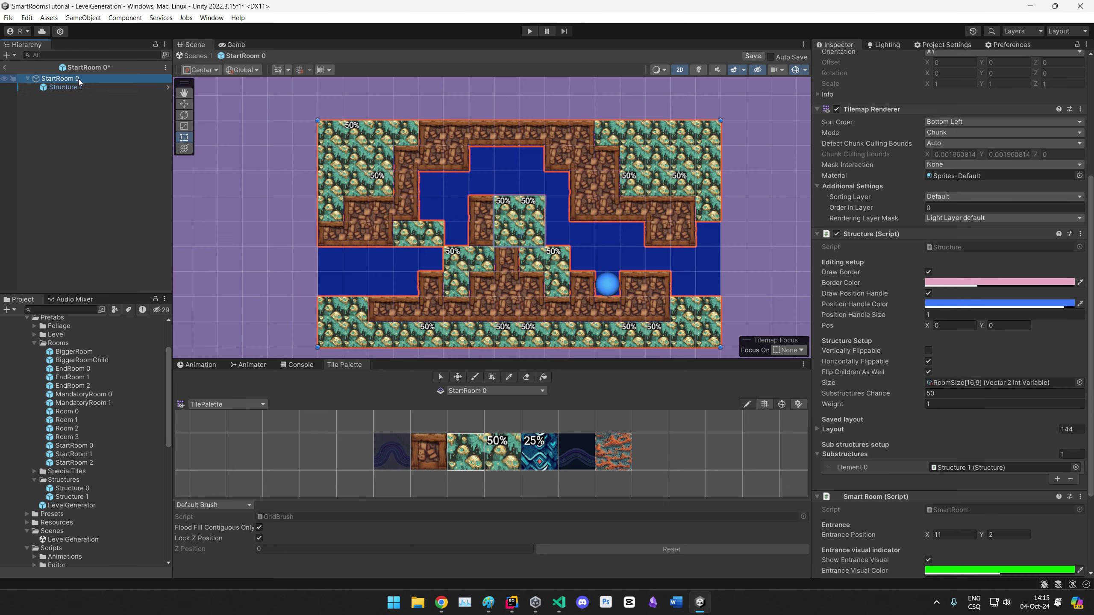
{"action": "scroll", "coordinate": [861, 346], "scroll_direction": "down", "scroll_amount": 3}
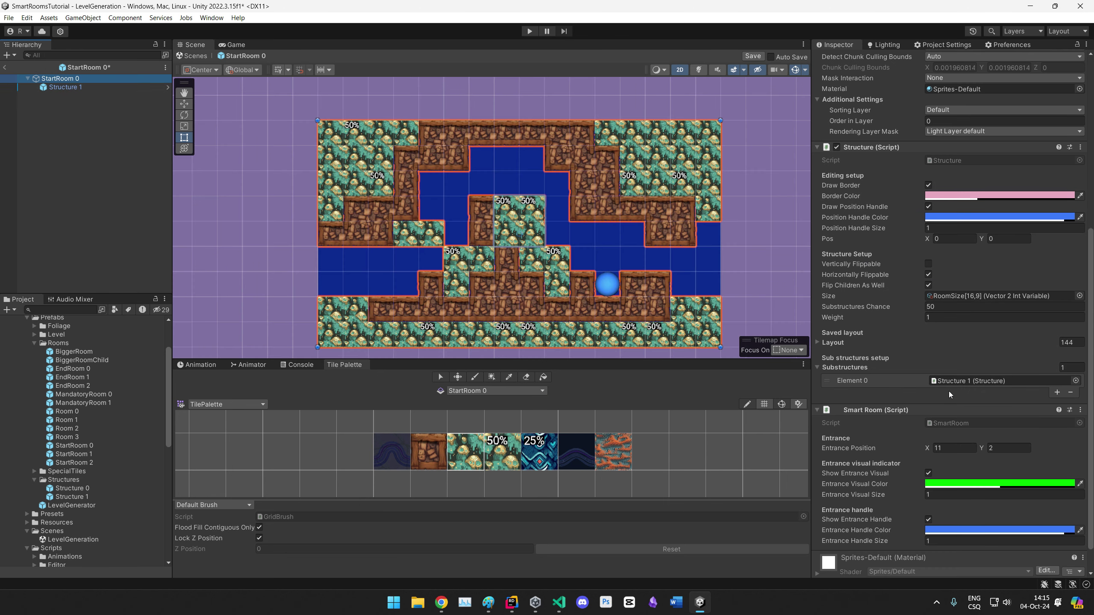
{"action": "left_click", "coordinate": [913, 380]}
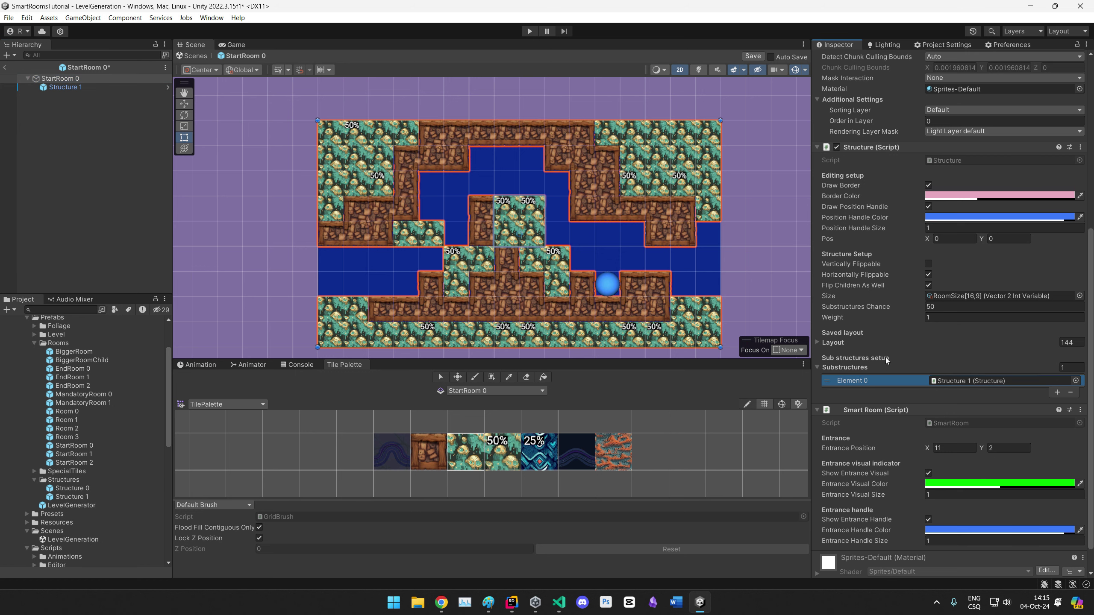
Step: Set StartRoom 0's Substructures Chance to 100
{"action": "left_click", "coordinate": [871, 306]}
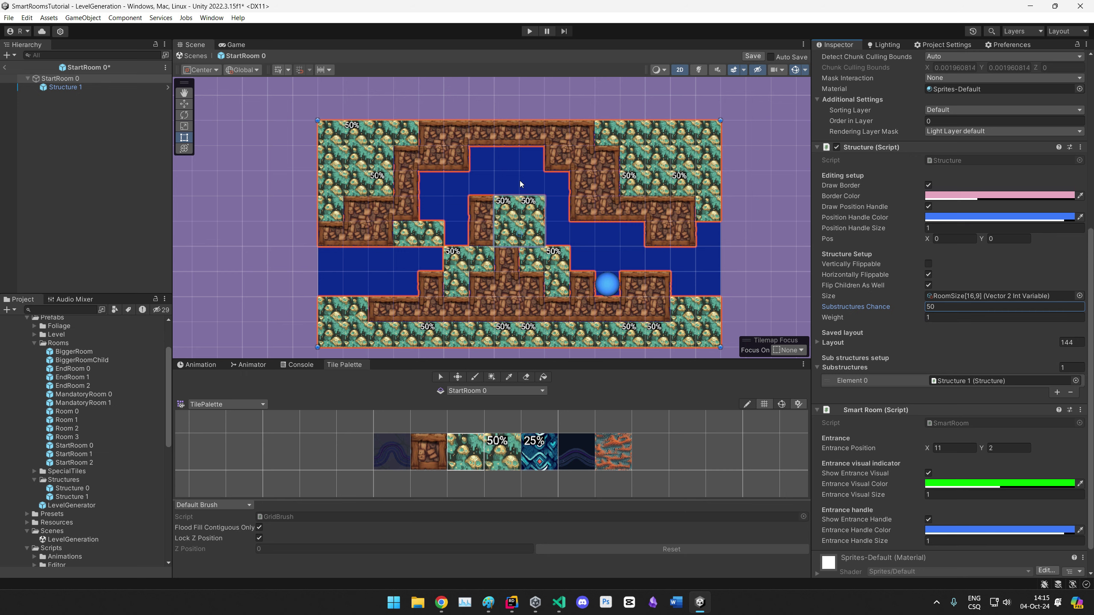
{"action": "left_click", "coordinate": [934, 306]}
{"action": "type", "text": "100"}
Step: Erase the two stray mossy rock tiles beside the central pillar in StartRoom 0
{"action": "middle_click_drag", "start_coordinate": [402, 267], "coordinate": [435, 284]}
{"action": "key", "text": "d"}
{"action": "left_click_drag", "start_coordinate": [445, 255], "coordinate": [453, 253]}
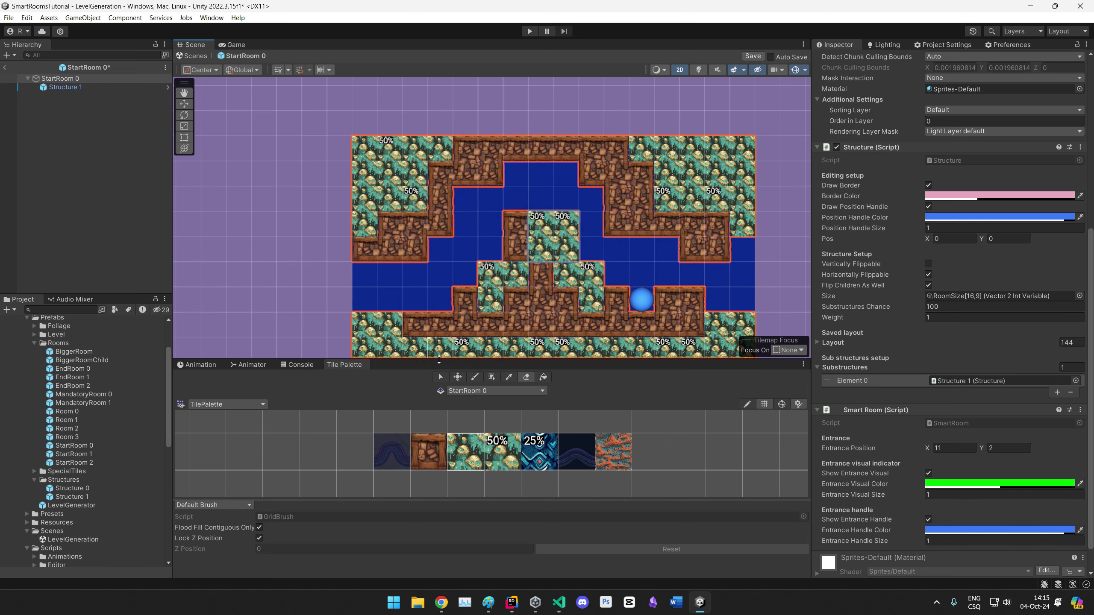
Step: Save the StartRoom 0 prefab and return to the LevelGeneration scene
{"action": "scroll", "coordinate": [418, 210], "scroll_direction": "down", "scroll_amount": 3}
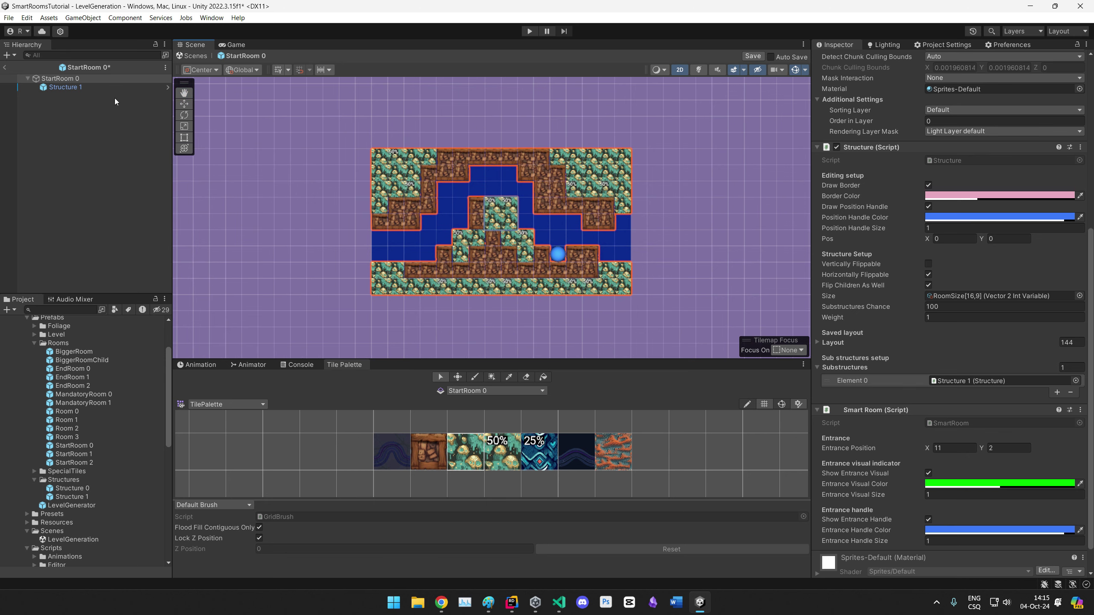
{"action": "key", "text": "ctrl+s"}
{"action": "scroll", "coordinate": [481, 246], "scroll_direction": "up", "scroll_amount": 2}
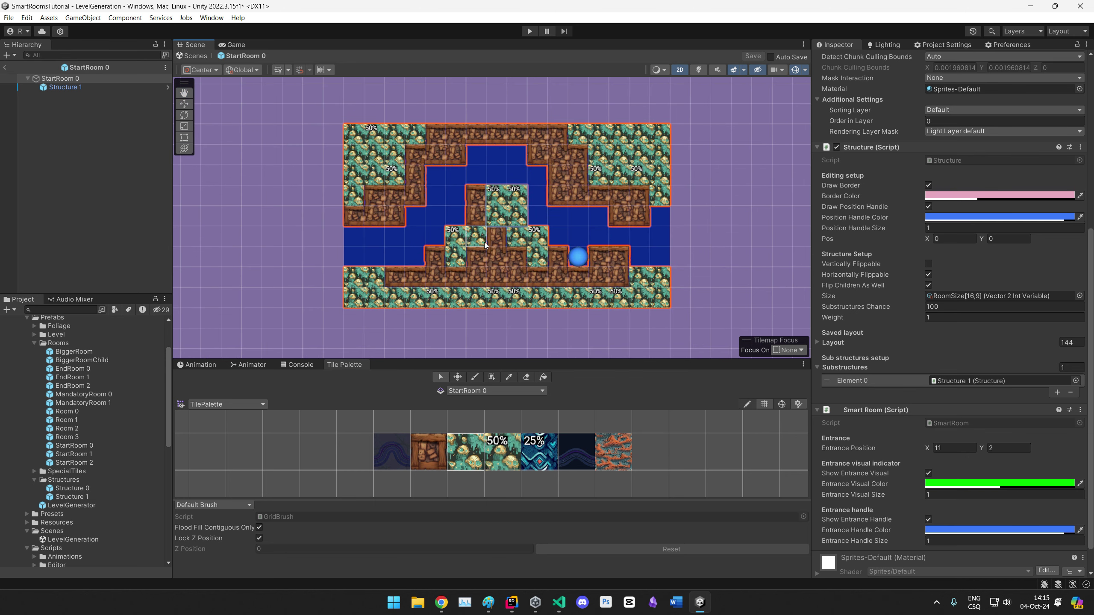
{"action": "left_click", "coordinate": [5, 67]}
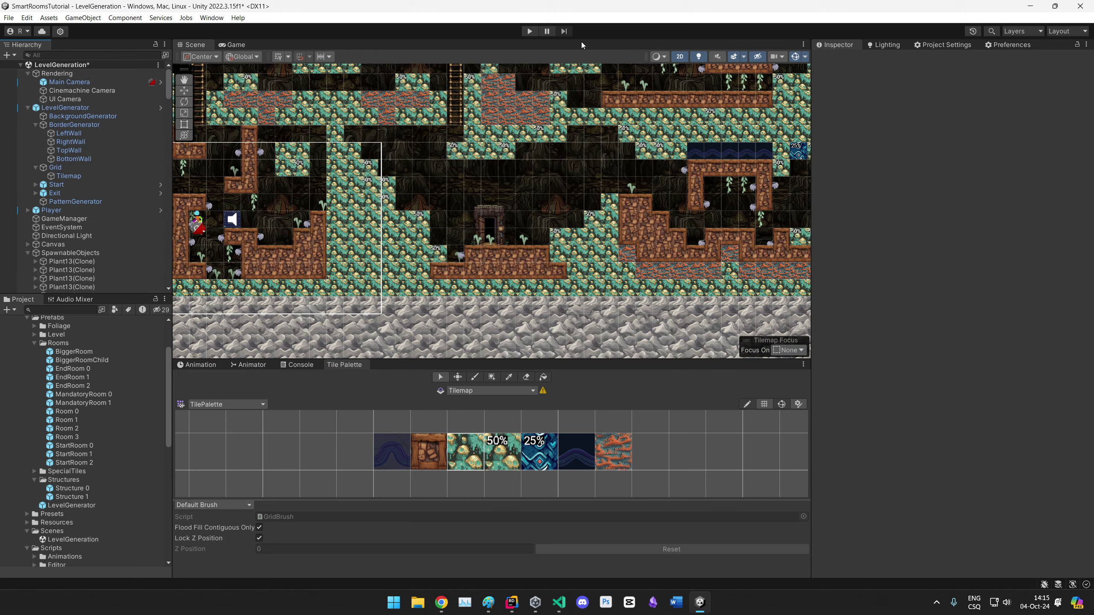
Step: Focus the LevelGenerator object, collapse its Final Level Layout output and regenerate the level repeatedly to get different room layouts
{"action": "double_click", "coordinate": [64, 108]}
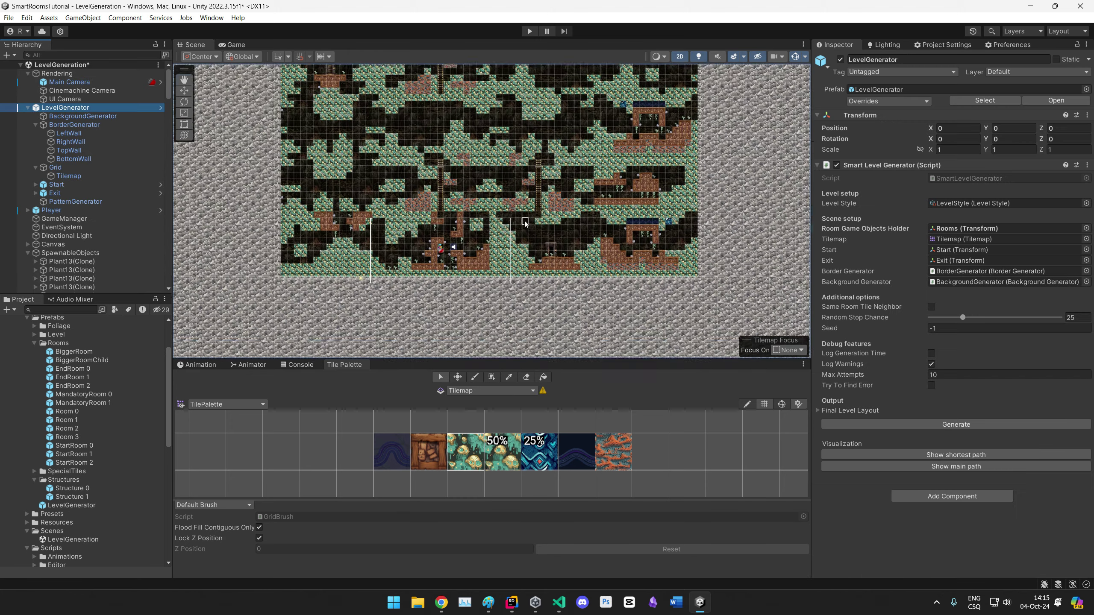
{"action": "left_click", "coordinate": [951, 413]}
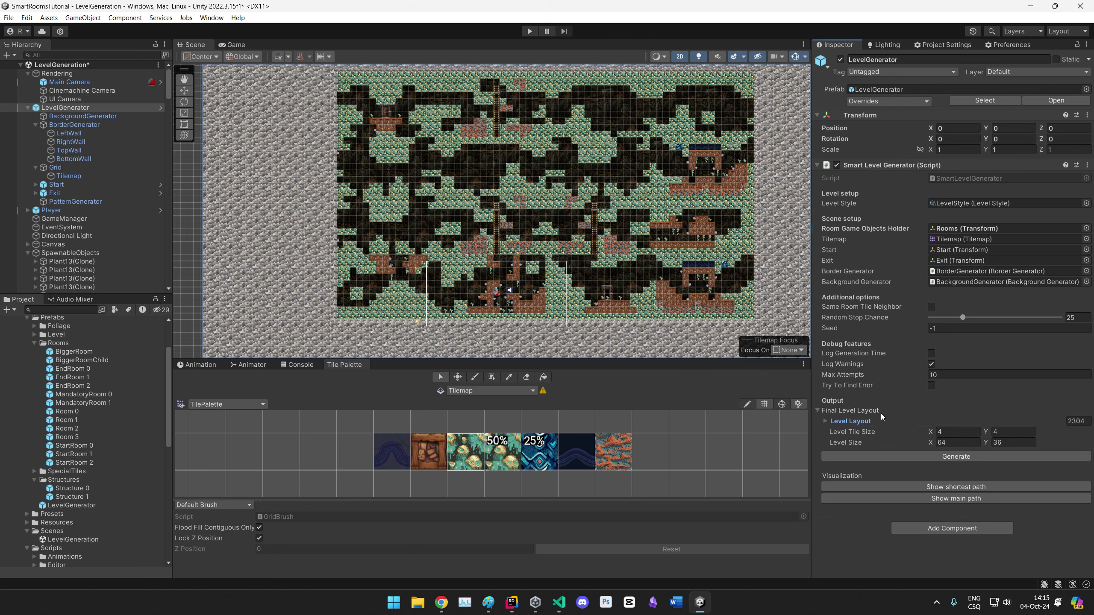
{"action": "left_click", "coordinate": [884, 411]}
{"action": "left_click", "coordinate": [938, 424]}
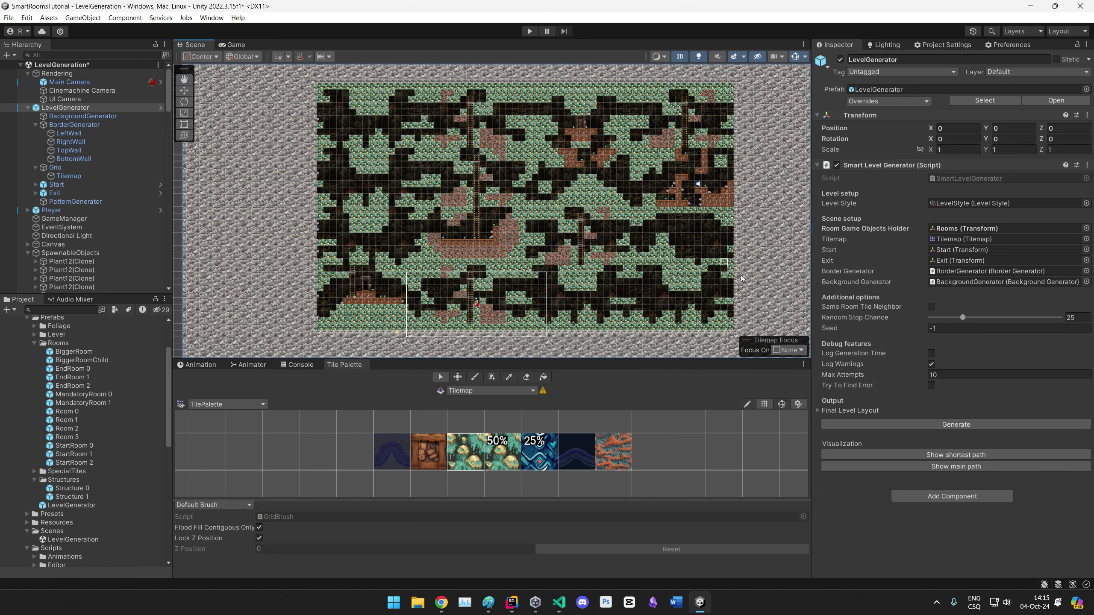
{"action": "left_click", "coordinate": [948, 425]}
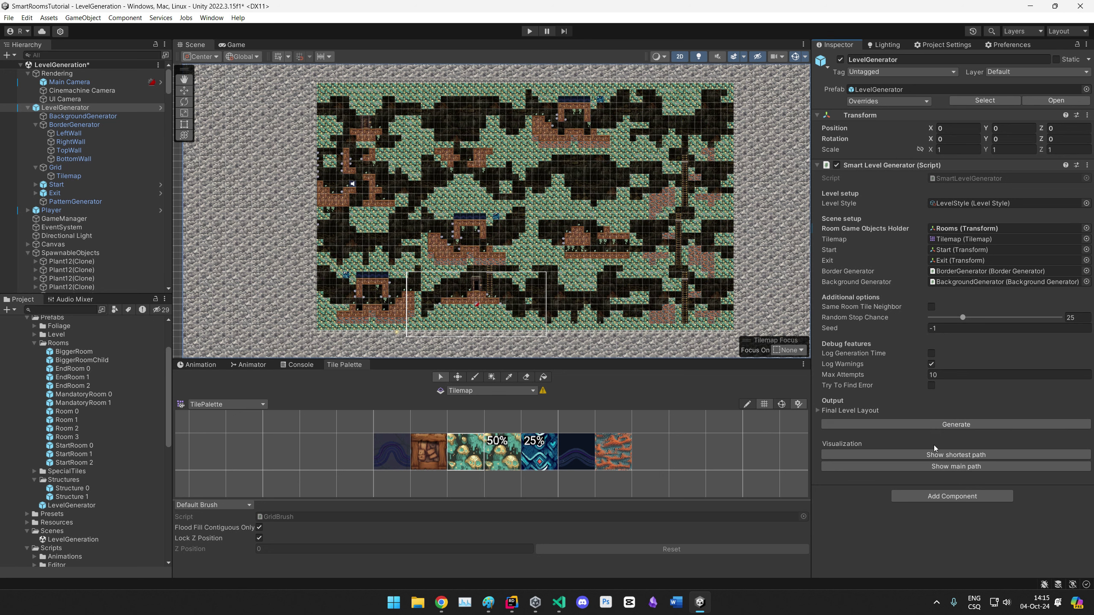
{"action": "left_click", "coordinate": [942, 426]}
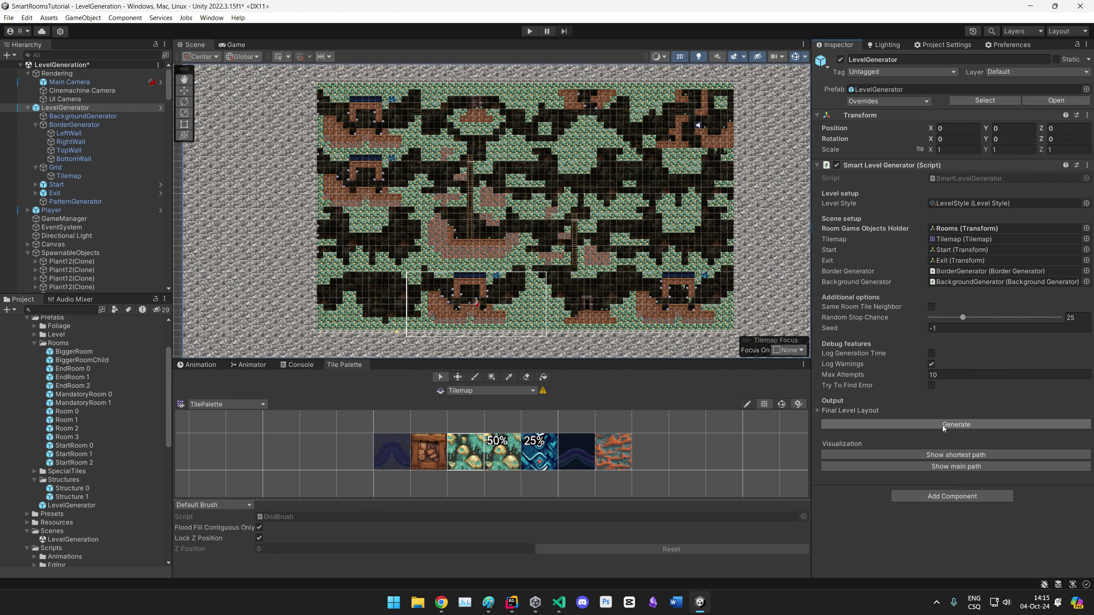
{"action": "left_click", "coordinate": [942, 425]}
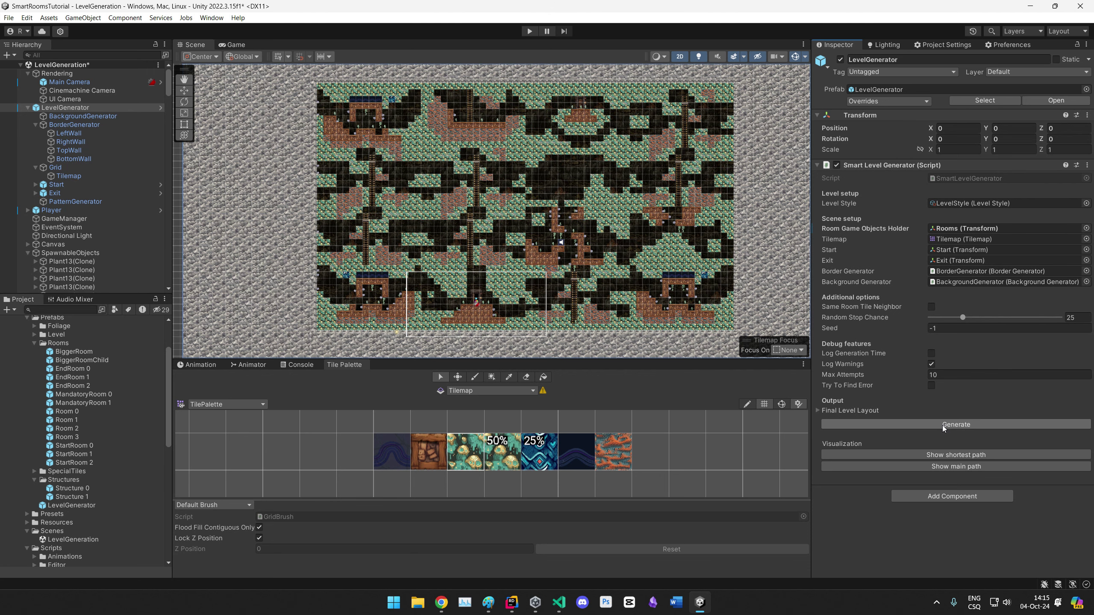
{"action": "left_click", "coordinate": [942, 425]}
{"action": "left_click", "coordinate": [942, 426]}
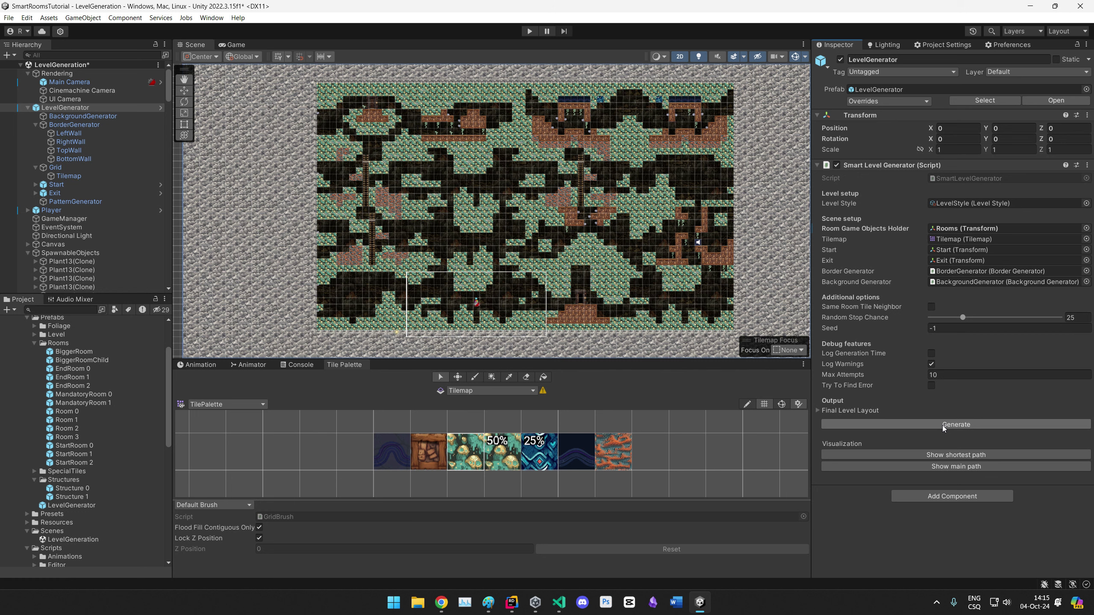
{"action": "left_click", "coordinate": [942, 425]}
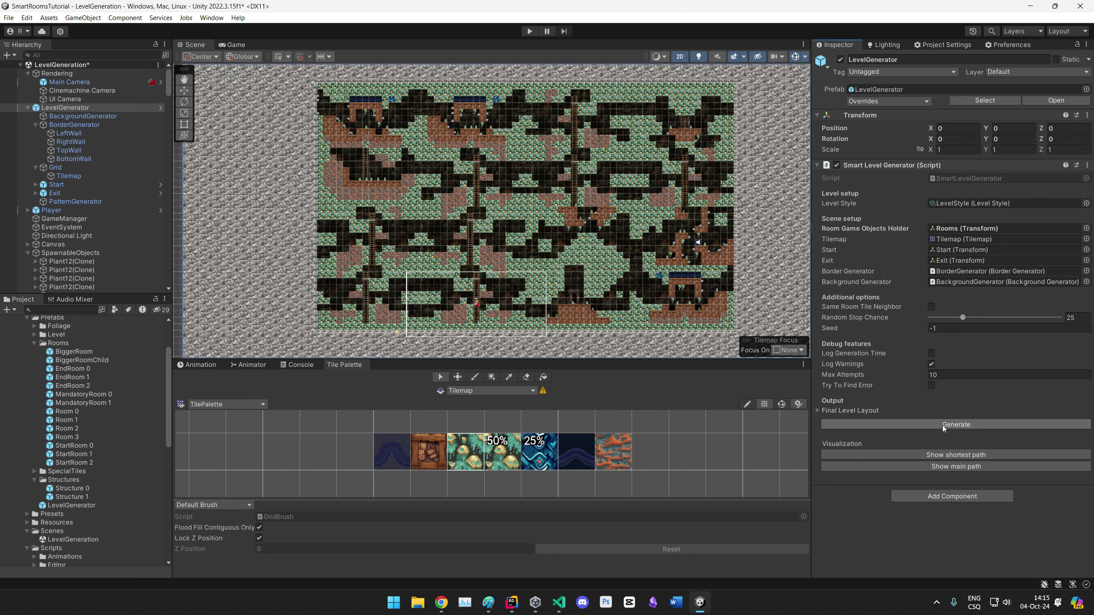
{"action": "left_click", "coordinate": [942, 425]}
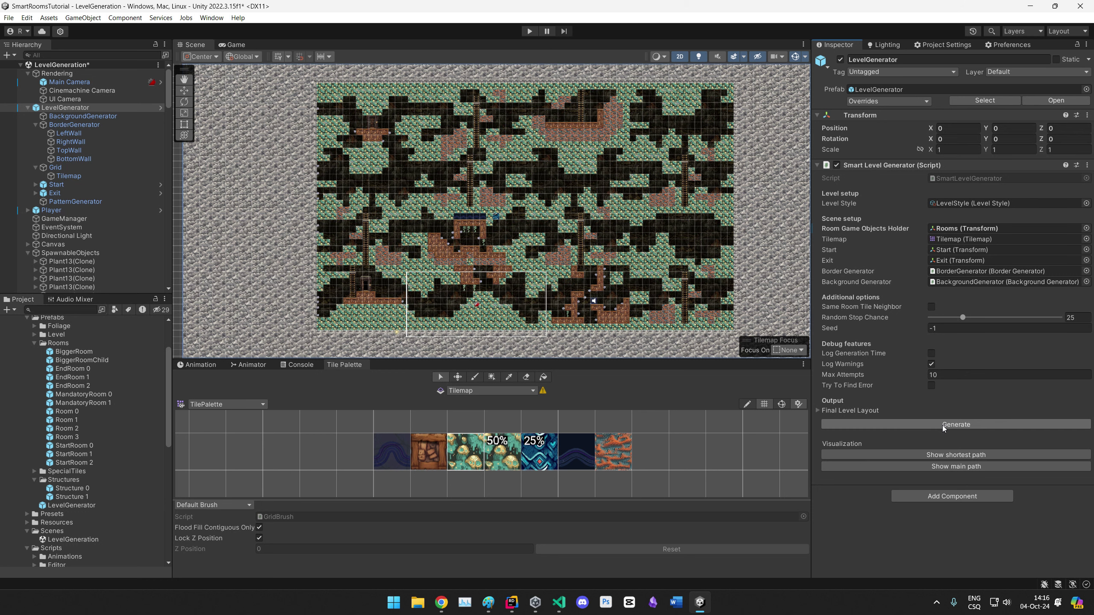
{"action": "left_click", "coordinate": [942, 426]}
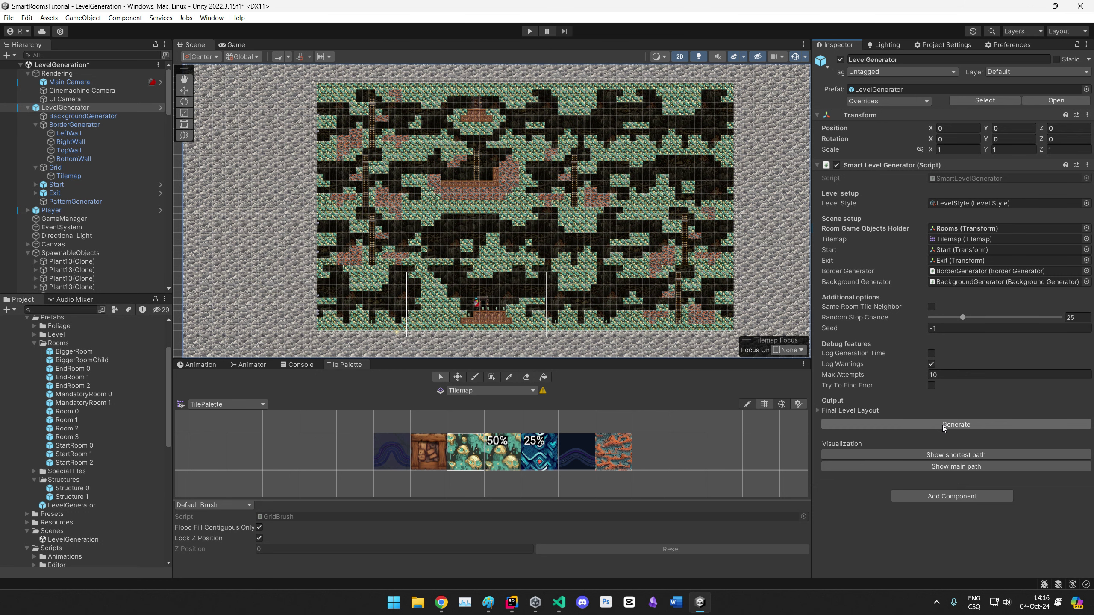
{"action": "left_click", "coordinate": [942, 426]}
{"action": "left_click", "coordinate": [941, 425]}
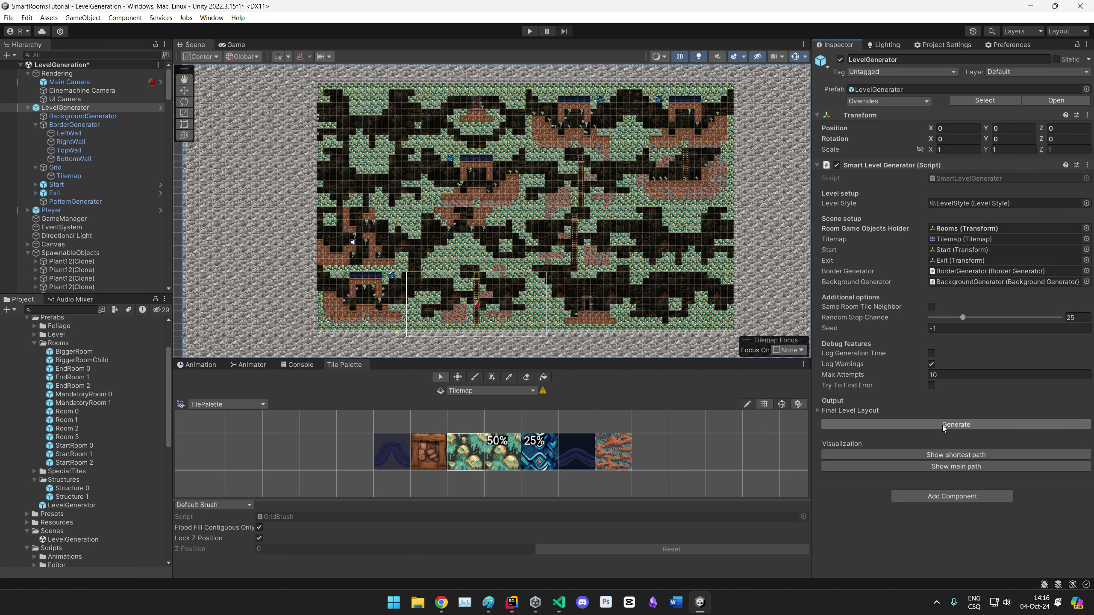
{"action": "left_click", "coordinate": [941, 426]}
{"action": "left_click", "coordinate": [941, 426]}
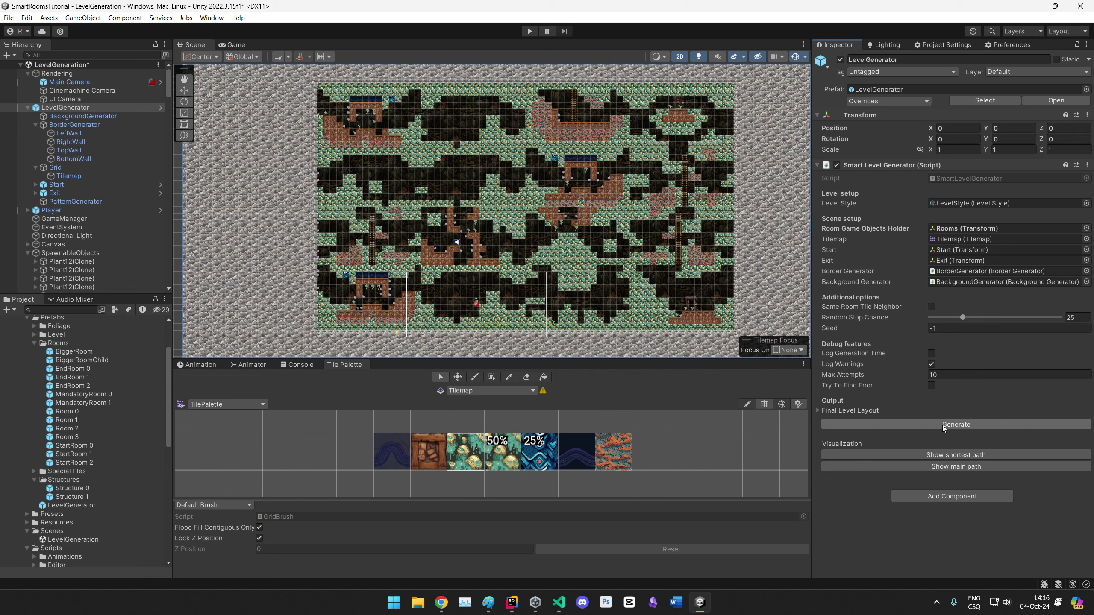
{"action": "left_click", "coordinate": [942, 425]}
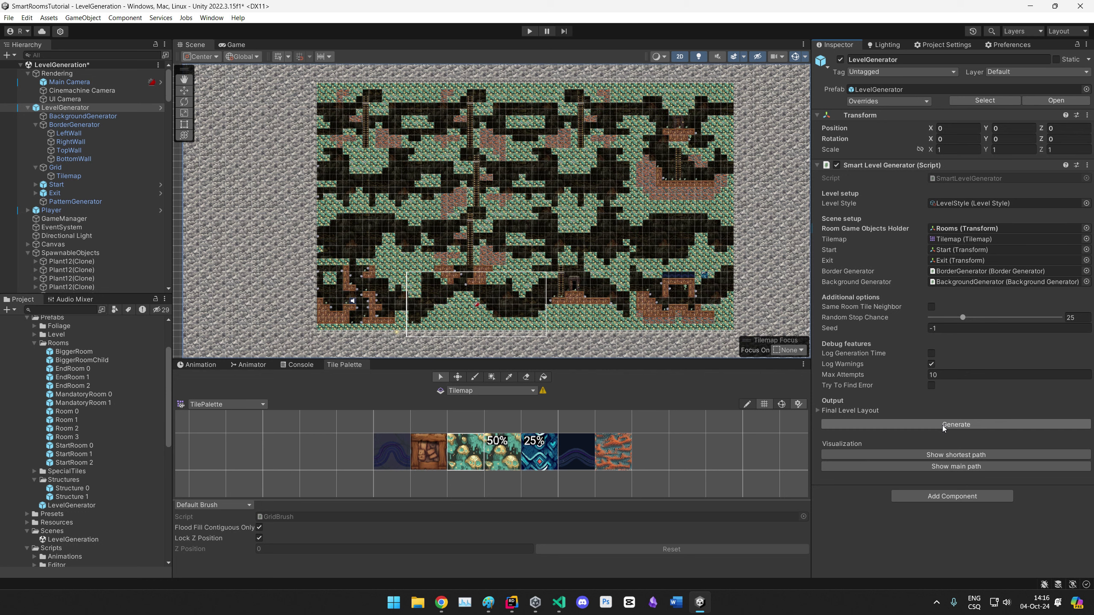
{"action": "left_click", "coordinate": [942, 425]}
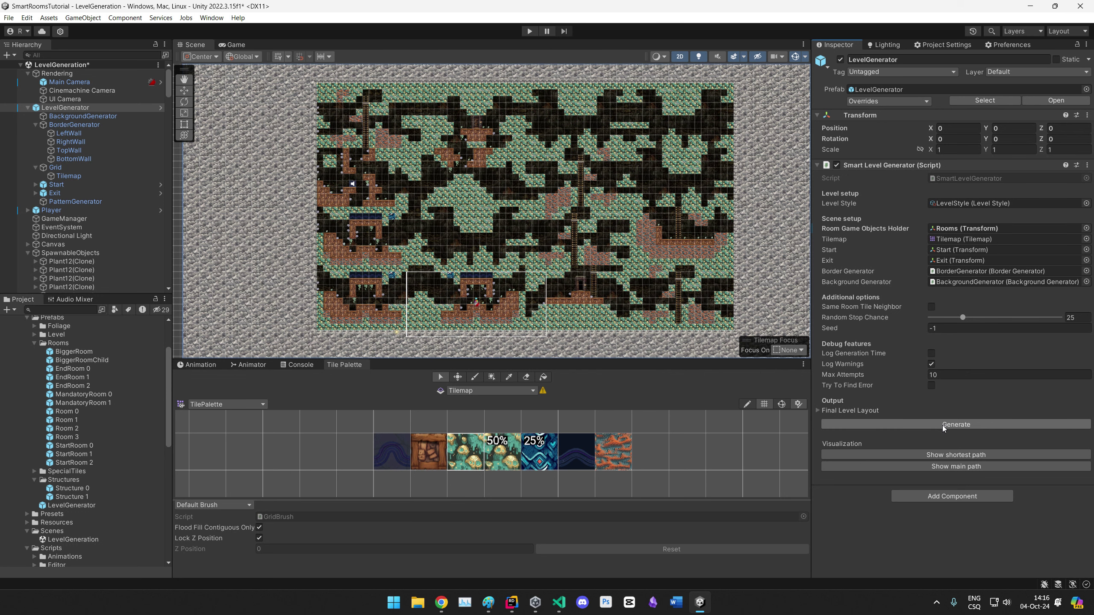
{"action": "left_click", "coordinate": [941, 425]}
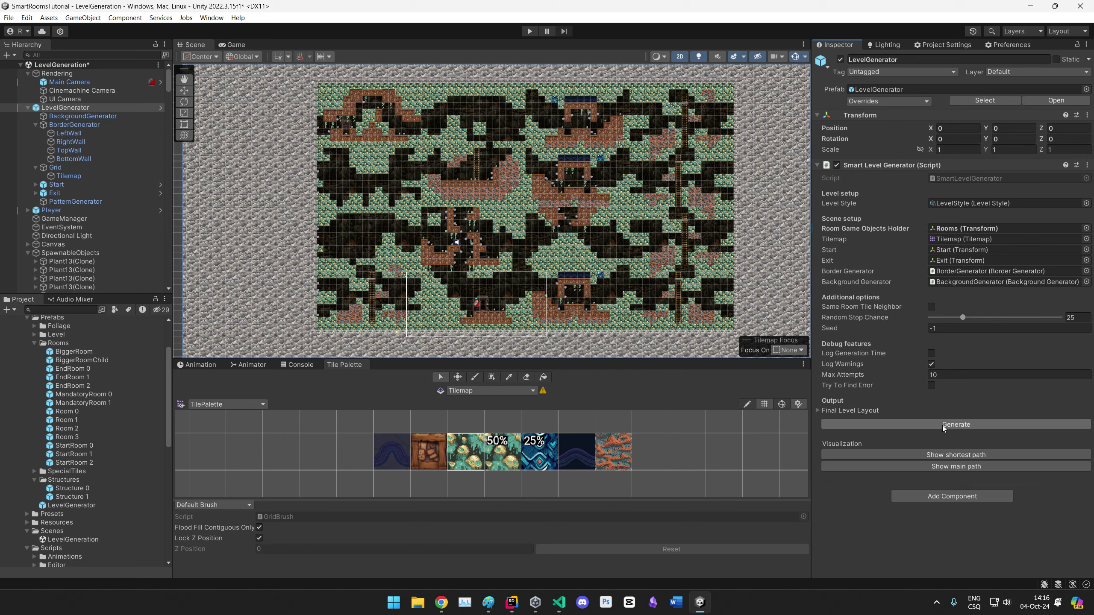
{"action": "left_click", "coordinate": [942, 425]}
Step: Inspect the generated start room closely, open the StartRoom 0 prefab, set its Substructures Chance to 10 and save
{"action": "scroll", "coordinate": [553, 279], "scroll_direction": "up", "scroll_amount": 8}
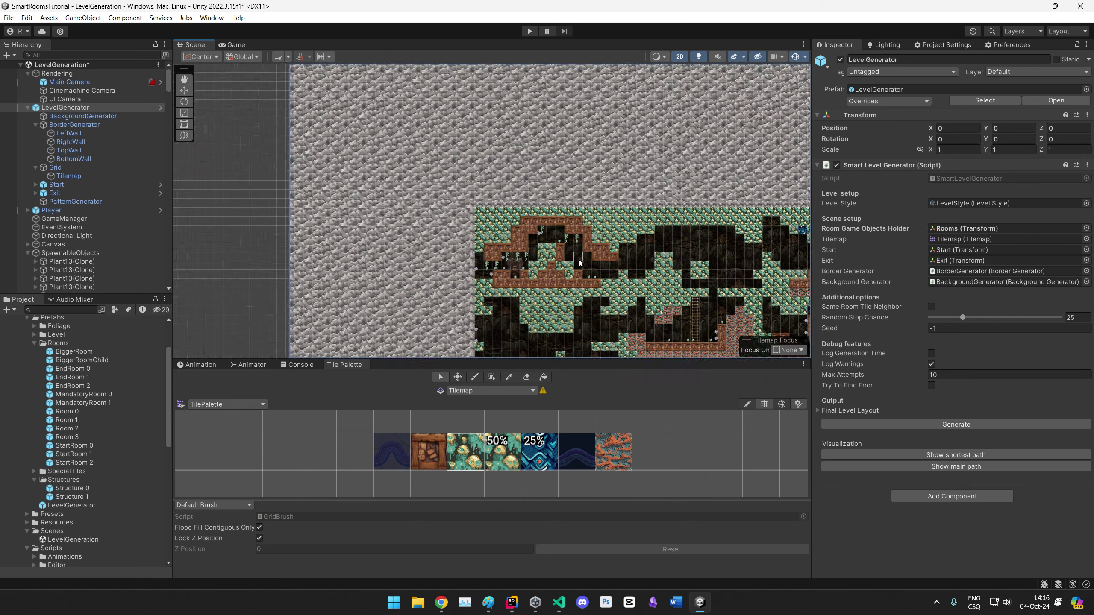
{"action": "scroll", "coordinate": [553, 278], "scroll_direction": "up", "scroll_amount": 3}
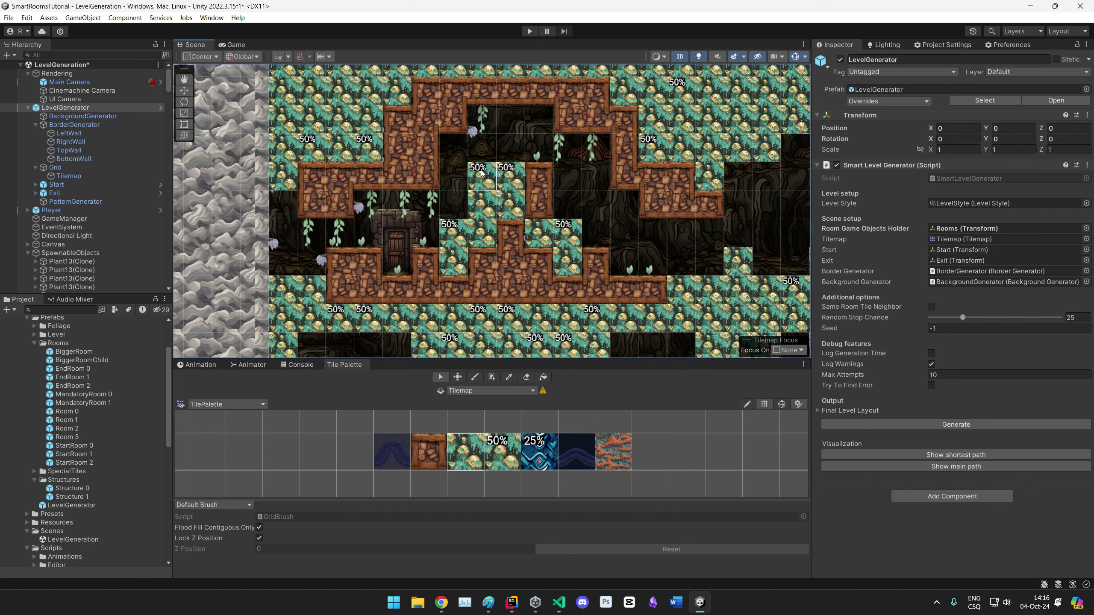
{"action": "scroll", "coordinate": [497, 215], "scroll_direction": "up", "scroll_amount": 4}
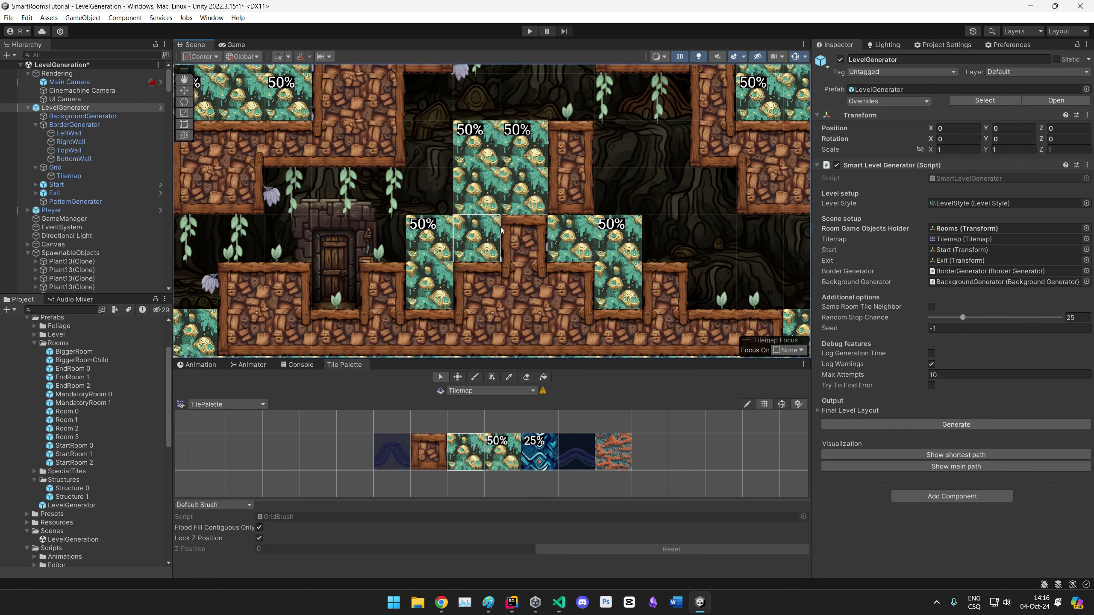
{"action": "middle_click_drag", "start_coordinate": [501, 227], "coordinate": [558, 248]}
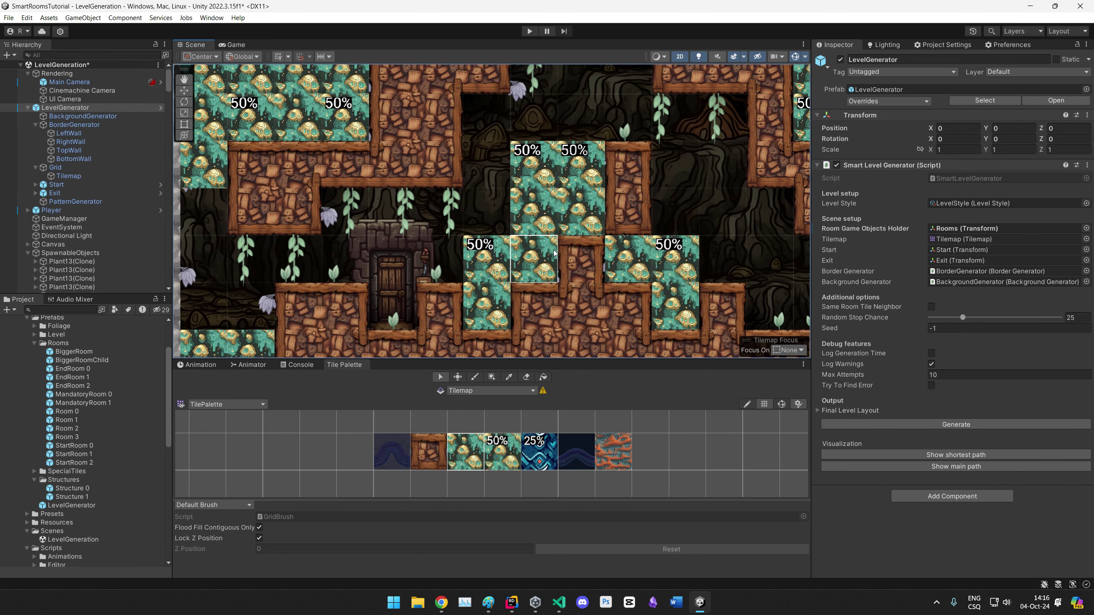
{"action": "double_click", "coordinate": [81, 447]}
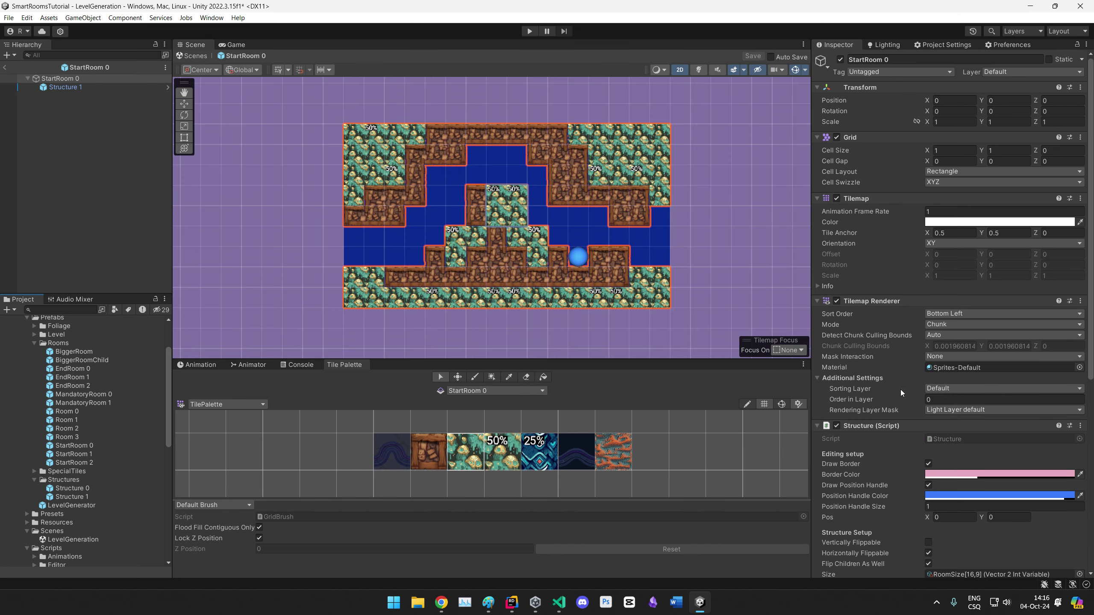
{"action": "scroll", "coordinate": [870, 370], "scroll_direction": "down", "scroll_amount": 5}
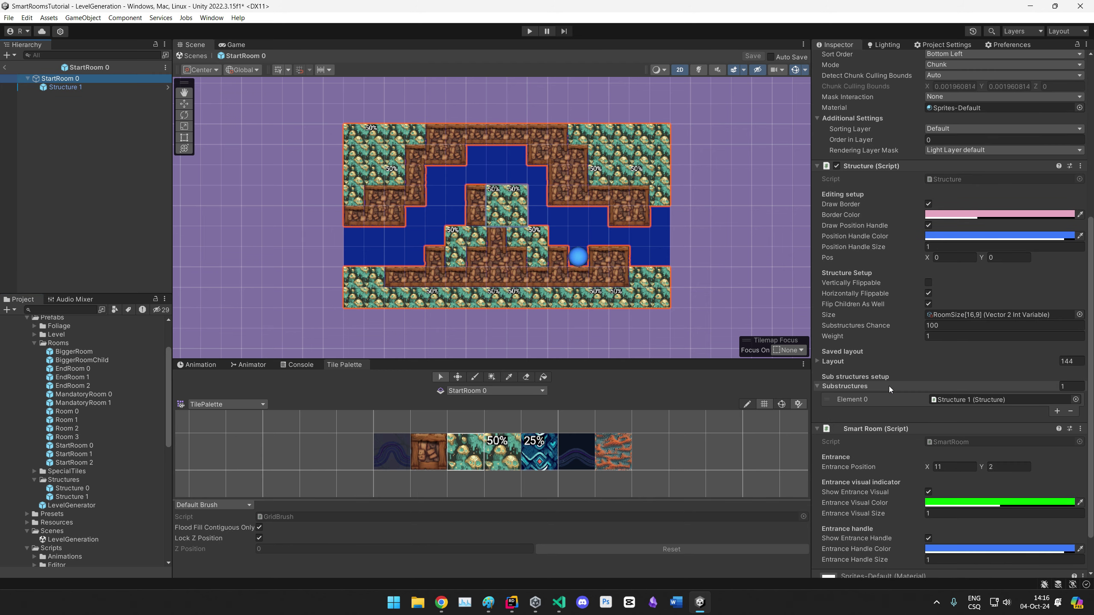
{"action": "left_click", "coordinate": [947, 325]}
{"action": "type", "text": "1"}
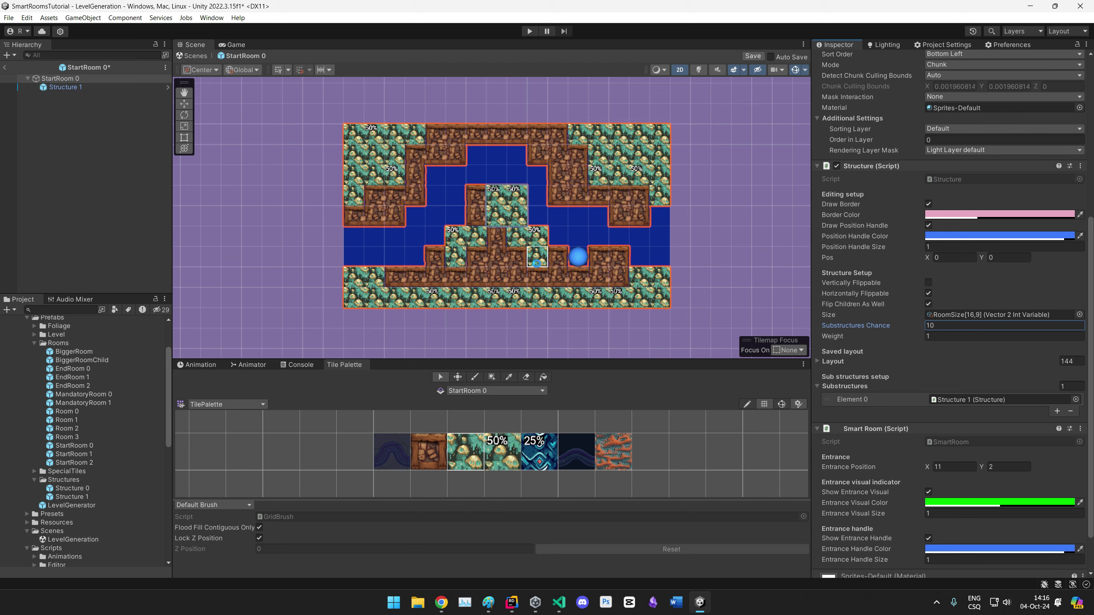
{"action": "key", "text": "ctrl+s"}
Step: Select Structure 1 inside StartRoom 0 and move it up to Pos Y 3 by its position handle
{"action": "scroll", "coordinate": [531, 228], "scroll_direction": "up", "scroll_amount": 5}
{"action": "middle_click_drag", "start_coordinate": [487, 227], "coordinate": [534, 249]}
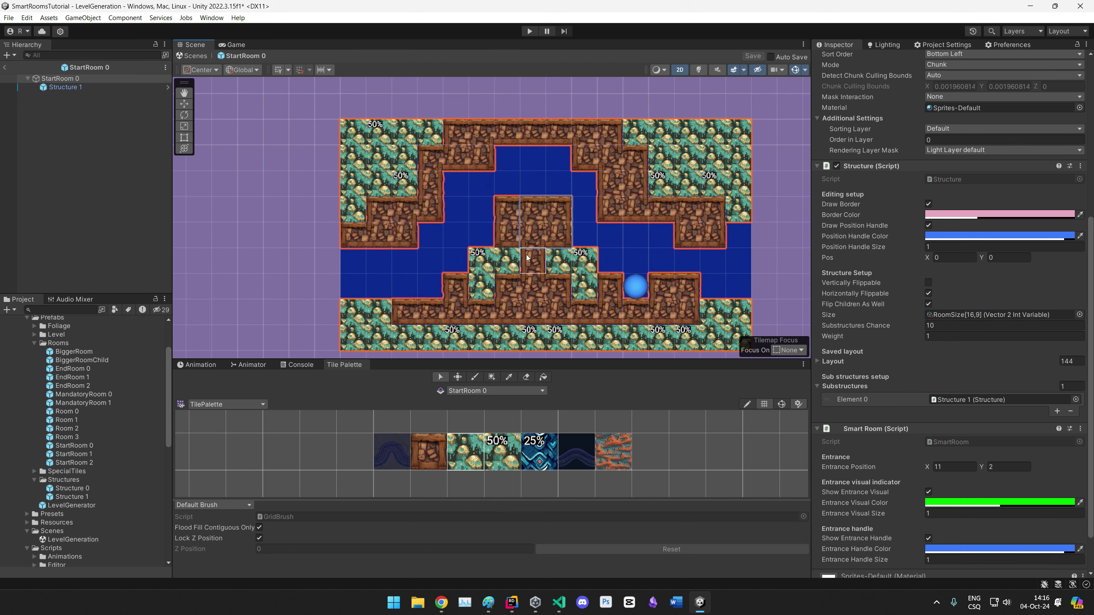
{"action": "left_click", "coordinate": [63, 90]}
{"action": "left_click", "coordinate": [73, 80]}
{"action": "left_click", "coordinate": [75, 90]}
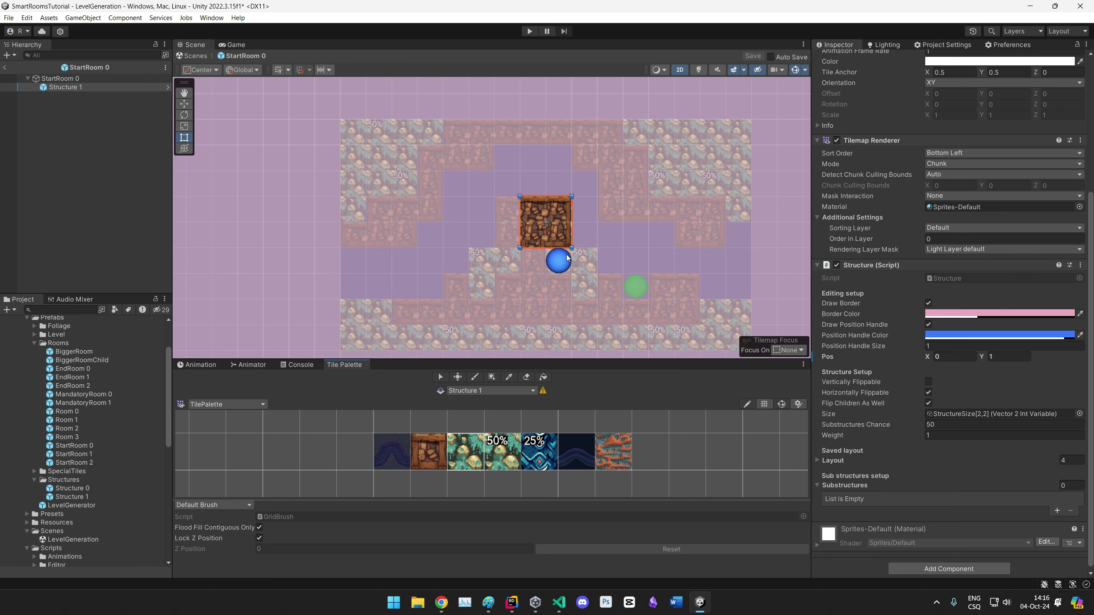
{"action": "left_click_drag", "start_coordinate": [558, 261], "coordinate": [548, 214]}
{"action": "scroll", "coordinate": [886, 304], "scroll_direction": "up", "scroll_amount": 4}
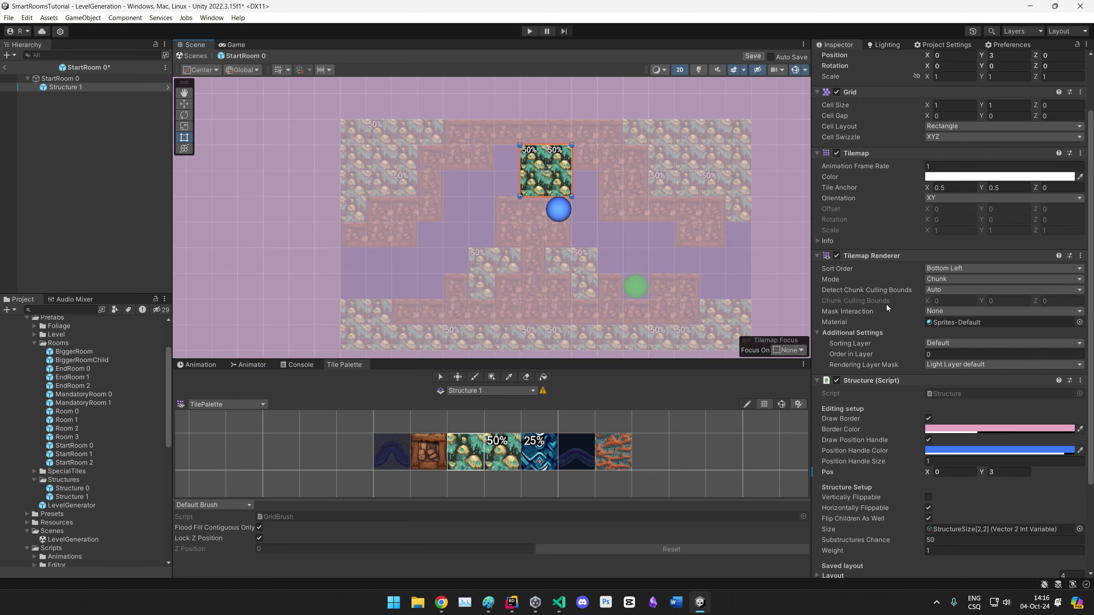
Step: Set Structure 1's Order in Layer to 1 and move the structure back down to Pos Y 1
{"action": "left_click", "coordinate": [931, 354]}
{"action": "type", "text": "1"}
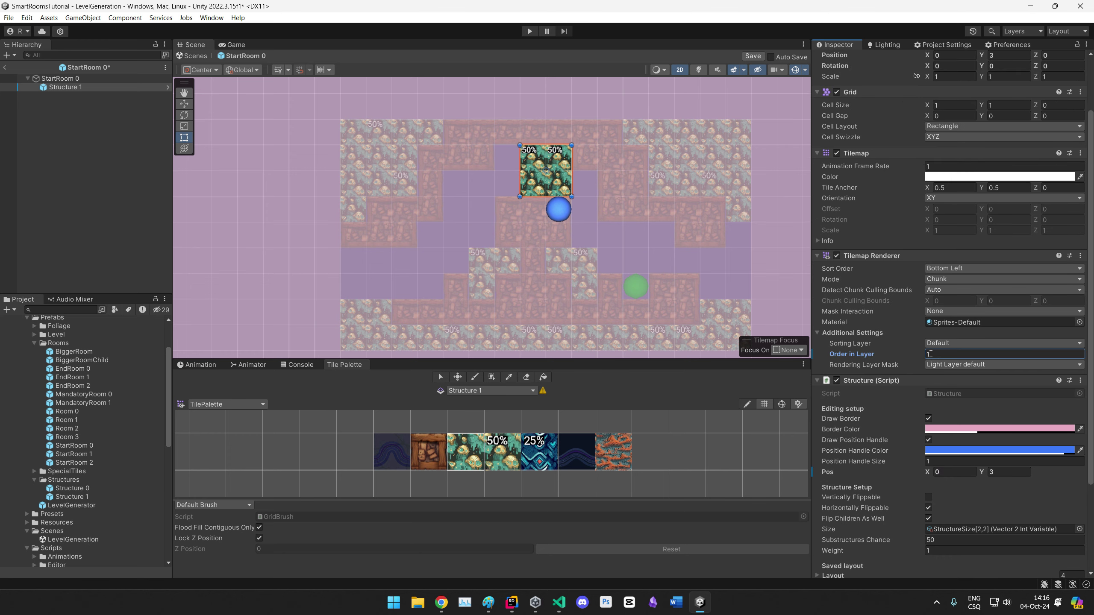
{"action": "left_click_drag", "start_coordinate": [558, 209], "coordinate": [559, 261]}
{"action": "scroll", "coordinate": [567, 270], "scroll_direction": "up", "scroll_amount": 2}
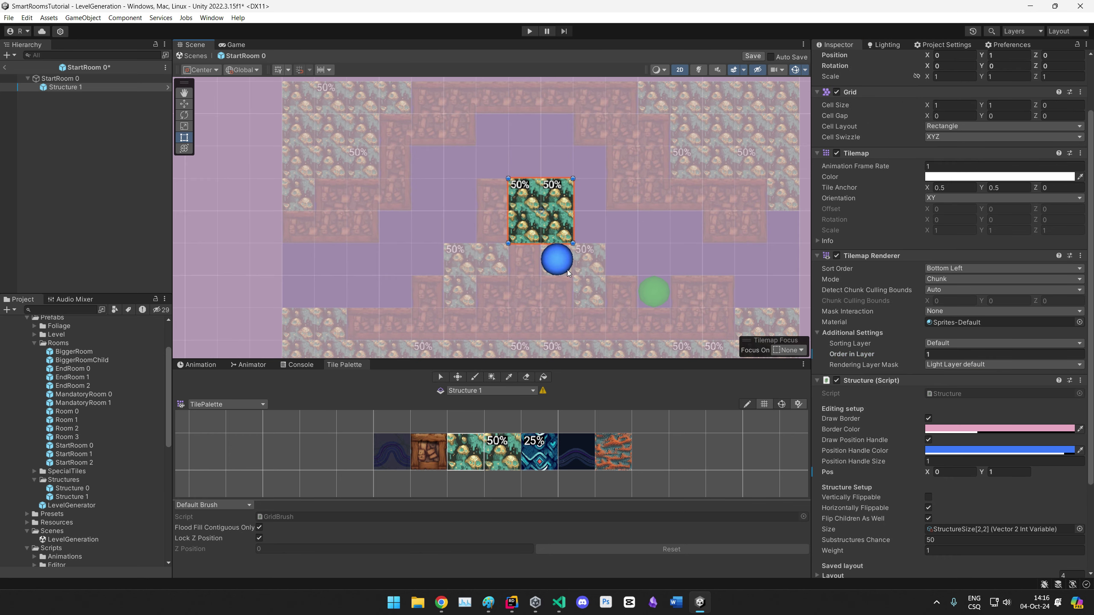
Step: Check how Structure 1 overlaps StartRoom 0's tiles and review Structure 1's Order in Layer value
{"action": "left_click", "coordinate": [94, 80]}
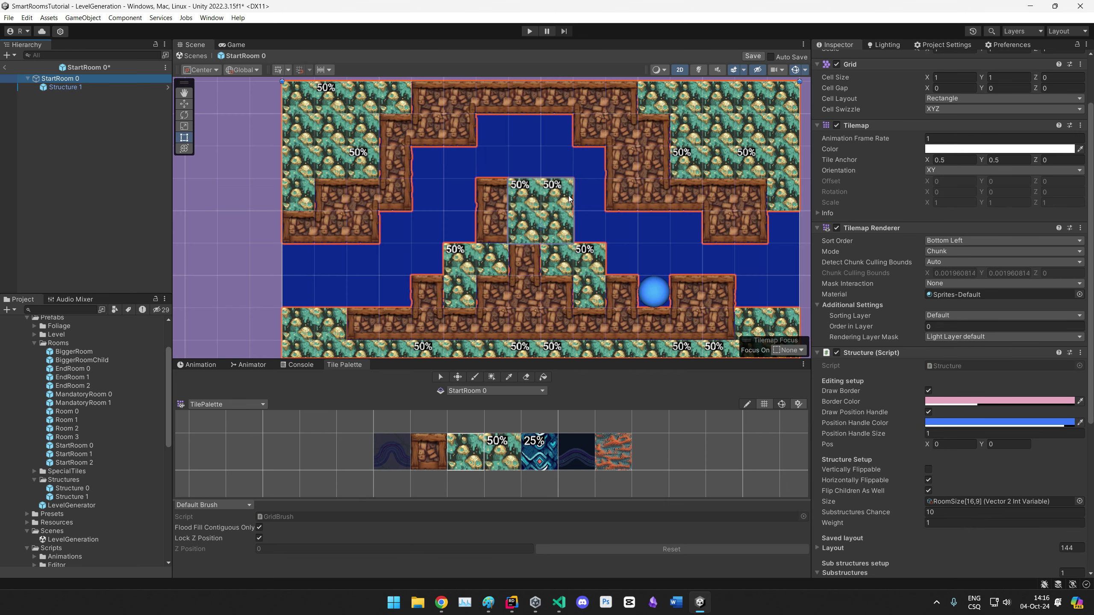
{"action": "left_click", "coordinate": [92, 86]}
{"action": "left_click", "coordinate": [930, 355]}
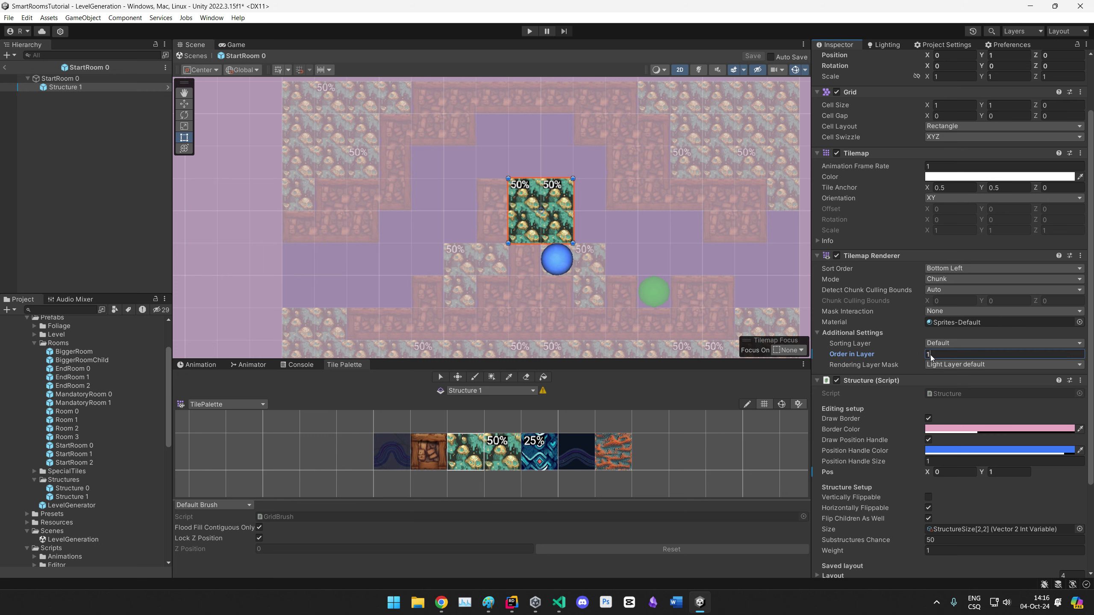
{"action": "left_click_drag", "start_coordinate": [931, 355], "coordinate": [926, 358]}
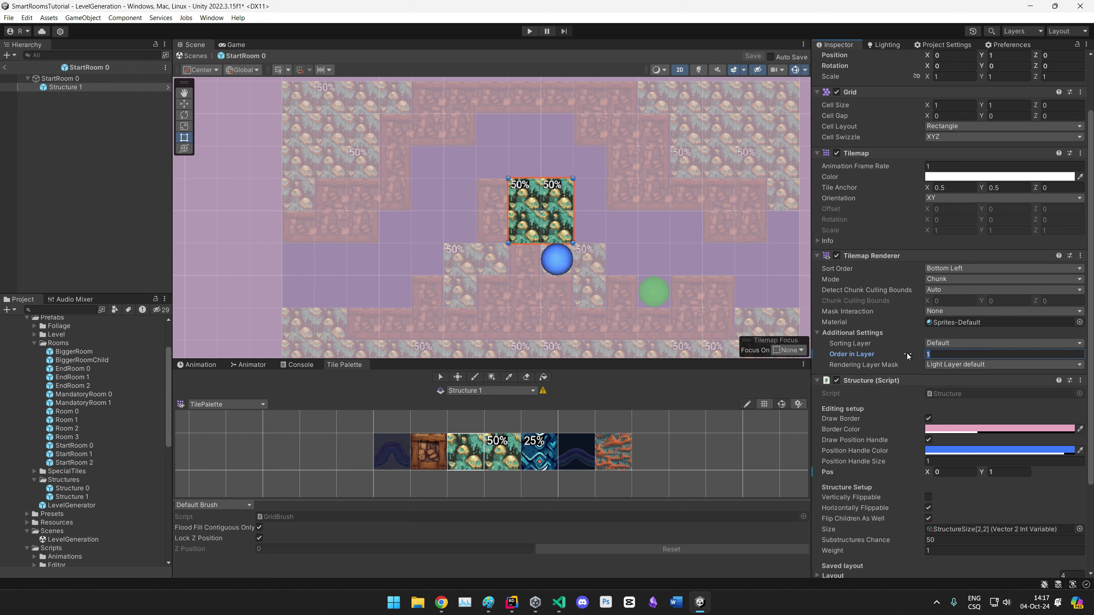
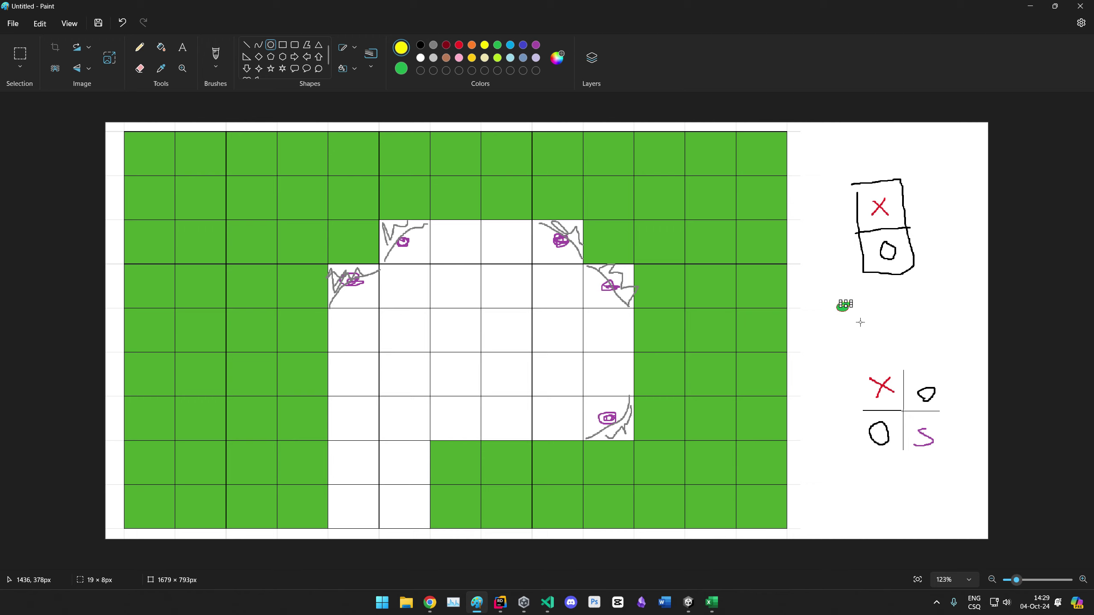
Step: In Paint, brush a flower with yellow petals around the green dot and a curved turquoise stem between the two pattern diagrams
{"action": "left_click", "coordinate": [813, 303]}
{"action": "key", "text": "ctrl+z"}
{"action": "left_click_drag", "start_coordinate": [843, 308], "coordinate": [843, 345]}
{"action": "key", "text": "ctrl+z"}
{"action": "left_click", "coordinate": [219, 57]}
{"action": "left_click", "coordinate": [510, 45]}
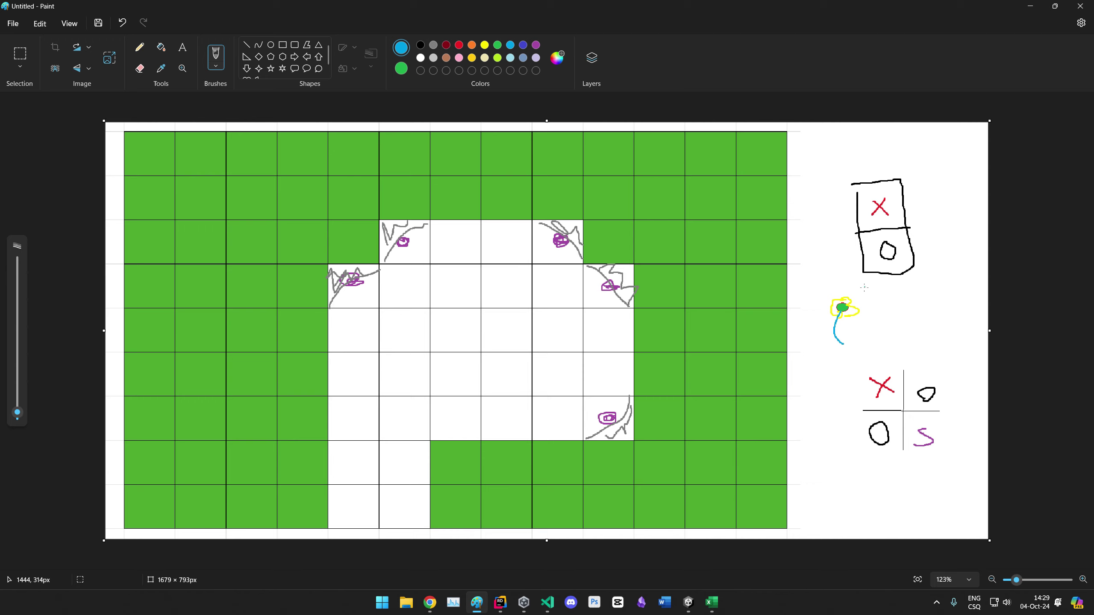
Step: Undo the stray brush stroke, then select the whole flower and move it beside the stacked X and O diagram
{"action": "mouse_move", "coordinate": [808, 288]}
{"action": "left_mouse_down"}
{"action": "mouse_move", "coordinate": [871, 350]}
{"action": "mouse_move", "coordinate": [859, 351]}
{"action": "left_mouse_up"}
{"action": "key", "text": "ctrl+z"}
{"action": "left_click", "coordinate": [19, 55]}
{"action": "left_click_drag", "start_coordinate": [817, 285], "coordinate": [871, 361]}
{"action": "mouse_move", "coordinate": [844, 322]}
{"action": "left_mouse_down"}
{"action": "mouse_move", "coordinate": [447, 373]}
{"action": "mouse_move", "coordinate": [457, 413]}
{"action": "mouse_move", "coordinate": [514, 420]}
{"action": "mouse_move", "coordinate": [790, 384]}
{"action": "mouse_move", "coordinate": [844, 321]}
{"action": "mouse_move", "coordinate": [815, 226]}
{"action": "mouse_move", "coordinate": [828, 239]}
{"action": "left_mouse_up"}
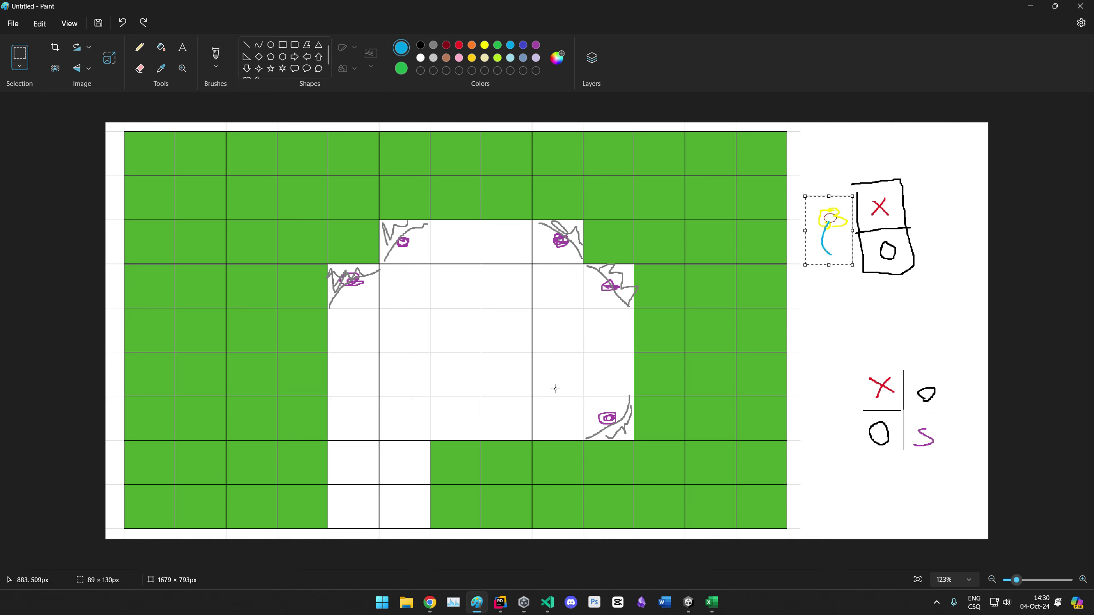
Step: Move the flower onto the white area's floor above the green step and paste a second one two cells to its right
{"action": "mouse_move", "coordinate": [832, 235]}
{"action": "left_mouse_down"}
{"action": "mouse_move", "coordinate": [501, 421]}
{"action": "mouse_move", "coordinate": [454, 418]}
{"action": "mouse_move", "coordinate": [507, 418]}
{"action": "mouse_move", "coordinate": [435, 427]}
{"action": "mouse_move", "coordinate": [451, 418]}
{"action": "left_mouse_up"}
{"action": "key", "text": "ctrl+v"}
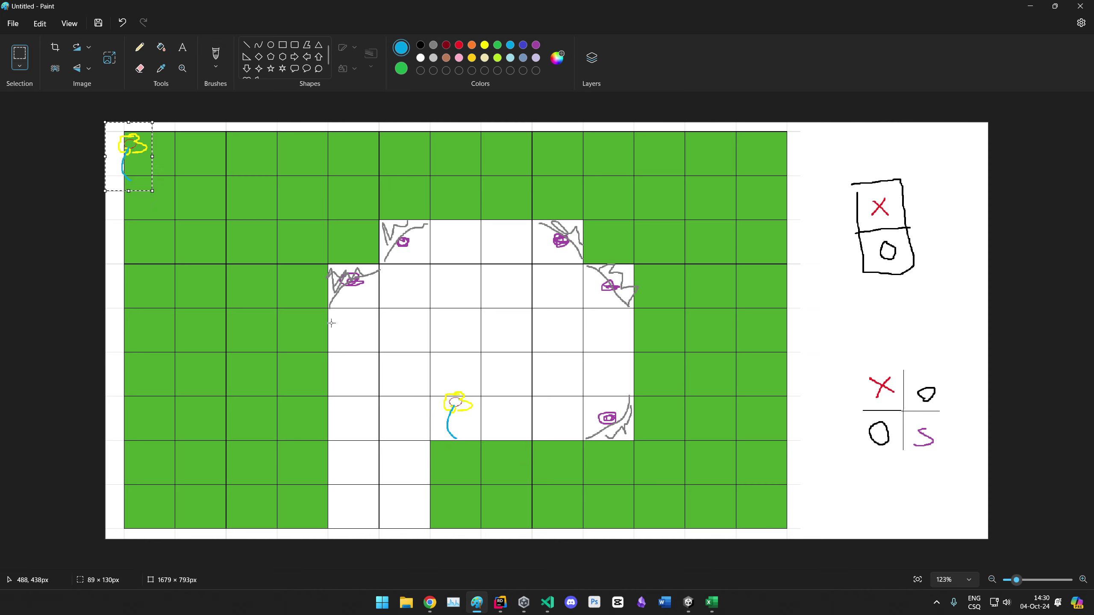
{"action": "left_click_drag", "start_coordinate": [126, 144], "coordinate": [552, 404]}
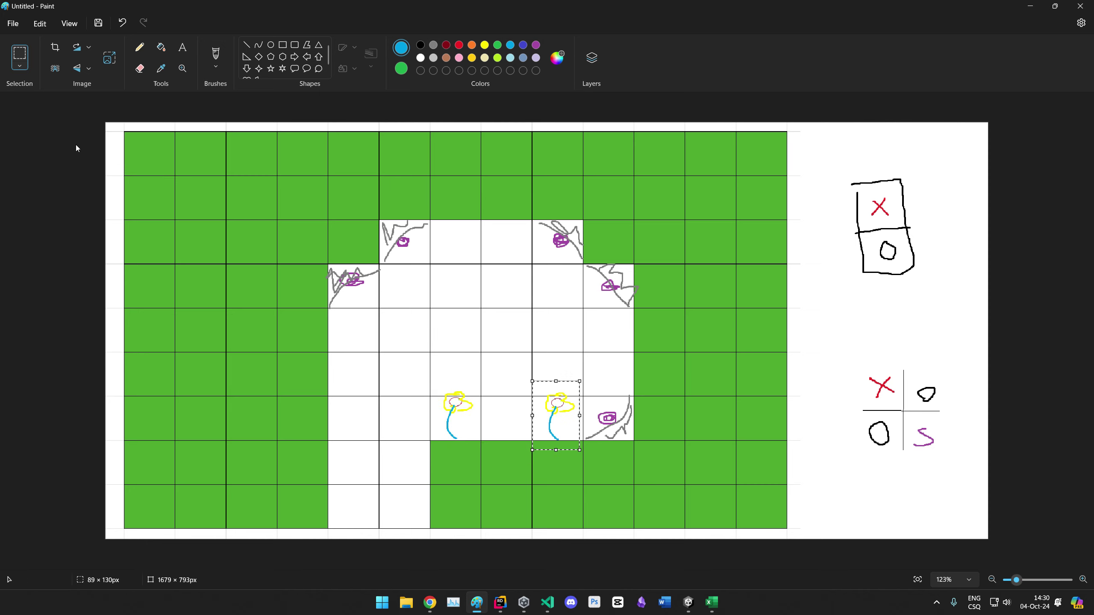
Step: Paste a third flower over the purple-marked corner cell at the floor's right end, beside the second flower
{"action": "key", "text": "ctrl+v"}
{"action": "left_click_drag", "start_coordinate": [134, 158], "coordinate": [615, 413]}
{"action": "left_click", "coordinate": [555, 387]}
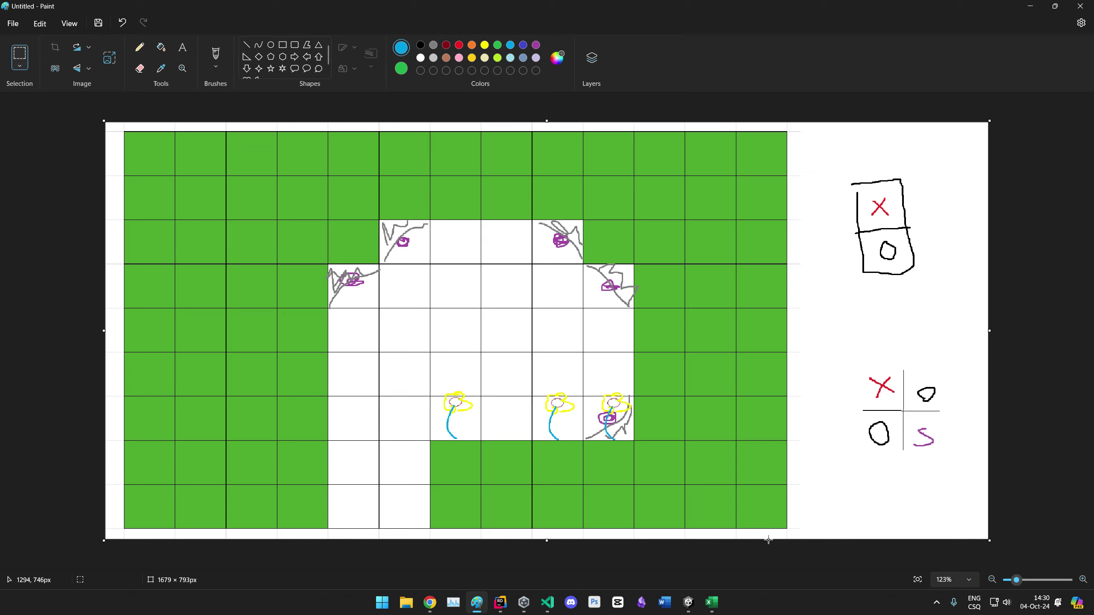
Step: Switch to Unity and review the rules of the GroundPattern, WallPattern and CornerPattern assets
{"action": "left_click", "coordinate": [688, 602]}
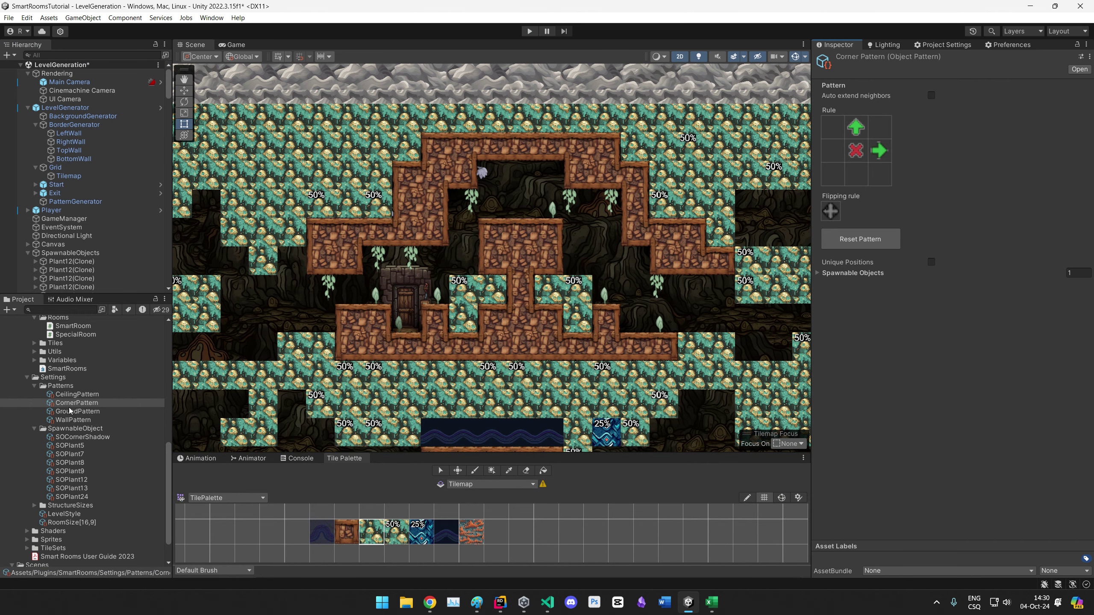
{"action": "left_click", "coordinate": [54, 412]}
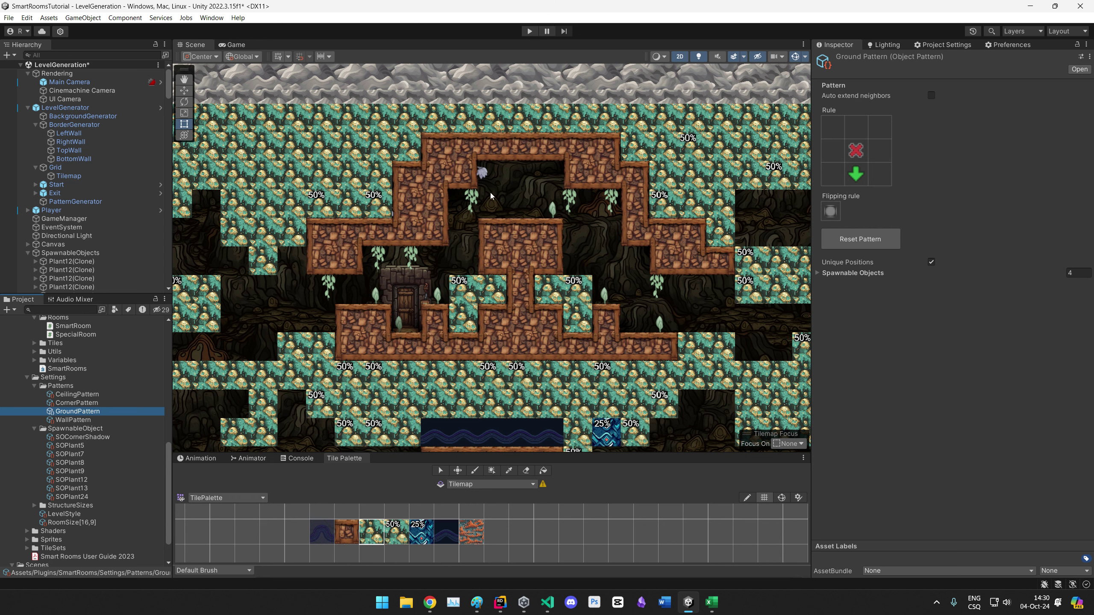
{"action": "left_click", "coordinate": [67, 420]}
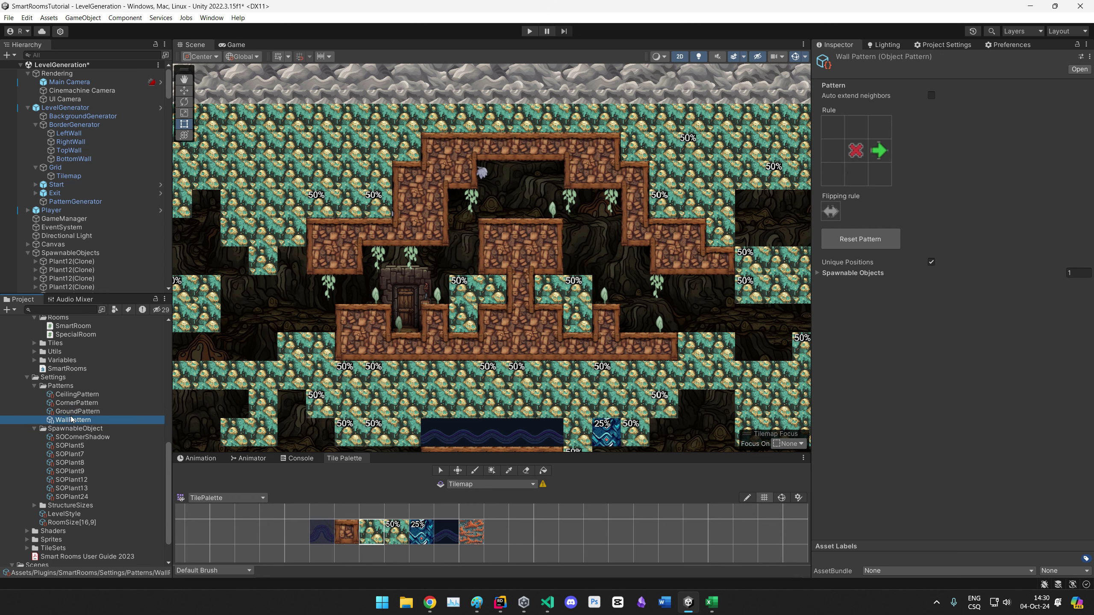
{"action": "left_click", "coordinate": [68, 403]}
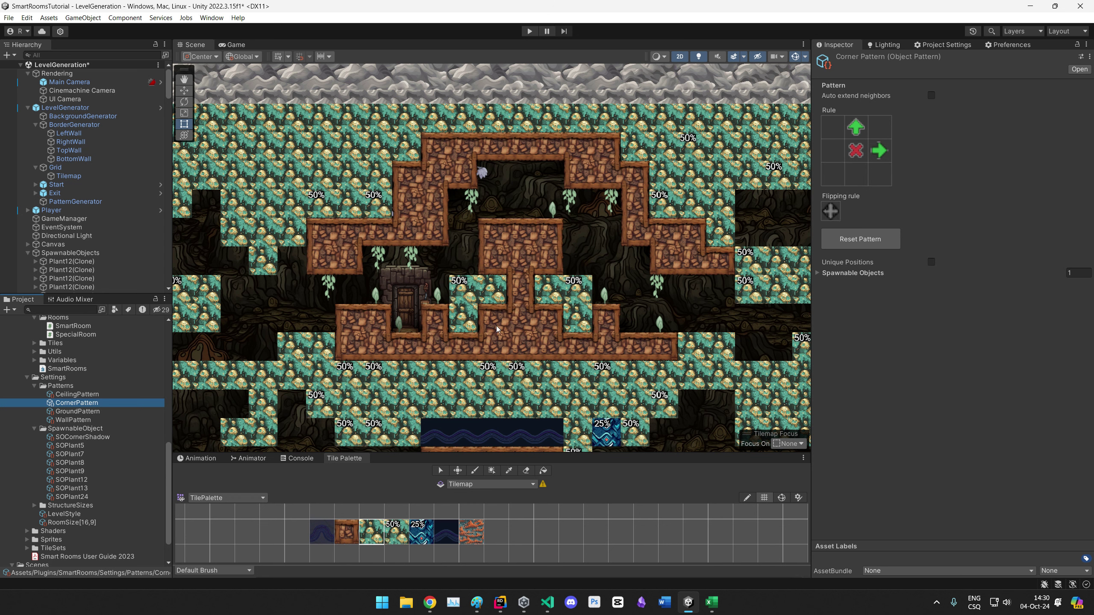
Step: Cycle the Corner Pattern's flipping rule through its options back to the plus option
{"action": "left_click", "coordinate": [836, 213]}
{"action": "left_click", "coordinate": [837, 217]}
{"action": "left_click", "coordinate": [837, 218]}
{"action": "left_click", "coordinate": [837, 218]}
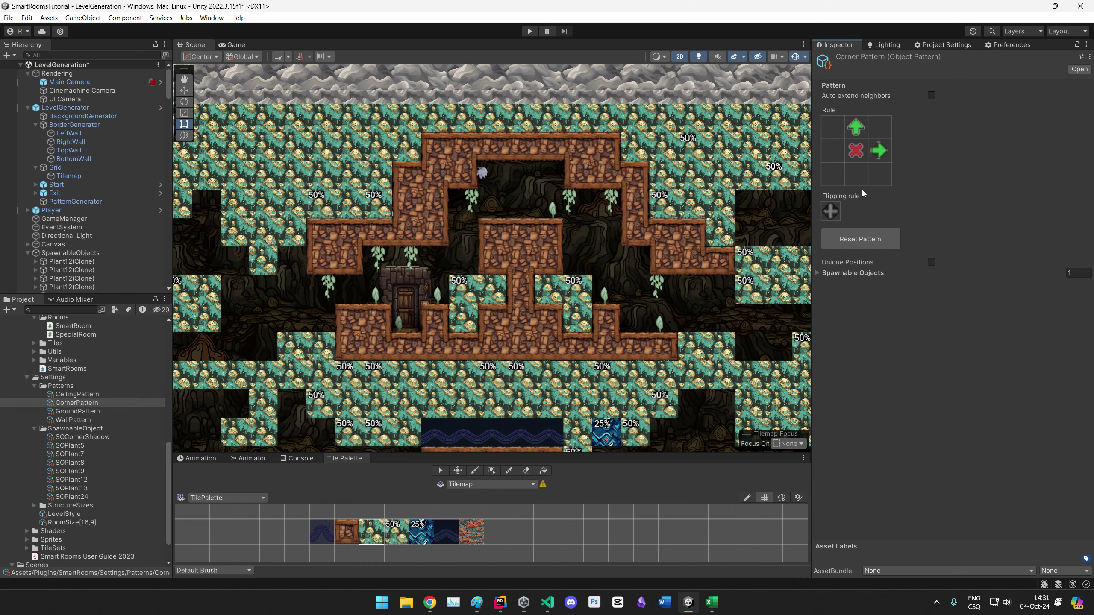
Step: Open the WallPattern asset and compare its rule with the purple plant growing on the cave wall
{"action": "scroll", "coordinate": [465, 181], "scroll_direction": "up", "scroll_amount": 5}
{"action": "middle_click_drag", "start_coordinate": [532, 158], "coordinate": [463, 212]}
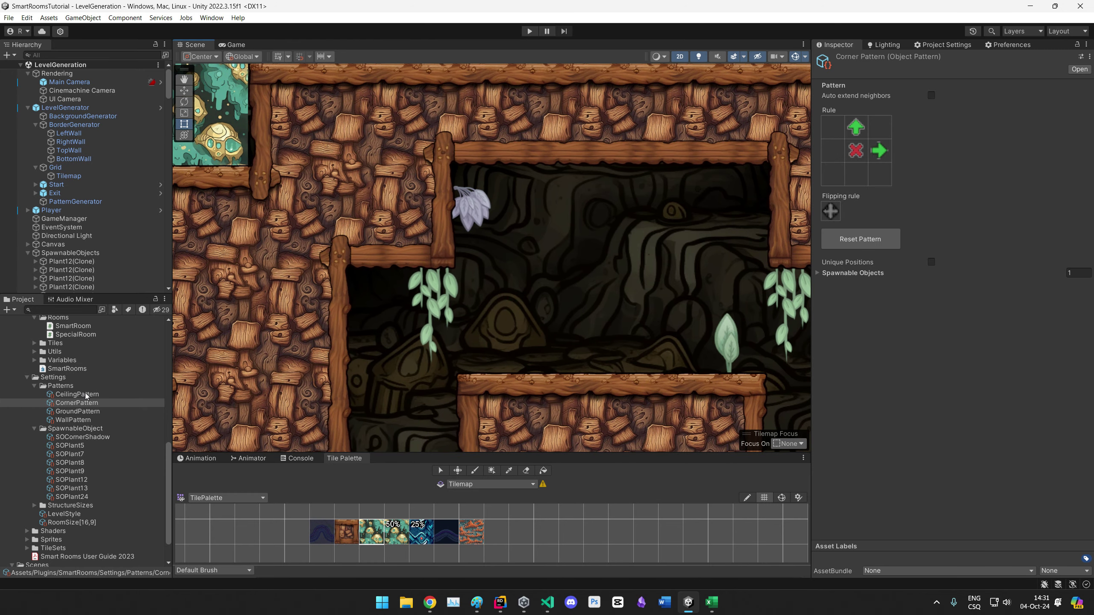
{"action": "left_click", "coordinate": [74, 423]}
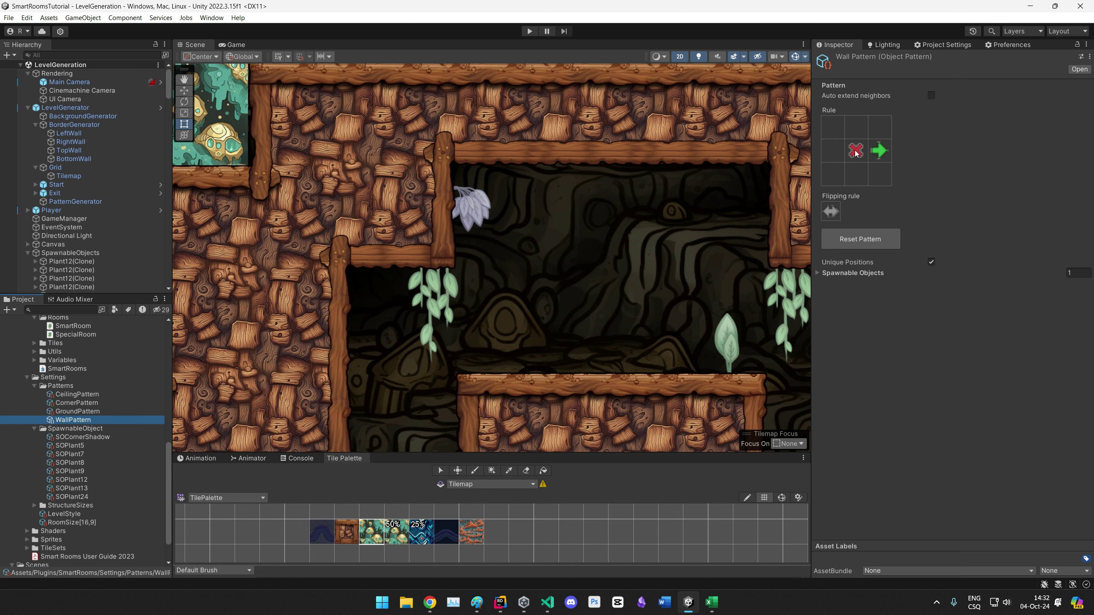
{"action": "mouse_move", "coordinate": [743, 249]}
{"action": "middle_mouse_down"}
{"action": "mouse_move", "coordinate": [403, 199]}
{"action": "mouse_move", "coordinate": [456, 150]}
{"action": "mouse_move", "coordinate": [734, 252]}
{"action": "middle_mouse_up"}
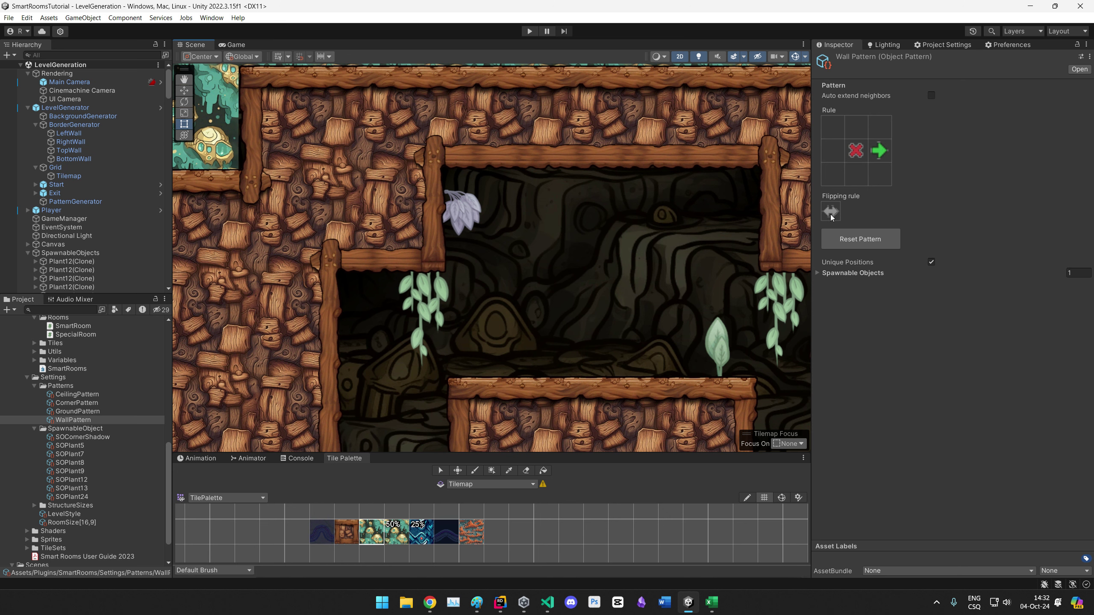
Step: Try toggling the Wall Pattern's rule cells on either side of the red X
{"action": "left_click", "coordinate": [832, 151]}
{"action": "left_click", "coordinate": [879, 151]}
{"action": "left_click", "coordinate": [881, 155]}
{"action": "left_click", "coordinate": [832, 155]}
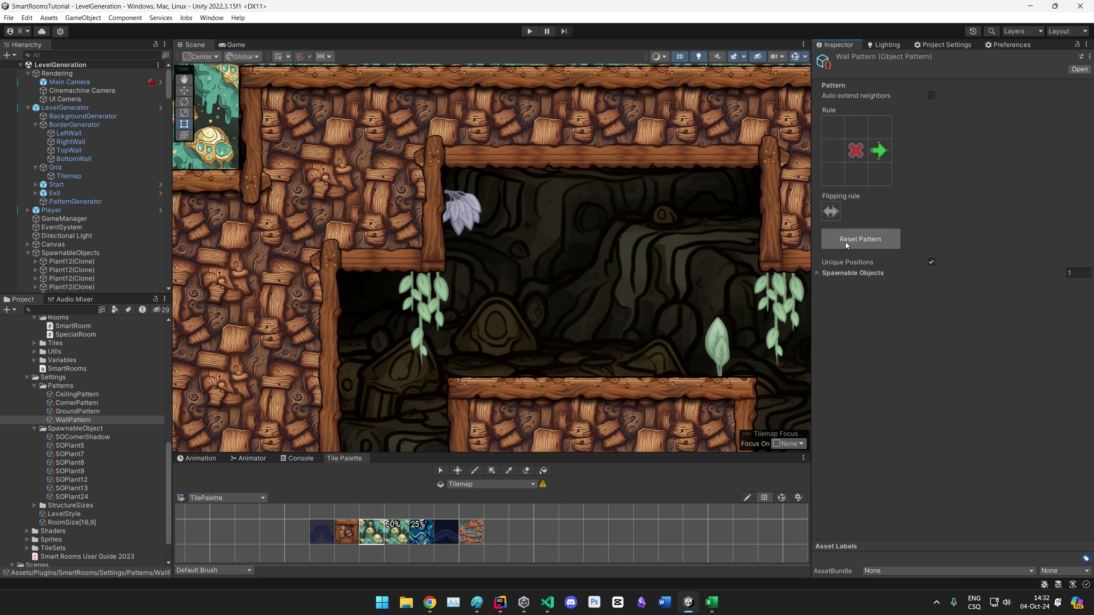
{"action": "left_click", "coordinate": [836, 155]}
{"action": "left_click", "coordinate": [836, 156]}
{"action": "left_click", "coordinate": [837, 156]}
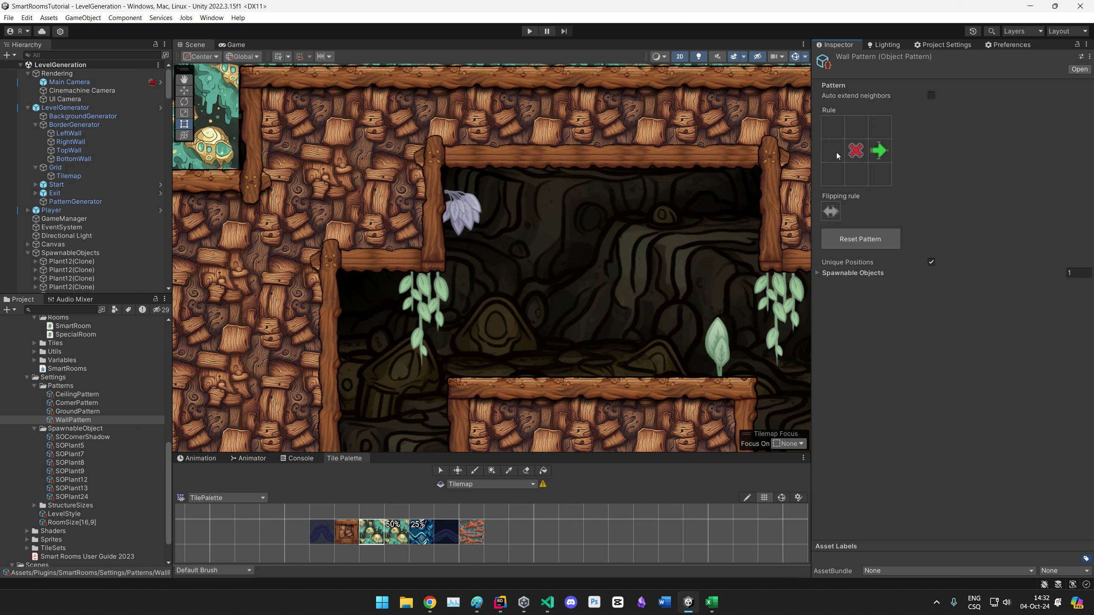
Step: Set the Wall Pattern's rule to a single green arrow left of the red X, clearing the cells on its right
{"action": "left_click", "coordinate": [837, 156]}
{"action": "right_click", "coordinate": [879, 158]}
{"action": "left_click", "coordinate": [882, 181]}
{"action": "left_click", "coordinate": [884, 174]}
{"action": "left_click", "coordinate": [886, 170]}
{"action": "right_click", "coordinate": [881, 130]}
{"action": "left_click", "coordinate": [834, 125]}
{"action": "right_click", "coordinate": [834, 127]}
{"action": "left_click", "coordinate": [879, 127]}
Step: Enable Auto extend neighbors for the Wall Pattern and extend its rule with a long diagonal of green arrows down to the left
{"action": "left_click", "coordinate": [930, 95]}
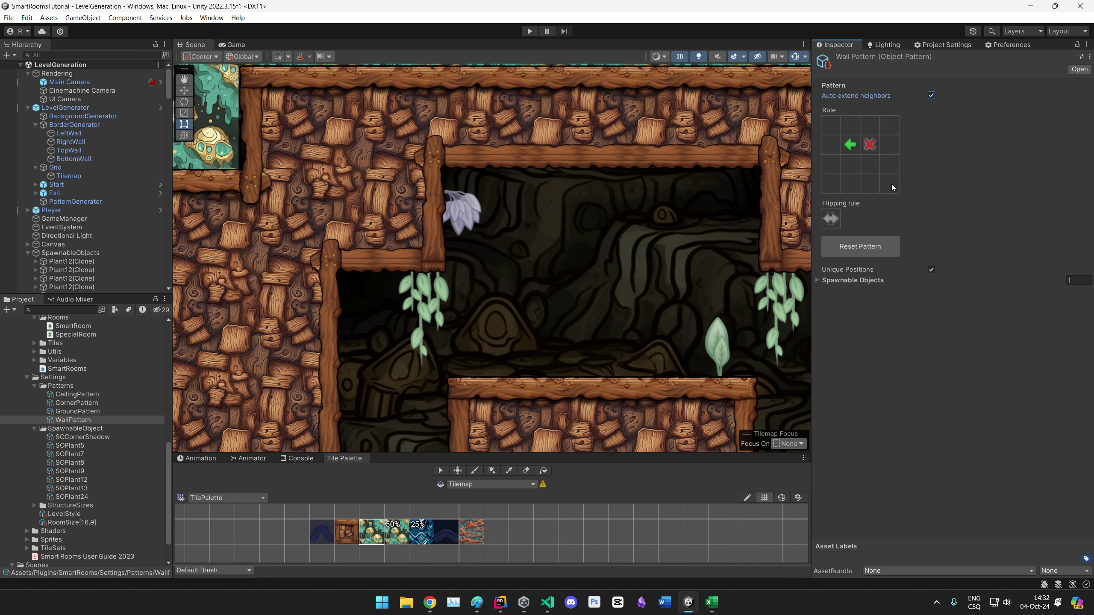
{"action": "left_click", "coordinate": [851, 162]}
{"action": "left_click", "coordinate": [833, 190]}
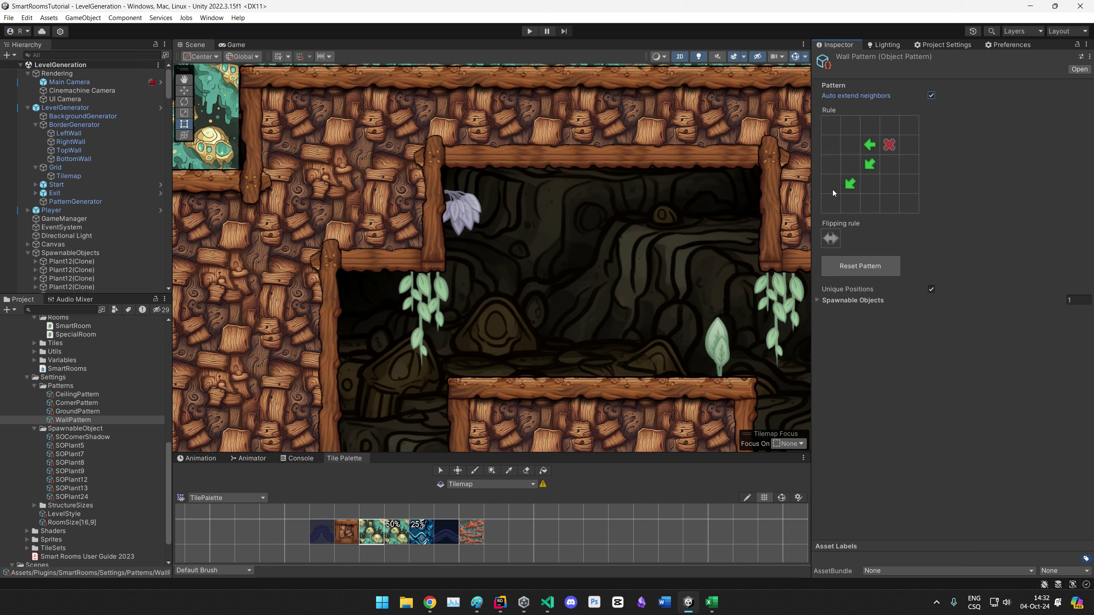
{"action": "left_click", "coordinate": [835, 211]}
{"action": "left_click", "coordinate": [834, 224]}
{"action": "left_click", "coordinate": [833, 236]}
{"action": "left_click", "coordinate": [832, 247]}
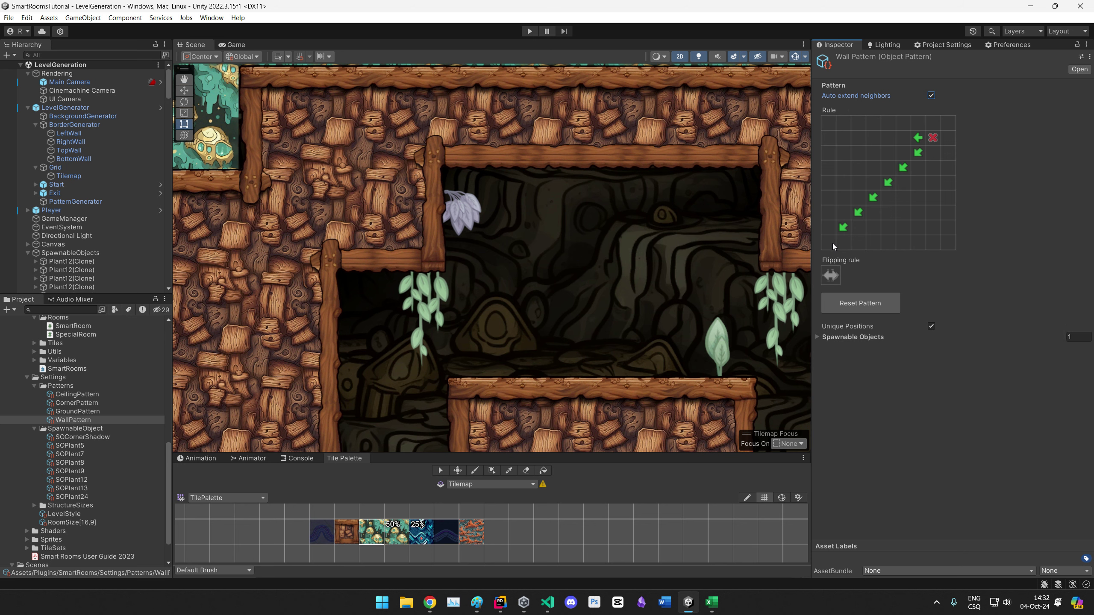
{"action": "left_click", "coordinate": [831, 248]}
{"action": "left_click", "coordinate": [831, 248]}
{"action": "left_click", "coordinate": [831, 248]}
{"action": "left_click", "coordinate": [831, 248]}
{"action": "left_click", "coordinate": [831, 248]}
{"action": "left_click", "coordinate": [831, 248]}
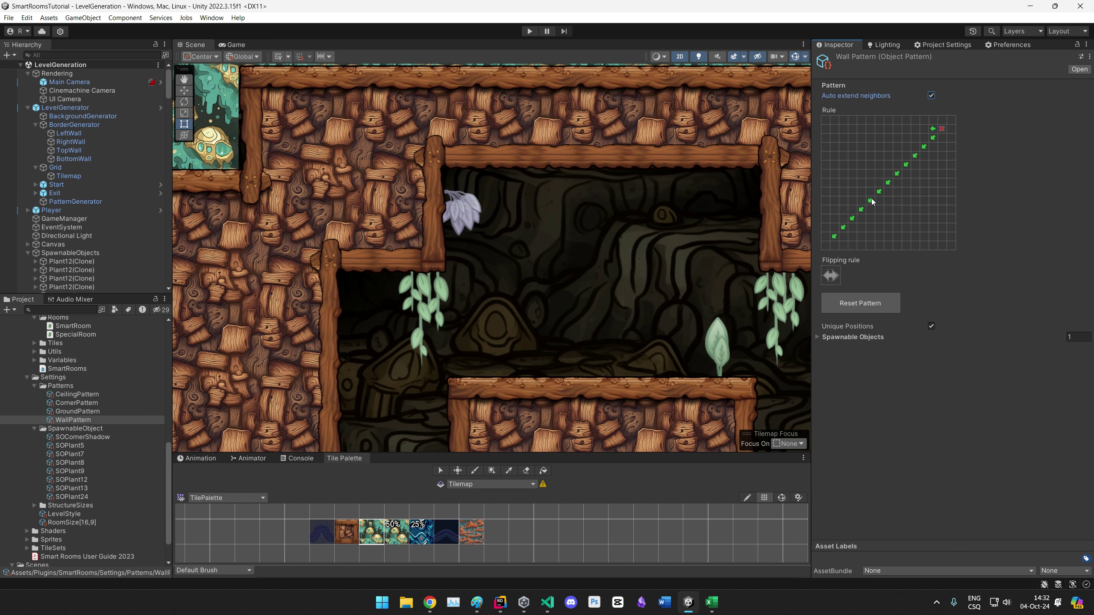
Step: Clear the outer diagonal arrows from the Wall Pattern's rule, keeping the two nearest the left arrow
{"action": "left_click", "coordinate": [862, 211]}
{"action": "left_click", "coordinate": [851, 218]}
{"action": "left_click", "coordinate": [843, 227]}
{"action": "left_click", "coordinate": [834, 237]}
{"action": "left_click", "coordinate": [852, 219]}
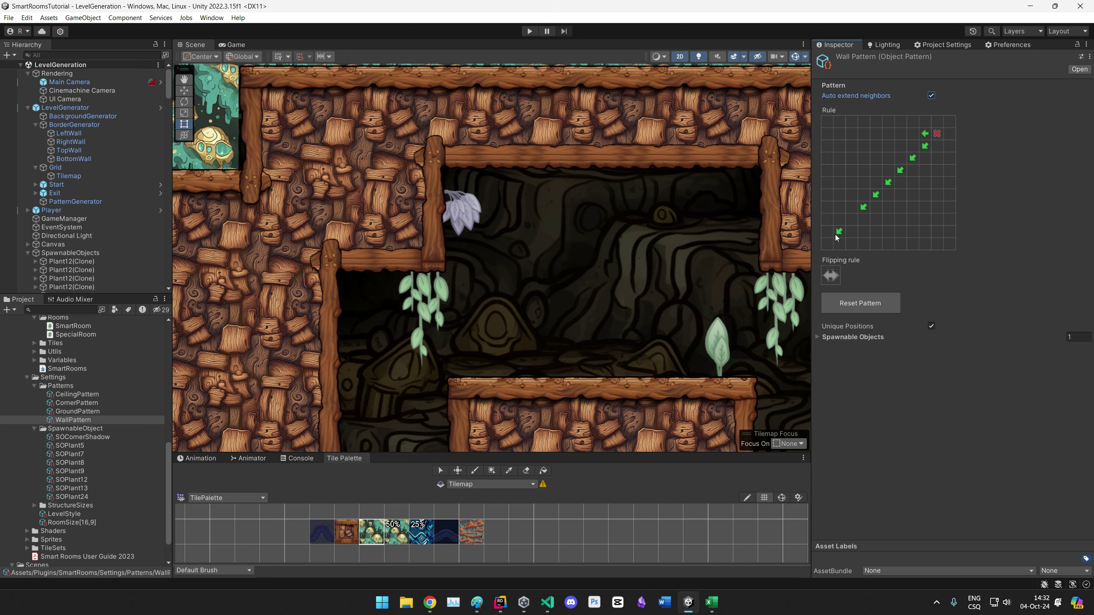
{"action": "double_click", "coordinate": [837, 233]}
{"action": "double_click", "coordinate": [842, 228]}
{"action": "double_click", "coordinate": [844, 224]}
{"action": "double_click", "coordinate": [848, 215]}
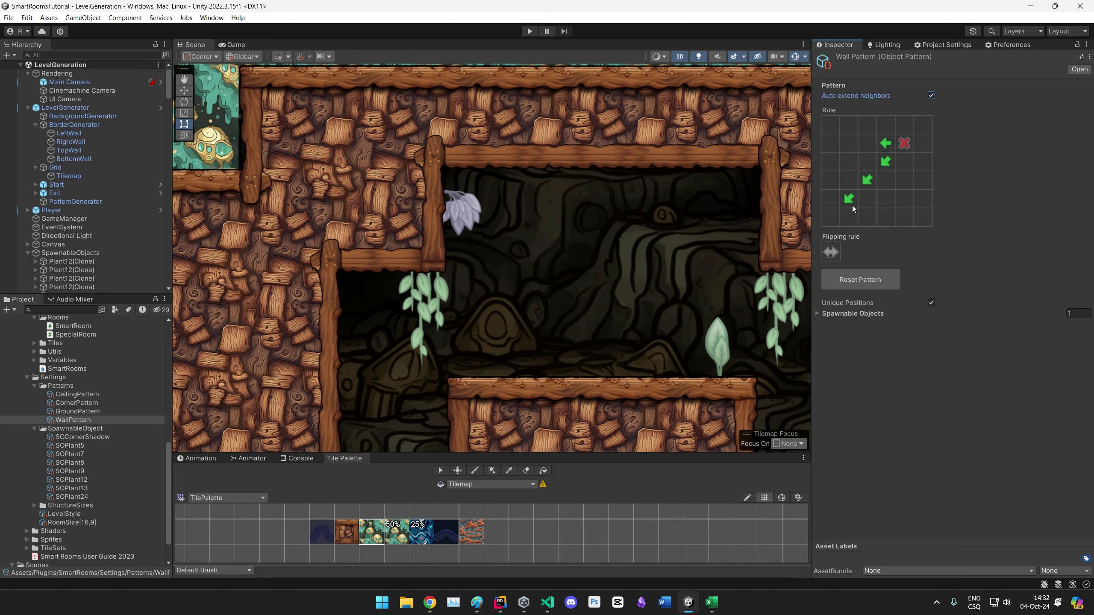
{"action": "left_click", "coordinate": [854, 205]}
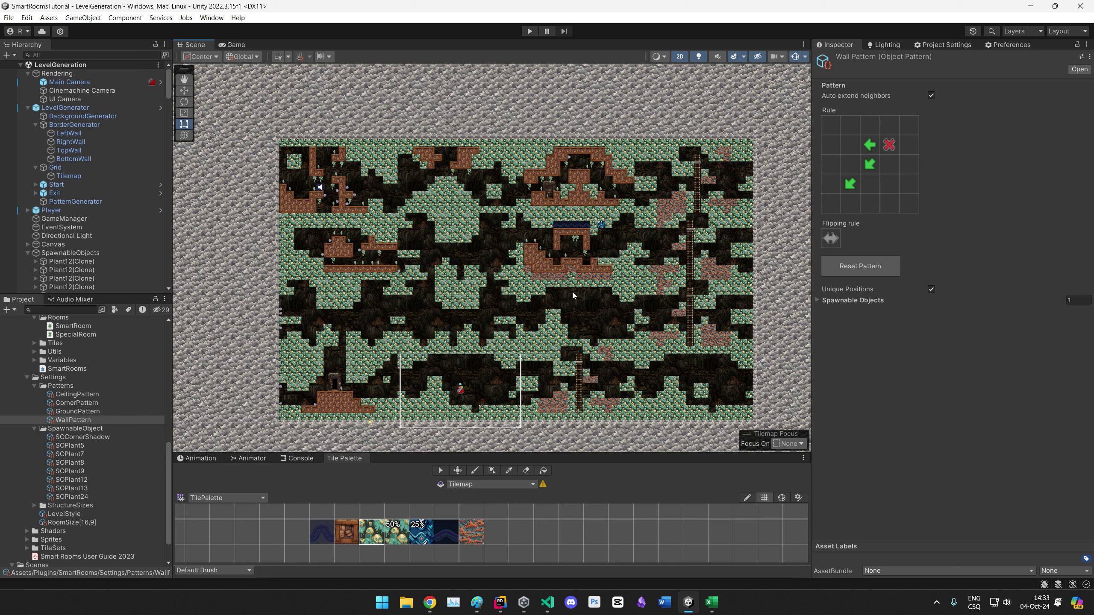
Step: Clear the two remaining diagonal arrows from the Wall Pattern's rule and disable Auto extend neighbors
{"action": "mouse_move", "coordinate": [536, 300]}
{"action": "middle_mouse_down"}
{"action": "mouse_move", "coordinate": [521, 298]}
{"action": "mouse_move", "coordinate": [539, 300]}
{"action": "middle_mouse_up"}
{"action": "left_click", "coordinate": [851, 185]}
{"action": "left_click", "coordinate": [852, 168]}
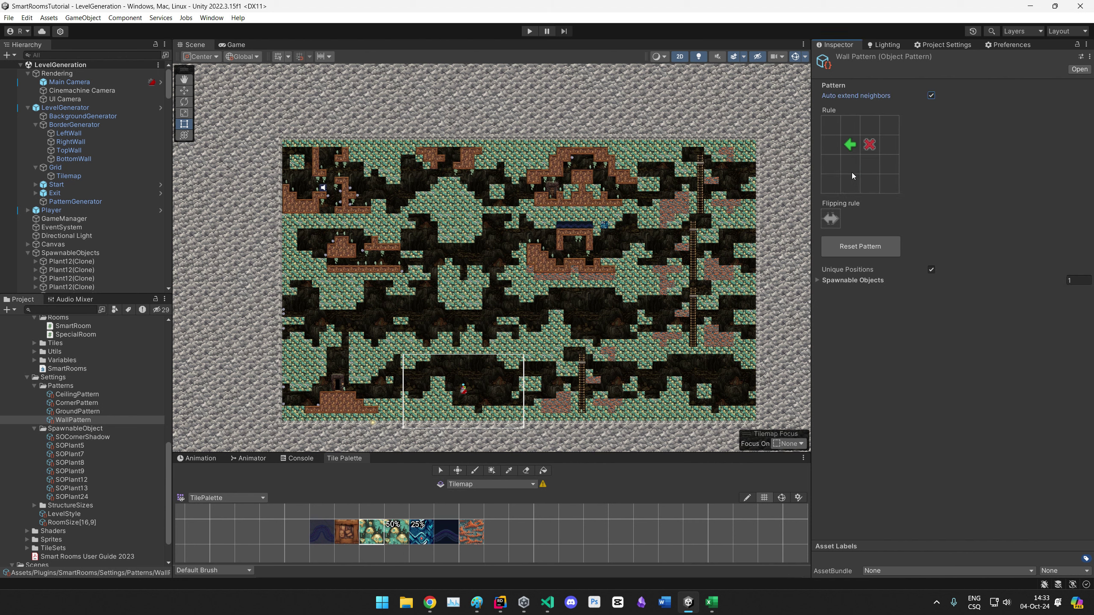
{"action": "left_click", "coordinate": [931, 96]}
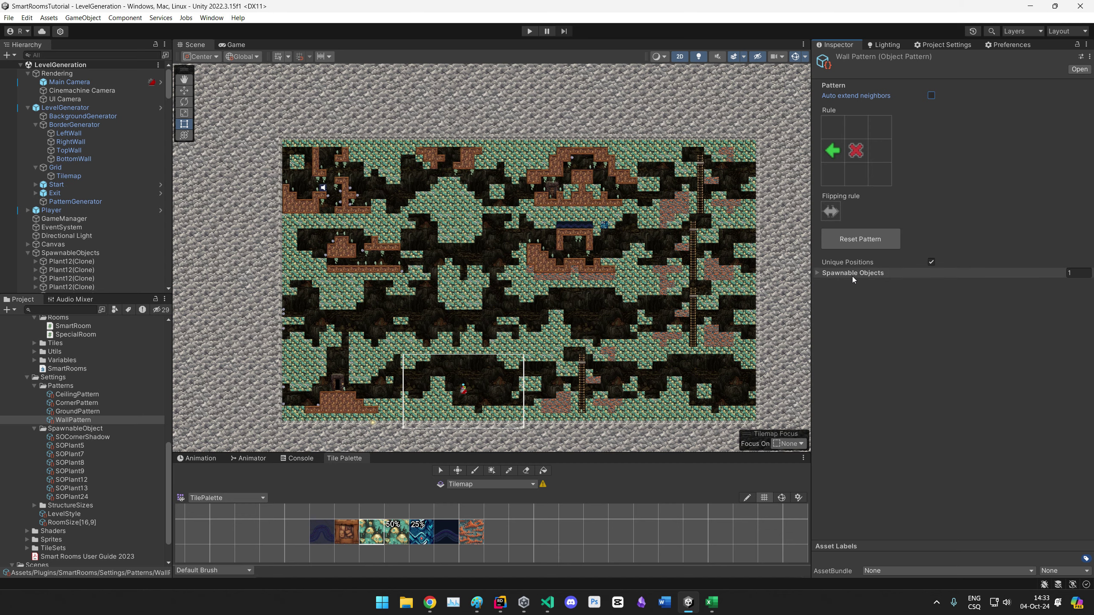
Step: Turn off Unique Positions for the Wall Pattern
{"action": "scroll", "coordinate": [371, 316], "scroll_direction": "up", "scroll_amount": 4}
{"action": "middle_click_drag", "start_coordinate": [571, 301], "coordinate": [458, 273]}
{"action": "left_click_drag", "start_coordinate": [458, 273], "coordinate": [494, 296]}
{"action": "scroll", "coordinate": [494, 296], "scroll_direction": "down", "scroll_amount": 3}
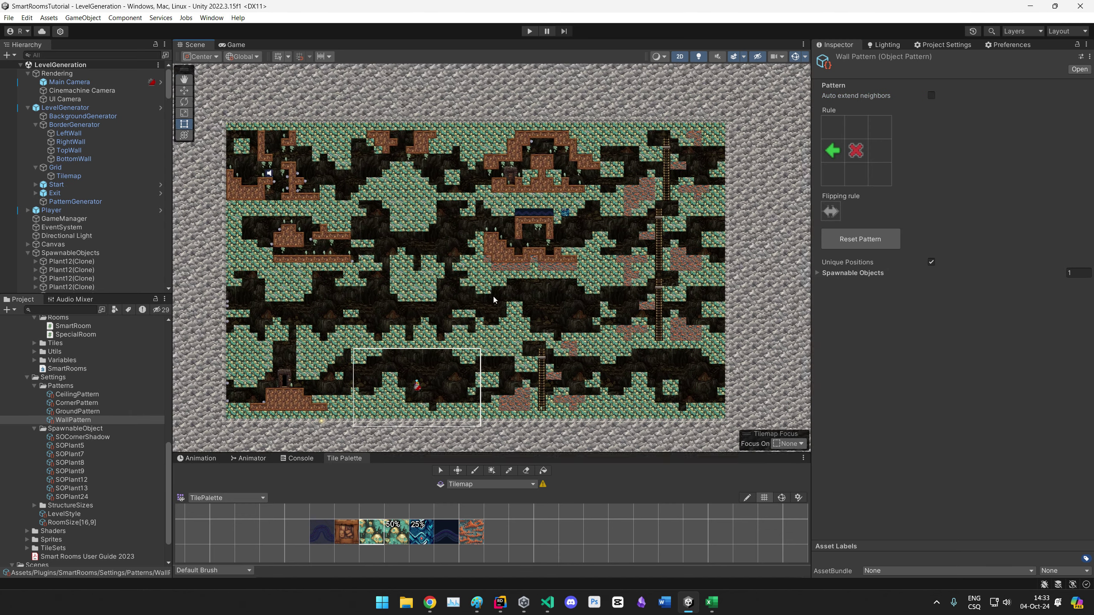
{"action": "middle_click_drag", "start_coordinate": [494, 294], "coordinate": [527, 277]}
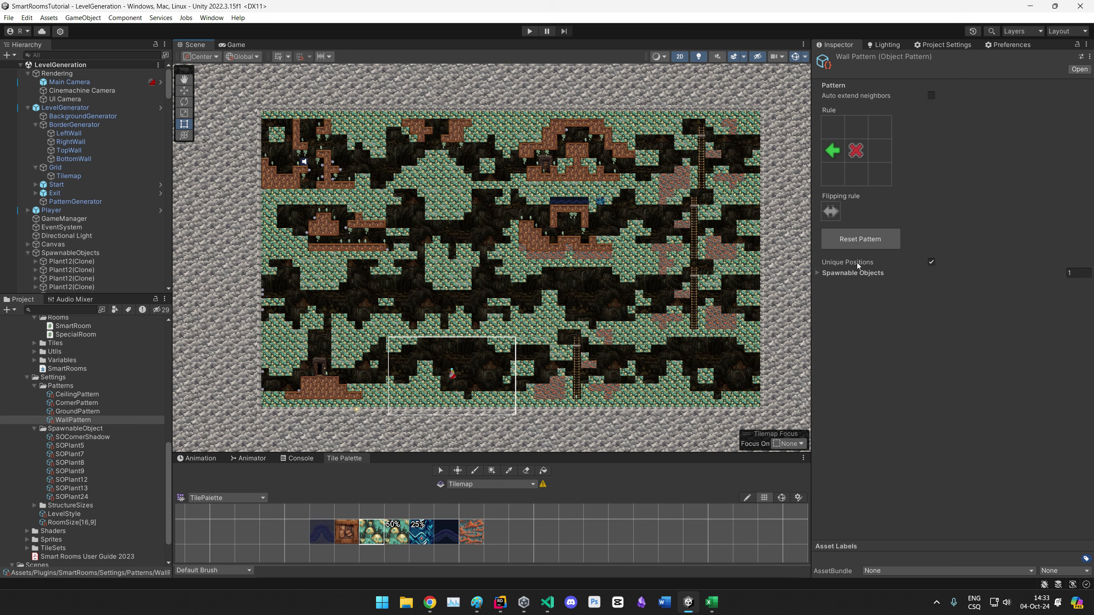
{"action": "left_click", "coordinate": [931, 262]}
Step: Examine how the plants sit on the walls, ceilings and floors of the brown structures around the speaker icon
{"action": "scroll", "coordinate": [349, 197], "scroll_direction": "up", "scroll_amount": 10}
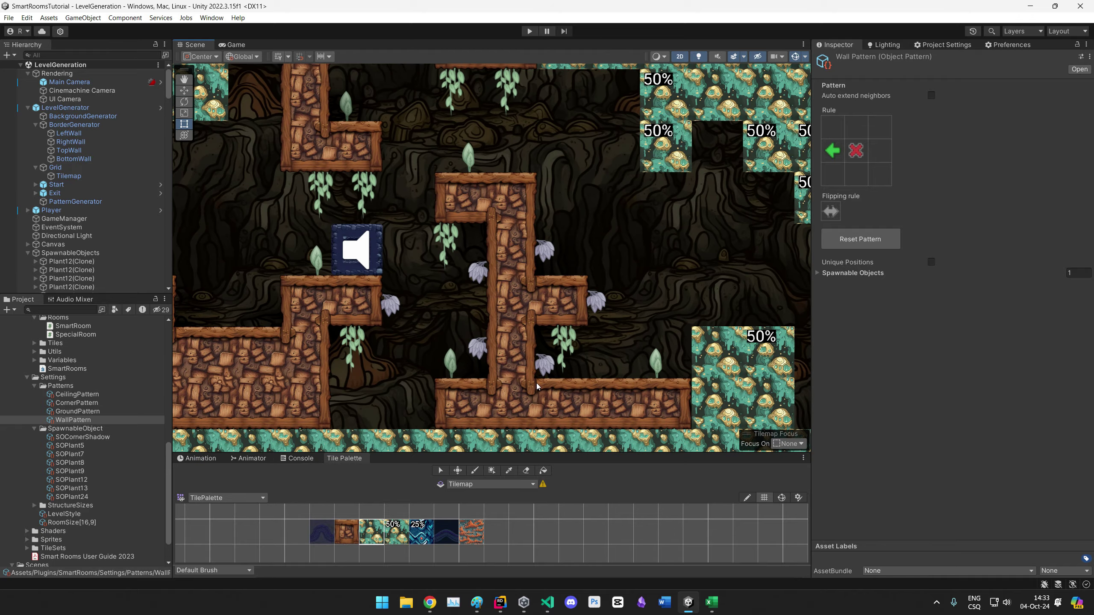
{"action": "middle_click_drag", "start_coordinate": [570, 372], "coordinate": [544, 322]}
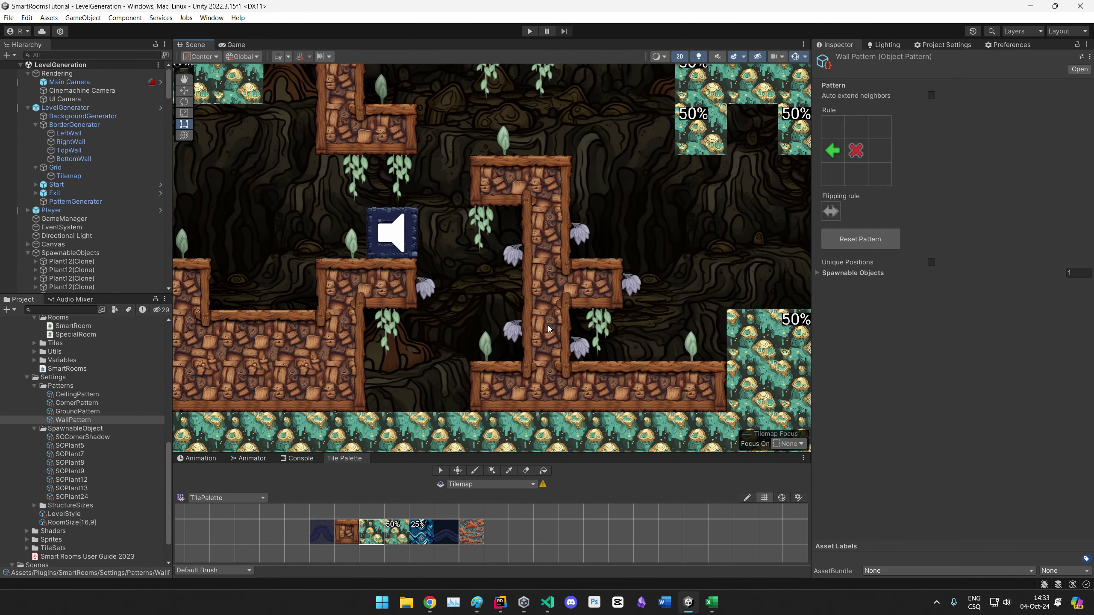
{"action": "middle_click_drag", "start_coordinate": [635, 247], "coordinate": [358, 375]}
{"action": "middle_click_drag", "start_coordinate": [416, 339], "coordinate": [649, 420]}
{"action": "middle_click_drag", "start_coordinate": [366, 344], "coordinate": [214, 235]}
Step: Inspect the one-tile gap between the 50% tiles and the cave openings across the rest of the level
{"action": "scroll", "coordinate": [516, 277], "scroll_direction": "up", "scroll_amount": 18}
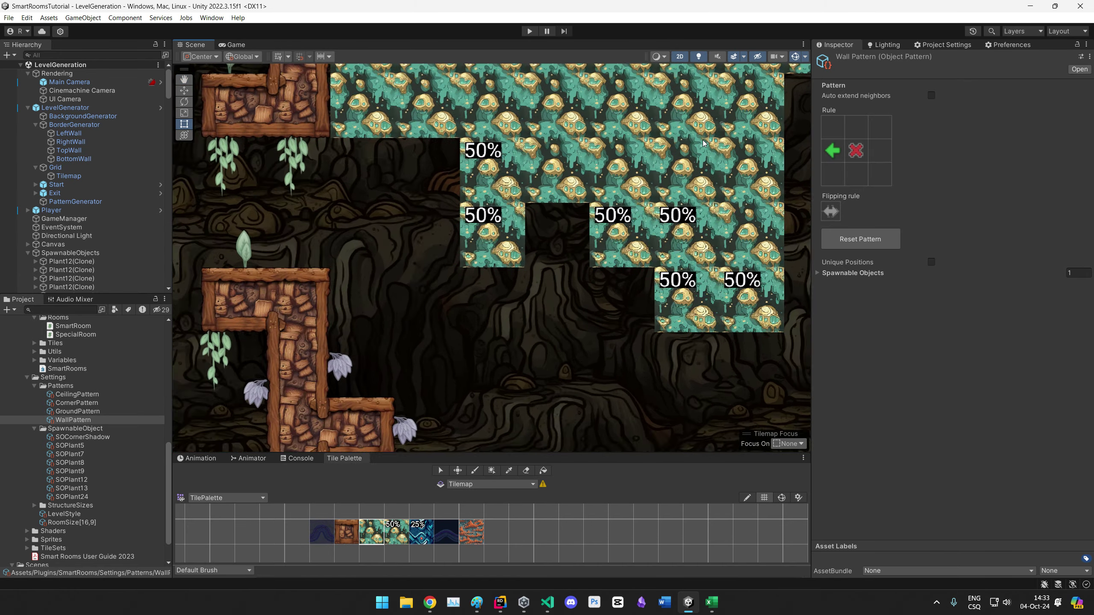
{"action": "middle_click_drag", "start_coordinate": [561, 259], "coordinate": [538, 255]}
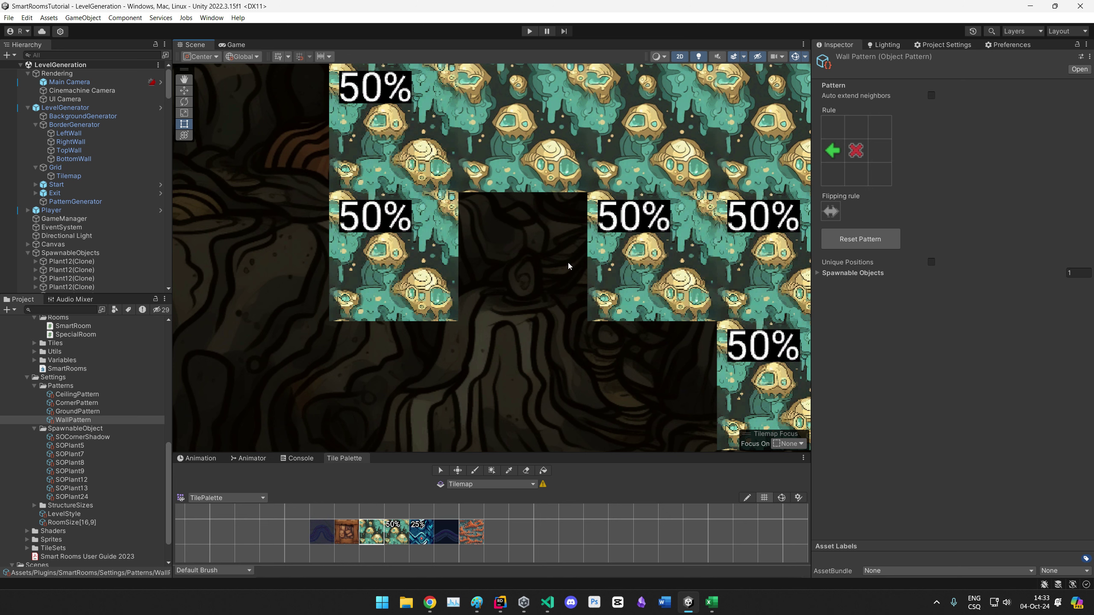
{"action": "scroll", "coordinate": [588, 286], "scroll_direction": "down", "scroll_amount": 20}
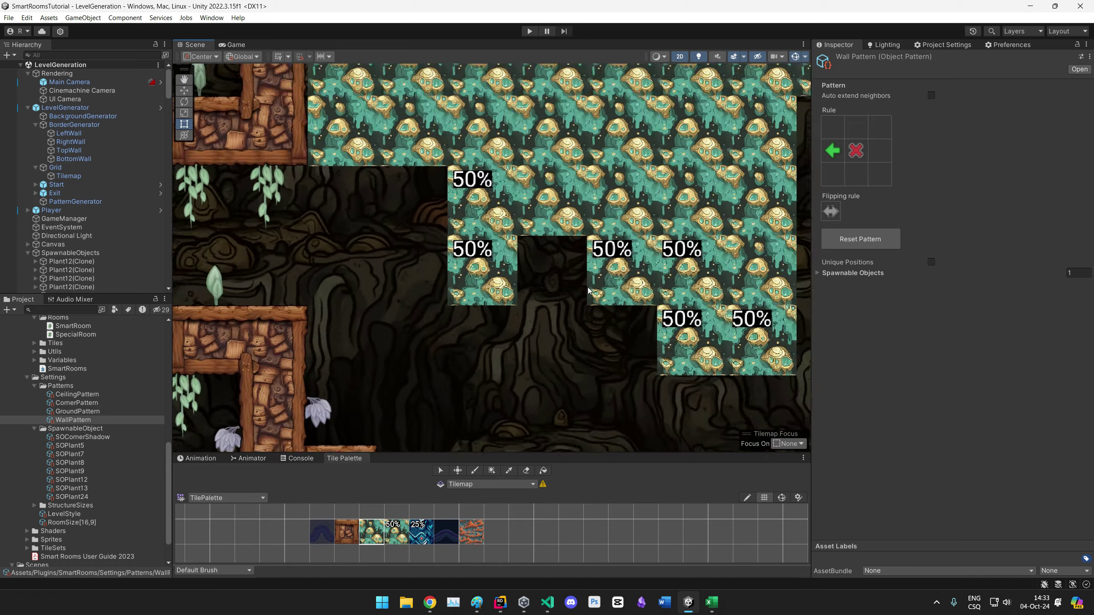
{"action": "middle_click_drag", "start_coordinate": [693, 351], "coordinate": [263, 295]}
{"action": "middle_click_drag", "start_coordinate": [616, 297], "coordinate": [276, 231]}
{"action": "middle_click_drag", "start_coordinate": [651, 275], "coordinate": [479, 158]}
{"action": "middle_click_drag", "start_coordinate": [586, 307], "coordinate": [532, 130]}
{"action": "scroll", "coordinate": [469, 282], "scroll_direction": "down", "scroll_amount": 7}
{"action": "middle_click_drag", "start_coordinate": [468, 282], "coordinate": [596, 260]}
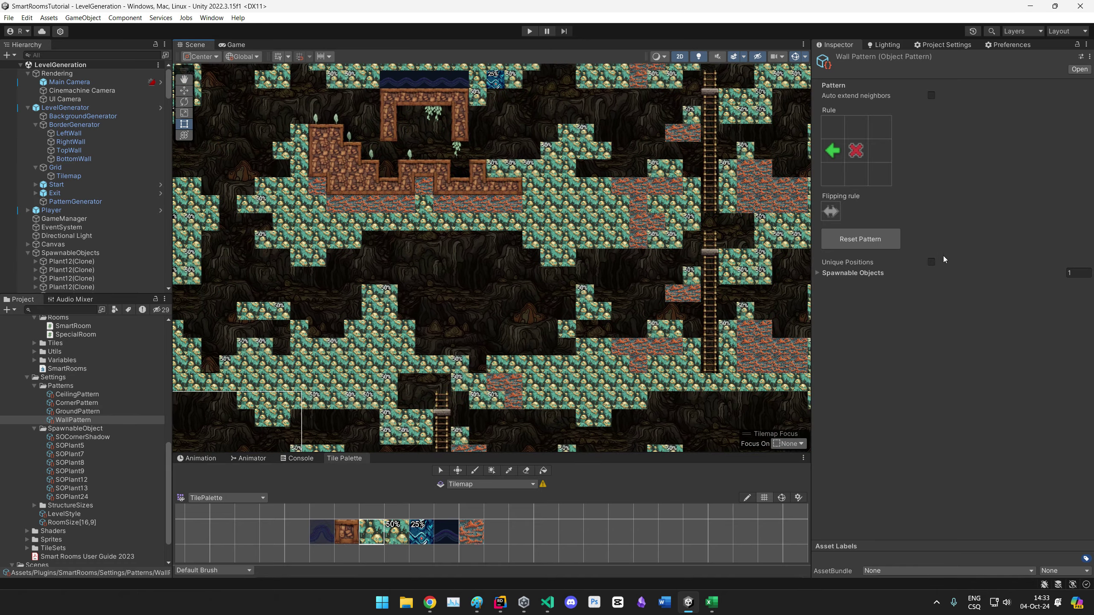
{"action": "middle_click_drag", "start_coordinate": [459, 307], "coordinate": [555, 325]}
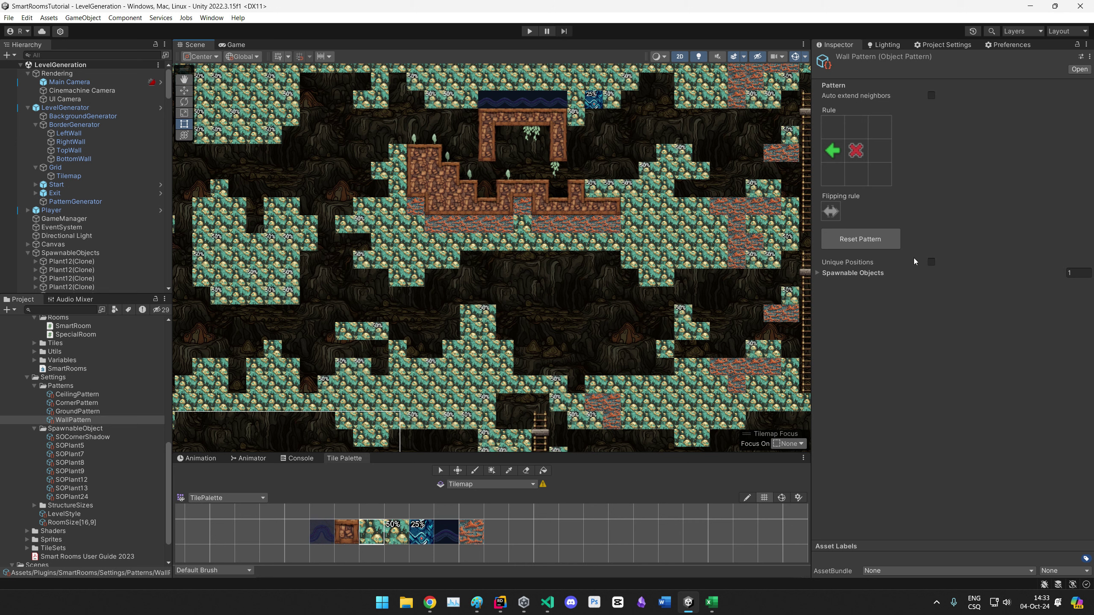
Step: Turn Unique Positions back on for the Wall Pattern and expand its Spawnable Objects list
{"action": "left_click", "coordinate": [931, 261]}
{"action": "left_click", "coordinate": [852, 272]}
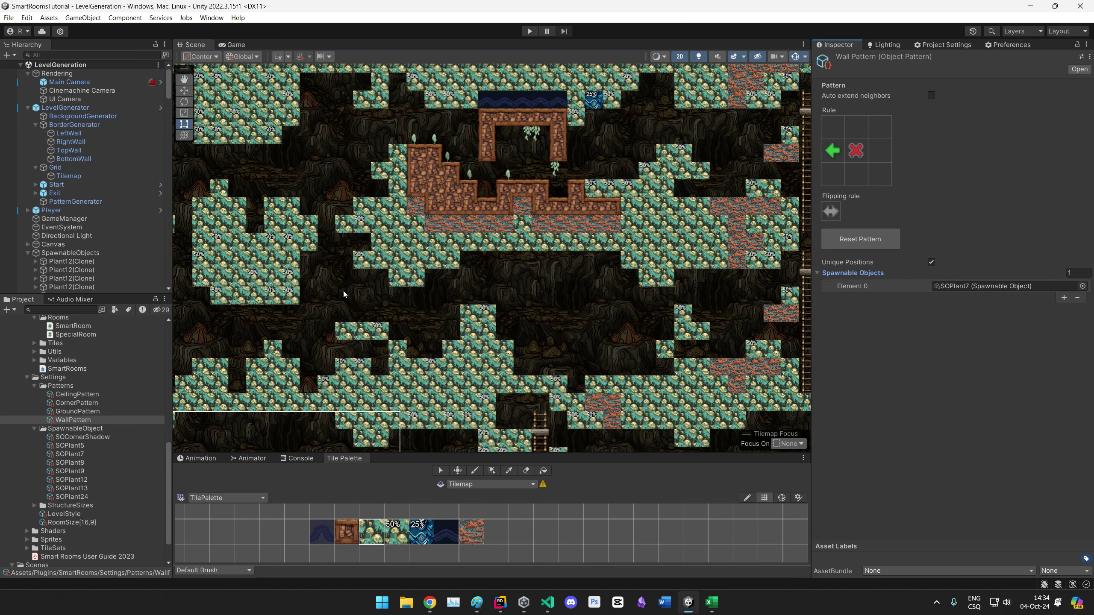
Step: Review the LevelStyle asset's spawnable object patterns and room lists, and open the RoomSize[16,9] asset
{"action": "scroll", "coordinate": [525, 275], "scroll_direction": "down", "scroll_amount": 10}
{"action": "middle_click_drag", "start_coordinate": [351, 258], "coordinate": [388, 247]}
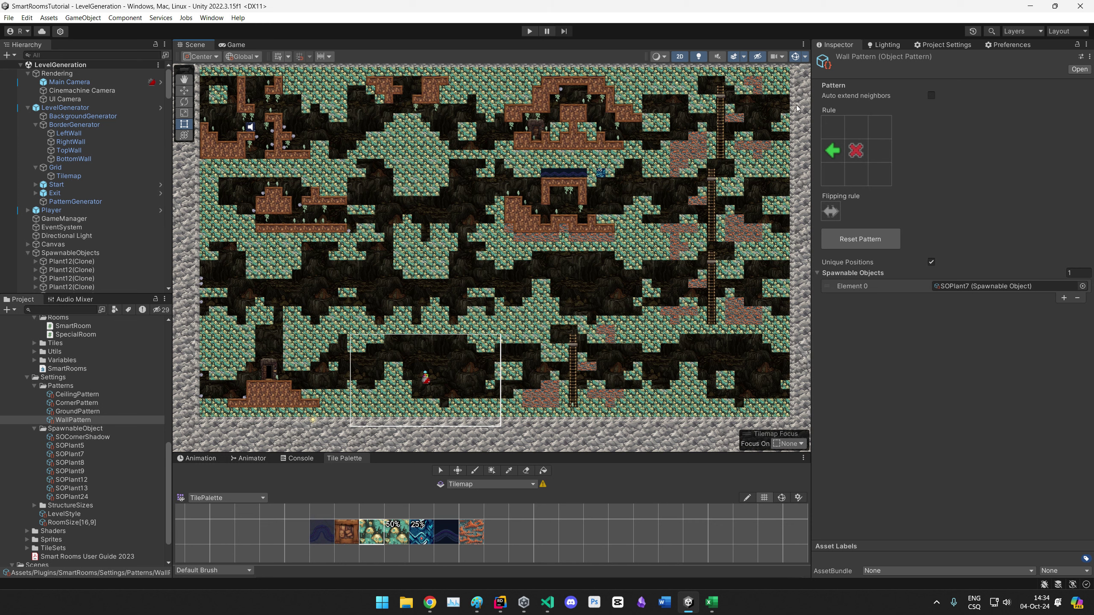
{"action": "scroll", "coordinate": [127, 414], "scroll_direction": "down", "scroll_amount": 2}
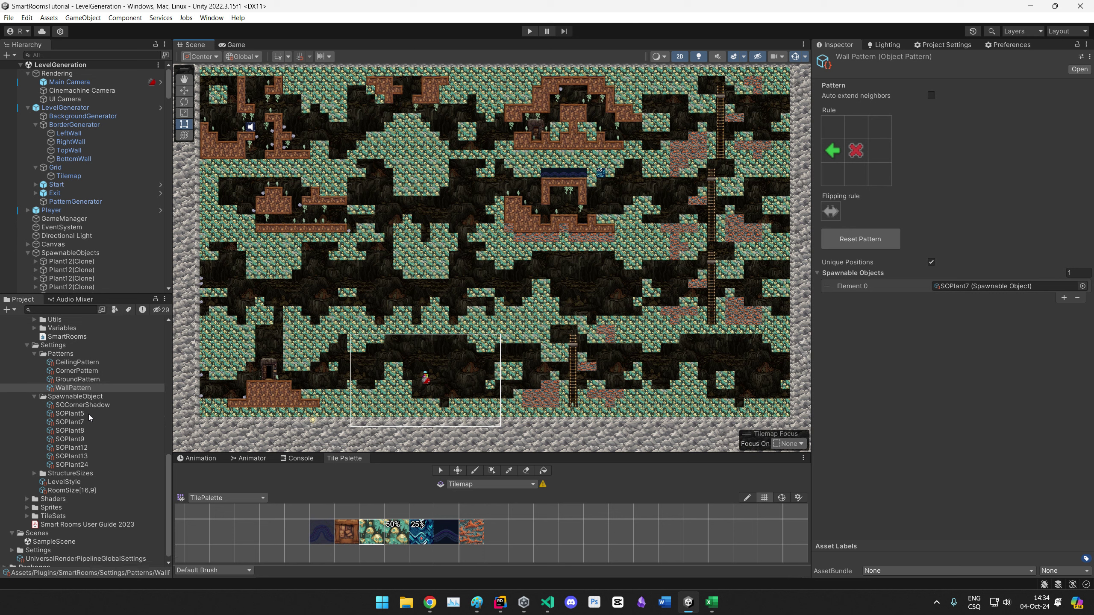
{"action": "left_click", "coordinate": [63, 482]}
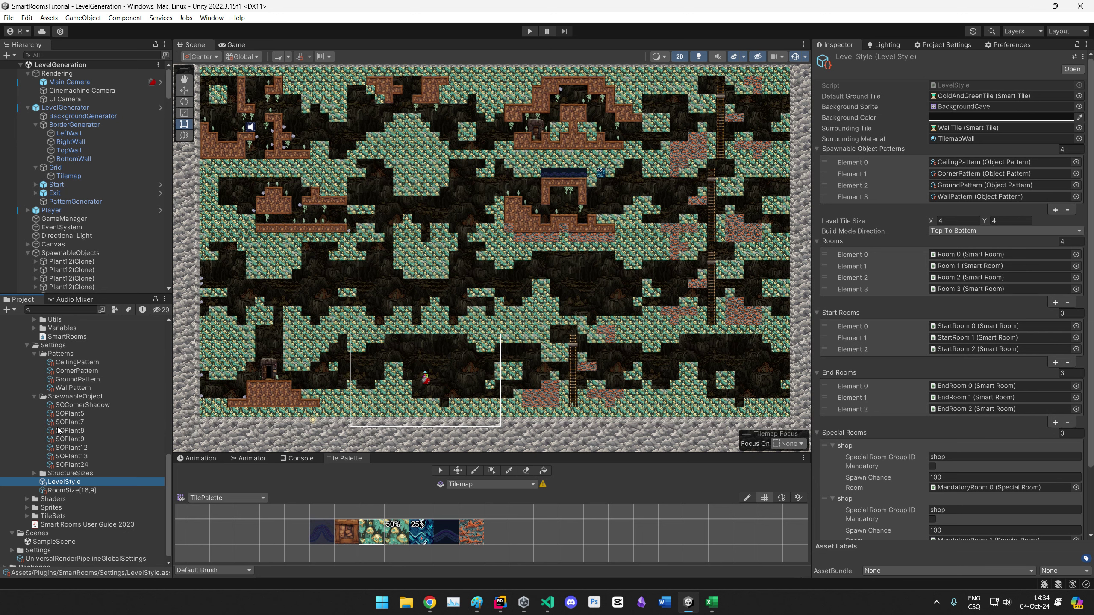
{"action": "middle_click_drag", "start_coordinate": [458, 317], "coordinate": [543, 290]}
{"action": "scroll", "coordinate": [515, 315], "scroll_direction": "down", "scroll_amount": 4}
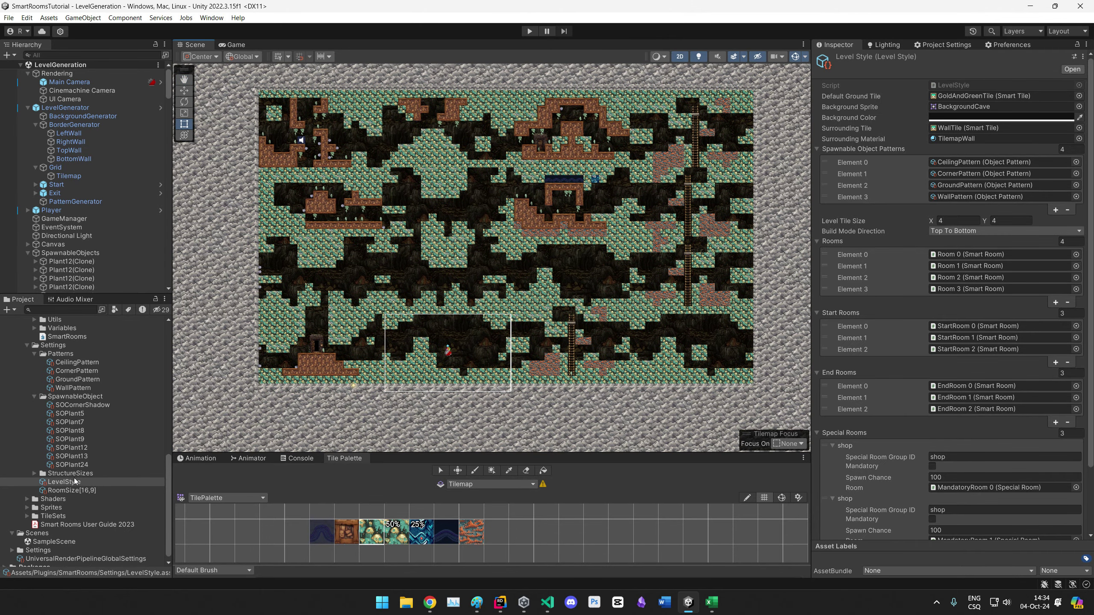
{"action": "left_click", "coordinate": [73, 491]}
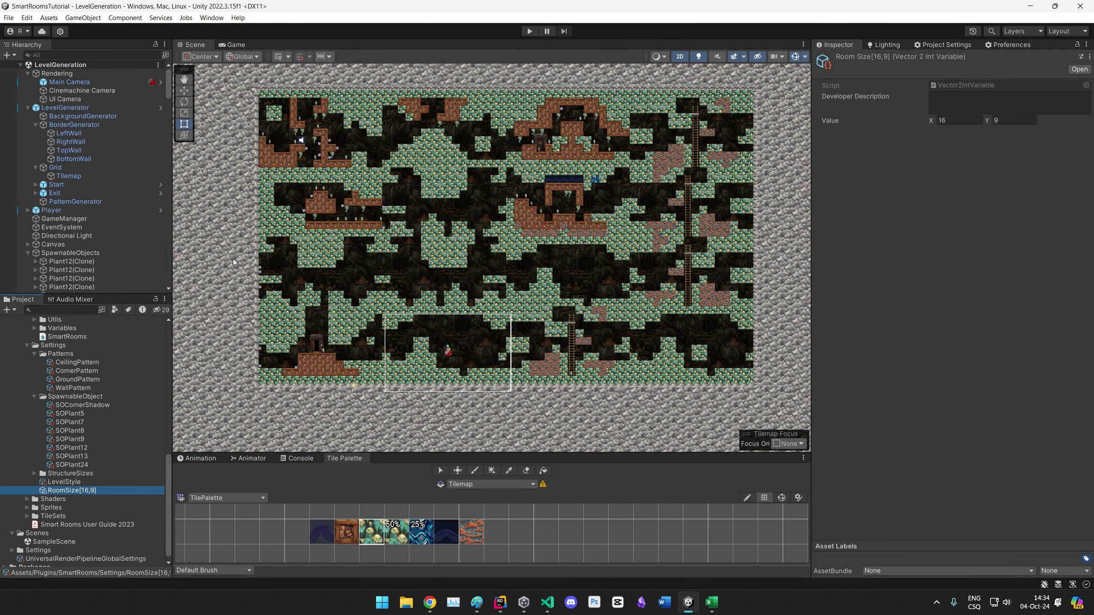
Step: Collapse the Rendering and SpawnableObjects groups in the hierarchy and show the LevelGenerator's settings
{"action": "left_click", "coordinate": [28, 74]}
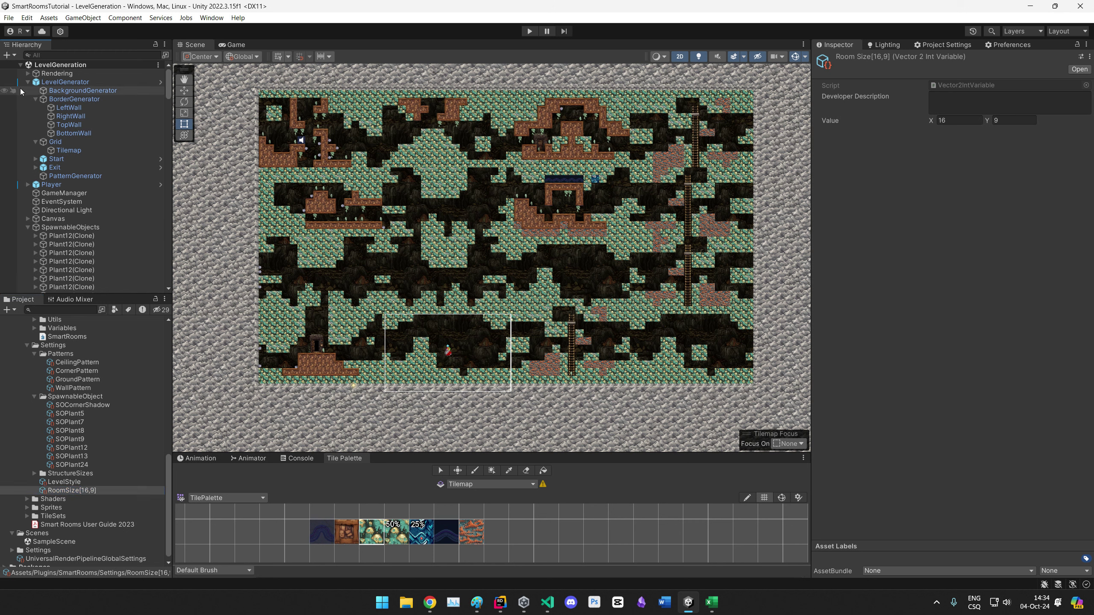
{"action": "left_click", "coordinate": [27, 82]}
{"action": "left_click", "coordinate": [26, 136]}
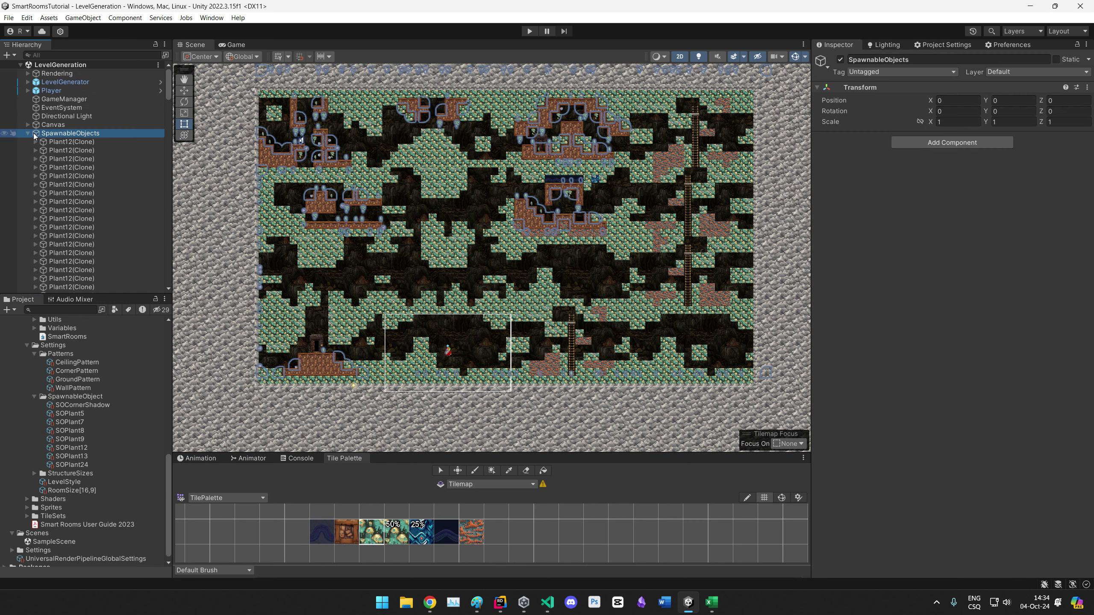
{"action": "left_click", "coordinate": [28, 133]}
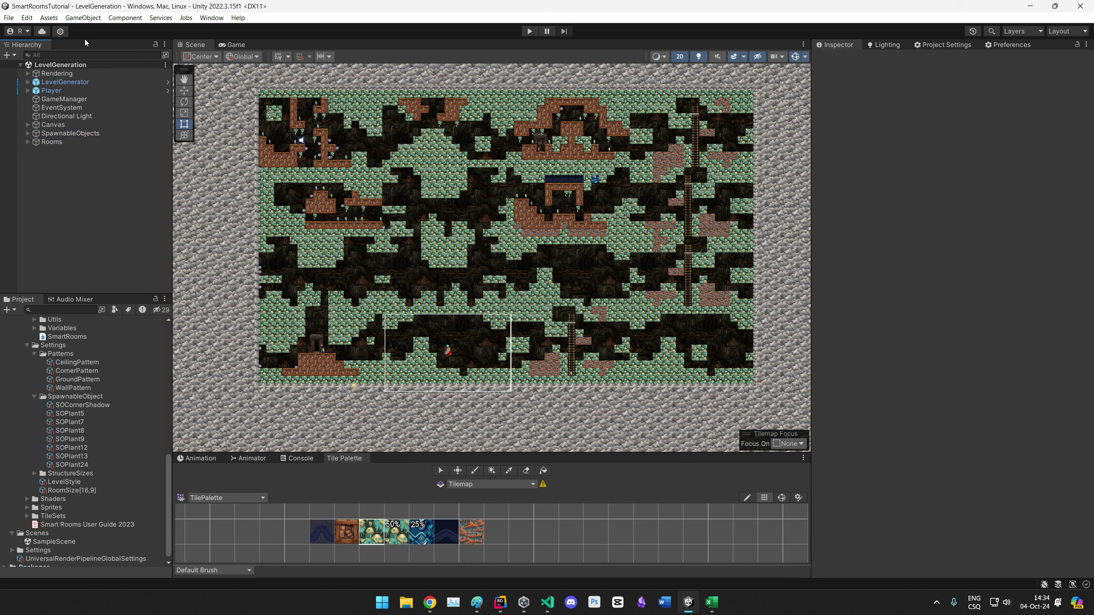
{"action": "left_click", "coordinate": [64, 98]}
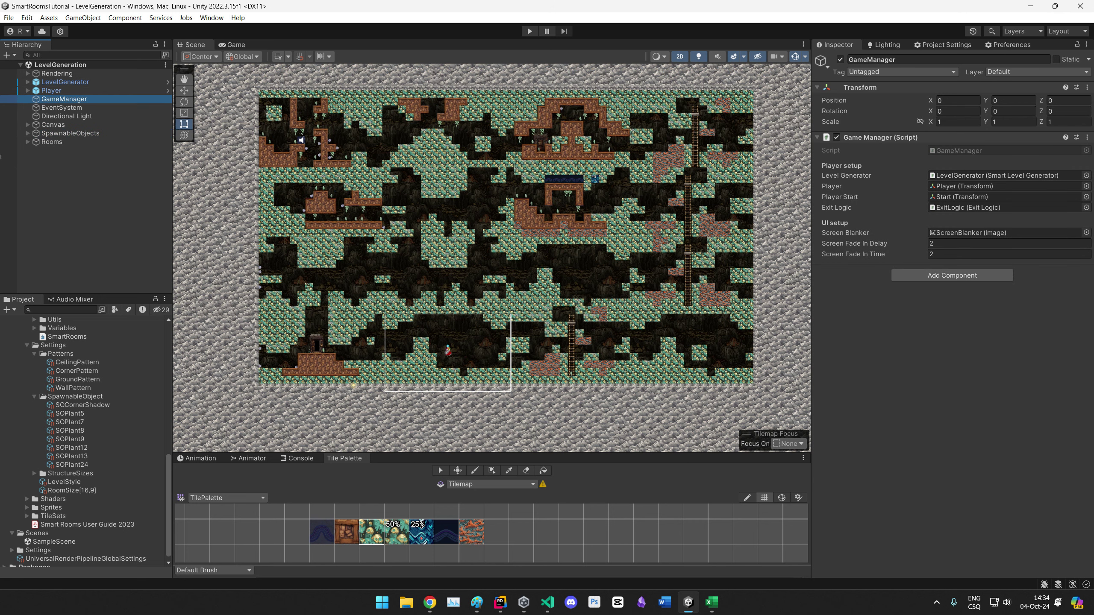
{"action": "left_click", "coordinate": [27, 85]}
{"action": "left_click", "coordinate": [27, 82]}
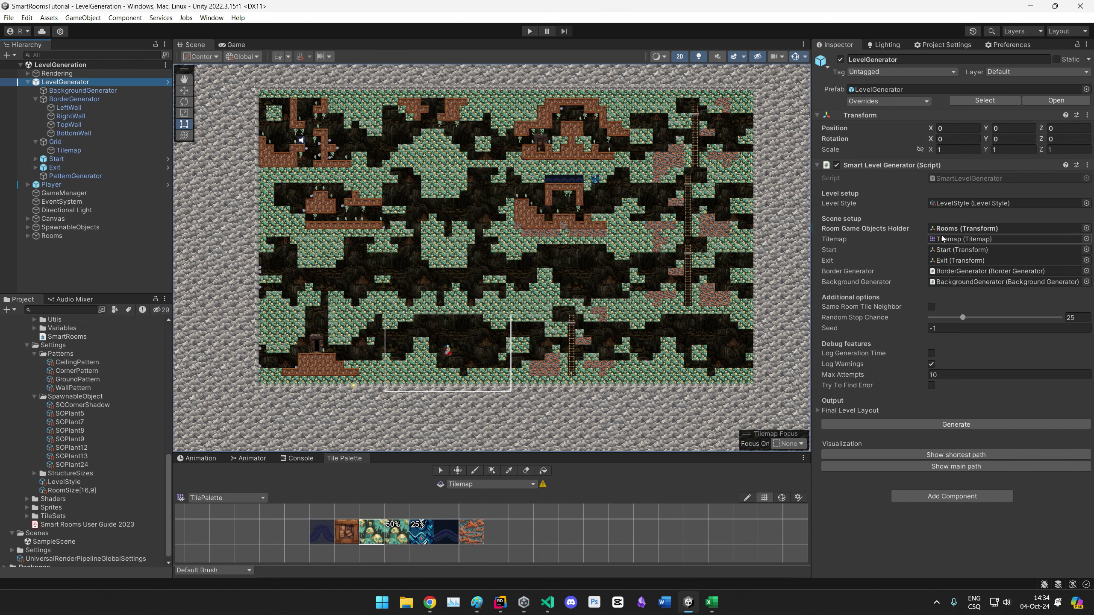
Step: Create a new folder named Experiment directly under Assets
{"action": "scroll", "coordinate": [25, 367], "scroll_direction": "up", "scroll_amount": 10}
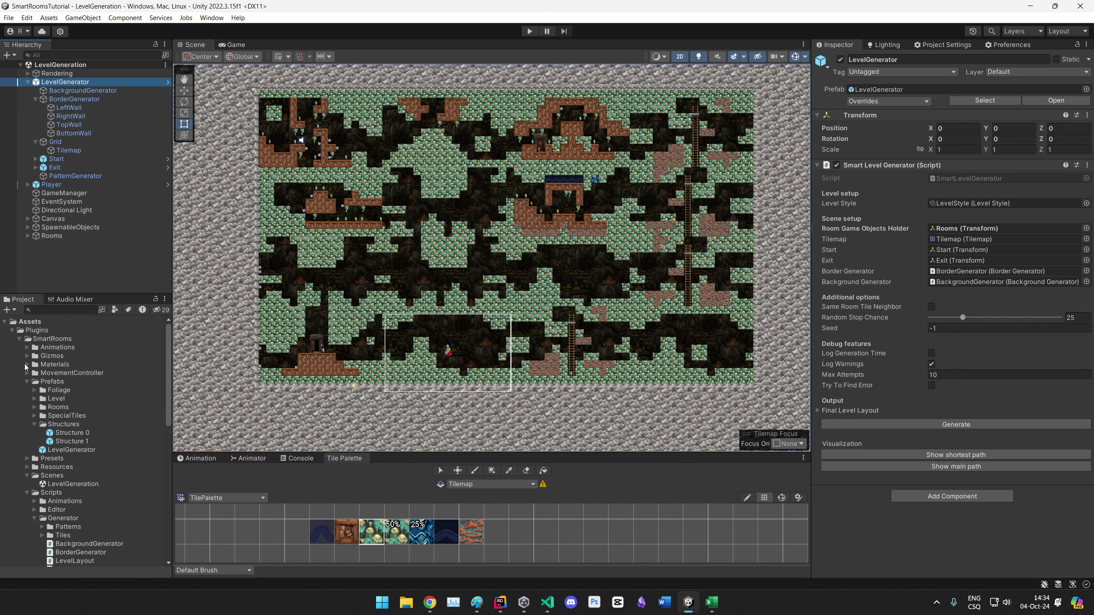
{"action": "left_click", "coordinate": [11, 330]}
{"action": "right_click", "coordinate": [17, 323]}
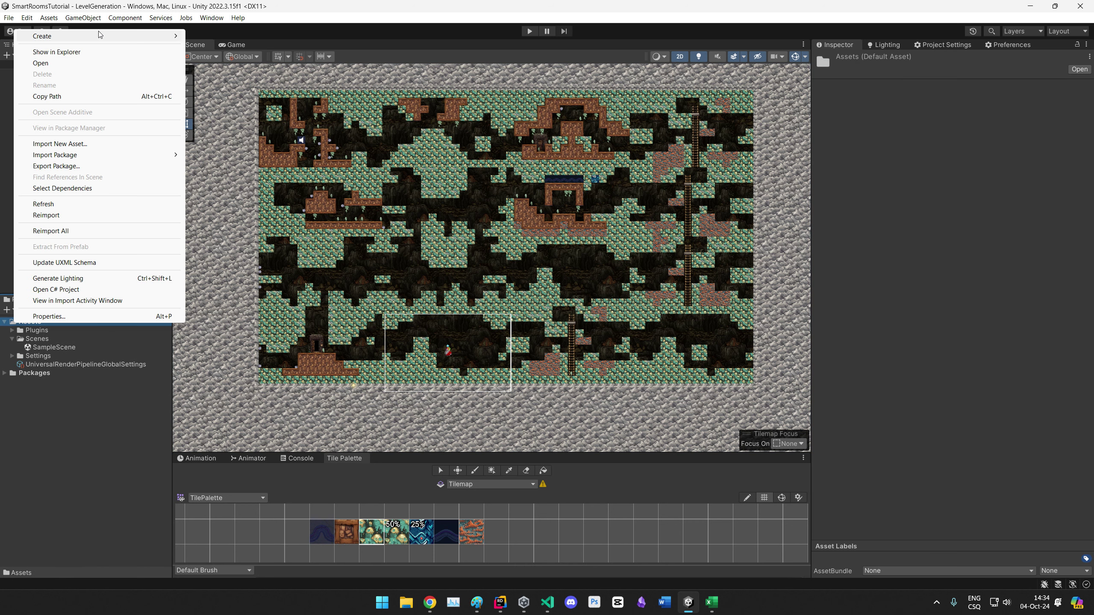
{"action": "mouse_move", "coordinate": [86, 36]}
{"action": "left_click", "coordinate": [211, 63]}
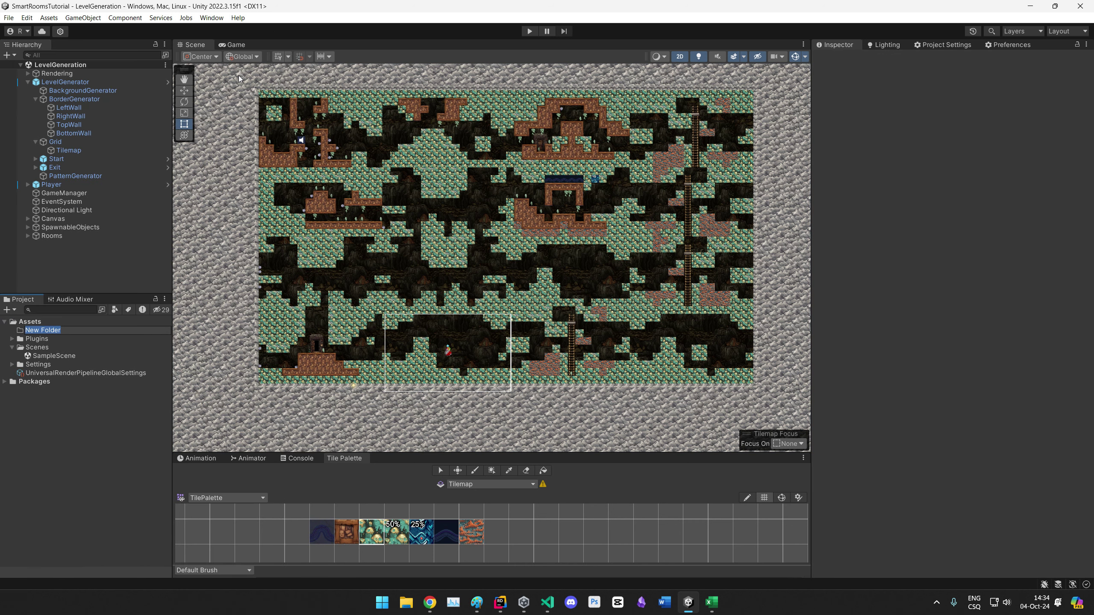
{"action": "type", "text": "Experiment"}
{"action": "key", "text": "Return"}
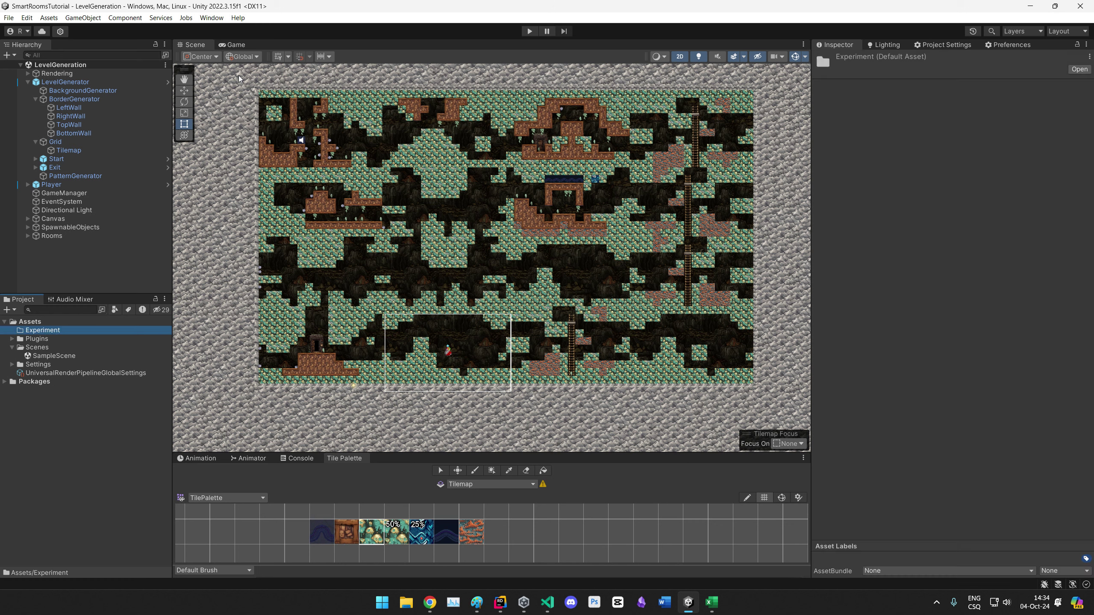
Step: Create a SmartRooms LevelStyle asset named Style in the Experiment folder
{"action": "right_click", "coordinate": [46, 328]}
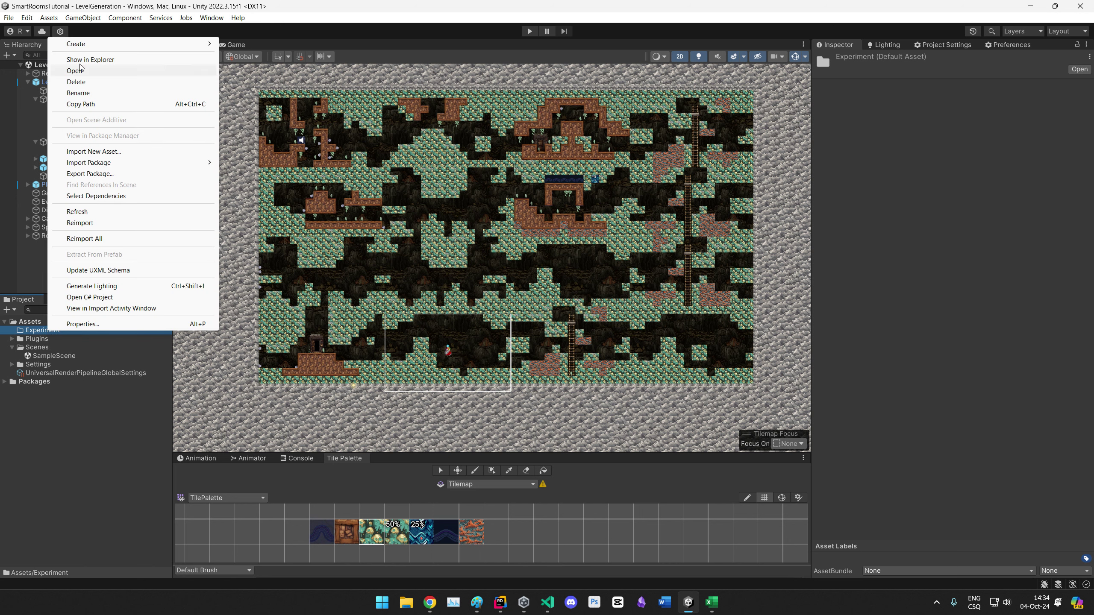
{"action": "mouse_move", "coordinate": [84, 47]}
{"action": "mouse_move", "coordinate": [271, 50]}
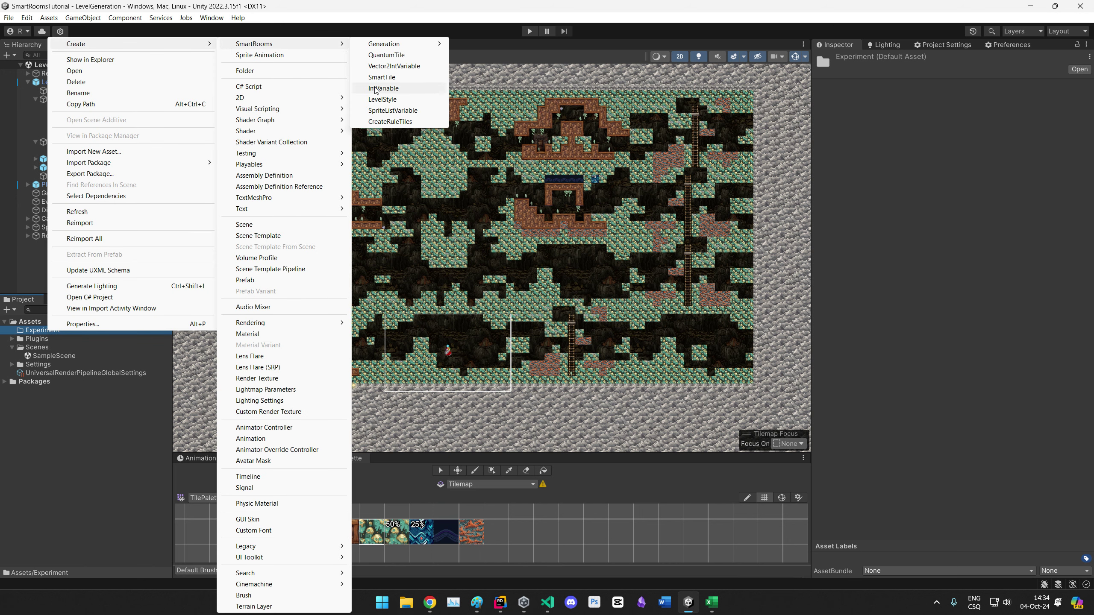
{"action": "left_click", "coordinate": [398, 102]}
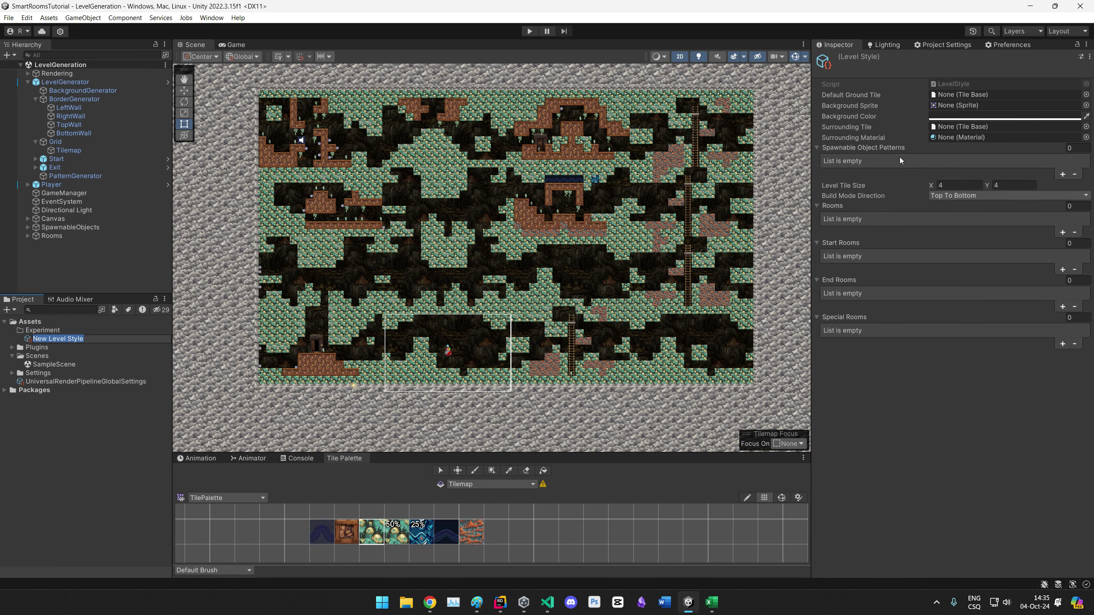
{"action": "type", "text": "Style"}
{"action": "key", "text": "Return"}
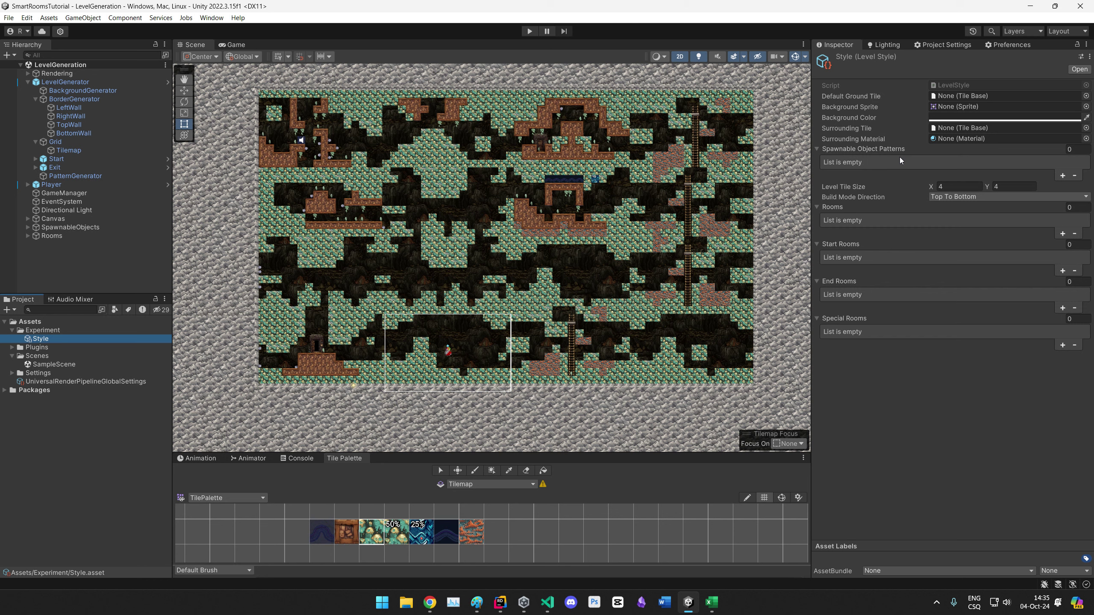
Step: Assign the Style asset as the LevelGenerator's Level Style and try to generate the level
{"action": "left_click", "coordinate": [58, 83]}
{"action": "left_click_drag", "start_coordinate": [41, 338], "coordinate": [990, 203]}
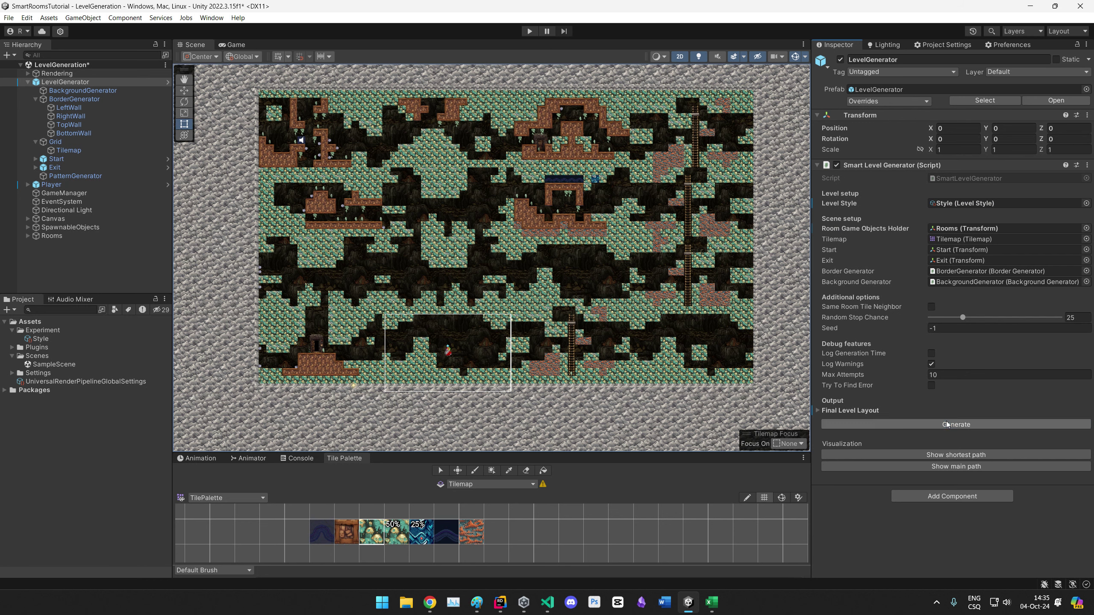
{"action": "left_click", "coordinate": [868, 424]}
Step: Show the console in an enlarged area to read the generation error, and clear it
{"action": "left_click", "coordinate": [201, 458]}
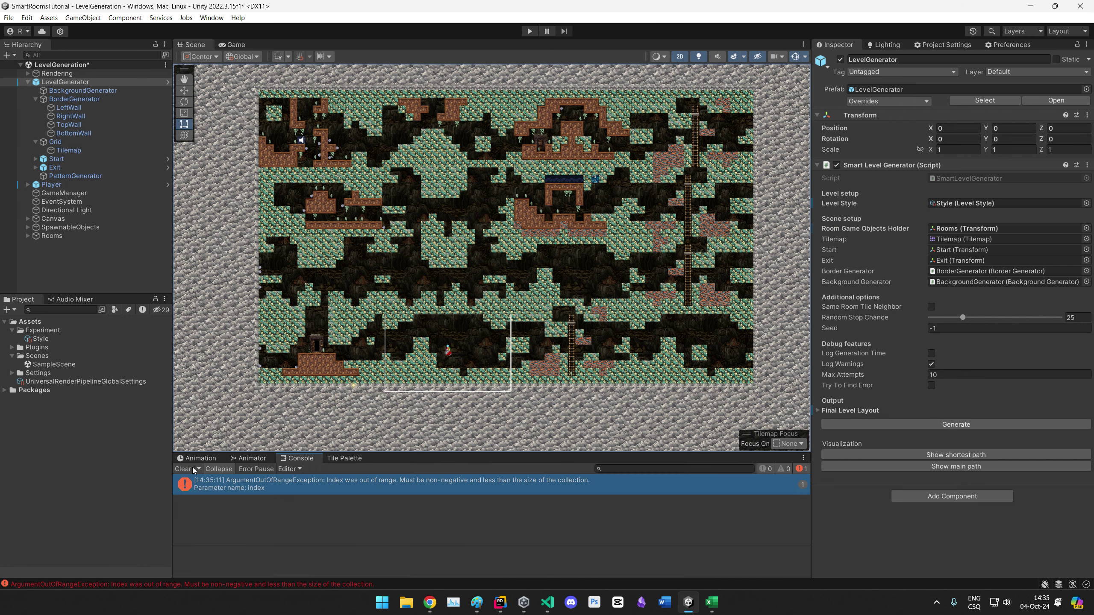
{"action": "left_click", "coordinate": [296, 459]}
{"action": "left_click_drag", "start_coordinate": [491, 452], "coordinate": [491, 429]}
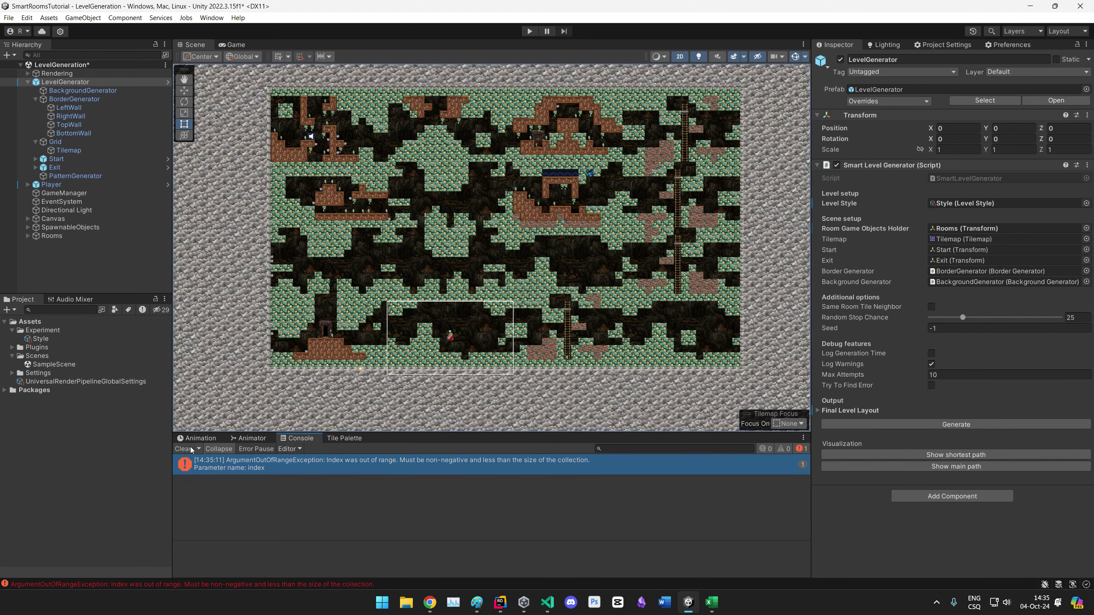
Step: Open the Style asset and review its Default Ground Tile setting
{"action": "left_click", "coordinate": [47, 343]}
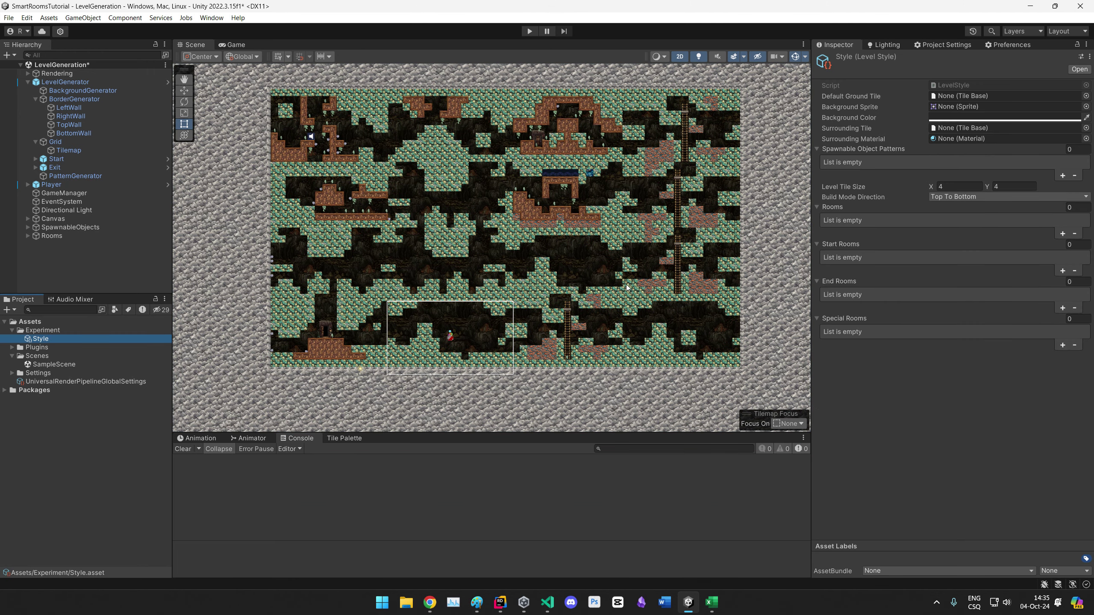
{"action": "middle_click_drag", "start_coordinate": [601, 277], "coordinate": [563, 296]}
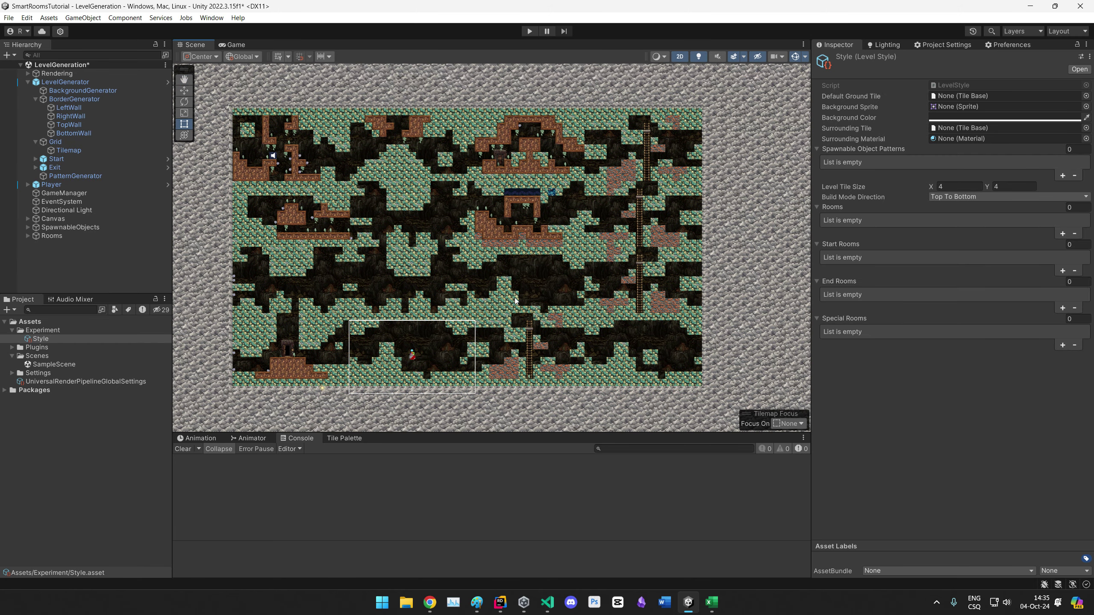
{"action": "left_click", "coordinate": [969, 98]}
Step: Create a SmartRooms SmartTile asset named SmartTile in the Experiment folder
{"action": "right_click", "coordinate": [53, 330]}
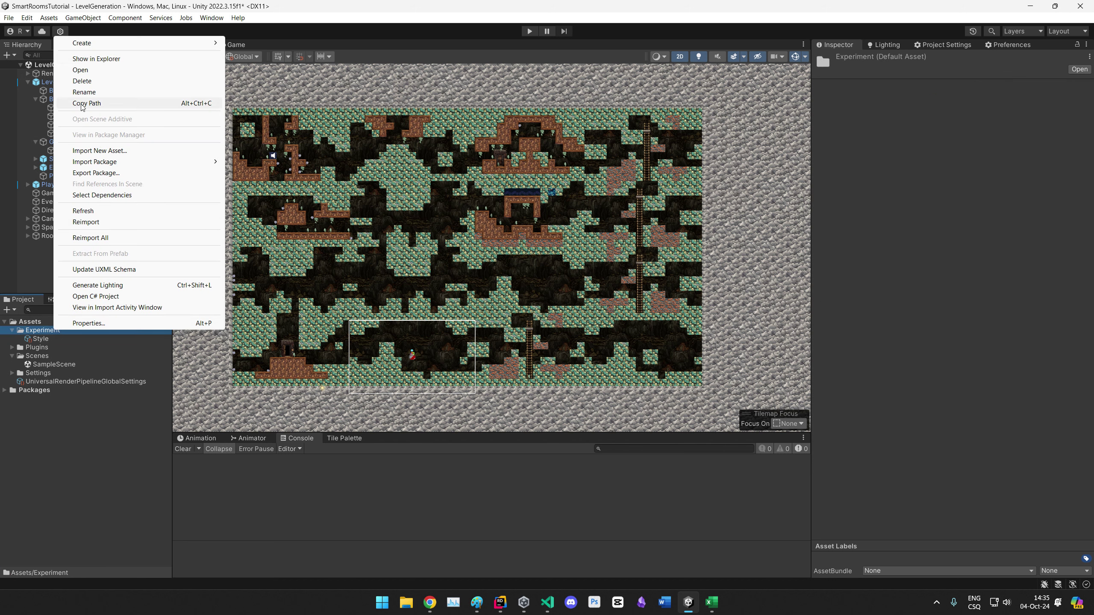
{"action": "mouse_move", "coordinate": [80, 44]}
{"action": "mouse_move", "coordinate": [278, 45]}
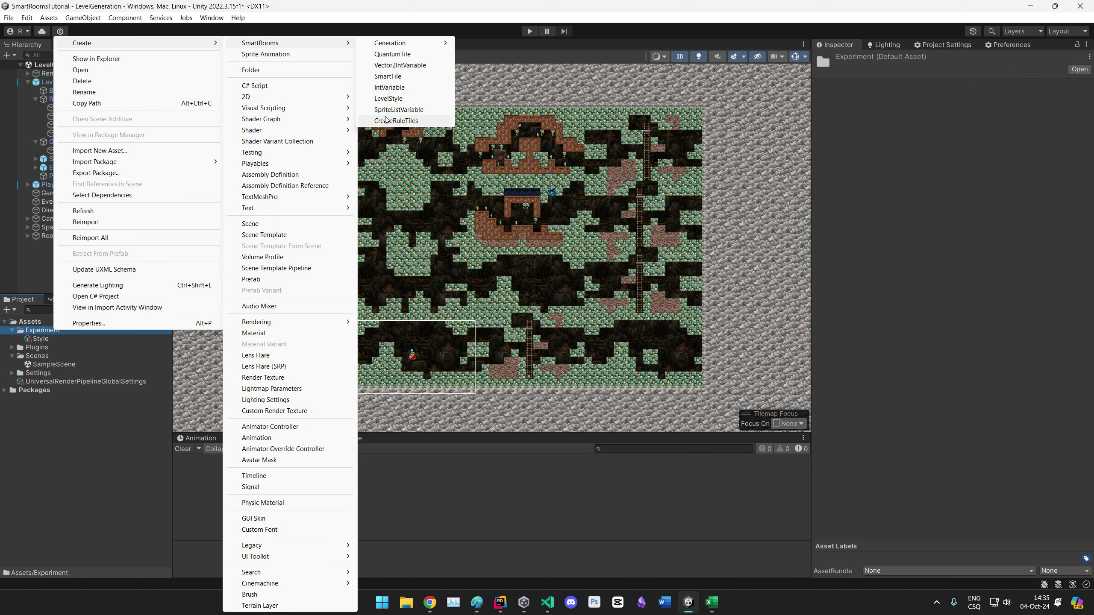
{"action": "left_click", "coordinate": [387, 76]}
{"action": "left_click", "coordinate": [29, 340]}
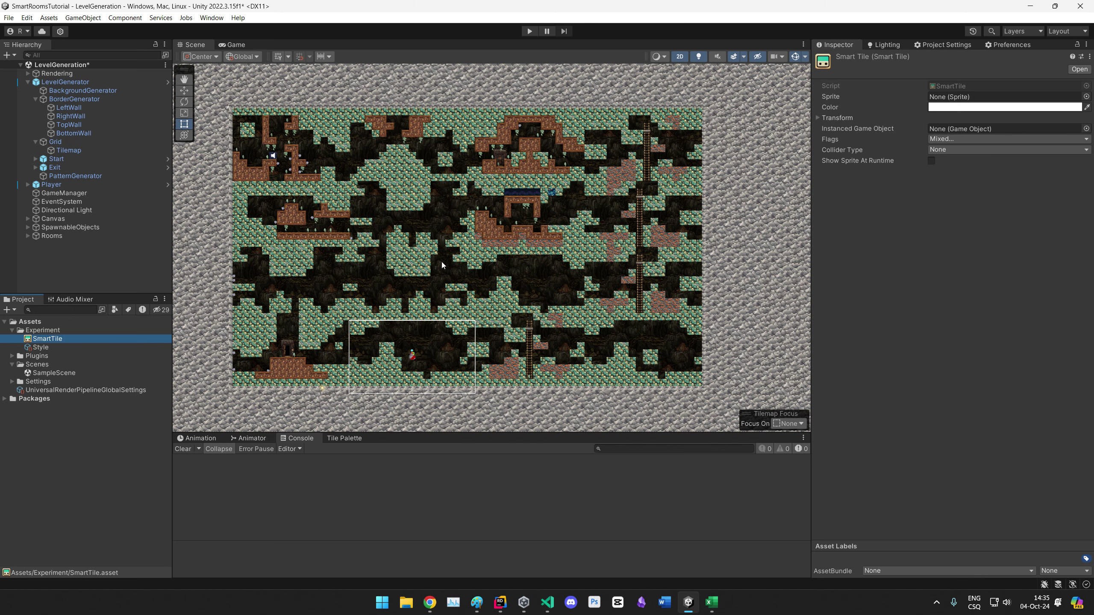
Step: Look over the tiles in the existing level and review the SmartTile asset's Instanced Game Object setting
{"action": "scroll", "coordinate": [469, 246], "scroll_direction": "up", "scroll_amount": 5}
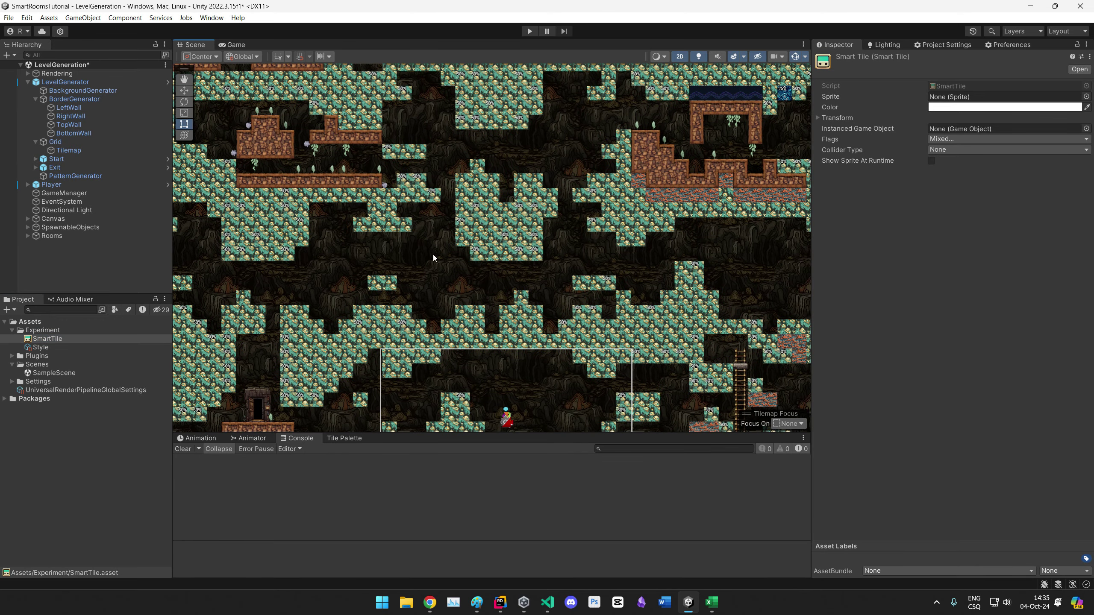
{"action": "scroll", "coordinate": [433, 257], "scroll_direction": "down", "scroll_amount": 3}
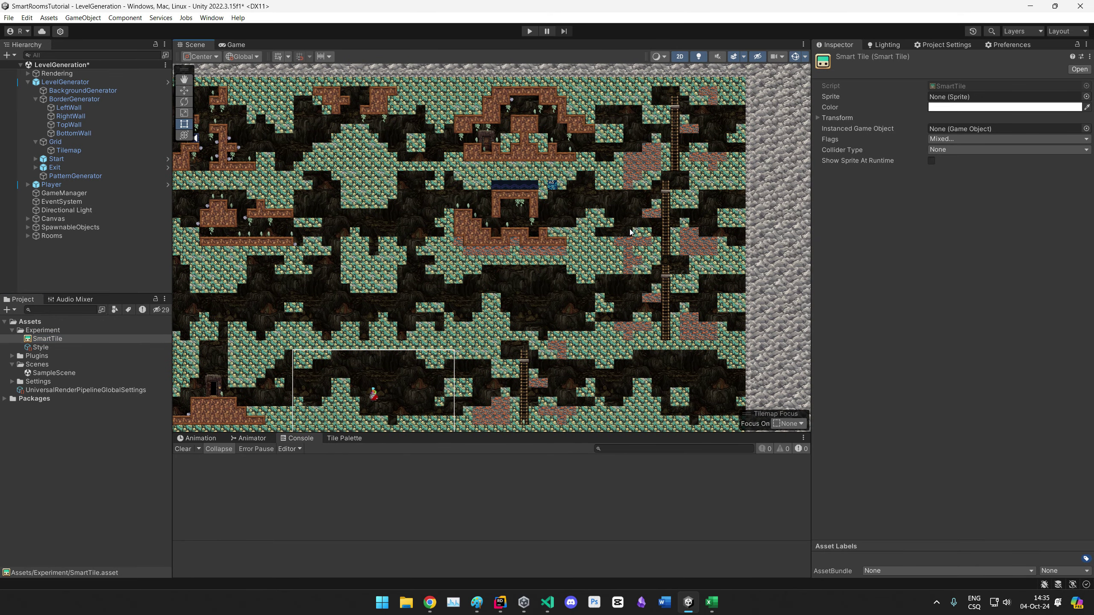
{"action": "middle_click_drag", "start_coordinate": [416, 286], "coordinate": [500, 273]}
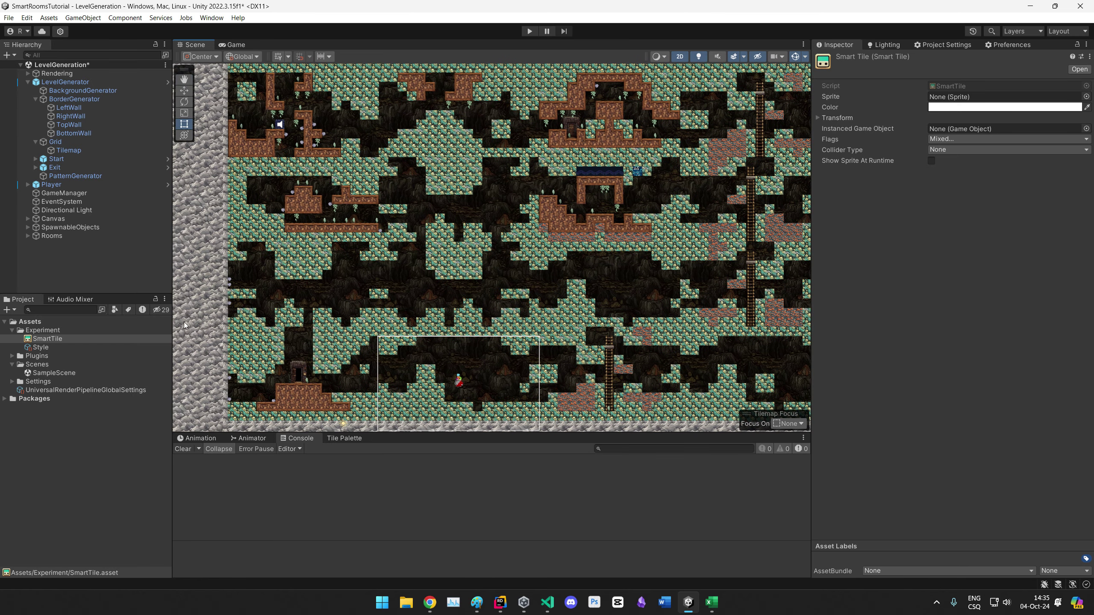
{"action": "left_click", "coordinate": [51, 340]}
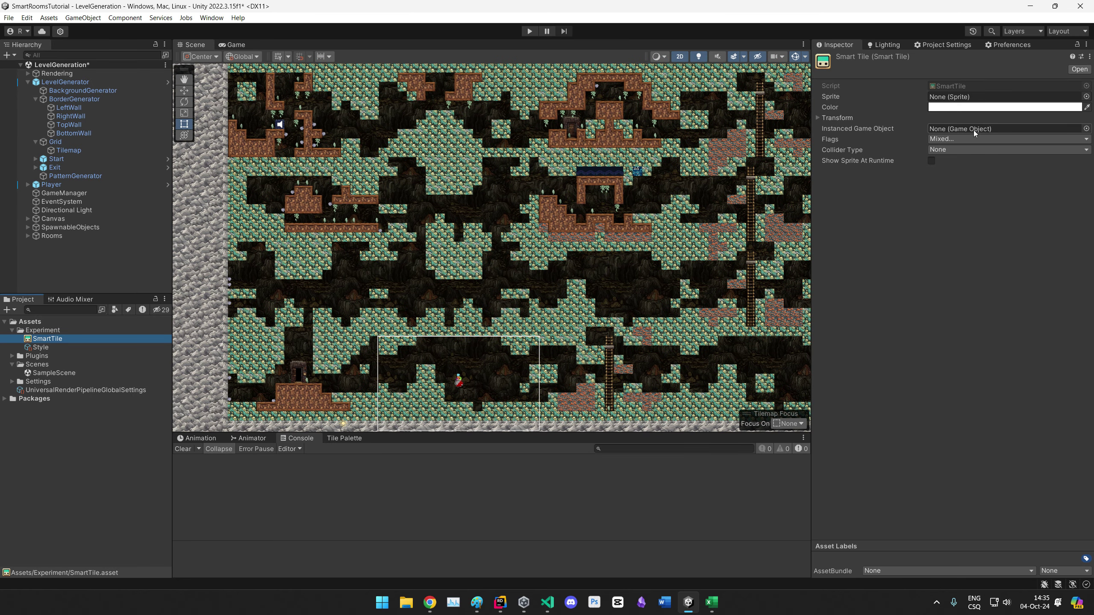
{"action": "right_click", "coordinate": [45, 330]}
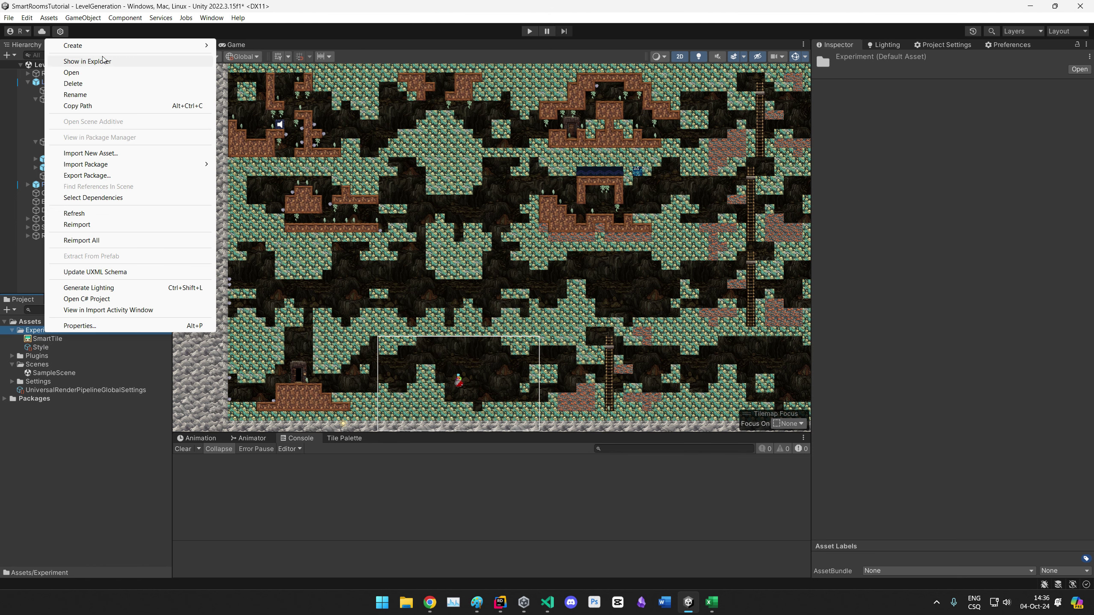
{"action": "key", "text": "Escape"}
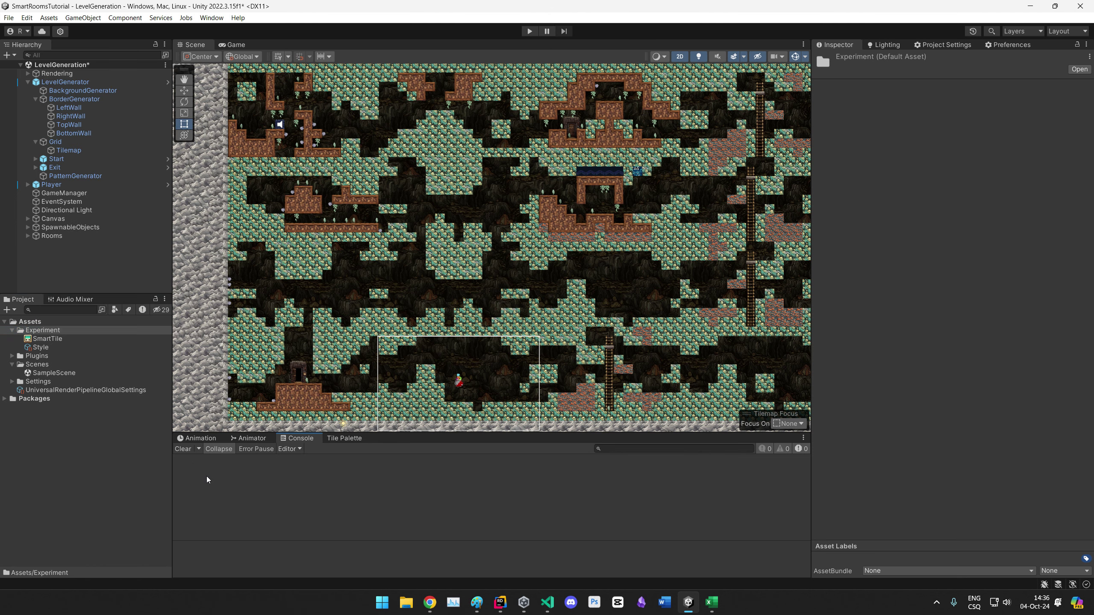
Step: Add a 2D square sprite object named TestTile to the scene
{"action": "right_click", "coordinate": [54, 267]}
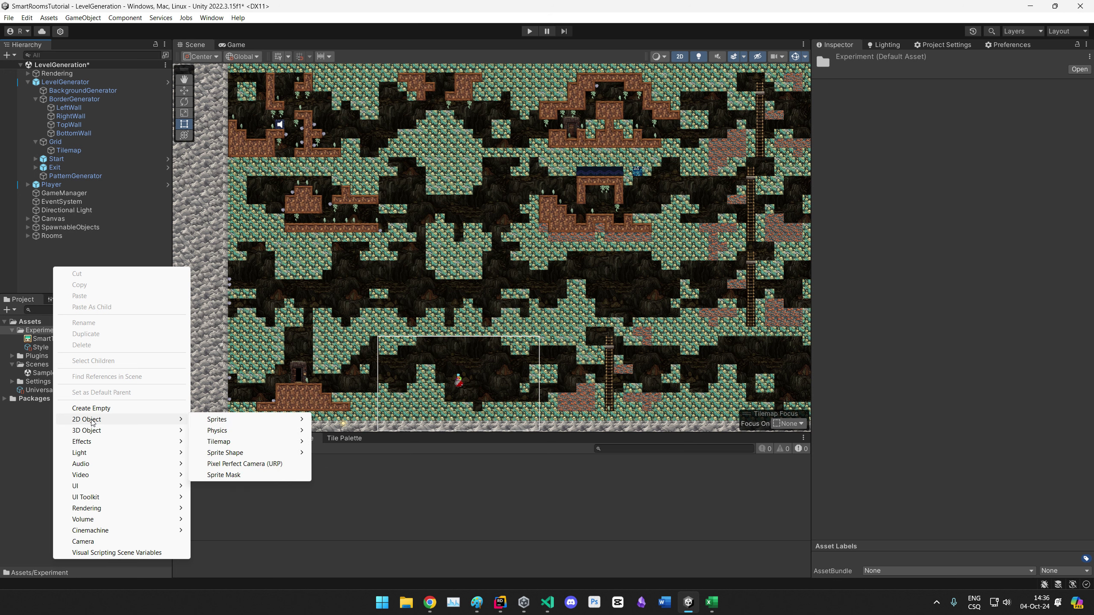
{"action": "mouse_move", "coordinate": [143, 419]}
{"action": "mouse_move", "coordinate": [219, 419]}
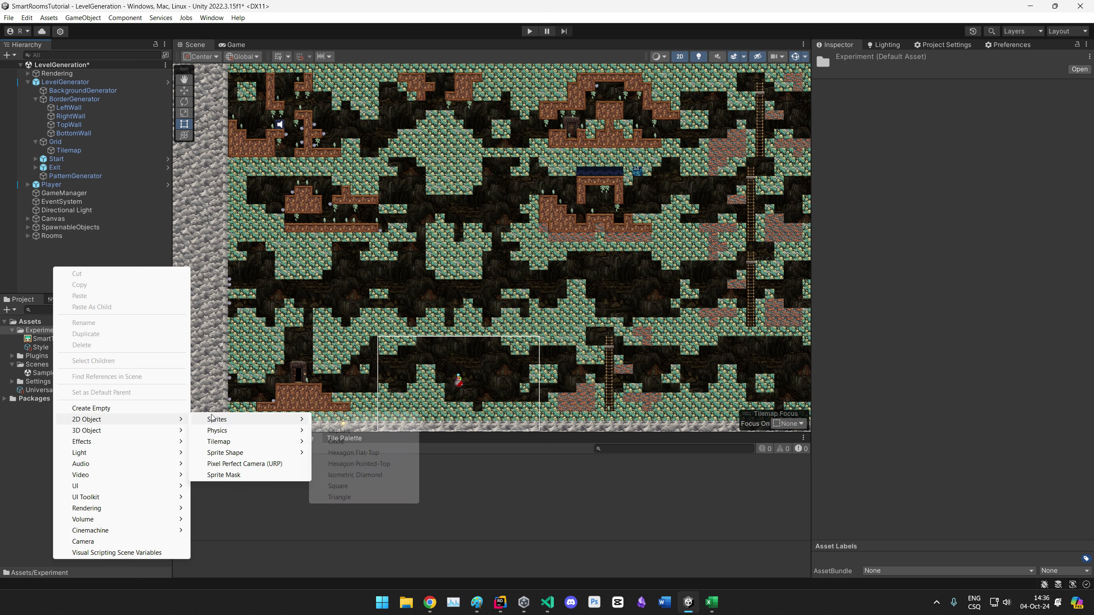
{"action": "left_click", "coordinate": [339, 490]}
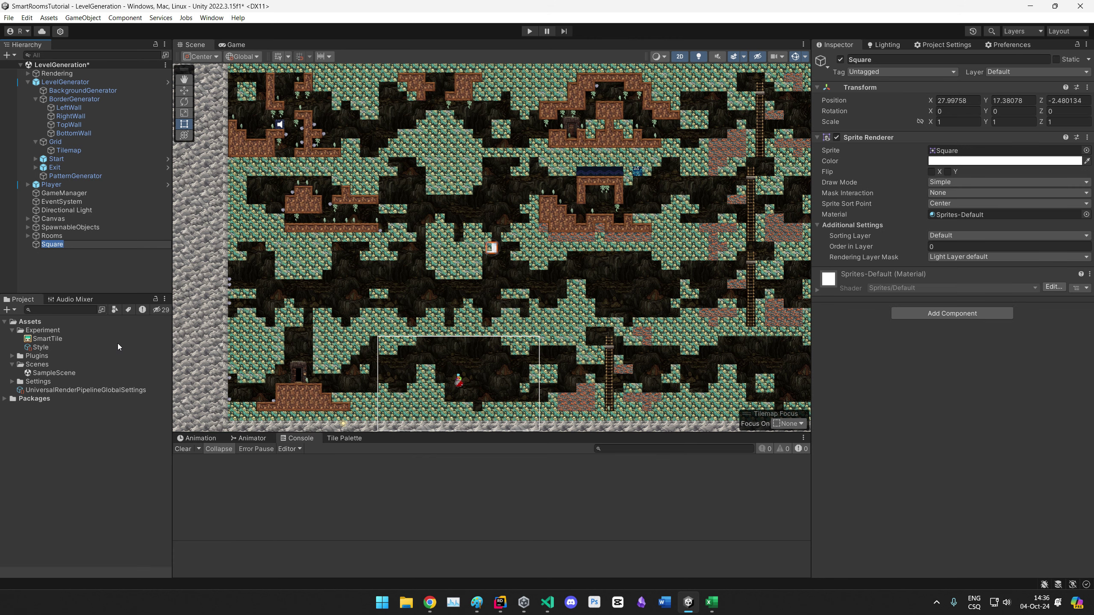
{"action": "type", "text": "TestTile"}
{"action": "key", "text": "Return"}
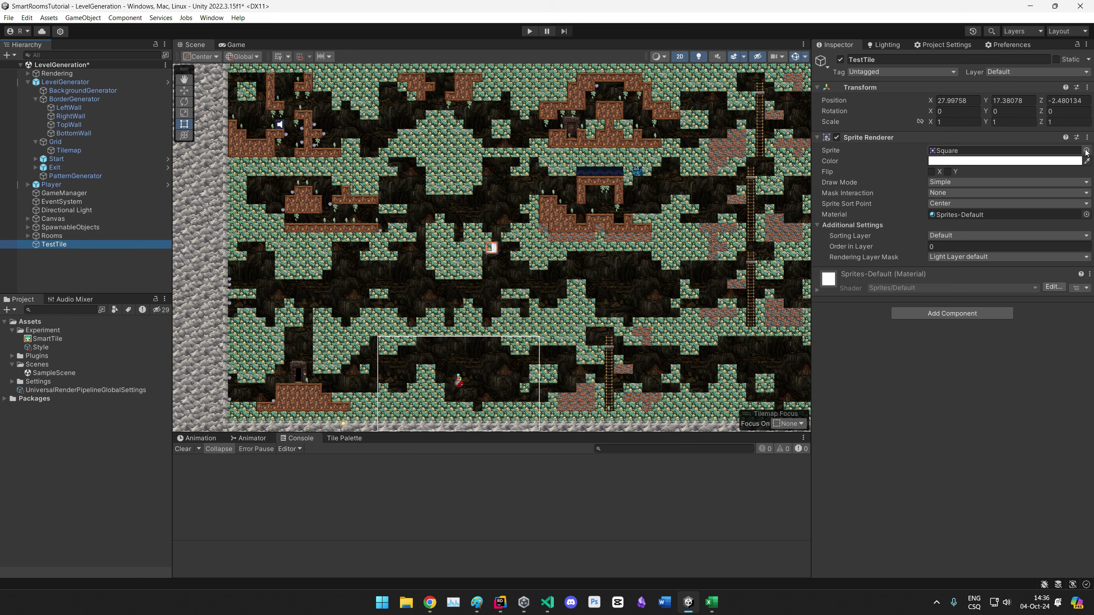
Step: Move TestTile into the open cave area at about X 28.4, Y 15.1
{"action": "left_click", "coordinate": [490, 247]}
{"action": "scroll", "coordinate": [491, 245], "scroll_direction": "up", "scroll_amount": 10}
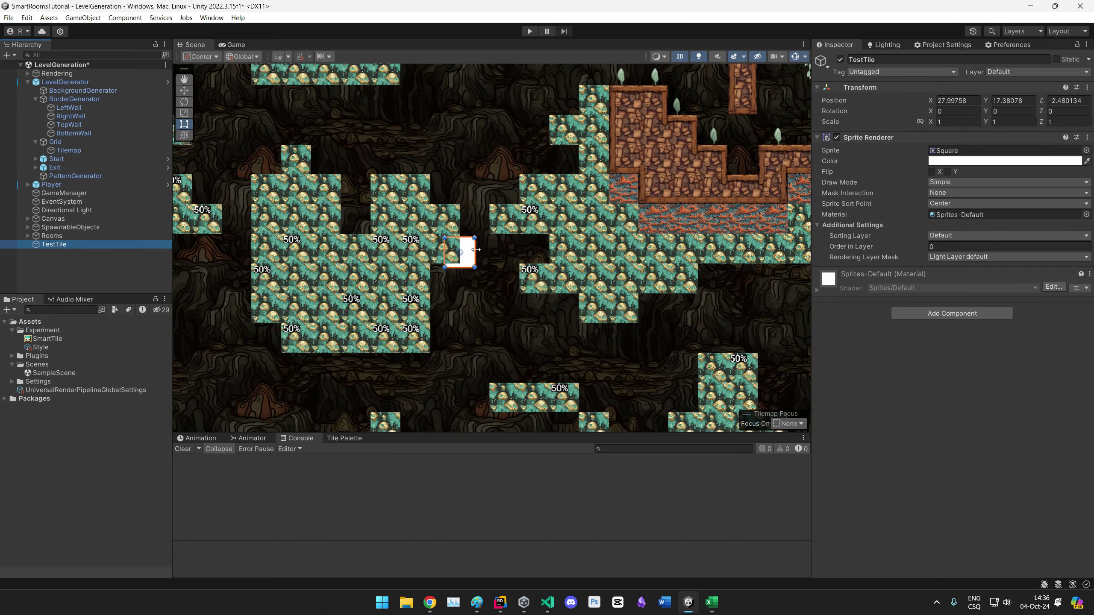
{"action": "left_click_drag", "start_coordinate": [491, 243], "coordinate": [502, 312]}
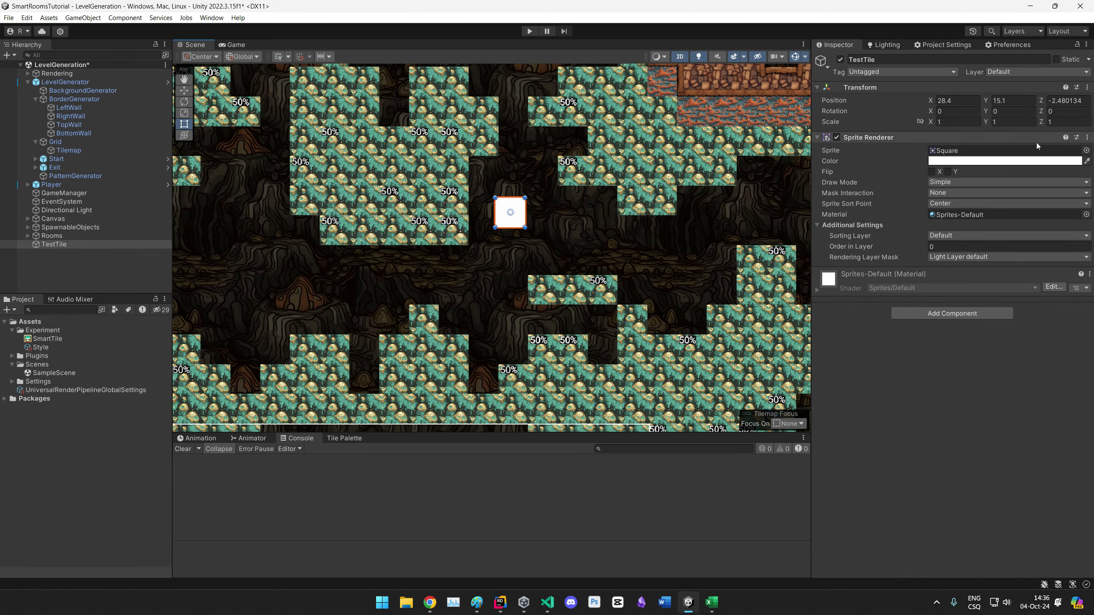
Step: Set TestTile's sprite color to light red, hexadecimal D76969
{"action": "left_click", "coordinate": [1070, 162]}
{"action": "left_click_drag", "start_coordinate": [1034, 254], "coordinate": [1032, 258]}
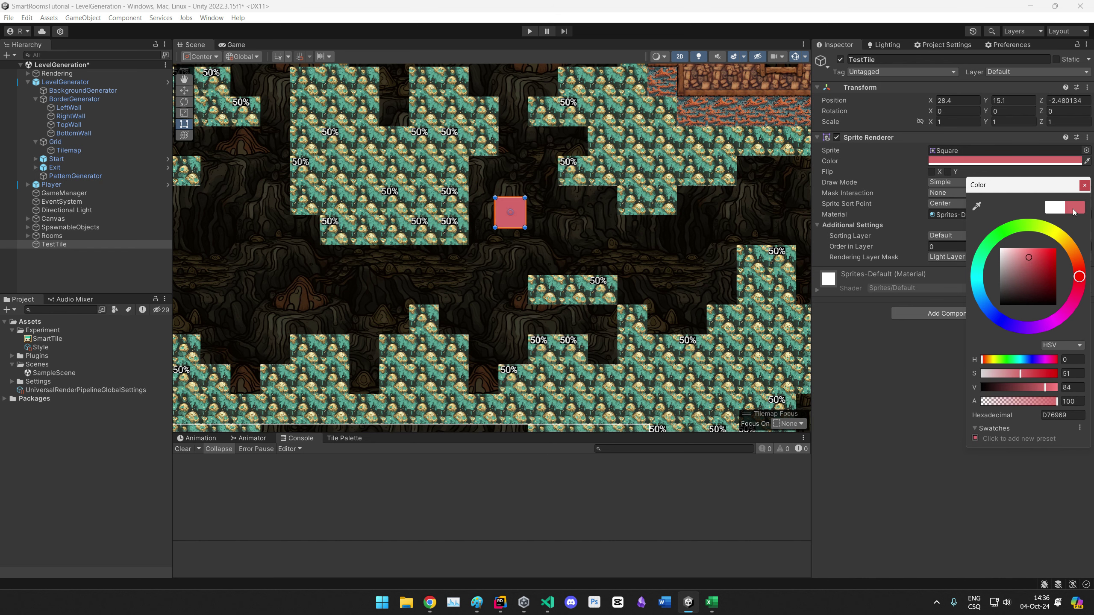
{"action": "left_click", "coordinate": [1085, 185]}
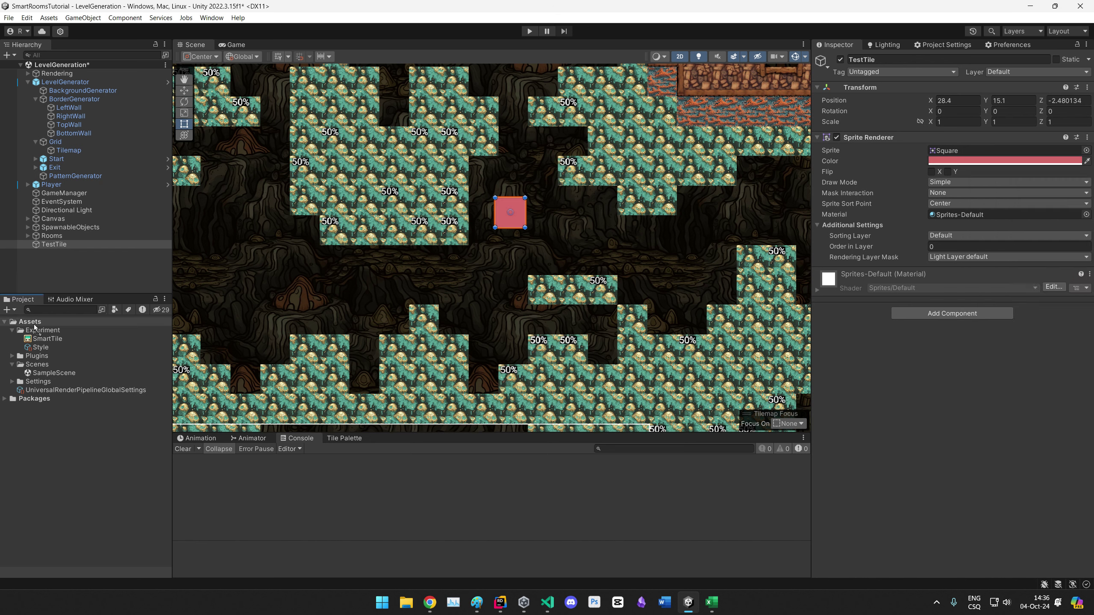
Step: Save TestTile as a prefab in the Experiment folder and delete its instance from the scene
{"action": "left_click_drag", "start_coordinate": [53, 244], "coordinate": [45, 334]}
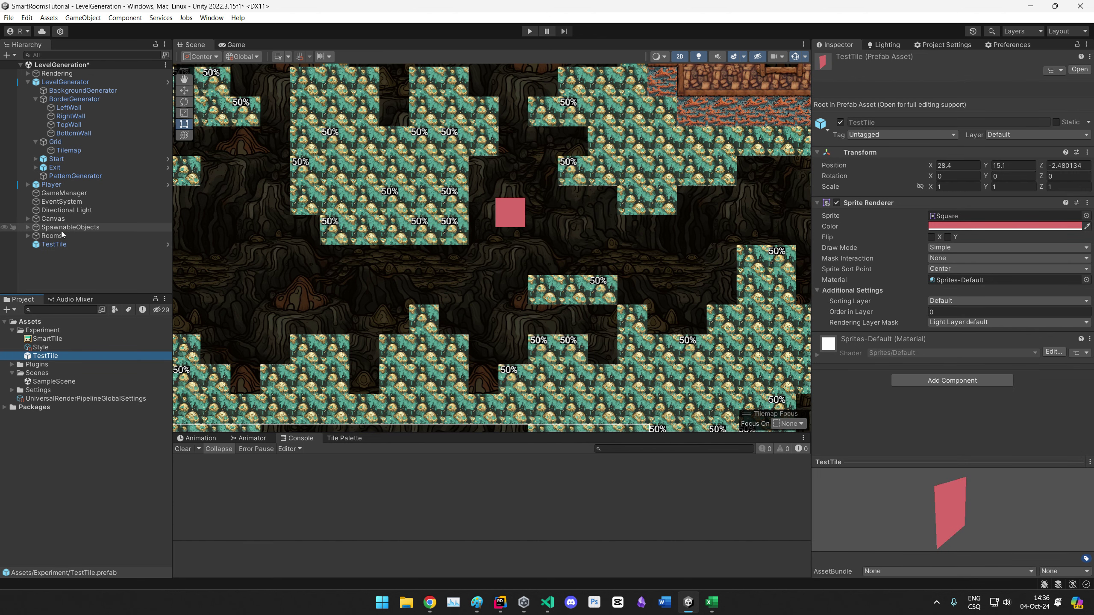
{"action": "left_click", "coordinate": [53, 245]}
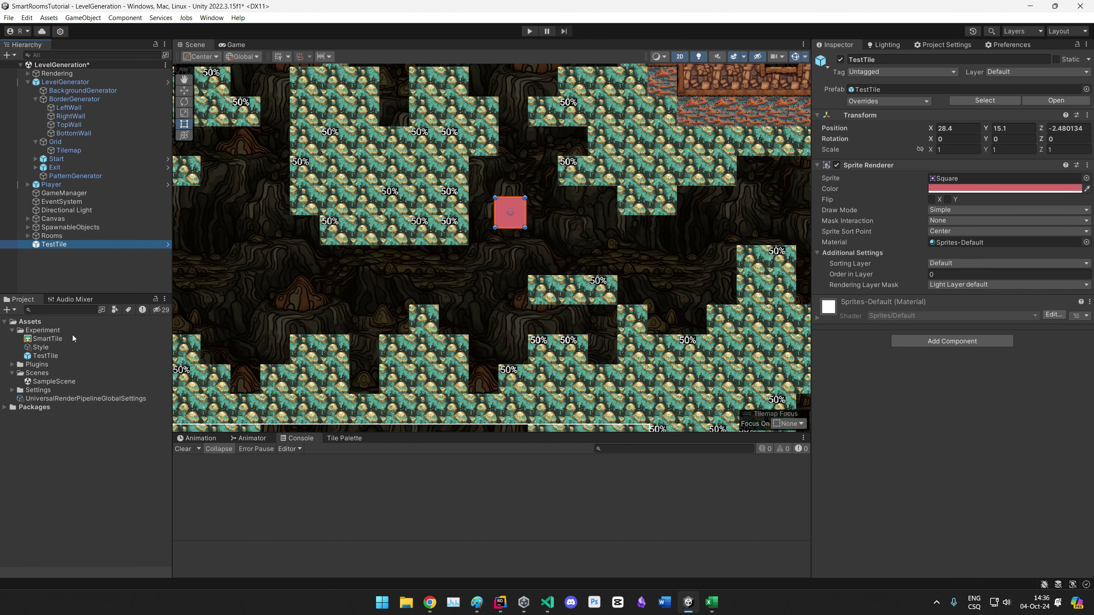
{"action": "key", "text": "Delete"}
Step: Add a Box Collider 2D to the TestTile prefab, save the prefab and return to the level scene
{"action": "left_click", "coordinate": [45, 356]}
{"action": "double_click", "coordinate": [46, 356]}
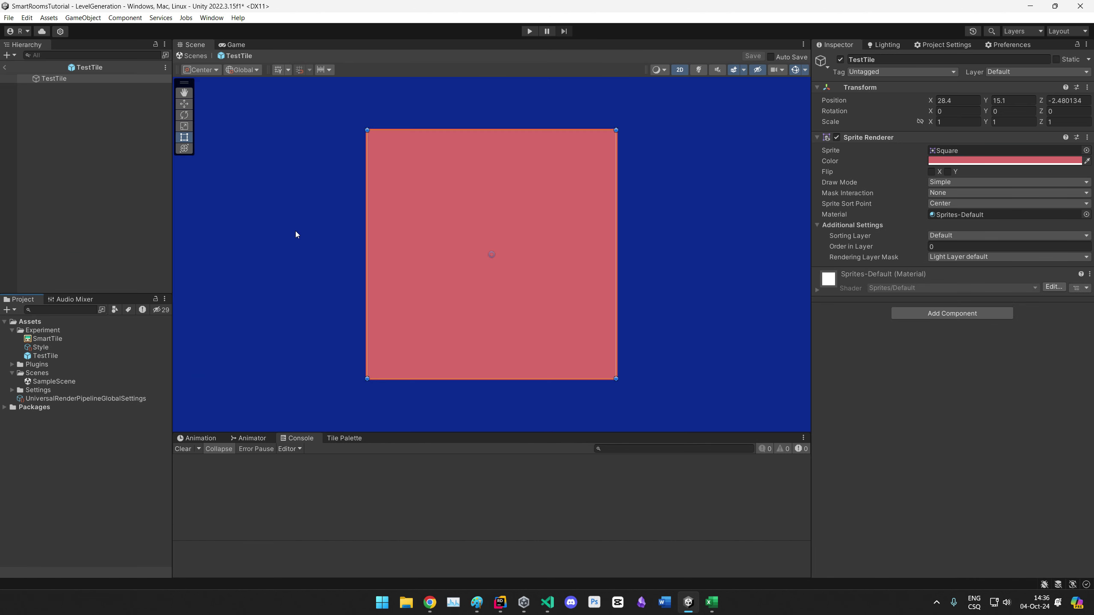
{"action": "left_click", "coordinate": [937, 313]}
{"action": "type", "text": "box"}
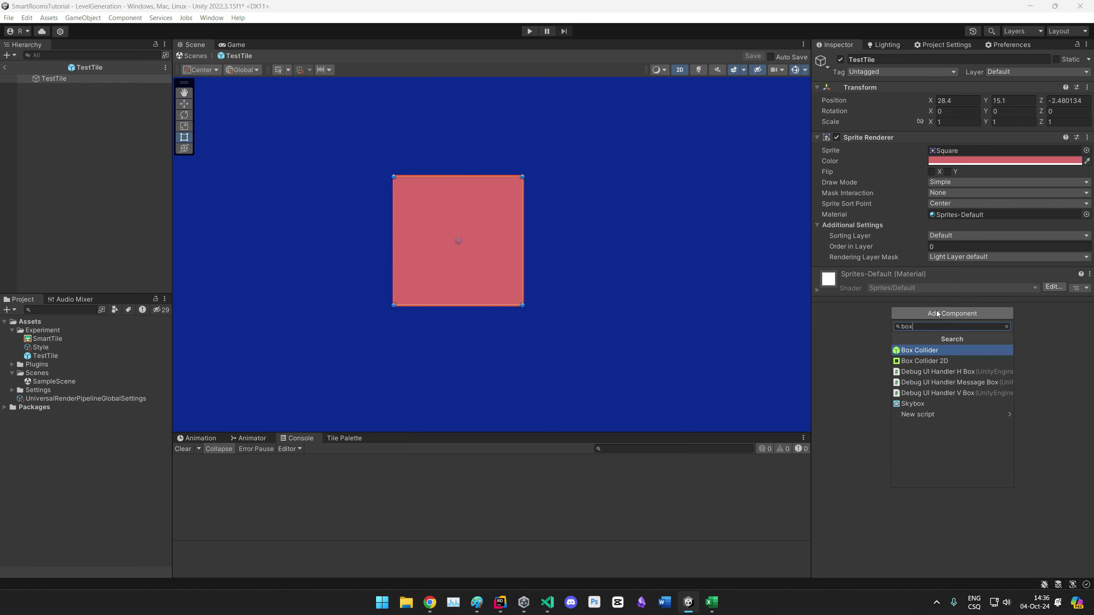
{"action": "left_click", "coordinate": [924, 361]}
{"action": "left_click", "coordinate": [937, 288]}
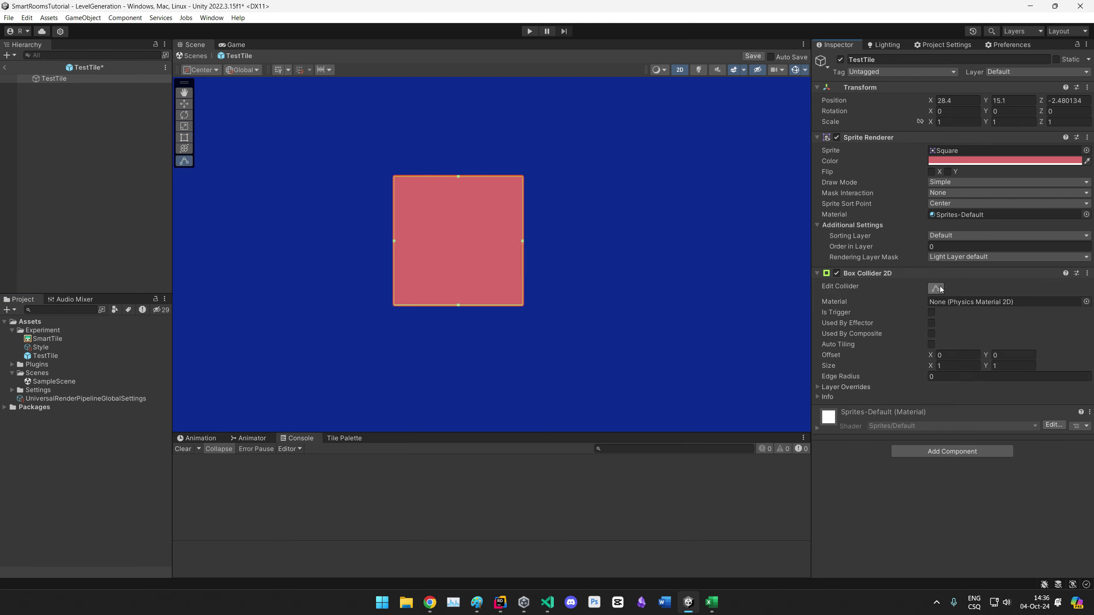
{"action": "key", "text": "t"}
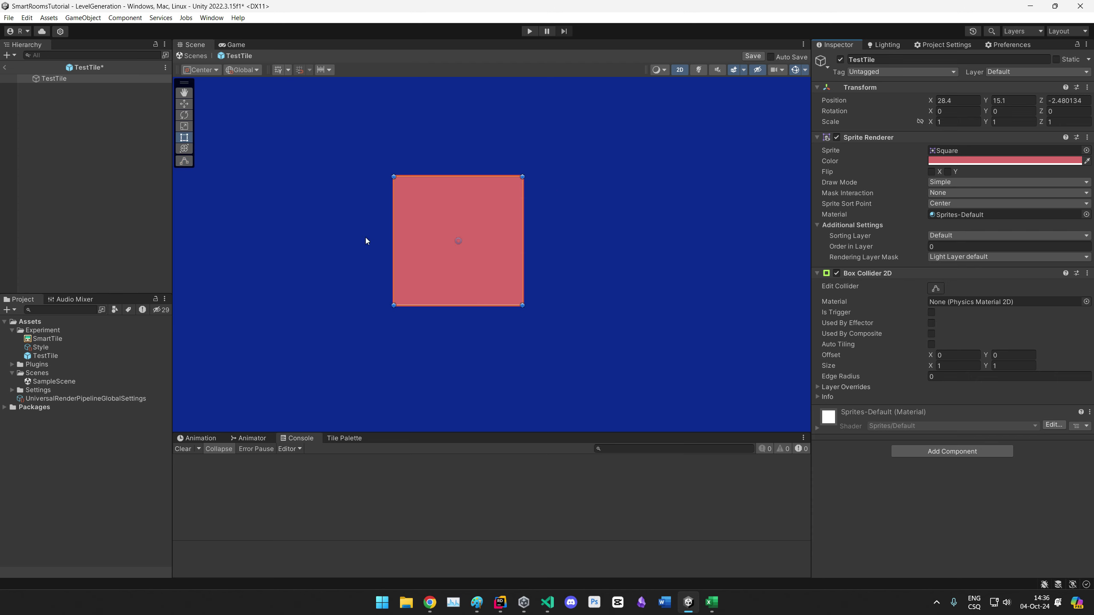
{"action": "scroll", "coordinate": [436, 331], "scroll_direction": "down", "scroll_amount": 8}
{"action": "middle_click_drag", "start_coordinate": [400, 339], "coordinate": [433, 299]}
{"action": "key", "text": "ctrl+s"}
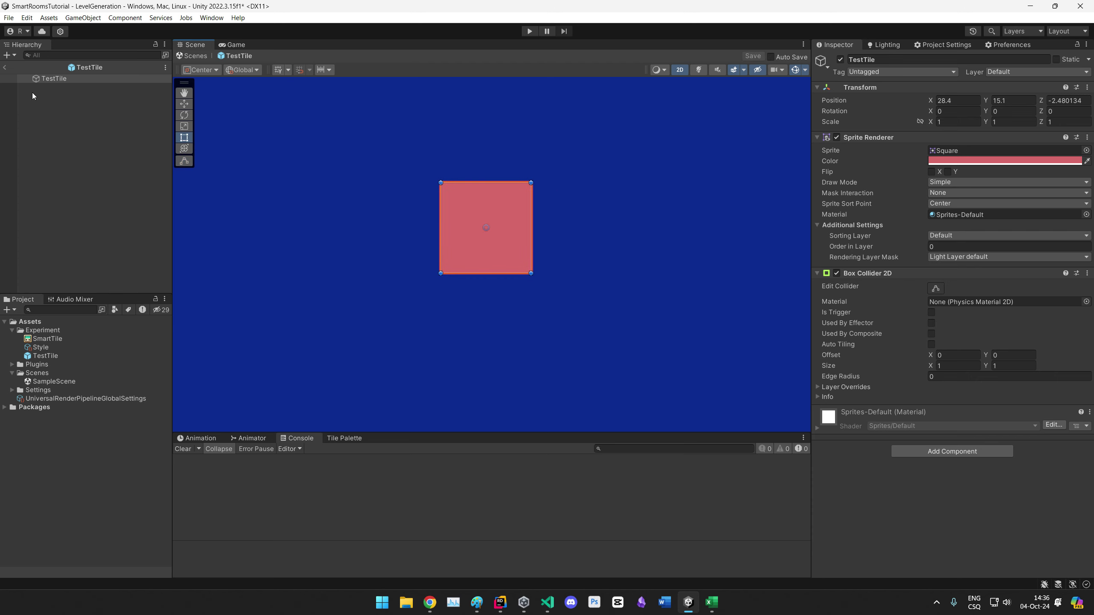
{"action": "left_click", "coordinate": [4, 67]}
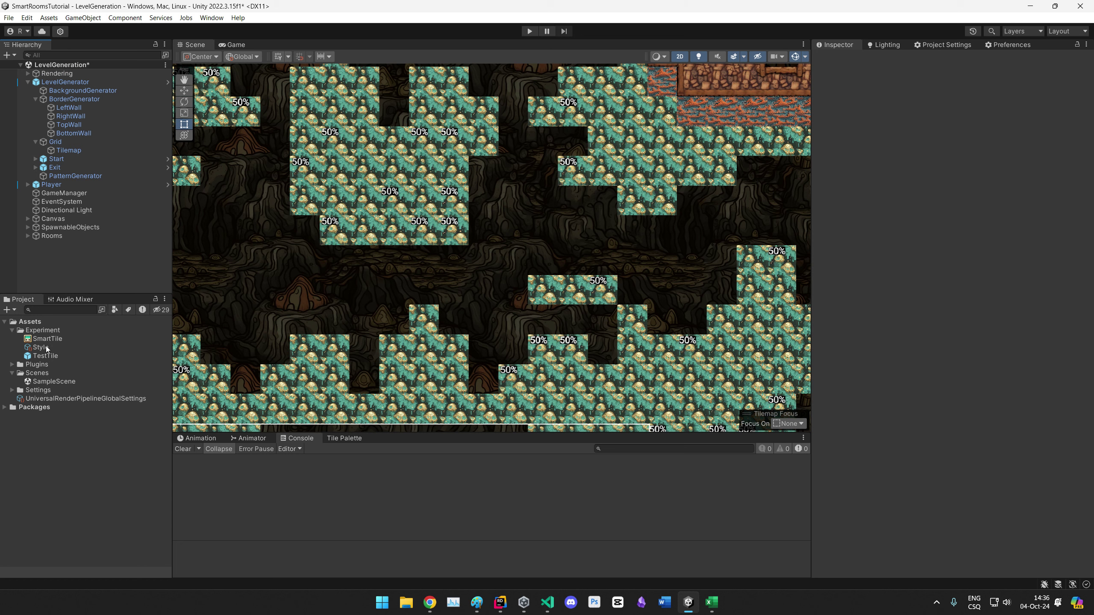
Step: Assign the TestTile prefab as SmartTile's Instanced Game Object, and SmartTile as the Style asset's Default Ground Tile
{"action": "left_click", "coordinate": [43, 347]}
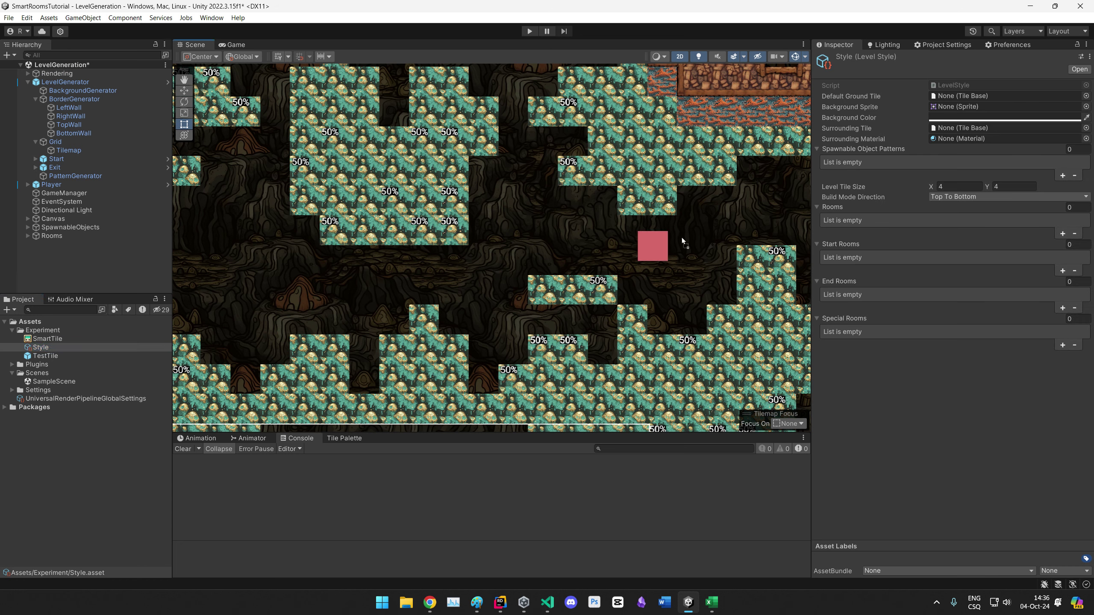
{"action": "left_click", "coordinate": [49, 339]}
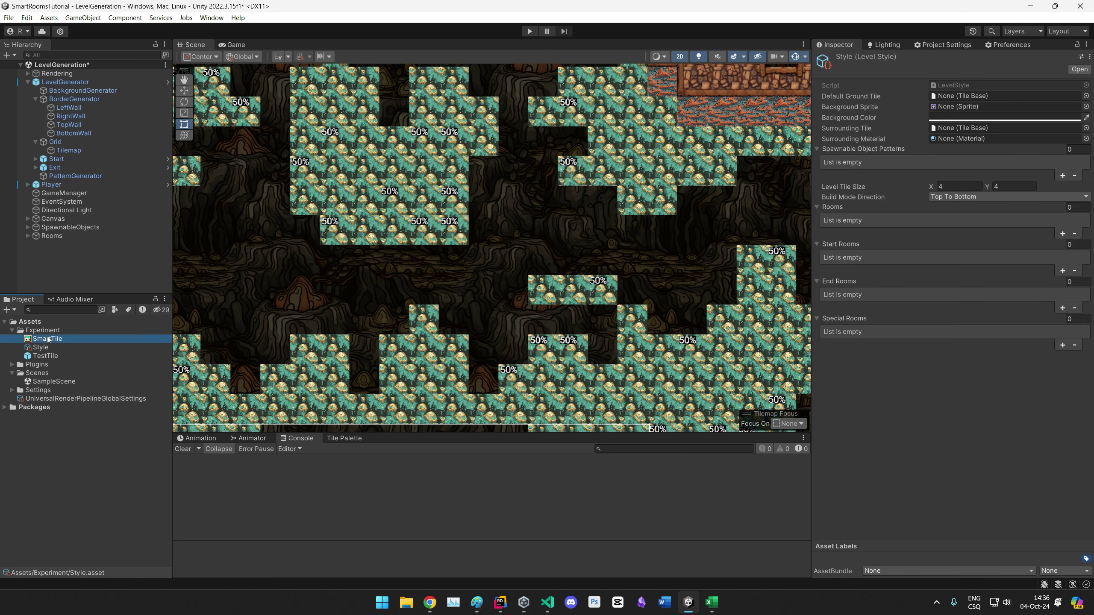
{"action": "left_click_drag", "start_coordinate": [45, 356], "coordinate": [954, 126]}
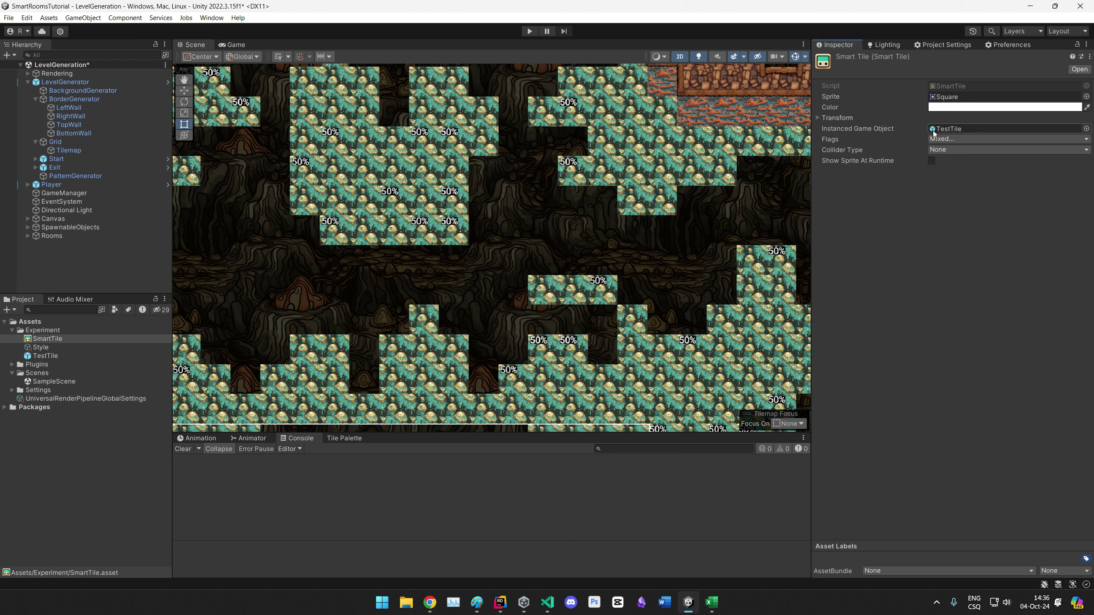
{"action": "left_click", "coordinate": [43, 347]}
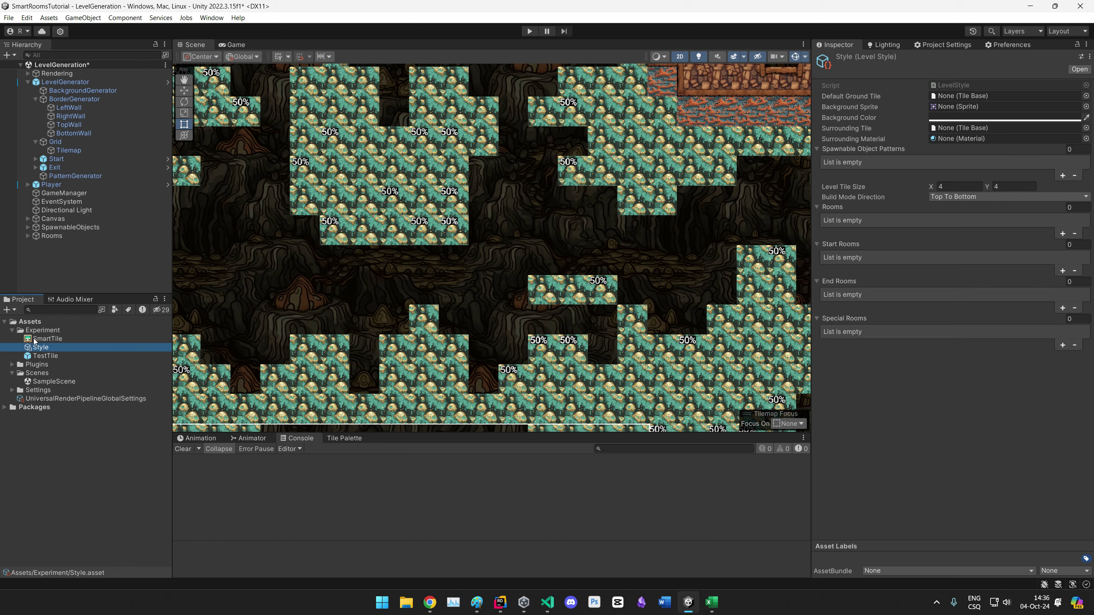
{"action": "left_click_drag", "start_coordinate": [48, 339], "coordinate": [941, 95]}
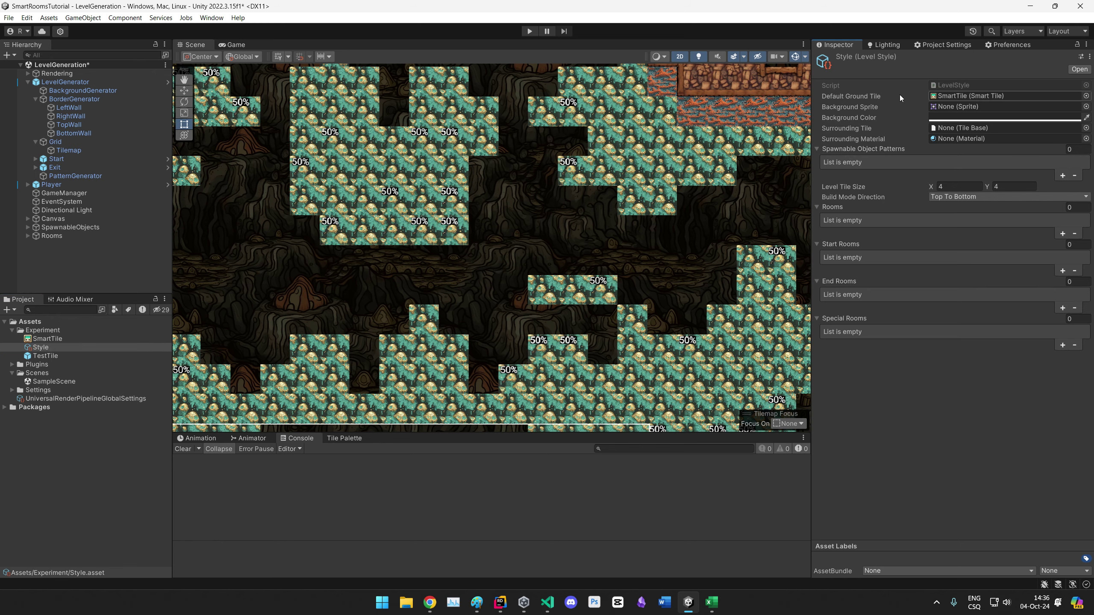
Step: Try to generate a level from the LevelGenerator object with the new Style asset
{"action": "scroll", "coordinate": [422, 303], "scroll_direction": "down", "scroll_amount": 10}
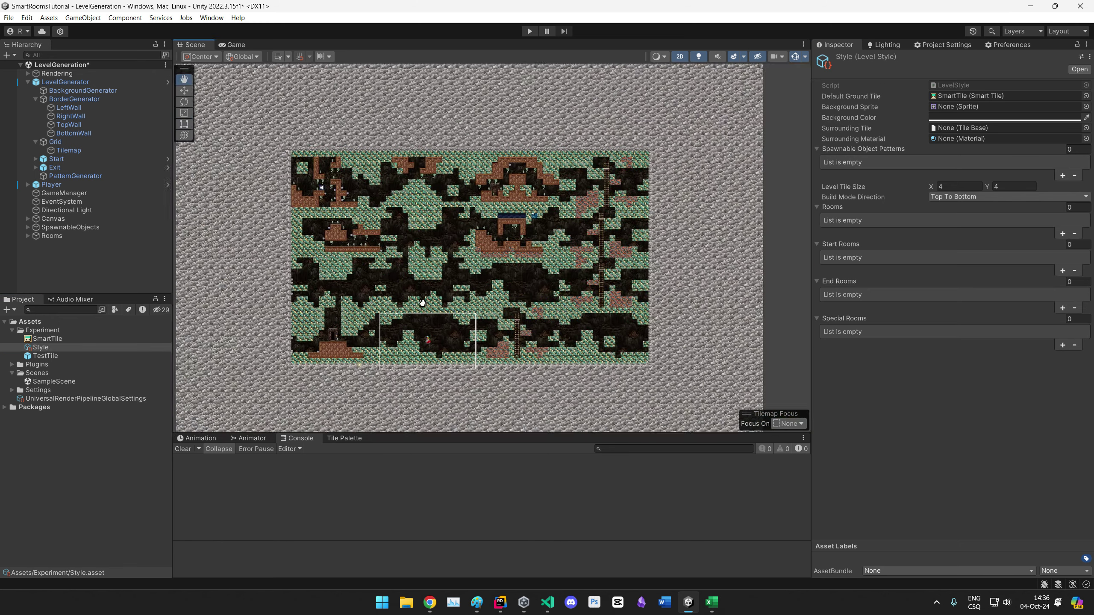
{"action": "middle_click_drag", "start_coordinate": [422, 303], "coordinate": [448, 293]}
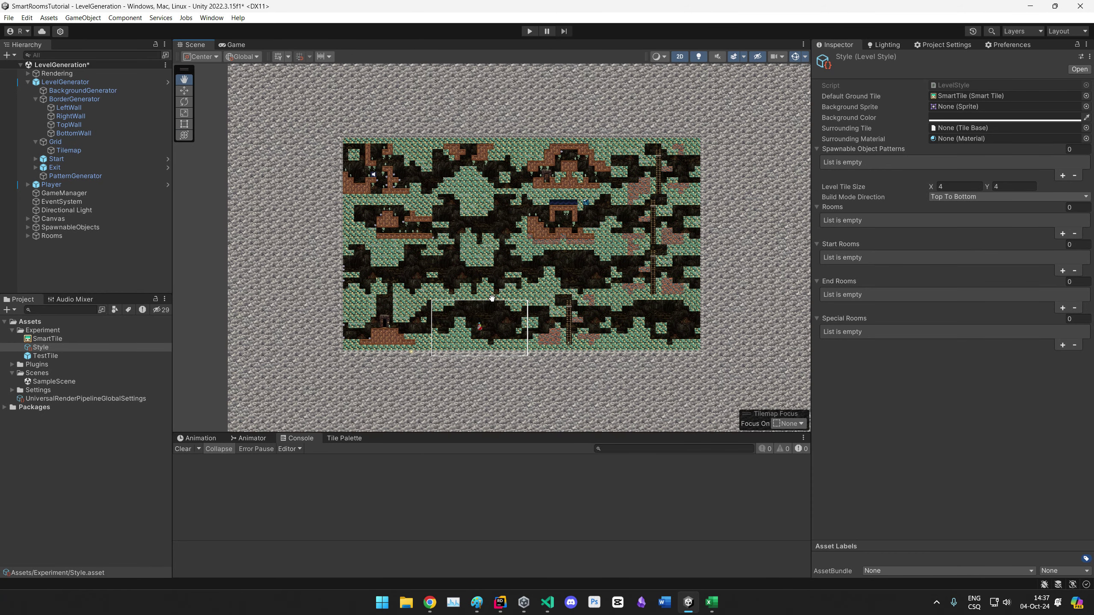
{"action": "left_click", "coordinate": [70, 81]}
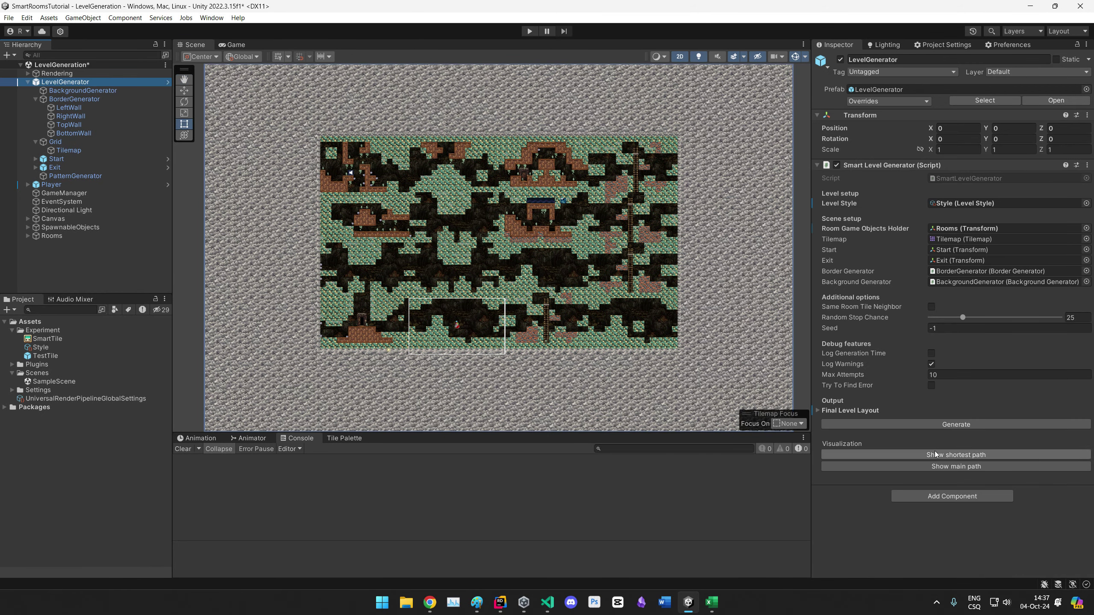
{"action": "left_click", "coordinate": [956, 424]}
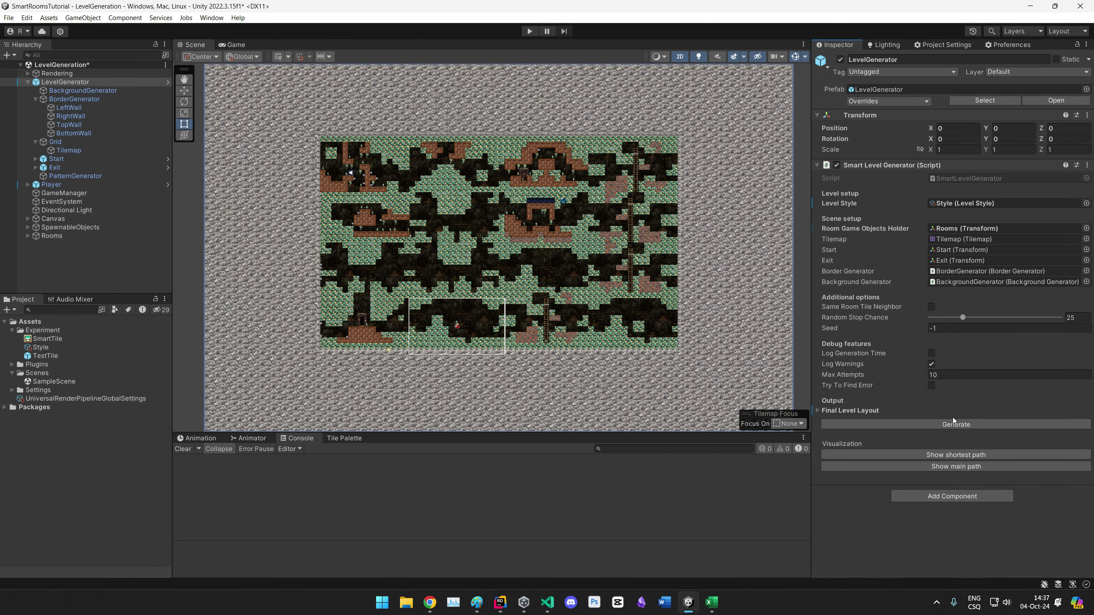
Step: Set the Style asset's Background Sprite to LightBlueTile 2
{"action": "left_click", "coordinate": [55, 340]}
{"action": "left_click", "coordinate": [43, 347]}
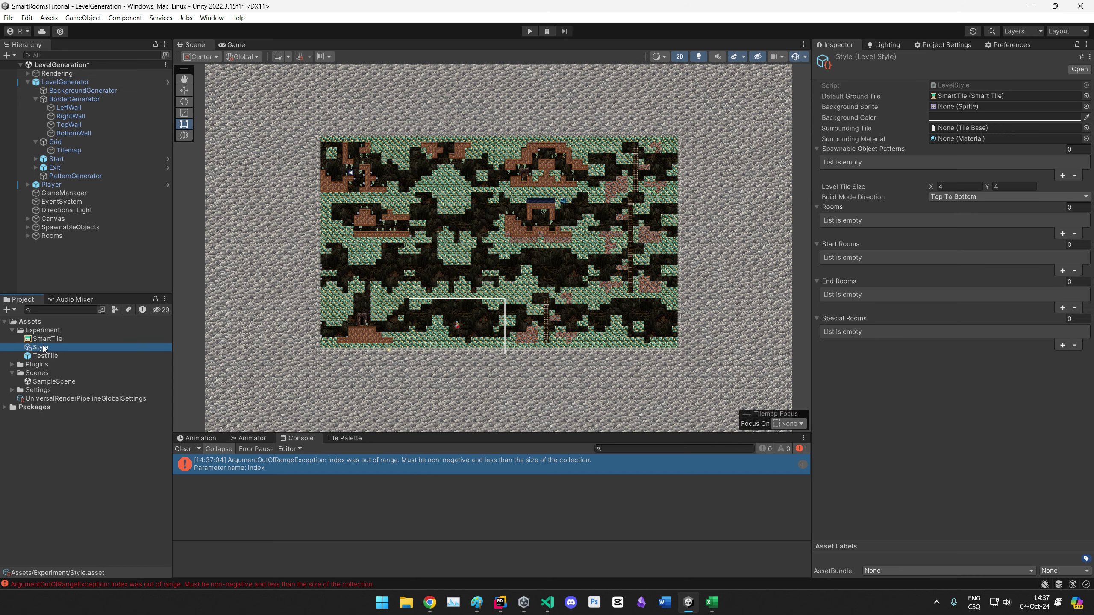
{"action": "left_click", "coordinate": [892, 472]}
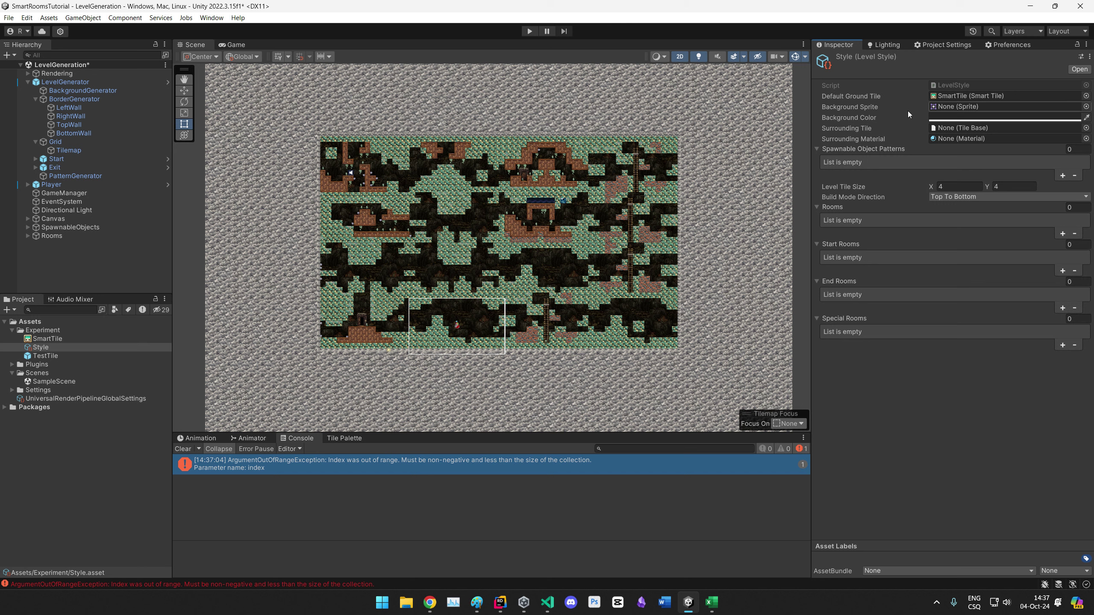
{"action": "left_click", "coordinate": [1086, 106]}
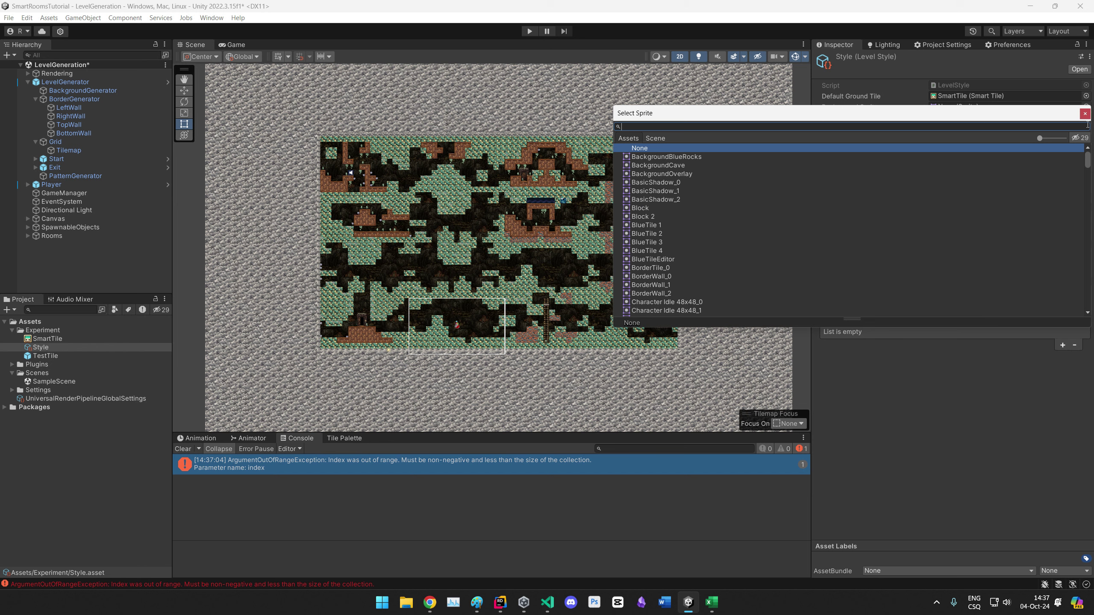
{"action": "scroll", "coordinate": [774, 211], "scroll_direction": "down", "scroll_amount": 5}
{"action": "left_click", "coordinate": [655, 224]}
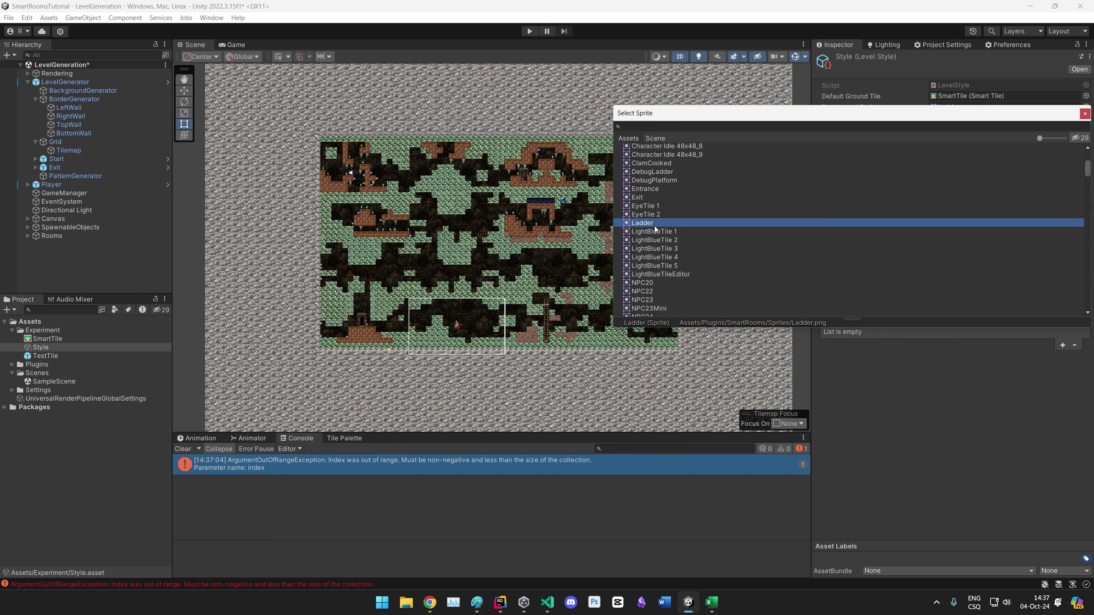
{"action": "left_click", "coordinate": [655, 239]}
{"action": "scroll", "coordinate": [656, 294], "scroll_direction": "down", "scroll_amount": 10}
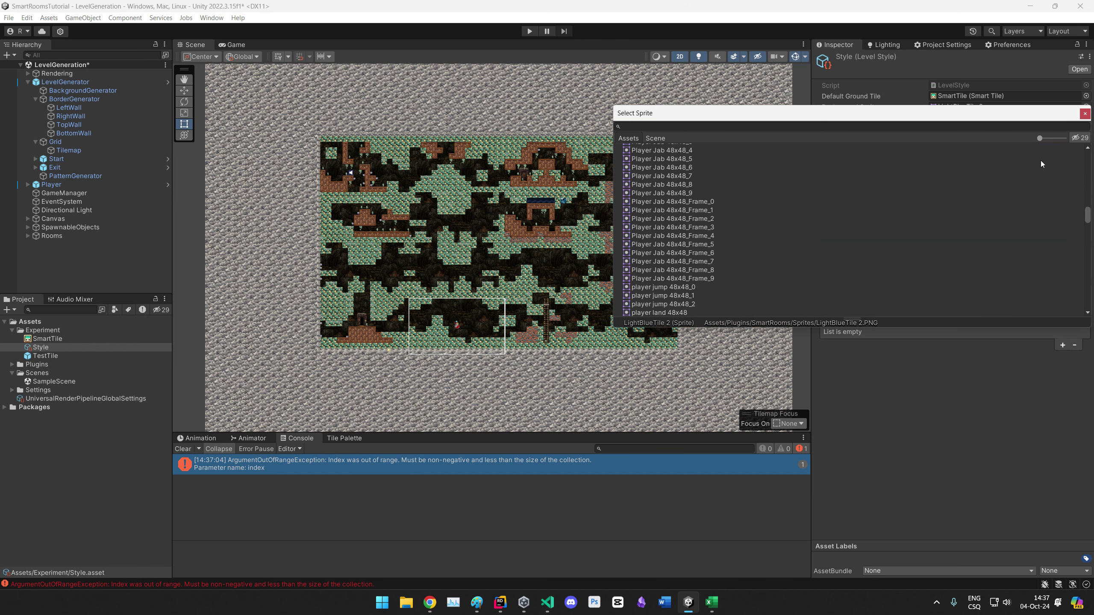
{"action": "left_click", "coordinate": [1084, 113]}
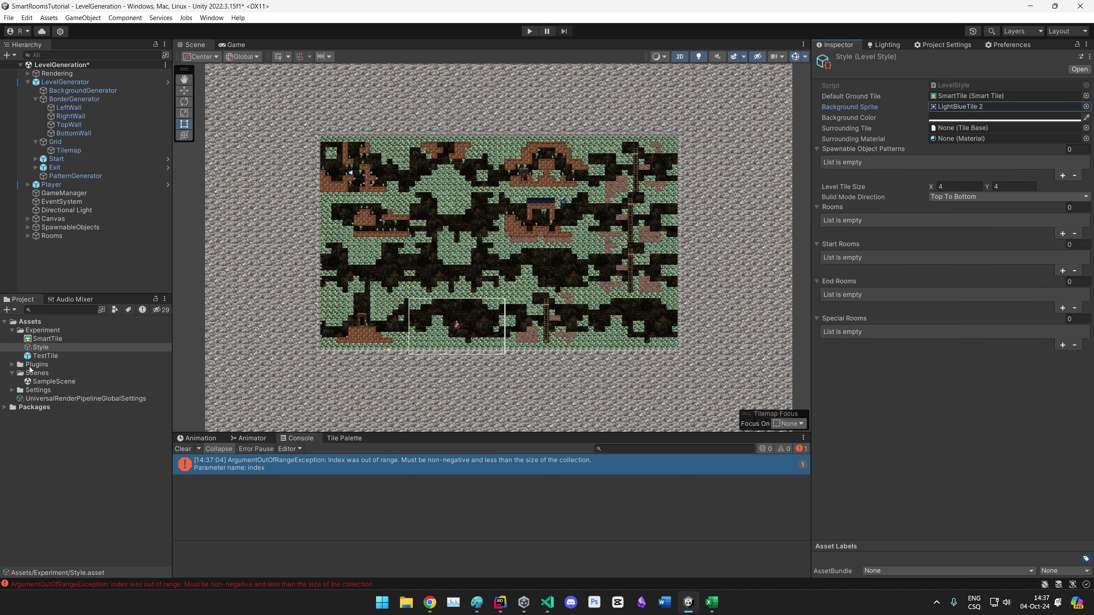
Step: Set the Style asset's Background Sprite to BackgroundBlueRocks from the SmartRooms Sprites folder and clear the console
{"action": "left_click", "coordinate": [12, 364]}
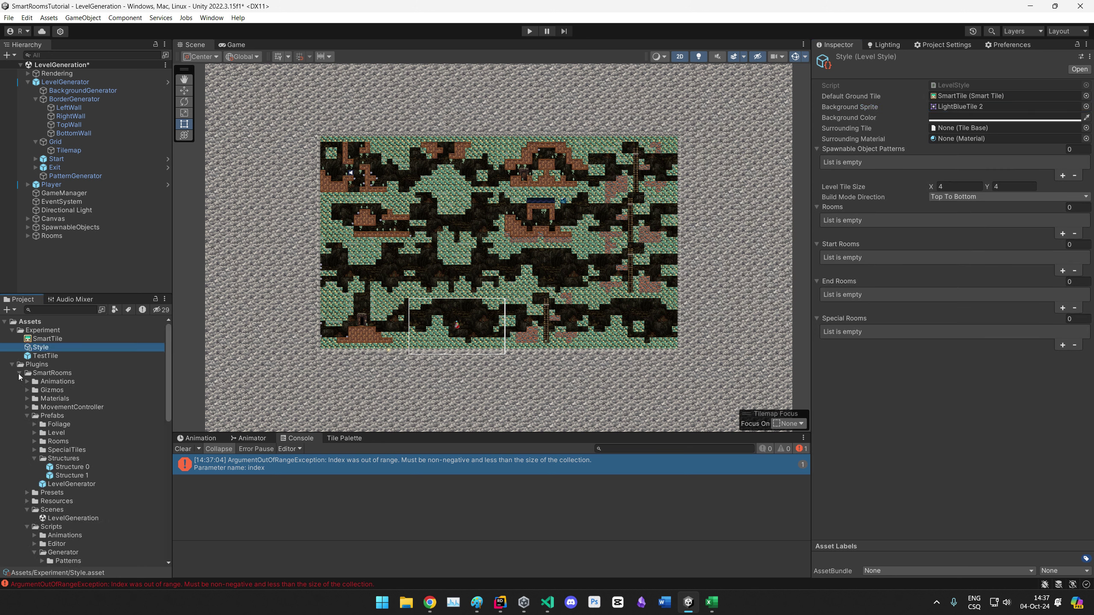
{"action": "scroll", "coordinate": [44, 417], "scroll_direction": "down", "scroll_amount": 5}
{"action": "scroll", "coordinate": [35, 395], "scroll_direction": "down", "scroll_amount": 10}
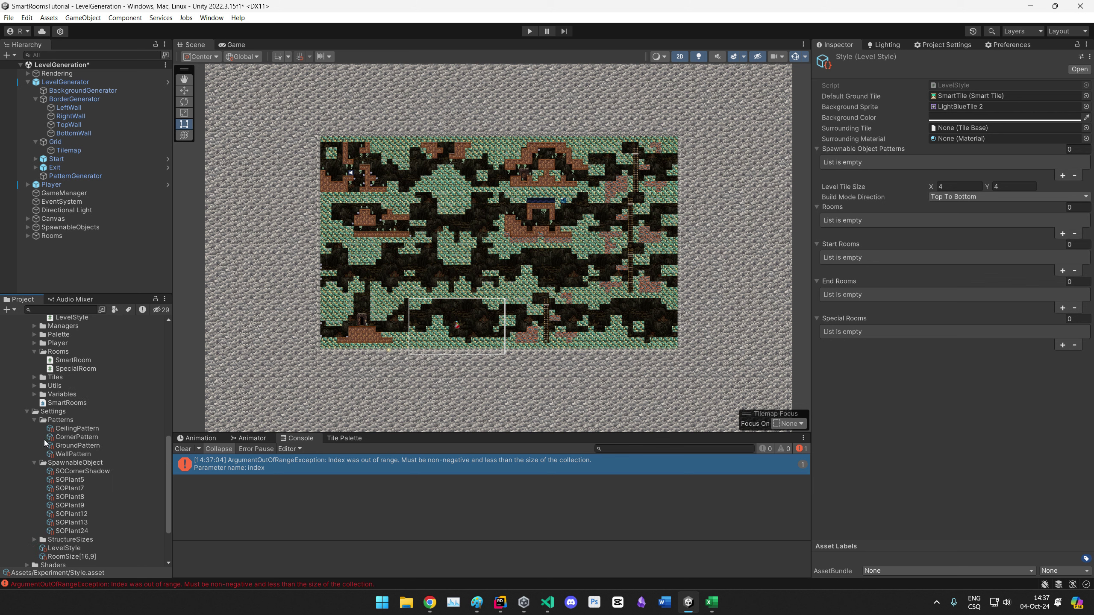
{"action": "left_click", "coordinate": [26, 504]}
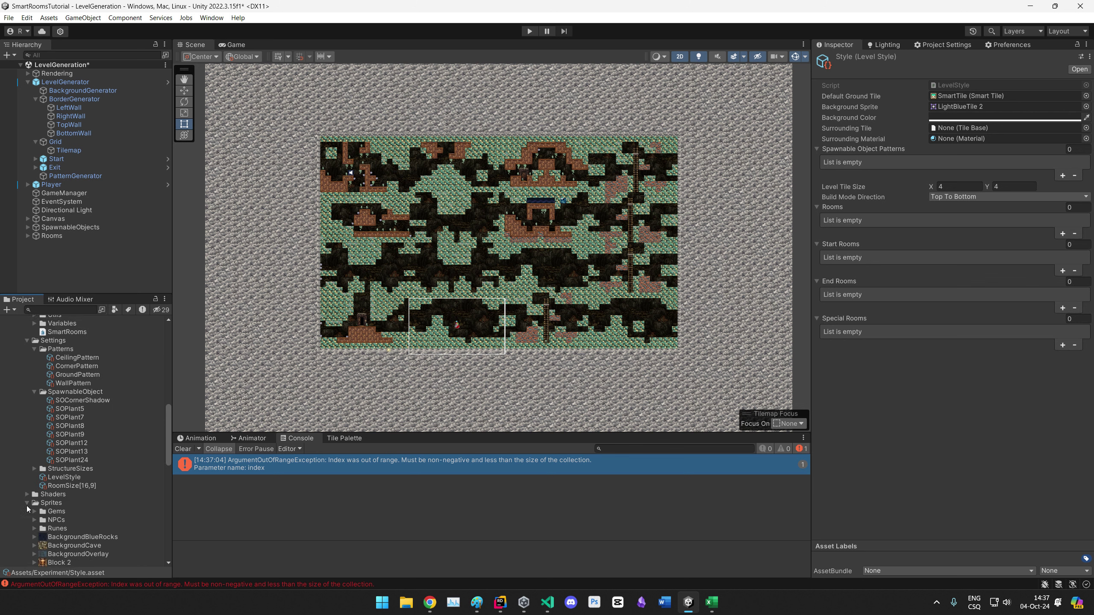
{"action": "scroll", "coordinate": [27, 506], "scroll_direction": "down", "scroll_amount": 6}
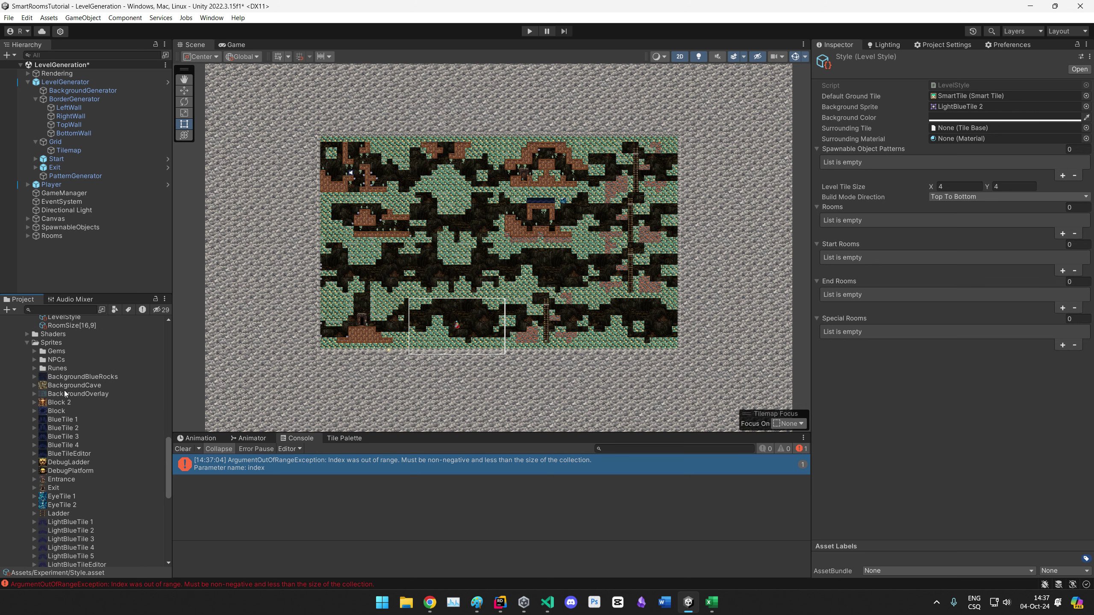
{"action": "left_click_drag", "start_coordinate": [57, 378], "coordinate": [946, 109]}
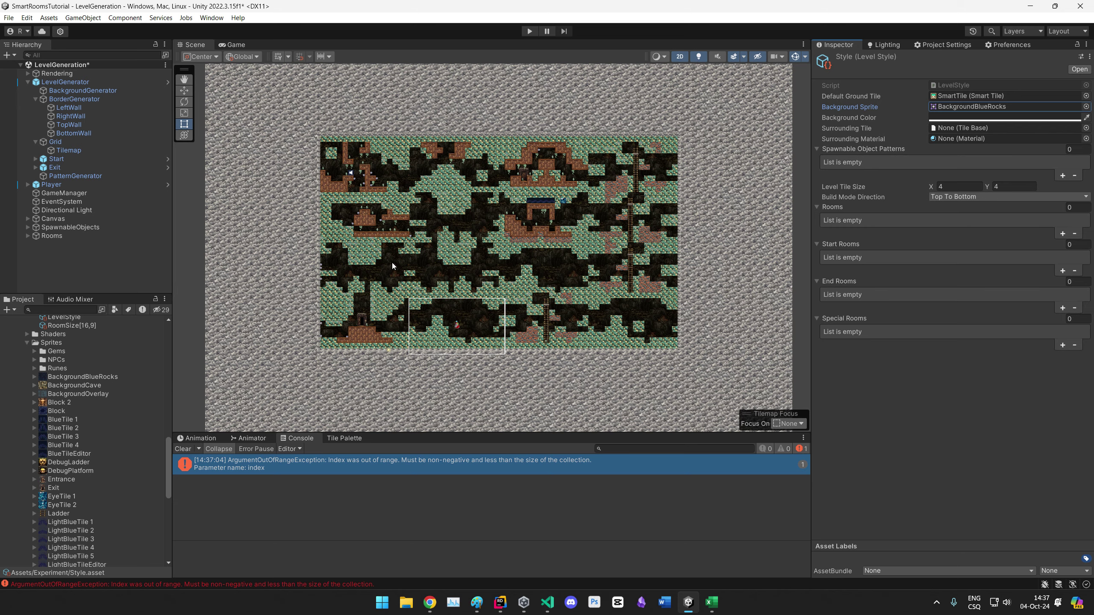
{"action": "mouse_move", "coordinate": [590, 269]}
{"action": "middle_mouse_down"}
{"action": "mouse_move", "coordinate": [586, 278]}
{"action": "mouse_move", "coordinate": [603, 258]}
{"action": "middle_mouse_up"}
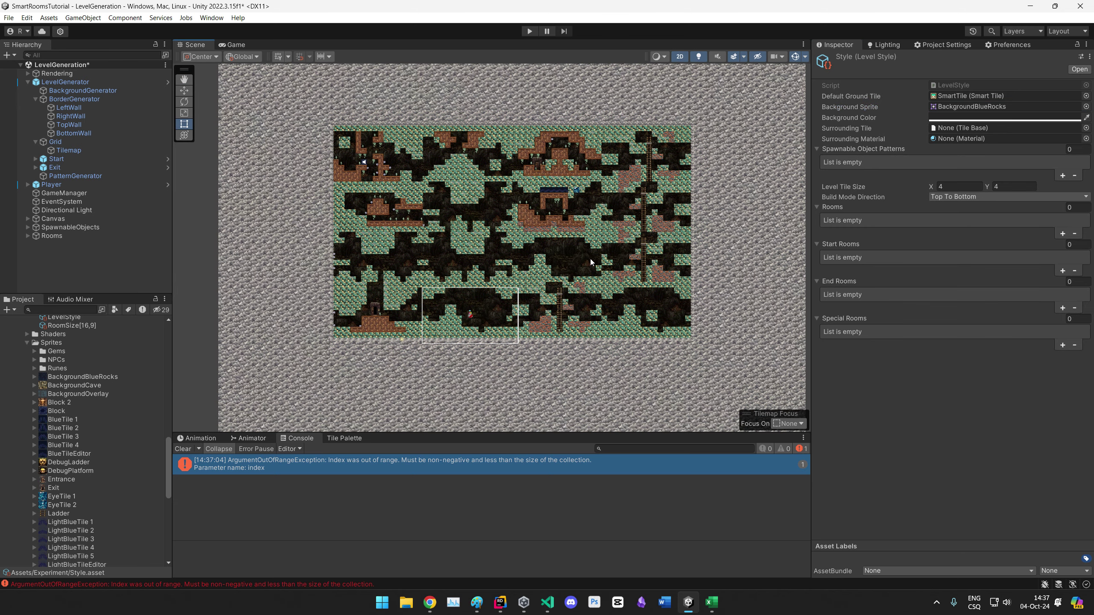
{"action": "left_click", "coordinate": [190, 449]}
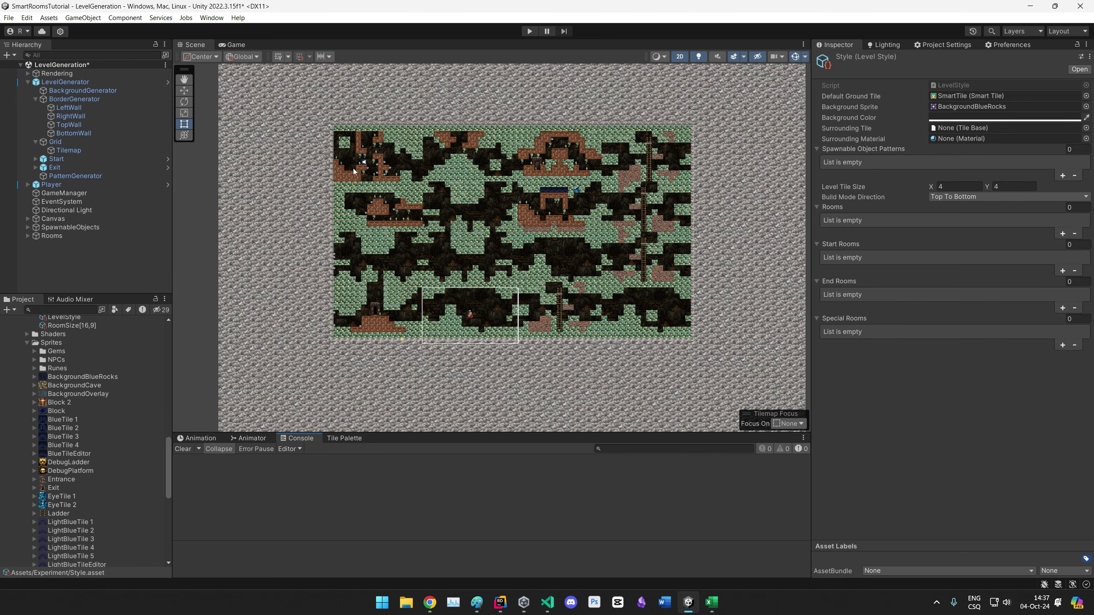
Step: Duplicate the SmartTile asset in the Experiment folder and name the copy EdgeTile
{"action": "scroll", "coordinate": [312, 271], "scroll_direction": "up", "scroll_amount": 10}
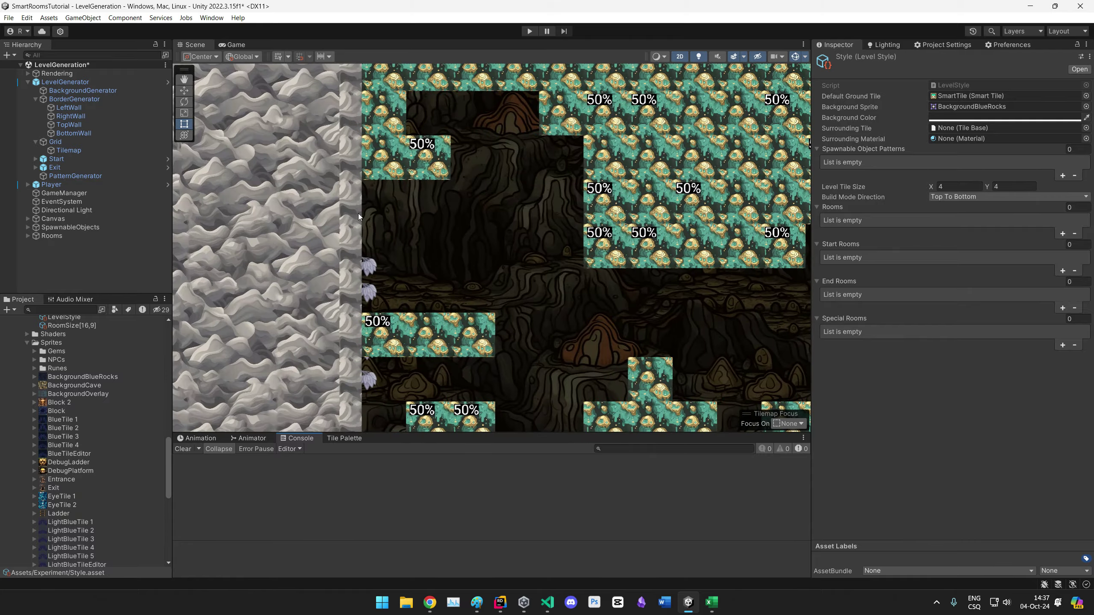
{"action": "left_click", "coordinate": [26, 342]}
{"action": "left_click", "coordinate": [45, 356]}
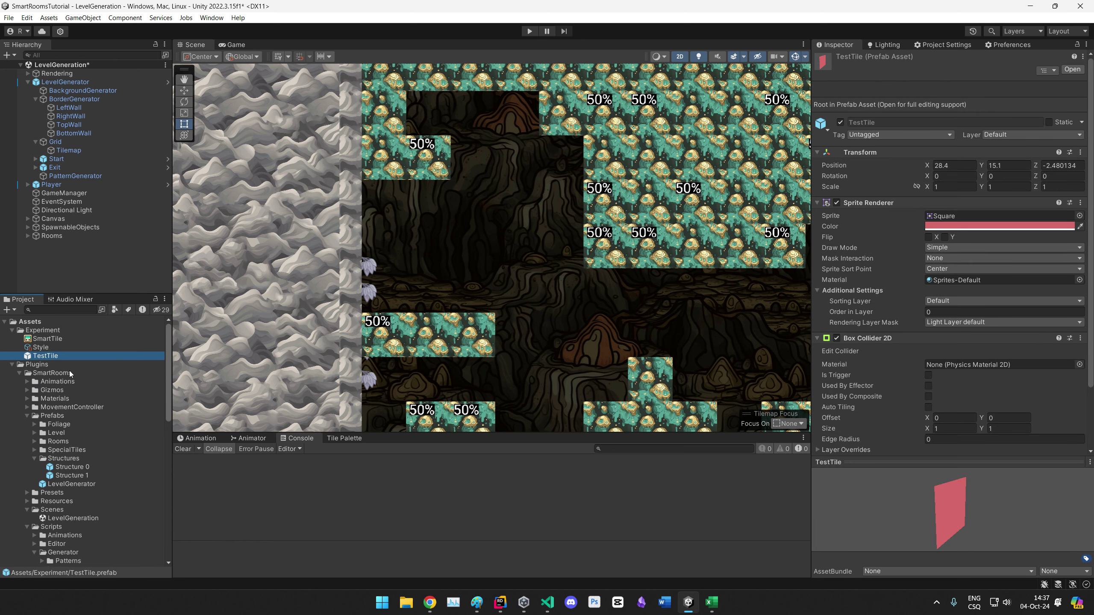
{"action": "left_click", "coordinate": [47, 340]}
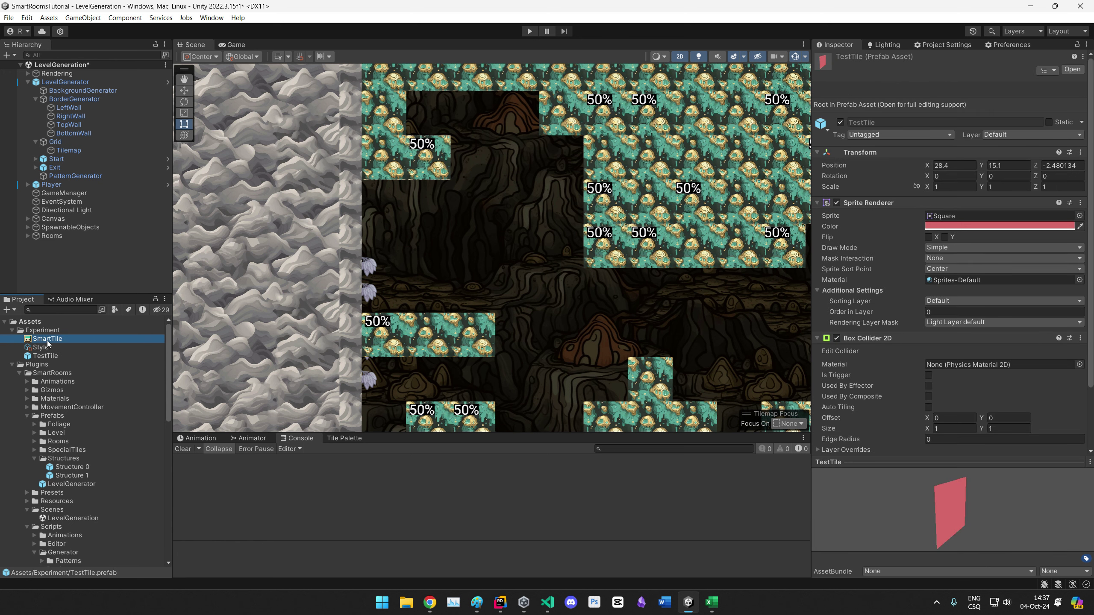
{"action": "key", "text": "ctrl+d"}
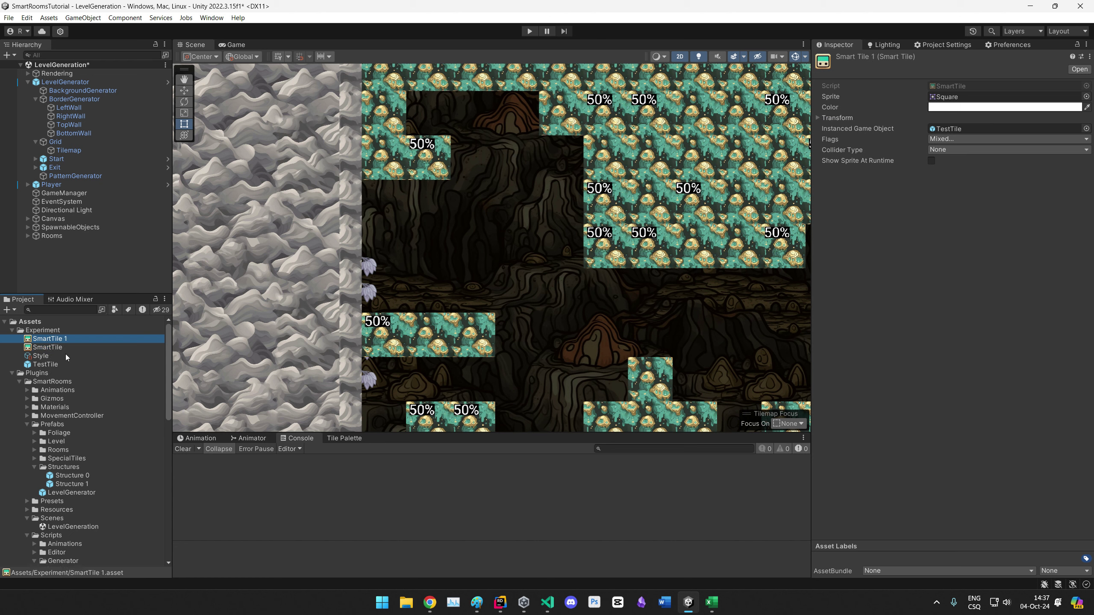
{"action": "key", "text": "F2"}
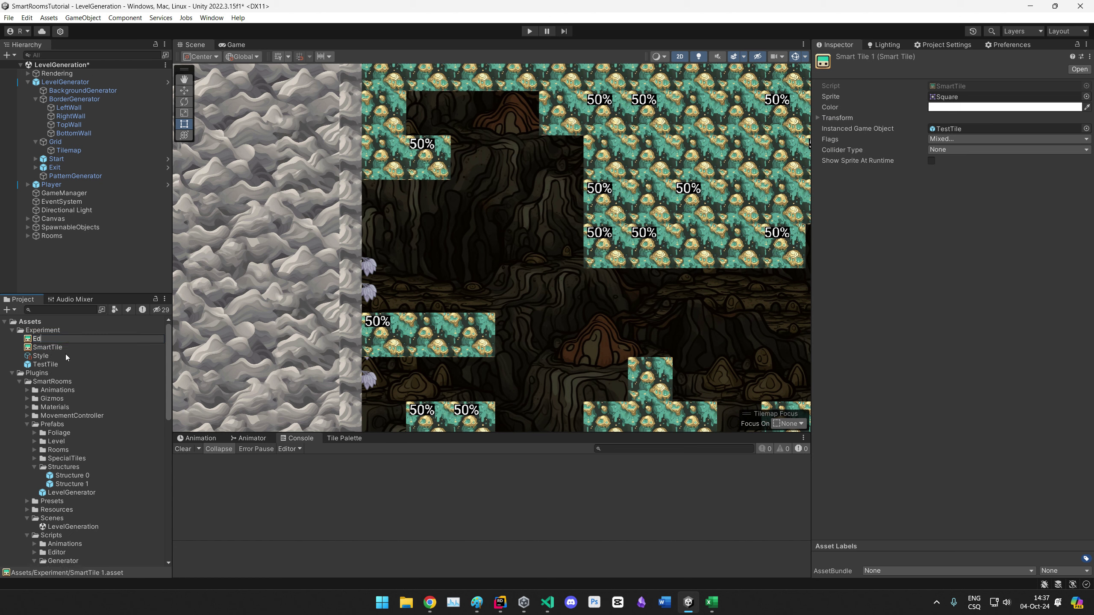
{"action": "type", "text": "EdgeTile"}
{"action": "key", "text": "Return"}
Step: Rename the original SmartTile asset to GroundTile
{"action": "key", "text": "Down"}
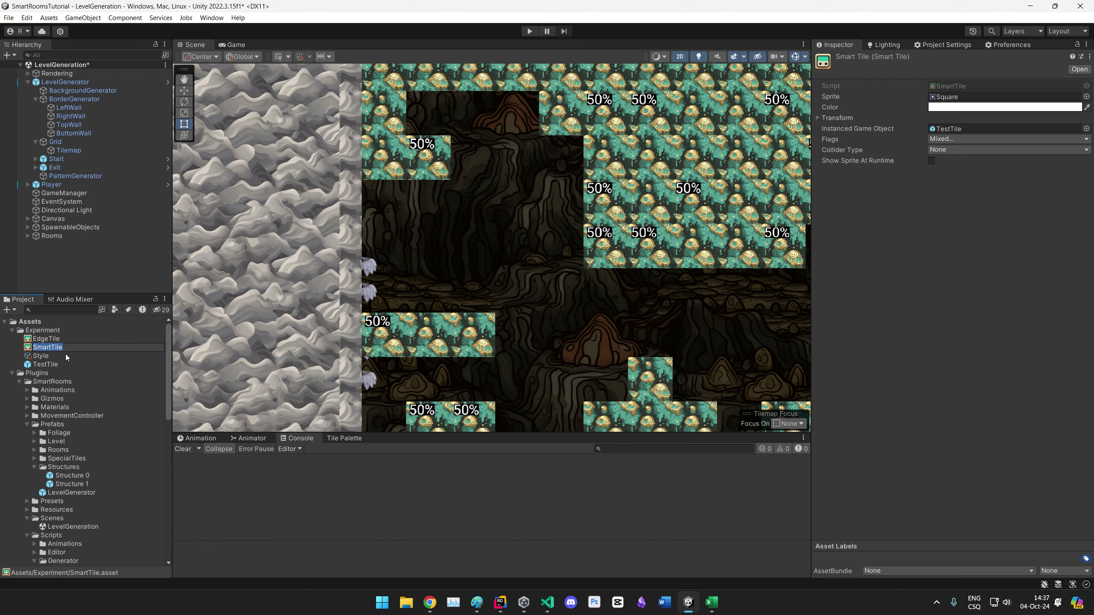
{"action": "type", "text": "GroundTile"}
{"action": "key", "text": "Return"}
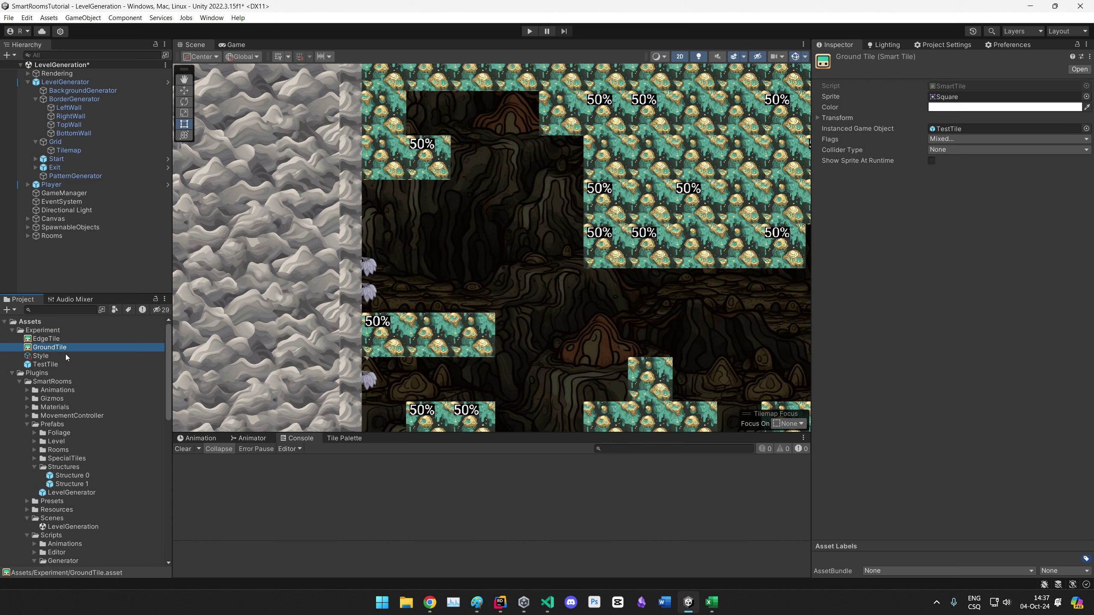
Step: Duplicate the TestTile prefab in the Experiment folder and name the copy EdgeTile
{"action": "key", "text": "Down"}
{"action": "key", "text": "Down"}
{"action": "key", "text": "ctrl+d"}
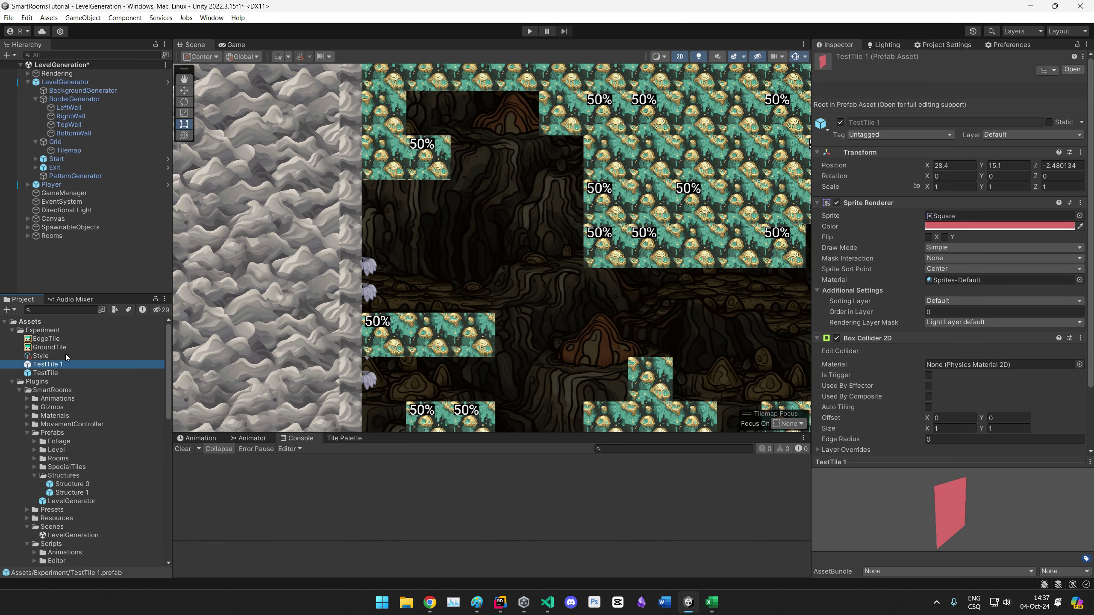
{"action": "key", "text": "F2"}
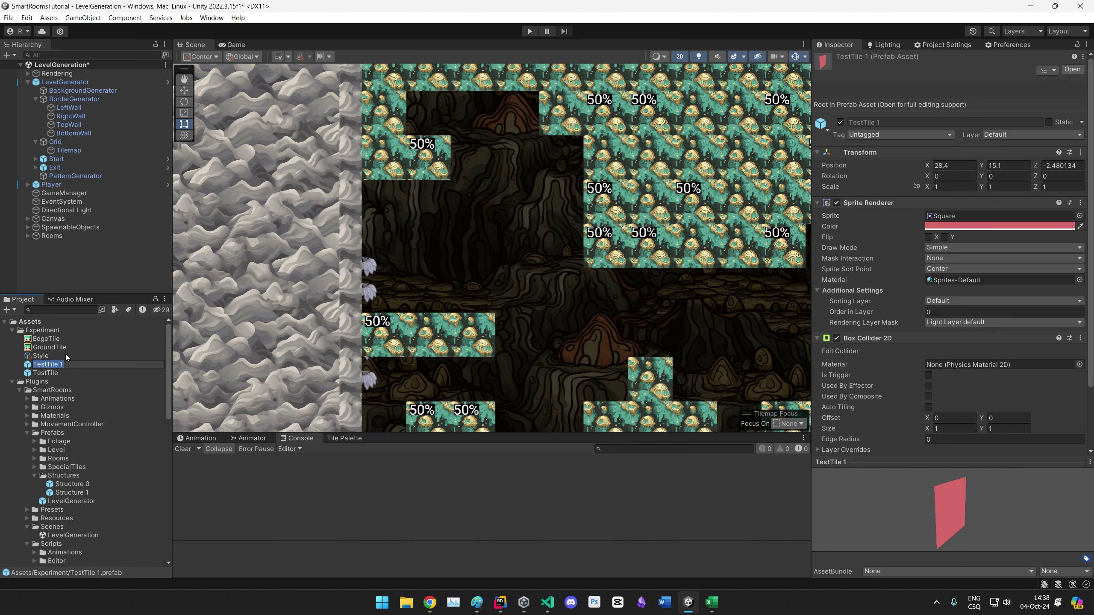
{"action": "type", "text": "EdgeTile"}
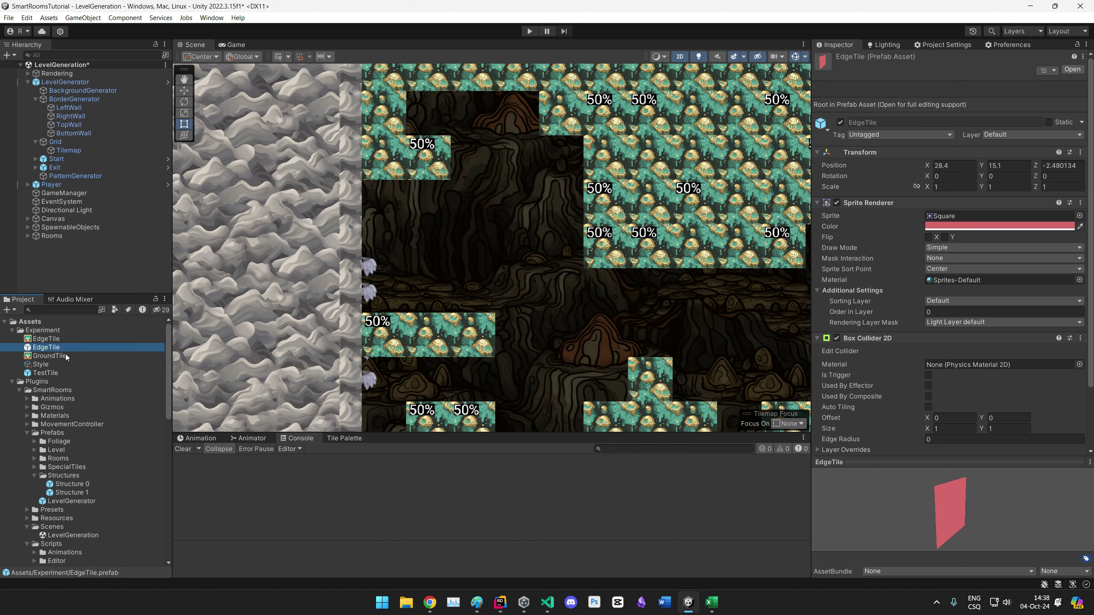
{"action": "key", "text": "Return"}
Step: Rename the original TestTile prefab to GroundTile
{"action": "key", "text": "Down"}
{"action": "key", "text": "Down"}
{"action": "key", "text": "Down"}
{"action": "key", "text": "F2"}
{"action": "type", "text": "Ground"}
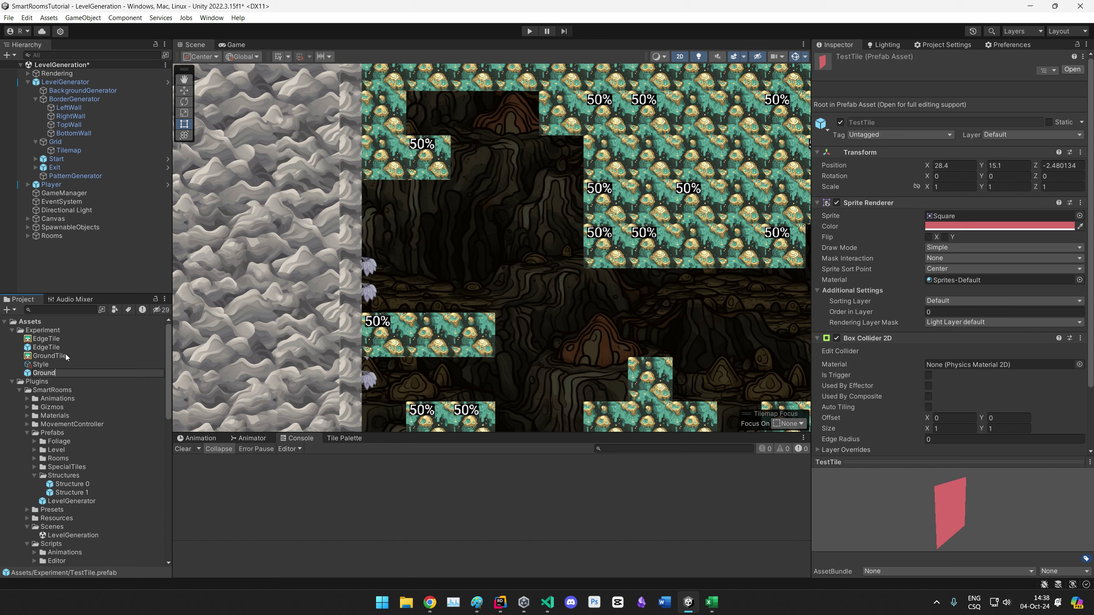
{"action": "type", "text": "Tile"}
{"action": "key", "text": "Return"}
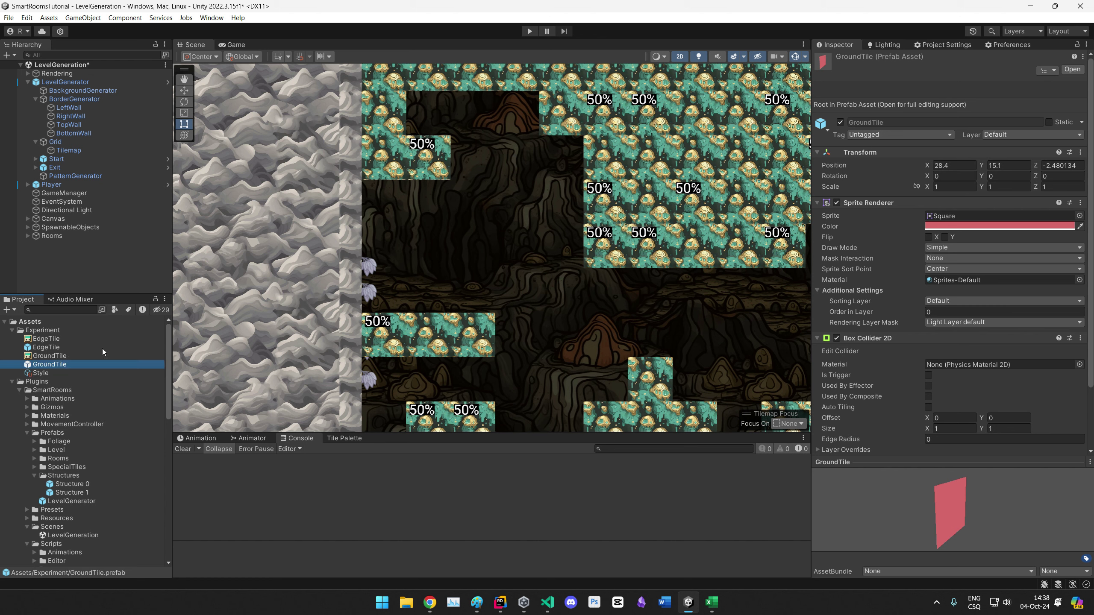
Step: Assign the EdgeTile prefab as the EdgeTile smart tile's Instanced Game Object, and that smart tile as the Style asset's Surrounding Tile
{"action": "left_click", "coordinate": [46, 339]}
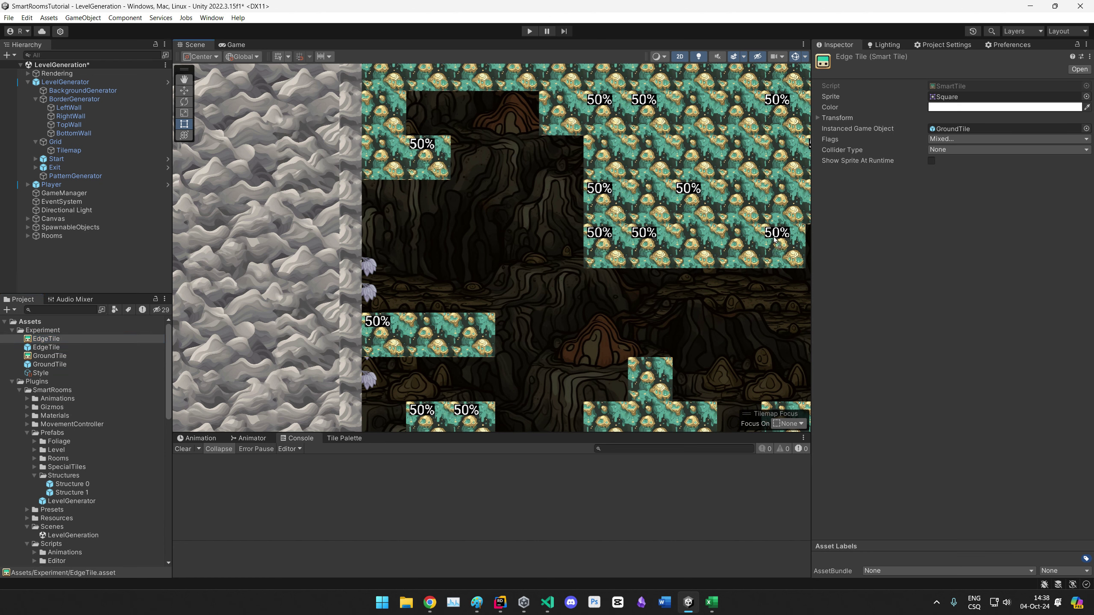
{"action": "left_click_drag", "start_coordinate": [775, 240], "coordinate": [963, 129]}
{"action": "left_click", "coordinate": [41, 372]}
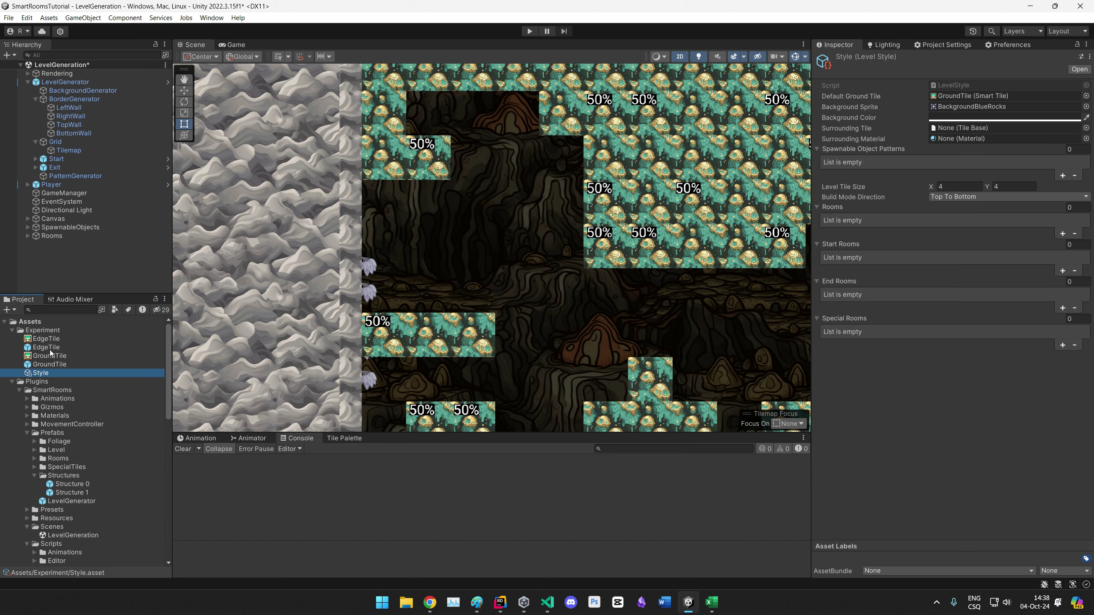
{"action": "left_click_drag", "start_coordinate": [45, 341], "coordinate": [964, 130]}
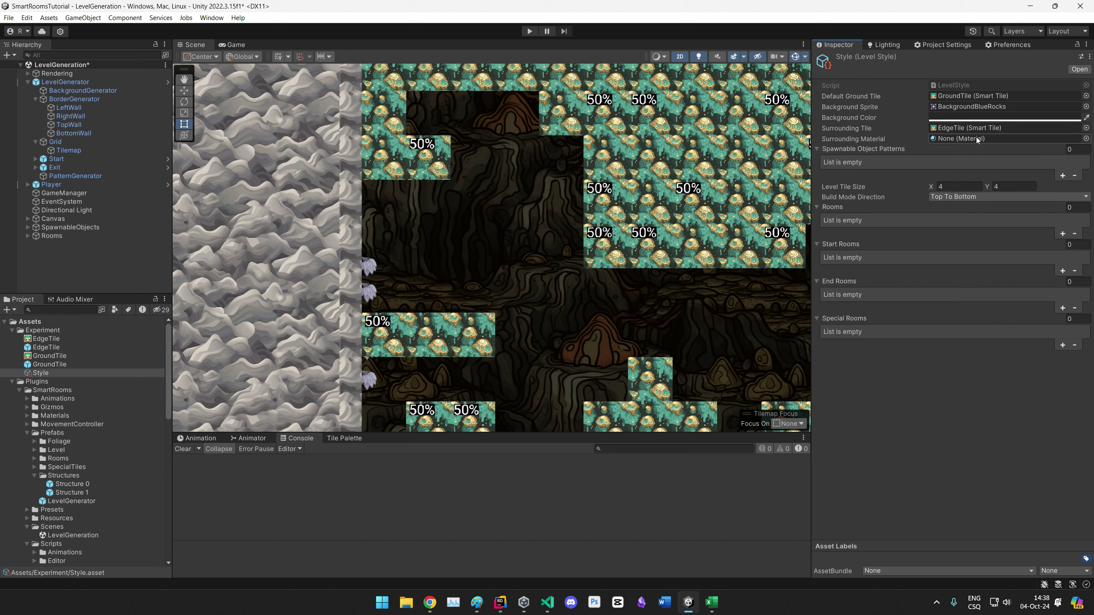
Step: Create a new material in the Experiment folder, keeping its default name
{"action": "right_click", "coordinate": [43, 330]}
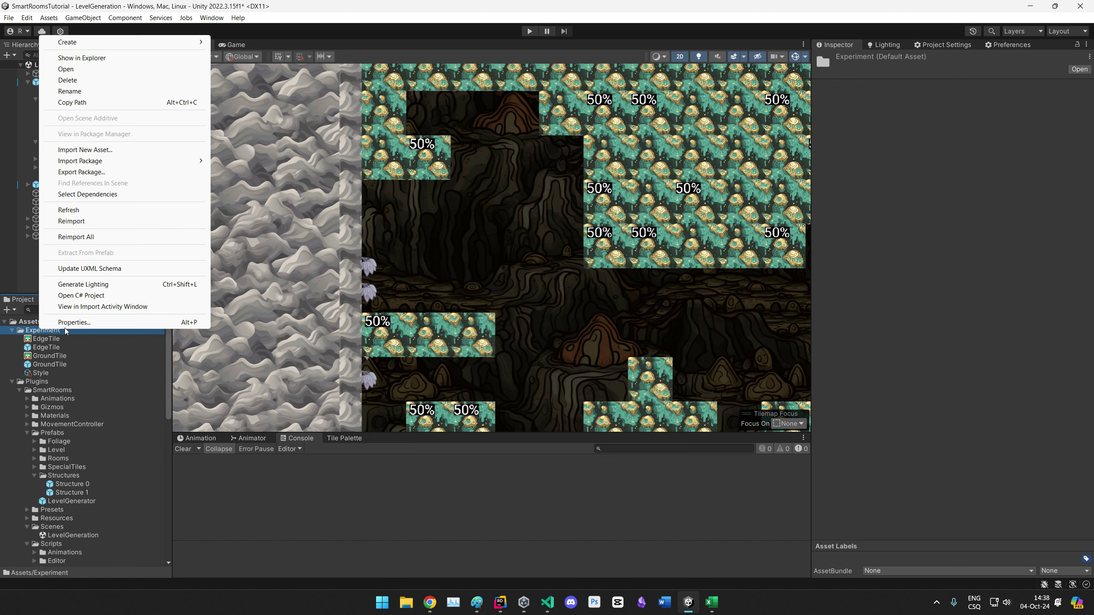
{"action": "mouse_move", "coordinate": [180, 42]}
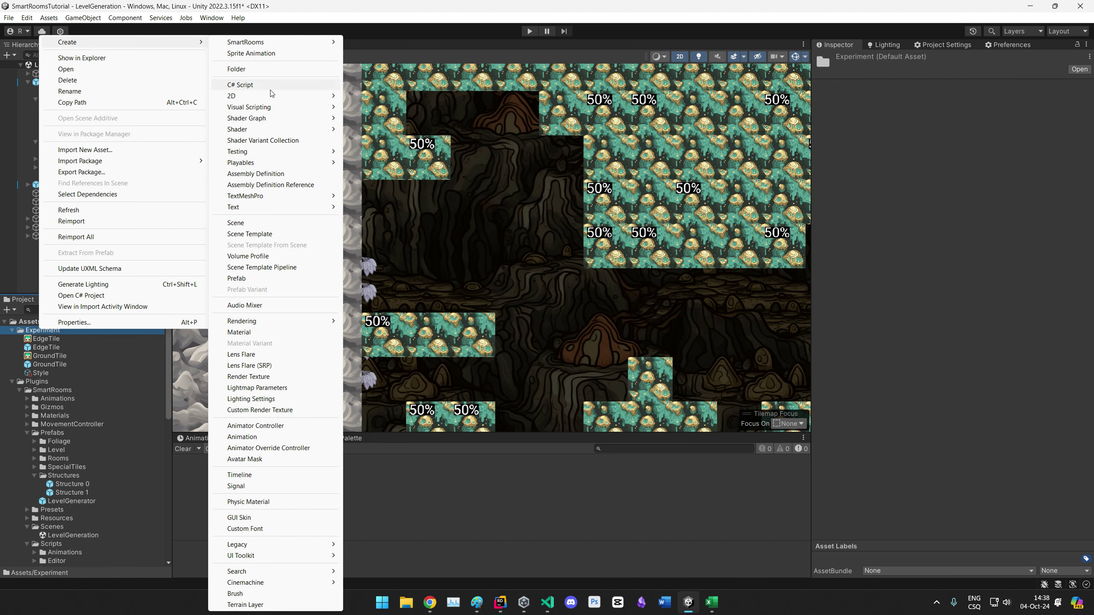
{"action": "left_click", "coordinate": [279, 334]}
{"action": "key", "text": "Return"}
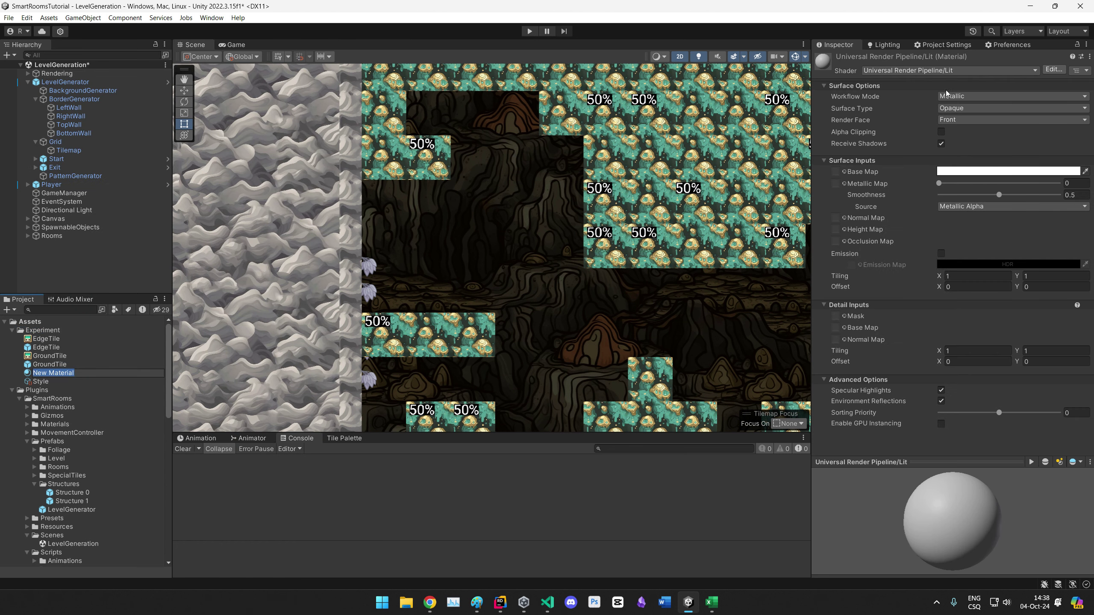
Step: Set the new material's shader to Universal Render Pipeline/2D/Sprite-Lit-Default
{"action": "left_click", "coordinate": [938, 71]}
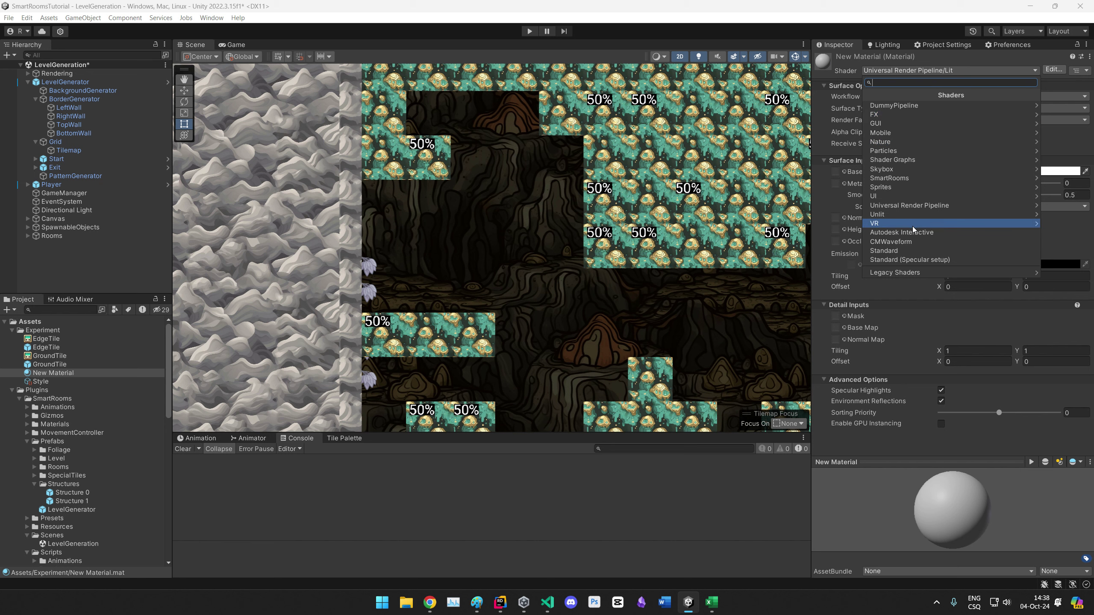
{"action": "left_click", "coordinate": [896, 160]}
{"action": "left_click", "coordinate": [867, 96]}
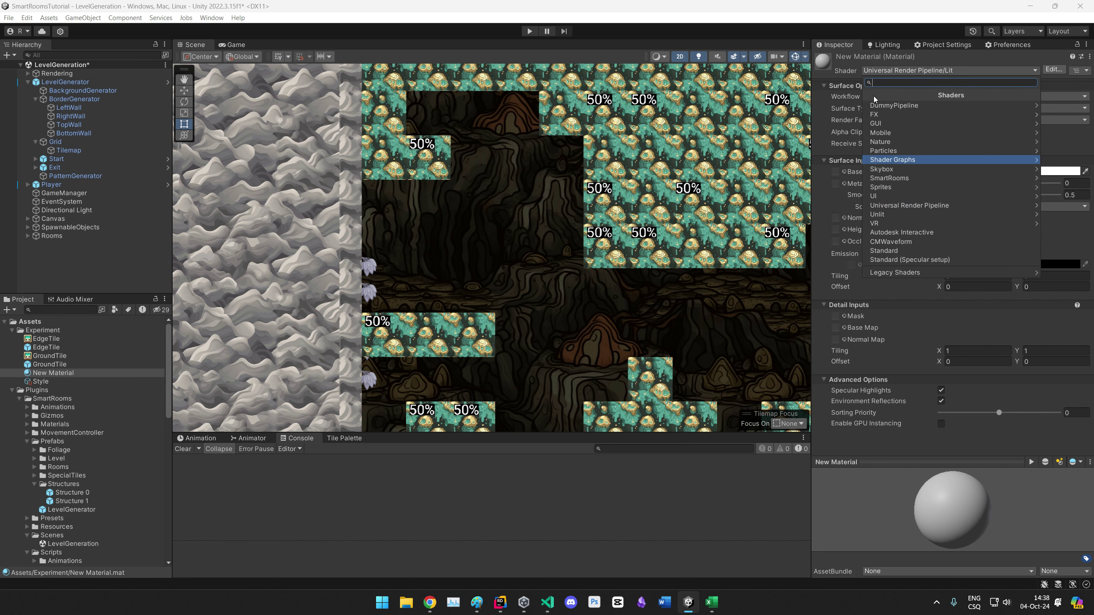
{"action": "left_click", "coordinate": [900, 205]}
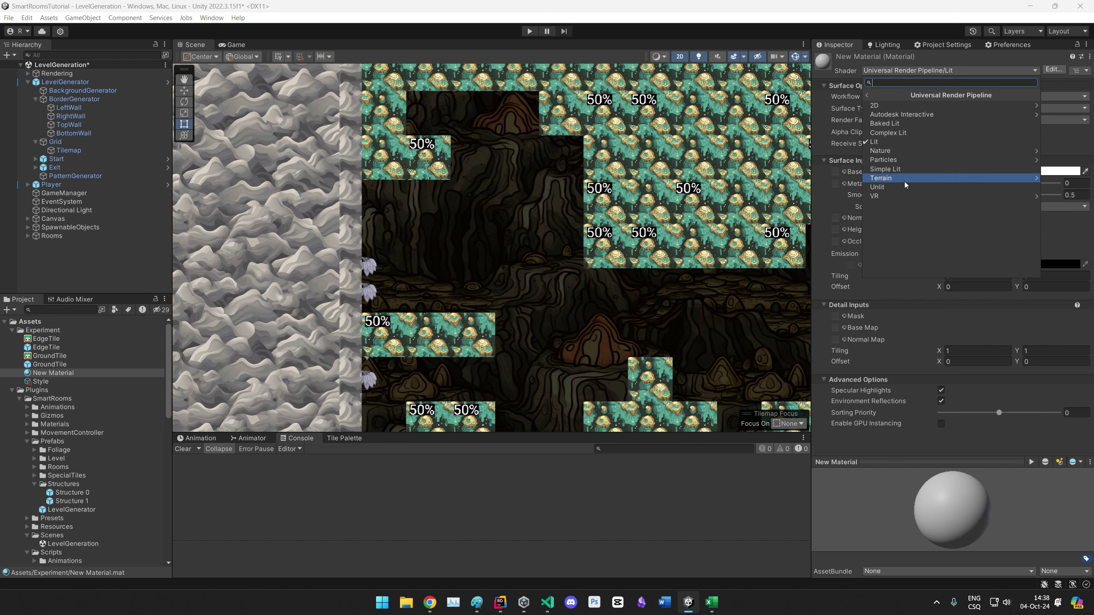
{"action": "left_click", "coordinate": [889, 106]}
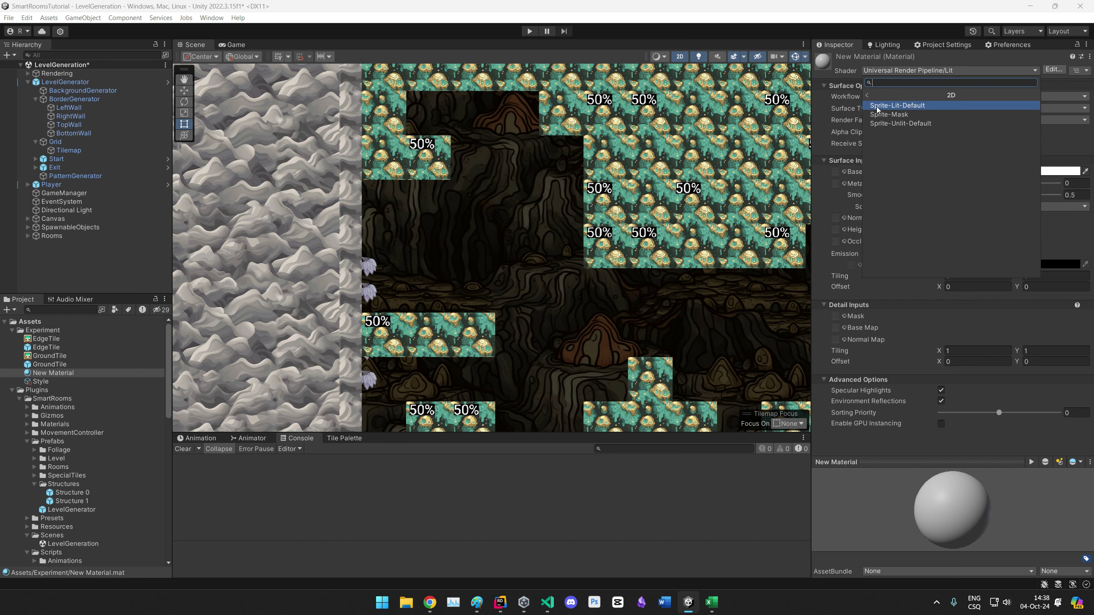
{"action": "left_click", "coordinate": [906, 106]}
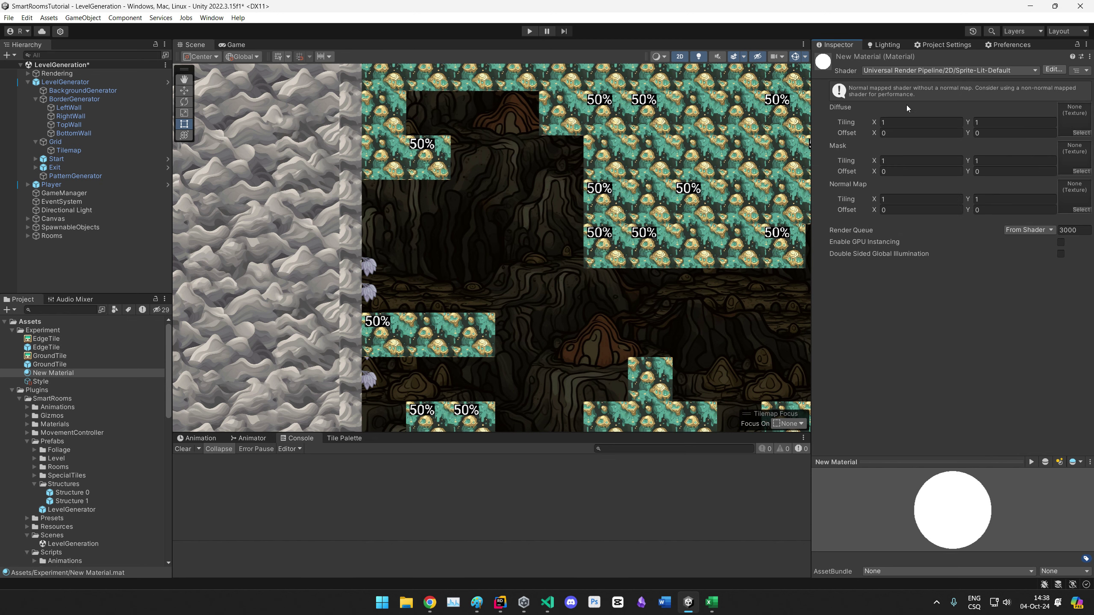
Step: Switch the new material's shader to Universal Render Pipeline/2D/Sprite-Unlit-Default
{"action": "left_click", "coordinate": [962, 71]}
{"action": "left_click", "coordinate": [901, 207]}
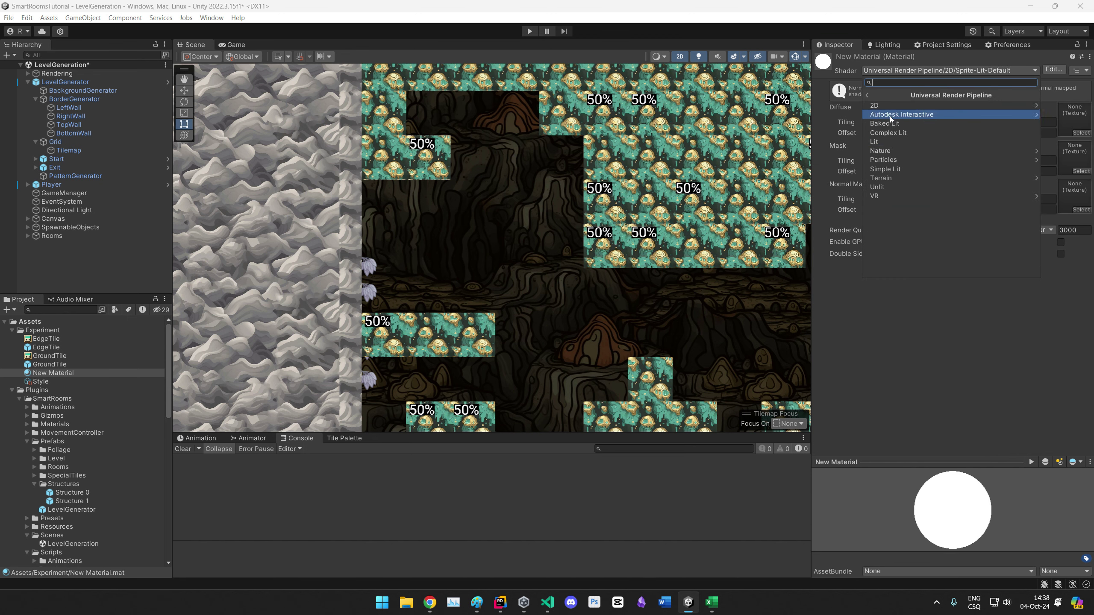
{"action": "left_click", "coordinate": [890, 106]}
{"action": "left_click", "coordinate": [909, 123]}
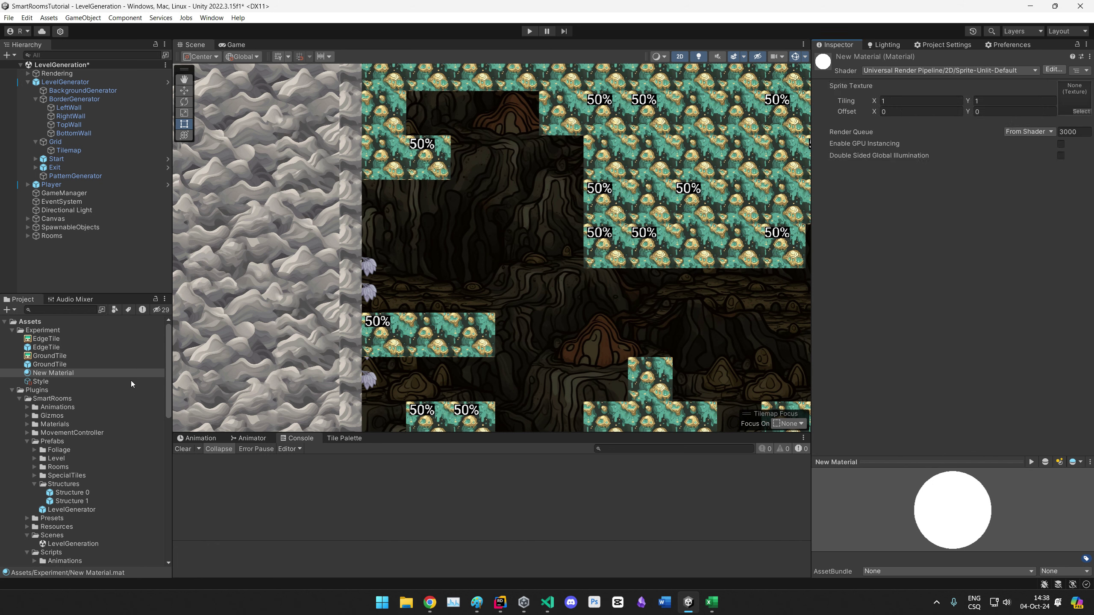
Step: Rename the new material in the Experiment folder to EdgeMaterial
{"action": "left_click", "coordinate": [51, 373]}
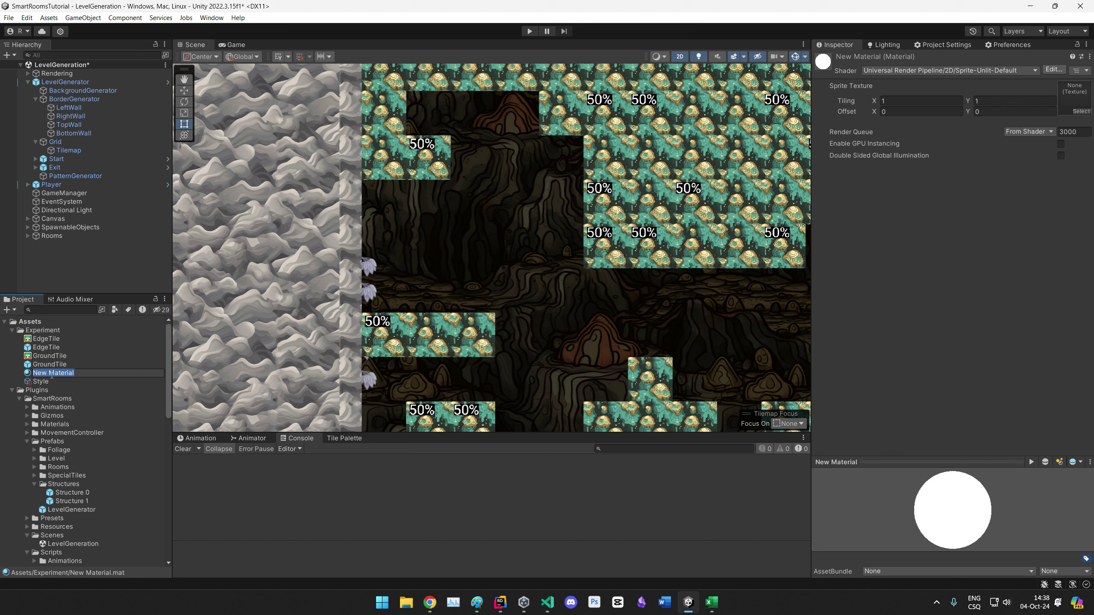
{"action": "type", "text": "EdgeMaterial"}
{"action": "key", "text": "Return"}
{"action": "left_click", "coordinate": [983, 229]}
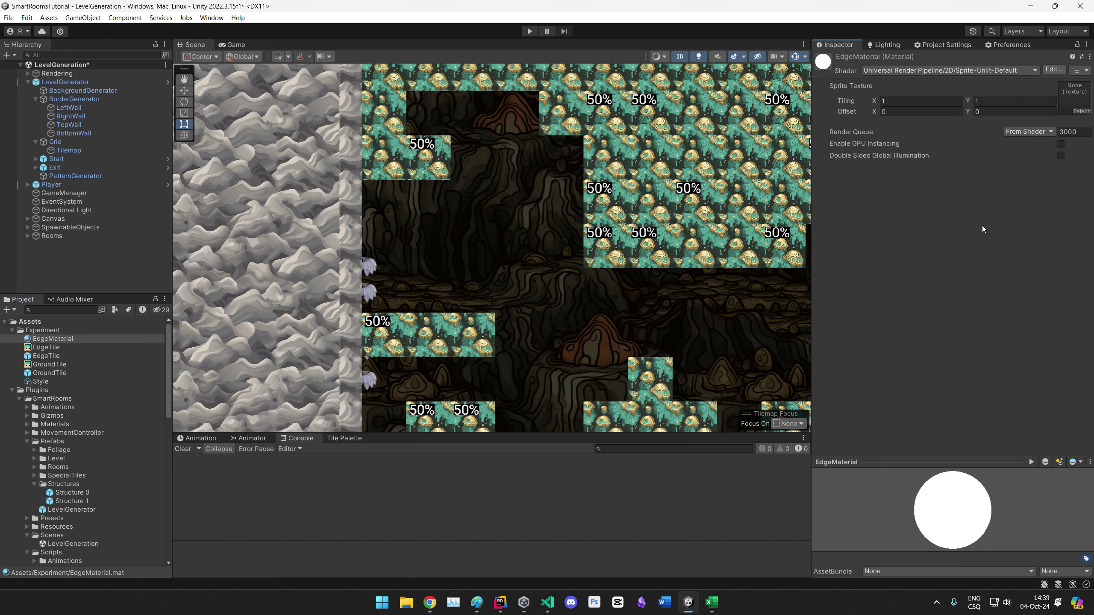
Step: Set EdgeMaterial's shader to SmartRooms/Tilemap
{"action": "left_click", "coordinate": [908, 72]}
{"action": "left_click", "coordinate": [885, 178]}
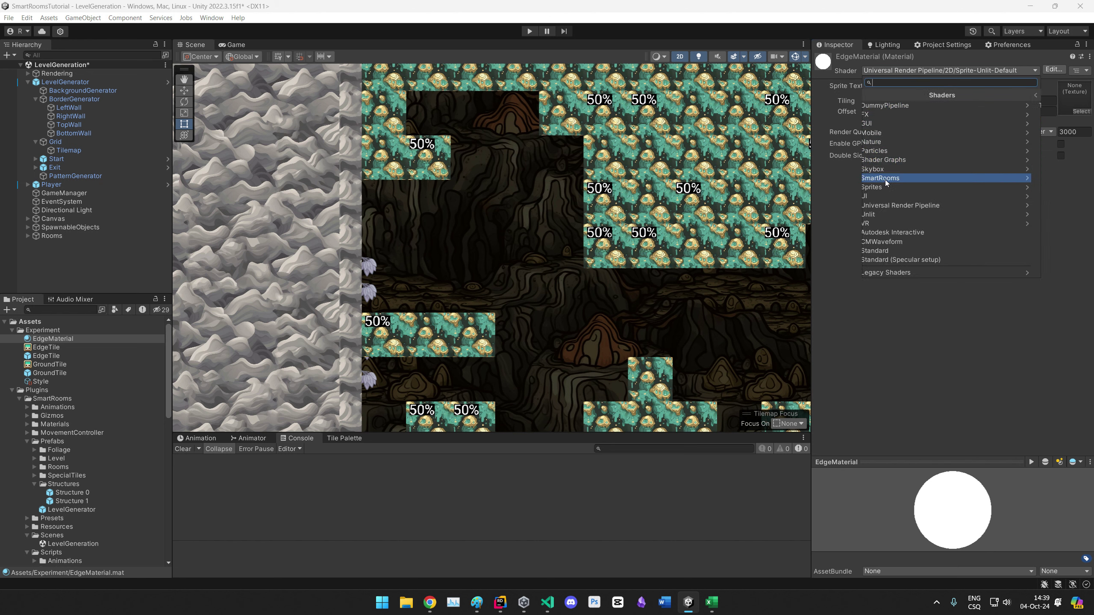
{"action": "left_click", "coordinate": [882, 108]}
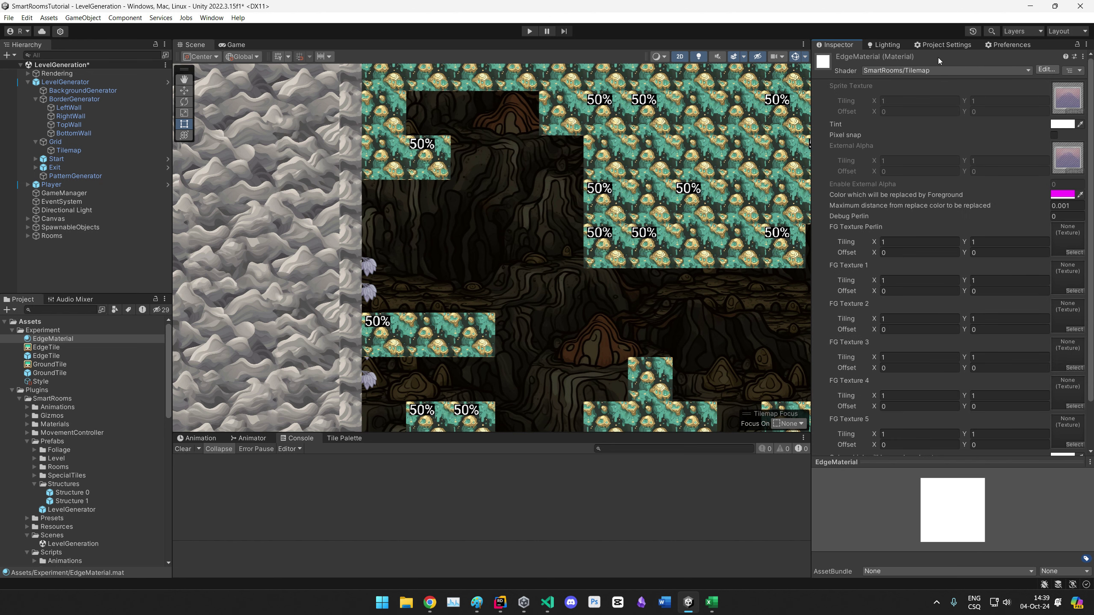
Step: Assign EdgeMaterial as the Style asset's Surrounding Material
{"action": "scroll", "coordinate": [465, 255], "scroll_direction": "down", "scroll_amount": 5}
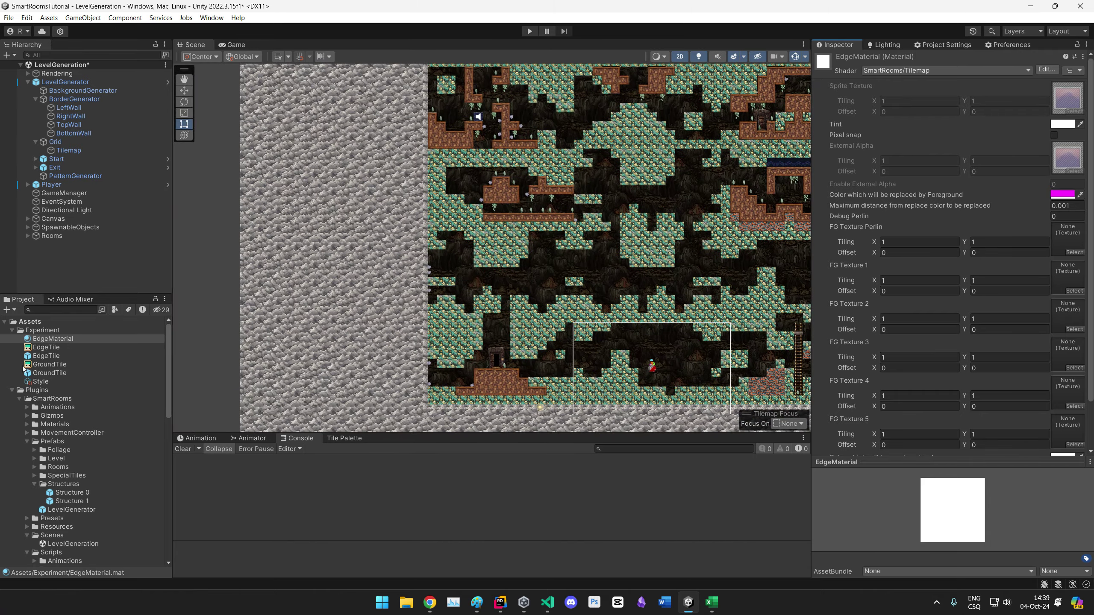
{"action": "middle_click_drag", "start_coordinate": [658, 277], "coordinate": [685, 246]}
{"action": "scroll", "coordinate": [409, 262], "scroll_direction": "up", "scroll_amount": 4}
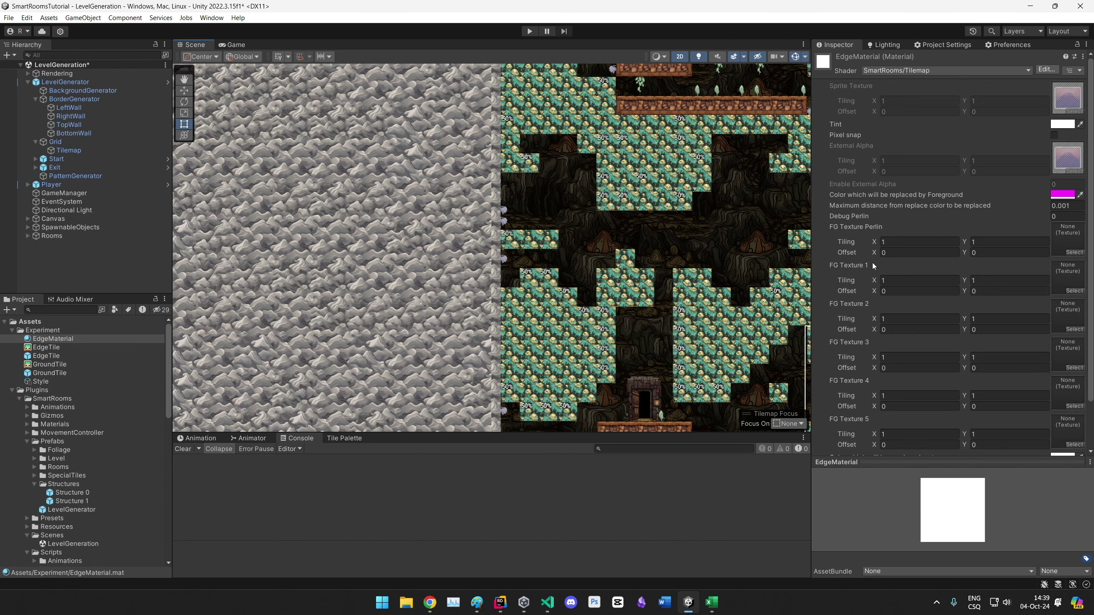
{"action": "scroll", "coordinate": [929, 274], "scroll_direction": "down", "scroll_amount": 3}
{"action": "scroll", "coordinate": [923, 274], "scroll_direction": "up", "scroll_amount": 3}
{"action": "middle_click_drag", "start_coordinate": [402, 267], "coordinate": [344, 237]}
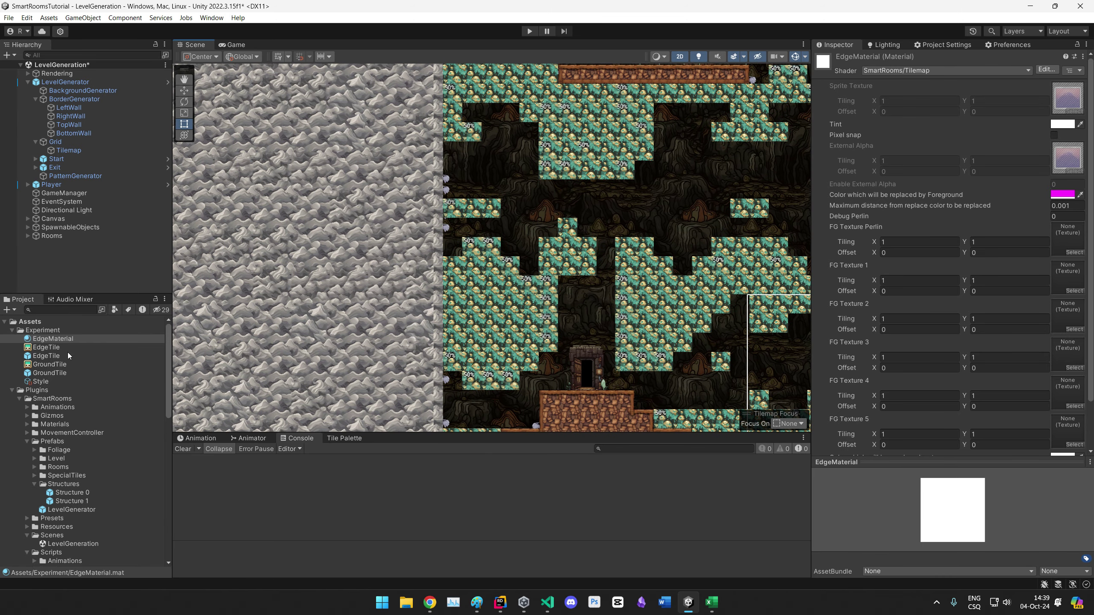
{"action": "left_click", "coordinate": [43, 381]}
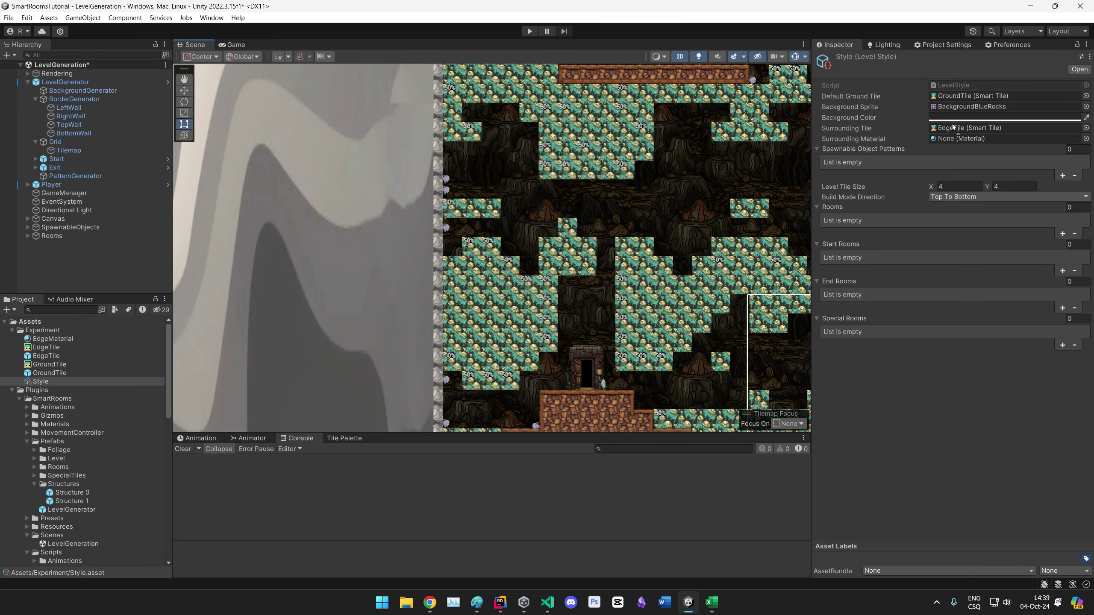
{"action": "left_click_drag", "start_coordinate": [953, 127], "coordinate": [942, 142]}
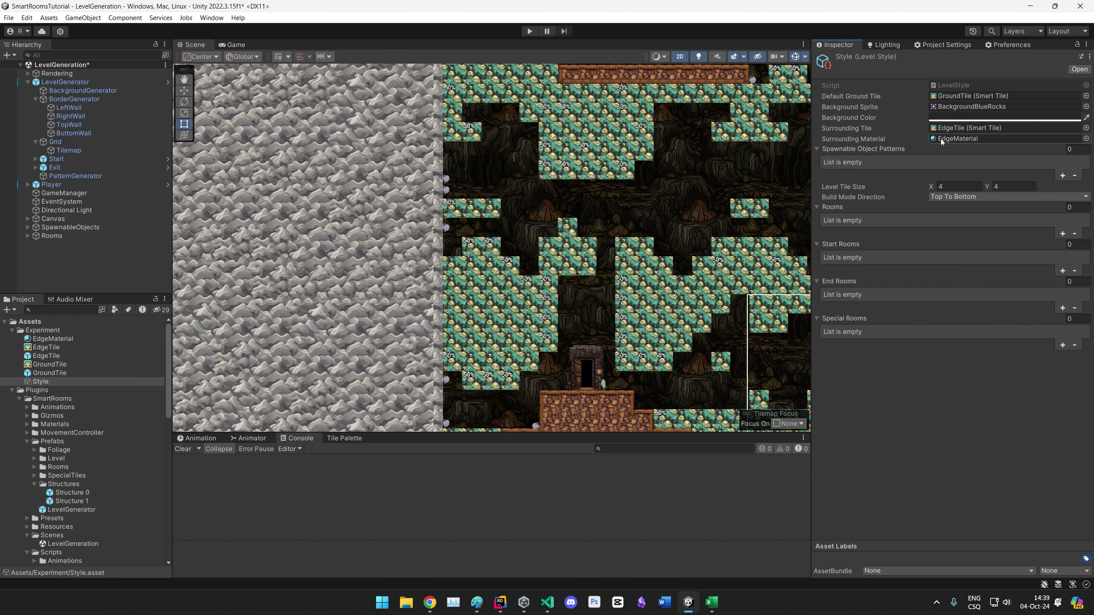
Step: Assign EdgeMaterial as the Sprite Renderer material of the EdgeTile prefab and check the tile from several angles in its preview
{"action": "left_click", "coordinate": [45, 355]}
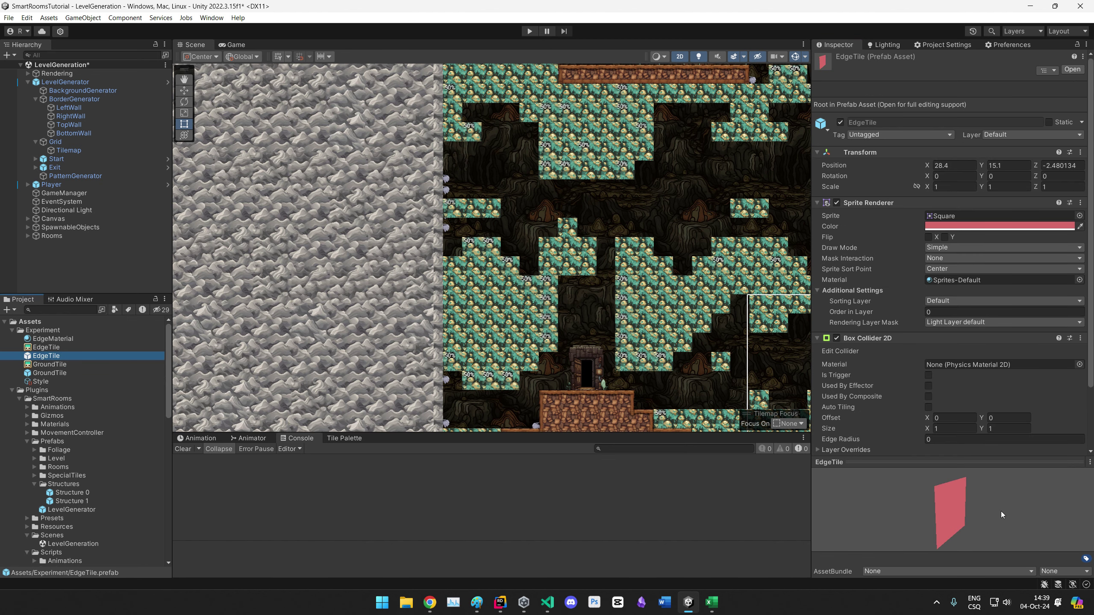
{"action": "left_click_drag", "start_coordinate": [1001, 511], "coordinate": [984, 491]}
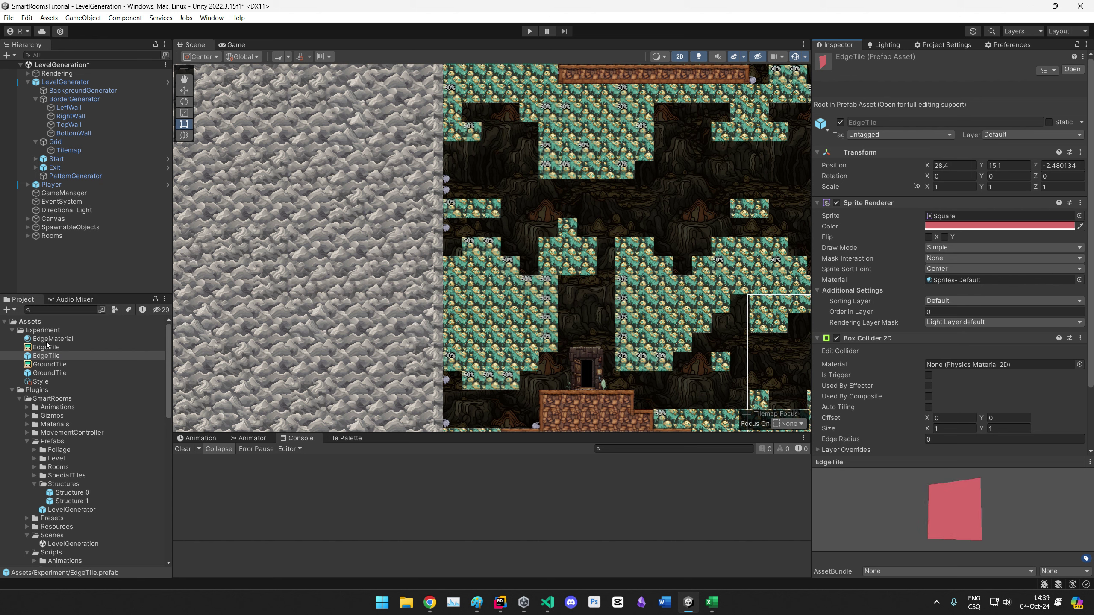
{"action": "left_click_drag", "start_coordinate": [46, 340], "coordinate": [951, 216]}
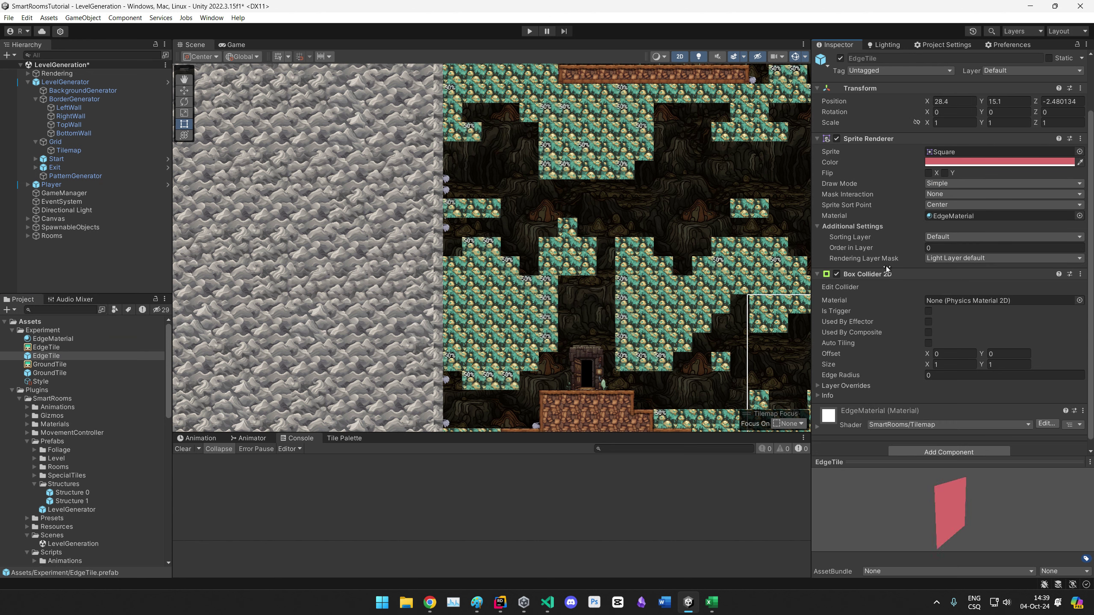
{"action": "mouse_move", "coordinate": [969, 509]}
{"action": "left_mouse_down"}
{"action": "mouse_move", "coordinate": [994, 488]}
{"action": "mouse_move", "coordinate": [959, 525]}
{"action": "mouse_move", "coordinate": [985, 514]}
{"action": "mouse_move", "coordinate": [979, 495]}
{"action": "left_mouse_up"}
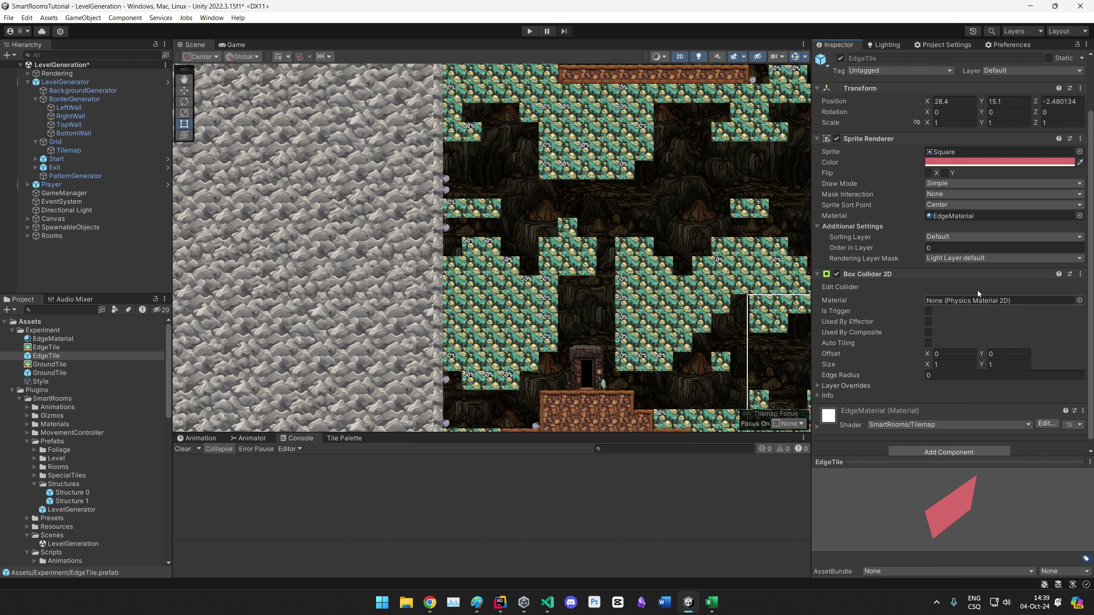
{"action": "left_click_drag", "start_coordinate": [971, 569], "coordinate": [928, 535]}
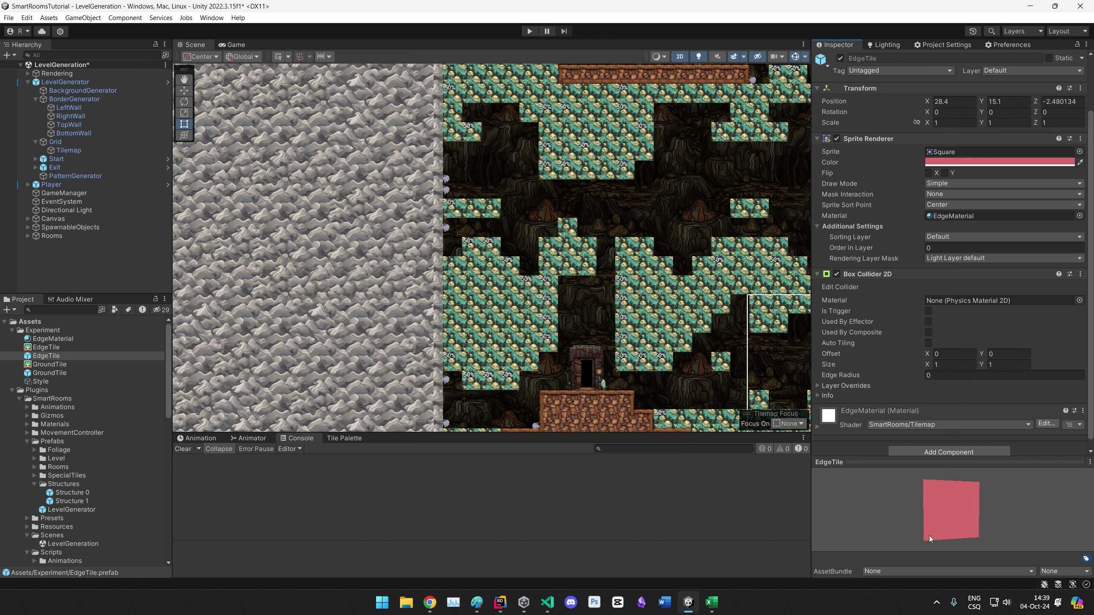
{"action": "middle_click_drag", "start_coordinate": [562, 340], "coordinate": [545, 338]}
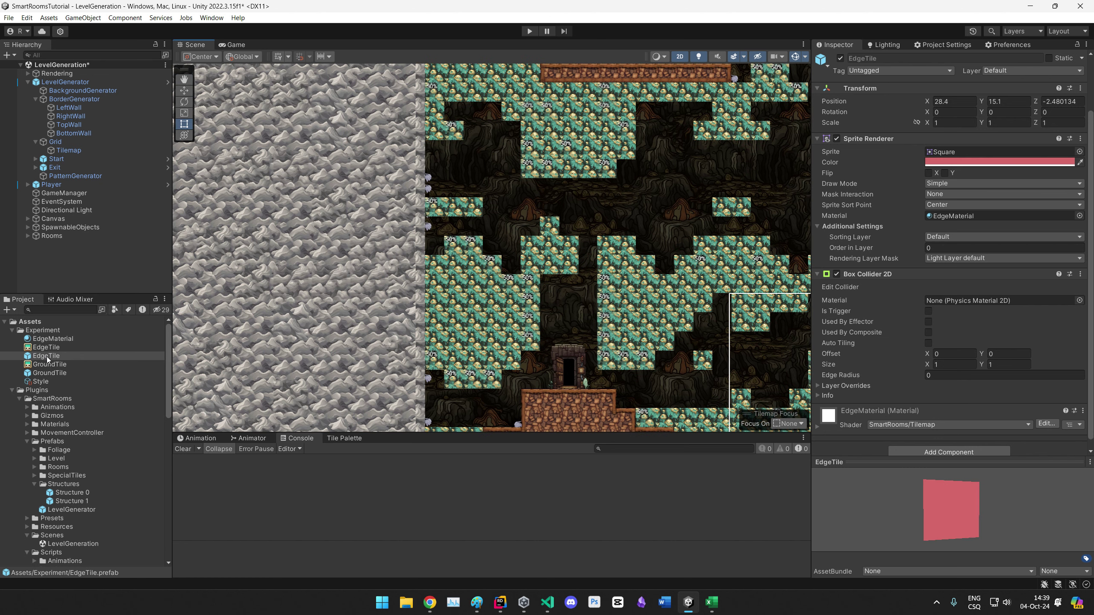
Step: Set the EdgeTile prefab's Sprite Renderer color to white, FFFFFF
{"action": "left_click", "coordinate": [936, 163]}
{"action": "left_click_drag", "start_coordinate": [991, 225], "coordinate": [979, 212]}
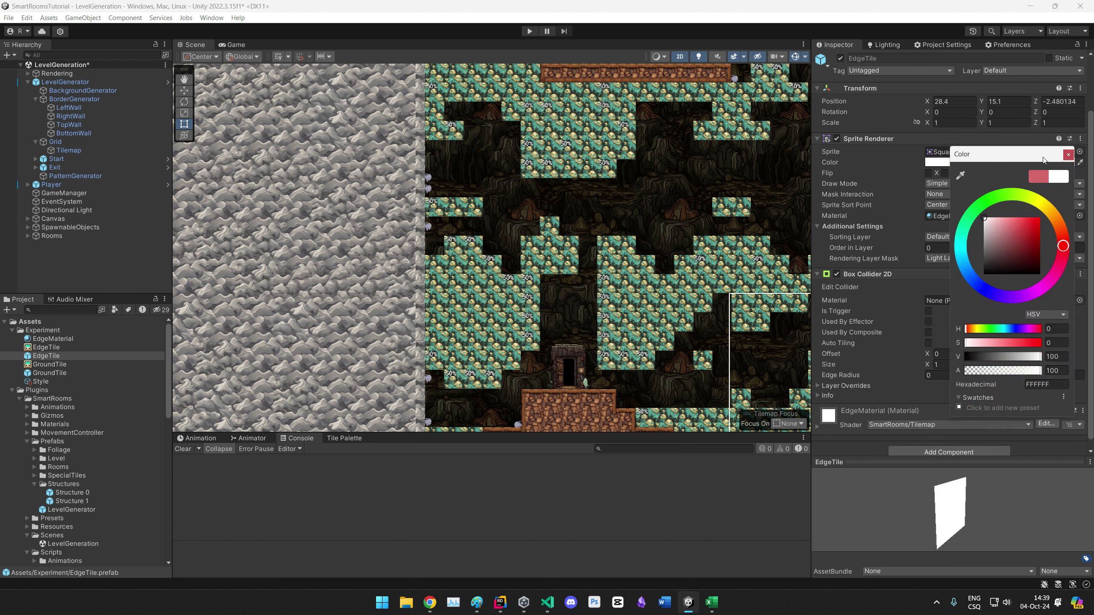
{"action": "left_click", "coordinate": [1068, 154]}
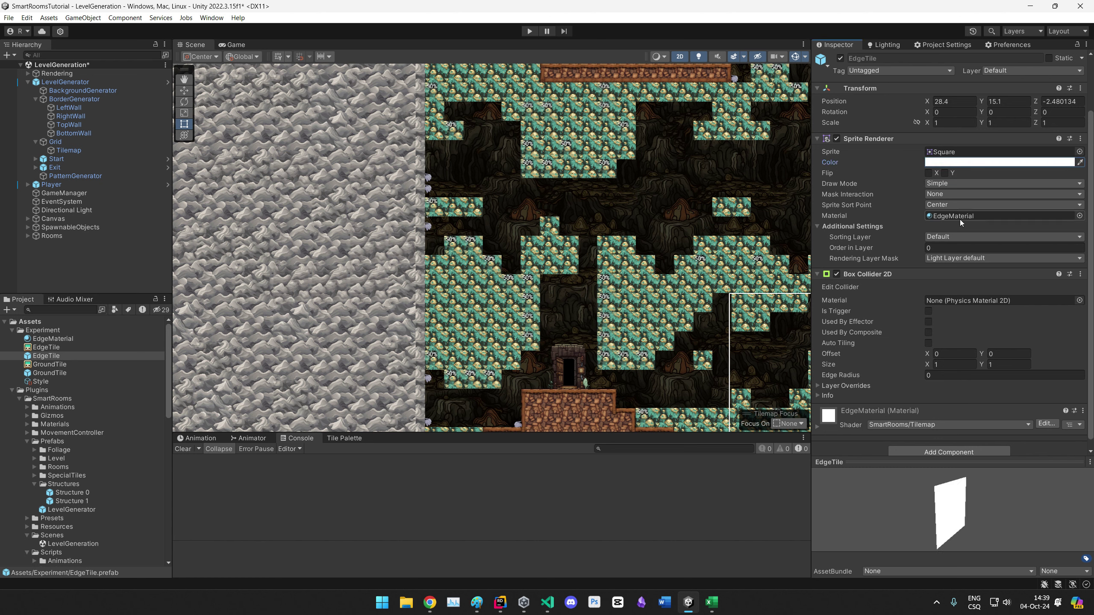
Step: Set EdgeMaterial's overlaid-on-top color to light pink E5B1B1 and check the EdgeTile prefab's preview
{"action": "left_click", "coordinate": [51, 339]}
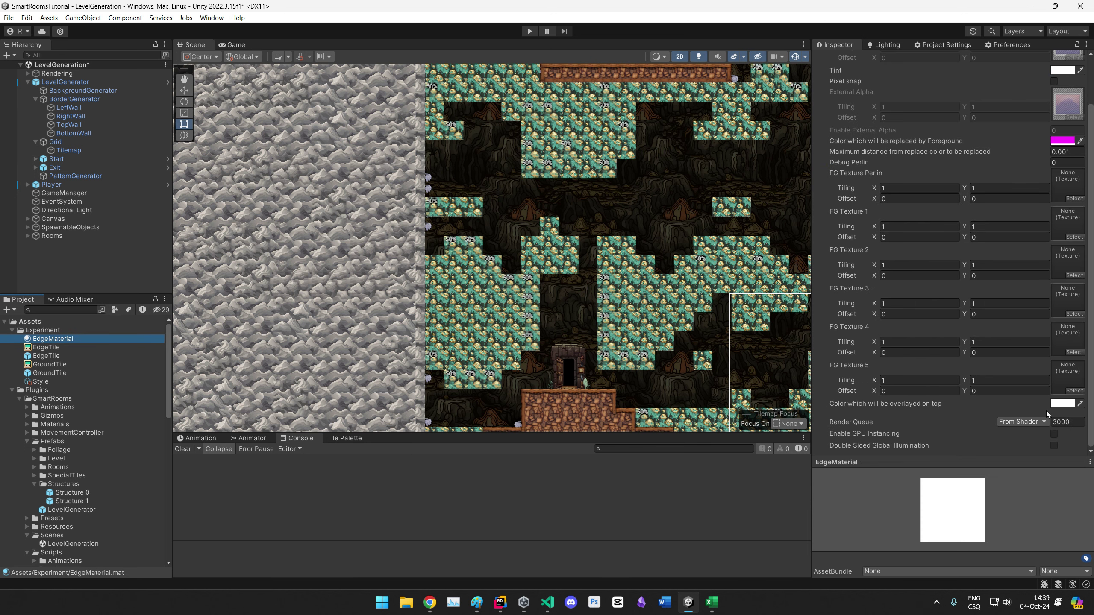
{"action": "left_click", "coordinate": [1056, 405]}
{"action": "left_click_drag", "start_coordinate": [1049, 407], "coordinate": [1012, 393]}
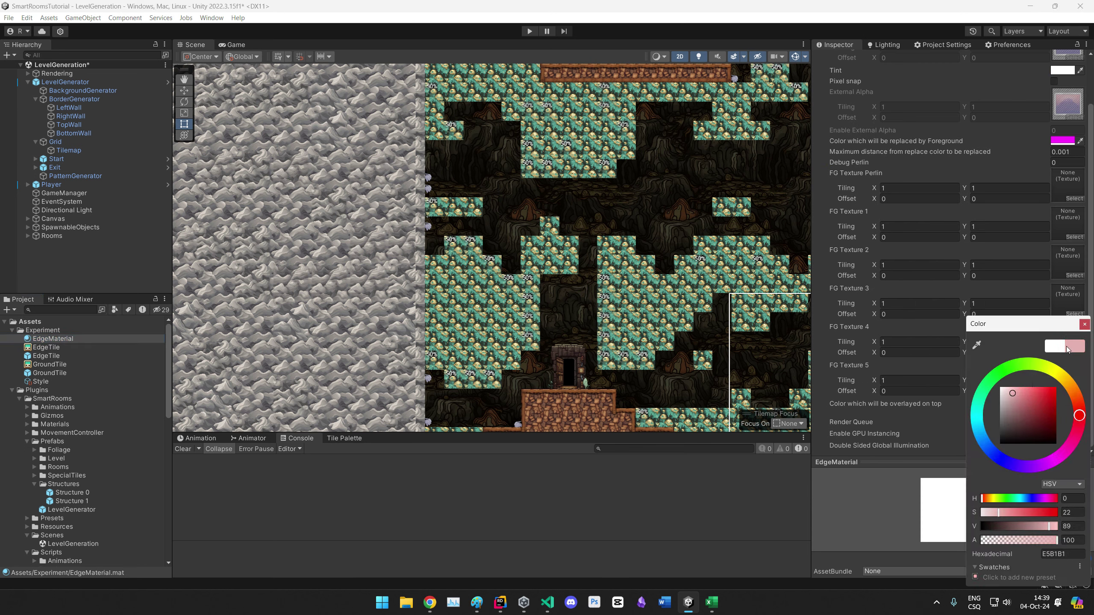
{"action": "left_click", "coordinate": [1084, 324]}
{"action": "left_click", "coordinate": [42, 356]}
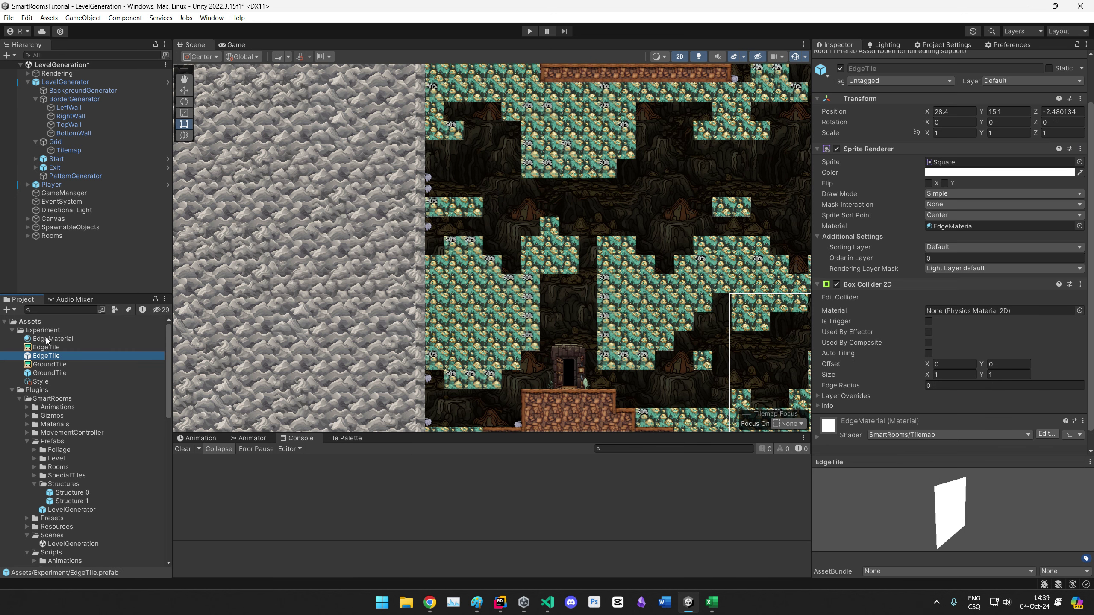
Step: Set EdgeMaterial's Tint to dusky red B16A6A and check how the EdgeTile prefab's preview looks
{"action": "left_click", "coordinate": [52, 339]}
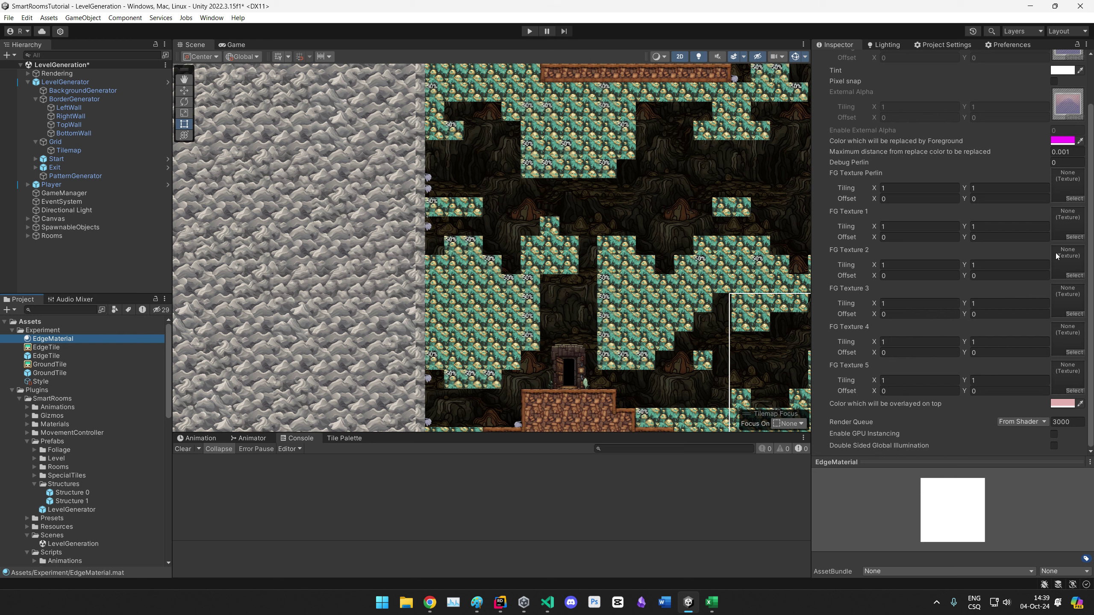
{"action": "scroll", "coordinate": [1052, 254], "scroll_direction": "up", "scroll_amount": 2}
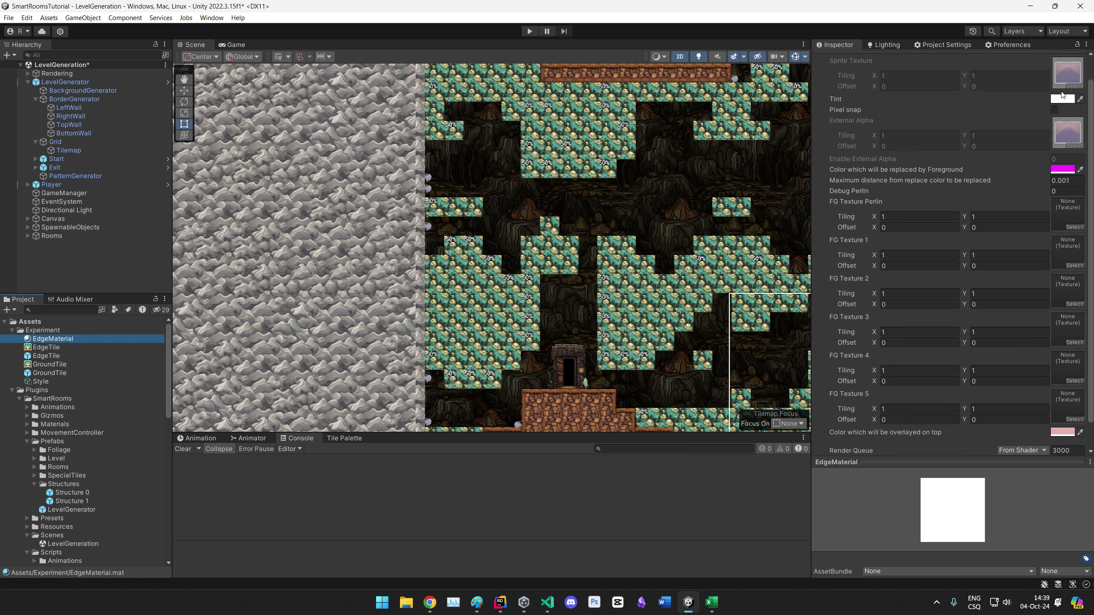
{"action": "left_click", "coordinate": [1062, 97]}
{"action": "left_click_drag", "start_coordinate": [1037, 173], "coordinate": [1023, 190]}
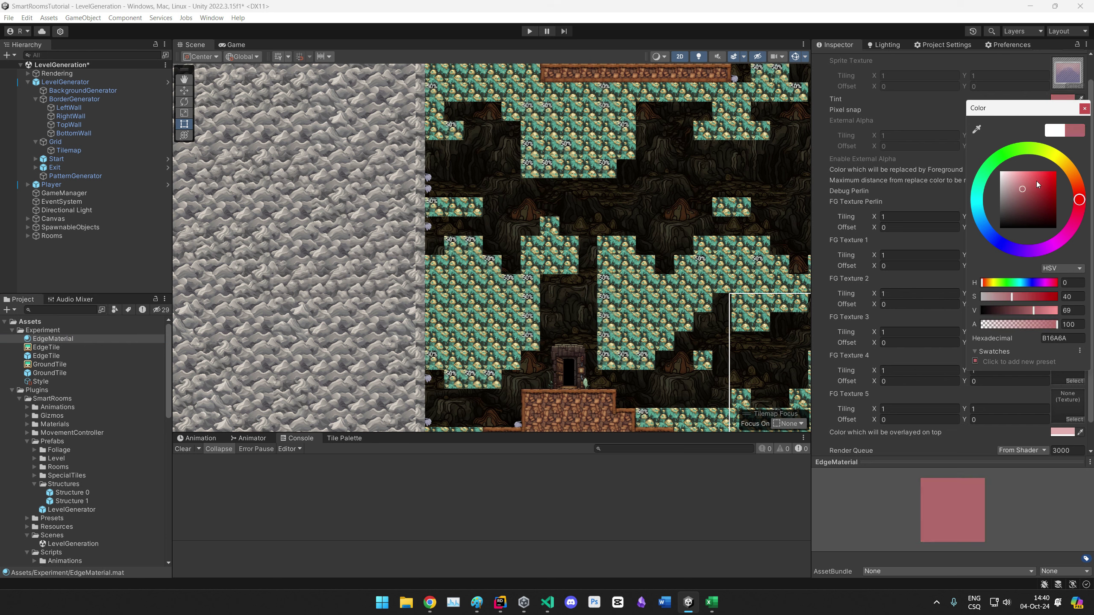
{"action": "left_click", "coordinate": [1084, 109]}
{"action": "left_click", "coordinate": [51, 356]}
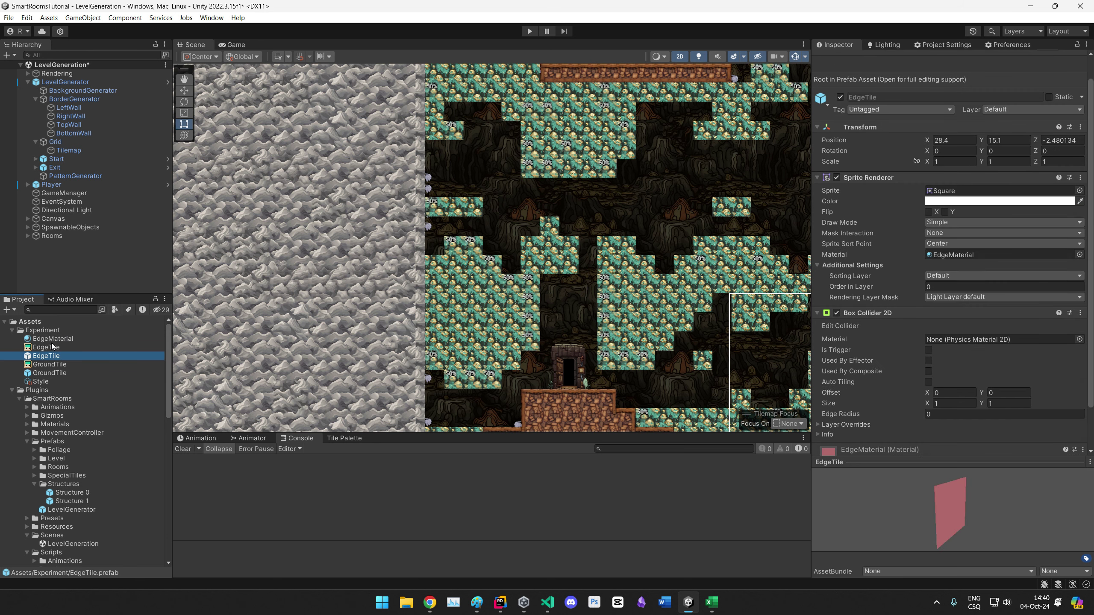
{"action": "left_click", "coordinate": [50, 340]}
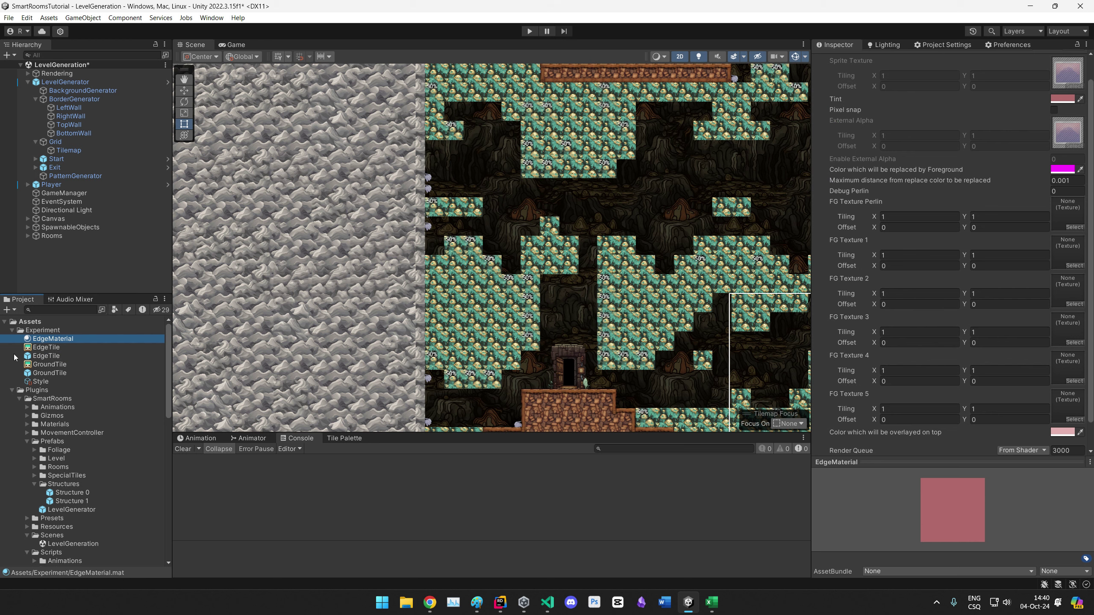
Step: Collapse the Style asset's Spawnable Object Patterns list and set its Level Tile Size to 2 by 2
{"action": "left_click", "coordinate": [43, 382]}
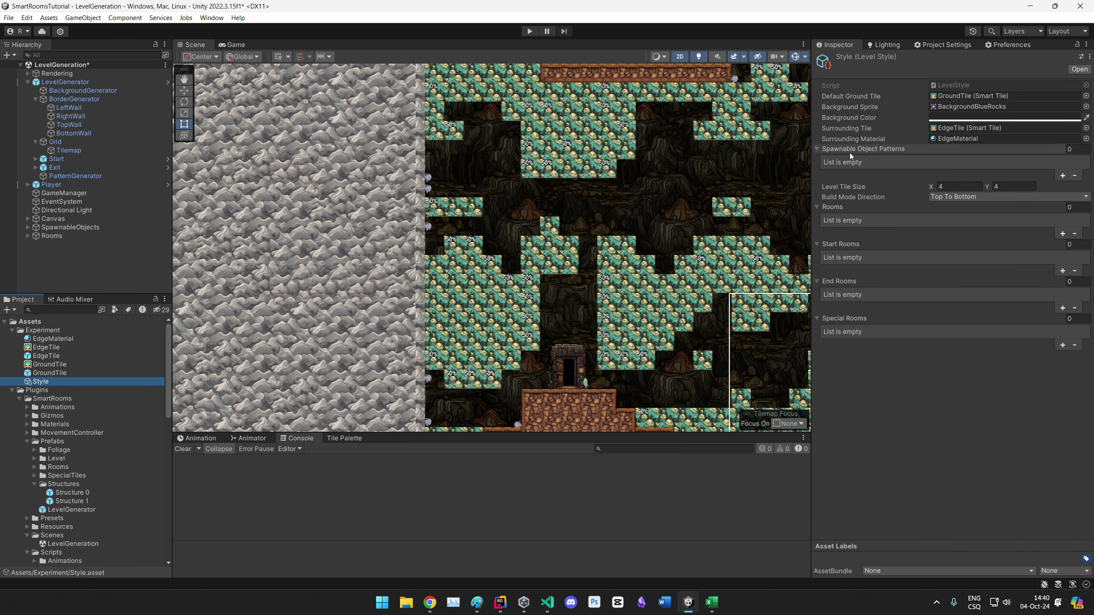
{"action": "left_click", "coordinate": [820, 148]}
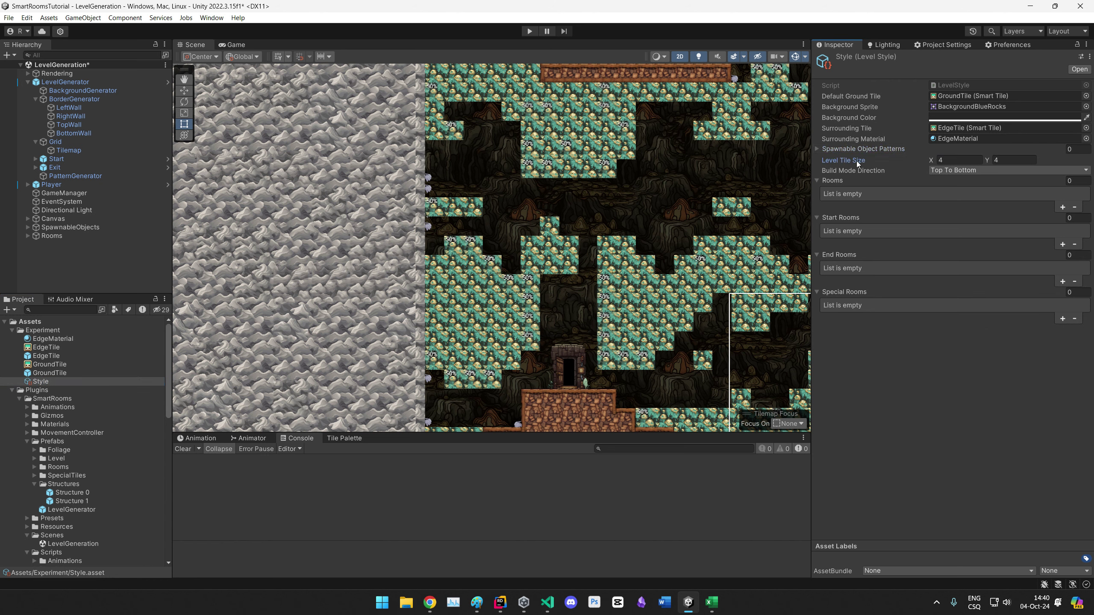
{"action": "left_click", "coordinate": [944, 163]}
{"action": "type", "text": "2"}
{"action": "key", "text": "Tab"}
{"action": "type", "text": "2"}
{"action": "key", "text": "Return"}
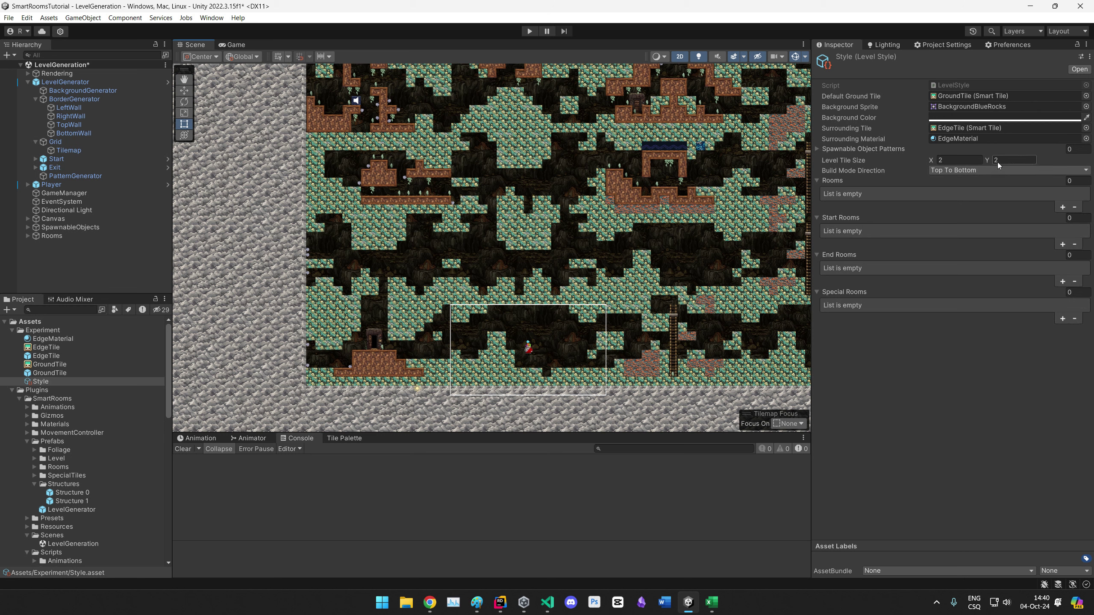
Step: Set the Style asset's Build Mode Direction to Bottom Up
{"action": "left_click", "coordinate": [949, 170]}
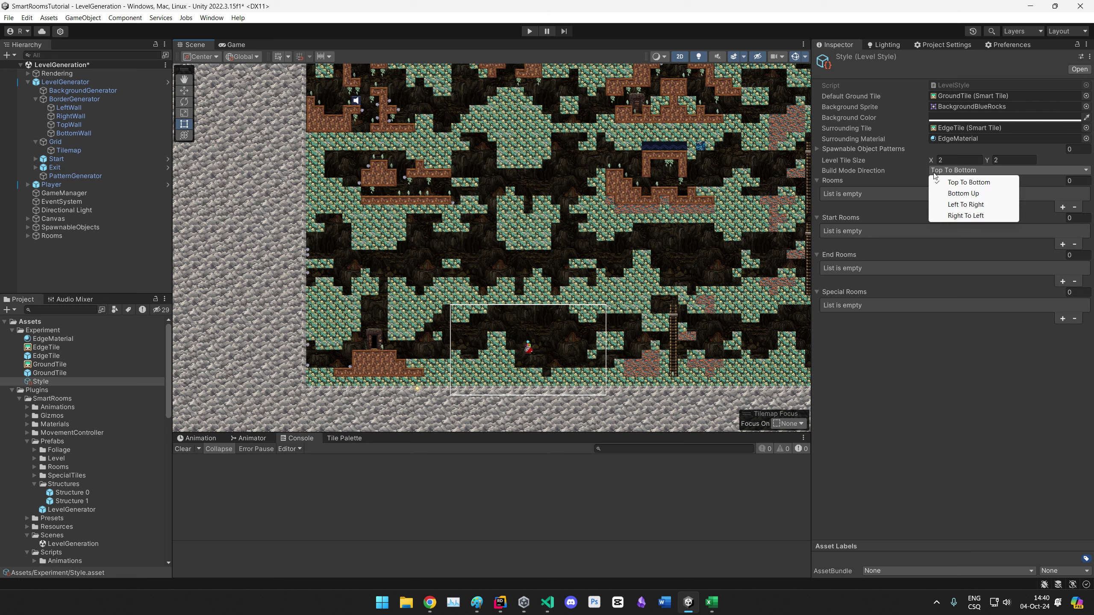
{"action": "left_click", "coordinate": [950, 194]}
{"action": "mouse_move", "coordinate": [753, 214]}
{"action": "middle_mouse_down"}
{"action": "mouse_move", "coordinate": [667, 246]}
{"action": "mouse_move", "coordinate": [750, 226]}
{"action": "middle_mouse_up"}
{"action": "scroll", "coordinate": [669, 245], "scroll_direction": "down", "scroll_amount": 4}
{"action": "middle_click_drag", "start_coordinate": [548, 298], "coordinate": [578, 253]}
{"action": "middle_click_drag", "start_coordinate": [730, 220], "coordinate": [705, 241]}
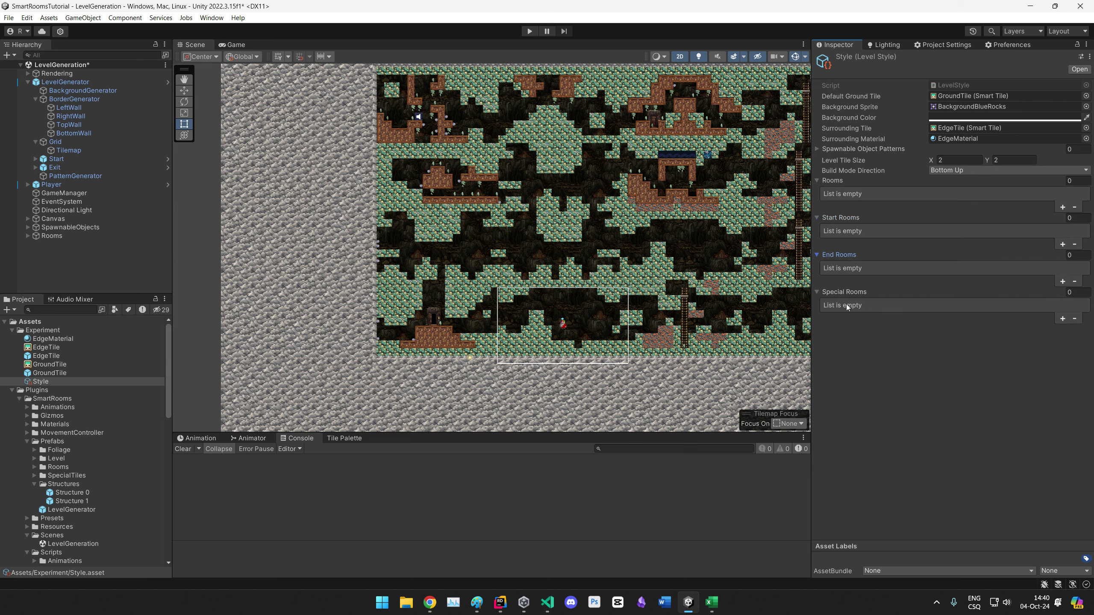
{"action": "left_click", "coordinate": [876, 351]}
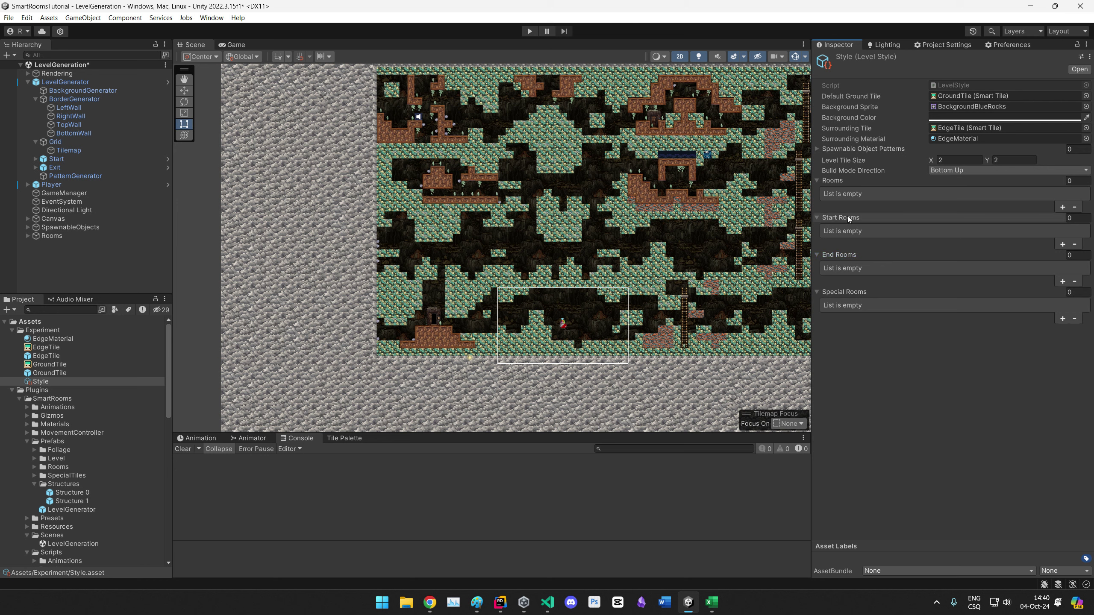
Step: Create a SmartRooms Vector2IntVariable asset in the Experiment folder and name it RoomSize
{"action": "right_click", "coordinate": [85, 330]}
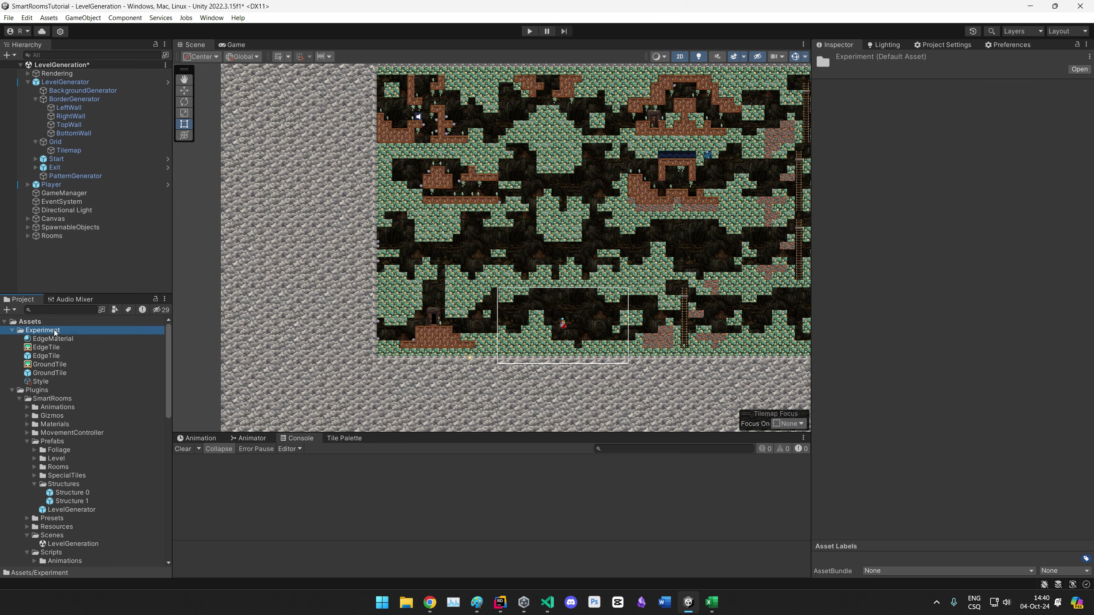
{"action": "mouse_move", "coordinate": [147, 42]}
{"action": "mouse_move", "coordinate": [274, 44]}
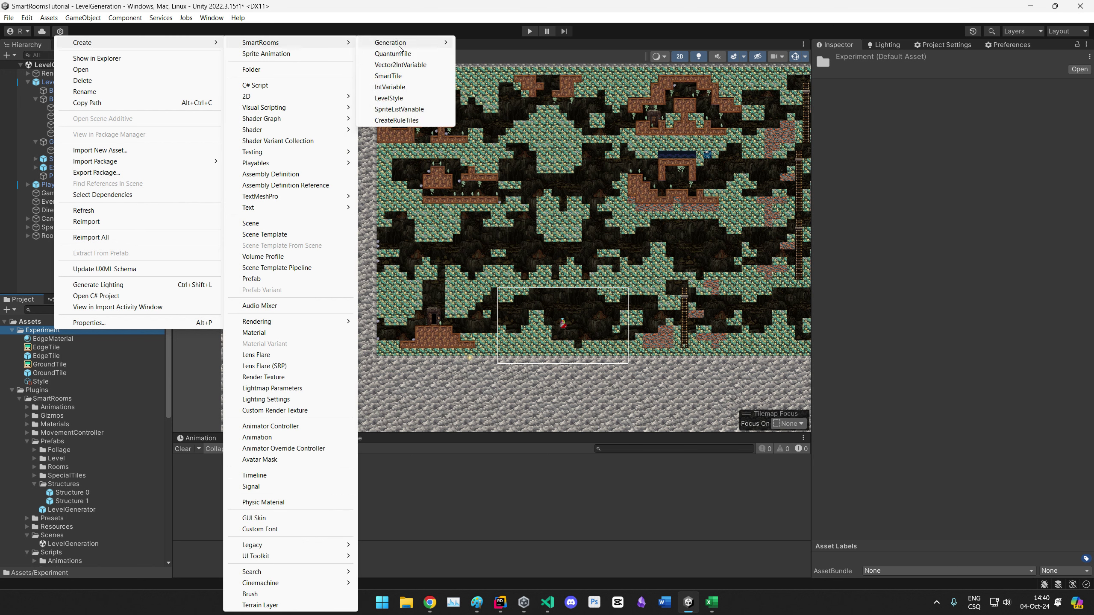
{"action": "mouse_move", "coordinate": [399, 46]}
{"action": "left_click", "coordinate": [400, 65]}
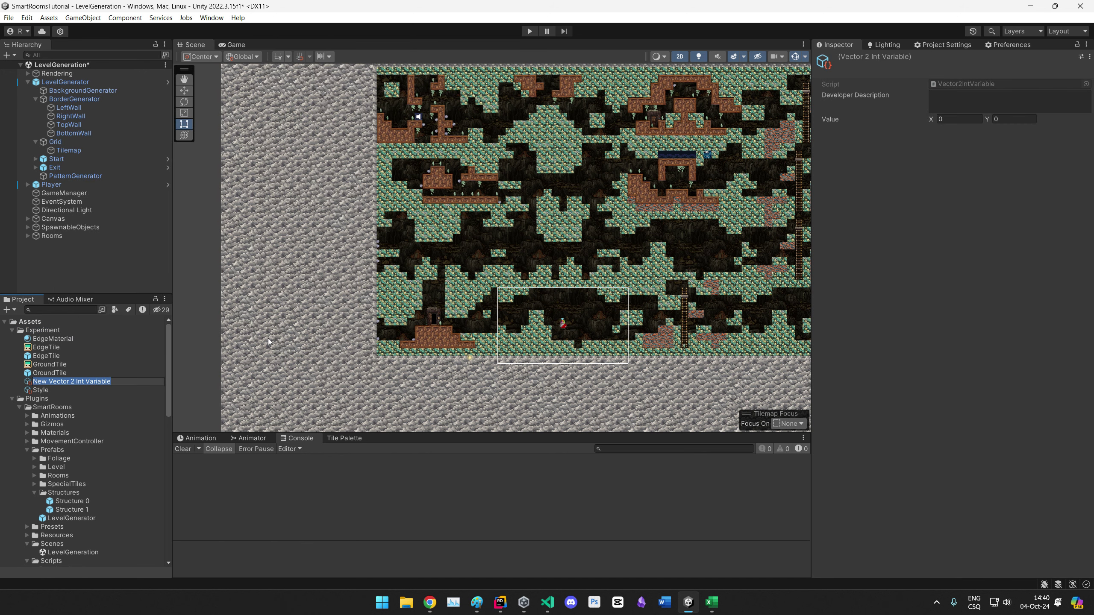
{"action": "type", "text": "RoomSize"}
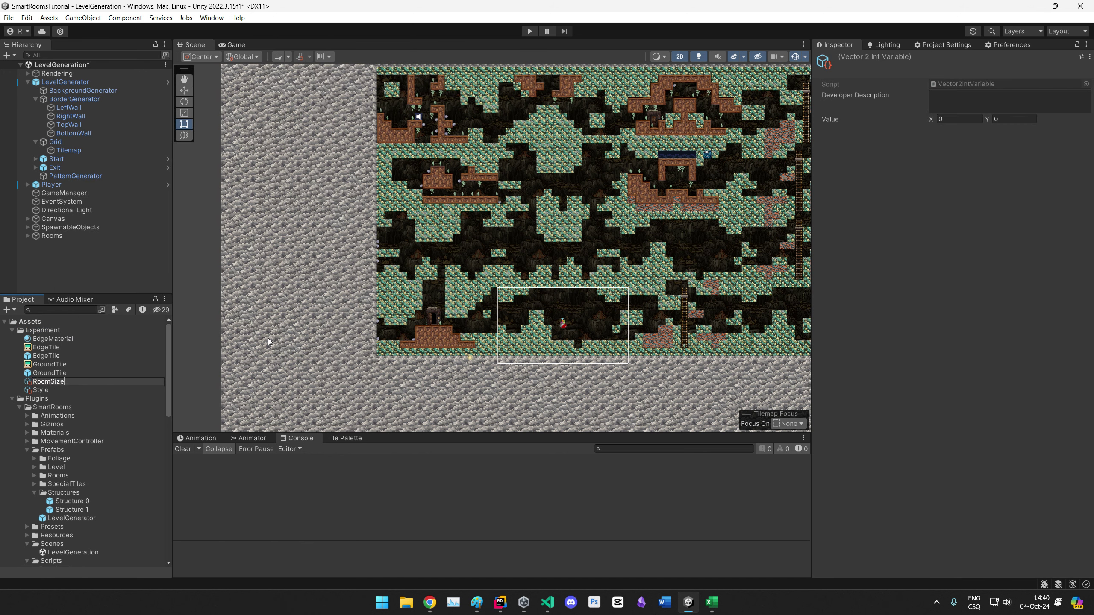
{"action": "key", "text": "Return"}
Step: Set the RoomSize asset's Value to X 5 and Y 5
{"action": "left_click", "coordinate": [948, 119]}
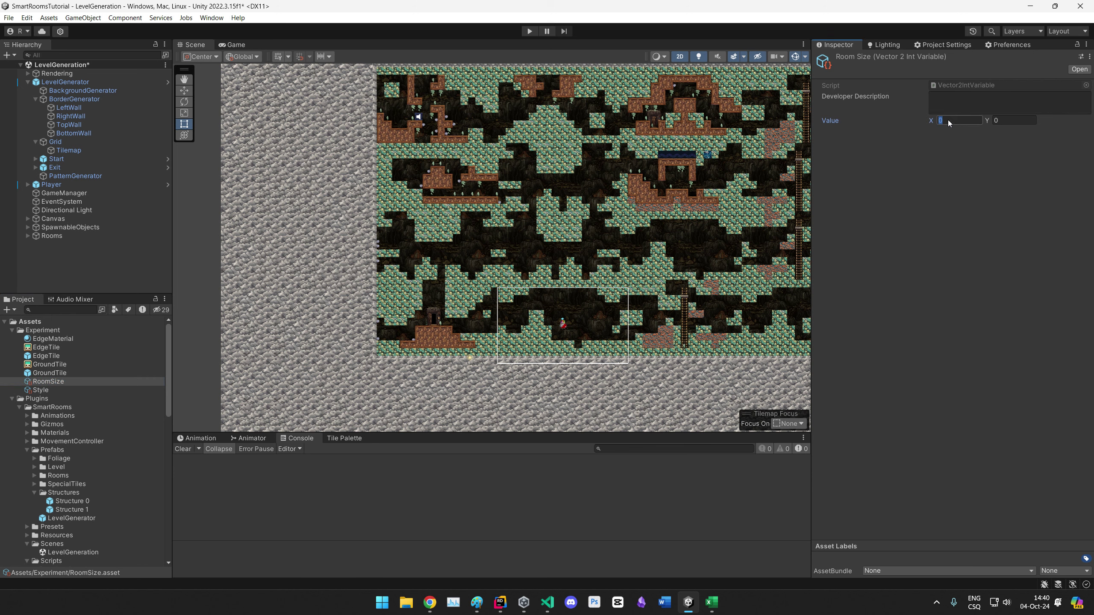
{"action": "type", "text": "5"}
{"action": "left_click", "coordinate": [1011, 120]}
{"action": "type", "text": "5"}
{"action": "left_click", "coordinate": [971, 162]}
{"action": "middle_click_drag", "start_coordinate": [530, 296], "coordinate": [493, 296]}
{"action": "middle_click_drag", "start_coordinate": [528, 233], "coordinate": [567, 271]}
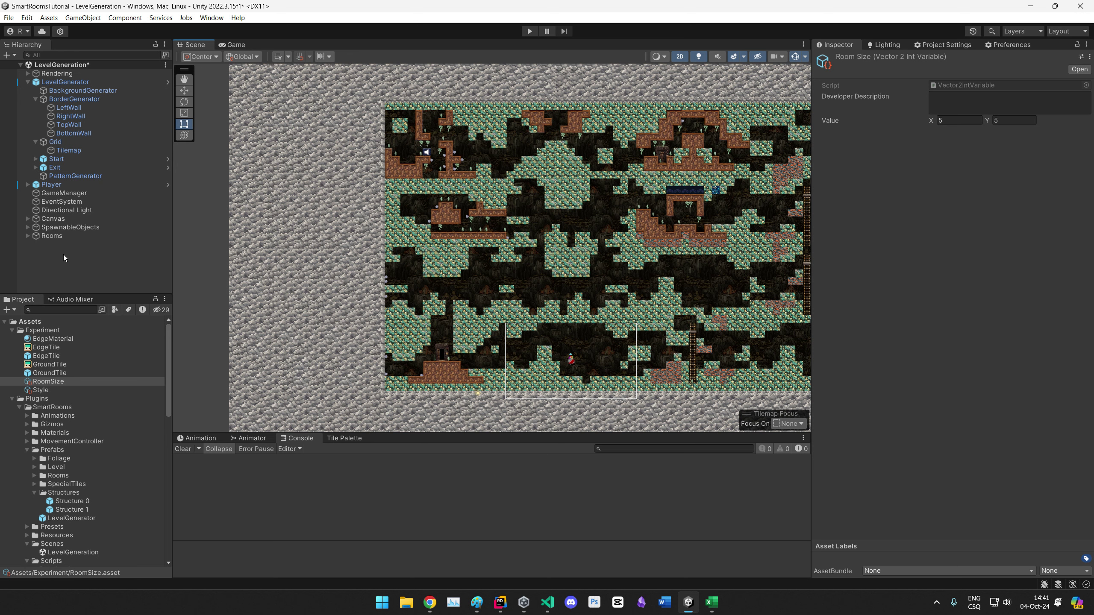
Step: Create an empty game object at the scene's root level and set its position to 0, 0, 0
{"action": "right_click", "coordinate": [49, 257]}
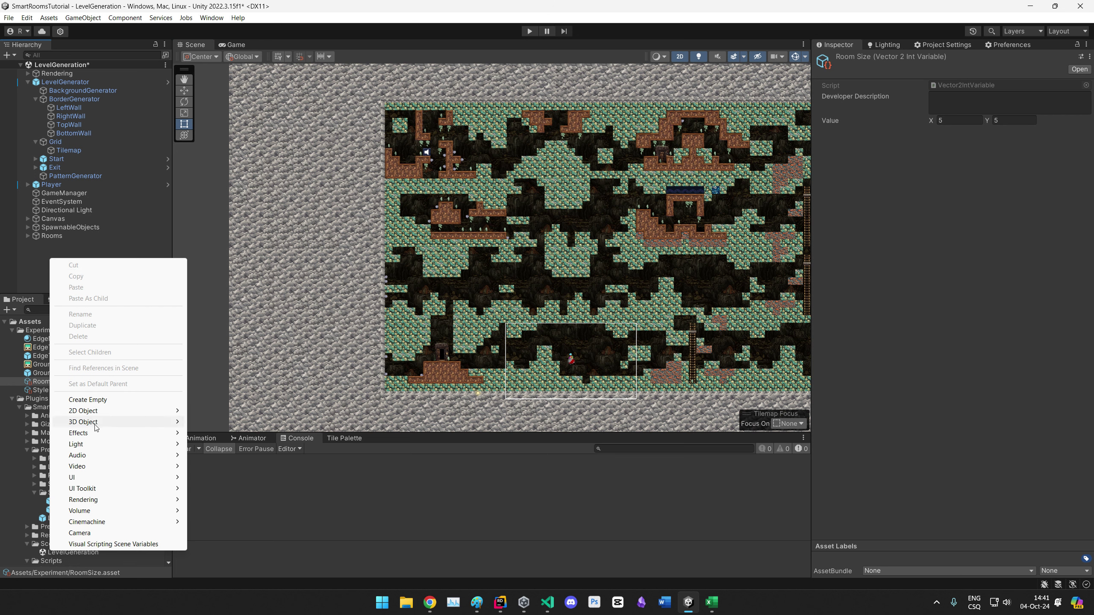
{"action": "mouse_move", "coordinate": [89, 411]}
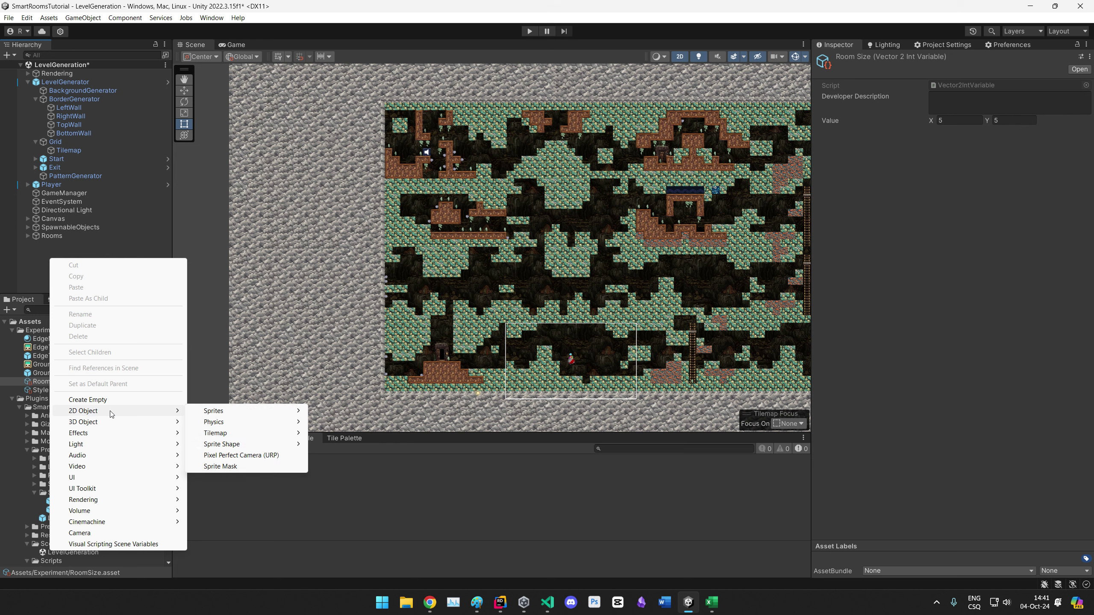
{"action": "left_click", "coordinate": [103, 400]}
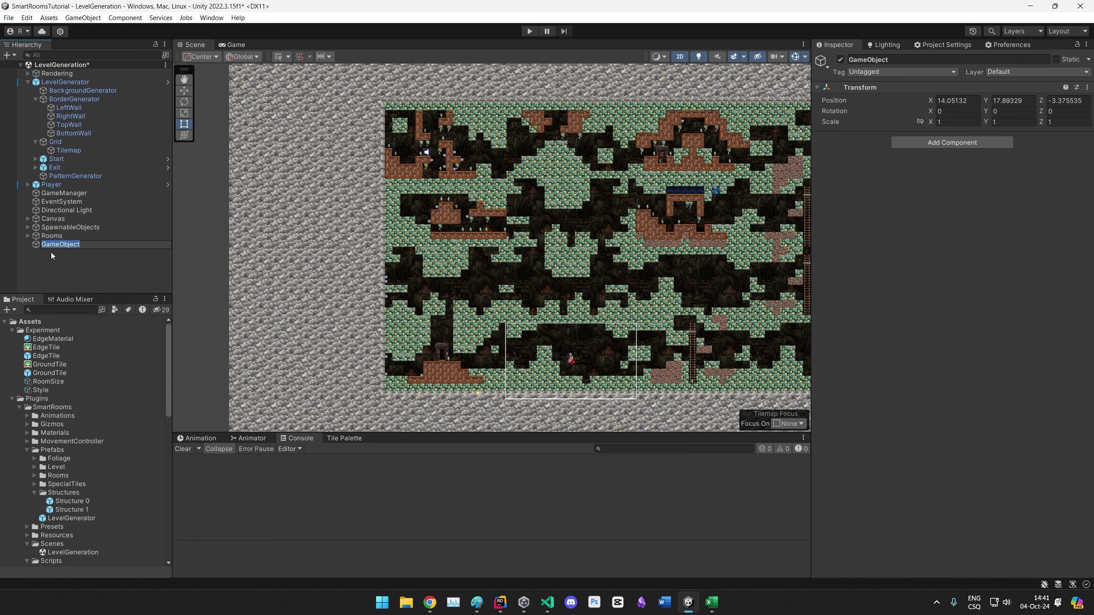
{"action": "left_click", "coordinate": [977, 101]}
{"action": "type", "text": "0"}
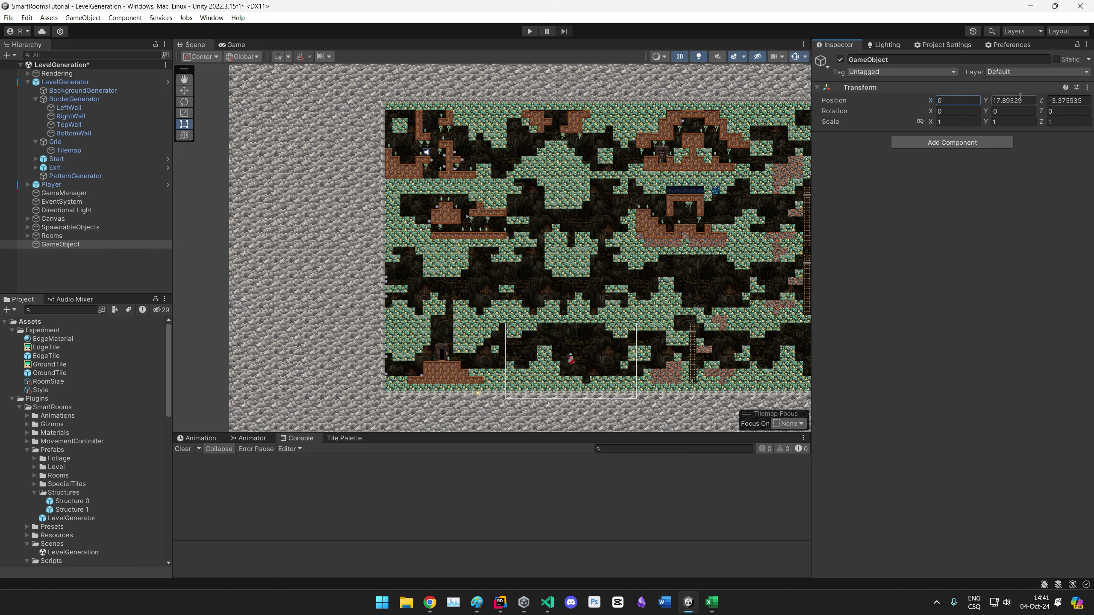
{"action": "key", "text": "Tab"}
{"action": "type", "text": "0"}
{"action": "key", "text": "Tab"}
{"action": "type", "text": "0"}
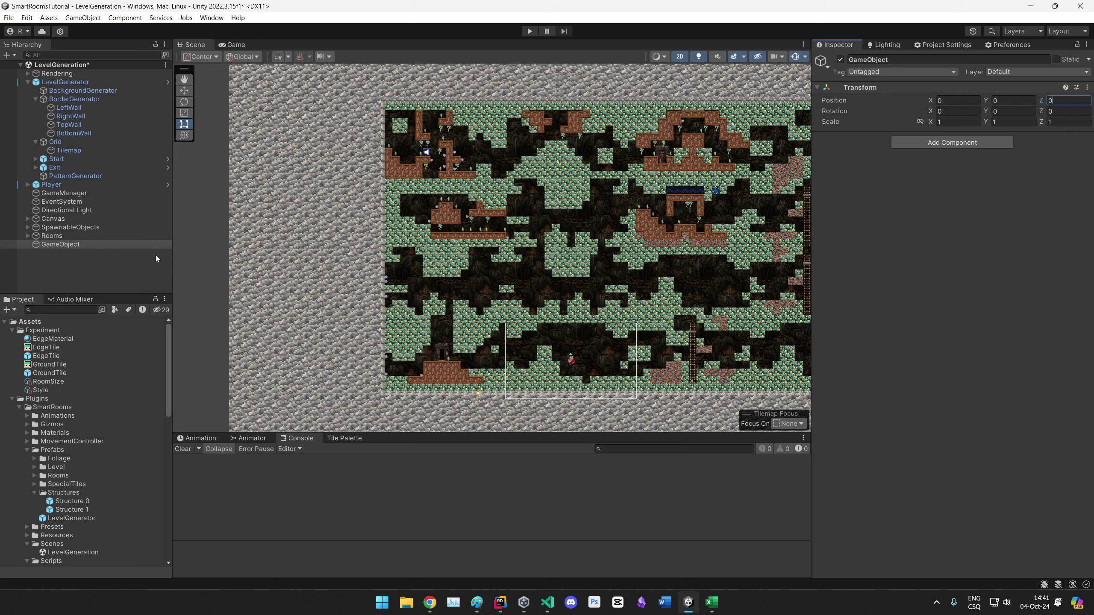
Step: Rename the new empty game object to StartRoom
{"action": "left_click", "coordinate": [60, 245]}
{"action": "type", "text": "R"}
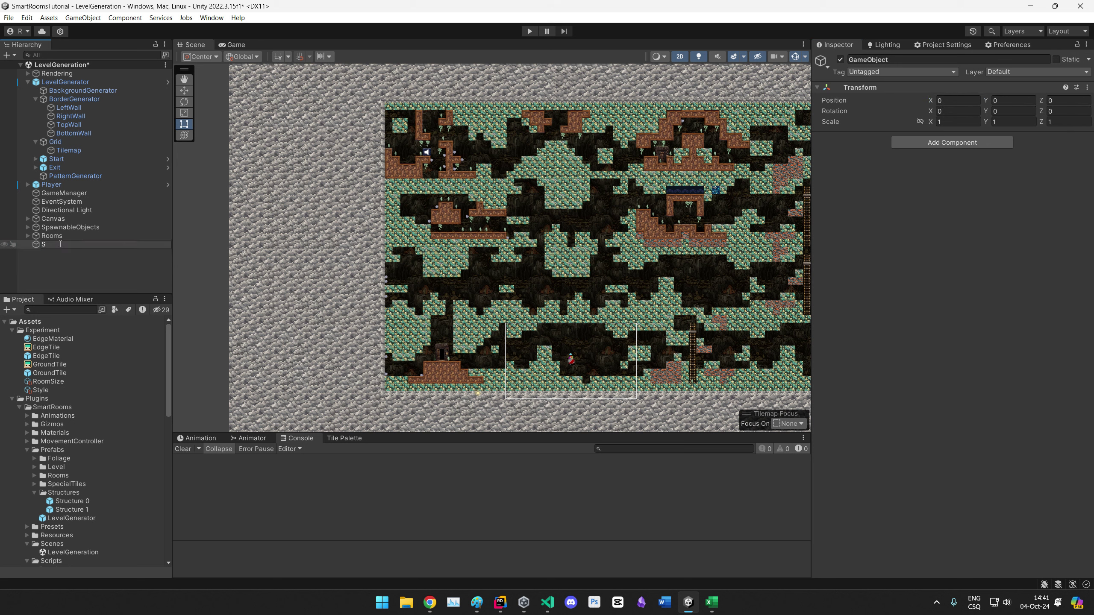
{"action": "type", "text": "tartRoom"}
{"action": "key", "text": "Return"}
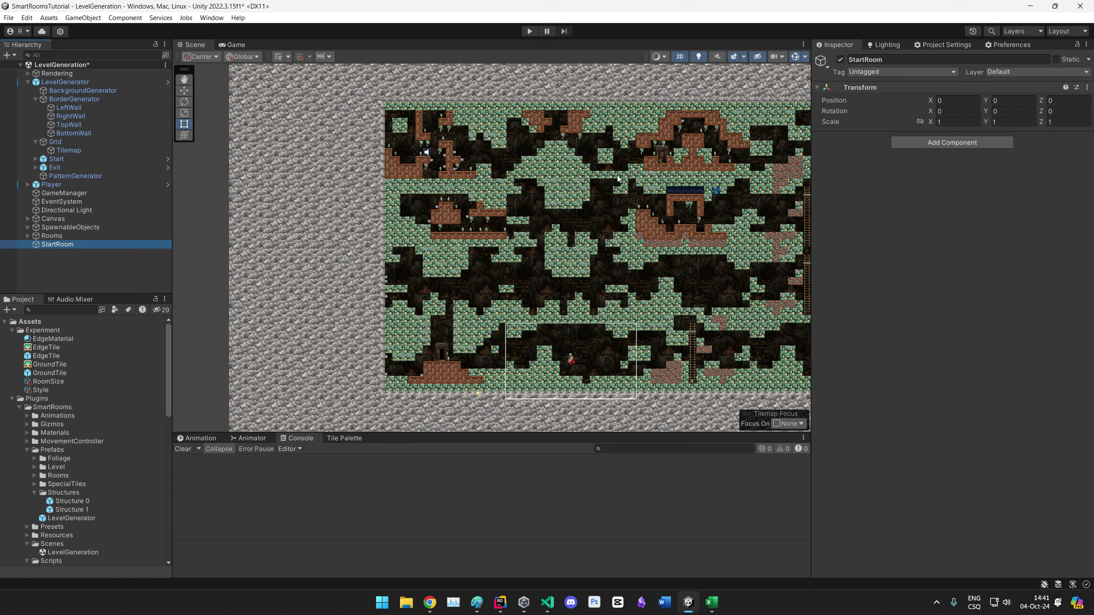
Step: Add the Smart Room component to StartRoom and clear the console
{"action": "left_click", "coordinate": [947, 145]}
{"action": "type", "text": "smart"}
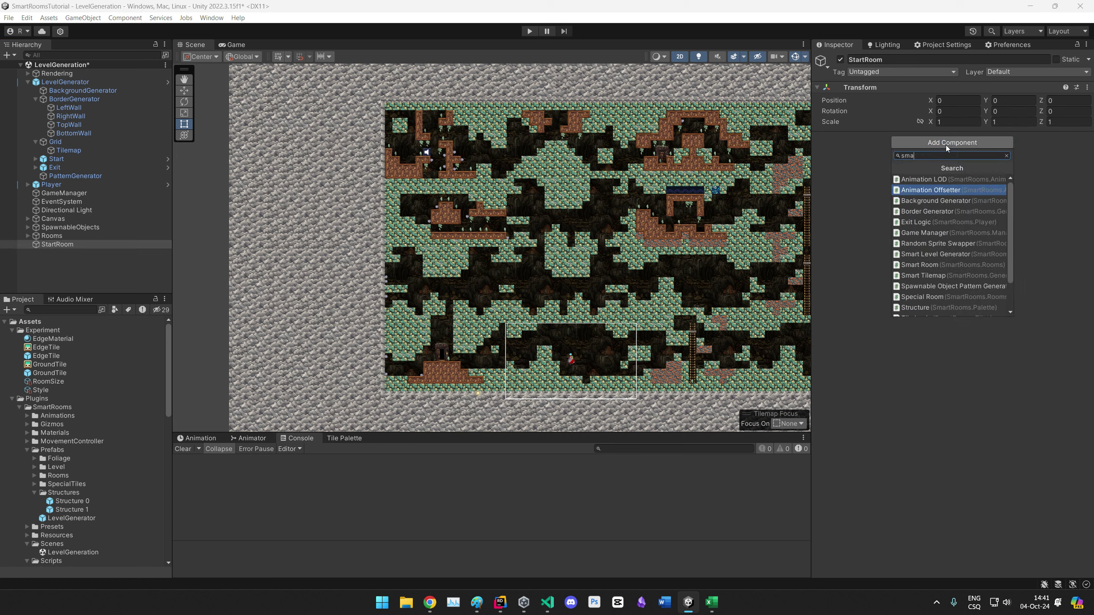
{"action": "left_click", "coordinate": [933, 265]}
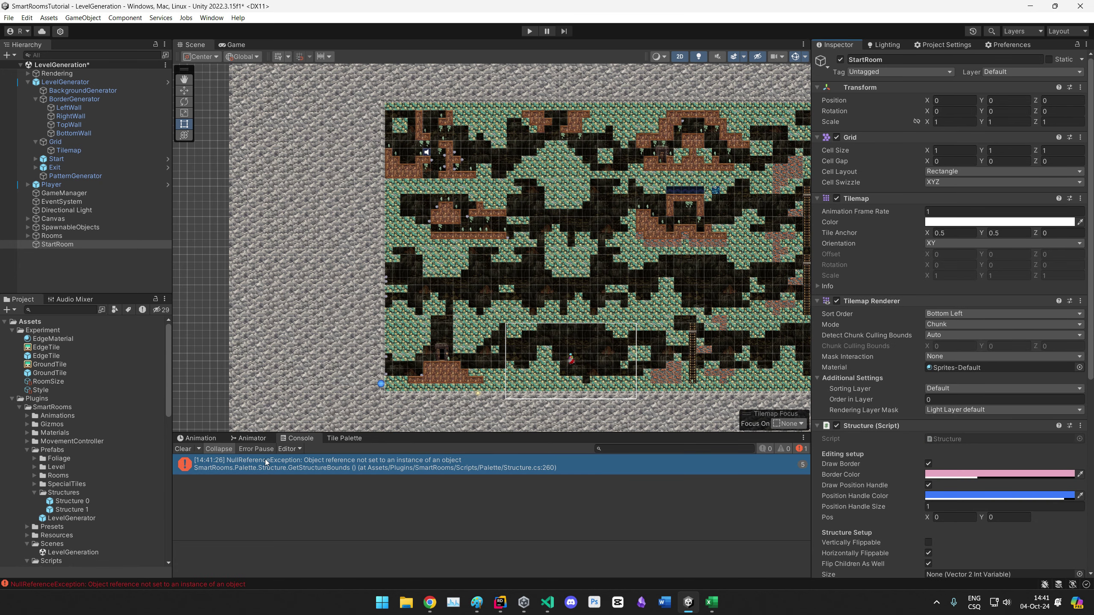
{"action": "left_click", "coordinate": [183, 449]}
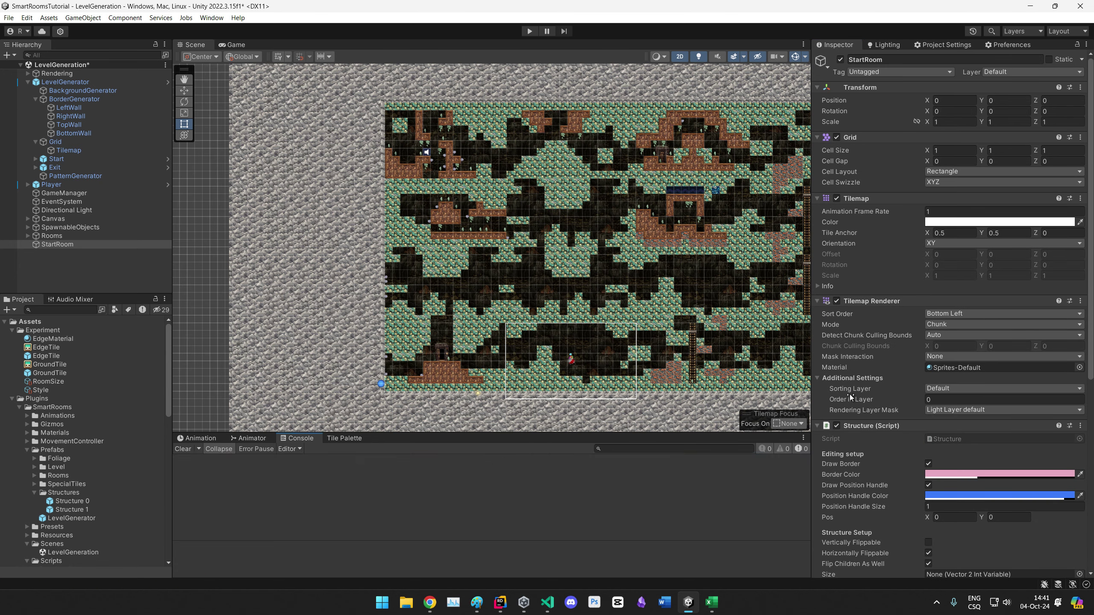
Step: Assign the RoomSize asset as the Size of StartRoom's Structure component and clear the console errors
{"action": "scroll", "coordinate": [857, 391], "scroll_direction": "down", "scroll_amount": 5}
{"action": "scroll", "coordinate": [871, 393], "scroll_direction": "down", "scroll_amount": 2}
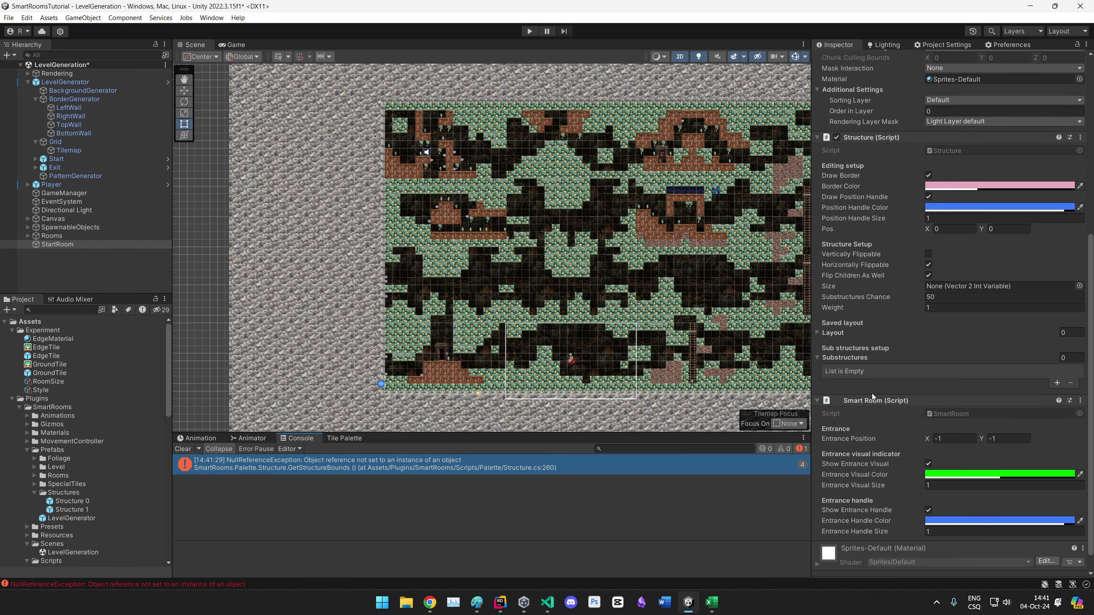
{"action": "left_click", "coordinate": [842, 267]}
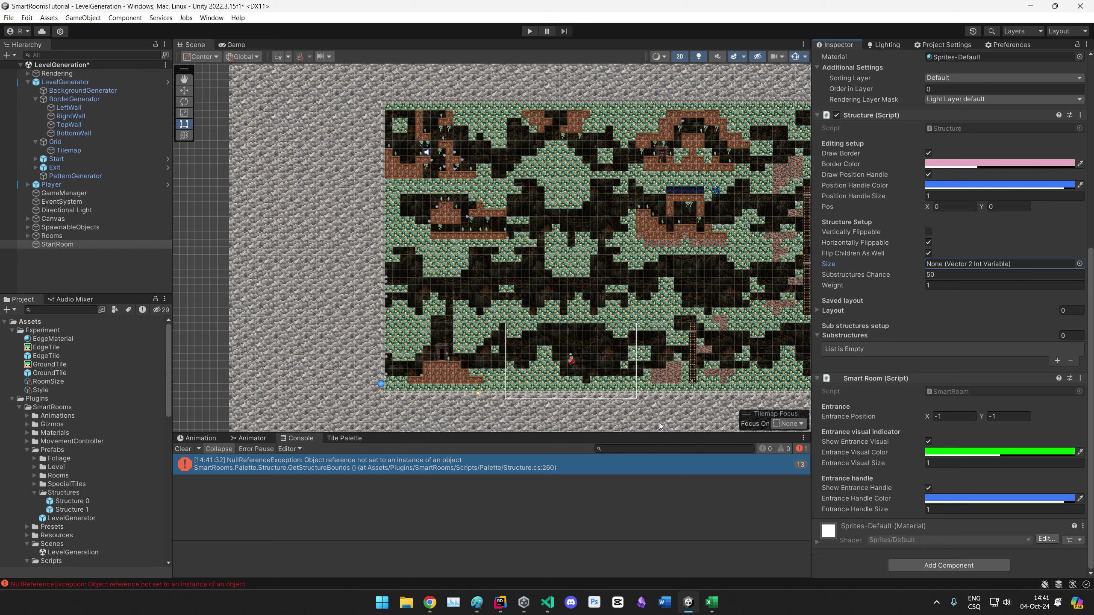
{"action": "middle_click_drag", "start_coordinate": [643, 332], "coordinate": [646, 309]}
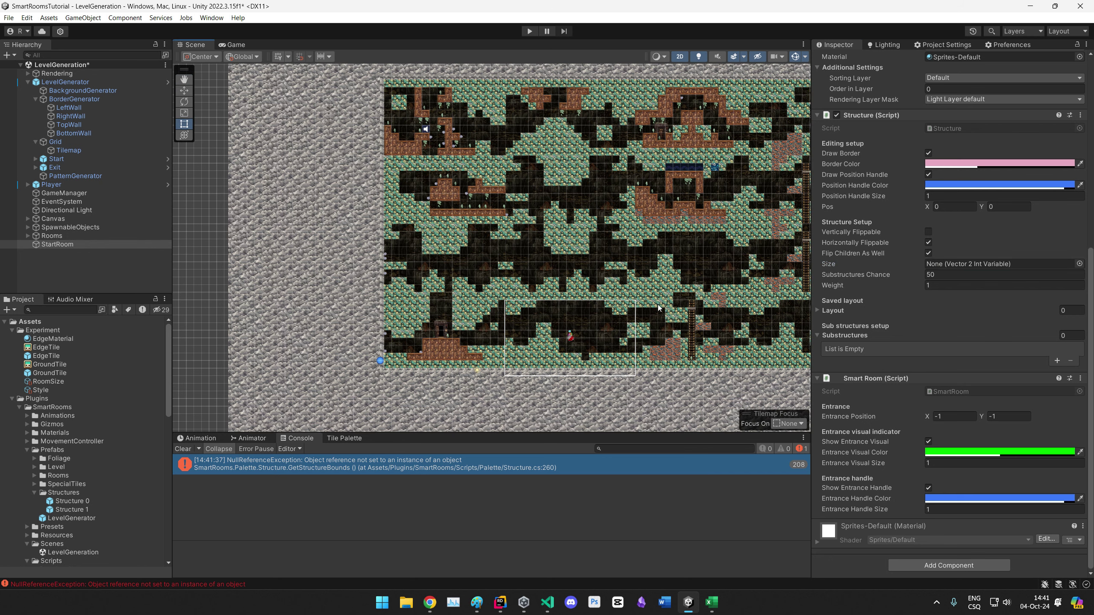
{"action": "left_click", "coordinate": [1079, 264]}
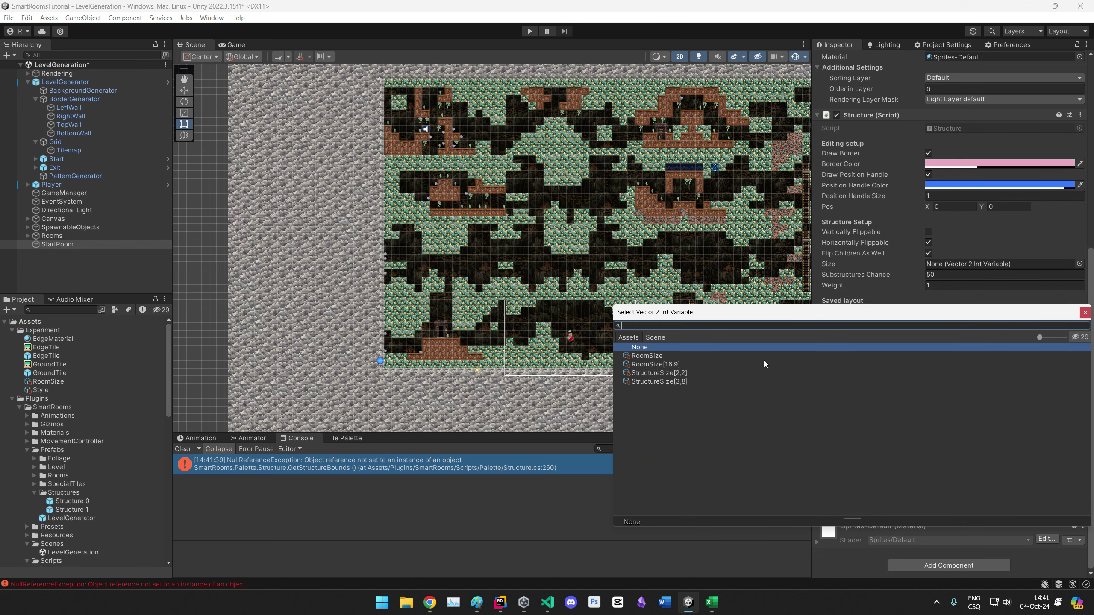
{"action": "left_click", "coordinate": [1084, 312]}
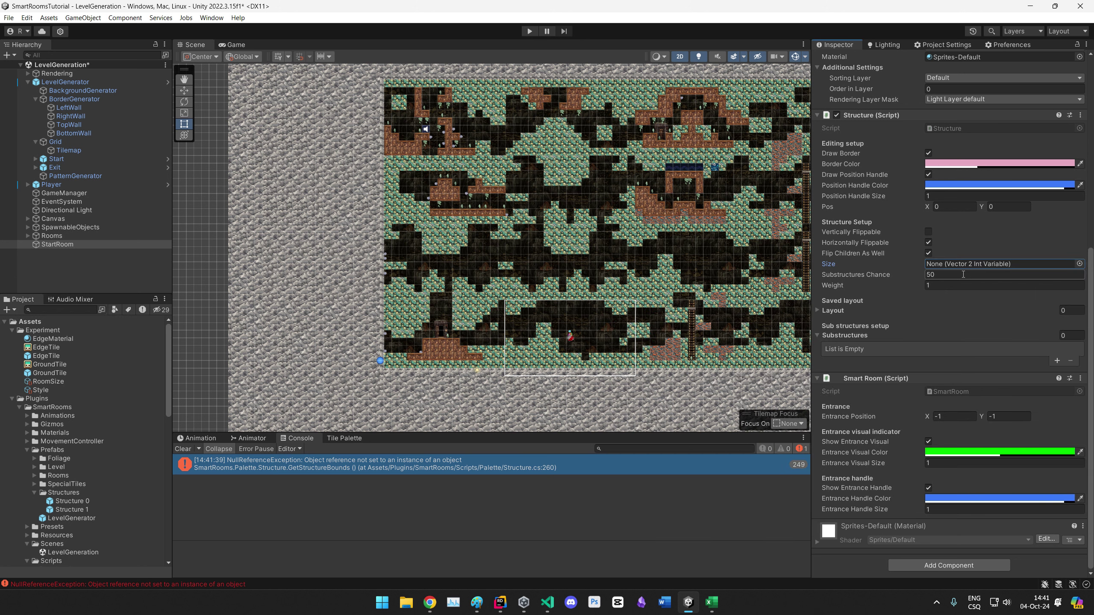
{"action": "left_click", "coordinate": [49, 381]}
{"action": "left_click_drag", "start_coordinate": [49, 382], "coordinate": [967, 264]}
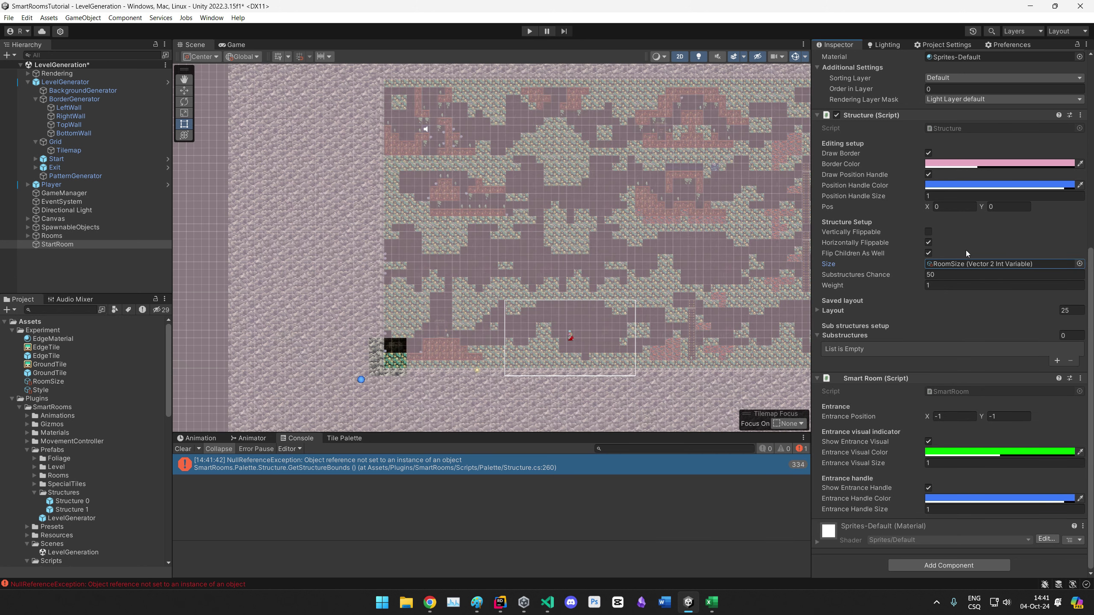
{"action": "left_click", "coordinate": [183, 448]}
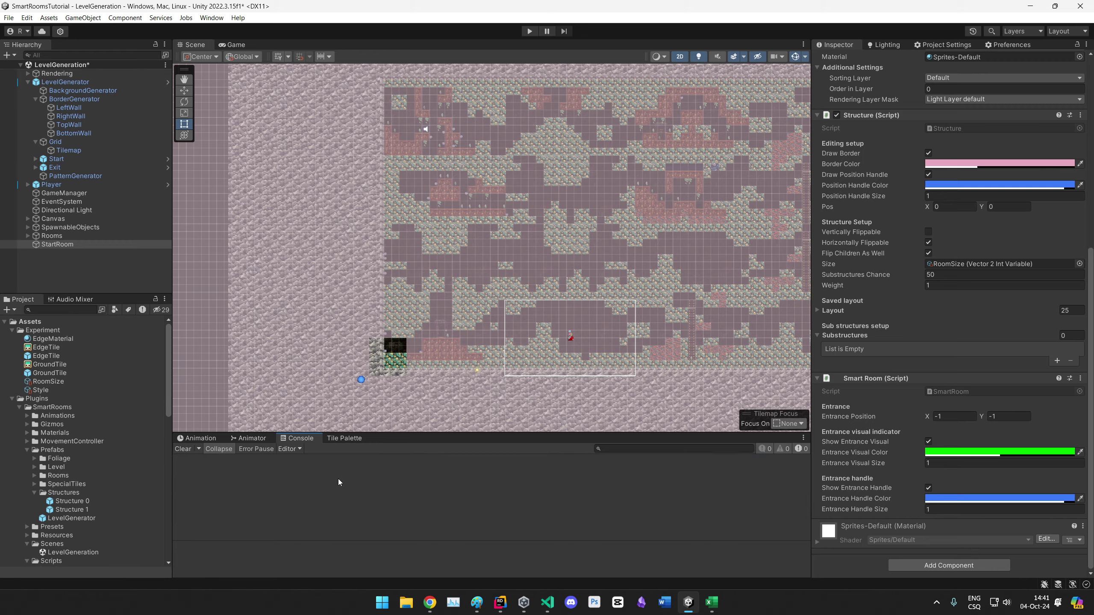
Step: Move StartRoom's entrance handle in the scene to entrance position X 1, Y 0
{"action": "middle_click_drag", "start_coordinate": [460, 368], "coordinate": [526, 324]}
{"action": "scroll", "coordinate": [436, 304], "scroll_direction": "up", "scroll_amount": 5}
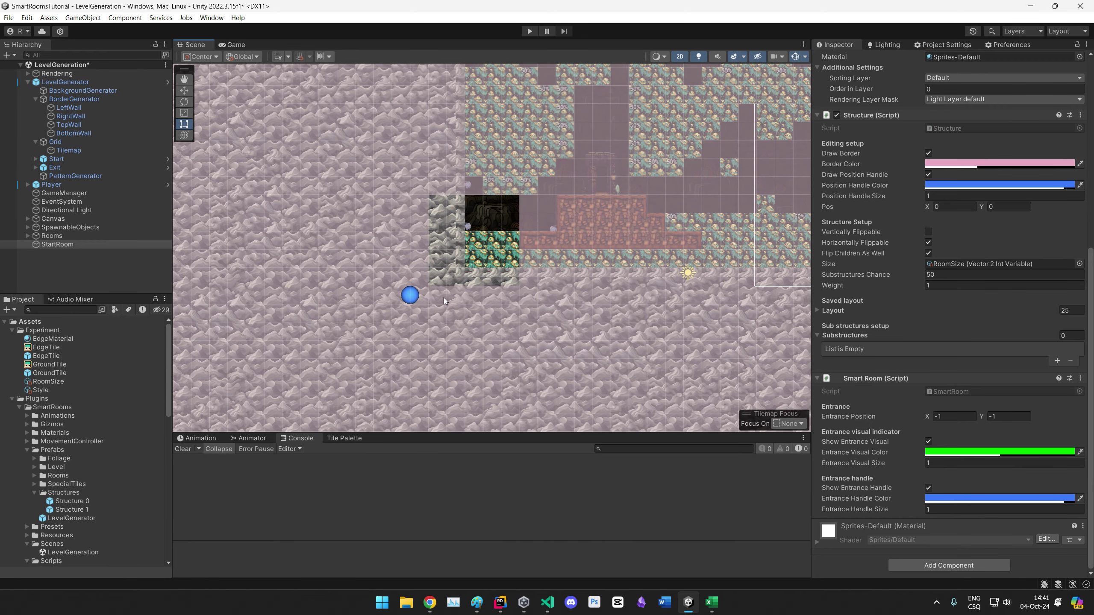
{"action": "mouse_move", "coordinate": [410, 294]}
{"action": "left_mouse_down"}
{"action": "mouse_move", "coordinate": [483, 294]}
{"action": "mouse_move", "coordinate": [428, 295]}
{"action": "left_mouse_up"}
Step: Save StartRoom as a prefab in the Experiment folder and delete its instance from the scene
{"action": "left_click", "coordinate": [65, 245]}
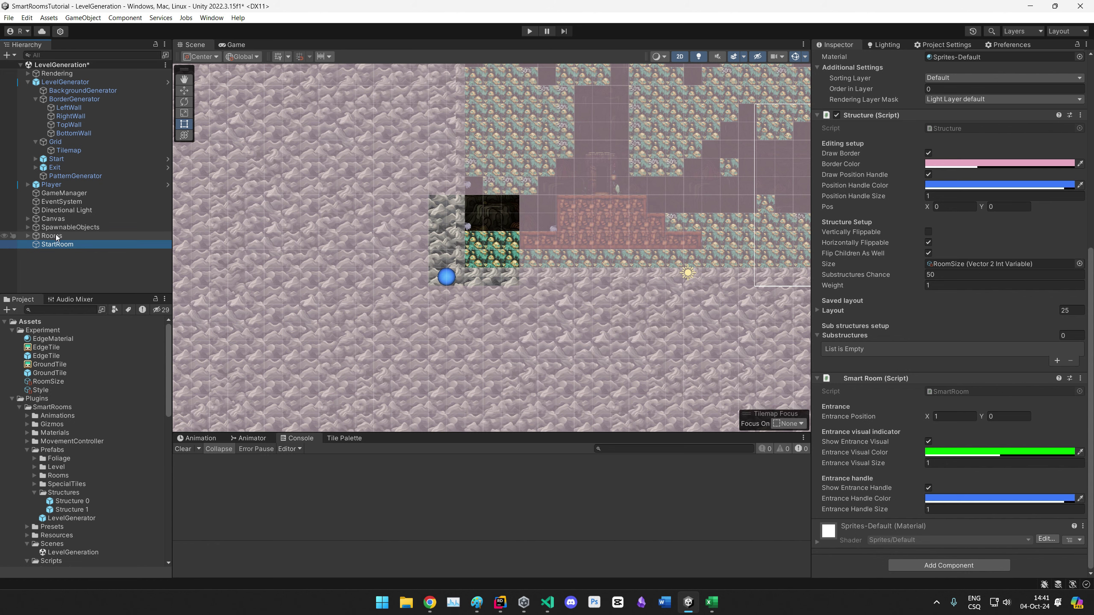
{"action": "left_click_drag", "start_coordinate": [49, 245], "coordinate": [36, 334]}
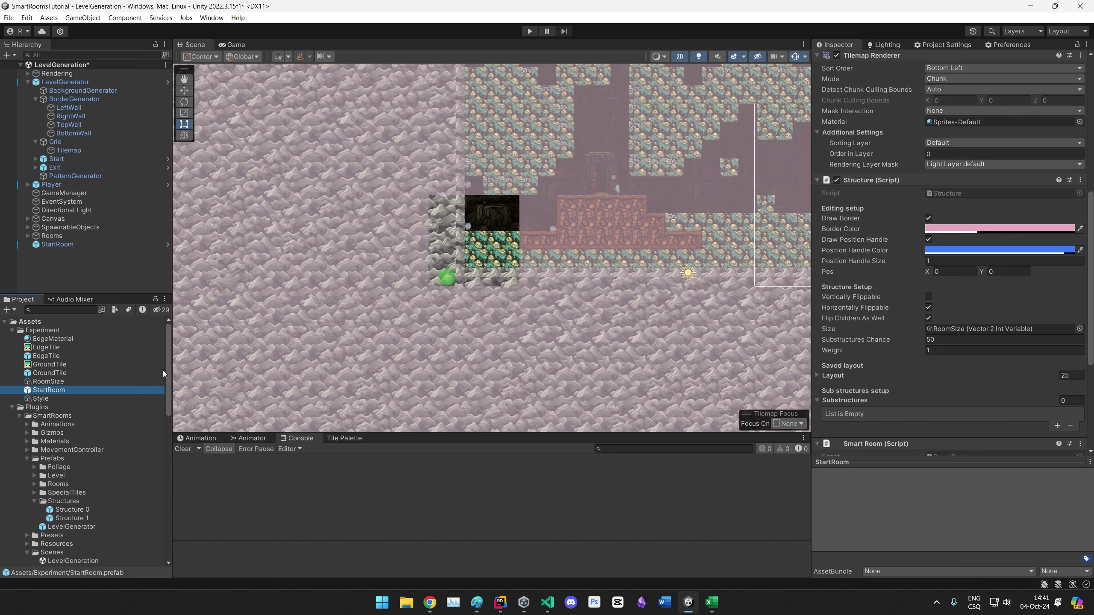
{"action": "left_click", "coordinate": [54, 245]}
{"action": "key", "text": "Delete"}
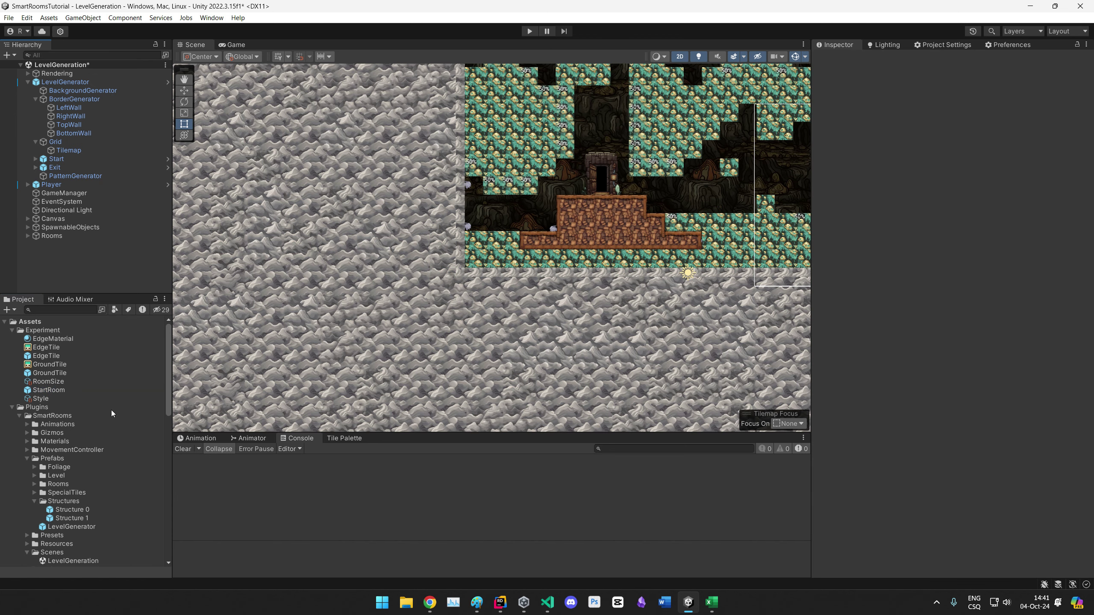
Step: Open the StartRoom prefab for editing with its whole 5 by 5 room area in view
{"action": "double_click", "coordinate": [57, 390]}
{"action": "scroll", "coordinate": [450, 275], "scroll_direction": "down", "scroll_amount": 10}
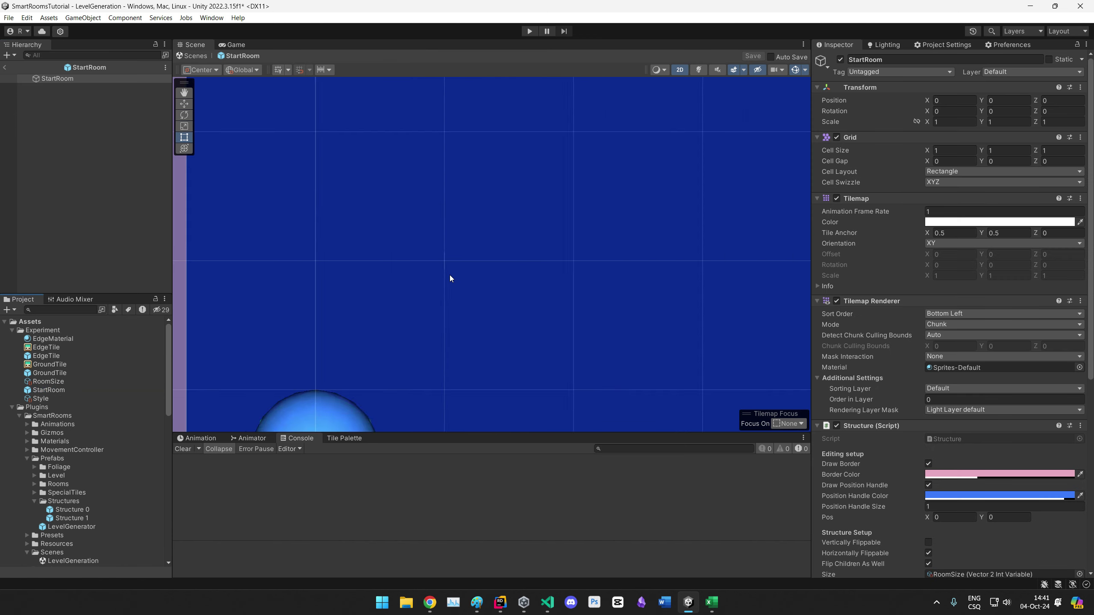
{"action": "middle_click_drag", "start_coordinate": [457, 287], "coordinate": [502, 284]}
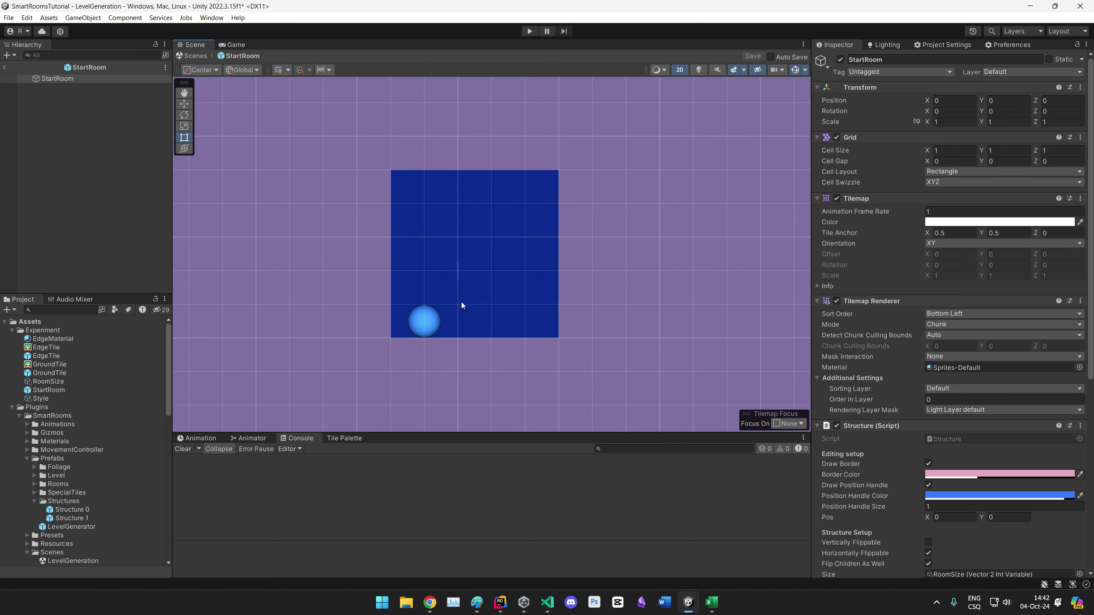
Step: Try several entrance handle positions inside StartRoom, set the entrance to X 0, Y 0, and check the Entrance Position value
{"action": "left_click_drag", "start_coordinate": [427, 317], "coordinate": [482, 273]}
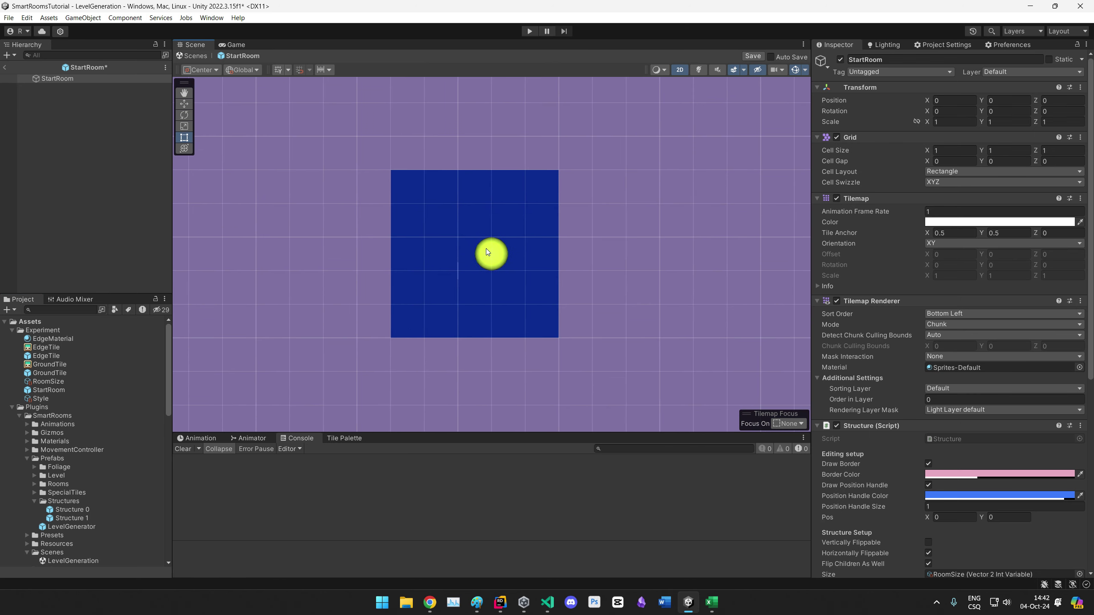
{"action": "middle_click_drag", "start_coordinate": [515, 270], "coordinate": [499, 287]}
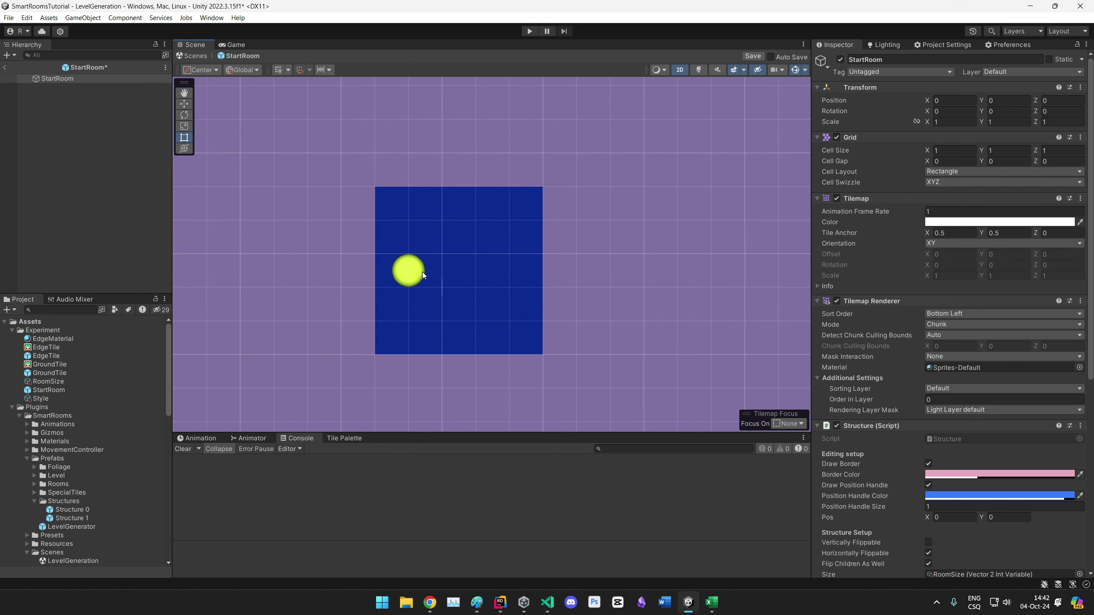
{"action": "left_click_drag", "start_coordinate": [424, 272], "coordinate": [499, 284]}
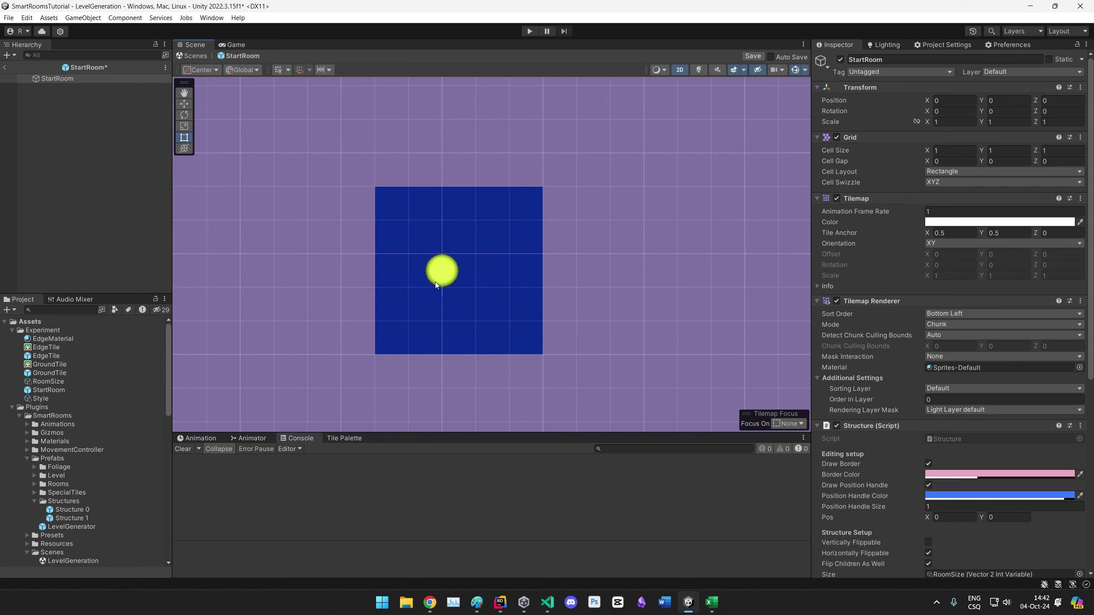
{"action": "left_click_drag", "start_coordinate": [404, 278], "coordinate": [484, 267]}
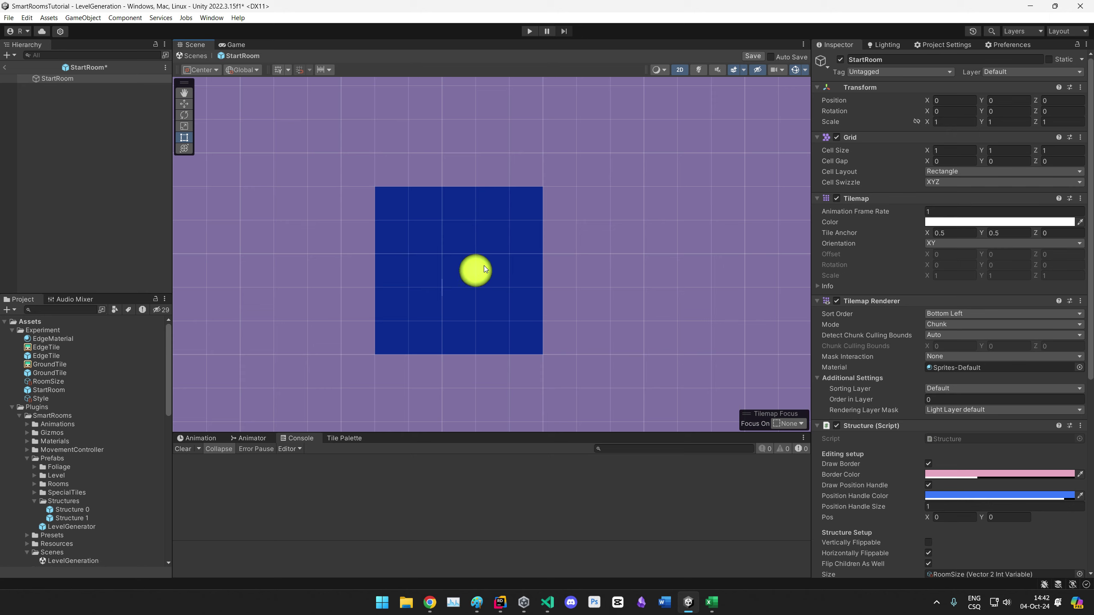
{"action": "left_click_drag", "start_coordinate": [377, 276], "coordinate": [320, 379]}
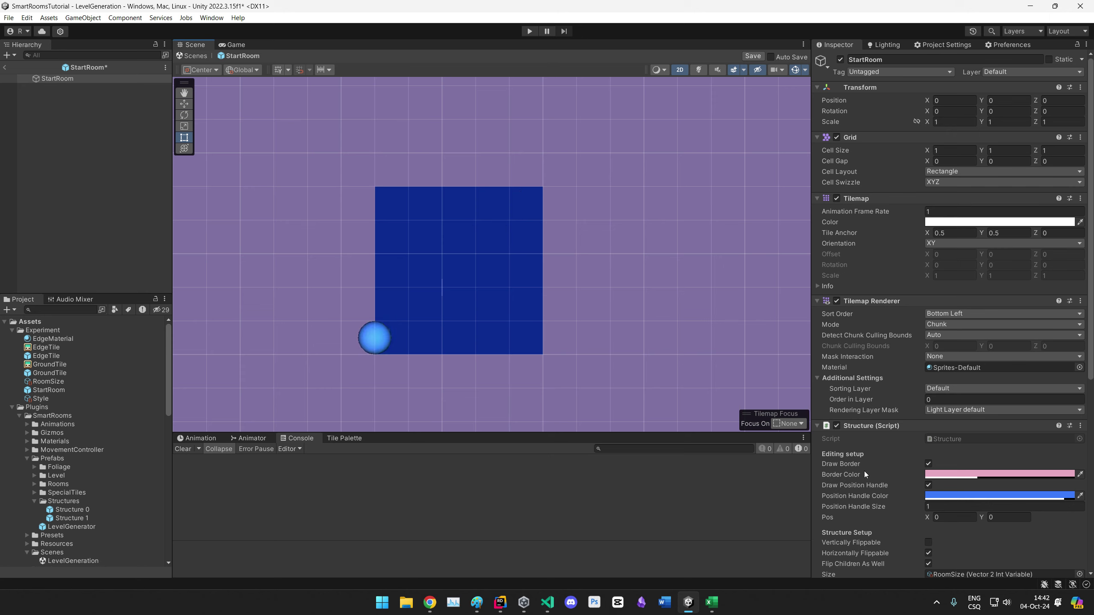
{"action": "left_click", "coordinate": [938, 517]}
{"action": "scroll", "coordinate": [877, 525], "scroll_direction": "down", "scroll_amount": 3}
{"action": "left_click", "coordinate": [752, 523]}
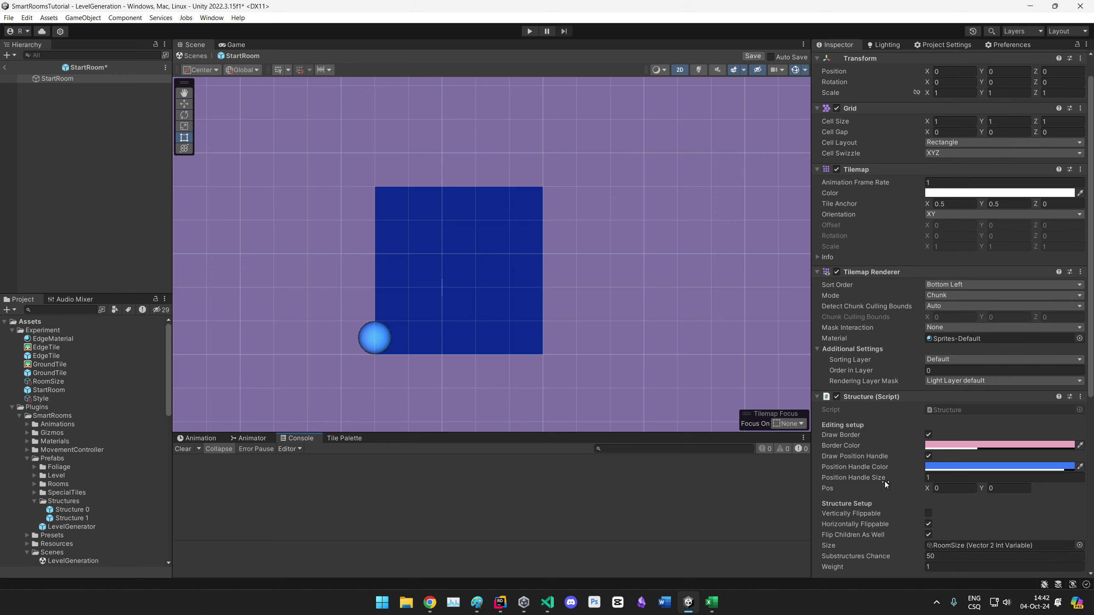
{"action": "scroll", "coordinate": [885, 481], "scroll_direction": "down", "scroll_amount": 5}
{"action": "scroll", "coordinate": [886, 466], "scroll_direction": "down", "scroll_amount": 6}
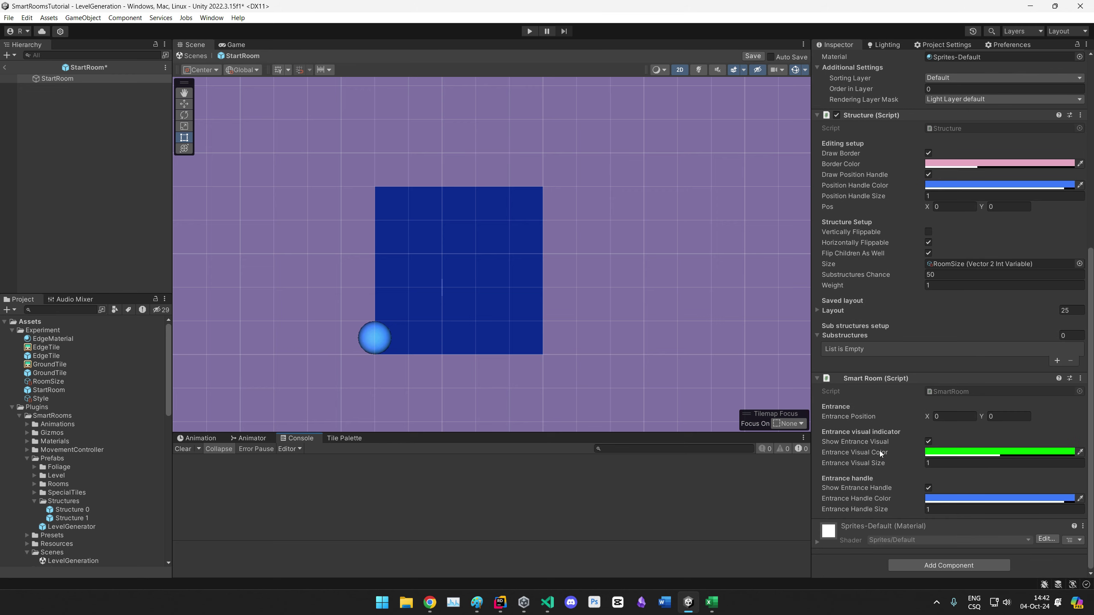
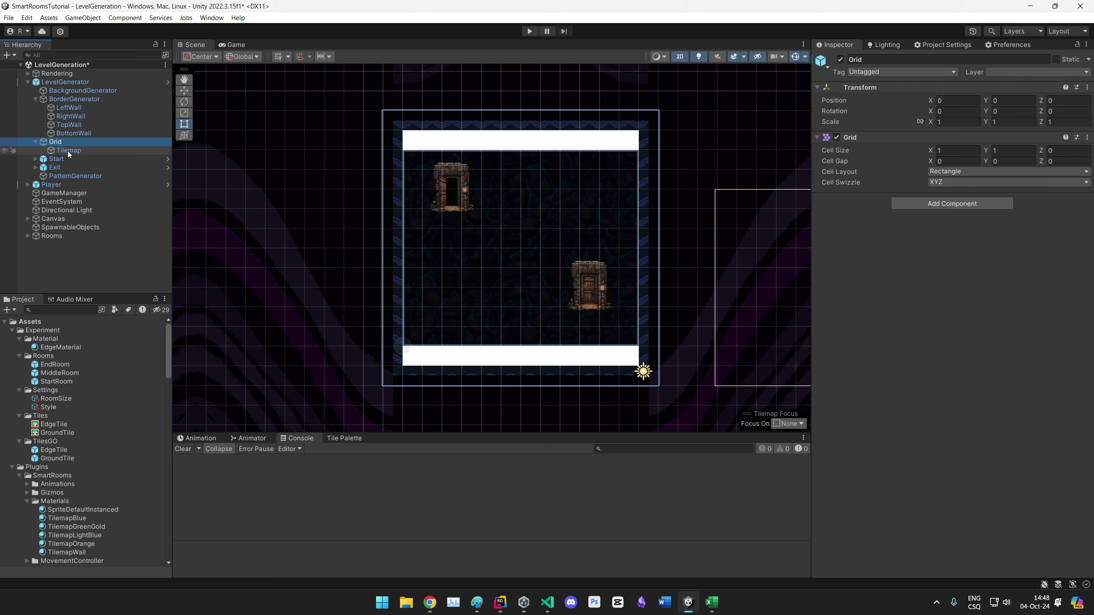
Step: Inspect the white ground tiles along the generated level's upper edge up close
{"action": "scroll", "coordinate": [435, 148], "scroll_direction": "up", "scroll_amount": 10}
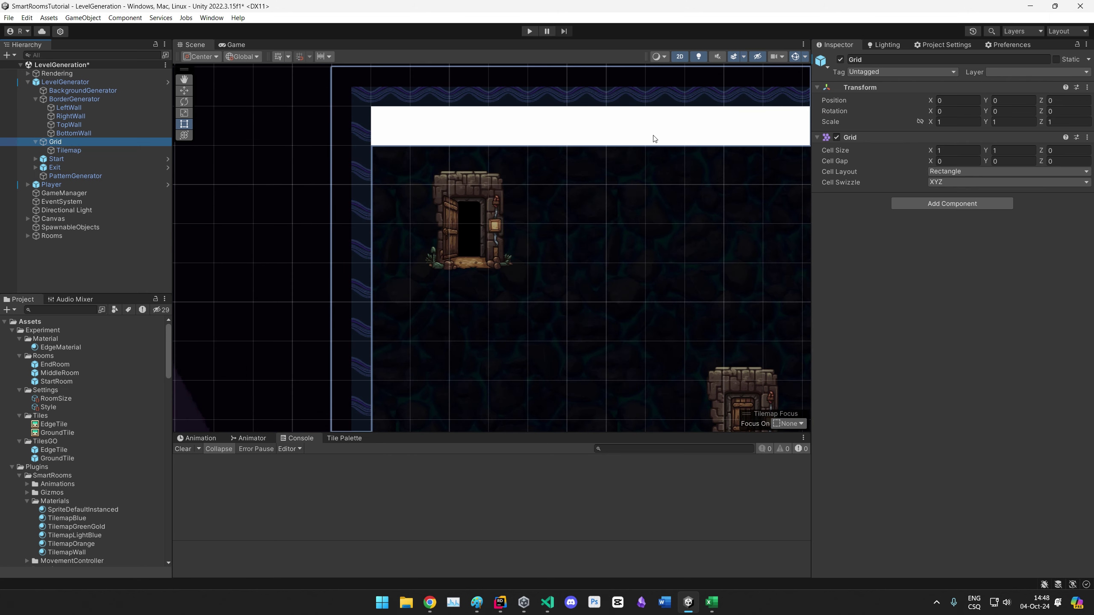
{"action": "middle_click_drag", "start_coordinate": [789, 113], "coordinate": [534, 113]}
{"action": "scroll", "coordinate": [529, 174], "scroll_direction": "down", "scroll_amount": 12}
{"action": "middle_click_drag", "start_coordinate": [393, 381], "coordinate": [408, 375]}
{"action": "middle_click_drag", "start_coordinate": [376, 276], "coordinate": [392, 279]}
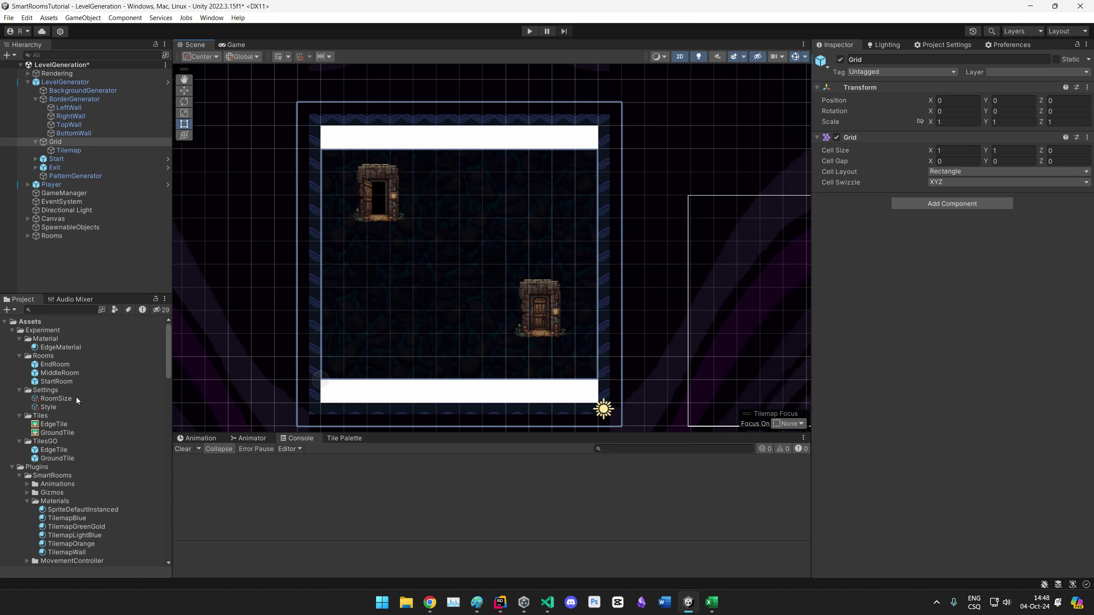
Step: Replace the sprite of the GroundTile prefab in the TilesGO folder with OrangeTile 1 and save the scene
{"action": "left_click", "coordinate": [48, 432]}
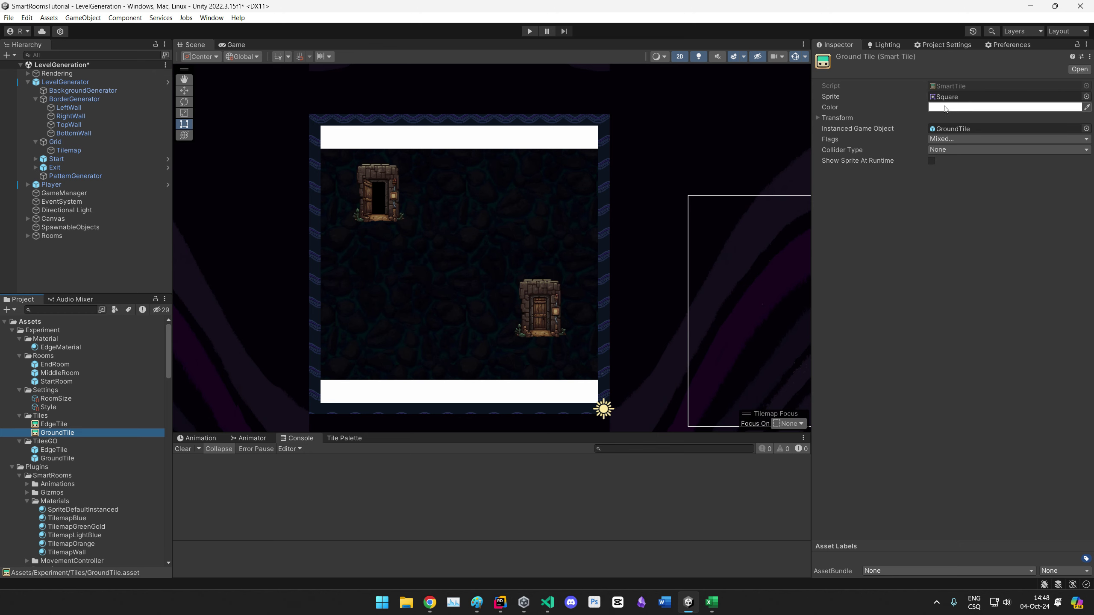
{"action": "left_click", "coordinate": [57, 459]}
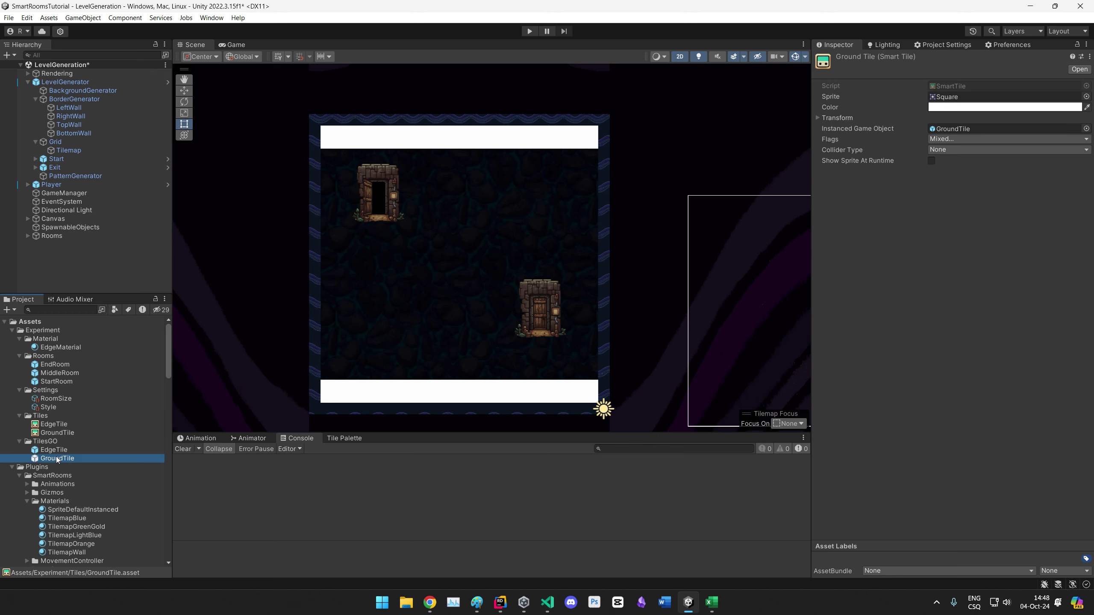
{"action": "left_click_drag", "start_coordinate": [899, 536], "coordinate": [985, 501]}
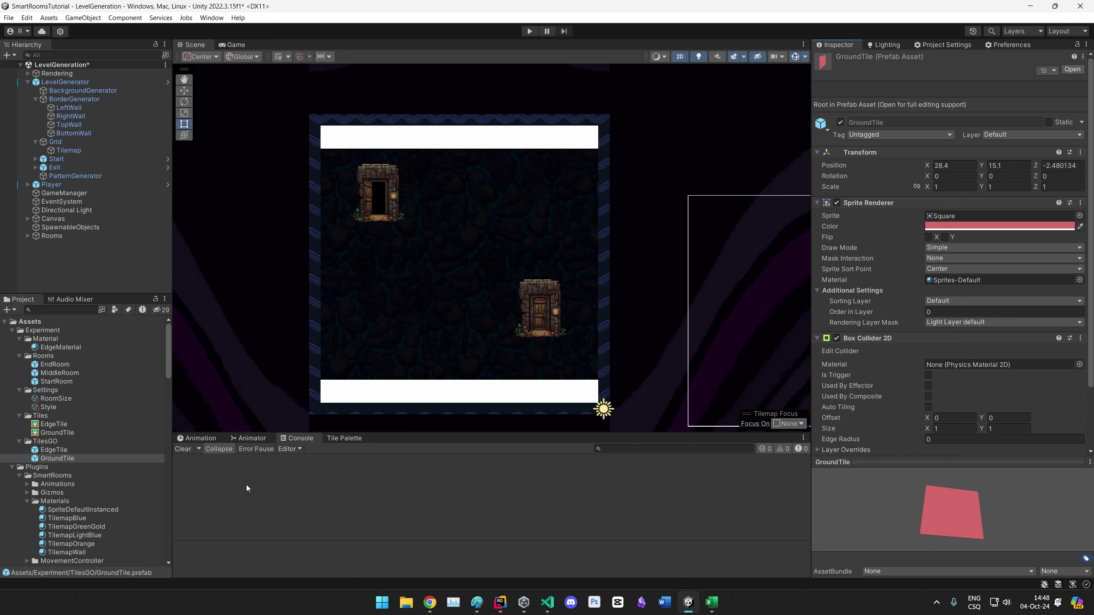
{"action": "left_click", "coordinate": [1079, 216]}
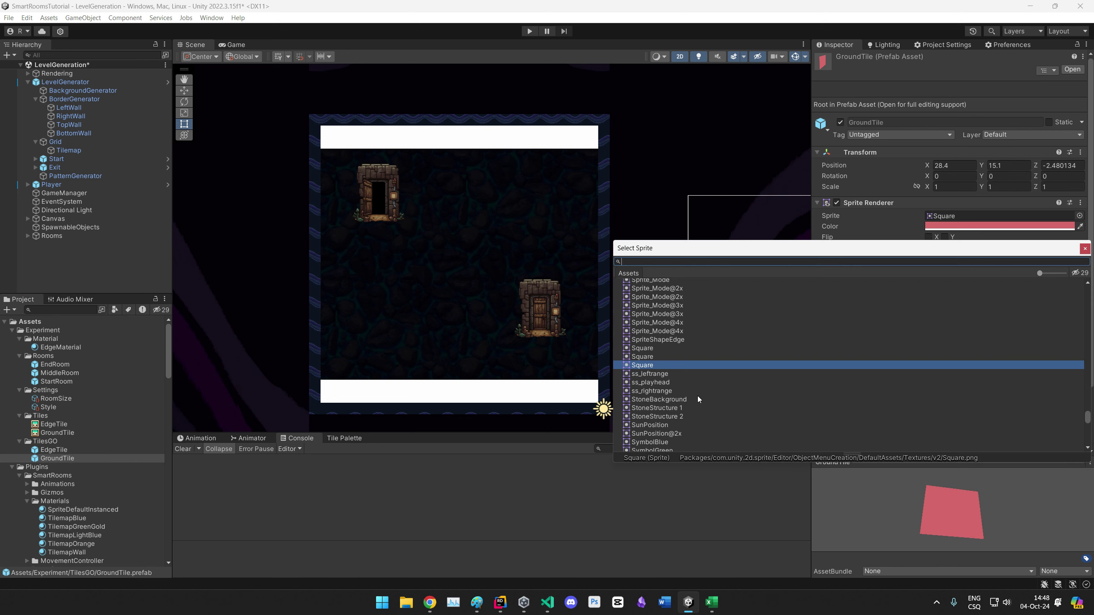
{"action": "scroll", "coordinate": [717, 386], "scroll_direction": "up", "scroll_amount": 5}
{"action": "mouse_move", "coordinate": [1087, 415]}
{"action": "left_mouse_down"}
{"action": "mouse_move", "coordinate": [1088, 293]}
{"action": "mouse_move", "coordinate": [1083, 426]}
{"action": "left_mouse_up"}
{"action": "left_click", "coordinate": [1049, 274]}
{"action": "left_click", "coordinate": [922, 263]}
{"action": "type", "text": "wa"}
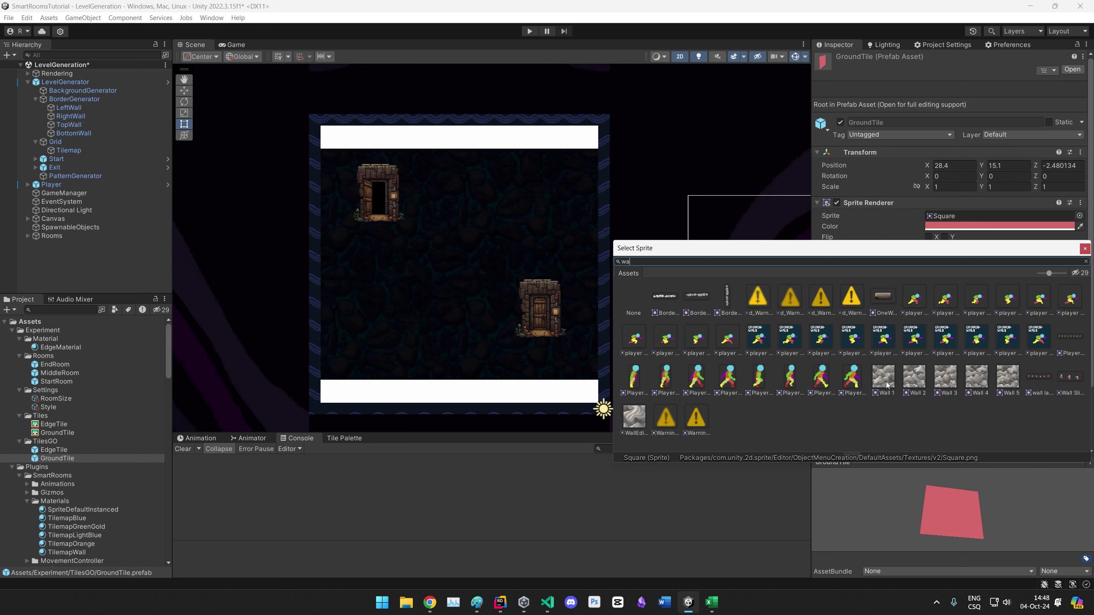
{"action": "left_click", "coordinate": [1086, 261]}
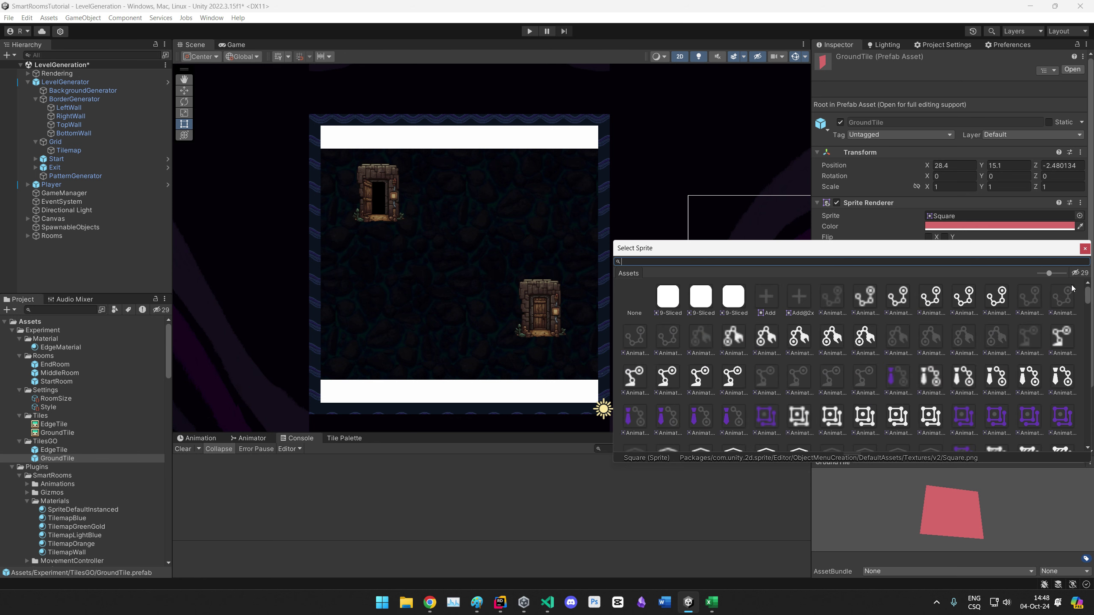
{"action": "type", "text": "or"}
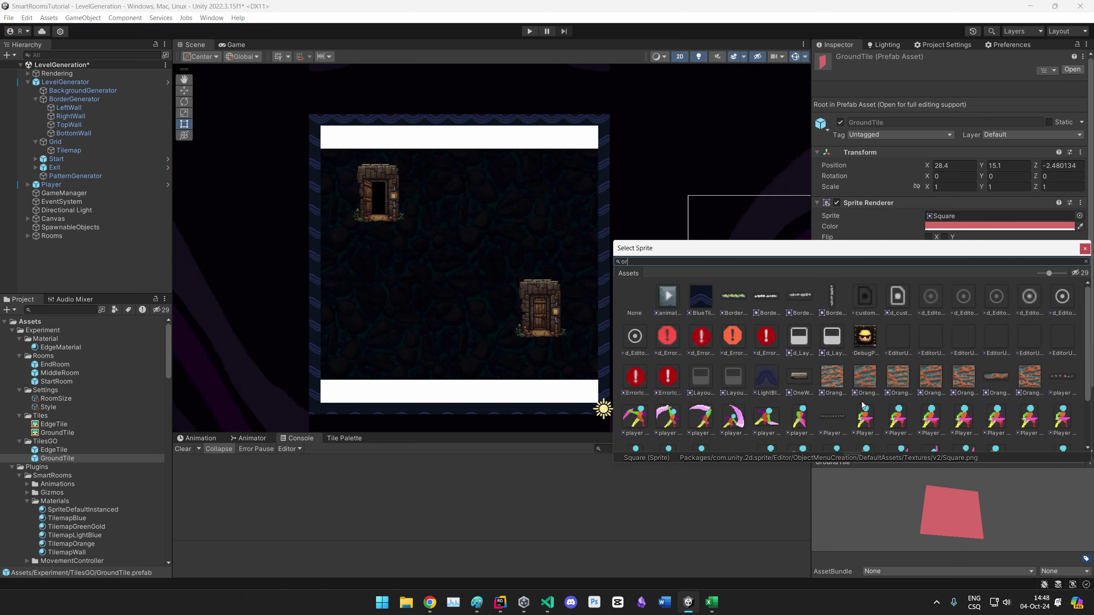
{"action": "left_click", "coordinate": [835, 381]}
{"action": "left_click", "coordinate": [886, 219]}
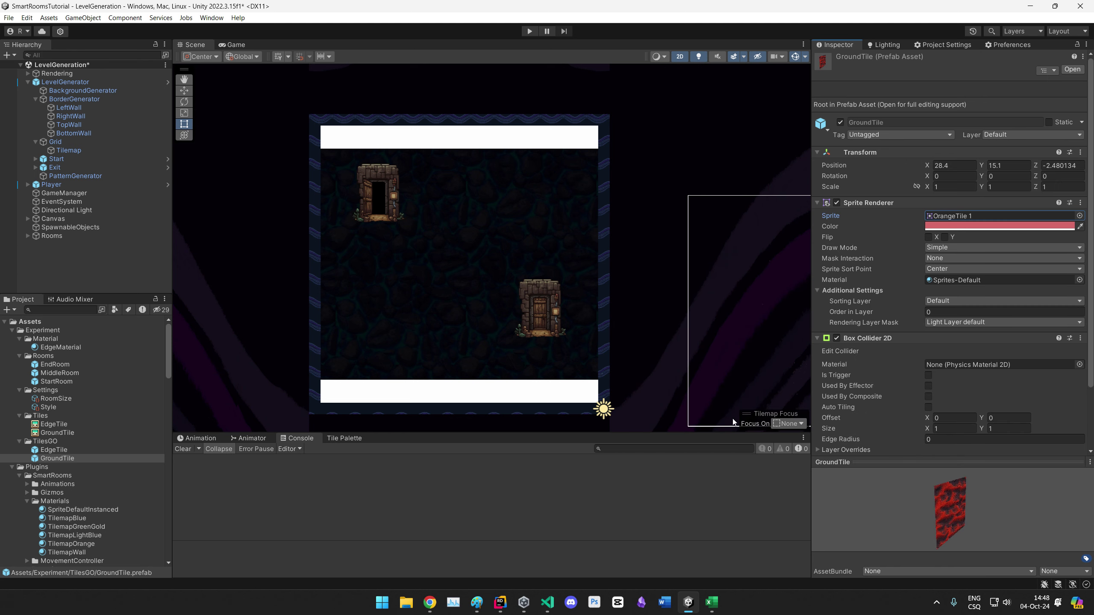
{"action": "key", "text": "ctrl+s"}
Step: Set the sprite of the GroundTile smart tile in the Tiles folder to OrangeTileEditor after trying OrangeTile 1 and OrangeTileBorder_0
{"action": "left_click", "coordinate": [58, 433]}
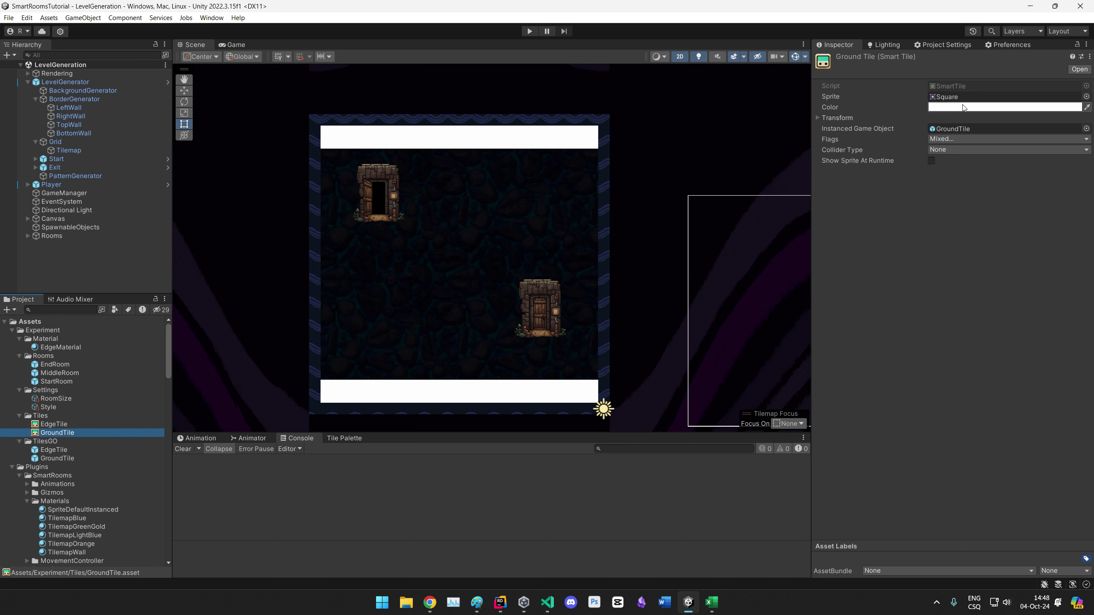
{"action": "left_click", "coordinate": [1085, 96]}
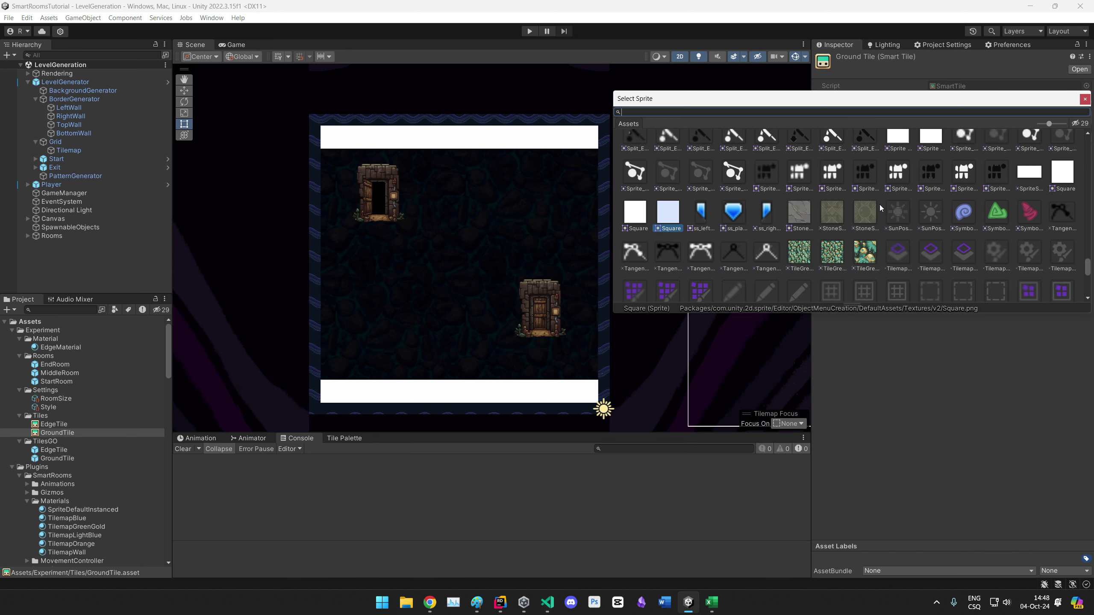
{"action": "type", "text": "oran"}
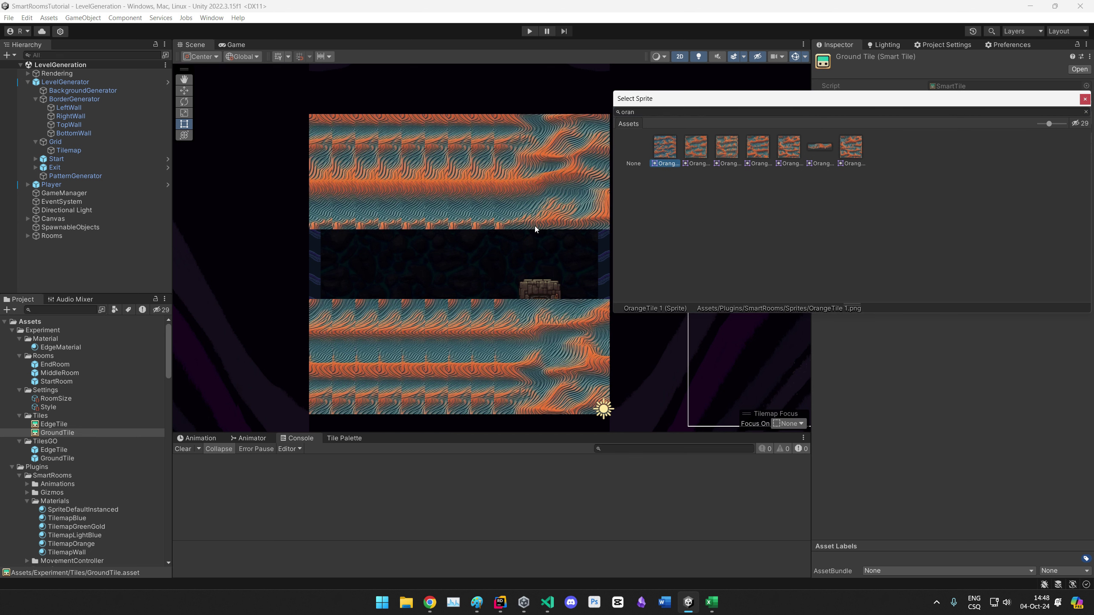
{"action": "key", "text": "Return"}
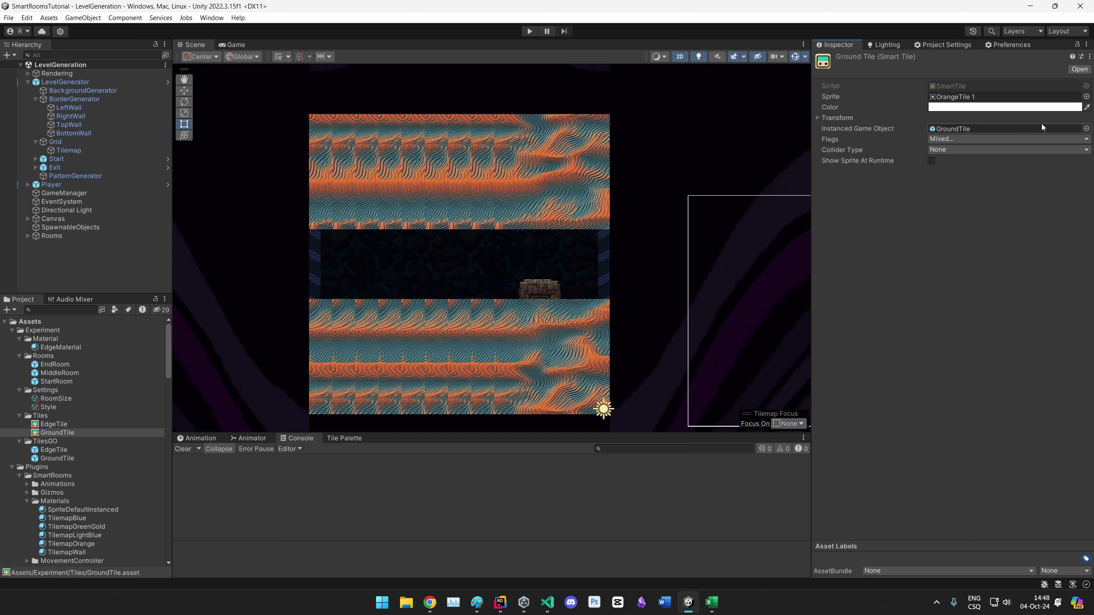
{"action": "left_click", "coordinate": [1086, 96]}
{"action": "left_click", "coordinate": [897, 215]}
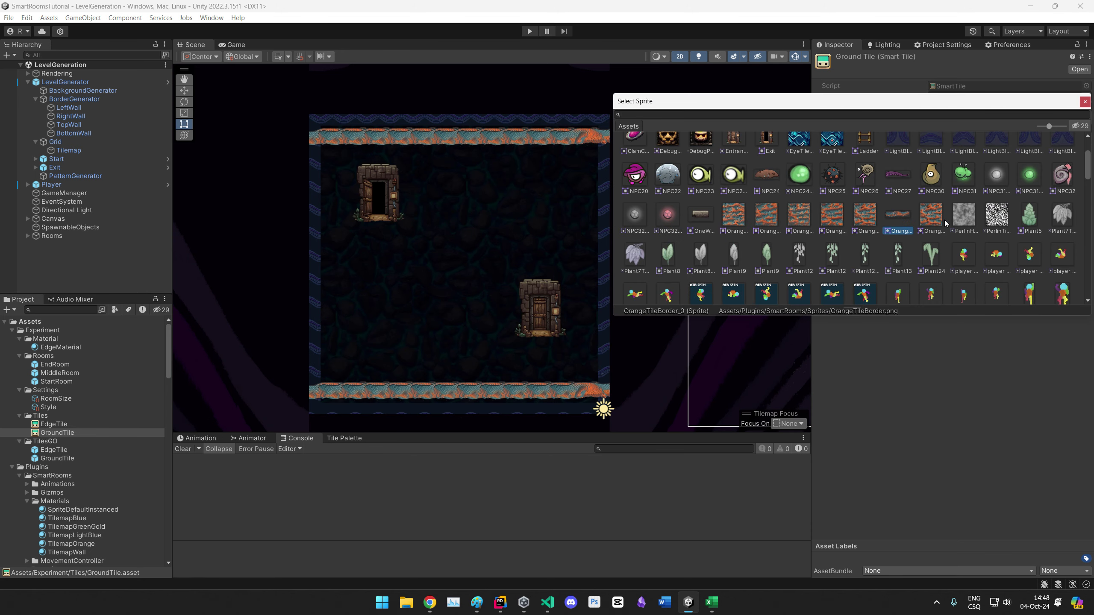
{"action": "left_click", "coordinate": [931, 215]}
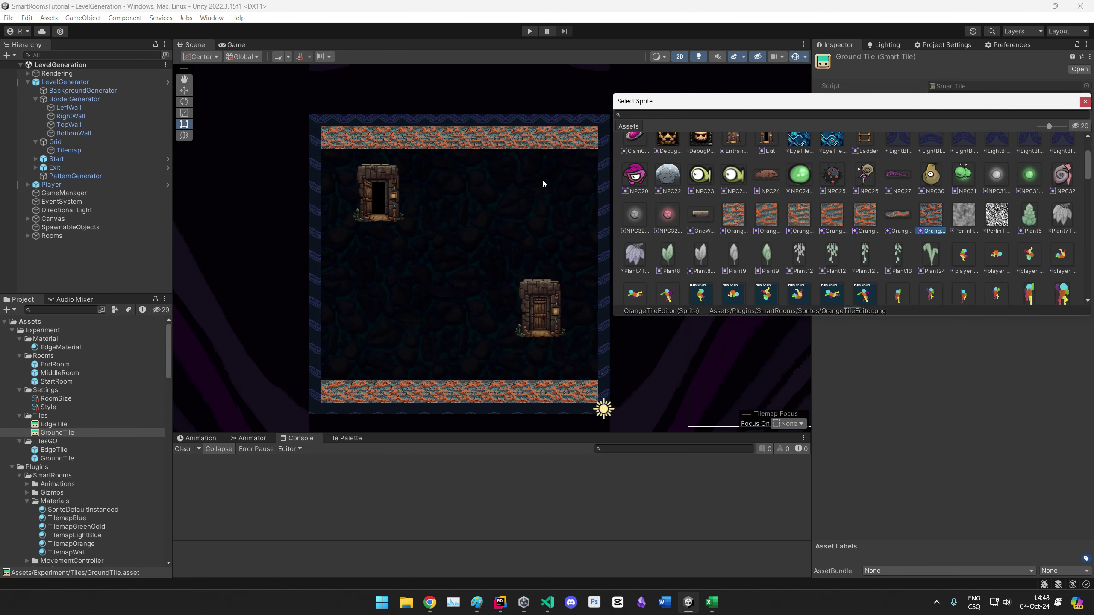
{"action": "left_click", "coordinate": [870, 324]}
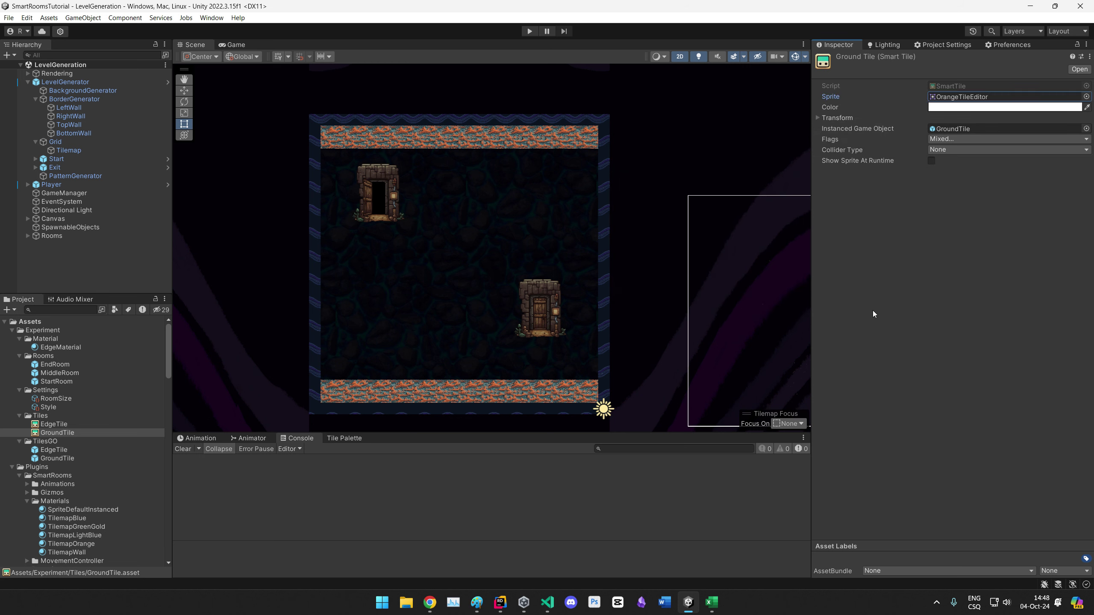
Step: Change the sprite of the GroundTile prefab in the TilesGO folder to OrangeTileEditor
{"action": "left_click", "coordinate": [54, 448]}
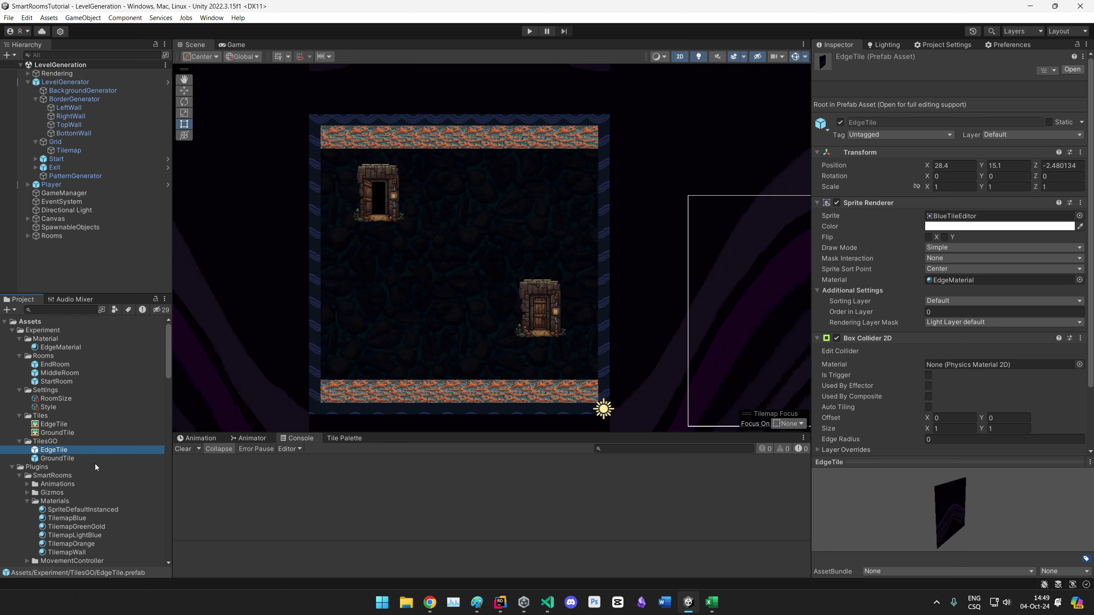
{"action": "left_click", "coordinate": [69, 459]}
{"action": "left_click", "coordinate": [1079, 216]}
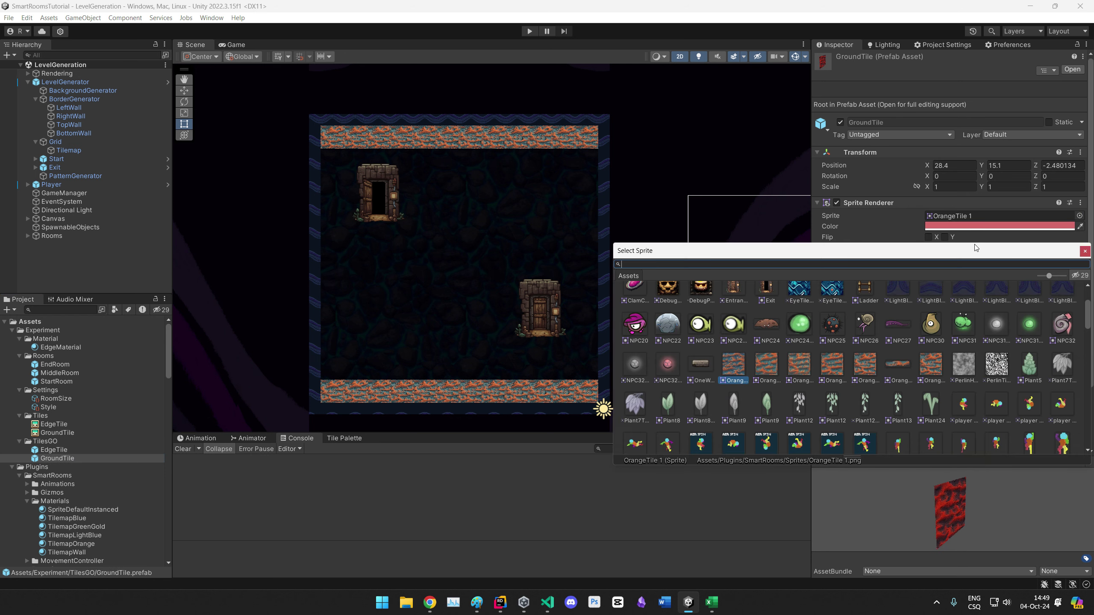
{"action": "double_click", "coordinate": [931, 364]}
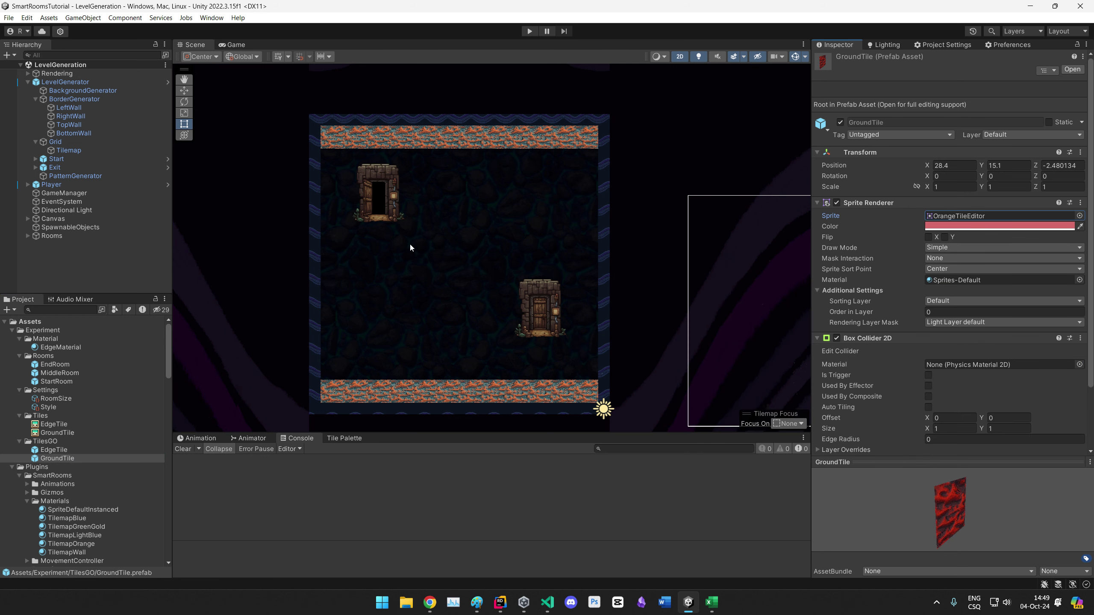
{"action": "middle_click_drag", "start_coordinate": [586, 295], "coordinate": [605, 273]}
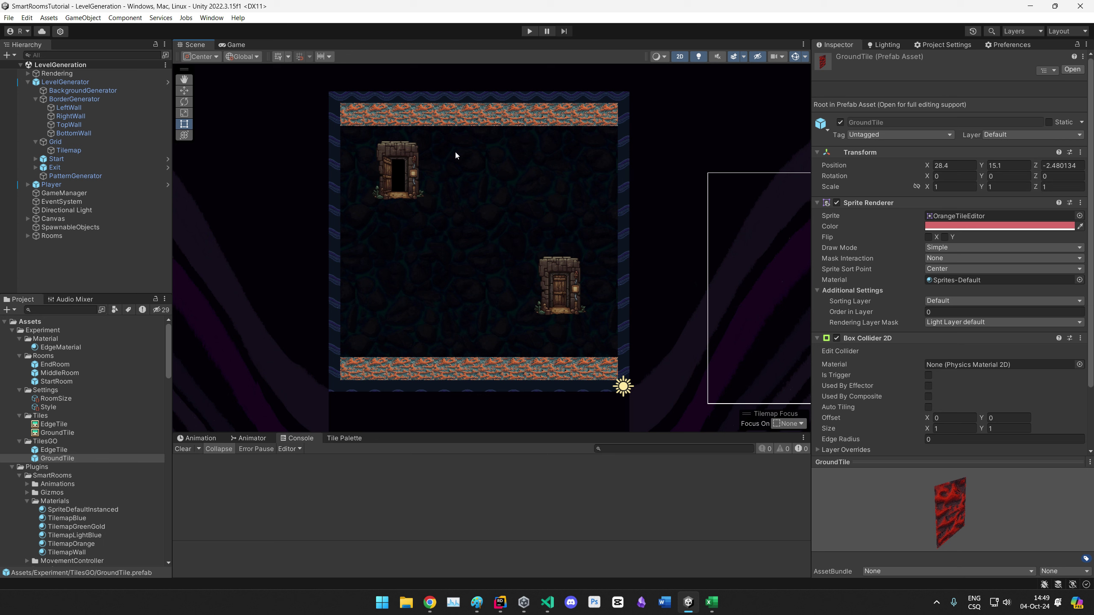
Step: Duplicate EdgeMaterial in the Material folder and name the copy GroundTile
{"action": "left_click", "coordinate": [61, 348]}
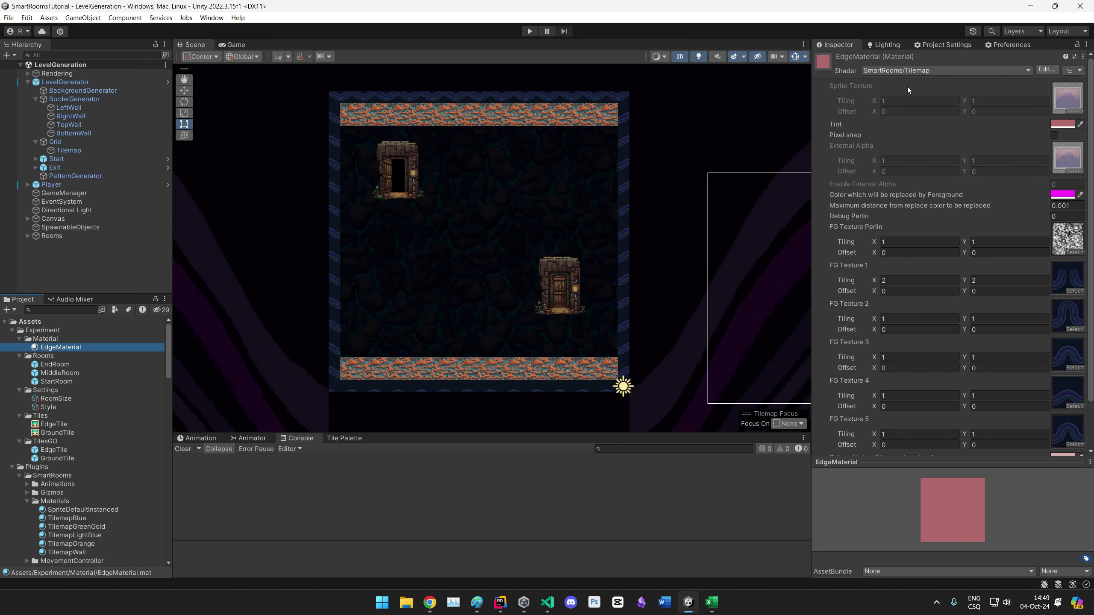
{"action": "key", "text": "ctrl+d"}
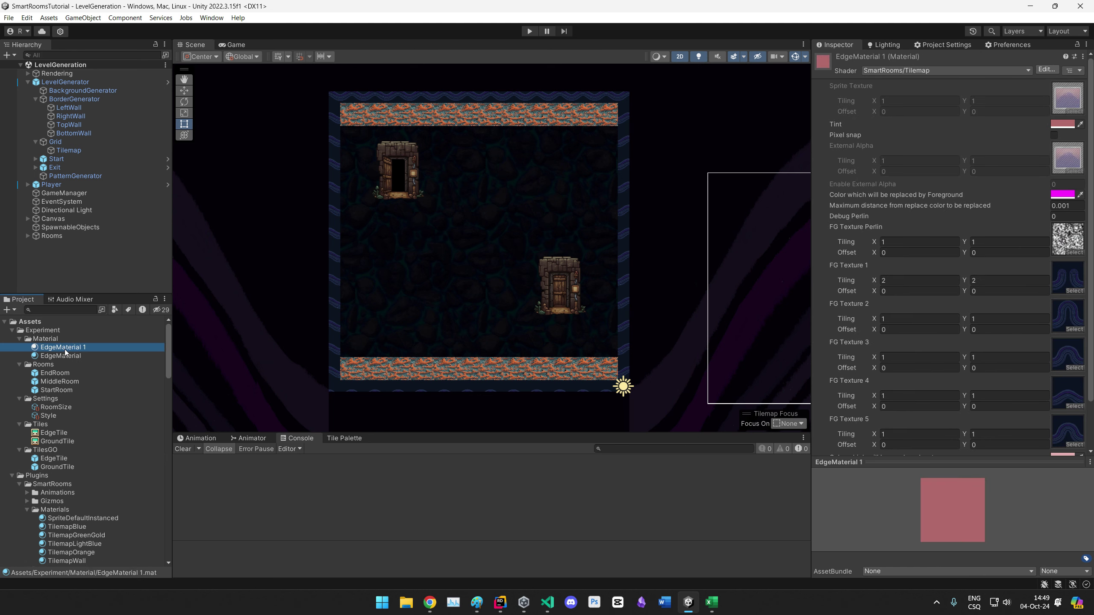
{"action": "type", "text": "G"}
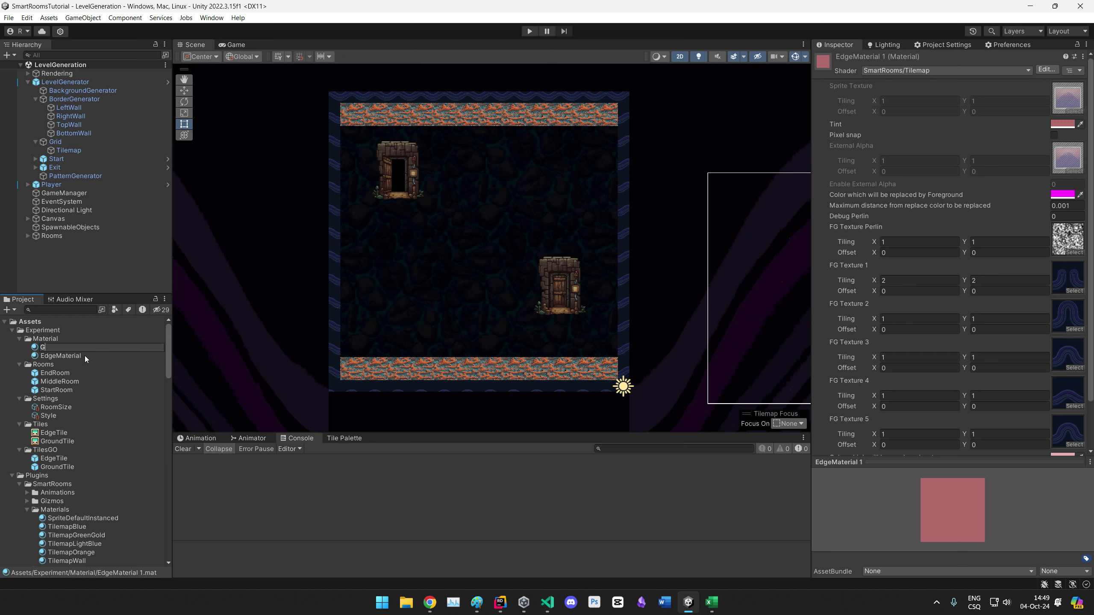
{"action": "type", "text": "roundTile"}
{"action": "key", "text": "Return"}
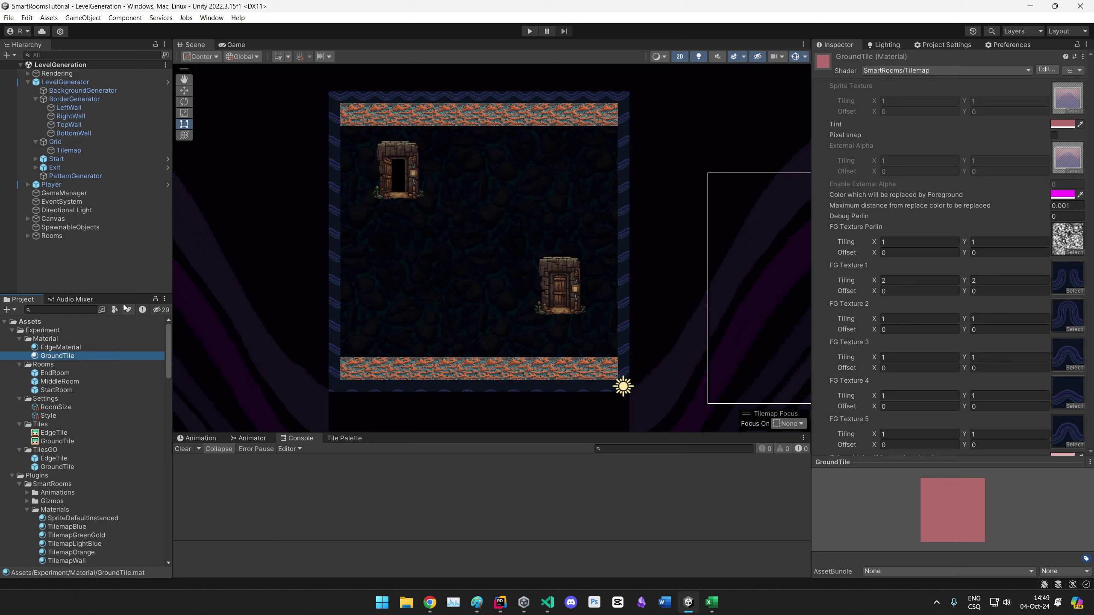
Step: Assign the GroundTile material to the Sprite Renderer of the GroundTile prefab in the TilesGO folder
{"action": "left_click", "coordinate": [60, 441]}
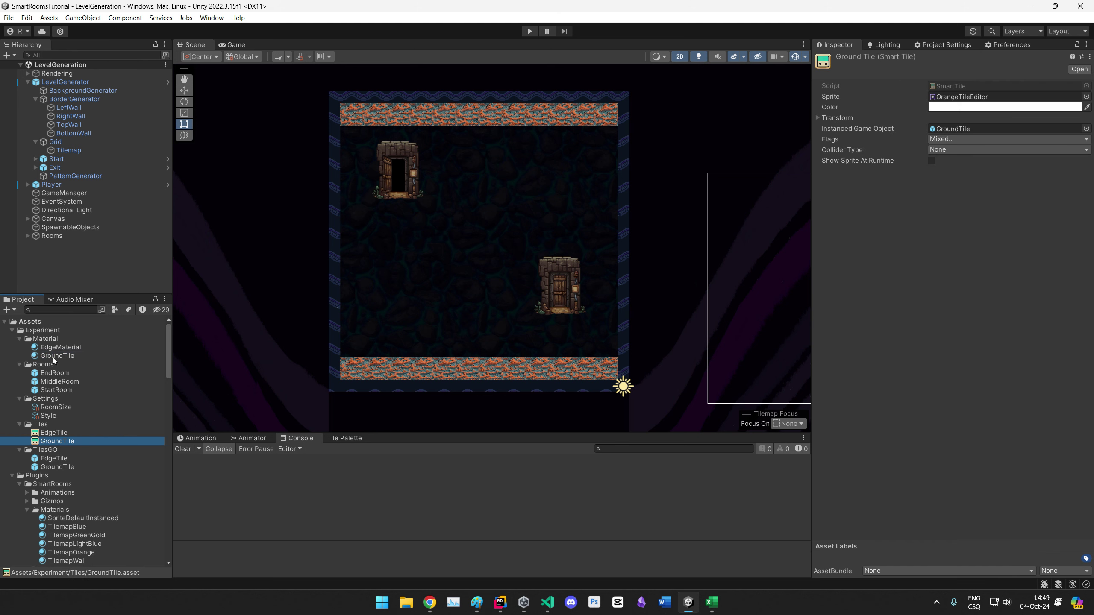
{"action": "left_click", "coordinate": [57, 467]}
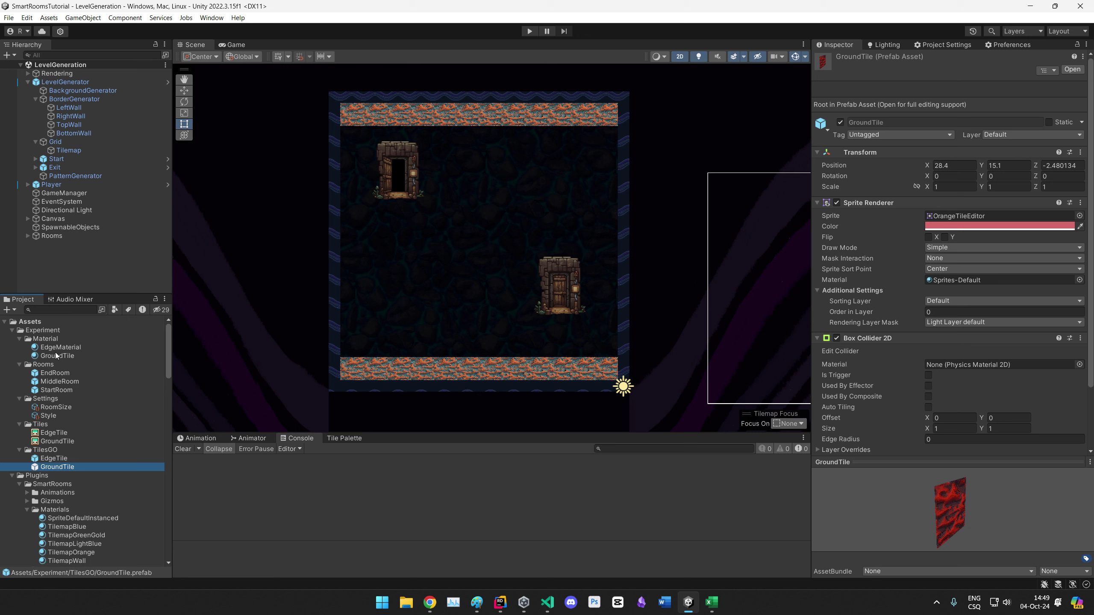
{"action": "left_click_drag", "start_coordinate": [56, 354], "coordinate": [403, 340]}
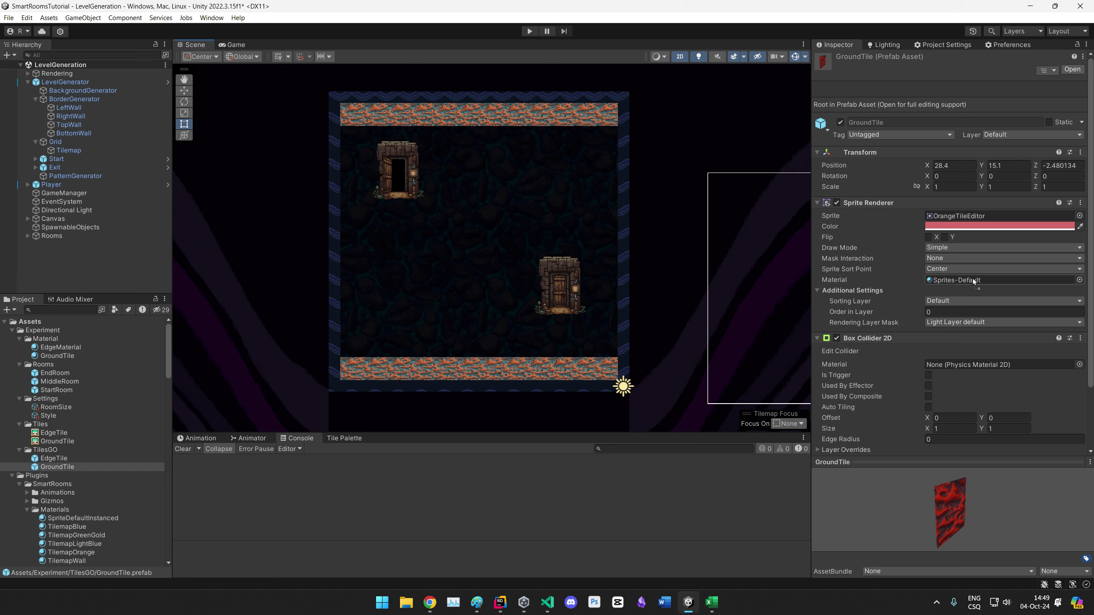
Step: Replace FG Texture 1 and FG Texture 2 of the GroundTile material with orange tile textures
{"action": "left_click", "coordinate": [50, 358]}
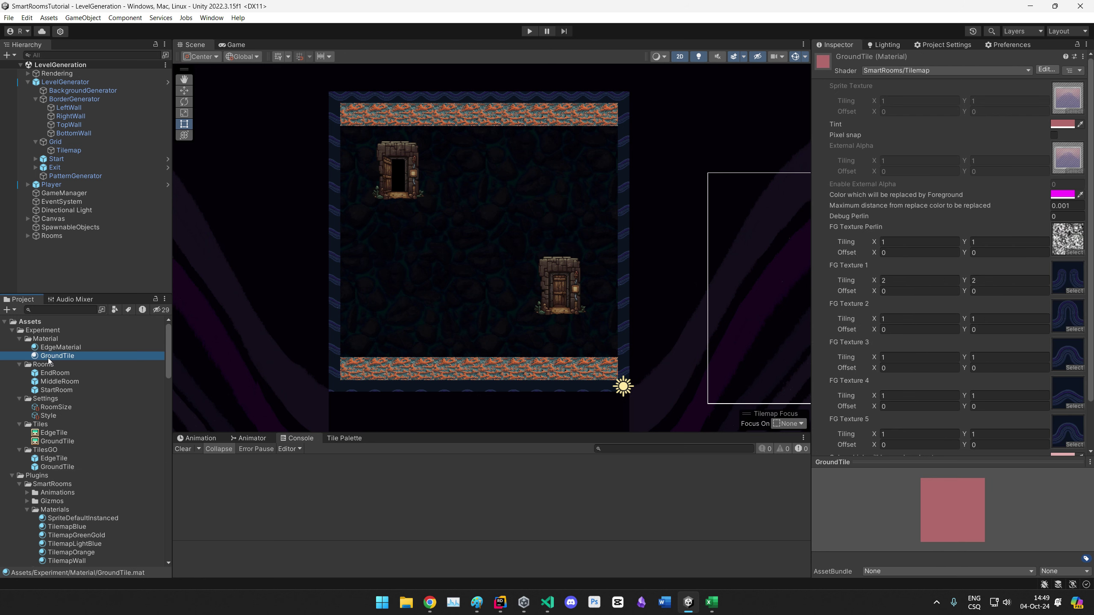
{"action": "scroll", "coordinate": [1065, 221], "scroll_direction": "down", "scroll_amount": 3}
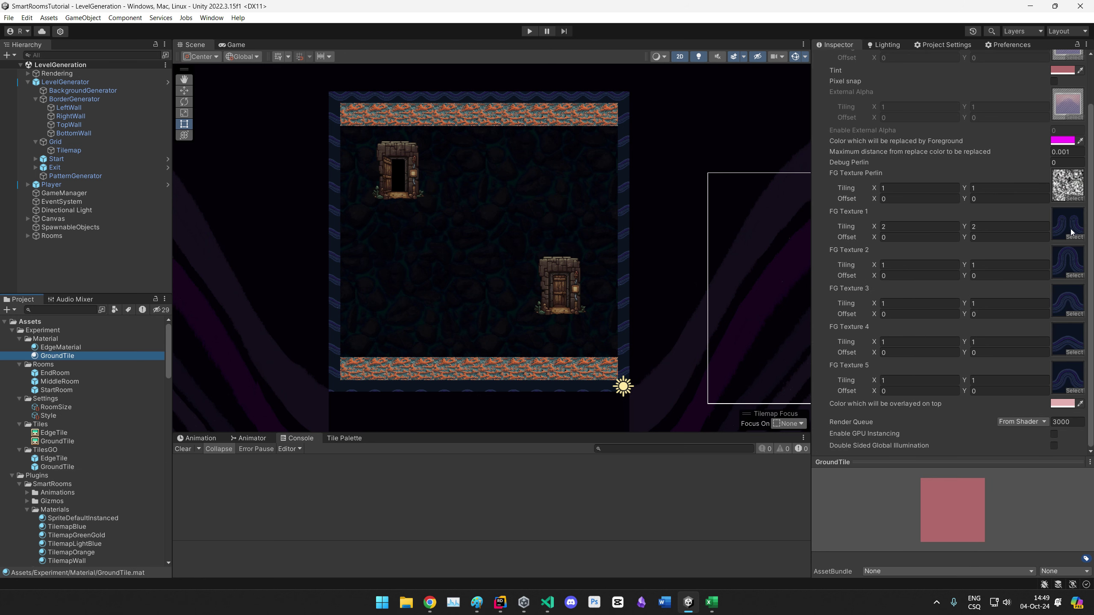
{"action": "left_click", "coordinate": [1074, 237]}
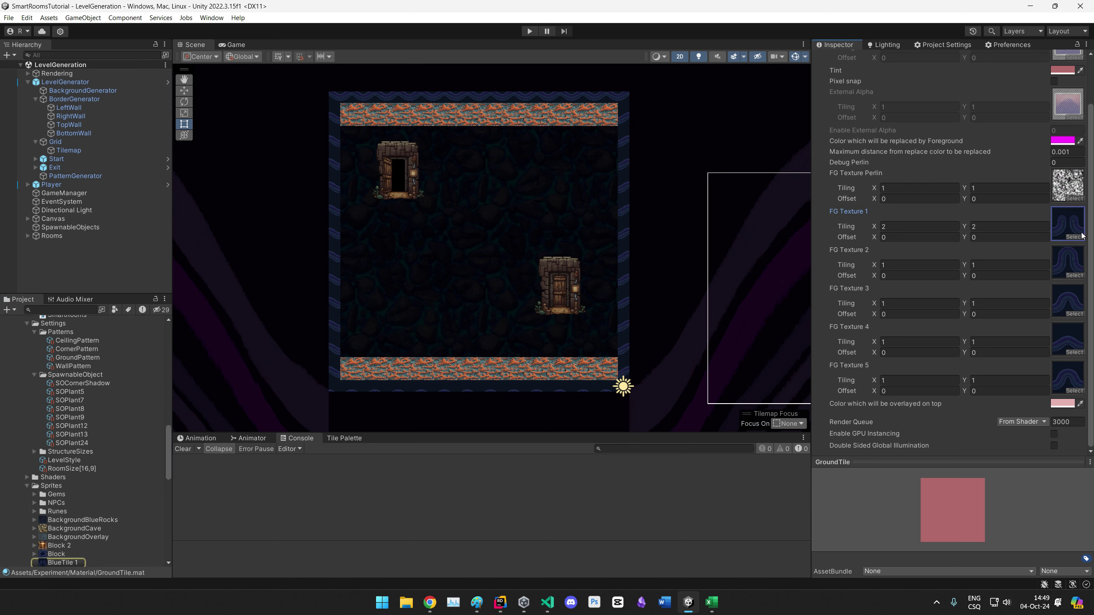
{"action": "left_click", "coordinate": [709, 451]}
{"action": "left_click", "coordinate": [1071, 261]}
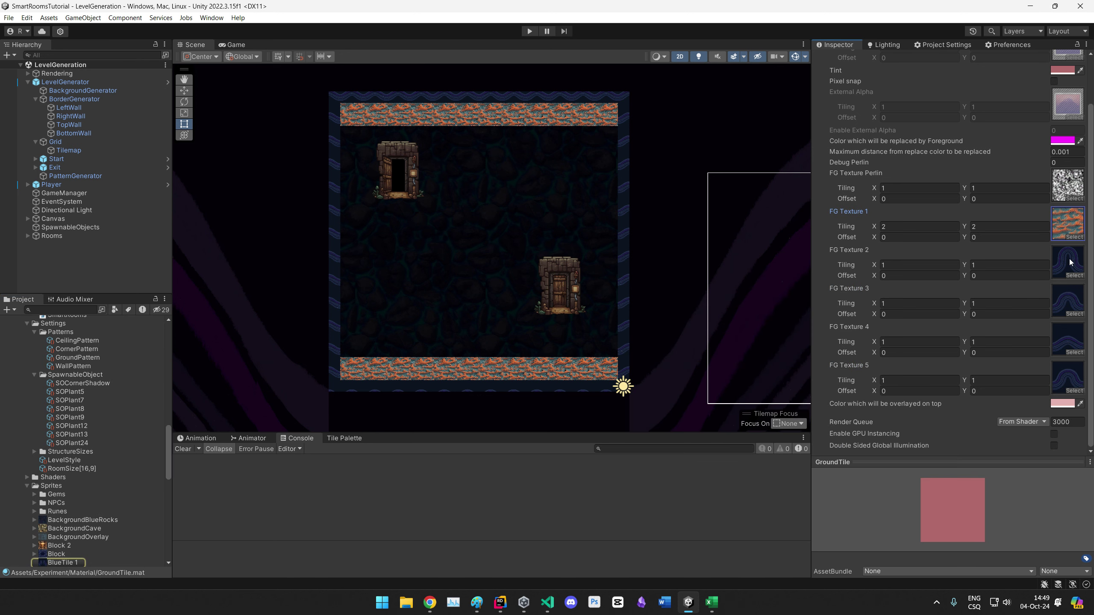
{"action": "left_click", "coordinate": [1075, 277]}
{"action": "double_click", "coordinate": [735, 499]}
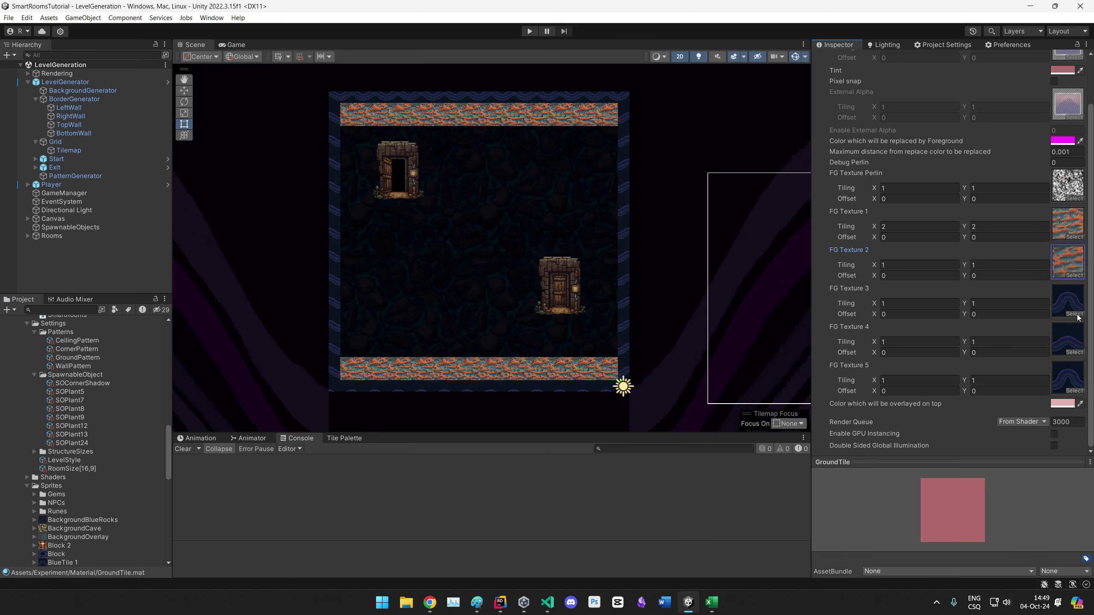
Step: Replace FG Textures 3, 4 and 5 of the GroundTile material with orange tile textures
{"action": "left_click", "coordinate": [1073, 314]}
{"action": "double_click", "coordinate": [796, 543]}
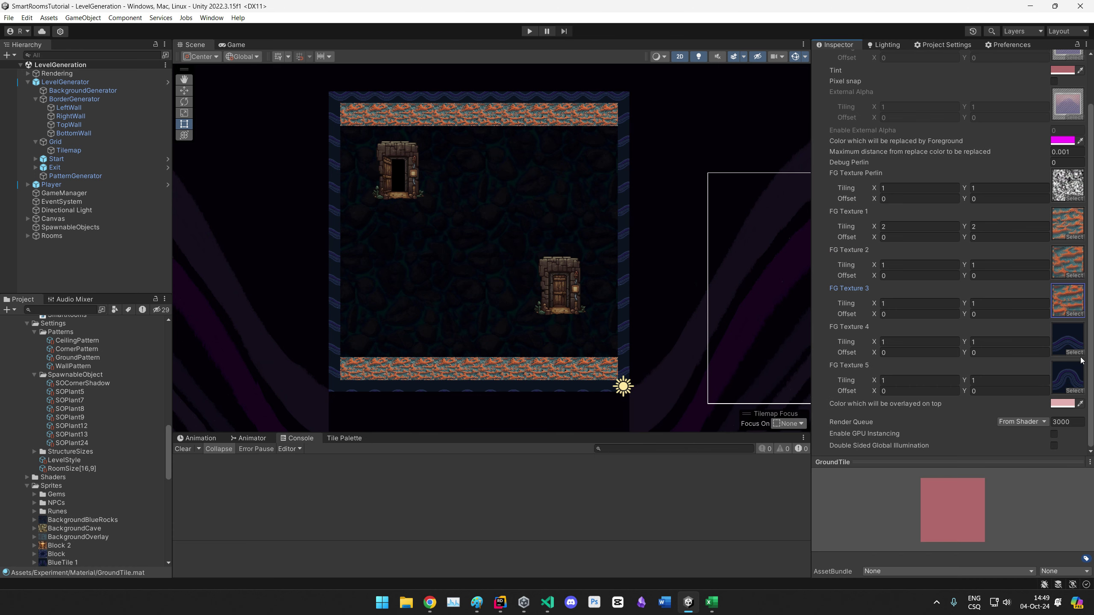
{"action": "left_click", "coordinate": [1074, 352]}
{"action": "double_click", "coordinate": [710, 537]}
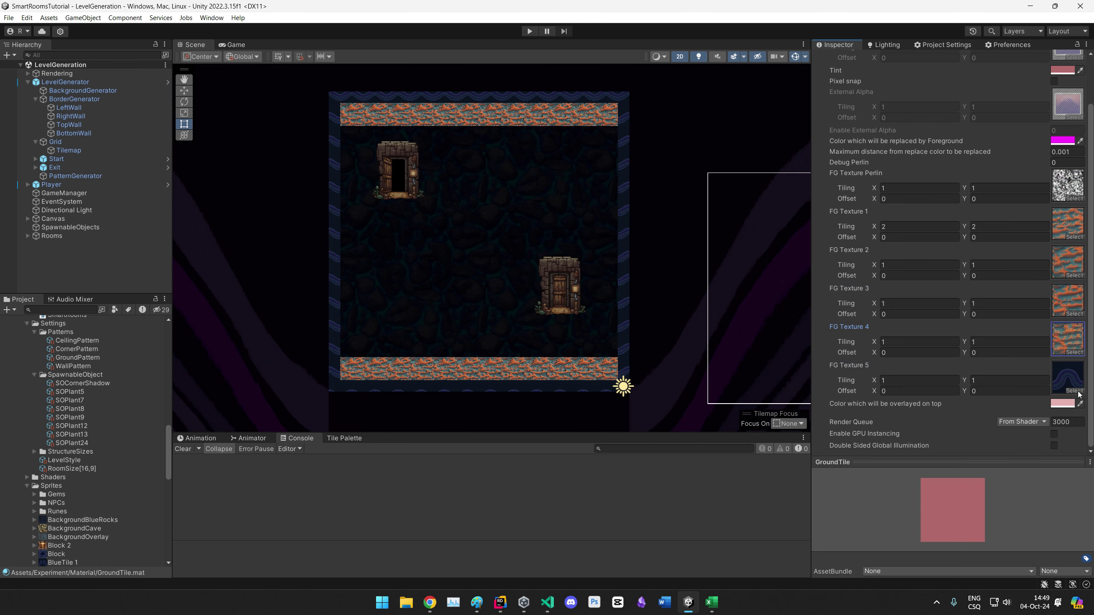
{"action": "left_click", "coordinate": [1074, 392]}
{"action": "left_click", "coordinate": [840, 548]}
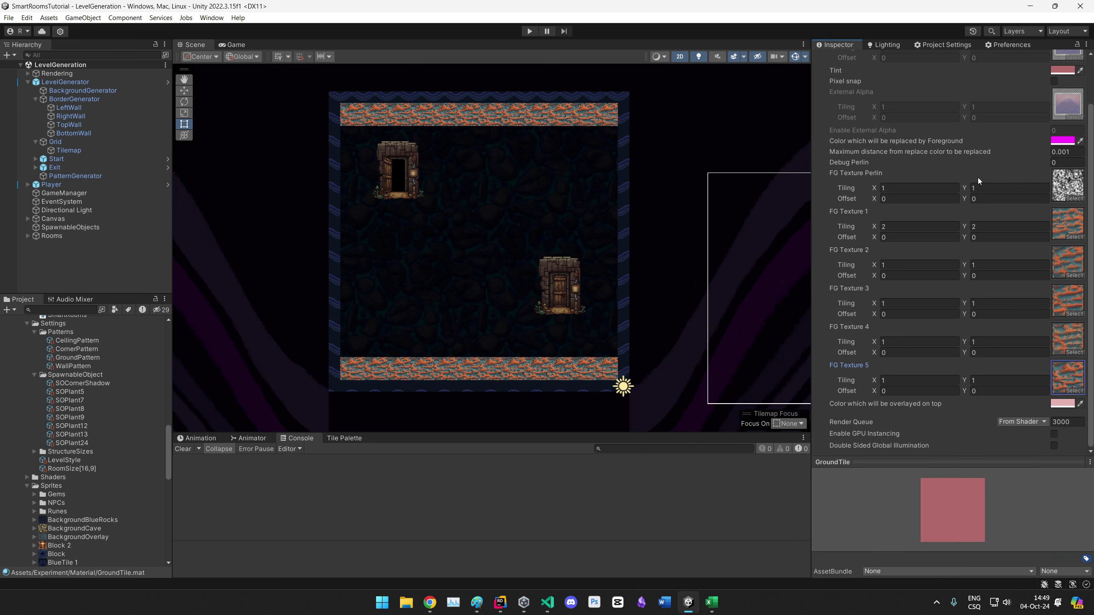
{"action": "scroll", "coordinate": [1074, 240], "scroll_direction": "up", "scroll_amount": 2}
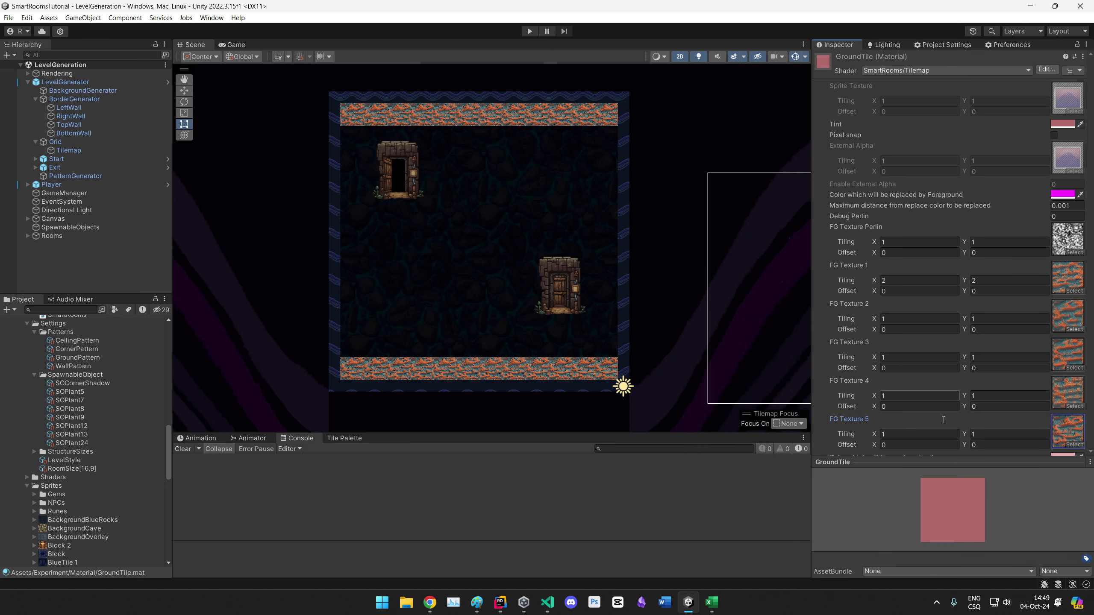
Step: Play the level and run and jump the character across the ground to check how its tiles look
{"action": "left_click", "coordinate": [529, 32]}
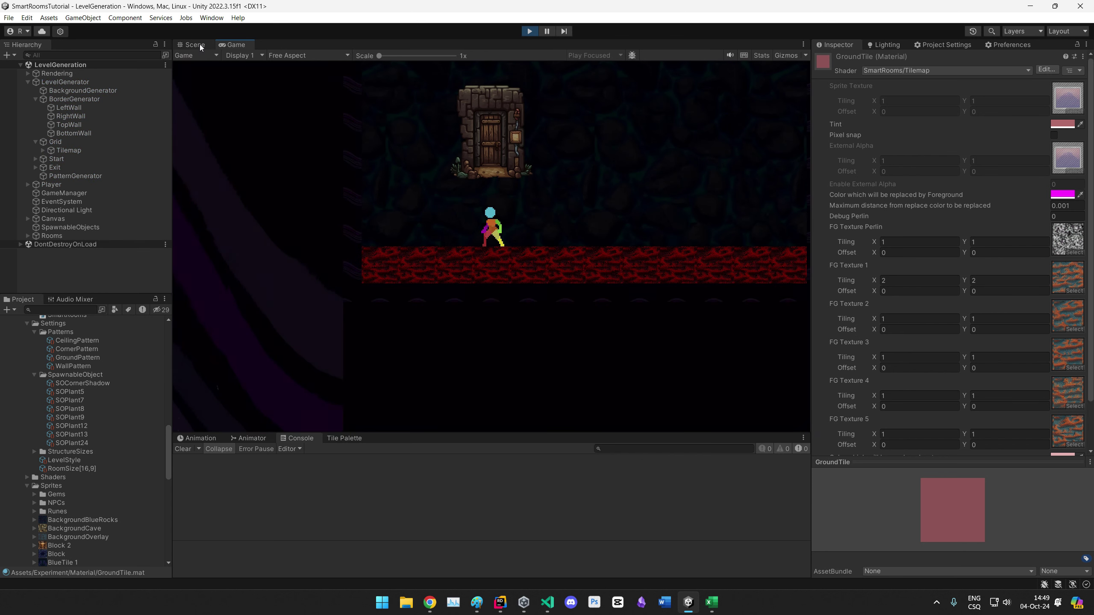
{"action": "key", "text": "a"}
{"action": "key", "text": "d"}
{"action": "key", "text": "space"}
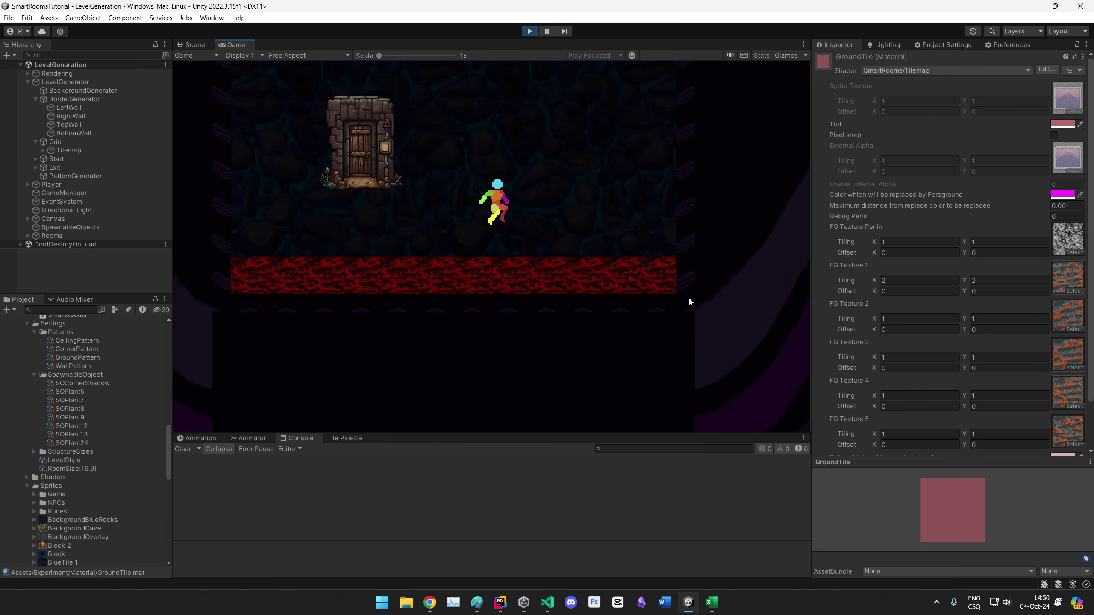
{"action": "key", "text": "a"}
{"action": "key", "text": "space"}
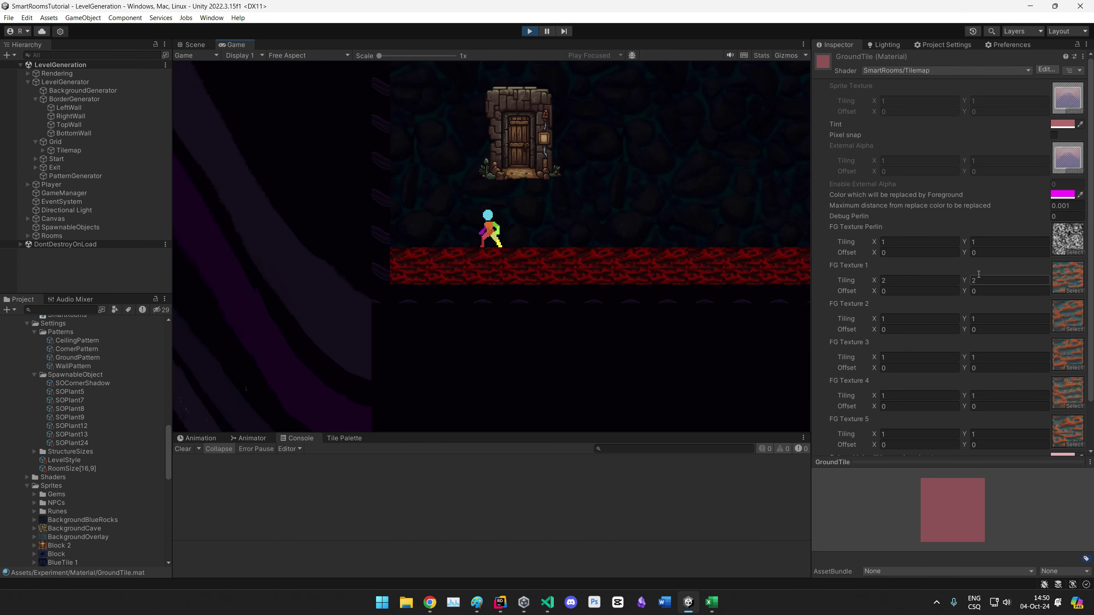
Step: Try a tiling of X 1, Y 1 on the GroundTile material's FG Texture 1, then restore X 2, Y 2
{"action": "scroll", "coordinate": [966, 351], "scroll_direction": "down", "scroll_amount": 3}
{"action": "scroll", "coordinate": [954, 347], "scroll_direction": "up", "scroll_amount": 3}
{"action": "left_click", "coordinate": [922, 280]}
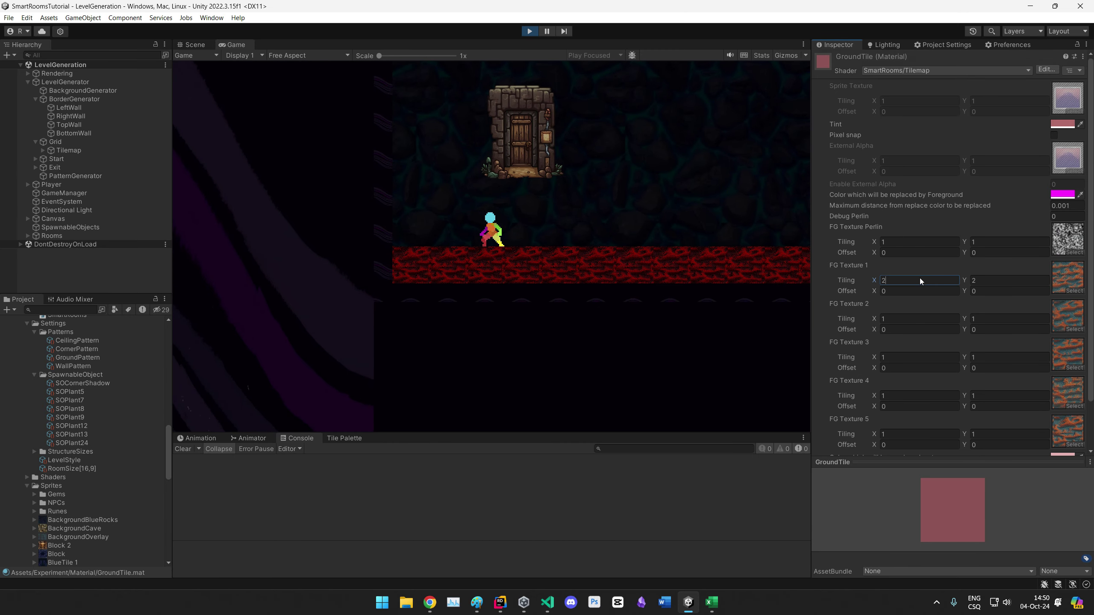
{"action": "type", "text": "1"}
{"action": "left_click", "coordinate": [980, 280]}
{"action": "type", "text": "1"}
{"action": "left_click", "coordinate": [928, 279]}
{"action": "type", "text": "2"}
{"action": "left_click", "coordinate": [993, 280]}
{"action": "type", "text": "2"}
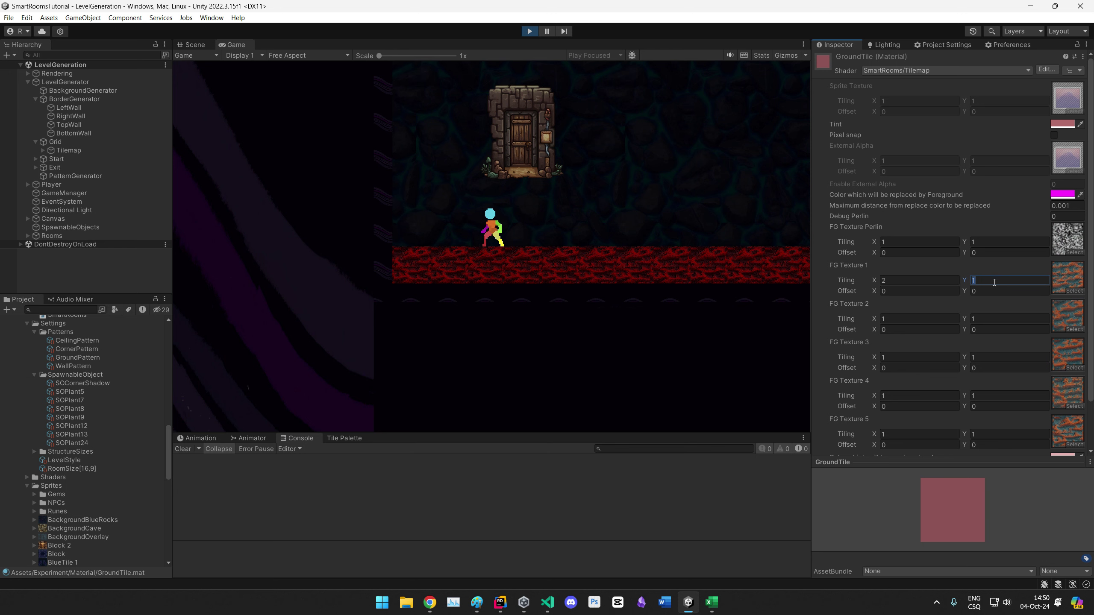
Step: Set the Y offset of the GroundTile material's FG Texture 1 to 0.25 and stop the game
{"action": "left_click", "coordinate": [984, 293]}
{"action": "type", "text": ".25"}
{"action": "left_click", "coordinate": [530, 32]}
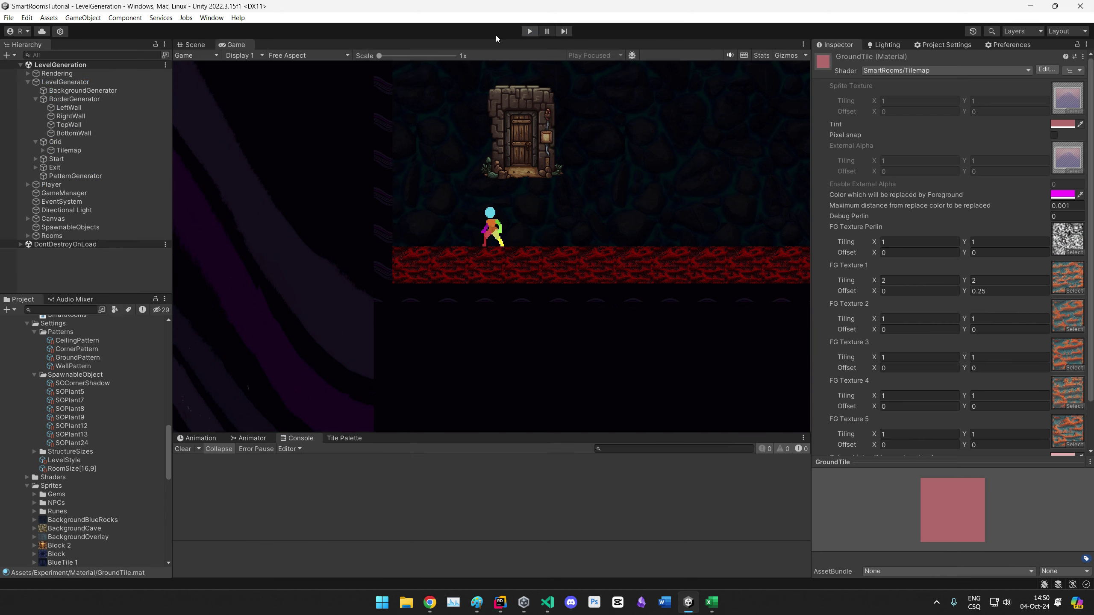
Step: Select the GroundTile prefab in the TilesGO folder and check its Sprite Renderer color and material
{"action": "scroll", "coordinate": [98, 405], "scroll_direction": "up", "scroll_amount": 5}
{"action": "scroll", "coordinate": [98, 405], "scroll_direction": "up", "scroll_amount": 10}
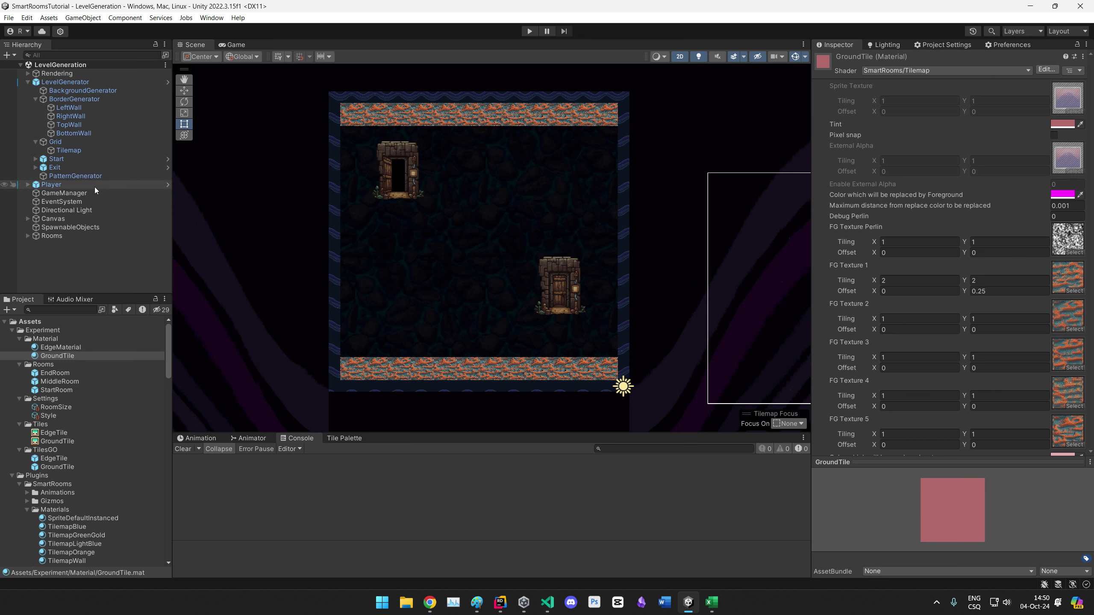
{"action": "left_click", "coordinate": [57, 467]}
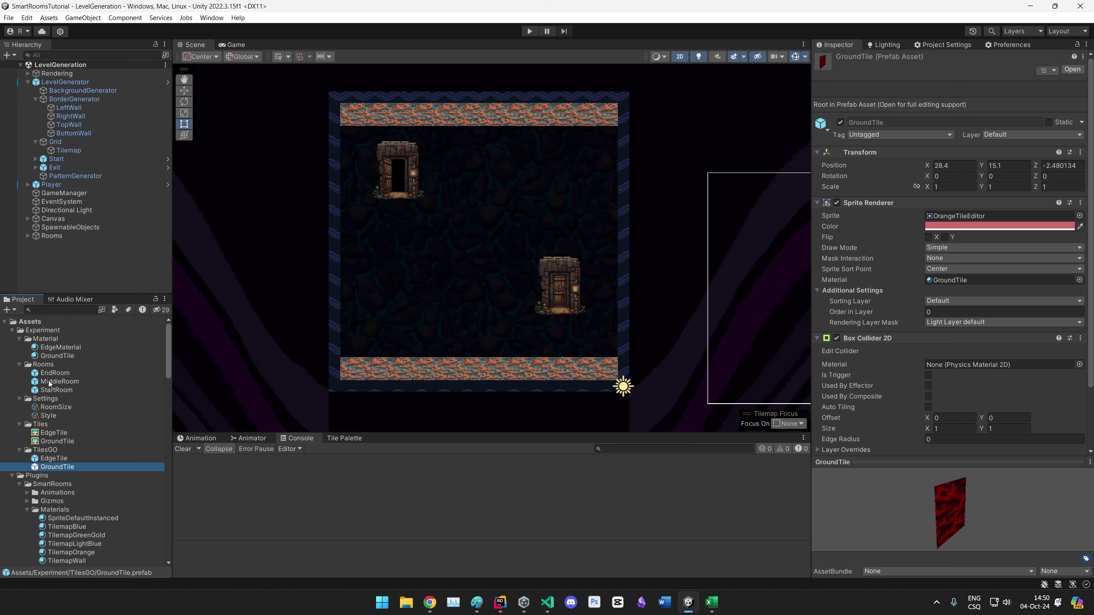
Step: Check the Sprite Renderer color and material of the EdgeTile prefab in the TilesGO folder
{"action": "left_click", "coordinate": [49, 458]}
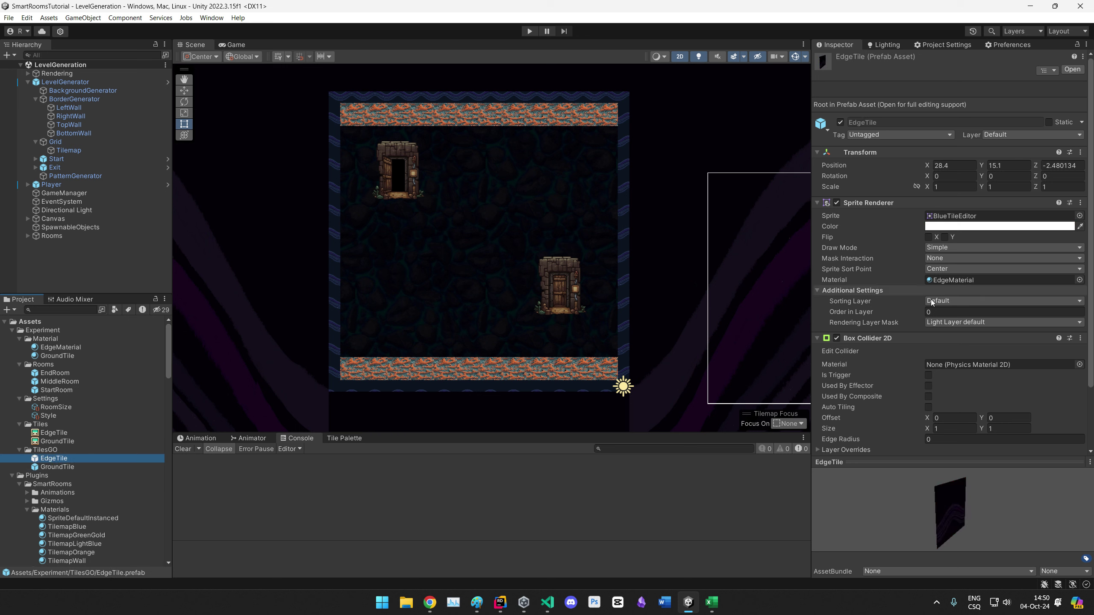
{"action": "scroll", "coordinate": [880, 416], "scroll_direction": "down", "scroll_amount": 3}
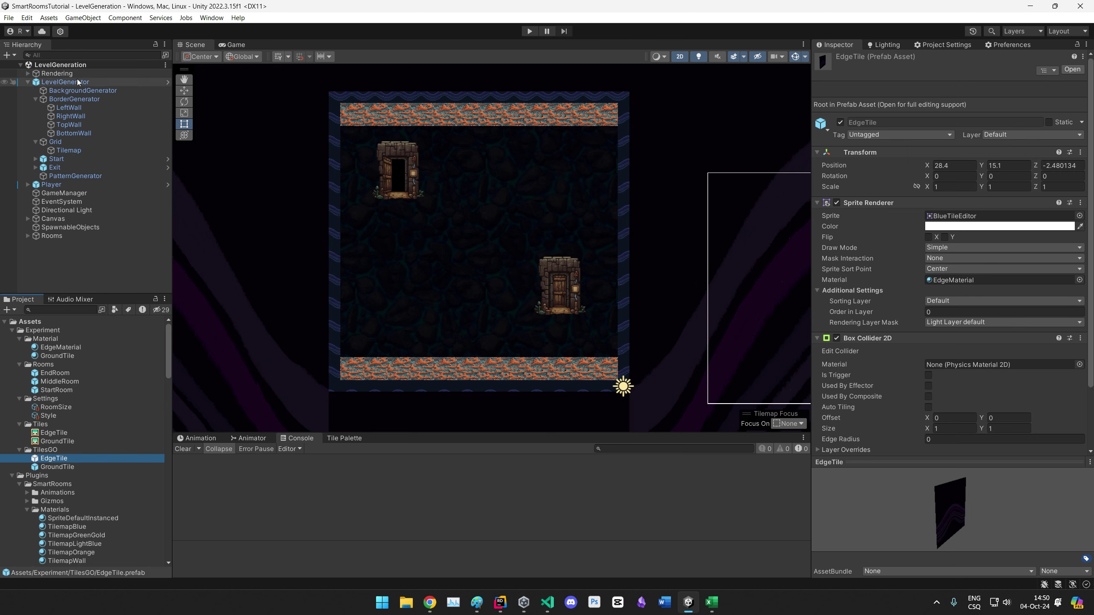
Step: Generate the level repeatedly from the LevelGenerator object to try out different start and exit door placements
{"action": "left_click", "coordinate": [65, 82]}
{"action": "left_click", "coordinate": [959, 425]}
{"action": "left_click", "coordinate": [959, 426]}
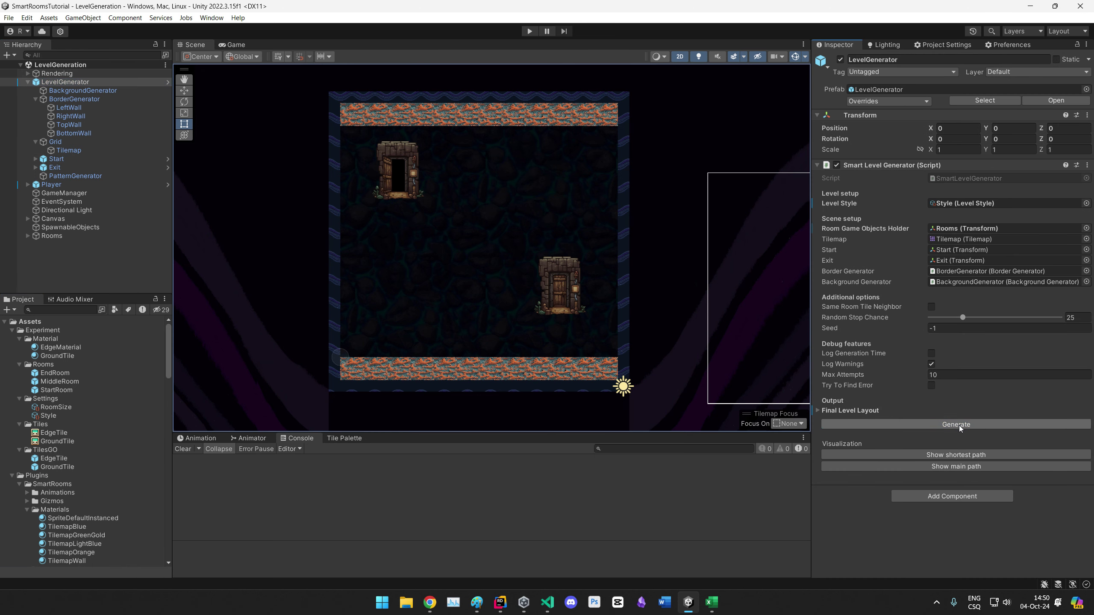
{"action": "left_click", "coordinate": [959, 426]}
{"action": "left_click", "coordinate": [959, 426]}
{"action": "left_click", "coordinate": [958, 425]}
{"action": "left_click", "coordinate": [958, 426]}
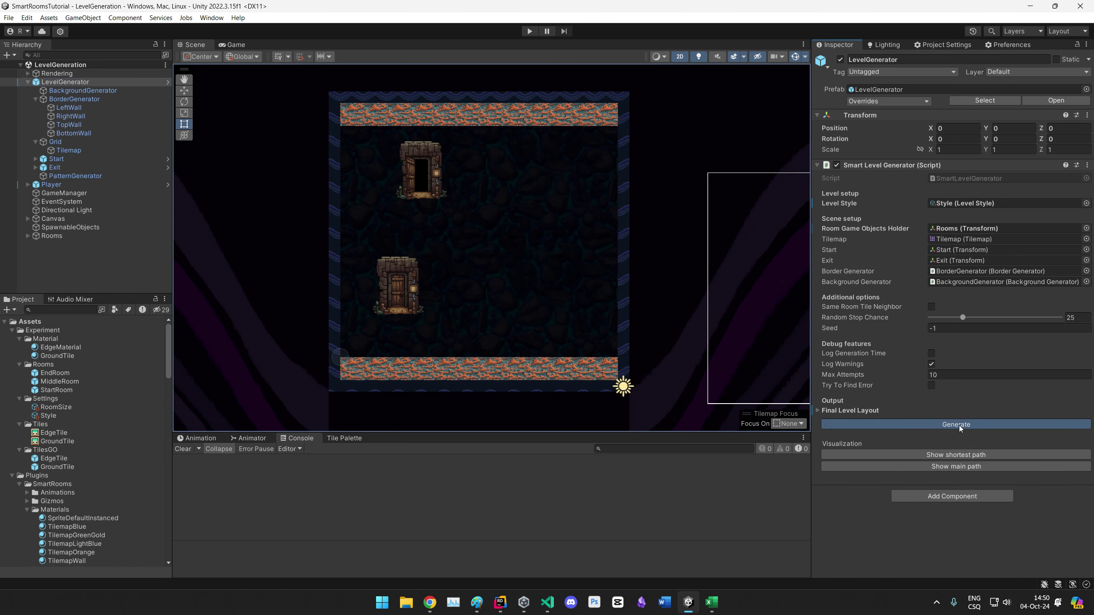
{"action": "left_click", "coordinate": [958, 426]}
{"action": "left_click", "coordinate": [959, 426]}
{"action": "left_click", "coordinate": [958, 426]}
{"action": "left_click", "coordinate": [958, 425]}
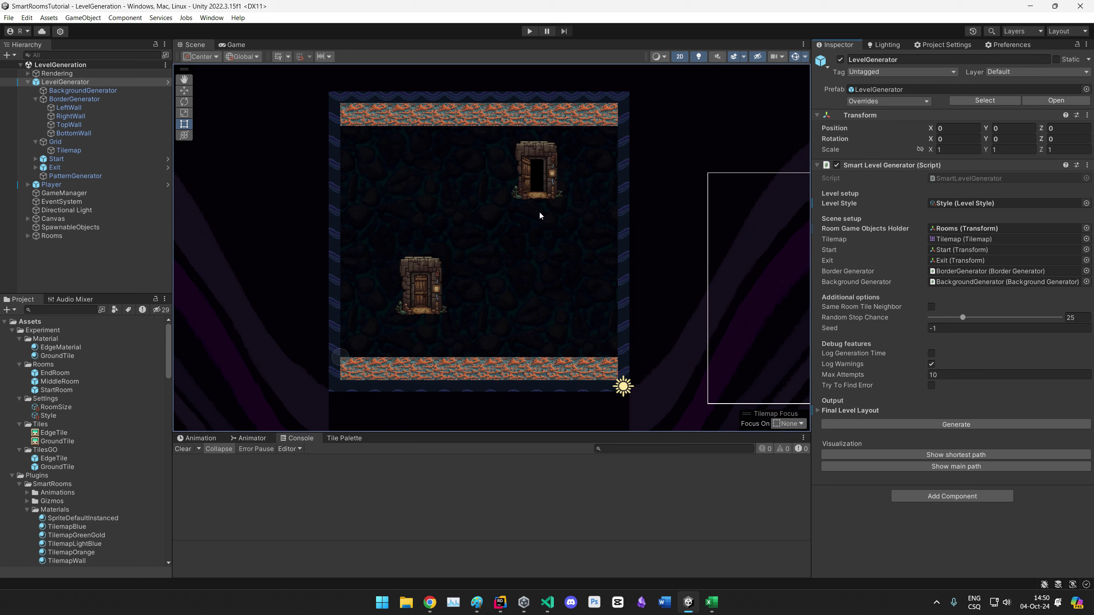
{"action": "left_click", "coordinate": [959, 425]}
{"action": "left_click", "coordinate": [959, 424]}
{"action": "left_click", "coordinate": [959, 423]}
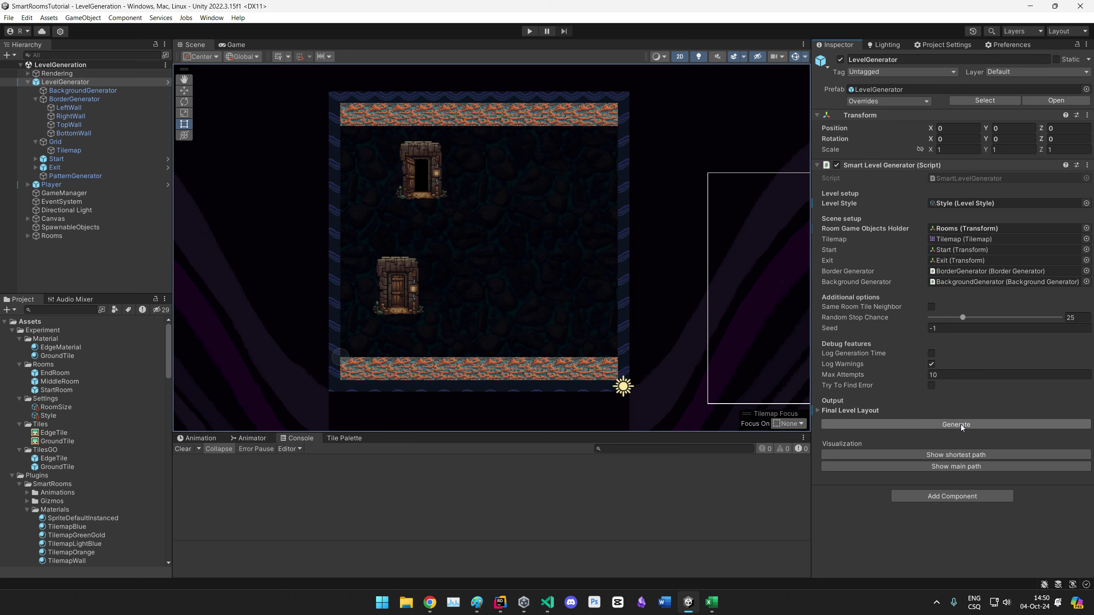
{"action": "left_click", "coordinate": [960, 424]}
{"action": "left_click", "coordinate": [960, 424]}
{"action": "left_click", "coordinate": [960, 424]}
{"action": "left_click", "coordinate": [961, 424]}
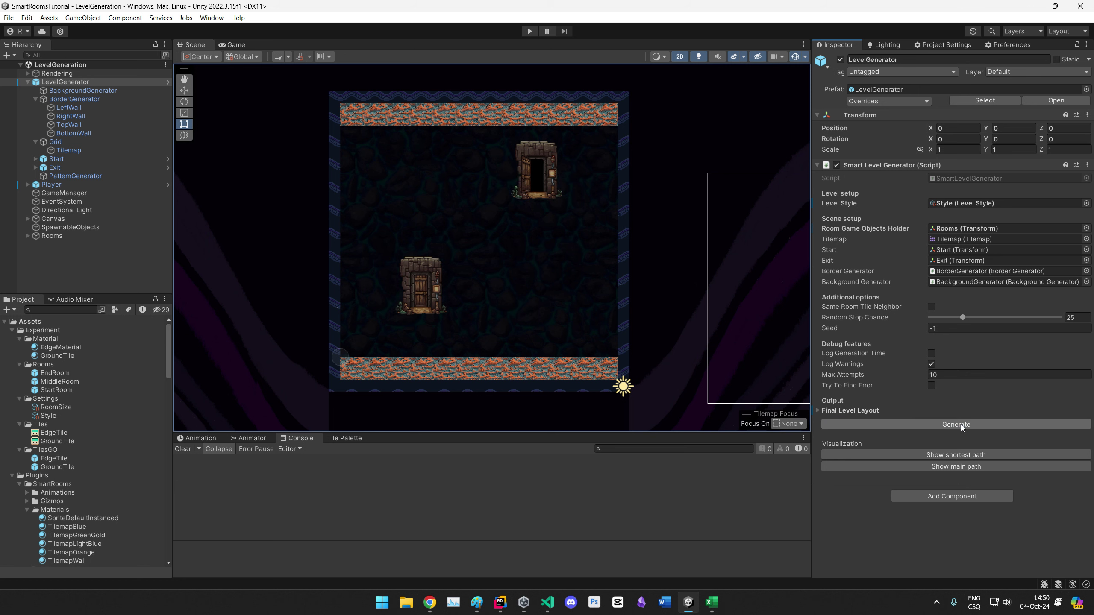
{"action": "left_click", "coordinate": [960, 423]}
{"action": "left_click", "coordinate": [960, 424]}
{"action": "left_click", "coordinate": [960, 424]}
{"action": "left_click", "coordinate": [960, 424]}
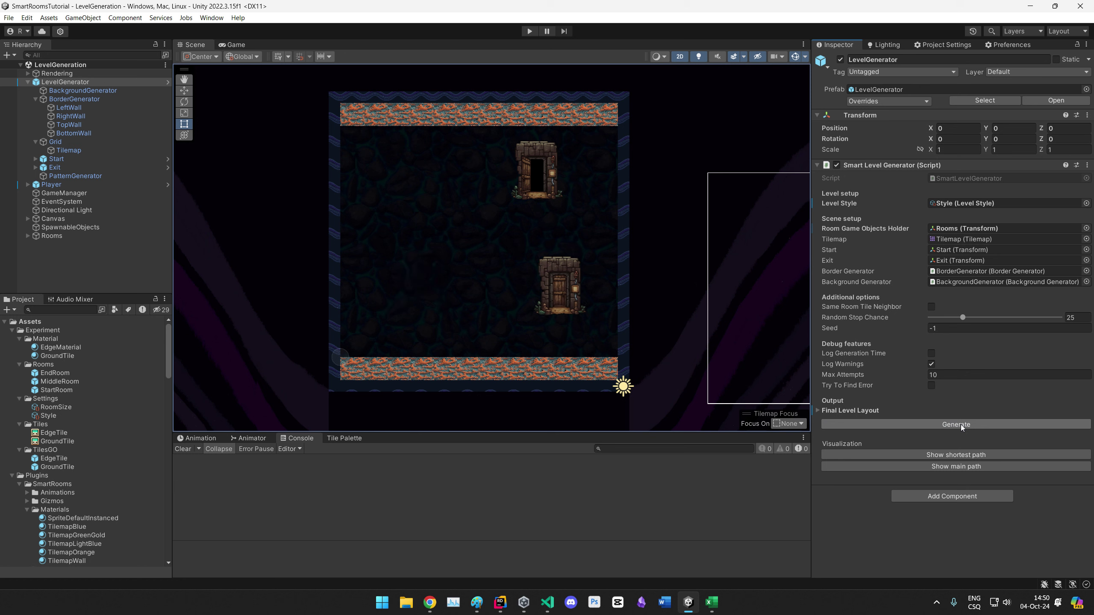
{"action": "left_click", "coordinate": [960, 424]}
{"action": "left_click", "coordinate": [960, 423]}
{"action": "left_click", "coordinate": [960, 424]}
{"action": "left_click", "coordinate": [960, 424]}
{"action": "left_click", "coordinate": [960, 423]}
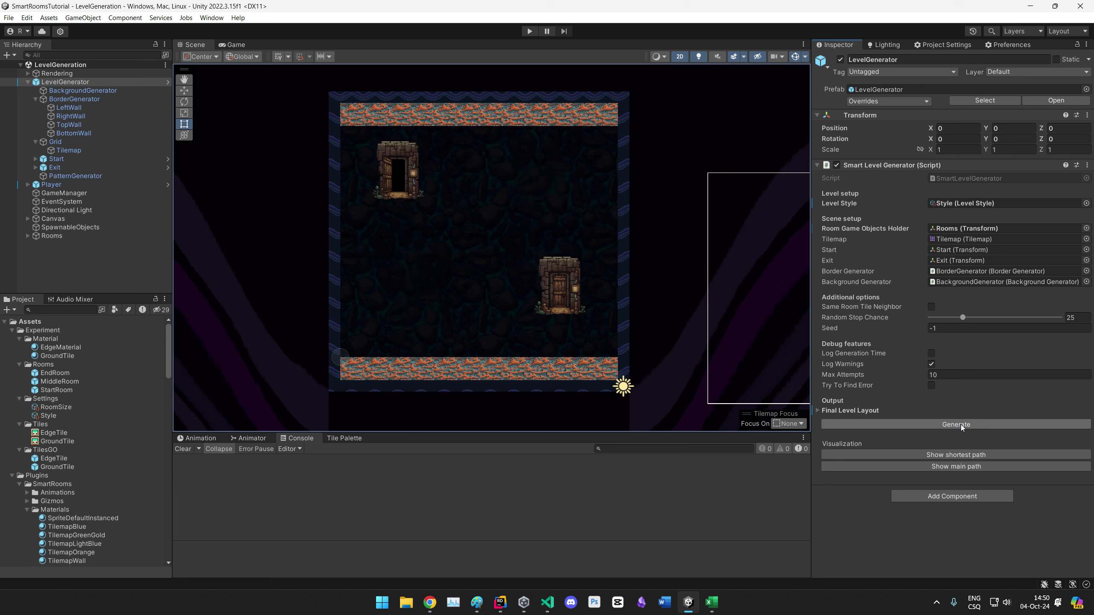
{"action": "left_click", "coordinate": [950, 425]}
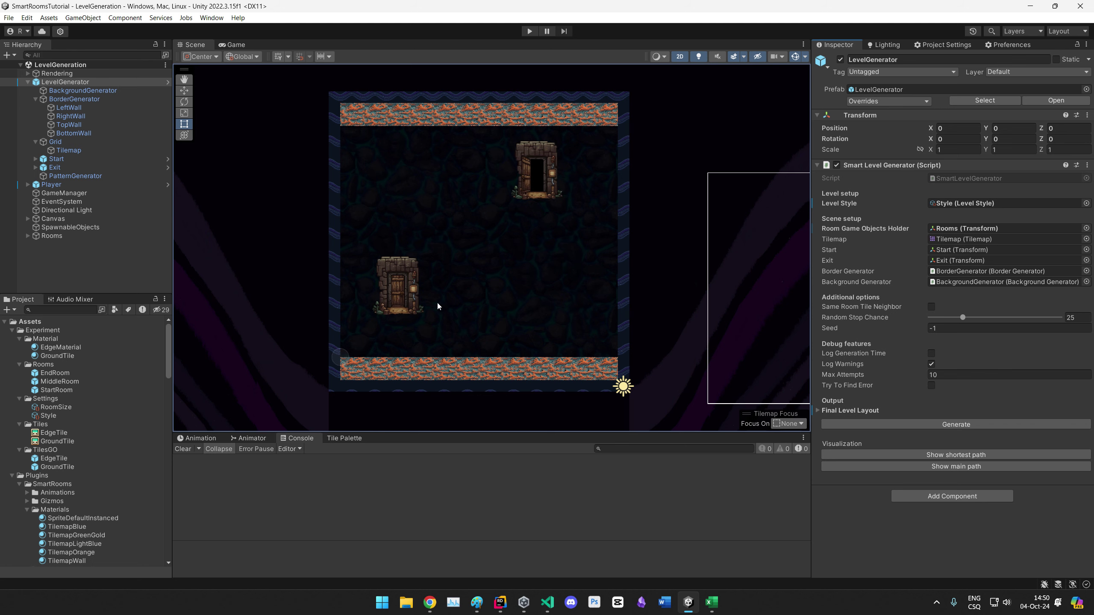
{"action": "left_click", "coordinate": [978, 425]}
Step: Play the newly generated level, running and jumping the character in both directions over the red ground
{"action": "left_click", "coordinate": [530, 31]}
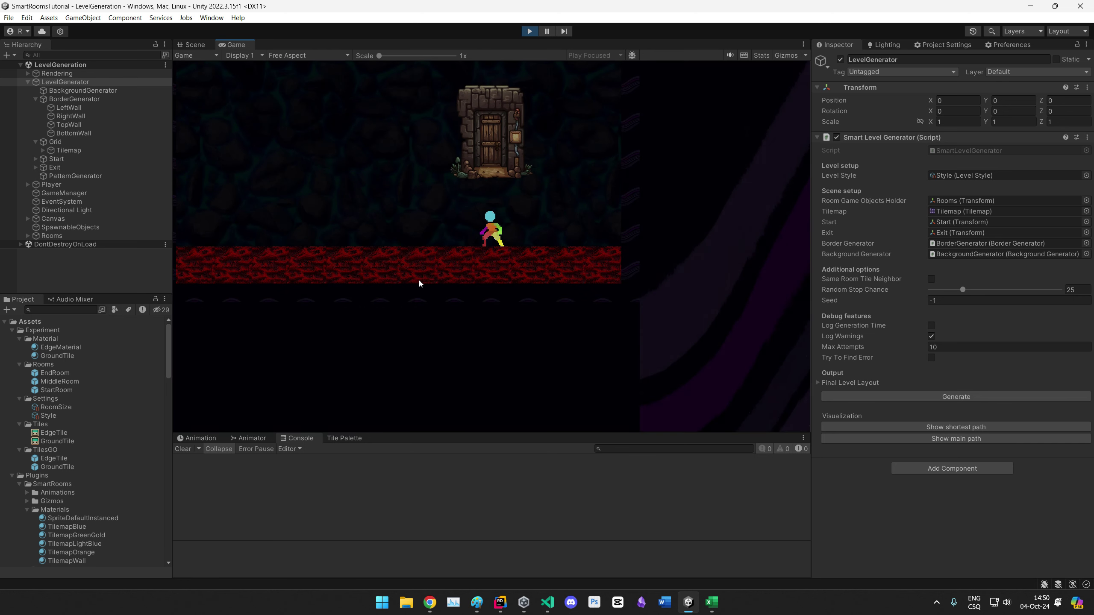
{"action": "key", "text": "a"}
{"action": "key", "text": "space"}
{"action": "key", "text": "d"}
{"action": "key", "text": "space"}
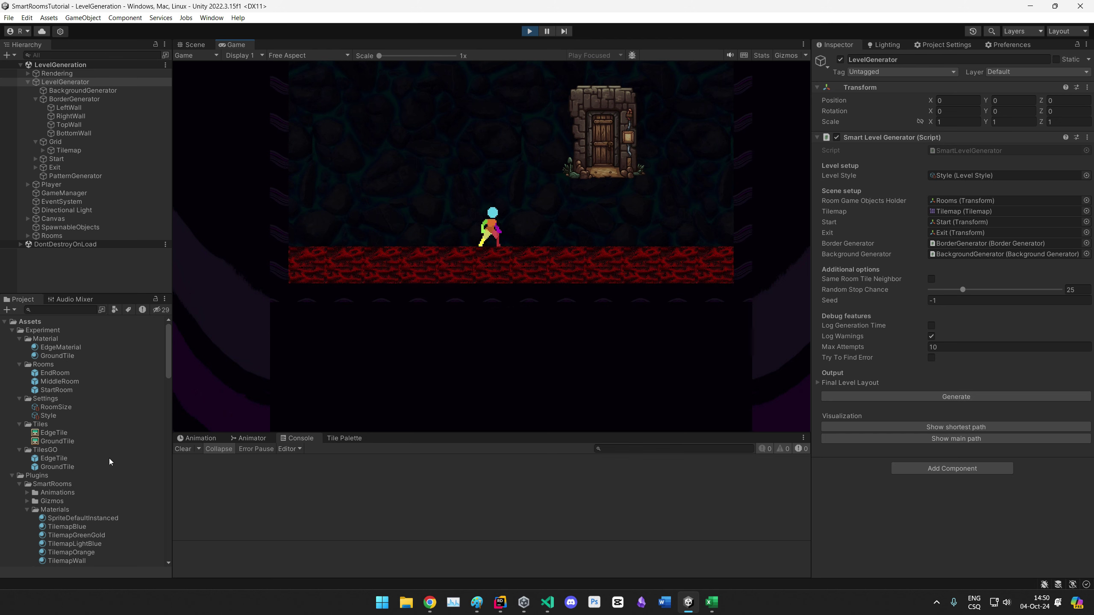
Step: Set the GroundTile material's FG Texture Perlin to PerlinHuge, check the running level in the scene view and stop the game
{"action": "left_click", "coordinate": [72, 466]}
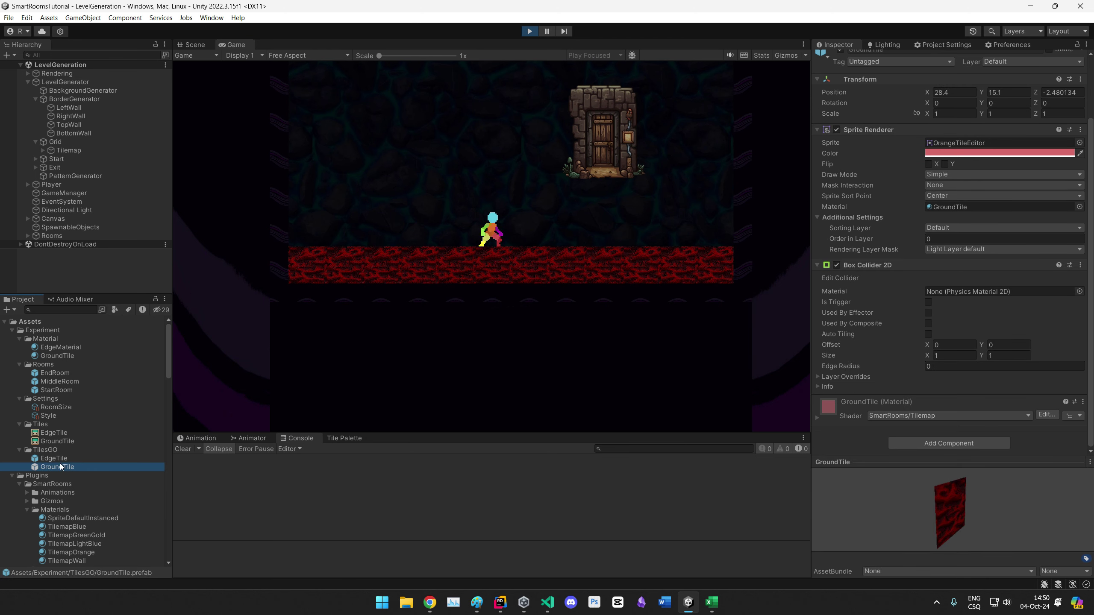
{"action": "left_click", "coordinate": [57, 355]}
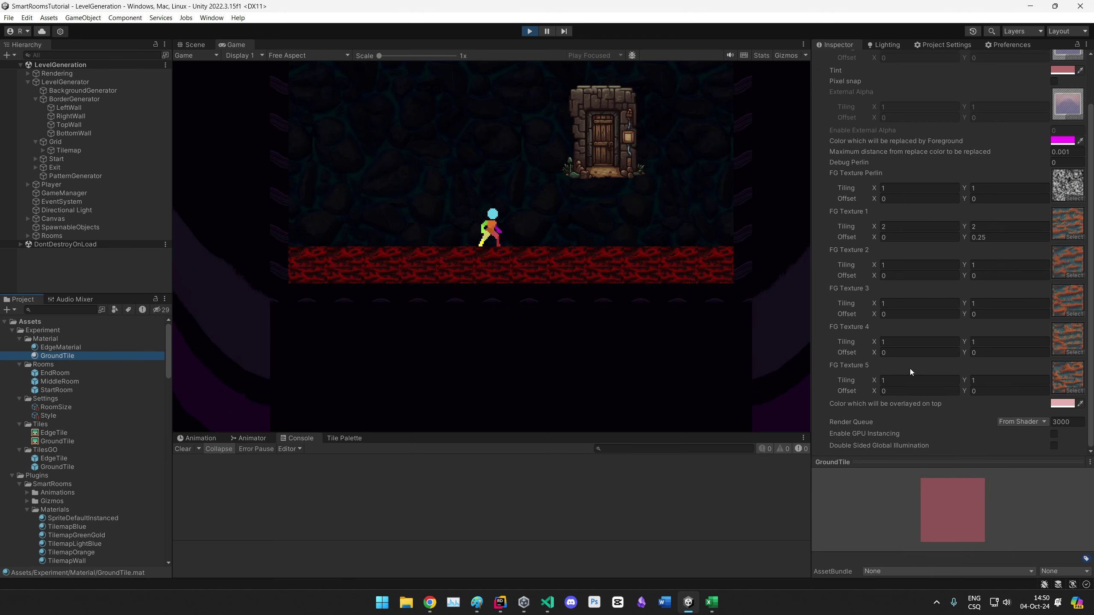
{"action": "scroll", "coordinate": [910, 371], "scroll_direction": "up", "scroll_amount": 3}
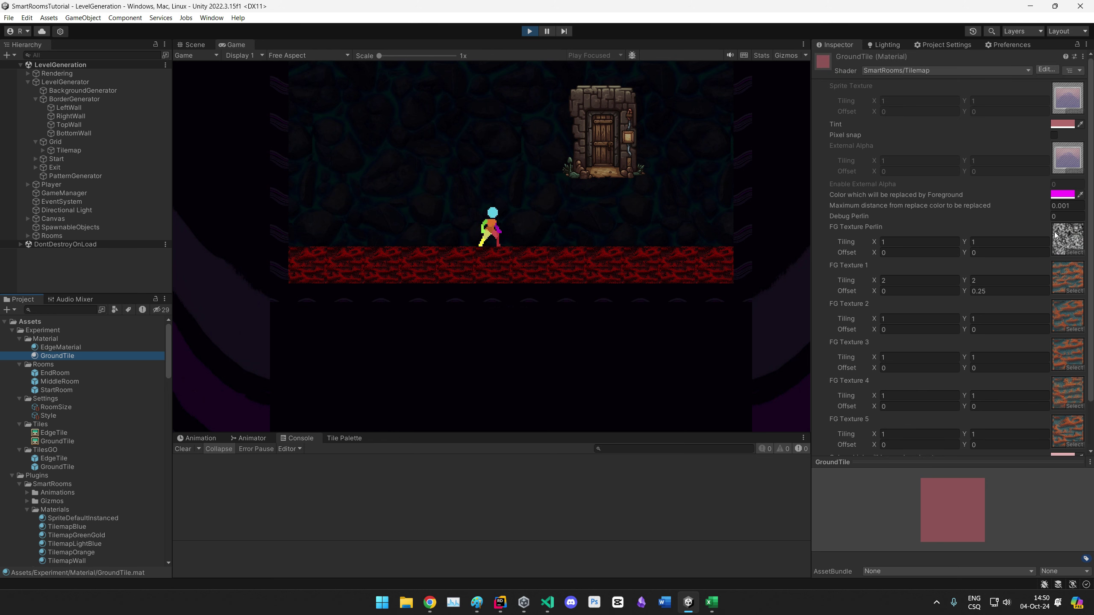
{"action": "left_click", "coordinate": [1076, 252]}
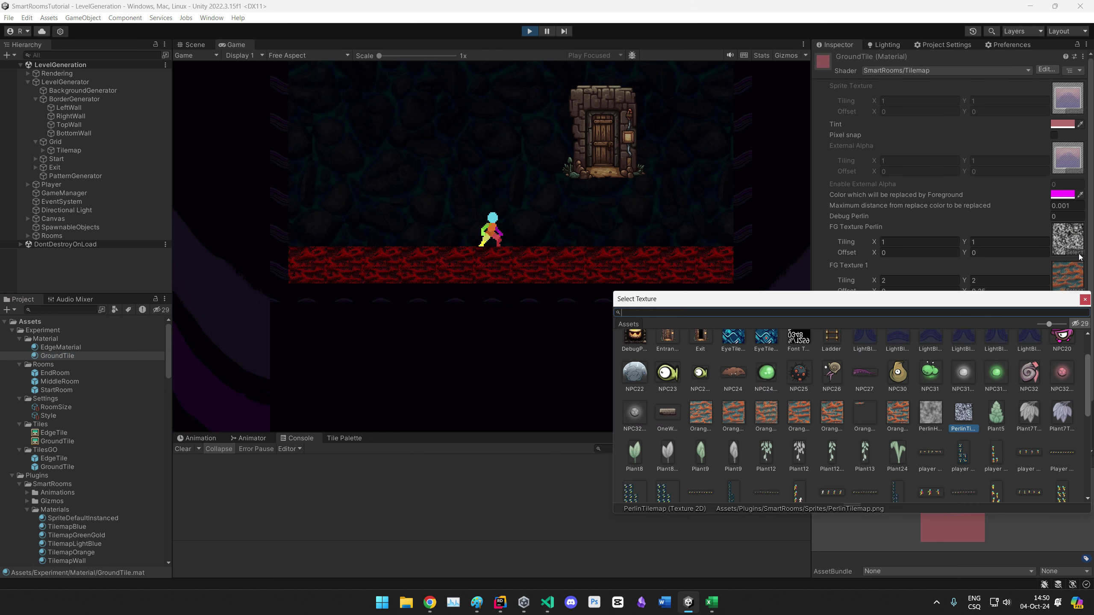
{"action": "left_click", "coordinate": [932, 416]}
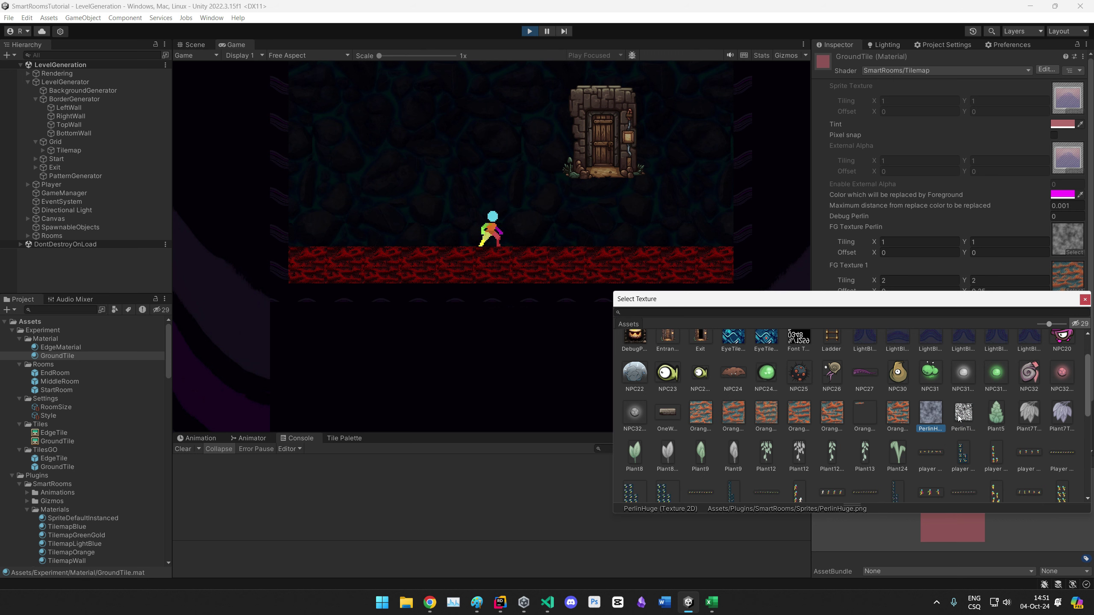
{"action": "left_click", "coordinate": [958, 416]}
{"action": "left_click", "coordinate": [934, 416]}
{"action": "double_click", "coordinate": [934, 416]}
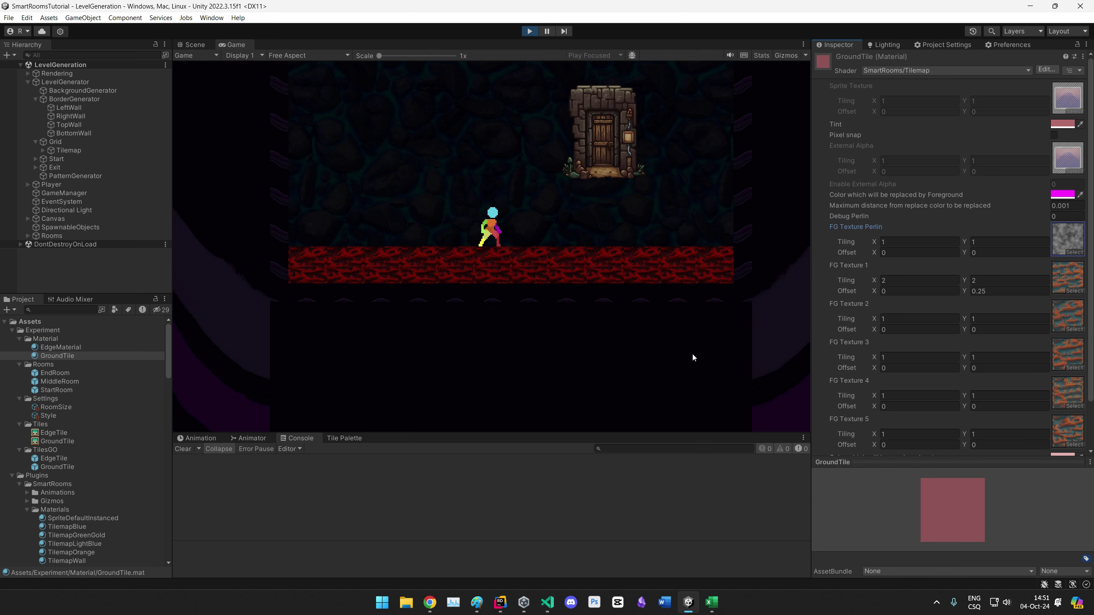
{"action": "left_click", "coordinate": [201, 44]}
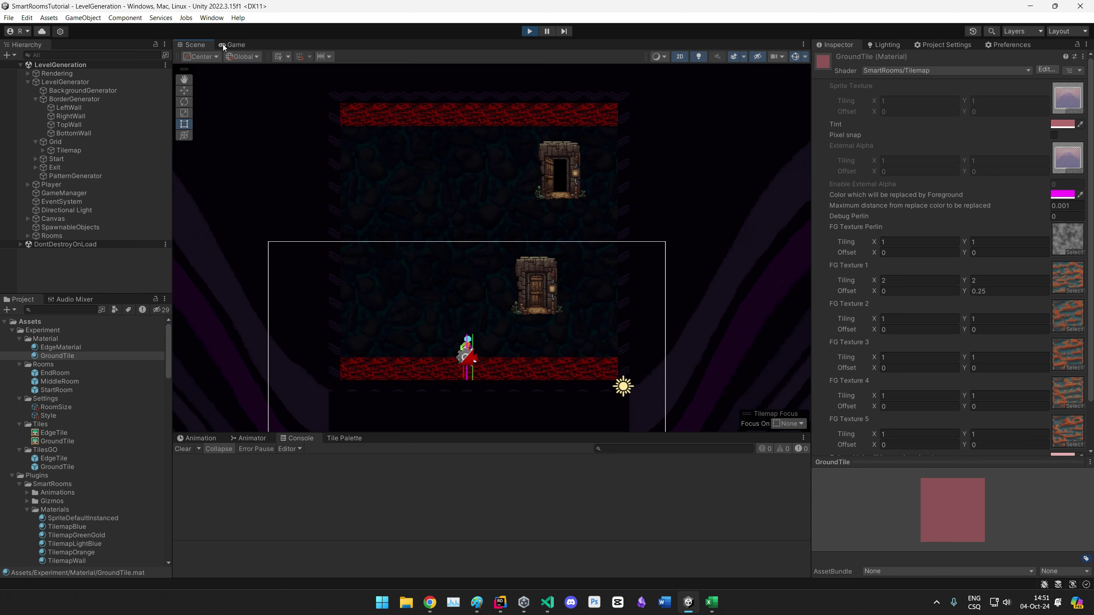
{"action": "left_click", "coordinate": [529, 33]}
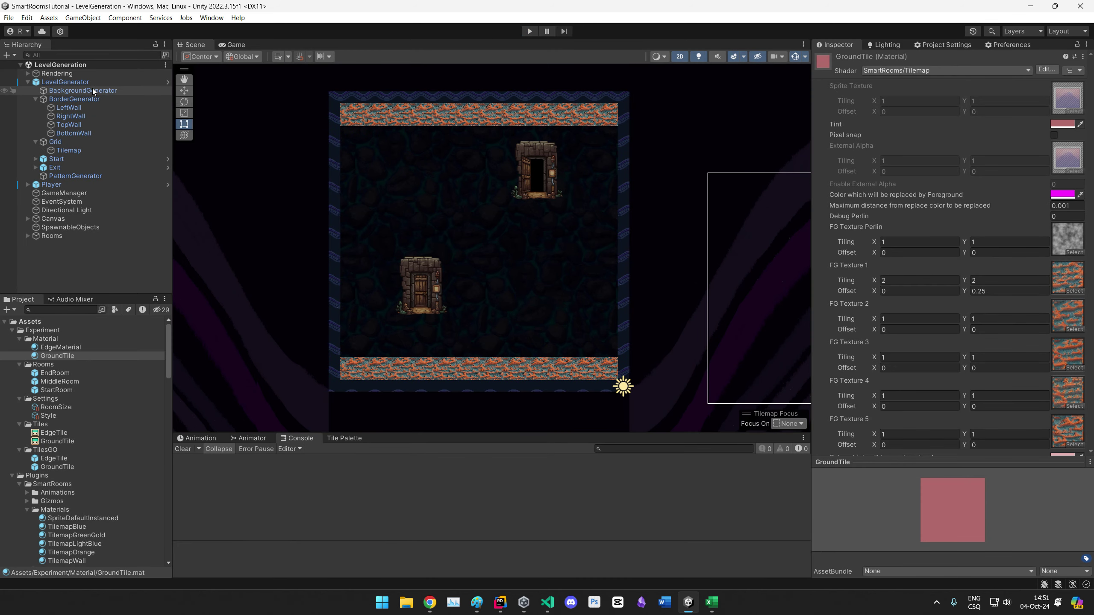
Step: Examine the LeftWall object of BorderGenerator and the texture tiling of its EdgeMaterial against the whole level border
{"action": "left_click", "coordinate": [83, 100]}
{"action": "left_click", "coordinate": [70, 108]}
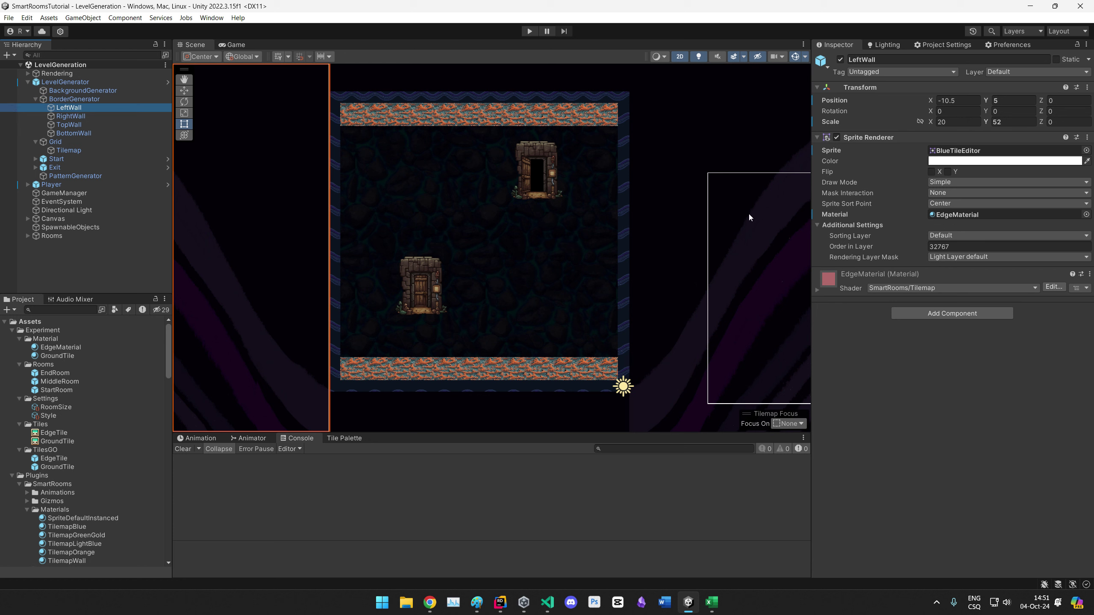
{"action": "left_click", "coordinate": [991, 215]}
{"action": "left_click", "coordinate": [71, 348]}
{"action": "middle_click_drag", "start_coordinate": [258, 240], "coordinate": [422, 213]}
{"action": "scroll", "coordinate": [611, 311], "scroll_direction": "down", "scroll_amount": 10}
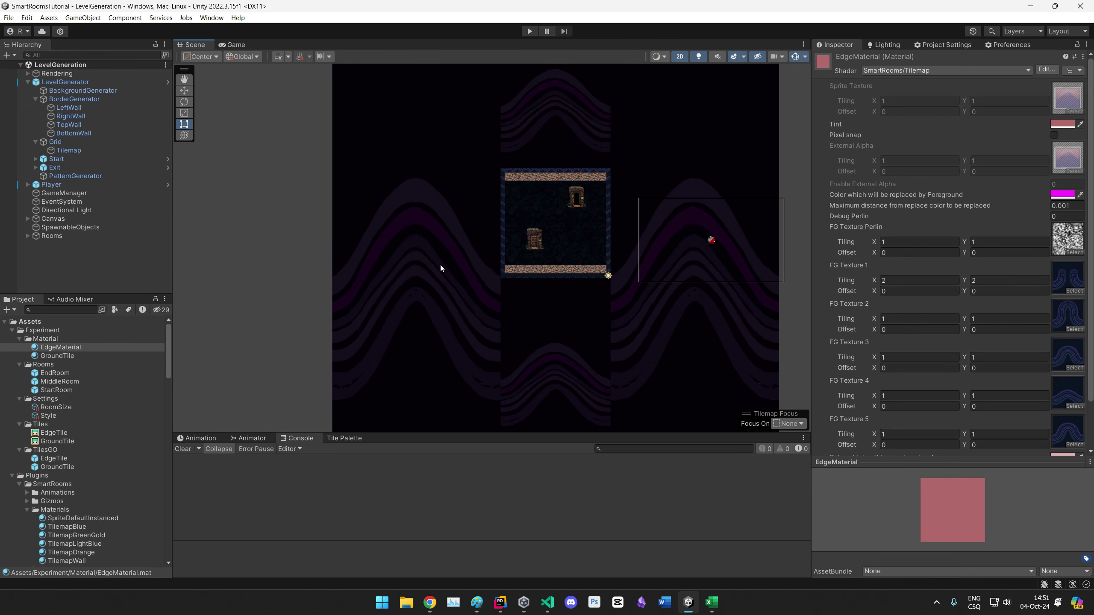
{"action": "scroll", "coordinate": [994, 300], "scroll_direction": "down", "scroll_amount": 3}
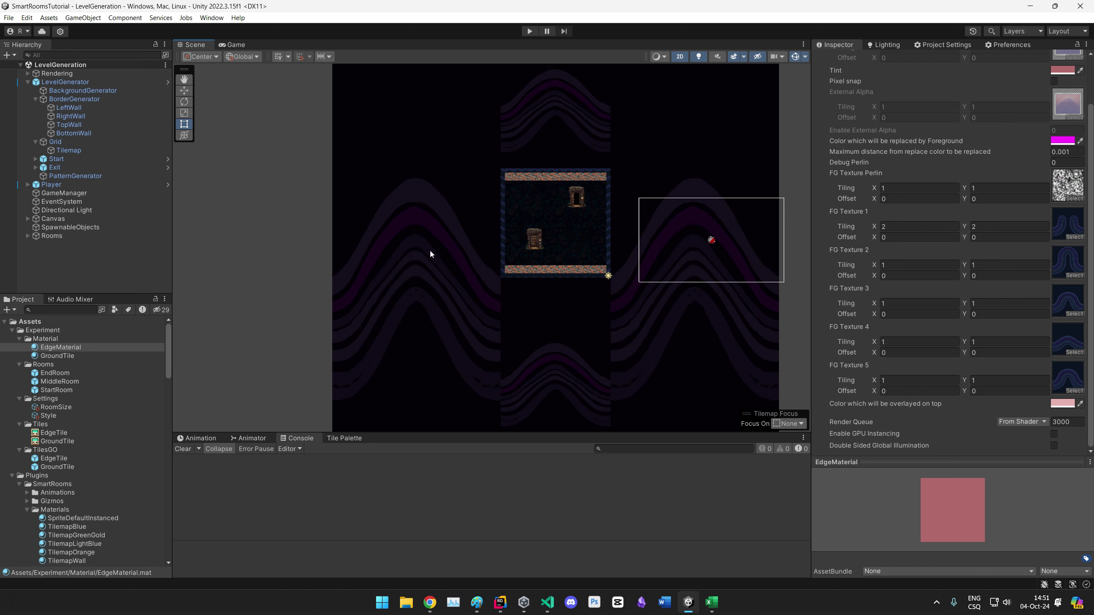
{"action": "middle_click_drag", "start_coordinate": [429, 252], "coordinate": [330, 310]}
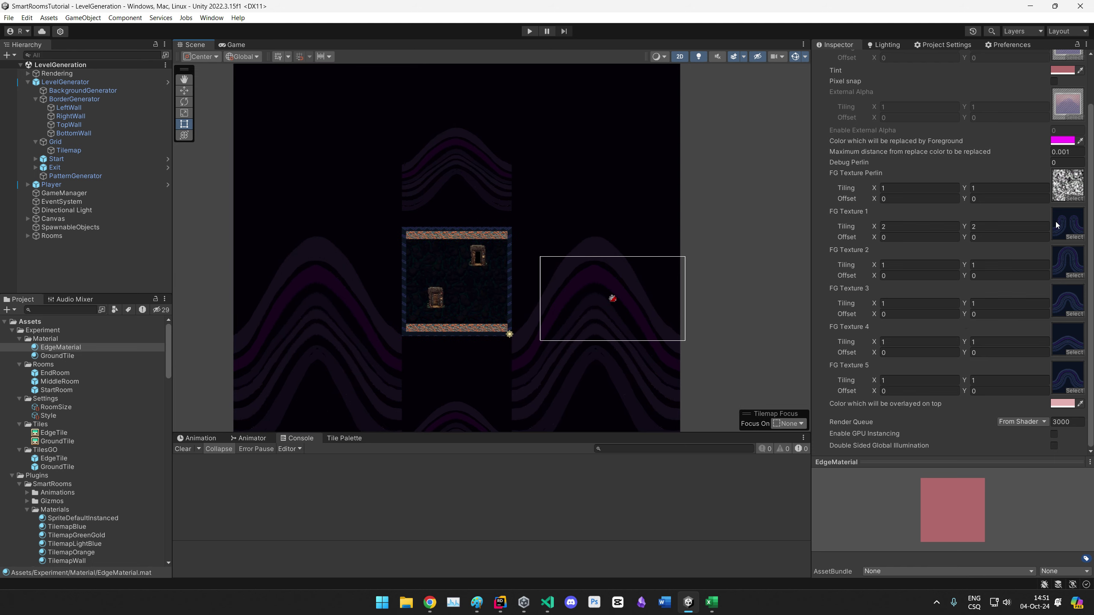
Step: Locate EdgeMaterial's FG Texture 1 sprite, BlueTile 1, and compare its import settings with those of the Wall 1 sprite
{"action": "left_click", "coordinate": [1071, 227]}
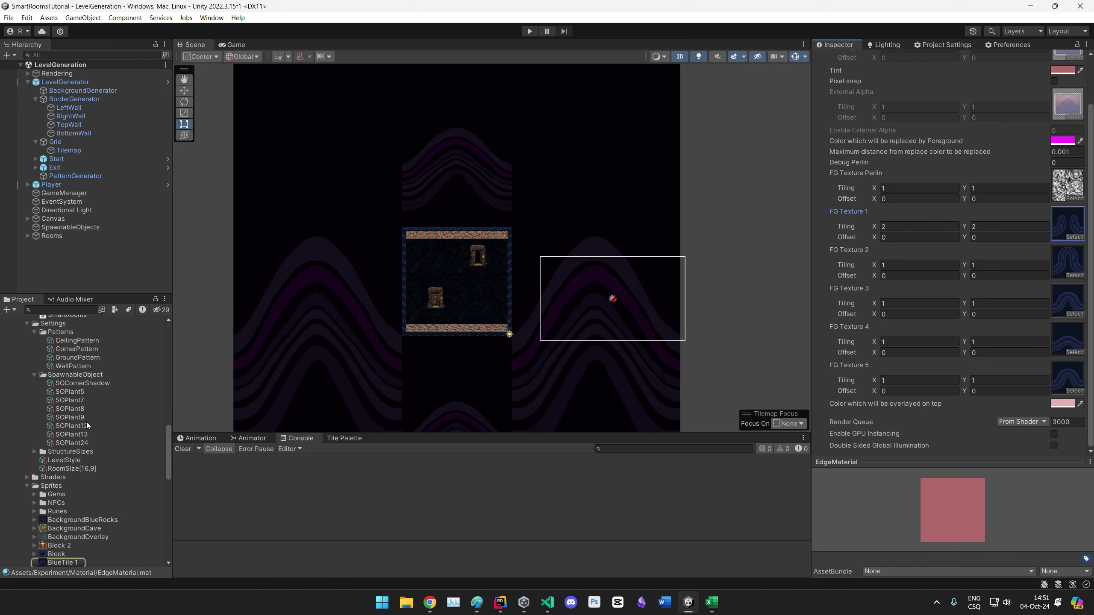
{"action": "left_click", "coordinate": [56, 500]}
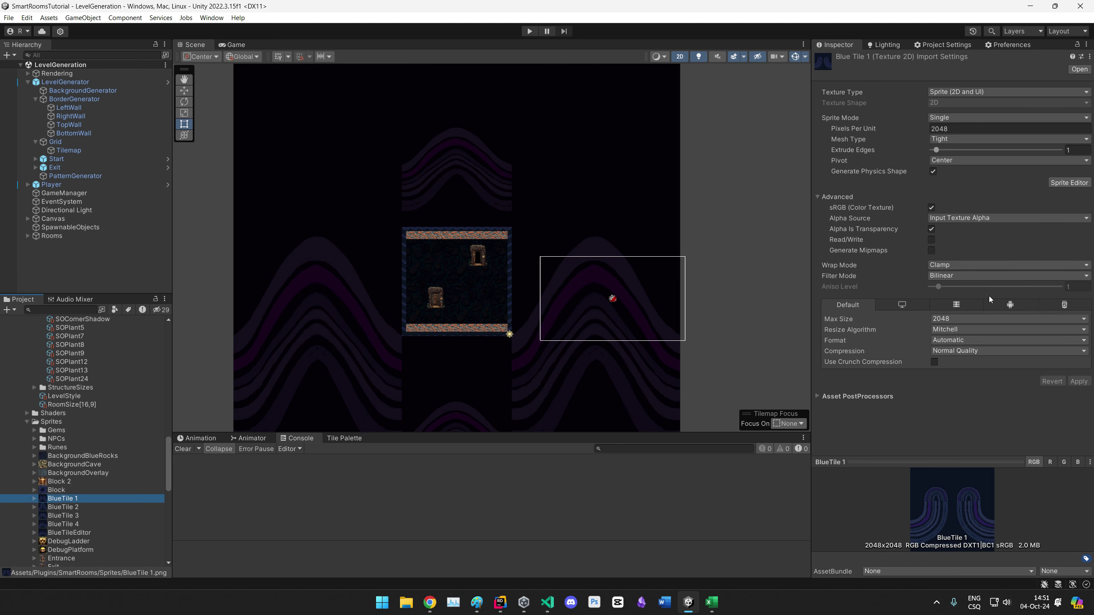
{"action": "scroll", "coordinate": [104, 489], "scroll_direction": "down", "scroll_amount": 6}
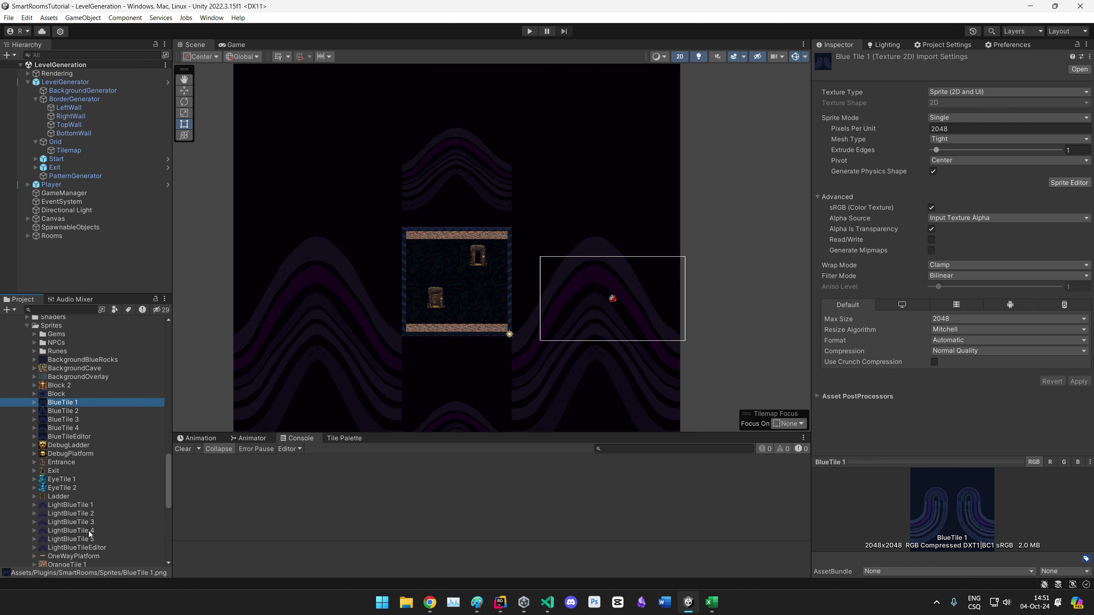
{"action": "scroll", "coordinate": [88, 534], "scroll_direction": "down", "scroll_amount": 6}
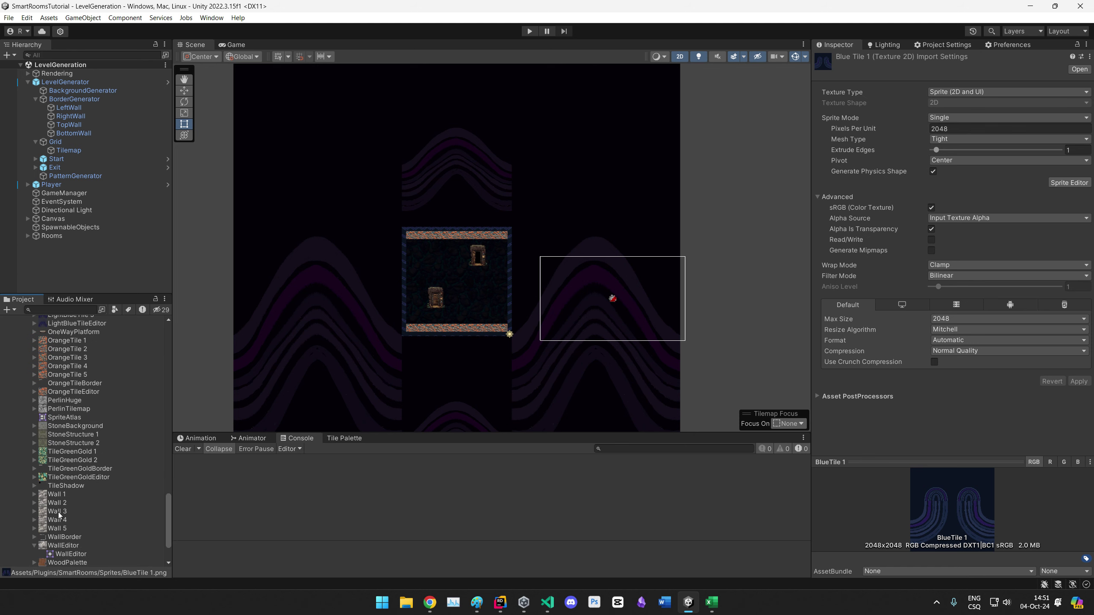
{"action": "left_click", "coordinate": [64, 495]}
{"action": "scroll", "coordinate": [64, 496], "scroll_direction": "up", "scroll_amount": 8}
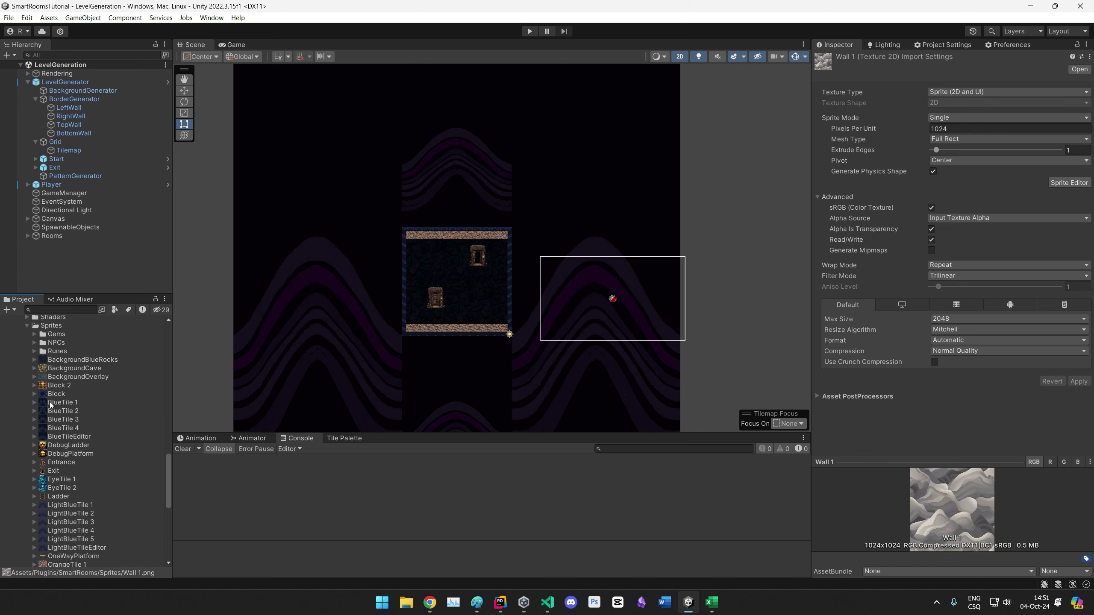
Step: Try 1024 pixels per unit on the BlueTile 1 texture, then restore it to 2048 and apply
{"action": "left_click", "coordinate": [50, 404]}
{"action": "left_click", "coordinate": [1007, 129]}
{"action": "type", "text": "2"}
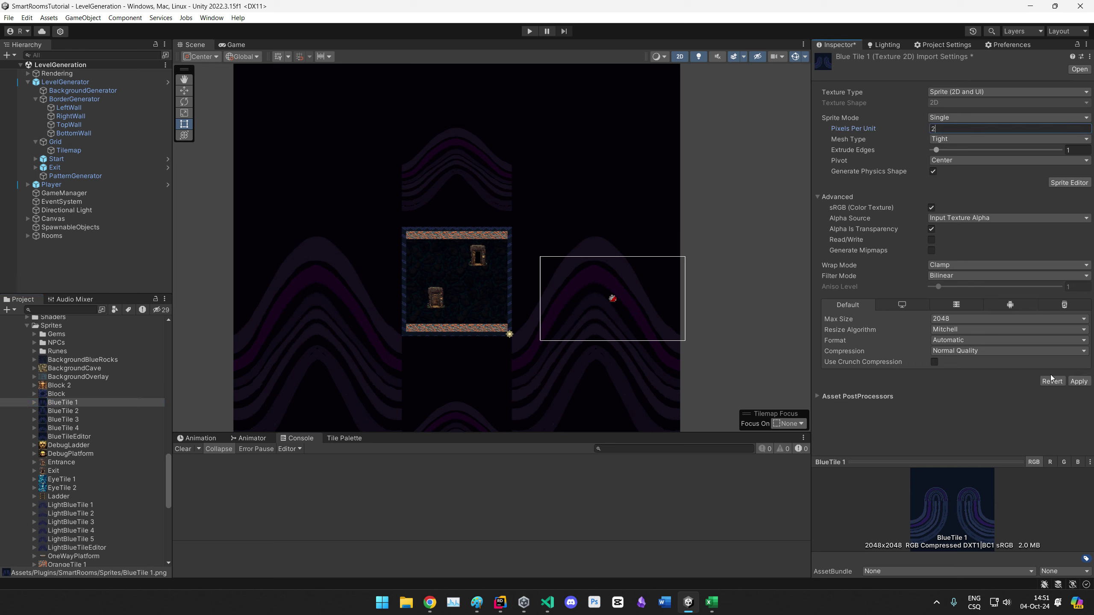
{"action": "key", "text": "BackSpace"}
{"action": "type", "text": "1024"}
{"action": "left_click", "coordinate": [1080, 382]}
{"action": "left_click", "coordinate": [998, 129]}
{"action": "type", "text": "2048"}
{"action": "left_click", "coordinate": [1078, 380]}
Step: Apply the TilemapWall material from the SmartRooms Materials folder to the LeftWall border in the scene
{"action": "scroll", "coordinate": [75, 392], "scroll_direction": "up", "scroll_amount": 10}
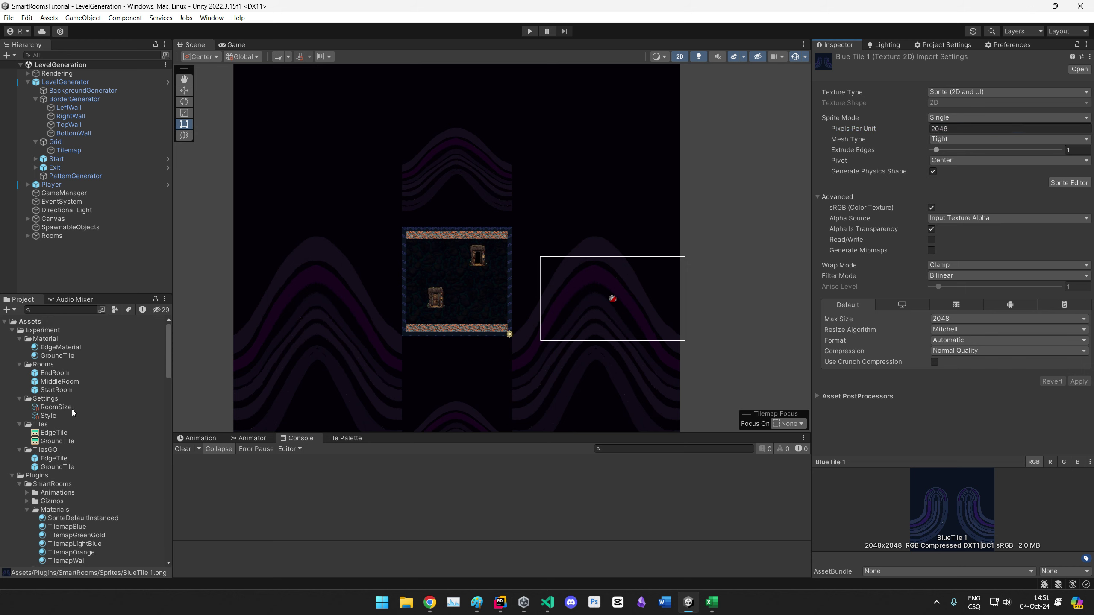
{"action": "scroll", "coordinate": [73, 452], "scroll_direction": "down", "scroll_amount": 5}
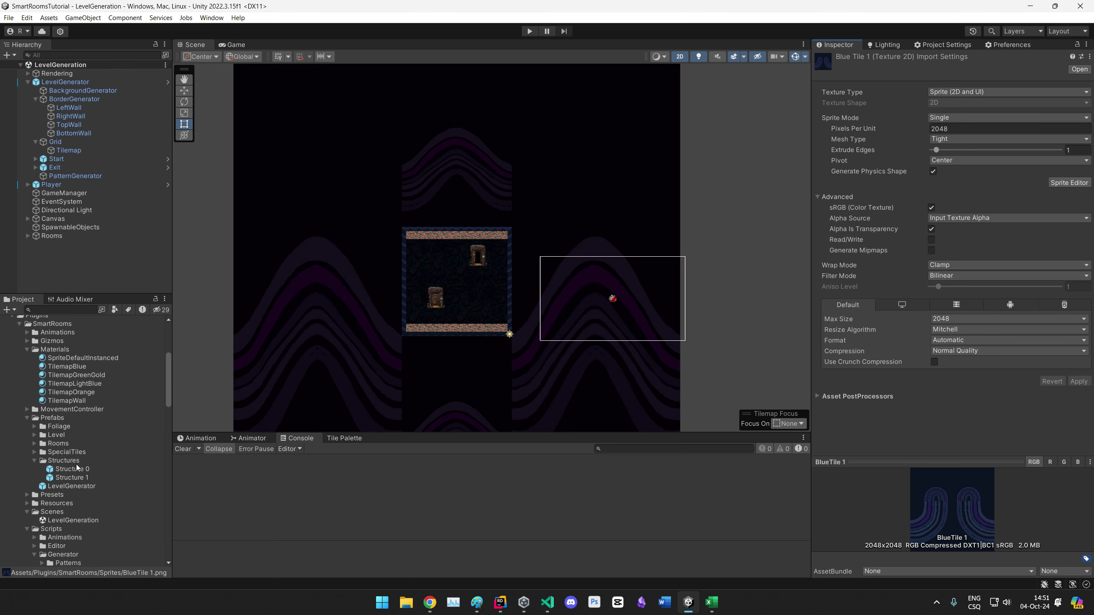
{"action": "left_click_drag", "start_coordinate": [79, 495], "coordinate": [338, 336]}
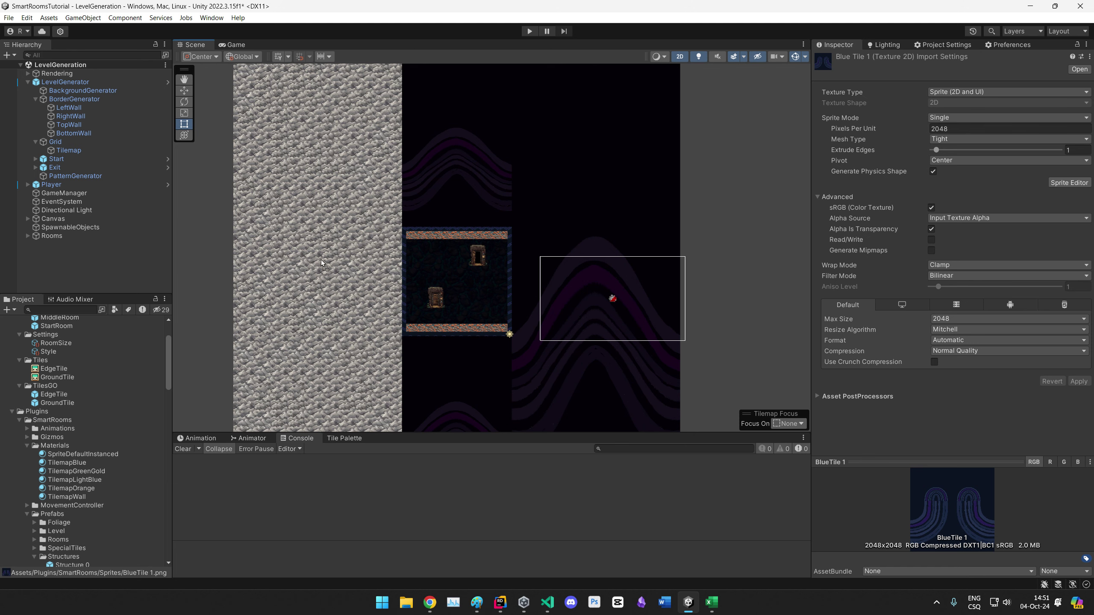
{"action": "left_click_drag", "start_coordinate": [113, 459], "coordinate": [61, 376]}
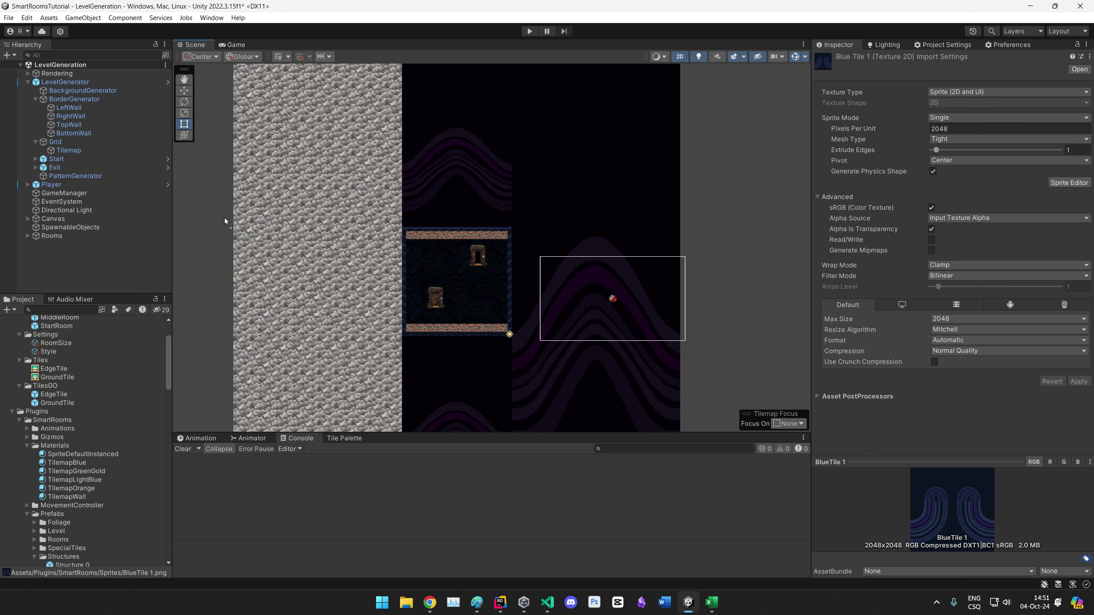
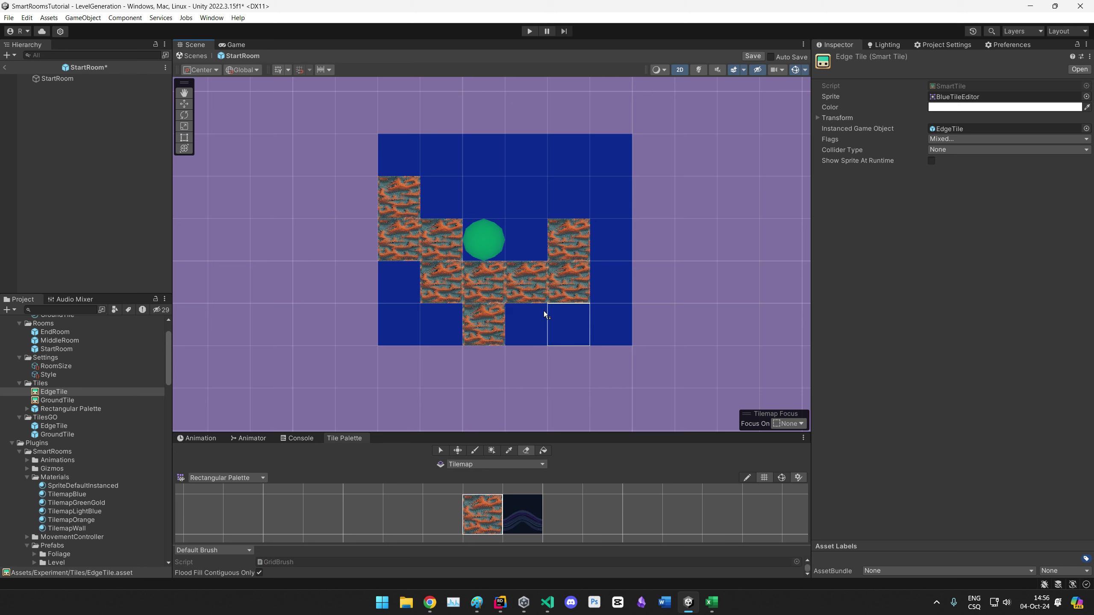
Step: Fill StartRoom's two bottom rows and whole left column with orange ground tiles, and save the prefab
{"action": "left_click", "coordinate": [474, 450]}
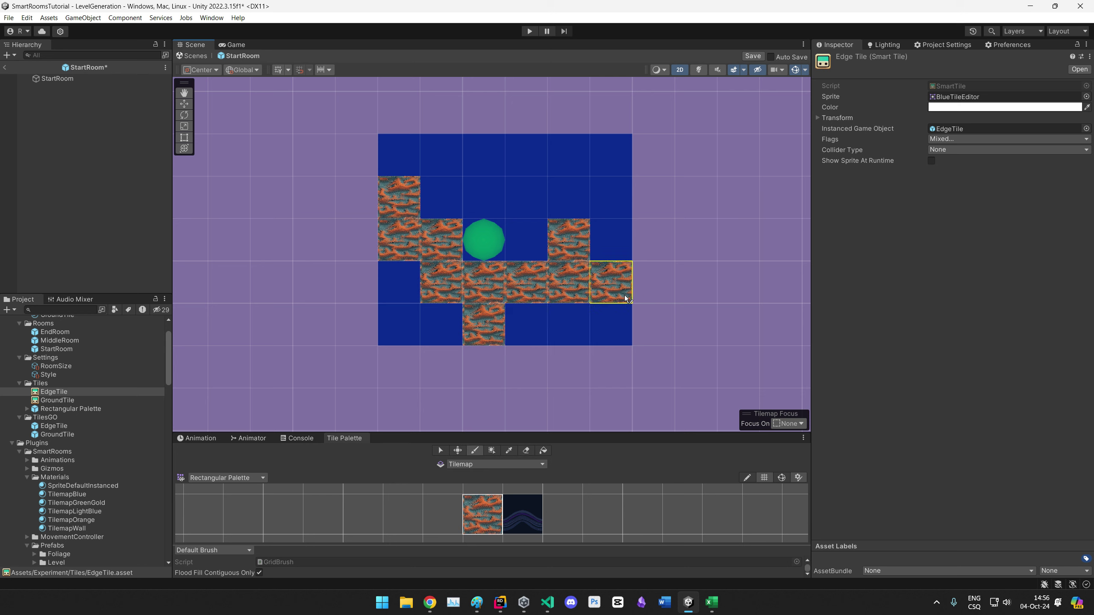
{"action": "mouse_move", "coordinate": [555, 321]}
{"action": "left_mouse_down"}
{"action": "mouse_move", "coordinate": [654, 322]}
{"action": "mouse_move", "coordinate": [391, 297]}
{"action": "left_mouse_up"}
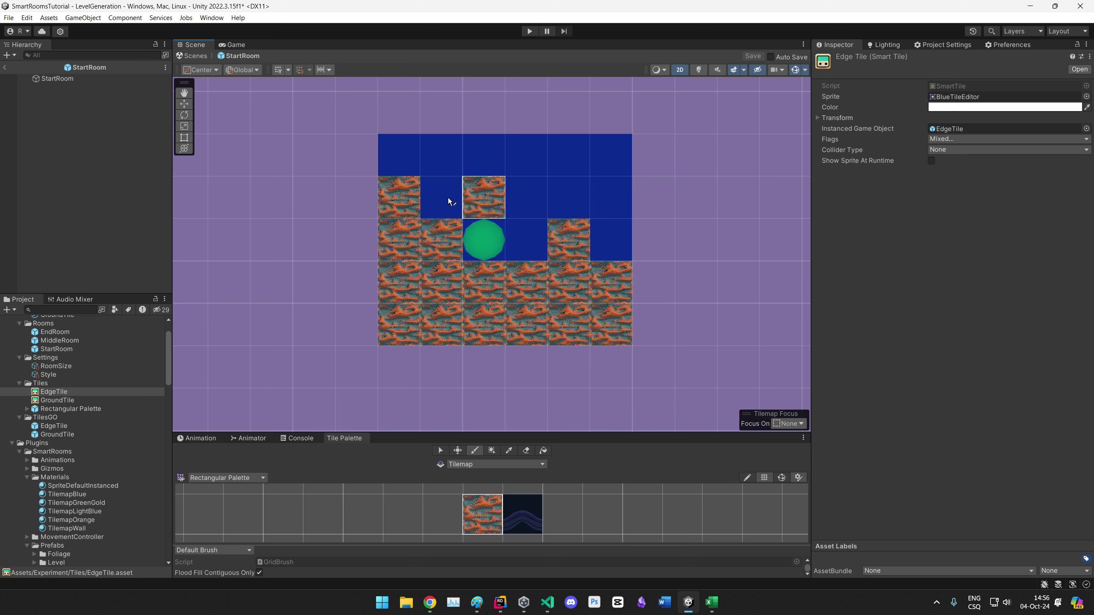
{"action": "left_click", "coordinate": [399, 155]}
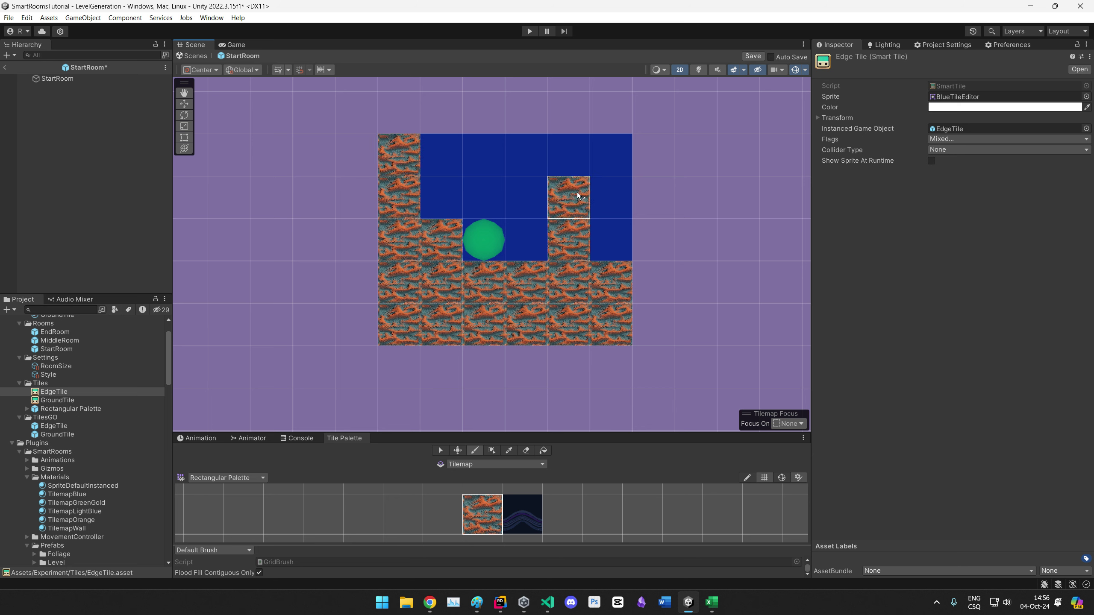
{"action": "key", "text": "ctrl+s"}
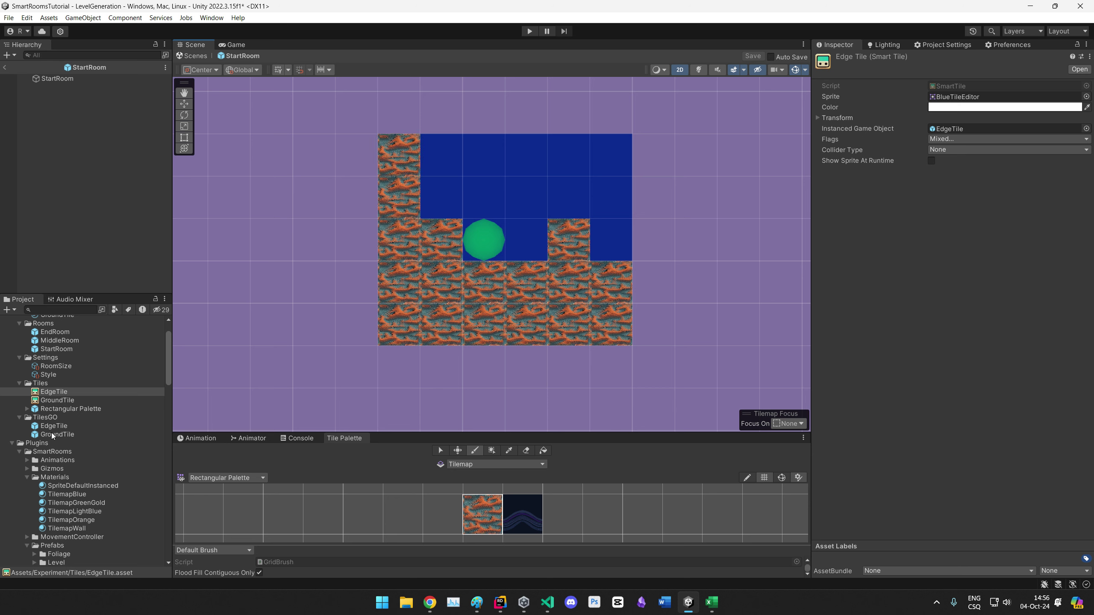
Step: In the MiddleRoom prefab, move the entrance to X 3, Y 2 and turn off Show Entrance Visual and Show Entrance Handle
{"action": "double_click", "coordinate": [57, 341]}
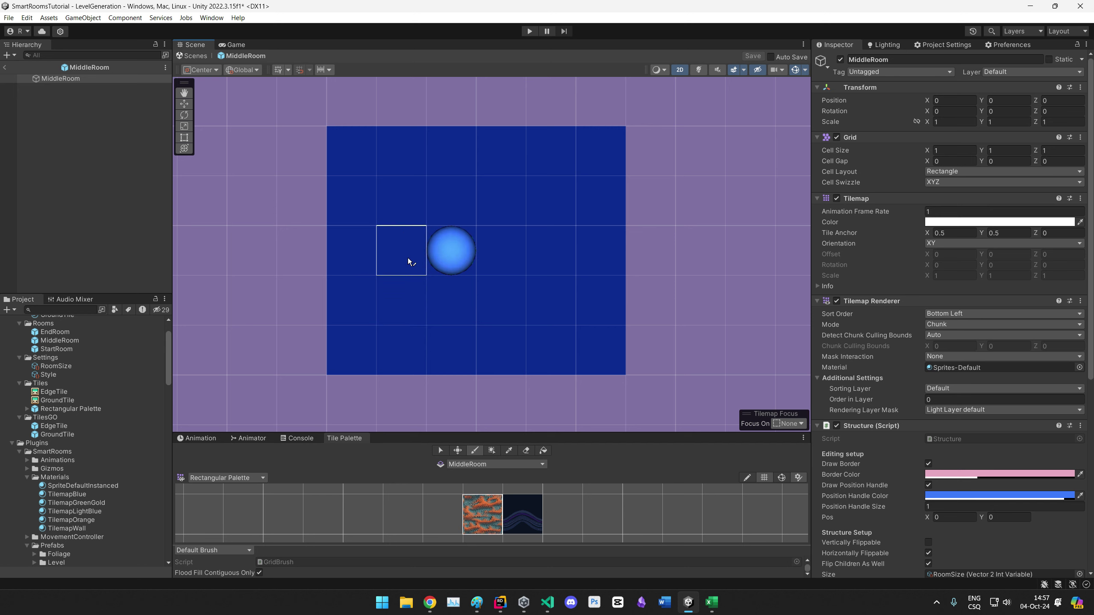
{"action": "left_click_drag", "start_coordinate": [452, 252], "coordinate": [501, 252]}
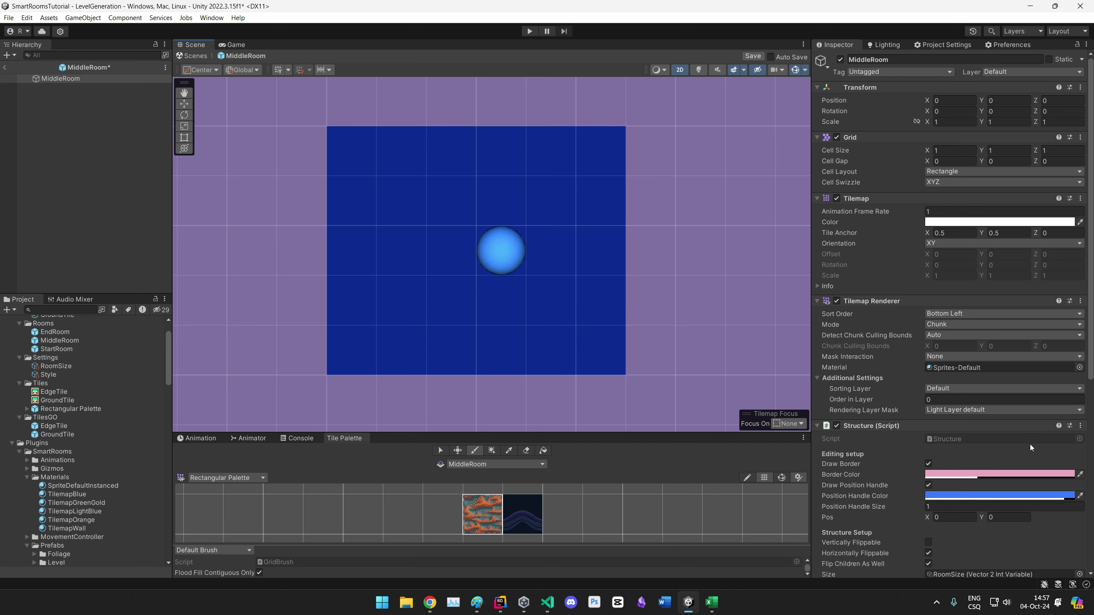
{"action": "scroll", "coordinate": [894, 511], "scroll_direction": "down", "scroll_amount": 3}
{"action": "scroll", "coordinate": [891, 433], "scroll_direction": "down", "scroll_amount": 7}
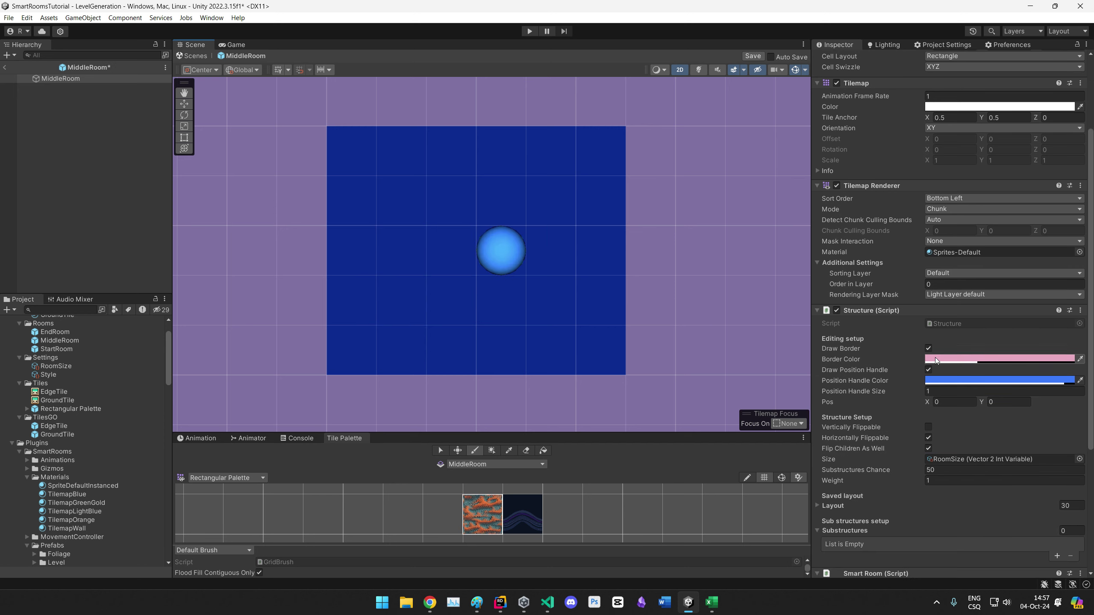
{"action": "left_click", "coordinate": [928, 464]}
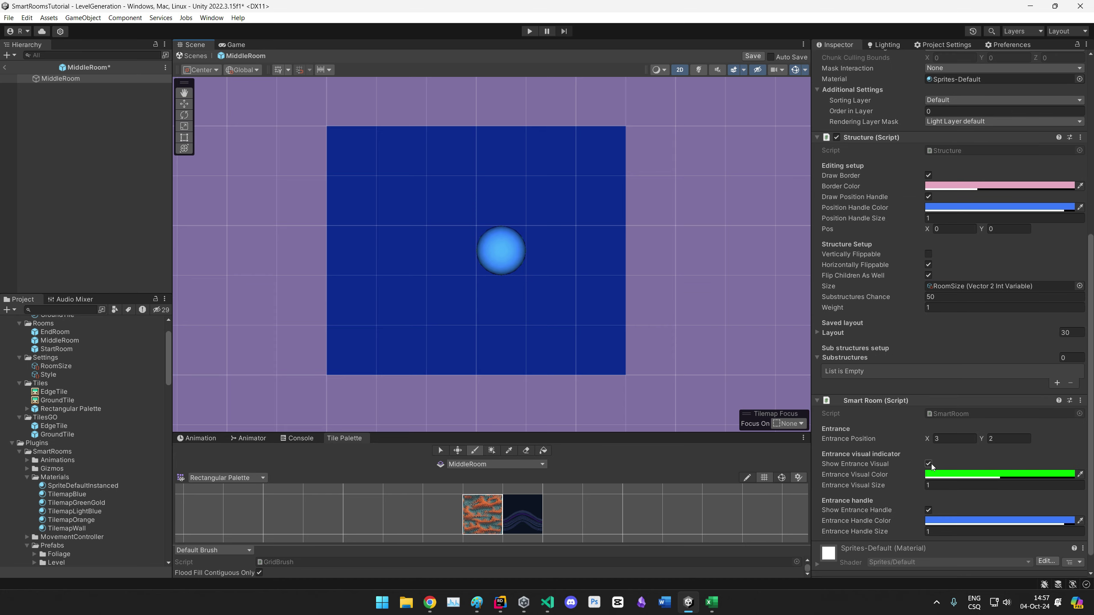
{"action": "left_click", "coordinate": [927, 510]}
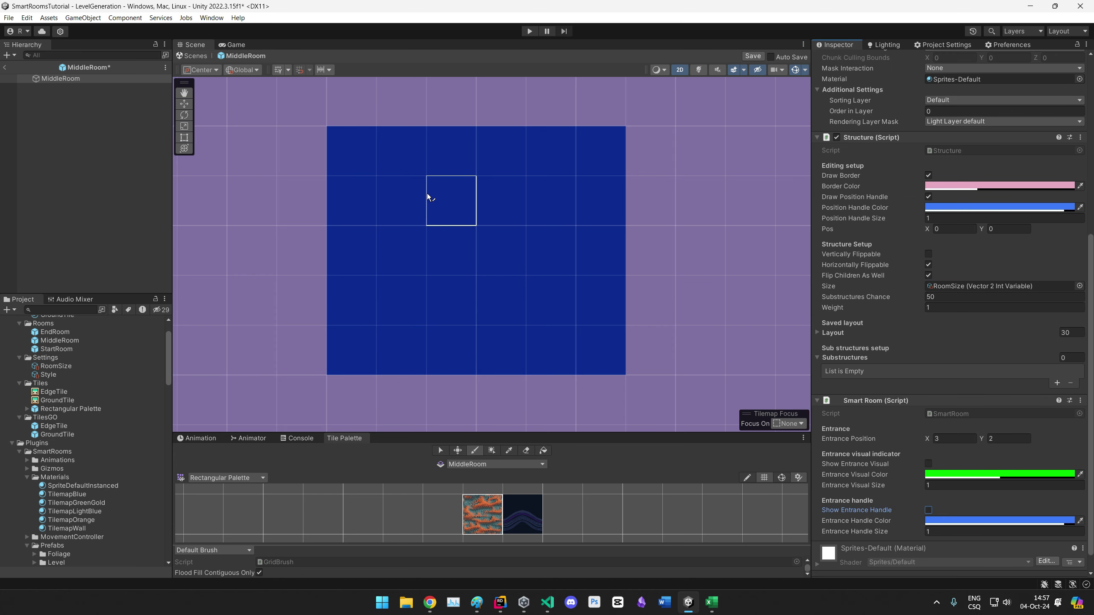
Step: Paint a block of ground tiles 4 wide and 3 high in the middle of MiddleRoom and save
{"action": "mouse_move", "coordinate": [415, 200]}
{"action": "left_mouse_down"}
{"action": "mouse_move", "coordinate": [480, 207]}
{"action": "mouse_move", "coordinate": [552, 270]}
{"action": "mouse_move", "coordinate": [414, 288]}
{"action": "mouse_move", "coordinate": [402, 238]}
{"action": "mouse_move", "coordinate": [512, 247]}
{"action": "left_mouse_up"}
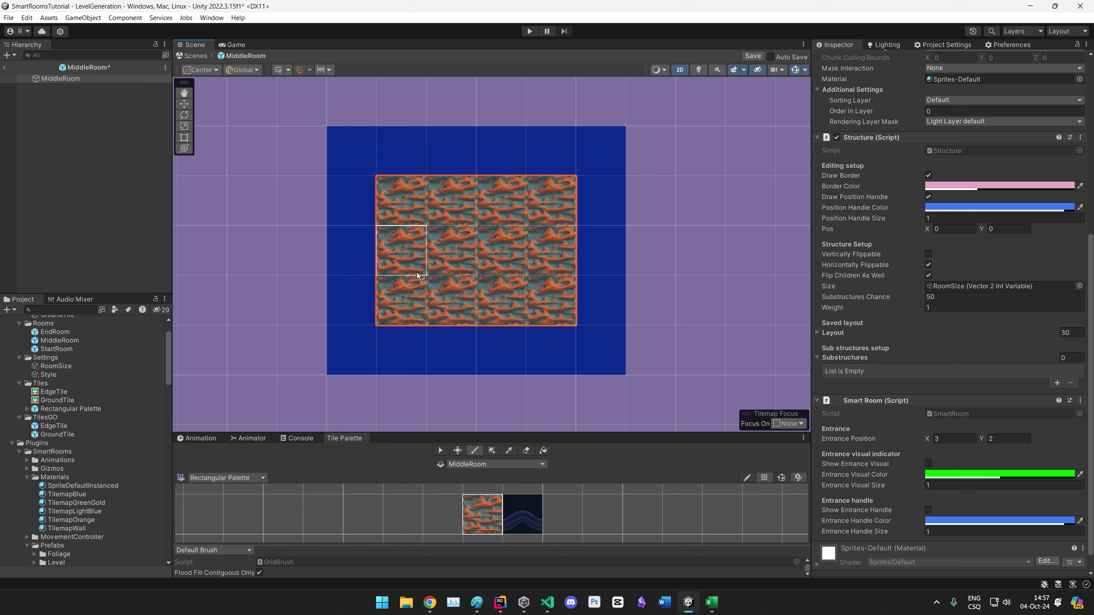
{"action": "key", "text": "ctrl+s"}
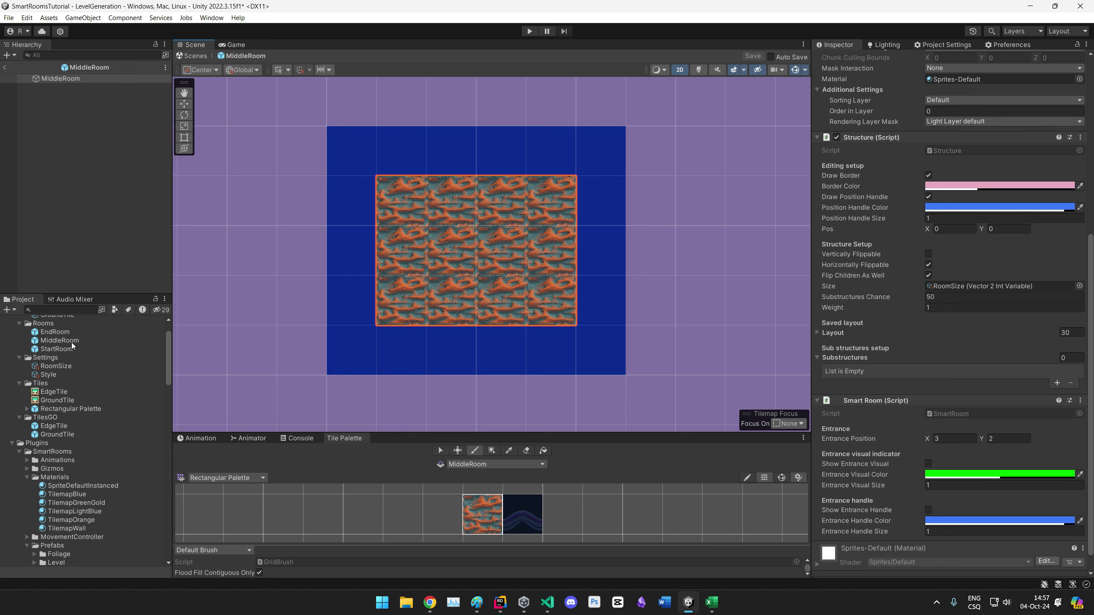
Step: In the EndRoom prefab, place the entrance at X 4, Y 3 and paint a ceiling, right wall and three-tile ledge of ground tiles around it
{"action": "double_click", "coordinate": [55, 331]}
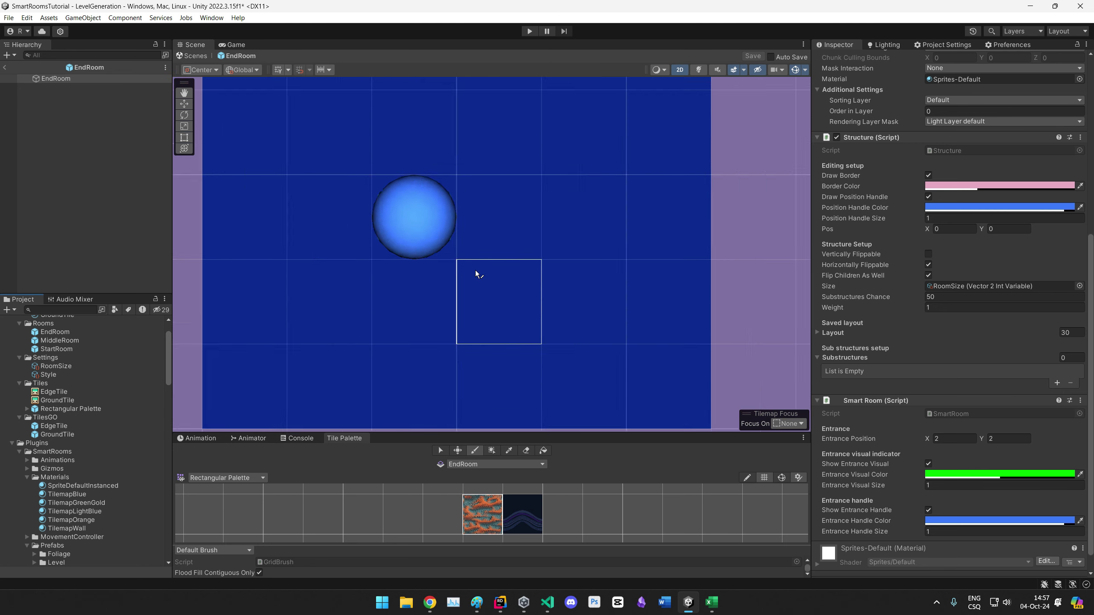
{"action": "left_click_drag", "start_coordinate": [468, 252], "coordinate": [524, 269]}
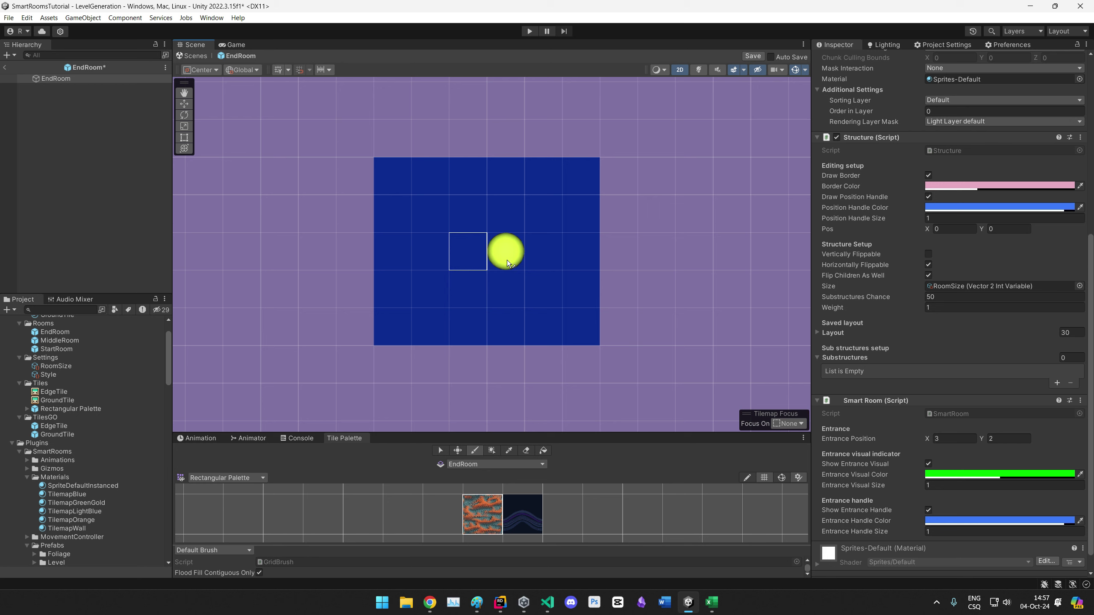
{"action": "mouse_move", "coordinate": [581, 291]}
{"action": "left_mouse_down"}
{"action": "mouse_move", "coordinate": [581, 176]}
{"action": "mouse_move", "coordinate": [445, 183]}
{"action": "left_mouse_up"}
{"action": "left_click_drag", "start_coordinate": [469, 251], "coordinate": [527, 250]}
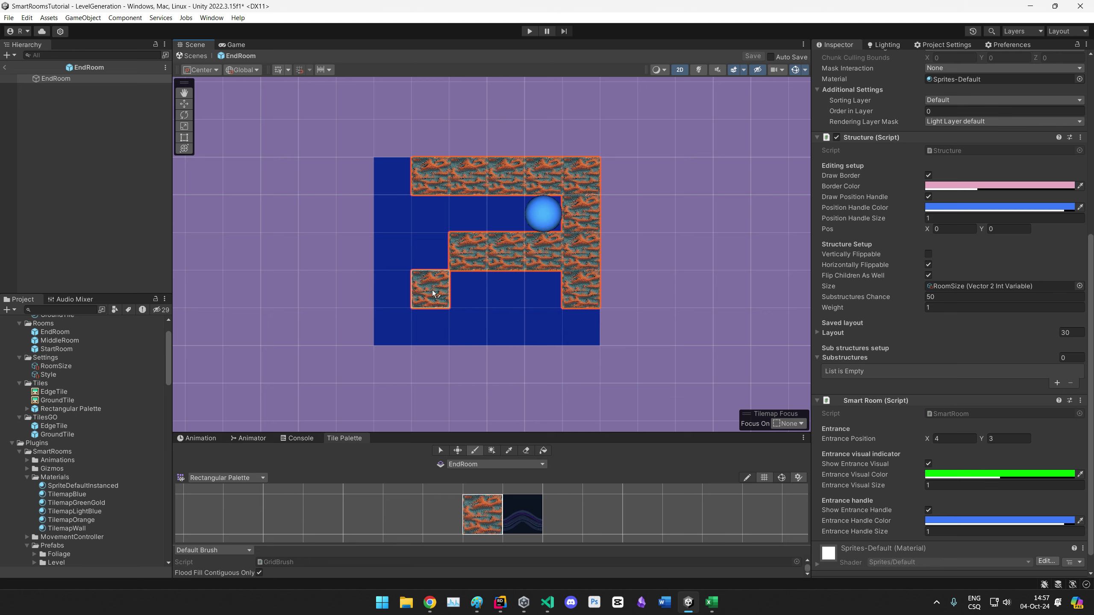
Step: Return to the LevelGeneration scene and generate a level from LevelGenerator
{"action": "left_click", "coordinate": [7, 67]}
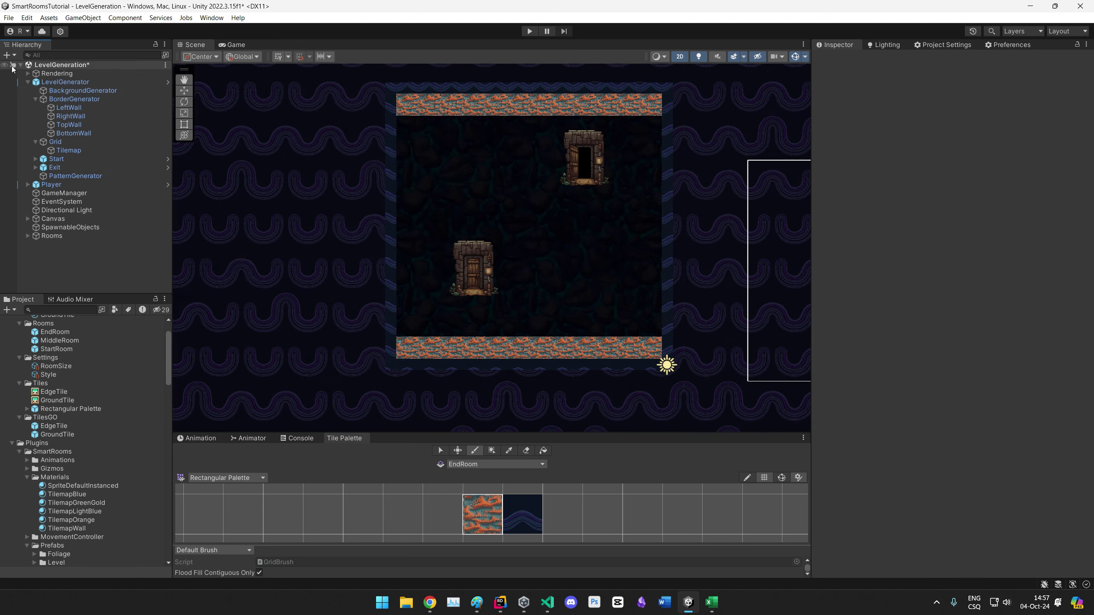
{"action": "left_click", "coordinate": [65, 82]}
{"action": "left_click", "coordinate": [954, 425]}
{"action": "mouse_move", "coordinate": [550, 246]}
{"action": "middle_mouse_down"}
{"action": "mouse_move", "coordinate": [509, 281]}
{"action": "mouse_move", "coordinate": [558, 300]}
{"action": "middle_mouse_up"}
{"action": "scroll", "coordinate": [512, 276], "scroll_direction": "up", "scroll_amount": 4}
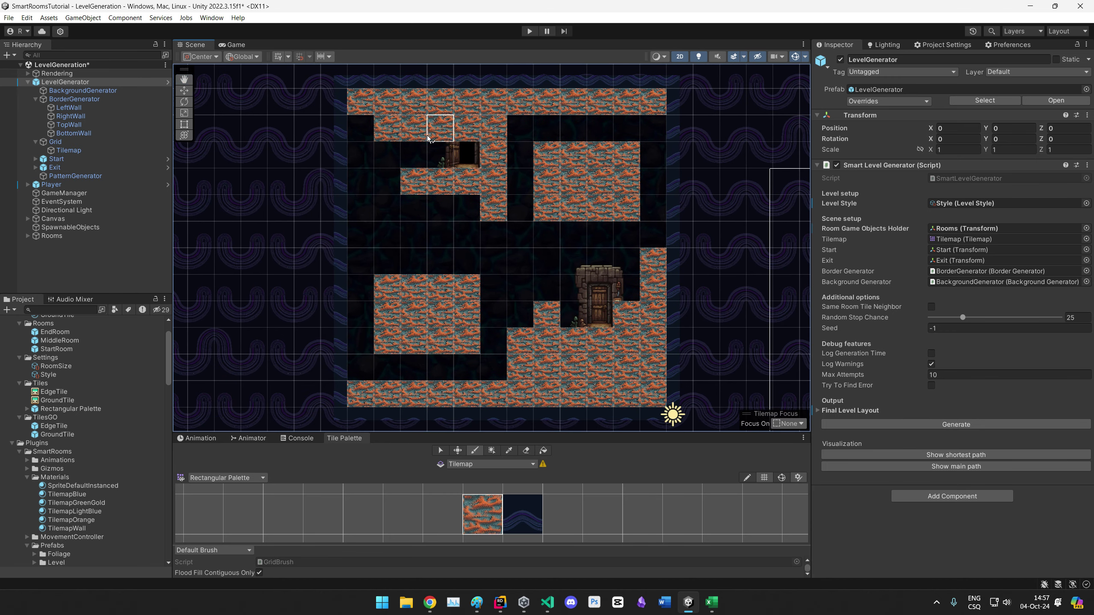
Step: In EndRoom, lower the entrance by one cell, paint floor tiles beneath it and erase the ledge tiles at and beside the entrance
{"action": "left_click", "coordinate": [44, 341]}
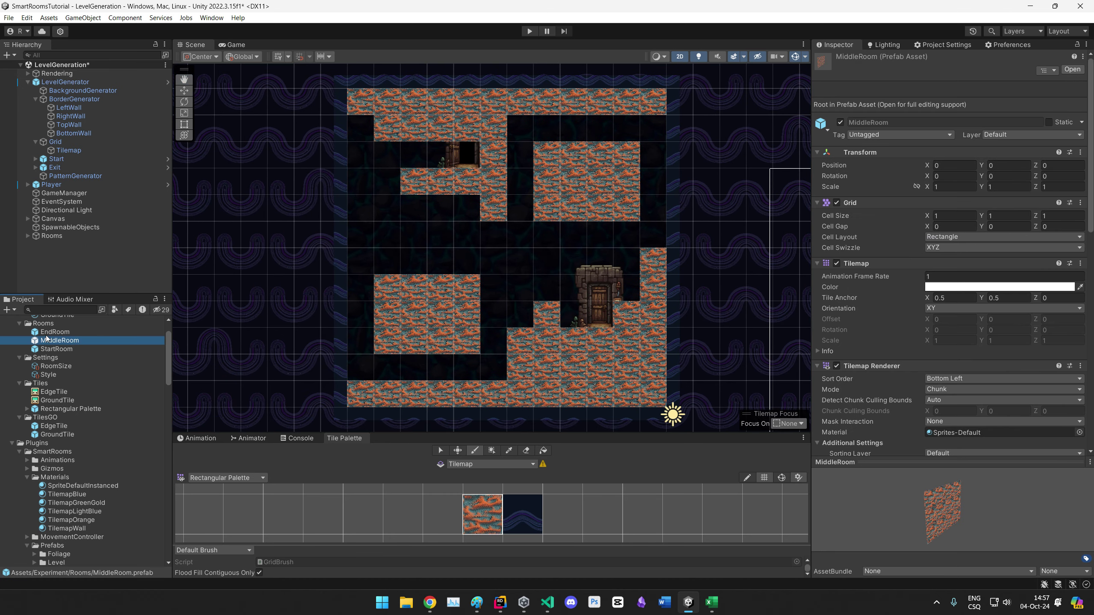
{"action": "double_click", "coordinate": [55, 331]}
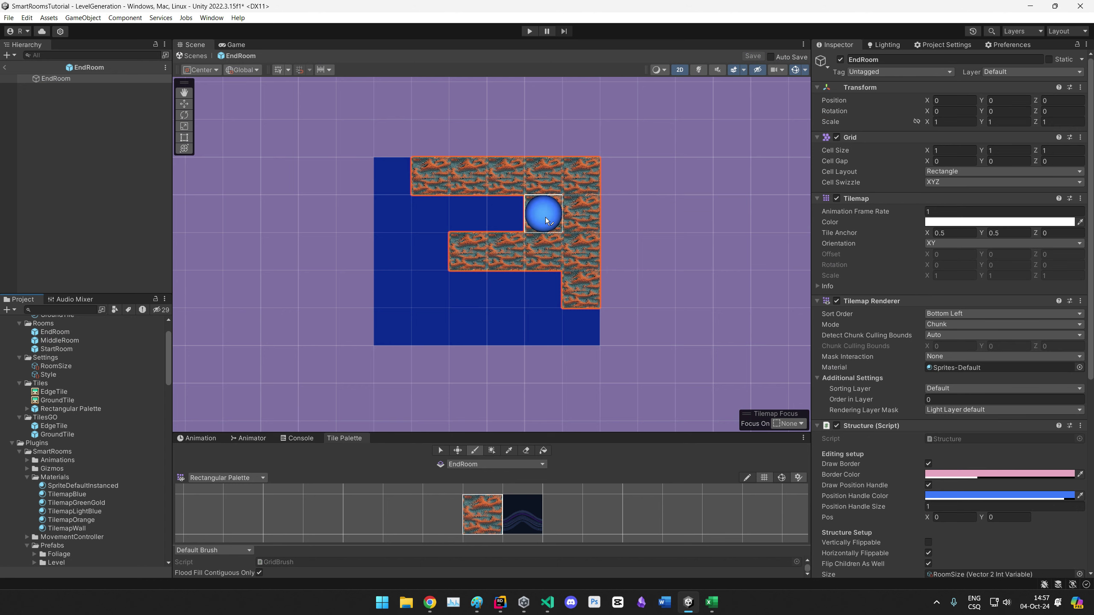
{"action": "left_click_drag", "start_coordinate": [547, 218], "coordinate": [546, 254]}
{"action": "mouse_move", "coordinate": [471, 295]}
{"action": "left_mouse_down"}
{"action": "mouse_move", "coordinate": [541, 293]}
{"action": "mouse_move", "coordinate": [507, 263]}
{"action": "mouse_move", "coordinate": [539, 251]}
{"action": "left_mouse_up"}
{"action": "left_click", "coordinate": [526, 450]}
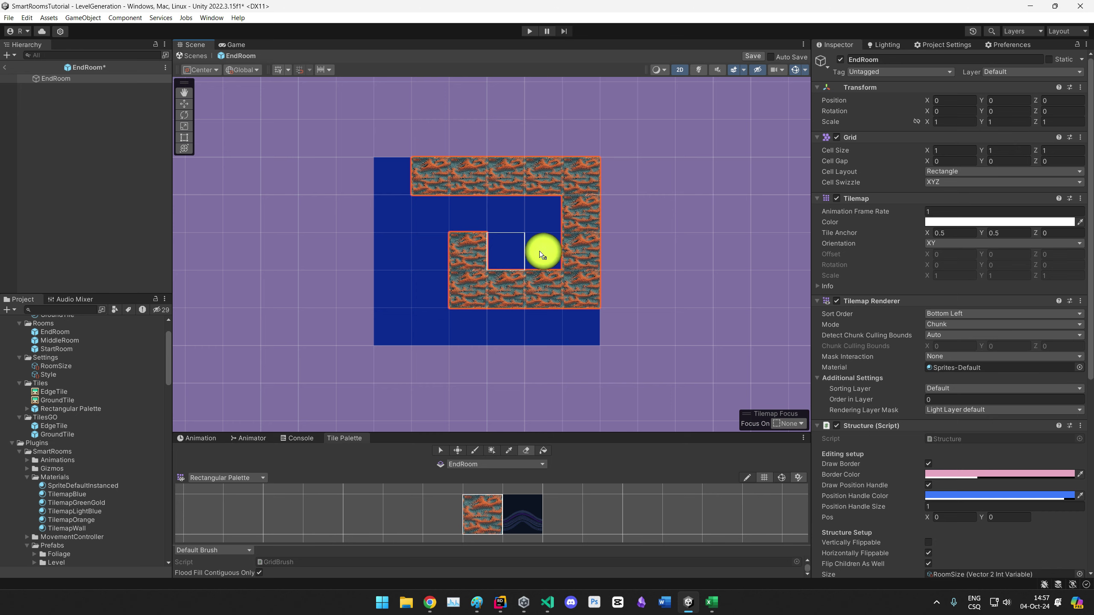
Step: Go back to the LevelGeneration scene and regenerate the level with the revised EndRoom
{"action": "left_click", "coordinate": [8, 66]}
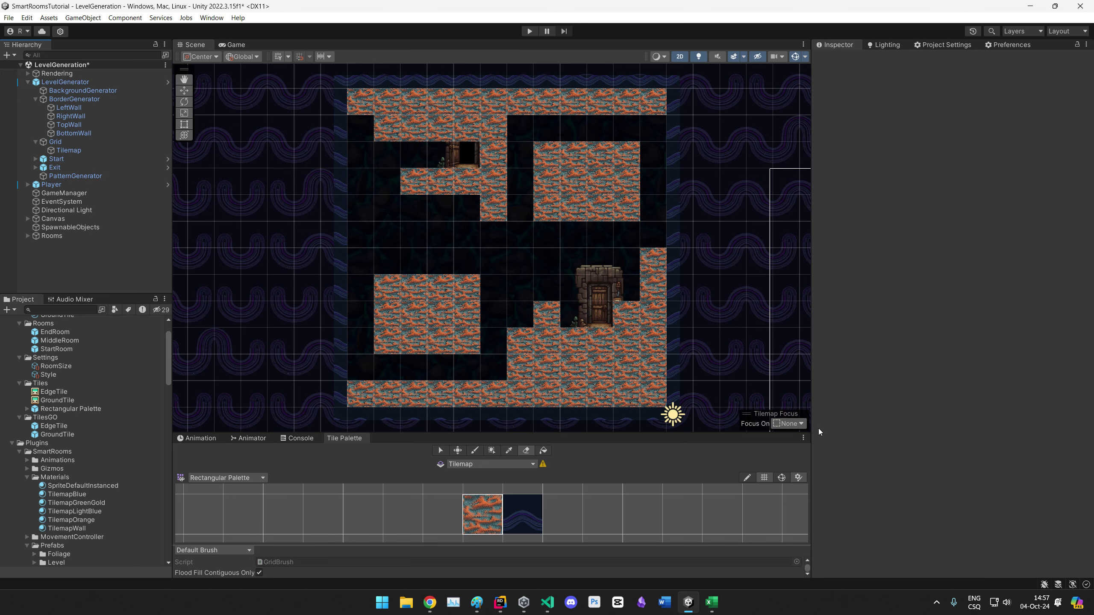
{"action": "left_click", "coordinate": [71, 83]}
{"action": "left_click", "coordinate": [956, 424]}
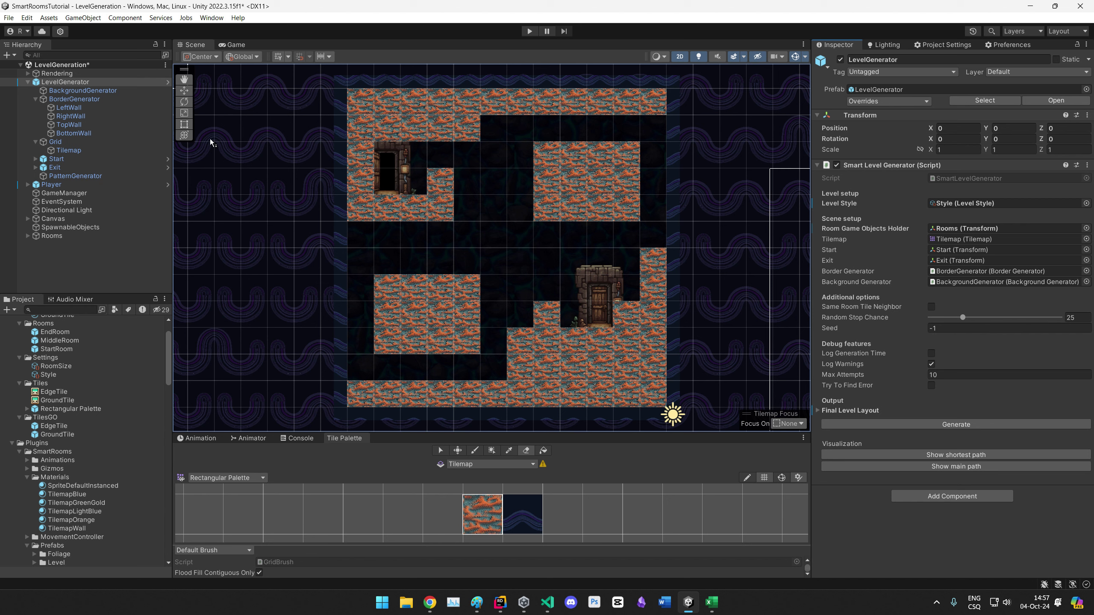
Step: Leave tile erasing and generate the level repeatedly to compare the start, middle and end room arrangements
{"action": "key", "text": "t"}
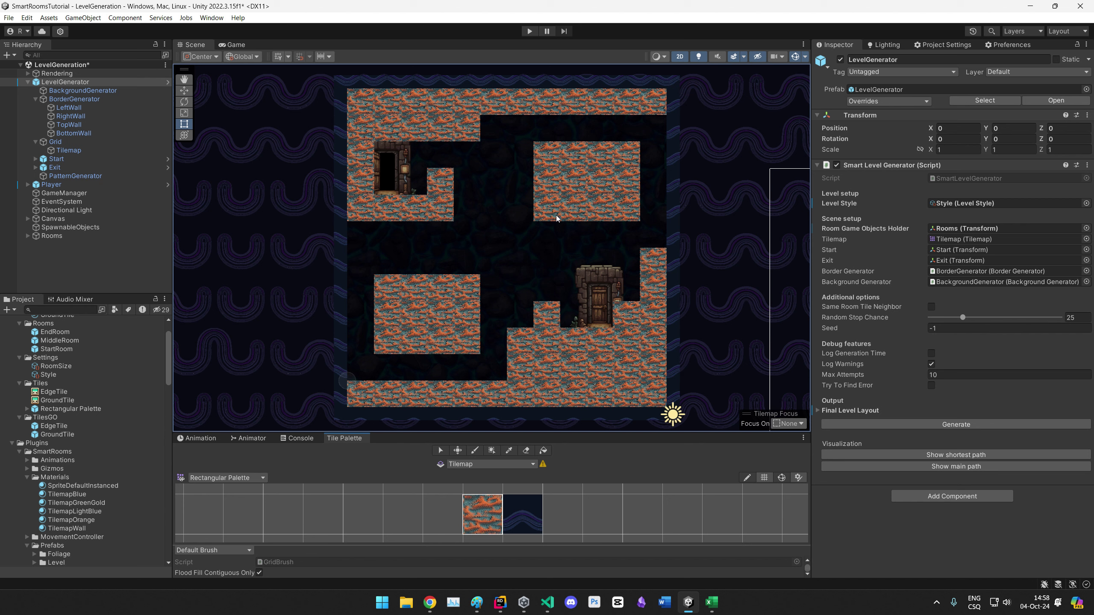
{"action": "left_click", "coordinate": [979, 426]}
{"action": "left_click", "coordinate": [978, 426]}
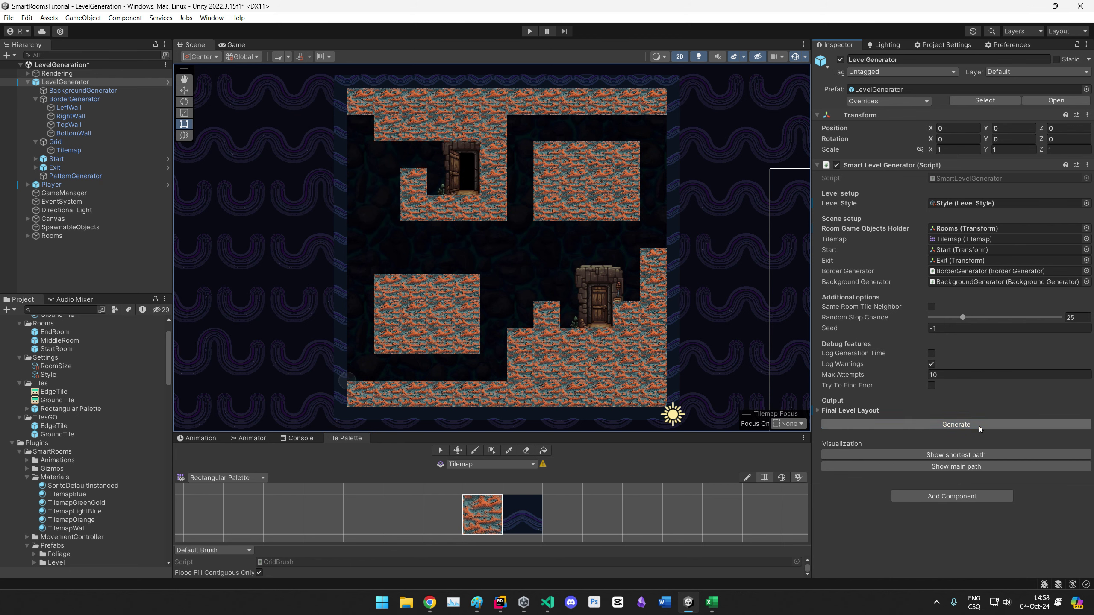
{"action": "left_click", "coordinate": [978, 426]}
{"action": "left_click", "coordinate": [978, 425]}
{"action": "left_click", "coordinate": [978, 426]}
{"action": "left_click", "coordinate": [978, 426]}
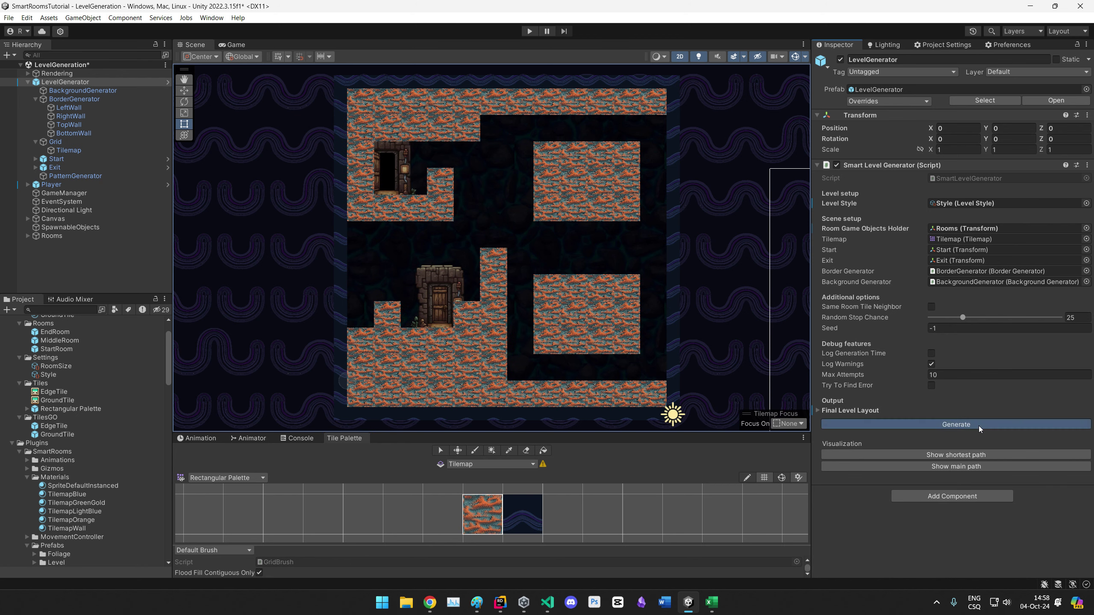
{"action": "left_click", "coordinate": [978, 425]}
{"action": "left_click", "coordinate": [978, 425]}
{"action": "left_click", "coordinate": [979, 425]}
{"action": "left_click", "coordinate": [979, 426]}
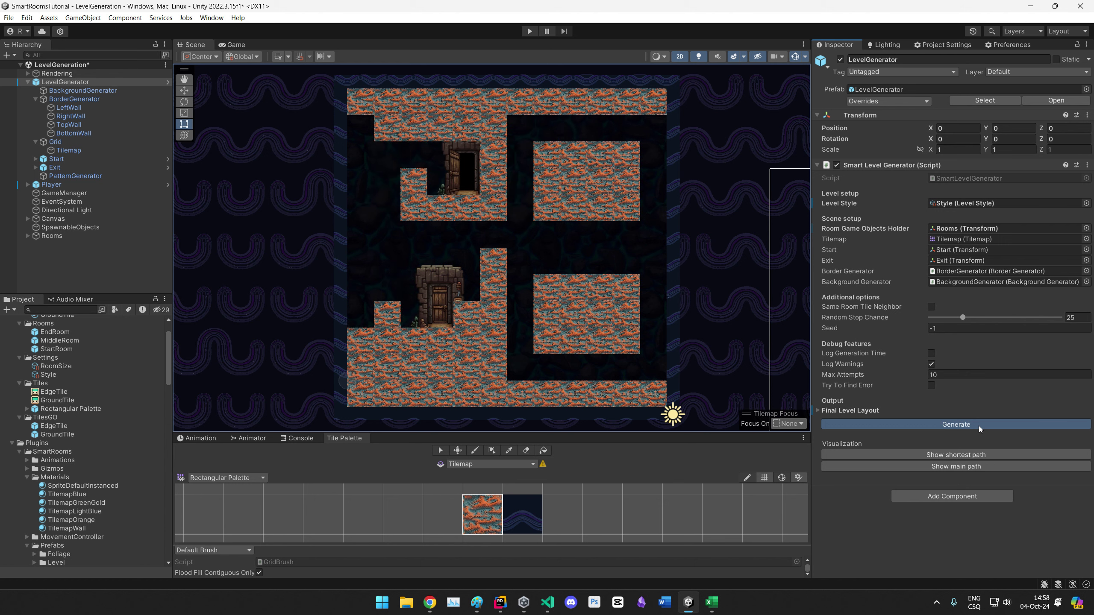
{"action": "left_click", "coordinate": [978, 426]}
{"action": "left_click", "coordinate": [979, 426]}
{"action": "left_click", "coordinate": [978, 426]}
{"action": "left_click", "coordinate": [978, 425]}
{"action": "left_click", "coordinate": [978, 426]}
{"action": "left_click", "coordinate": [978, 426]}
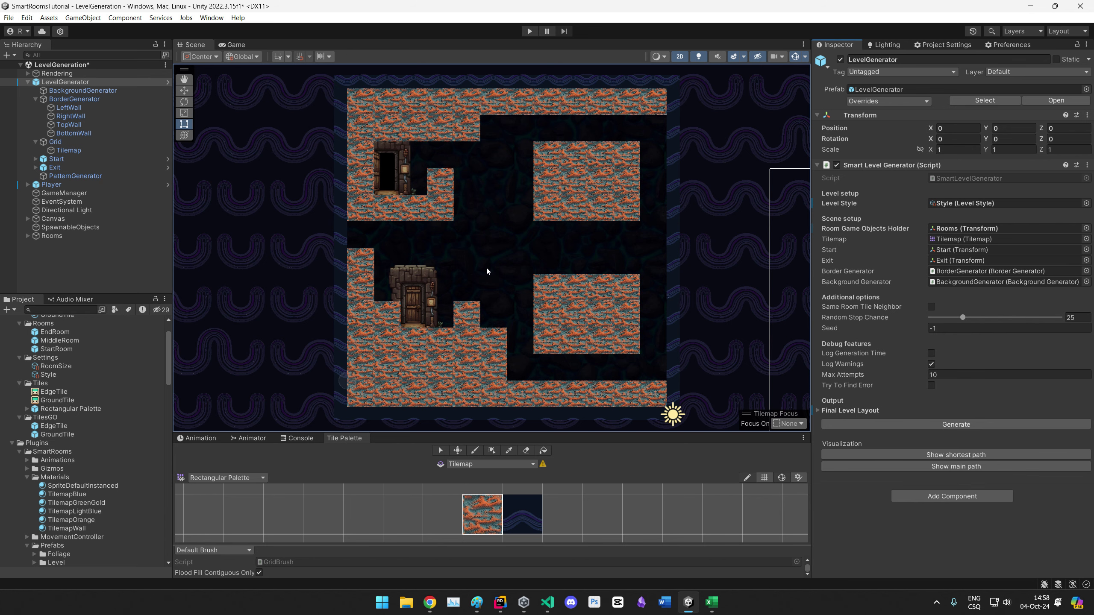
{"action": "scroll", "coordinate": [479, 270], "scroll_direction": "up", "scroll_amount": 1}
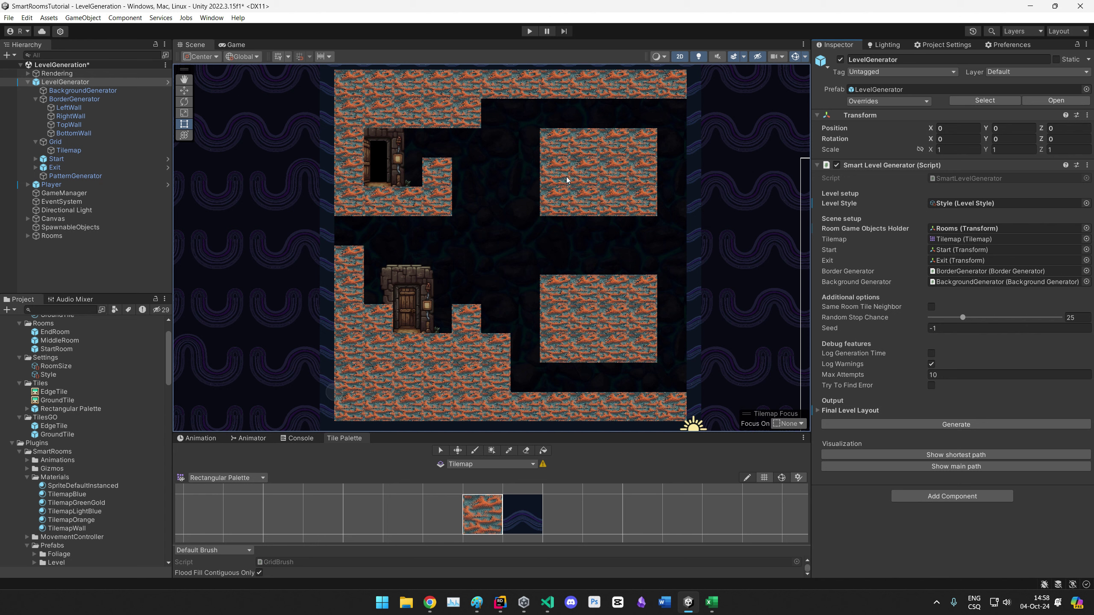
Step: Open the MiddleRoom prefab, paint ground tiles over its empty outer ring to fill the whole room, and save
{"action": "left_click", "coordinate": [51, 343]}
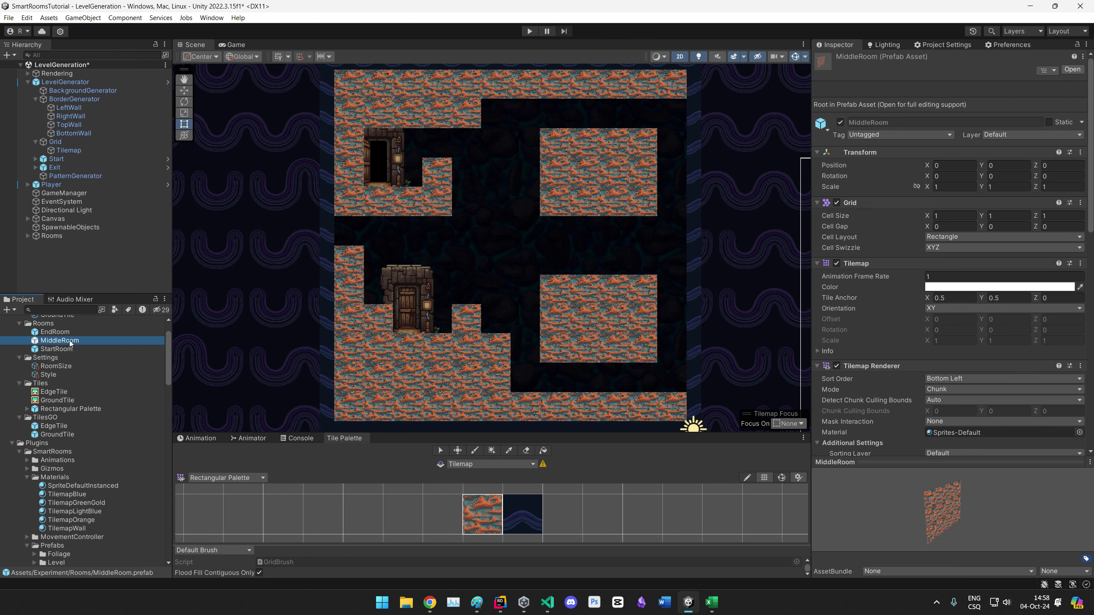
{"action": "double_click", "coordinate": [64, 341]}
{"action": "left_click", "coordinate": [50, 342]}
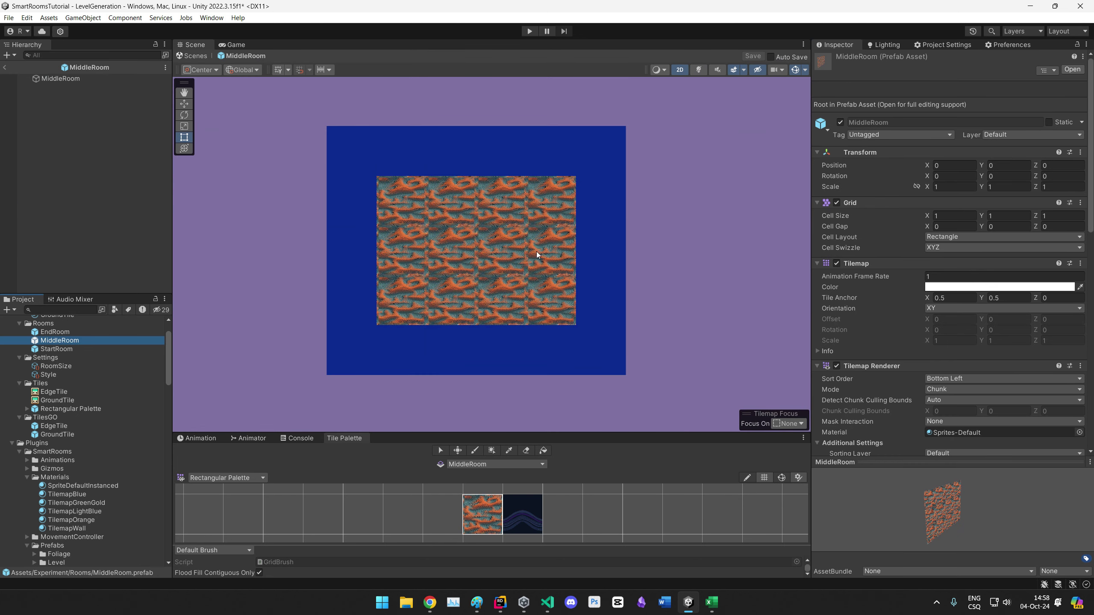
{"action": "left_click", "coordinate": [474, 451]}
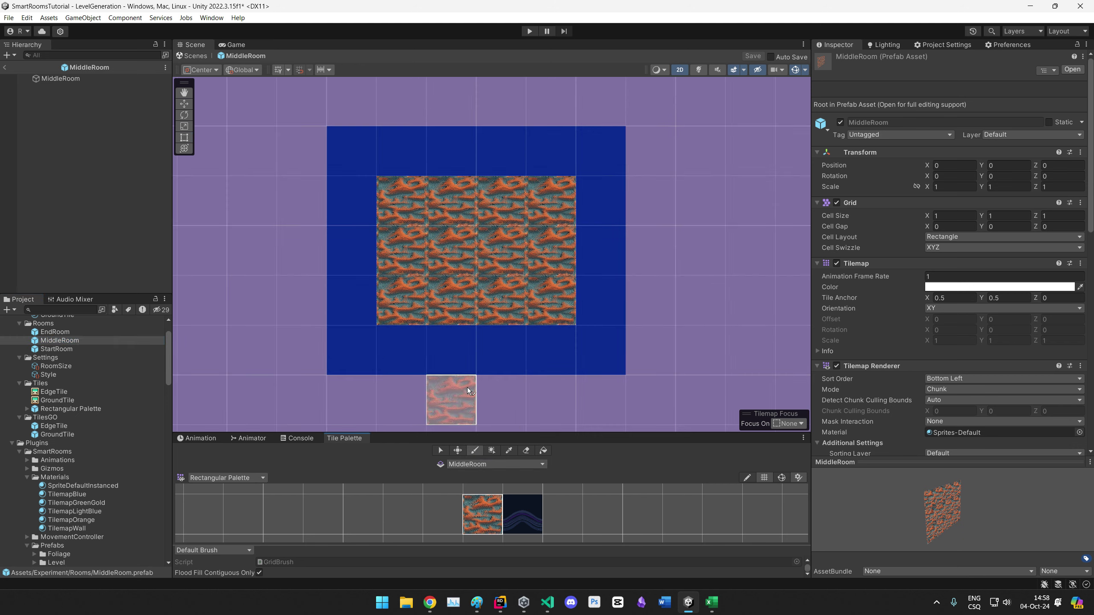
{"action": "mouse_move", "coordinate": [401, 350]}
{"action": "left_mouse_down"}
{"action": "mouse_move", "coordinate": [621, 365]}
{"action": "mouse_move", "coordinate": [499, 350]}
{"action": "mouse_move", "coordinate": [352, 216]}
{"action": "mouse_move", "coordinate": [603, 151]}
{"action": "mouse_move", "coordinate": [371, 216]}
{"action": "left_mouse_up"}
{"action": "key", "text": "ctrl+s"}
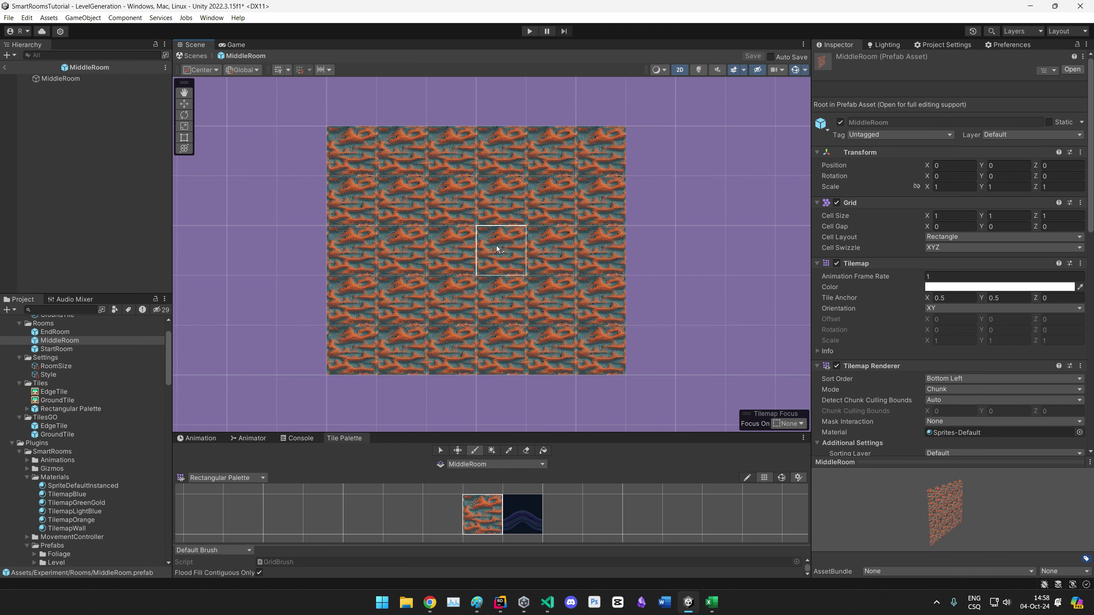
Step: Erase a one-tile-wide passage in MiddleRoom from the fourth column's bottom, across the middle row, up the second column to the top, and save
{"action": "left_click", "coordinate": [521, 452]}
{"action": "mouse_move", "coordinate": [499, 344]}
{"action": "left_mouse_down"}
{"action": "mouse_move", "coordinate": [437, 254]}
{"action": "mouse_move", "coordinate": [392, 152]}
{"action": "left_mouse_up"}
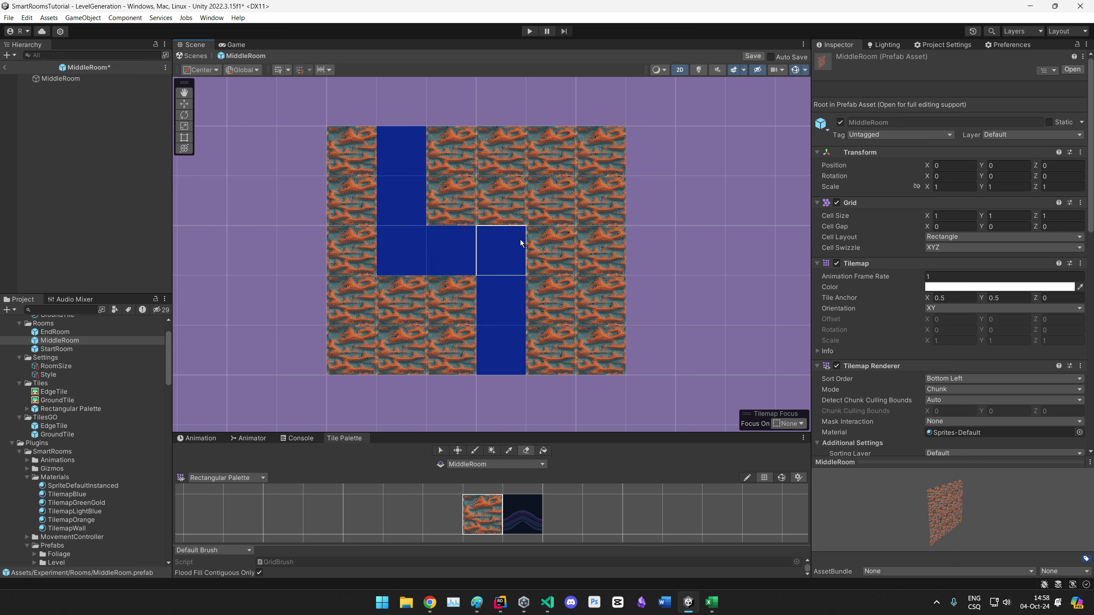
{"action": "key", "text": "ctrl+s"}
Step: Return to the LevelGeneration scene, inspect the level generation error in the Console and try generating the level again
{"action": "left_click", "coordinate": [5, 67]}
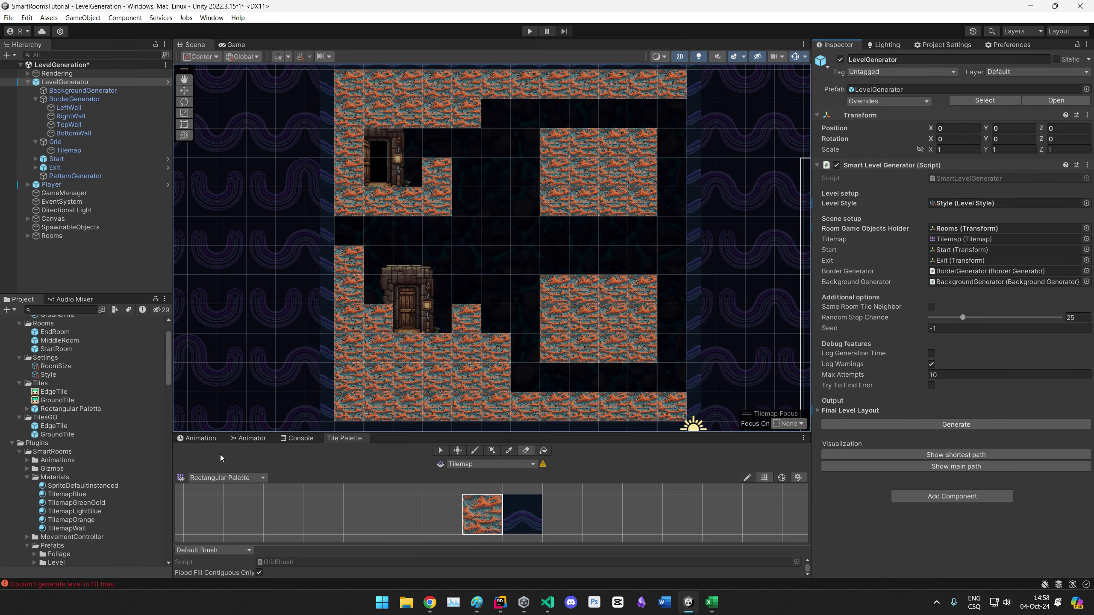
{"action": "left_click", "coordinate": [198, 438]}
{"action": "left_click", "coordinate": [302, 439]}
{"action": "left_click", "coordinate": [244, 534]}
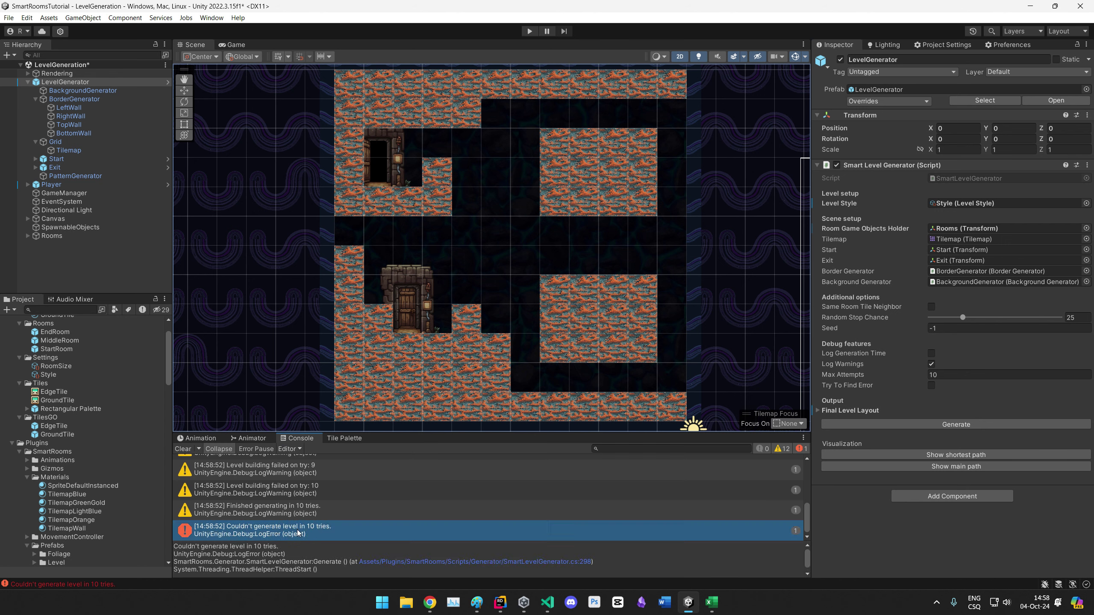
{"action": "left_click", "coordinate": [955, 426]}
{"action": "left_click", "coordinate": [954, 426]}
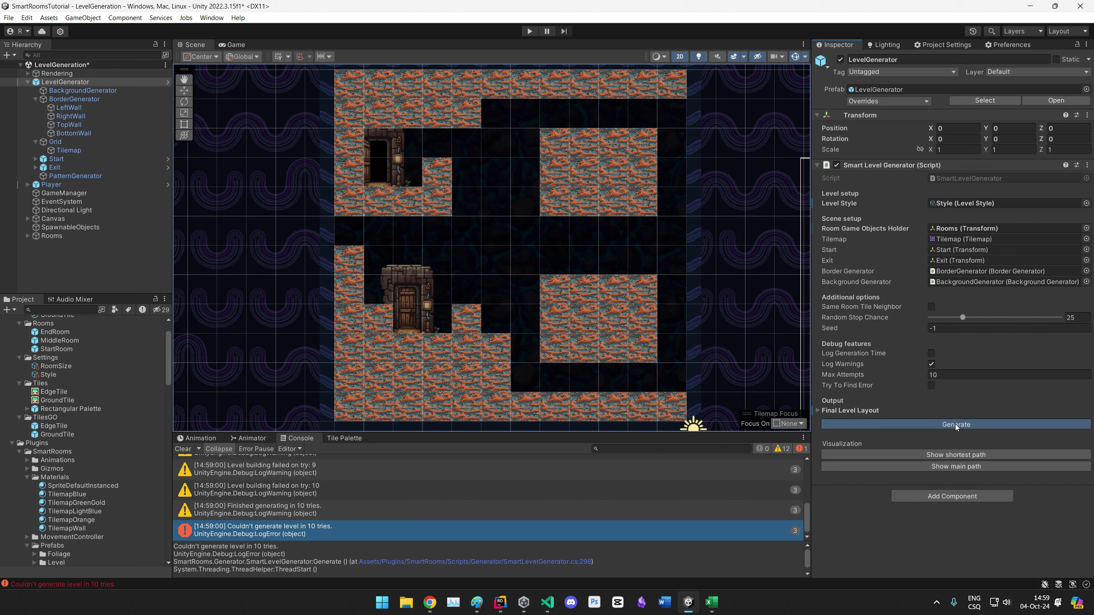
Step: Try generating the level several more times and clear the Console messages
{"action": "left_click", "coordinate": [955, 426]}
{"action": "left_click", "coordinate": [955, 426]}
{"action": "left_click", "coordinate": [955, 426]}
{"action": "left_click", "coordinate": [955, 425]}
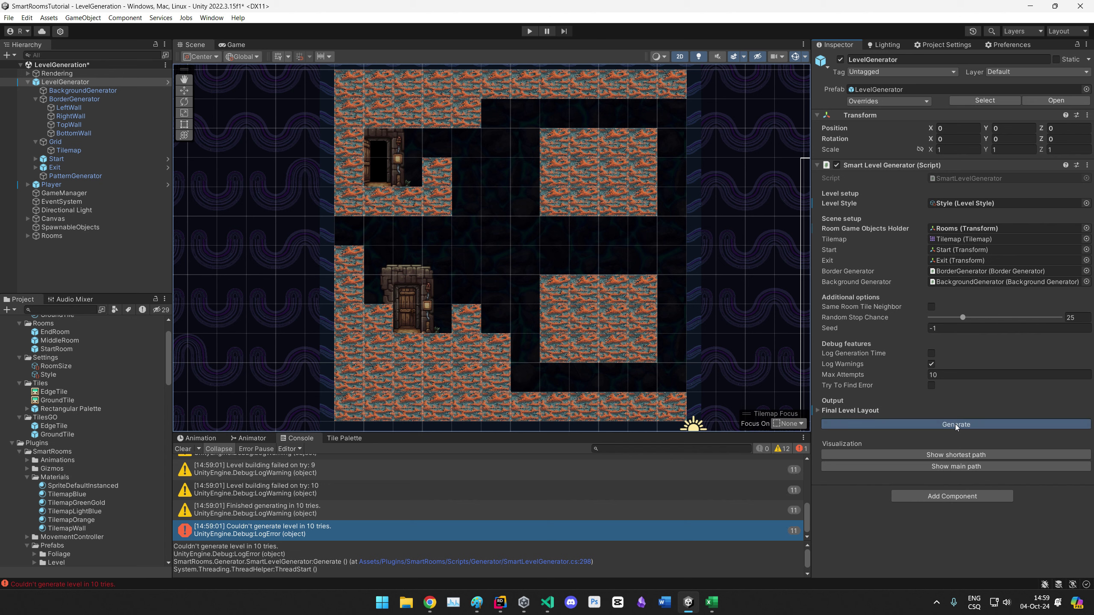
{"action": "left_click", "coordinate": [183, 449]}
Step: Paint ground tiles over the rooms beside and below the two door rooms, erase two tiles next to the corridor between the doors, and save
{"action": "left_click", "coordinate": [343, 439]}
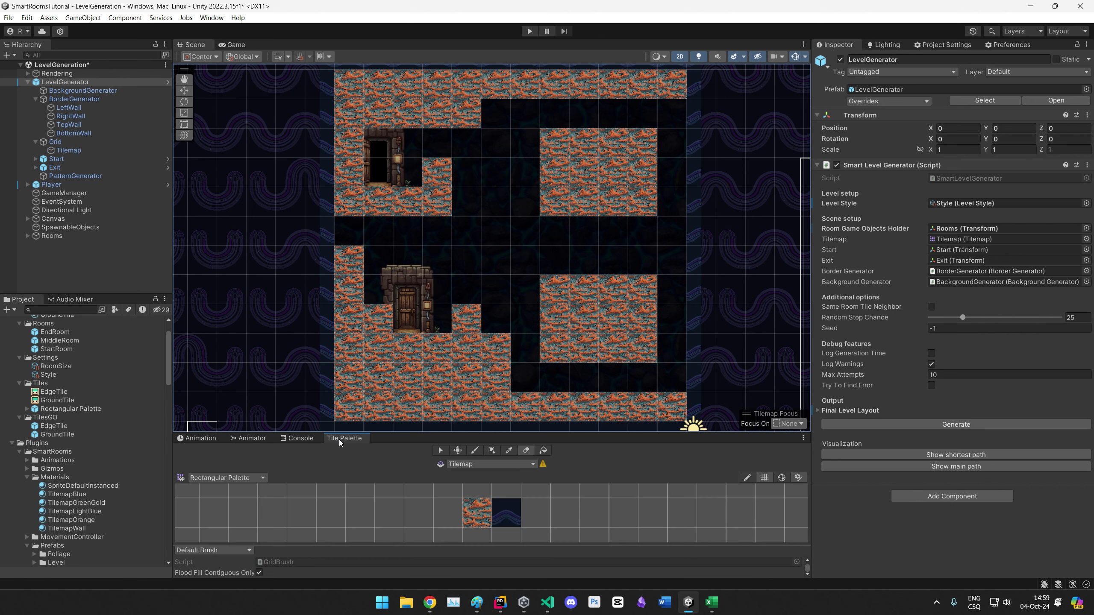
{"action": "left_click", "coordinate": [471, 499]}
{"action": "mouse_move", "coordinate": [525, 260]}
{"action": "left_mouse_down"}
{"action": "mouse_move", "coordinate": [529, 350]}
{"action": "mouse_move", "coordinate": [689, 378]}
{"action": "mouse_move", "coordinate": [687, 301]}
{"action": "mouse_move", "coordinate": [672, 276]}
{"action": "mouse_move", "coordinate": [553, 258]}
{"action": "mouse_move", "coordinate": [489, 282]}
{"action": "mouse_move", "coordinate": [523, 231]}
{"action": "mouse_move", "coordinate": [667, 226]}
{"action": "mouse_move", "coordinate": [662, 106]}
{"action": "mouse_move", "coordinate": [517, 113]}
{"action": "mouse_move", "coordinate": [520, 200]}
{"action": "left_mouse_up"}
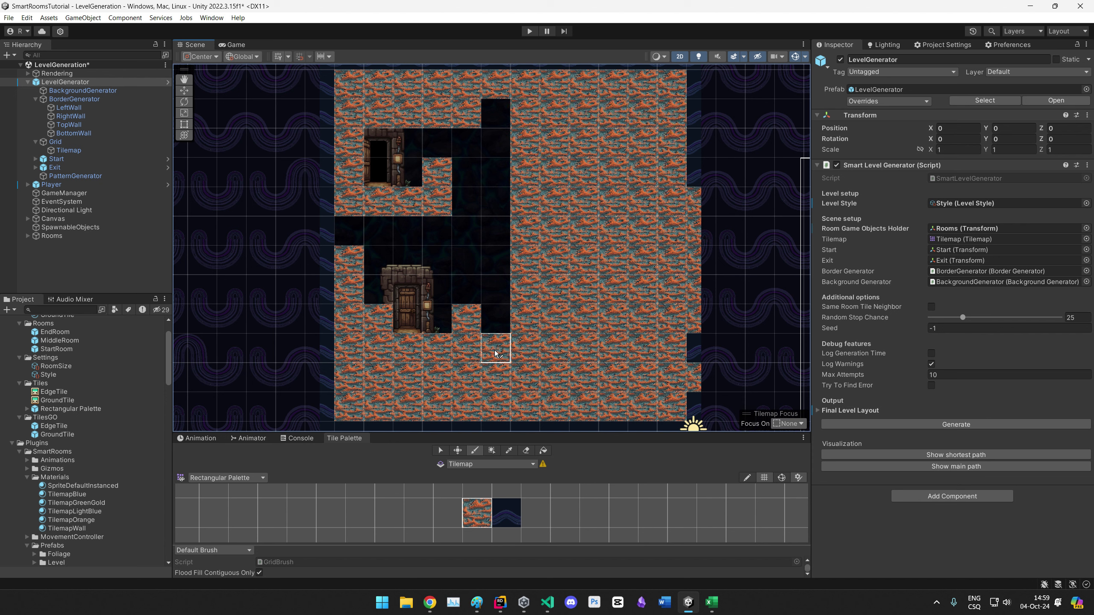
{"action": "left_click", "coordinate": [528, 453]}
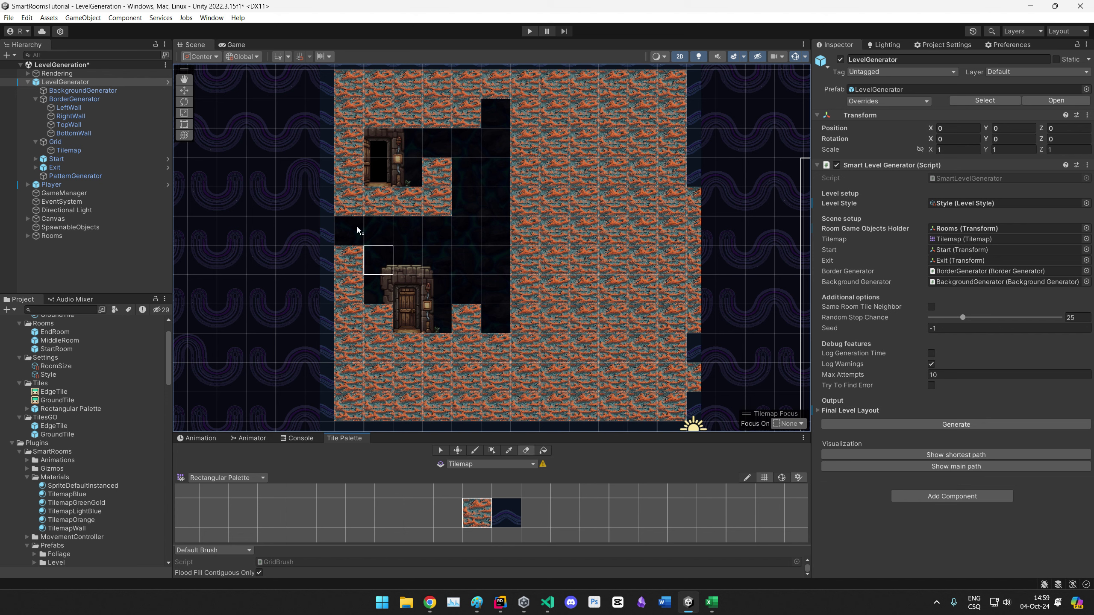
{"action": "left_click", "coordinate": [521, 227]}
{"action": "left_click", "coordinate": [525, 202]}
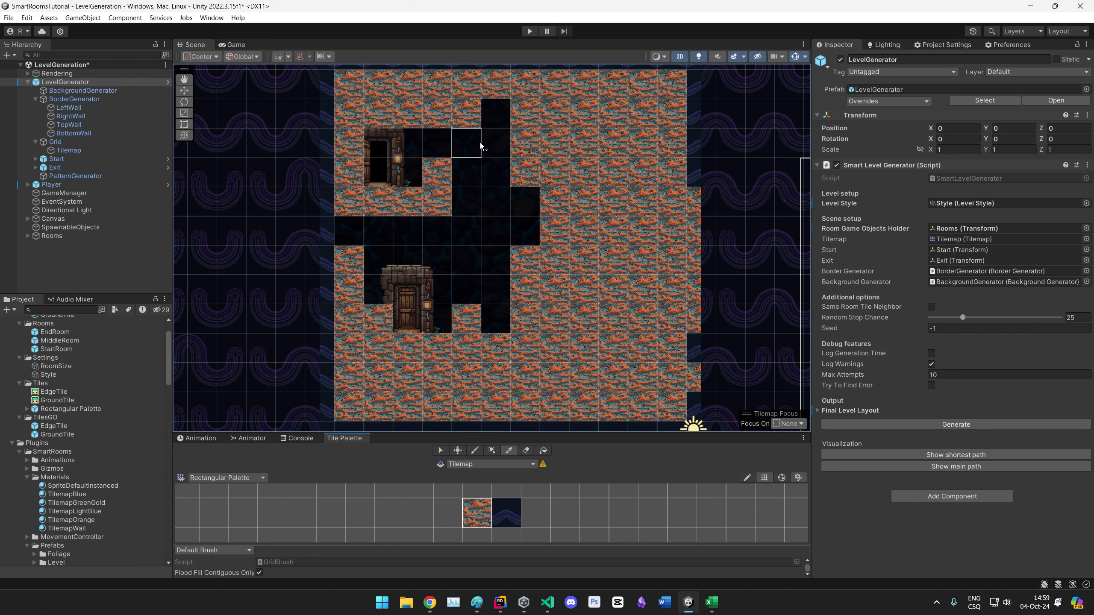
{"action": "key", "text": "ctrl+s"}
Step: Open the MiddleRoom prefab, erase the remaining middle-row tiles so the passage reaches both side edges, and save
{"action": "left_click", "coordinate": [59, 340]}
{"action": "double_click", "coordinate": [55, 341]}
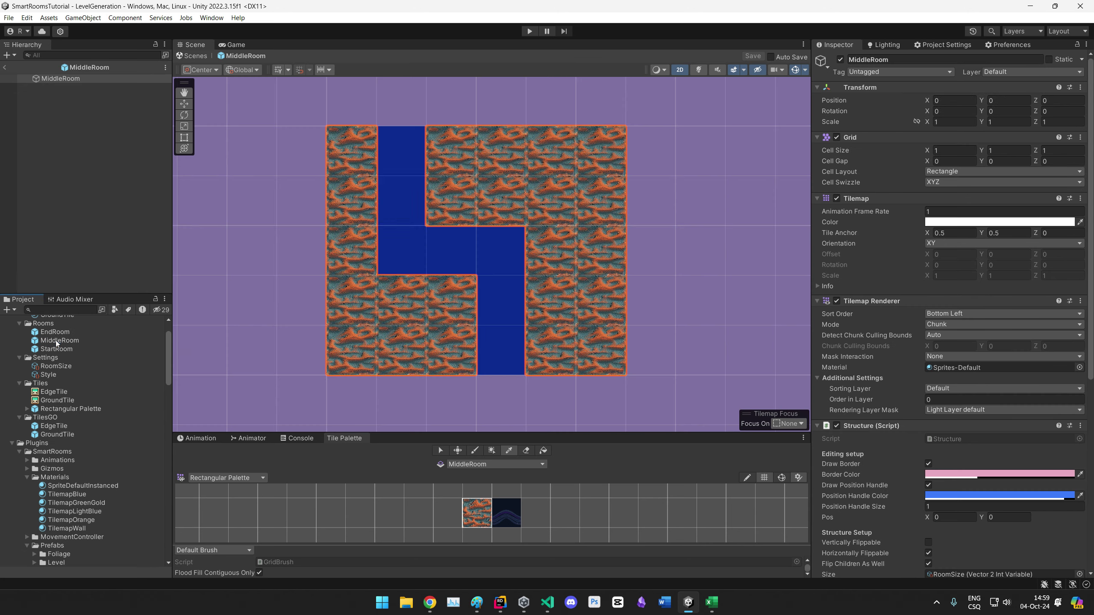
{"action": "left_click", "coordinate": [526, 451]}
{"action": "left_click_drag", "start_coordinate": [555, 254], "coordinate": [598, 251]}
{"action": "left_click", "coordinate": [361, 235]}
{"action": "key", "text": "ctrl+s"}
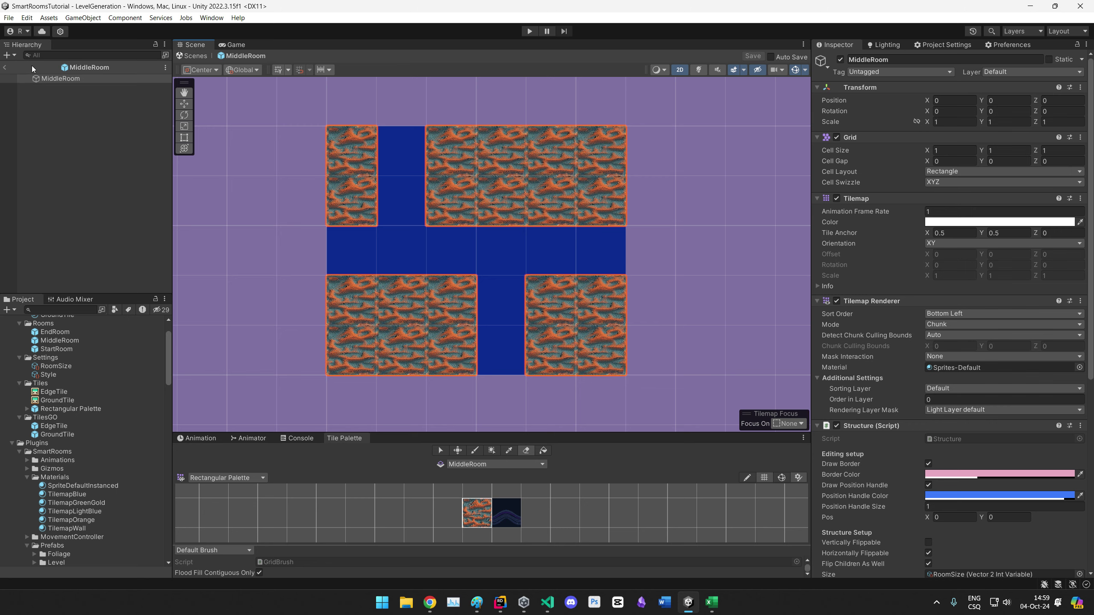
Step: Return to the LevelGeneration scene, generate the level repeatedly with the widened MiddleRoom and check the Console for warnings
{"action": "left_click", "coordinate": [9, 67]}
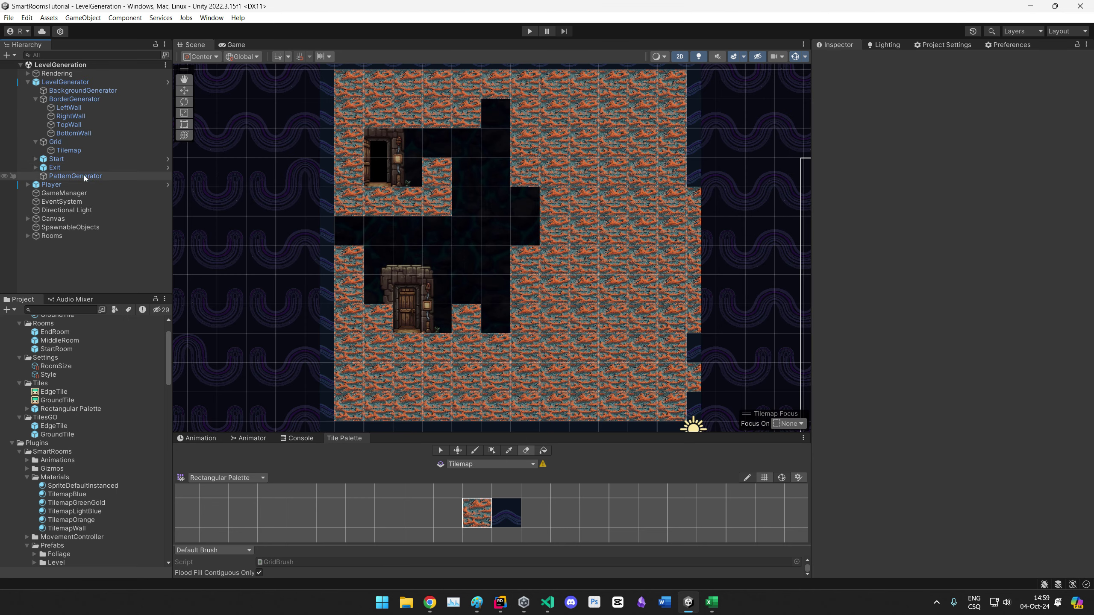
{"action": "left_click", "coordinate": [75, 175]}
{"action": "left_click", "coordinate": [64, 82]}
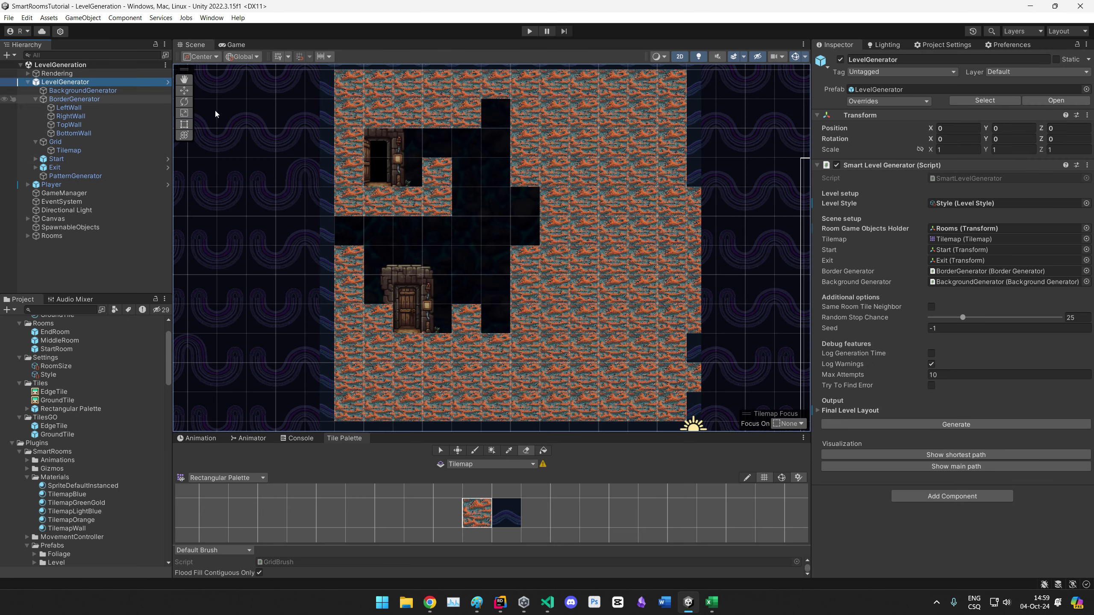
{"action": "left_click", "coordinate": [925, 424]}
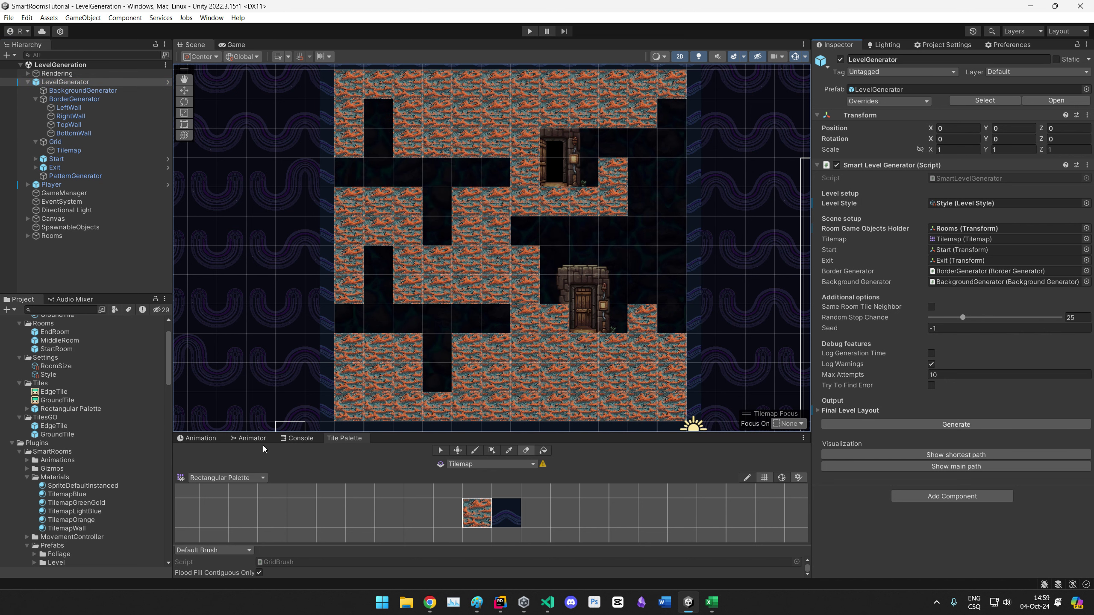
{"action": "left_click", "coordinate": [286, 438]}
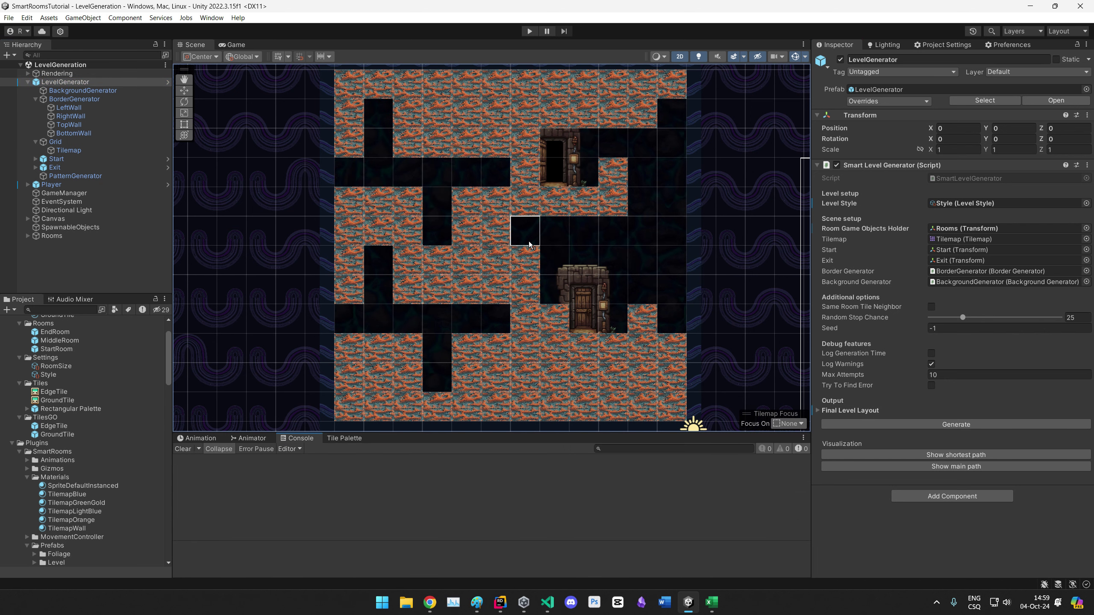
{"action": "left_click", "coordinate": [938, 424]}
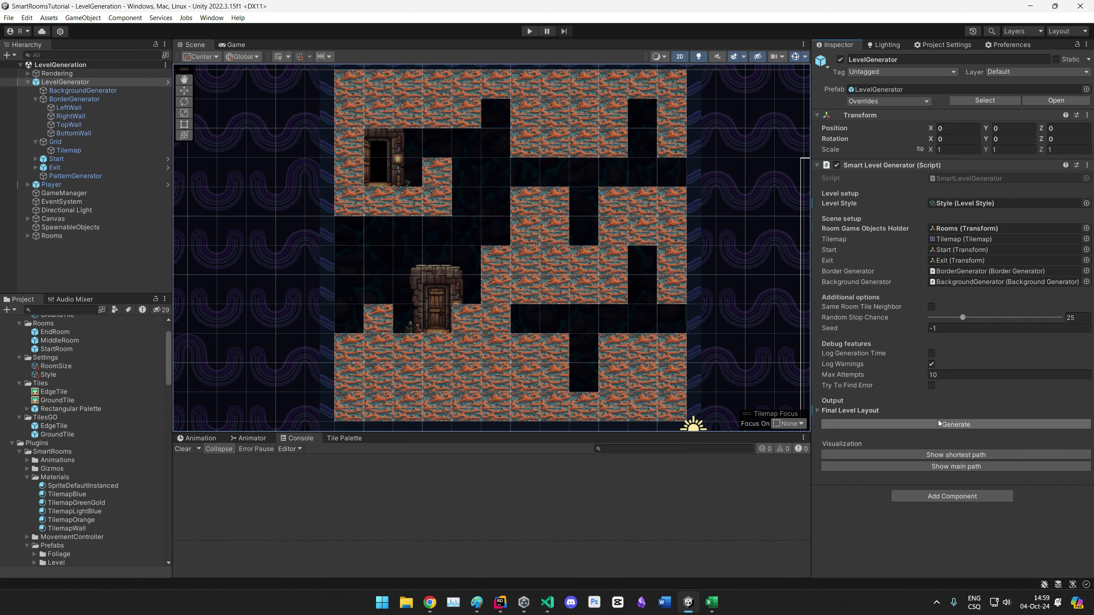
{"action": "left_click", "coordinate": [939, 423]}
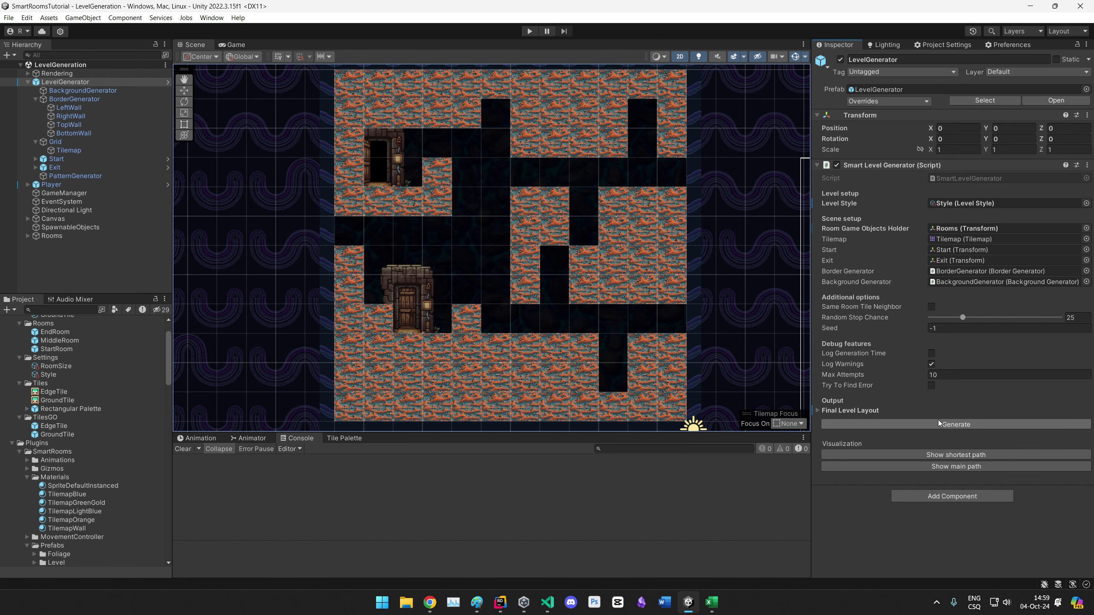
{"action": "left_click", "coordinate": [938, 423]}
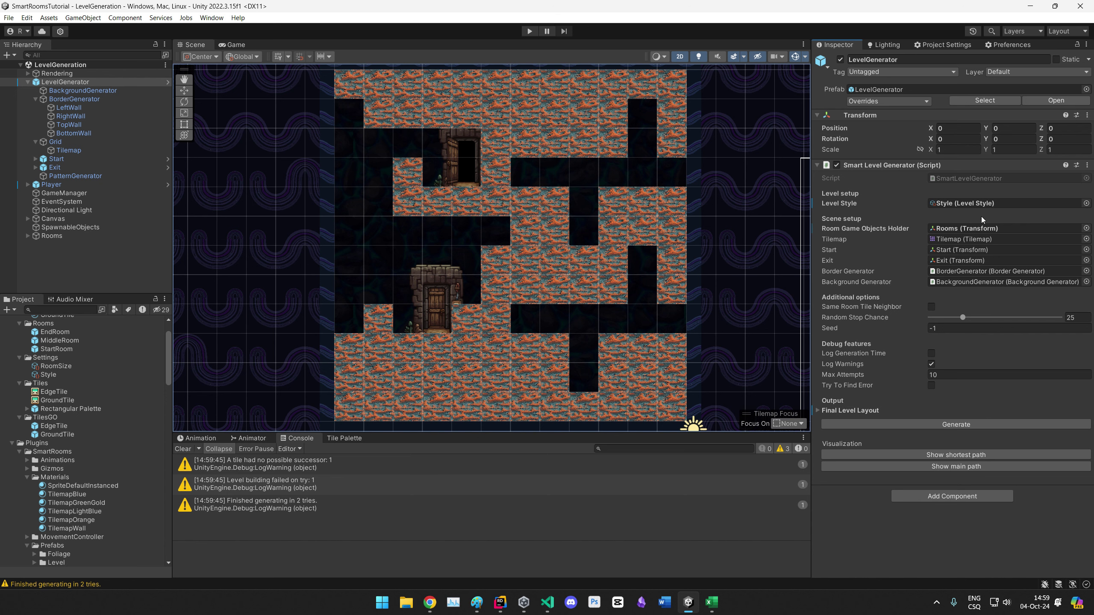
Step: Set the Level Tile Size of the Style asset to 3 by 3 and try generating the level with LevelGenerator
{"action": "left_click", "coordinate": [965, 203]}
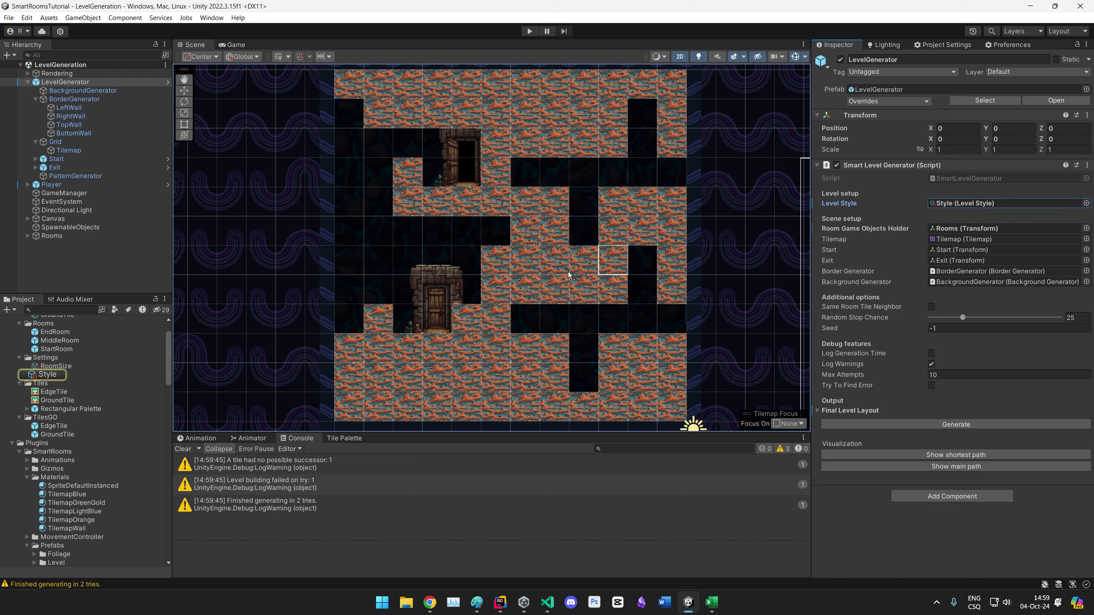
{"action": "left_click", "coordinate": [48, 374]}
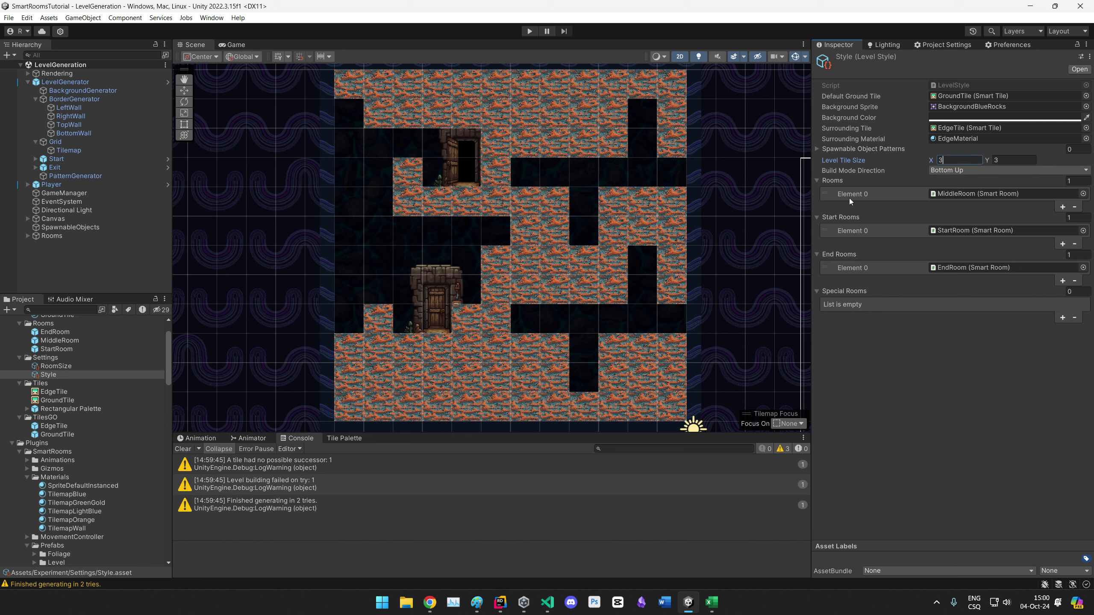
{"action": "left_click", "coordinate": [65, 82]}
{"action": "left_click", "coordinate": [927, 426]}
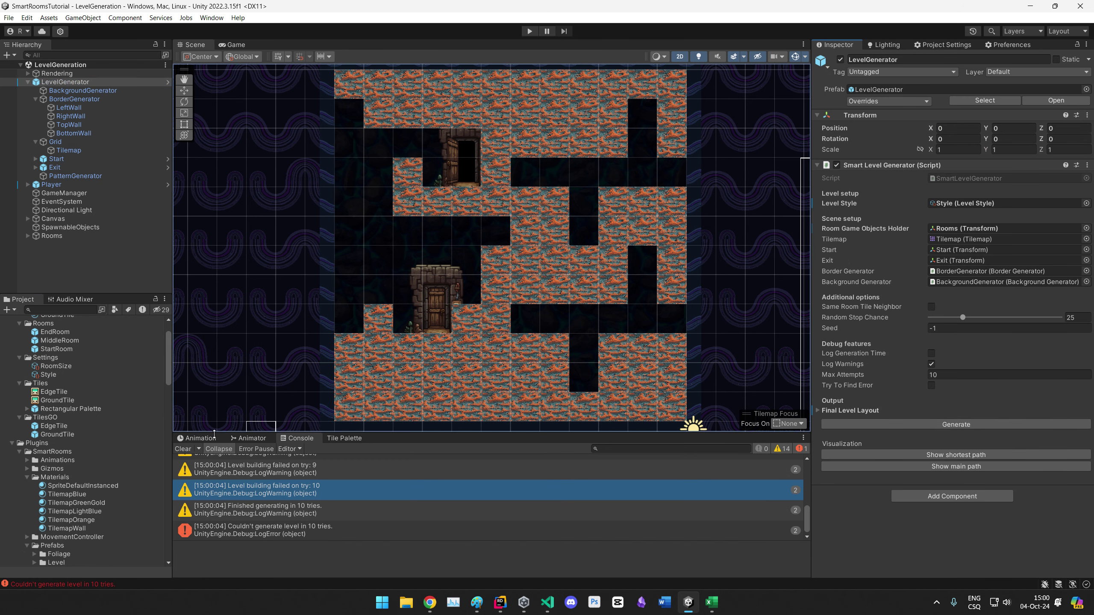
Step: Clear the console and generate the level again
{"action": "left_click", "coordinate": [183, 449]}
{"action": "left_click", "coordinate": [956, 424]}
{"action": "left_click", "coordinate": [56, 366]}
Step: Open the MiddleRoom prefab, erase the third-column tiles in its two lowest rows and fifth-column tiles in its two highest rows, and save
{"action": "double_click", "coordinate": [59, 341]}
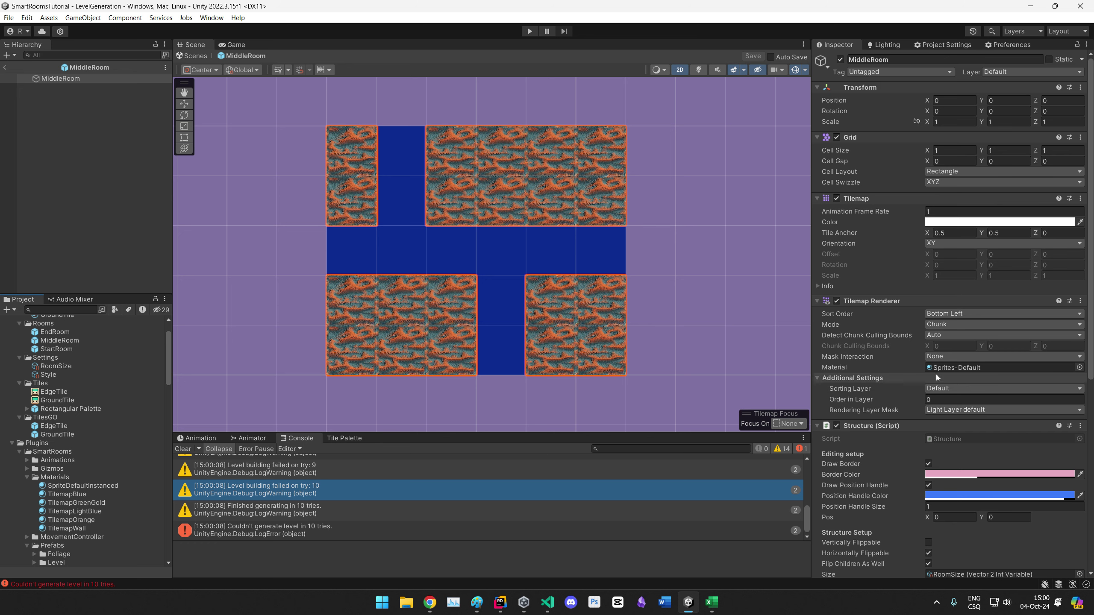
{"action": "left_click", "coordinate": [344, 438]}
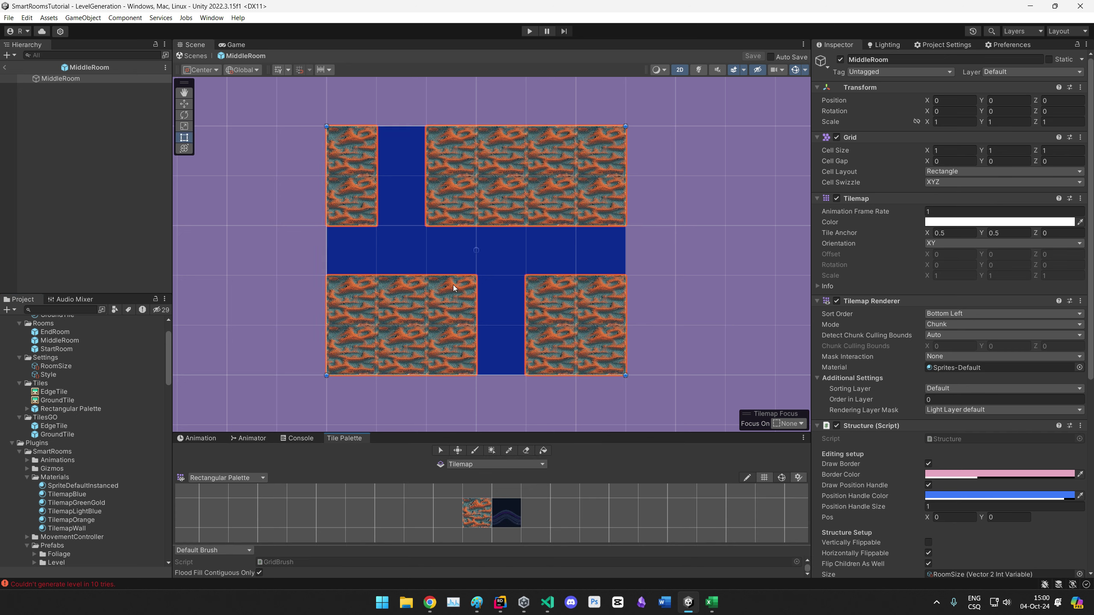
{"action": "left_click_drag", "start_coordinate": [451, 299], "coordinate": [452, 347]}
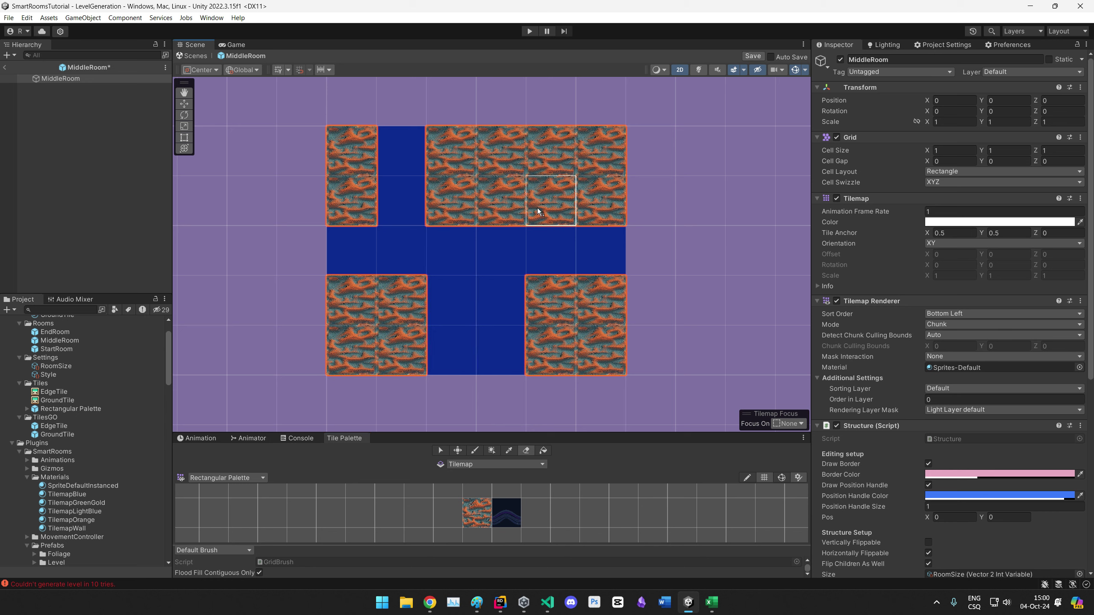
{"action": "left_click_drag", "start_coordinate": [557, 150], "coordinate": [553, 201]}
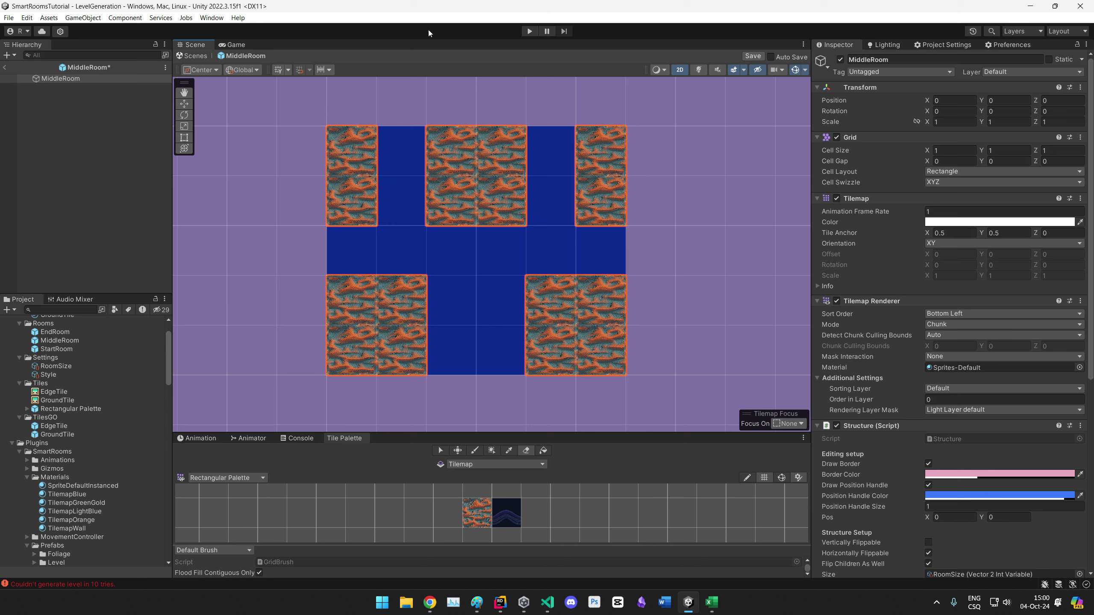
{"action": "key", "text": "ctrl+s"}
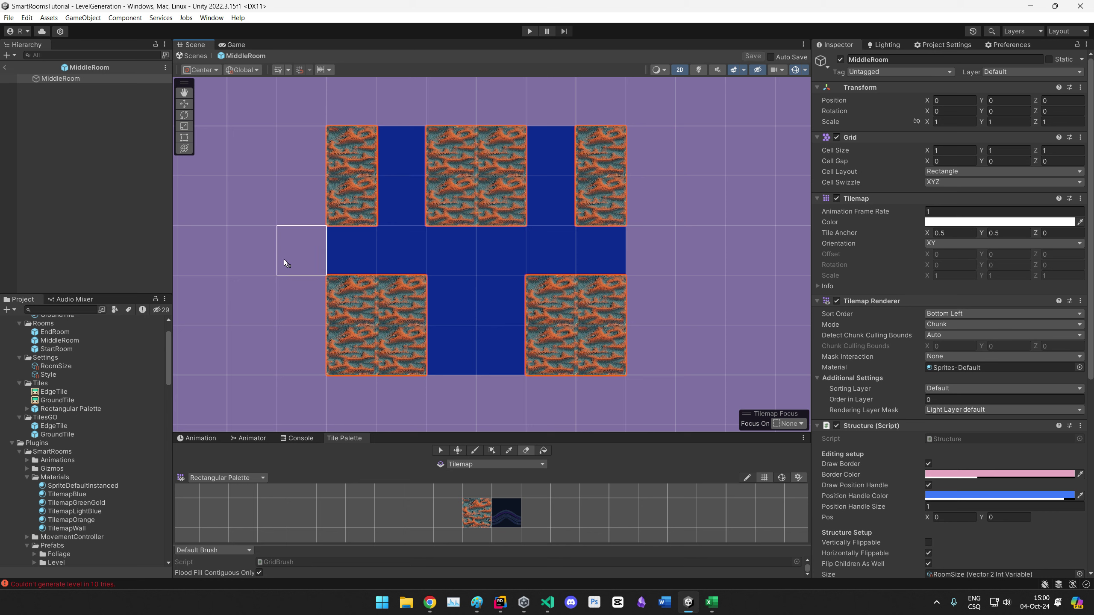
Step: Duplicate the MiddleRoom prefab in the Rooms folder
{"action": "left_click", "coordinate": [79, 79]}
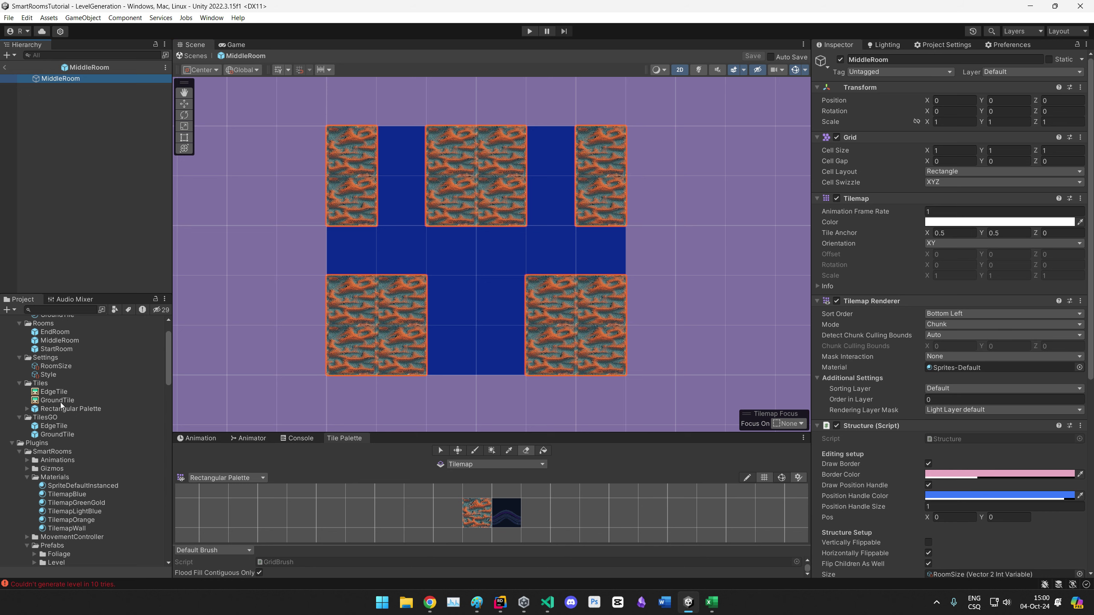
{"action": "left_click", "coordinate": [70, 341]}
{"action": "key", "text": "ctrl+d"}
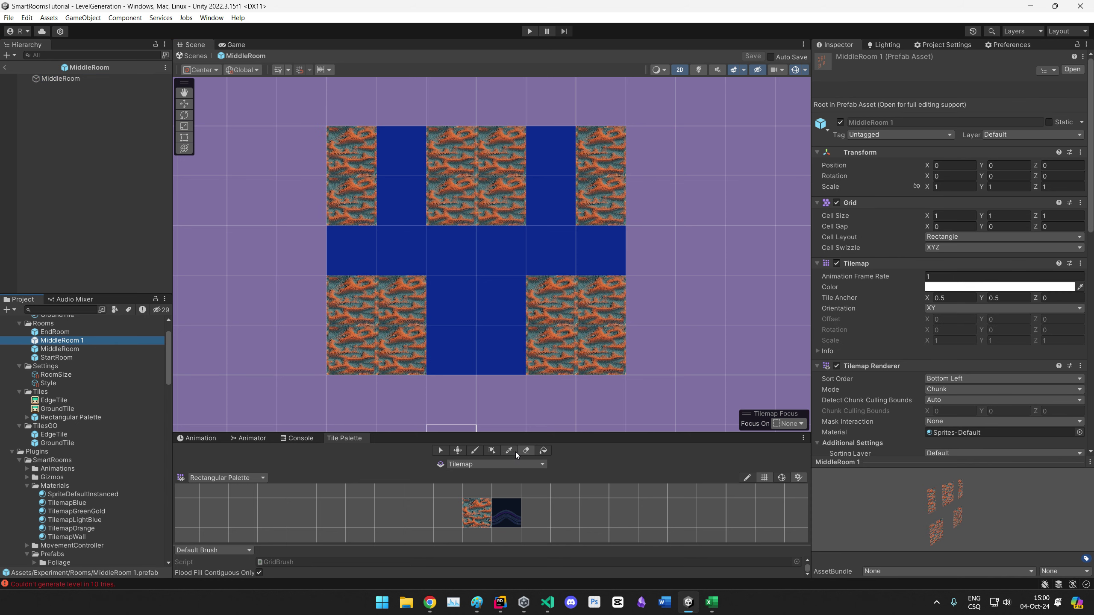
Step: In MiddleRoom, open columns two and five below the corridor, fill columns three and four there, fill both gaps above it, and save
{"action": "left_click_drag", "start_coordinate": [554, 304], "coordinate": [562, 347]}
{"action": "left_click_drag", "start_coordinate": [403, 302], "coordinate": [404, 350]}
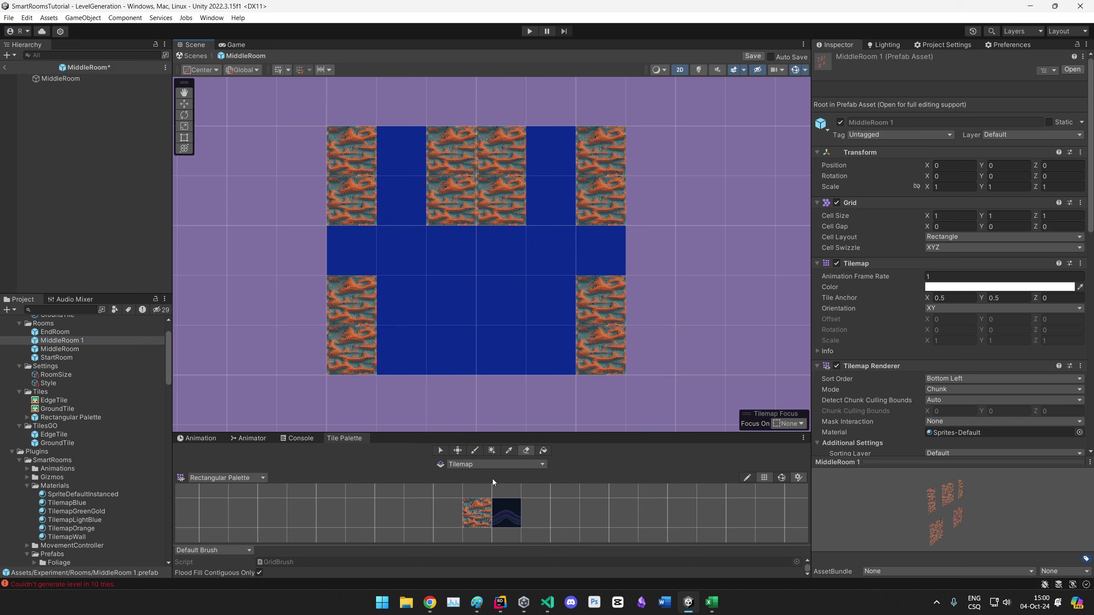
{"action": "left_click", "coordinate": [474, 451]}
{"action": "mouse_move", "coordinate": [452, 302]}
{"action": "left_mouse_down"}
{"action": "mouse_move", "coordinate": [461, 324]}
{"action": "mouse_move", "coordinate": [497, 329]}
{"action": "left_mouse_up"}
{"action": "mouse_move", "coordinate": [402, 203]}
{"action": "left_mouse_down"}
{"action": "mouse_move", "coordinate": [426, 208]}
{"action": "mouse_move", "coordinate": [412, 157]}
{"action": "left_mouse_up"}
{"action": "left_click_drag", "start_coordinate": [543, 151], "coordinate": [543, 200]}
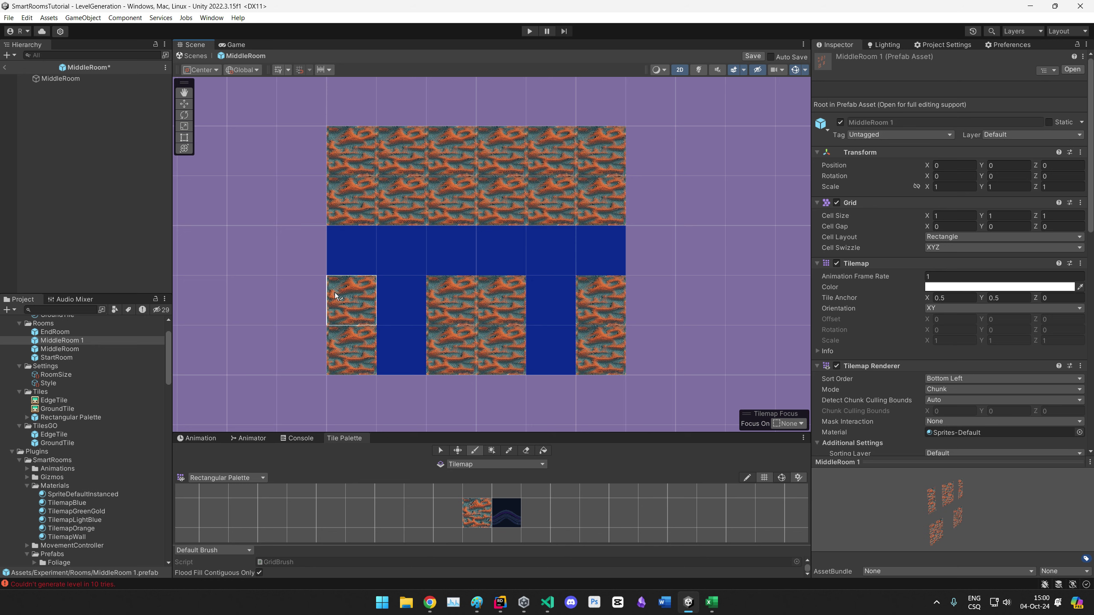
{"action": "key", "text": "ctrl+s"}
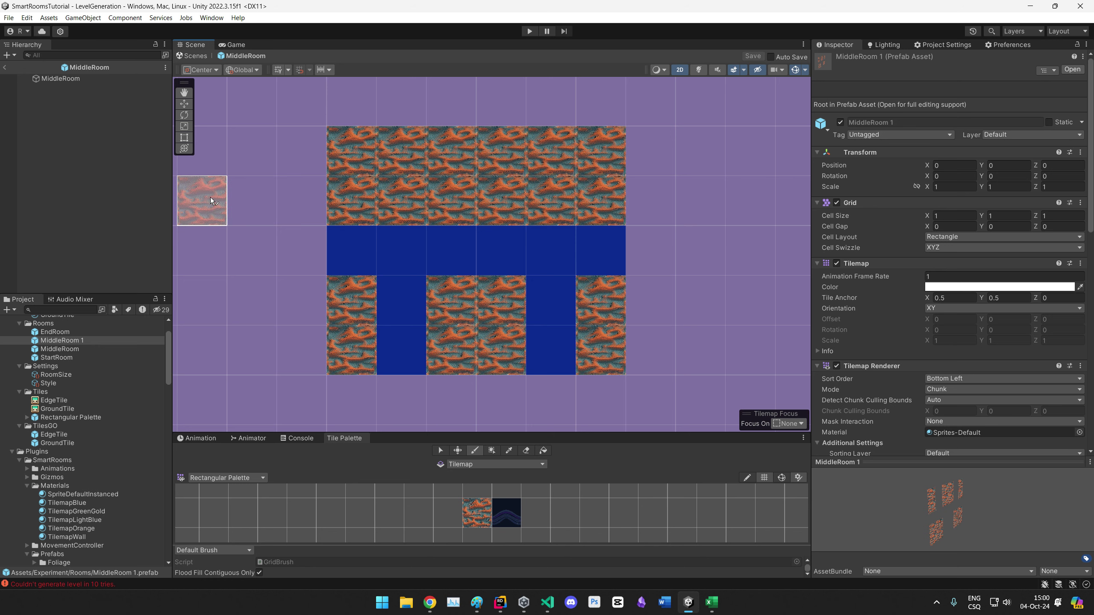
Step: Leave prefab editing and add MiddleRoom 1 to the Rooms list of the Style asset
{"action": "left_click", "coordinate": [4, 66]}
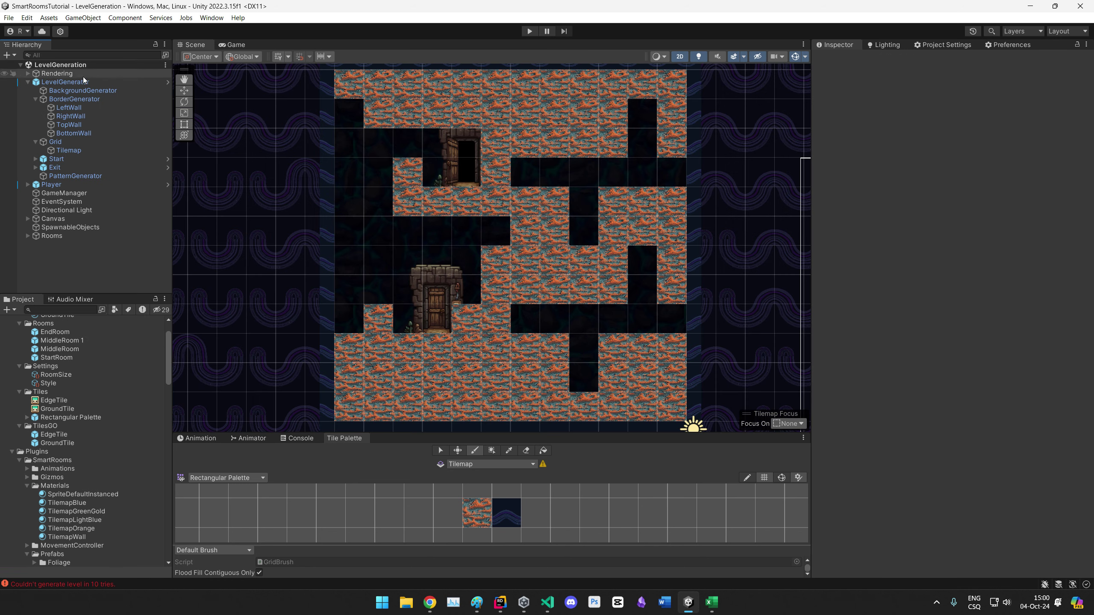
{"action": "left_click", "coordinate": [54, 383]}
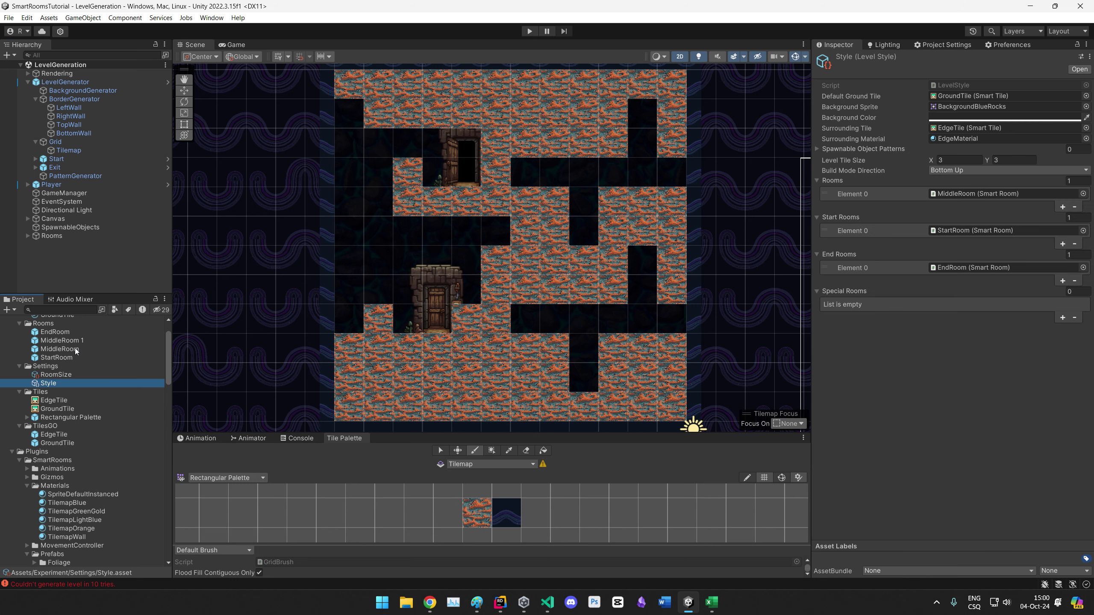
{"action": "left_click_drag", "start_coordinate": [74, 342], "coordinate": [959, 188]}
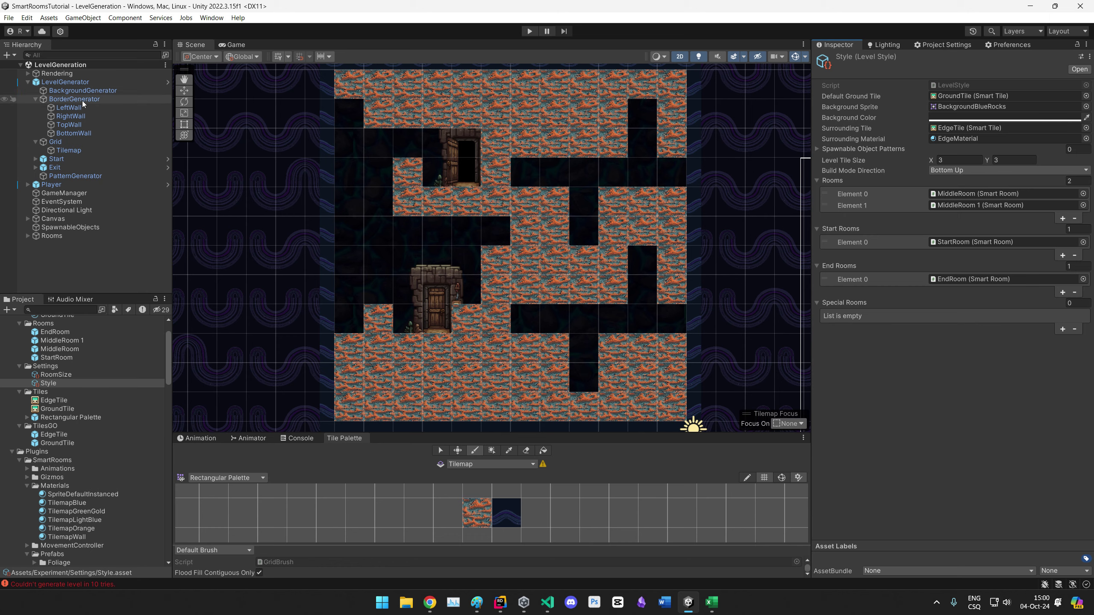
Step: Generate a level from LevelGenerator, examine the whole layout, and deactivate the tile painting brush
{"action": "left_click", "coordinate": [65, 82]}
{"action": "left_click", "coordinate": [939, 424]}
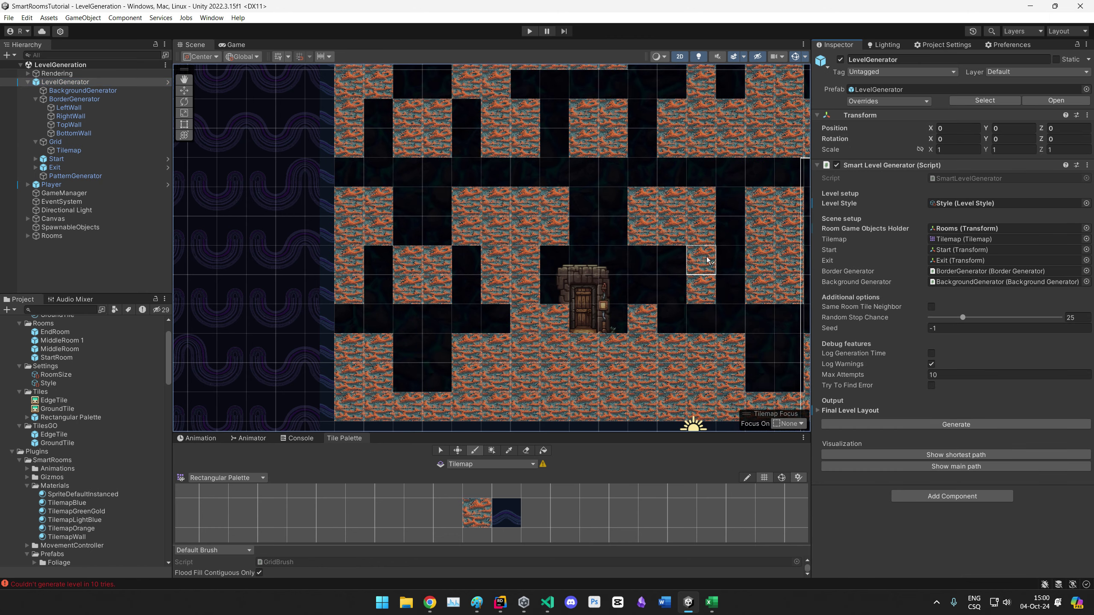
{"action": "mouse_move", "coordinate": [701, 258]}
{"action": "middle_mouse_down"}
{"action": "mouse_move", "coordinate": [630, 288]}
{"action": "mouse_move", "coordinate": [560, 286]}
{"action": "middle_mouse_up"}
{"action": "scroll", "coordinate": [652, 280], "scroll_direction": "down", "scroll_amount": 9}
{"action": "scroll", "coordinate": [505, 321], "scroll_direction": "up", "scroll_amount": 1}
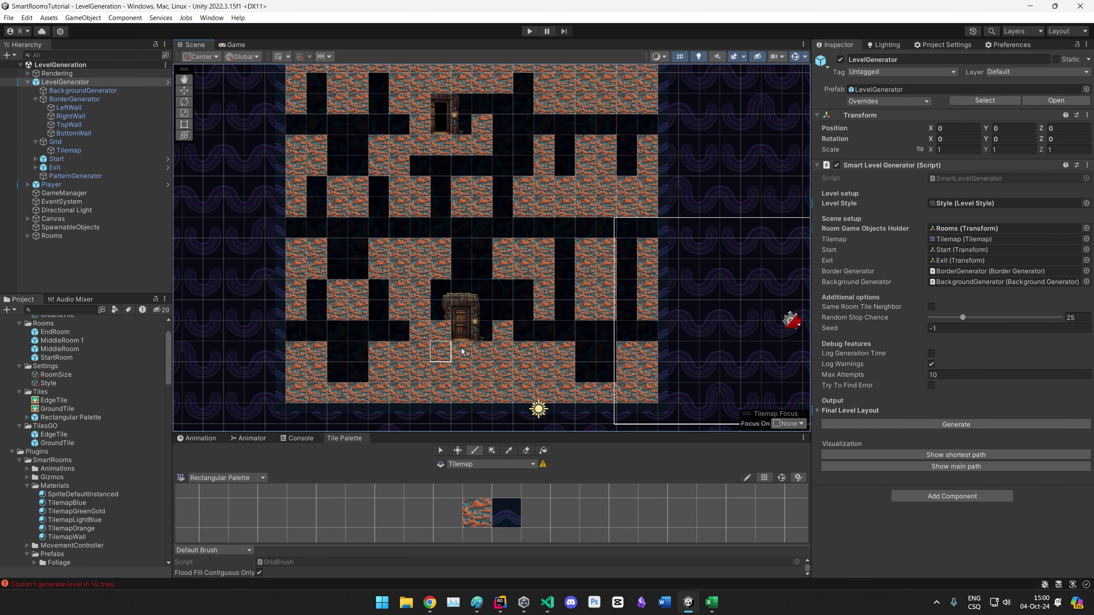
{"action": "middle_click_drag", "start_coordinate": [443, 351], "coordinate": [463, 414]}
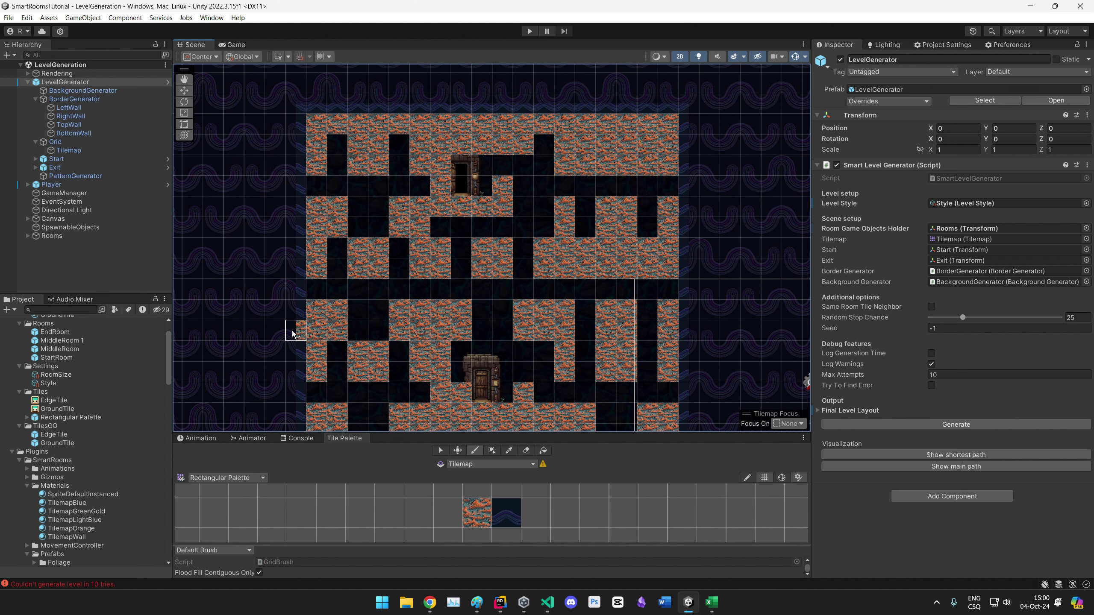
{"action": "left_click", "coordinate": [440, 450]}
{"action": "left_click", "coordinate": [441, 451]}
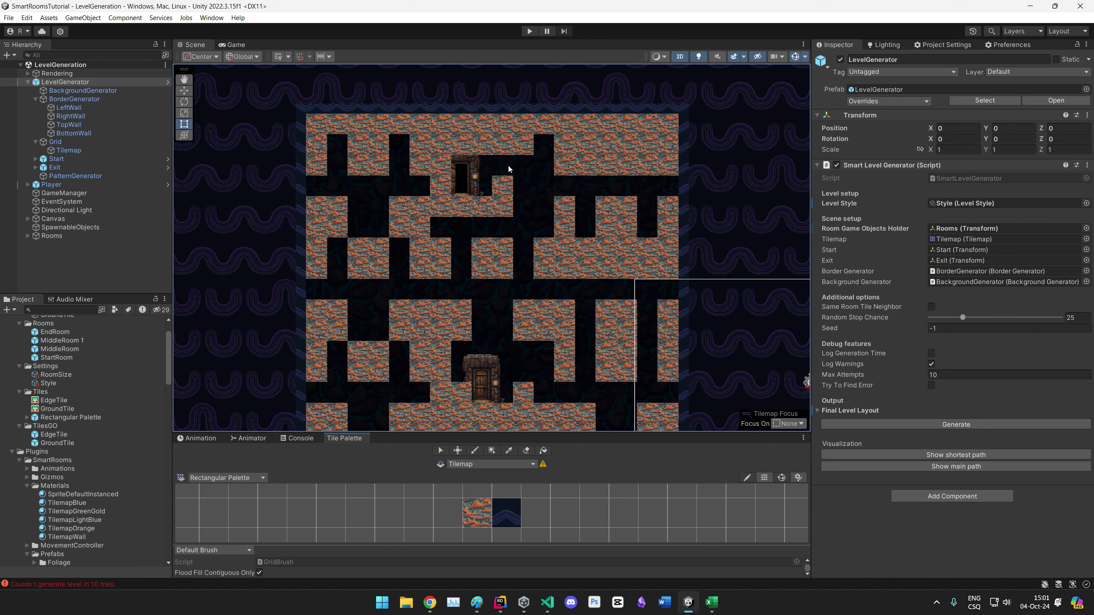
Step: Clear the console, move the Console ahead of Animation in the panel order, and bring back the Tile Palette
{"action": "left_click", "coordinate": [297, 438]}
{"action": "left_click", "coordinate": [183, 449]}
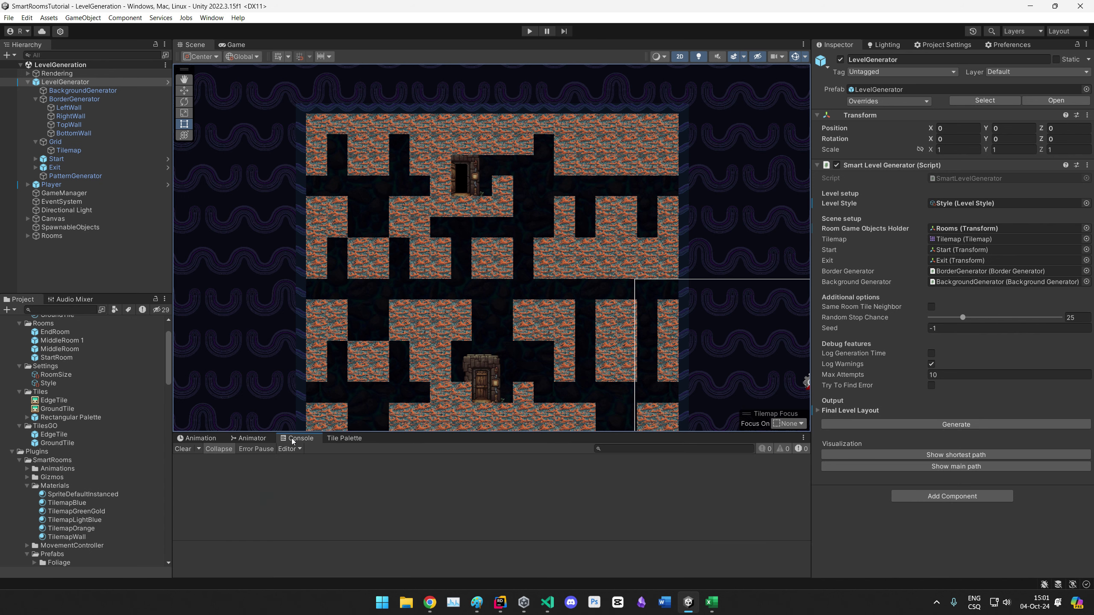
{"action": "left_click_drag", "start_coordinate": [291, 439], "coordinate": [206, 439]}
{"action": "left_click", "coordinate": [331, 439]}
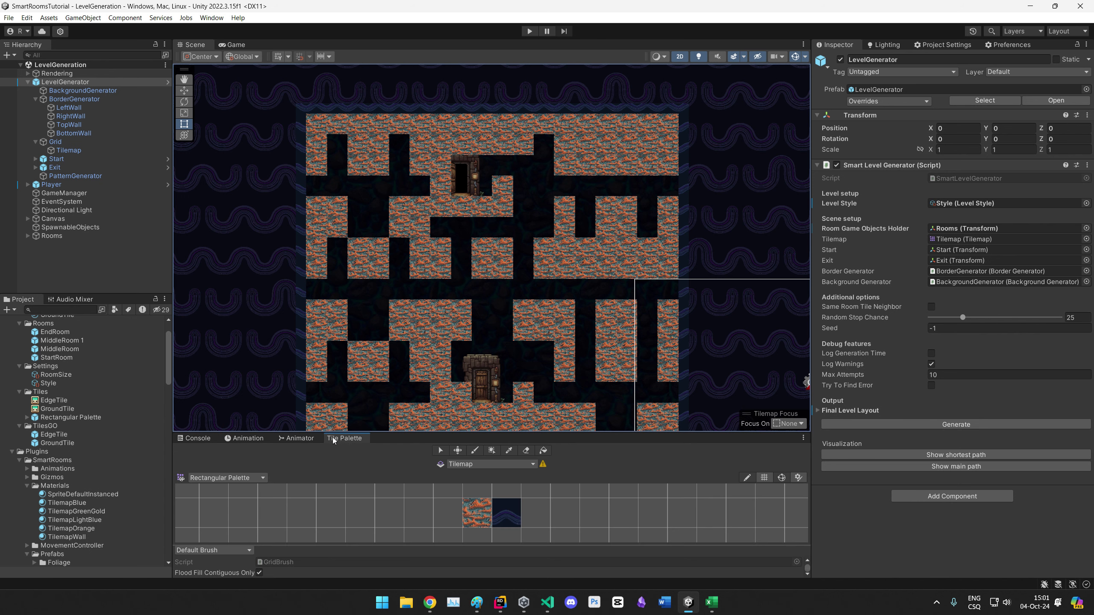
{"action": "scroll", "coordinate": [457, 330], "scroll_direction": "up", "scroll_amount": 2}
{"action": "scroll", "coordinate": [479, 286], "scroll_direction": "down", "scroll_amount": 3}
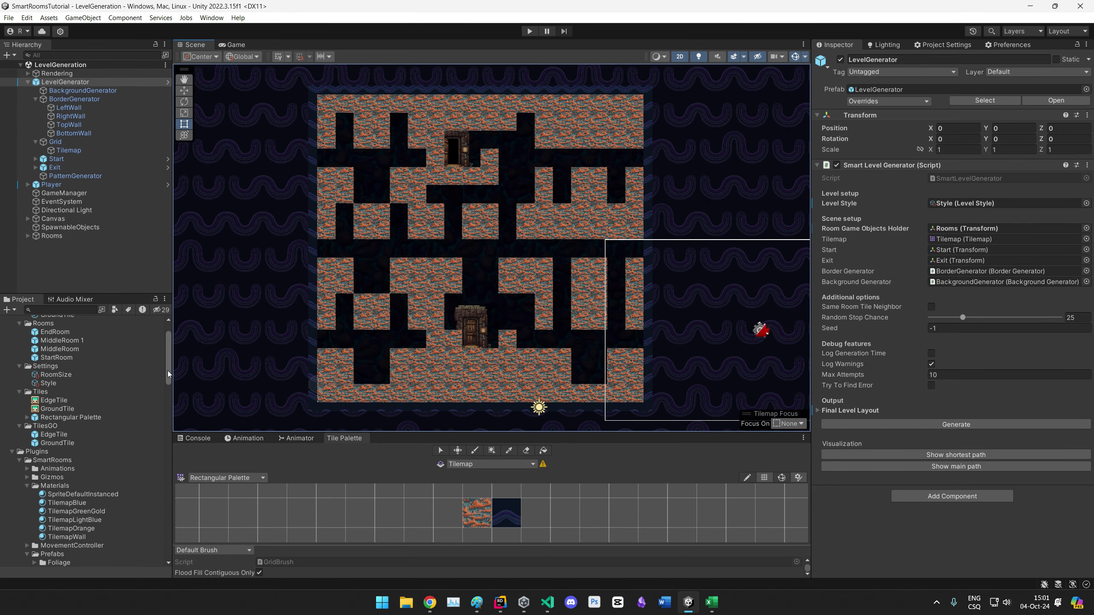
Step: Duplicate the MiddleRoom 1 prefab and open the copy for editing
{"action": "double_click", "coordinate": [64, 341]}
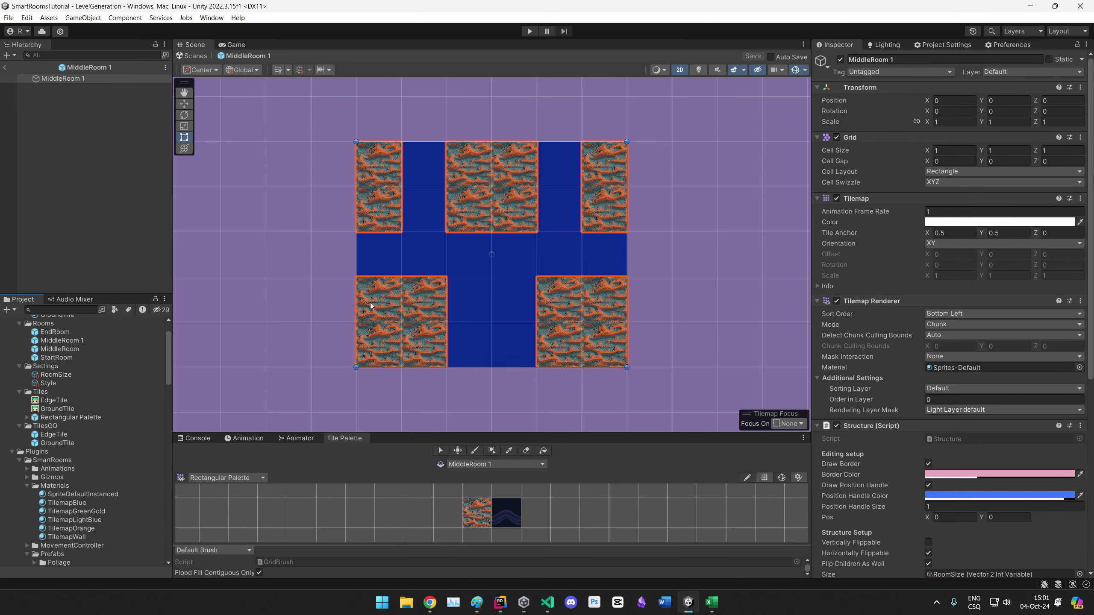
{"action": "left_click", "coordinate": [62, 349]}
{"action": "left_click", "coordinate": [67, 334]}
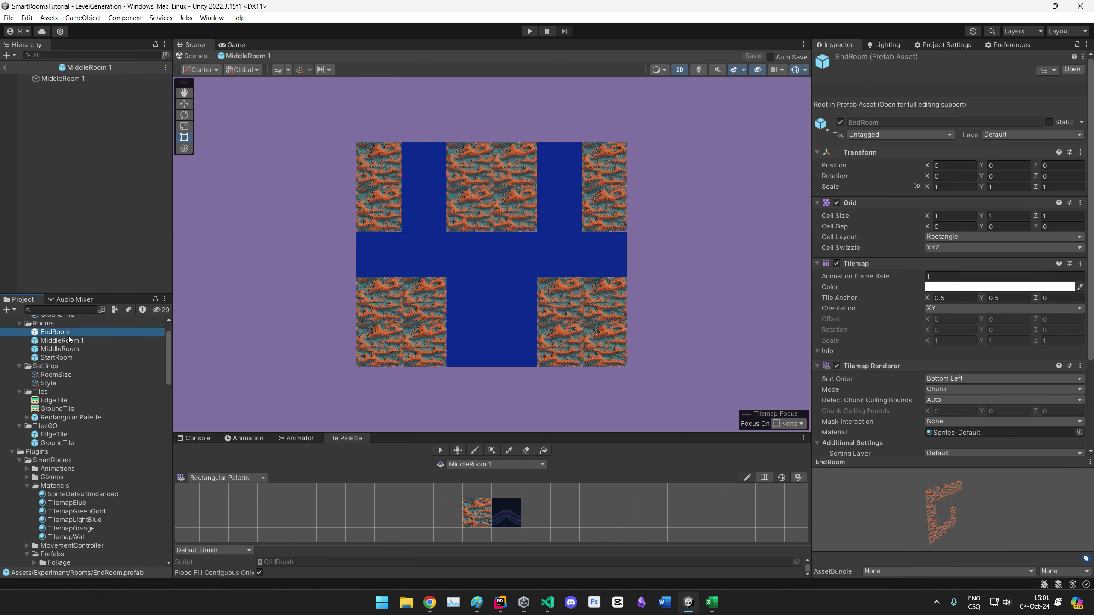
{"action": "left_click", "coordinate": [71, 341]}
{"action": "key", "text": "ctrl+d"}
{"action": "double_click", "coordinate": [78, 348]}
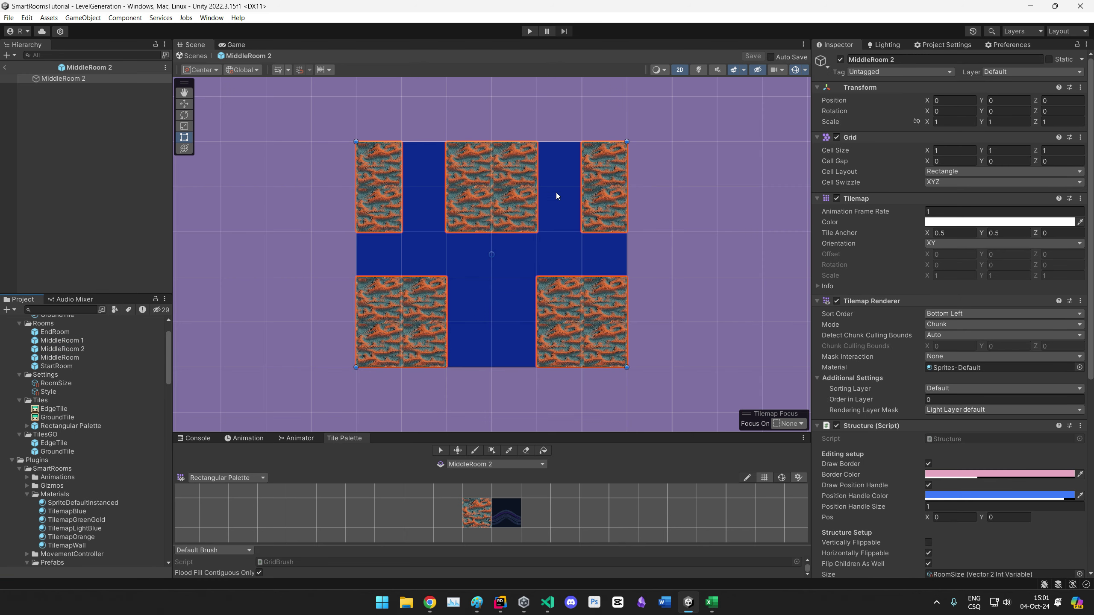
Step: Repaint MiddleRoom 2 as stepped ground rising toward a solid right wall, with a passage from the left edge to the top, and save
{"action": "left_click", "coordinate": [476, 450]}
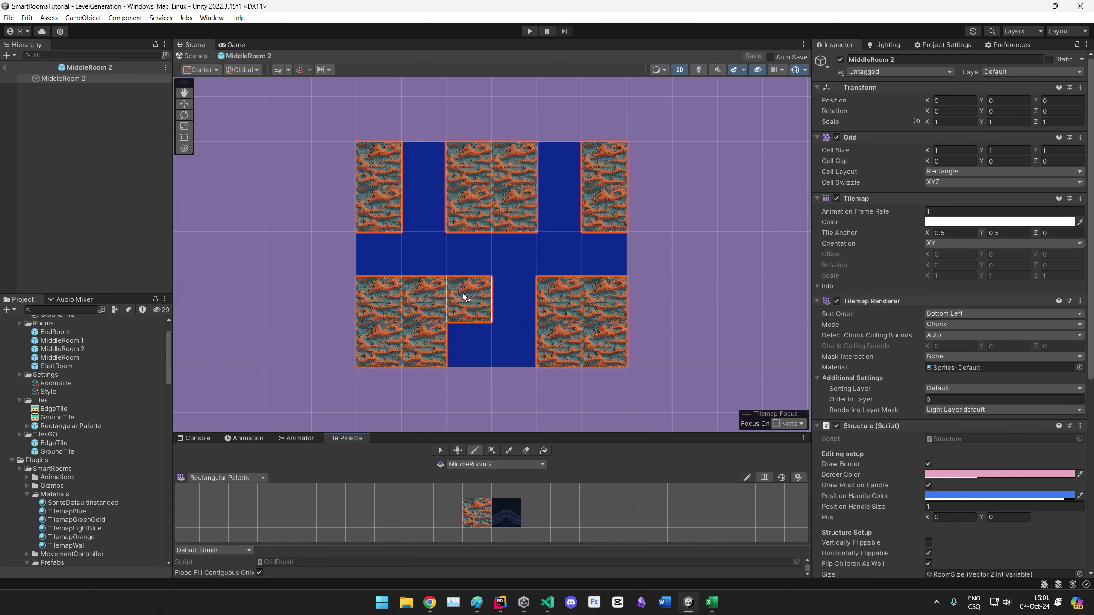
{"action": "mouse_move", "coordinate": [542, 266]}
{"action": "left_mouse_down"}
{"action": "mouse_move", "coordinate": [471, 302]}
{"action": "mouse_move", "coordinate": [426, 345]}
{"action": "left_mouse_up"}
{"action": "left_click", "coordinate": [528, 454]}
{"action": "mouse_move", "coordinate": [388, 297]}
{"action": "left_mouse_down"}
{"action": "mouse_move", "coordinate": [395, 279]}
{"action": "mouse_move", "coordinate": [534, 179]}
{"action": "mouse_move", "coordinate": [474, 250]}
{"action": "left_mouse_up"}
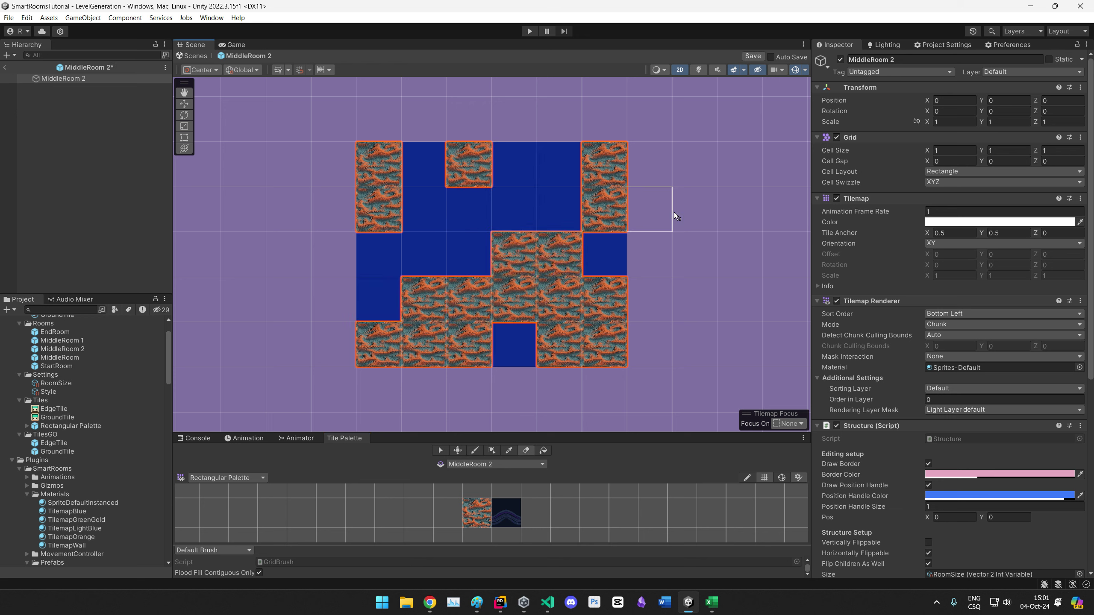
{"action": "left_click", "coordinate": [559, 300]}
{"action": "left_click", "coordinate": [477, 451]}
{"action": "left_click_drag", "start_coordinate": [515, 351], "coordinate": [605, 260]}
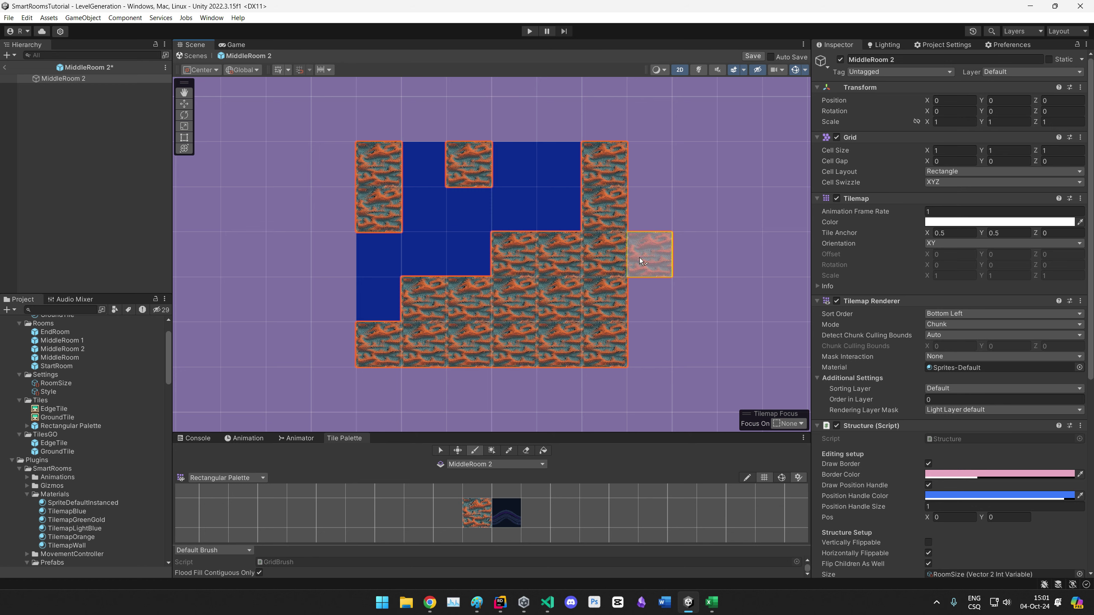
{"action": "key", "text": "ctrl+s"}
Step: Duplicate the MiddleRoom 2 prefab and open the copy for editing
{"action": "left_click", "coordinate": [73, 350]}
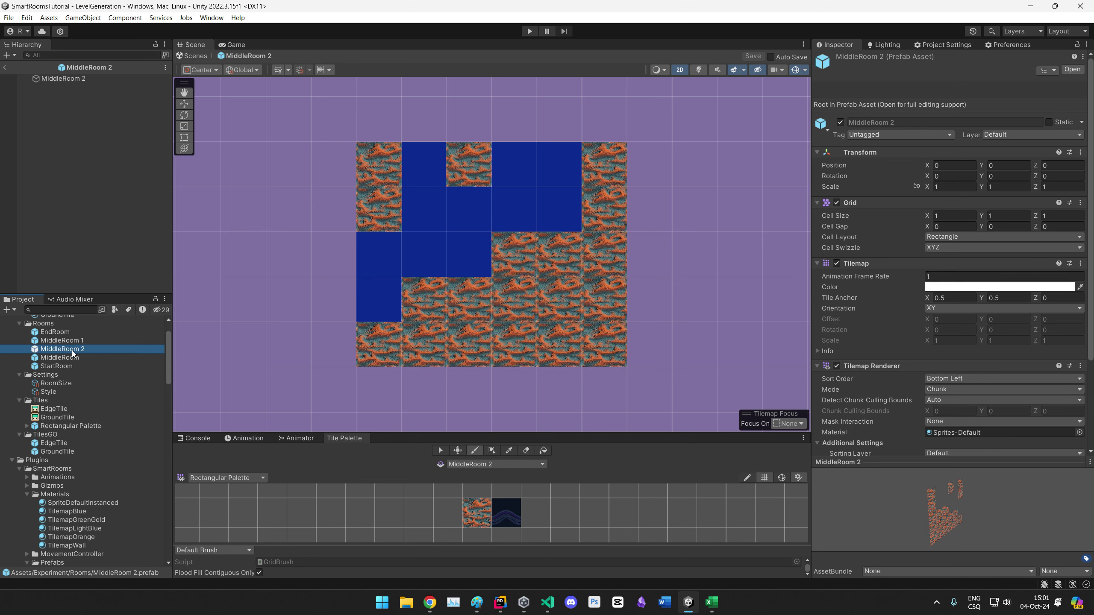
{"action": "key", "text": "ctrl+d"}
{"action": "key", "text": "Return"}
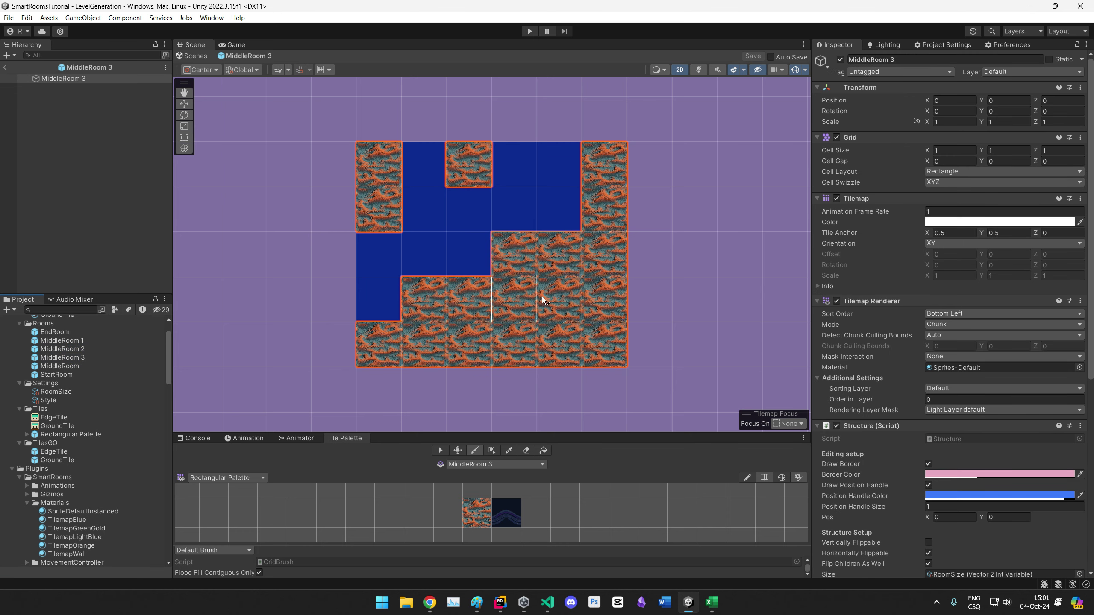
Step: Rework MiddleRoom 3 into full-height tile columns one, three and four, leaving columns two, five and six empty, and save
{"action": "mouse_move", "coordinate": [479, 157]}
{"action": "left_mouse_down"}
{"action": "mouse_move", "coordinate": [470, 251]}
{"action": "mouse_move", "coordinate": [511, 164]}
{"action": "mouse_move", "coordinate": [495, 354]}
{"action": "left_mouse_up"}
{"action": "left_click", "coordinate": [526, 451]}
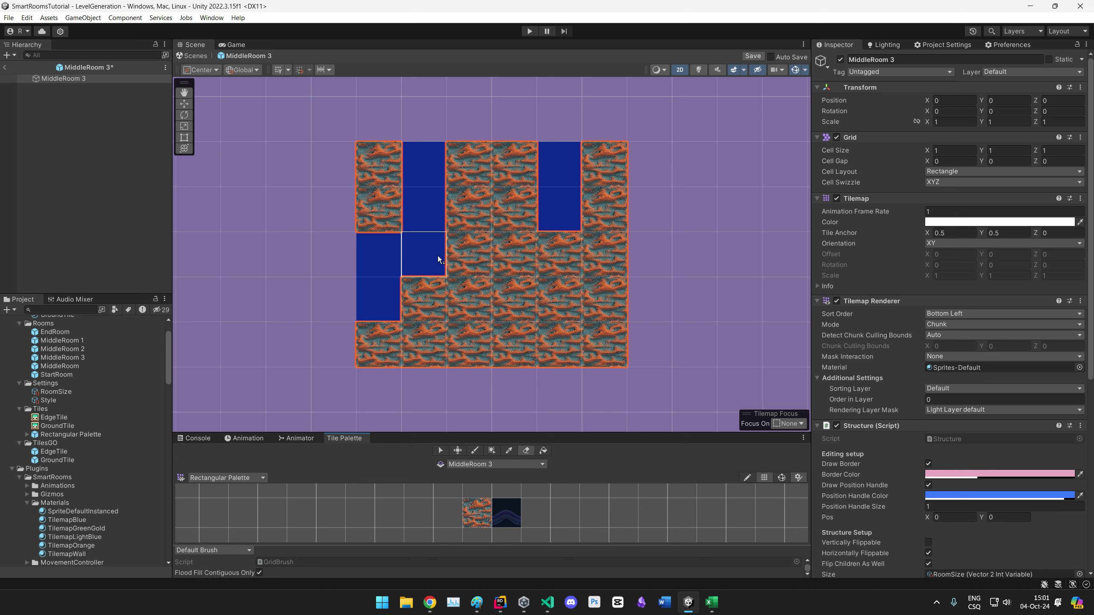
{"action": "left_click_drag", "start_coordinate": [438, 255], "coordinate": [424, 345]}
{"action": "mouse_move", "coordinate": [575, 226]}
{"action": "left_mouse_down"}
{"action": "mouse_move", "coordinate": [580, 189]}
{"action": "mouse_move", "coordinate": [595, 376]}
{"action": "left_mouse_up"}
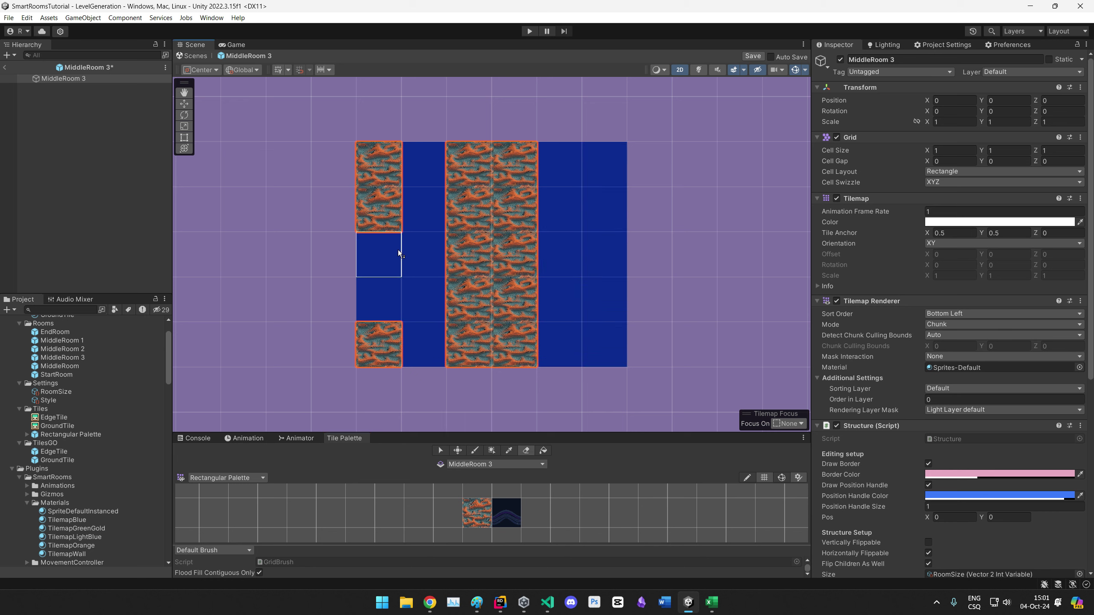
{"action": "left_click", "coordinate": [475, 450]}
{"action": "left_click_drag", "start_coordinate": [379, 254], "coordinate": [369, 328]}
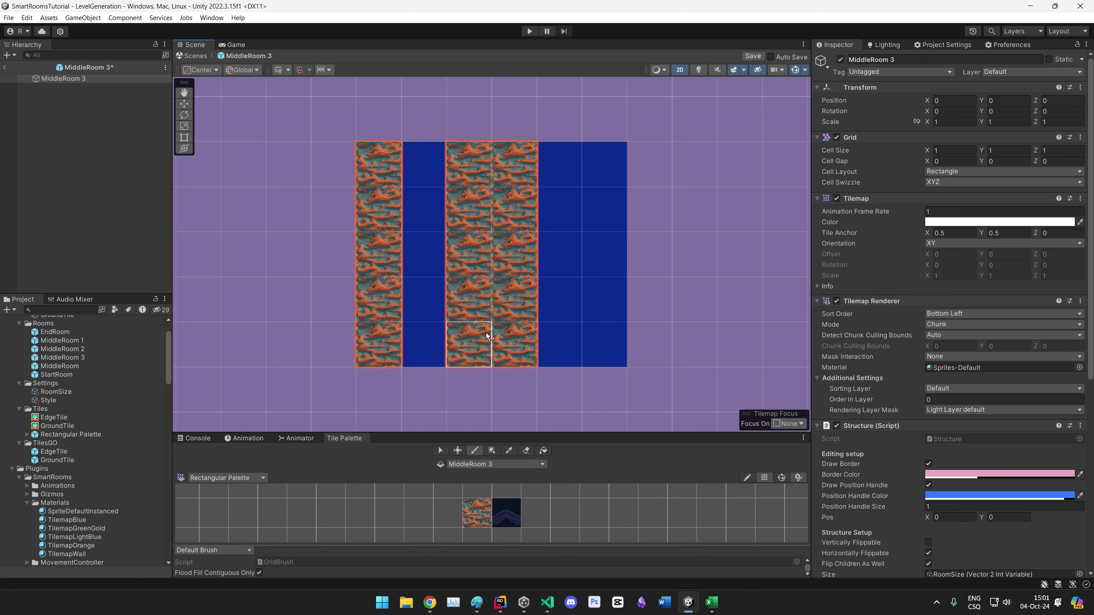
{"action": "left_click", "coordinate": [430, 334]}
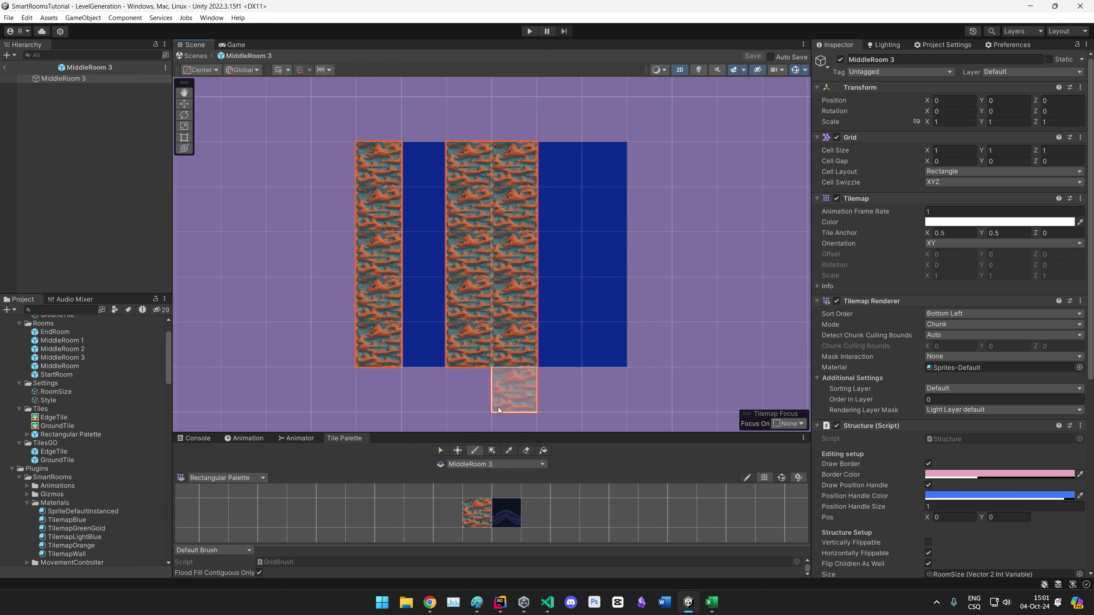
Step: Duplicate the MiddleRoom 3 prefab and open the copy for editing
{"action": "left_click", "coordinate": [82, 358]}
{"action": "key", "text": "ctrl+d"}
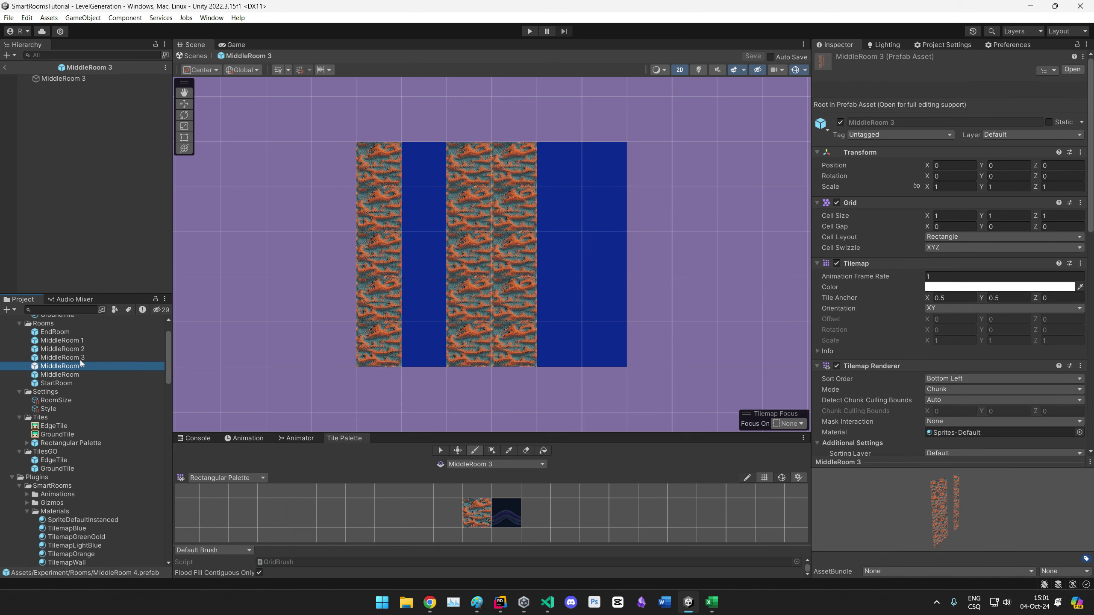
{"action": "double_click", "coordinate": [79, 369]}
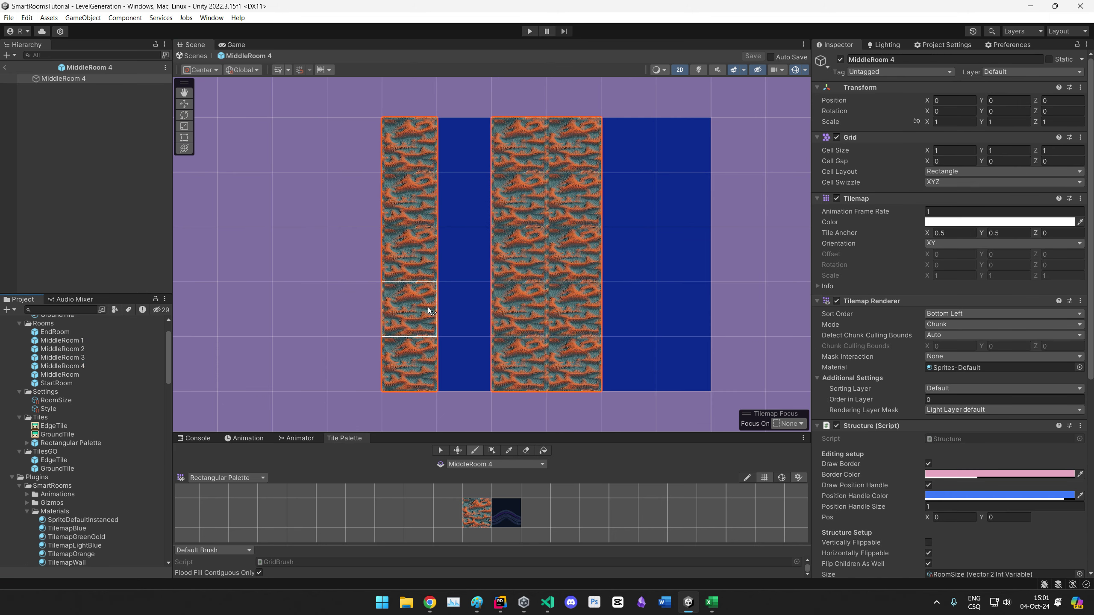
Step: Rework MiddleRoom 4 into two full-width tile rows, second and fourth, erasing all other tiles, and save the prefab
{"action": "left_click_drag", "start_coordinate": [428, 307], "coordinate": [570, 276]}
{"action": "mouse_move", "coordinate": [409, 199]}
{"action": "left_mouse_down"}
{"action": "mouse_move", "coordinate": [654, 190]}
{"action": "mouse_move", "coordinate": [685, 200]}
{"action": "left_mouse_up"}
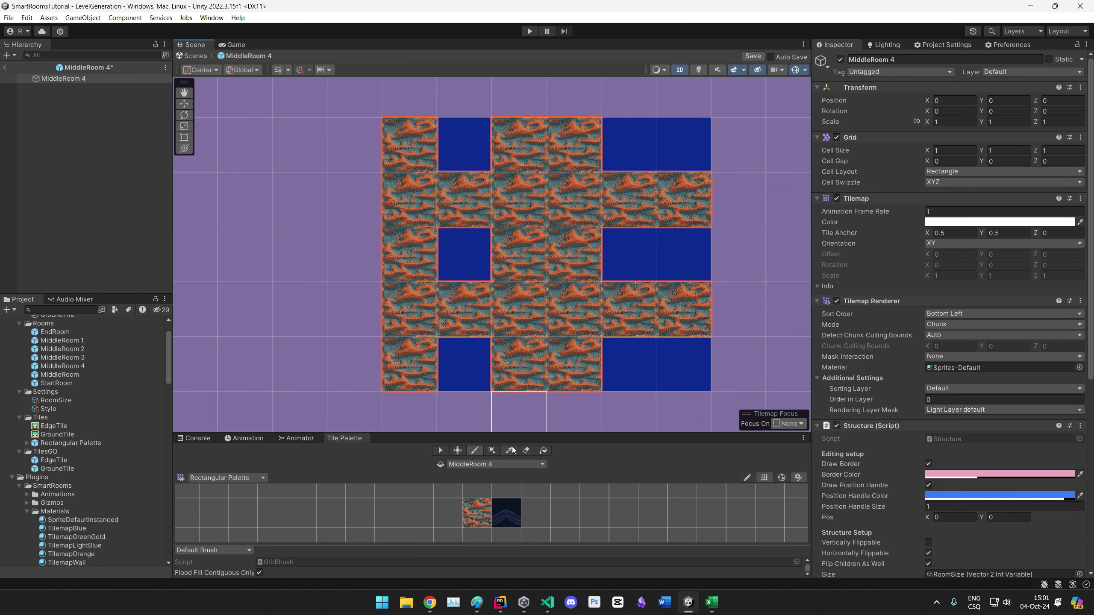
{"action": "left_click", "coordinate": [526, 450]}
{"action": "left_click_drag", "start_coordinate": [409, 254], "coordinate": [628, 254]}
{"action": "left_click_drag", "start_coordinate": [409, 145], "coordinate": [573, 144]}
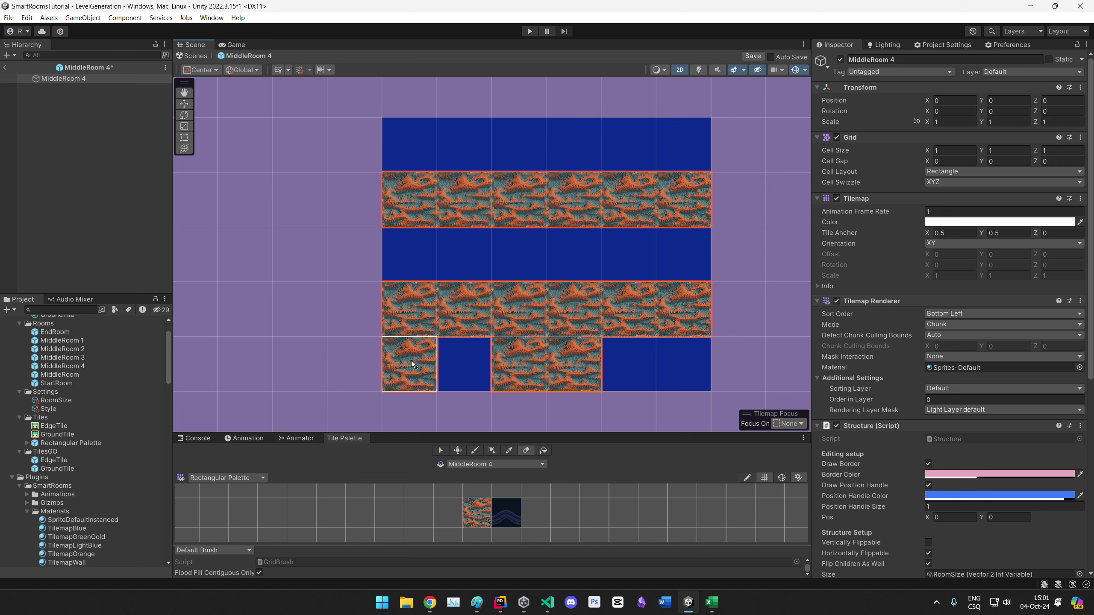
{"action": "left_click_drag", "start_coordinate": [409, 364], "coordinate": [573, 364]}
{"action": "key", "text": "ctrl+s"}
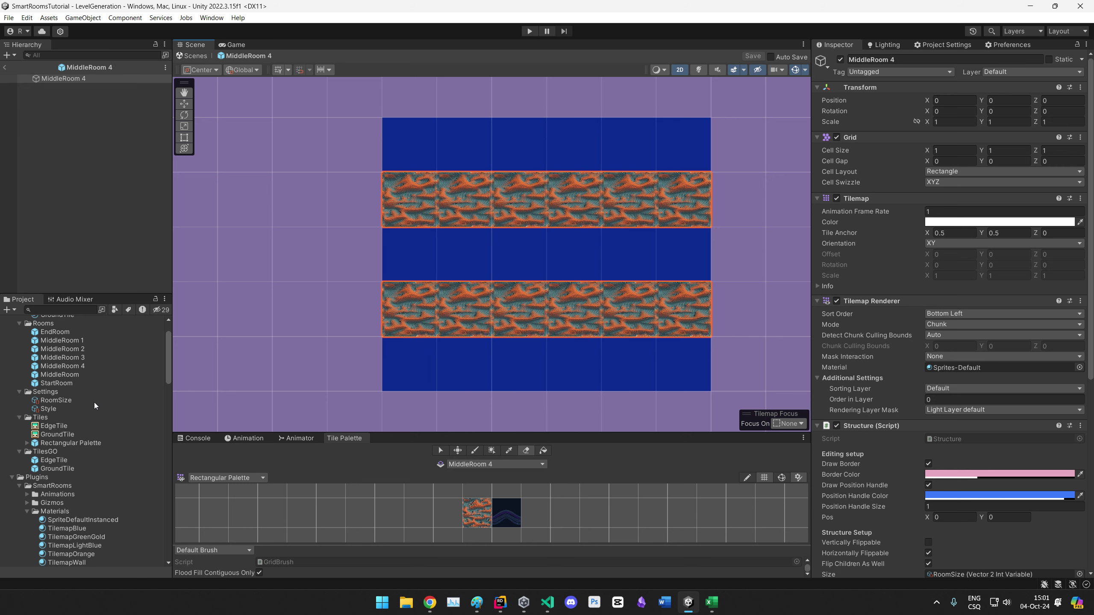
Step: Add the MiddleRoom 2, MiddleRoom 3 and MiddleRoom 4 prefabs to the Rooms list of the Style level style
{"action": "left_click", "coordinate": [55, 401]}
{"action": "left_click", "coordinate": [59, 410]}
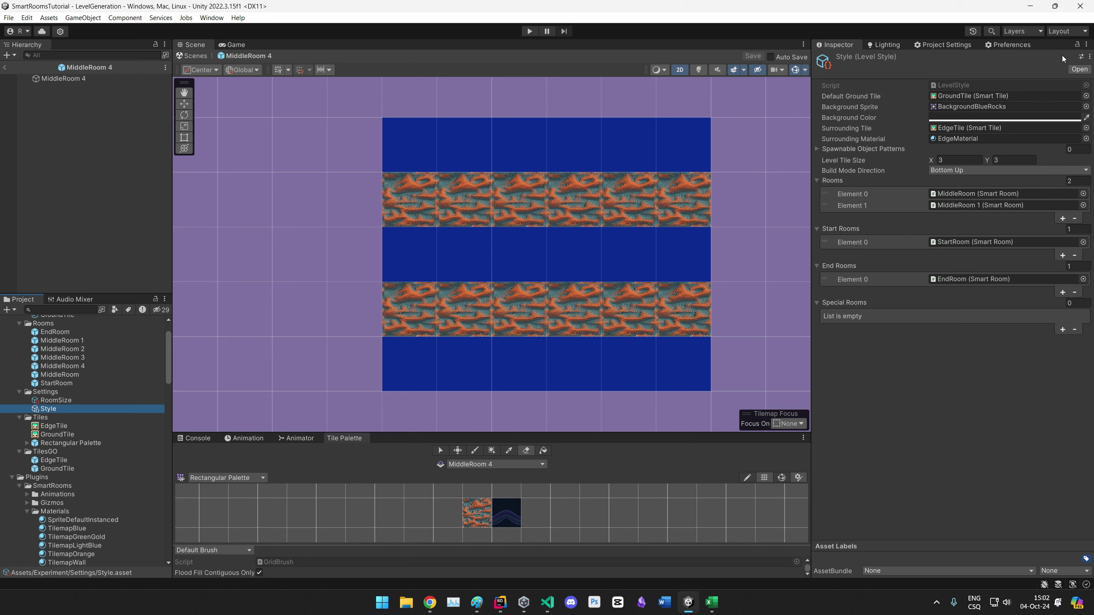
{"action": "left_click", "coordinate": [1077, 44]}
{"action": "left_click", "coordinate": [63, 349]}
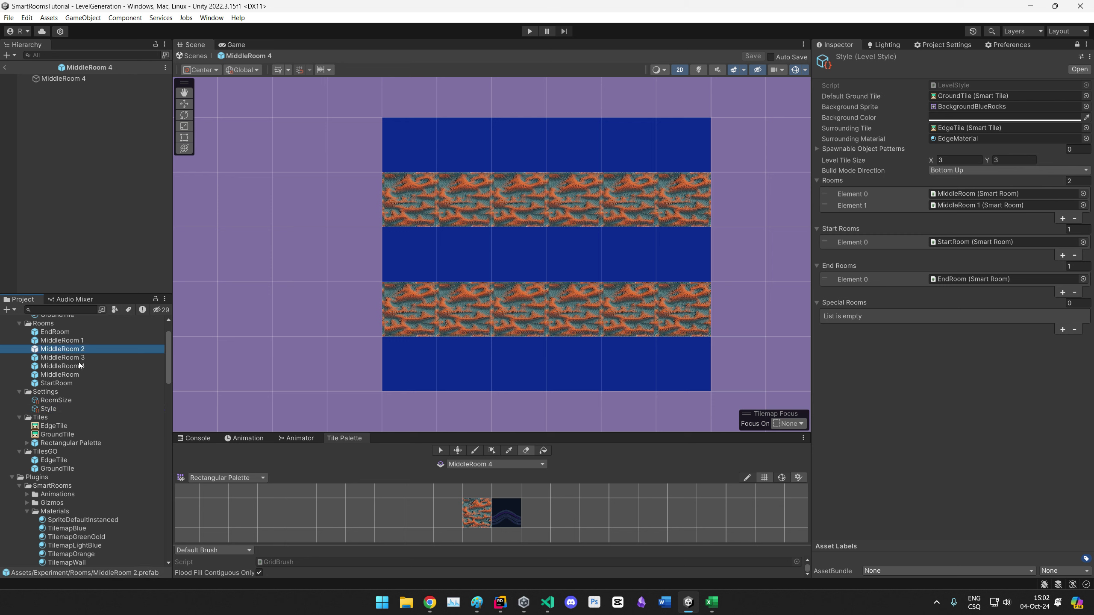
{"action": "left_click", "coordinate": [78, 358], "text": "shift"}
{"action": "left_click", "coordinate": [81, 366], "text": "shift"}
{"action": "left_click_drag", "start_coordinate": [81, 367], "coordinate": [852, 180]}
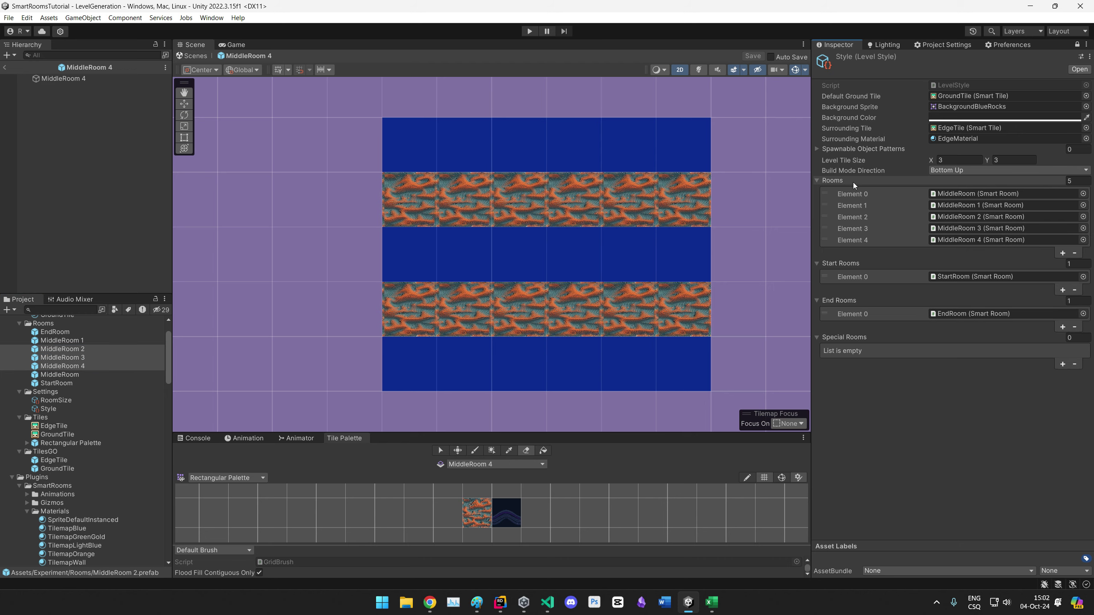
Step: Return to the LevelGeneration scene and generate a level with the LevelGenerator object
{"action": "left_click", "coordinate": [5, 67]}
{"action": "left_click", "coordinate": [74, 82]}
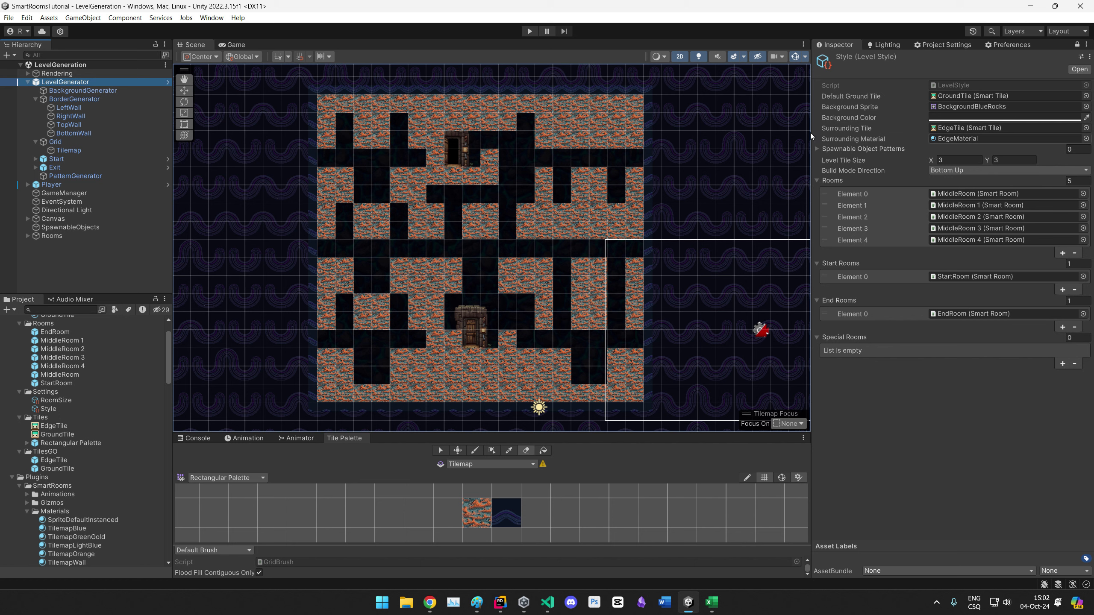
{"action": "left_click", "coordinate": [1077, 44]}
{"action": "left_click", "coordinate": [959, 424]}
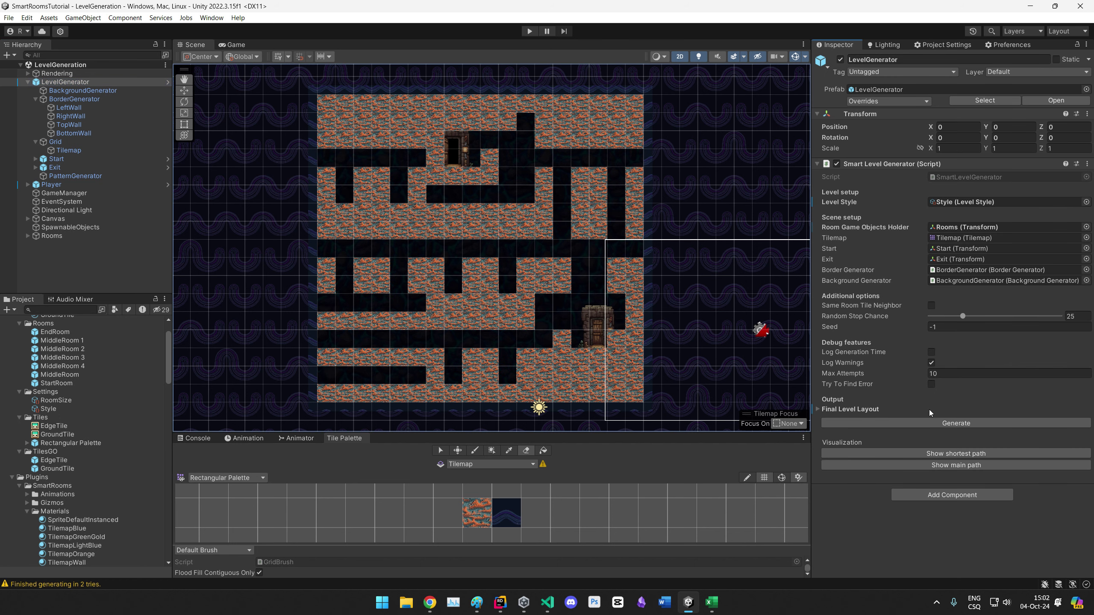
Step: Regenerate the level repeatedly to check how the middle rooms combine, and turn off the tile eraser
{"action": "left_click", "coordinate": [958, 424]}
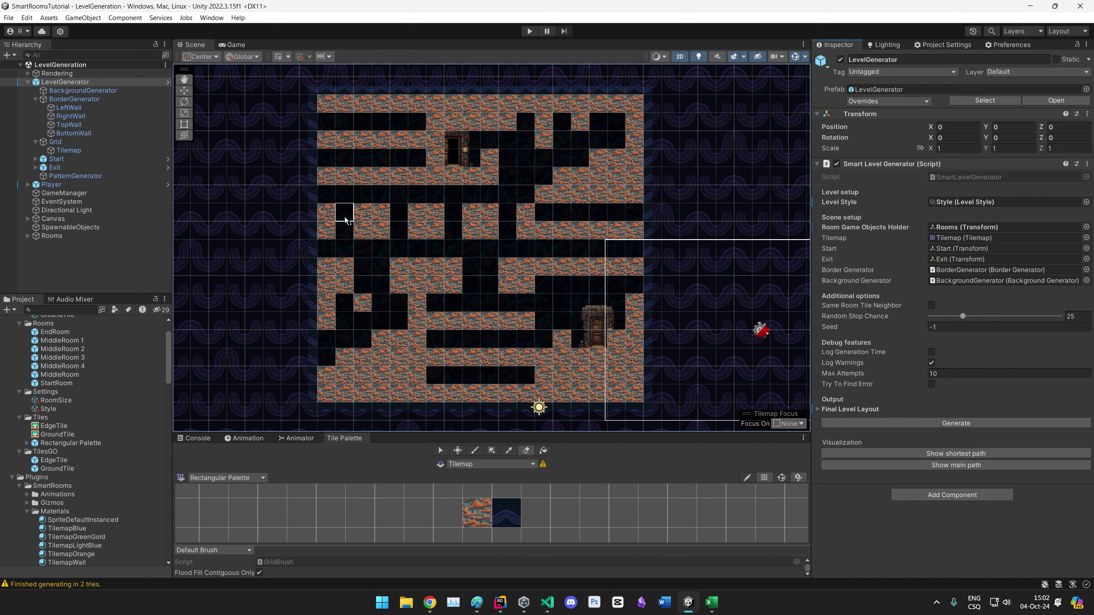
{"action": "left_click", "coordinate": [949, 423]}
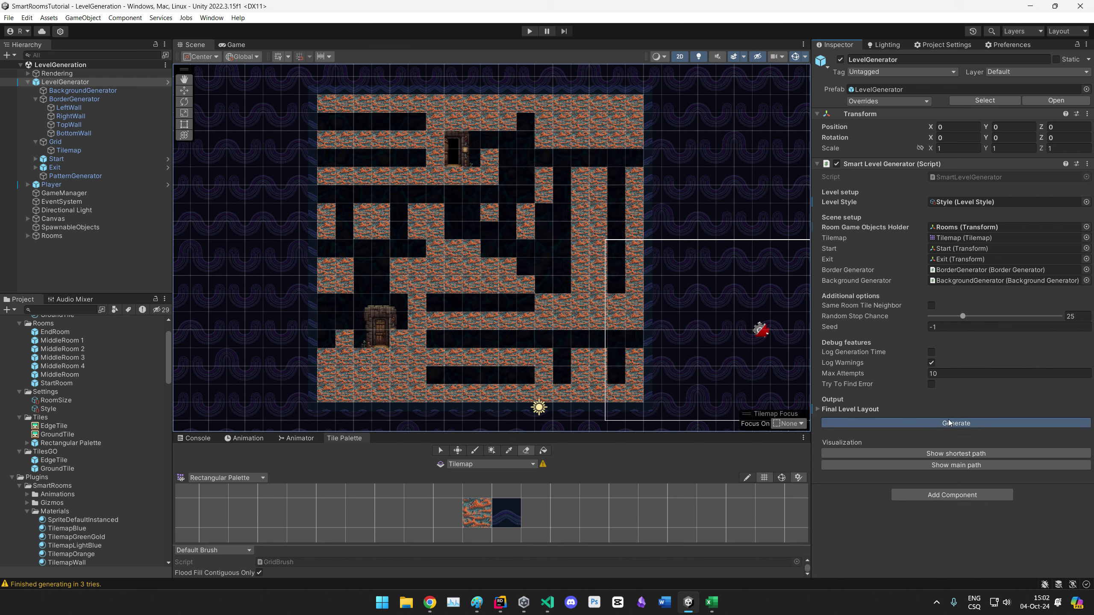
{"action": "left_click", "coordinate": [949, 423]}
{"action": "left_click", "coordinate": [948, 423]}
{"action": "left_click", "coordinate": [949, 423]}
{"action": "left_click", "coordinate": [949, 423]}
{"action": "left_click", "coordinate": [949, 423]}
{"action": "left_click", "coordinate": [949, 423]}
{"action": "left_click", "coordinate": [949, 423]}
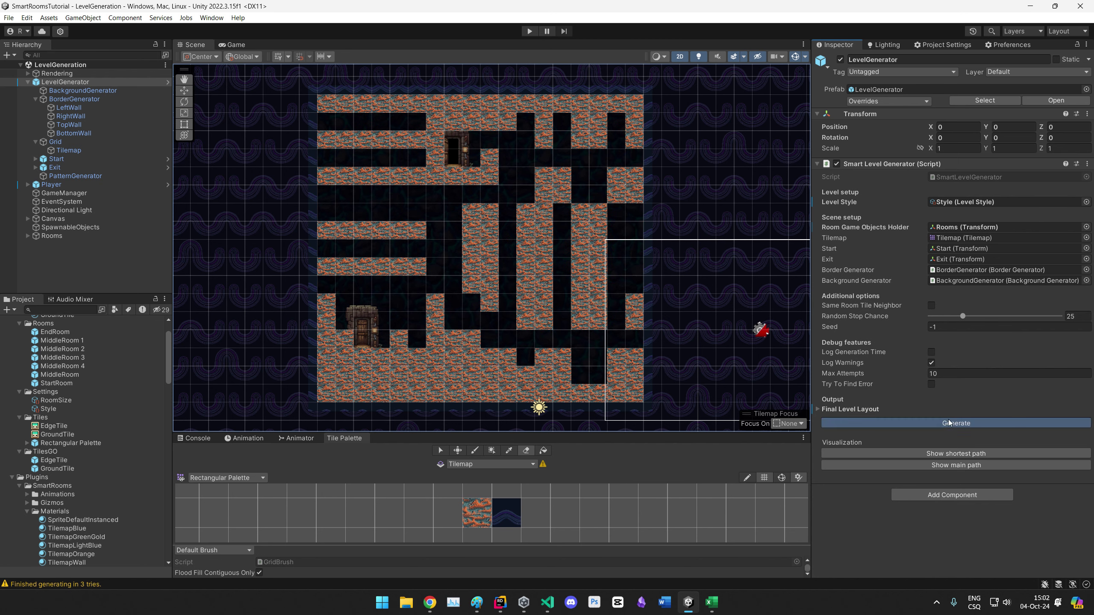
{"action": "left_click", "coordinate": [949, 423]}
{"action": "left_click", "coordinate": [949, 423]}
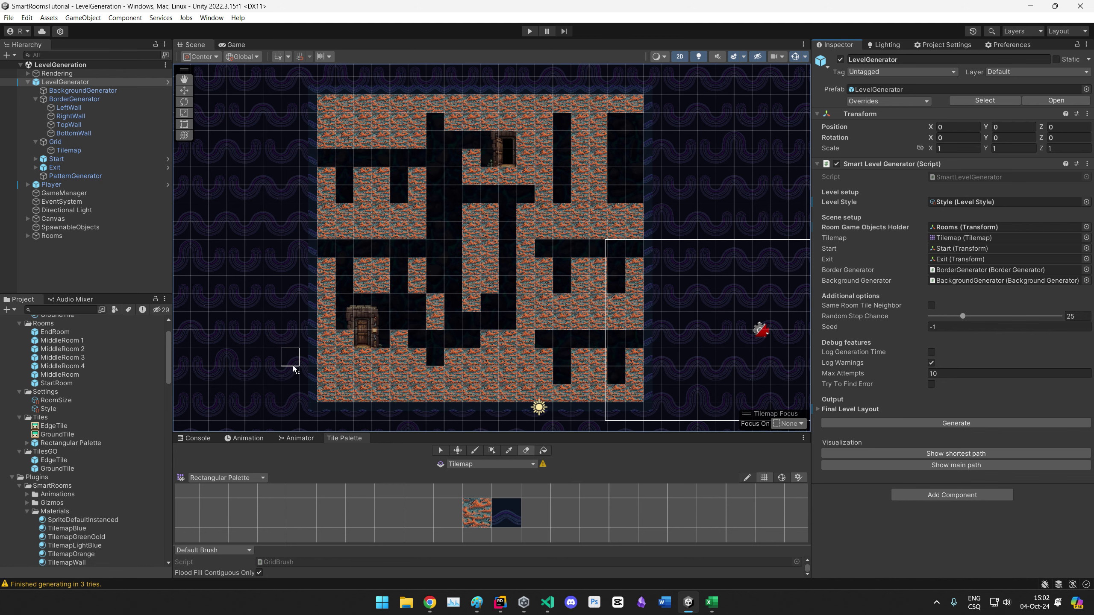
{"action": "middle_click_drag", "start_coordinate": [293, 361], "coordinate": [315, 349]}
{"action": "scroll", "coordinate": [32, 408], "scroll_direction": "up", "scroll_amount": 3}
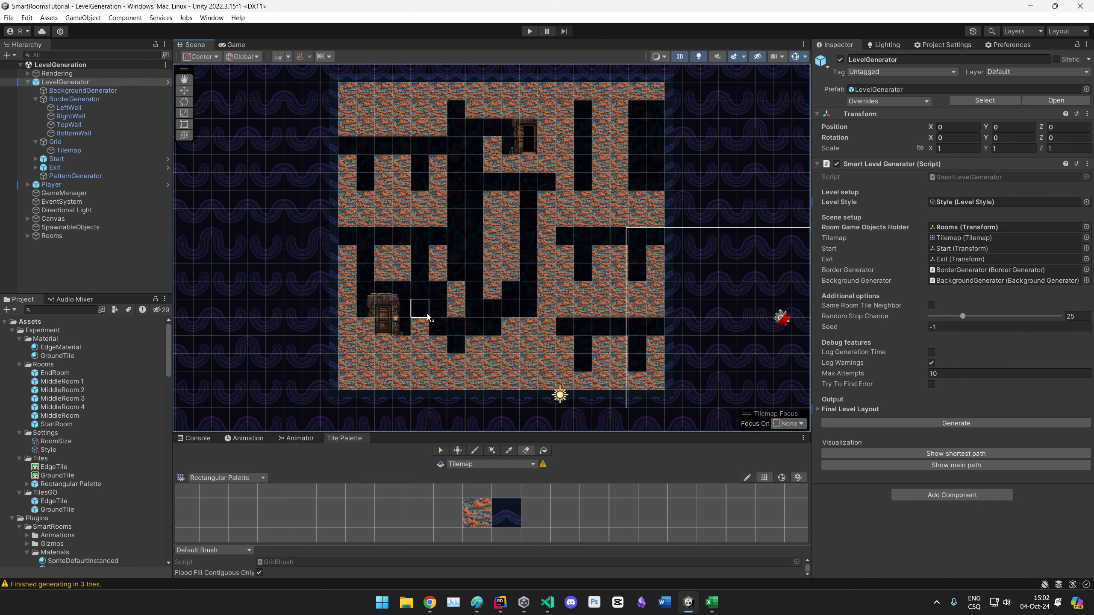
{"action": "left_click", "coordinate": [523, 450]}
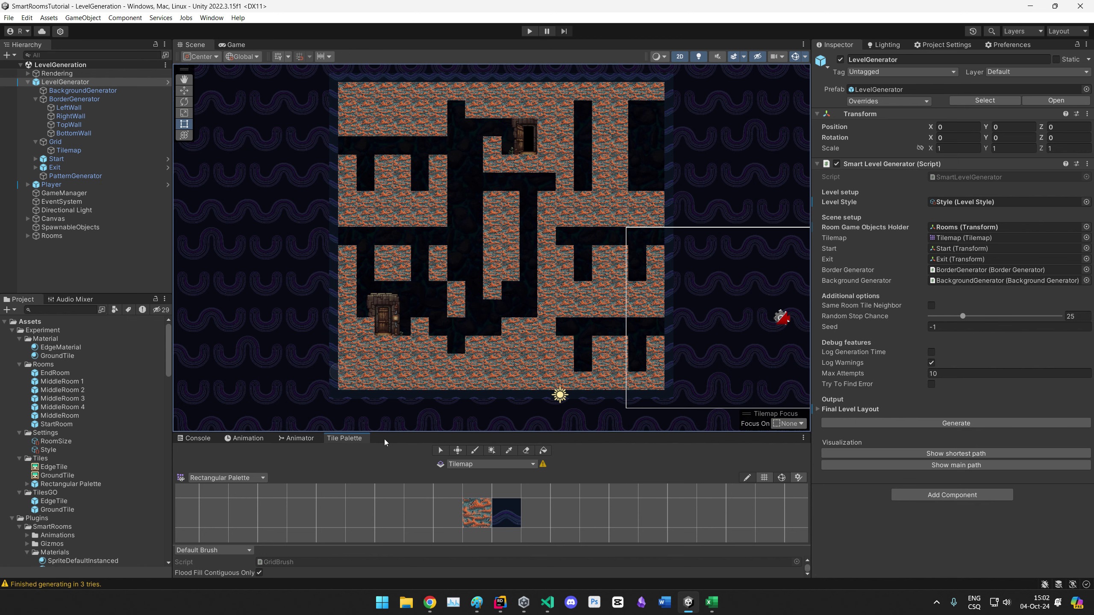
Step: Open the GroundTile prefab and examine the GroundTile smart tile's settings, including its Instanced Game Object
{"action": "double_click", "coordinate": [45, 510]}
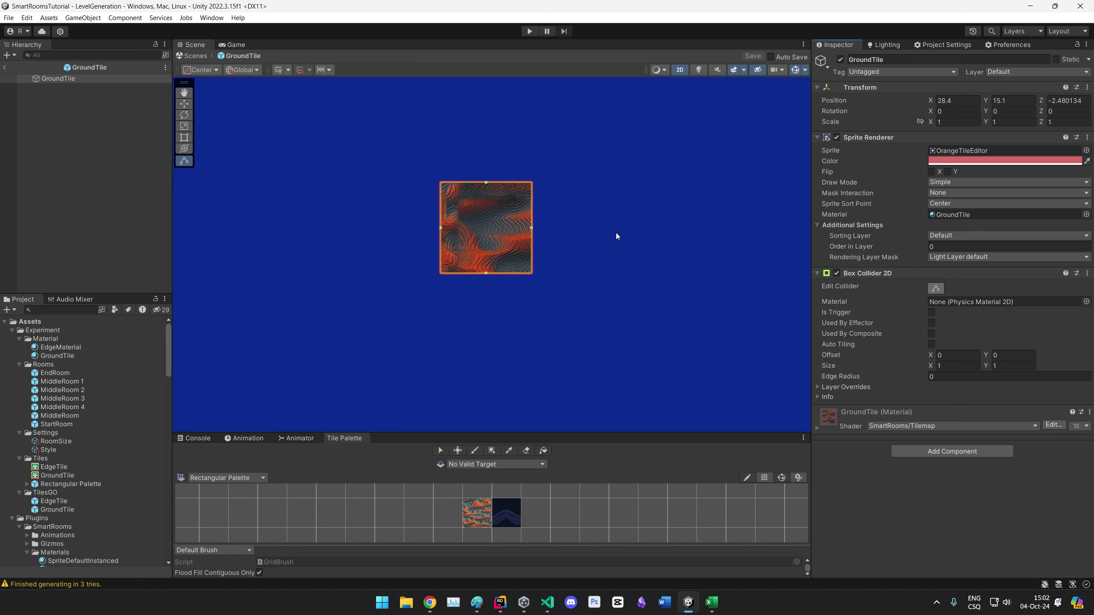
{"action": "left_click", "coordinate": [58, 509]}
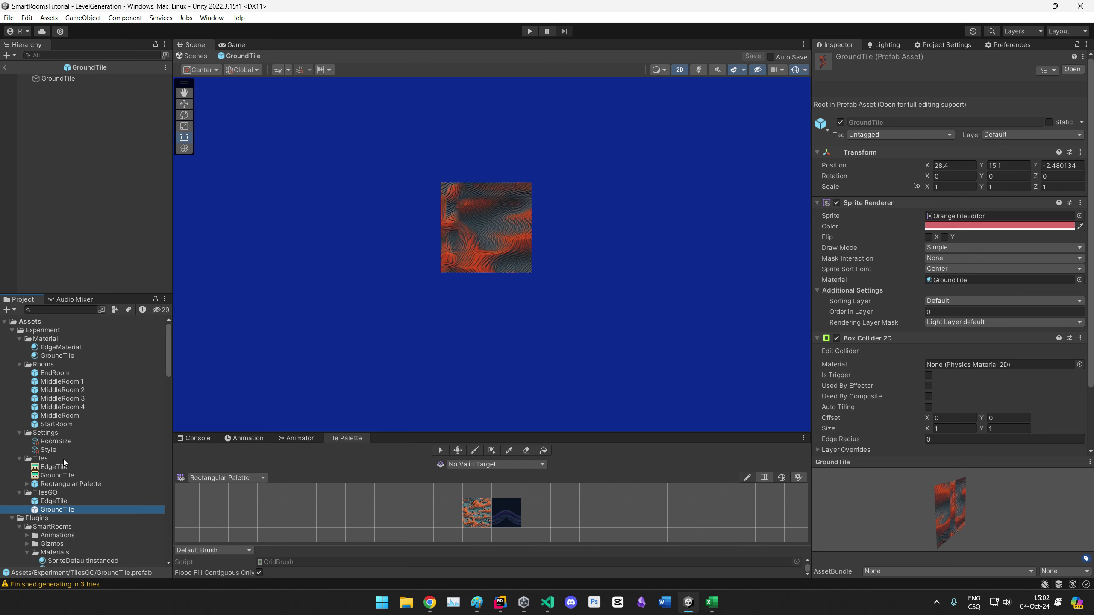
{"action": "left_click", "coordinate": [58, 475]}
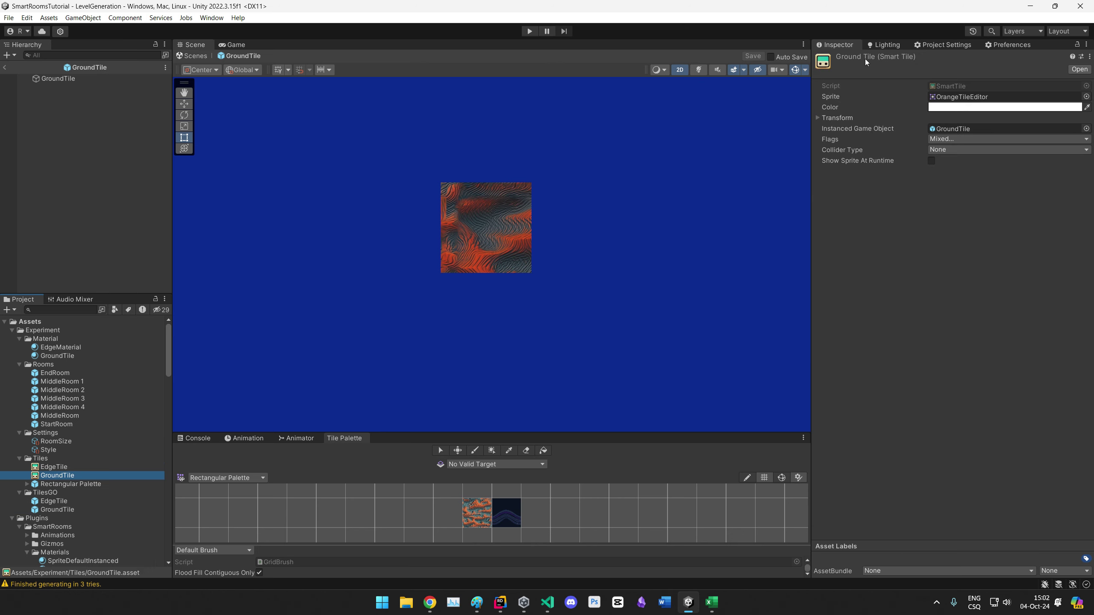
{"action": "left_click", "coordinate": [852, 95]}
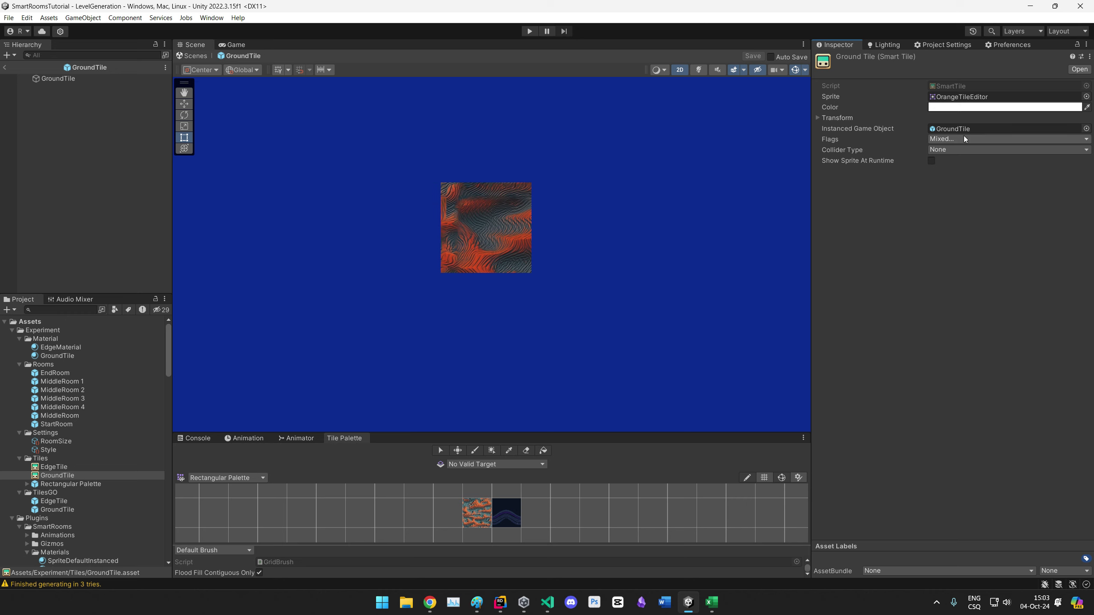
{"action": "left_click", "coordinate": [948, 129]}
{"action": "left_click_drag", "start_coordinate": [57, 501], "coordinate": [945, 144]}
{"action": "mouse_move", "coordinate": [121, 173]}
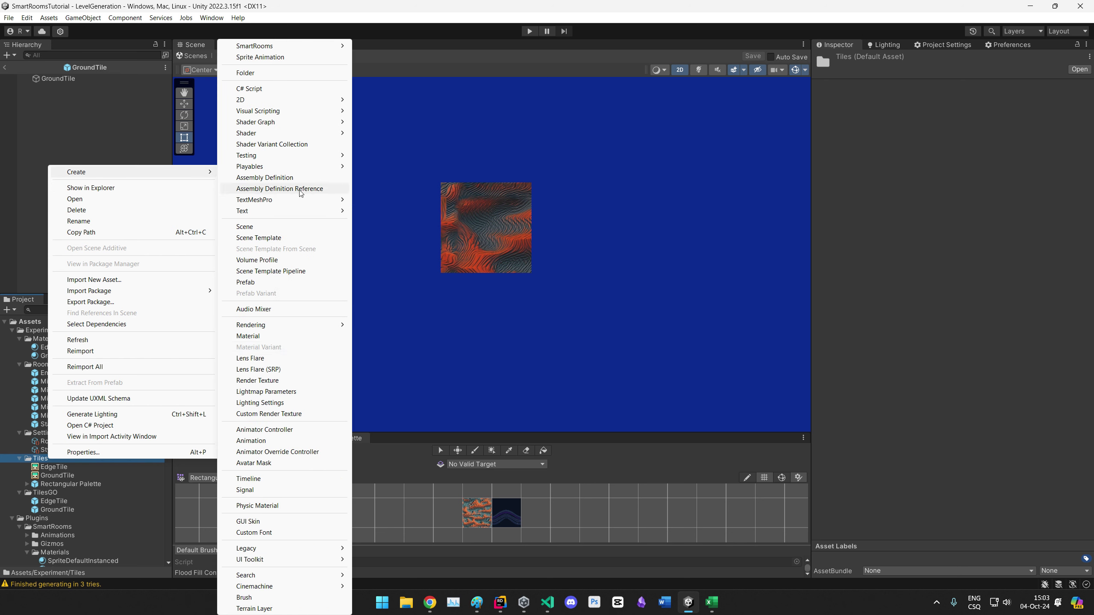
{"action": "mouse_move", "coordinate": [301, 100]}
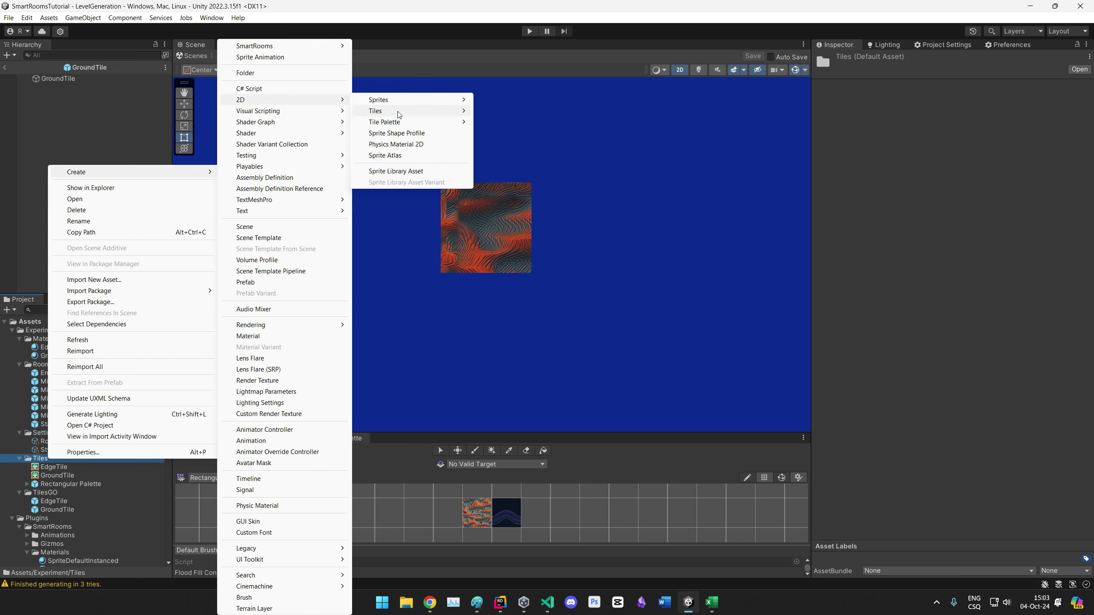
{"action": "mouse_move", "coordinate": [389, 111]}
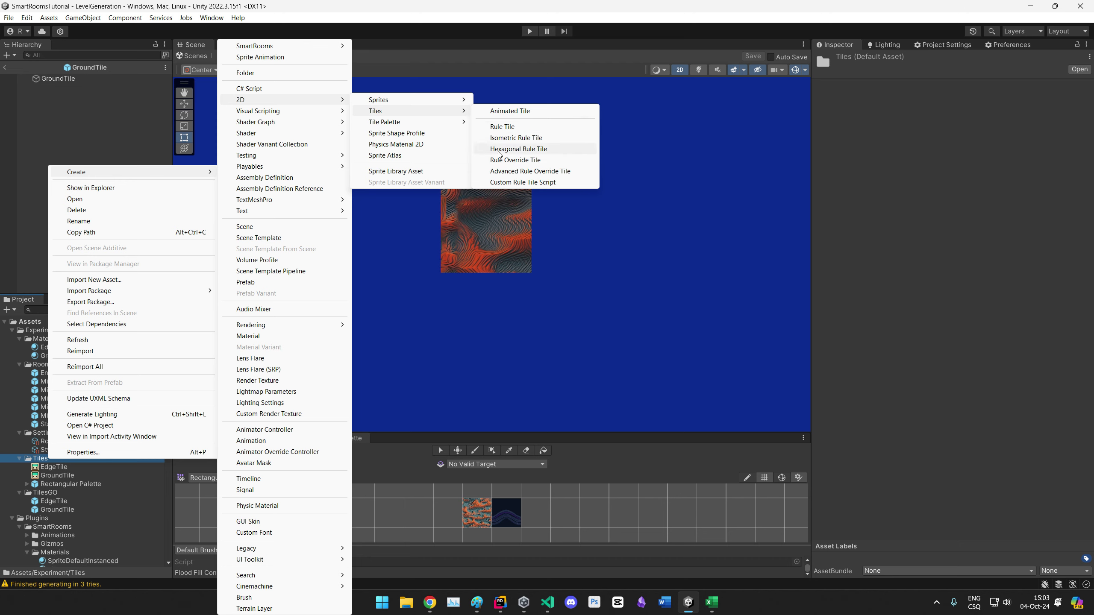
{"action": "left_click", "coordinate": [380, 360]}
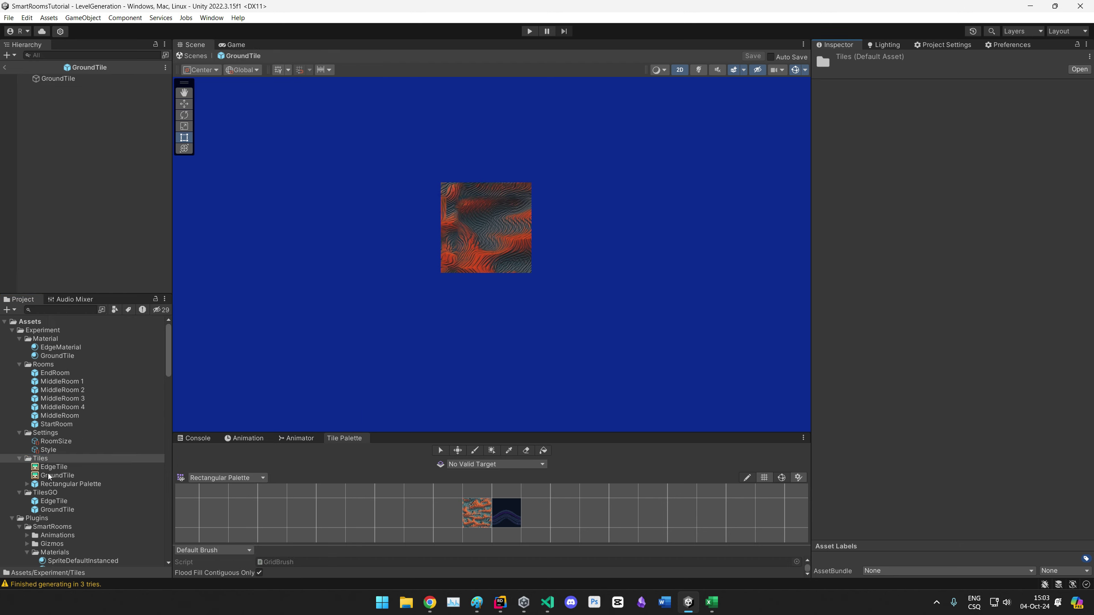
Step: Open the SmartRooms asset creation options for the Tiles folder
{"action": "right_click", "coordinate": [59, 459]}
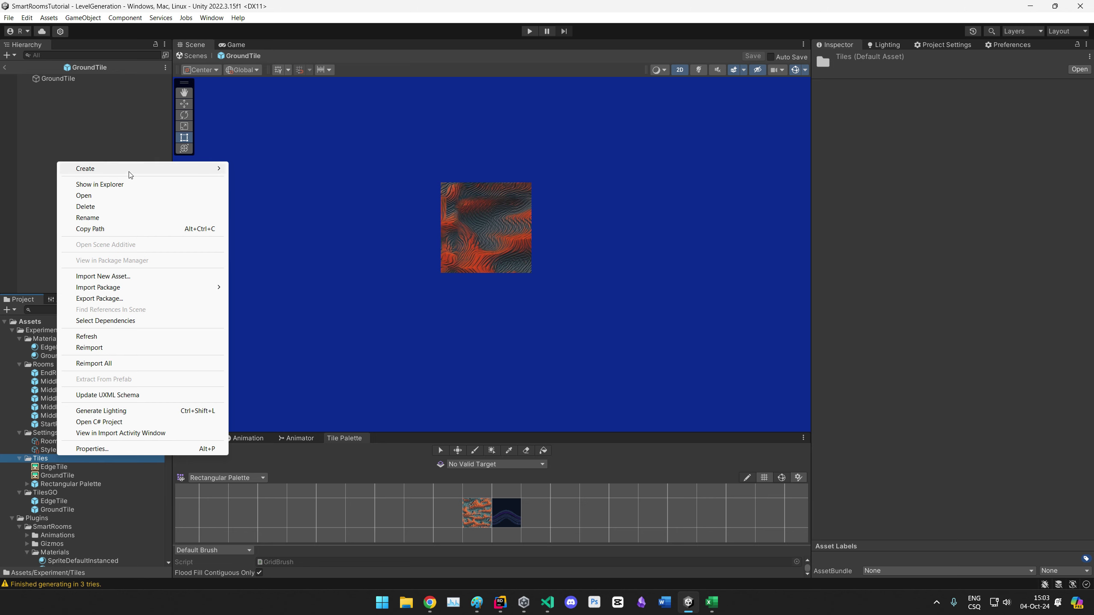
{"action": "mouse_move", "coordinate": [324, 46]}
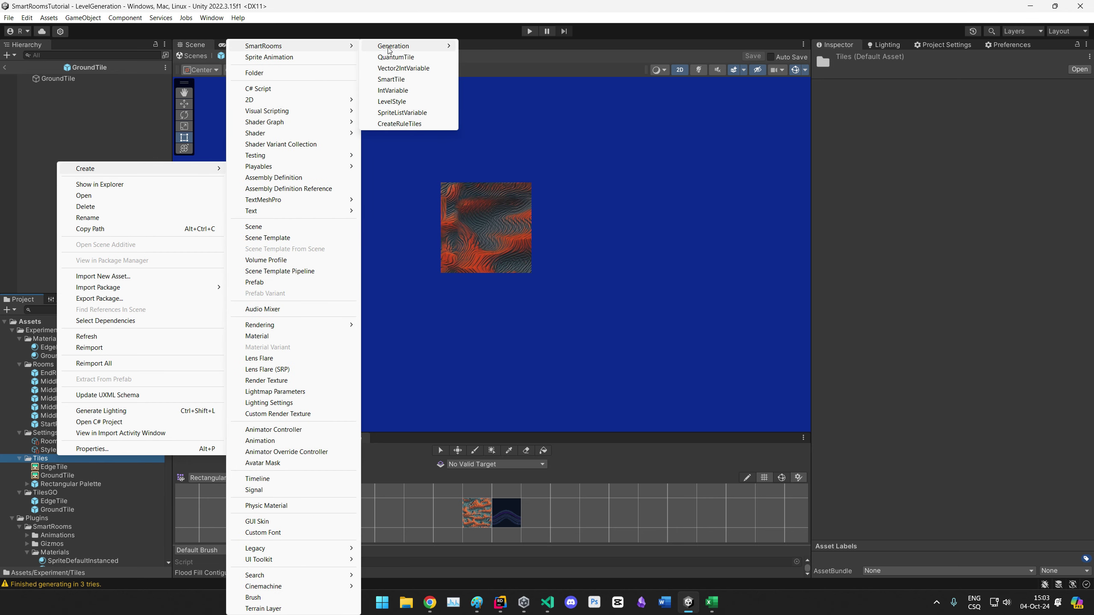
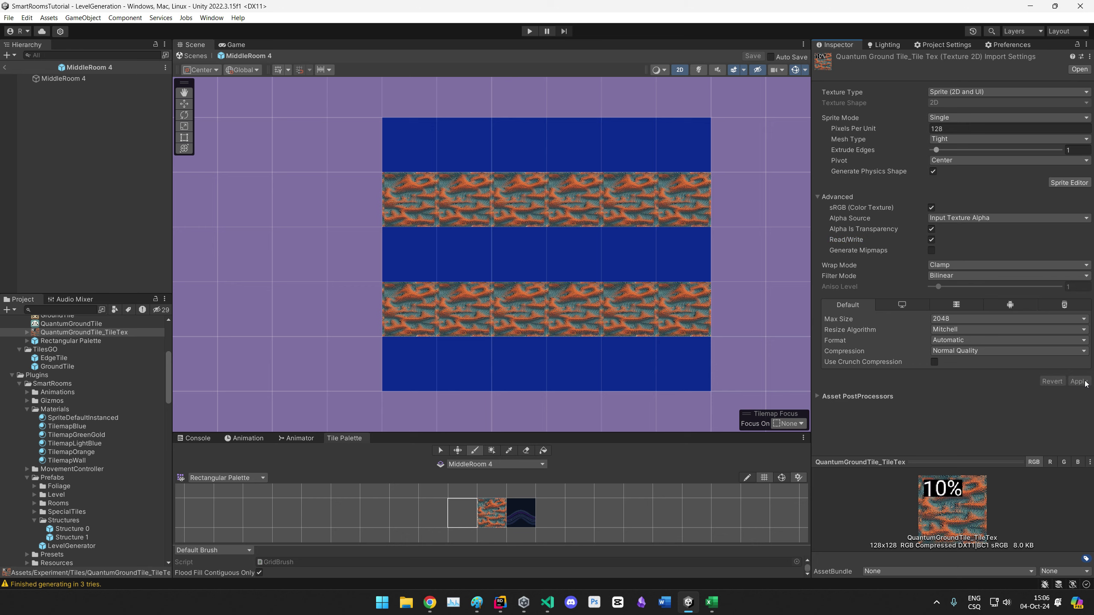
Step: Undo the test edit in MiddleRoom 4, leave it discarding the changes, and open the MiddleRoom 3 prefab for editing
{"action": "left_click", "coordinate": [511, 324]}
{"action": "key", "text": "ctrl+z"}
{"action": "left_click", "coordinate": [4, 69]}
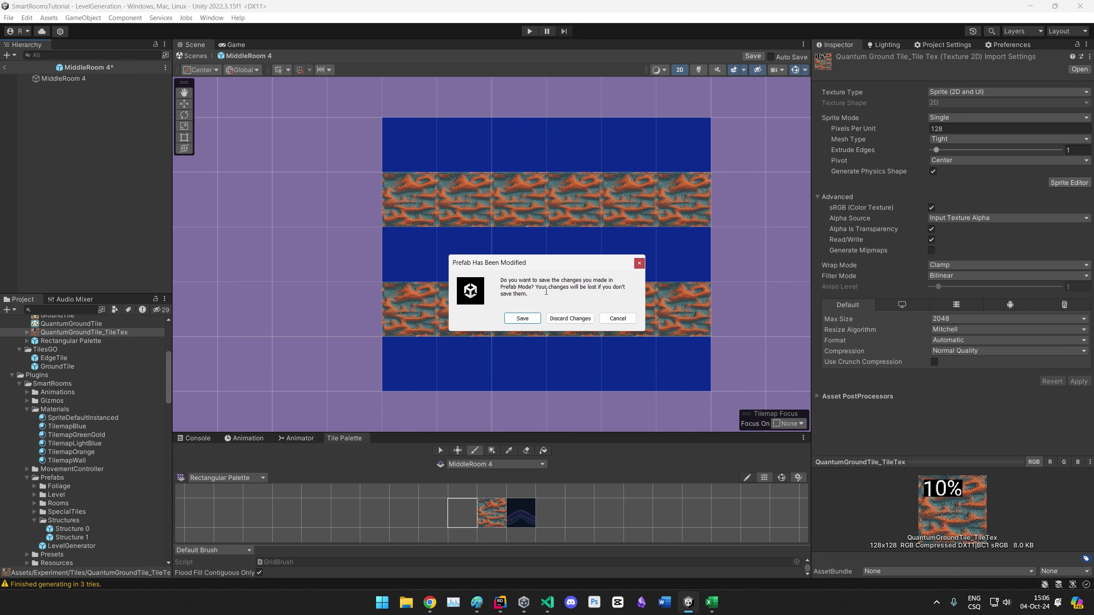
{"action": "left_click", "coordinate": [569, 319]}
{"action": "scroll", "coordinate": [107, 411], "scroll_direction": "up", "scroll_amount": 5}
{"action": "double_click", "coordinate": [62, 399]}
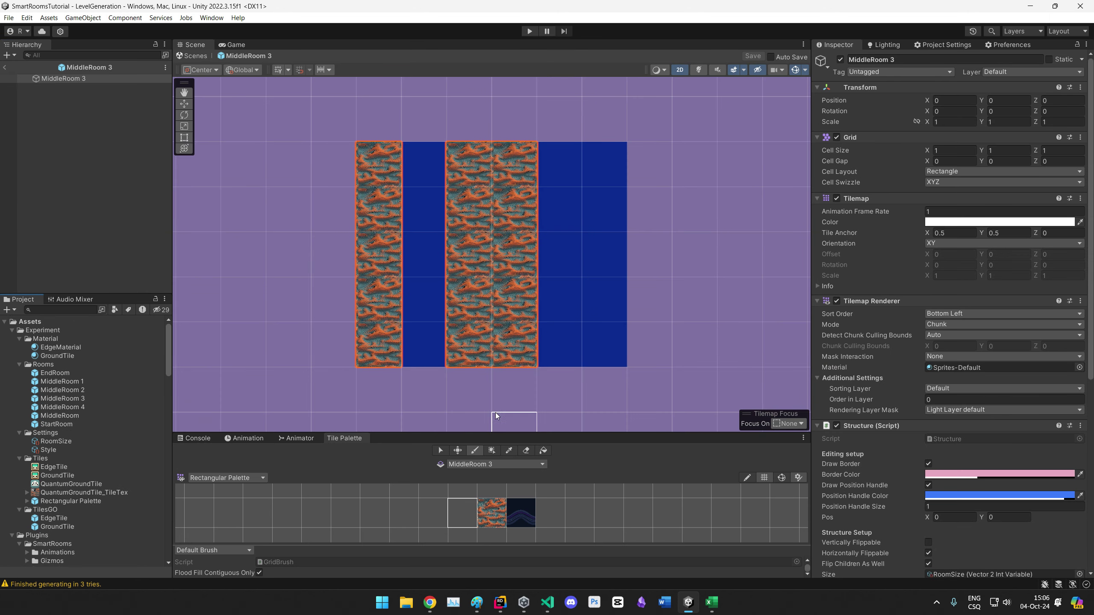
Step: Try painting the selected palette tile in MiddleRoom 3 and inspect the Rectangular Palette asset
{"action": "left_click", "coordinate": [424, 320]}
{"action": "left_click", "coordinate": [520, 174]}
{"action": "left_click", "coordinate": [62, 518]}
{"action": "left_click", "coordinate": [68, 501]}
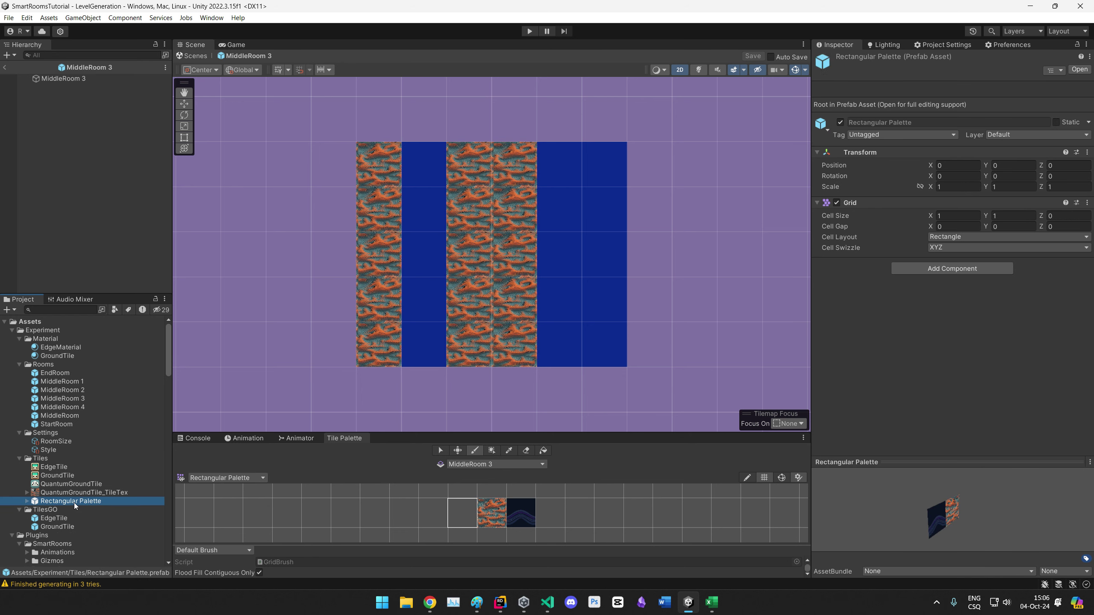
Step: Try First Game Object Chance values of 100 and 66.9 on QuantumGroundTile, then apply the 50 preset
{"action": "left_click", "coordinate": [59, 485]}
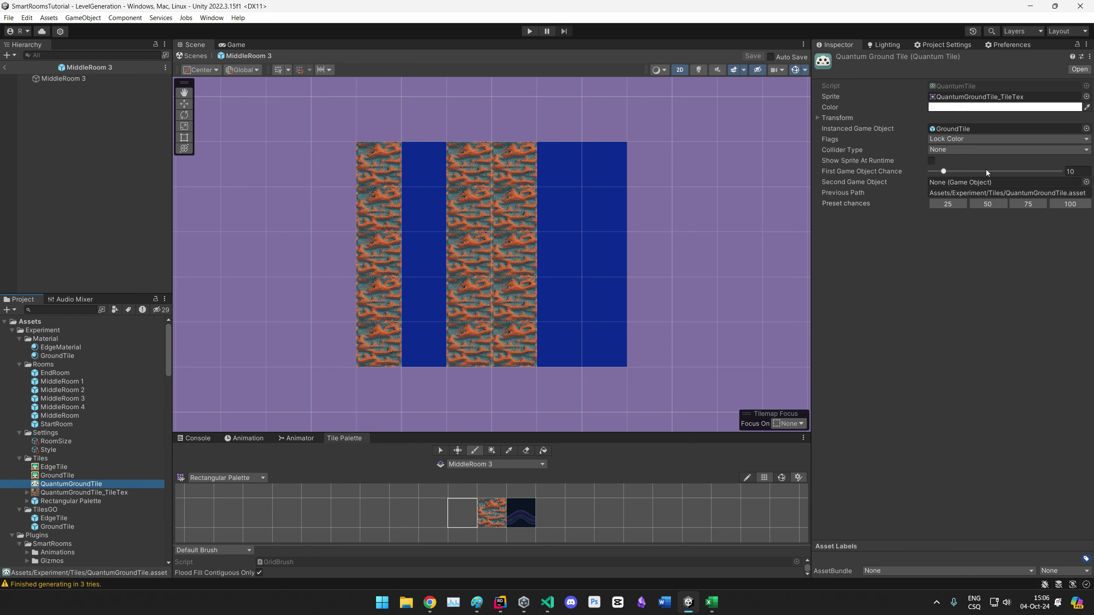
{"action": "left_click_drag", "start_coordinate": [987, 172], "coordinate": [1061, 171]}
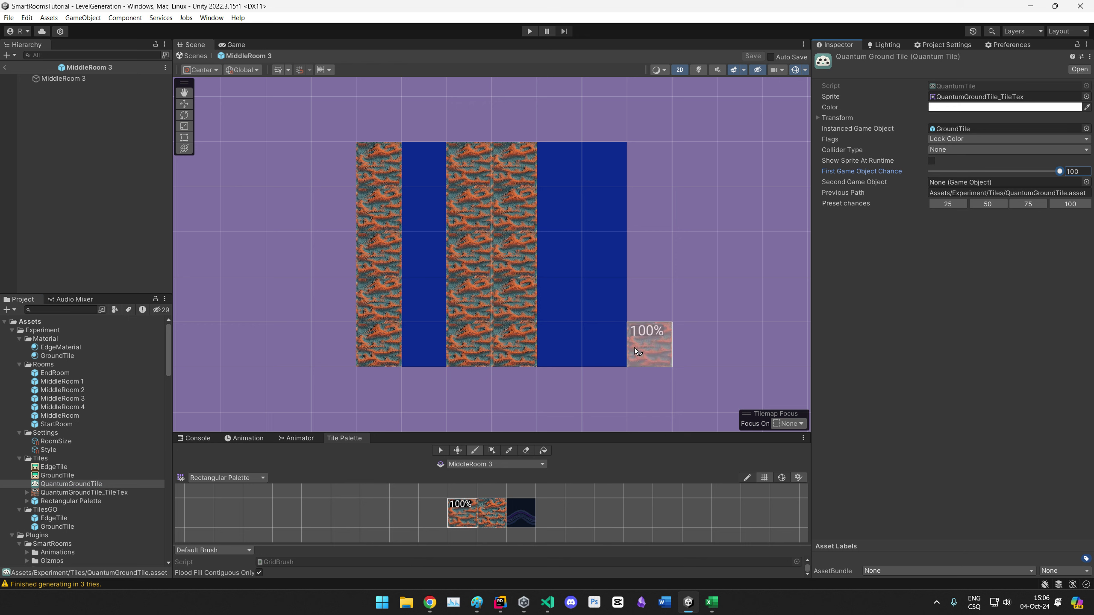
{"action": "left_click", "coordinate": [1022, 171]}
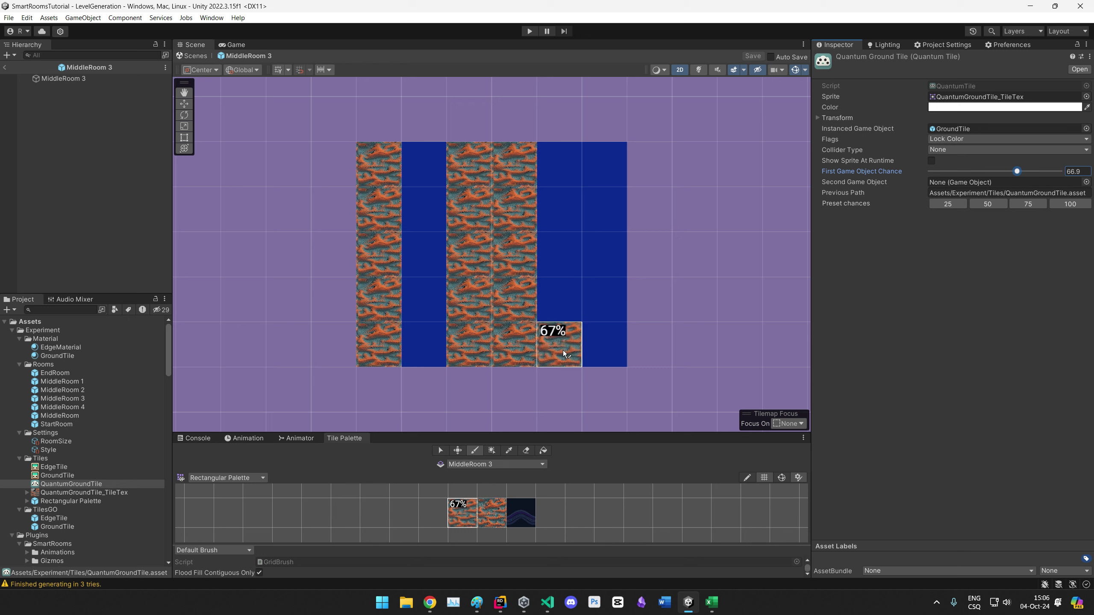
{"action": "left_click", "coordinate": [987, 204]}
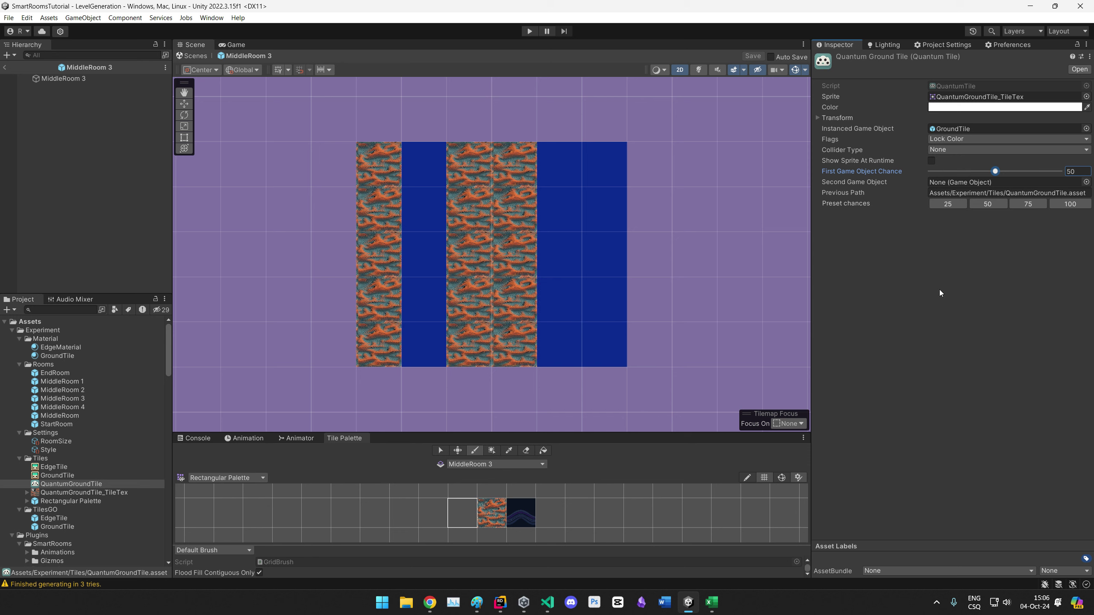
Step: Open the QuantumTile script, enable Show Sprite At Runtime on QuantumGroundTile, and add its Instantiate Game Object Runtime Only flag
{"action": "double_click", "coordinate": [968, 86]}
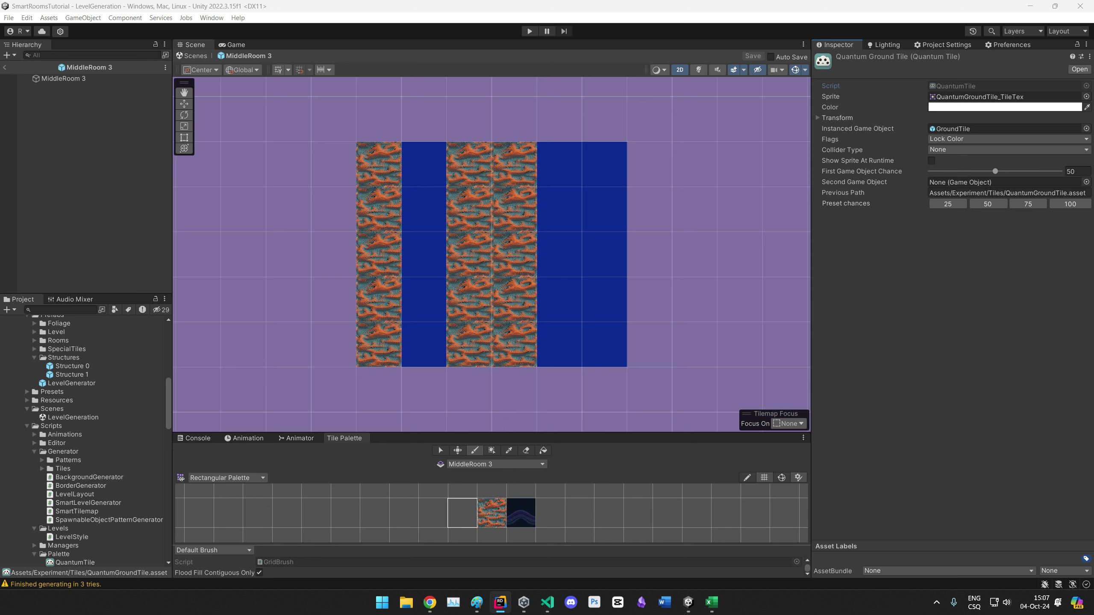
{"action": "left_click", "coordinate": [931, 160]}
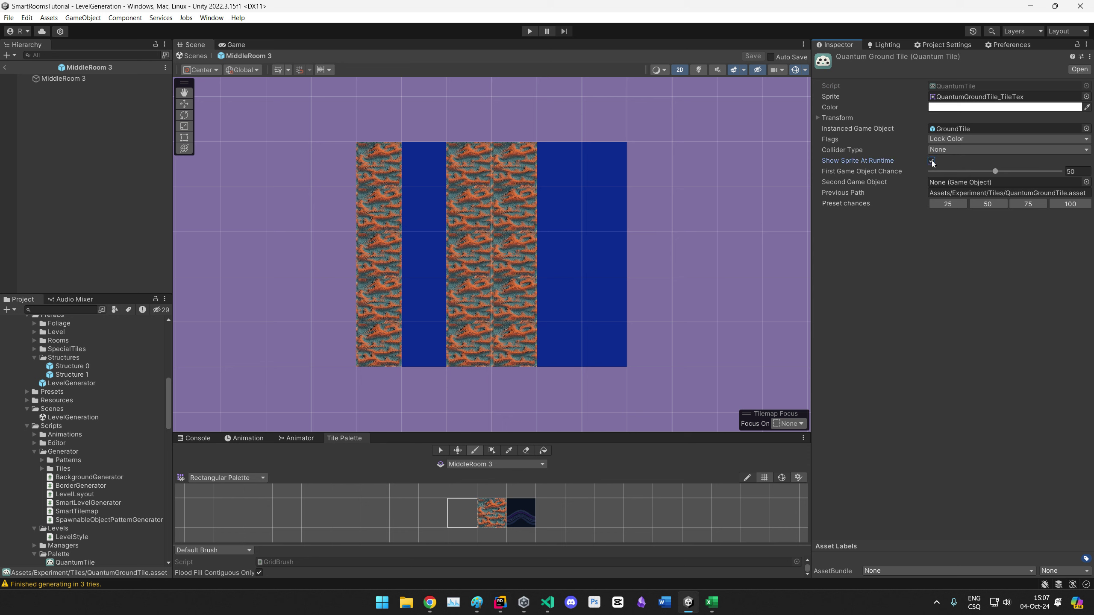
{"action": "left_click", "coordinate": [943, 141]}
{"action": "left_click", "coordinate": [990, 192]}
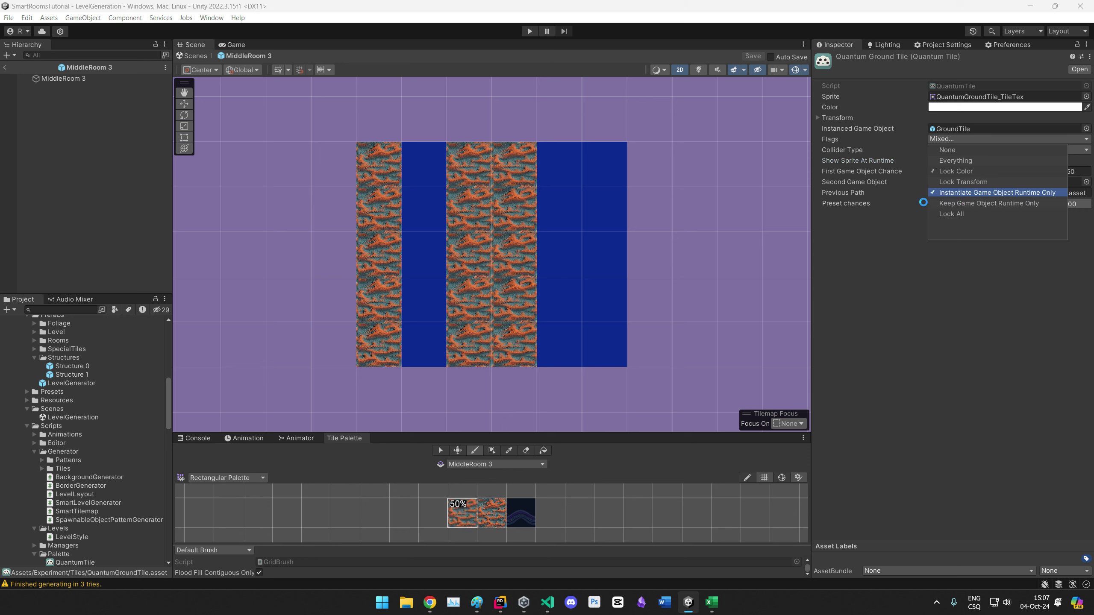
Step: Review the Flags options set on the QuantumGroundTile asset
{"action": "left_click", "coordinate": [986, 366]}
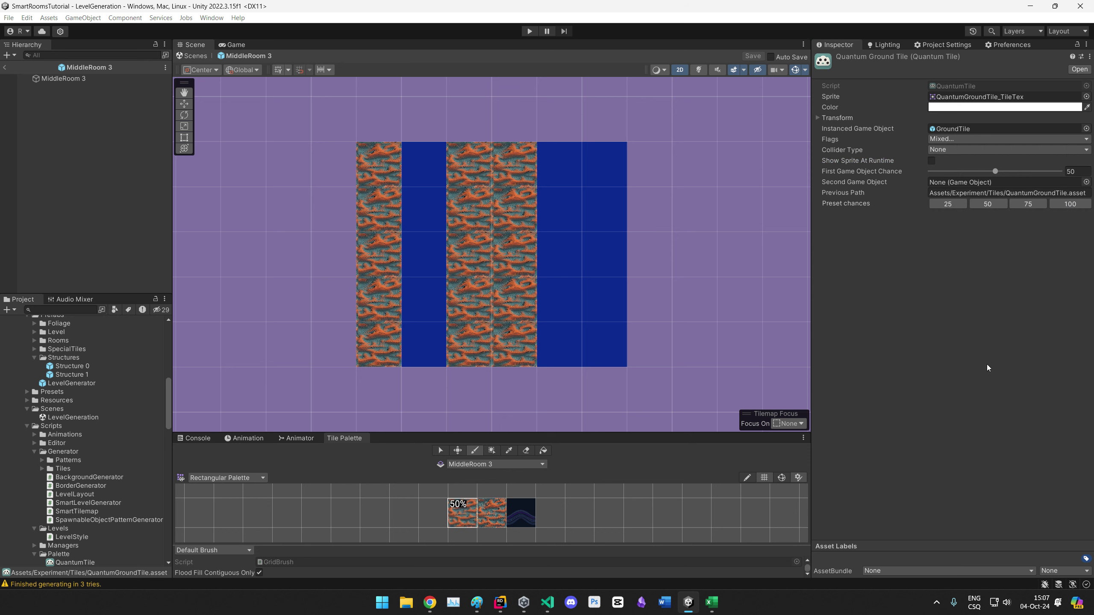
{"action": "left_click", "coordinate": [938, 141]}
{"action": "left_click", "coordinate": [886, 319]}
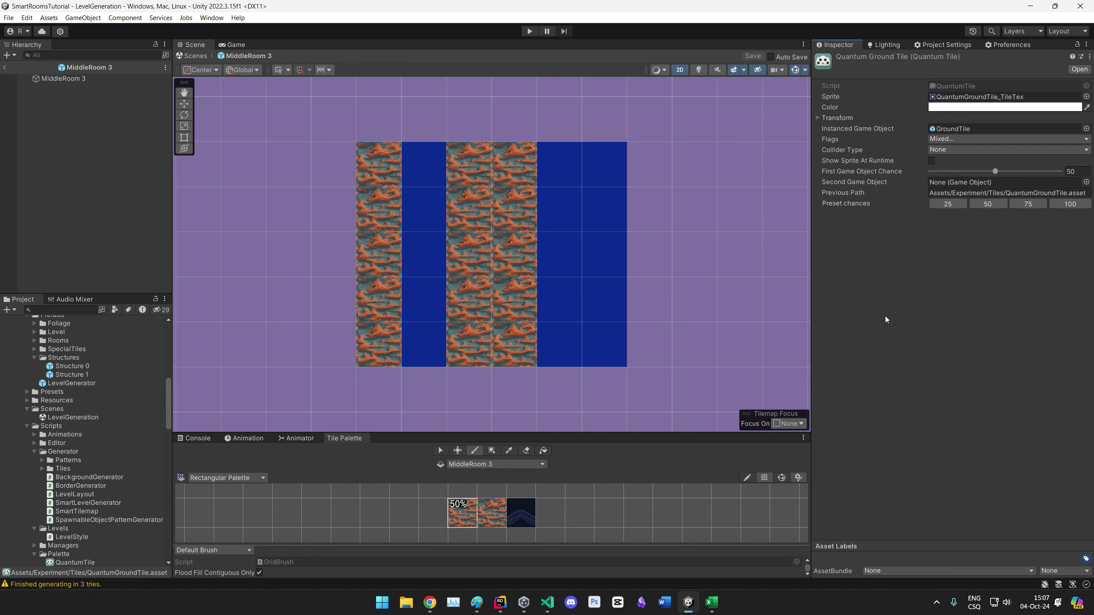
{"action": "left_click", "coordinate": [959, 139]}
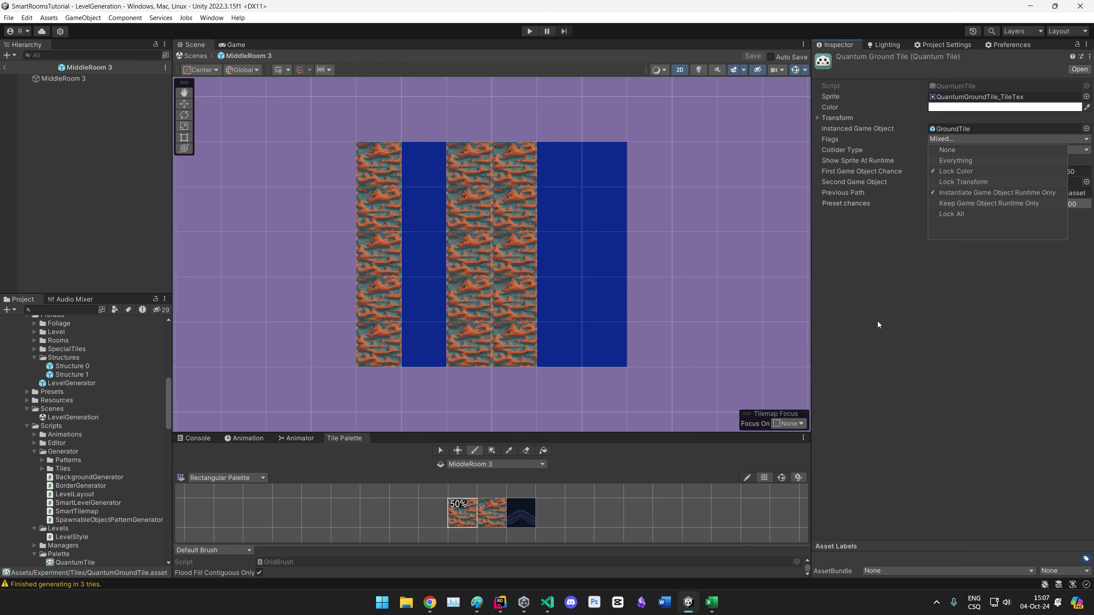
{"action": "left_click", "coordinate": [870, 284]}
{"action": "left_click", "coordinate": [954, 139]}
{"action": "left_click", "coordinate": [861, 261]}
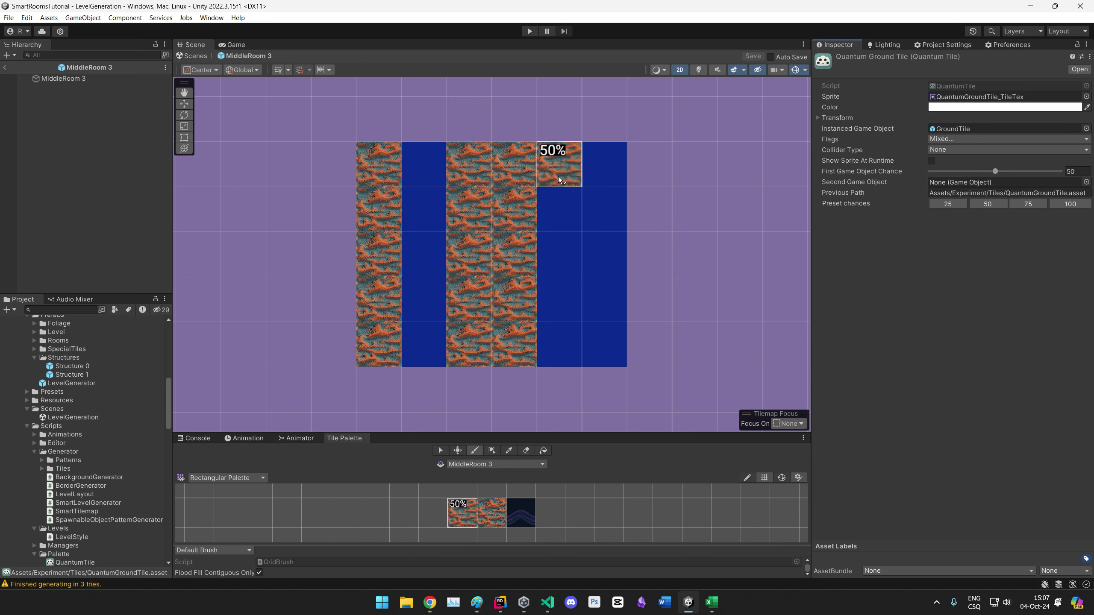
Step: Assign the TilesGO EdgeTile prefab as QuantumGroundTile's Second Game Object, trying the 25 and 50 chance presets
{"action": "left_click", "coordinate": [961, 204]}
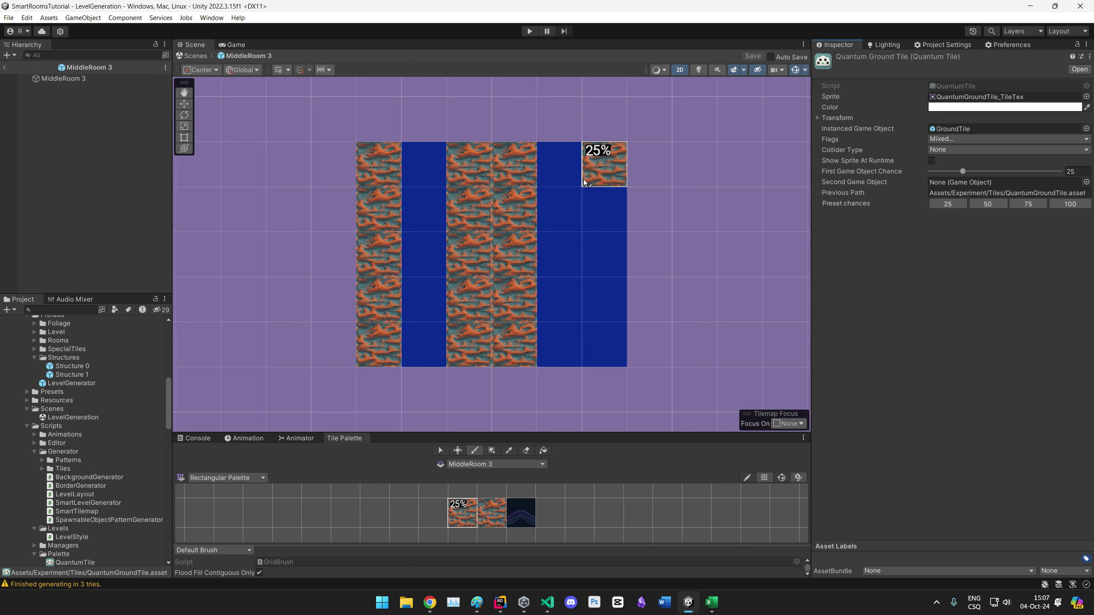
{"action": "scroll", "coordinate": [71, 431], "scroll_direction": "up", "scroll_amount": 10}
{"action": "scroll", "coordinate": [68, 432], "scroll_direction": "down", "scroll_amount": 2}
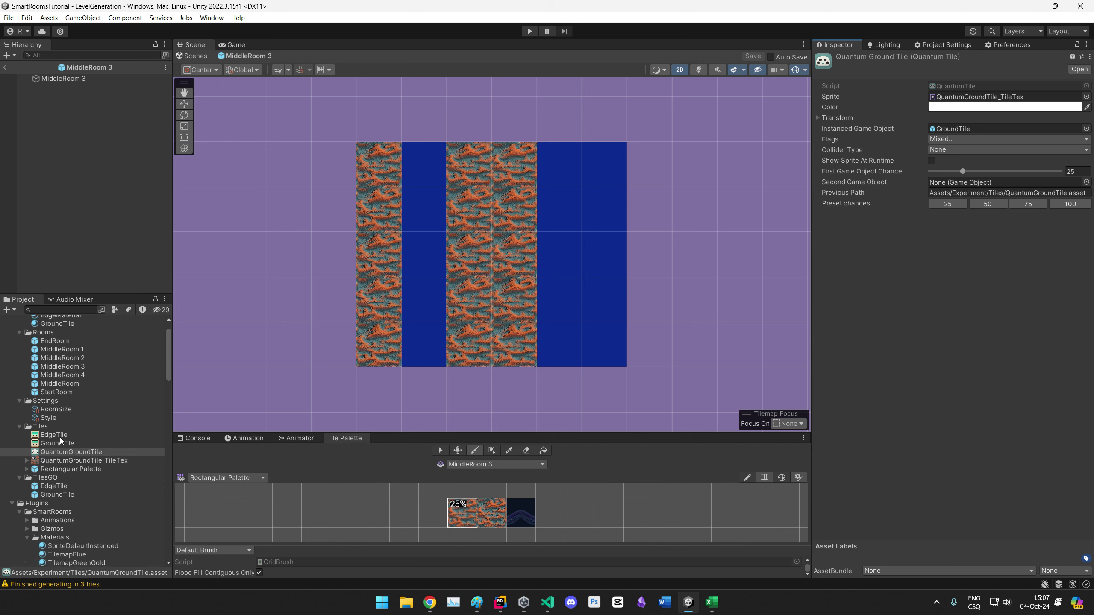
{"action": "left_click_drag", "start_coordinate": [51, 492], "coordinate": [956, 179]}
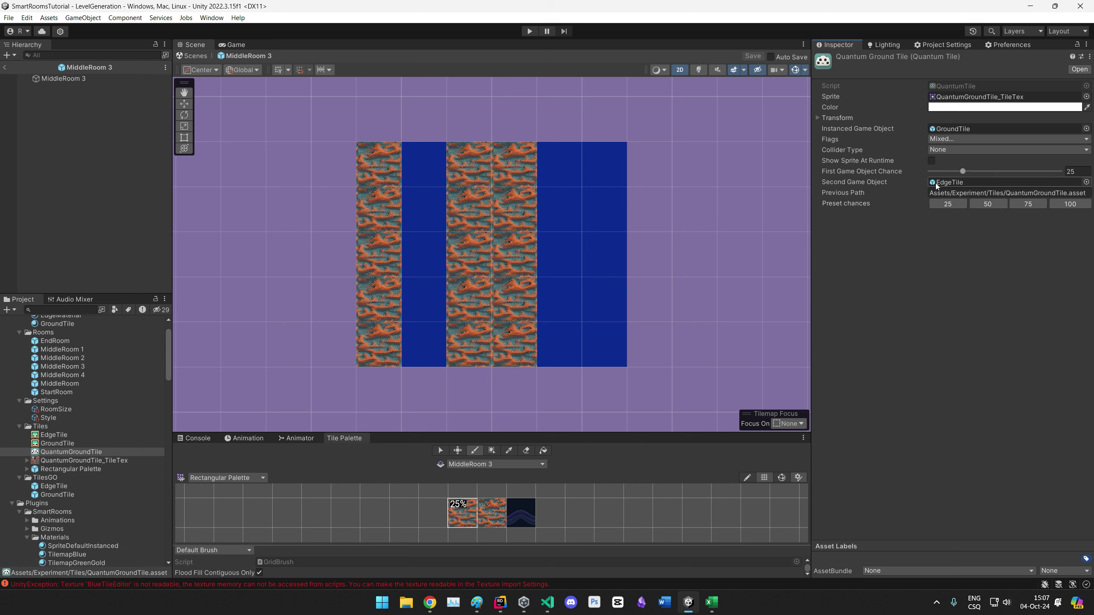
{"action": "left_click", "coordinate": [987, 204]}
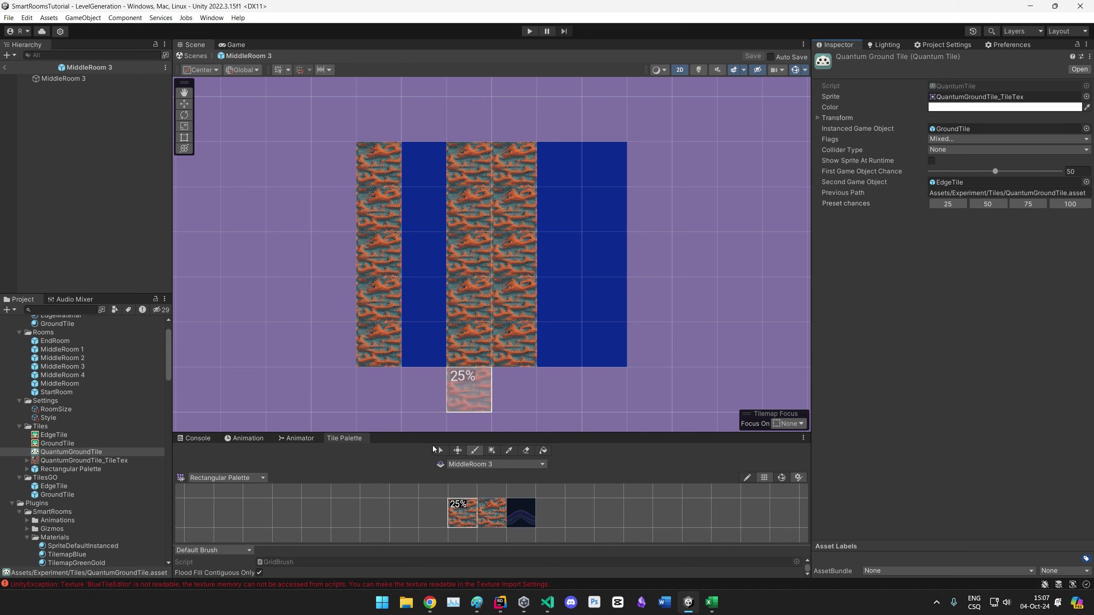
Step: Examine the unreadable-texture exception in the Console and the import settings of GroundTile's OrangeTileEditor sprite texture
{"action": "left_click", "coordinate": [196, 438]}
{"action": "left_click", "coordinate": [318, 524]}
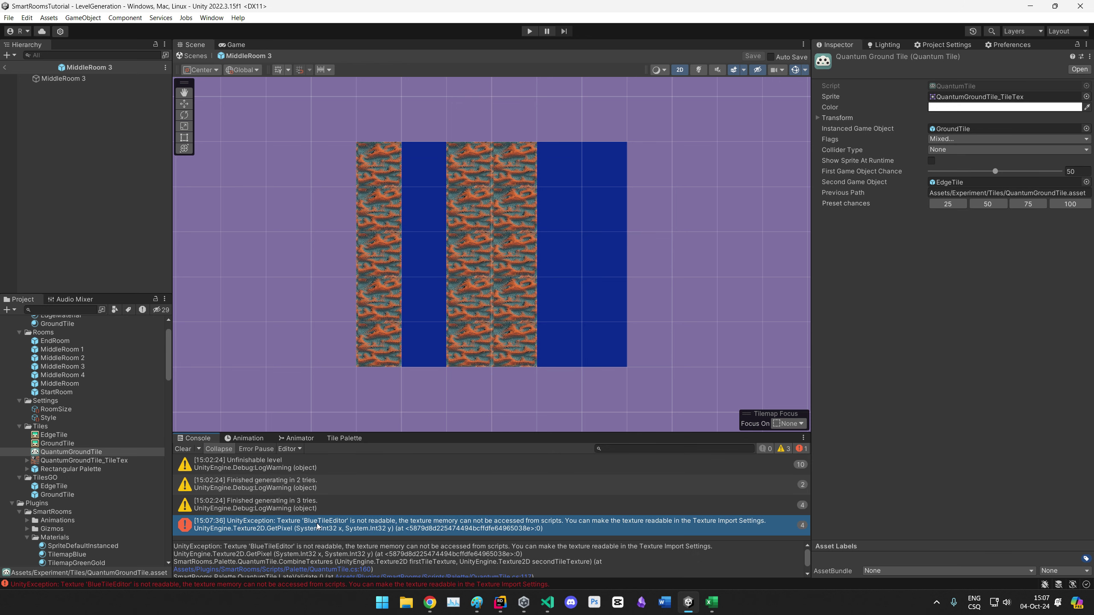
{"action": "left_click", "coordinate": [54, 495]}
{"action": "left_click", "coordinate": [966, 216]}
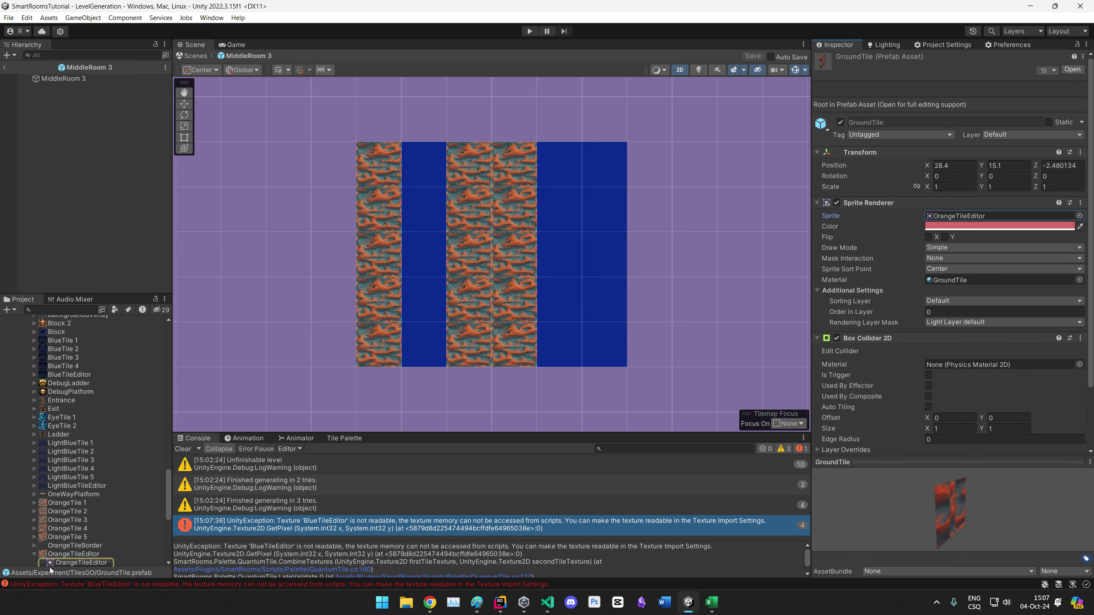
{"action": "scroll", "coordinate": [54, 557], "scroll_direction": "down", "scroll_amount": 2}
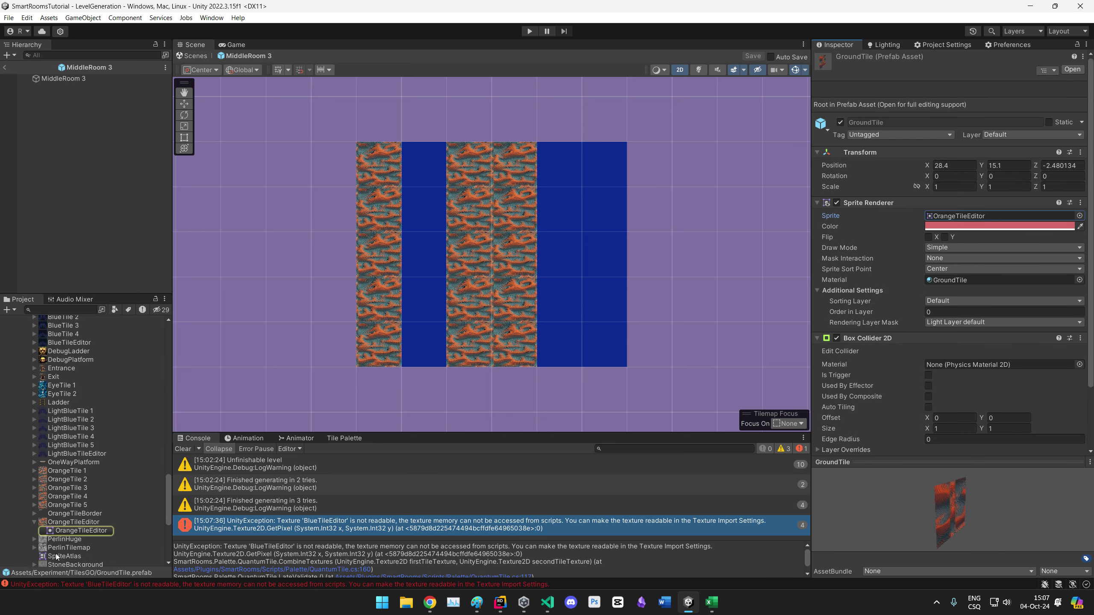
{"action": "left_click", "coordinate": [64, 523]}
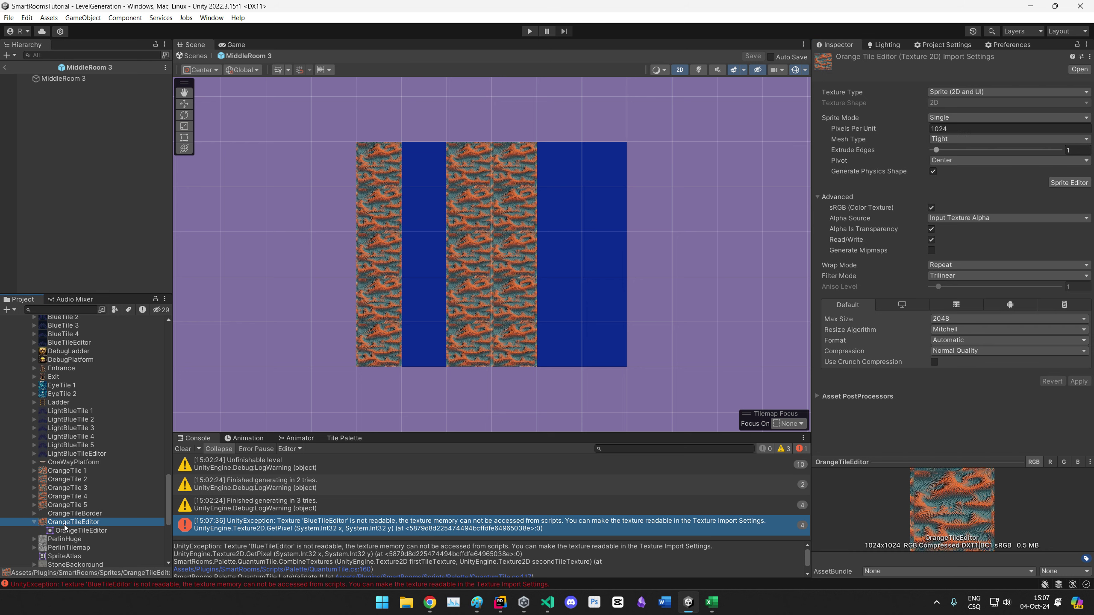
Step: Enable Read/Write in the LightBlueTileEditor texture's import settings and apply the change
{"action": "left_click", "coordinate": [79, 455]}
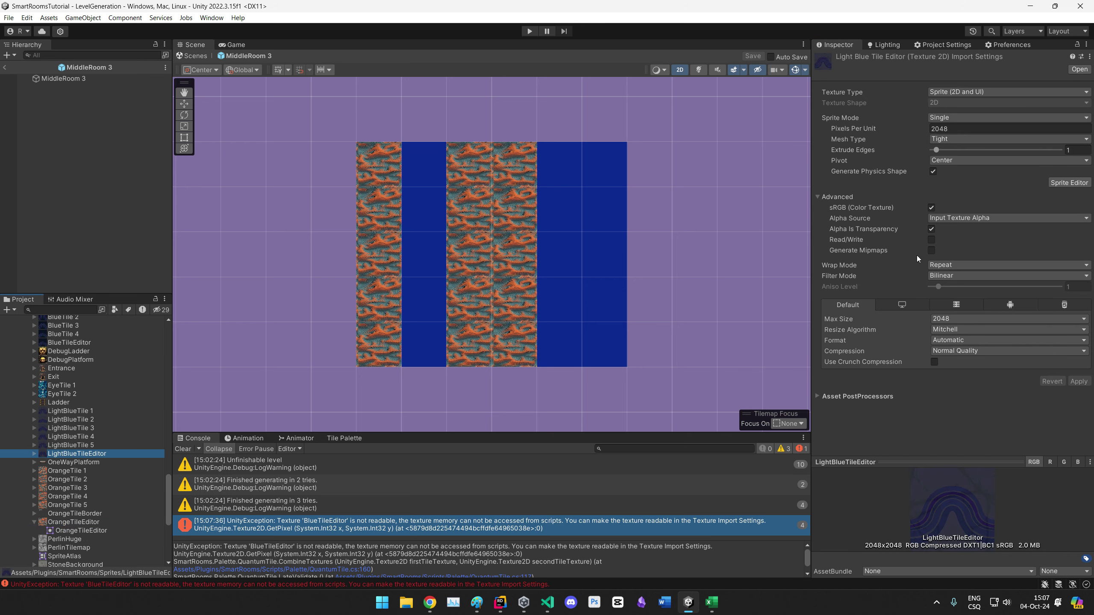
{"action": "left_click", "coordinate": [931, 240]}
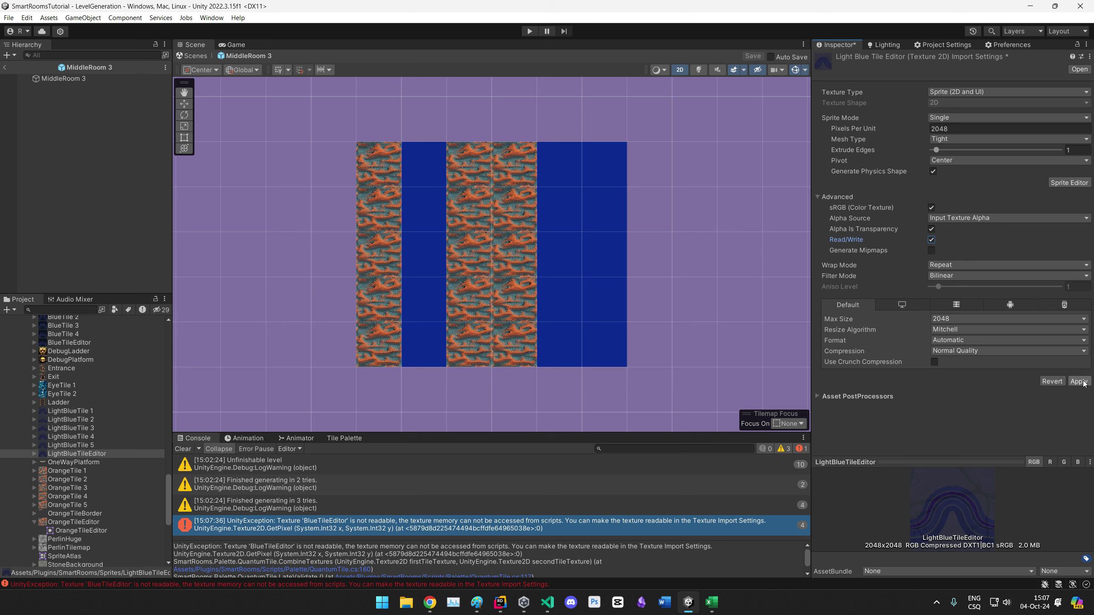
{"action": "left_click", "coordinate": [1078, 380]}
Step: Retry the 50 and 25 chance presets on QuantumGroundTile, clearing the Console in between, and inspect the logged exception
{"action": "left_click_drag", "start_coordinate": [166, 491], "coordinate": [168, 330]}
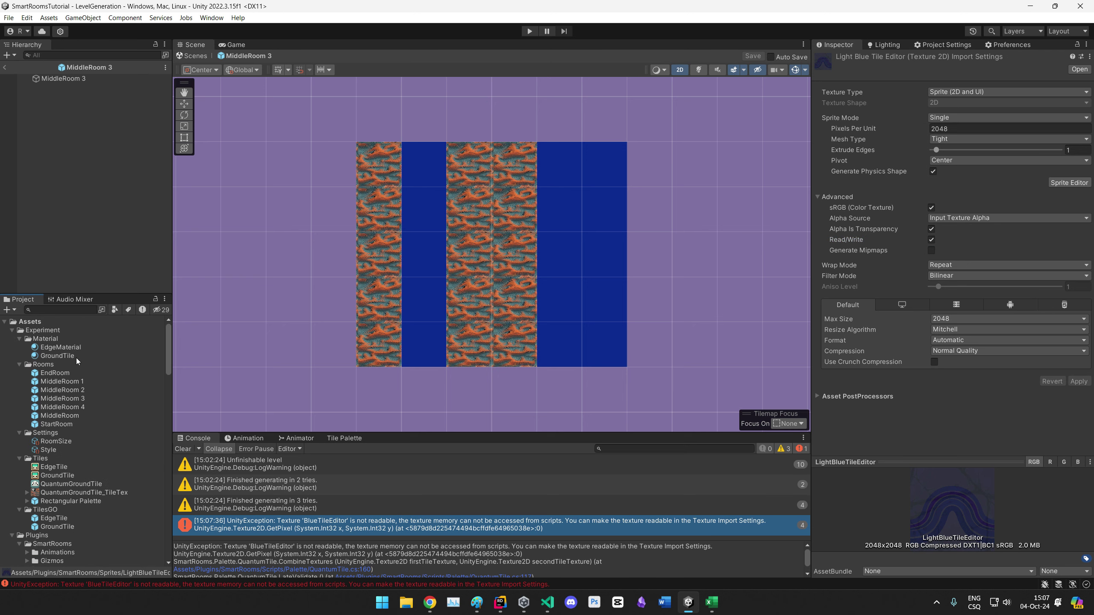
{"action": "left_click", "coordinate": [64, 484]}
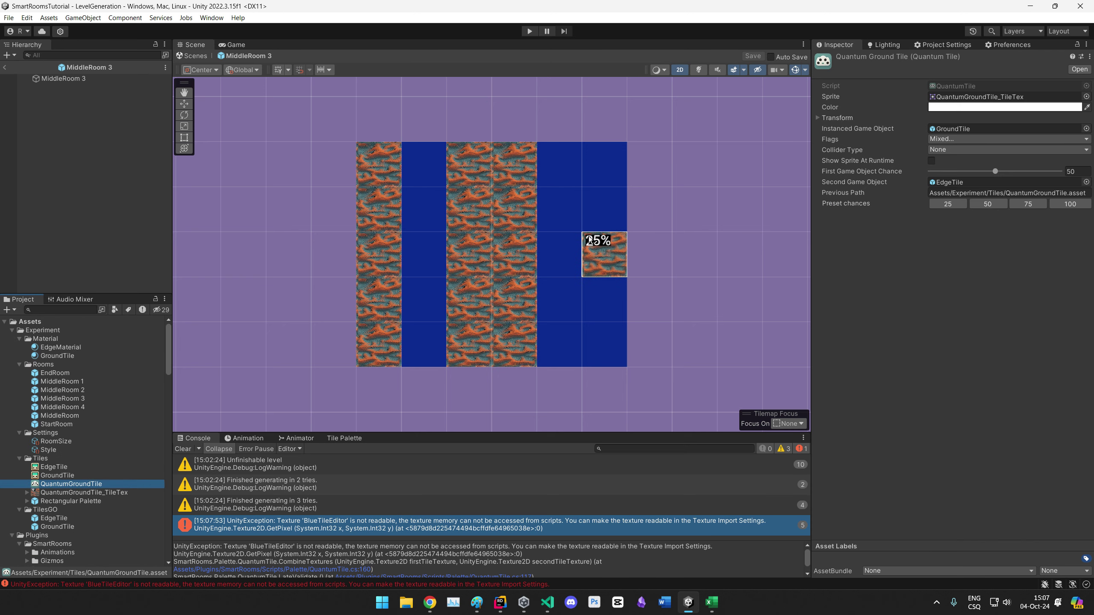
{"action": "left_click", "coordinate": [975, 203]}
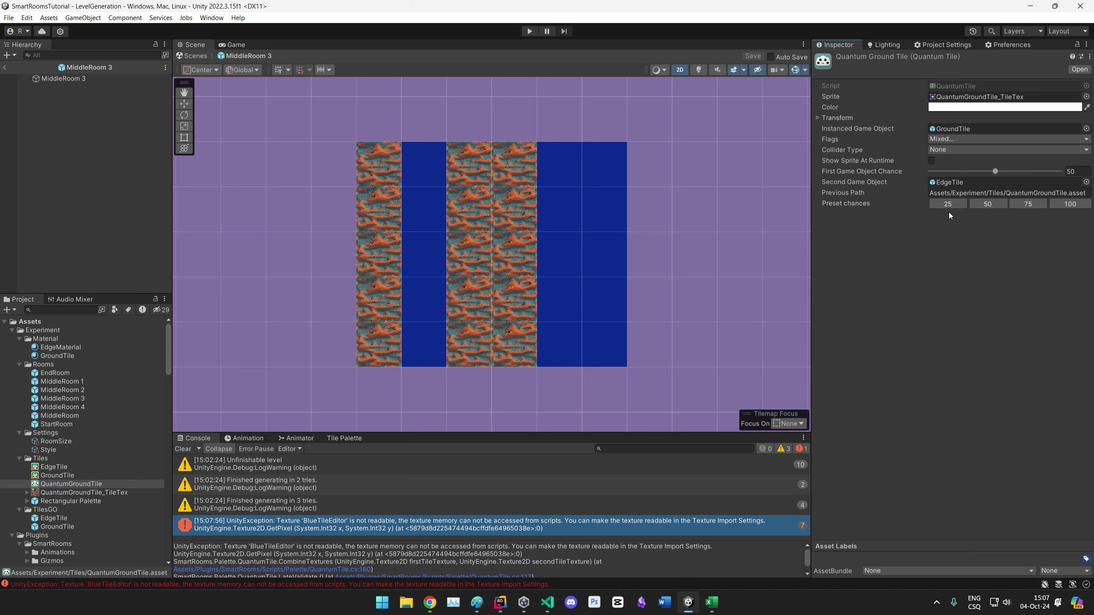
{"action": "left_click", "coordinate": [979, 205]}
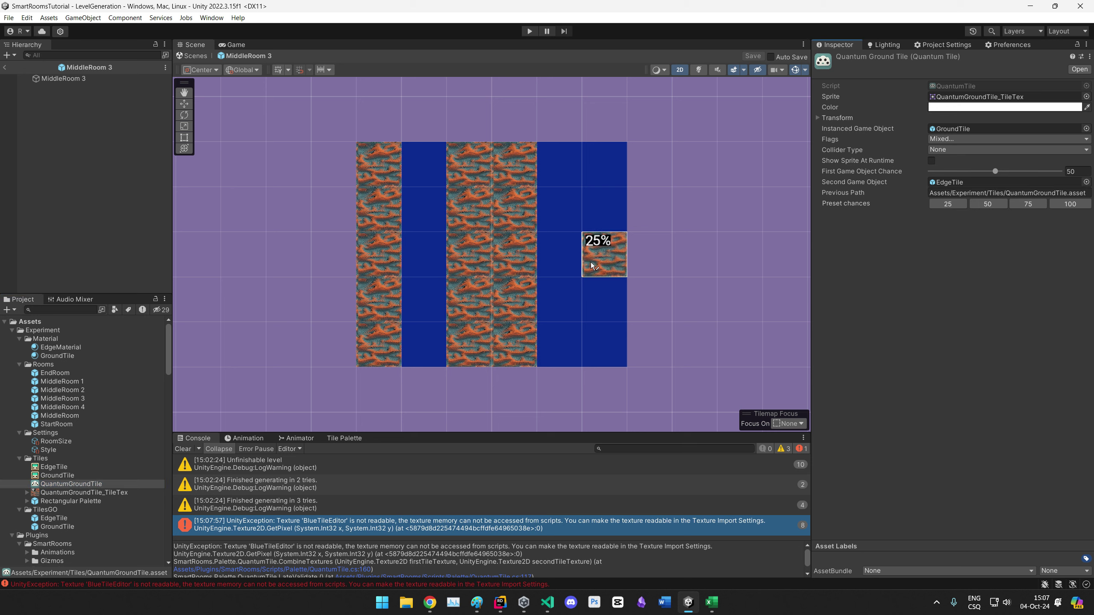
{"action": "left_click", "coordinate": [183, 449]}
{"action": "left_click", "coordinate": [964, 204]}
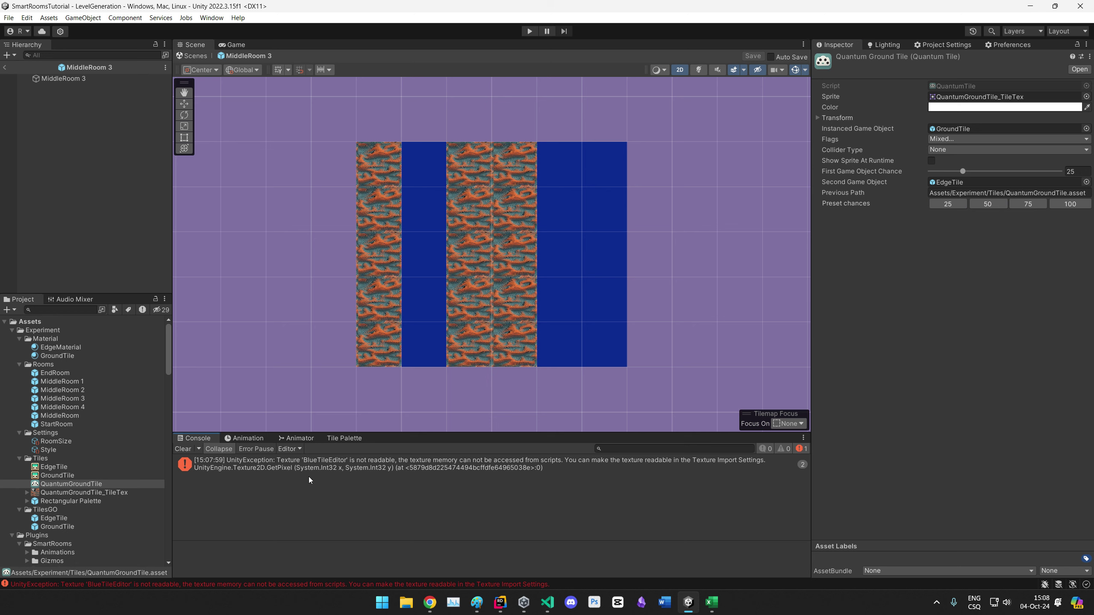
{"action": "left_click", "coordinate": [319, 465]}
Step: Enable Read/Write in the BlueTileEditor texture's import settings and apply the change
{"action": "scroll", "coordinate": [91, 445], "scroll_direction": "down", "scroll_amount": 15}
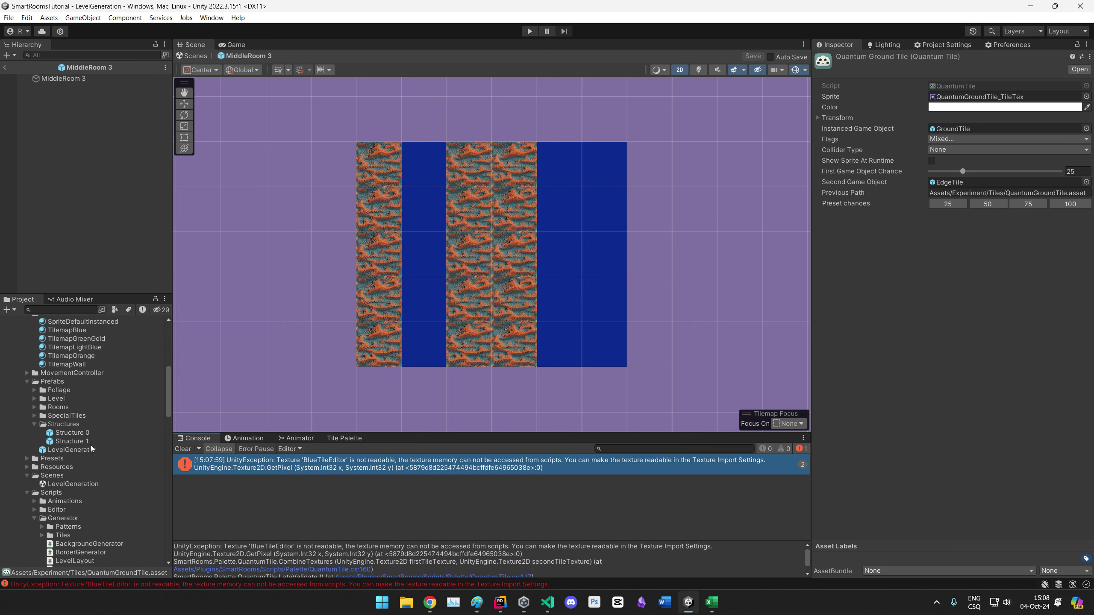
{"action": "scroll", "coordinate": [76, 460], "scroll_direction": "down", "scroll_amount": 3}
{"action": "left_click", "coordinate": [69, 451]}
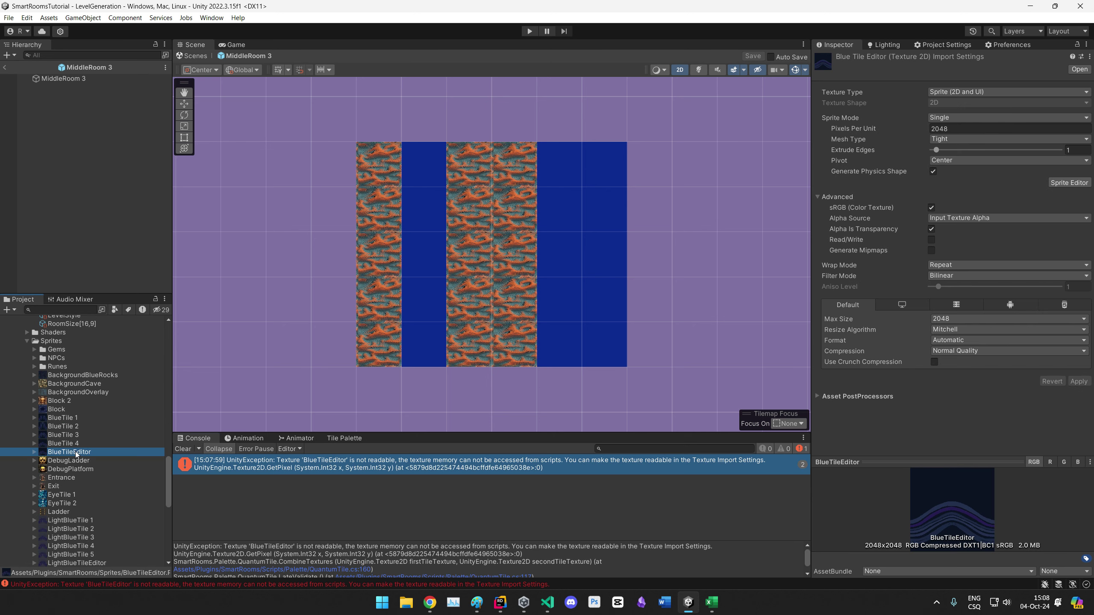
{"action": "left_click", "coordinate": [930, 240]}
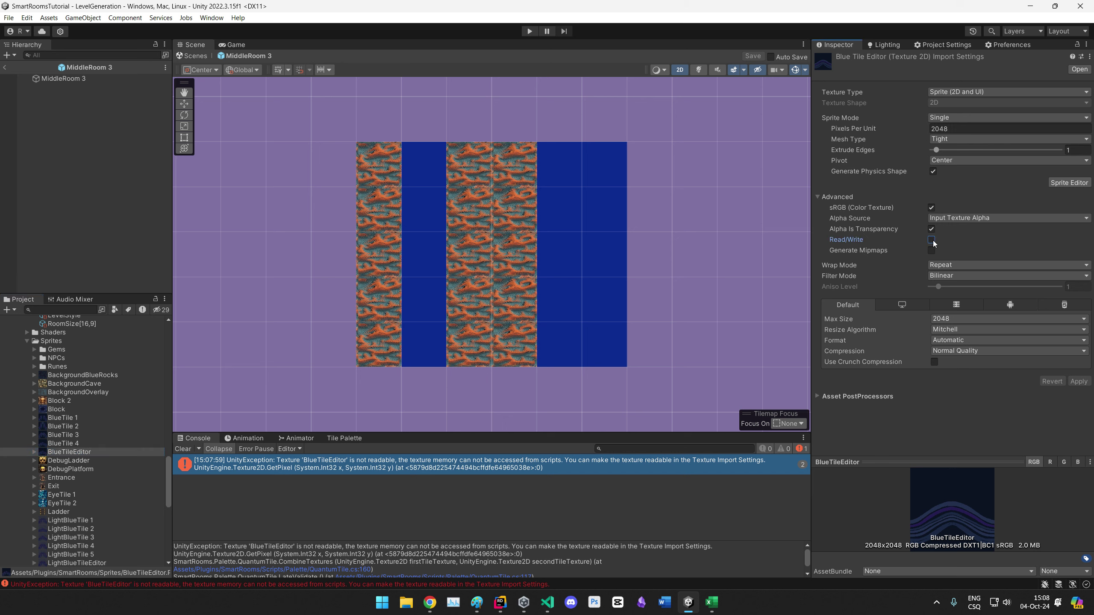
{"action": "left_click", "coordinate": [1078, 382]}
Step: Apply the 50 chance preset to QuantumGroundTile and clear the Console
{"action": "scroll", "coordinate": [49, 451], "scroll_direction": "up", "scroll_amount": 10}
{"action": "scroll", "coordinate": [49, 451], "scroll_direction": "up", "scroll_amount": 15}
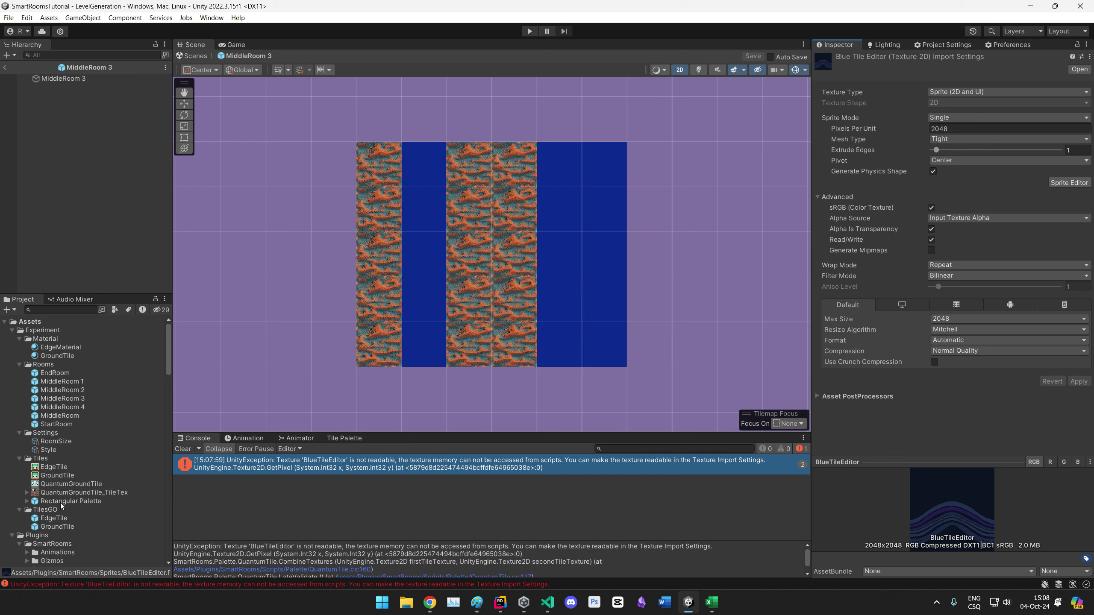
{"action": "left_click_drag", "start_coordinate": [63, 484], "coordinate": [654, 290]}
{"action": "left_click", "coordinate": [1001, 203]}
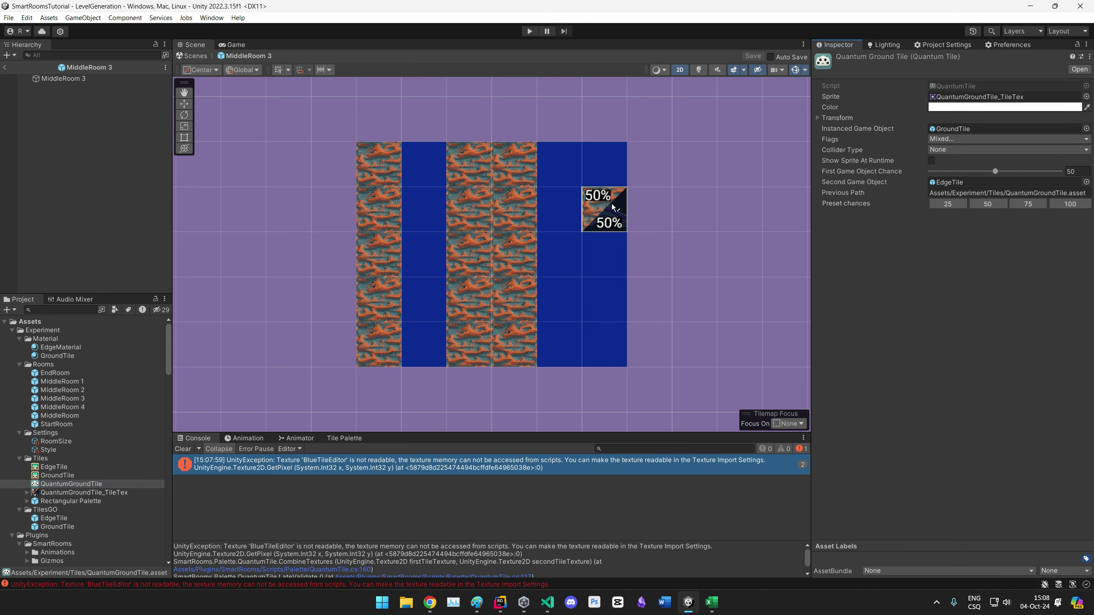
{"action": "left_click", "coordinate": [182, 448]}
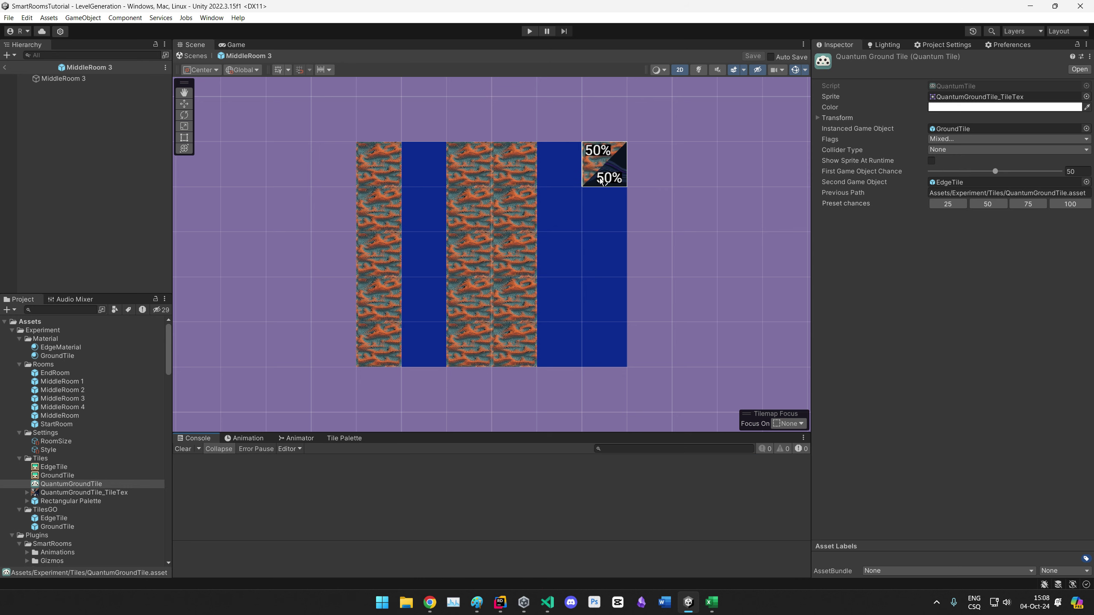
Step: Paint the 50% quantum ground tile down the two rightmost blue columns of MiddleRoom 3 and save the prefab
{"action": "left_click_drag", "start_coordinate": [559, 176], "coordinate": [543, 353]}
{"action": "left_click_drag", "start_coordinate": [602, 166], "coordinate": [603, 345]}
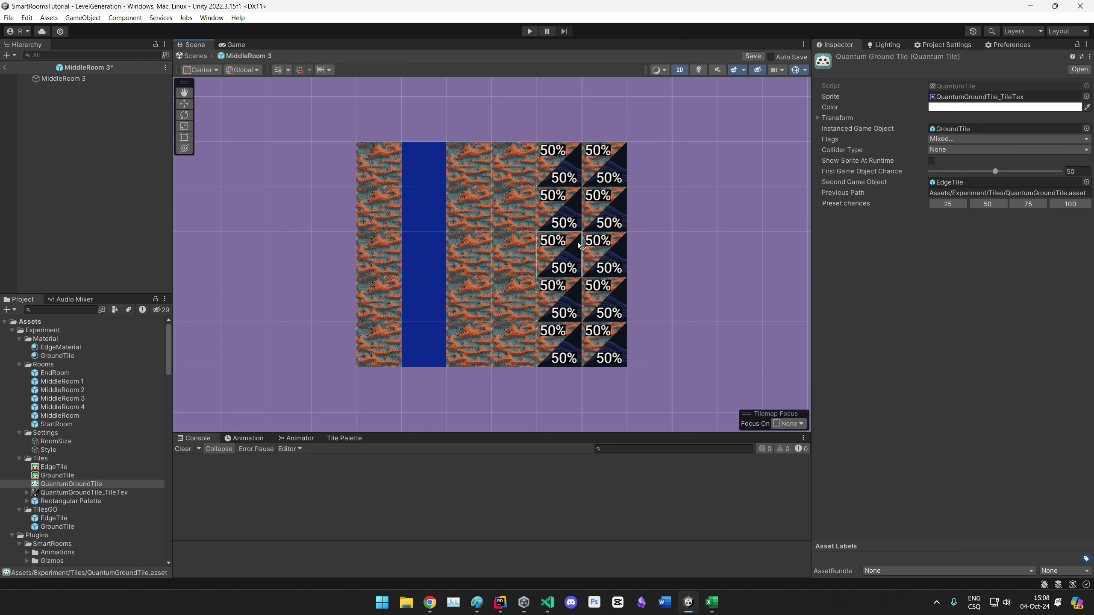
{"action": "key", "text": "ctrl+s"}
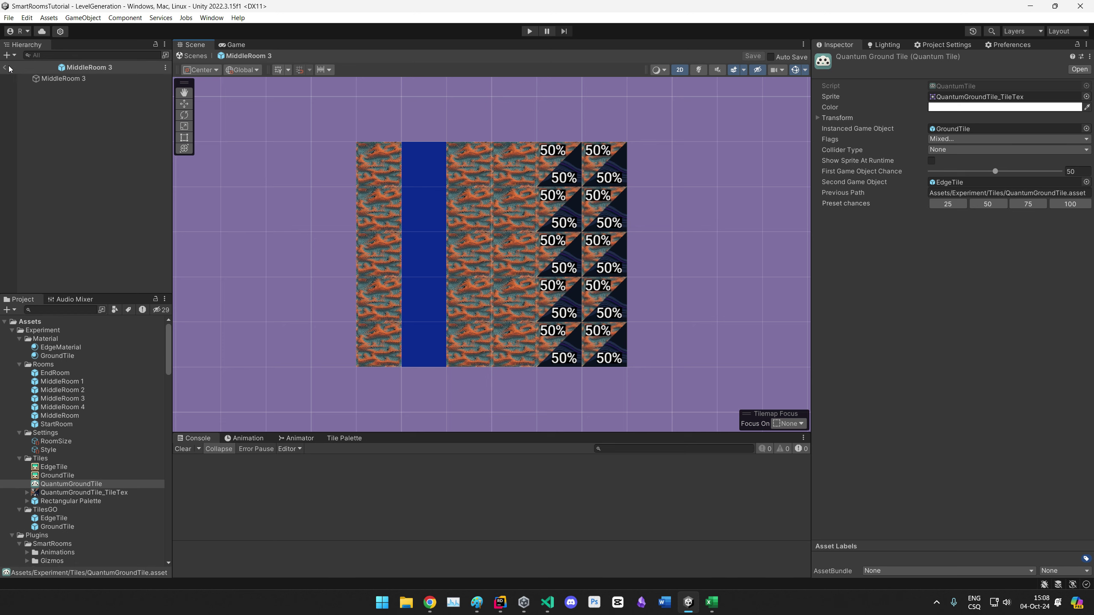
Step: Return to the LevelGeneration scene and generate a new level with LevelGenerator
{"action": "left_click", "coordinate": [5, 68]}
{"action": "left_click", "coordinate": [65, 82]}
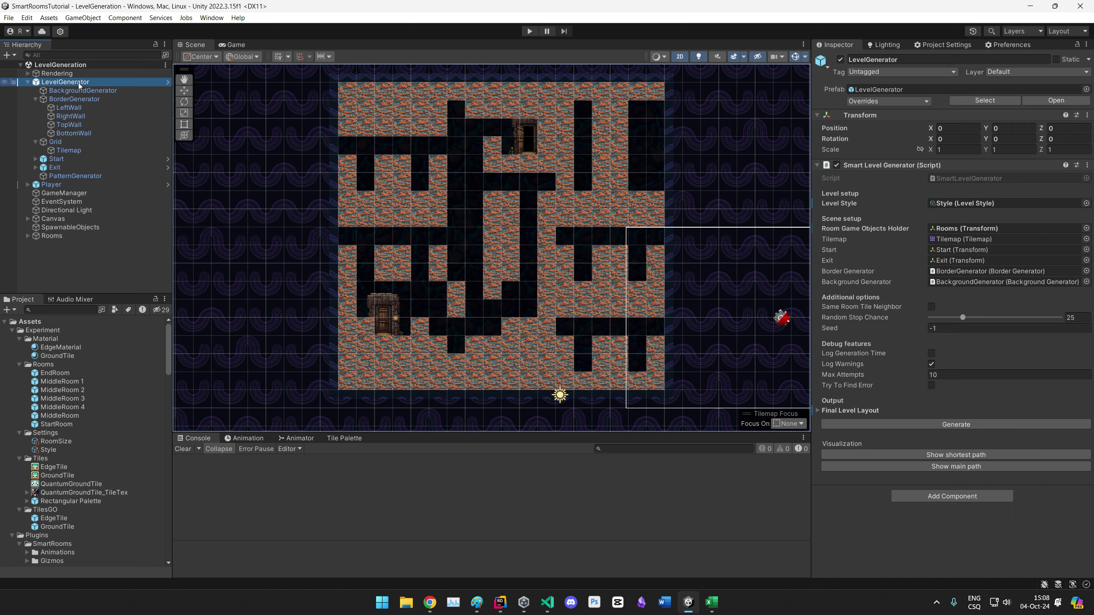
{"action": "left_click", "coordinate": [929, 426]}
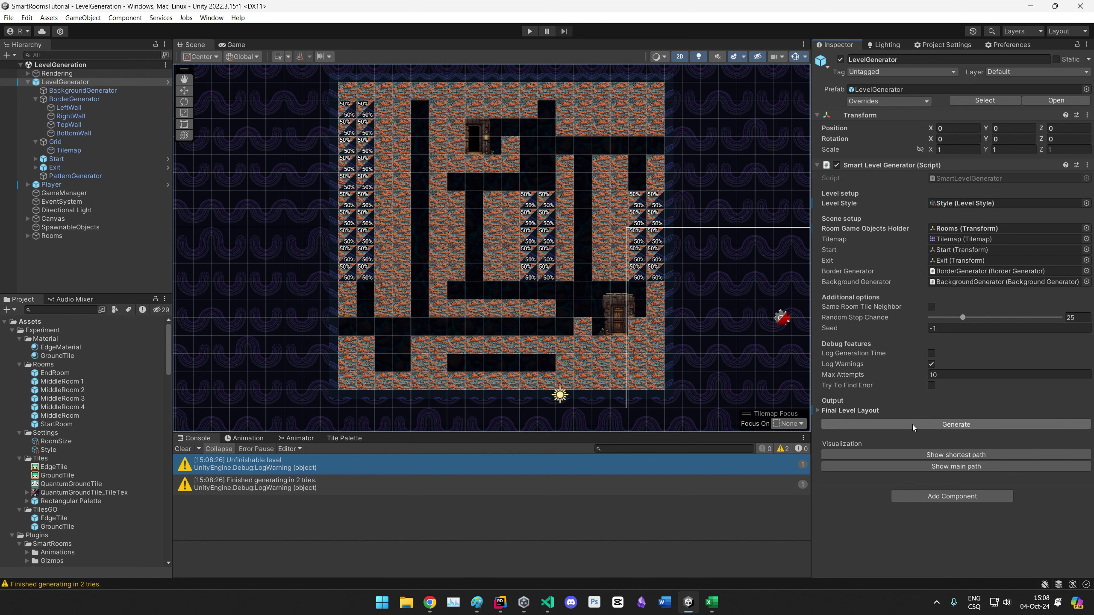
Step: Run the scene in play mode and regenerate the level several times to examine the randomized quantum tiles in the Scene view
{"action": "left_click", "coordinate": [529, 31]}
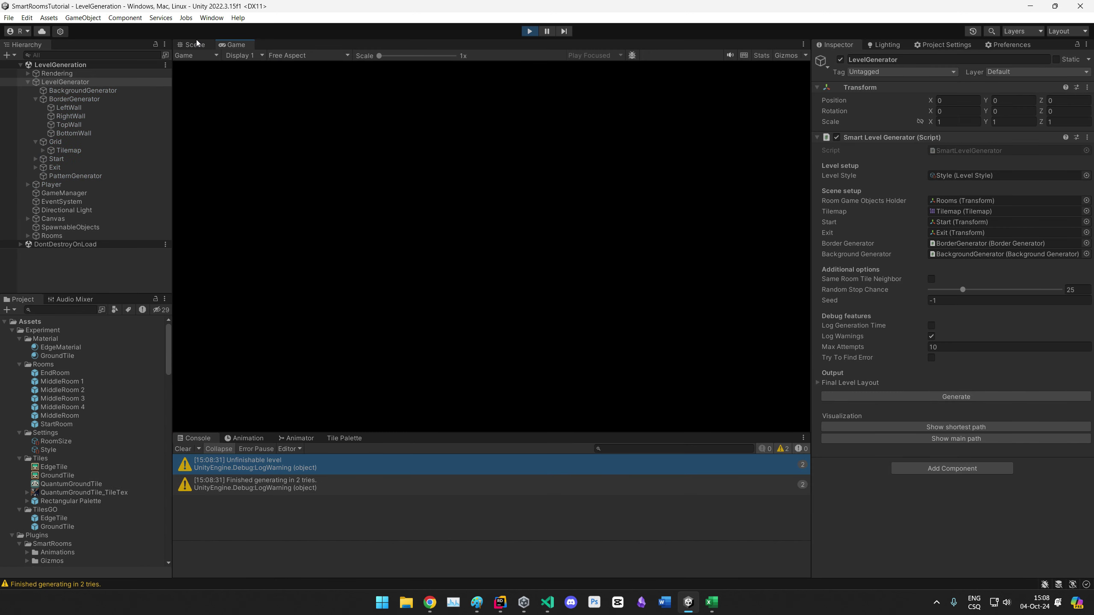
{"action": "left_click", "coordinate": [195, 44]}
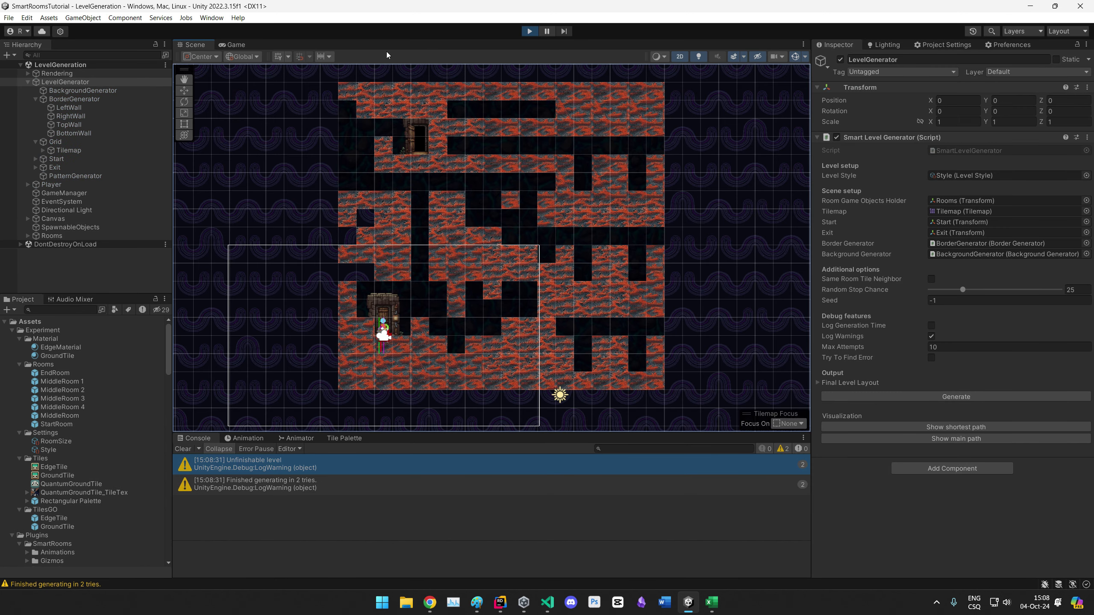
{"action": "left_click", "coordinate": [943, 396]}
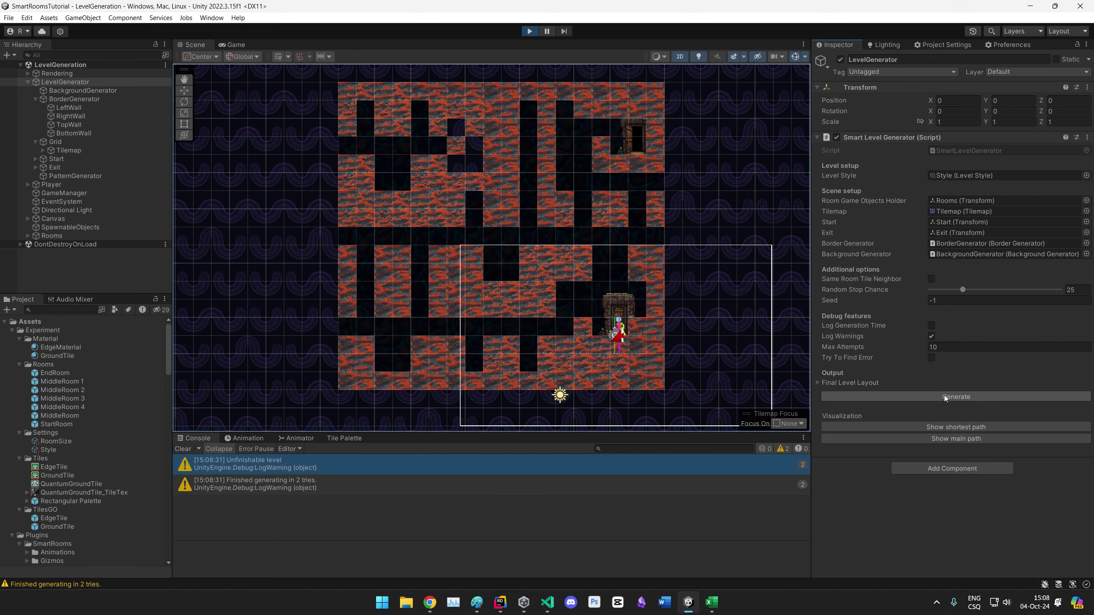
{"action": "left_click", "coordinate": [943, 396]}
{"action": "left_click", "coordinate": [943, 396]}
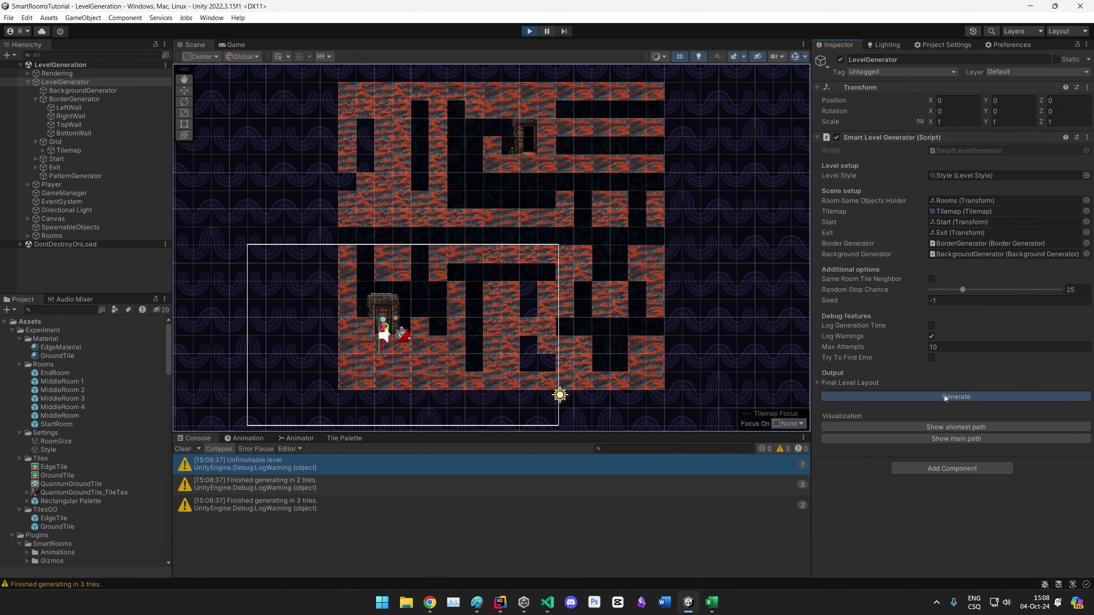
{"action": "left_click", "coordinate": [943, 396]}
{"action": "left_click", "coordinate": [943, 396]}
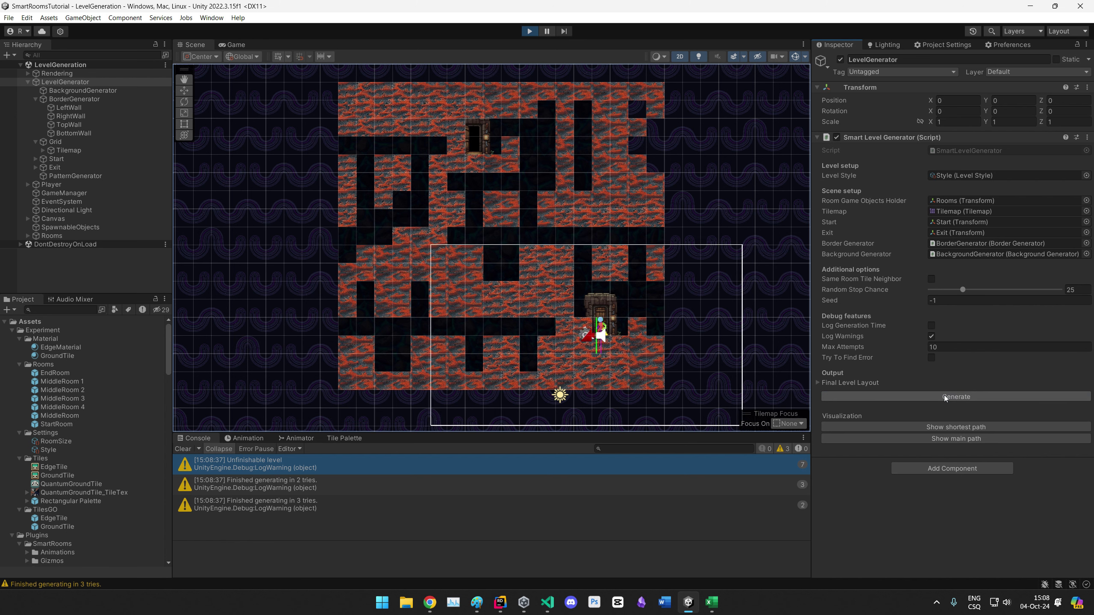
{"action": "left_click", "coordinate": [943, 396]}
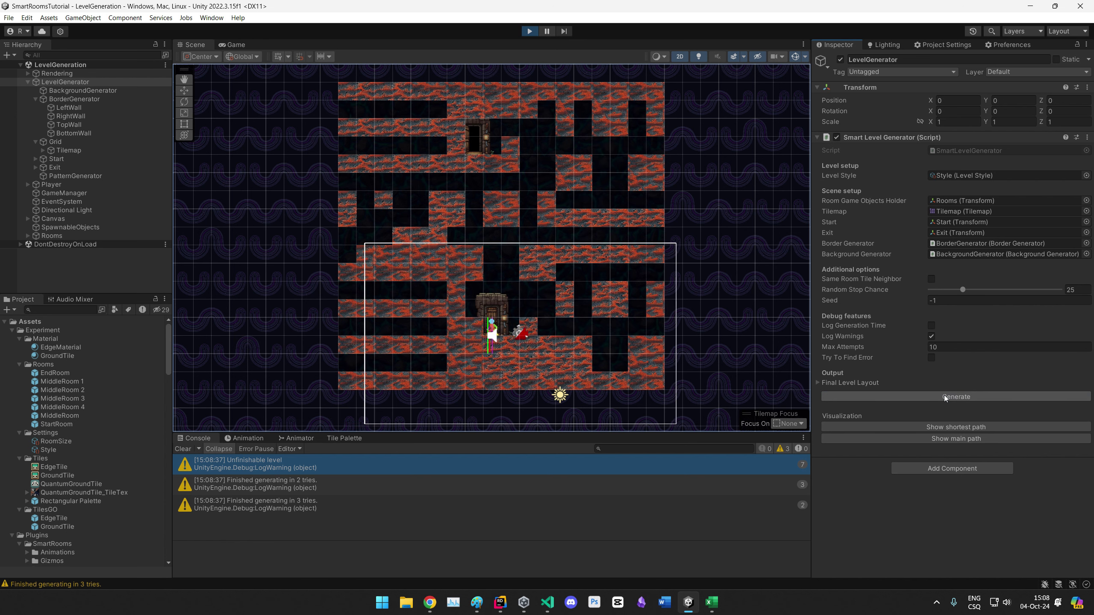
Step: Regenerate the level in play mode and paint quantum ground tiles onto the generated tilemap in the Scene view
{"action": "left_click", "coordinate": [944, 397]}
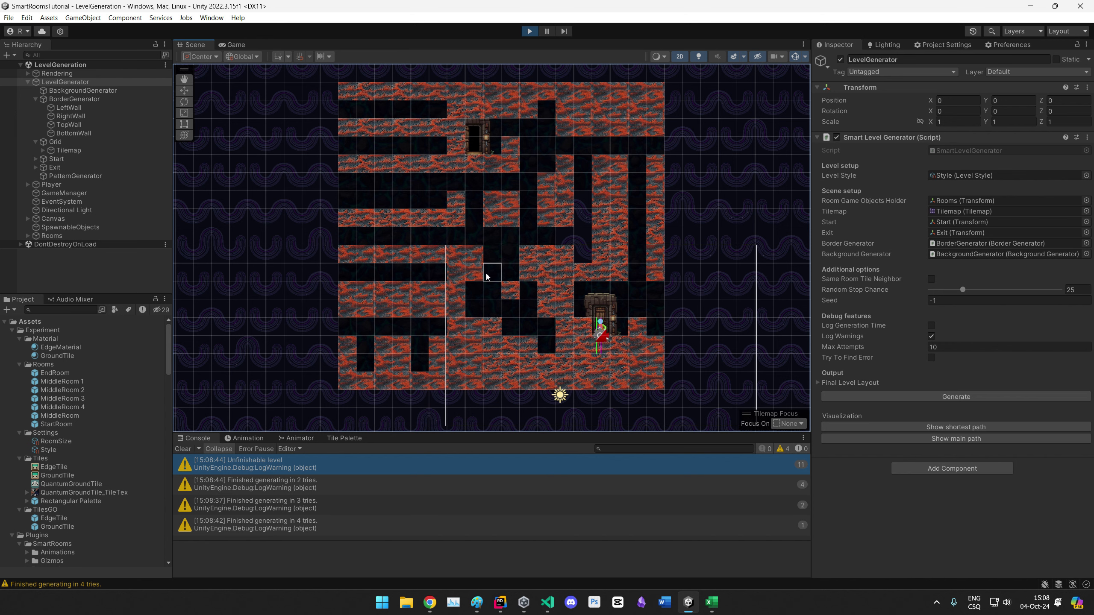
{"action": "mouse_move", "coordinate": [438, 203]}
{"action": "left_mouse_down"}
{"action": "mouse_move", "coordinate": [335, 201]}
{"action": "mouse_move", "coordinate": [417, 202]}
{"action": "left_mouse_up"}
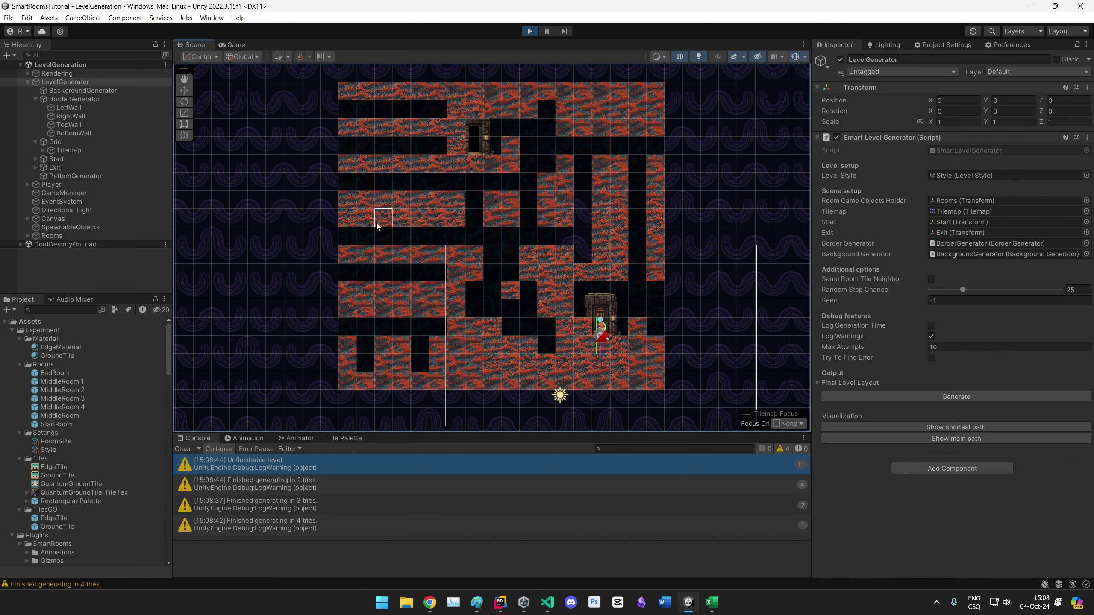
{"action": "scroll", "coordinate": [550, 269], "scroll_direction": "up", "scroll_amount": 8}
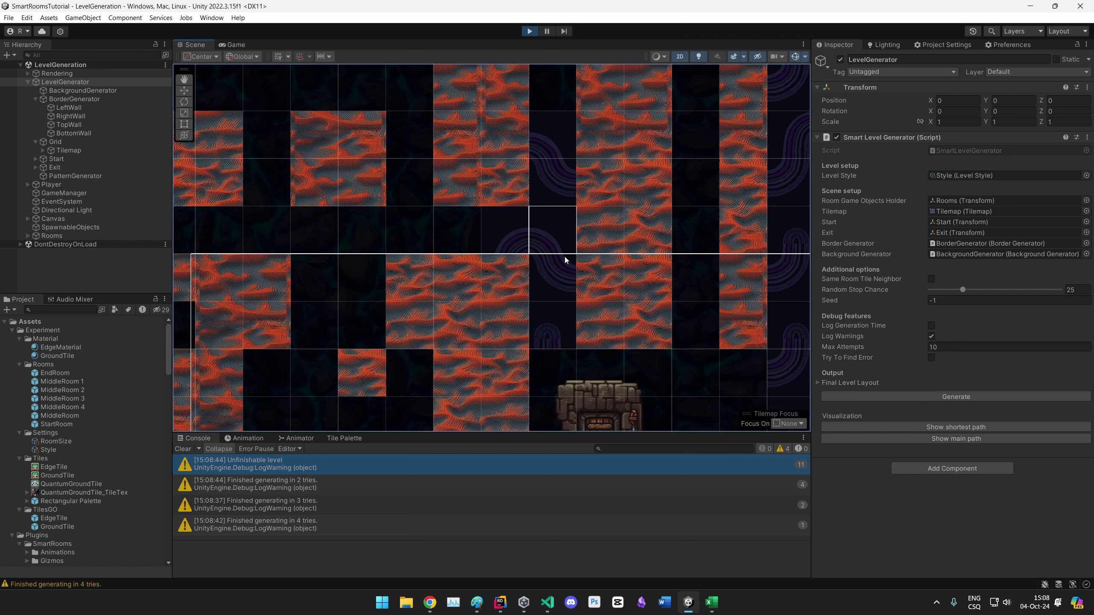
{"action": "left_click_drag", "start_coordinate": [557, 322], "coordinate": [562, 279]}
{"action": "left_click", "coordinate": [555, 180]}
{"action": "mouse_move", "coordinate": [538, 229]}
{"action": "left_mouse_down"}
{"action": "mouse_move", "coordinate": [607, 165]}
{"action": "mouse_move", "coordinate": [537, 148]}
{"action": "mouse_move", "coordinate": [396, 314]}
{"action": "left_mouse_up"}
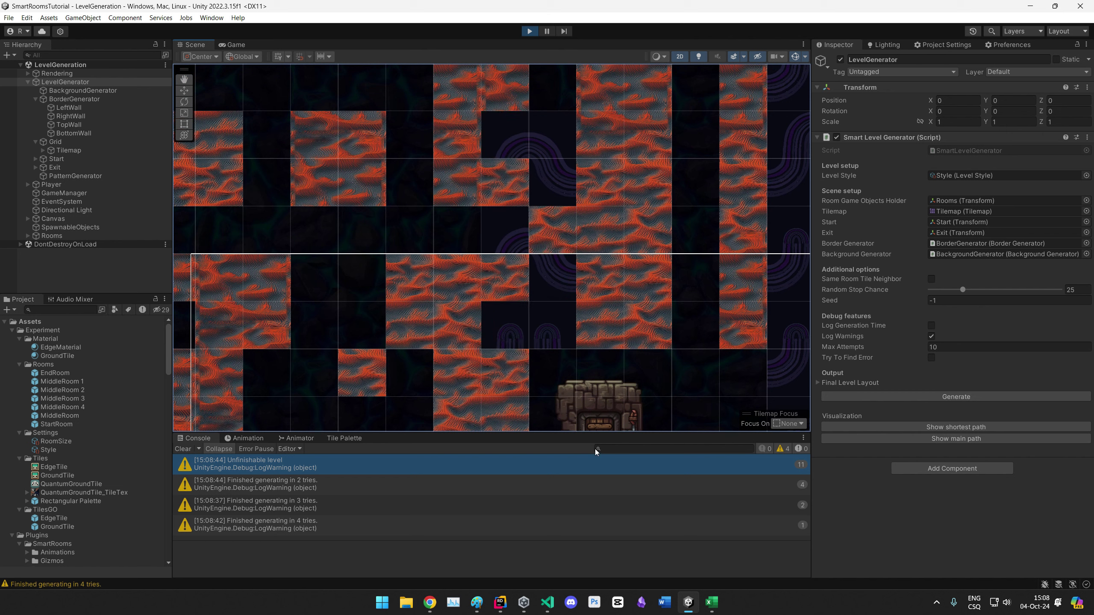
{"action": "scroll", "coordinate": [631, 284], "scroll_direction": "down", "scroll_amount": 3}
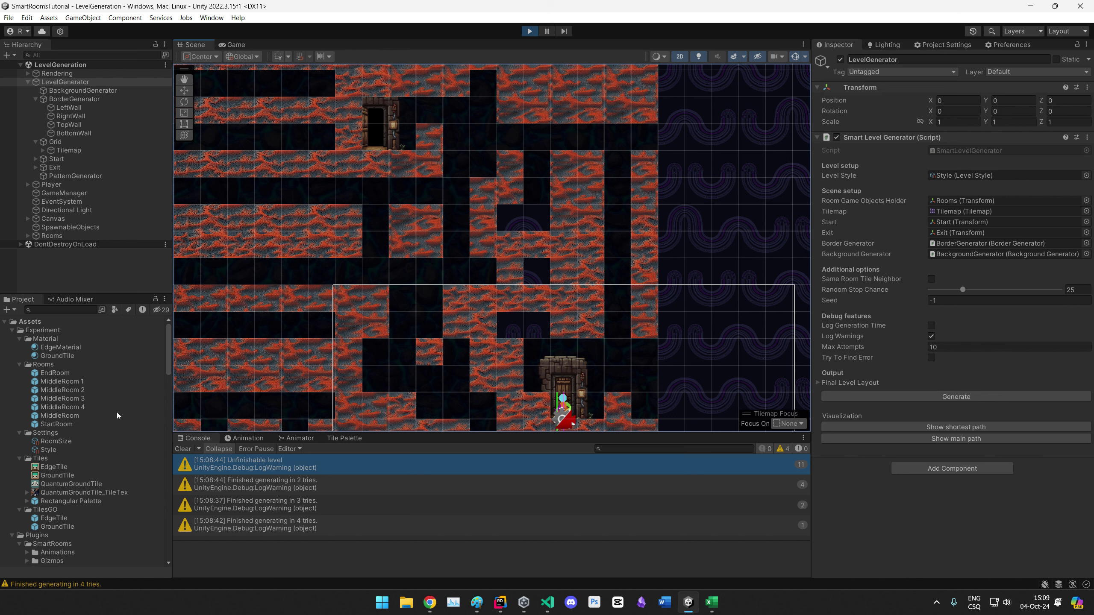
Step: For QuantumGroundTile, switch Show Sprite At Runtime on and back off, and set First Game Object Chance to 33.5
{"action": "left_click", "coordinate": [73, 485]}
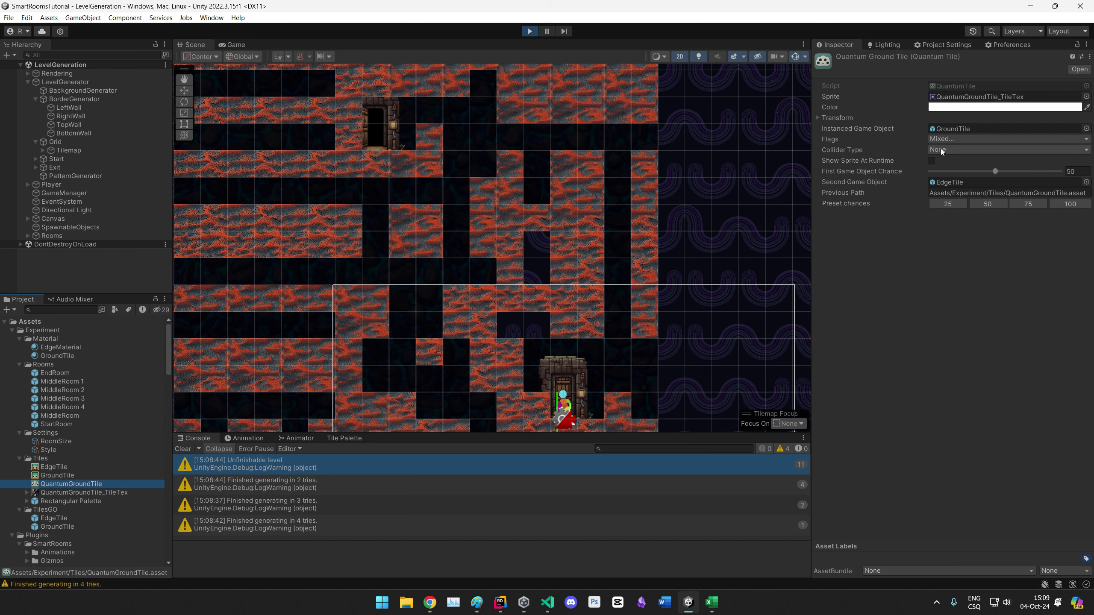
{"action": "left_click", "coordinate": [951, 138]}
{"action": "left_click", "coordinate": [956, 242]}
{"action": "left_click", "coordinate": [929, 160]}
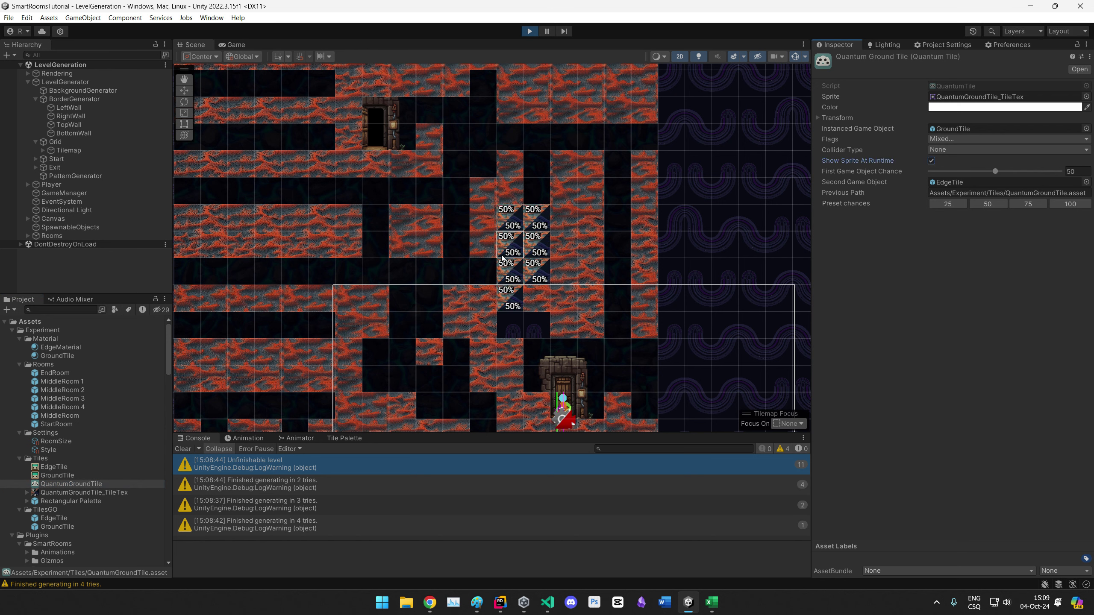
{"action": "left_click", "coordinate": [933, 171]}
{"action": "left_click", "coordinate": [931, 161]}
{"action": "left_click_drag", "start_coordinate": [955, 173], "coordinate": [974, 175]}
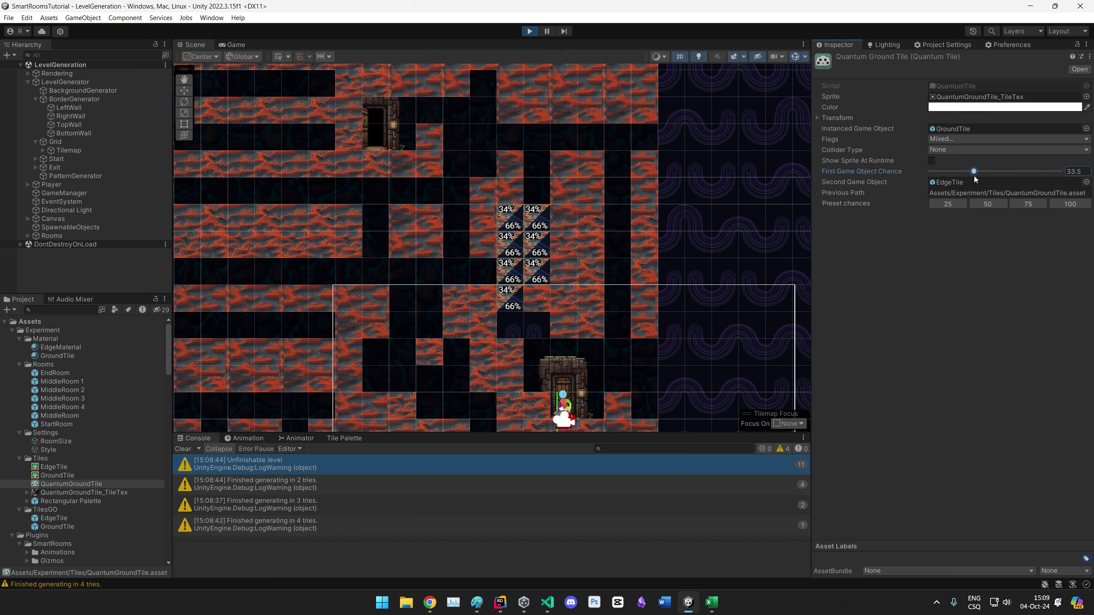
Step: Enable the Keep Game Object Runtime Only flag on QuantumGroundTile
{"action": "left_click", "coordinate": [959, 138]}
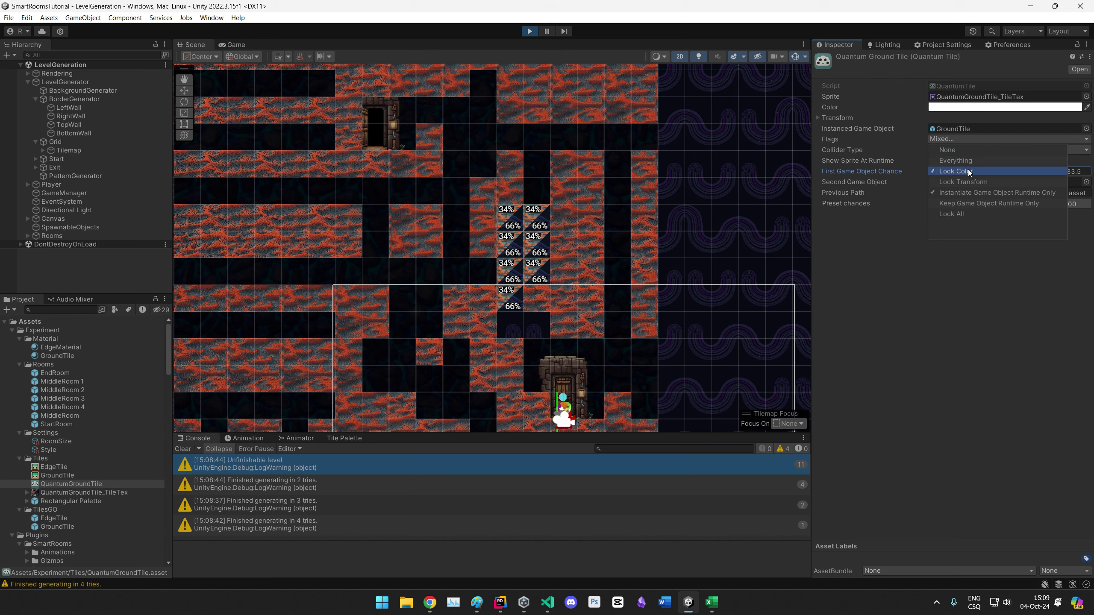
{"action": "left_click", "coordinate": [968, 203]}
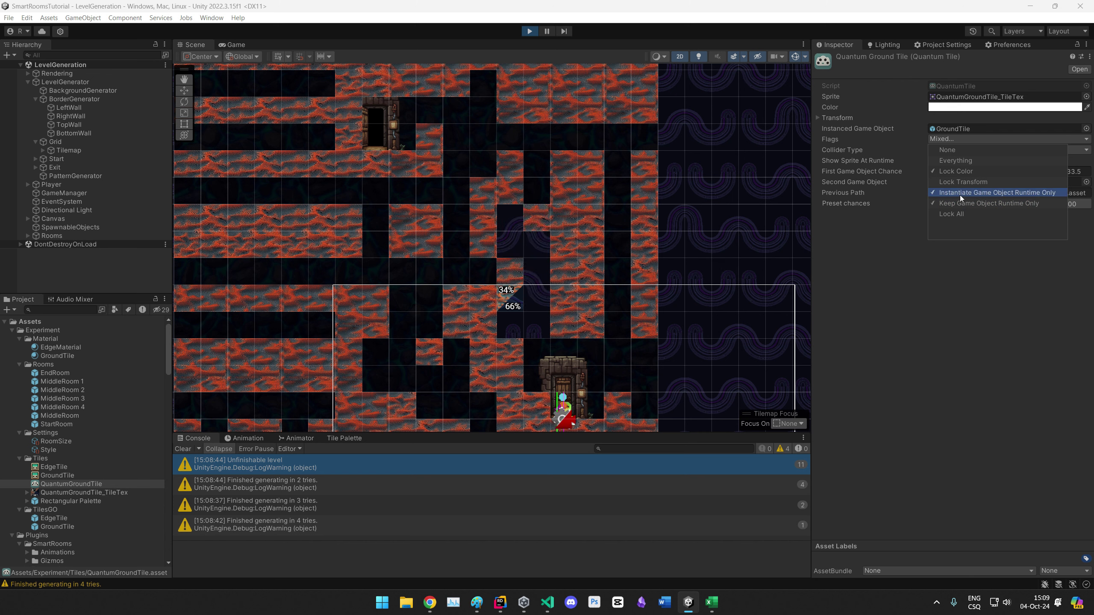
{"action": "left_click", "coordinate": [911, 291]}
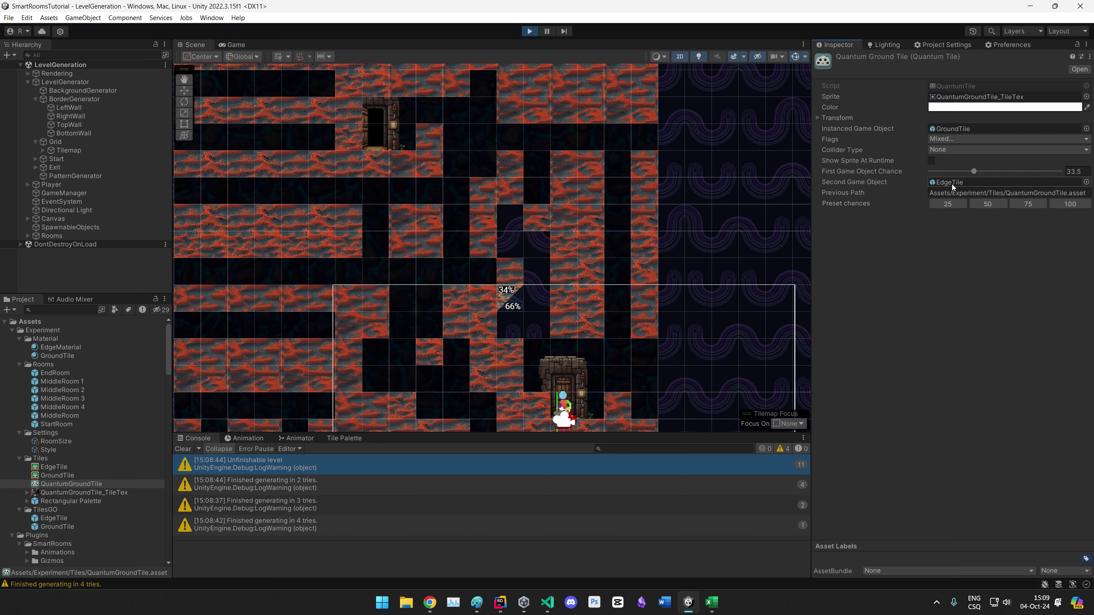
Step: Restart play mode, return to the Scene view and activate the Tile Palette's paint brush
{"action": "scroll", "coordinate": [366, 345], "scroll_direction": "down", "scroll_amount": 3}
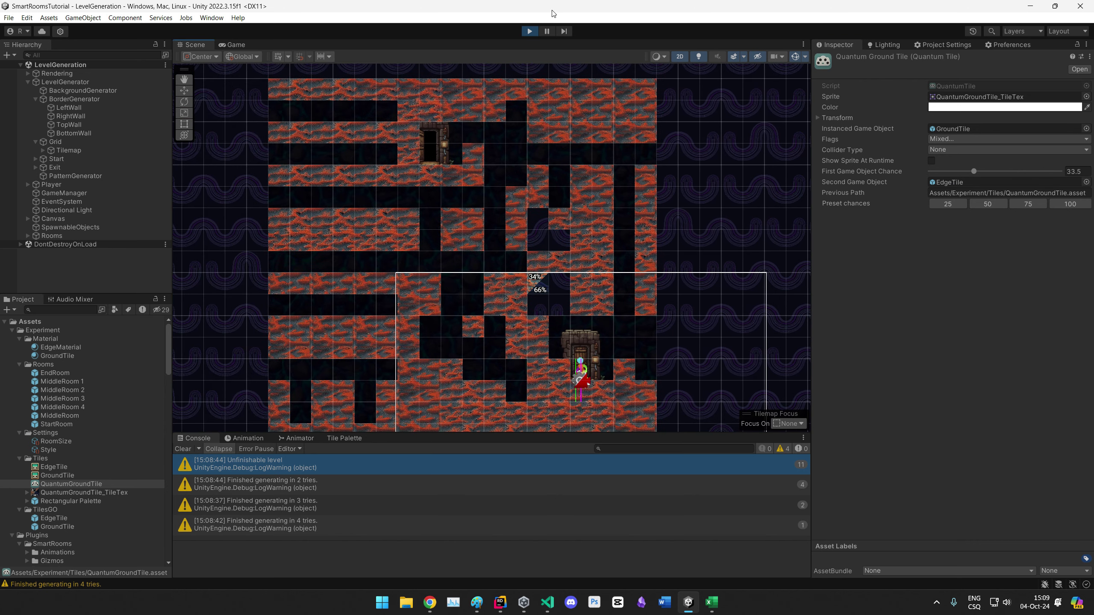
{"action": "left_click", "coordinate": [530, 32]}
{"action": "left_click", "coordinate": [530, 32]}
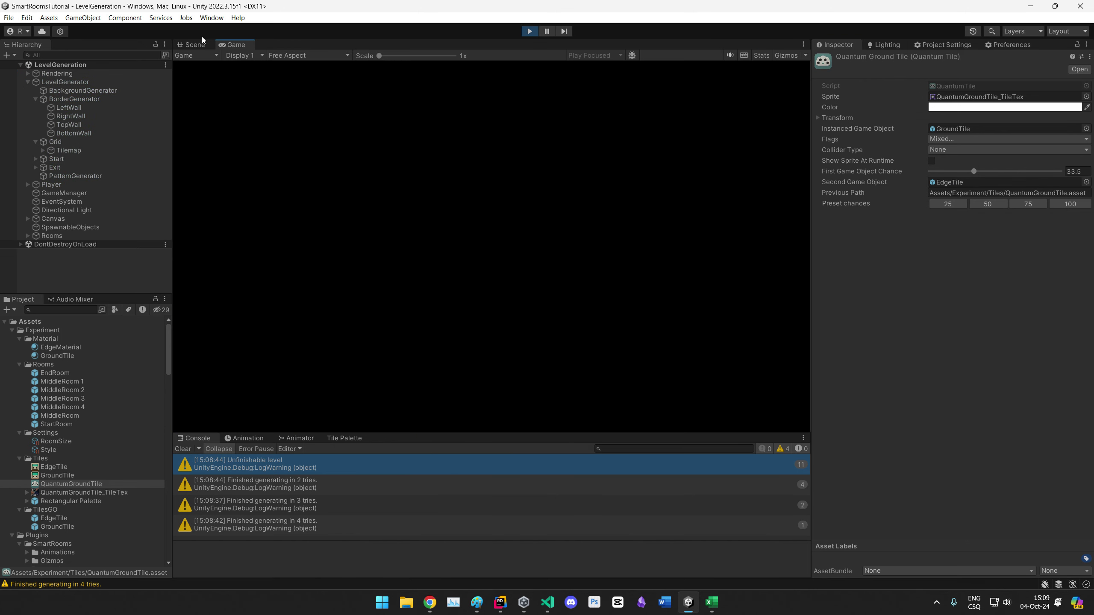
{"action": "left_click", "coordinate": [195, 44]}
{"action": "scroll", "coordinate": [218, 325], "scroll_direction": "up", "scroll_amount": 4}
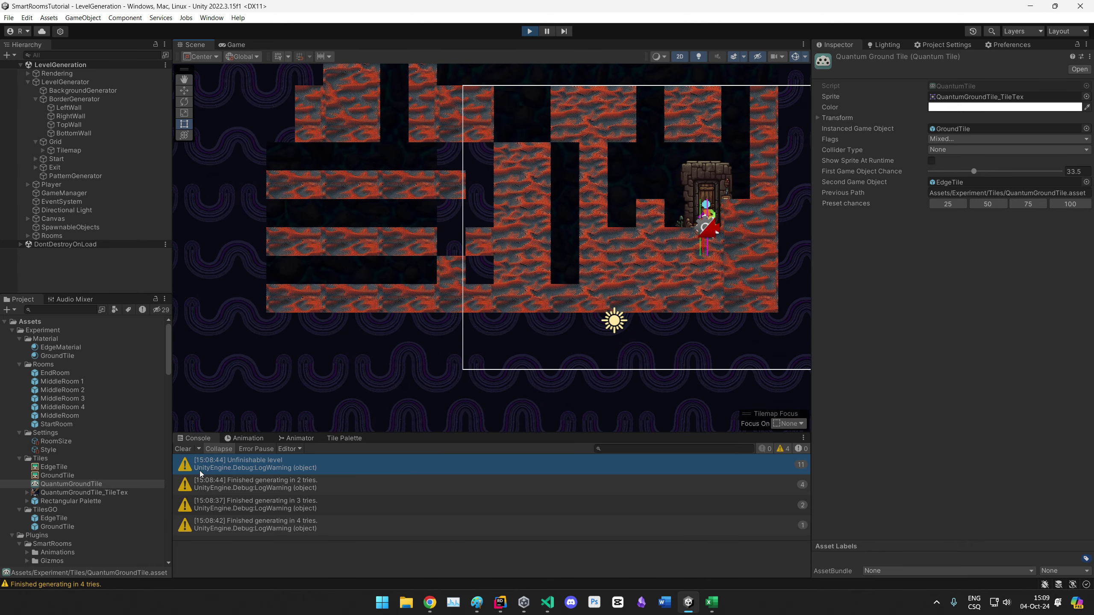
{"action": "left_click", "coordinate": [335, 440]}
{"action": "left_click", "coordinate": [476, 449]}
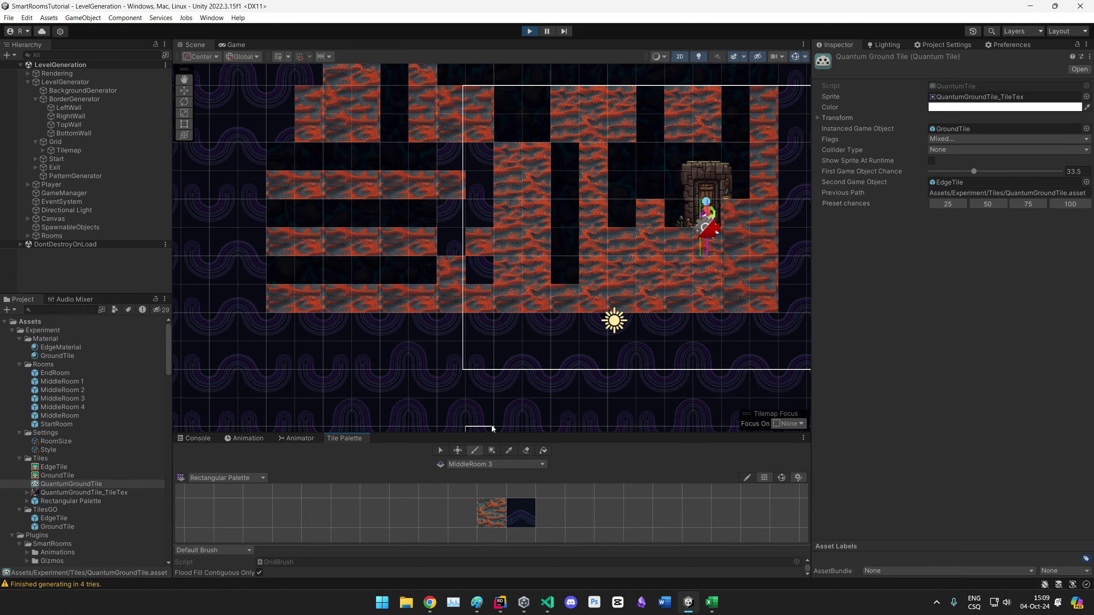
Step: Paint quantum ground tiles in rows and columns across the whole generated level, and exit play mode
{"action": "middle_click_drag", "start_coordinate": [524, 252], "coordinate": [442, 374]}
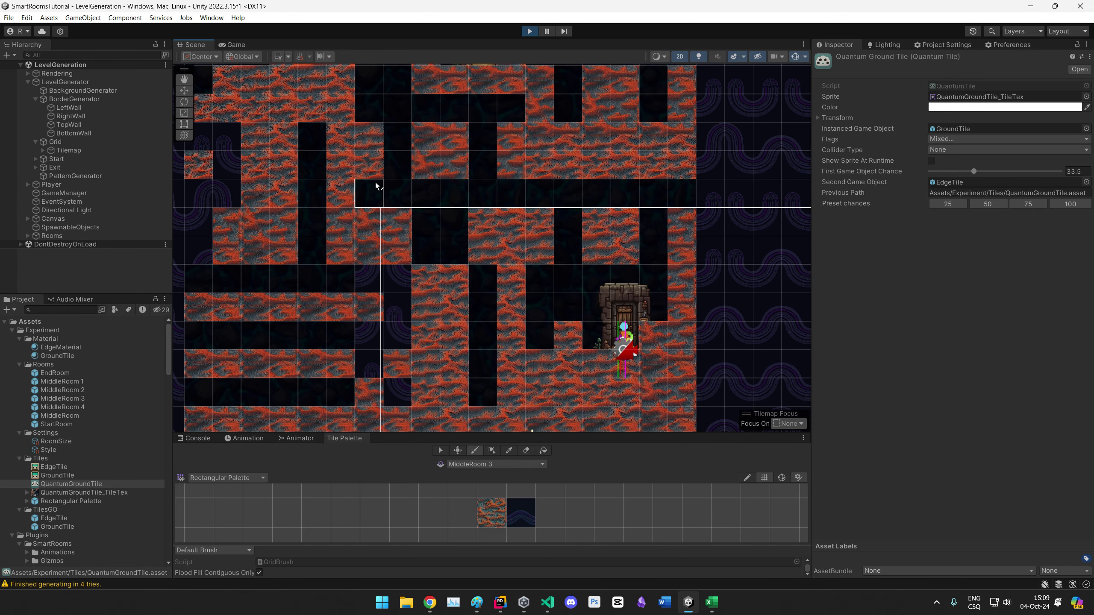
{"action": "mouse_move", "coordinate": [400, 194]}
{"action": "left_mouse_down"}
{"action": "mouse_move", "coordinate": [608, 178]}
{"action": "mouse_move", "coordinate": [669, 192]}
{"action": "left_mouse_up"}
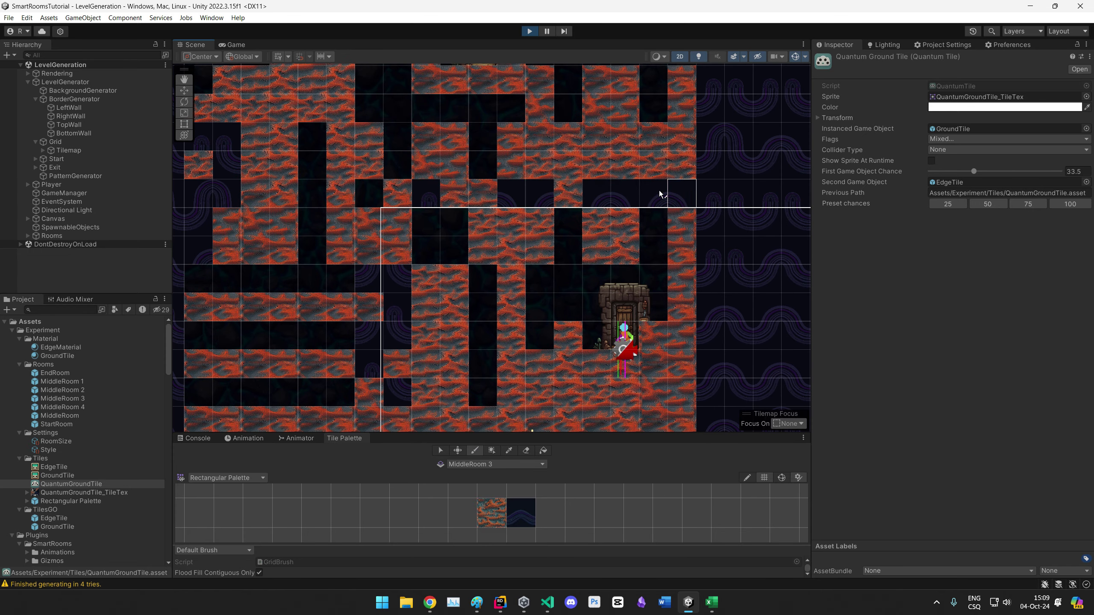
{"action": "middle_click_drag", "start_coordinate": [385, 123], "coordinate": [537, 295]}
{"action": "left_click_drag", "start_coordinate": [520, 168], "coordinate": [557, 316]}
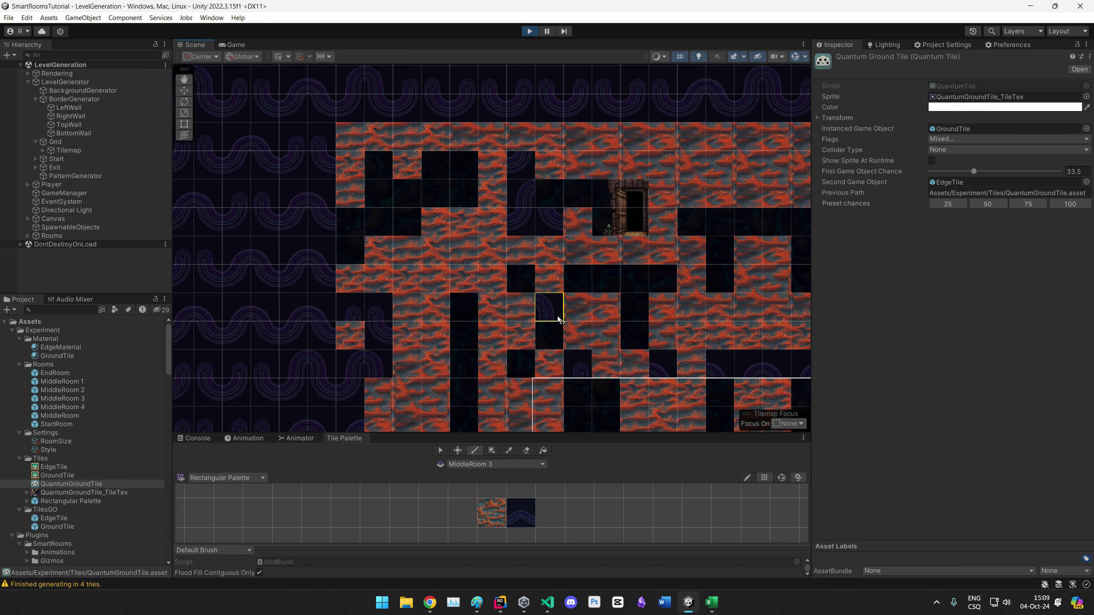
{"action": "mouse_move", "coordinate": [573, 337]}
{"action": "middle_mouse_down"}
{"action": "mouse_move", "coordinate": [442, 285]}
{"action": "mouse_move", "coordinate": [453, 268]}
{"action": "middle_mouse_up"}
{"action": "left_click", "coordinate": [413, 315]}
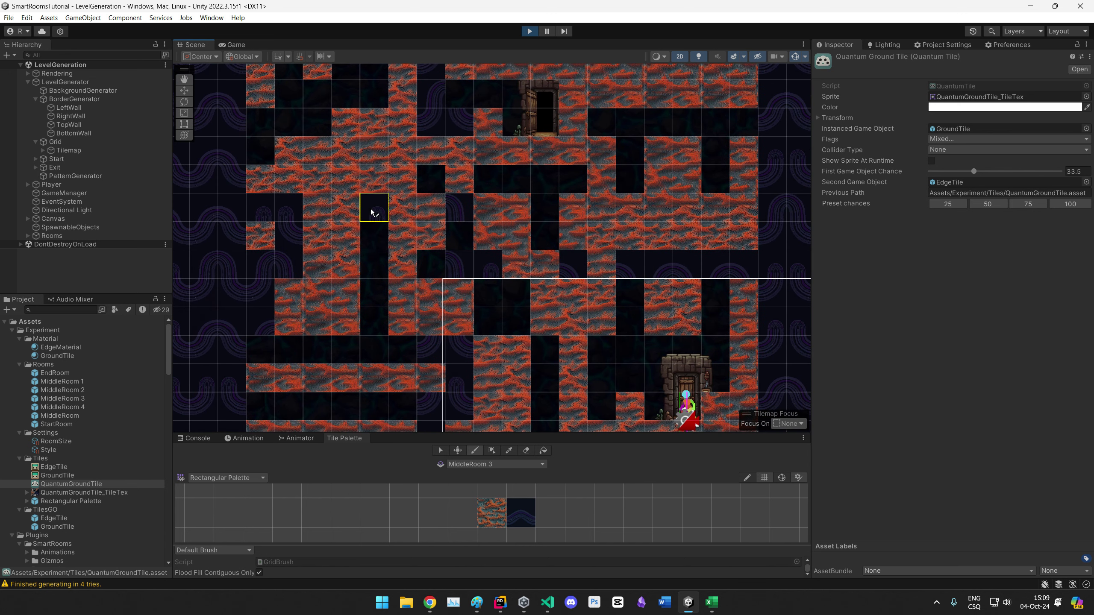
{"action": "left_click_drag", "start_coordinate": [373, 212], "coordinate": [372, 351]}
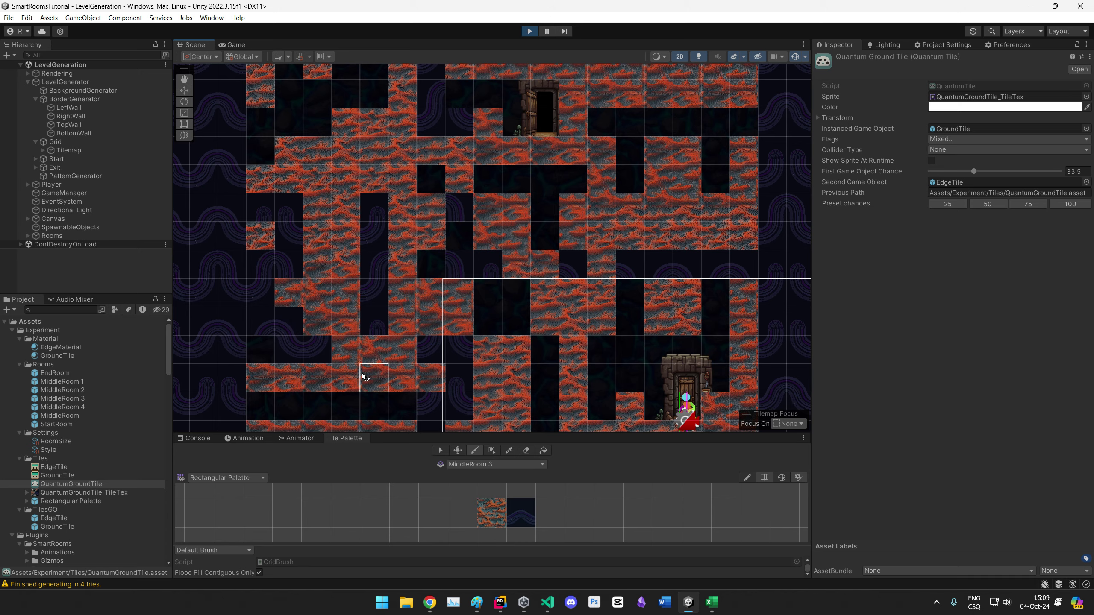
{"action": "middle_click_drag", "start_coordinate": [362, 371], "coordinate": [400, 274]}
{"action": "left_click_drag", "start_coordinate": [299, 316], "coordinate": [423, 313]}
{"action": "left_click_drag", "start_coordinate": [302, 366], "coordinate": [442, 369]}
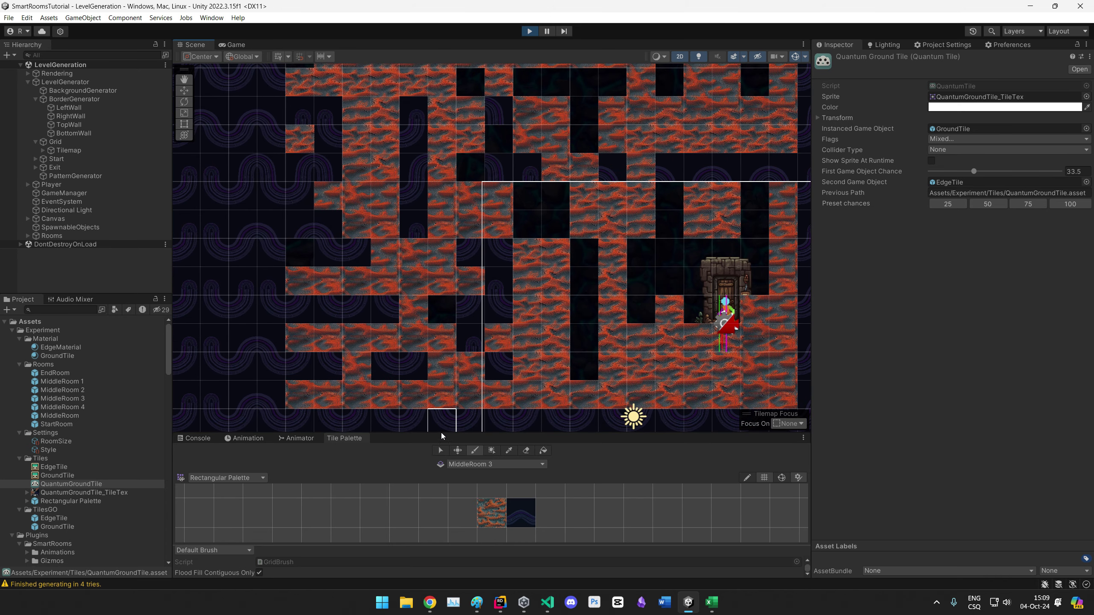
{"action": "middle_click_drag", "start_coordinate": [667, 339], "coordinate": [598, 335]}
{"action": "mouse_move", "coordinate": [424, 318]}
{"action": "left_mouse_down"}
{"action": "mouse_move", "coordinate": [300, 238]}
{"action": "mouse_move", "coordinate": [499, 359]}
{"action": "mouse_move", "coordinate": [504, 196]}
{"action": "mouse_move", "coordinate": [294, 171]}
{"action": "mouse_move", "coordinate": [495, 226]}
{"action": "left_mouse_up"}
{"action": "mouse_move", "coordinate": [495, 226]}
{"action": "middle_mouse_down"}
{"action": "mouse_move", "coordinate": [517, 397]}
{"action": "mouse_move", "coordinate": [499, 390]}
{"action": "middle_mouse_up"}
{"action": "mouse_move", "coordinate": [498, 390]}
{"action": "left_mouse_down"}
{"action": "mouse_move", "coordinate": [414, 330]}
{"action": "mouse_move", "coordinate": [498, 301]}
{"action": "mouse_move", "coordinate": [219, 69]}
{"action": "mouse_move", "coordinate": [506, 154]}
{"action": "mouse_move", "coordinate": [304, 350]}
{"action": "mouse_move", "coordinate": [475, 329]}
{"action": "left_mouse_up"}
{"action": "middle_click_drag", "start_coordinate": [475, 329], "coordinate": [545, 237]}
{"action": "mouse_move", "coordinate": [545, 237]}
{"action": "left_mouse_down"}
{"action": "mouse_move", "coordinate": [308, 258]}
{"action": "mouse_move", "coordinate": [714, 417]}
{"action": "mouse_move", "coordinate": [425, 187]}
{"action": "mouse_move", "coordinate": [383, 225]}
{"action": "mouse_move", "coordinate": [688, 418]}
{"action": "left_mouse_up"}
{"action": "middle_click_drag", "start_coordinate": [688, 418], "coordinate": [635, 373]}
{"action": "mouse_move", "coordinate": [635, 373]}
{"action": "left_mouse_down"}
{"action": "mouse_move", "coordinate": [468, 358]}
{"action": "mouse_move", "coordinate": [408, 409]}
{"action": "mouse_move", "coordinate": [655, 375]}
{"action": "mouse_move", "coordinate": [453, 316]}
{"action": "left_mouse_up"}
{"action": "scroll", "coordinate": [432, 398], "scroll_direction": "down", "scroll_amount": 7}
{"action": "scroll", "coordinate": [431, 398], "scroll_direction": "down", "scroll_amount": 6}
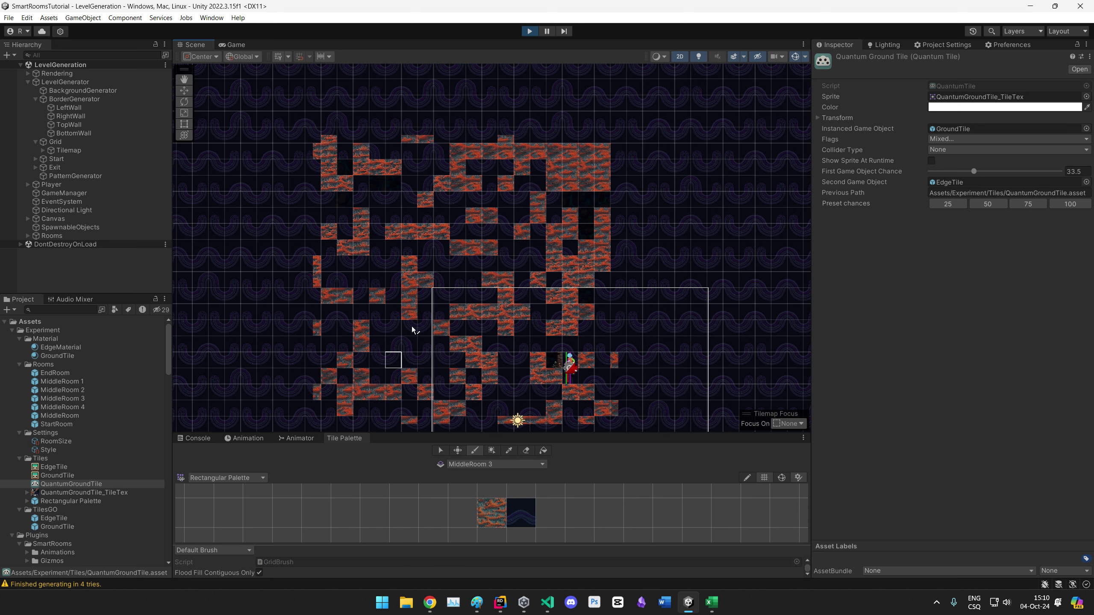
{"action": "middle_click_drag", "start_coordinate": [491, 288], "coordinate": [494, 219]}
{"action": "key", "text": "ctrl+p"}
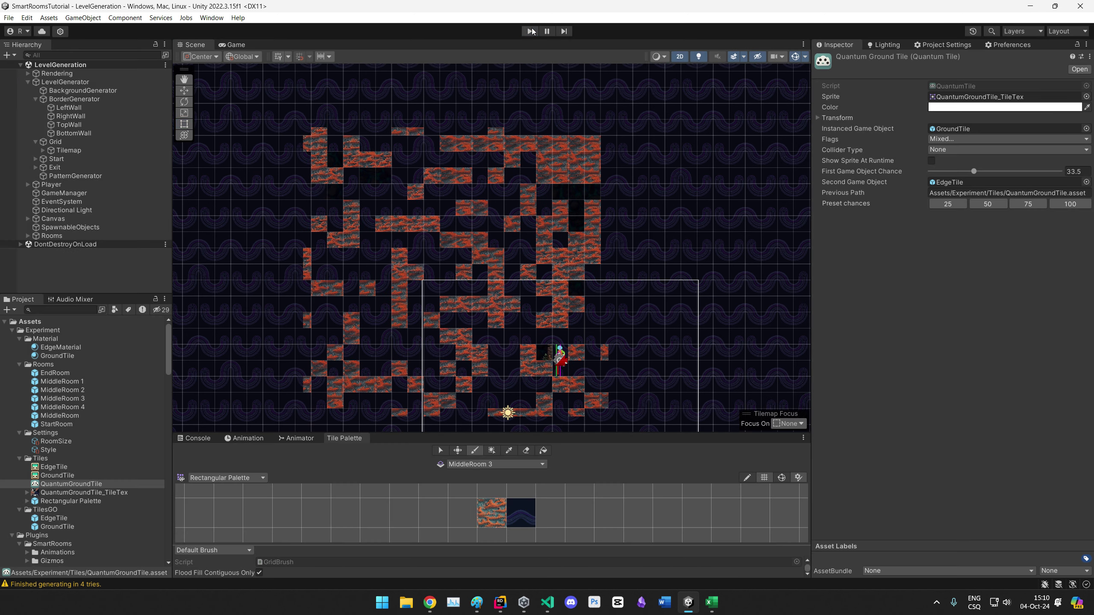
{"action": "scroll", "coordinate": [517, 280], "scroll_direction": "down", "scroll_amount": 2}
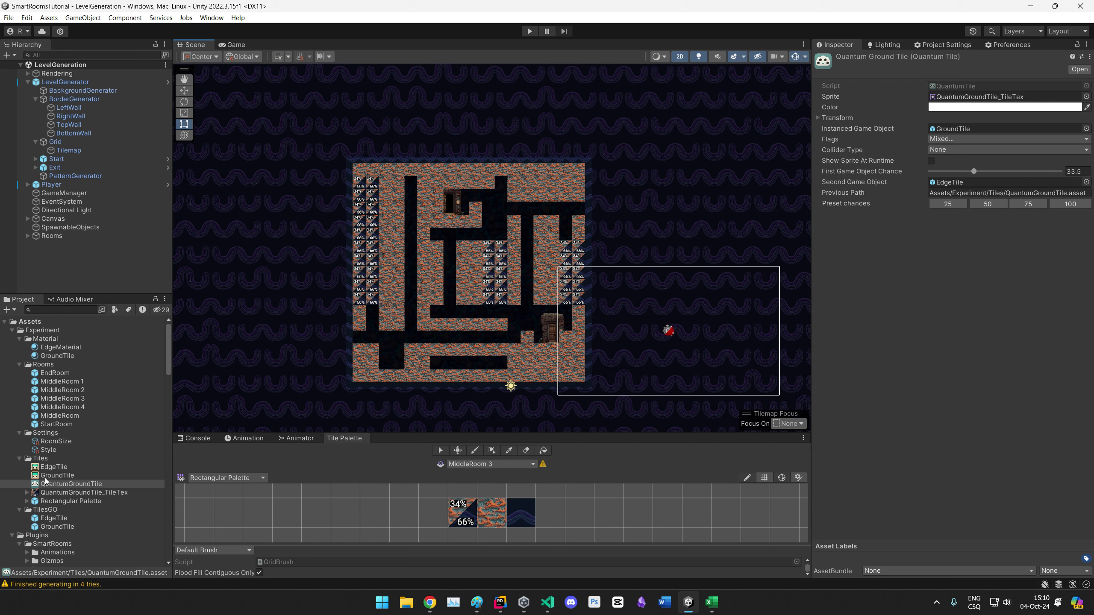
{"action": "left_click", "coordinate": [426, 609]}
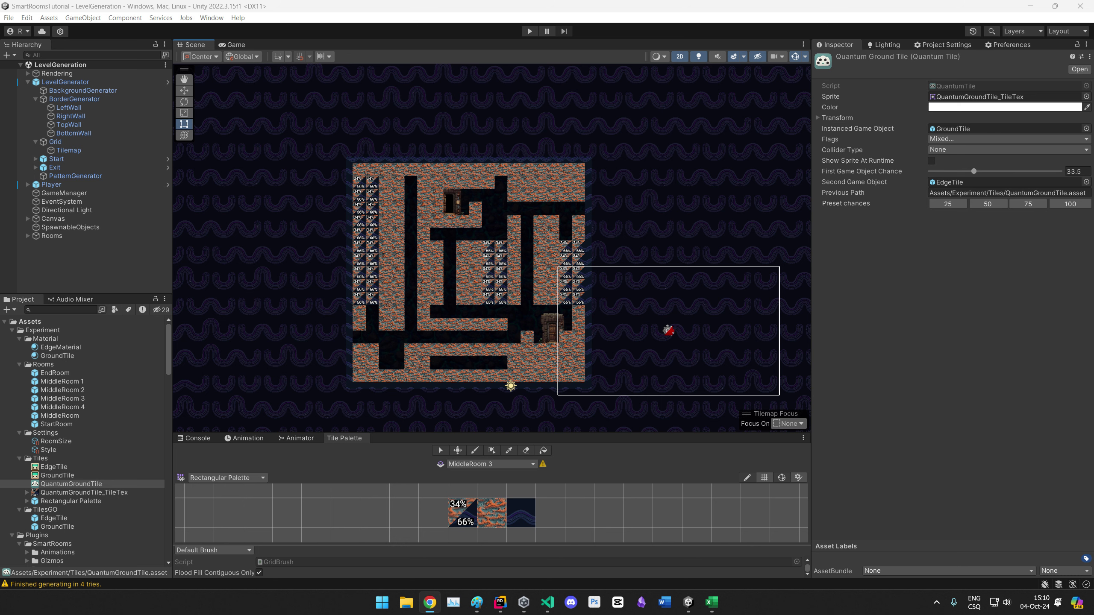
{"action": "middle_click_drag", "start_coordinate": [400, 316], "coordinate": [449, 249]}
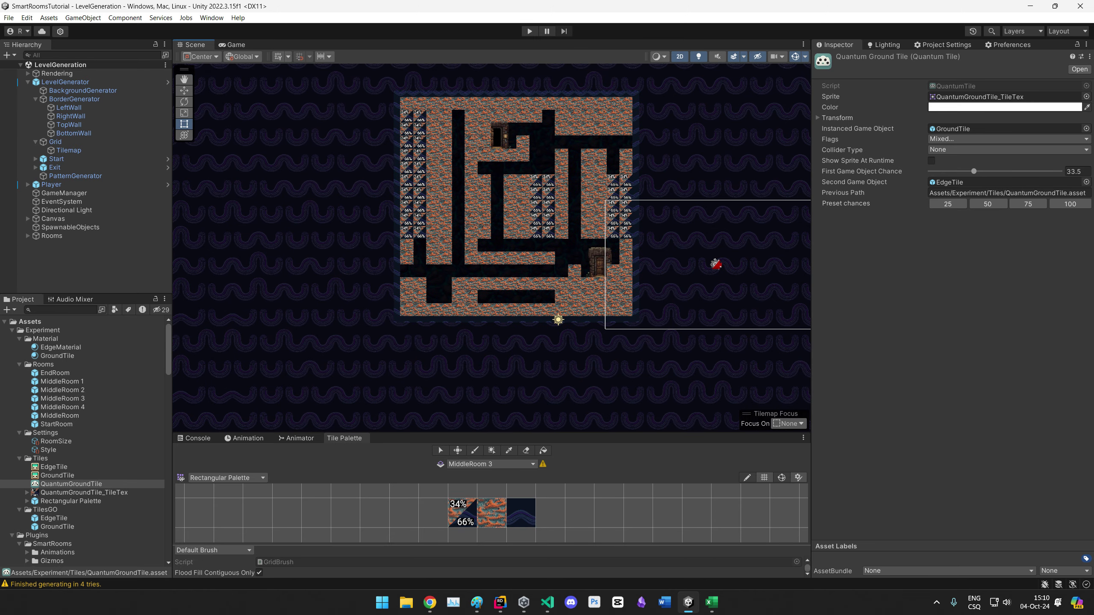
{"action": "scroll", "coordinate": [501, 296], "scroll_direction": "up", "scroll_amount": 5}
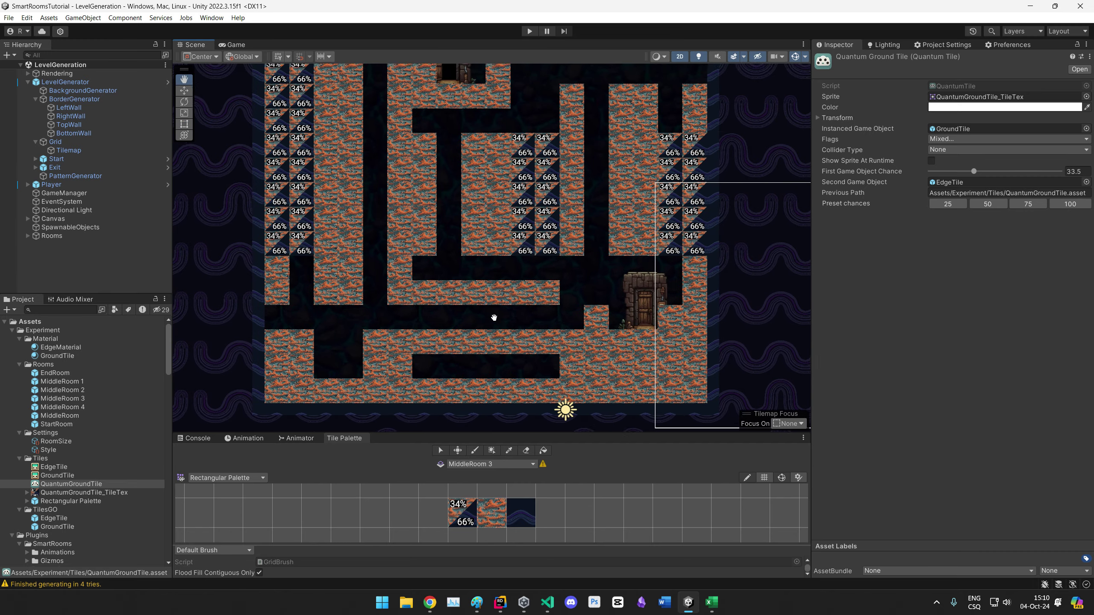
{"action": "scroll", "coordinate": [491, 316], "scroll_direction": "down", "scroll_amount": 2}
{"action": "scroll", "coordinate": [488, 322], "scroll_direction": "down", "scroll_amount": 3}
Step: Expand Spawnable Object Patterns in the Style asset and collapse the Material, Rooms, Settings, Tiles and TilesGO folders
{"action": "left_click", "coordinate": [48, 449]}
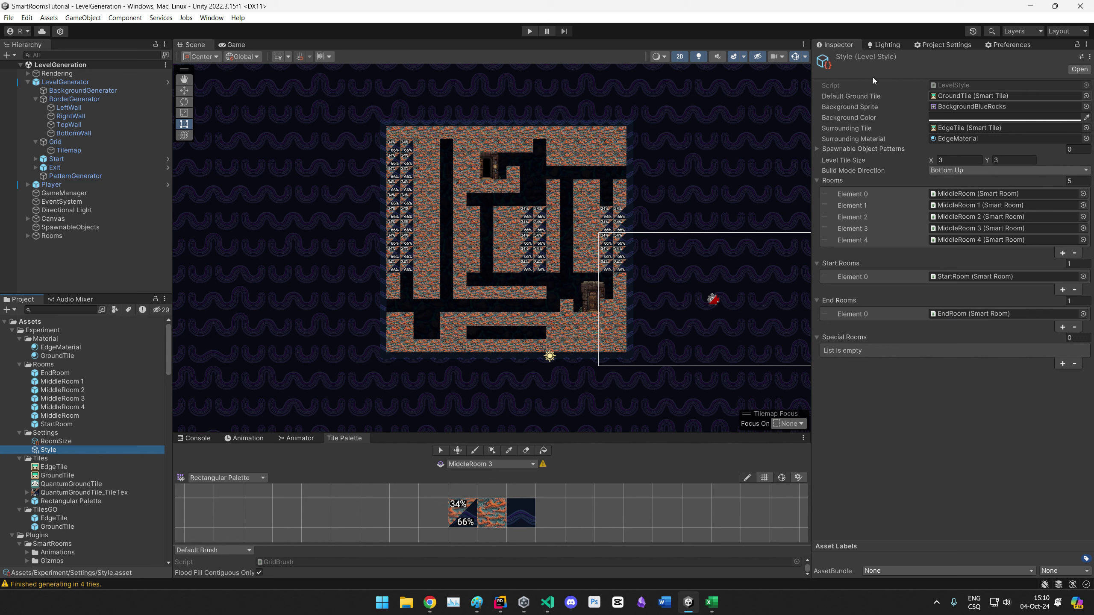
{"action": "left_click", "coordinate": [873, 148]}
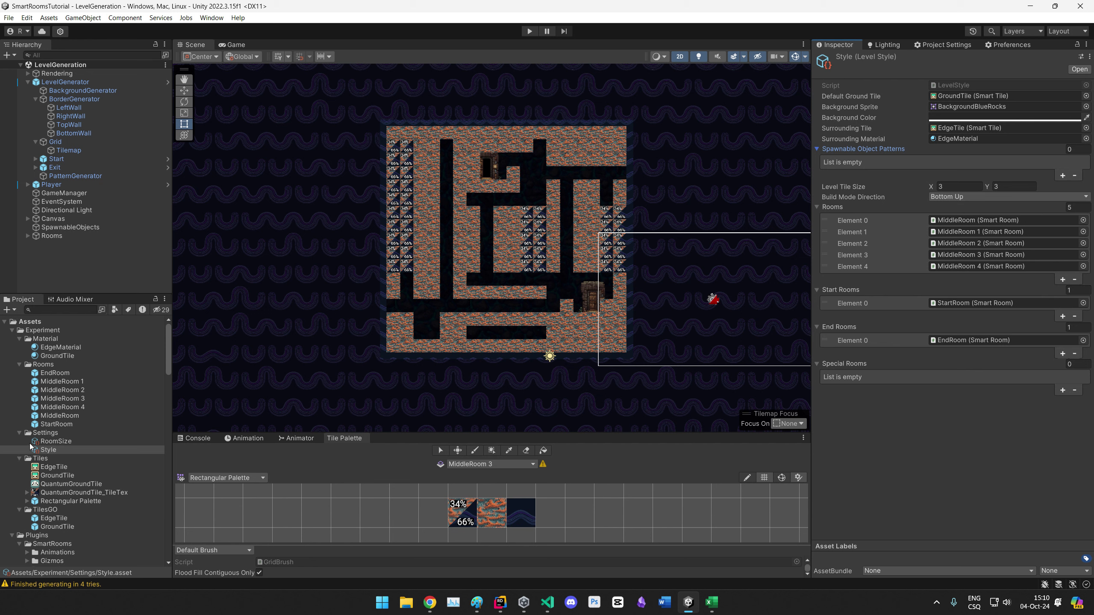
{"action": "left_click", "coordinate": [19, 338]}
{"action": "left_click", "coordinate": [19, 347]}
{"action": "left_click", "coordinate": [19, 355]}
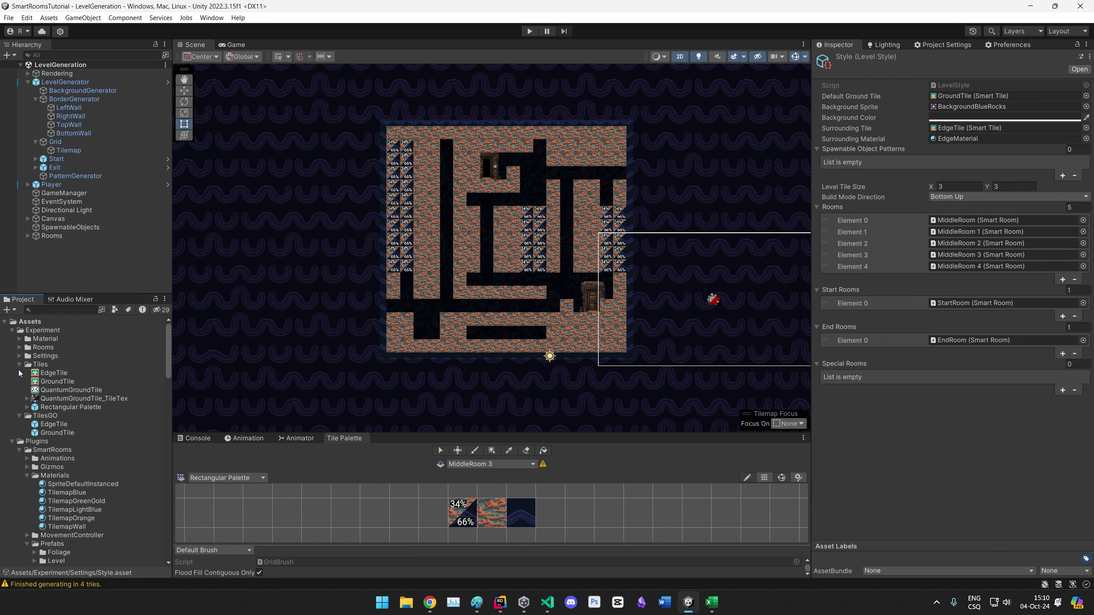
{"action": "left_click", "coordinate": [20, 364]}
{"action": "left_click", "coordinate": [19, 373]}
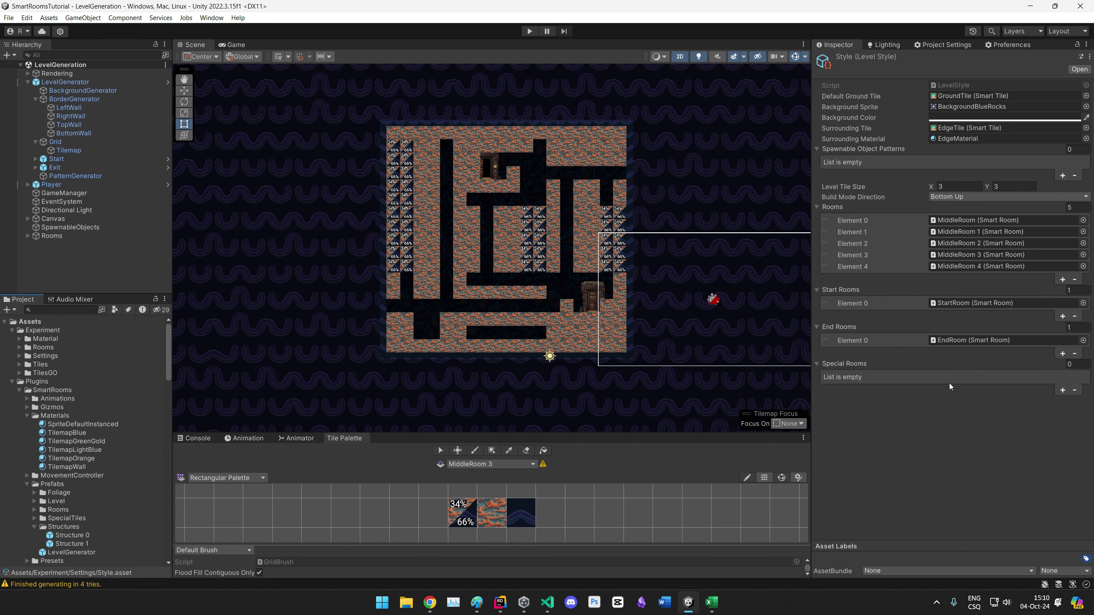
Step: Open the MiddleRoom 1 prefab from the Rooms folder, duplicate it and name the copy SpecialRoom
{"action": "left_click", "coordinate": [19, 348]}
{"action": "double_click", "coordinate": [54, 365]}
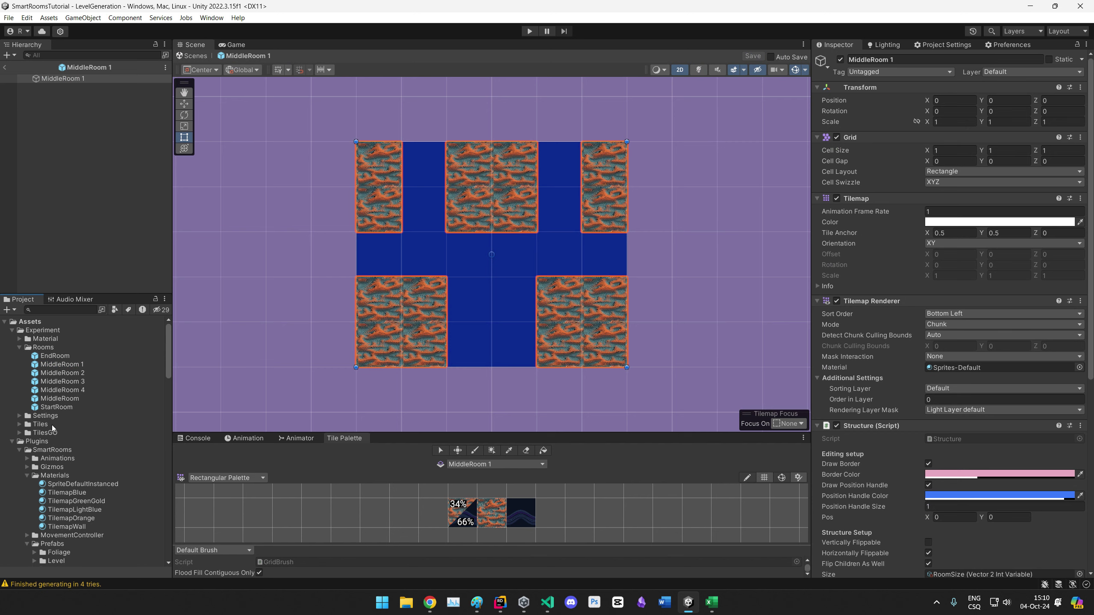
{"action": "left_click", "coordinate": [56, 364]}
{"action": "key", "text": "ctrl+d"}
{"action": "key", "text": "F2"}
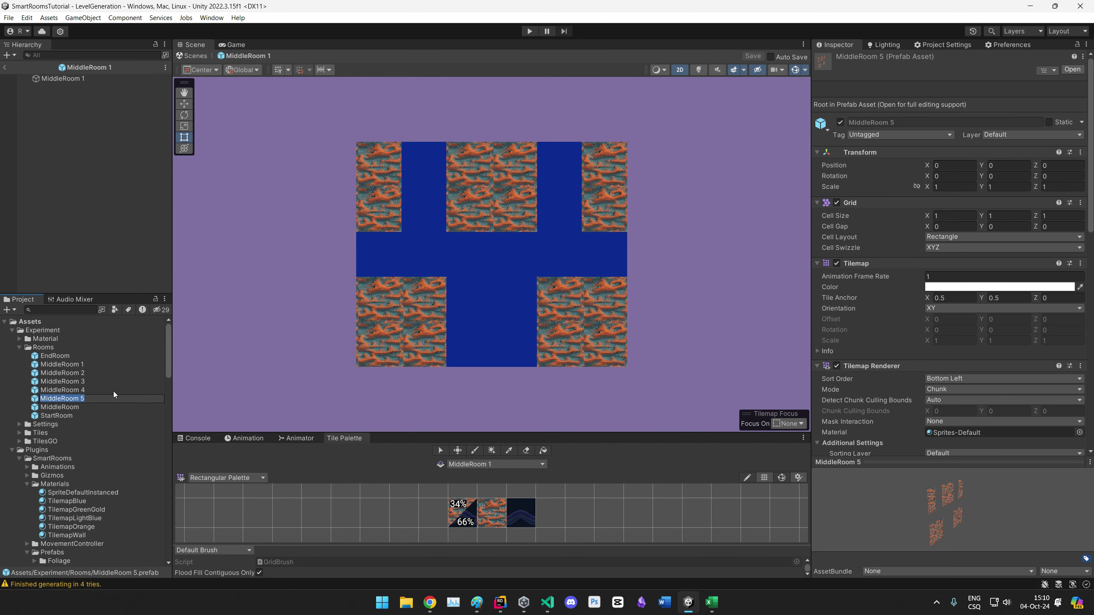
{"action": "type", "text": "SpecialRoom"}
{"action": "key", "text": "Return"}
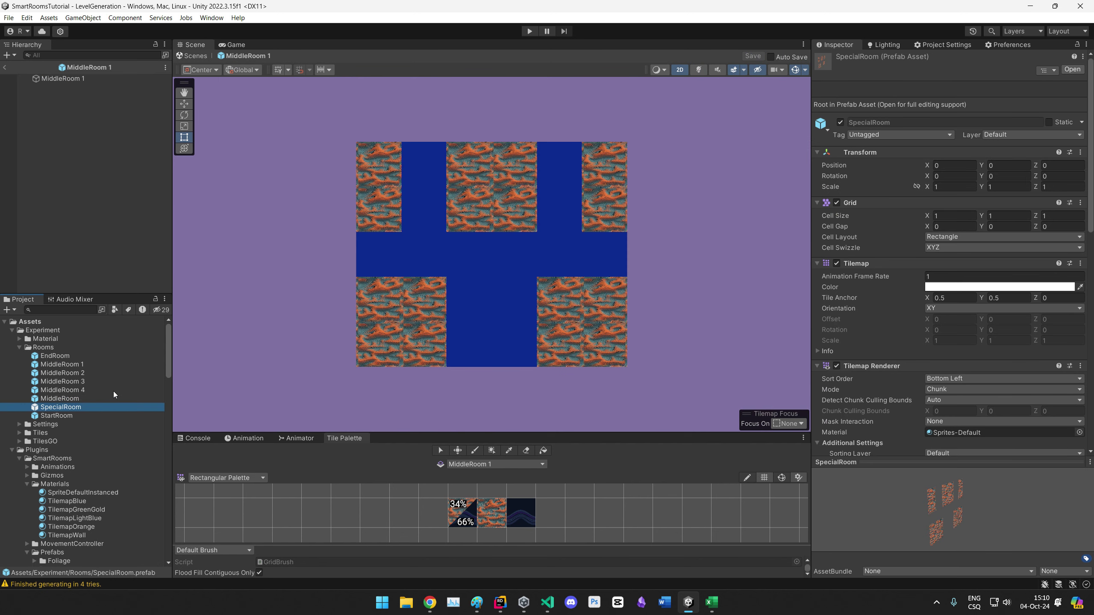
{"action": "scroll", "coordinate": [526, 341], "scroll_direction": "down", "scroll_amount": 2}
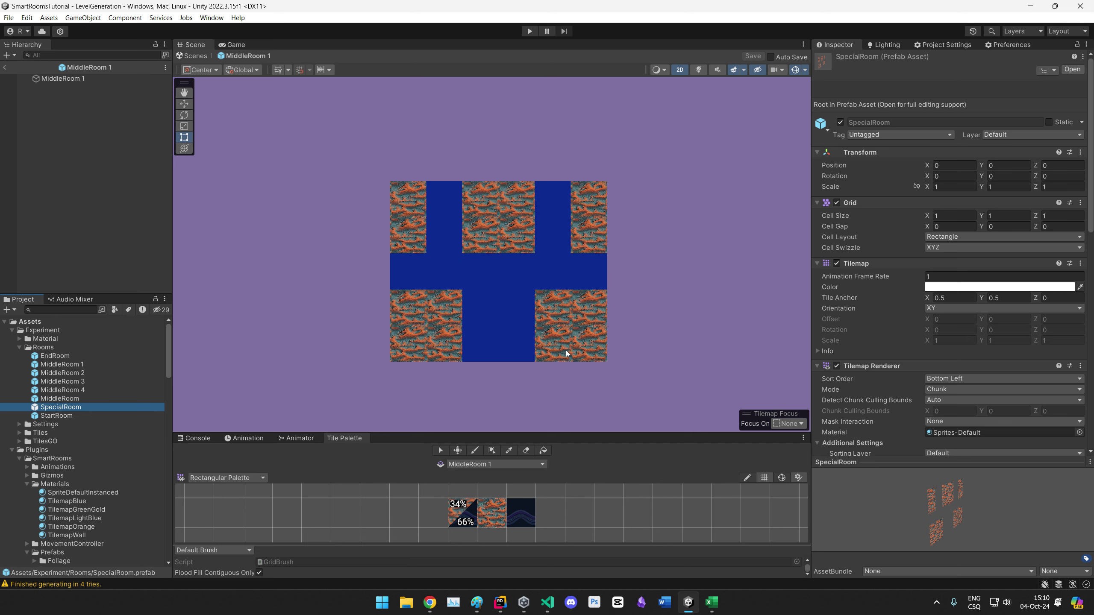
Step: Remove the Smart Room script from the SpecialRoom prefab and add the Special Room script component
{"action": "scroll", "coordinate": [895, 371], "scroll_direction": "down", "scroll_amount": 10}
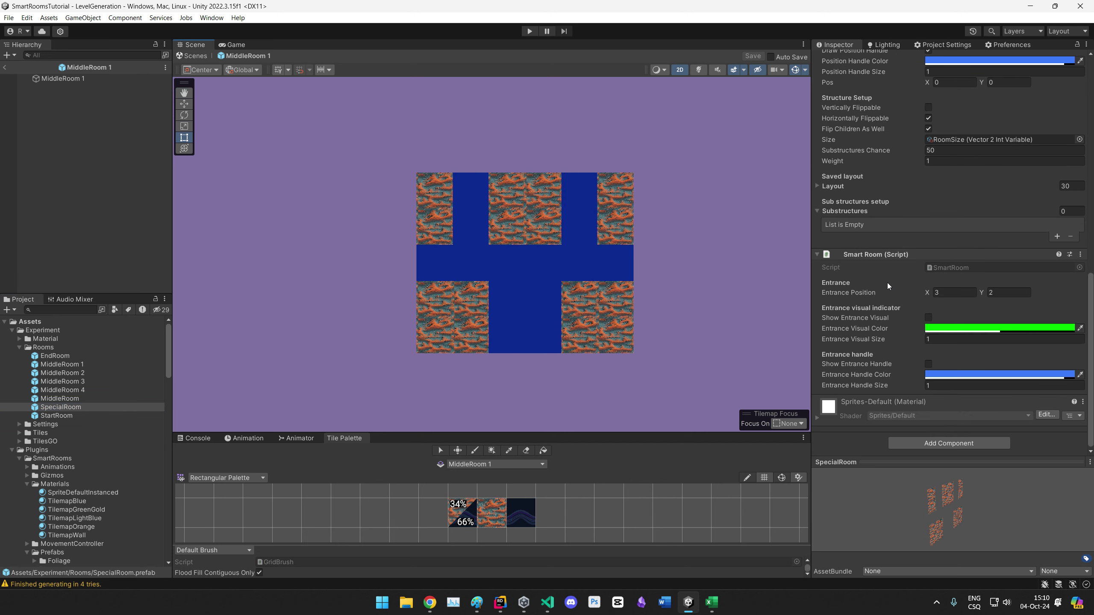
{"action": "right_click", "coordinate": [892, 256]}
{"action": "left_click", "coordinate": [947, 278]}
{"action": "left_click", "coordinate": [942, 439]}
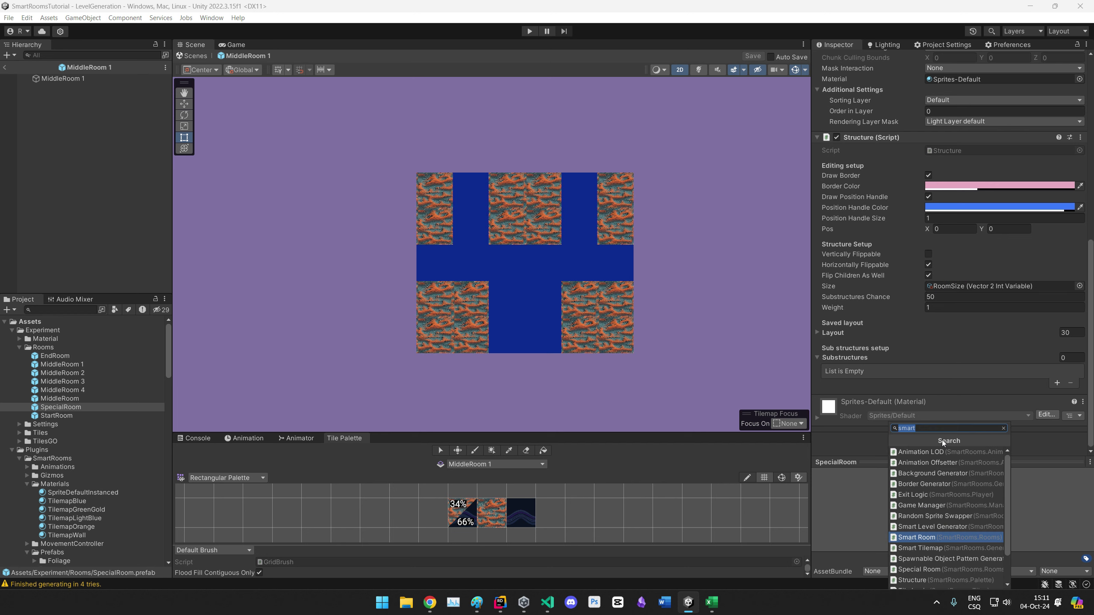
{"action": "type", "text": "speci"}
{"action": "key", "text": "Return"}
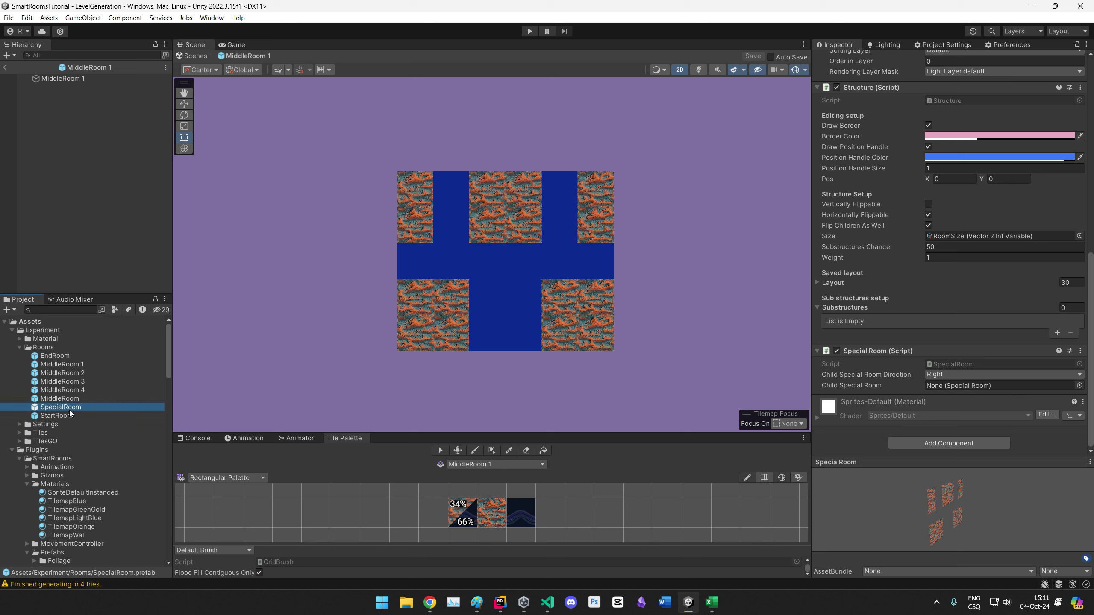
Step: Duplicate the SpecialRoom prefab in the Rooms folder and name the copy ChildSpecial
{"action": "key", "text": "ctrl+d"}
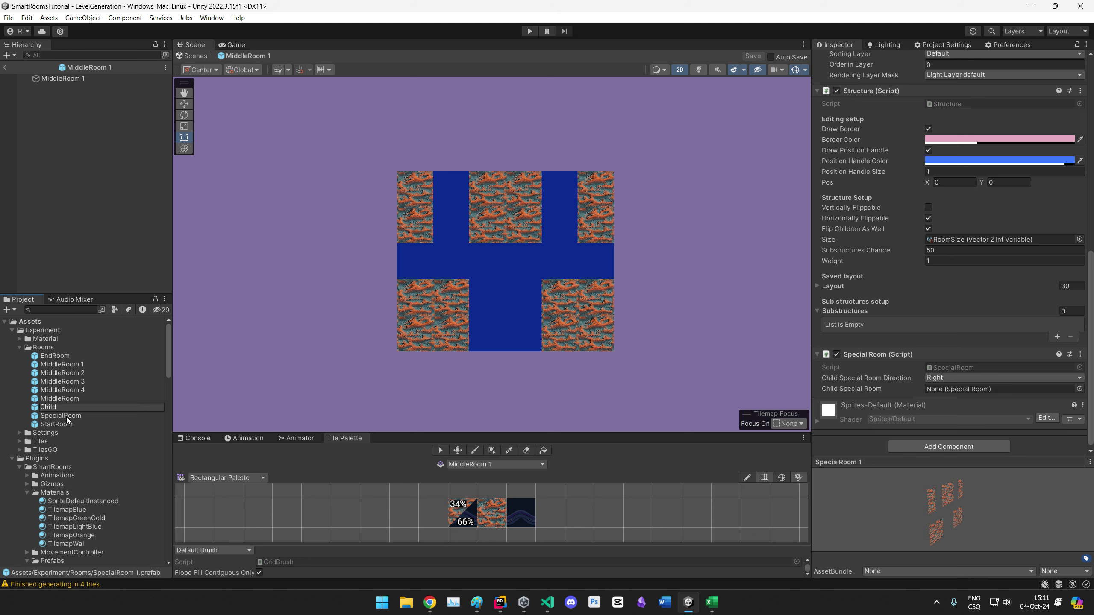
{"action": "type", "text": "ChildSpecial"}
{"action": "key", "text": "Return"}
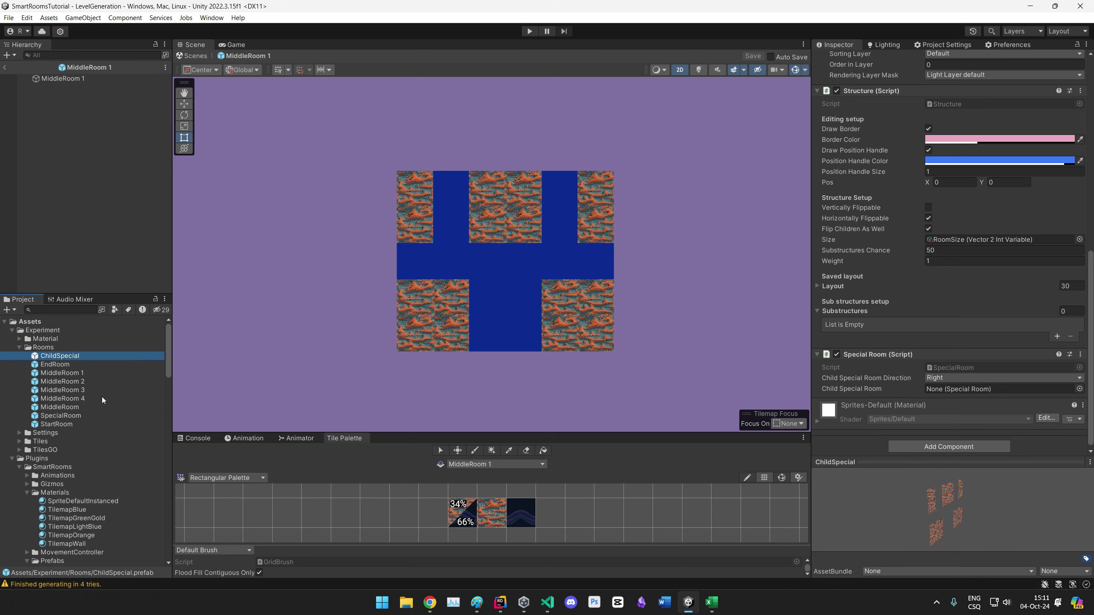
{"action": "left_click_drag", "start_coordinate": [61, 144], "coordinate": [78, 81]}
{"action": "scroll", "coordinate": [857, 428], "scroll_direction": "down", "scroll_amount": 3}
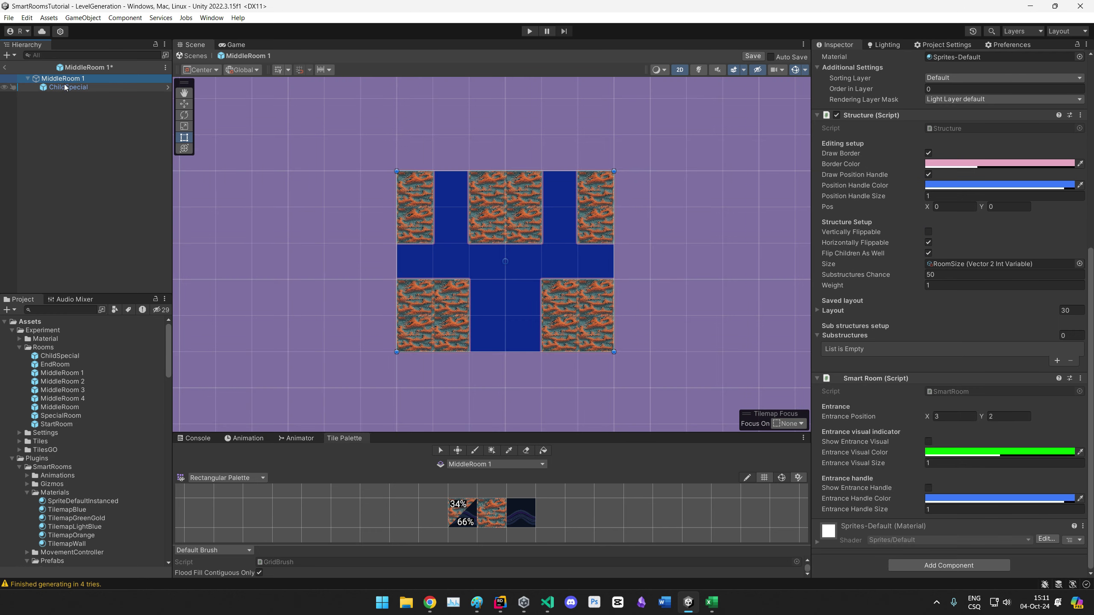
{"action": "left_click", "coordinate": [5, 67]}
{"action": "left_click", "coordinate": [569, 318]}
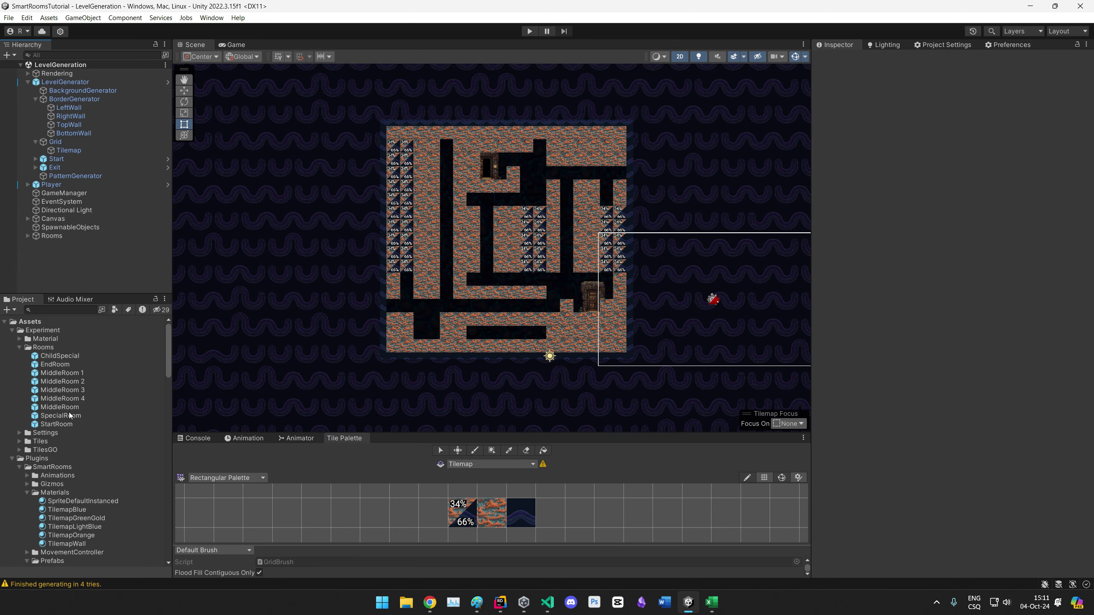
Step: Open the SpecialRoom prefab, nest ChildSpecial under its root and assign it as the root's Child Special Room
{"action": "double_click", "coordinate": [50, 416]}
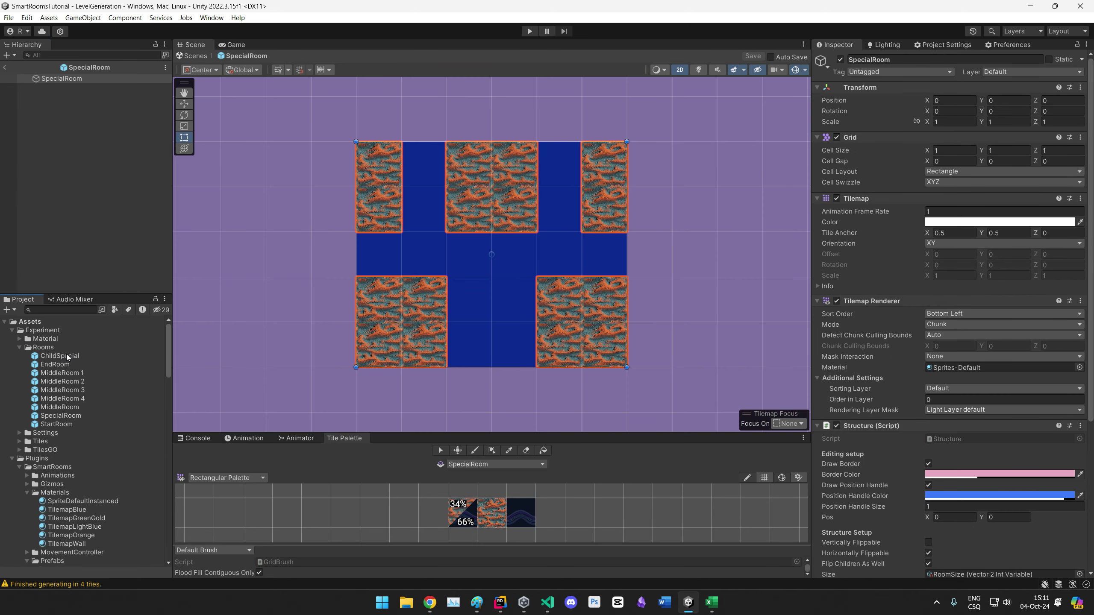
{"action": "left_click_drag", "start_coordinate": [67, 355], "coordinate": [64, 78]}
{"action": "scroll", "coordinate": [860, 450], "scroll_direction": "down", "scroll_amount": 5}
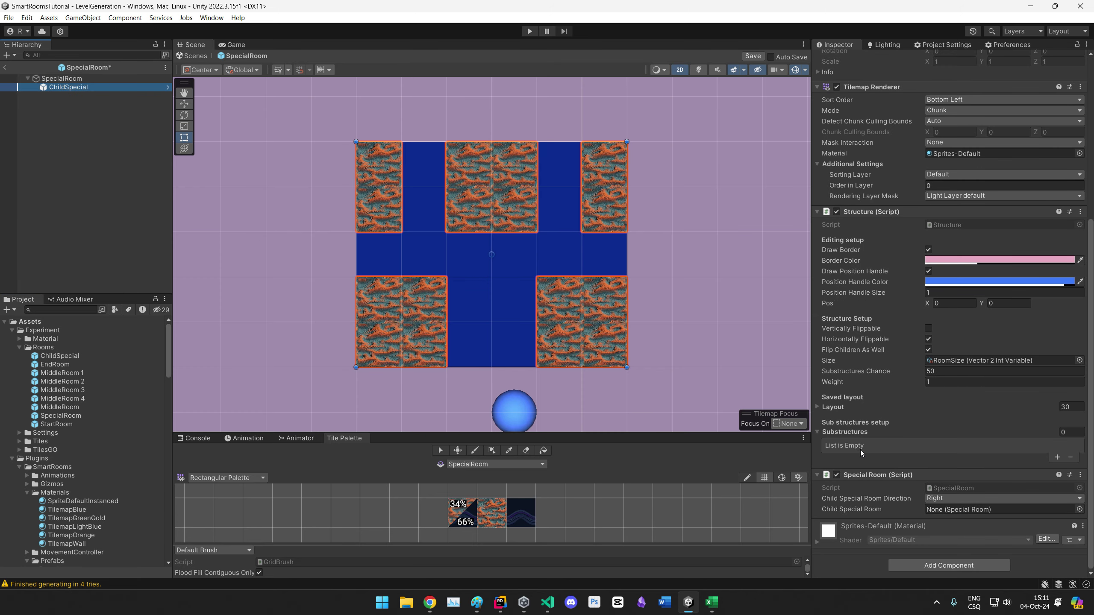
{"action": "scroll", "coordinate": [527, 294], "scroll_direction": "down", "scroll_amount": 3}
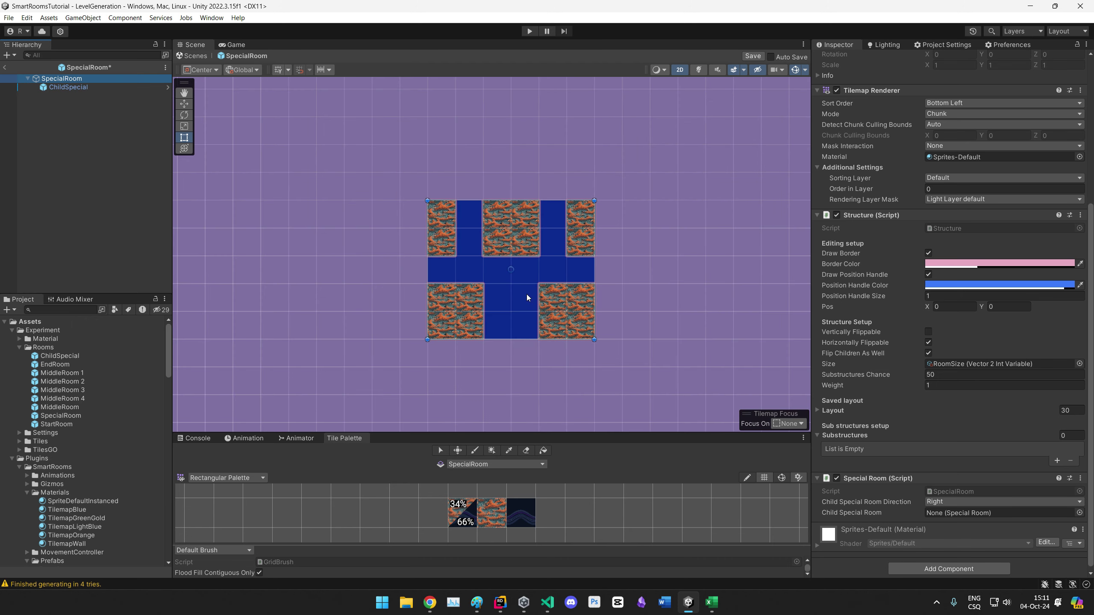
{"action": "left_click_drag", "start_coordinate": [68, 87], "coordinate": [960, 515]}
{"action": "middle_click_drag", "start_coordinate": [742, 331], "coordinate": [707, 334]}
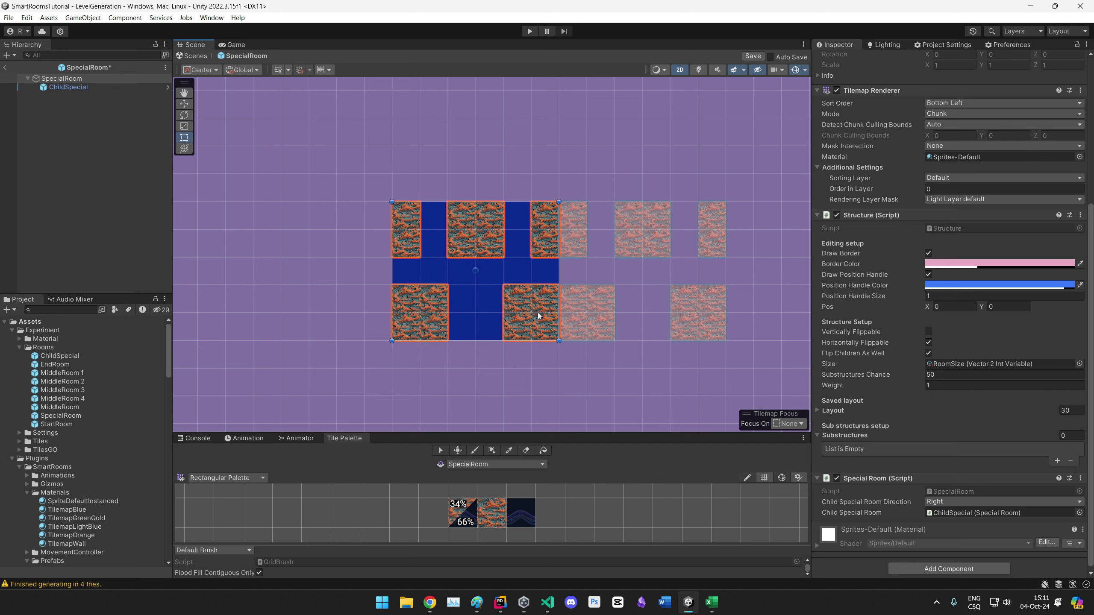
Step: Try Left as the Child Special Room Direction on the SpecialRoom root, and set it to Up
{"action": "left_click", "coordinate": [653, 367]}
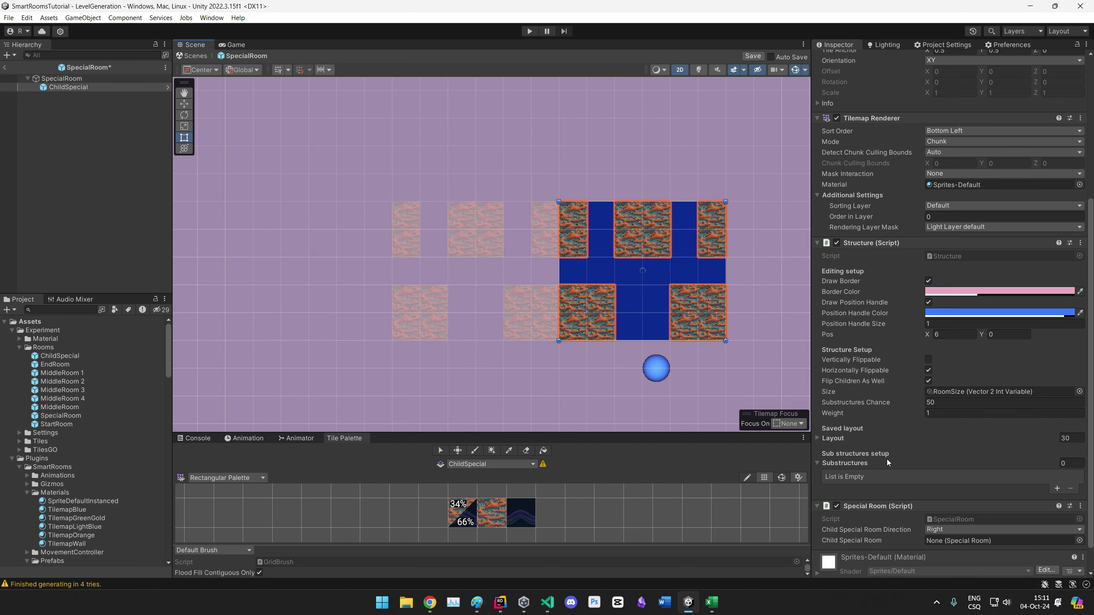
{"action": "left_click", "coordinate": [64, 78]}
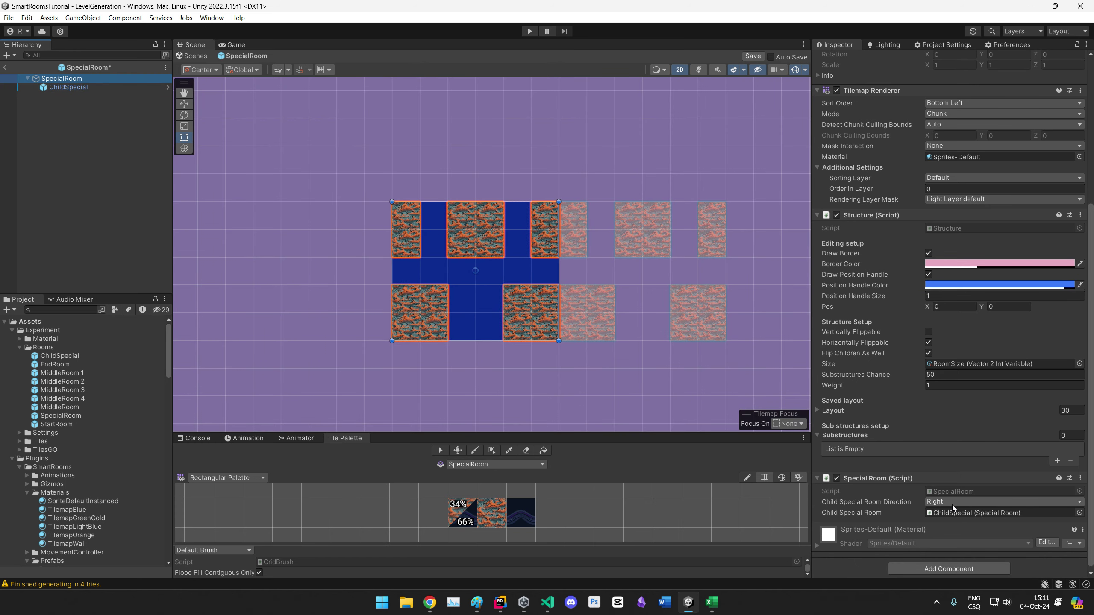
{"action": "left_click", "coordinate": [951, 502]}
{"action": "left_click", "coordinate": [951, 538]}
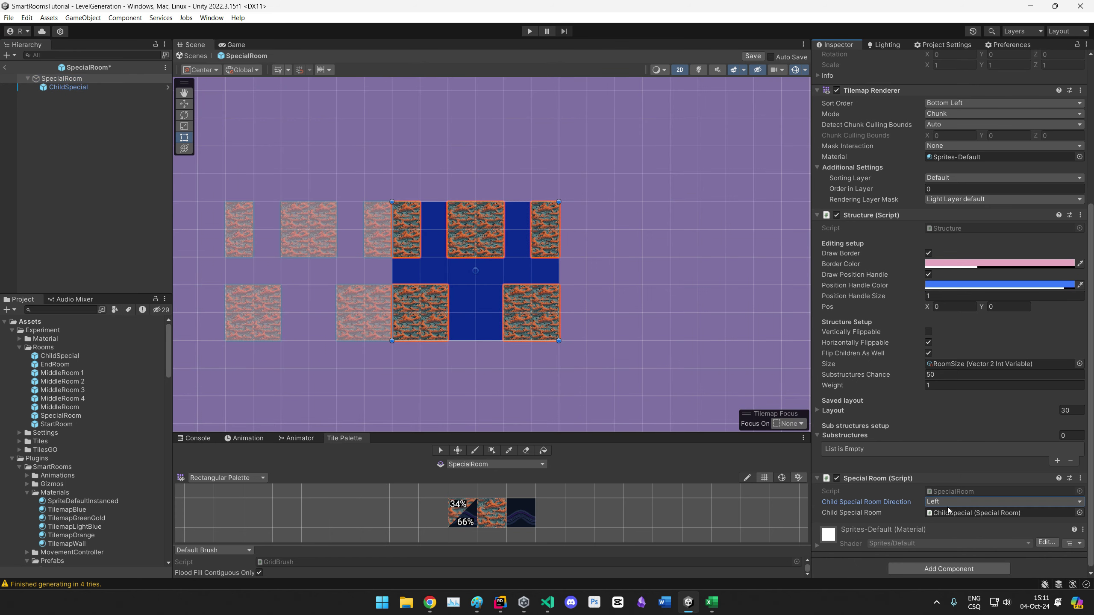
{"action": "left_click", "coordinate": [947, 503]}
{"action": "left_click", "coordinate": [952, 524]}
{"action": "left_click", "coordinate": [953, 502]}
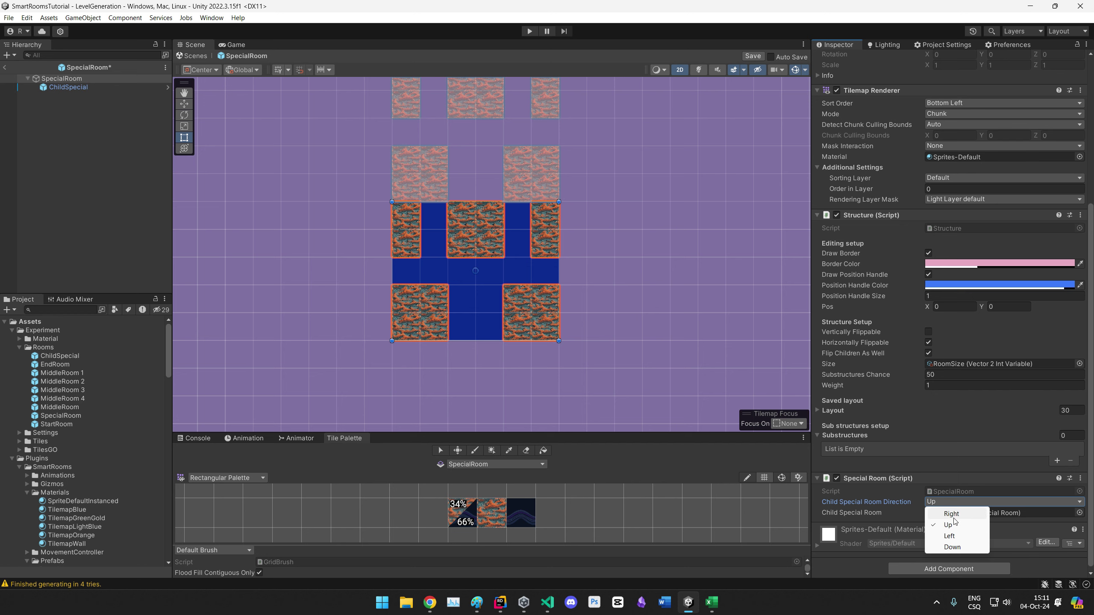
{"action": "left_click", "coordinate": [690, 407]}
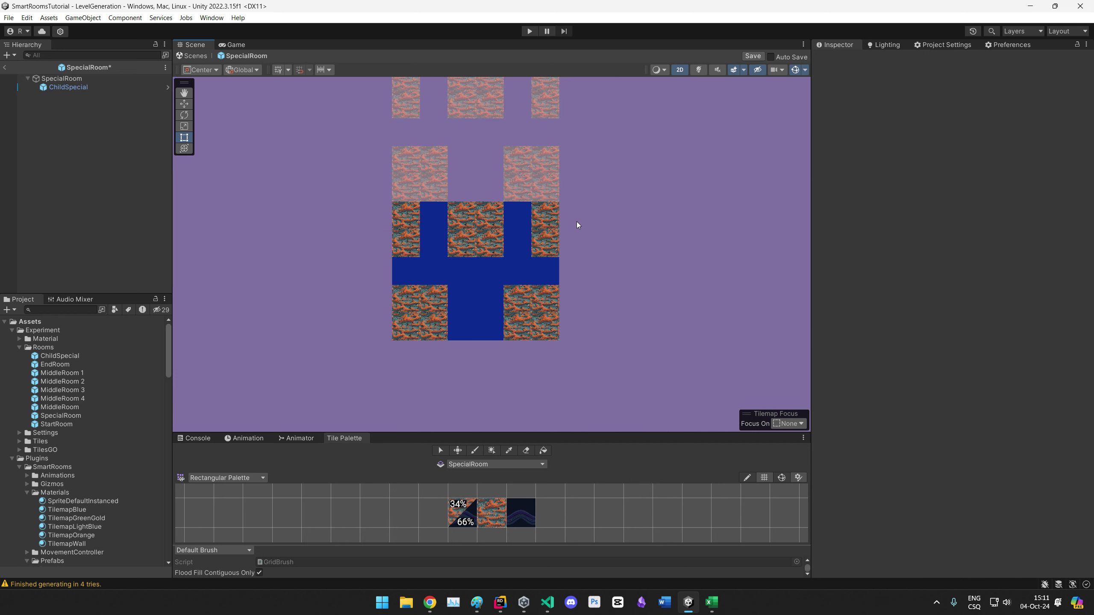
Step: Select the ChildSpecial room above SpecialRoom and try to erase tiles from its tilemap
{"action": "mouse_move", "coordinate": [549, 209]}
{"action": "middle_mouse_down"}
{"action": "mouse_move", "coordinate": [586, 288]}
{"action": "mouse_move", "coordinate": [541, 228]}
{"action": "middle_mouse_up"}
{"action": "left_click", "coordinate": [88, 88]}
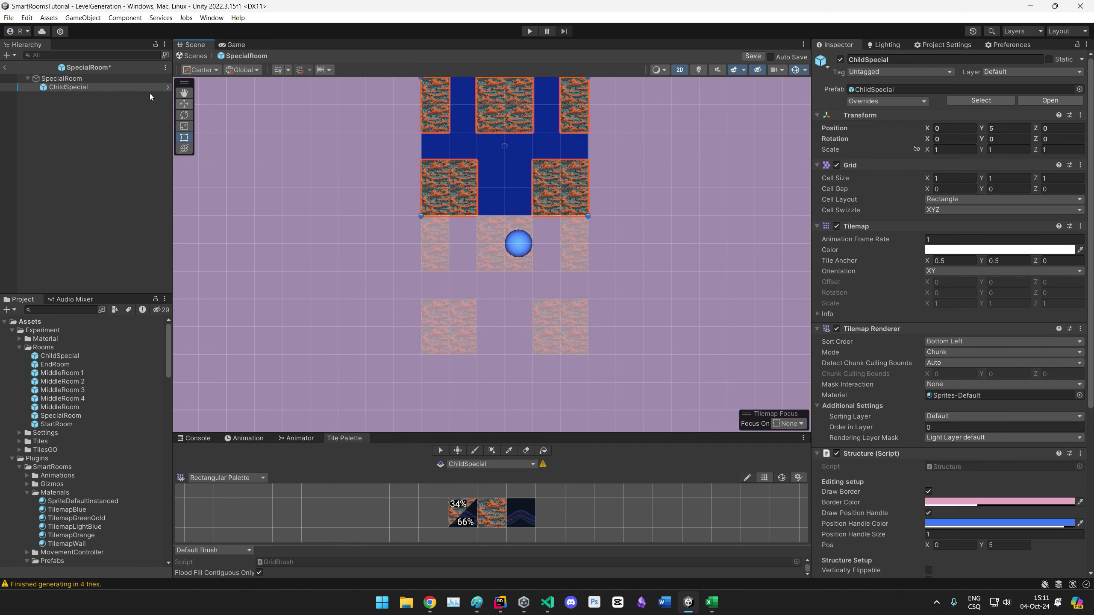
{"action": "left_click", "coordinate": [62, 79]}
{"action": "middle_click_drag", "start_coordinate": [636, 330], "coordinate": [640, 354]}
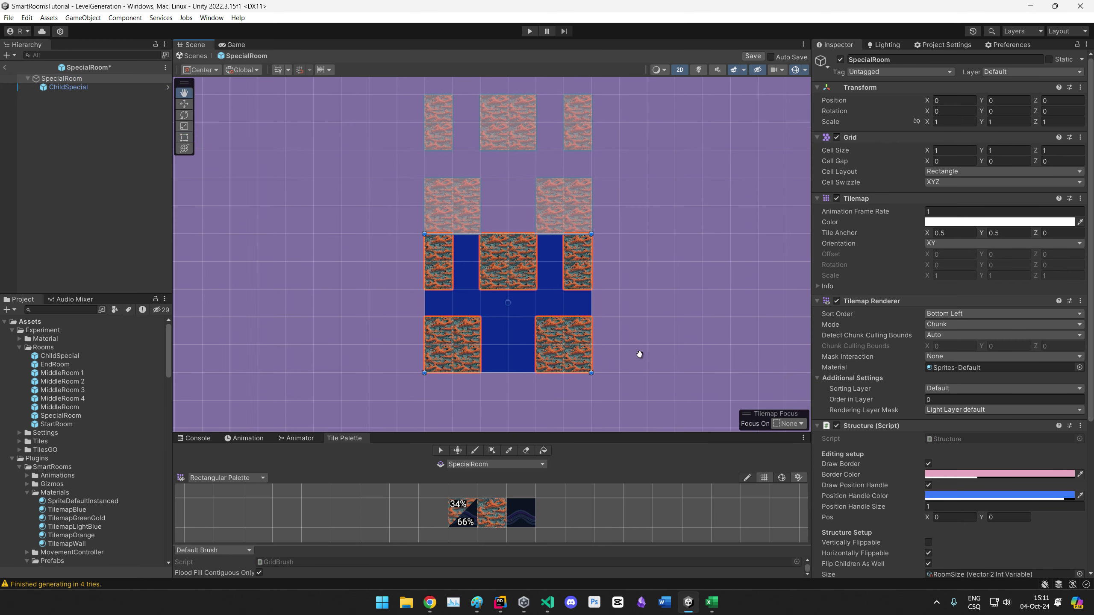
{"action": "left_click", "coordinate": [515, 210]}
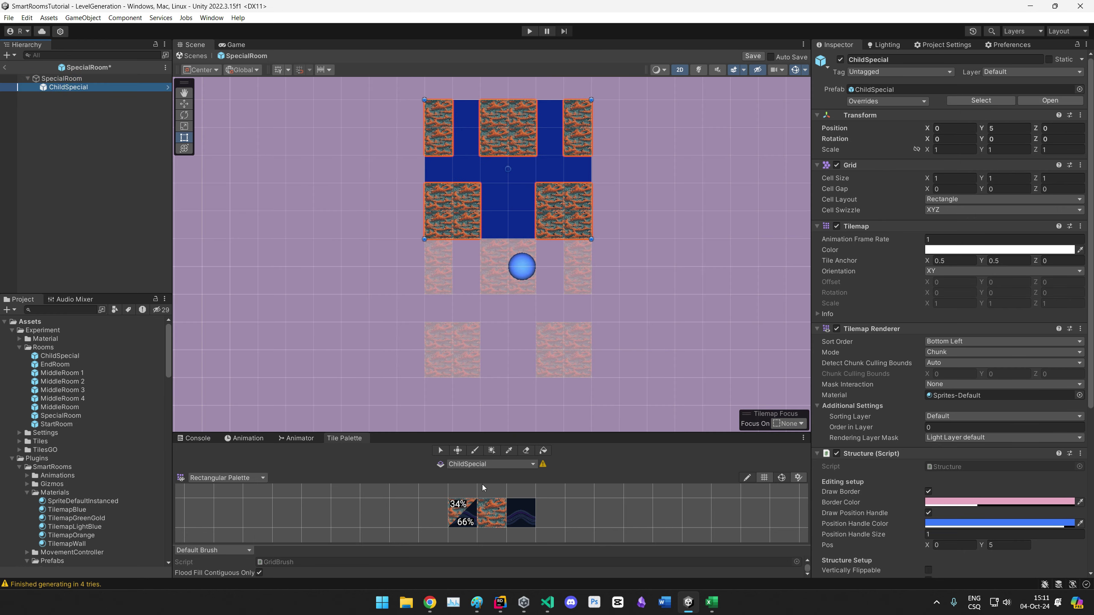
{"action": "left_click", "coordinate": [525, 453]}
{"action": "left_click", "coordinate": [469, 203]}
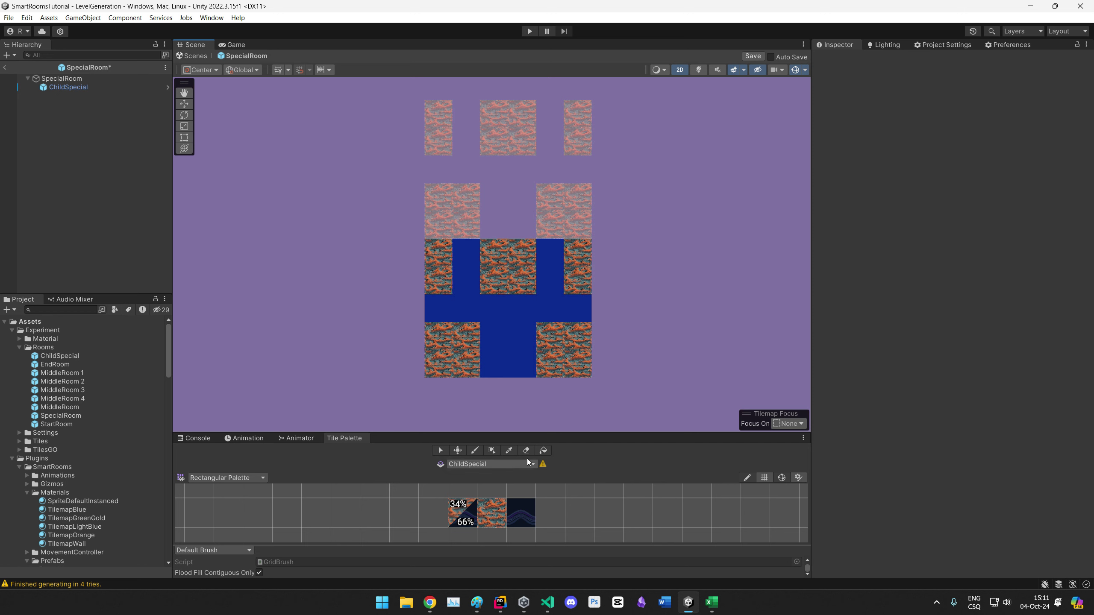
Step: Reselect ChildSpecial and retry the Eraser on its lower-left tile block
{"action": "left_click", "coordinate": [77, 87]}
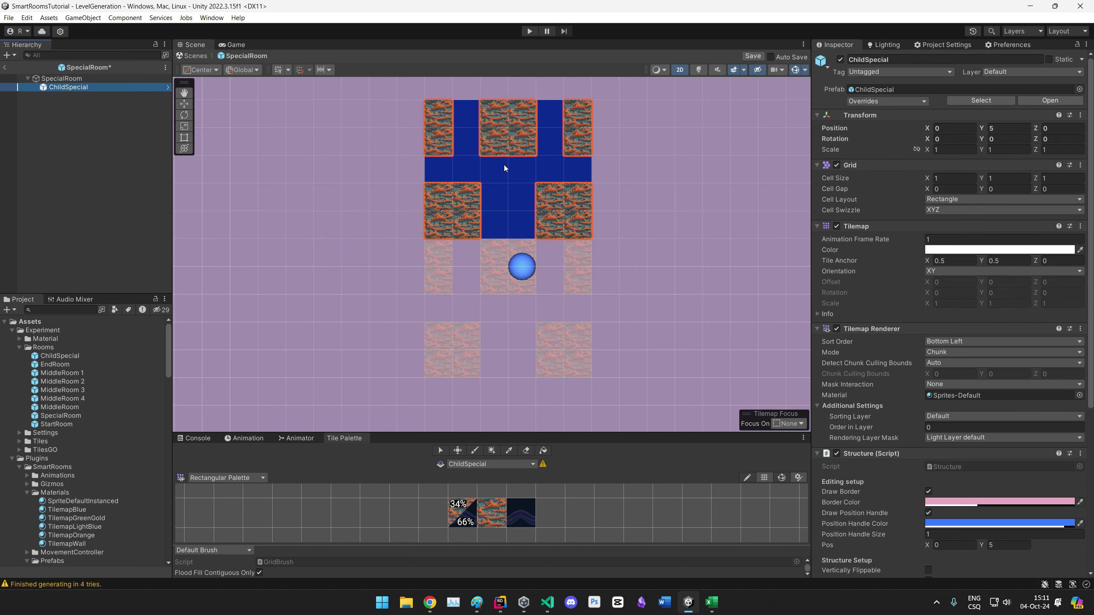
{"action": "left_click", "coordinate": [526, 453]}
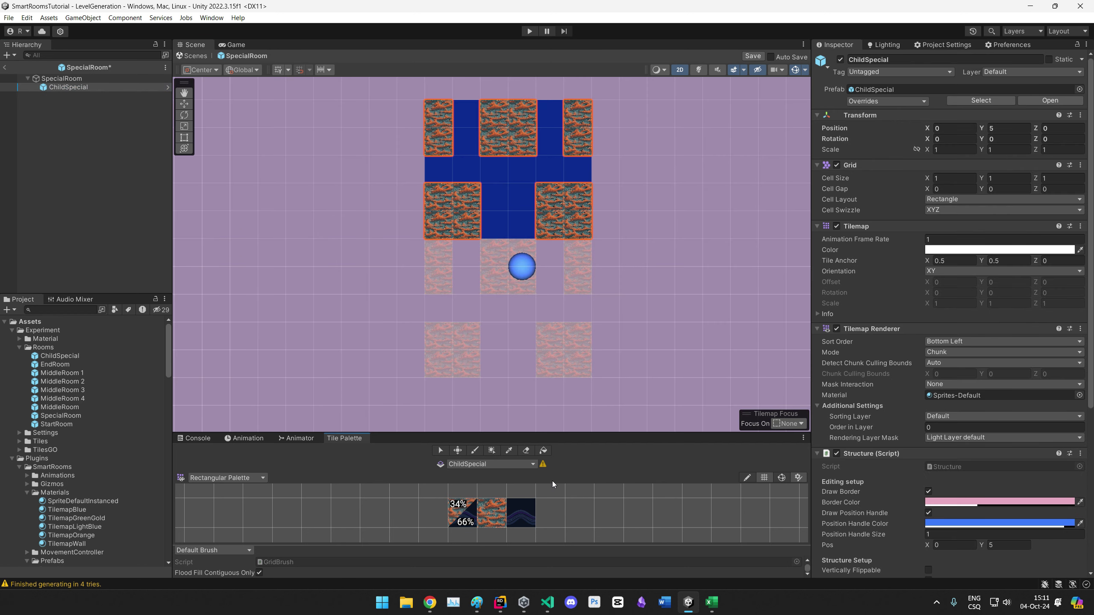
{"action": "mouse_move", "coordinate": [544, 463]}
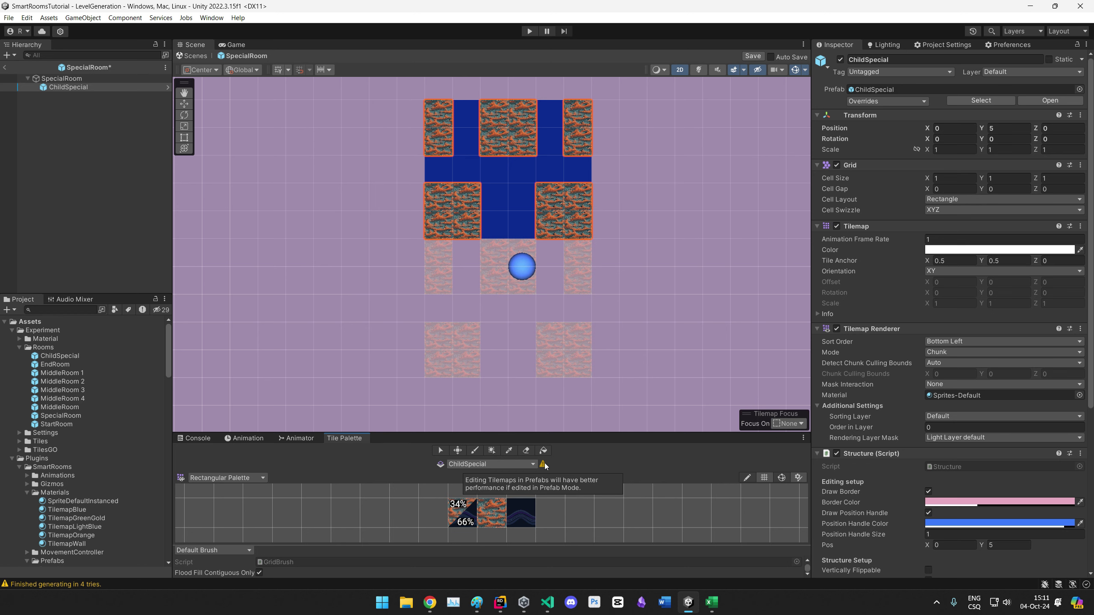
{"action": "right_click", "coordinate": [75, 88]}
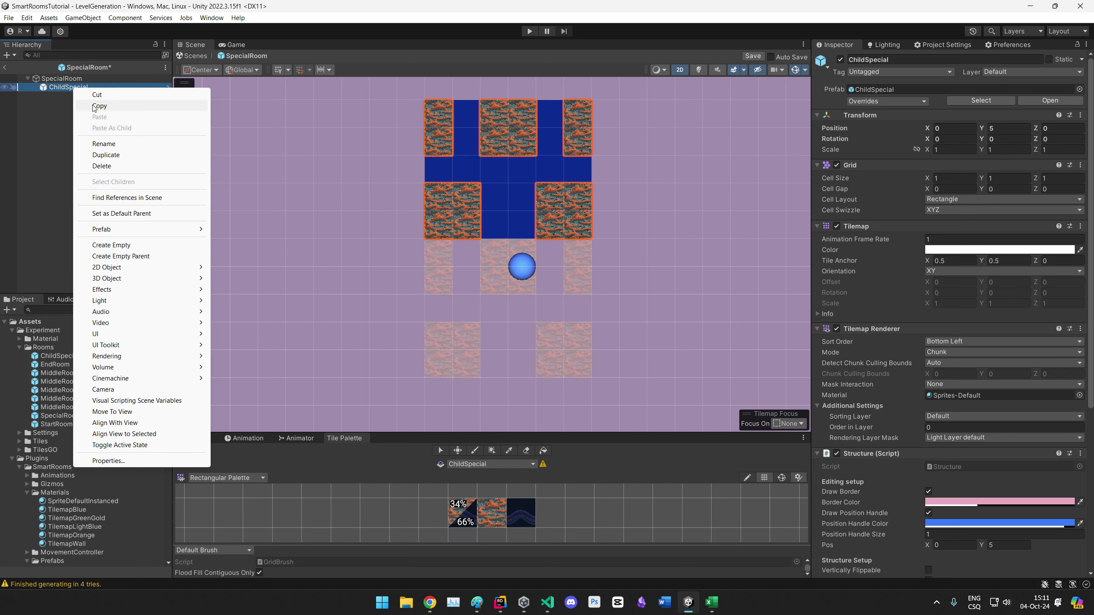
{"action": "left_click", "coordinate": [99, 167]}
{"action": "left_click", "coordinate": [118, 89]}
{"action": "scroll", "coordinate": [435, 259], "scroll_direction": "up", "scroll_amount": 5}
{"action": "middle_click_drag", "start_coordinate": [531, 208], "coordinate": [484, 255]}
{"action": "left_click", "coordinate": [459, 210]}
Step: Erase the inner column of both lower tile blocks in ChildSpecial to widen its bottom opening, and save the prefab
{"action": "left_click", "coordinate": [72, 88]}
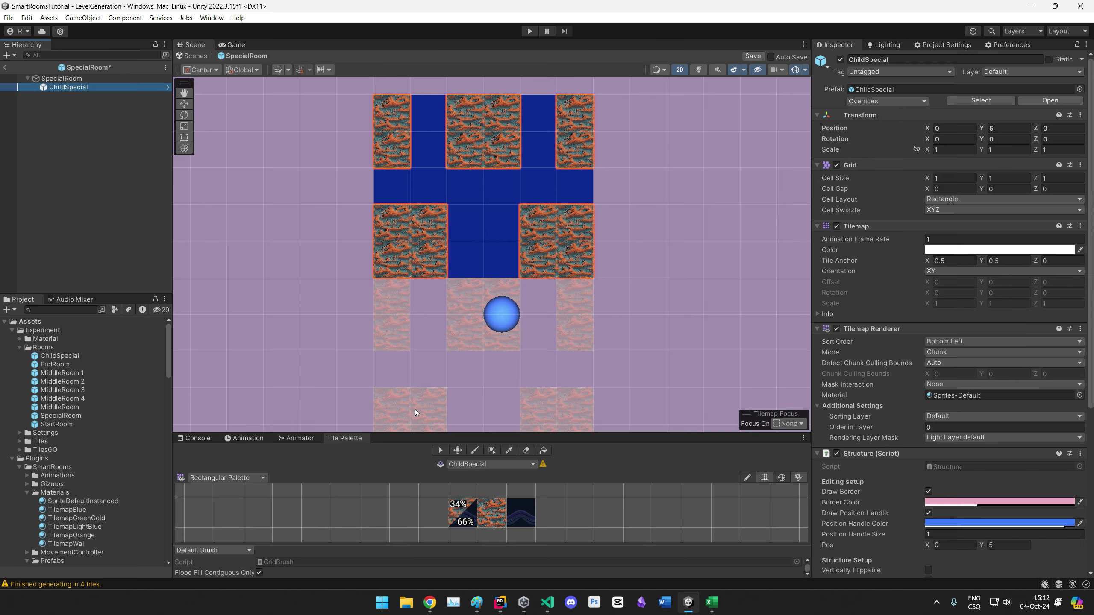
{"action": "left_click", "coordinate": [449, 451]}
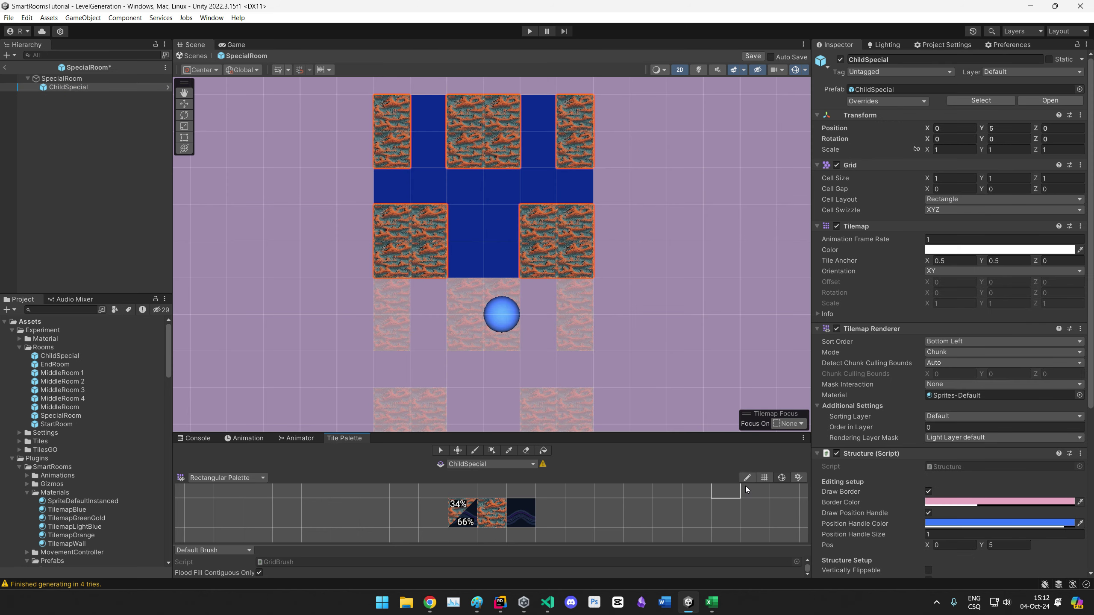
{"action": "left_click", "coordinate": [492, 517]}
{"action": "left_click", "coordinate": [529, 450]}
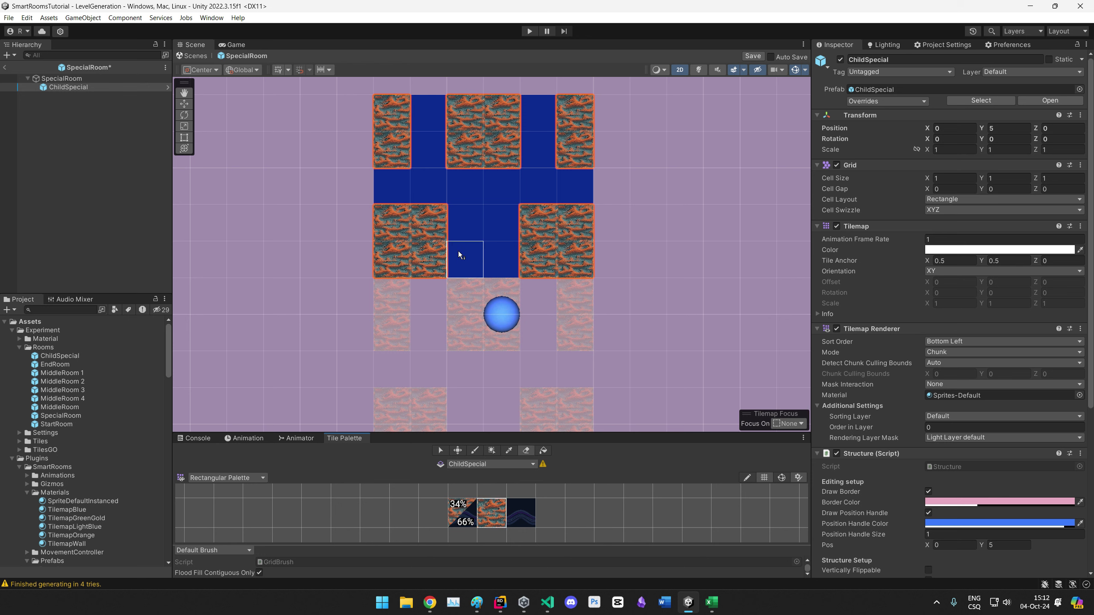
{"action": "mouse_move", "coordinate": [426, 228]}
{"action": "left_mouse_down"}
{"action": "mouse_move", "coordinate": [420, 256]}
{"action": "mouse_move", "coordinate": [533, 260]}
{"action": "left_mouse_up"}
{"action": "middle_click_drag", "start_coordinate": [552, 351], "coordinate": [530, 387]}
{"action": "middle_click_drag", "start_coordinate": [447, 356], "coordinate": [494, 293]}
{"action": "key", "text": "ctrl+s"}
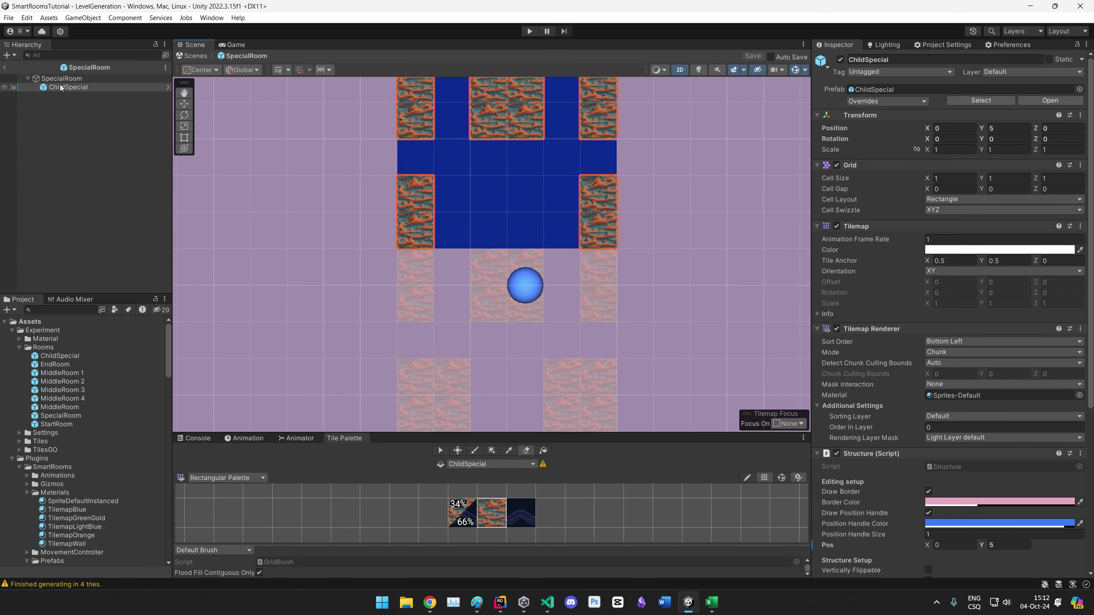
Step: Paint ground tiles over the top, left and right openings of ChildSpecial, leaving only the bottom open, and save the prefab
{"action": "left_click", "coordinate": [62, 78]}
{"action": "left_click", "coordinate": [102, 88]}
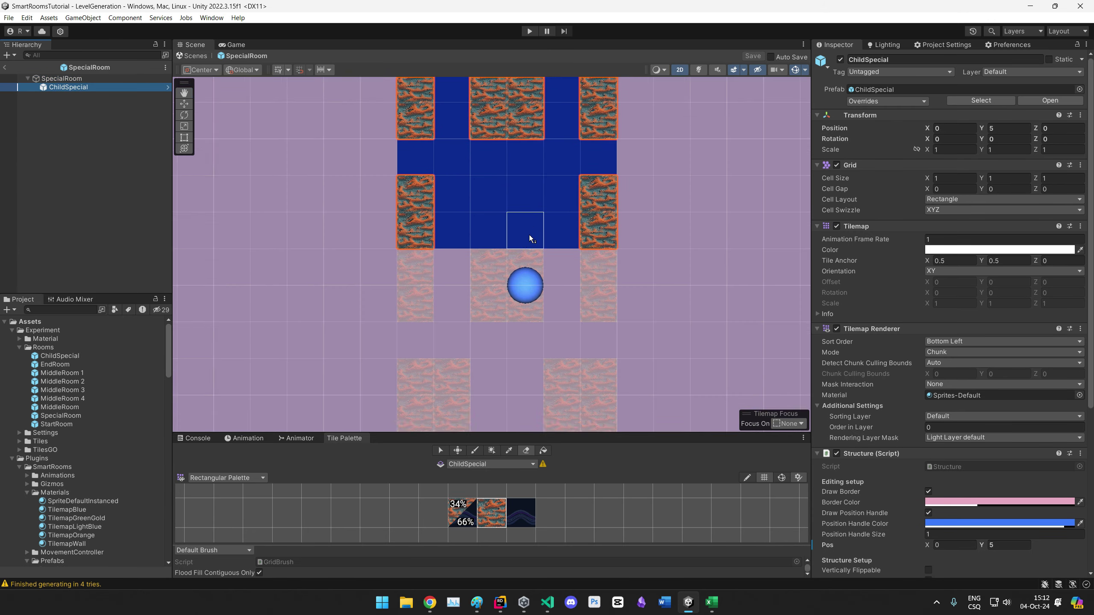
{"action": "middle_click_drag", "start_coordinate": [529, 237], "coordinate": [506, 302]}
{"action": "left_click", "coordinate": [475, 451]}
{"action": "left_click", "coordinate": [393, 224]}
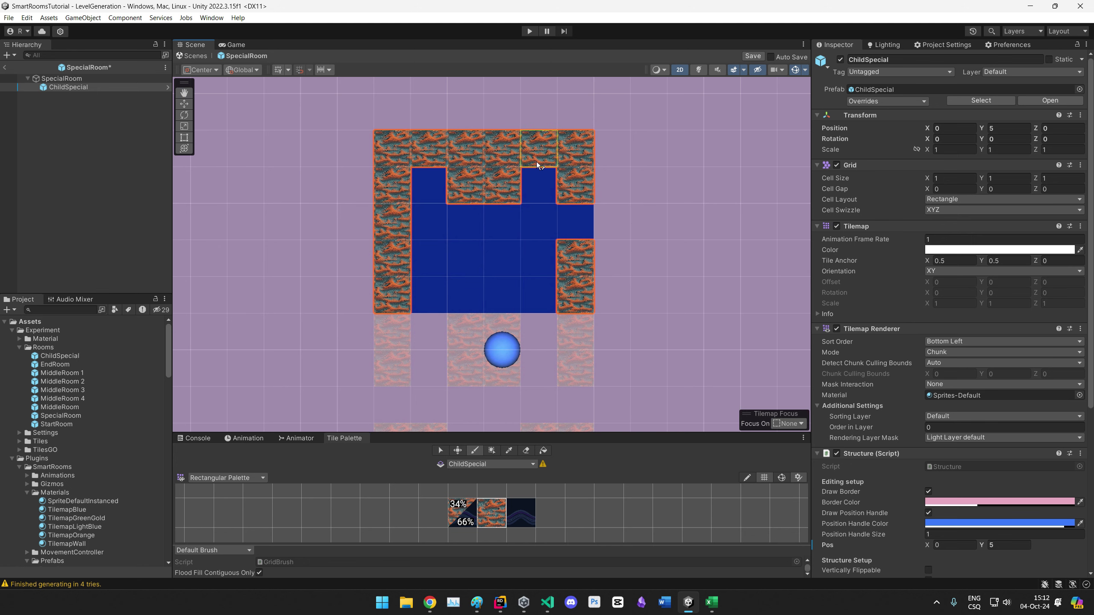
{"action": "mouse_move", "coordinate": [574, 359]}
{"action": "middle_mouse_down"}
{"action": "mouse_move", "coordinate": [630, 195]}
{"action": "mouse_move", "coordinate": [572, 251]}
{"action": "mouse_move", "coordinate": [565, 277]}
{"action": "mouse_move", "coordinate": [518, 300]}
{"action": "middle_mouse_up"}
{"action": "scroll", "coordinate": [571, 267], "scroll_direction": "down", "scroll_amount": 4}
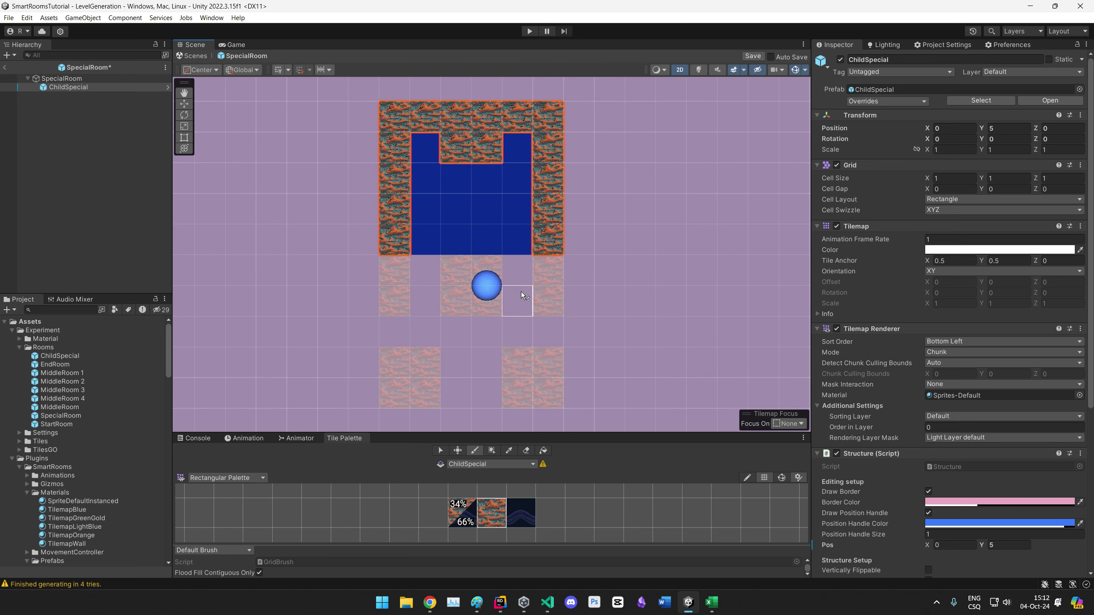
{"action": "key", "text": "ctrl+s"}
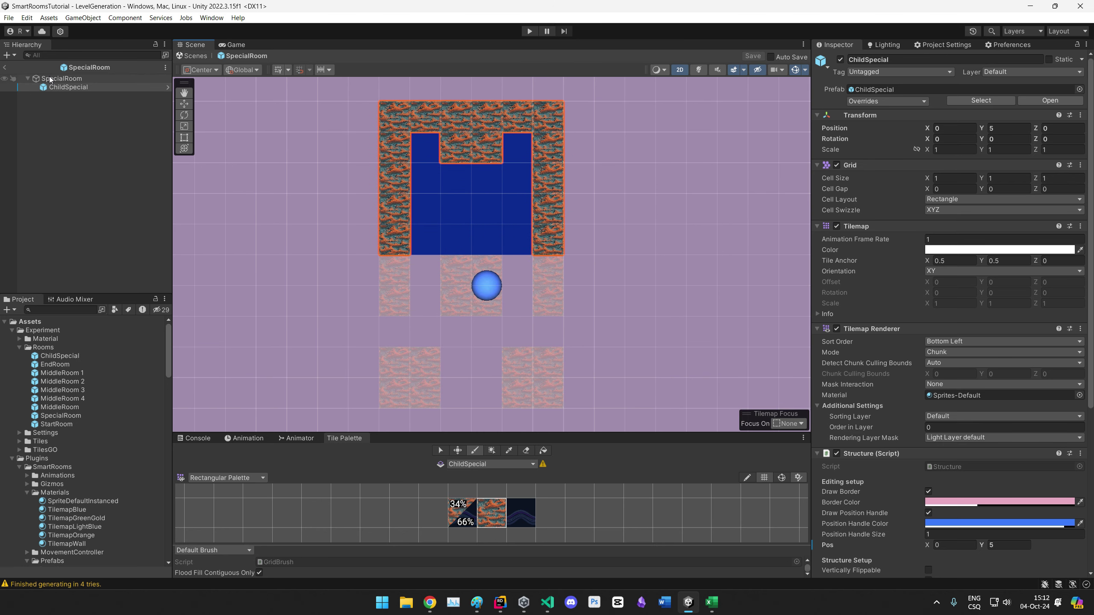
Step: Select the SpecialRoom root below ChildSpecial and switch from the paint brush to the selection tool
{"action": "left_click", "coordinate": [67, 79]}
{"action": "middle_click_drag", "start_coordinate": [520, 258], "coordinate": [521, 222]}
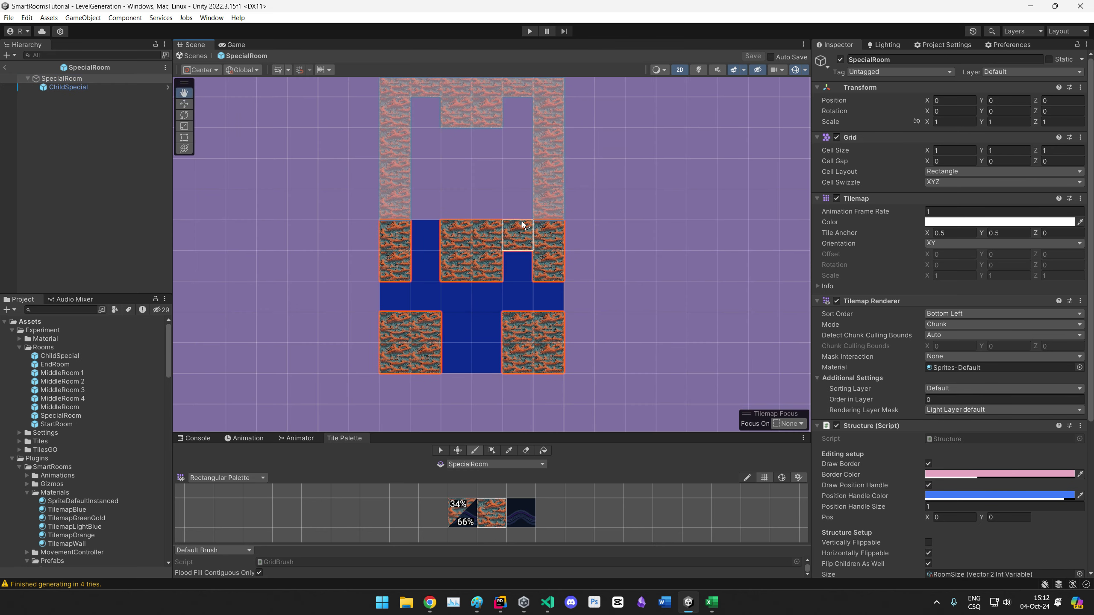
{"action": "middle_click_drag", "start_coordinate": [608, 294], "coordinate": [588, 333]}
{"action": "middle_click_drag", "start_coordinate": [496, 255], "coordinate": [507, 239]}
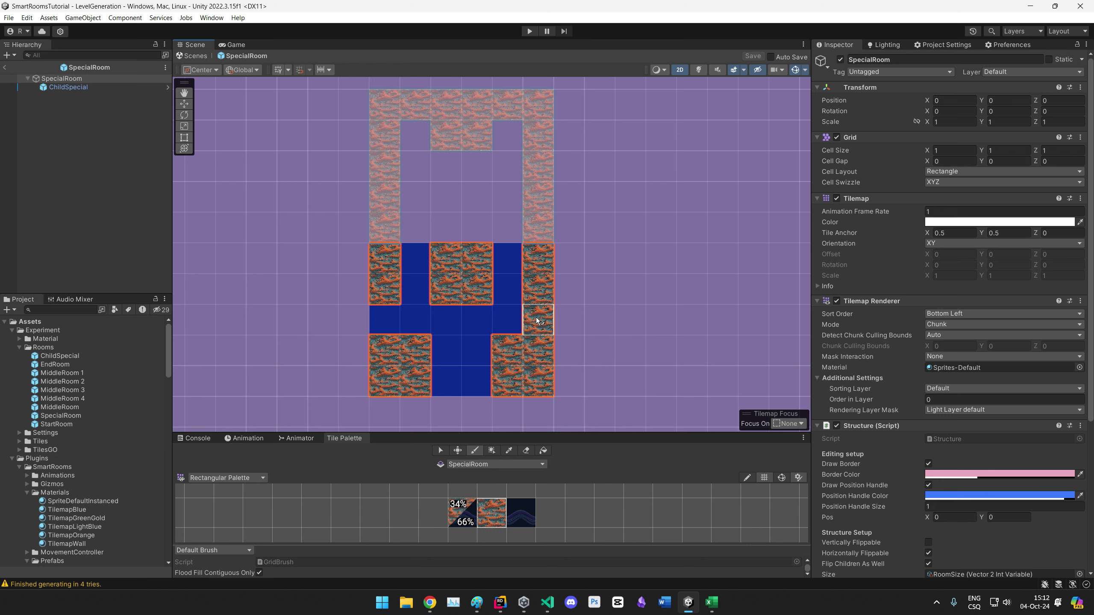
{"action": "left_click", "coordinate": [441, 451]}
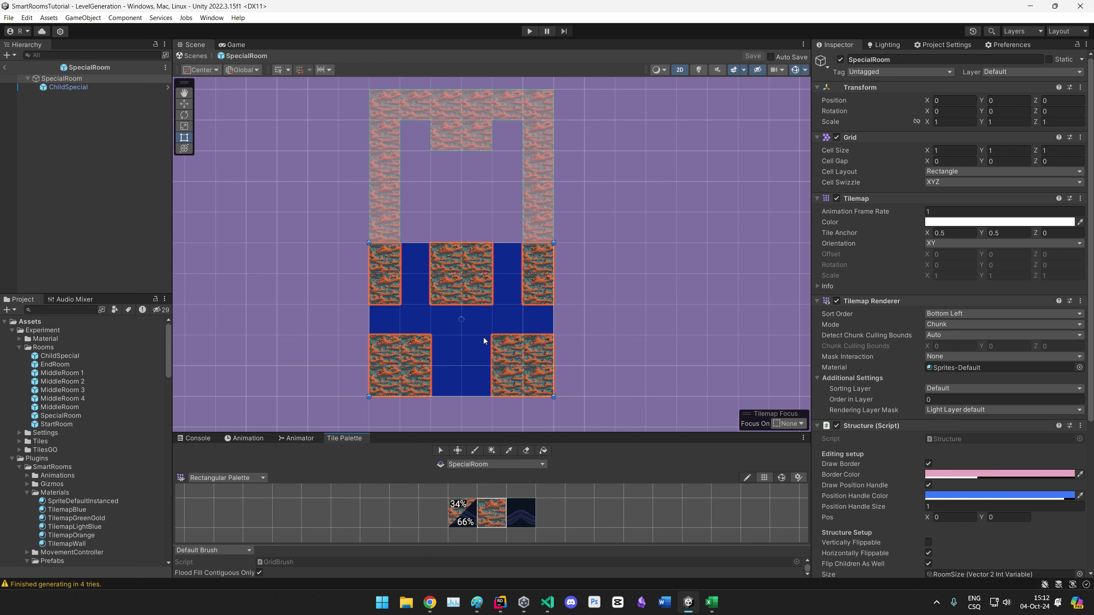
{"action": "middle_click_drag", "start_coordinate": [485, 315], "coordinate": [483, 319]}
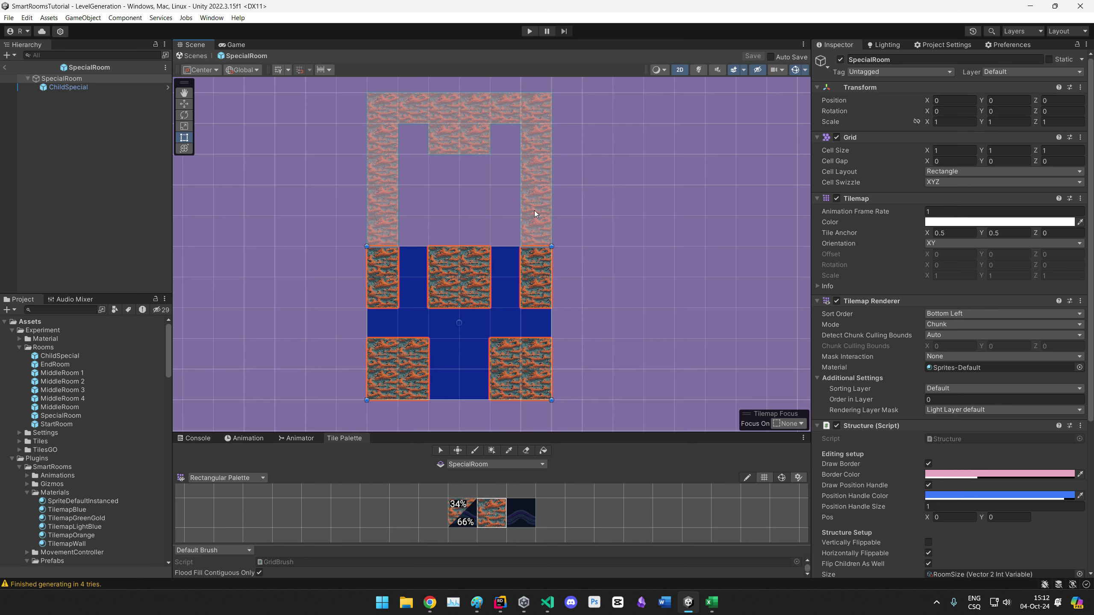
{"action": "middle_click_drag", "start_coordinate": [460, 300], "coordinate": [477, 293]}
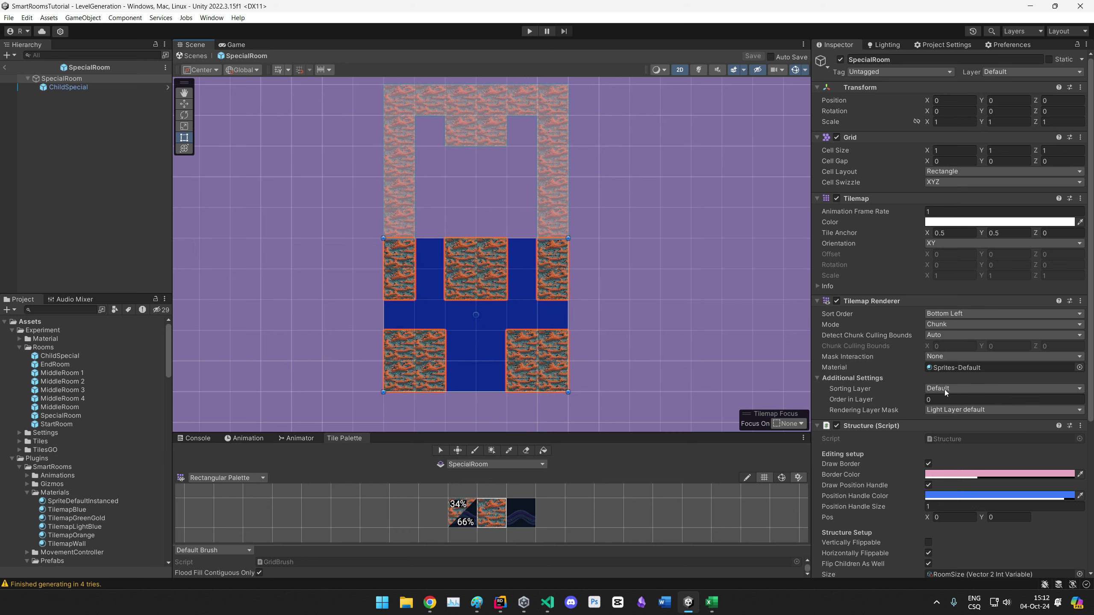
{"action": "scroll", "coordinate": [858, 425], "scroll_direction": "down", "scroll_amount": 5}
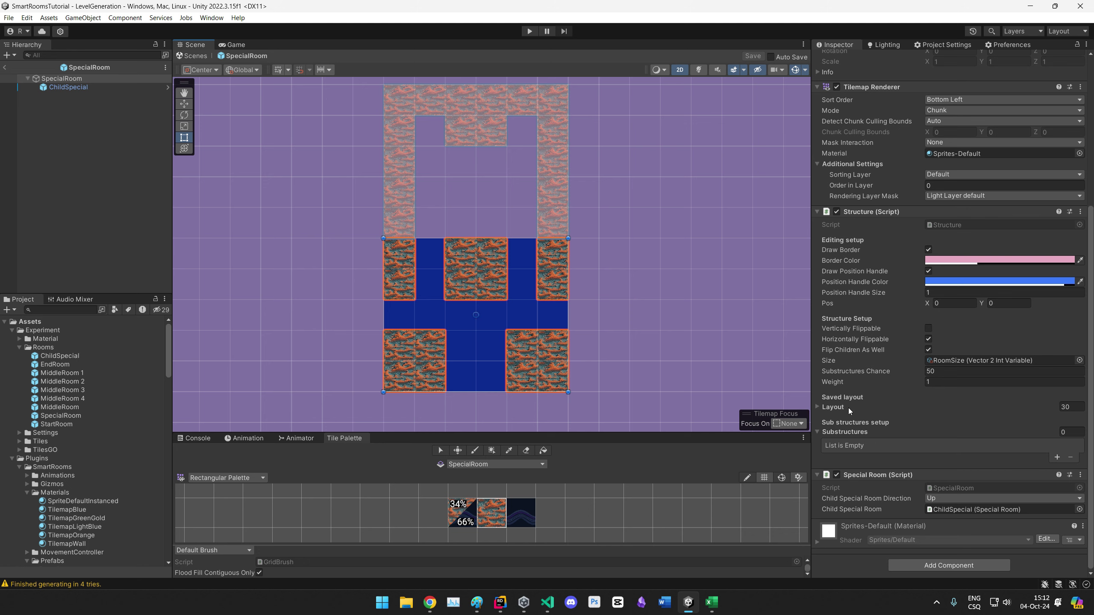
{"action": "middle_click_drag", "start_coordinate": [546, 259], "coordinate": [544, 264]}
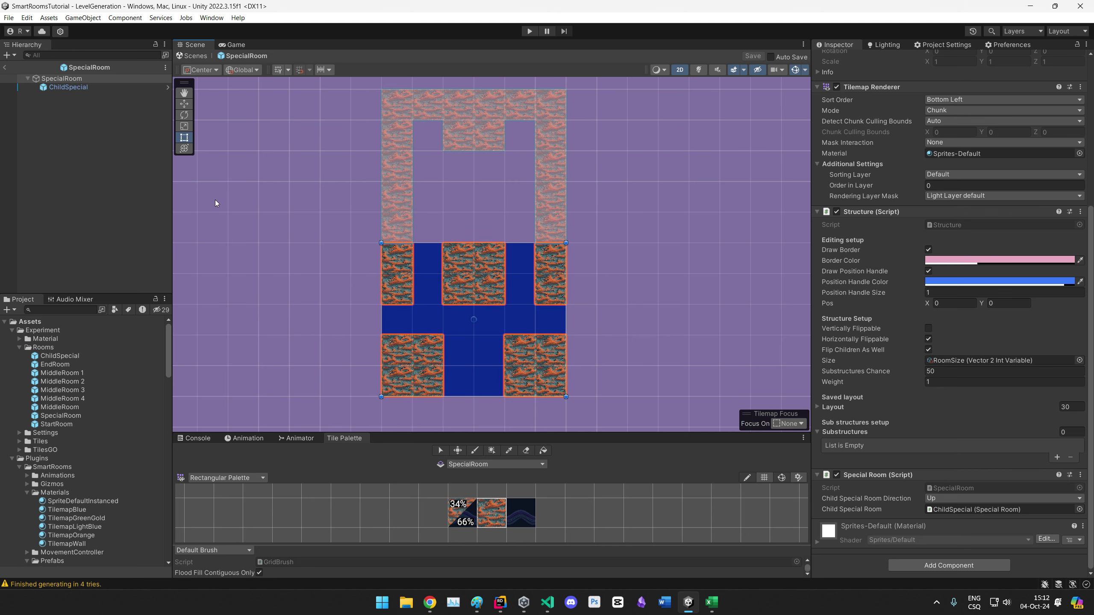
Step: Add an entry to the Special Rooms list of the Style asset in Settings and assign the SpecialRoom prefab to it
{"action": "scroll", "coordinate": [72, 426], "scroll_direction": "down", "scroll_amount": 5}
{"action": "scroll", "coordinate": [70, 427], "scroll_direction": "up", "scroll_amount": 5}
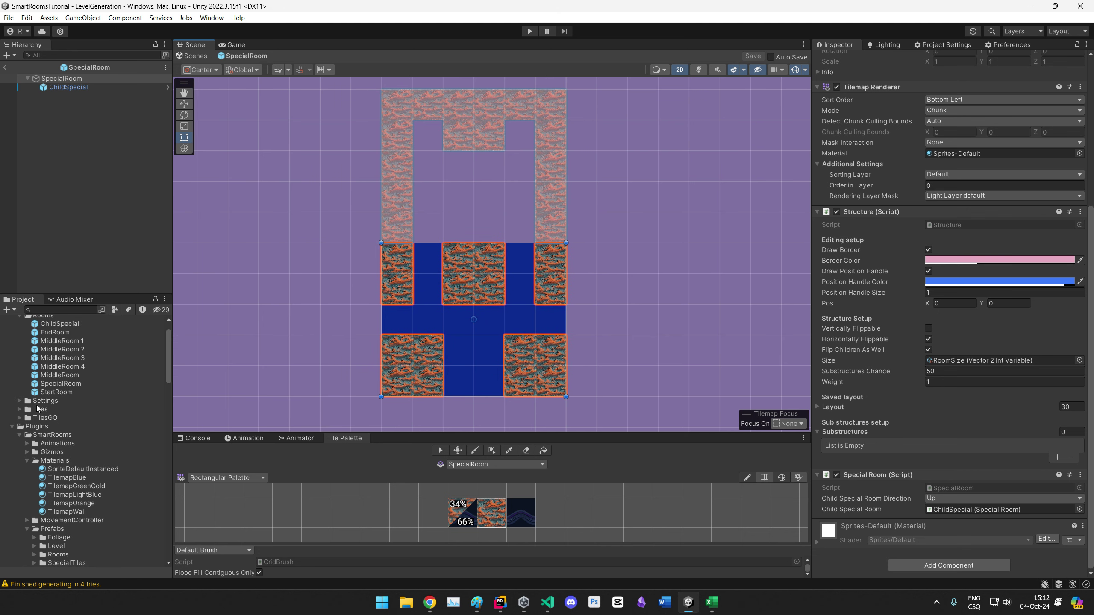
{"action": "left_click", "coordinate": [19, 432]}
{"action": "left_click", "coordinate": [47, 449]}
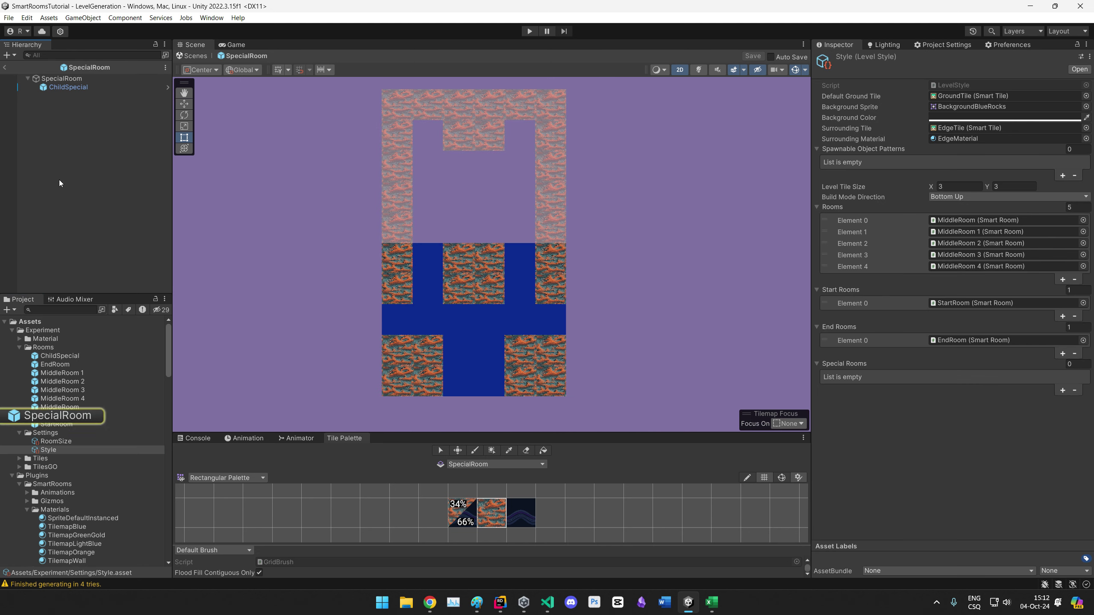
{"action": "left_click_drag", "start_coordinate": [60, 415], "coordinate": [922, 364]}
{"action": "left_click_drag", "start_coordinate": [964, 349], "coordinate": [876, 361]}
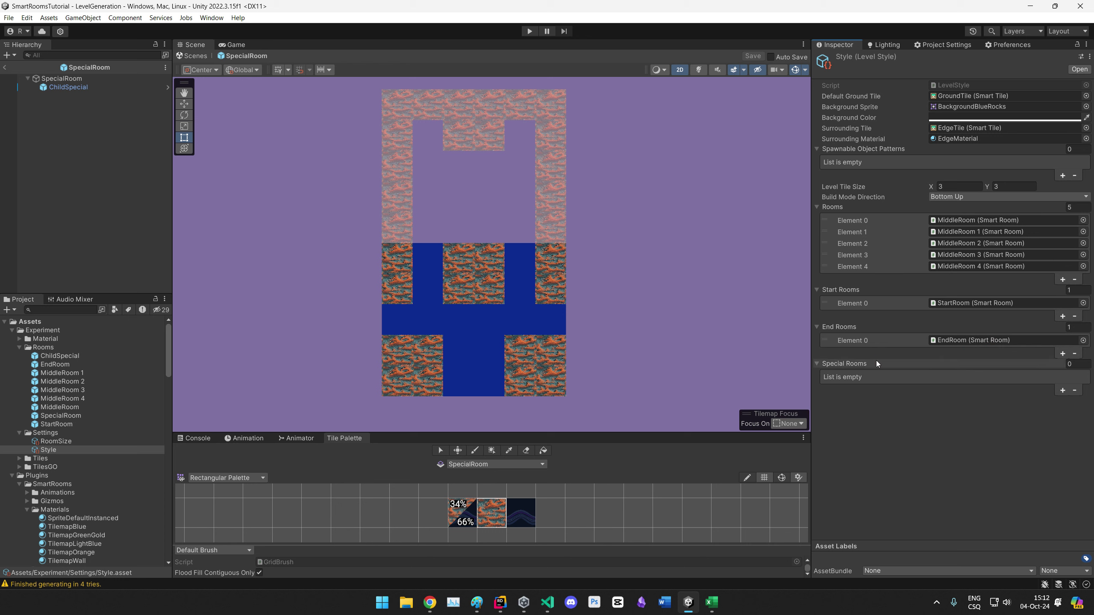
{"action": "left_click", "coordinate": [1062, 394]}
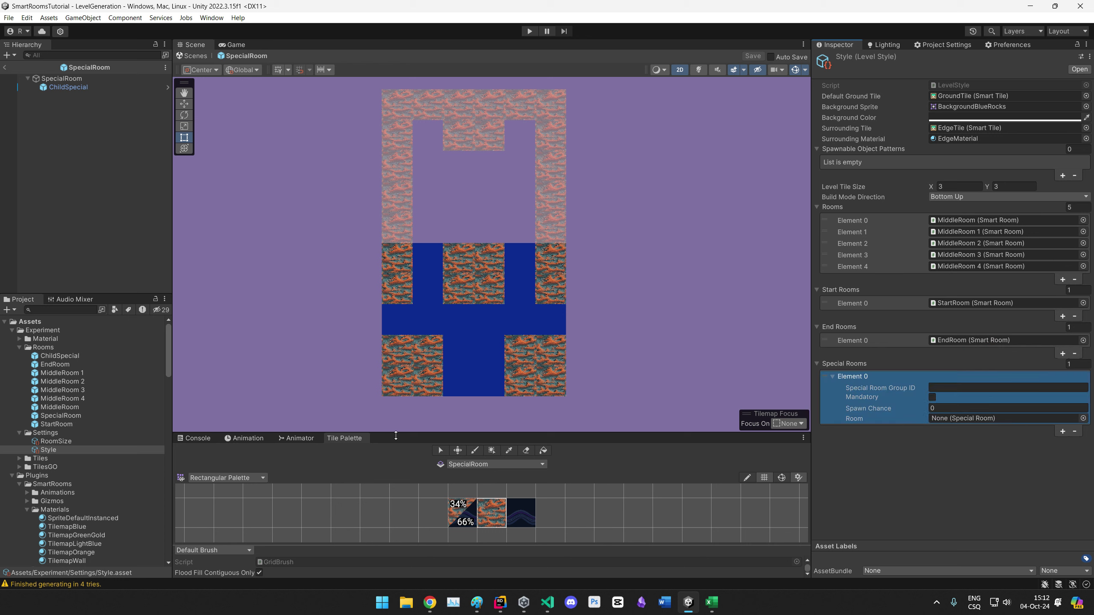
{"action": "left_click_drag", "start_coordinate": [59, 416], "coordinate": [952, 418]}
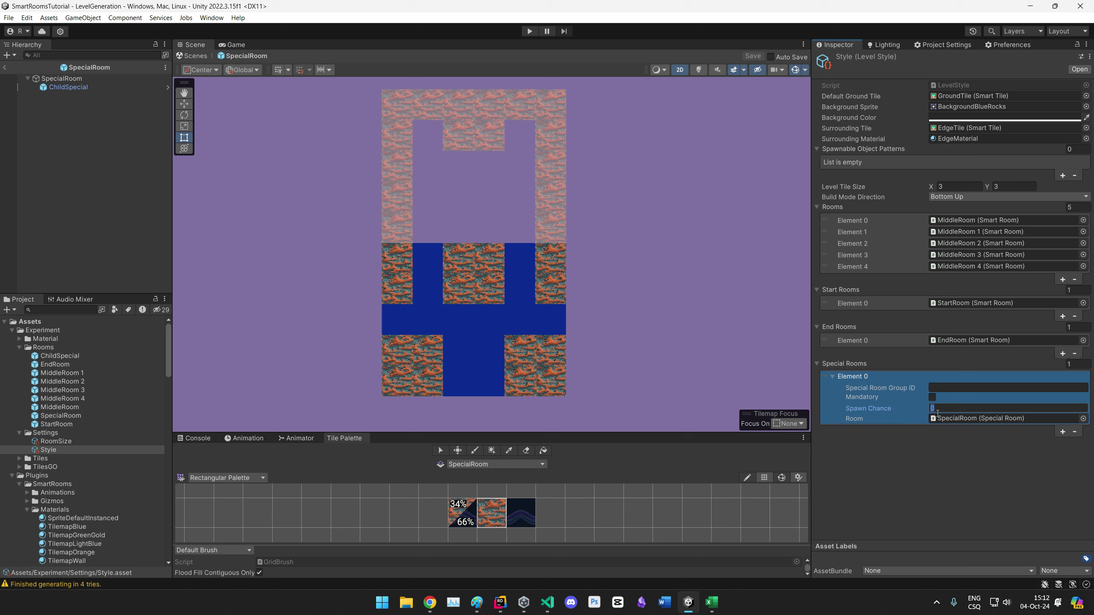
Step: Give the new special room entry a spawn chance of 100, make it mandatory, and set its group ID to cool_room
{"action": "type", "text": "100"}
{"action": "key", "text": "Return"}
{"action": "left_click", "coordinate": [932, 396]}
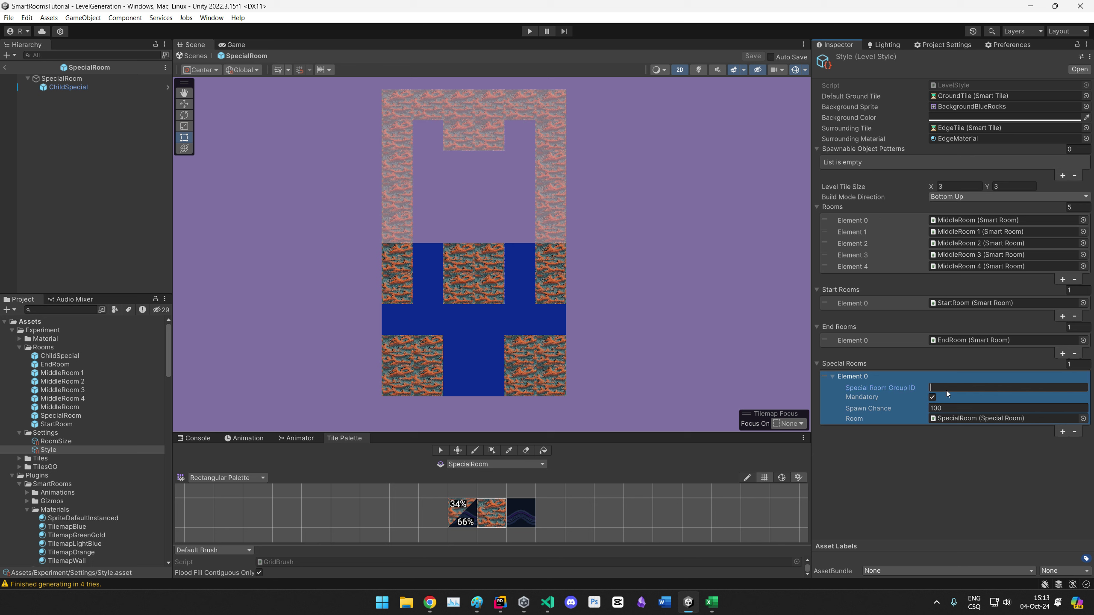
{"action": "type", "text": "coolRoom"}
{"action": "key", "text": "BackSpace"}
{"action": "type", "text": "_room"}
{"action": "left_click", "coordinate": [865, 496]}
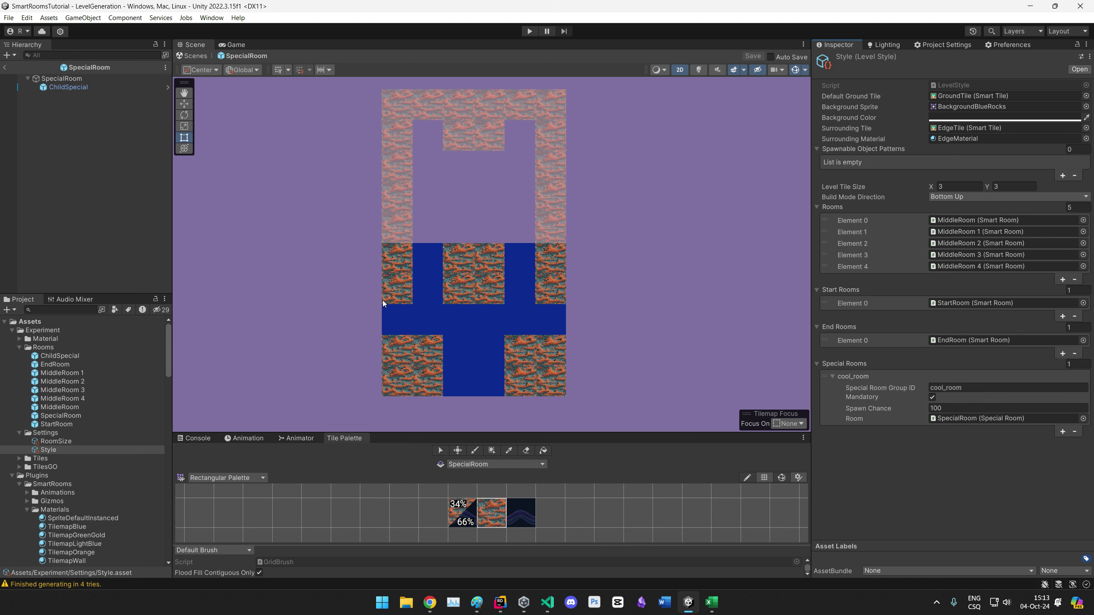
Step: Leave prefab editing for the LevelGeneration scene and generate a new level with LevelGenerator
{"action": "left_click", "coordinate": [5, 67]}
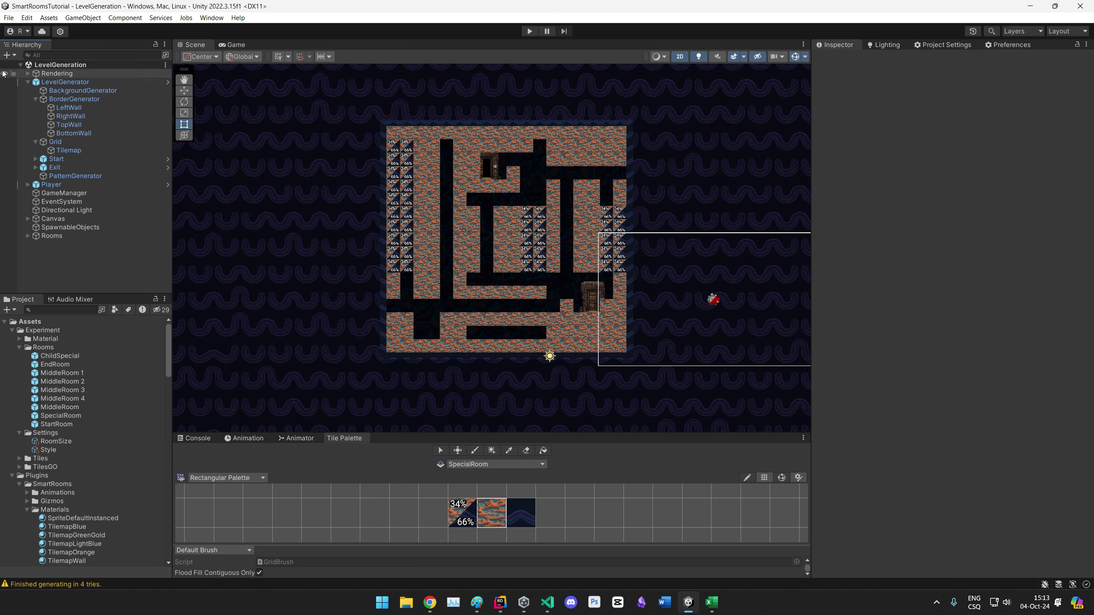
{"action": "left_click", "coordinate": [73, 82]}
{"action": "left_click", "coordinate": [968, 425]}
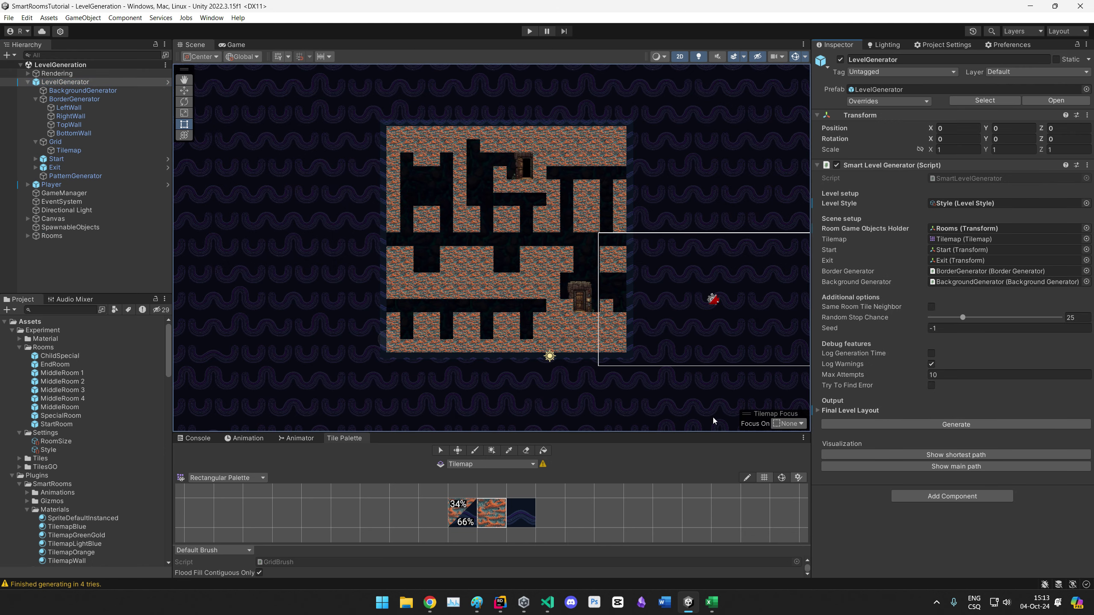
Step: Inspect the generated level for the special room and its child, and display the main path
{"action": "scroll", "coordinate": [466, 284], "scroll_direction": "up", "scroll_amount": 5}
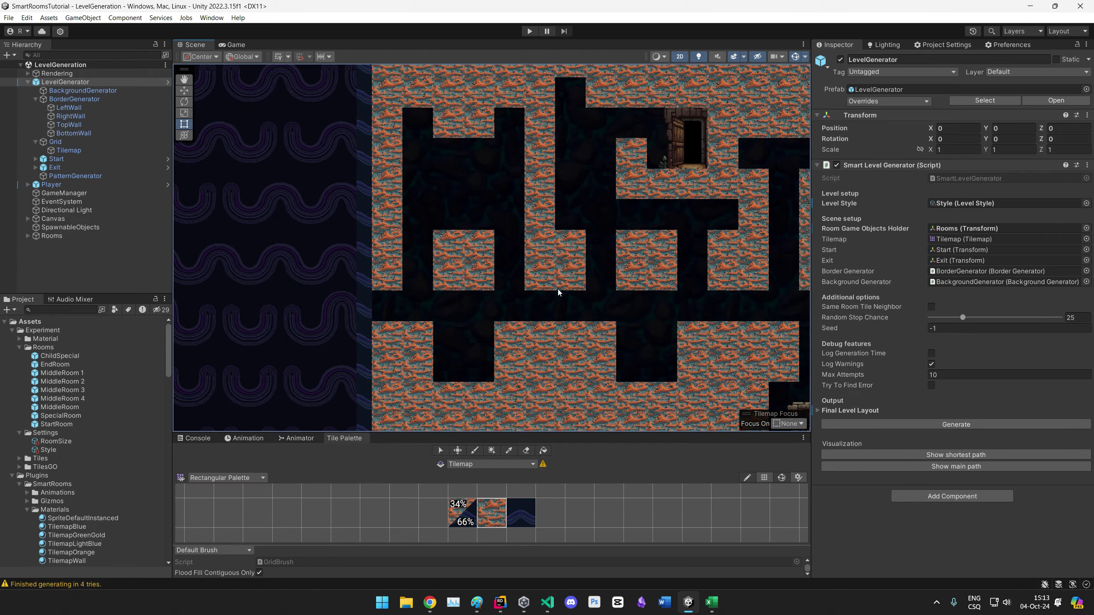
{"action": "middle_click_drag", "start_coordinate": [580, 309], "coordinate": [455, 288]}
{"action": "scroll", "coordinate": [391, 334], "scroll_direction": "down", "scroll_amount": 6}
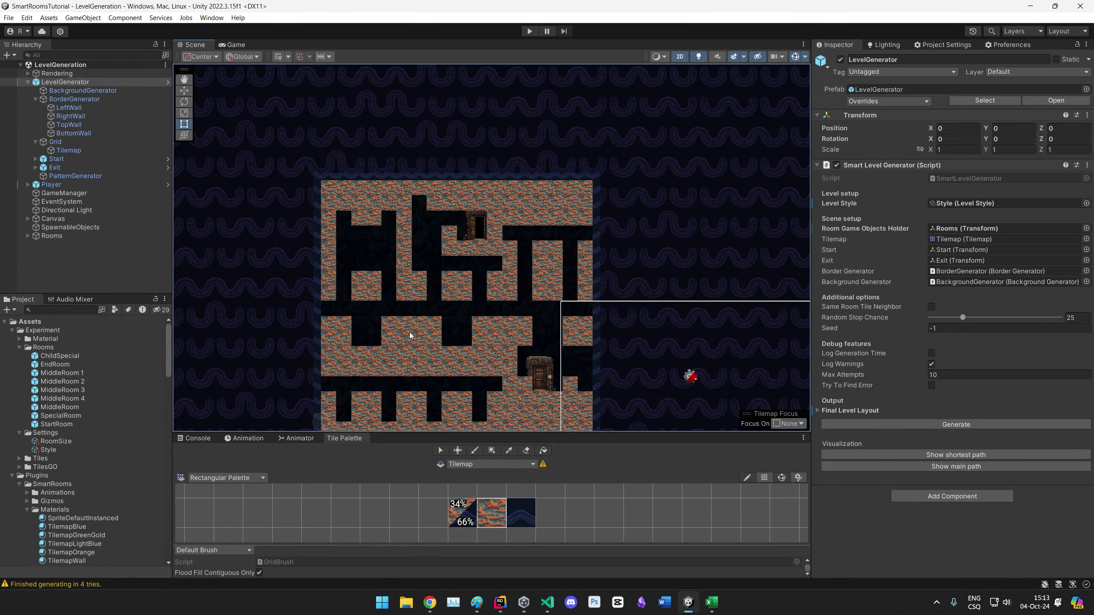
{"action": "middle_click_drag", "start_coordinate": [502, 355], "coordinate": [535, 322]}
{"action": "left_click", "coordinate": [938, 466]}
{"action": "scroll", "coordinate": [586, 324], "scroll_direction": "up", "scroll_amount": 3}
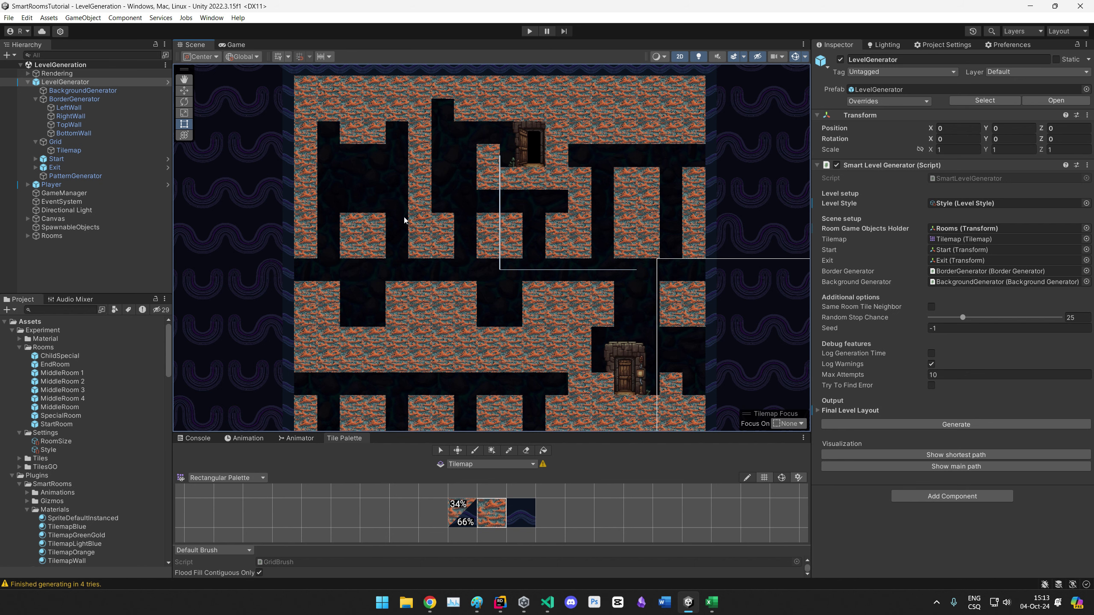
{"action": "middle_click_drag", "start_coordinate": [356, 232], "coordinate": [355, 213]}
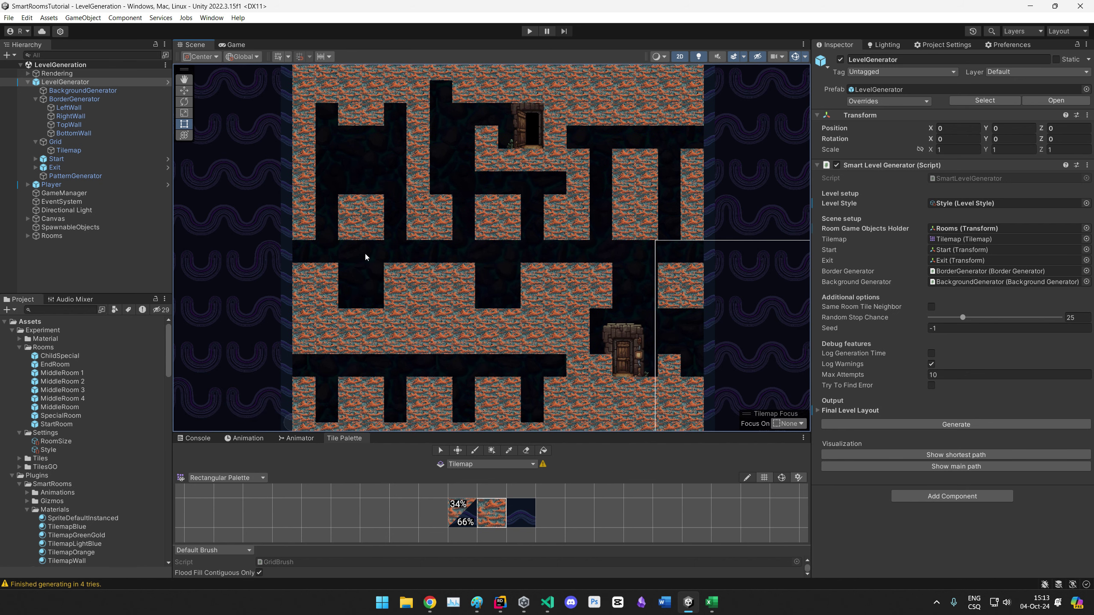
Step: Check the generation warnings in the Console and compare them with the whole level
{"action": "left_click", "coordinate": [196, 438]}
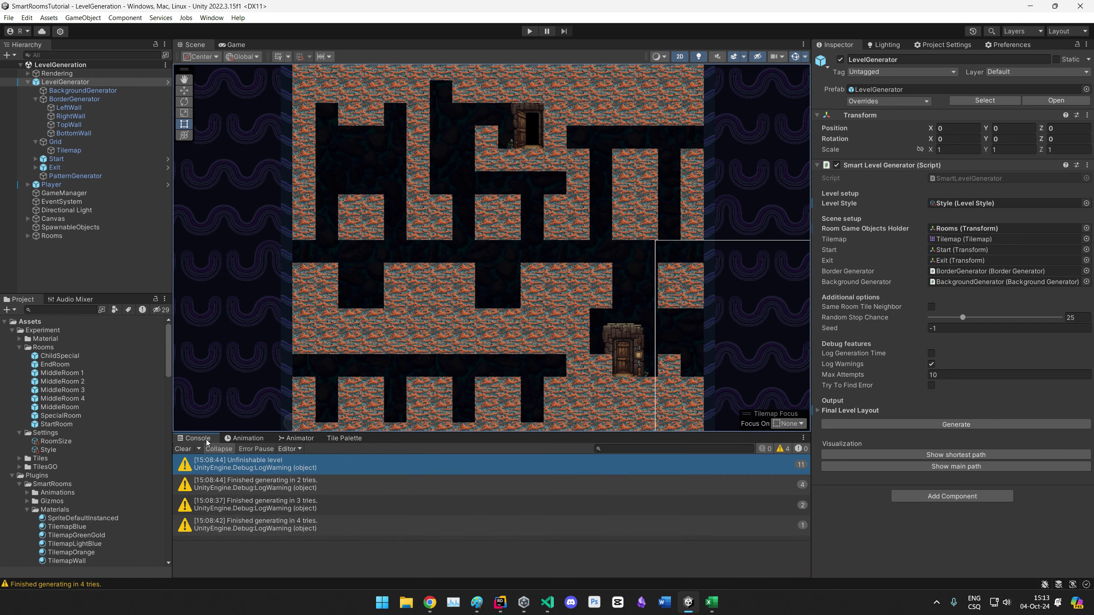
{"action": "left_click", "coordinate": [273, 522]}
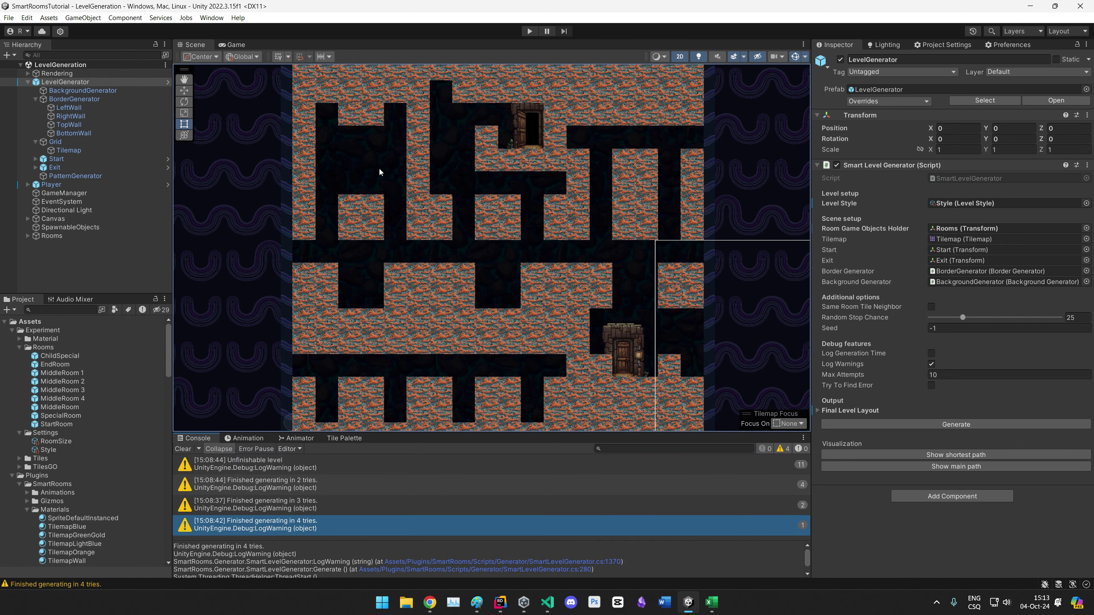
{"action": "scroll", "coordinate": [431, 263], "scroll_direction": "down", "scroll_amount": 1}
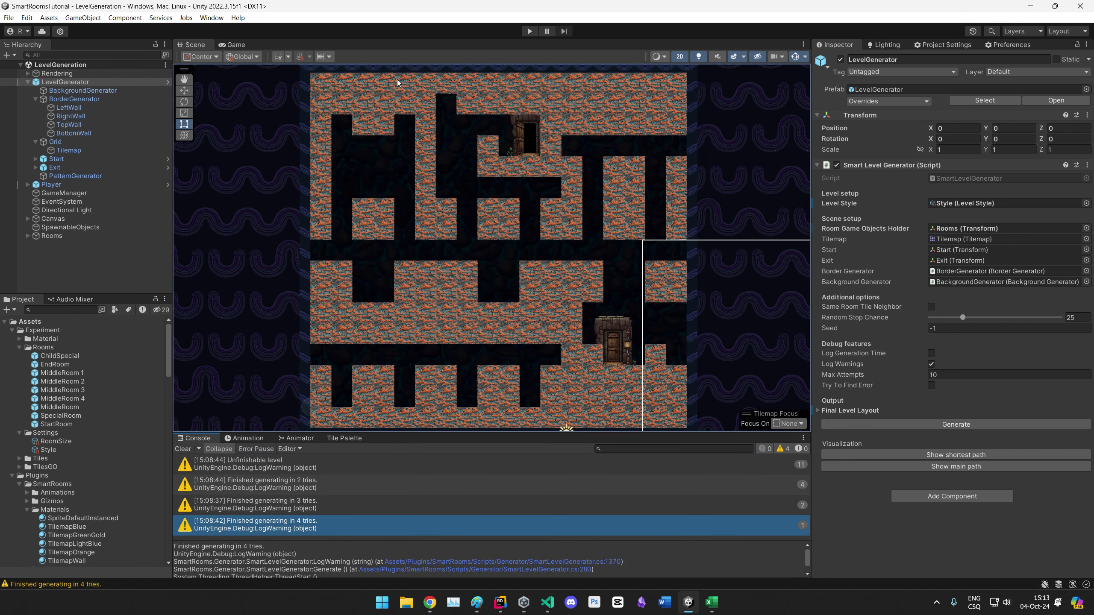
{"action": "scroll", "coordinate": [537, 264], "scroll_direction": "down", "scroll_amount": 1}
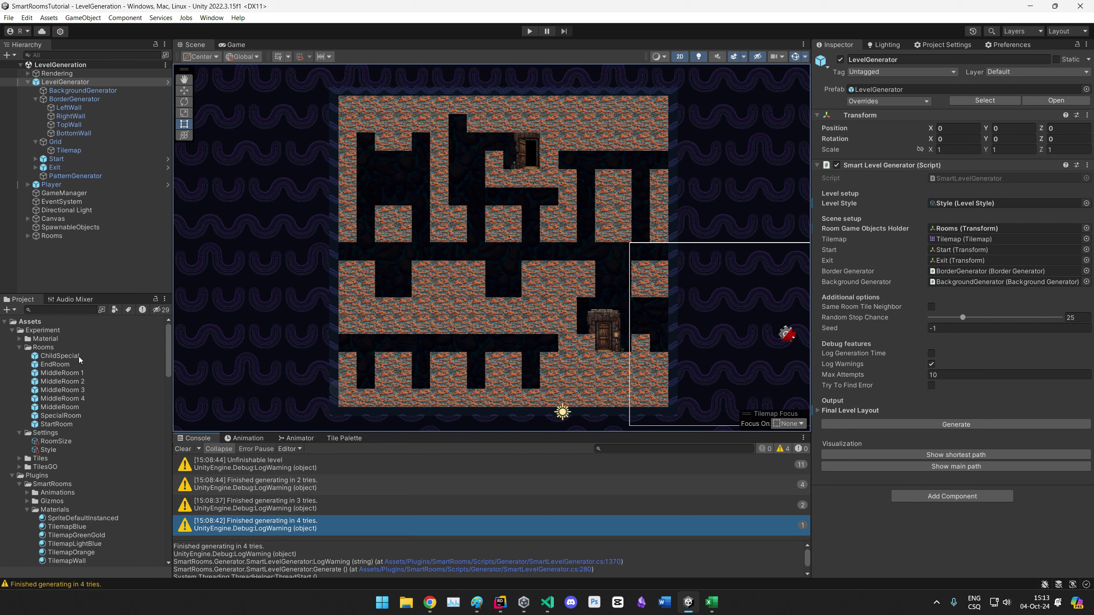
Step: Set the Level Tile Size of the Style asset to 4 by 4
{"action": "left_click", "coordinate": [57, 451]}
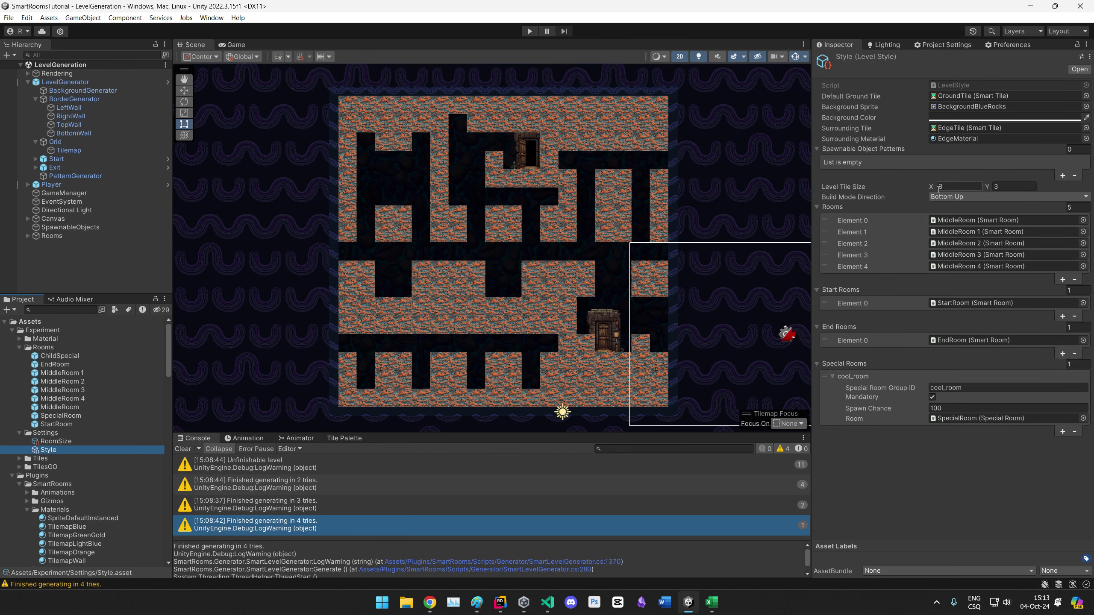
{"action": "left_click", "coordinate": [963, 187]}
{"action": "type", "text": "4"}
{"action": "left_click", "coordinate": [1013, 189]}
{"action": "type", "text": "4"}
{"action": "left_click", "coordinate": [896, 508]}
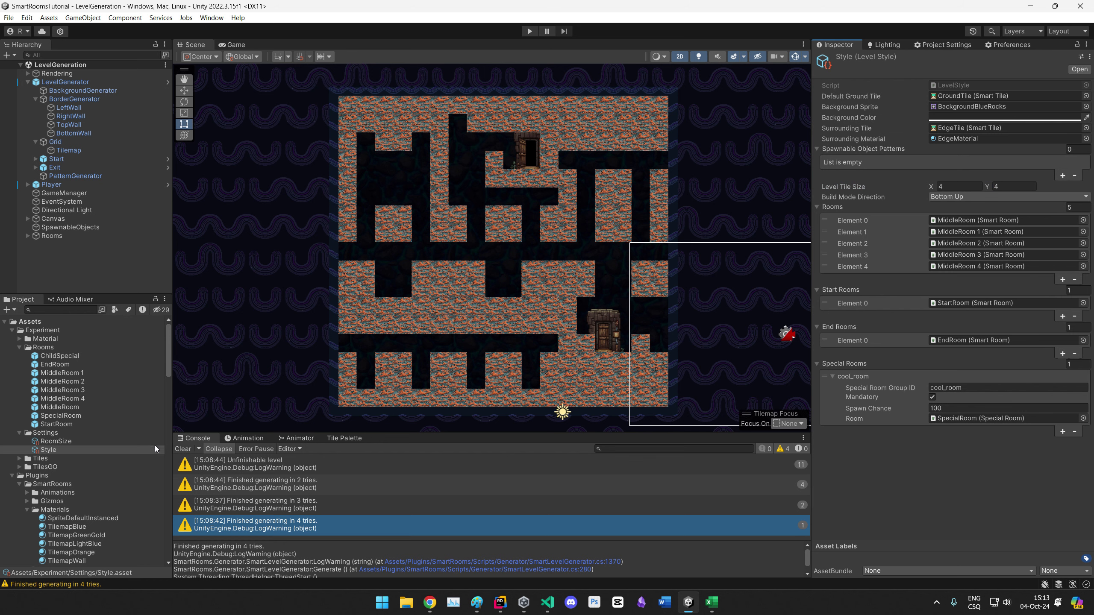
Step: Clear the Console and generate the enlarged level three times with LevelGenerator
{"action": "left_click", "coordinate": [182, 449]}
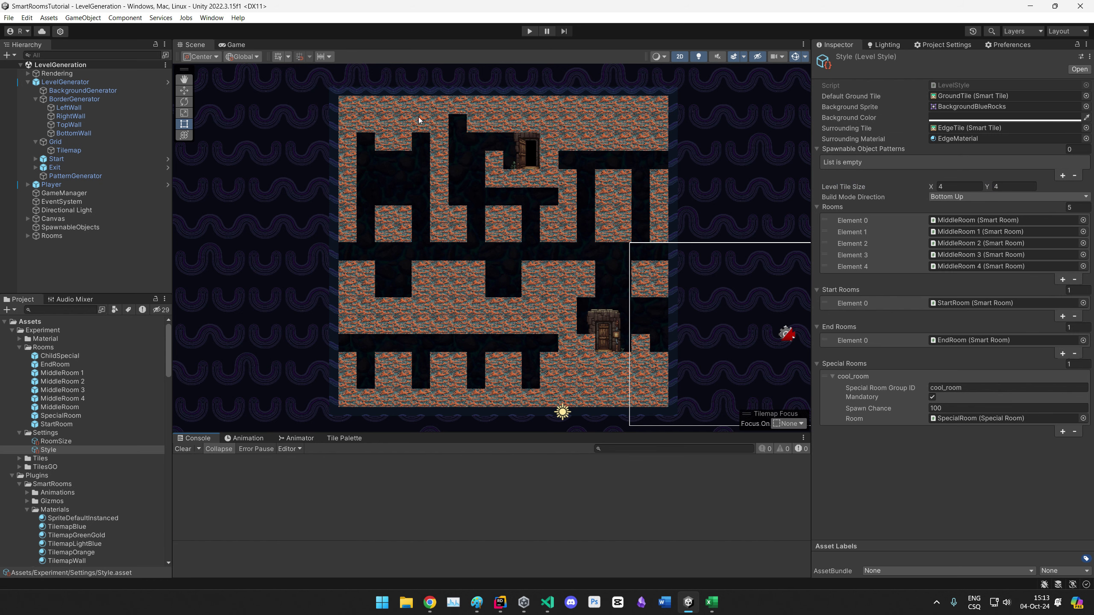
{"action": "left_click", "coordinate": [65, 82]}
{"action": "left_click", "coordinate": [956, 424]}
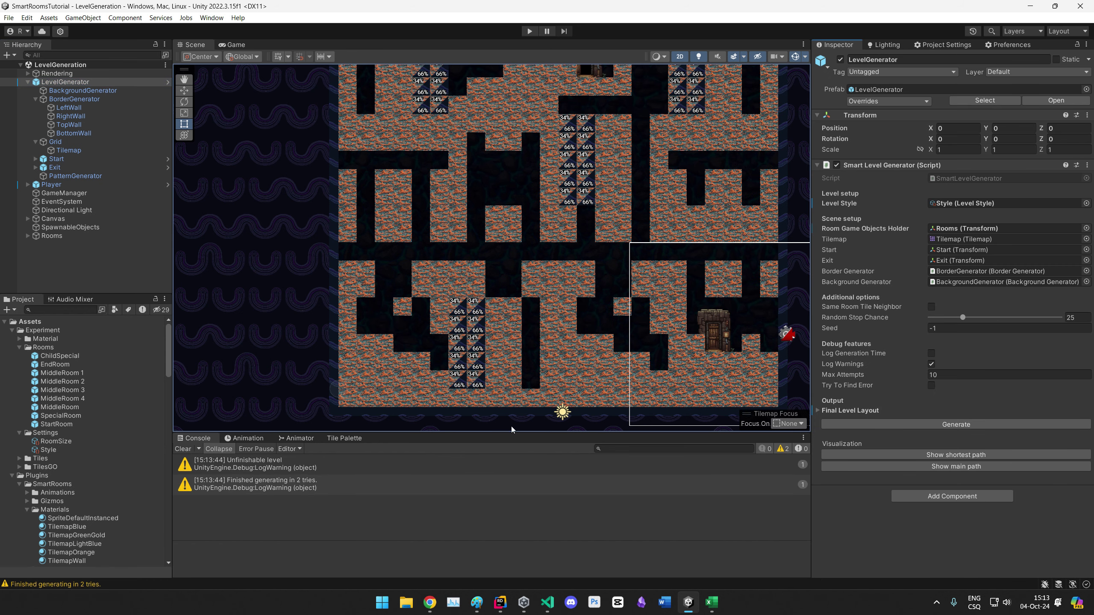
{"action": "left_click", "coordinate": [960, 429]}
{"action": "left_click", "coordinate": [961, 430]}
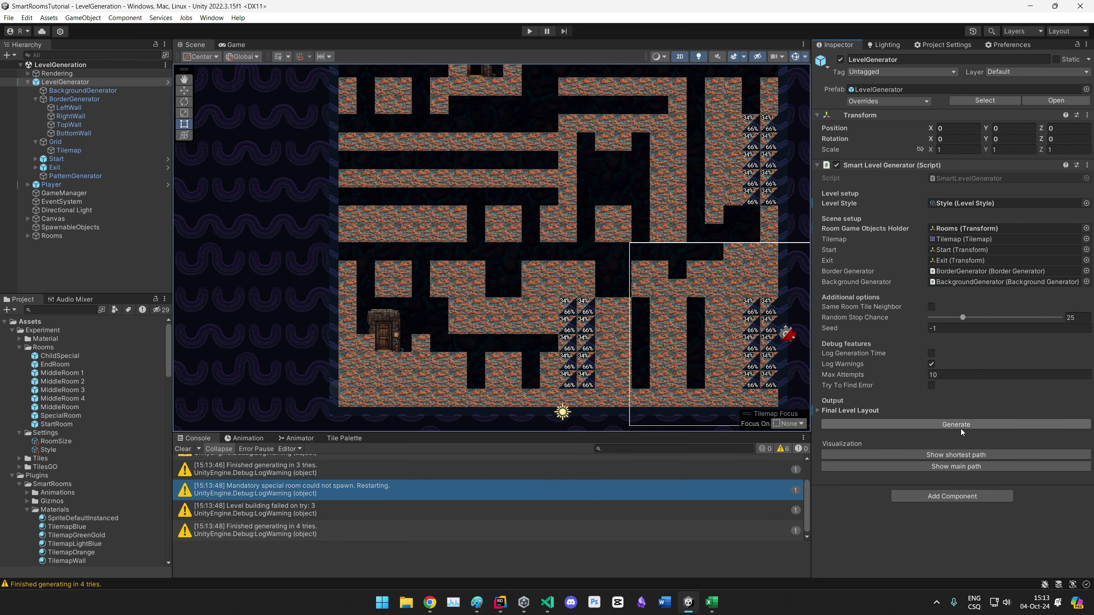
Step: Clear the Console, frame the whole level, regenerate it twice more, and clear the new warnings
{"action": "left_click", "coordinate": [183, 449]}
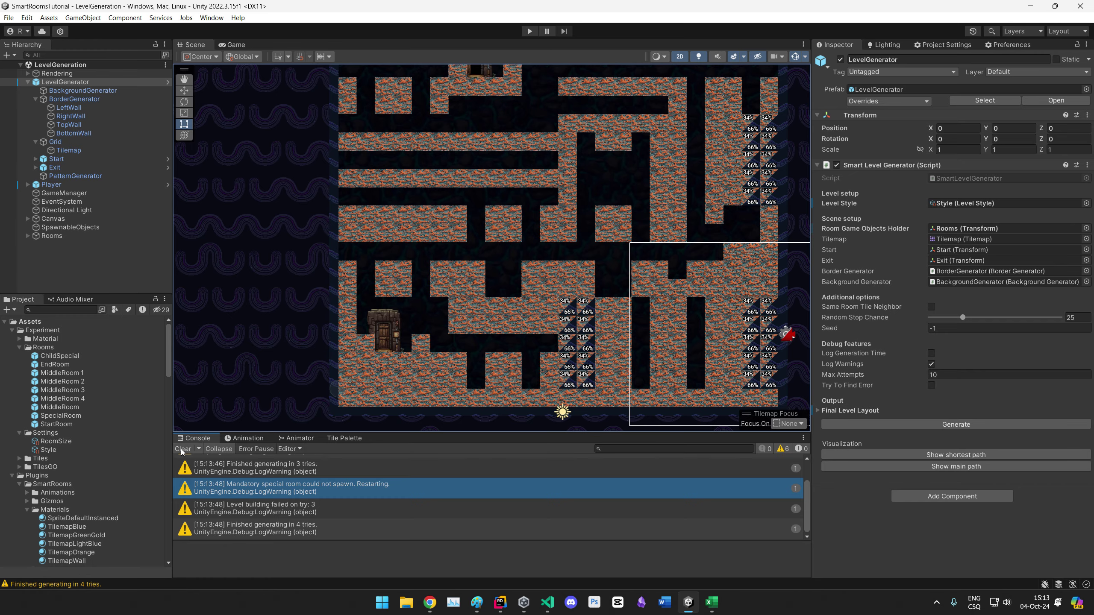
{"action": "middle_click_drag", "start_coordinate": [641, 268], "coordinate": [579, 304]}
{"action": "scroll", "coordinate": [579, 304], "scroll_direction": "down", "scroll_amount": 2}
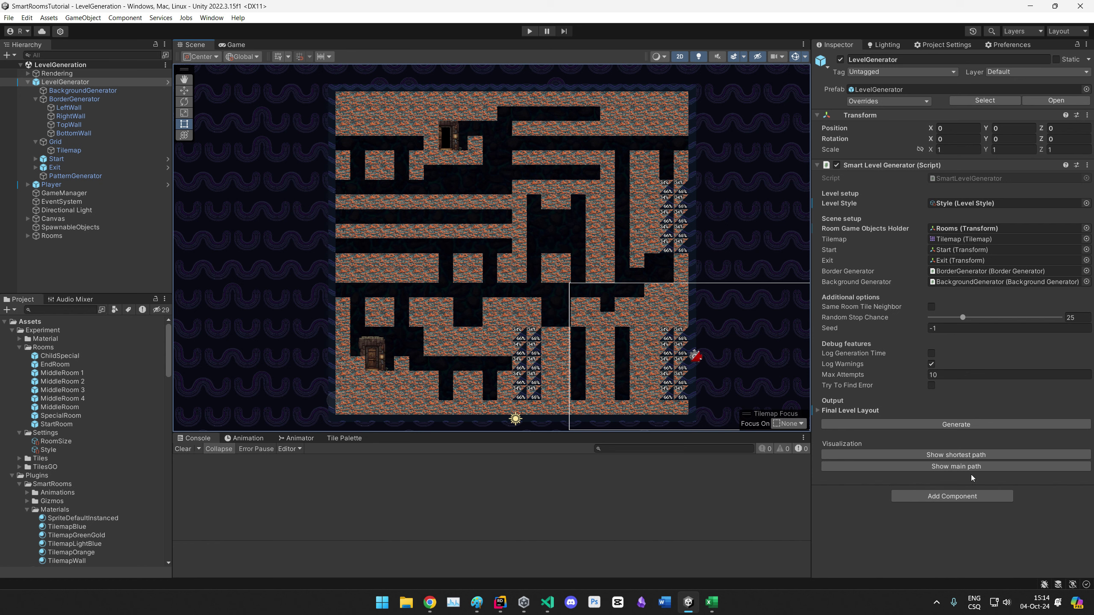
{"action": "left_click", "coordinate": [978, 425]}
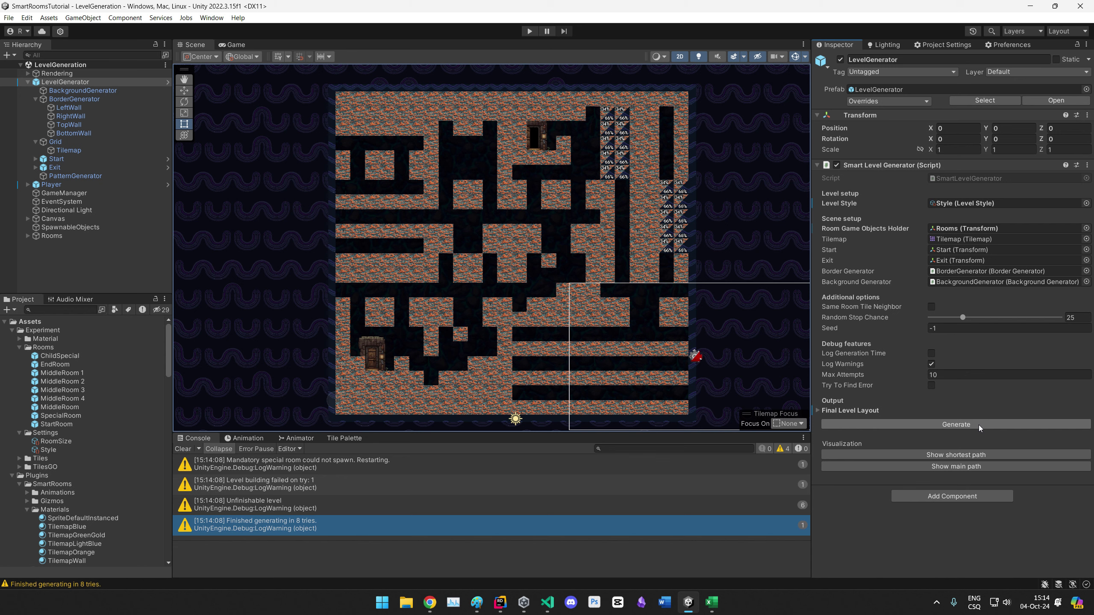
{"action": "left_click", "coordinate": [978, 425]}
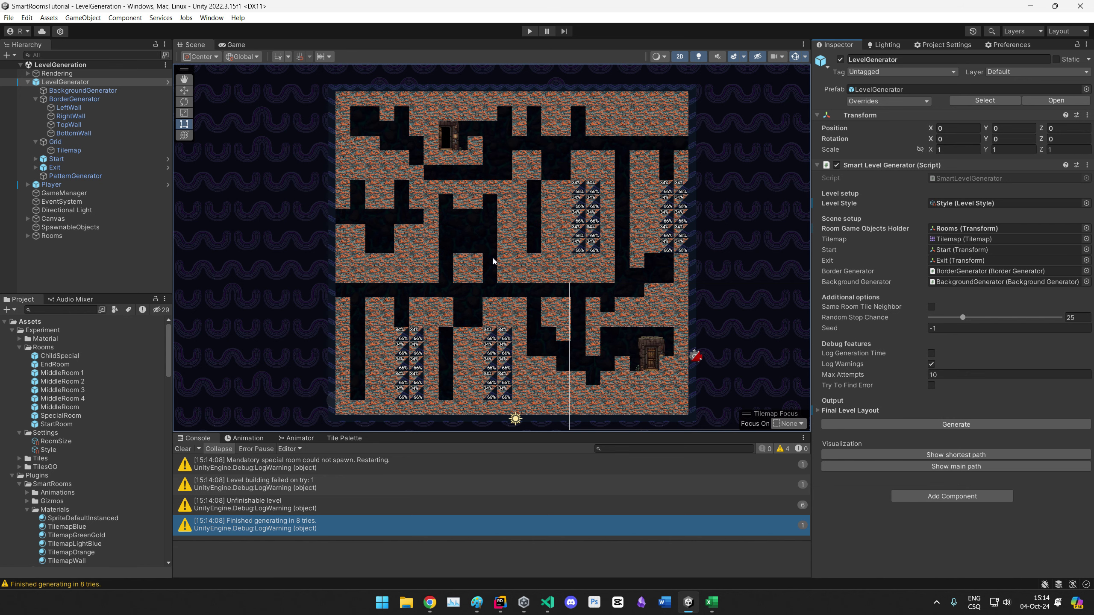
{"action": "left_click", "coordinate": [182, 449]}
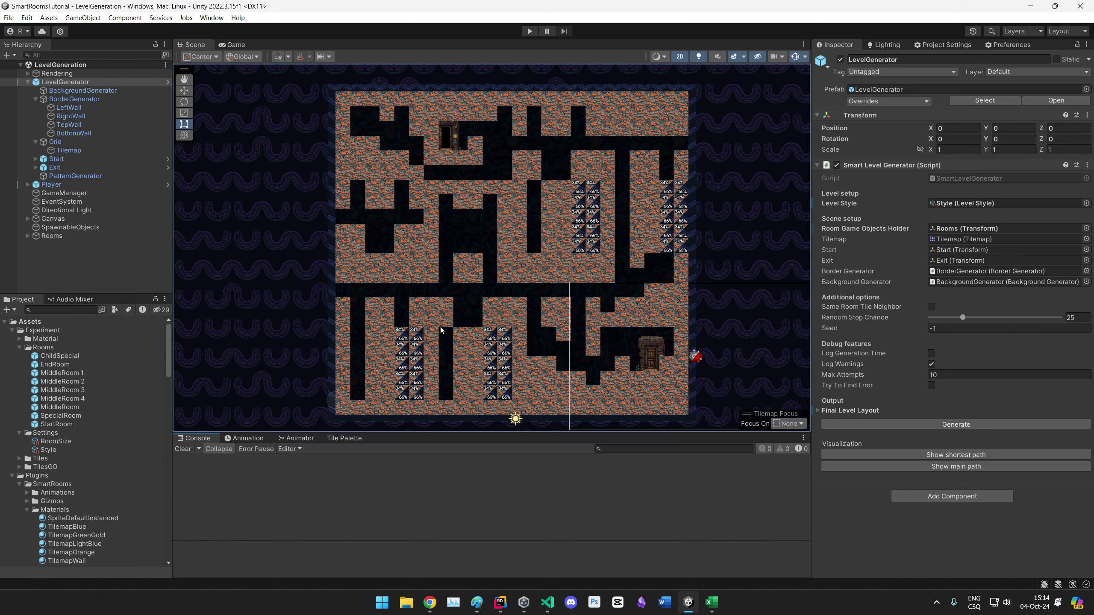
{"action": "mouse_move", "coordinate": [532, 252]}
{"action": "middle_mouse_down"}
{"action": "mouse_move", "coordinate": [557, 256]}
{"action": "mouse_move", "coordinate": [558, 240]}
{"action": "mouse_move", "coordinate": [526, 231]}
{"action": "middle_mouse_up"}
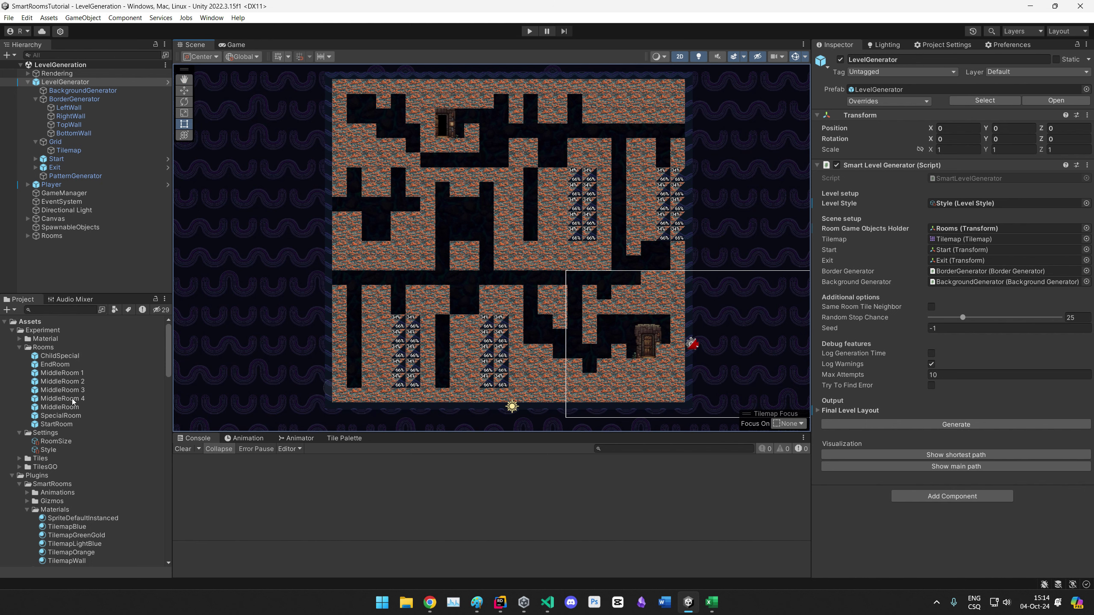
Step: Duplicate the SpecialRoom prefab and open the copy for editing at its Special Room settings
{"action": "left_click", "coordinate": [59, 418]}
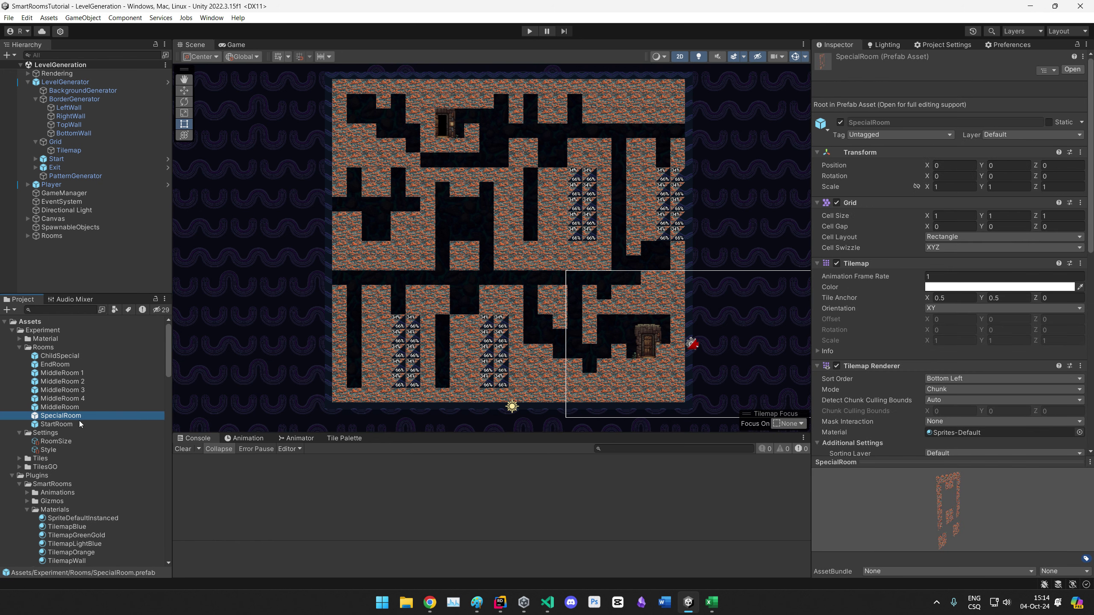
{"action": "key", "text": "ctrl+d"}
{"action": "double_click", "coordinate": [58, 419]}
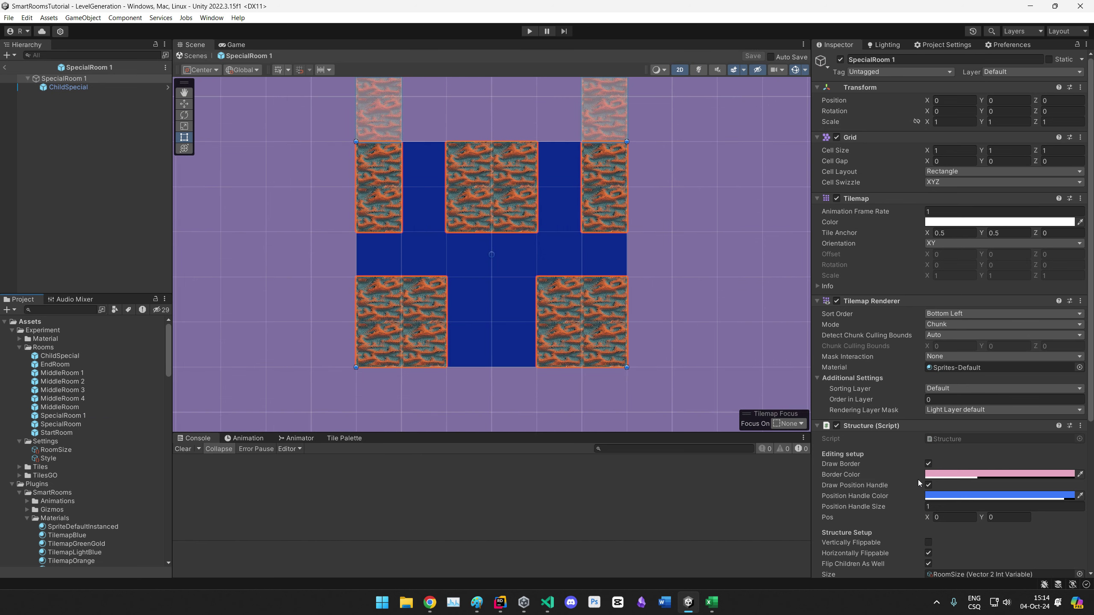
{"action": "scroll", "coordinate": [890, 459], "scroll_direction": "down", "scroll_amount": 5}
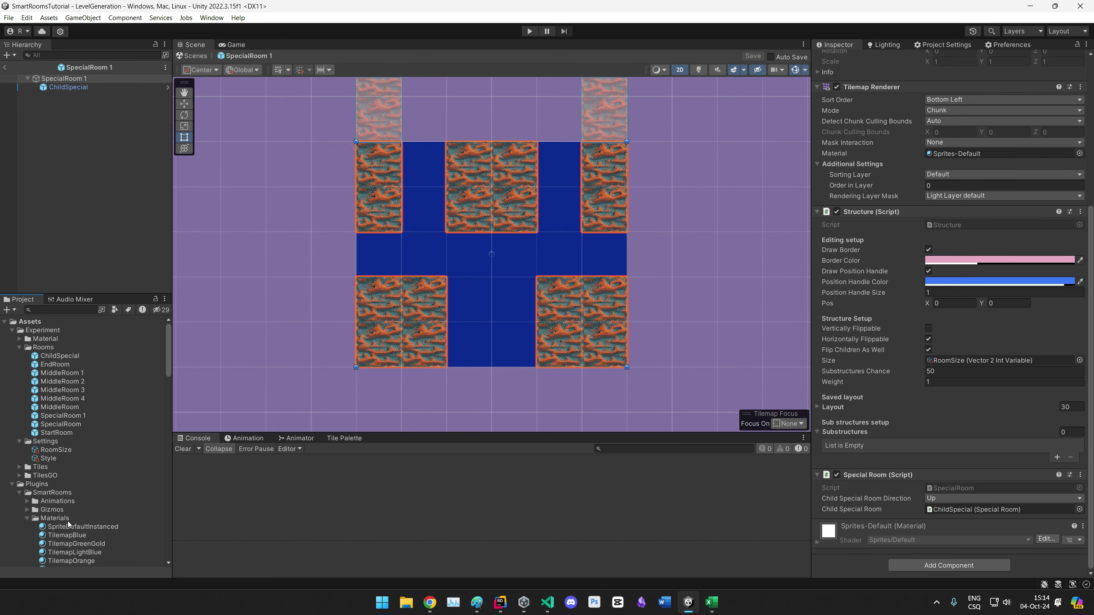
Step: Repaint all wall blocks of the SpecialRoom 1 prefab with the dark blue wave tile and save the prefab
{"action": "scroll", "coordinate": [65, 519], "scroll_direction": "down", "scroll_amount": 4}
{"action": "left_click", "coordinate": [353, 438]}
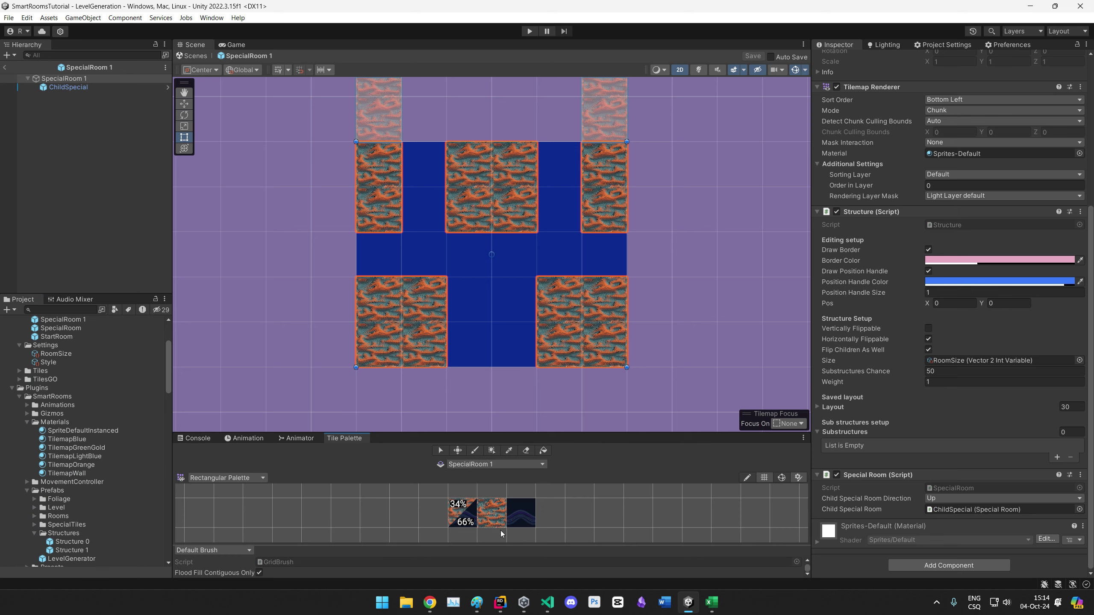
{"action": "left_click", "coordinate": [525, 502]}
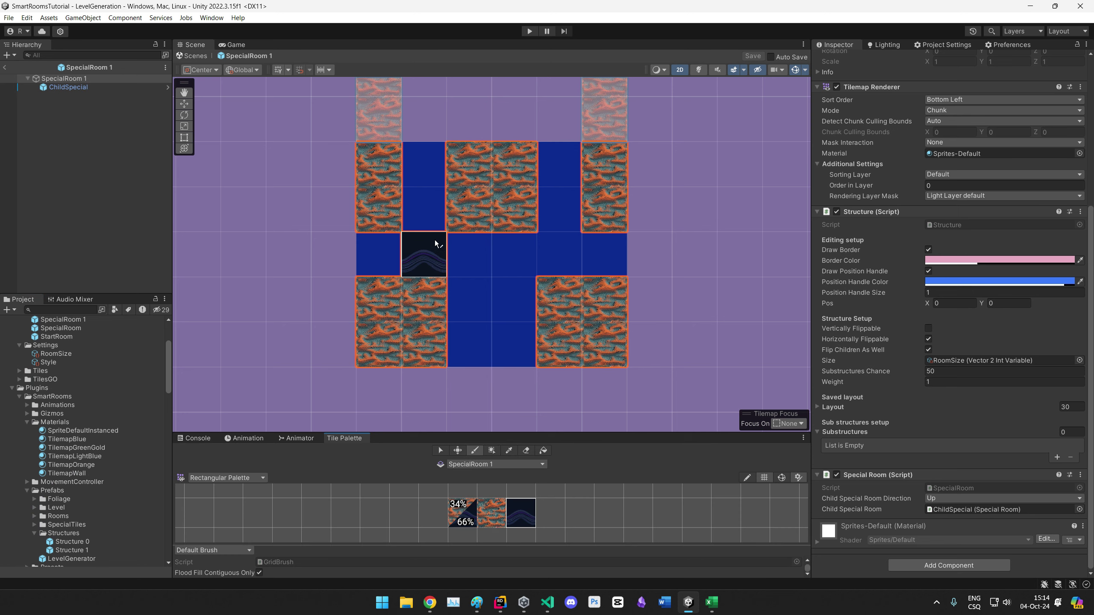
{"action": "middle_click_drag", "start_coordinate": [434, 240], "coordinate": [444, 271]}
{"action": "left_click_drag", "start_coordinate": [426, 332], "coordinate": [424, 362]}
{"action": "mouse_move", "coordinate": [573, 334]}
{"action": "left_mouse_down"}
{"action": "mouse_move", "coordinate": [584, 369]}
{"action": "mouse_move", "coordinate": [614, 334]}
{"action": "left_mouse_up"}
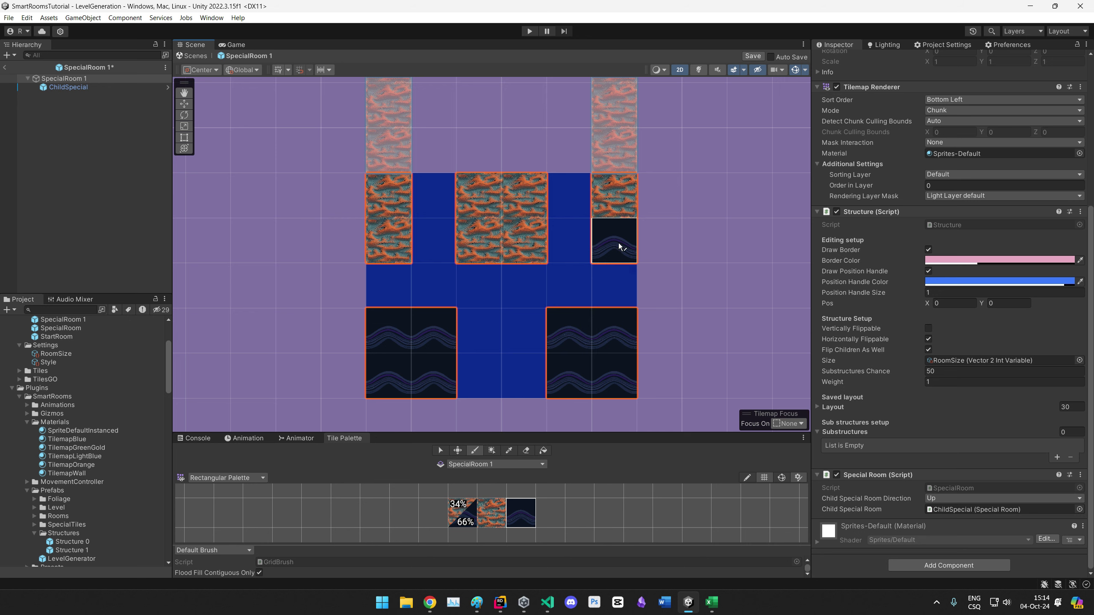
{"action": "left_click_drag", "start_coordinate": [619, 243], "coordinate": [611, 199]}
{"action": "mouse_move", "coordinate": [523, 199]}
{"action": "left_mouse_down"}
{"action": "mouse_move", "coordinate": [500, 201]}
{"action": "mouse_move", "coordinate": [490, 240]}
{"action": "mouse_move", "coordinate": [521, 241]}
{"action": "left_mouse_up"}
{"action": "left_click_drag", "start_coordinate": [387, 198], "coordinate": [389, 242]}
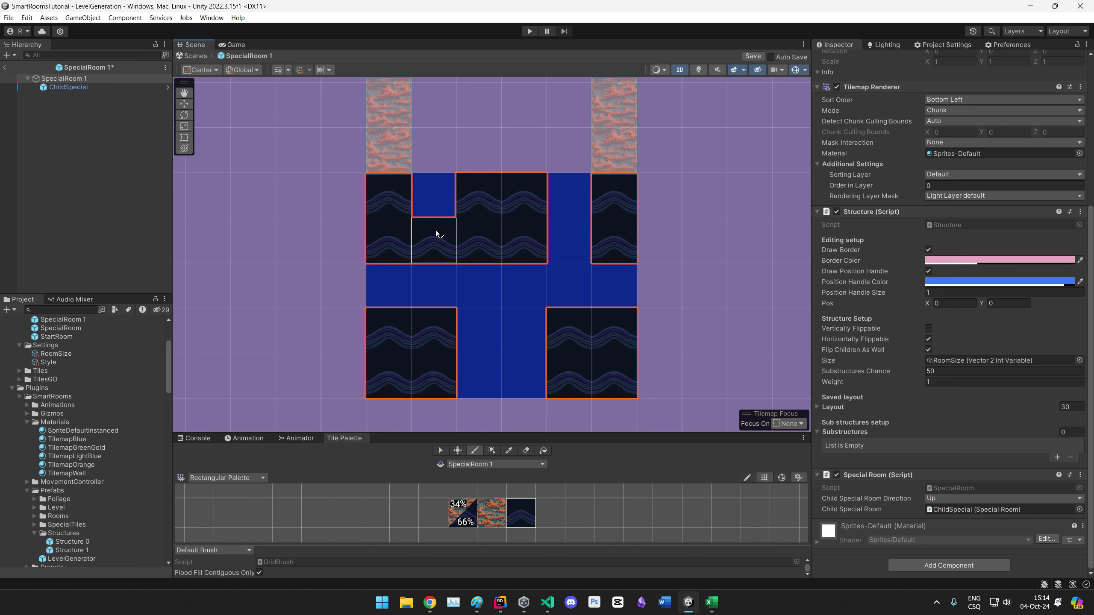
{"action": "key", "text": "ctrl+s"}
Step: Add a second cool_room entry to the Special Rooms of the Style asset and assign SpecialRoom 1 as its room
{"action": "left_click", "coordinate": [54, 362]}
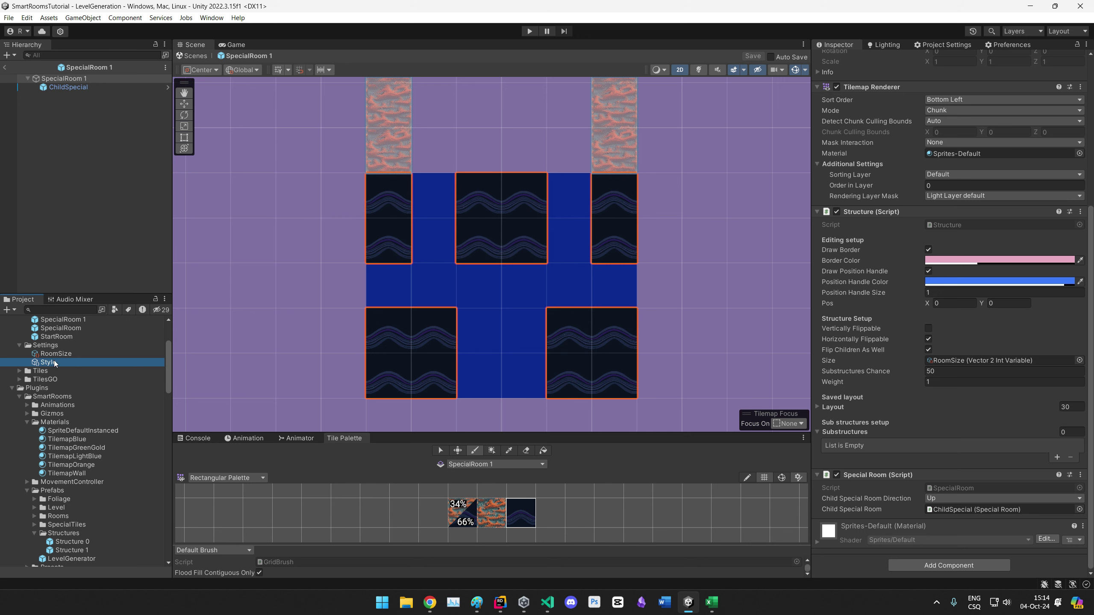
{"action": "left_click", "coordinate": [1061, 432]}
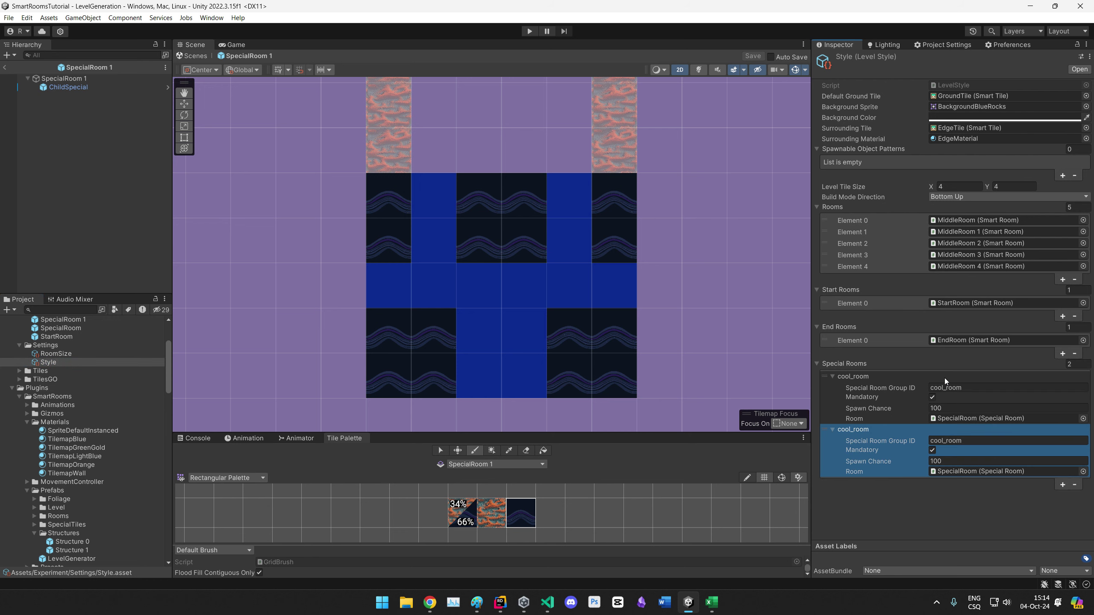
{"action": "scroll", "coordinate": [79, 364], "scroll_direction": "up", "scroll_amount": 3}
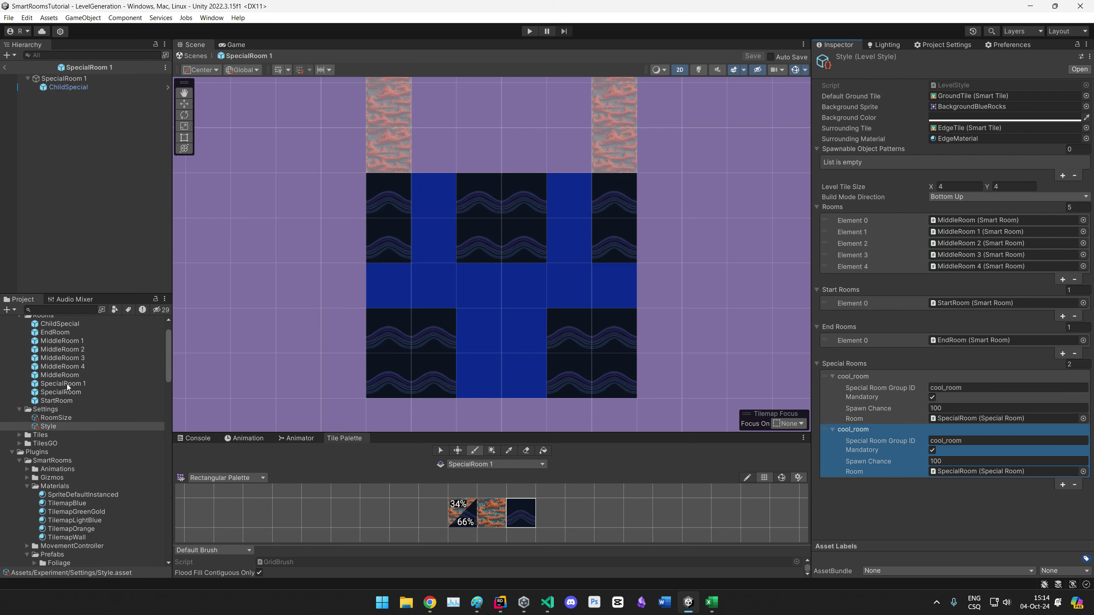
{"action": "left_click_drag", "start_coordinate": [67, 387], "coordinate": [990, 471]}
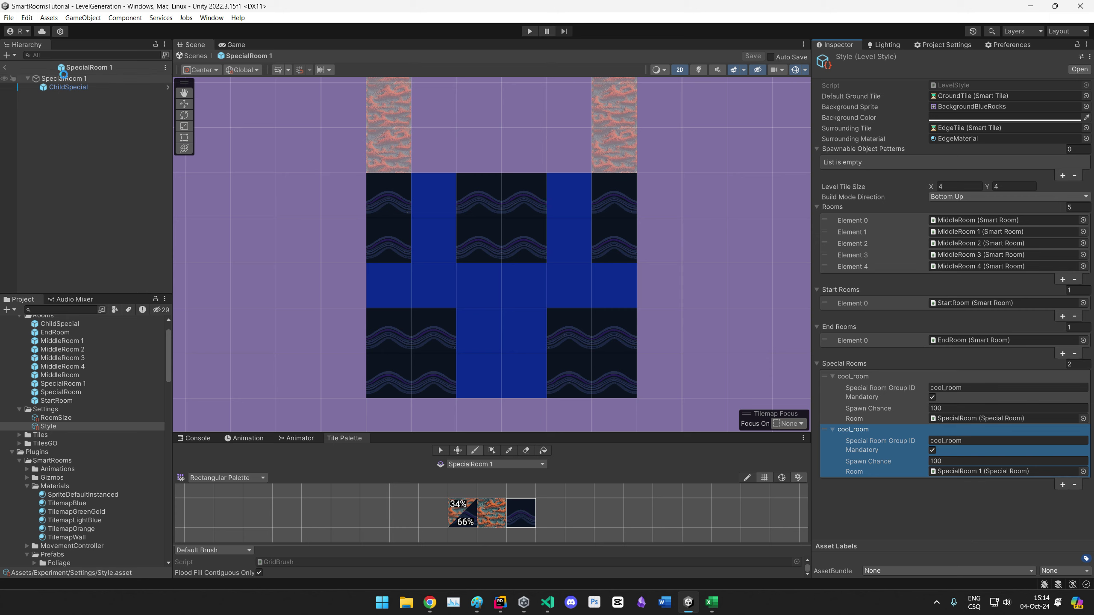
Step: Return to the LevelGeneration scene, generate the level twice with LevelGenerator, and inspect the placed special room
{"action": "left_click", "coordinate": [5, 67]}
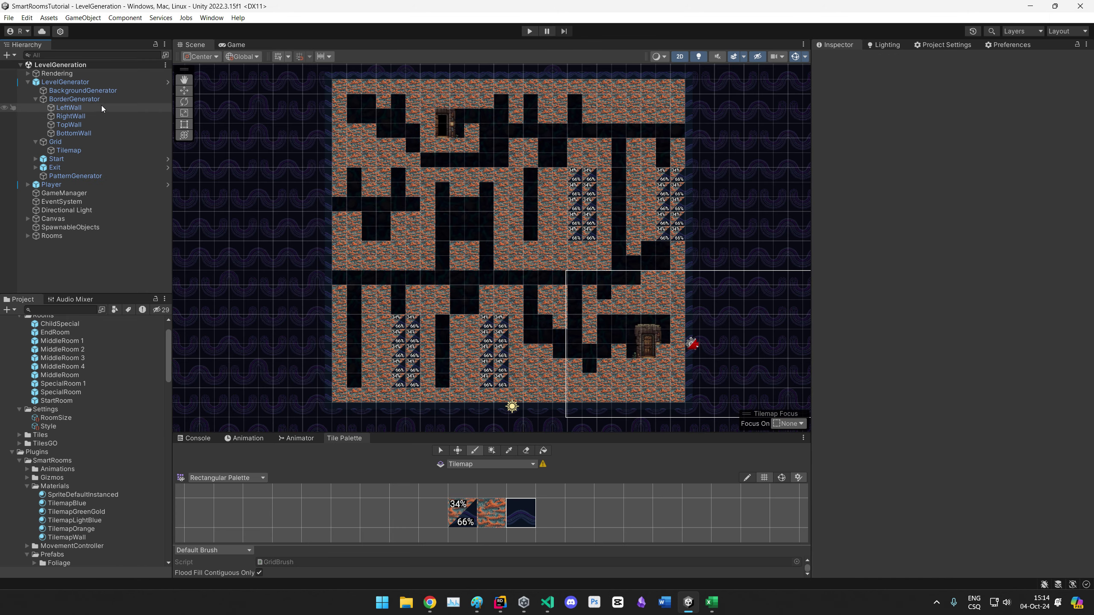
{"action": "left_click", "coordinate": [64, 82]}
{"action": "left_click", "coordinate": [945, 426]}
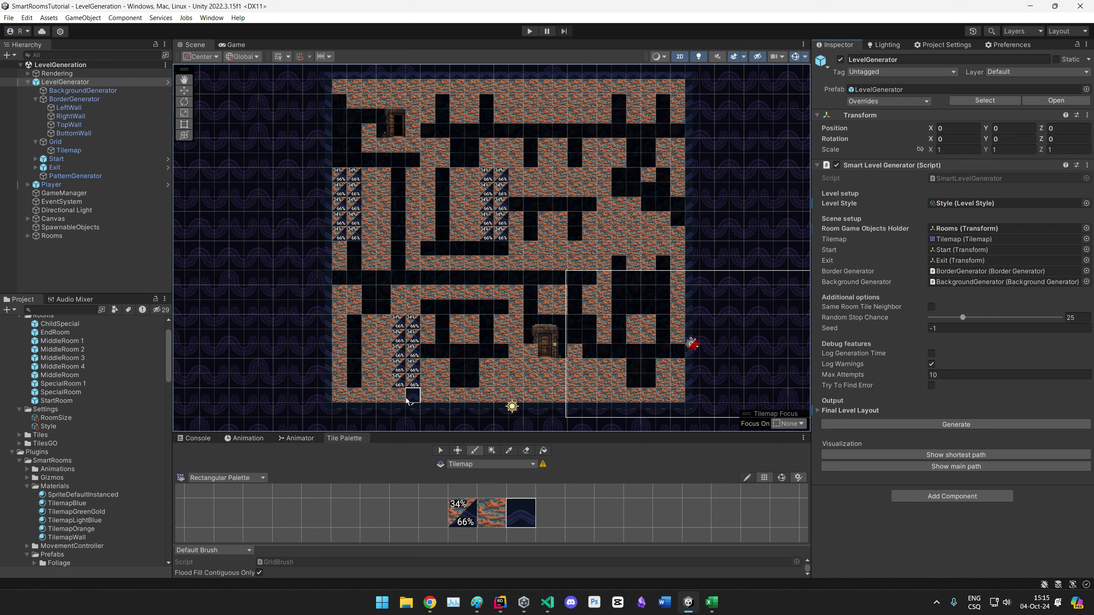
{"action": "left_click", "coordinate": [882, 426]}
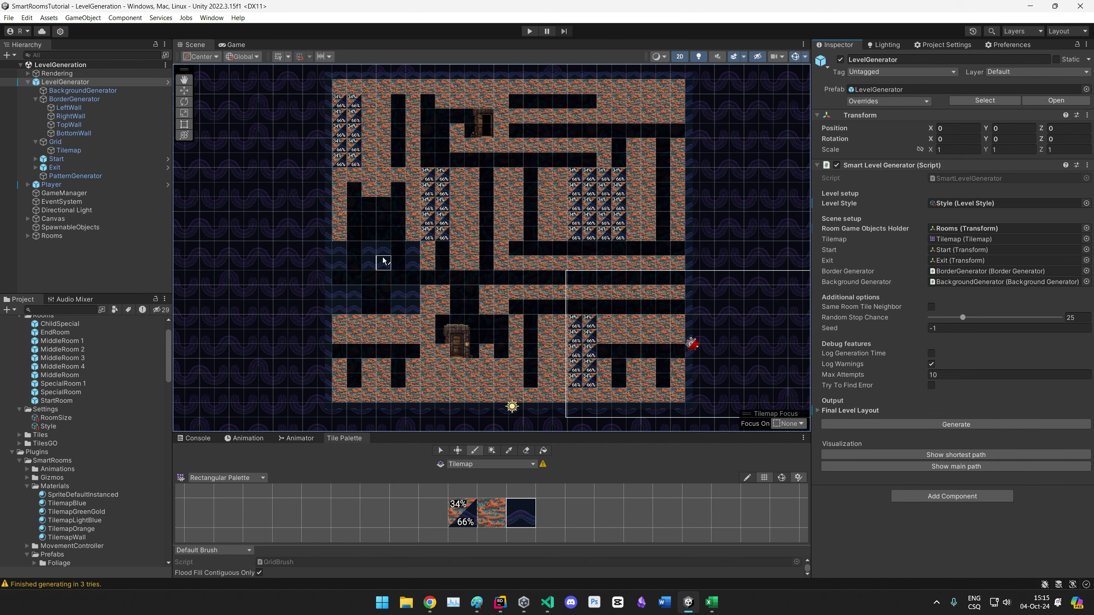
{"action": "scroll", "coordinate": [366, 253], "scroll_direction": "up", "scroll_amount": 6}
{"action": "scroll", "coordinate": [396, 295], "scroll_direction": "down", "scroll_amount": 4}
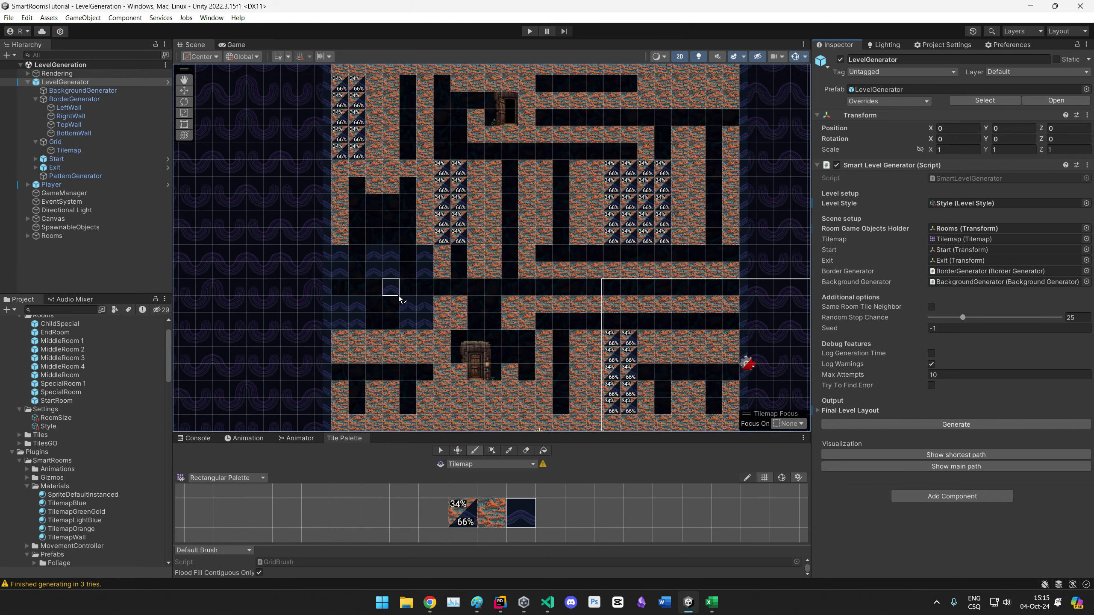
{"action": "middle_click_drag", "start_coordinate": [472, 309], "coordinate": [416, 281]}
{"action": "middle_click_drag", "start_coordinate": [306, 287], "coordinate": [324, 315]}
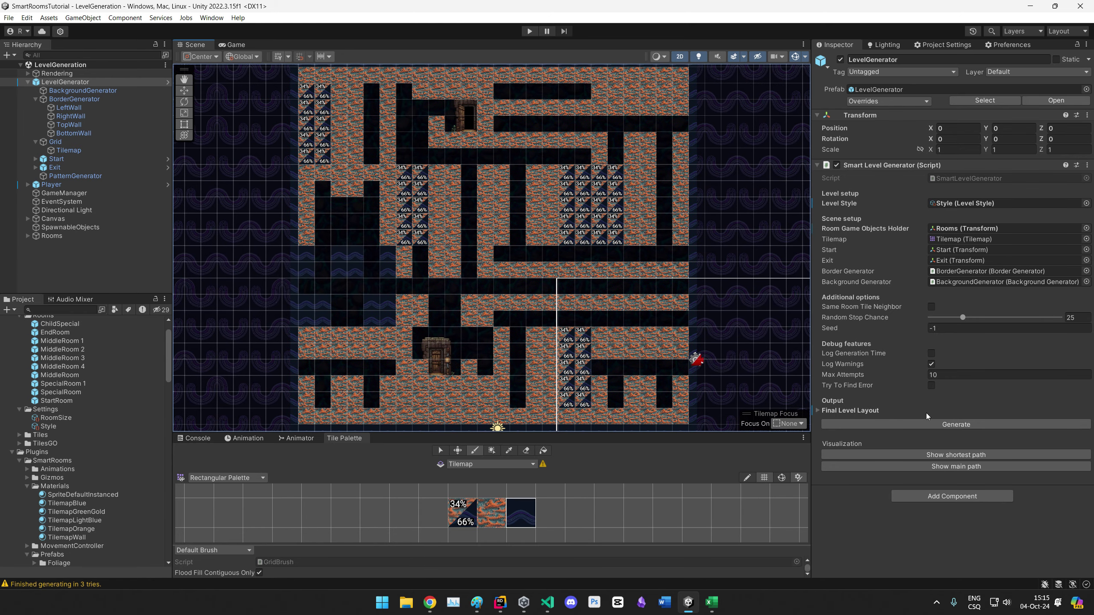
Step: Regenerate the level six more times to compare which special room variant gets placed
{"action": "left_click", "coordinate": [930, 425]}
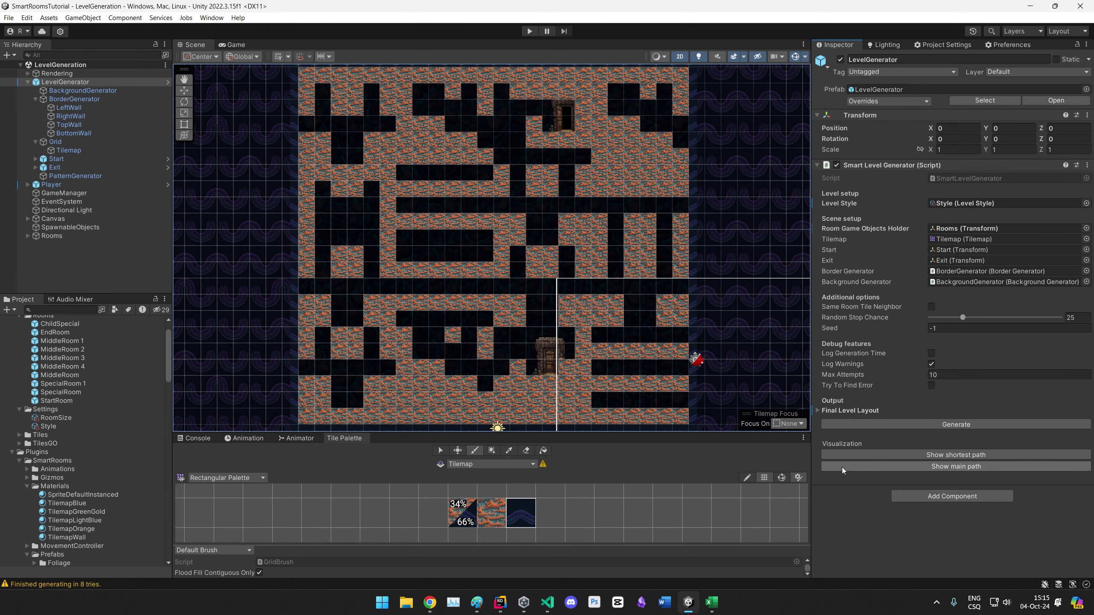
{"action": "left_click", "coordinate": [942, 425]}
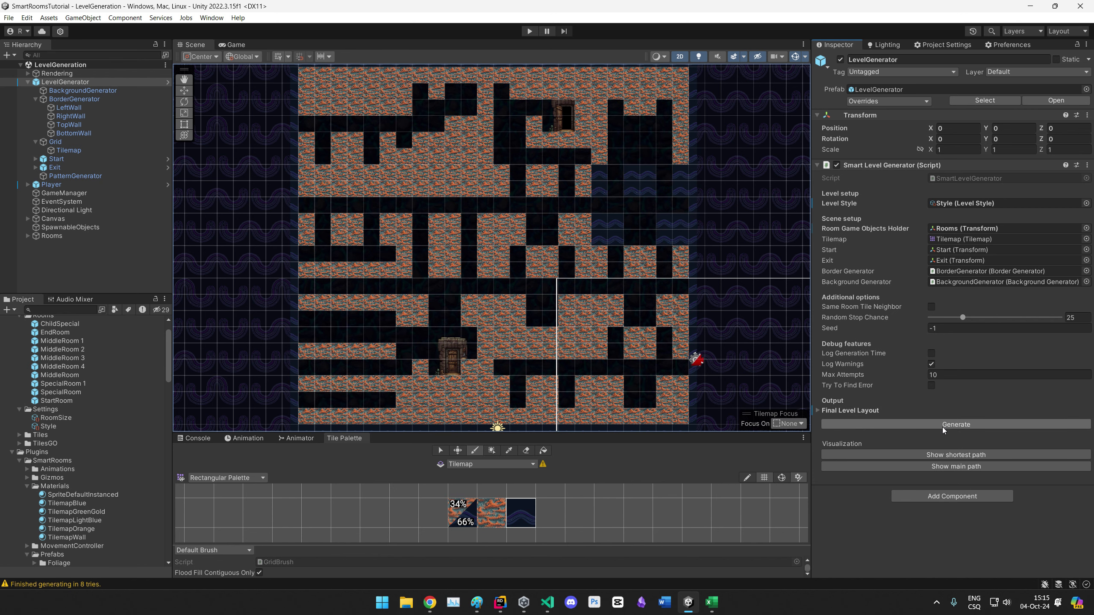
{"action": "left_click", "coordinate": [942, 427]}
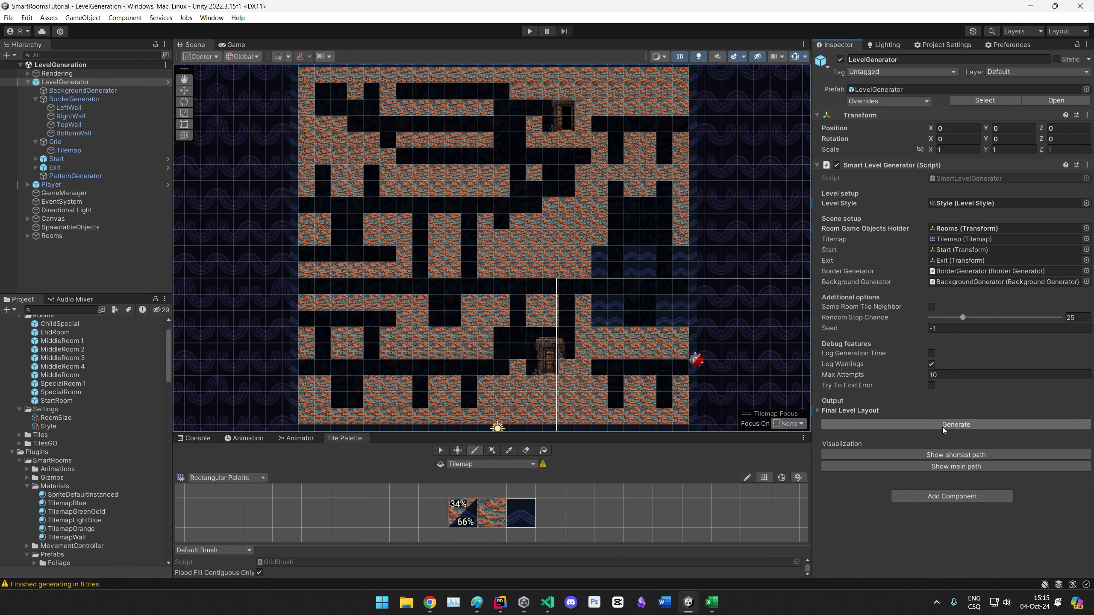
{"action": "left_click", "coordinate": [942, 426]}
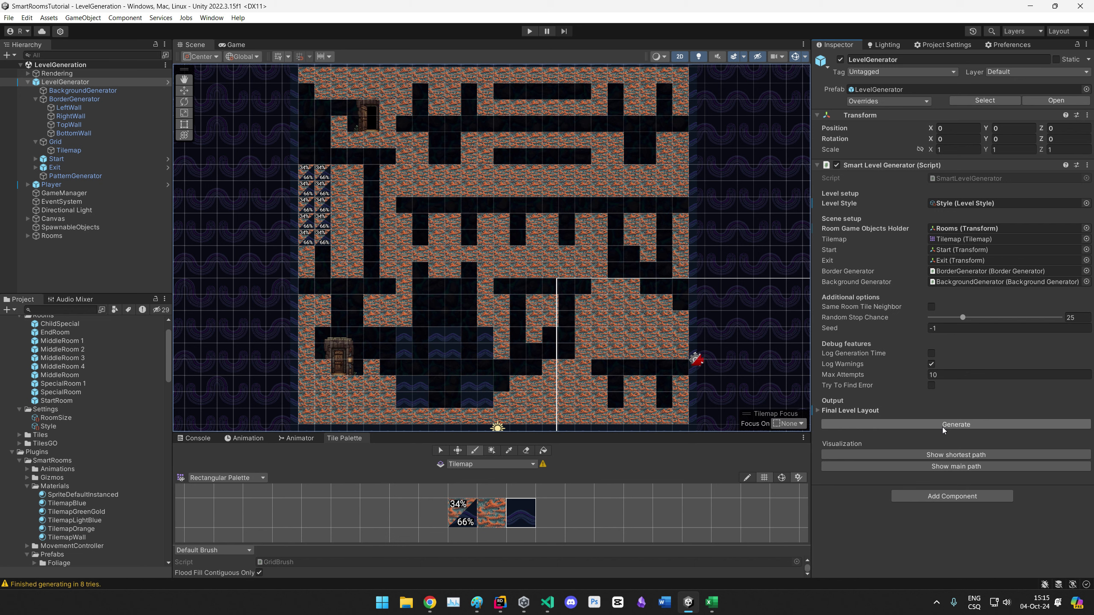
{"action": "left_click", "coordinate": [942, 425]}
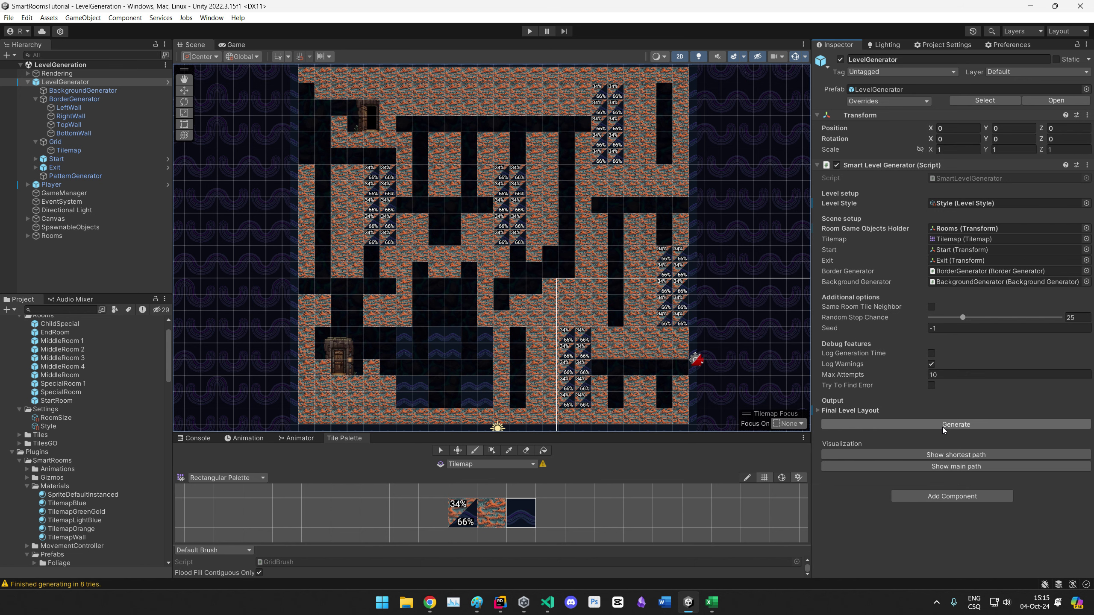
{"action": "left_click", "coordinate": [942, 425]}
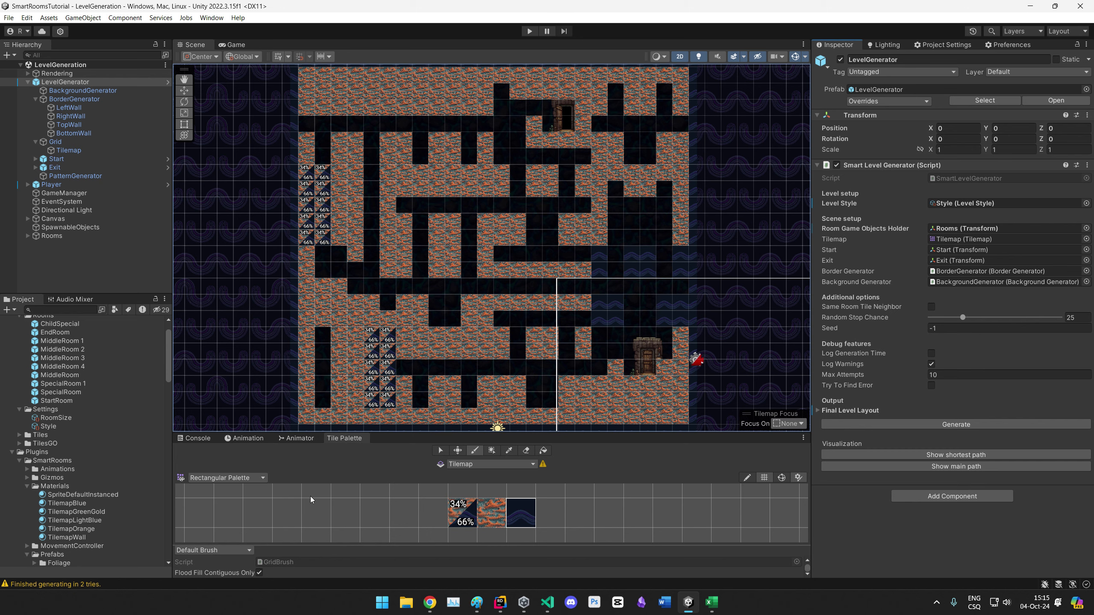
Step: Run the scene in play mode, inspect the level generated at runtime, and stop playing
{"action": "key", "text": "ctrl+p"}
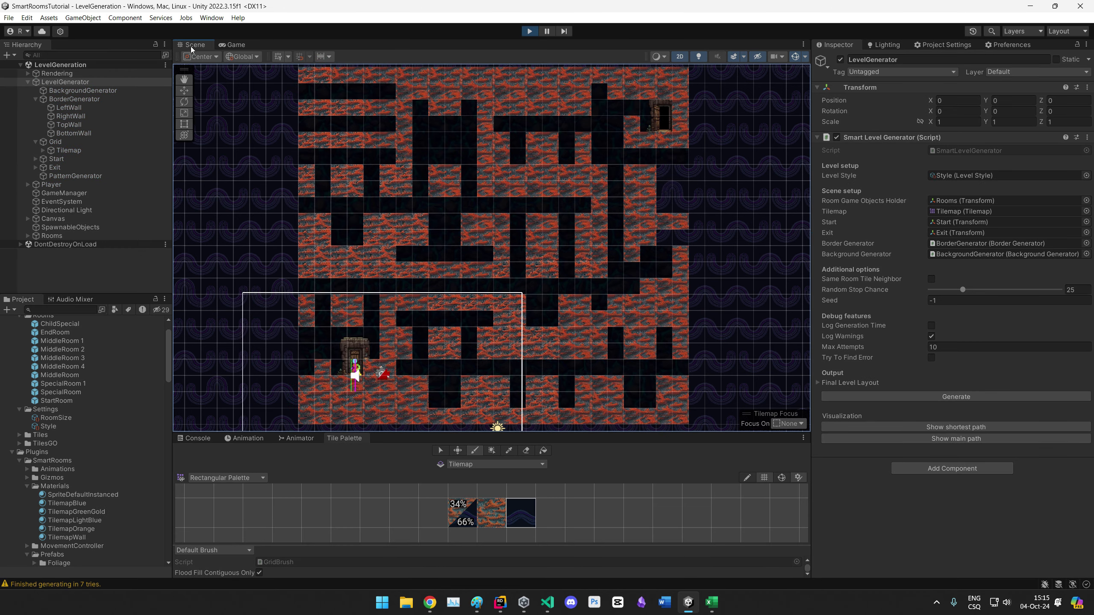
{"action": "scroll", "coordinate": [407, 284], "scroll_direction": "up", "scroll_amount": 4}
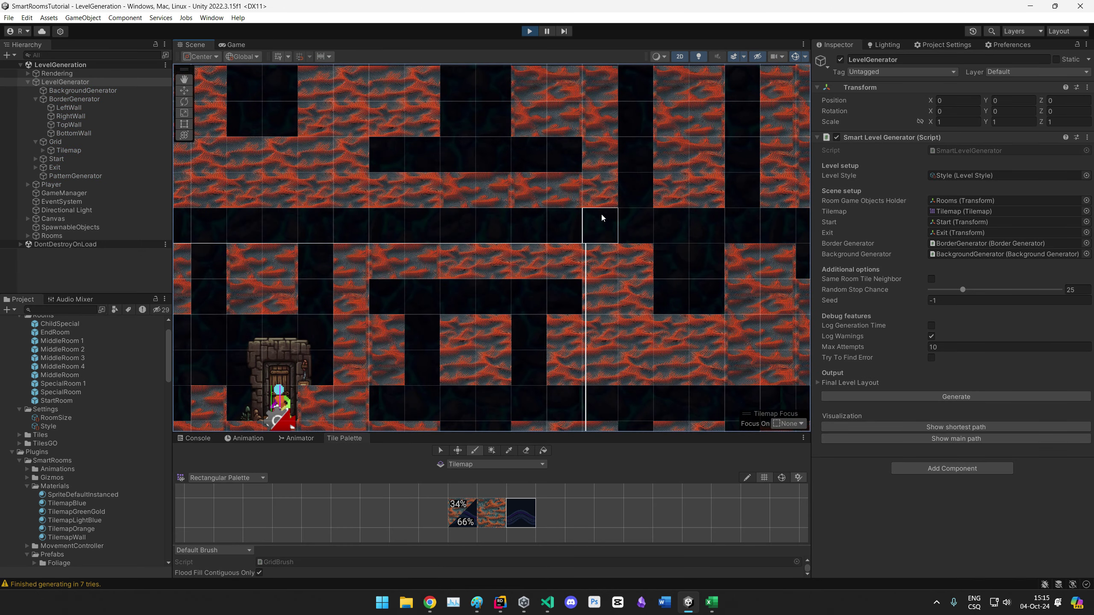
{"action": "scroll", "coordinate": [534, 213], "scroll_direction": "down", "scroll_amount": 3}
{"action": "left_click", "coordinate": [529, 31]}
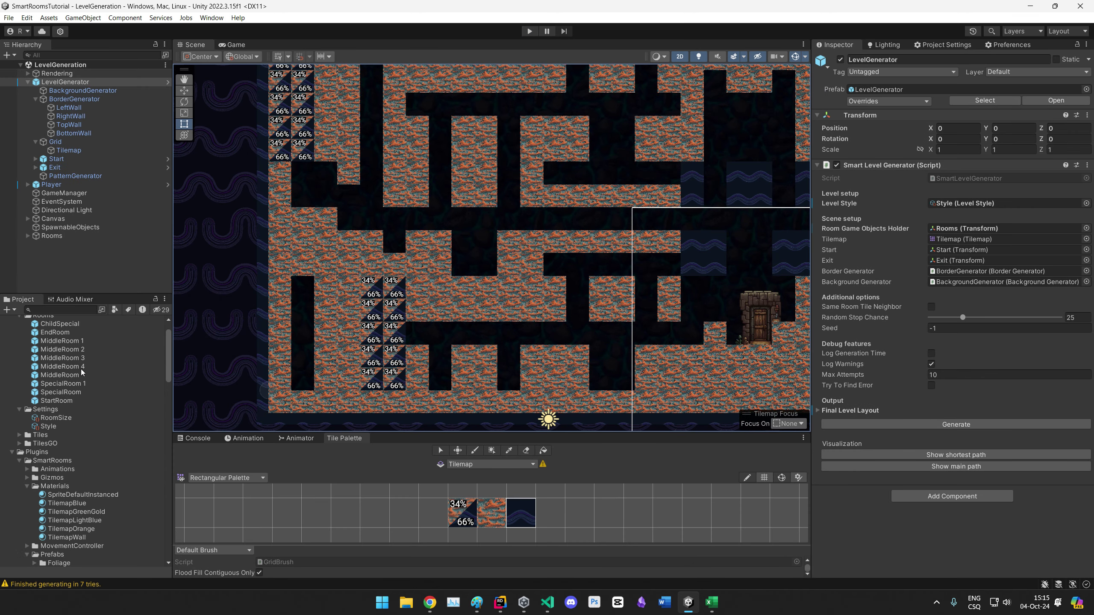
Step: Create a folder named Patterns inside the Experiment folder
{"action": "scroll", "coordinate": [81, 373], "scroll_direction": "up", "scroll_amount": 5}
{"action": "left_click", "coordinate": [34, 332]}
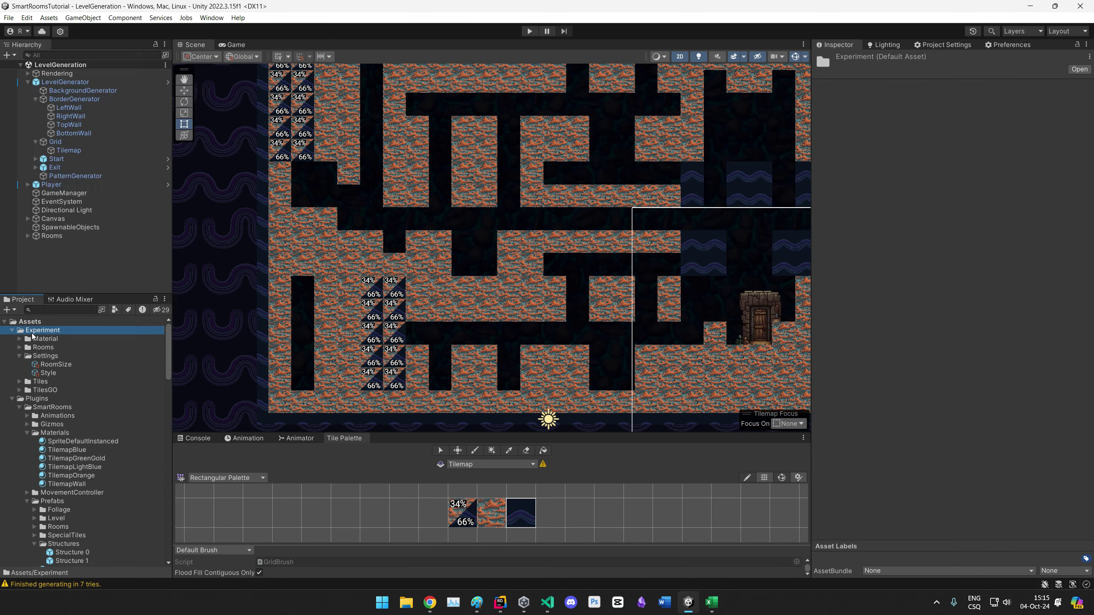
{"action": "right_click", "coordinate": [33, 336]}
{"action": "mouse_move", "coordinate": [60, 45]}
{"action": "left_click", "coordinate": [244, 72]}
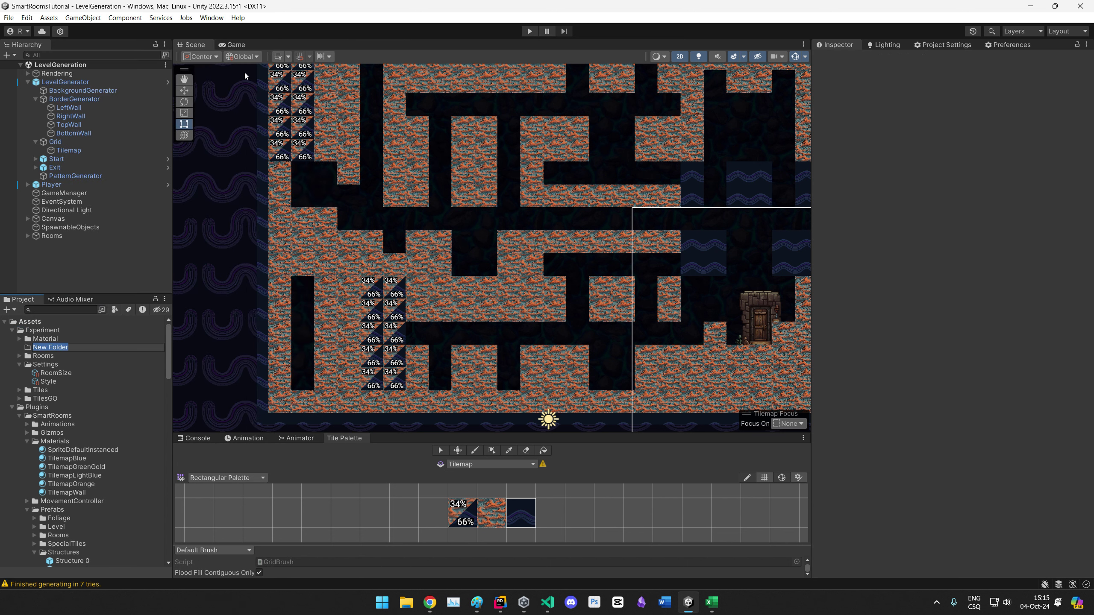
{"action": "type", "text": "Paterns"}
{"action": "key", "text": "Return"}
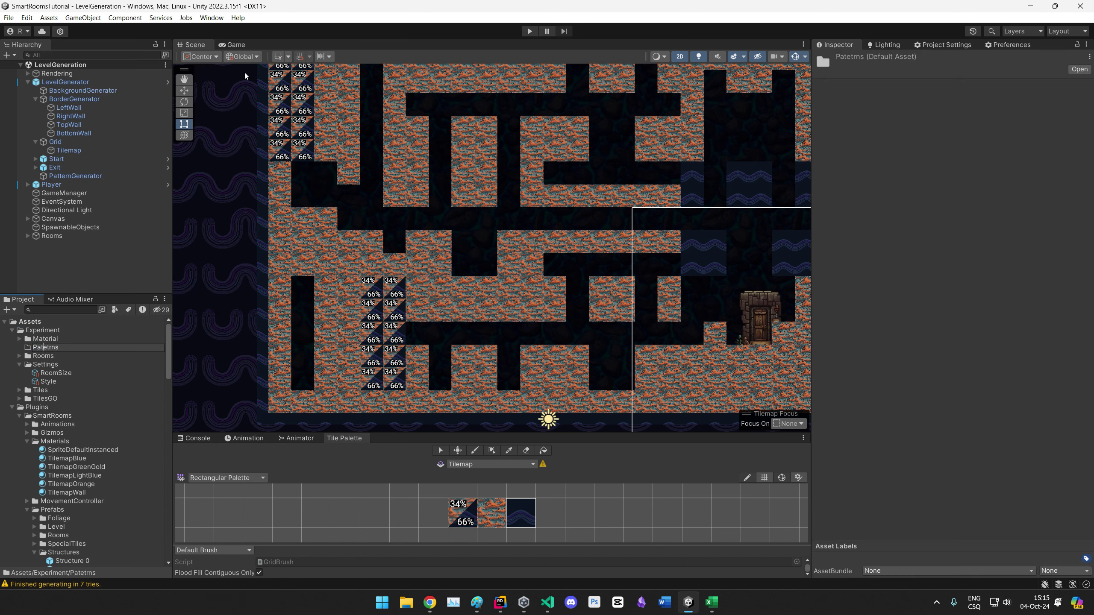
{"action": "key", "text": "Delete"}
{"action": "key", "text": "Delete"}
{"action": "type", "text": "te"}
{"action": "key", "text": "Return"}
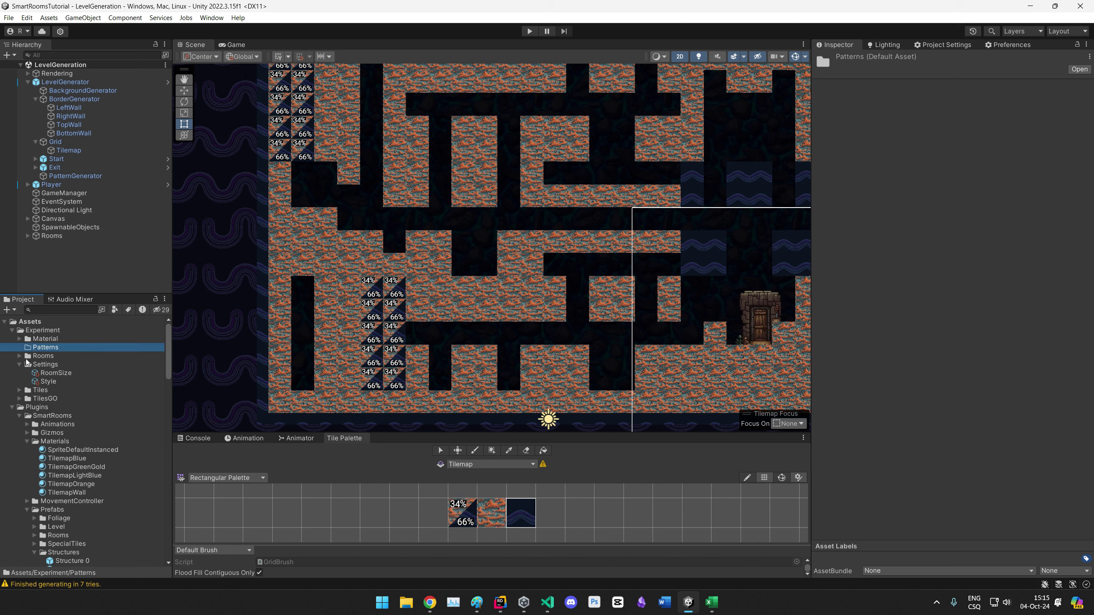
Step: Create an ObjectPattern asset named GroundPattern in the Patterns folder and add it to the Style asset's Spawnable Object Patterns
{"action": "right_click", "coordinate": [63, 351]}
{"action": "mouse_move", "coordinate": [153, 61]}
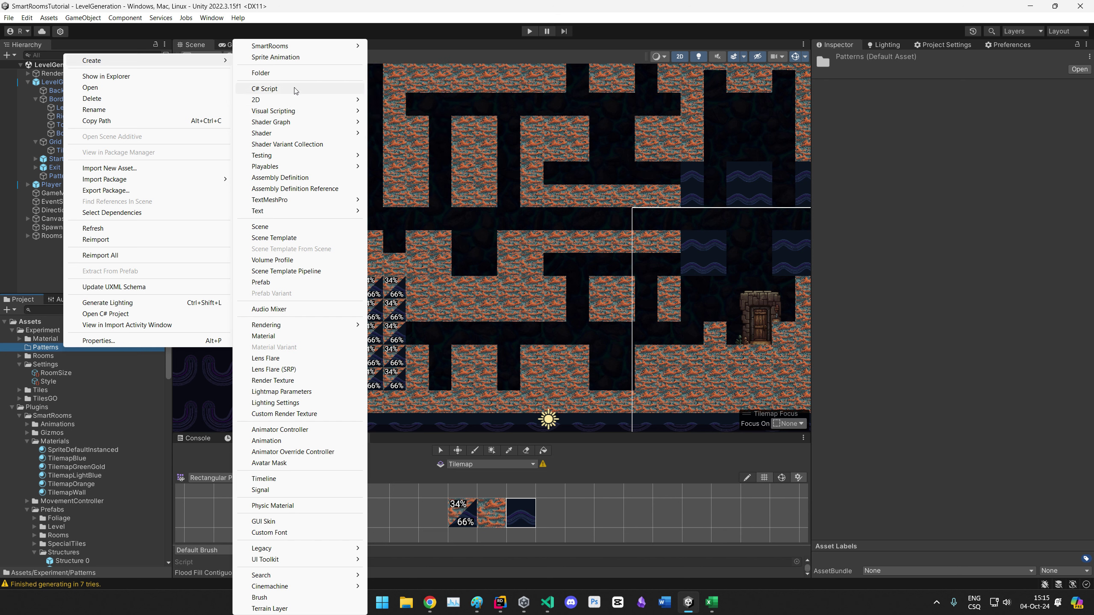
{"action": "mouse_move", "coordinate": [311, 46]}
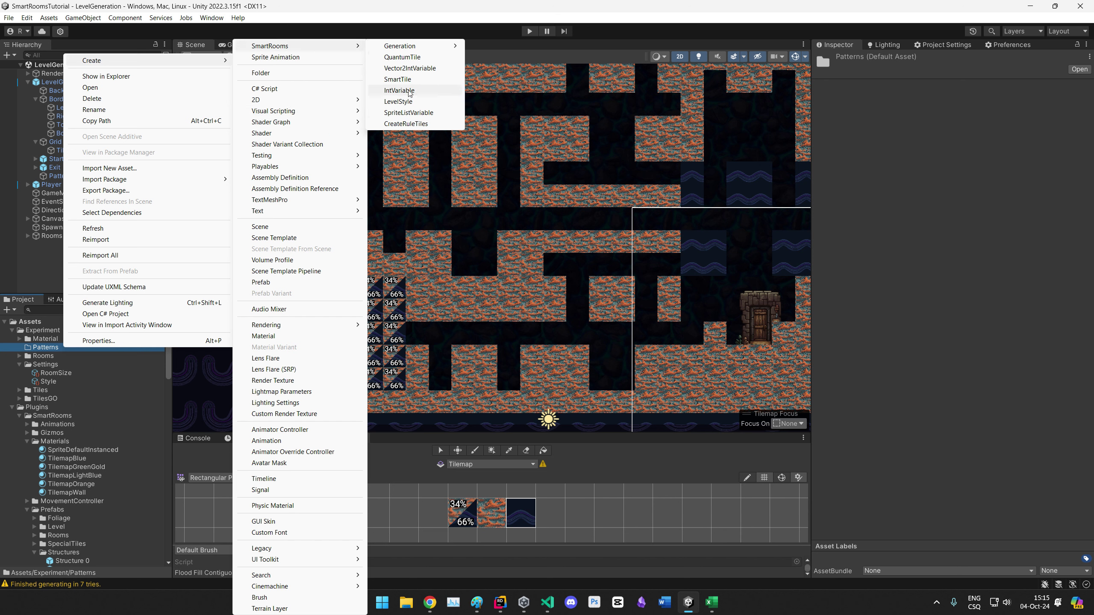
{"action": "mouse_move", "coordinate": [413, 46]}
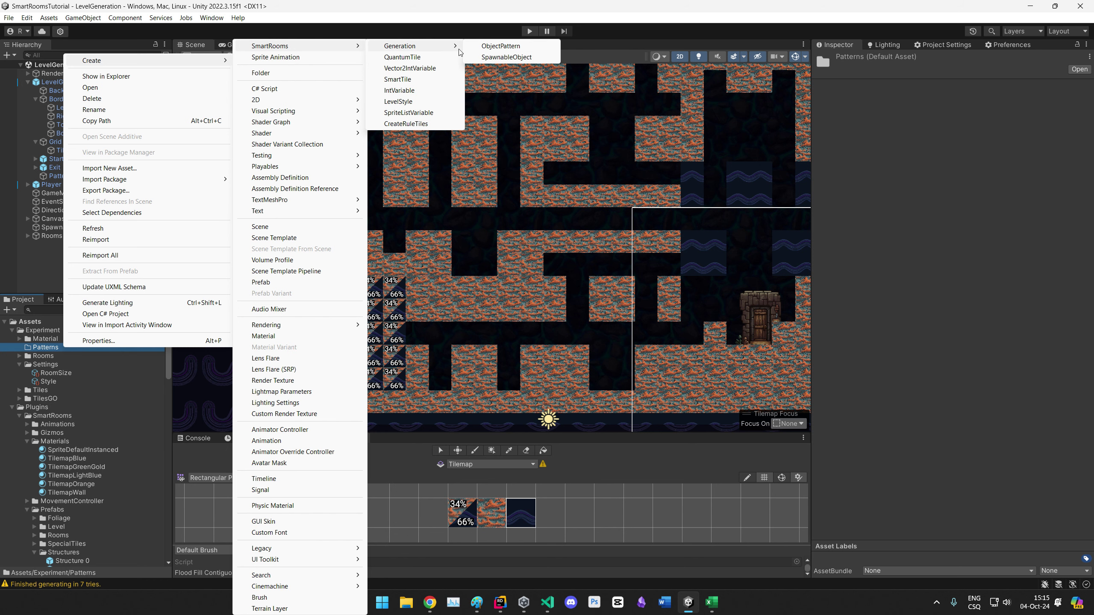
{"action": "left_click", "coordinate": [500, 46]}
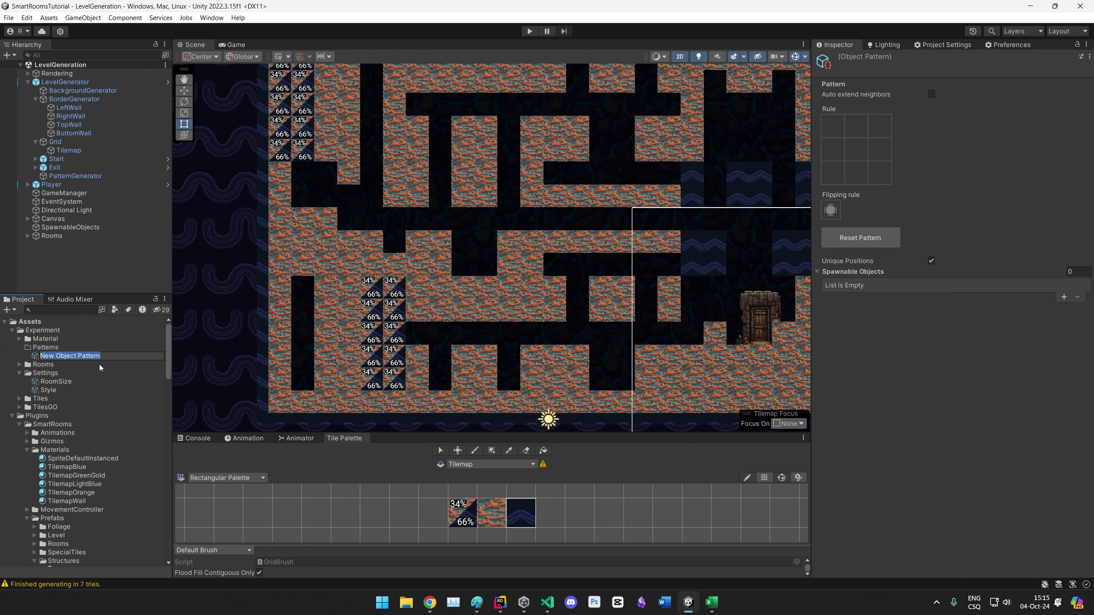
{"action": "type", "text": "GroundPattern"}
{"action": "key", "text": "Return"}
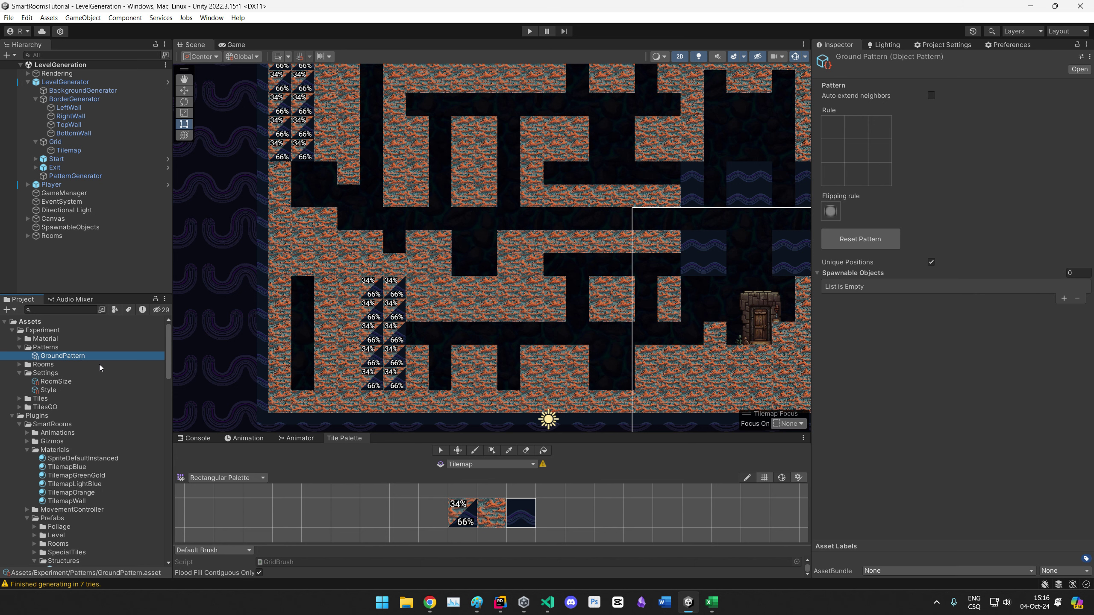
{"action": "left_click", "coordinate": [46, 390]}
{"action": "left_click_drag", "start_coordinate": [63, 356], "coordinate": [885, 150]}
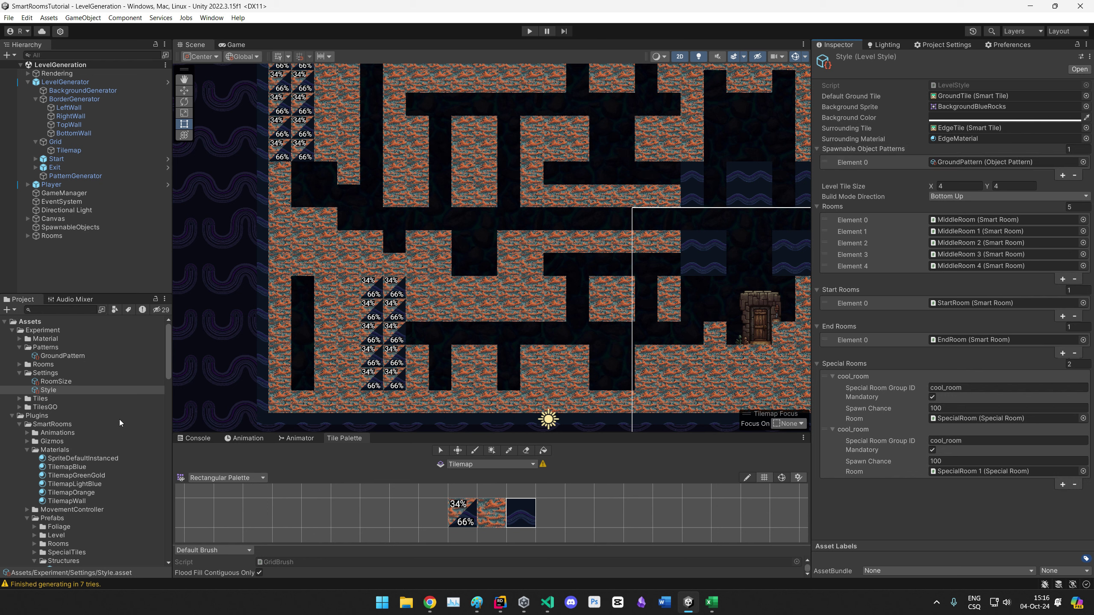
Step: Define GroundPattern's rule with a red cross in the centre cell and a green down arrow in the cell below it
{"action": "left_click", "coordinate": [48, 357]}
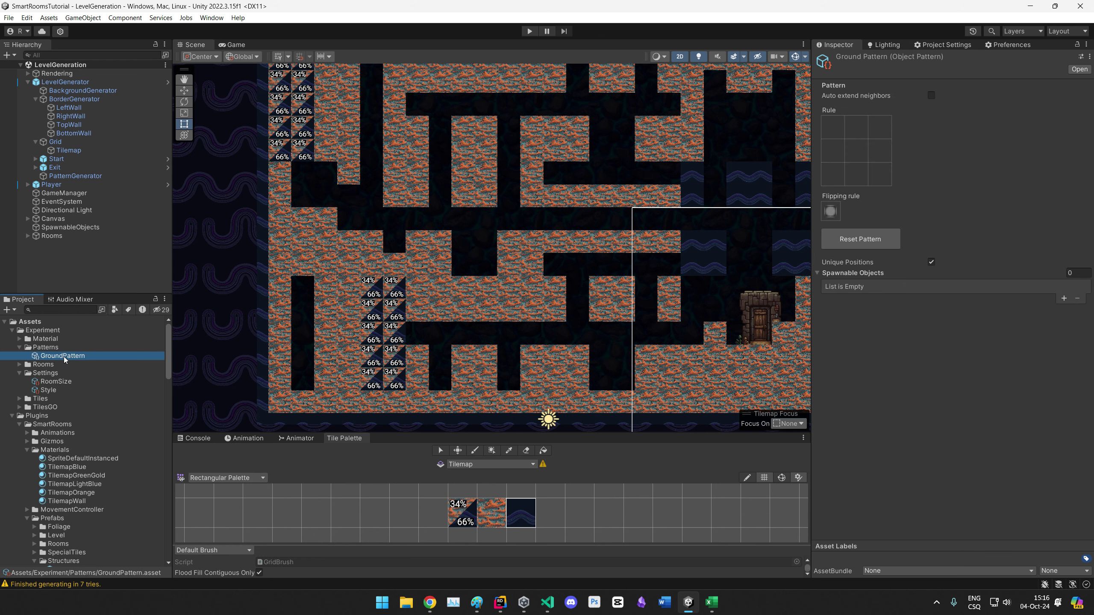
{"action": "left_click", "coordinate": [861, 154]}
{"action": "left_click", "coordinate": [861, 155]}
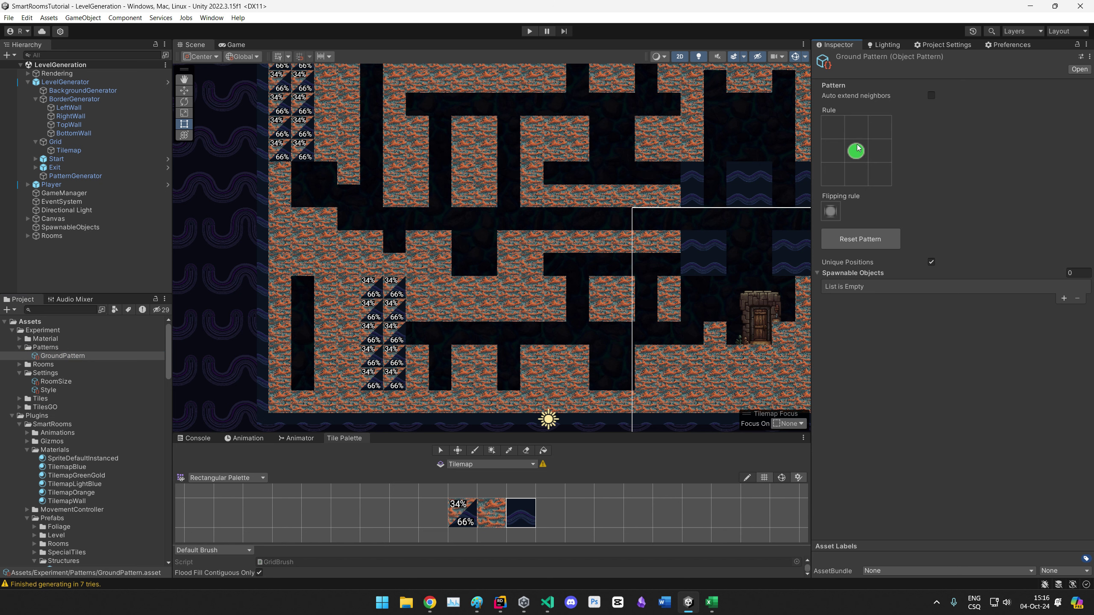
{"action": "left_click", "coordinate": [858, 134]}
{"action": "left_click", "coordinate": [861, 129]}
{"action": "left_click", "coordinate": [855, 154]}
{"action": "left_click", "coordinate": [856, 154]}
{"action": "left_click", "coordinate": [860, 181]}
{"action": "left_click", "coordinate": [860, 136]}
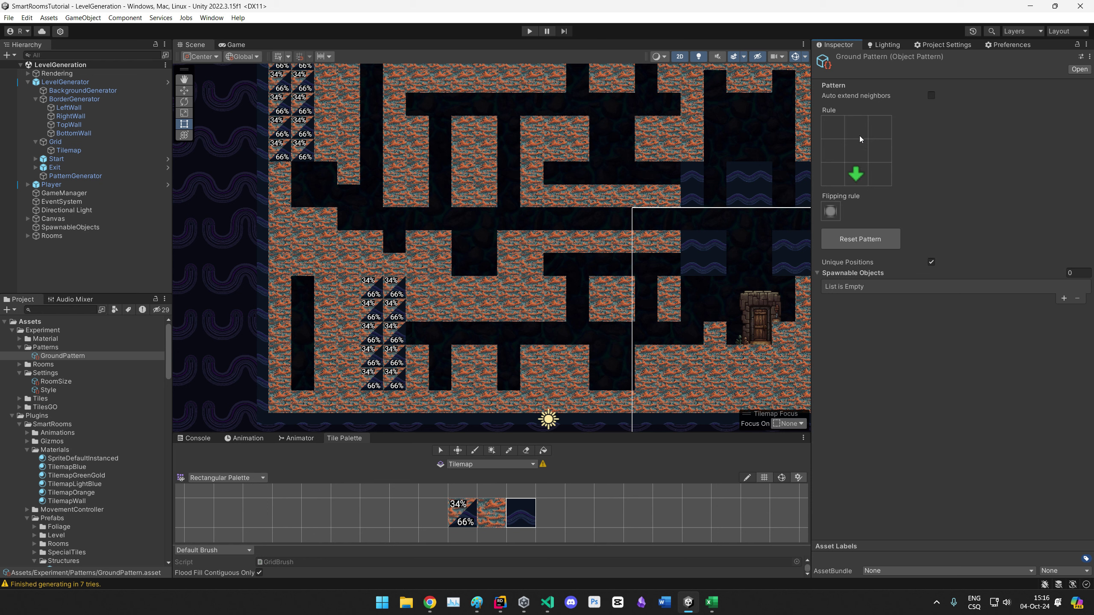
{"action": "left_click", "coordinate": [855, 159]}
{"action": "middle_click_drag", "start_coordinate": [454, 246], "coordinate": [390, 271]}
{"action": "middle_click_drag", "start_coordinate": [556, 293], "coordinate": [573, 275]}
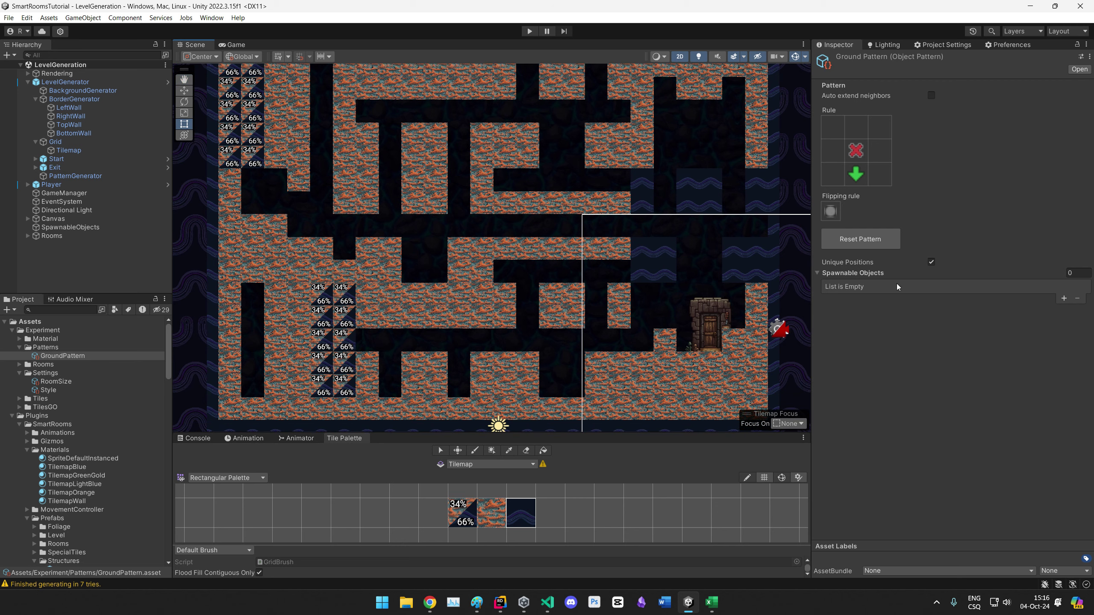
{"action": "left_click", "coordinate": [913, 368]}
Step: Create a 2D Circle sprite in the scene and colour it yellow
{"action": "right_click", "coordinate": [74, 260]}
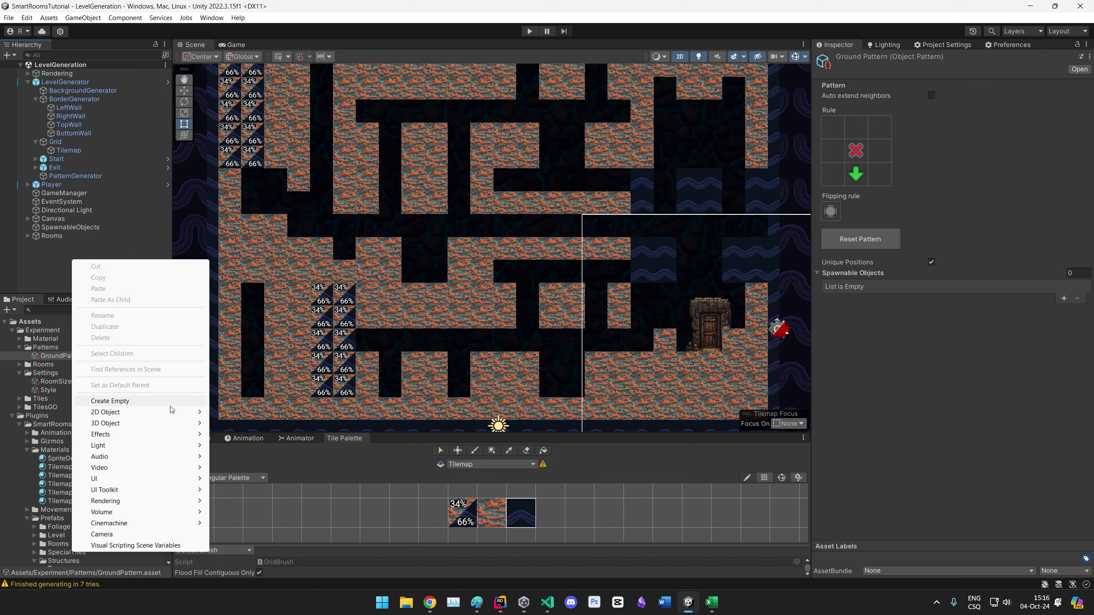
{"action": "mouse_move", "coordinate": [159, 414]}
{"action": "mouse_move", "coordinate": [272, 414]}
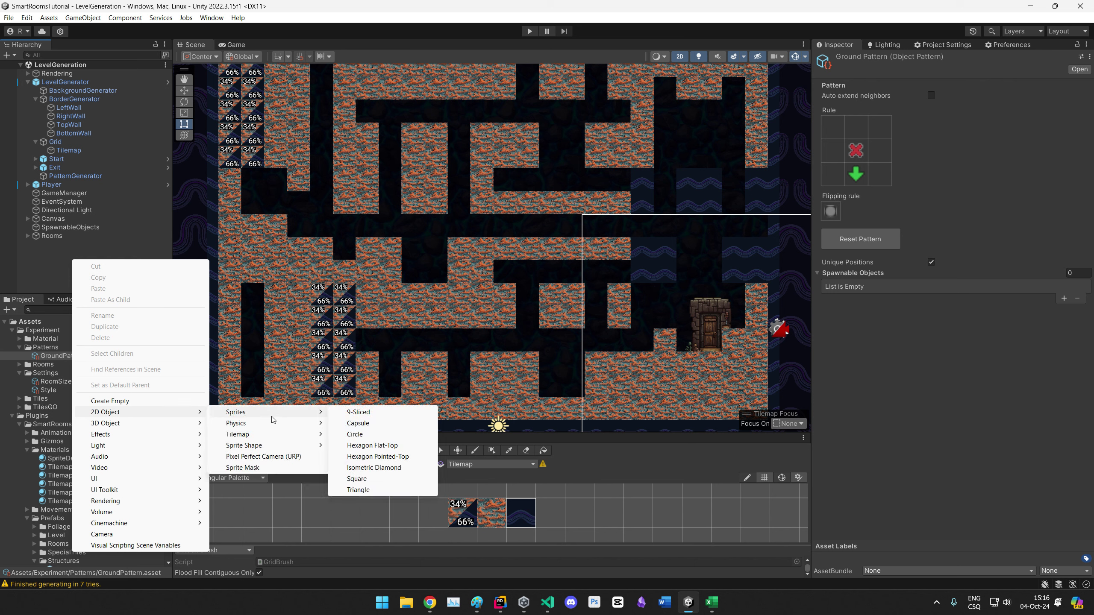
{"action": "left_click", "coordinate": [364, 439]}
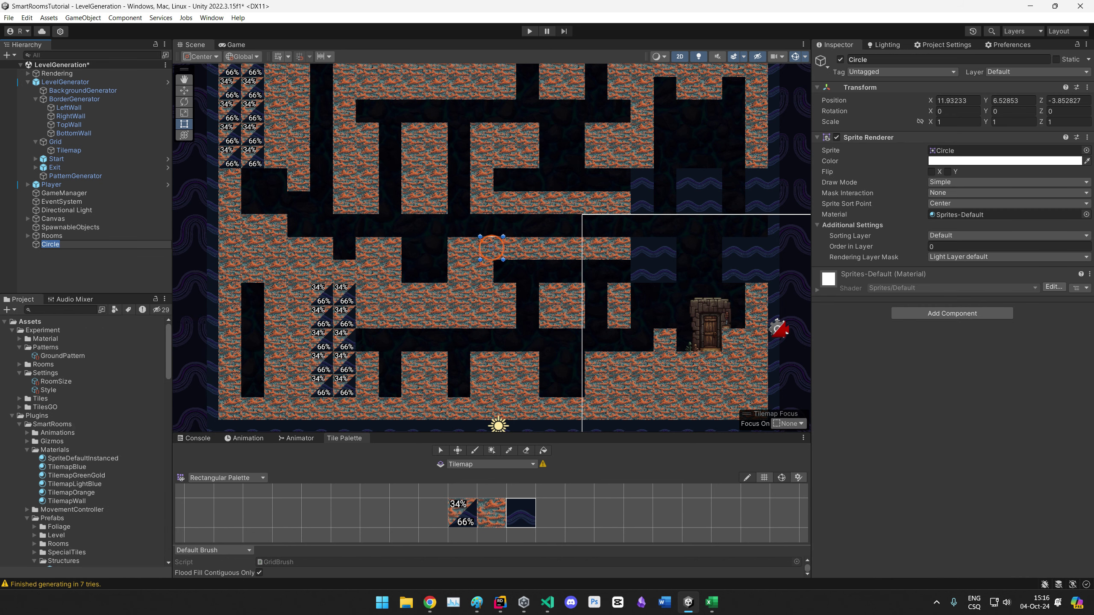
{"action": "left_click", "coordinate": [942, 161]}
{"action": "left_click", "coordinate": [1049, 200]}
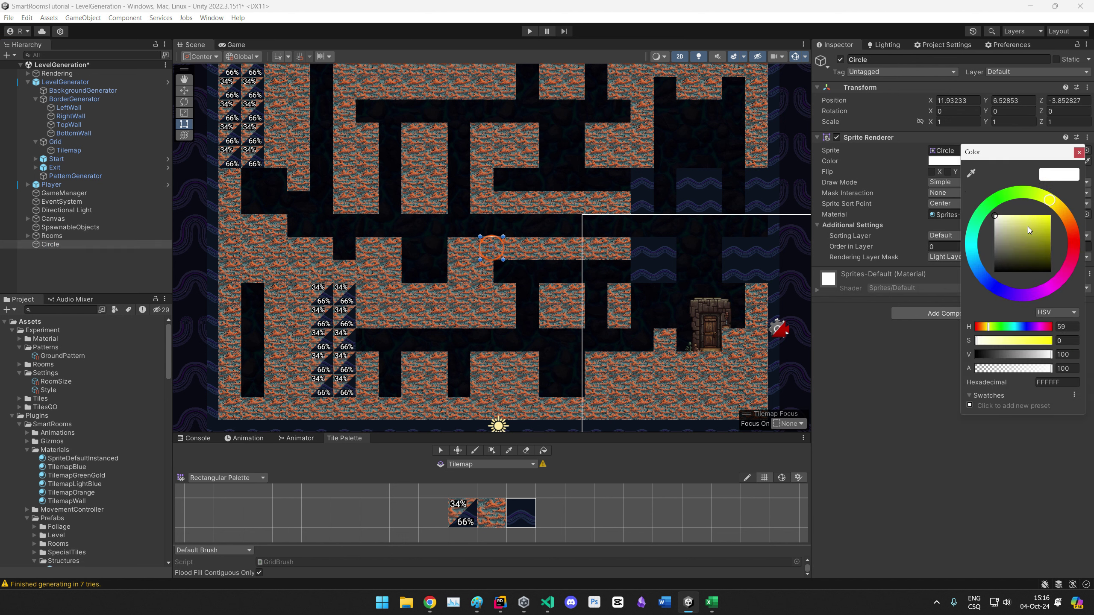
{"action": "left_click_drag", "start_coordinate": [1041, 224], "coordinate": [1042, 212]}
{"action": "left_click", "coordinate": [1079, 153]}
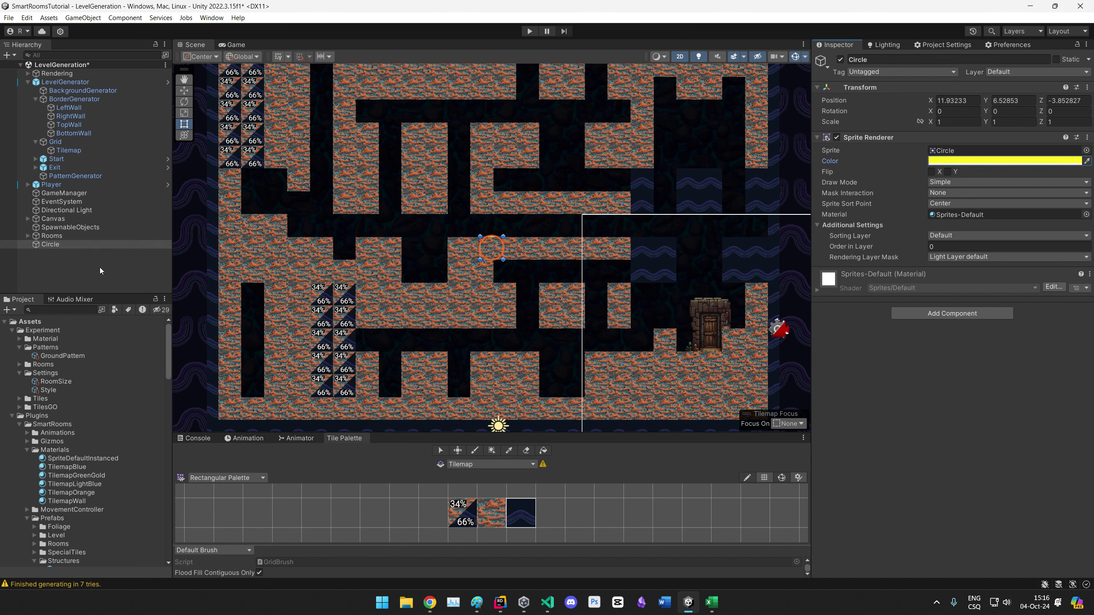
Step: Rename the circle object Flower and save it as a prefab in the Patterns folder
{"action": "left_click", "coordinate": [49, 243]}
{"action": "left_click", "coordinate": [49, 244]}
{"action": "type", "text": "Fl"}
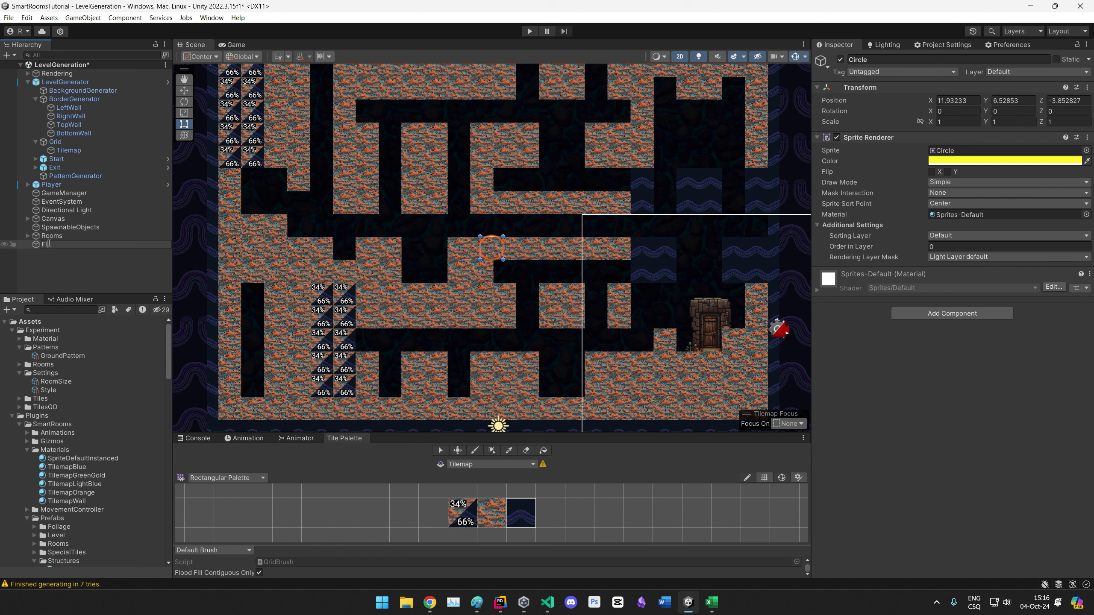
{"action": "type", "text": "ower"}
{"action": "key", "text": "Return"}
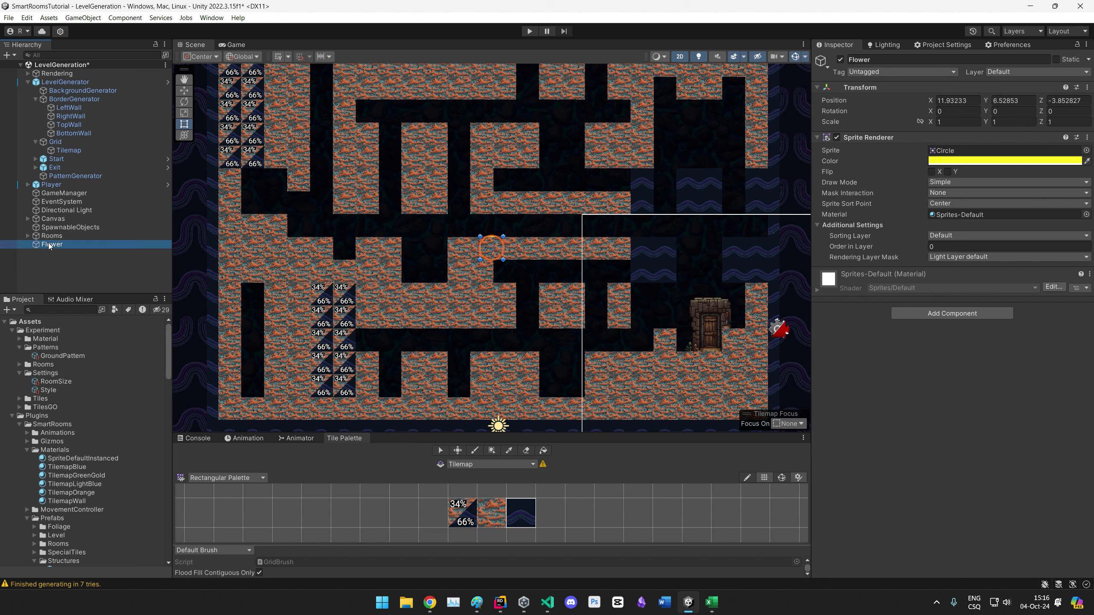
{"action": "left_click_drag", "start_coordinate": [64, 289], "coordinate": [41, 352]}
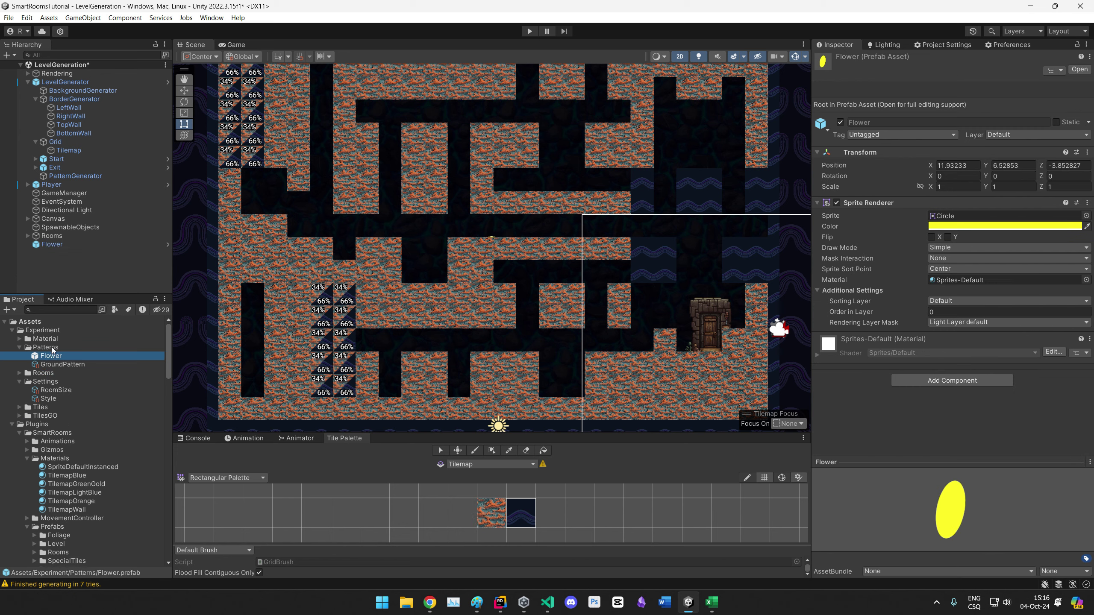
Step: Move the scene's Flower instance into the open corridor to preview its fit, and delete that instance from the scene
{"action": "left_click", "coordinate": [62, 244]}
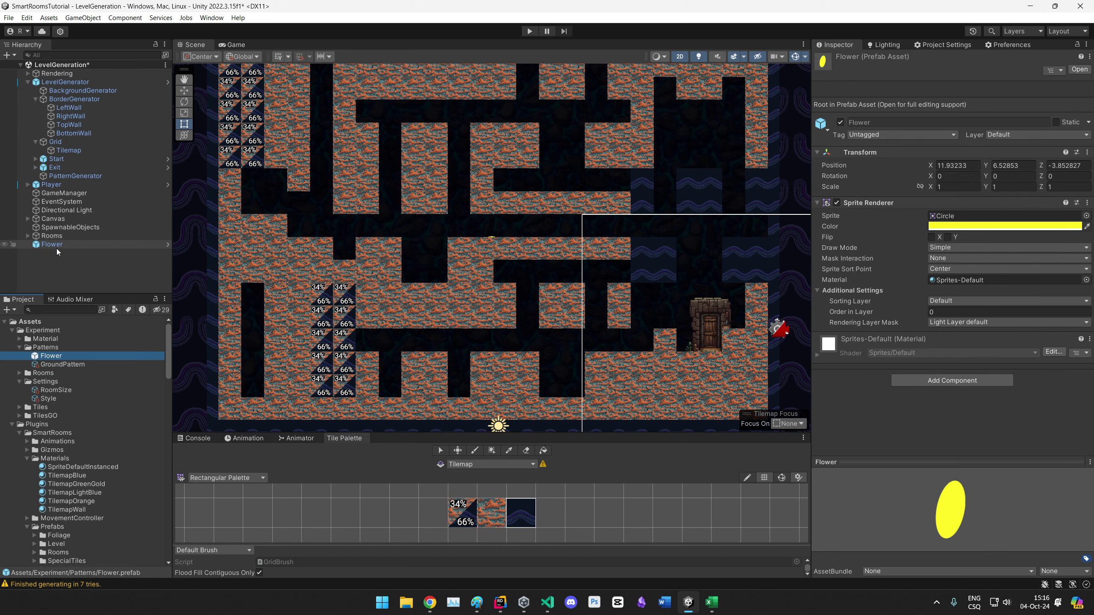
{"action": "key", "text": "f"}
{"action": "key", "text": "w"}
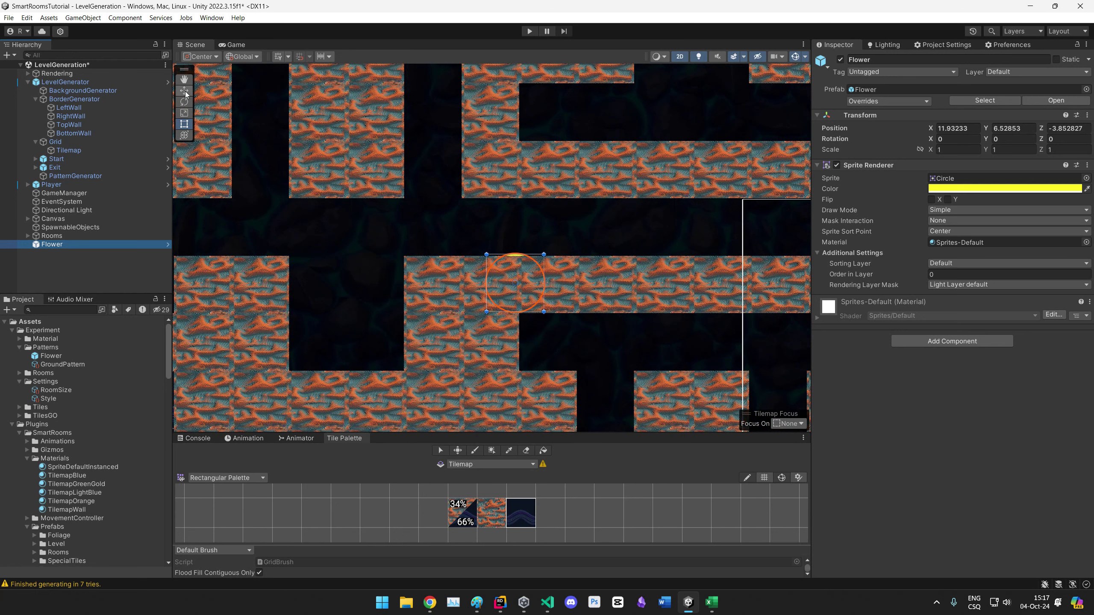
{"action": "left_click_drag", "start_coordinate": [520, 278], "coordinate": [554, 221]}
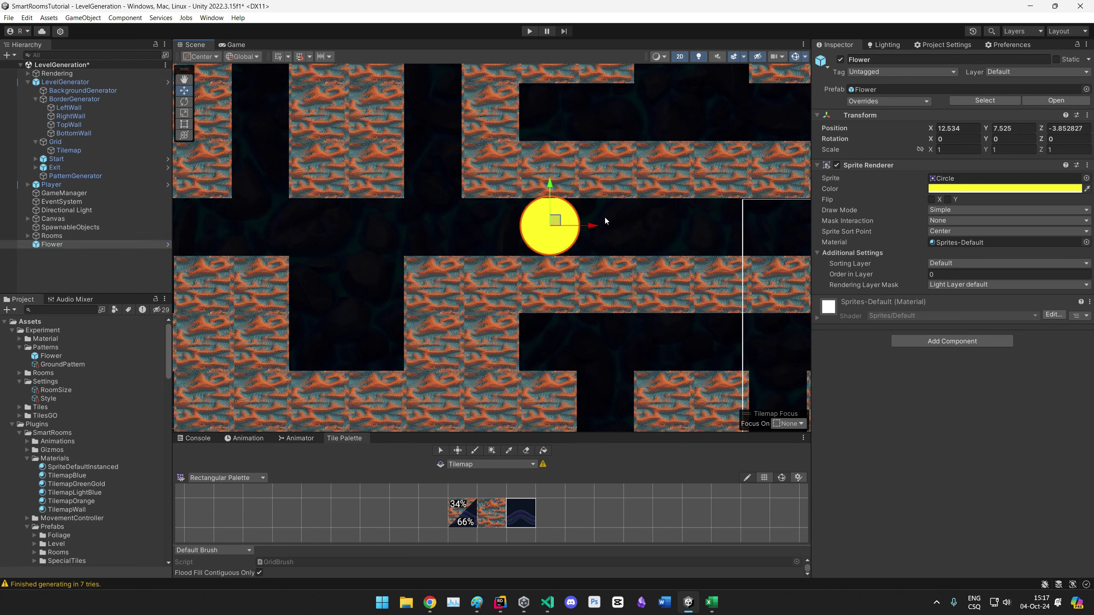
{"action": "left_click", "coordinate": [72, 244]}
{"action": "key", "text": "Delete"}
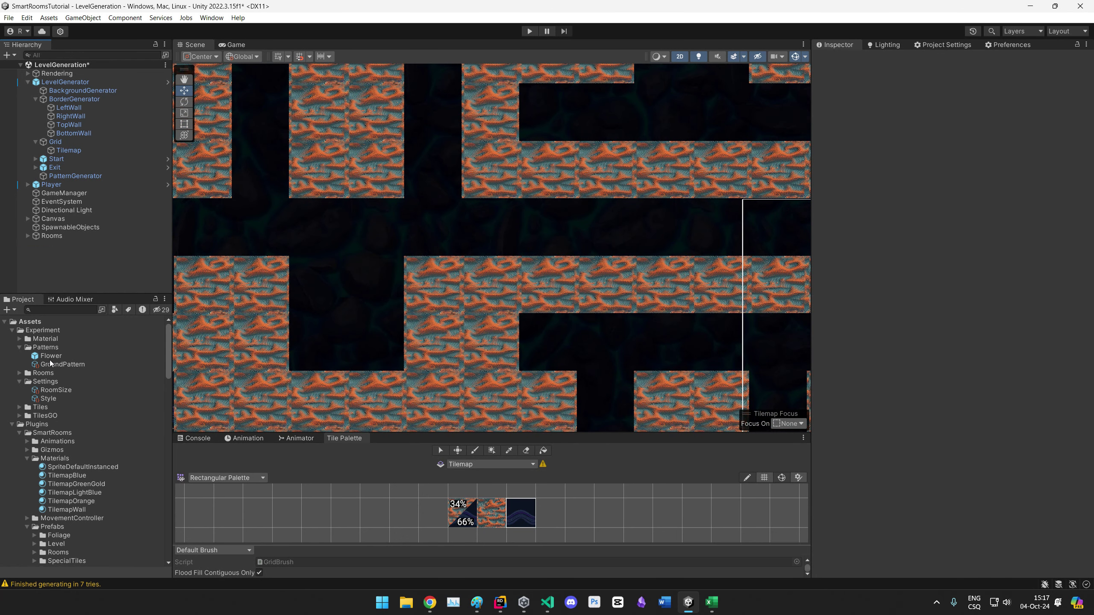
Step: Create a SpawnableObject asset named FlowerSO in the Patterns folder
{"action": "left_click", "coordinate": [51, 356]}
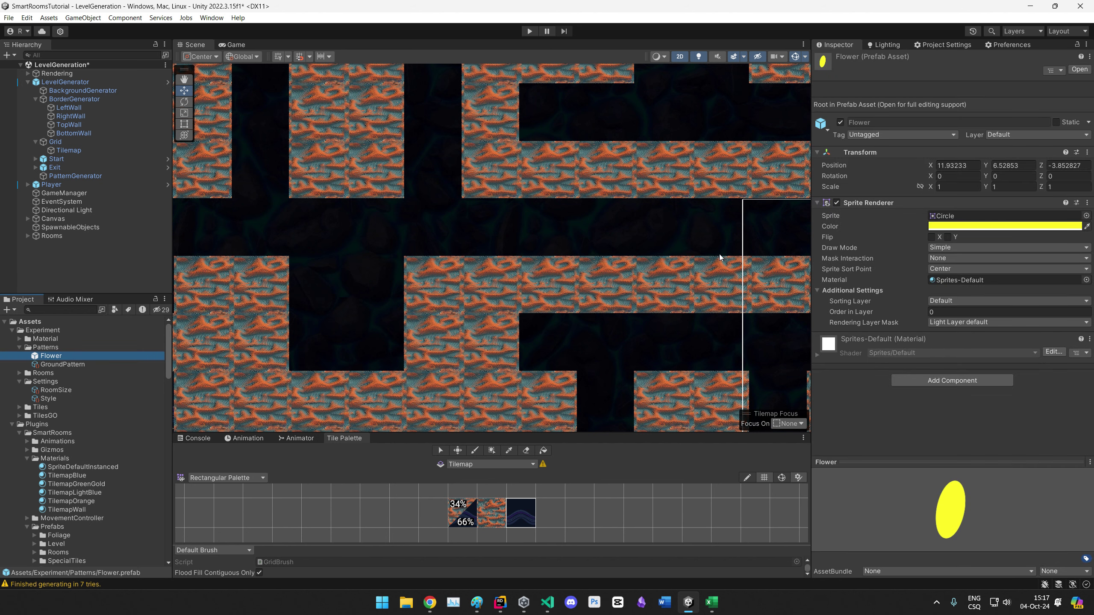
{"action": "right_click", "coordinate": [60, 348]}
{"action": "mouse_move", "coordinate": [129, 58]}
{"action": "mouse_move", "coordinate": [279, 49]}
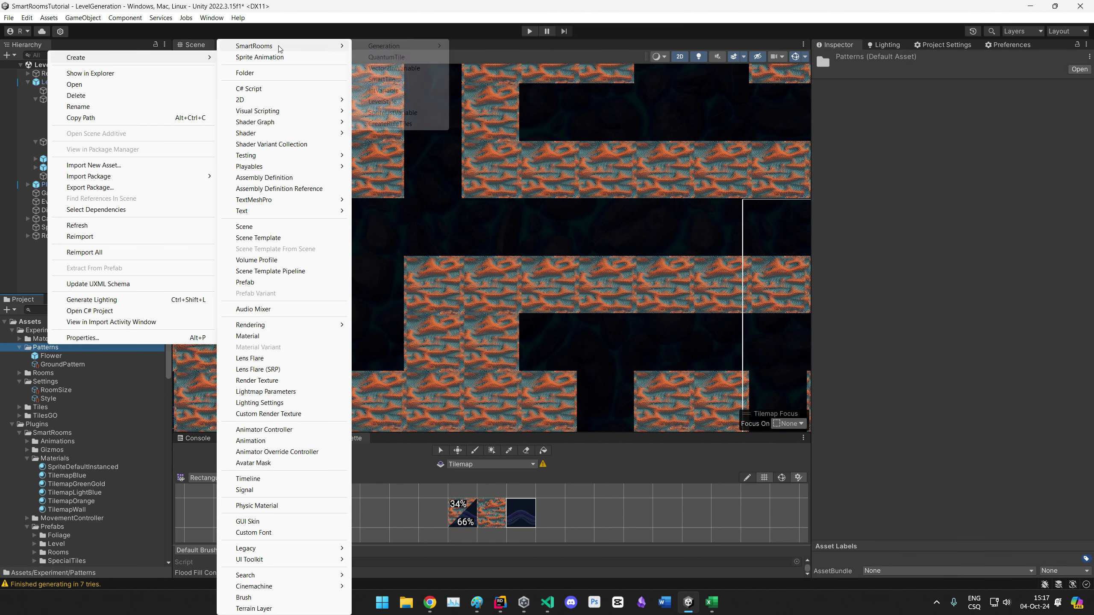
{"action": "right_click", "coordinate": [51, 356]}
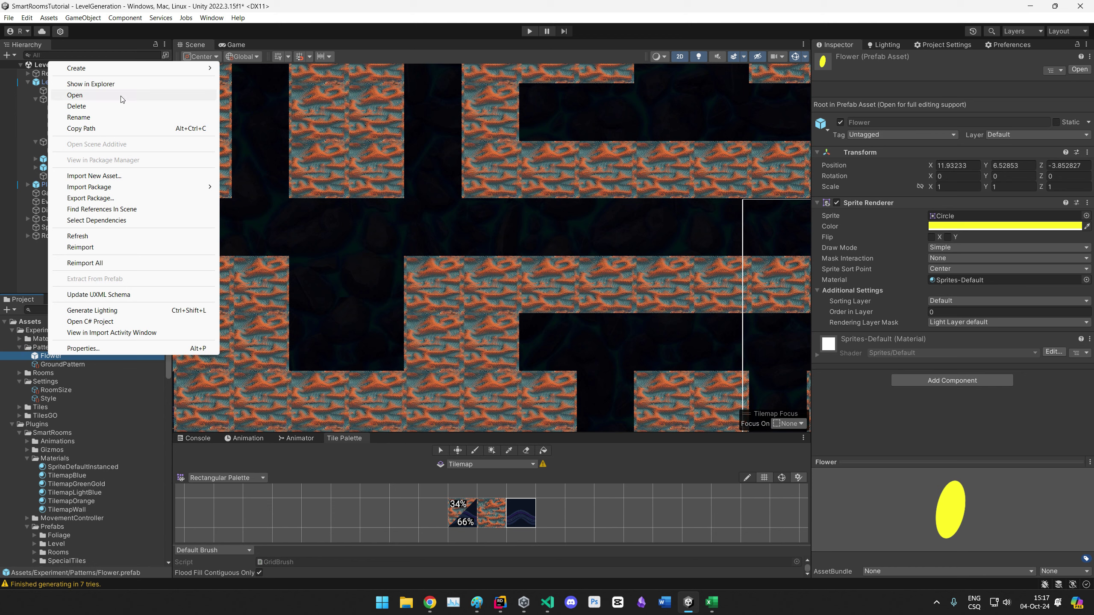
{"action": "mouse_move", "coordinate": [129, 67]}
{"action": "mouse_move", "coordinate": [288, 50]}
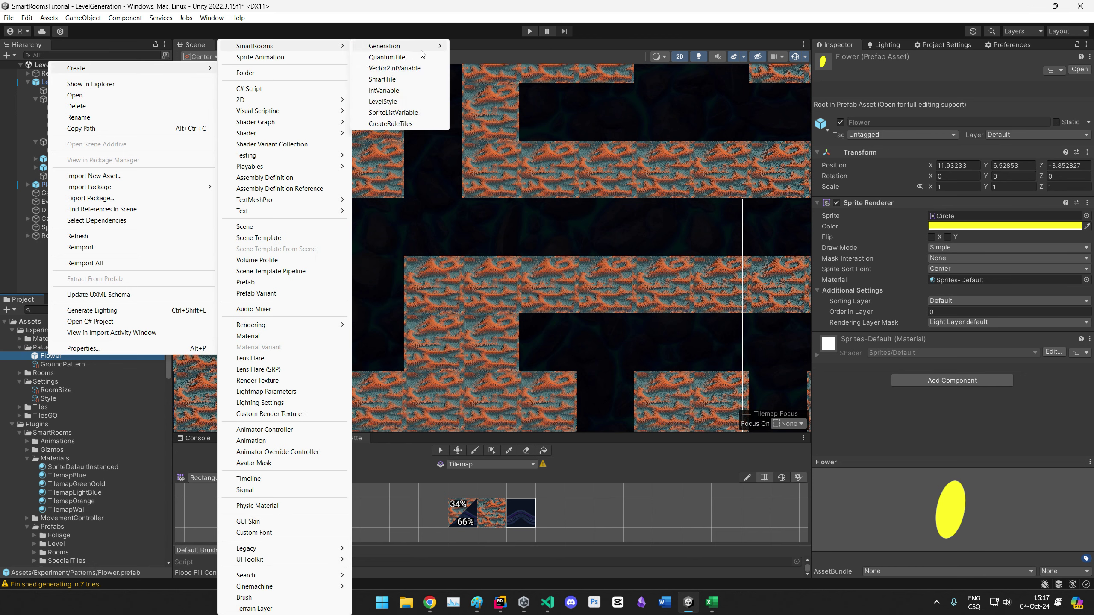
{"action": "mouse_move", "coordinate": [430, 46]}
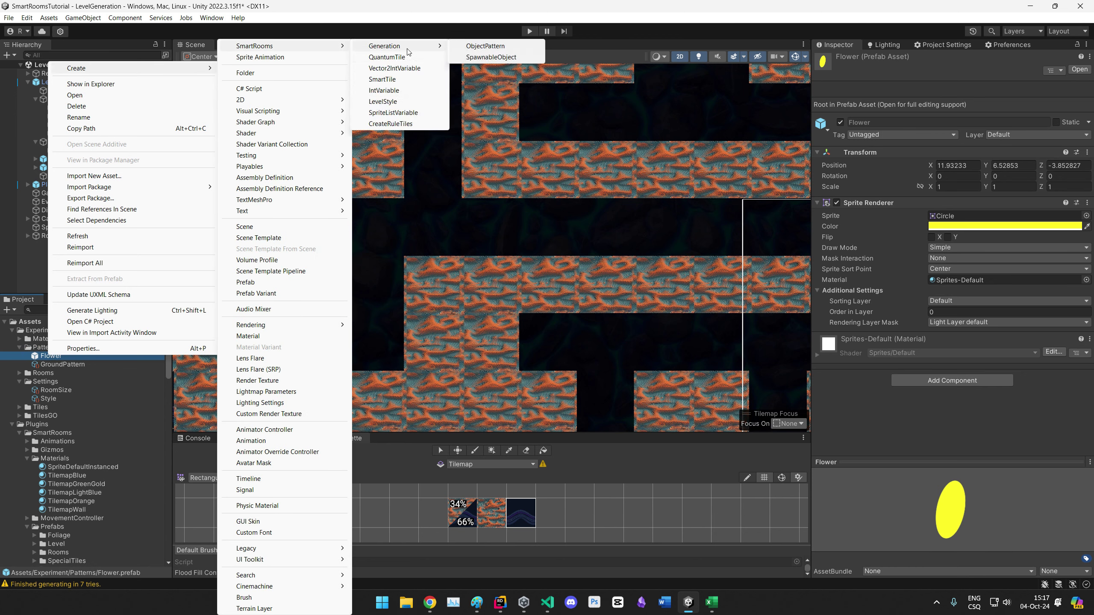
{"action": "left_click", "coordinate": [491, 57]}
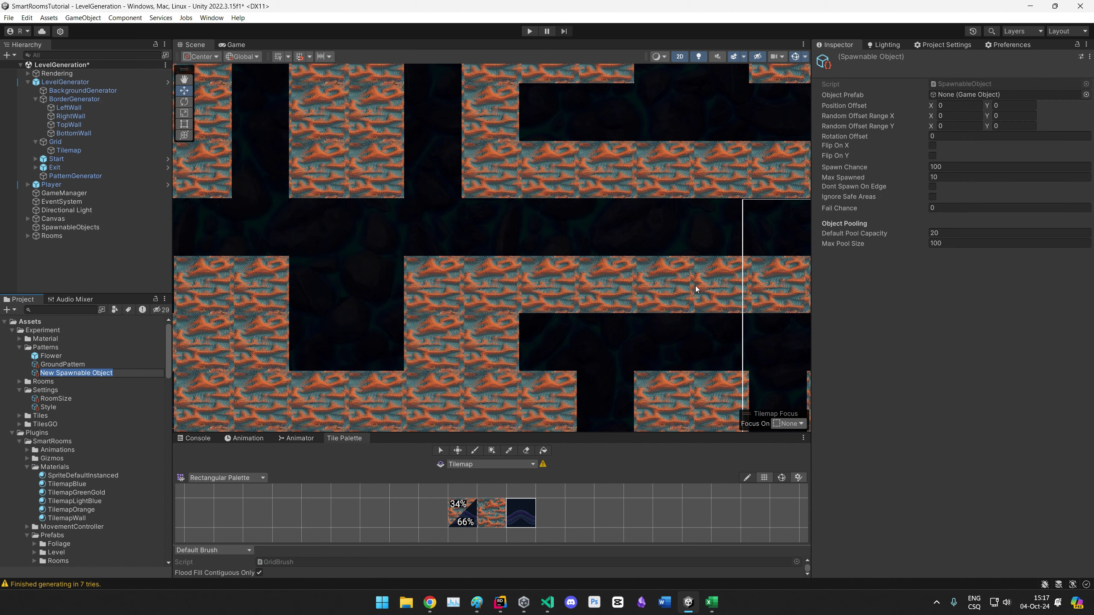
{"action": "type", "text": "FlowerSO"}
{"action": "key", "text": "Return"}
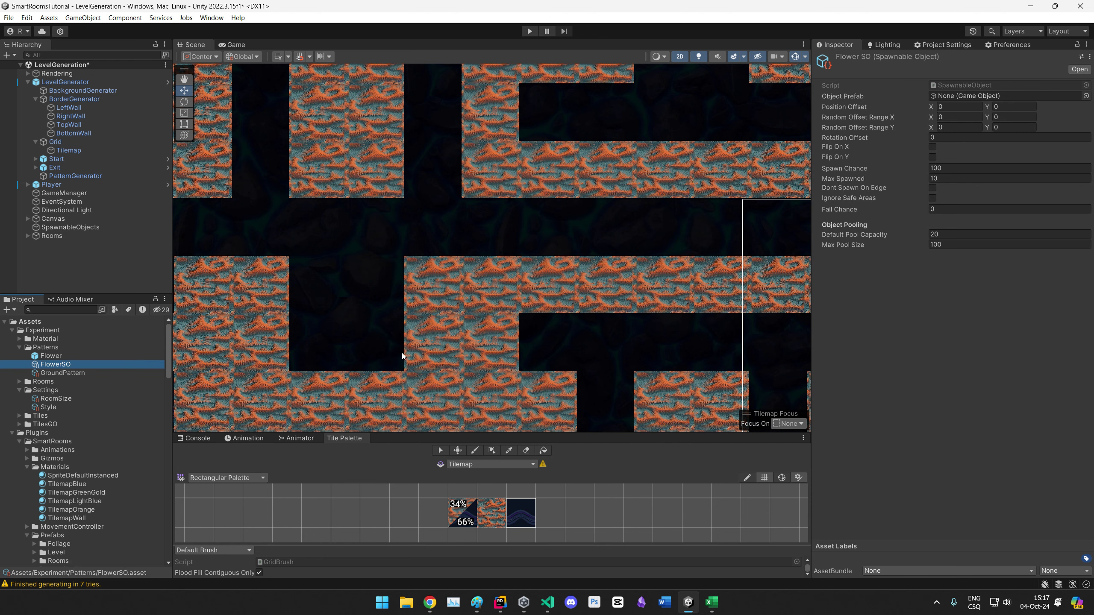
Step: Assign the Flower prefab as FlowerSO's Object Prefab
{"action": "left_click_drag", "start_coordinate": [55, 357], "coordinate": [1048, 98]}
{"action": "scroll", "coordinate": [610, 269], "scroll_direction": "down", "scroll_amount": 5}
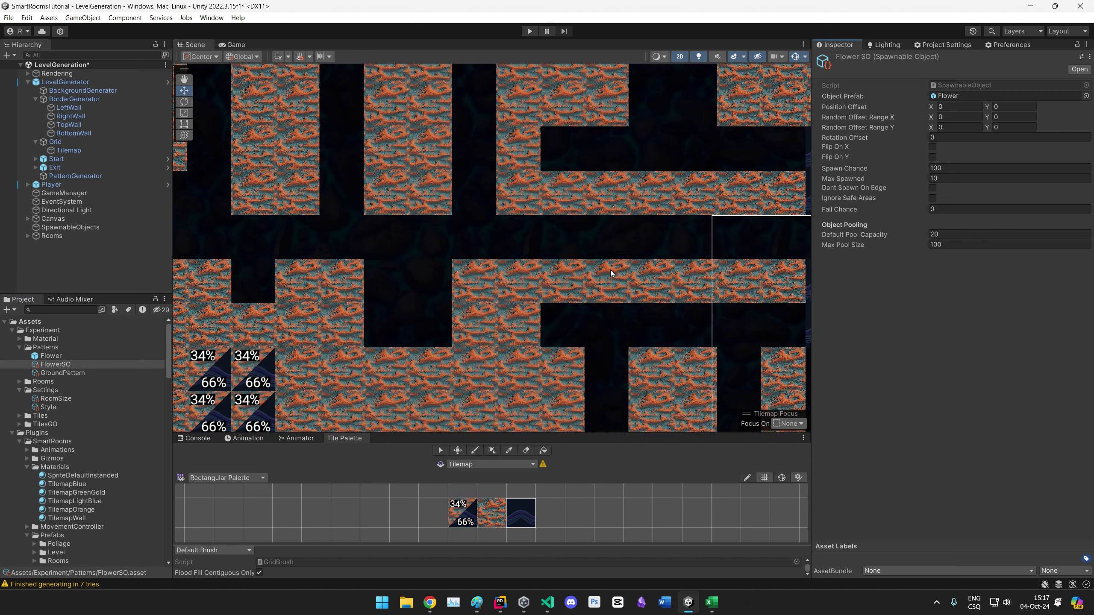
{"action": "mouse_move", "coordinate": [591, 268]}
{"action": "middle_mouse_down"}
{"action": "mouse_move", "coordinate": [553, 267]}
{"action": "mouse_move", "coordinate": [583, 262]}
{"action": "middle_mouse_up"}
Step: Add an element to GroundPattern's Spawnable Objects list and assign FlowerSO to it
{"action": "left_click", "coordinate": [49, 373]}
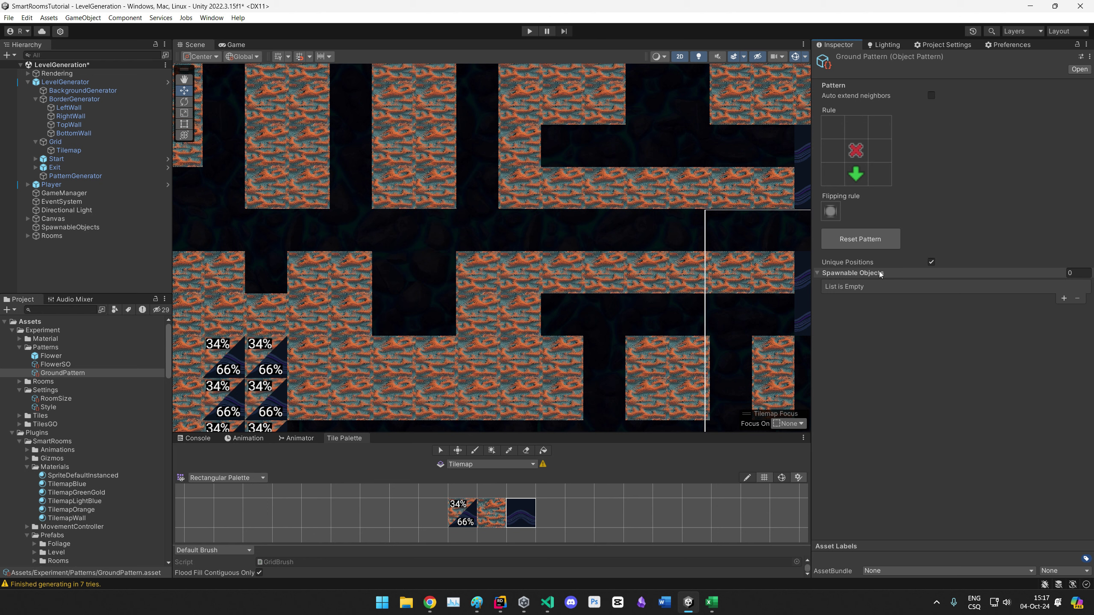
{"action": "left_click", "coordinate": [857, 277]}
{"action": "left_click", "coordinate": [871, 274]}
{"action": "left_click", "coordinate": [1063, 298]}
{"action": "left_click_drag", "start_coordinate": [71, 366], "coordinate": [1005, 287]}
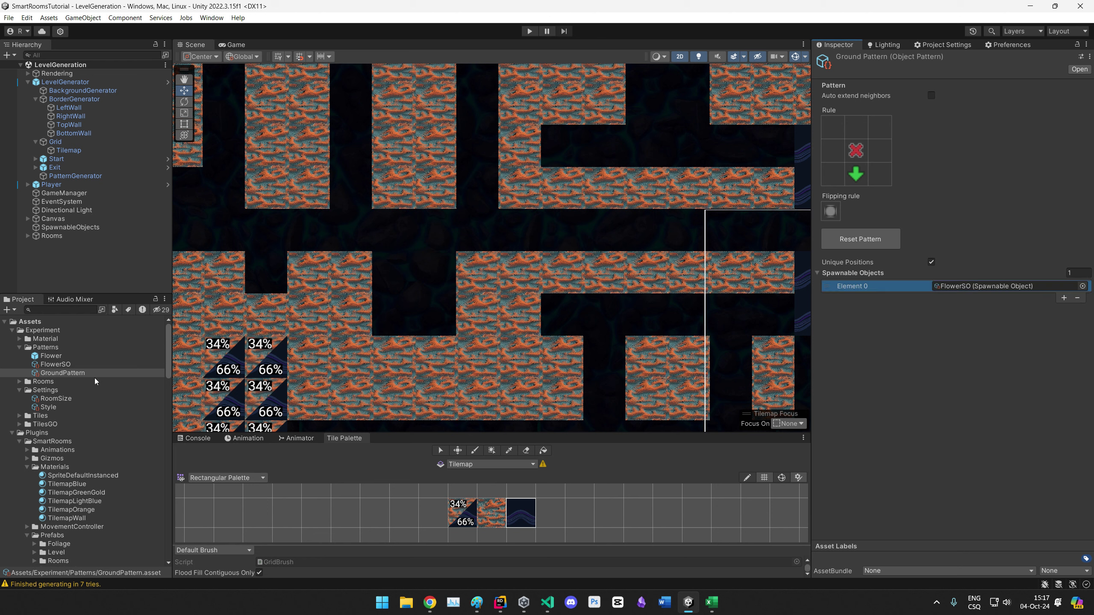
Step: Review FlowerSO's spawn settings, run the scene in play mode to examine where flowers spawn, and stop playing
{"action": "left_click", "coordinate": [56, 364]}
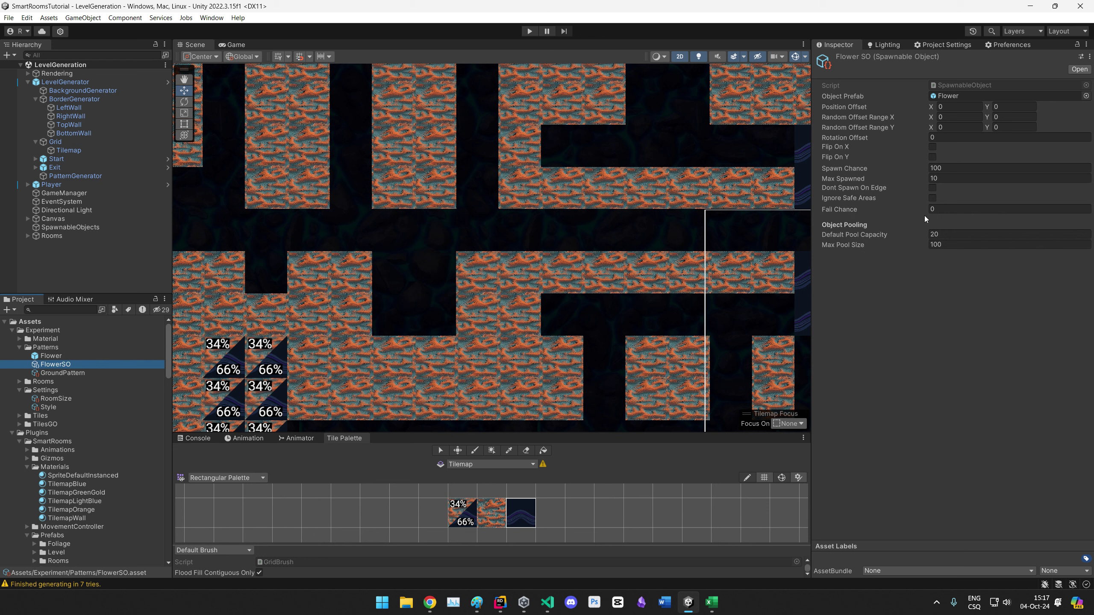
{"action": "scroll", "coordinate": [474, 297], "scroll_direction": "down", "scroll_amount": 6}
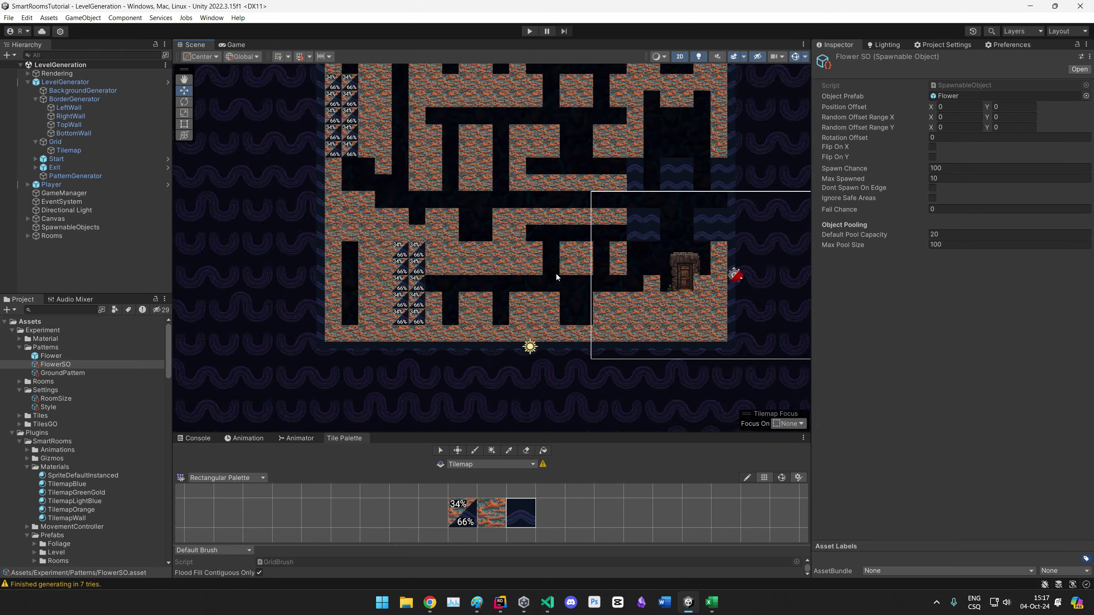
{"action": "left_click", "coordinate": [530, 31]}
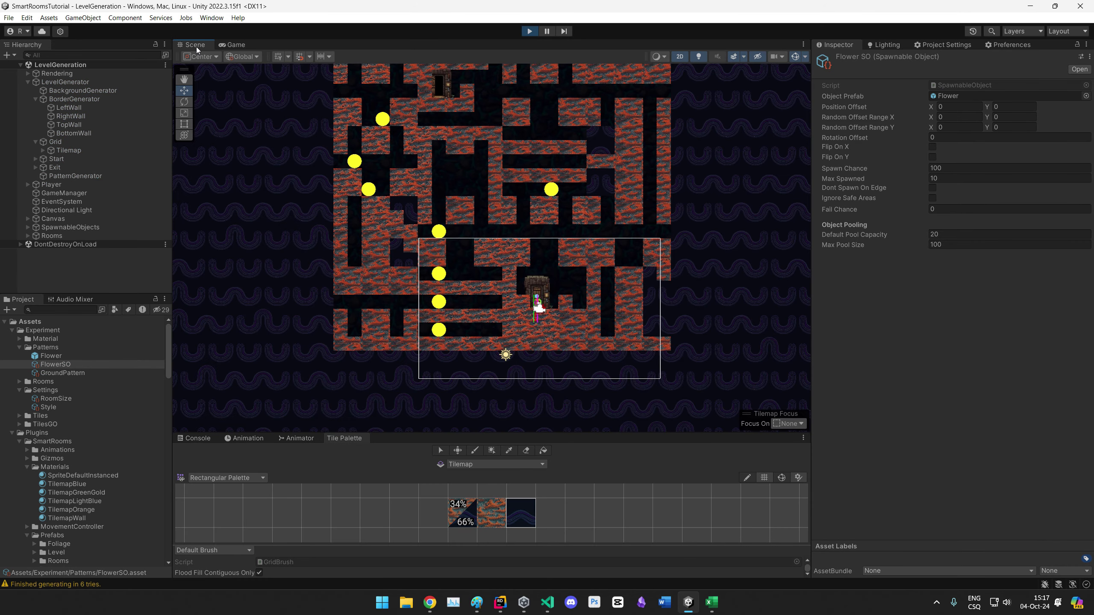
{"action": "left_click", "coordinate": [530, 31]}
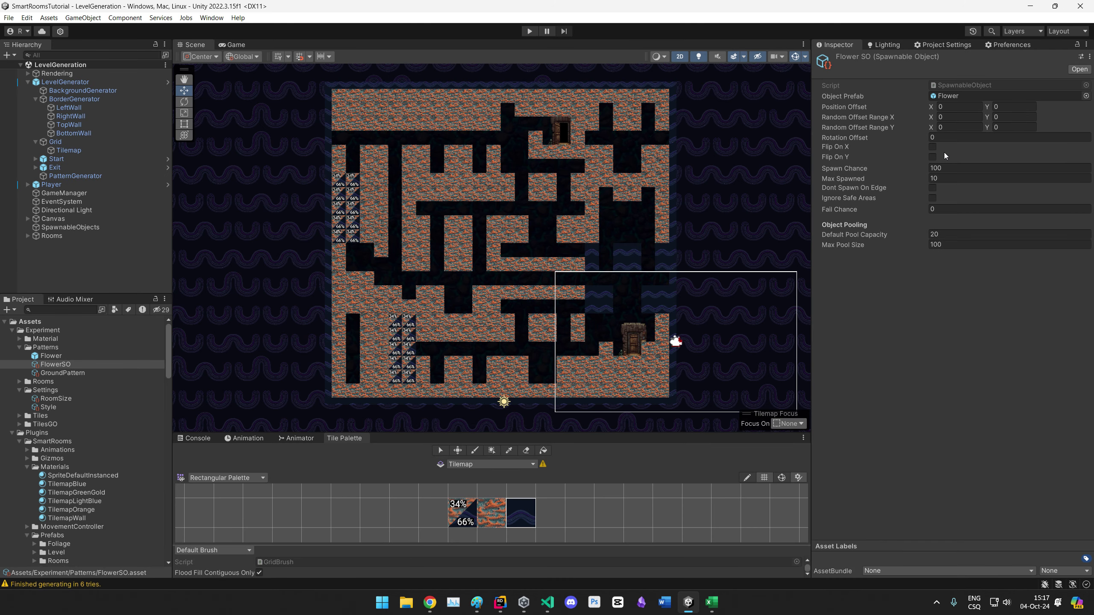
Step: Set FlowerSO's Spawn Chance to 100 and its Max Spawned to 10000
{"action": "left_click", "coordinate": [940, 169]}
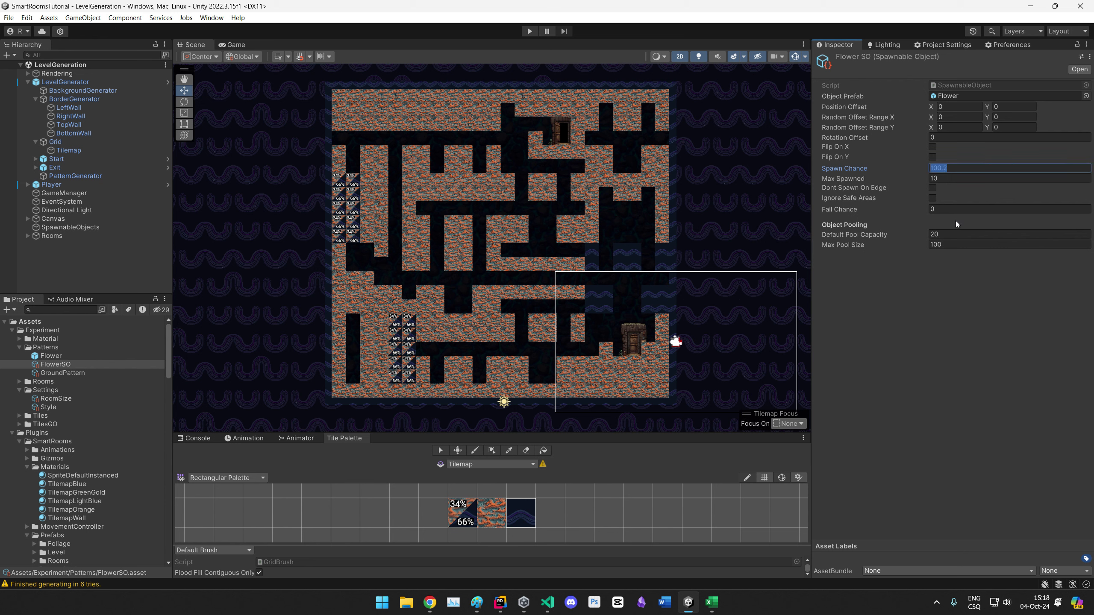
{"action": "type", "text": "100"}
{"action": "left_click", "coordinate": [942, 181]}
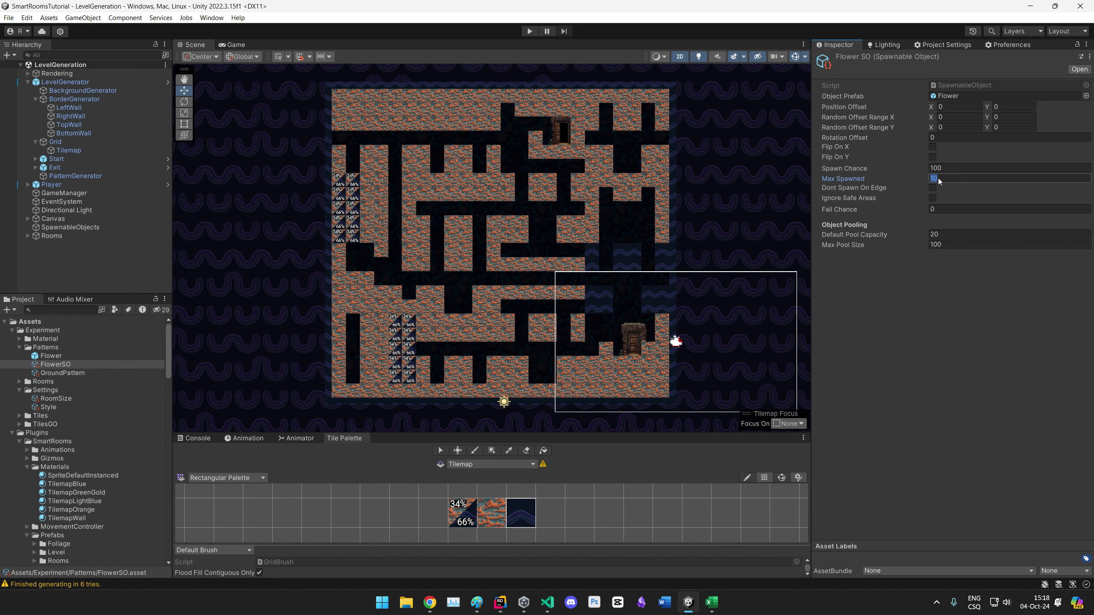
{"action": "type", "text": "000"}
{"action": "key", "text": "Return"}
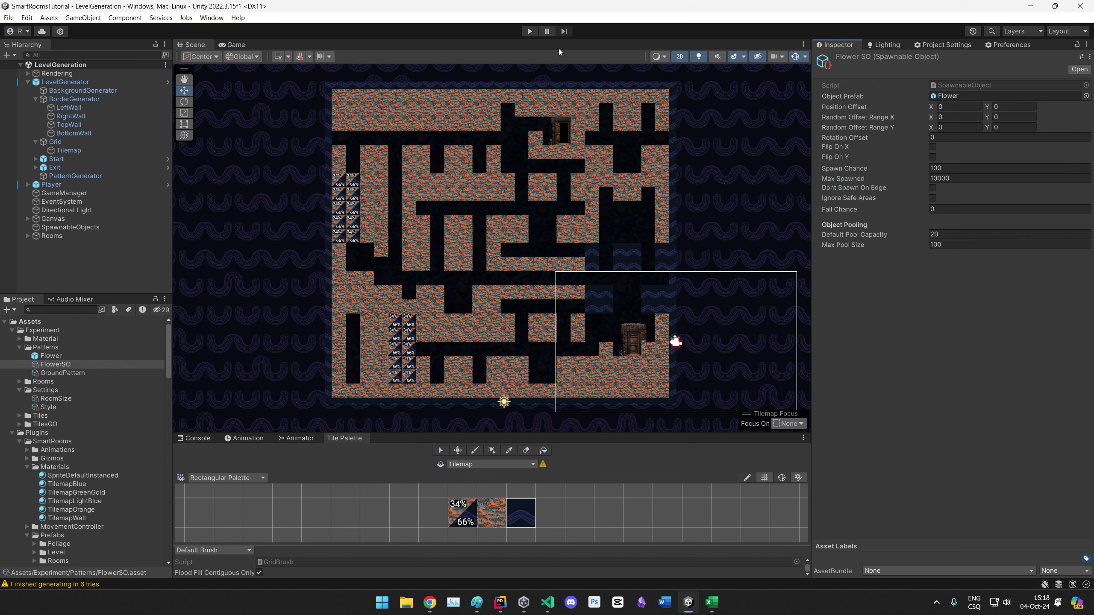
Step: Run the scene in play mode with the raised spawn limit and examine the flower placement across the whole level
{"action": "key", "text": "ctrl+p"}
{"action": "left_click", "coordinate": [195, 44]}
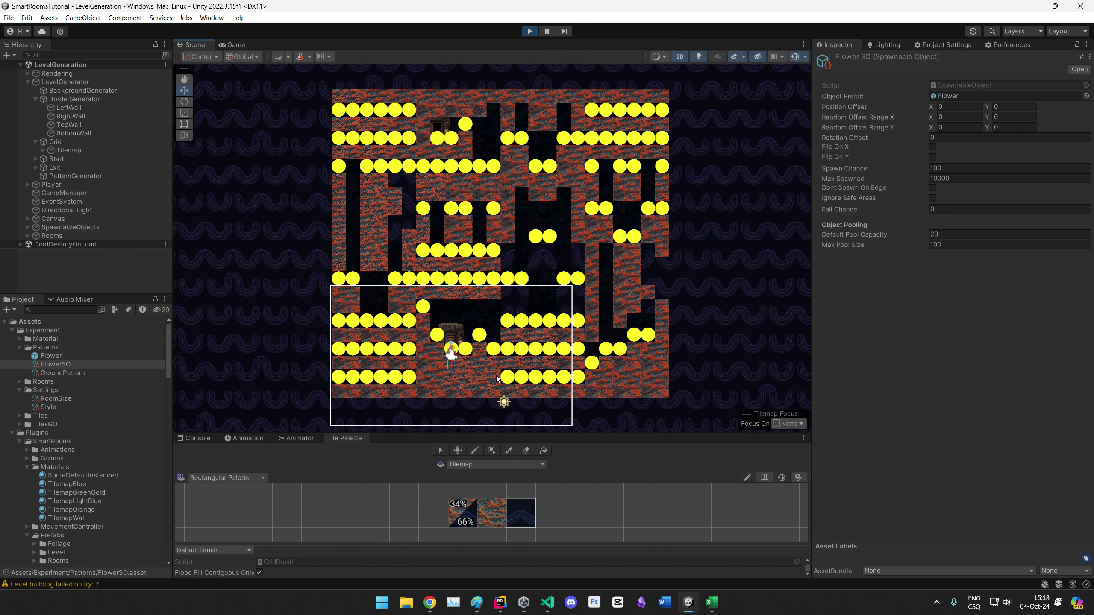
{"action": "left_click", "coordinate": [935, 168]}
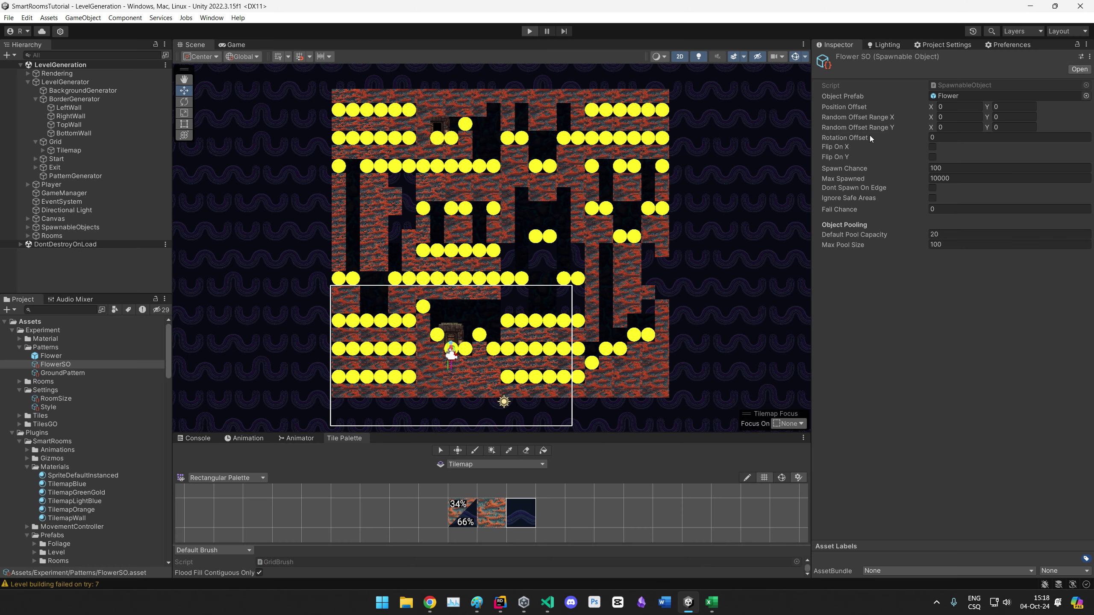
Step: Set FlowerSO's Spawn Chance to 10, run the scene in play mode to check the flowers, and stop playing
{"action": "left_click", "coordinate": [948, 169]}
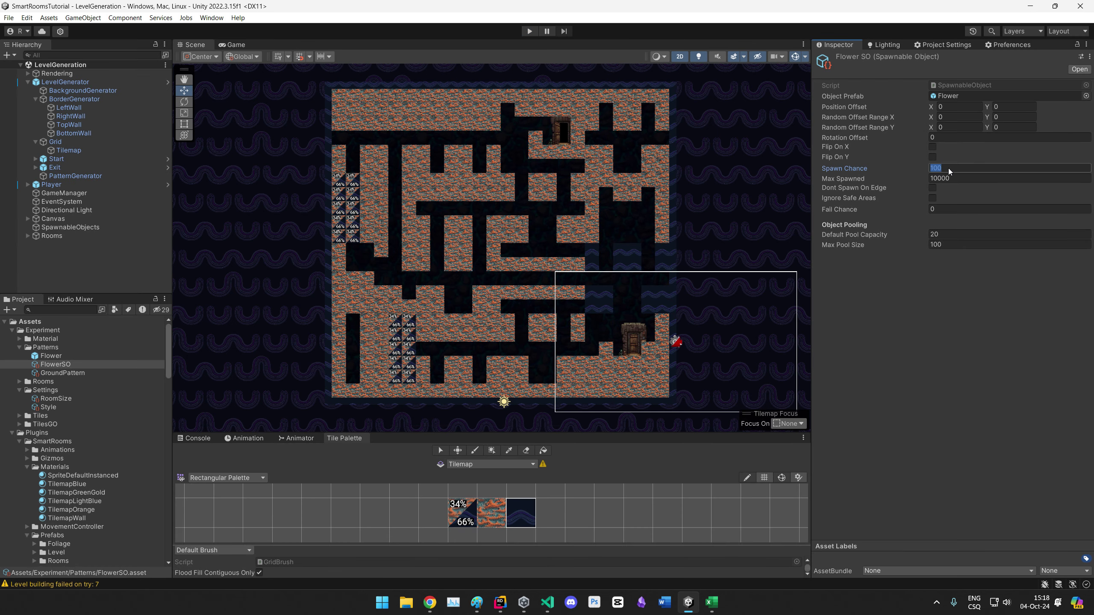
{"action": "type", "text": "10"}
{"action": "left_click", "coordinate": [530, 31]}
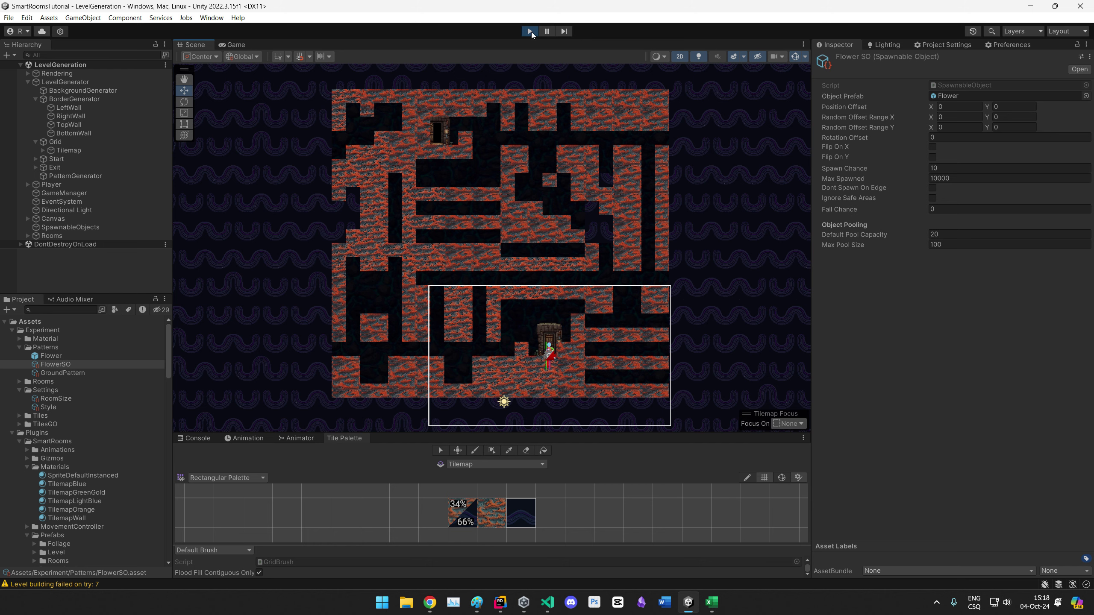
{"action": "left_click", "coordinate": [530, 31]}
Step: Set FlowerSO's Max Spawned to 10 and Spawn Chance to 1000, and examine the flower placement in a play-mode run
{"action": "left_click", "coordinate": [945, 179]}
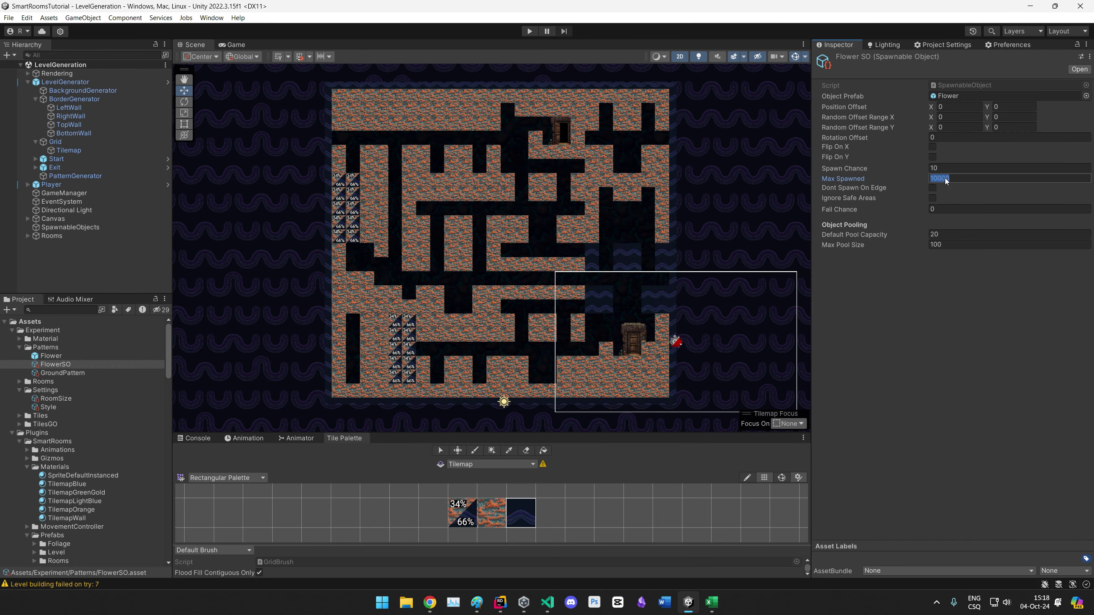
{"action": "type", "text": "10"}
{"action": "left_click", "coordinate": [937, 169]}
{"action": "type", "text": "1000"}
{"action": "left_click", "coordinate": [533, 31]}
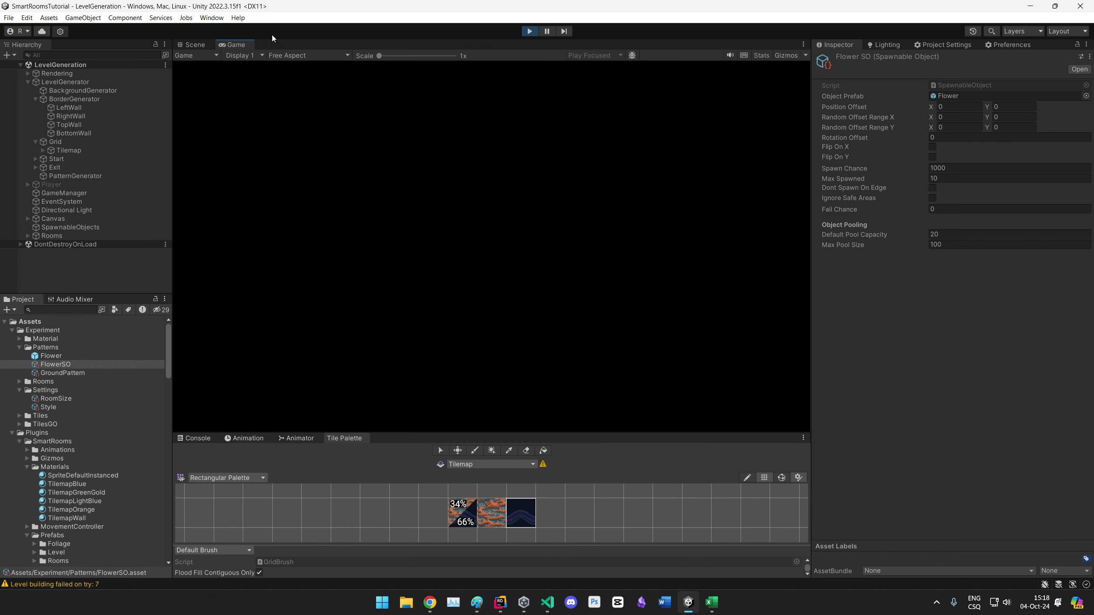
{"action": "left_click", "coordinate": [196, 45]}
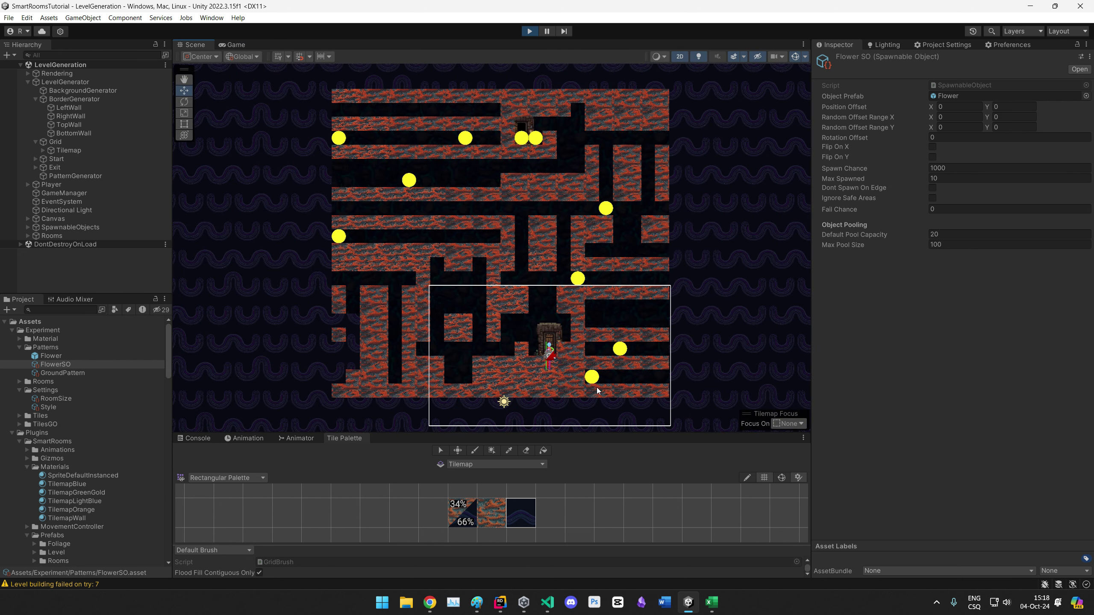
{"action": "left_click", "coordinate": [530, 32]}
Step: Reduce FlowerSO's Spawn Chance from the exaggerated value to 10 and test it with a short play-mode run
{"action": "left_click", "coordinate": [935, 168]}
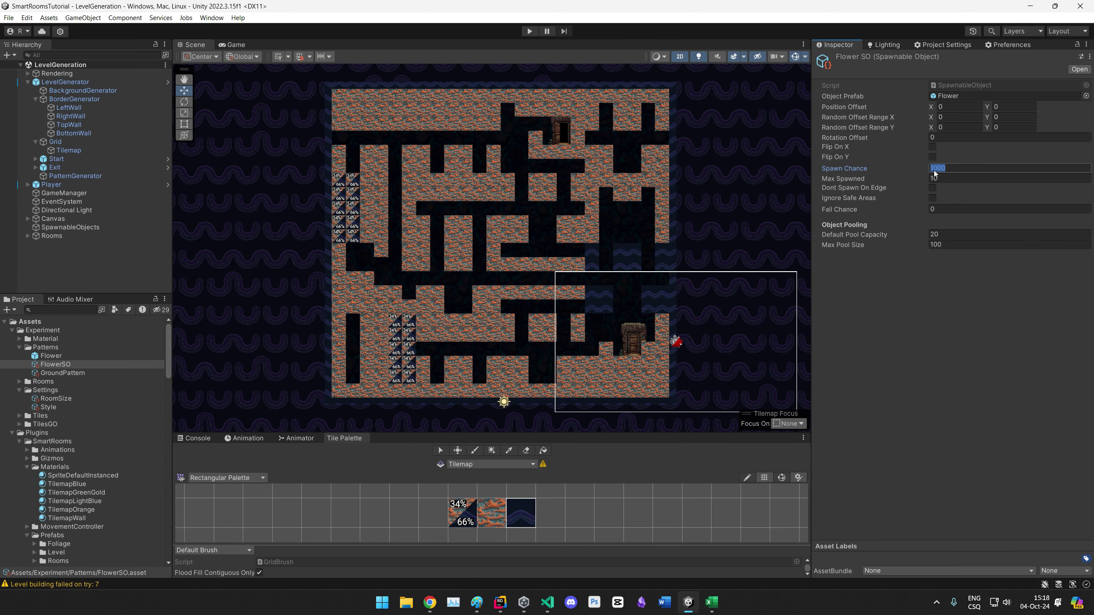
{"action": "type", "text": "10"}
{"action": "left_click", "coordinate": [529, 31]}
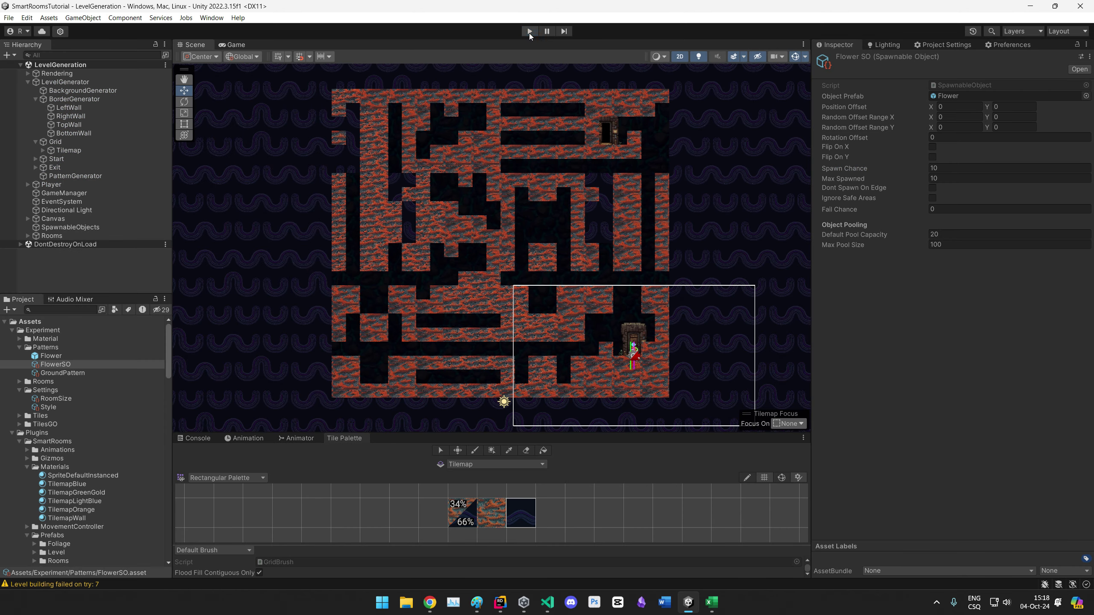
{"action": "left_click", "coordinate": [530, 32]}
Step: Set FlowerSO's Max Spawned to 1000
{"action": "left_click", "coordinate": [932, 178]}
{"action": "type", "text": "1"}
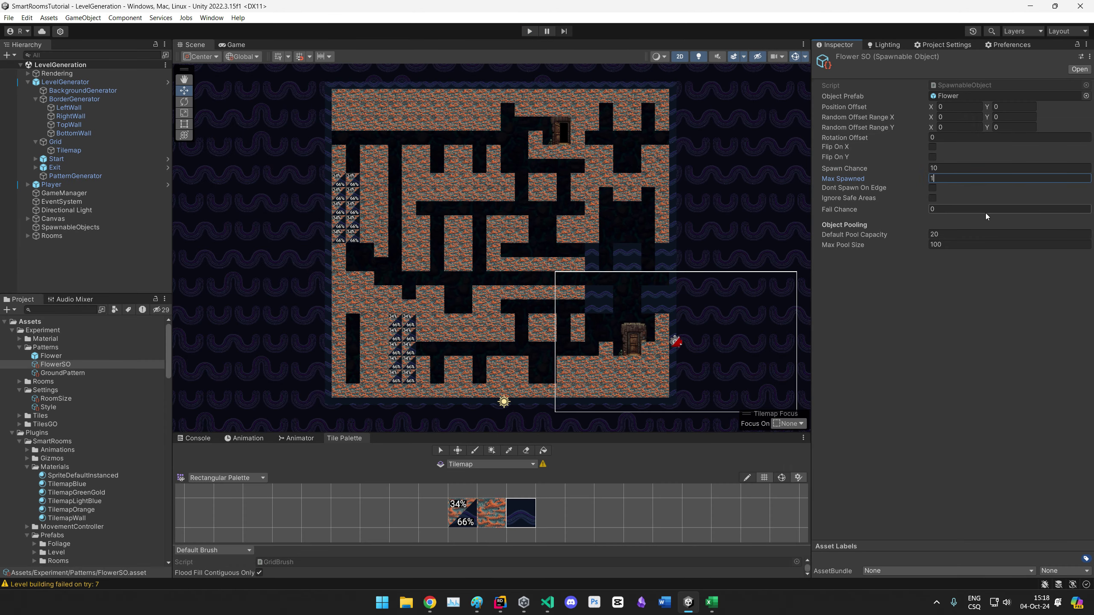
{"action": "type", "text": "000"}
{"action": "key", "text": "Return"}
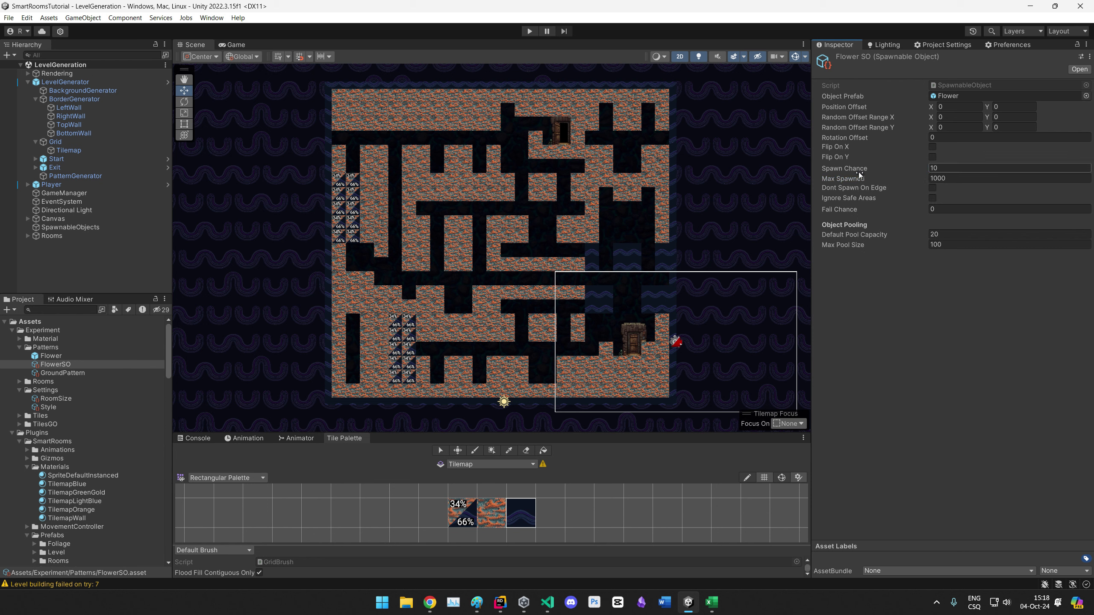
Step: Set FlowerSO's Spawn Chance to 0.1, run the scene to check for flowers, and stop playing
{"action": "left_click", "coordinate": [935, 168]}
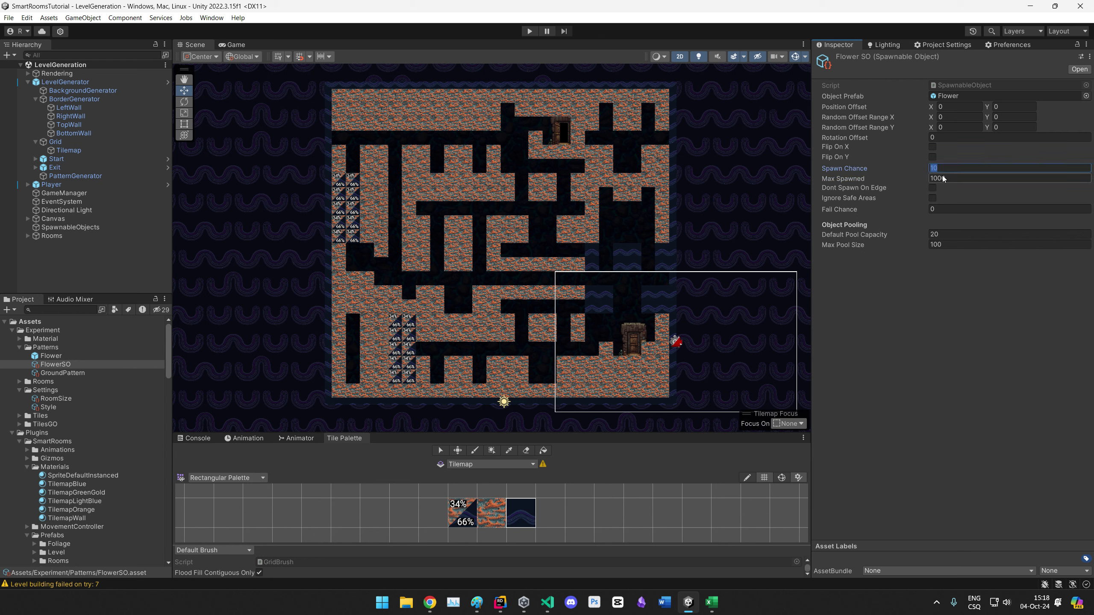
{"action": "type", "text": "0.1"}
{"action": "left_click", "coordinate": [530, 31]}
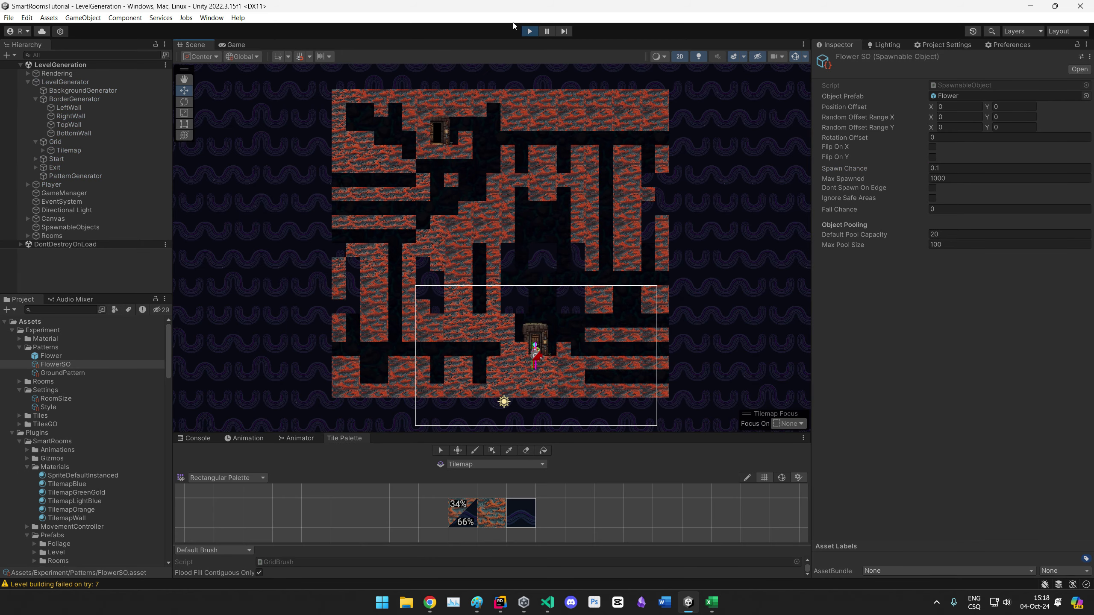
{"action": "left_click", "coordinate": [529, 32]}
Step: Set FlowerSO's Spawn Chance to 50 and examine the flower distribution in play mode
{"action": "type", "text": "50"}
{"action": "left_click", "coordinate": [530, 31]}
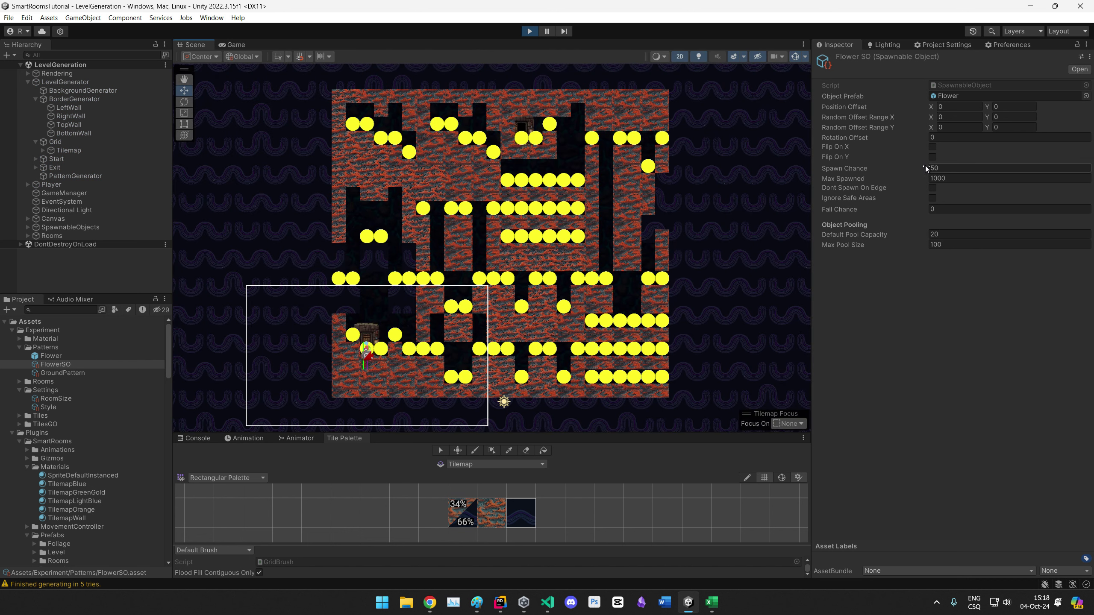
{"action": "left_click", "coordinate": [530, 32]}
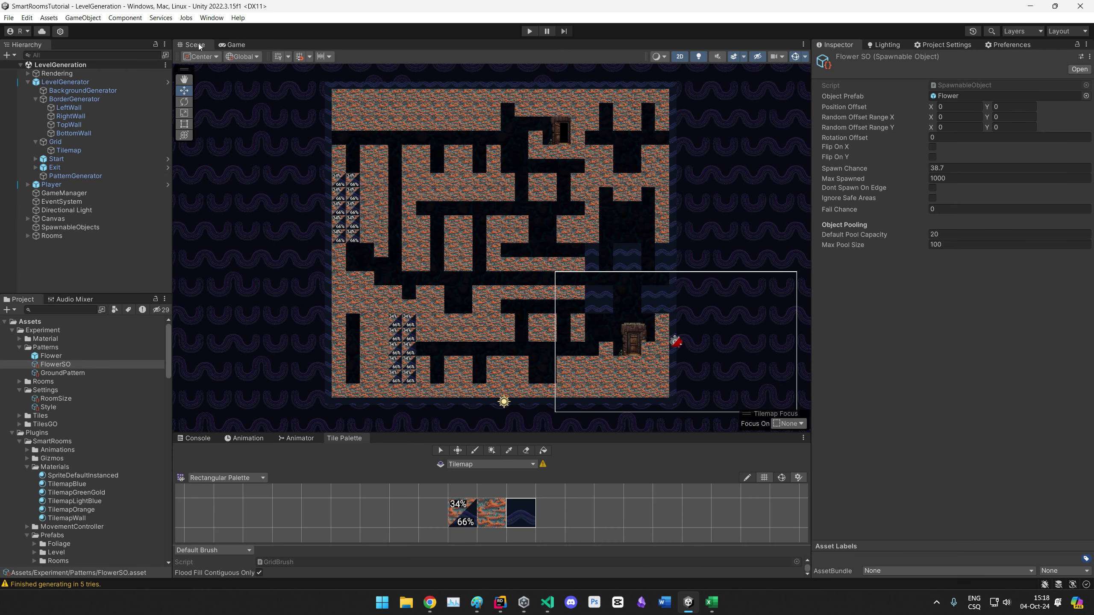
Step: Try FlowerSO Spawn Chance values of 38.7 and 49, running the scene in play mode with each
{"action": "left_click", "coordinate": [530, 31]}
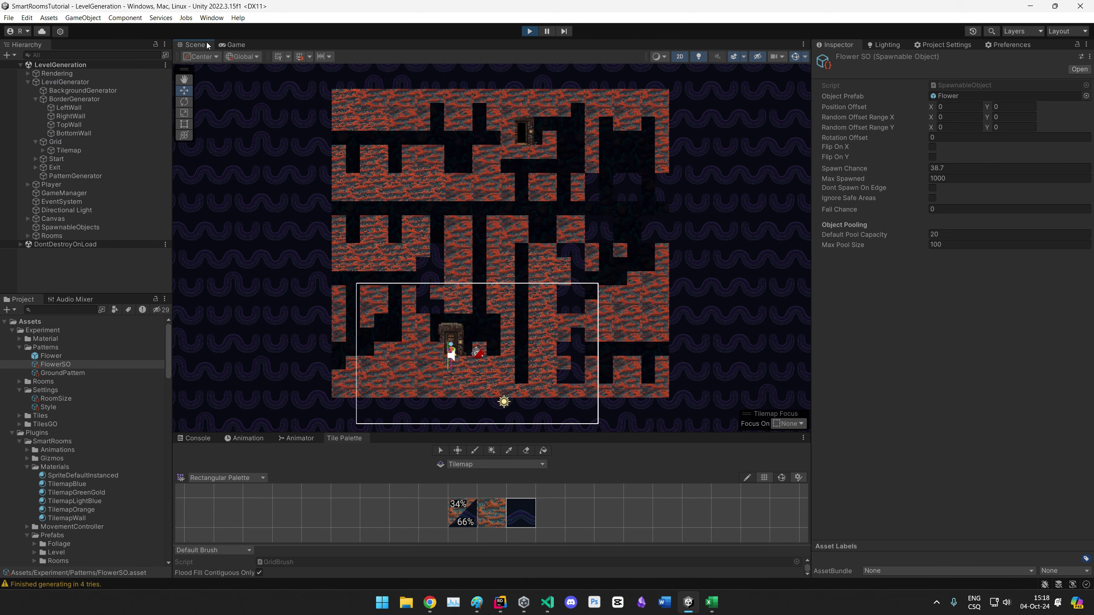
{"action": "left_click", "coordinate": [947, 167]}
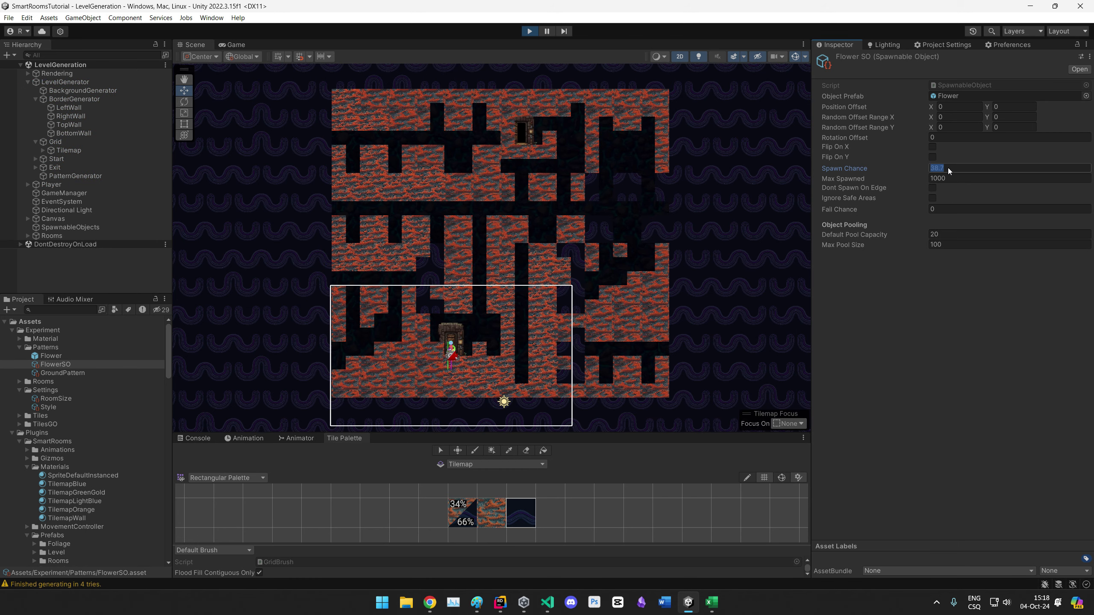
{"action": "left_click", "coordinate": [529, 32]}
{"action": "left_click", "coordinate": [529, 31]}
{"action": "left_click", "coordinate": [198, 45]}
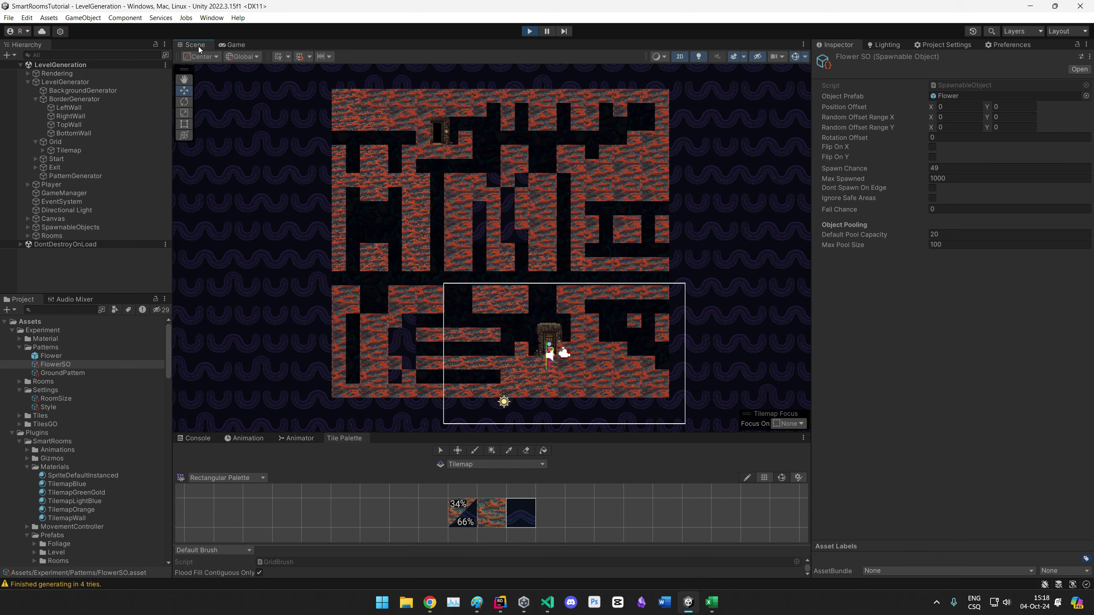
{"action": "left_click", "coordinate": [529, 31]}
Step: Set FlowerSO's Spawn Chance to 51 and run the scene in play mode
{"action": "left_click", "coordinate": [955, 168]}
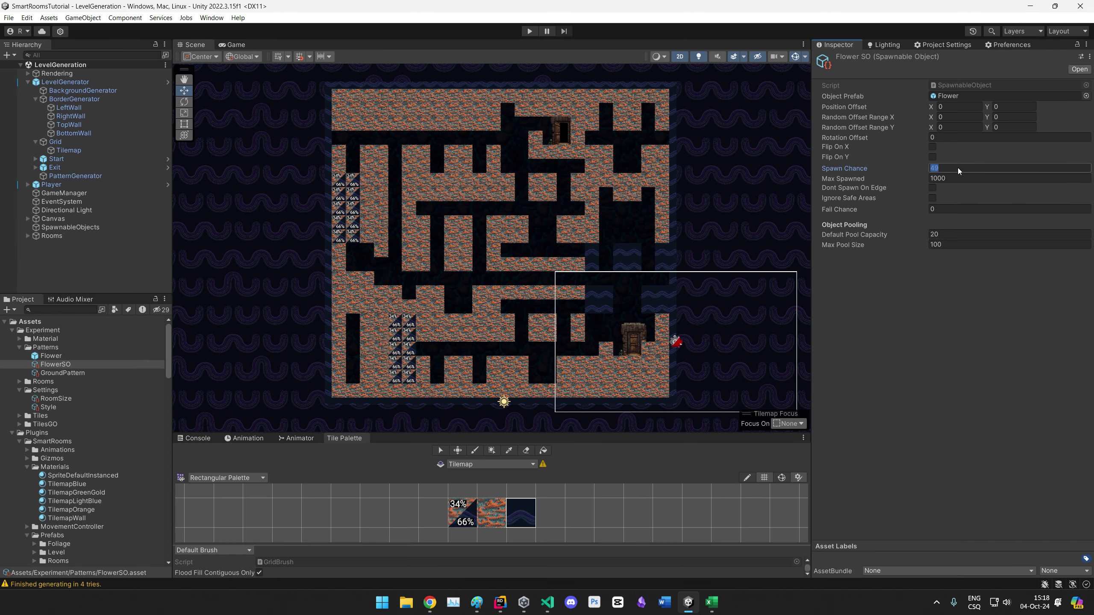
{"action": "type", "text": "51"}
{"action": "left_click", "coordinate": [530, 31]}
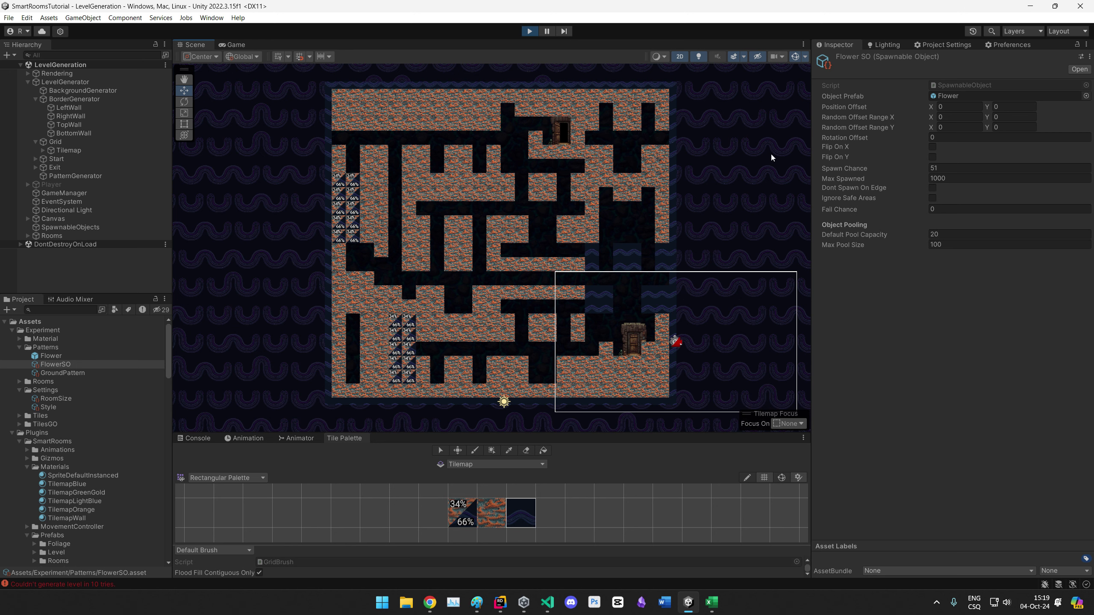
Step: Set FlowerSO's Spawn Chance to 60.1, restart play mode to examine the flower distribution, and stop playing
{"action": "left_click", "coordinate": [947, 168]}
{"action": "type", "text": "60.1"}
{"action": "left_click", "coordinate": [529, 32]}
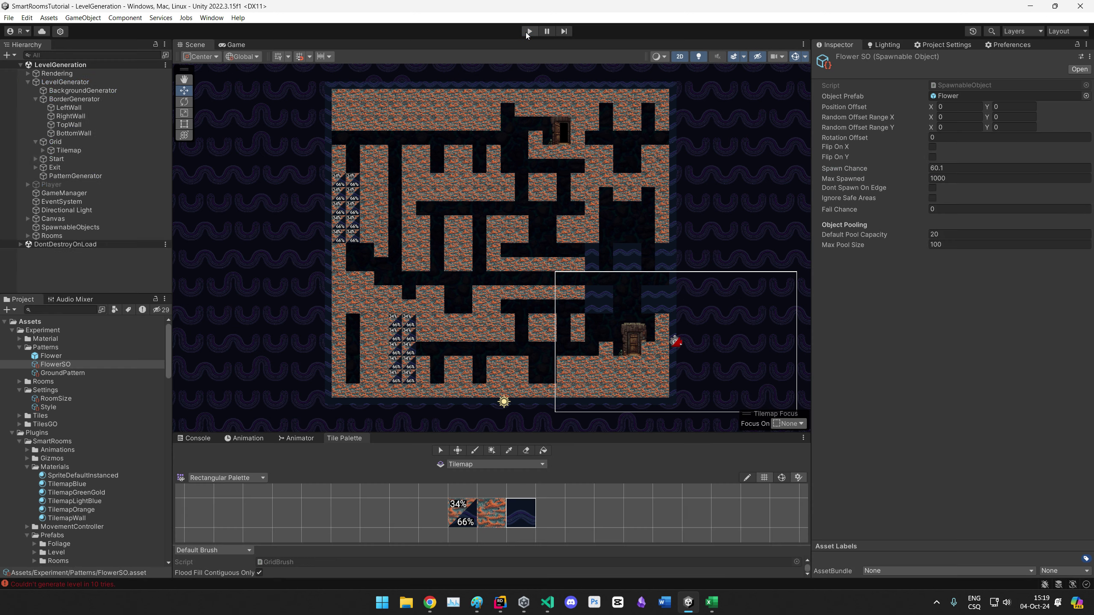
{"action": "left_click", "coordinate": [529, 31]}
{"action": "left_click", "coordinate": [193, 45]}
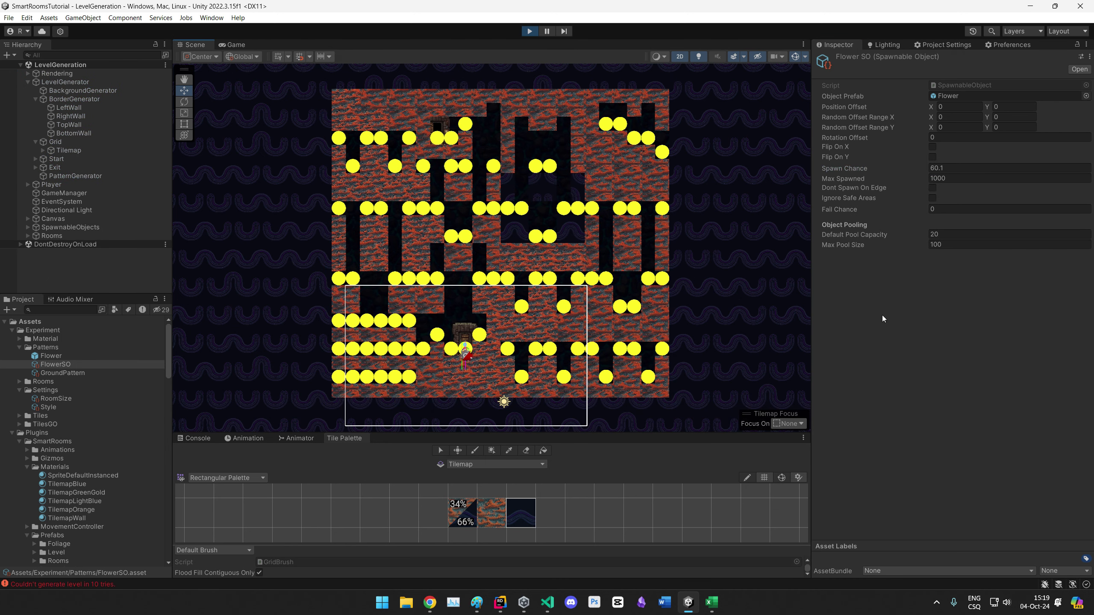
{"action": "left_click", "coordinate": [887, 169]}
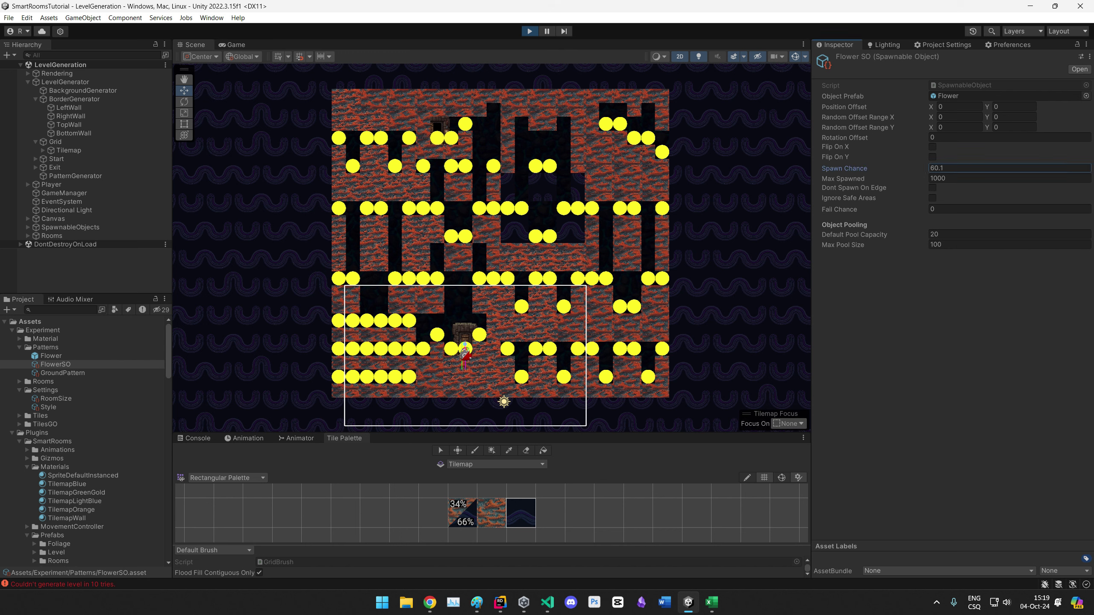
{"action": "key", "text": "alt+Tab"}
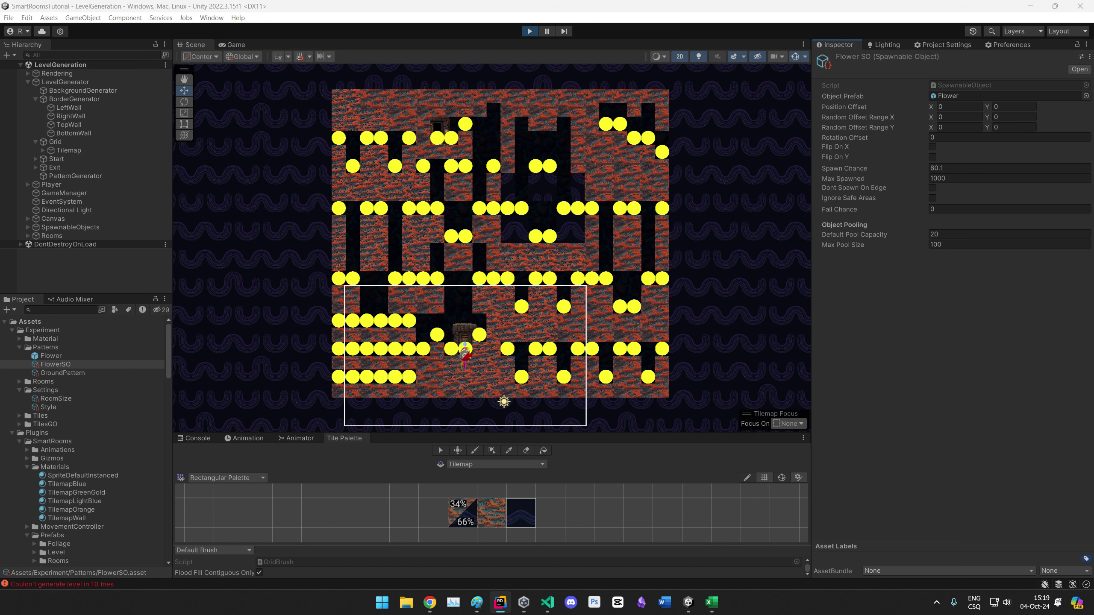
{"action": "left_click", "coordinate": [530, 32]}
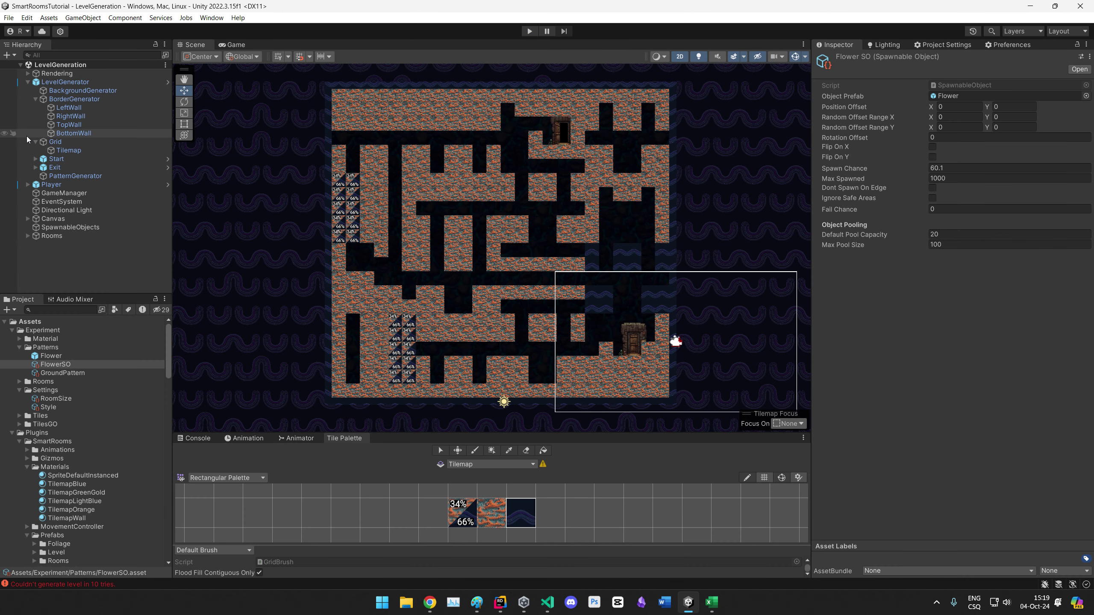
Step: Locate the texture used as PatternGenerator's Perlin Texture and examine the PerlinHuge noise image in an enlarged preview
{"action": "left_click", "coordinate": [75, 175]}
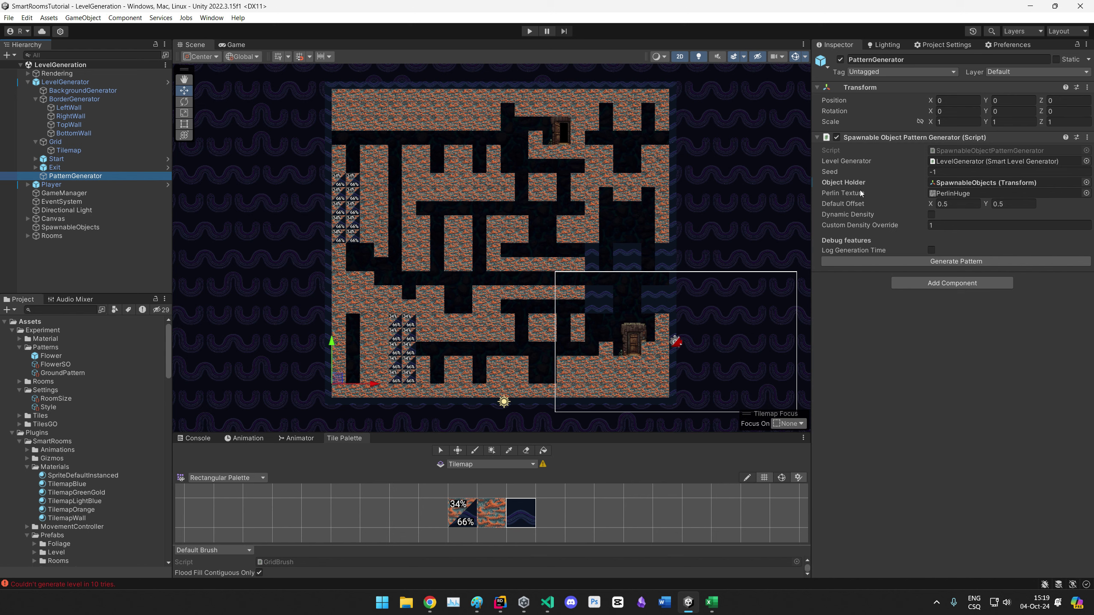
{"action": "left_click", "coordinate": [952, 193]}
{"action": "left_click", "coordinate": [1086, 193]}
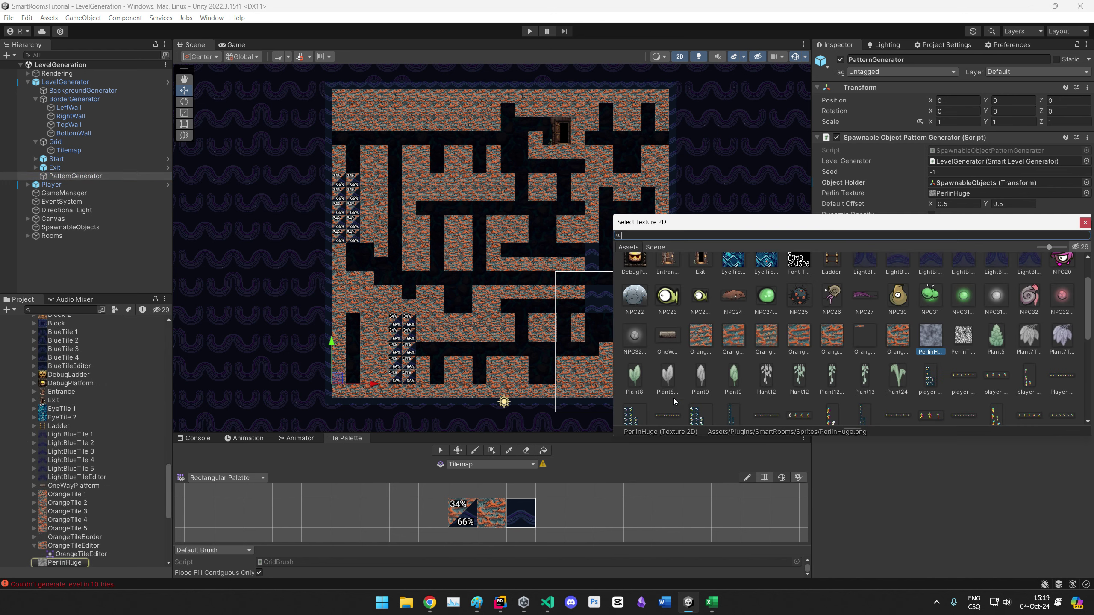
{"action": "left_click", "coordinate": [1084, 222]}
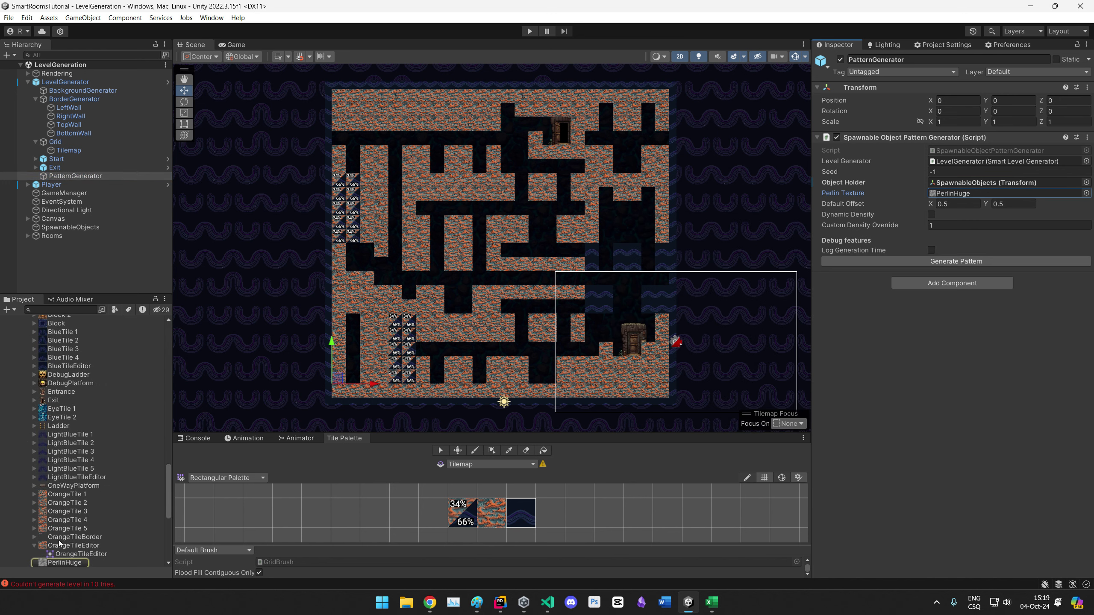
{"action": "left_click", "coordinate": [56, 563]}
{"action": "left_click_drag", "start_coordinate": [962, 462], "coordinate": [962, 397]}
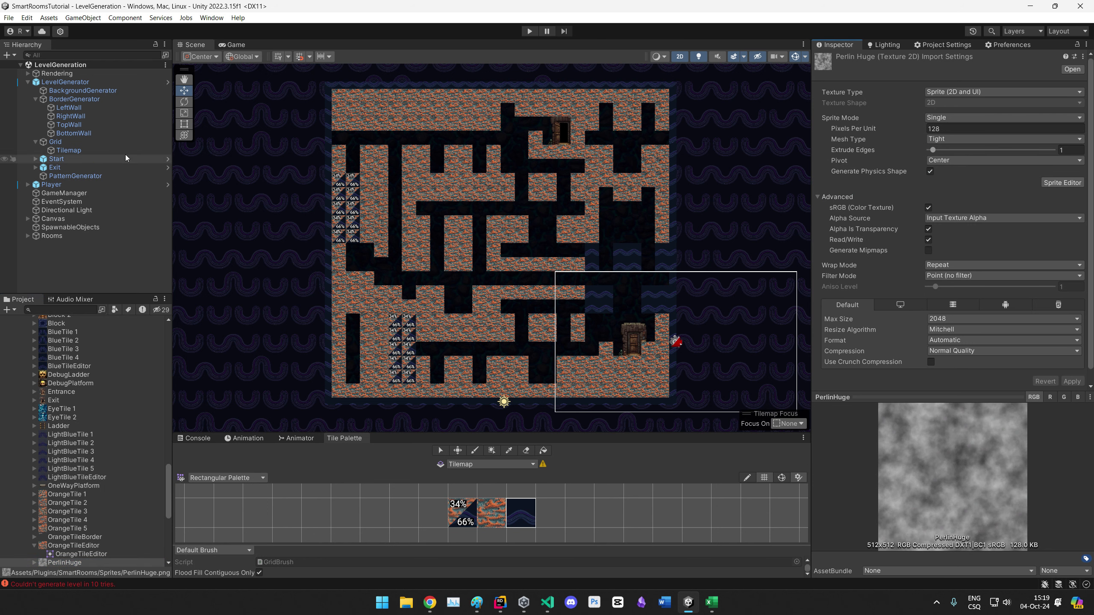
Step: Review the PatternGenerator's script settings again and return to the PerlinHuge texture's preview
{"action": "left_click", "coordinate": [73, 176]}
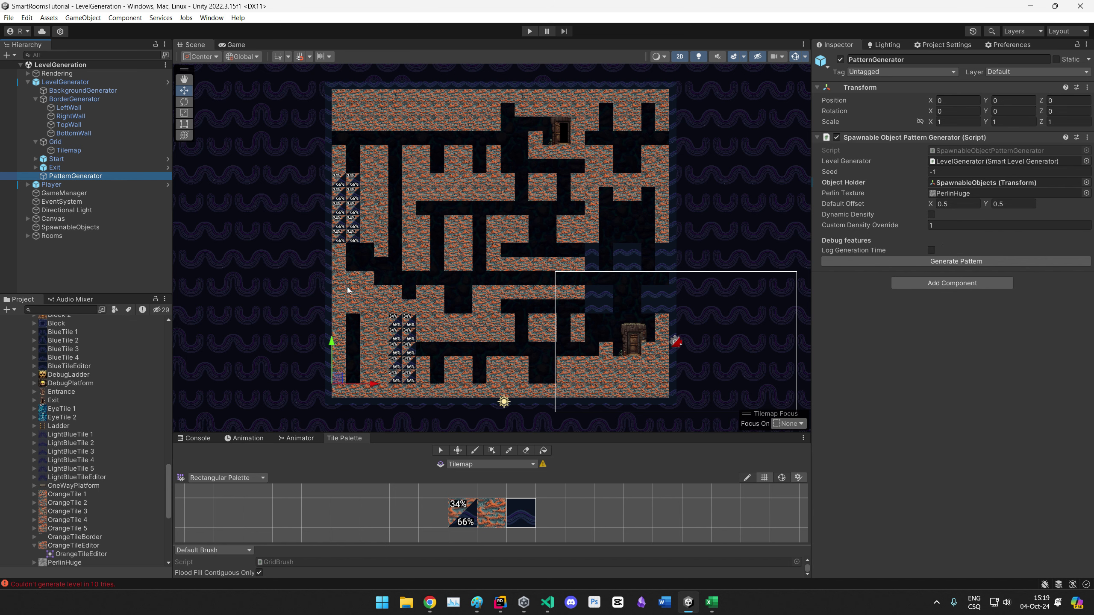
{"action": "left_click", "coordinate": [873, 369]}
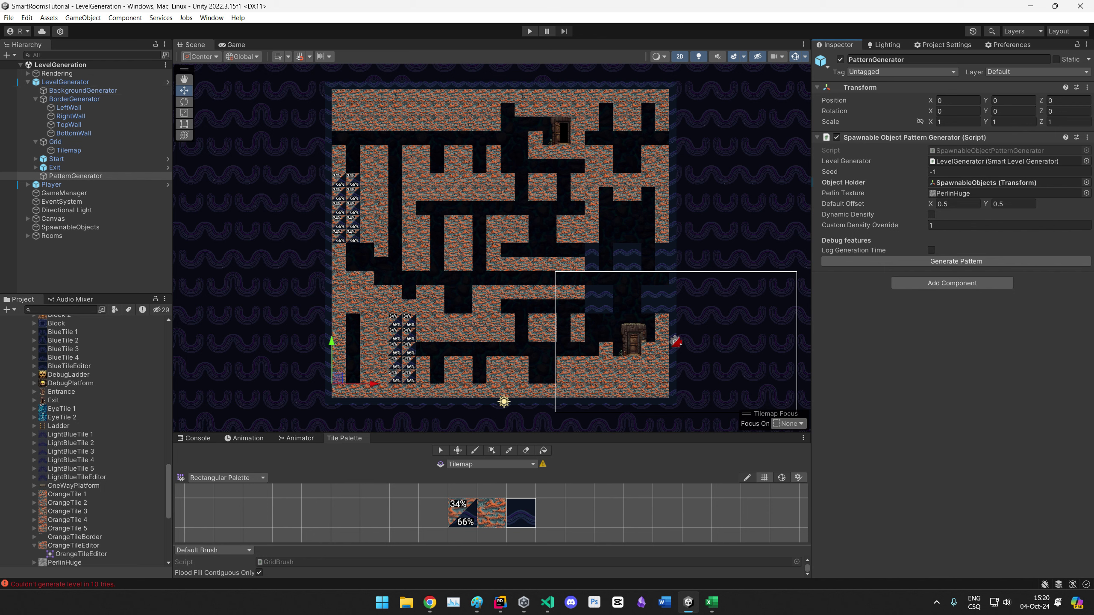
{"action": "key", "text": "alt+Tab"}
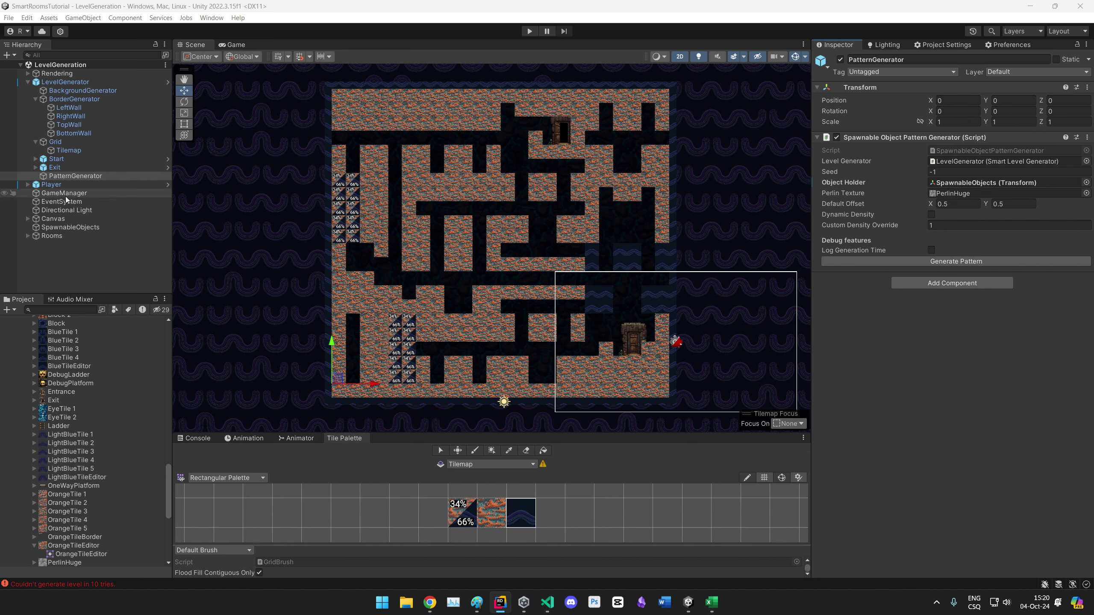
{"action": "left_click", "coordinate": [64, 562]}
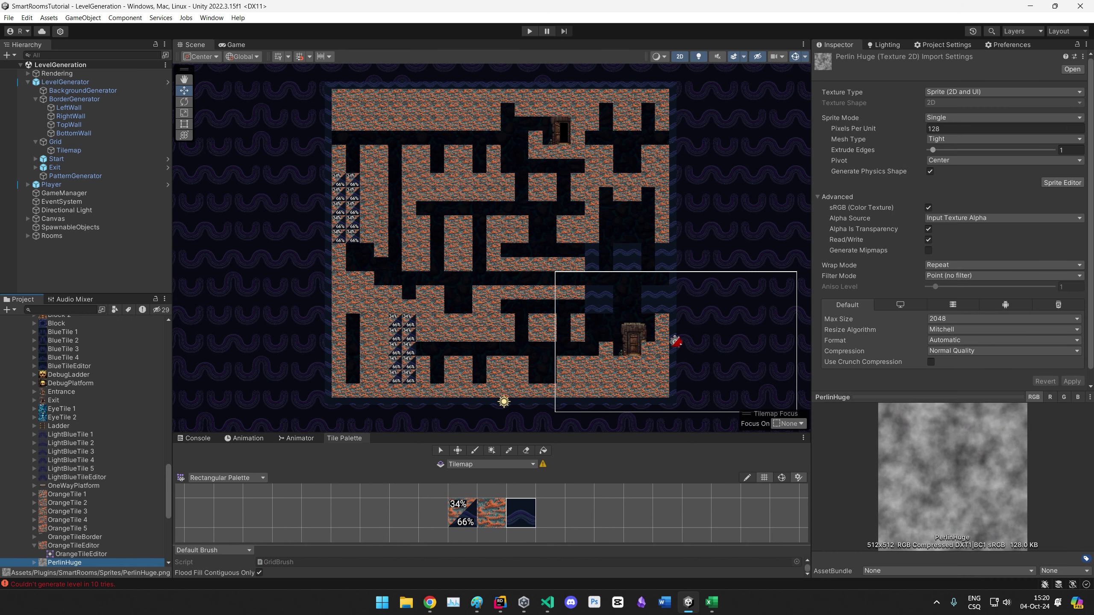
Step: Regenerate the level repeatedly from LevelGenerator in edit mode to compare where flowers spawn in each layout
{"action": "left_click", "coordinate": [64, 82]}
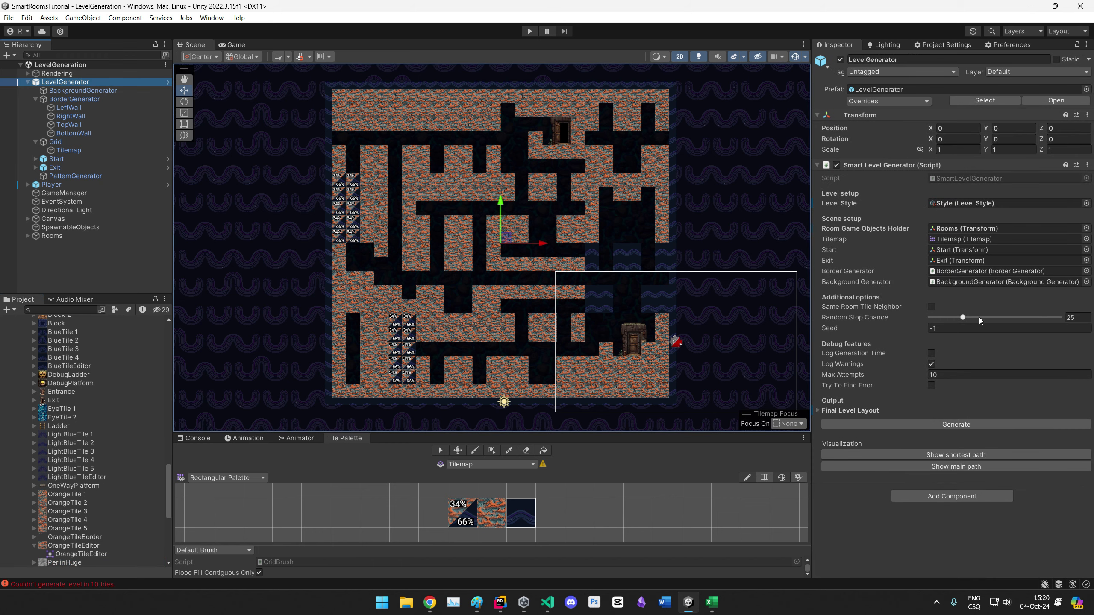
{"action": "left_click", "coordinate": [950, 424]}
{"action": "left_click", "coordinate": [945, 425]}
{"action": "left_click", "coordinate": [942, 425]}
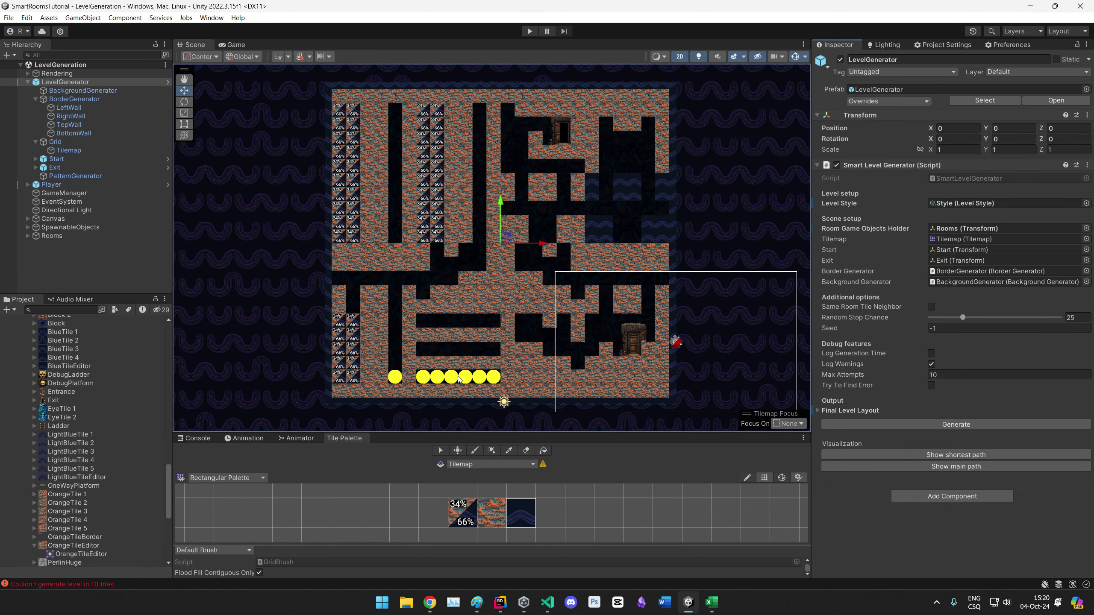
{"action": "left_click", "coordinate": [939, 425]}
{"action": "left_click", "coordinate": [939, 425]}
{"action": "left_click", "coordinate": [939, 425]}
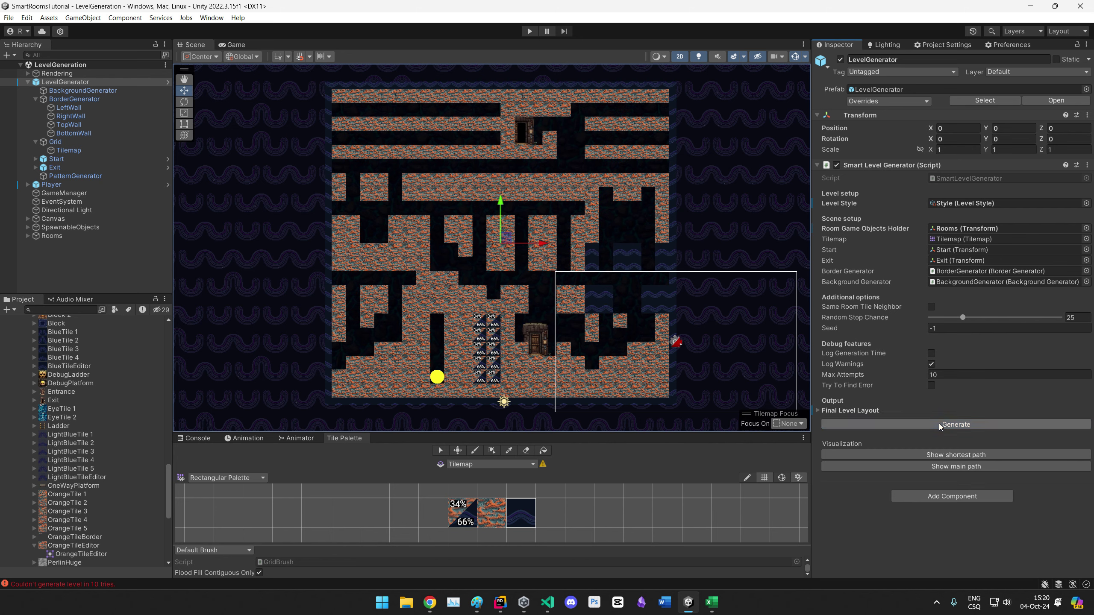
{"action": "left_click", "coordinate": [939, 425]}
{"action": "left_click", "coordinate": [938, 424]}
{"action": "left_click", "coordinate": [938, 424]}
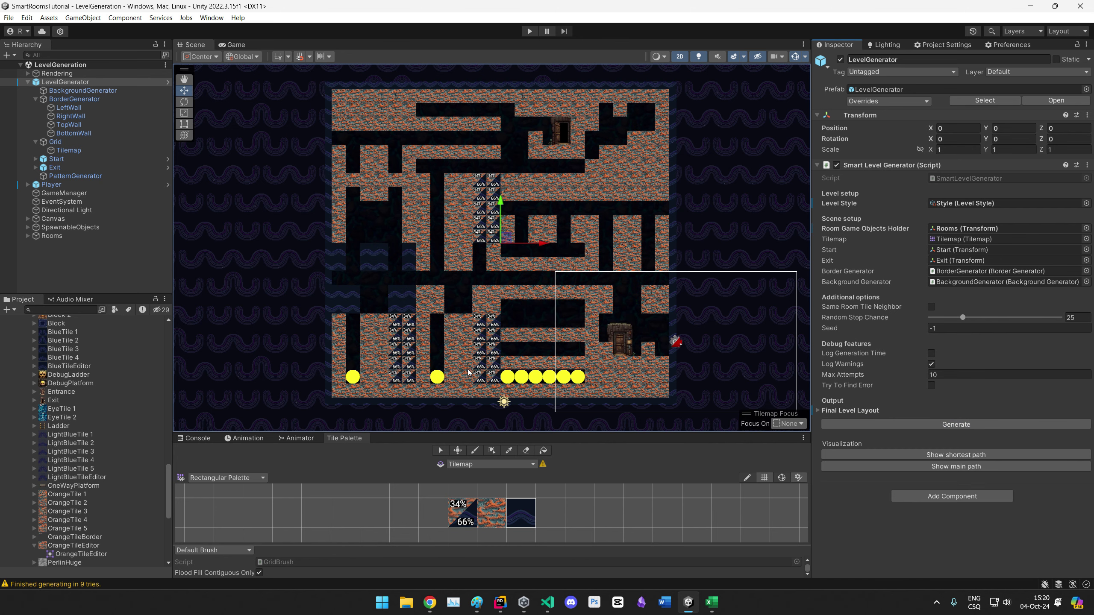
Step: Generate a further series of edit-mode levels to examine how flowers are distributed across the bottom rows
{"action": "left_click", "coordinate": [977, 427]}
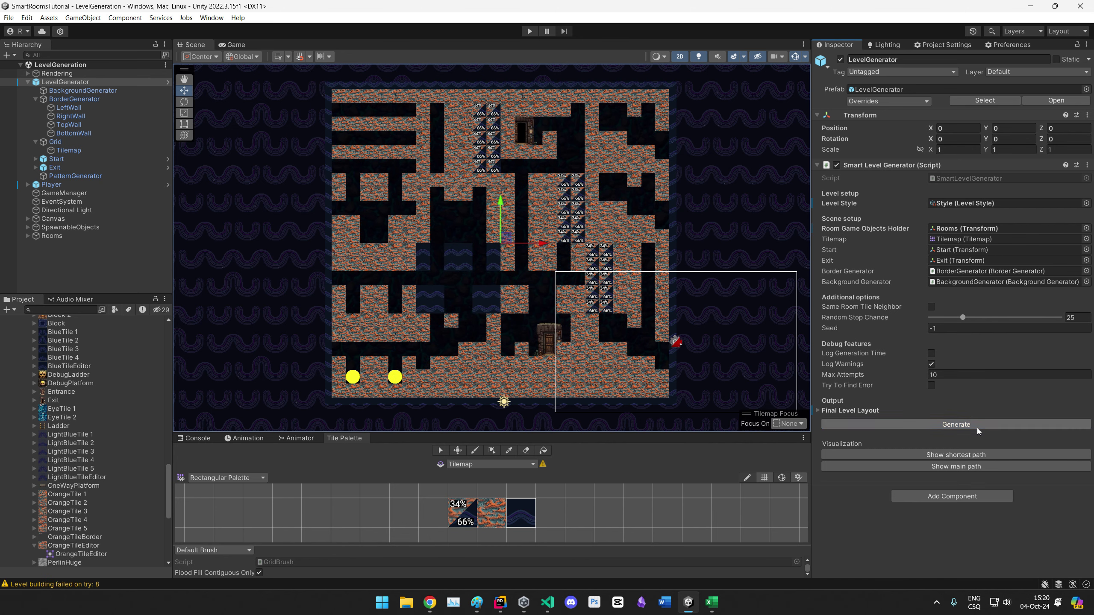
{"action": "left_click", "coordinate": [976, 427]}
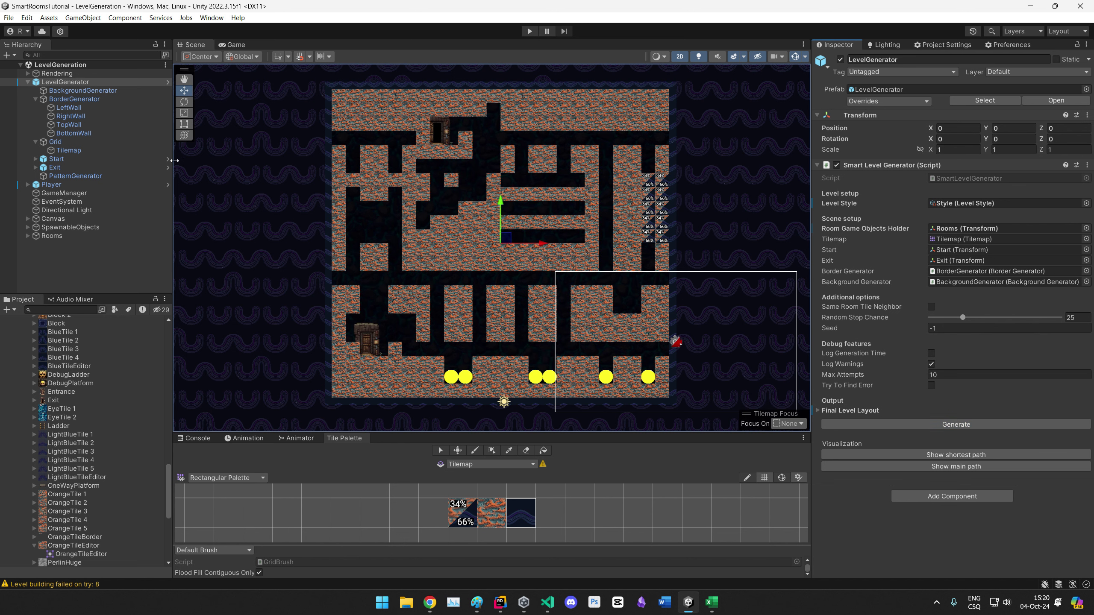
{"action": "left_click", "coordinate": [951, 424]}
{"action": "left_click", "coordinate": [951, 423]}
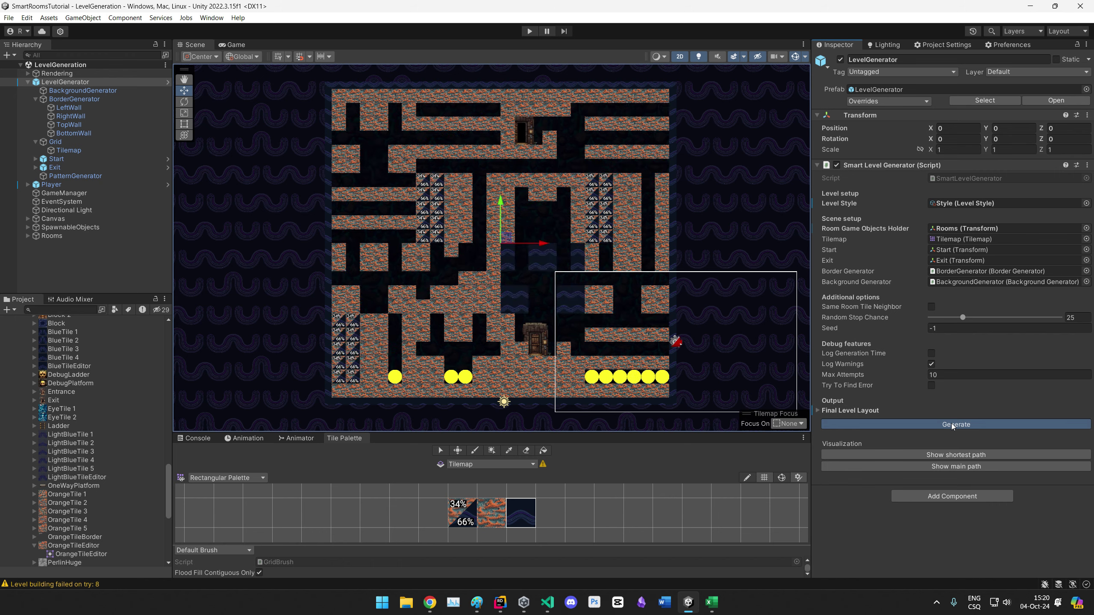
{"action": "left_click", "coordinate": [951, 423]}
{"action": "left_click", "coordinate": [951, 423]}
{"action": "left_click", "coordinate": [951, 423]}
{"action": "left_click", "coordinate": [951, 423]}
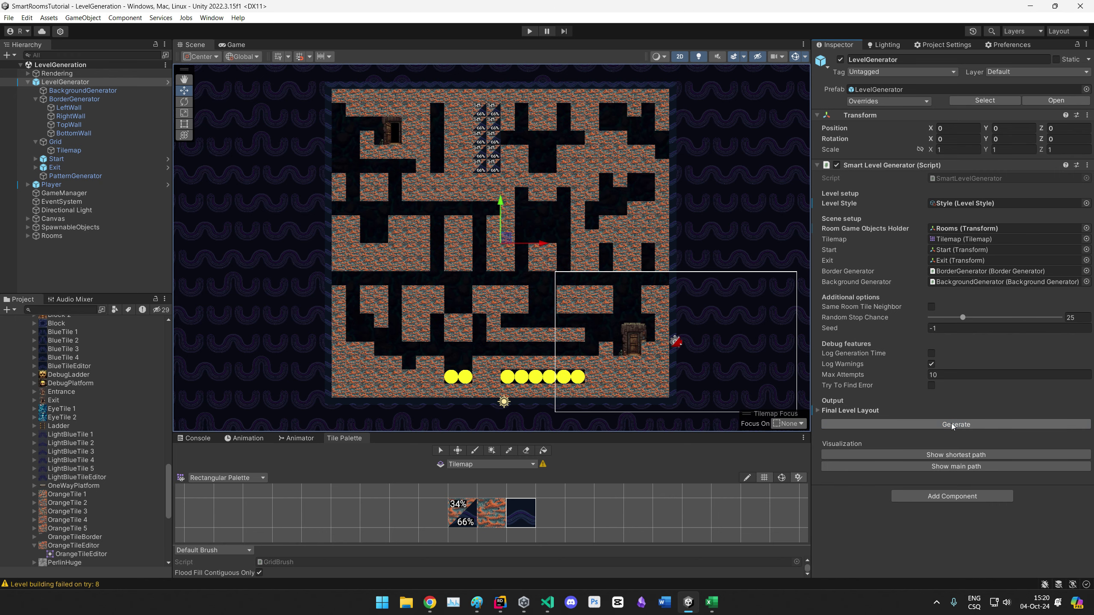
{"action": "left_click", "coordinate": [951, 423]}
{"action": "left_click", "coordinate": [951, 424]}
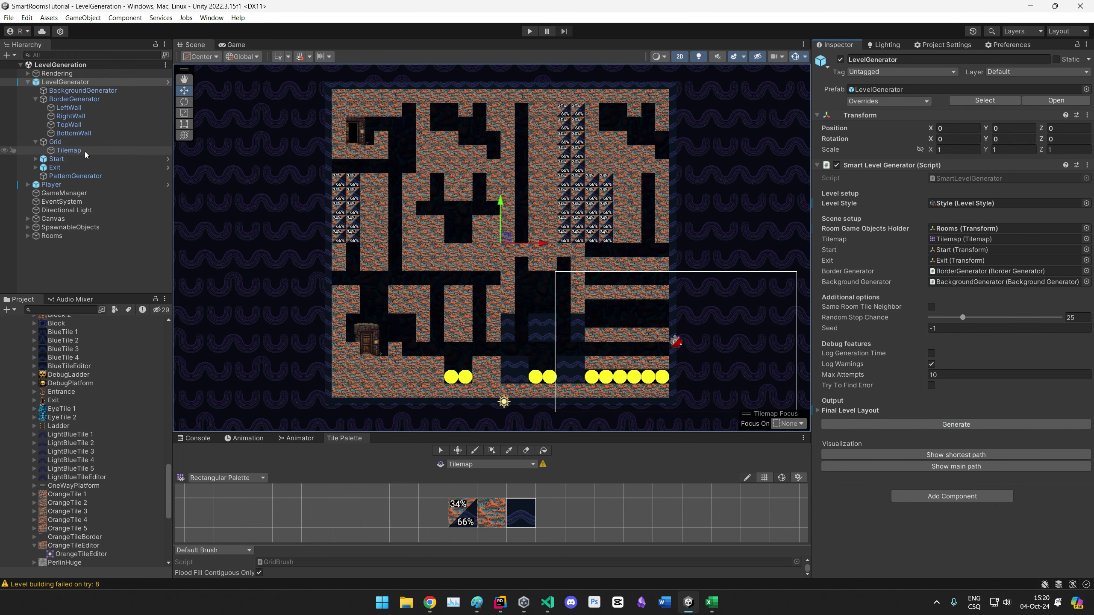
Step: Trace the Level Style through GroundPattern to FlowerSO, and set its Spawn Chance to 100 and Max Spawned to 10
{"action": "left_click", "coordinate": [970, 205]}
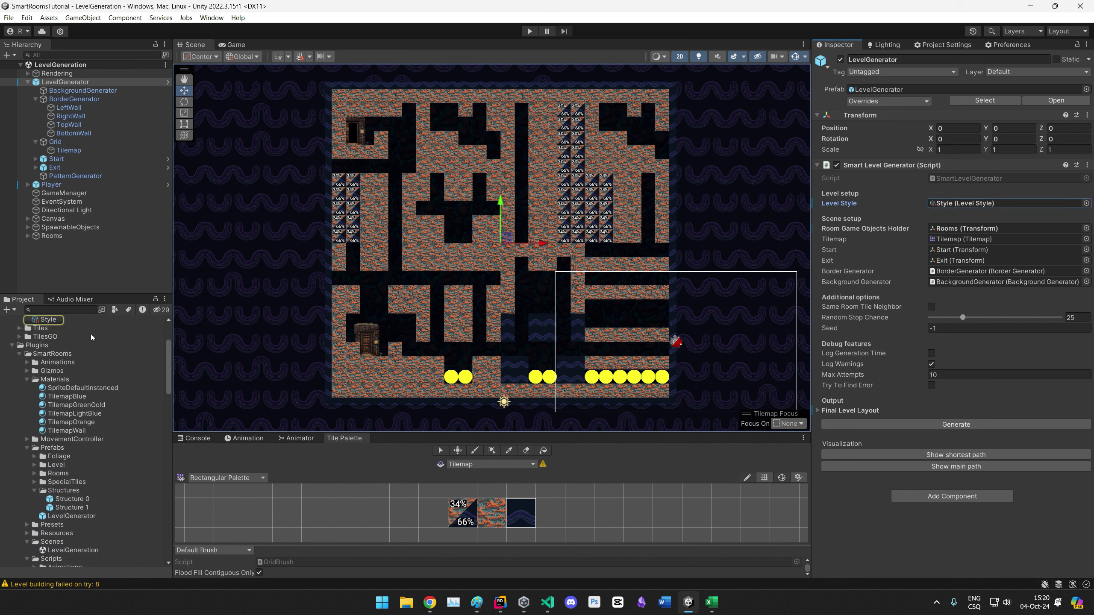
{"action": "left_click", "coordinate": [52, 320]}
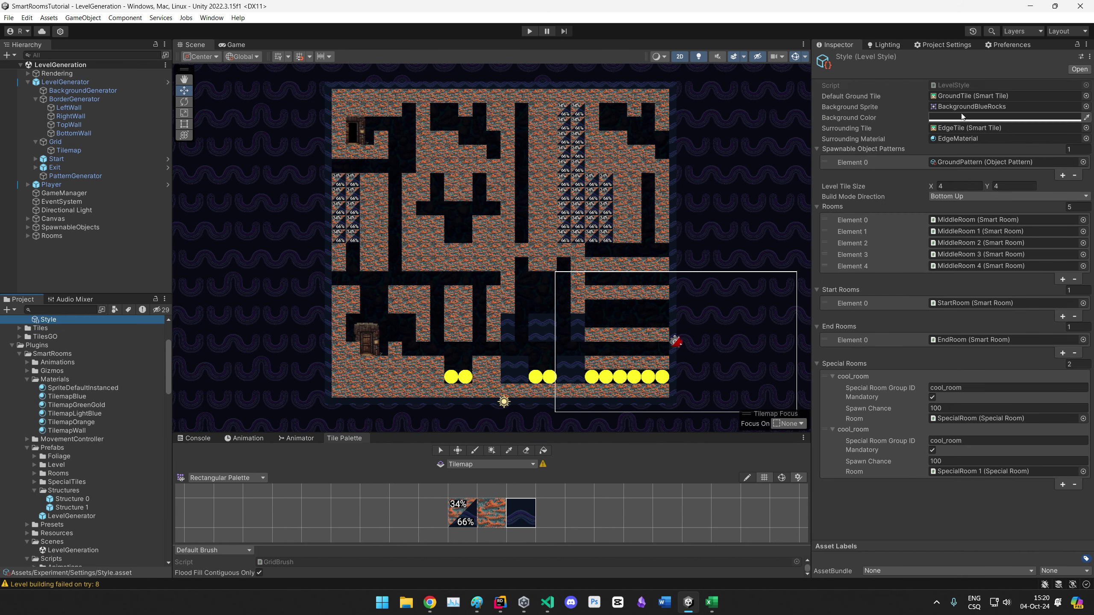
{"action": "left_click", "coordinate": [968, 164]}
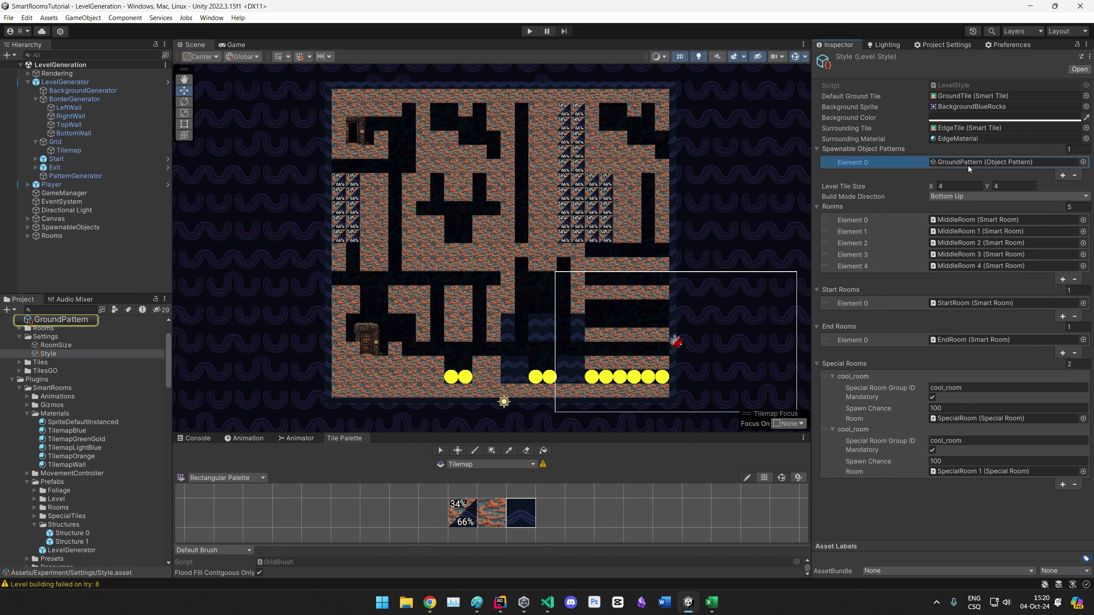
{"action": "left_click", "coordinate": [62, 319]}
{"action": "left_click", "coordinate": [986, 286]}
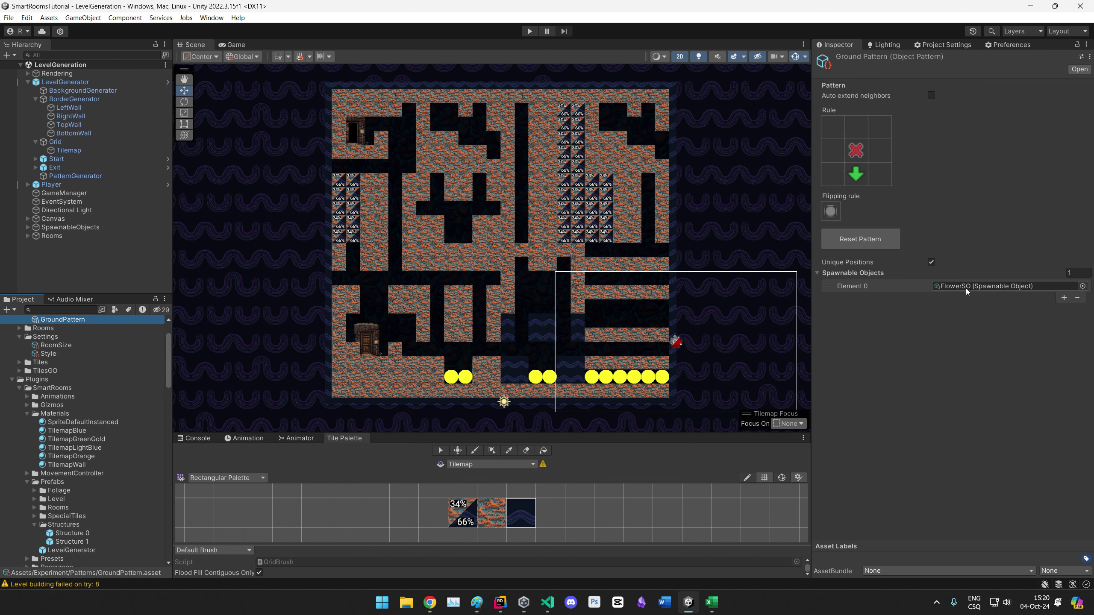
{"action": "left_click", "coordinate": [56, 320]}
{"action": "left_click", "coordinate": [945, 168]}
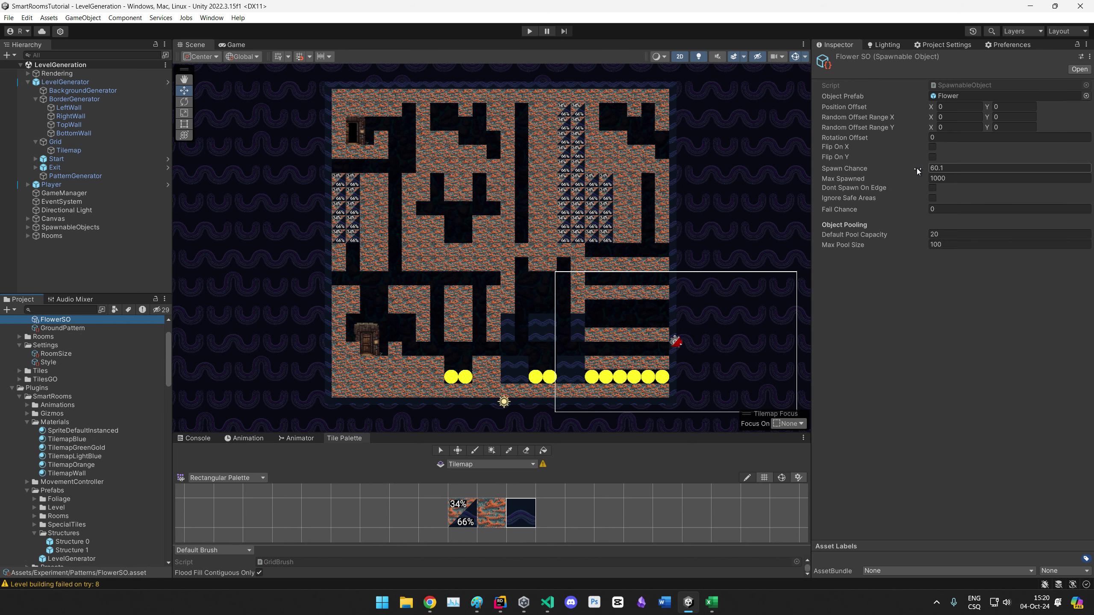
{"action": "type", "text": "1"}
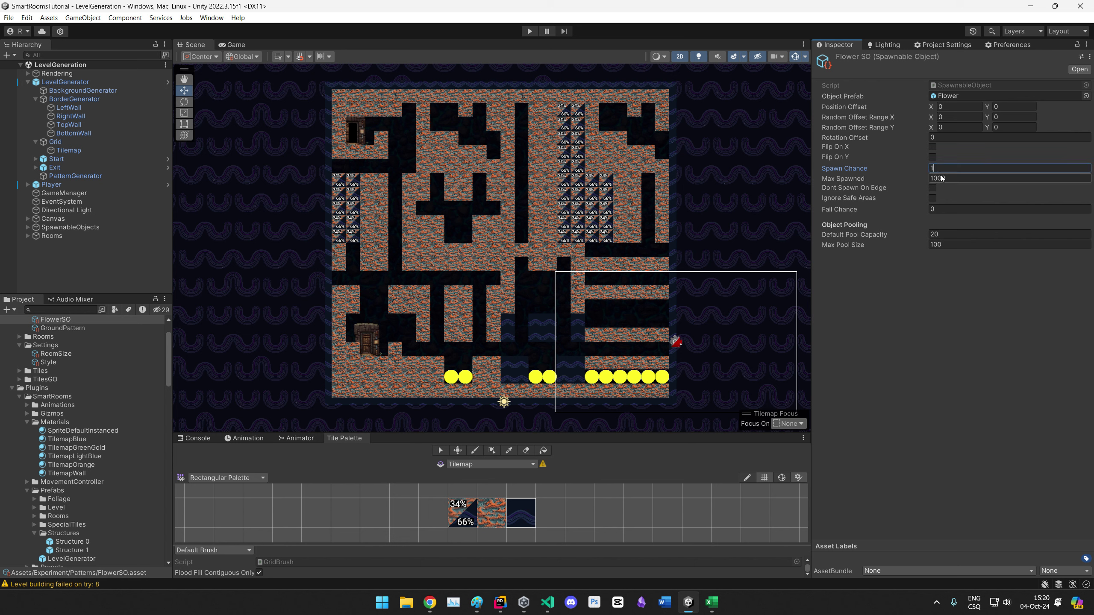
{"action": "type", "text": "00"}
{"action": "left_click", "coordinate": [941, 178]}
{"action": "type", "text": "10"}
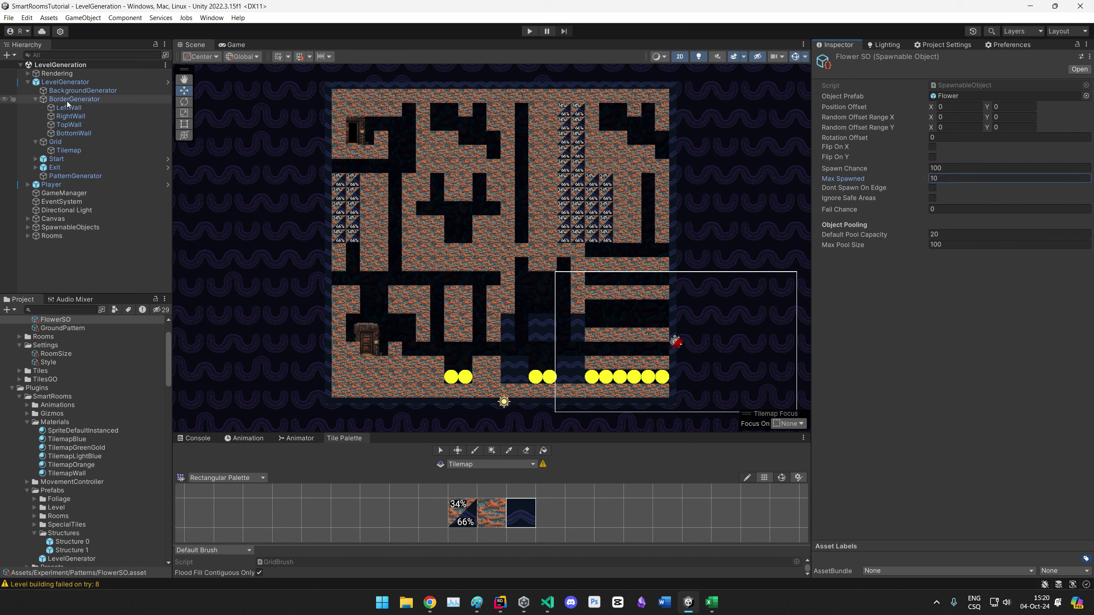
Step: Regenerate the level several times from LevelGenerator in edit mode to examine flower placement with Max Spawned at 10
{"action": "left_click", "coordinate": [64, 82]}
{"action": "left_click", "coordinate": [963, 424]}
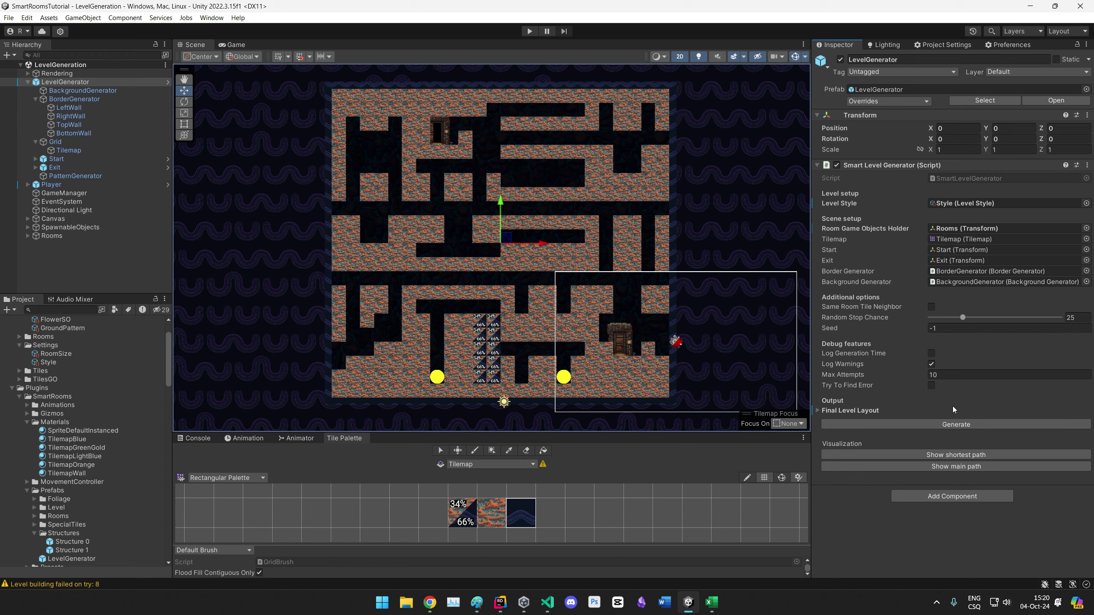
{"action": "left_click", "coordinate": [954, 424]}
{"action": "left_click", "coordinate": [955, 424]}
{"action": "left_click", "coordinate": [954, 425]}
{"action": "left_click", "coordinate": [955, 424]}
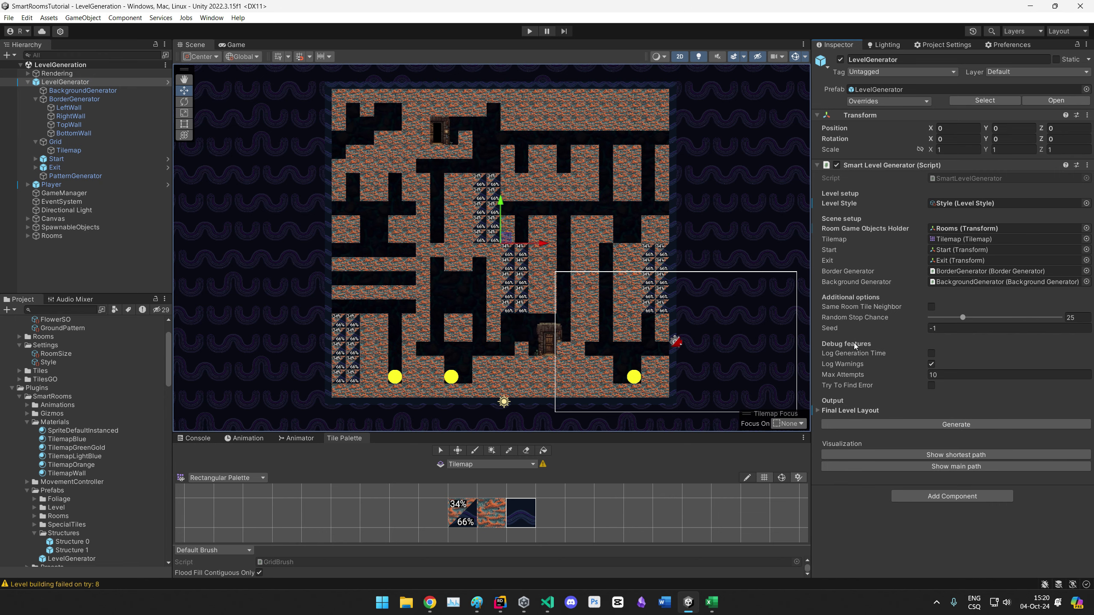
Step: Enter play mode and regenerate the level repeatedly to compare the runtime flower placement across layouts
{"action": "key", "text": "ctrl+p"}
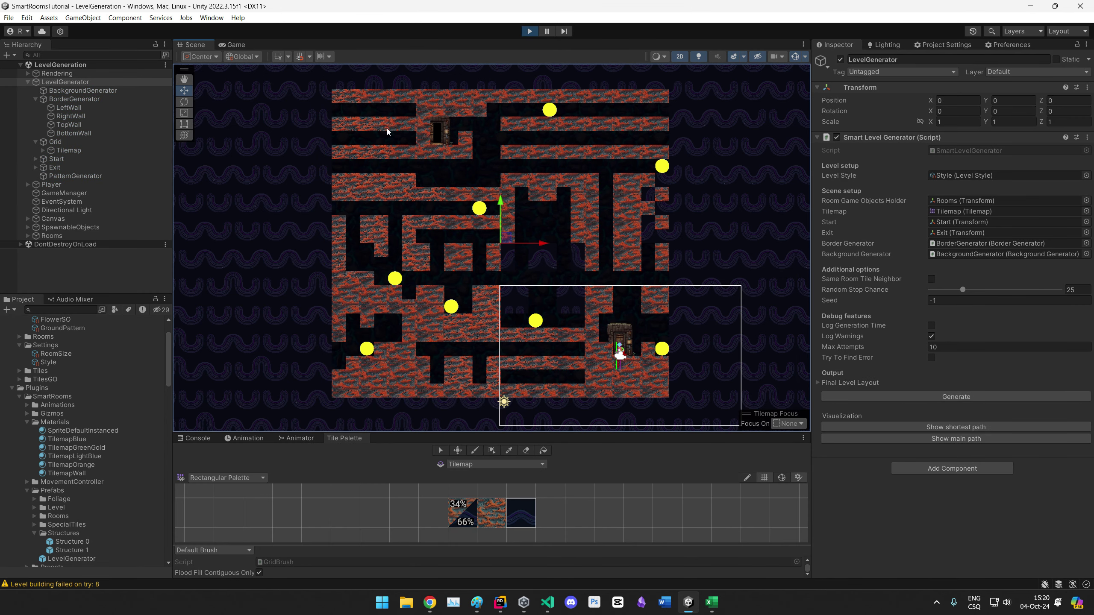
{"action": "left_click", "coordinate": [920, 397]}
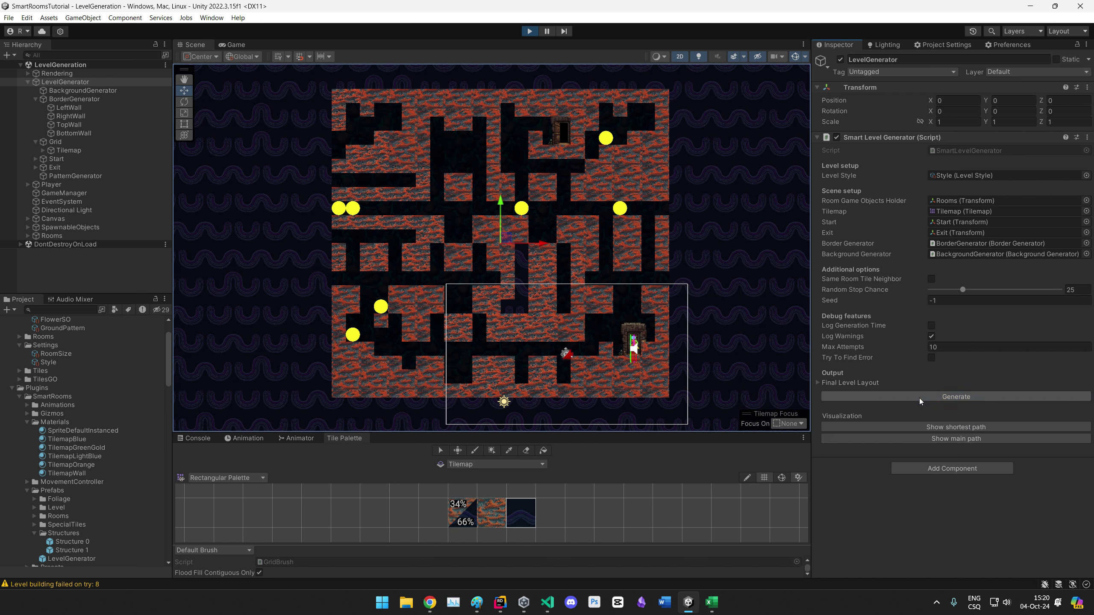
{"action": "left_click", "coordinate": [919, 399]}
{"action": "left_click", "coordinate": [919, 398]}
{"action": "left_click", "coordinate": [919, 399]}
{"action": "left_click", "coordinate": [918, 398]}
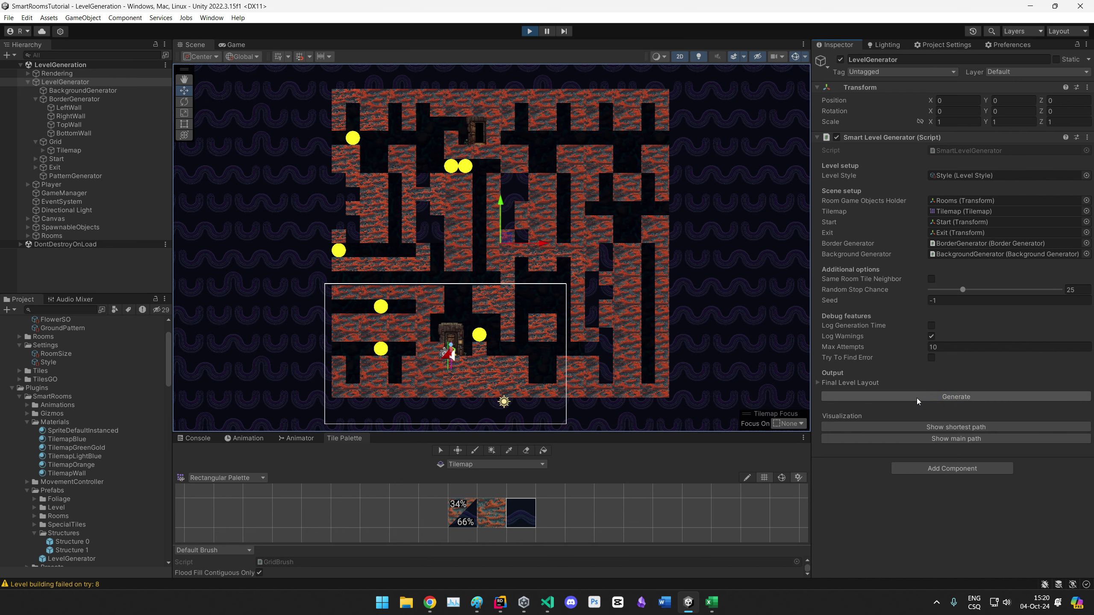
{"action": "left_click", "coordinate": [909, 396]}
{"action": "left_click", "coordinate": [909, 395]}
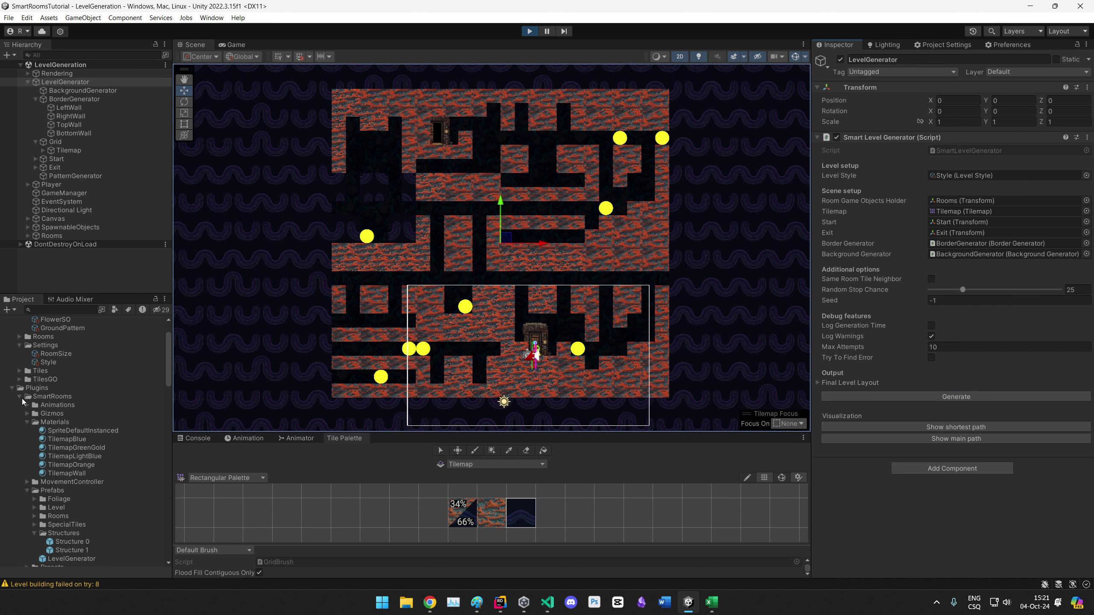
Step: Set FlowerSO's Spawn Chance to 50 while play mode is running
{"action": "left_click", "coordinate": [54, 327]}
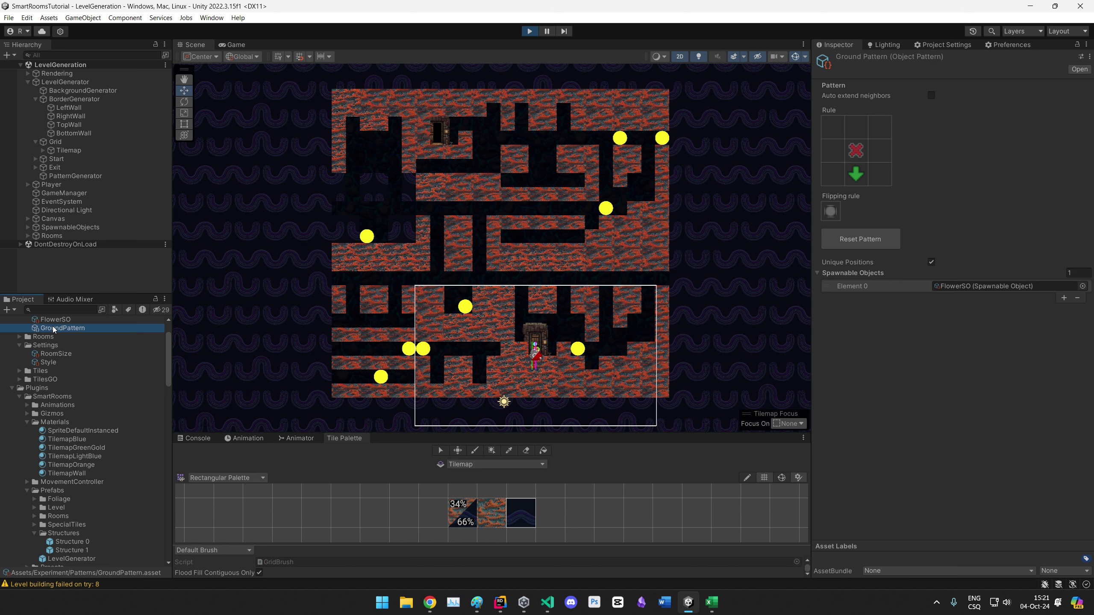
{"action": "left_click", "coordinate": [55, 320]}
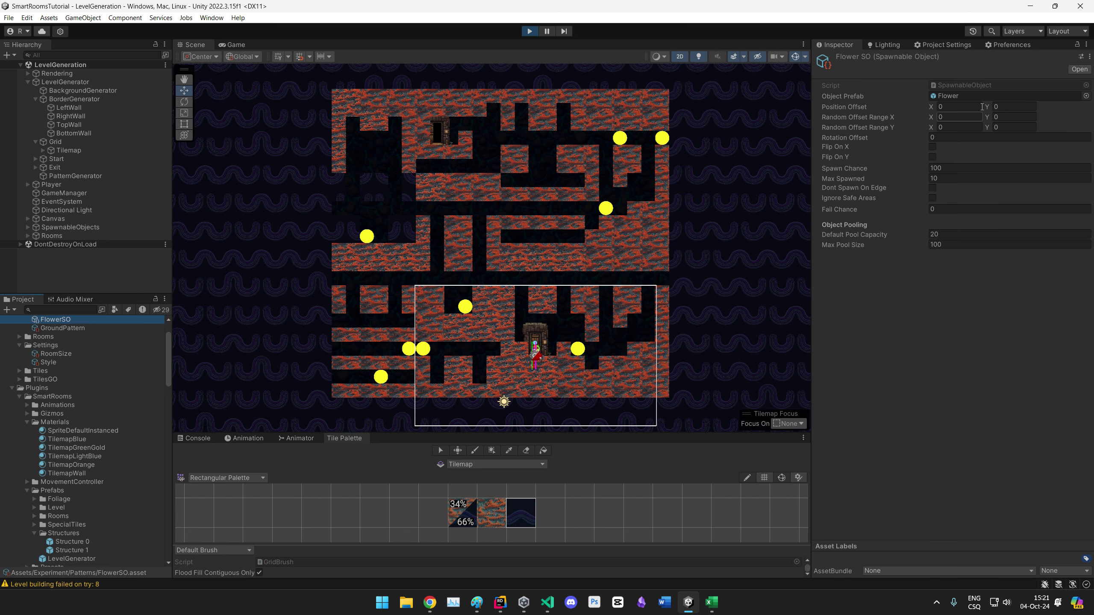
{"action": "left_click", "coordinate": [945, 170]}
{"action": "type", "text": "50"}
Step: Regenerate the level many times from LevelGenerator in play mode to examine flower spawning at a 50 Spawn Chance
{"action": "left_click", "coordinate": [66, 82]}
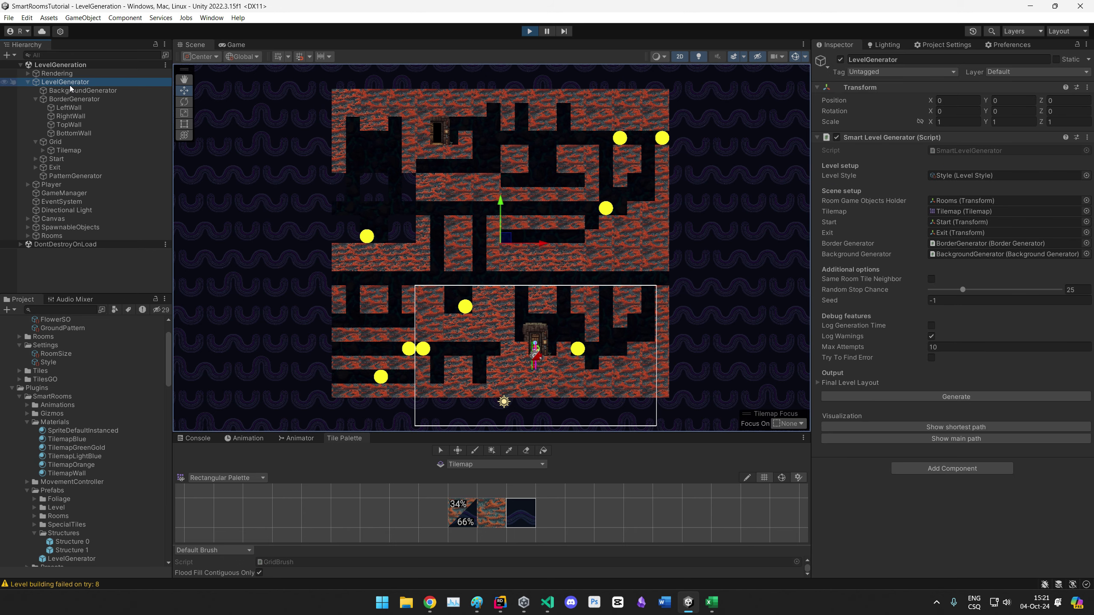
{"action": "left_click", "coordinate": [967, 394]}
{"action": "left_click", "coordinate": [968, 394]}
{"action": "left_click", "coordinate": [967, 394]}
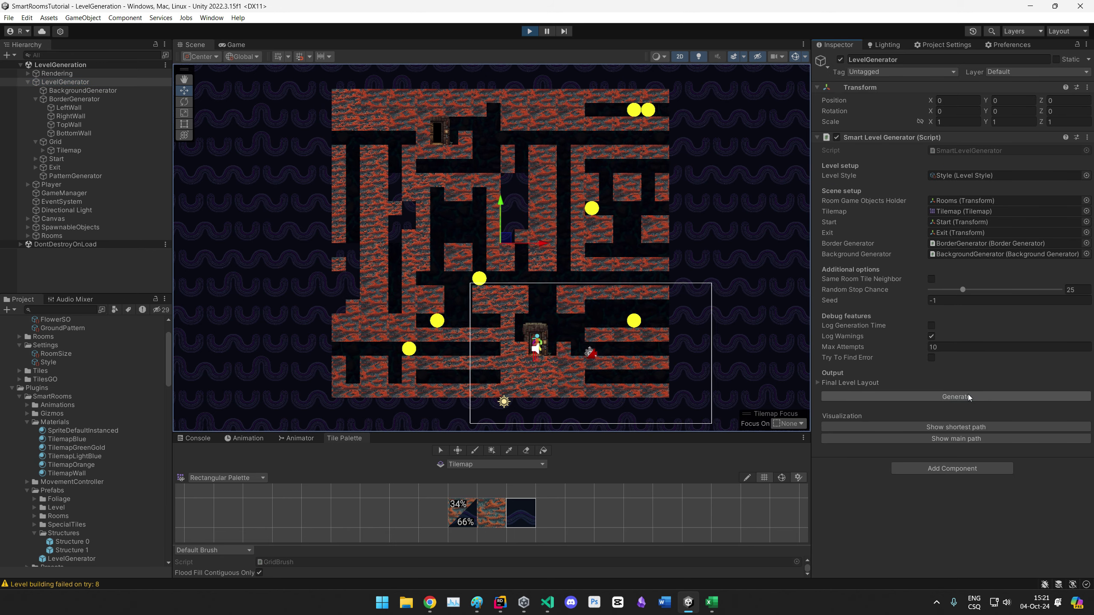
{"action": "left_click", "coordinate": [967, 394]}
{"action": "left_click", "coordinate": [967, 395]}
{"action": "left_click", "coordinate": [967, 395]}
{"action": "left_click", "coordinate": [968, 395]}
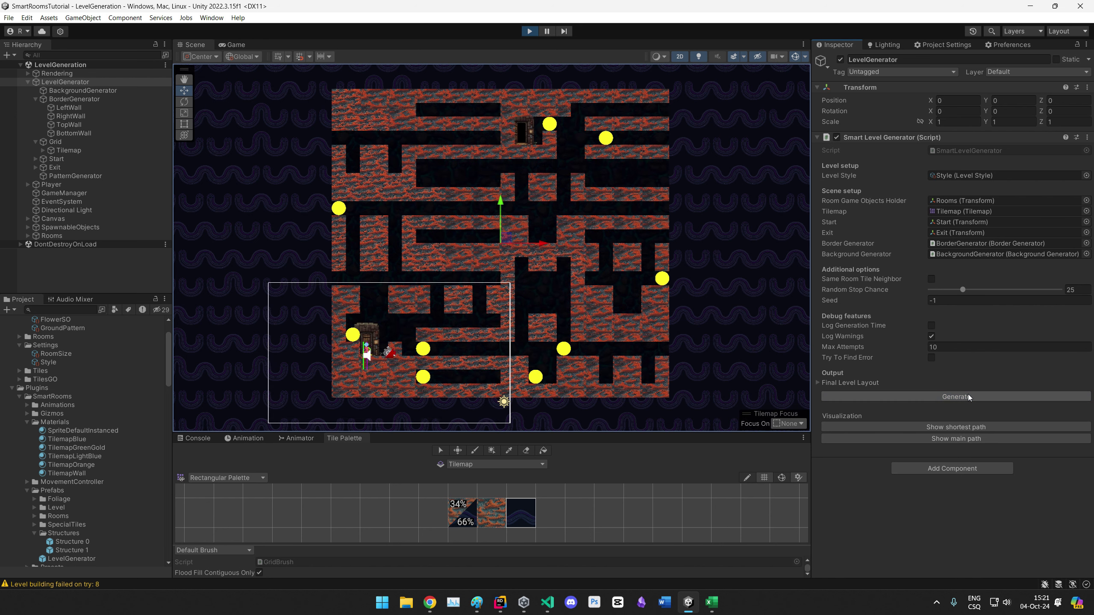
{"action": "left_click", "coordinate": [967, 394]}
{"action": "left_click", "coordinate": [967, 394]}
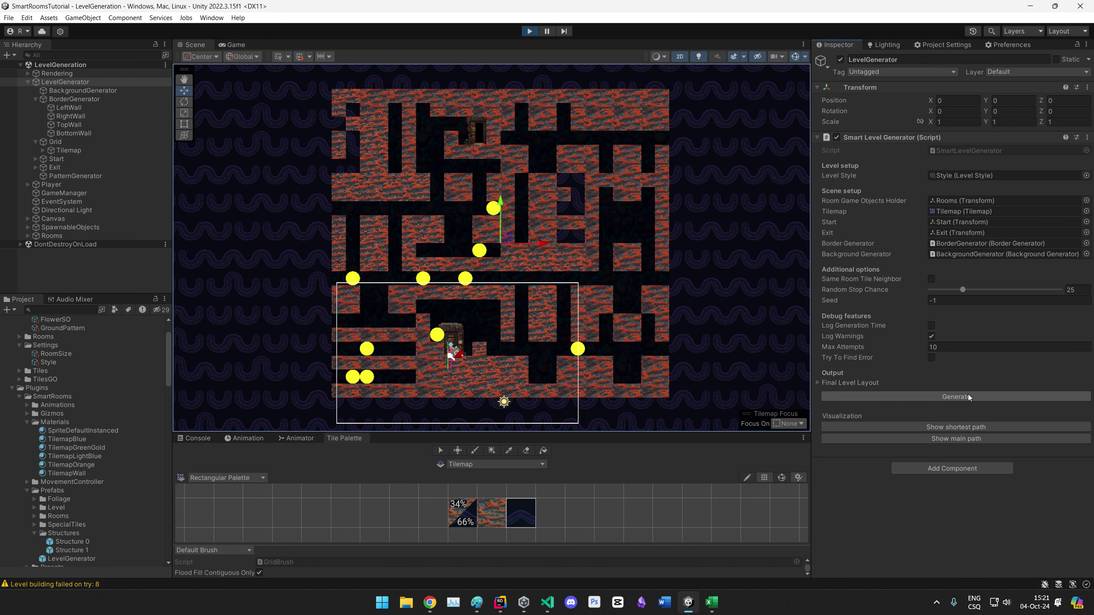
{"action": "left_click", "coordinate": [946, 396]}
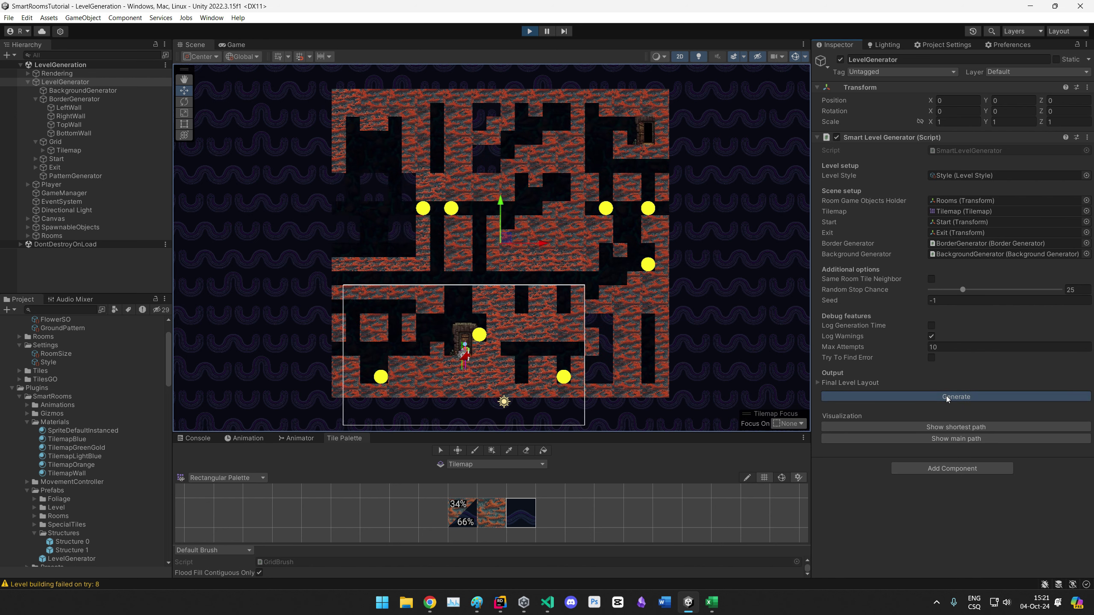
{"action": "left_click", "coordinate": [946, 396]}
{"action": "left_click", "coordinate": [946, 396]}
{"action": "left_click", "coordinate": [946, 396]}
{"action": "left_click", "coordinate": [945, 396]}
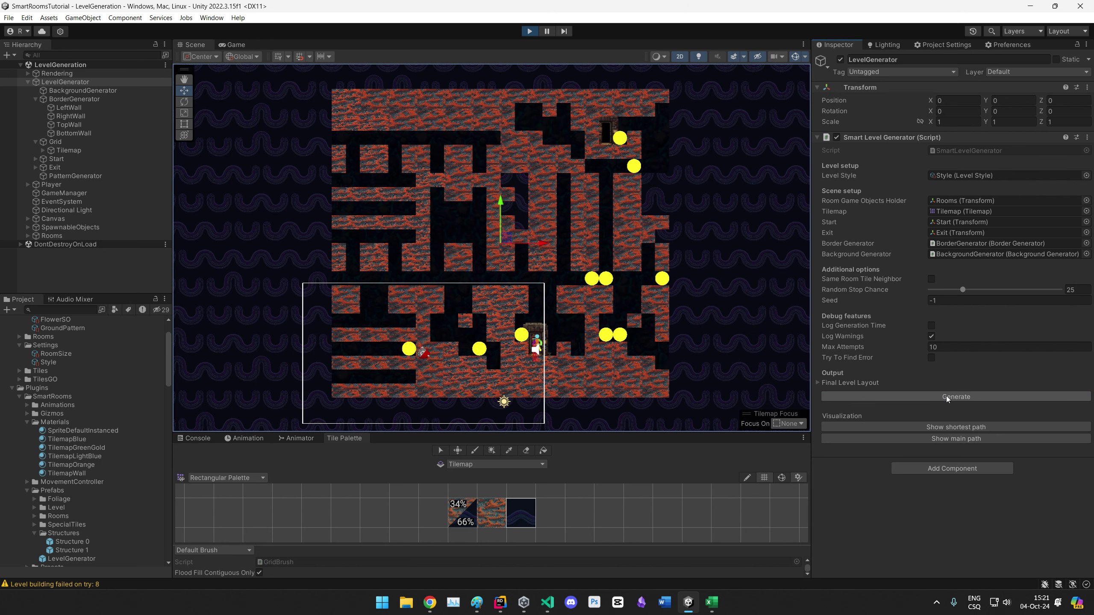
{"action": "left_click", "coordinate": [946, 396]}
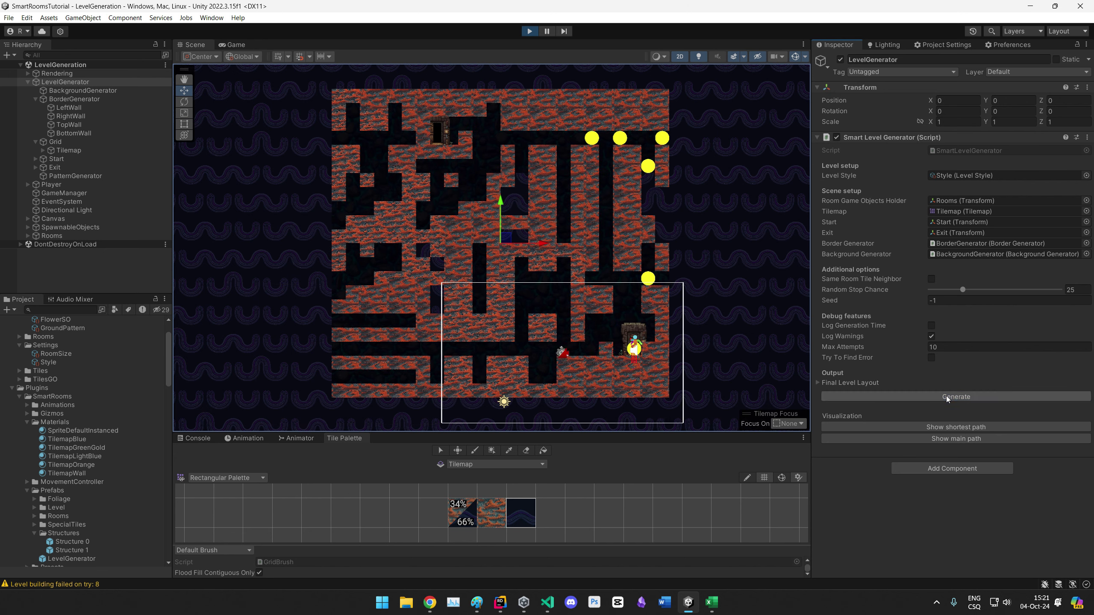
Step: Set FlowerSO's Max Spawned to 10000
{"action": "left_click", "coordinate": [55, 319]}
{"action": "left_click", "coordinate": [952, 179]}
{"action": "type", "text": "0000"}
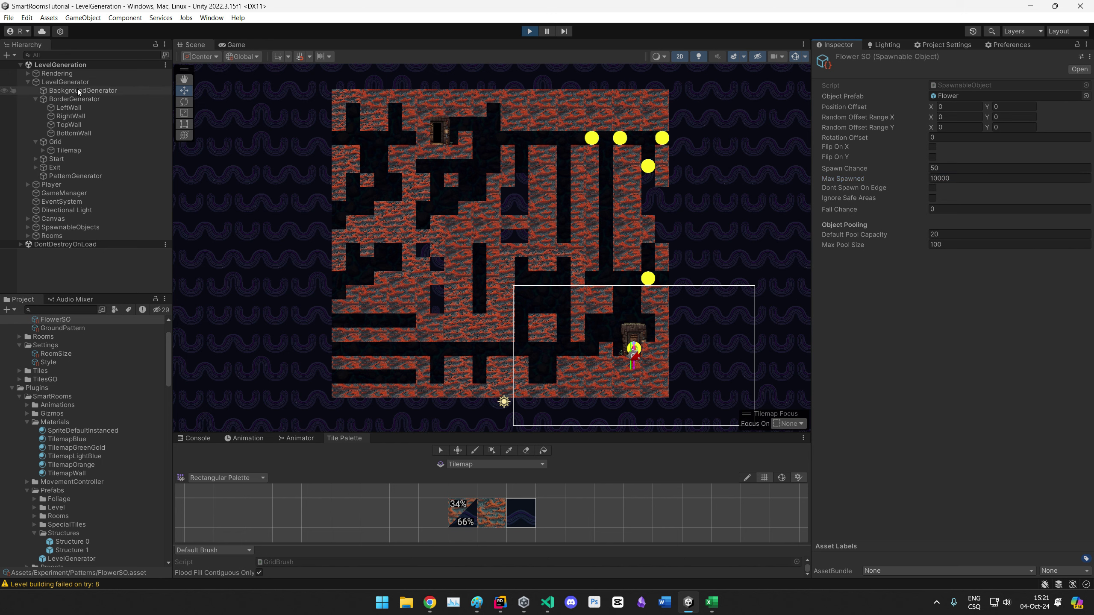
Step: Regenerate the running level repeatedly from LevelGenerator to compare flower clusters and empty layouts with Max Spawned at 10000
{"action": "left_click", "coordinate": [65, 82]}
{"action": "left_click", "coordinate": [916, 398]}
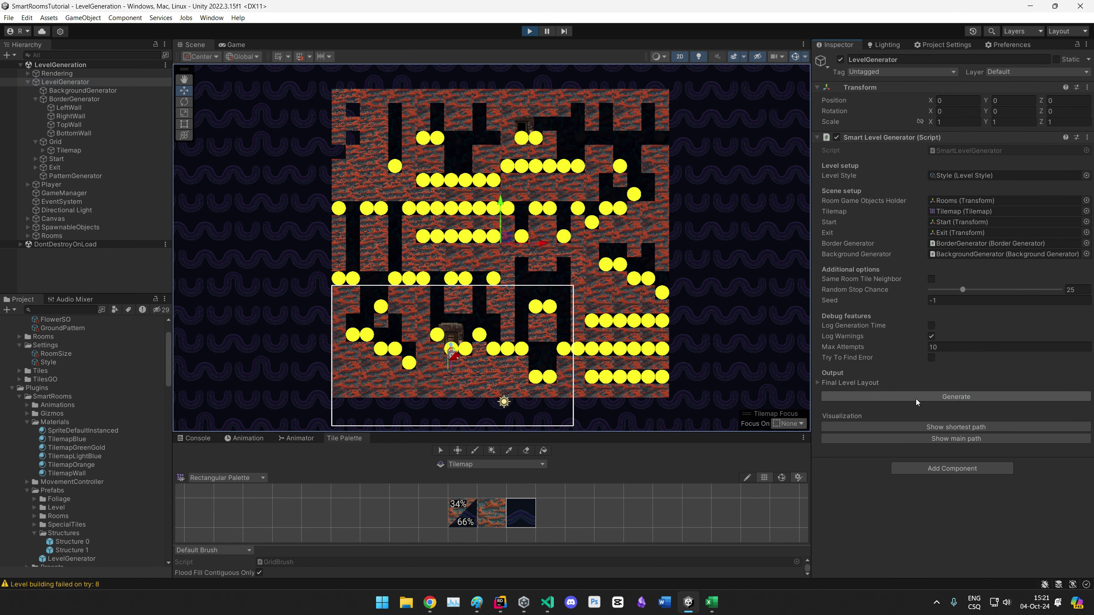
{"action": "left_click", "coordinate": [915, 399]}
{"action": "left_click", "coordinate": [916, 398]}
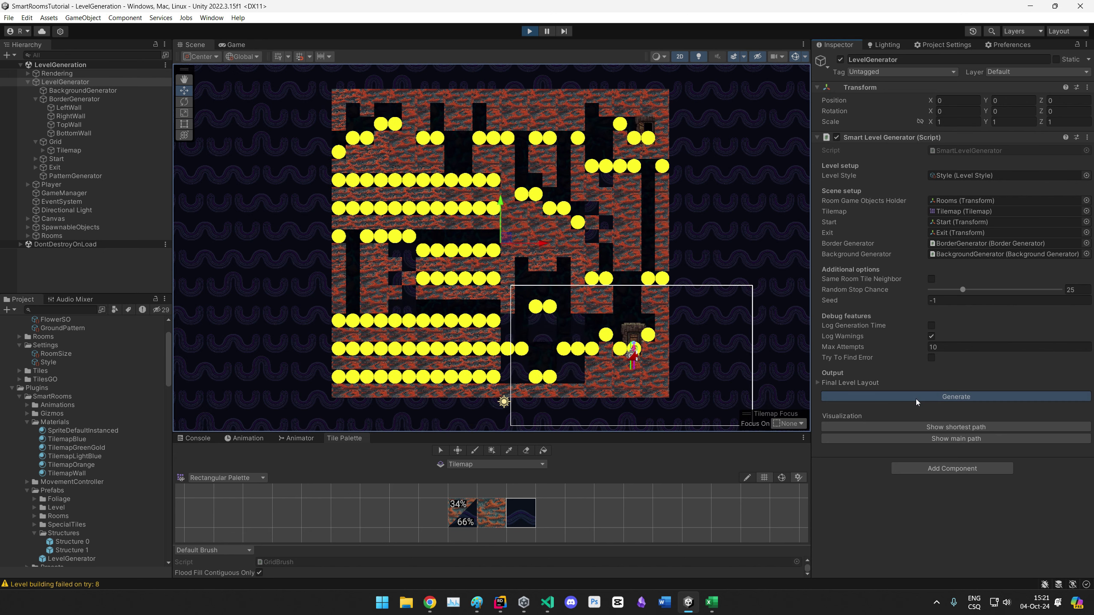
{"action": "left_click", "coordinate": [915, 398]}
{"action": "left_click", "coordinate": [916, 398]}
{"action": "left_click", "coordinate": [916, 399]}
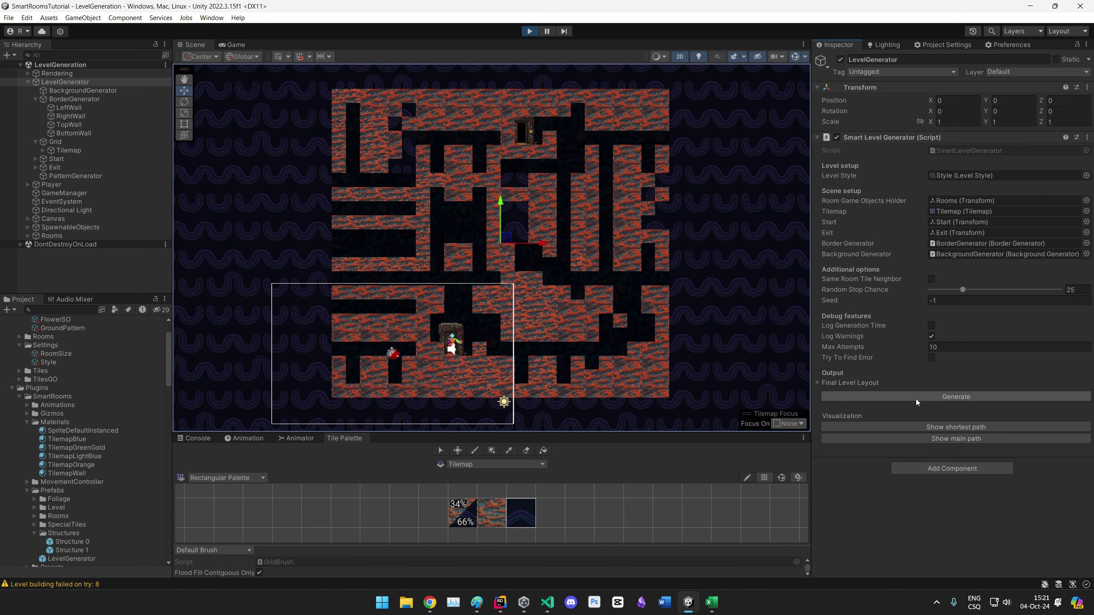
{"action": "left_click", "coordinate": [916, 399]}
{"action": "left_click", "coordinate": [916, 398]}
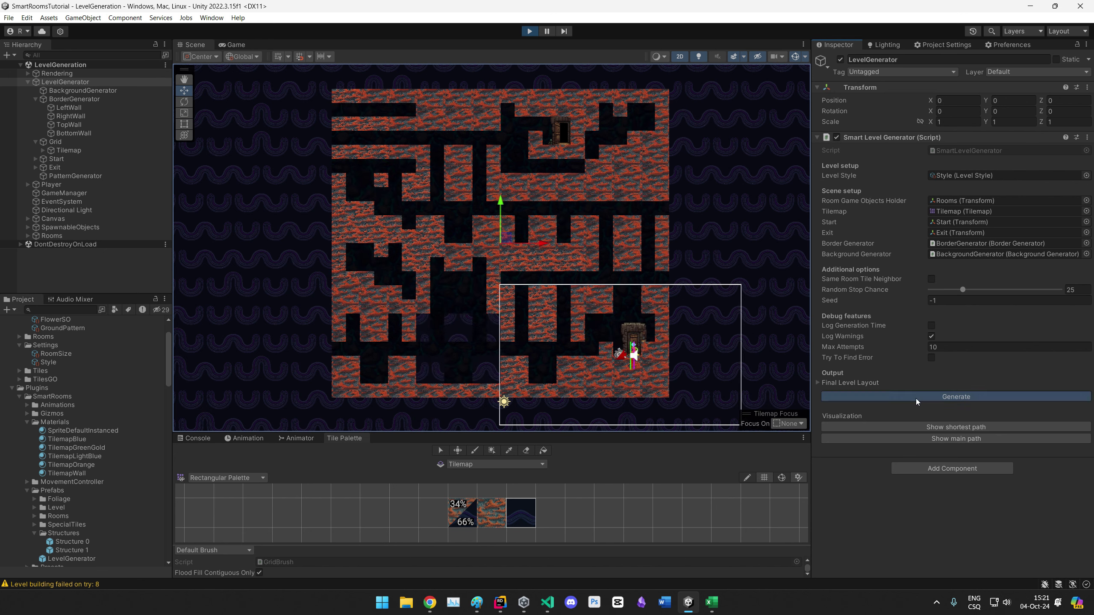
{"action": "left_click", "coordinate": [916, 398]}
{"action": "left_click", "coordinate": [916, 398]}
{"action": "left_click", "coordinate": [916, 399]}
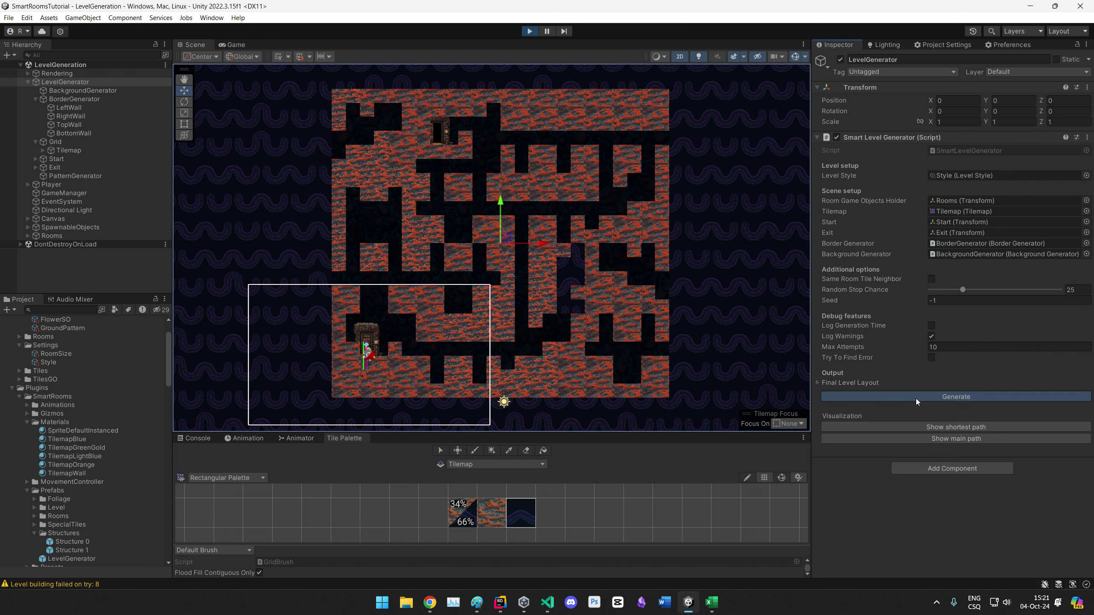
{"action": "left_click", "coordinate": [916, 399]}
{"action": "left_click", "coordinate": [916, 399]}
{"action": "left_click", "coordinate": [916, 398]}
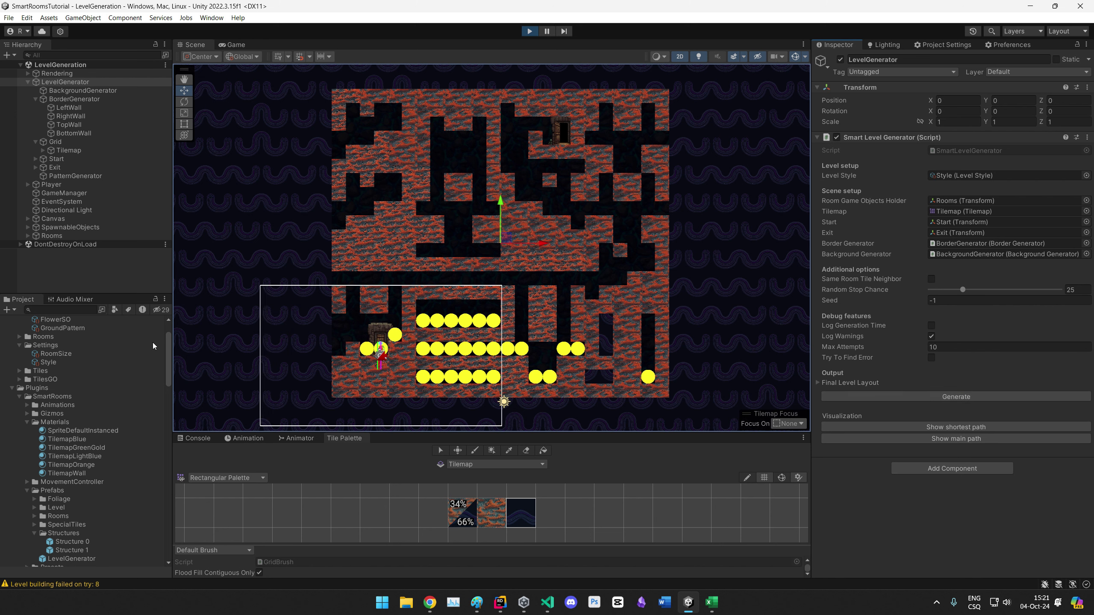
Step: Set FlowerSO's Max Spawned to 20 and enable Dont Spawn On Edge
{"action": "left_click", "coordinate": [58, 355]}
{"action": "left_click", "coordinate": [64, 328]}
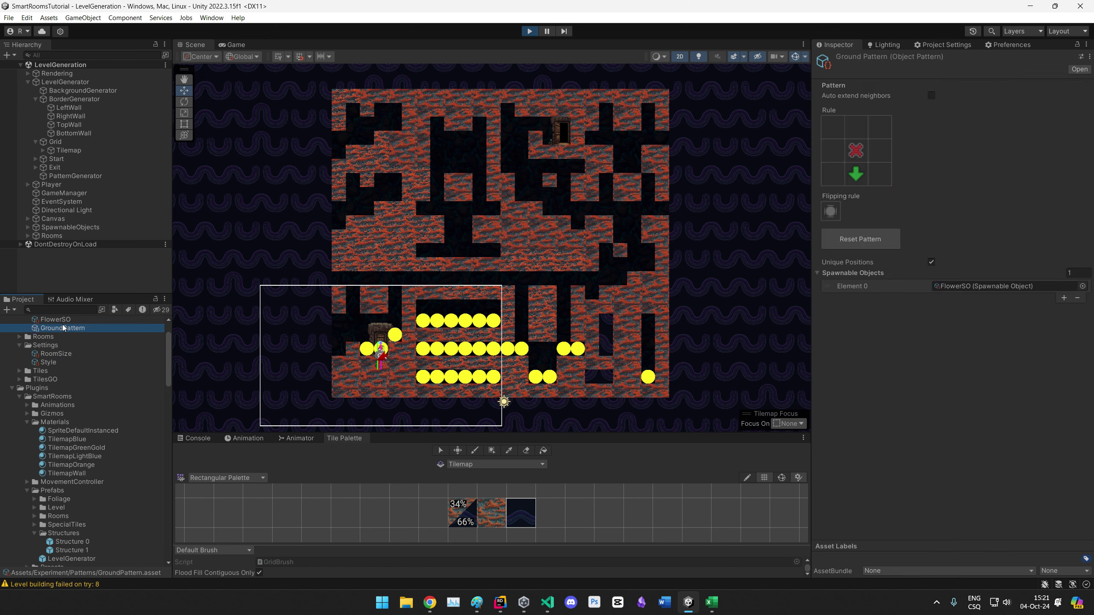
{"action": "left_click", "coordinate": [58, 320]}
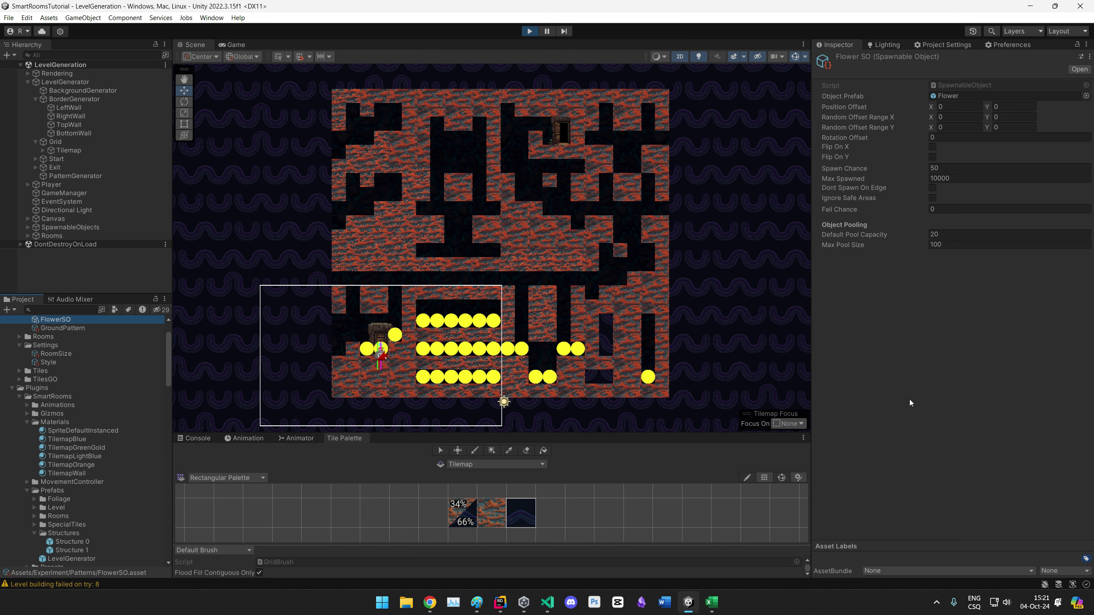
{"action": "left_click", "coordinate": [952, 178]}
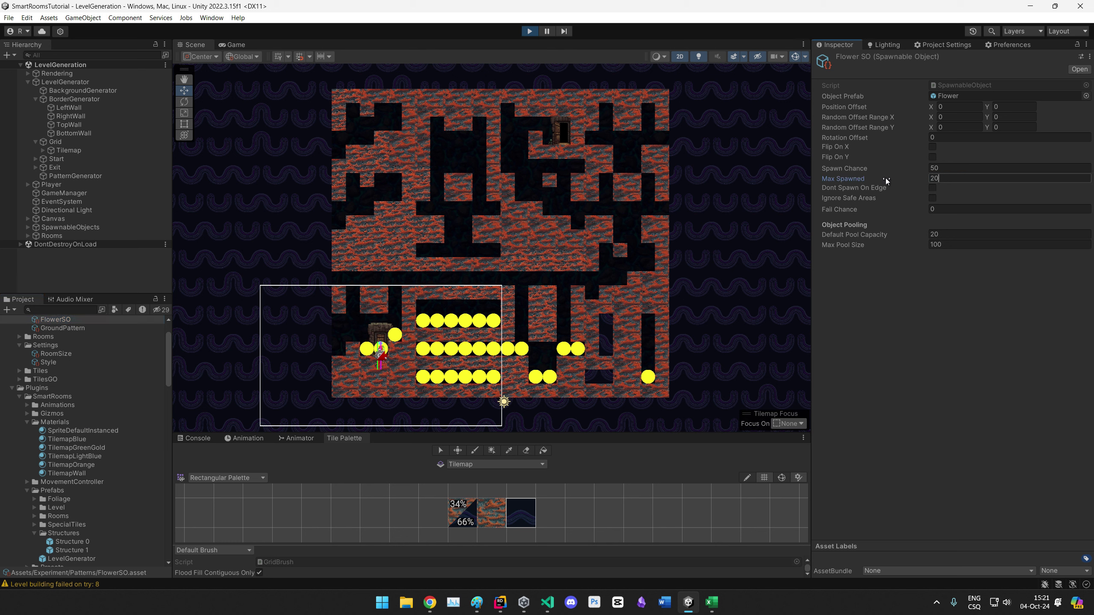
{"action": "left_click", "coordinate": [948, 168]}
{"action": "left_click", "coordinate": [846, 220]}
Step: Regenerate the running level from LevelGenerator several times and examine flower placement across the rooms with Max Spawned at 20
{"action": "left_click", "coordinate": [65, 82]}
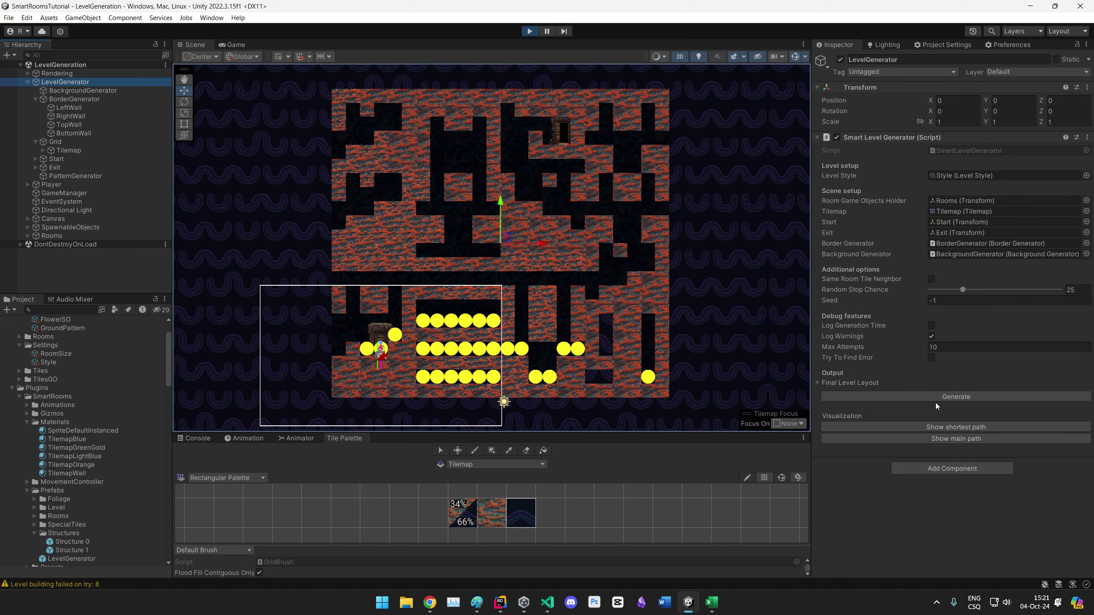
{"action": "left_click", "coordinate": [939, 396]}
{"action": "left_click", "coordinate": [939, 397]}
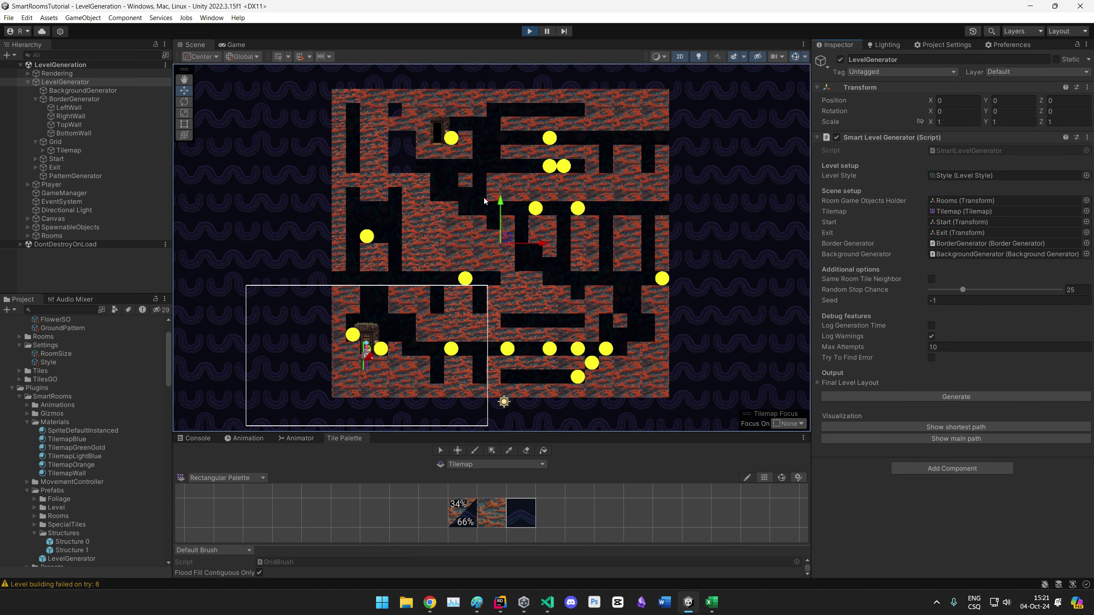
{"action": "left_click", "coordinate": [955, 397]}
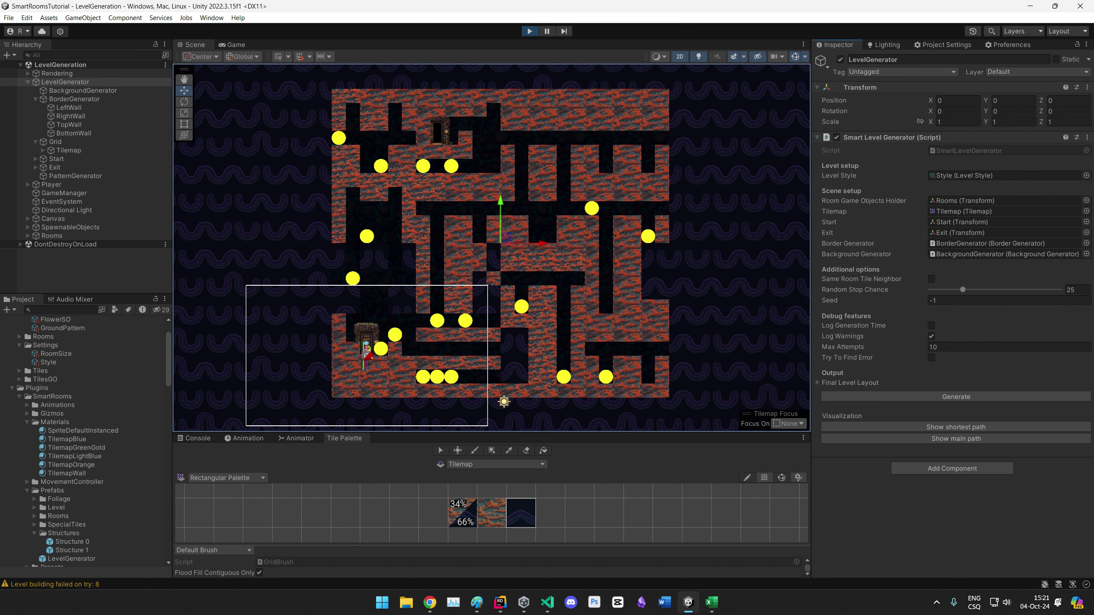
{"action": "left_click", "coordinate": [499, 603]}
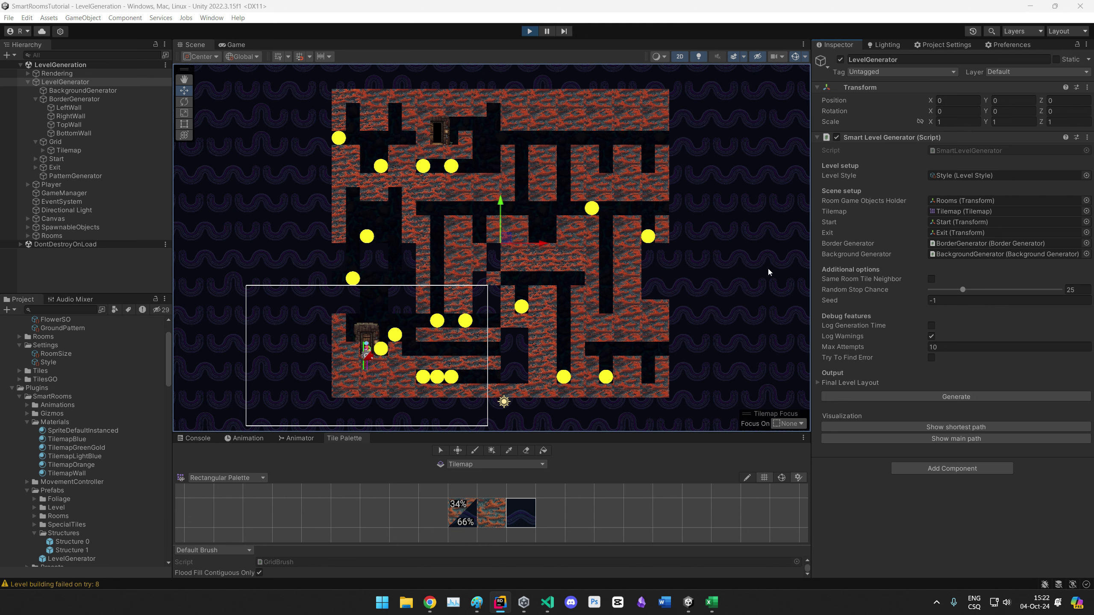
{"action": "scroll", "coordinate": [560, 258], "scroll_direction": "up", "scroll_amount": 10}
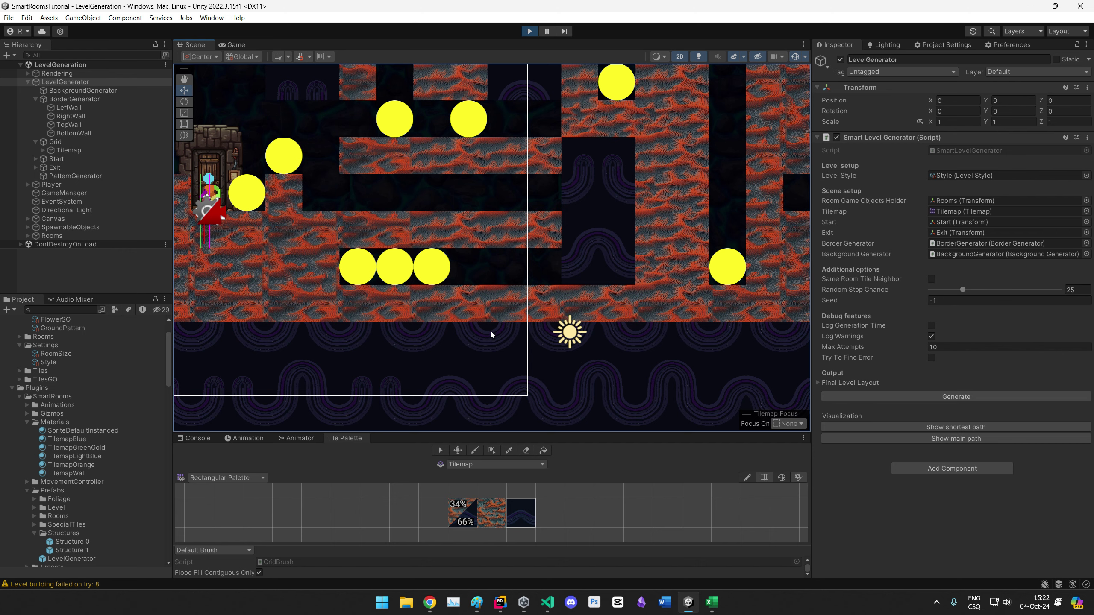
{"action": "scroll", "coordinate": [508, 325], "scroll_direction": "down", "scroll_amount": 8}
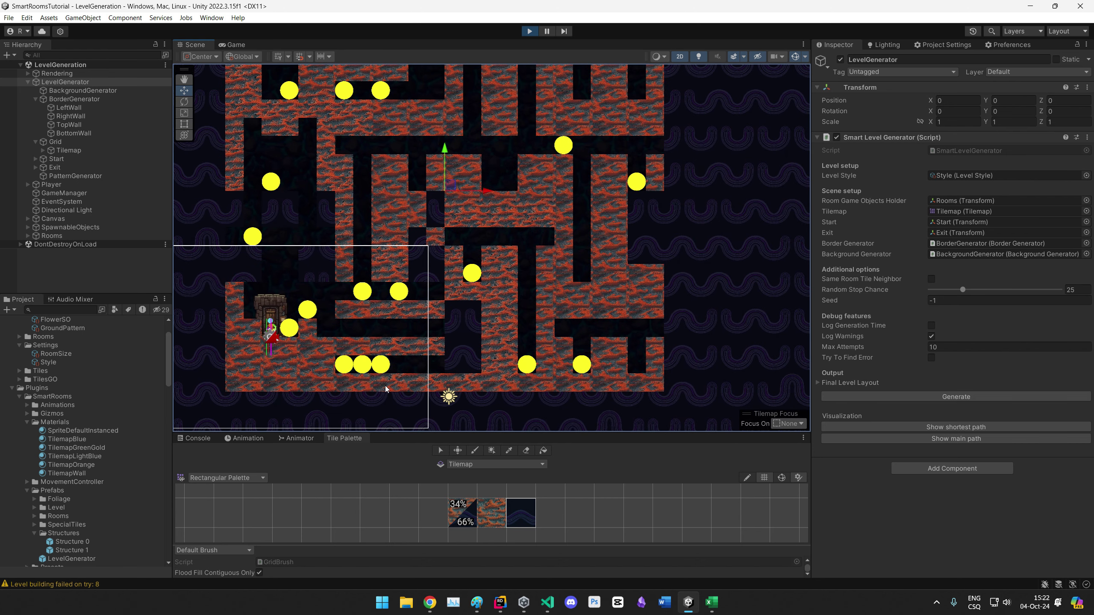
{"action": "middle_click_drag", "start_coordinate": [354, 392], "coordinate": [481, 390]}
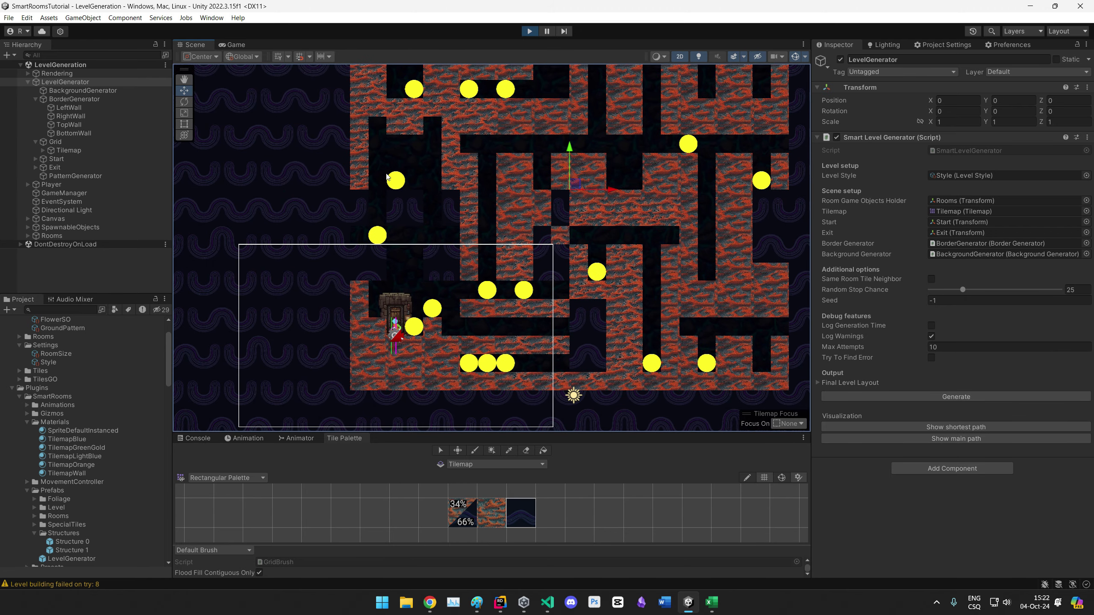
{"action": "middle_click_drag", "start_coordinate": [622, 242], "coordinate": [499, 269]}
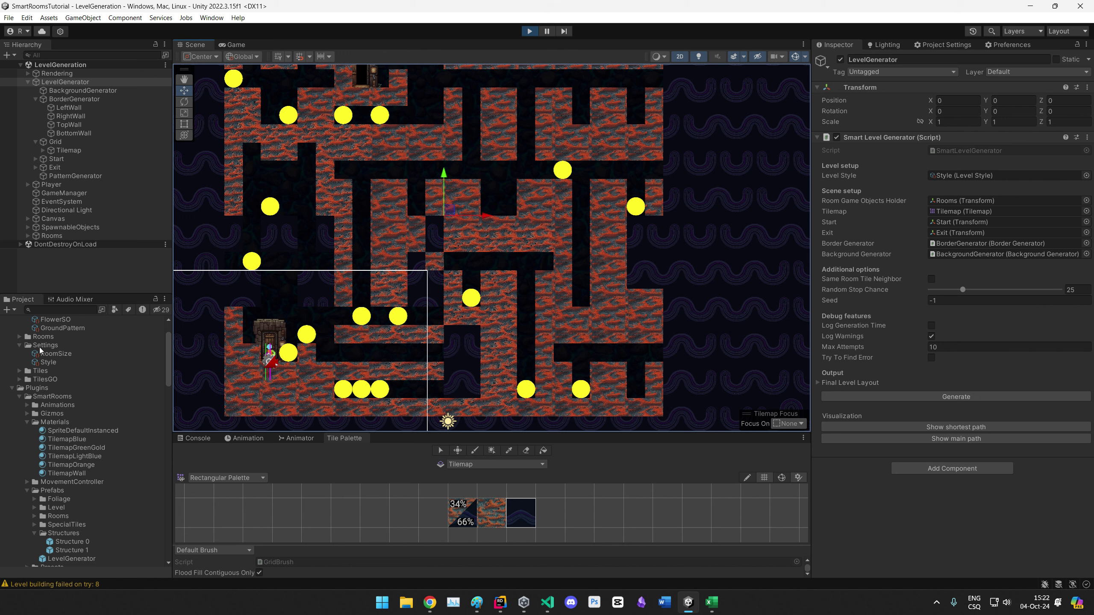
Step: Set FlowerSO's Spawn Chance to 100
{"action": "left_click", "coordinate": [56, 320]}
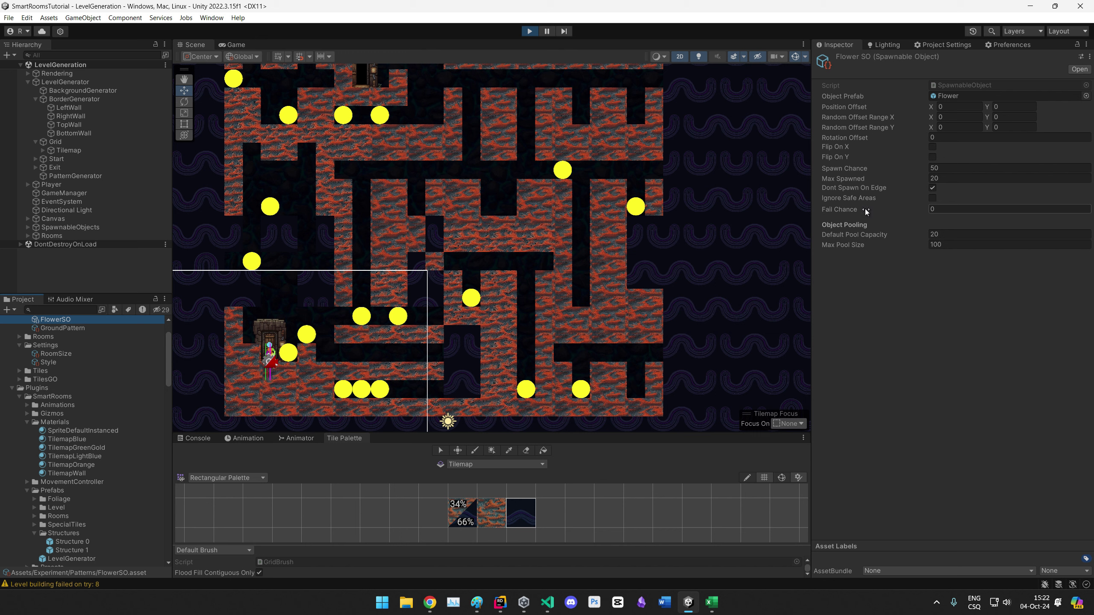
{"action": "left_click", "coordinate": [945, 170]}
{"action": "type", "text": "100"}
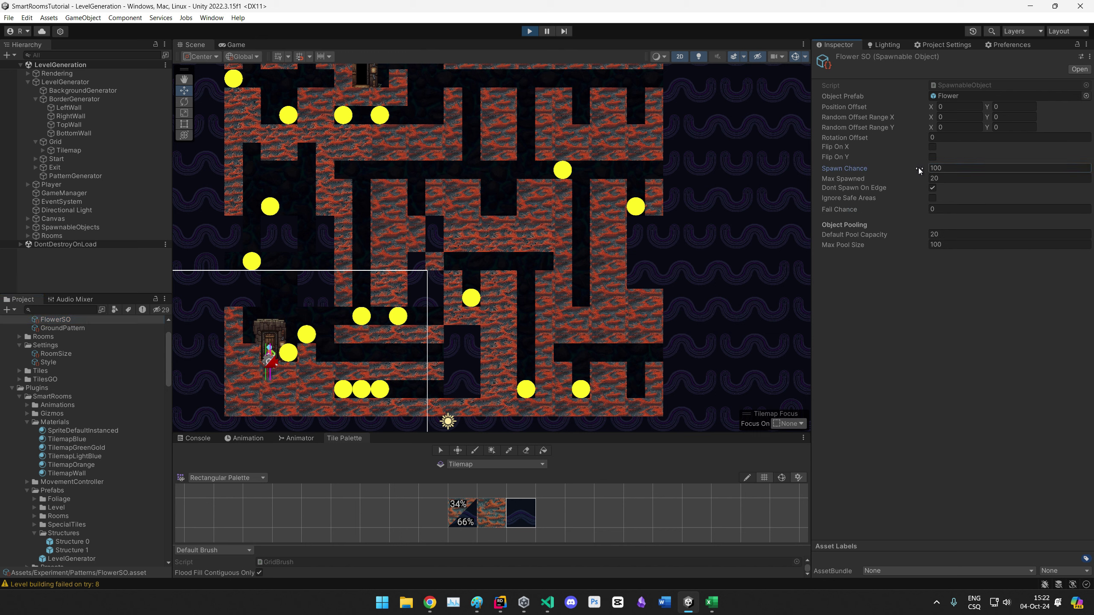
{"action": "left_click", "coordinate": [939, 209]}
{"action": "left_click", "coordinate": [942, 179]}
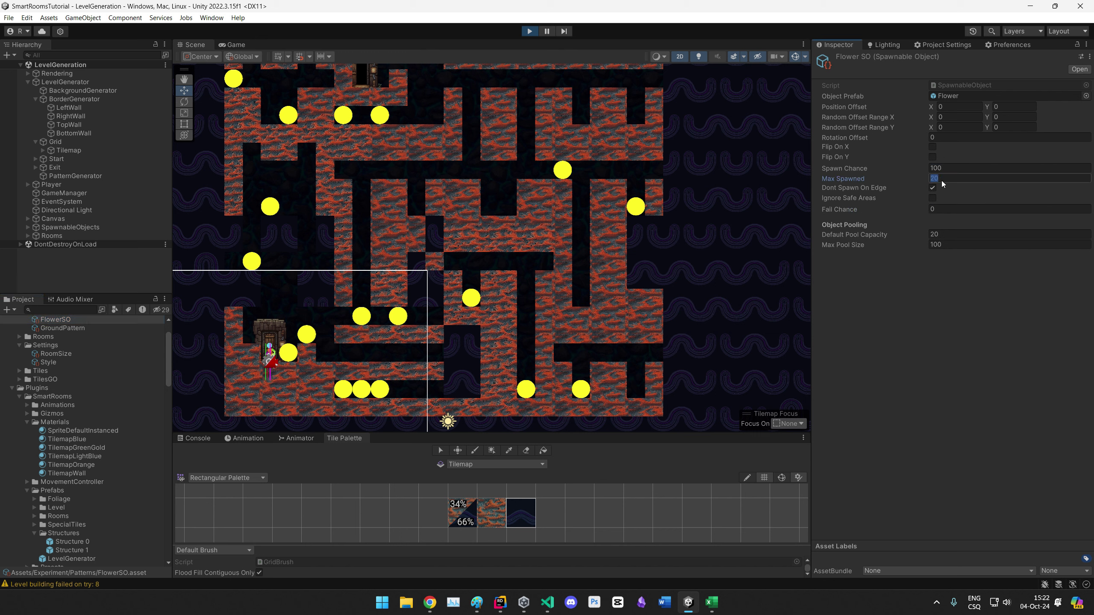
Step: Regenerate the running level from LevelGenerator to check how flowers are distributed at a 100 Spawn Chance
{"action": "left_click", "coordinate": [65, 82]}
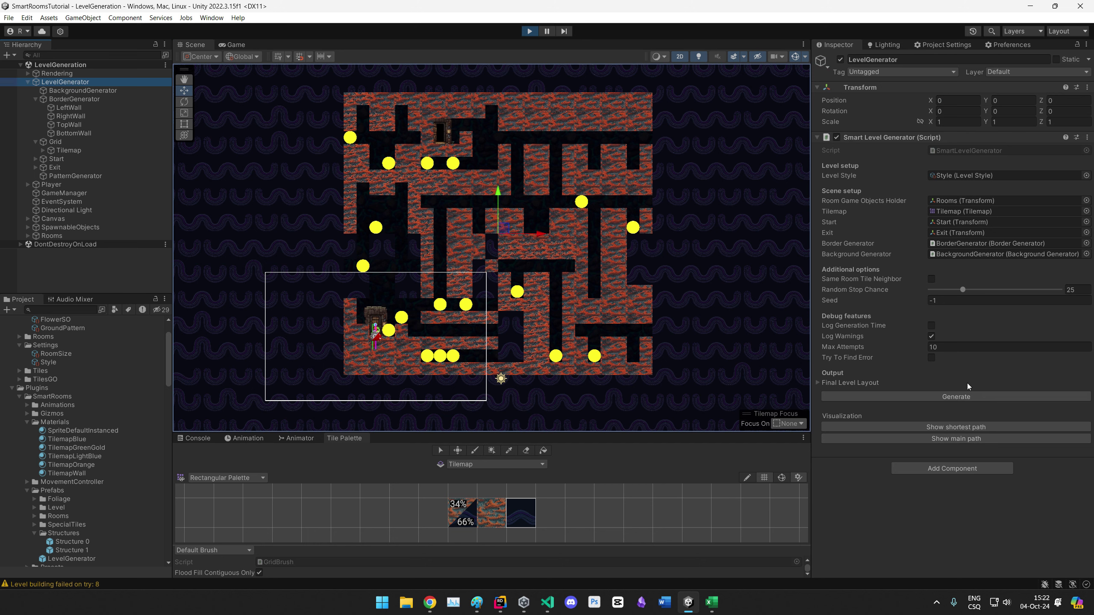
{"action": "left_click", "coordinate": [964, 396]}
{"action": "left_click", "coordinate": [937, 399]}
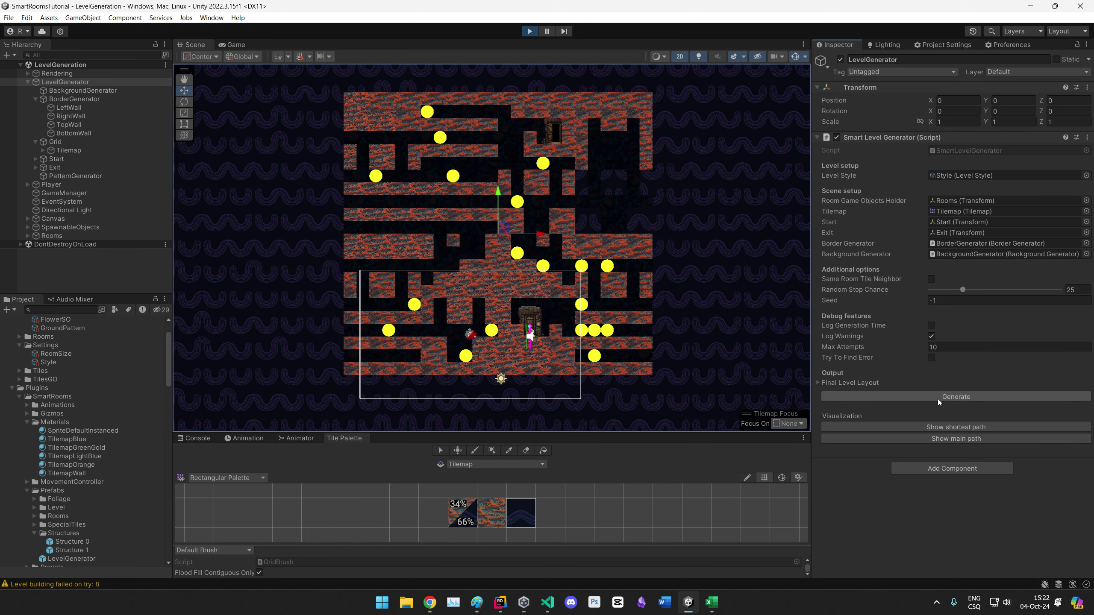
Step: Regenerate the level several times with the Smart Level Generator to check the spawned flowers
{"action": "left_click", "coordinate": [937, 398]}
{"action": "left_click", "coordinate": [937, 399]}
{"action": "left_click", "coordinate": [937, 399]}
{"action": "left_click", "coordinate": [937, 399]}
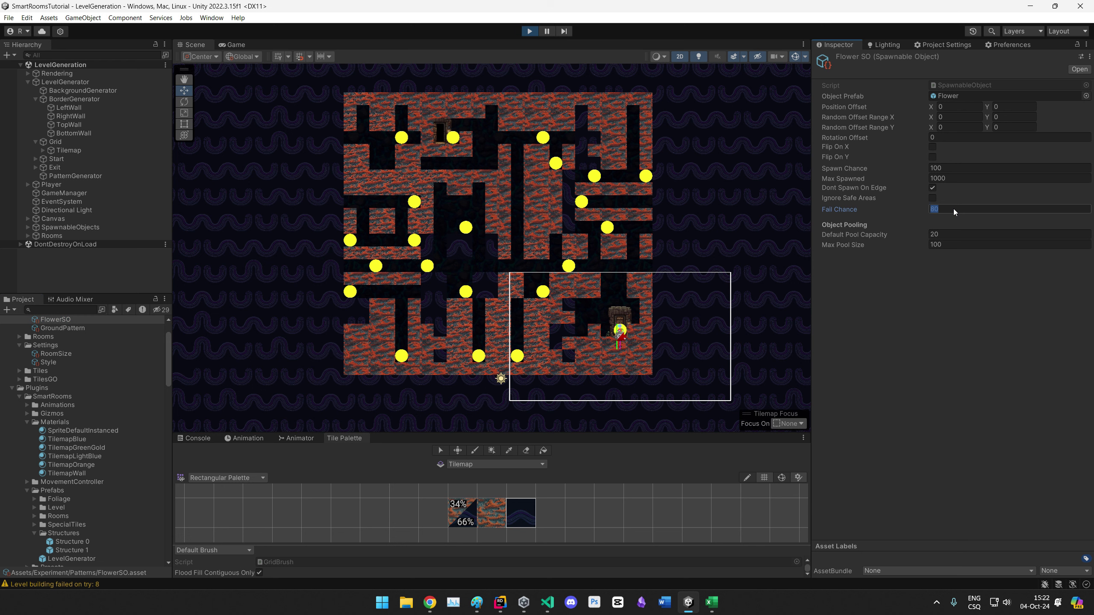
Step: Set the FlowerSO fall chance to 50 and its default pool capacity to 25
{"action": "type", "text": "50"}
{"action": "key", "text": "Return"}
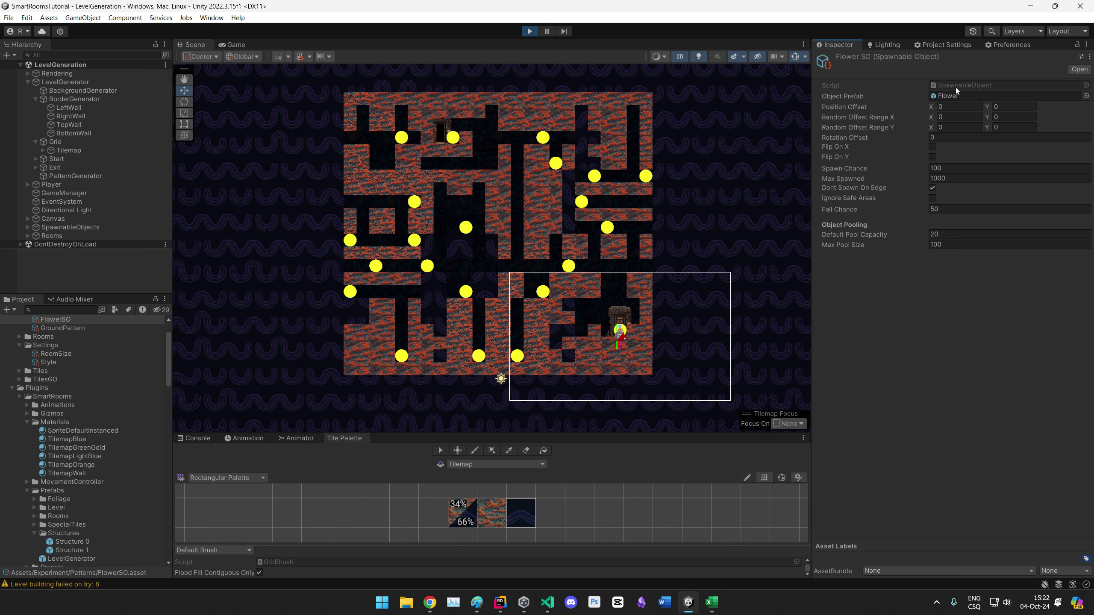
{"action": "left_click", "coordinate": [860, 237]}
{"action": "left_click", "coordinate": [928, 247]}
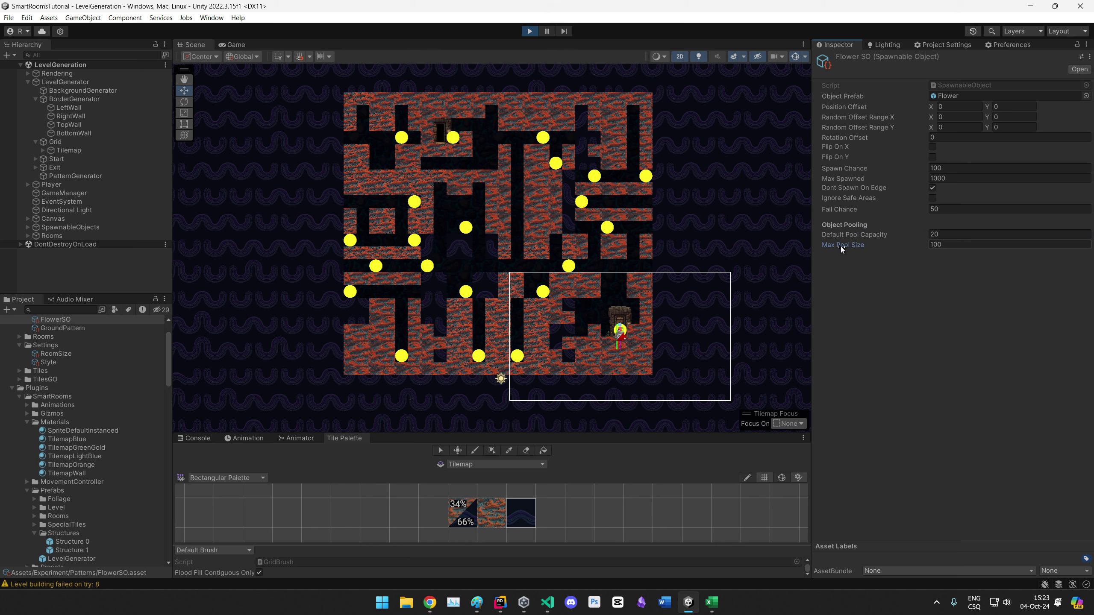
{"action": "mouse_move", "coordinate": [869, 241]}
{"action": "left_mouse_down"}
{"action": "mouse_move", "coordinate": [842, 237]}
{"action": "mouse_move", "coordinate": [888, 238]}
{"action": "left_mouse_up"}
{"action": "key", "text": "Tab"}
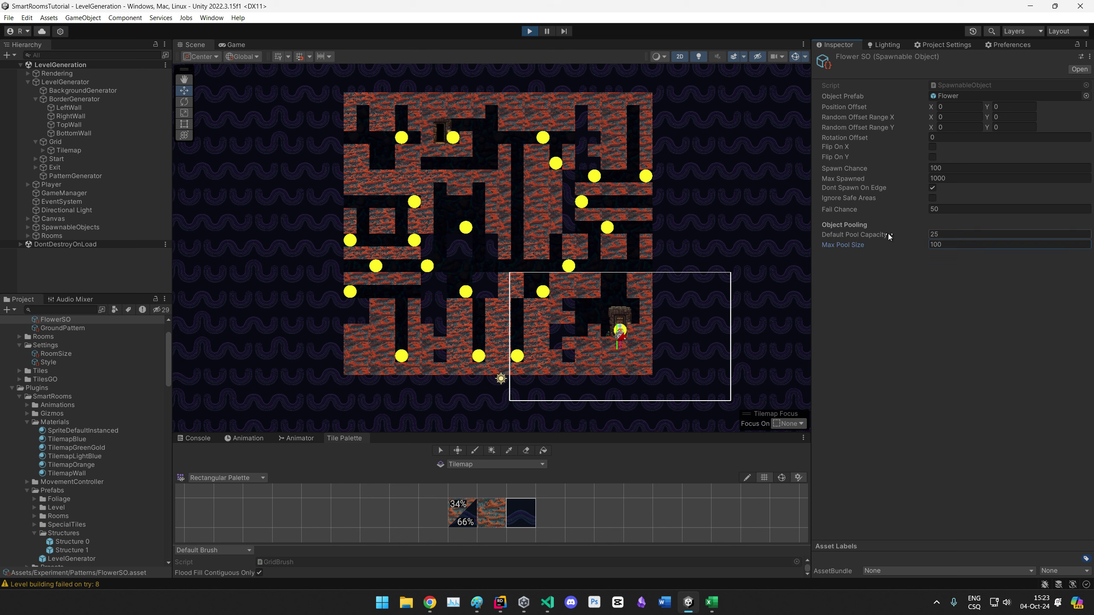
{"action": "left_click", "coordinate": [950, 239]}
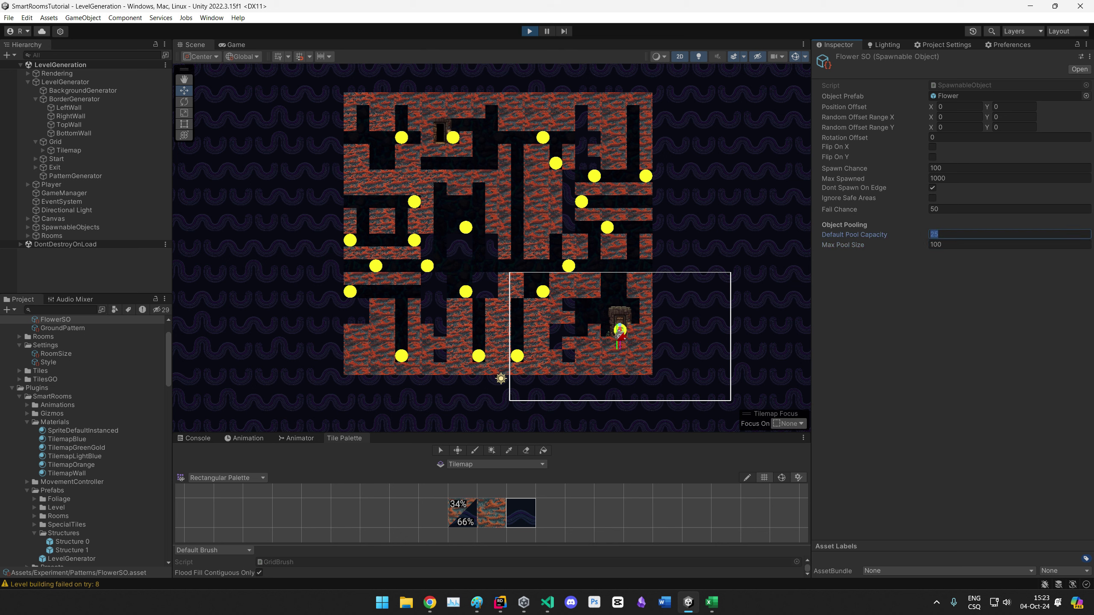
{"action": "key", "text": "alt+Tab"}
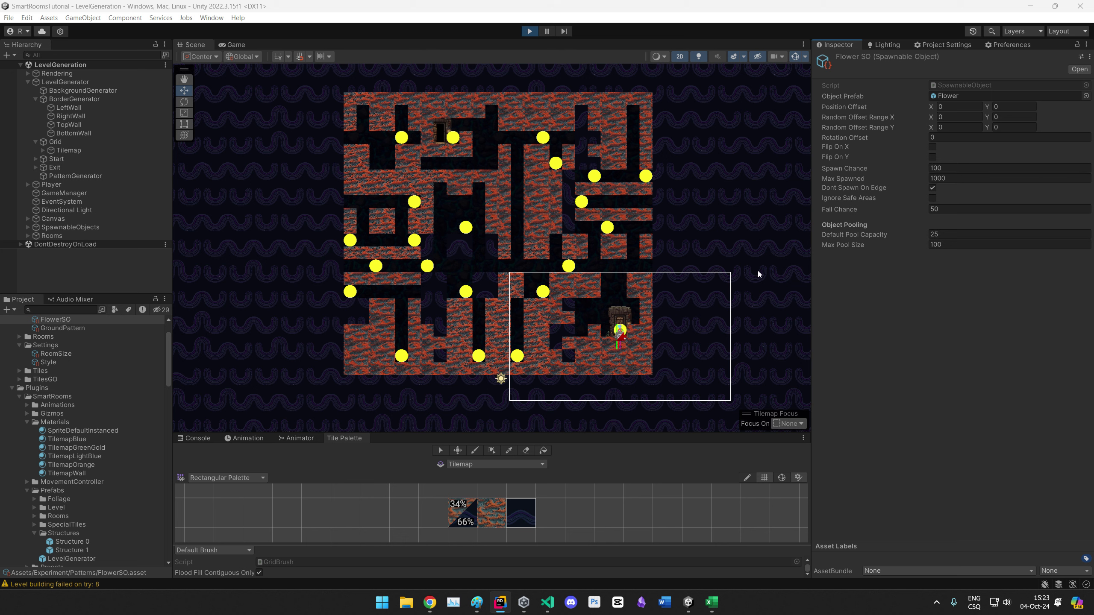
Step: Set the FlowerSO max pool size to 10 and its fall chance to 0
{"action": "left_click", "coordinate": [949, 245]}
{"action": "type", "text": "10"}
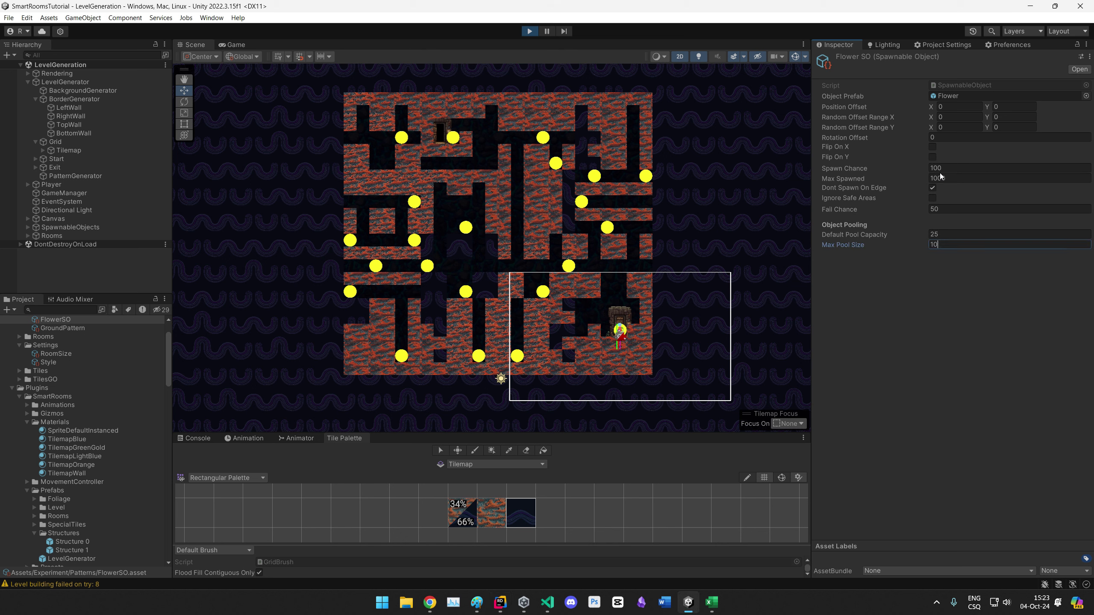
{"action": "key", "text": "Return"}
{"action": "left_click", "coordinate": [946, 234]}
{"action": "left_click", "coordinate": [940, 210]}
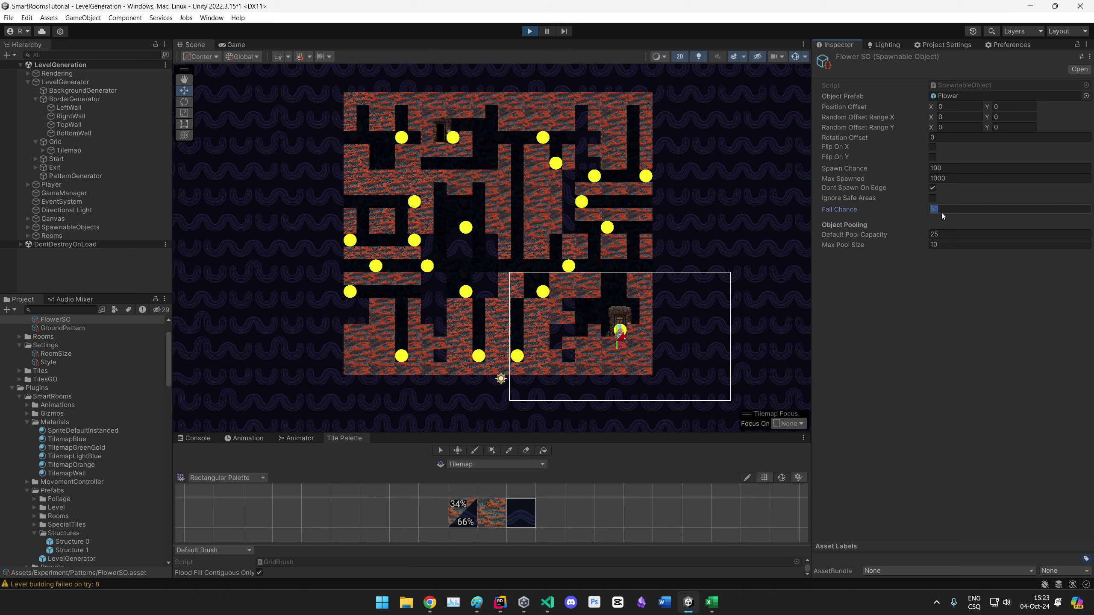
{"action": "type", "text": "0"}
{"action": "key", "text": "Return"}
Step: Regenerate the level several times from the LevelGenerator object and stop the running game
{"action": "left_click", "coordinate": [65, 82]}
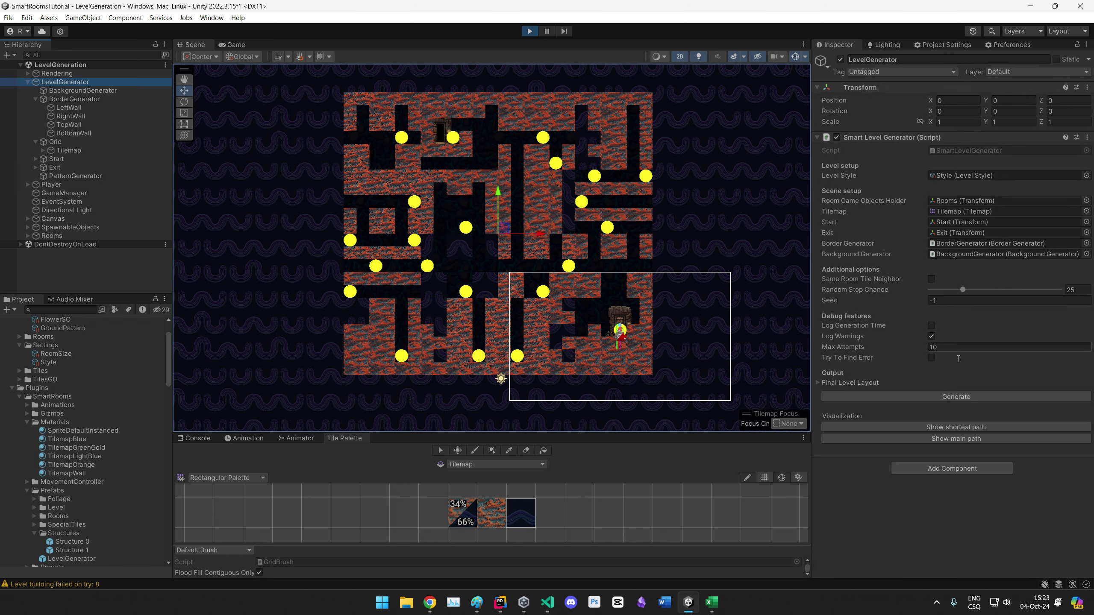
{"action": "left_click", "coordinate": [951, 397]}
{"action": "left_click", "coordinate": [951, 397]}
{"action": "left_click", "coordinate": [951, 397]}
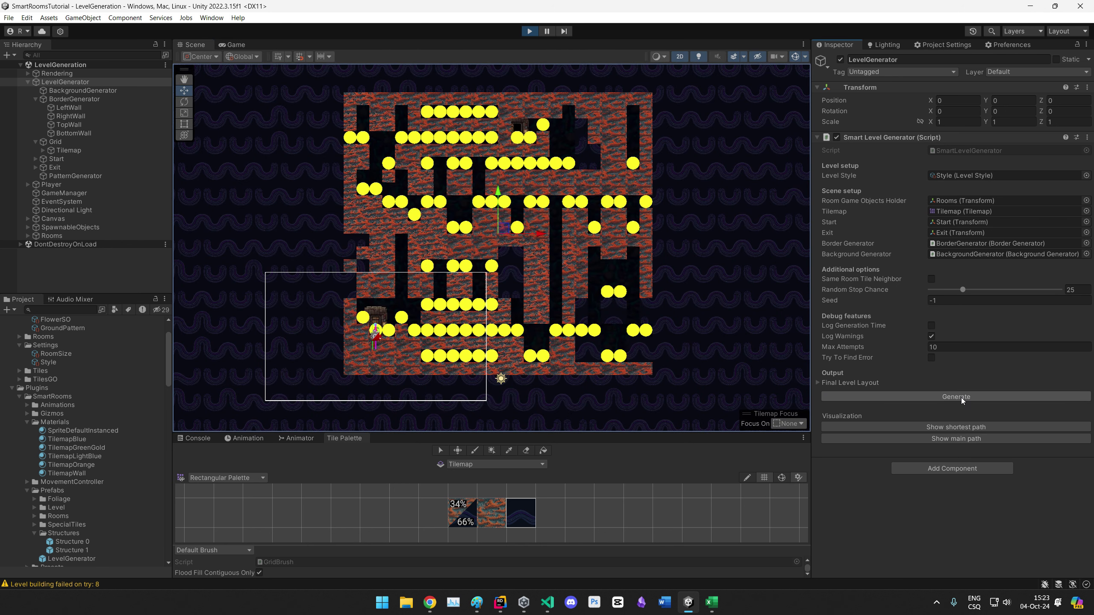
{"action": "left_click", "coordinate": [960, 397]}
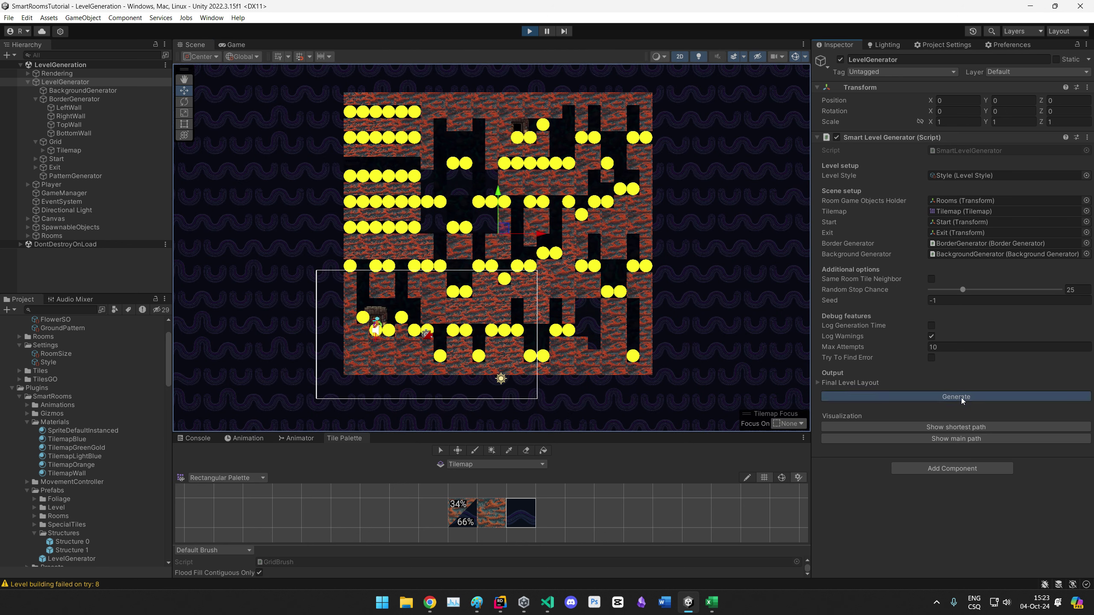
{"action": "left_click", "coordinate": [529, 32]}
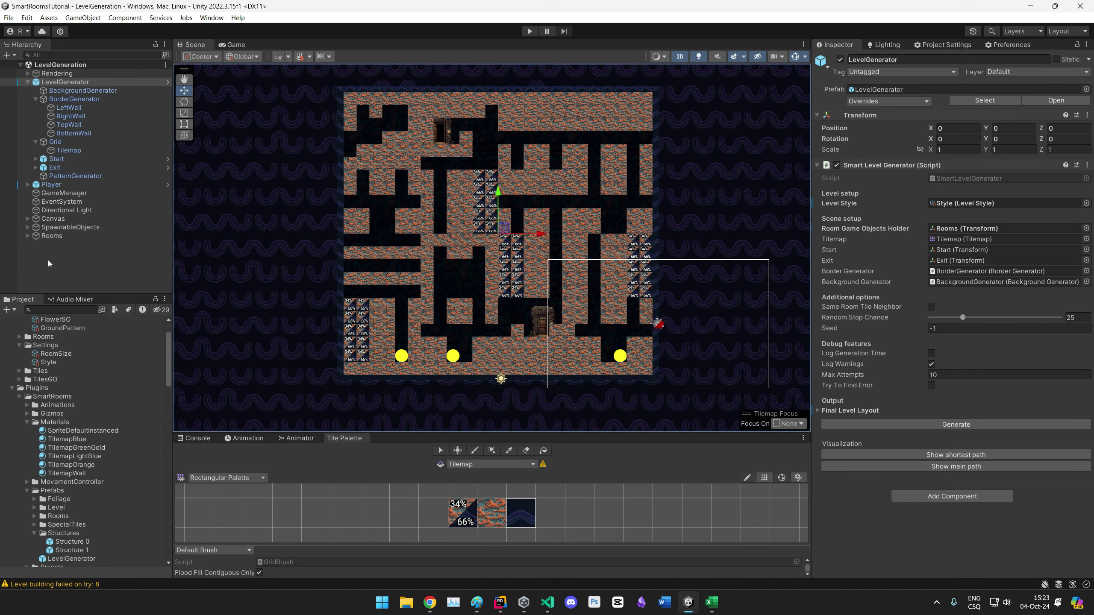
Step: Set both the max pool size and the max spawned value of FlowerSO to 100
{"action": "left_click", "coordinate": [61, 328]}
{"action": "left_click", "coordinate": [55, 319]}
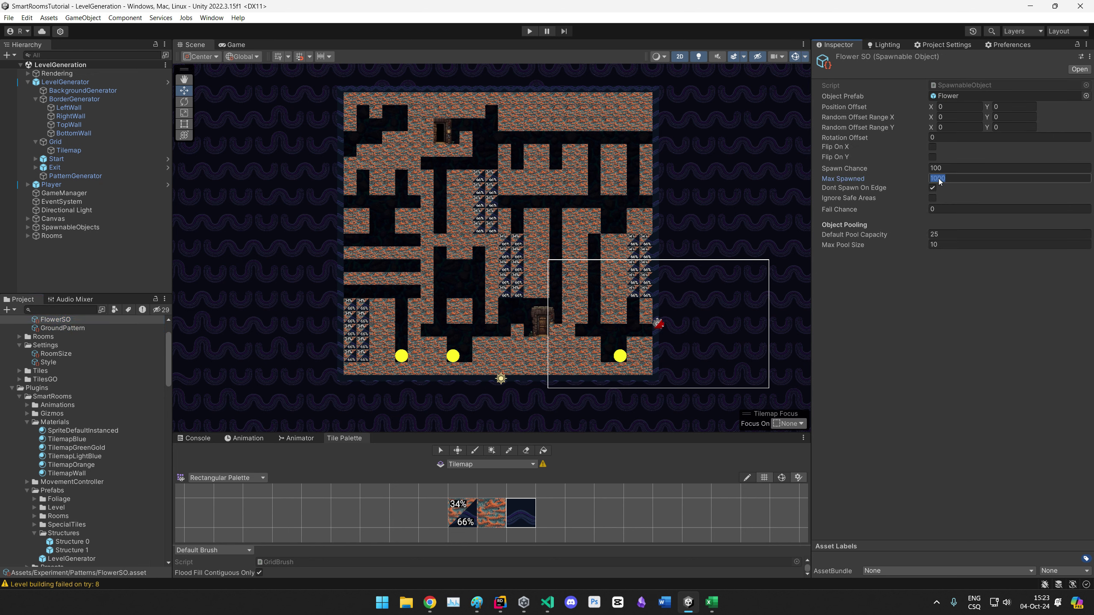
{"action": "left_click", "coordinate": [946, 245]}
{"action": "type", "text": "0"}
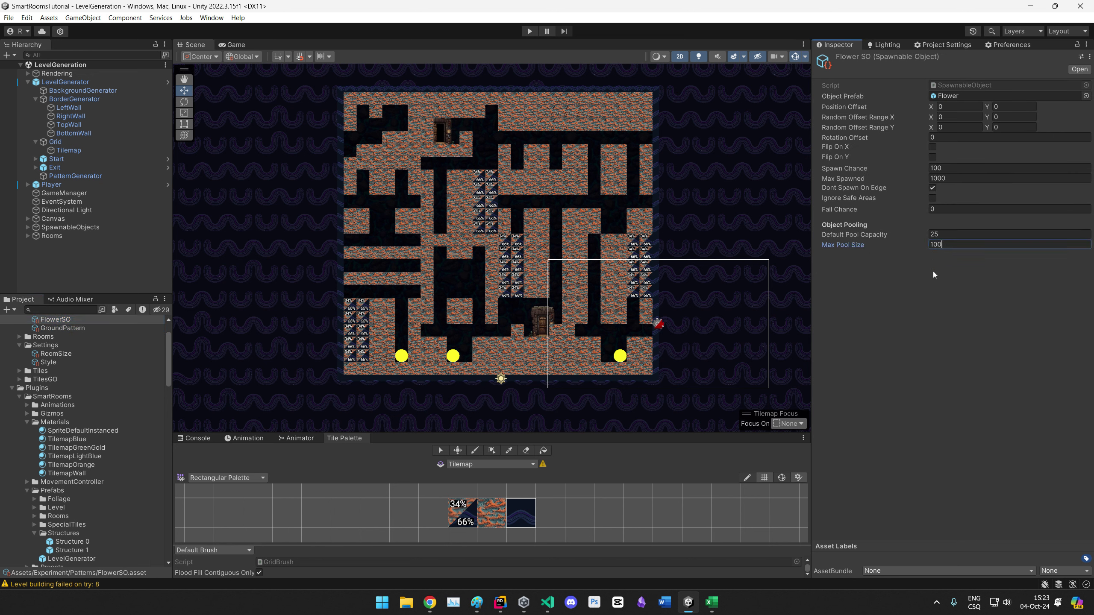
{"action": "left_click", "coordinate": [933, 271]}
{"action": "left_click", "coordinate": [955, 179]}
{"action": "type", "text": "100"}
{"action": "left_click", "coordinate": [971, 311]}
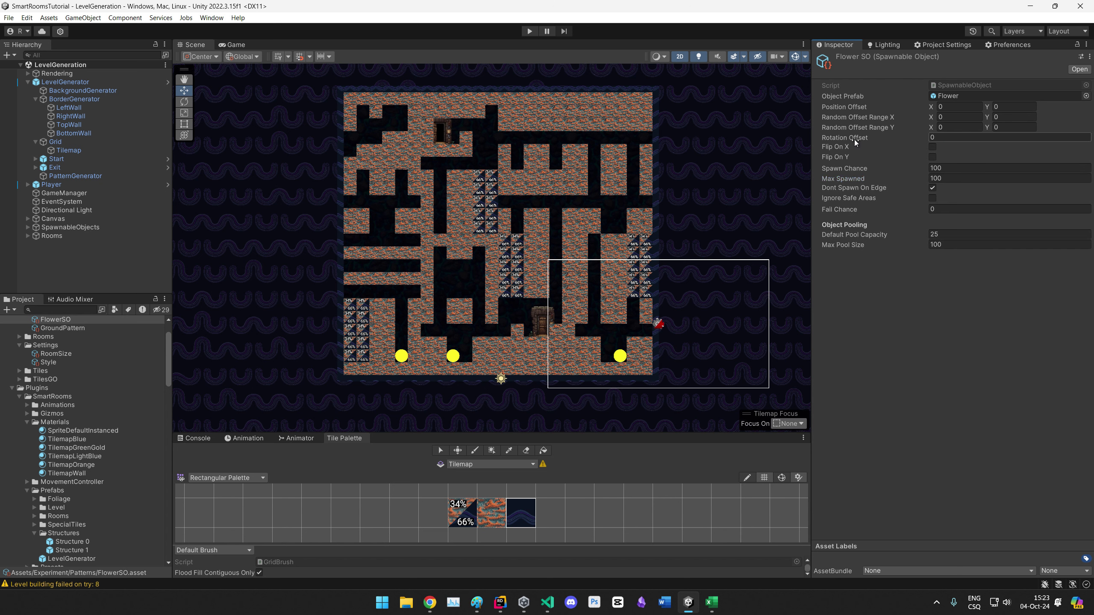
{"action": "left_click", "coordinate": [846, 149]}
Step: Open the Flower prefab for editing and add a triangle sprite as a child of Flower
{"action": "scroll", "coordinate": [58, 398], "scroll_direction": "up", "scroll_amount": 2}
{"action": "double_click", "coordinate": [52, 358]}
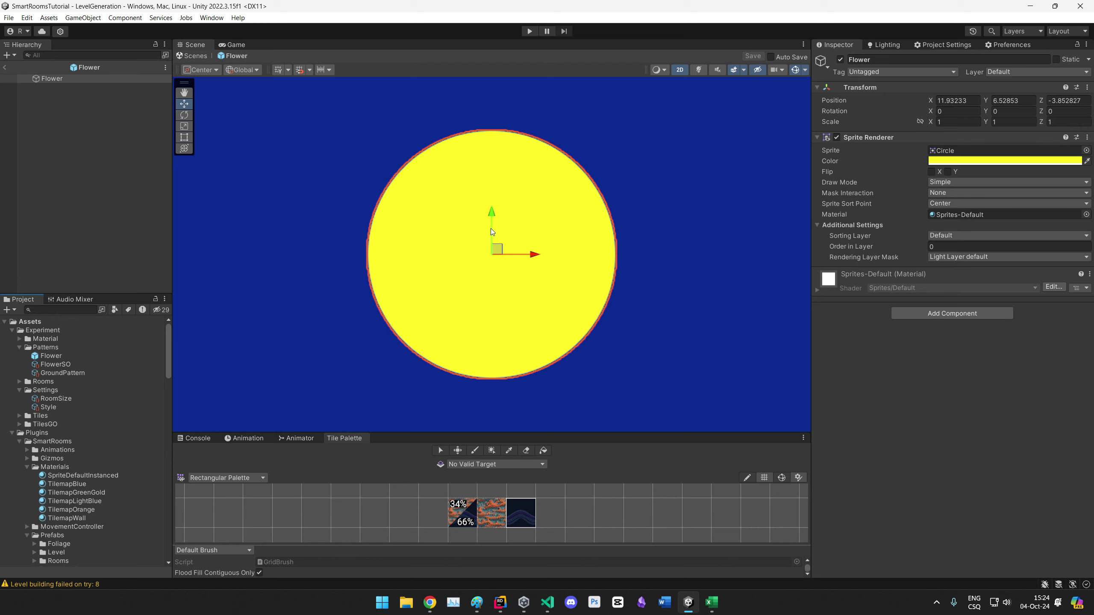
{"action": "scroll", "coordinate": [490, 232], "scroll_direction": "down", "scroll_amount": 5}
{"action": "scroll", "coordinate": [498, 219], "scroll_direction": "up", "scroll_amount": 1}
{"action": "middle_click_drag", "start_coordinate": [498, 220], "coordinate": [577, 222]}
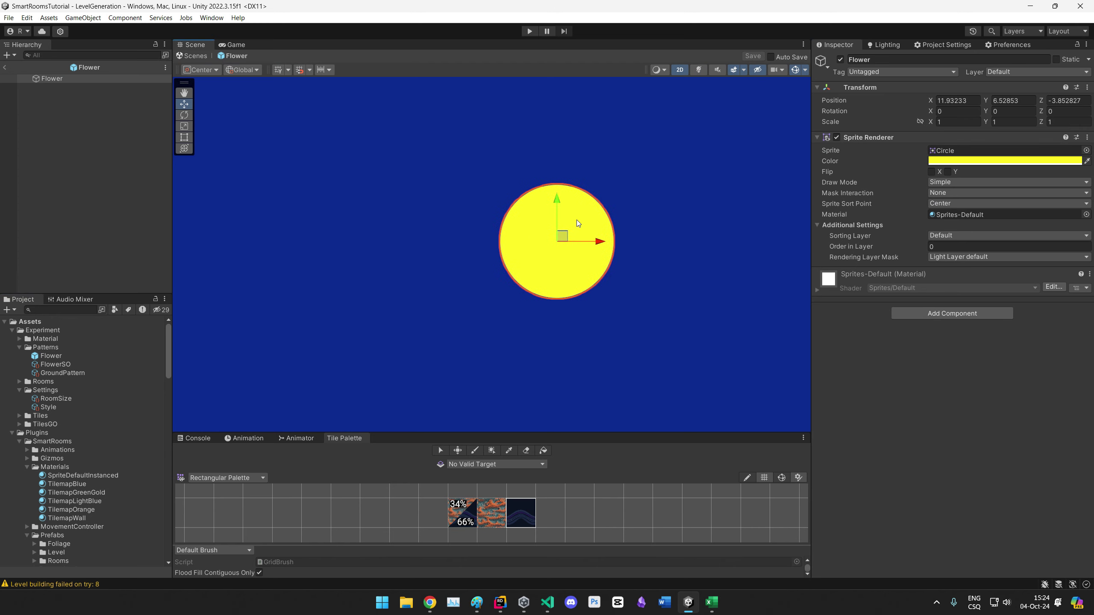
{"action": "right_click", "coordinate": [74, 80]}
{"action": "mouse_move", "coordinate": [147, 246]}
{"action": "mouse_move", "coordinate": [254, 246]}
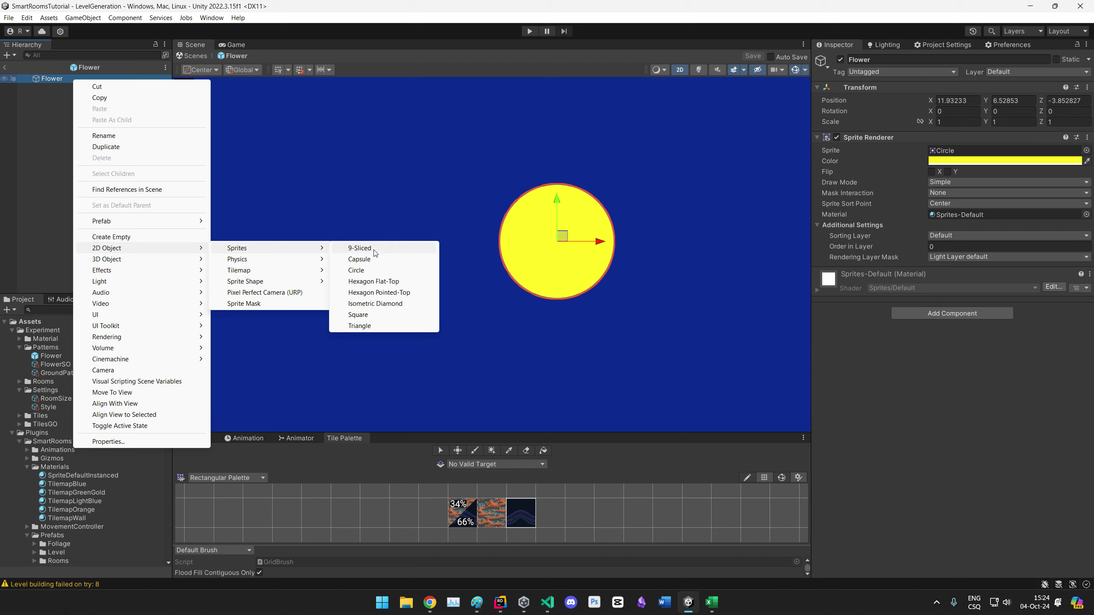
{"action": "left_click", "coordinate": [359, 325]}
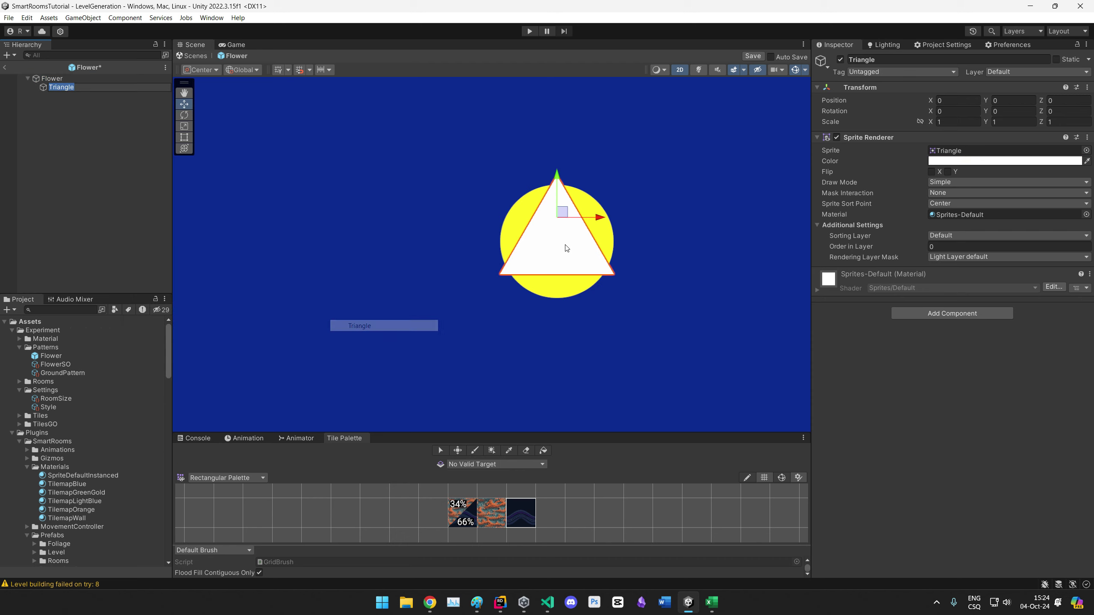
Step: Change the triangle sprite's colour to bright green
{"action": "left_click", "coordinate": [990, 161]}
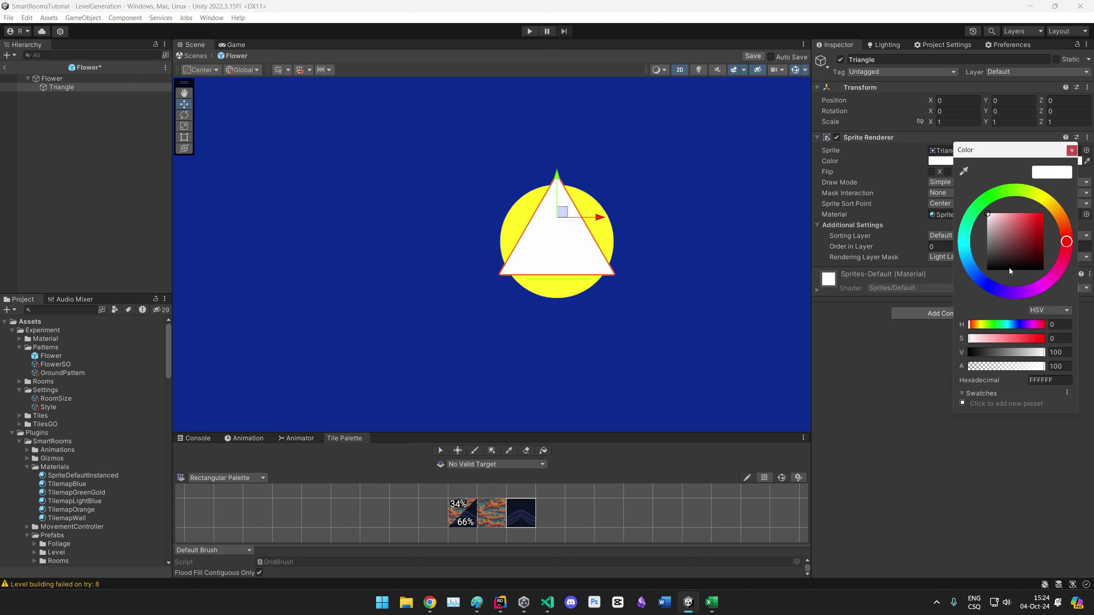
{"action": "left_click", "coordinate": [993, 195]}
{"action": "left_click_drag", "start_coordinate": [1023, 228], "coordinate": [1074, 192]}
{"action": "left_click", "coordinate": [1072, 149]}
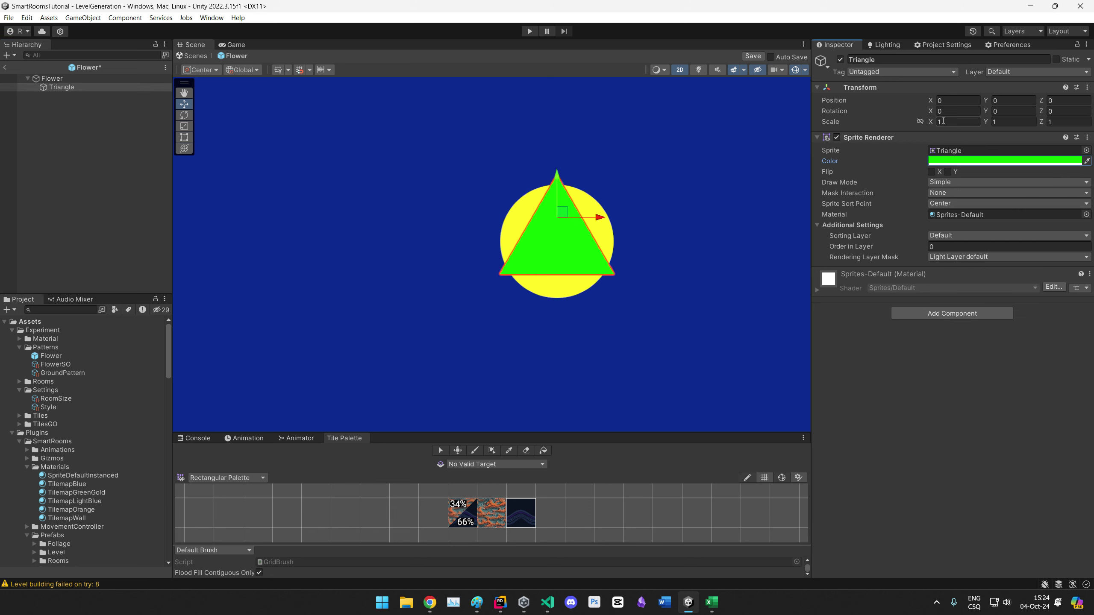
Step: Scale the triangle uniformly to 0.5 and move it to the yellow circle's lower edge, at about X -0.01, Y -0.35
{"action": "left_click", "coordinate": [930, 122]}
{"action": "type", "text": "0.5"}
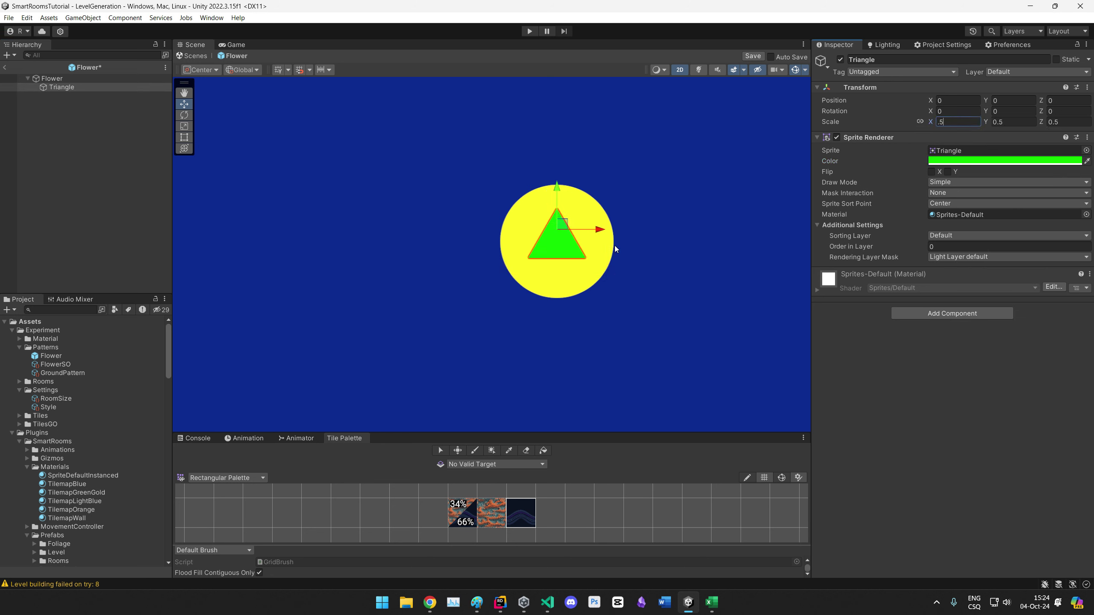
{"action": "left_click_drag", "start_coordinate": [559, 240], "coordinate": [557, 264]}
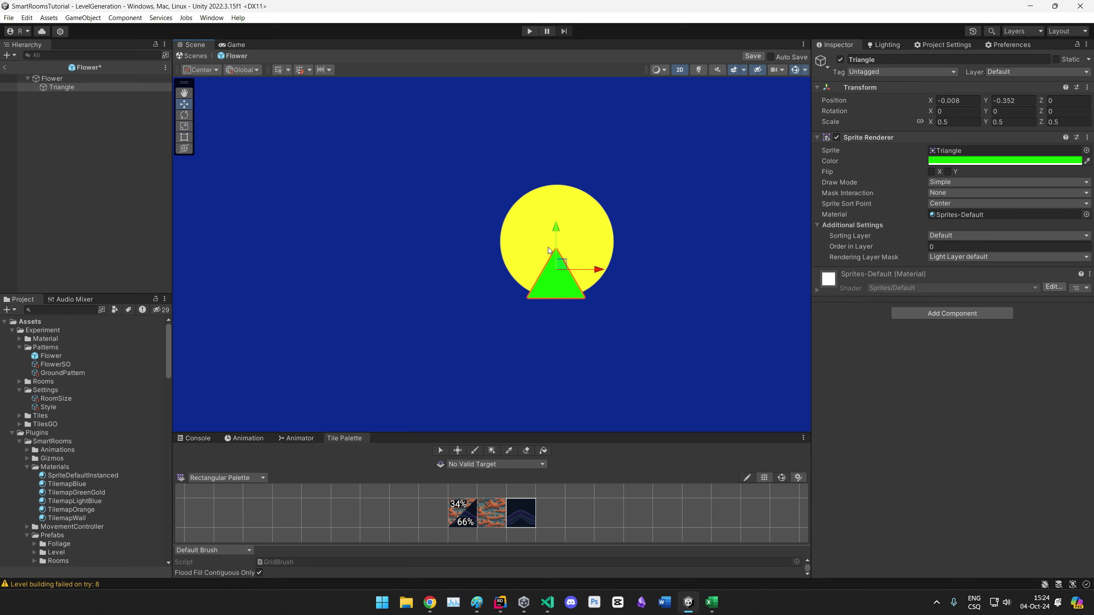
Step: Add a circle sprite as a child of the triangle
{"action": "right_click", "coordinate": [51, 93]}
{"action": "mouse_move", "coordinate": [86, 269]}
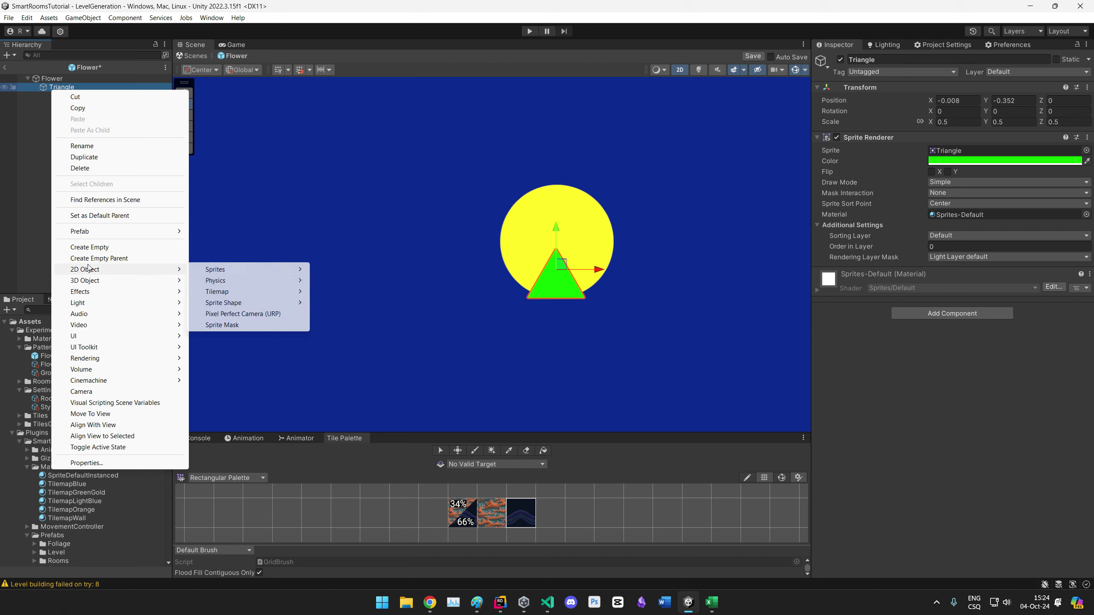
{"action": "mouse_move", "coordinate": [220, 270]}
{"action": "left_click", "coordinate": [361, 291]}
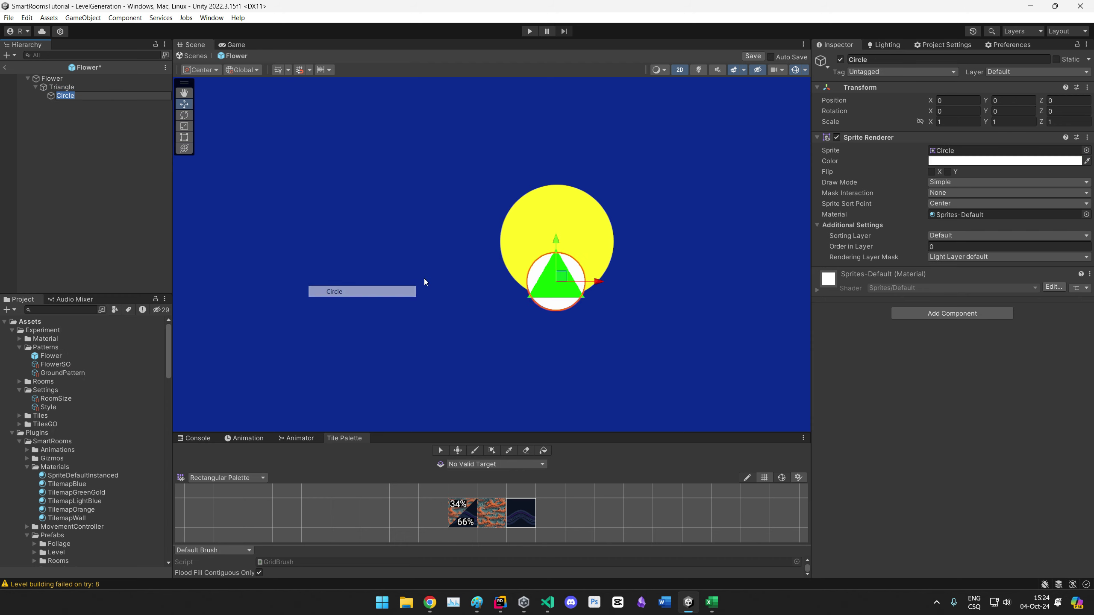
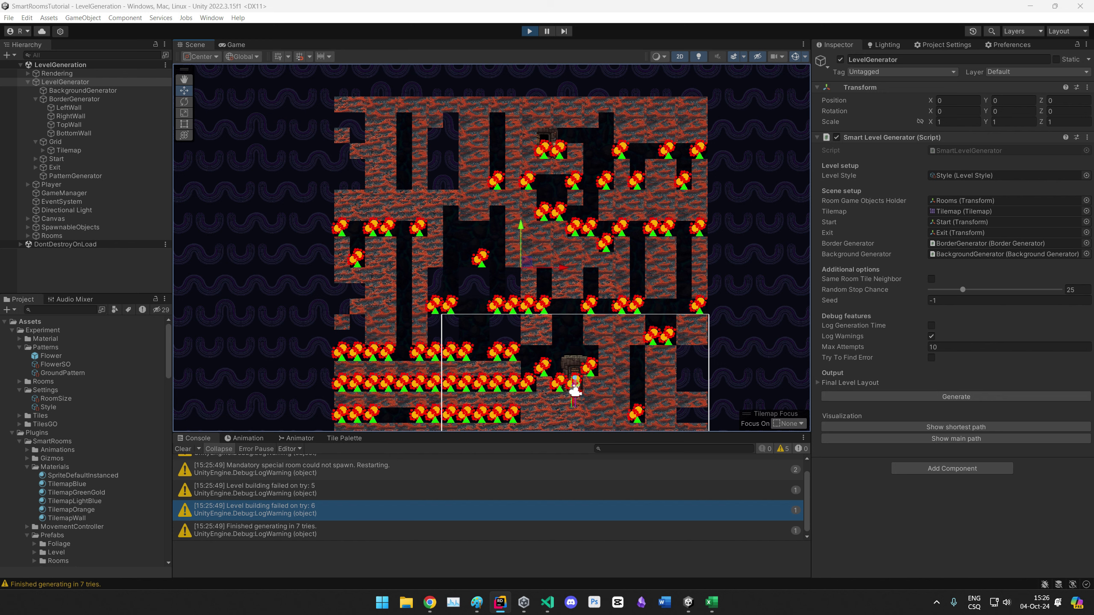
Step: Set the FlowerSO rotation offset to 10 and turn off Flip On X
{"action": "left_click", "coordinate": [63, 356]}
{"action": "left_click", "coordinate": [61, 364]}
{"action": "left_click_drag", "start_coordinate": [863, 140], "coordinate": [912, 138]}
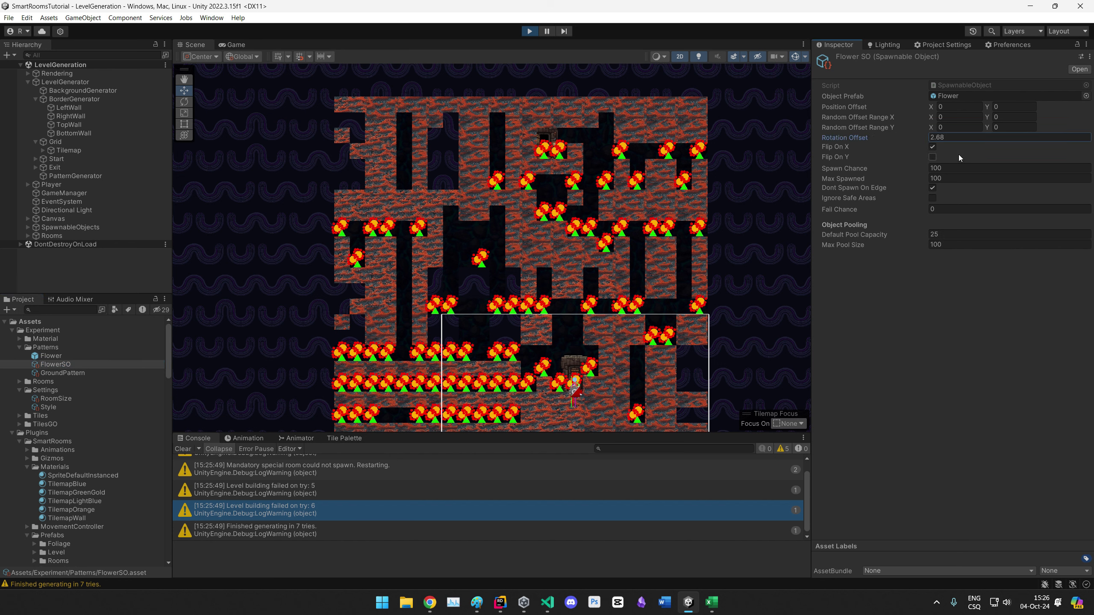
{"action": "left_click", "coordinate": [945, 140]}
{"action": "type", "text": "10"}
{"action": "key", "text": "Return"}
{"action": "left_click", "coordinate": [933, 147]}
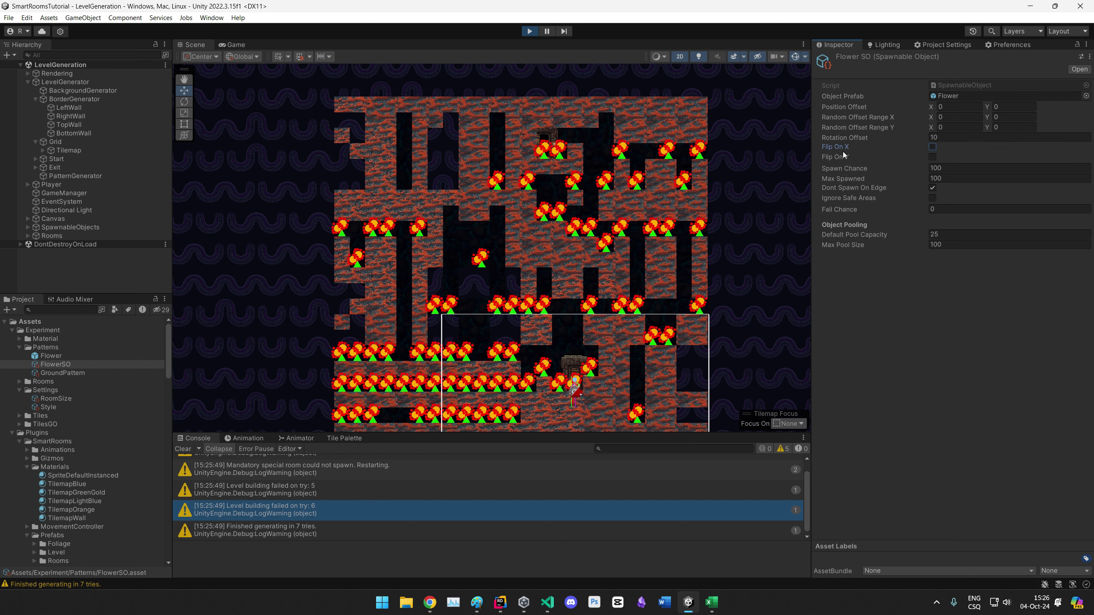
{"action": "left_click", "coordinate": [932, 147]}
{"action": "left_click", "coordinate": [932, 147]}
Step: Restart play mode and examine the rotation of the spawned flowers in the Scene view
{"action": "left_click", "coordinate": [530, 31]}
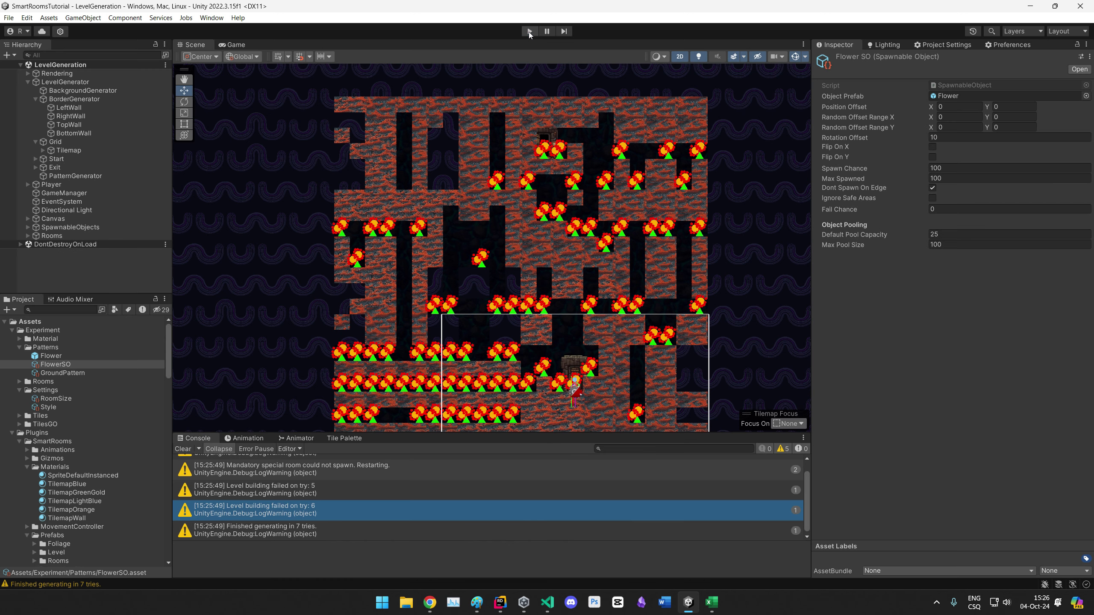
{"action": "left_click", "coordinate": [530, 32]}
{"action": "left_click", "coordinate": [208, 45]}
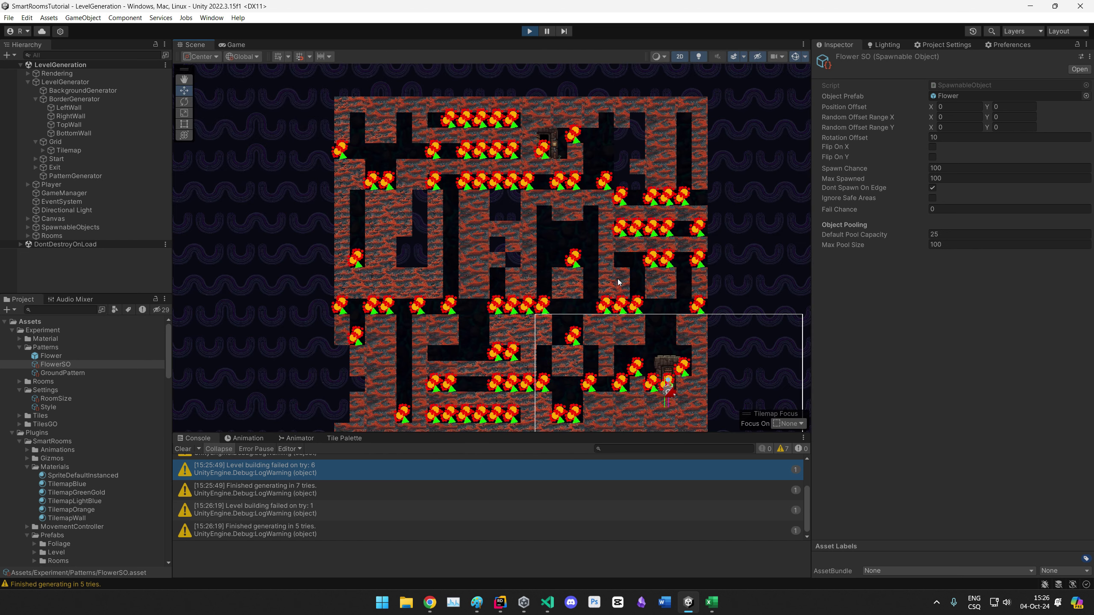
{"action": "middle_click_drag", "start_coordinate": [654, 323], "coordinate": [662, 269]}
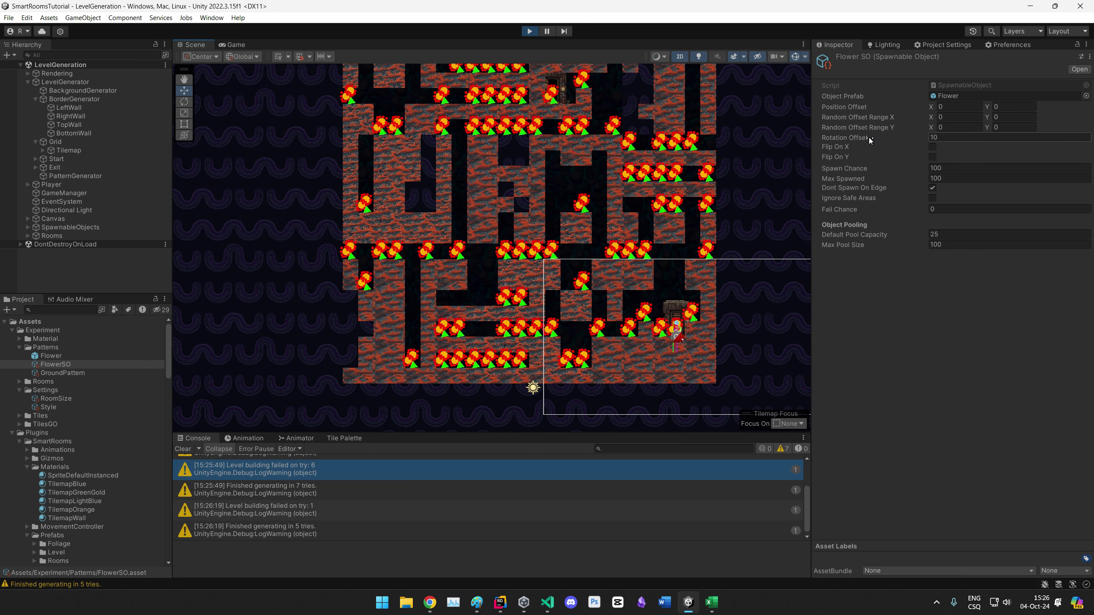
Step: Set the FlowerSO rotation offset to 0 and restart play mode
{"action": "left_click_drag", "start_coordinate": [942, 138], "coordinate": [924, 152]}
{"action": "type", "text": "0"}
{"action": "left_click", "coordinate": [890, 326]}
{"action": "scroll", "coordinate": [601, 225], "scroll_direction": "up", "scroll_amount": 1}
{"action": "mouse_move", "coordinate": [602, 225]}
{"action": "middle_mouse_down"}
{"action": "mouse_move", "coordinate": [604, 288]}
{"action": "mouse_move", "coordinate": [614, 236]}
{"action": "middle_mouse_up"}
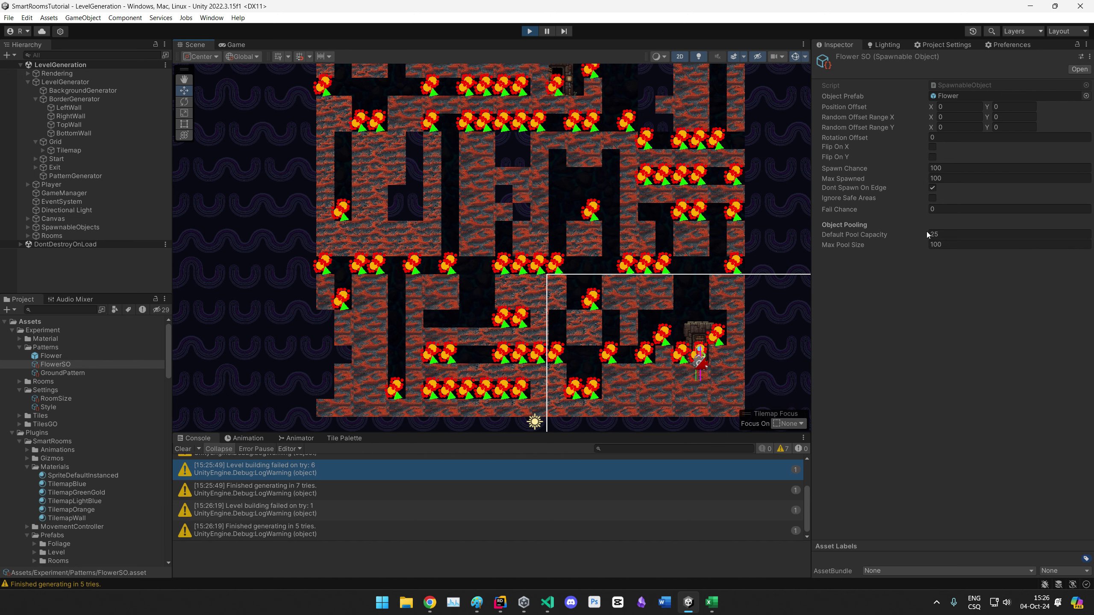
{"action": "left_click", "coordinate": [531, 32]}
{"action": "left_click", "coordinate": [529, 31]}
Step: Set the GroundPattern flipping rule to the cross-shaped option and stop play mode
{"action": "left_click", "coordinate": [62, 372]}
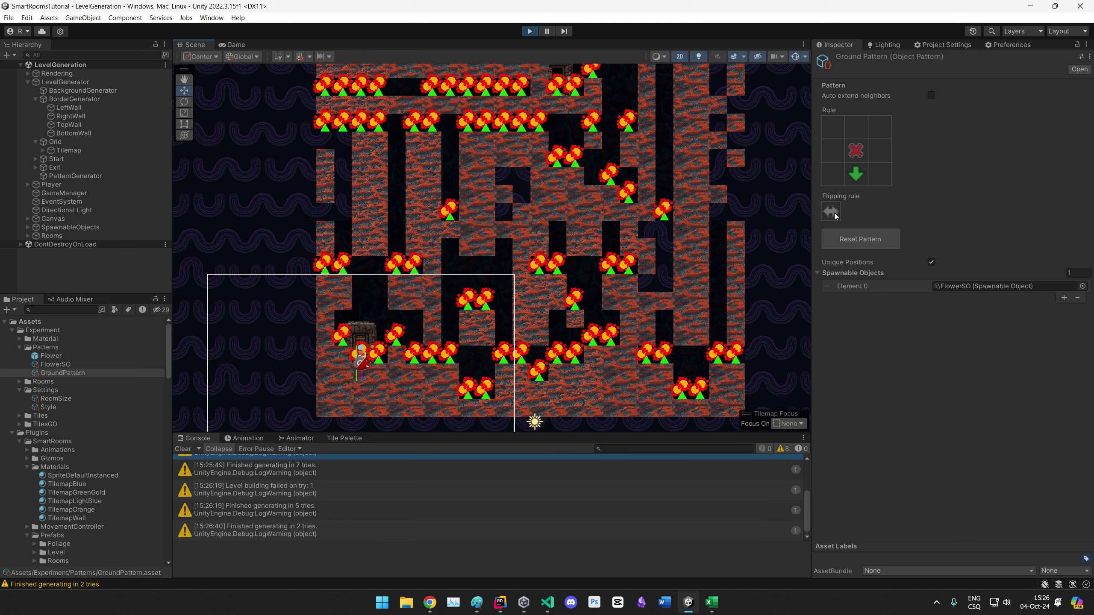
{"action": "left_click_drag", "start_coordinate": [569, 227], "coordinate": [572, 268]}
{"action": "scroll", "coordinate": [572, 267], "scroll_direction": "down", "scroll_amount": 2}
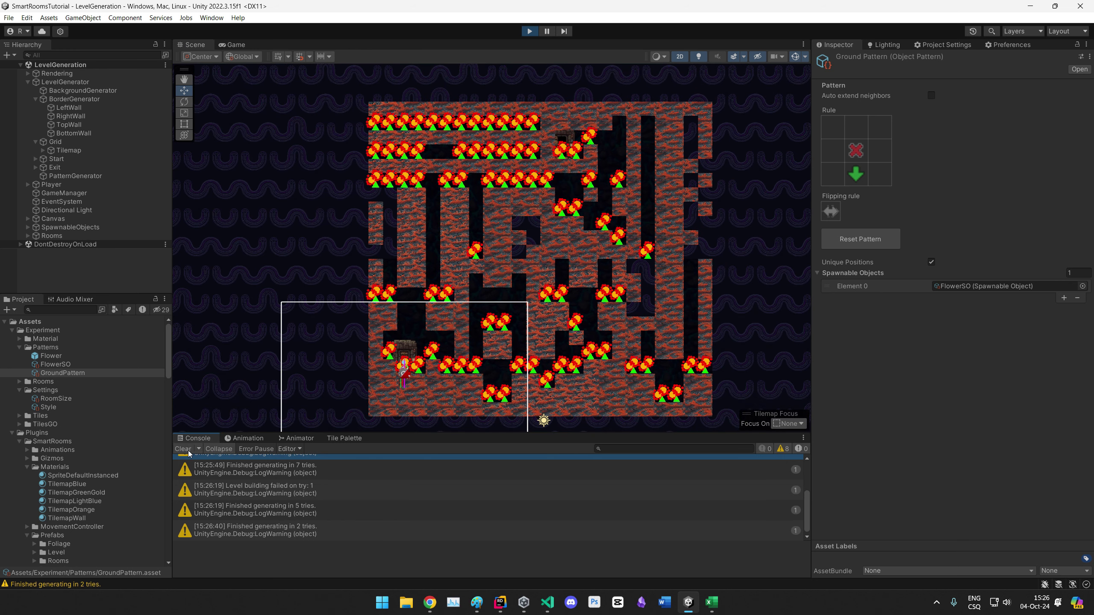
{"action": "left_click", "coordinate": [183, 448]}
{"action": "left_click", "coordinate": [836, 213]}
{"action": "left_click", "coordinate": [528, 31]}
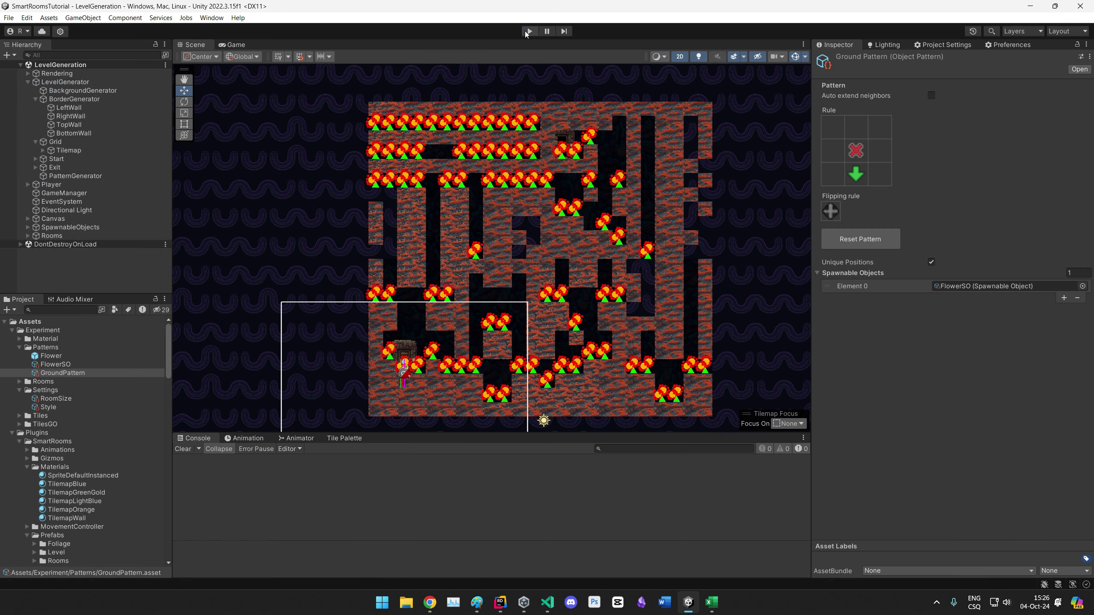
Step: Review the FlowerSO settings and compare them with the plugin's sample spawnable objects SOPlant7, SOPlant12 and SOPlant5
{"action": "left_click", "coordinate": [64, 365]}
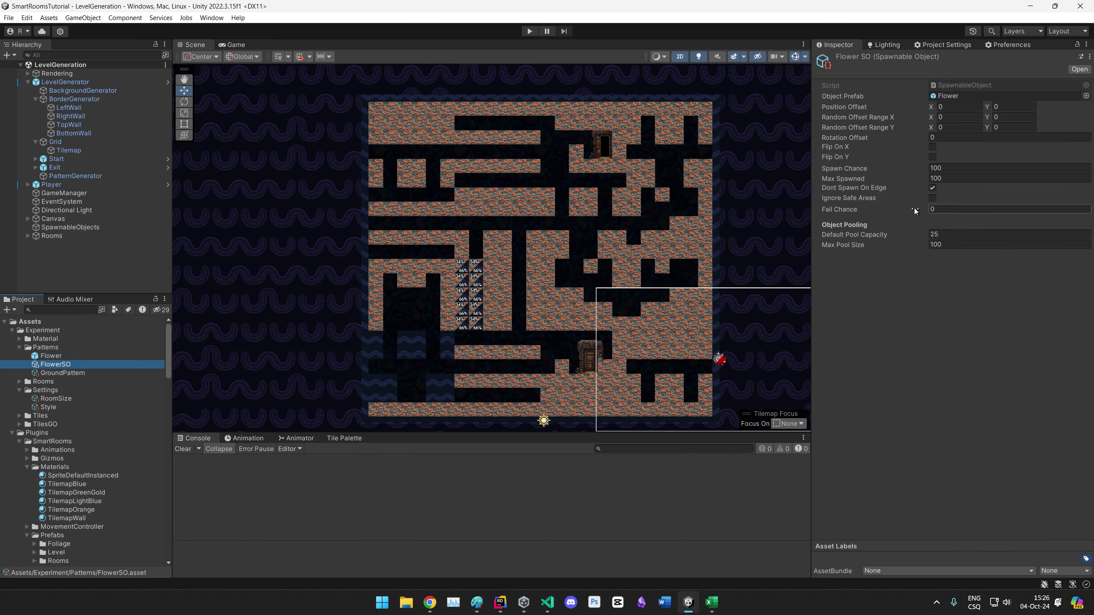
{"action": "key", "text": "alt+Tab"}
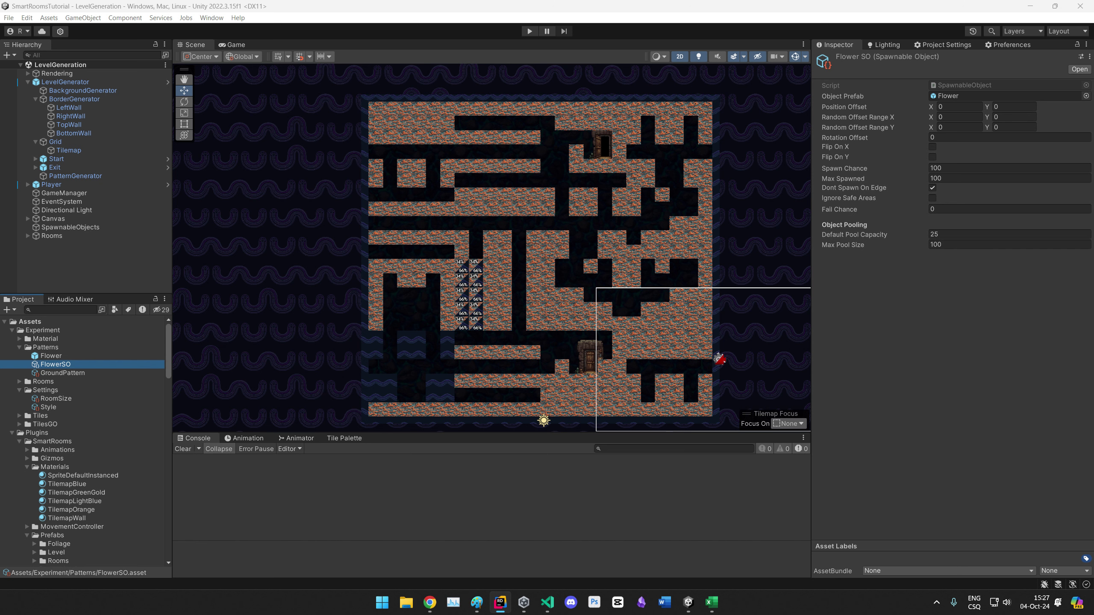
{"action": "scroll", "coordinate": [132, 443], "scroll_direction": "down", "scroll_amount": 10}
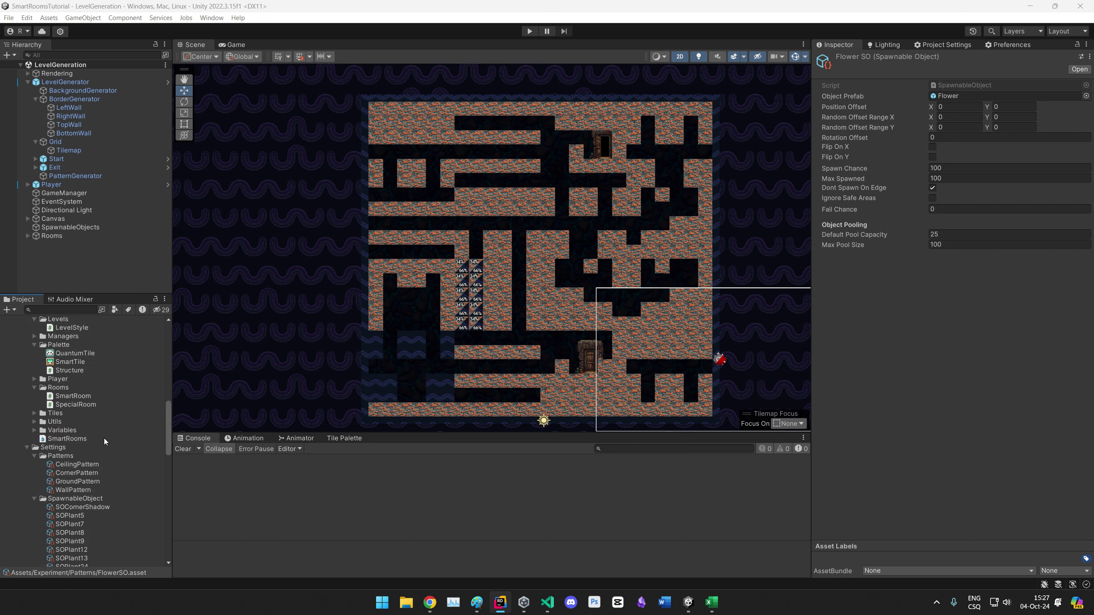
{"action": "left_click", "coordinate": [77, 413]}
{"action": "left_click", "coordinate": [78, 396]}
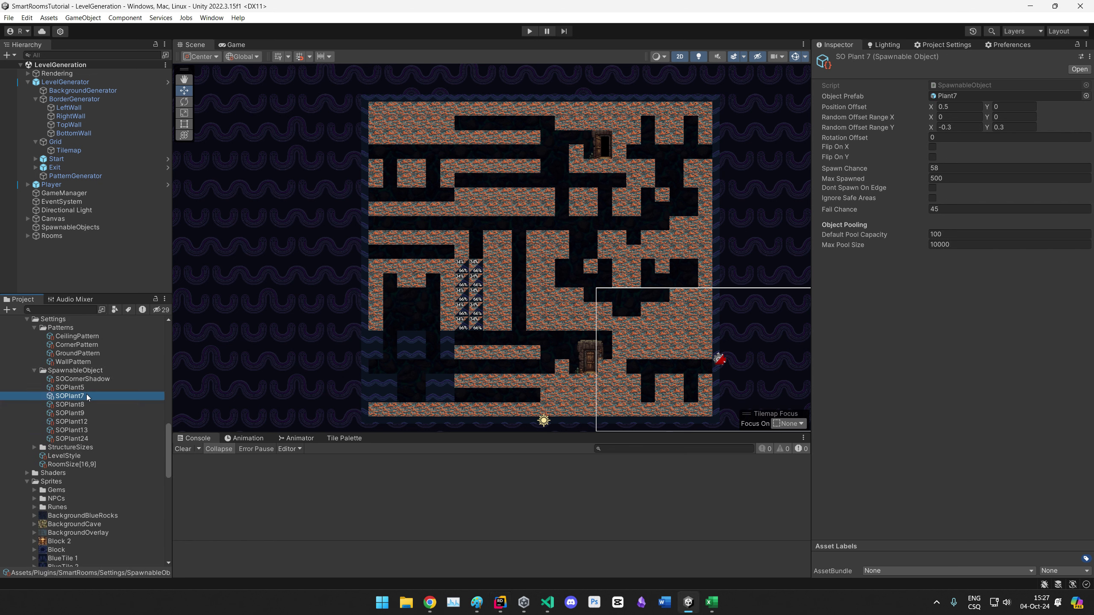
{"action": "left_click", "coordinate": [82, 421]}
{"action": "left_click", "coordinate": [96, 388]}
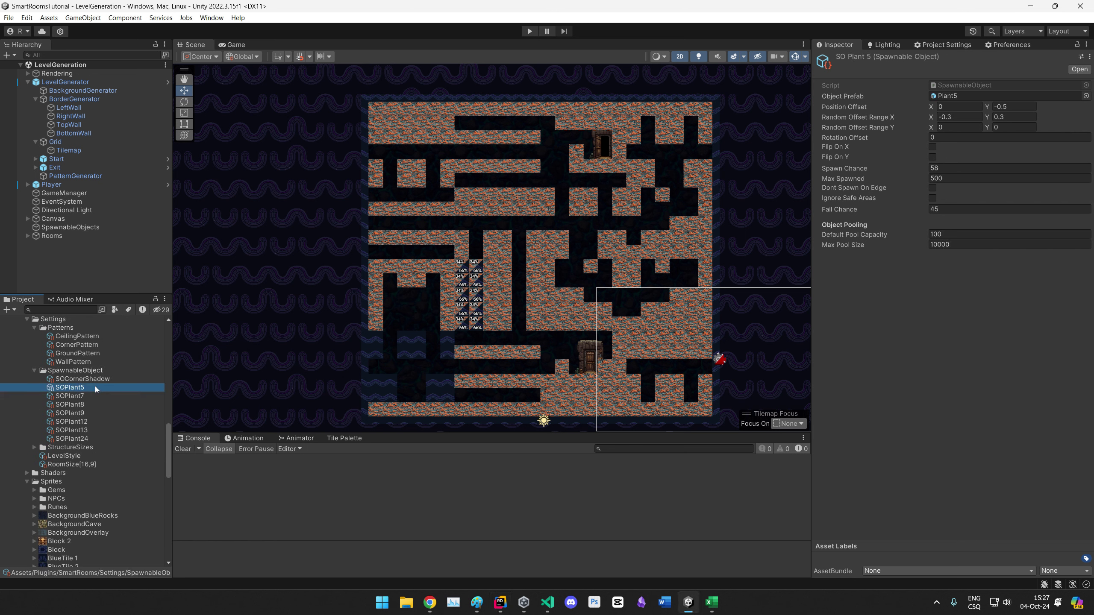
Step: Inspect the Plant5 prefab and the sprite setup of its Visual child, and view the Plant13 prefab
{"action": "double_click", "coordinate": [960, 95]}
{"action": "scroll", "coordinate": [1030, 373], "scroll_direction": "down", "scroll_amount": 2}
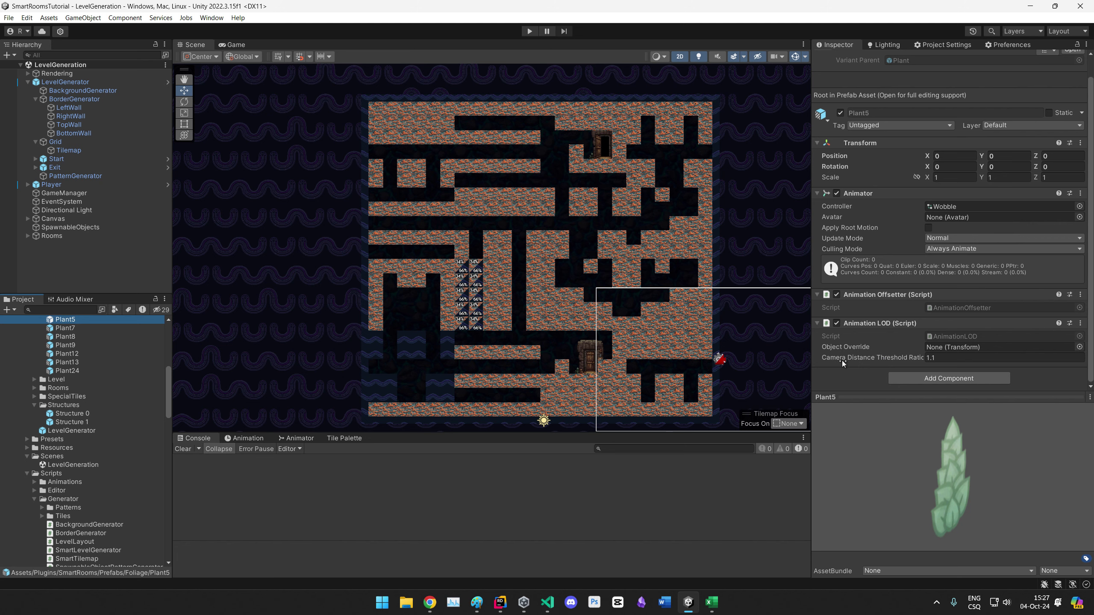
{"action": "double_click", "coordinate": [93, 321]}
{"action": "left_click", "coordinate": [77, 86]}
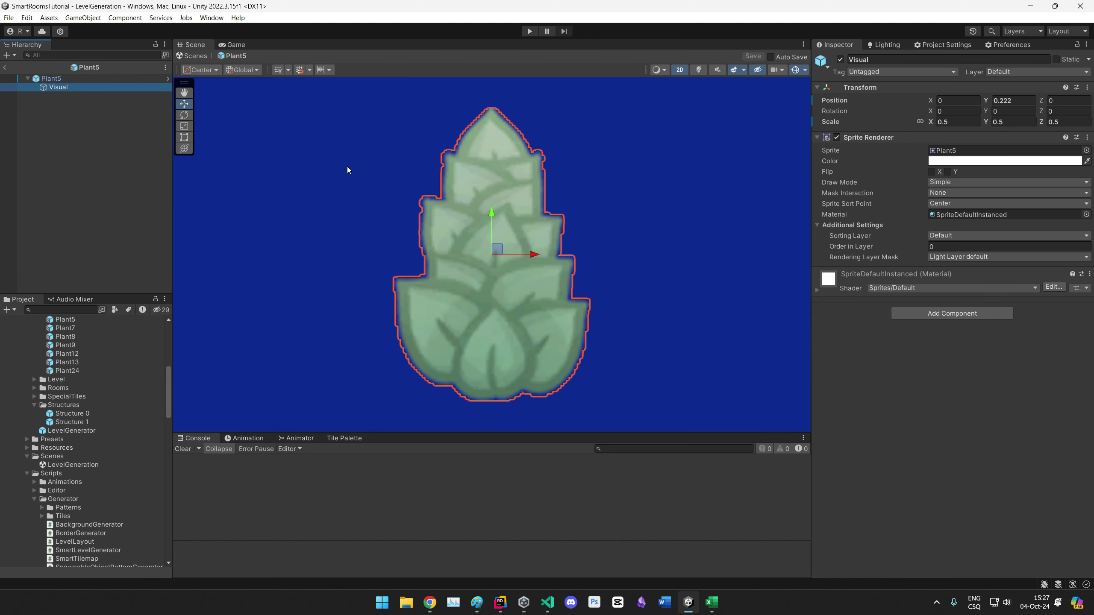
{"action": "left_click", "coordinate": [5, 67]}
{"action": "left_click", "coordinate": [84, 363]}
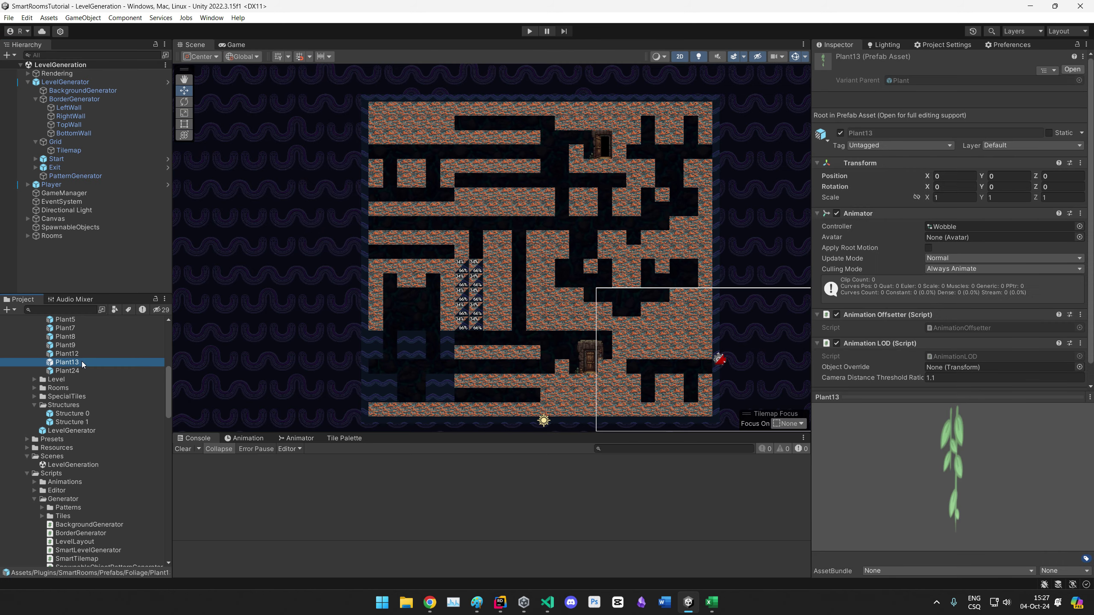
Step: Examine the plugin's sample GroundPattern and the rotation and flip settings of its SOPlant5 spawnable object
{"action": "scroll", "coordinate": [36, 478], "scroll_direction": "up", "scroll_amount": 3}
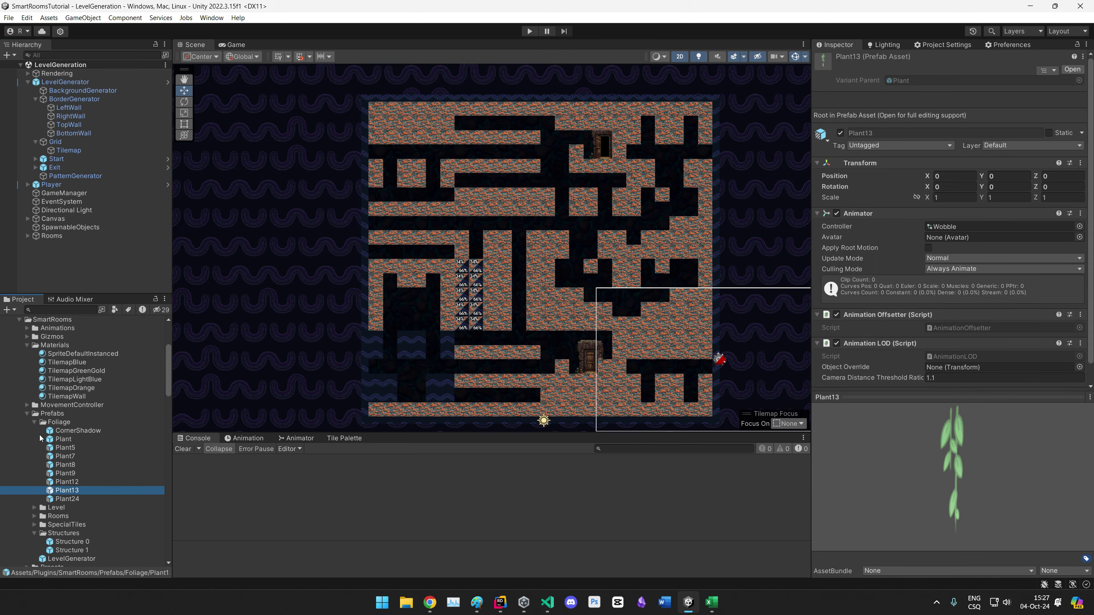
{"action": "scroll", "coordinate": [36, 478], "scroll_direction": "down", "scroll_amount": 12}
{"action": "left_click", "coordinate": [73, 482]}
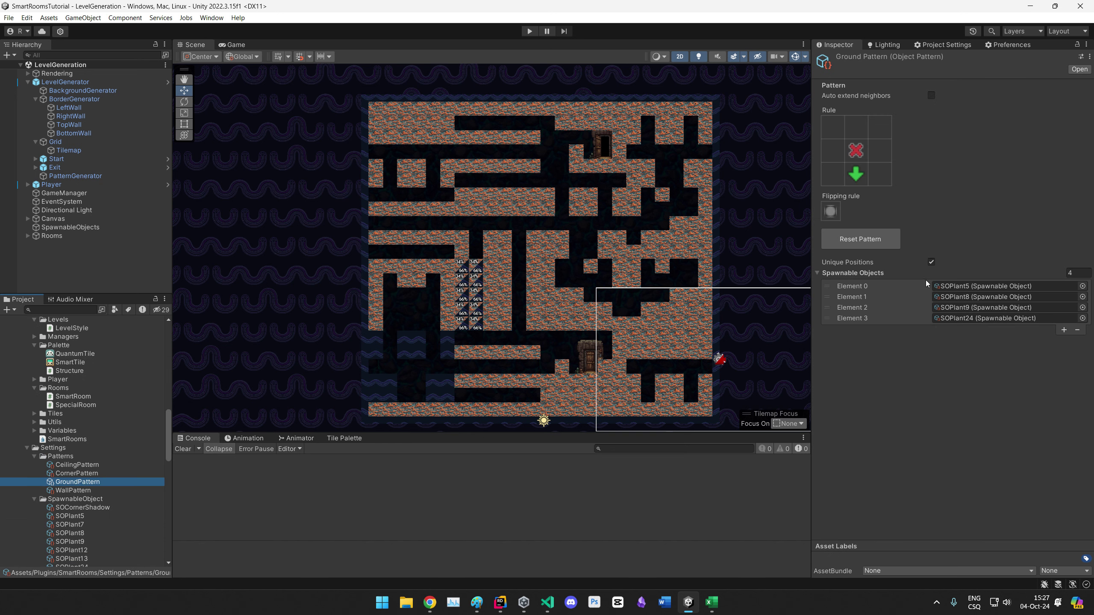
{"action": "double_click", "coordinate": [951, 291]}
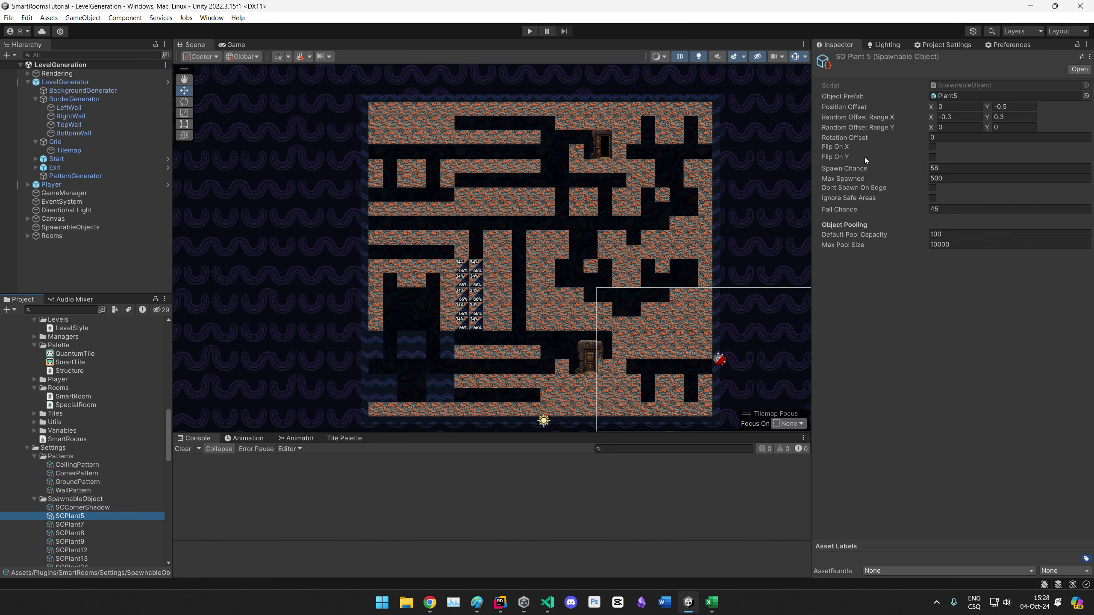
{"action": "left_click", "coordinate": [898, 139]}
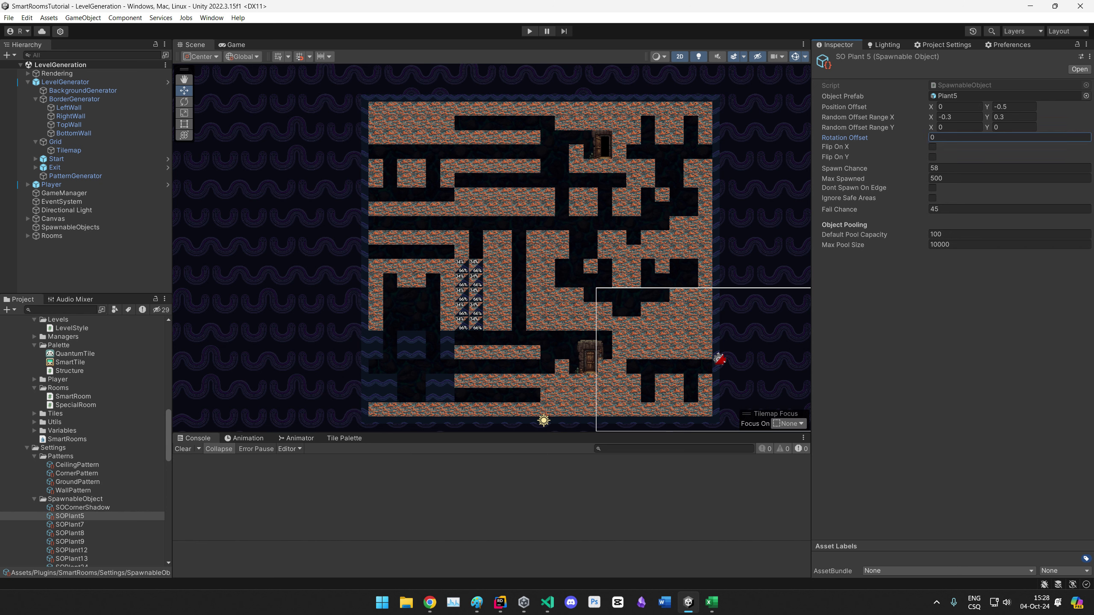
{"action": "key", "text": "alt+Tab"}
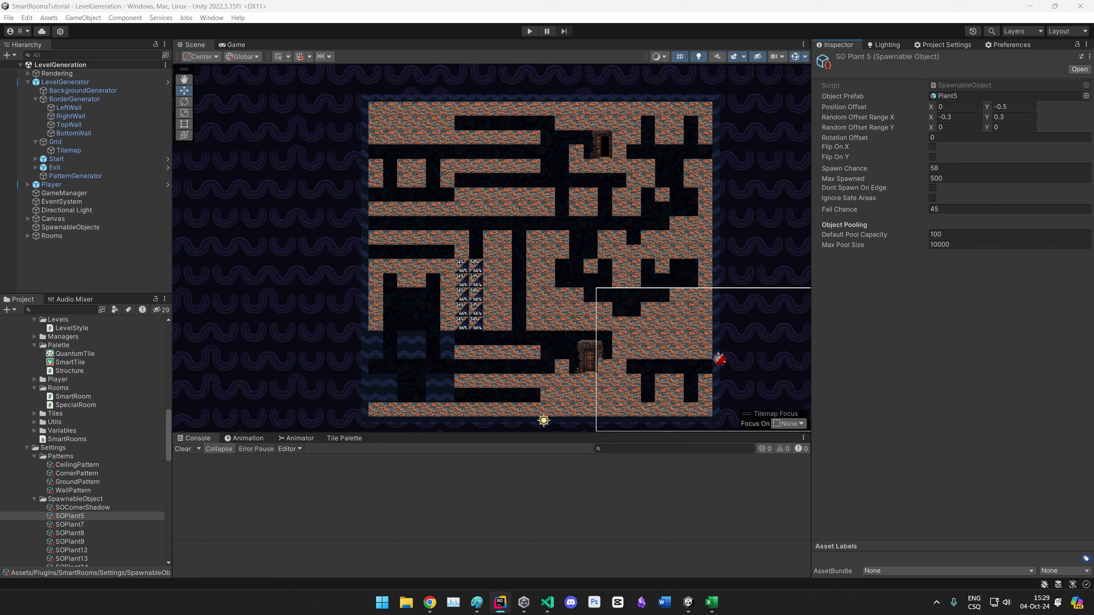
{"action": "left_click", "coordinate": [887, 308]}
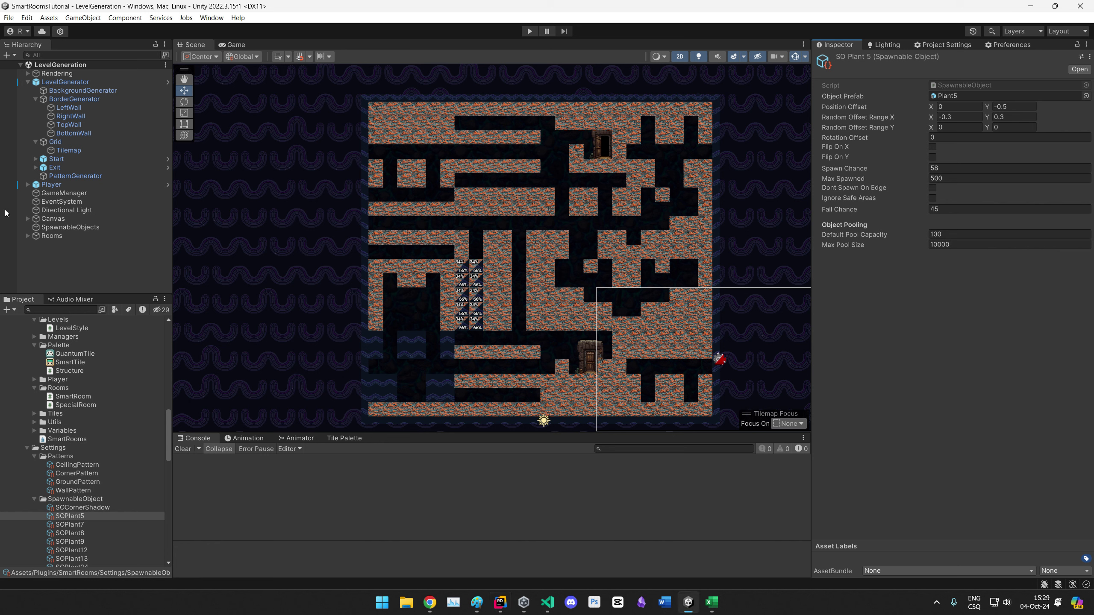
Step: Set the flipping rule of the Experiment folder's GroundPattern to the horizontal double-arrow option
{"action": "scroll", "coordinate": [65, 496], "scroll_direction": "up", "scroll_amount": 15}
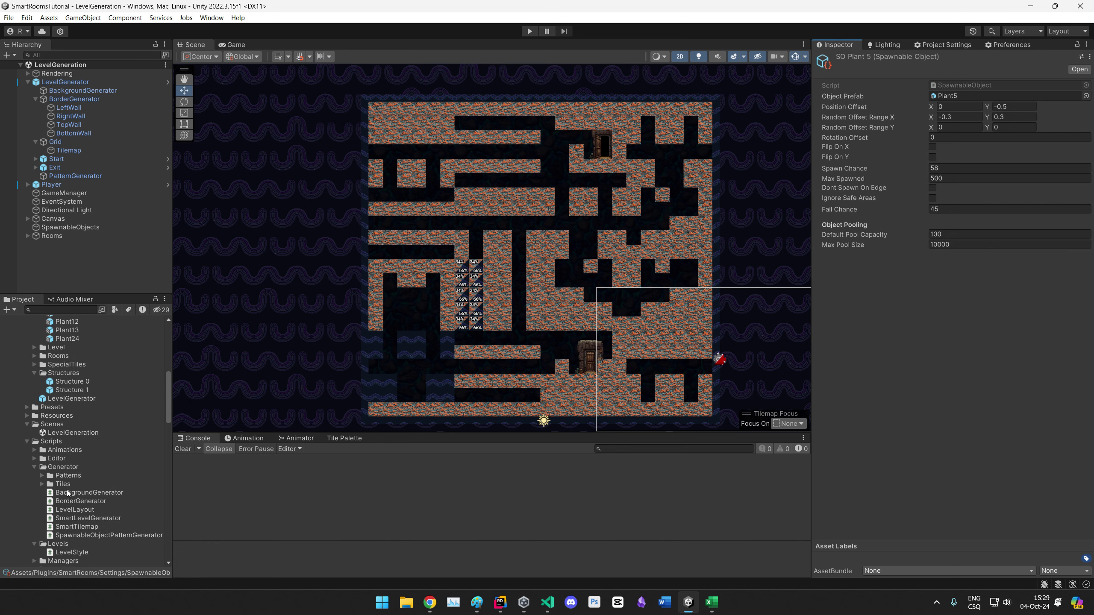
{"action": "left_click", "coordinate": [61, 373]}
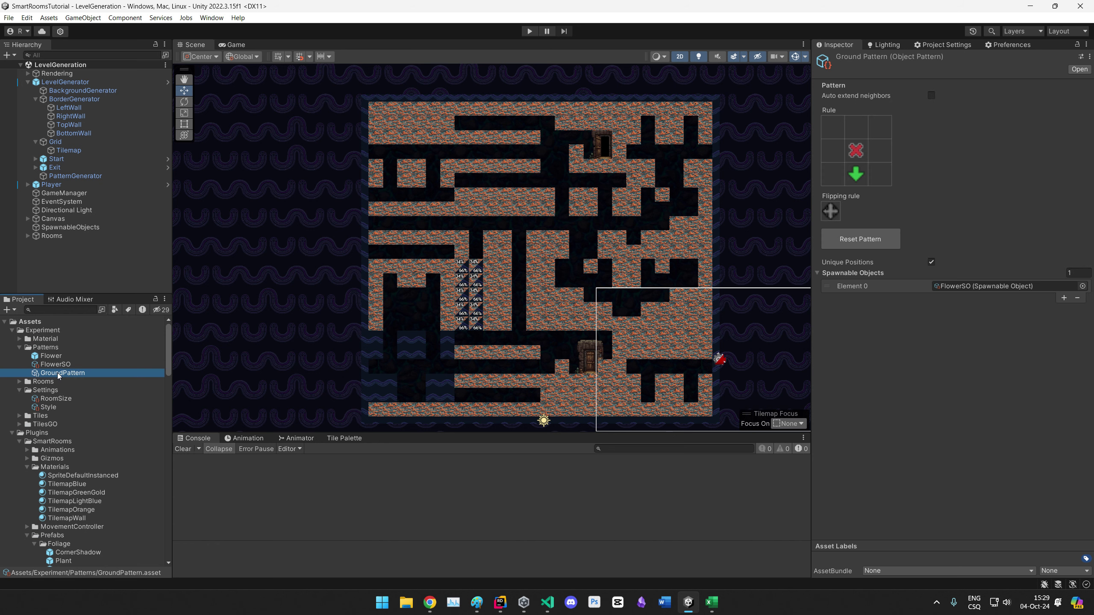
{"action": "left_click", "coordinate": [828, 215]}
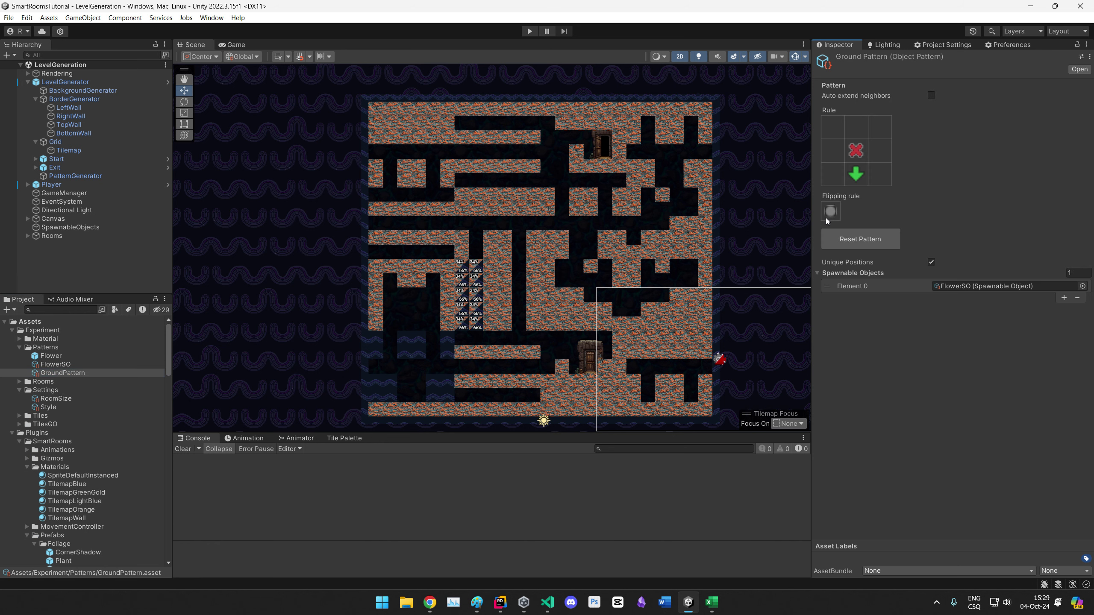
Step: Try to run the level in play mode twice, clearing the console between runs, and stop play mode
{"action": "key", "text": "ctrl+p"}
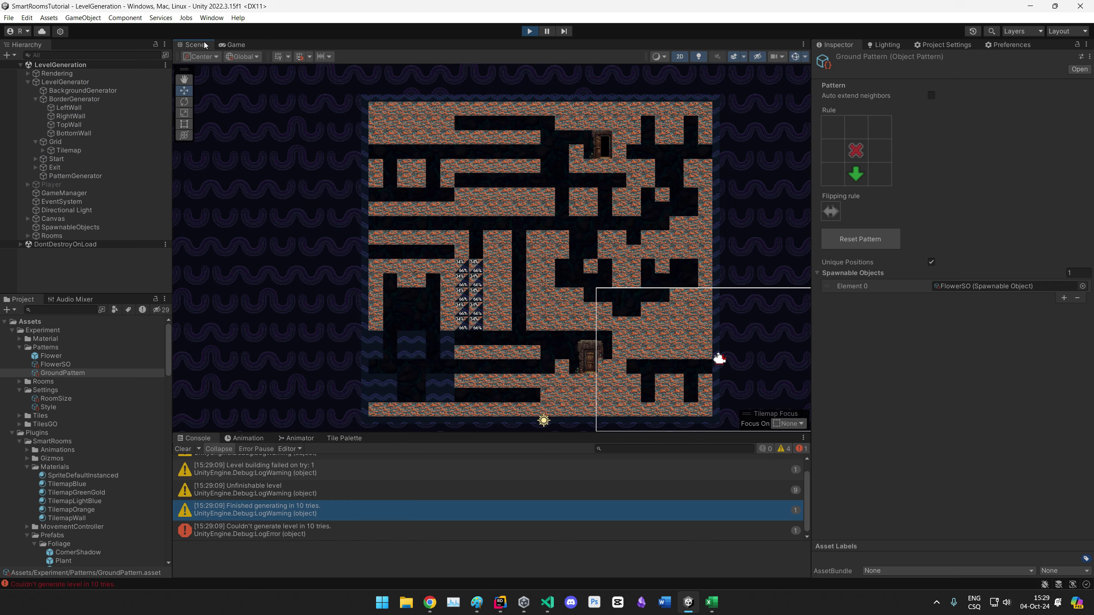
{"action": "left_click", "coordinate": [183, 449]}
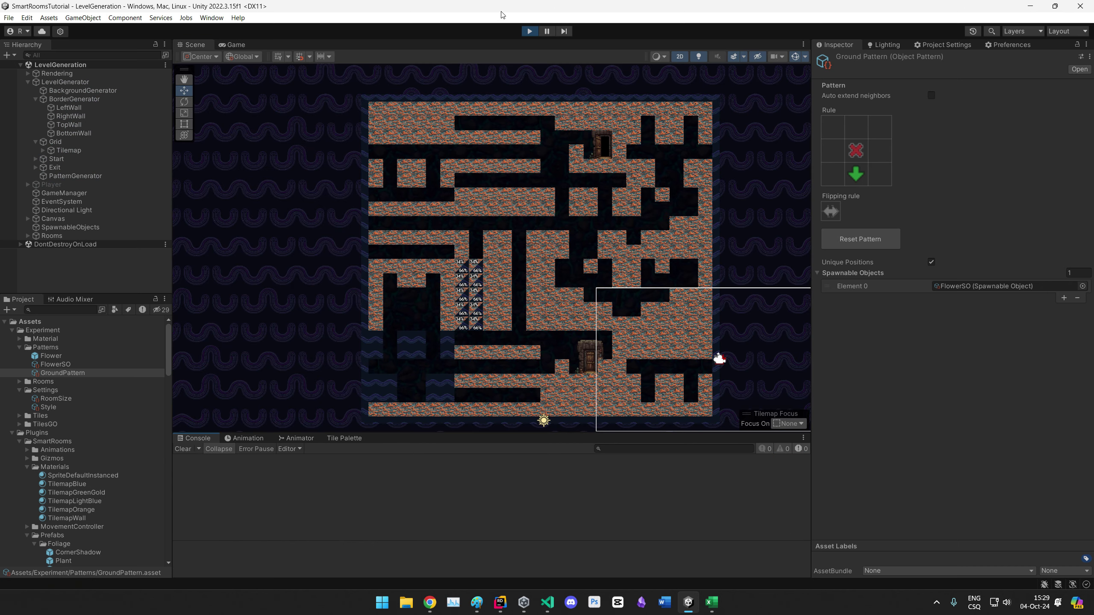
{"action": "left_click", "coordinate": [529, 32]}
{"action": "left_click", "coordinate": [529, 32]}
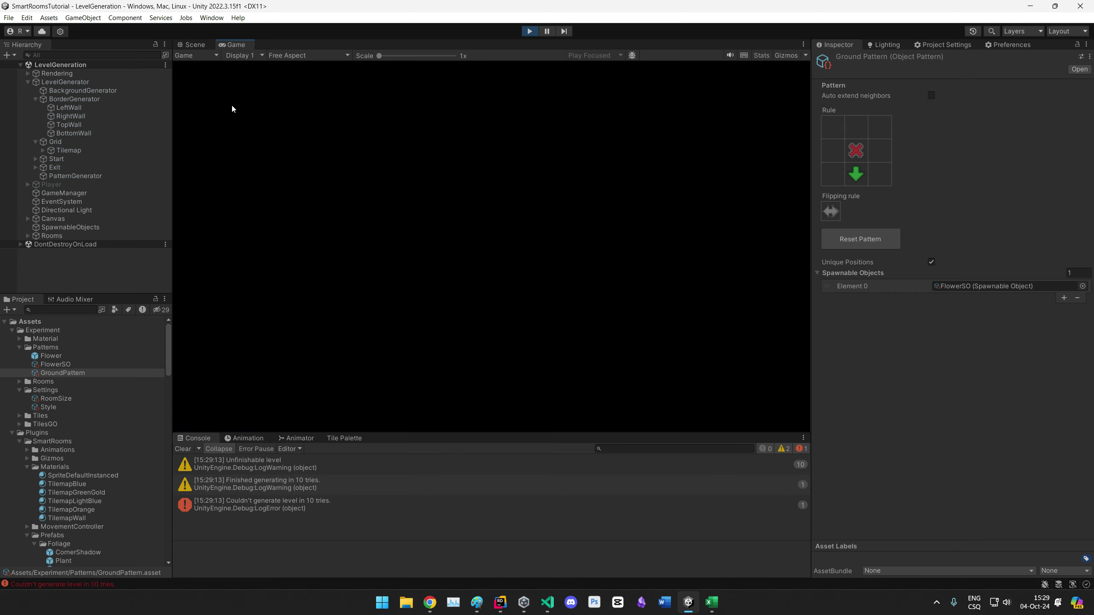
{"action": "key", "text": "ctrl+p"}
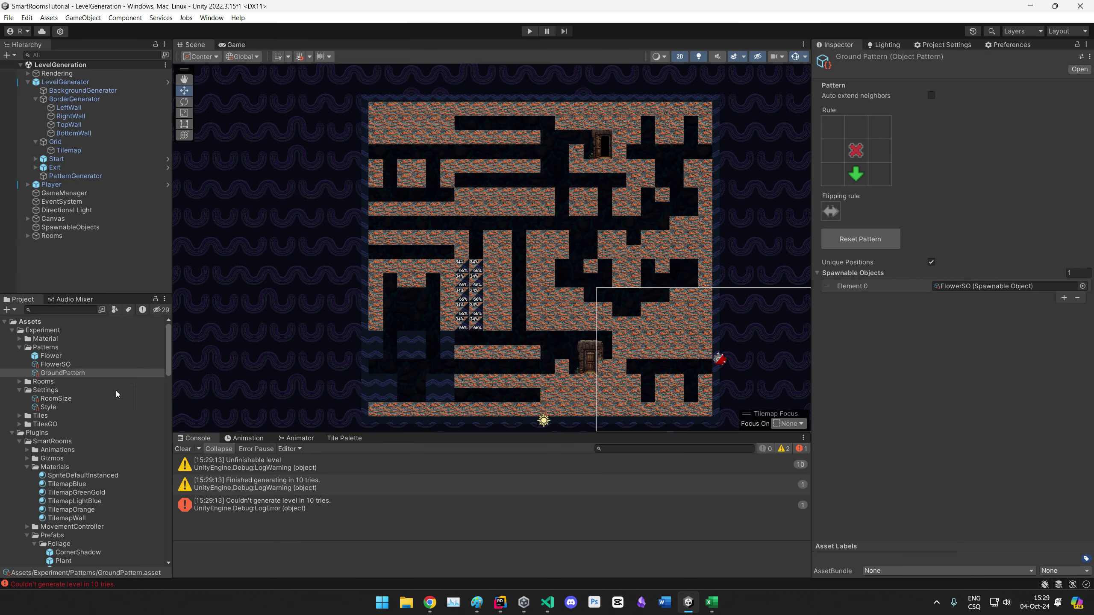
Step: Generate a new level with the LevelGenerator, start play mode and display the Scene view
{"action": "left_click", "coordinate": [64, 82]}
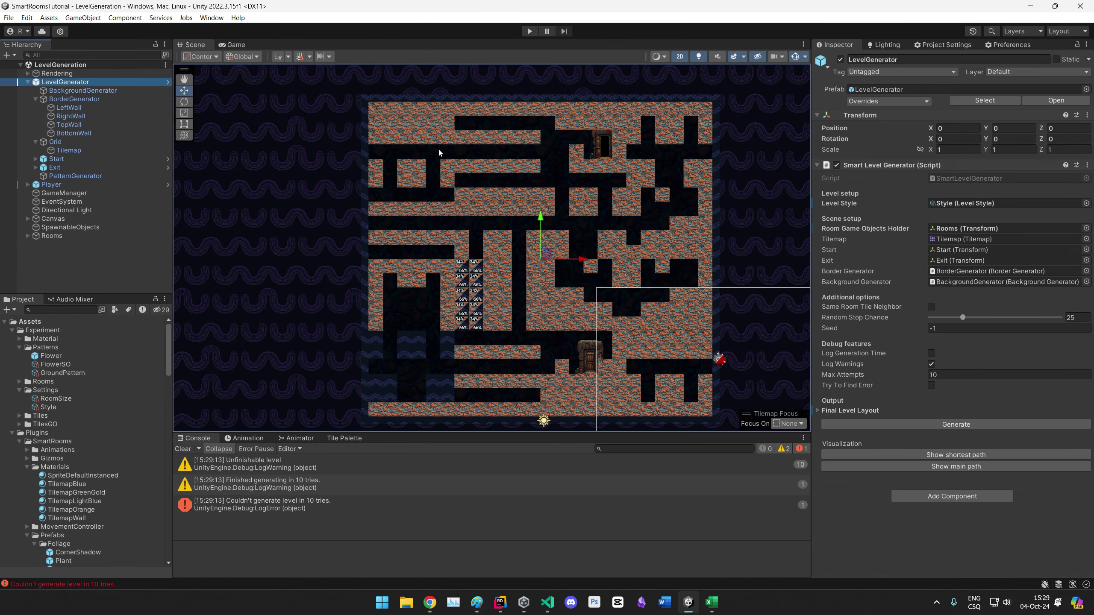
{"action": "left_click", "coordinate": [910, 424]}
{"action": "key", "text": "ctrl+p"}
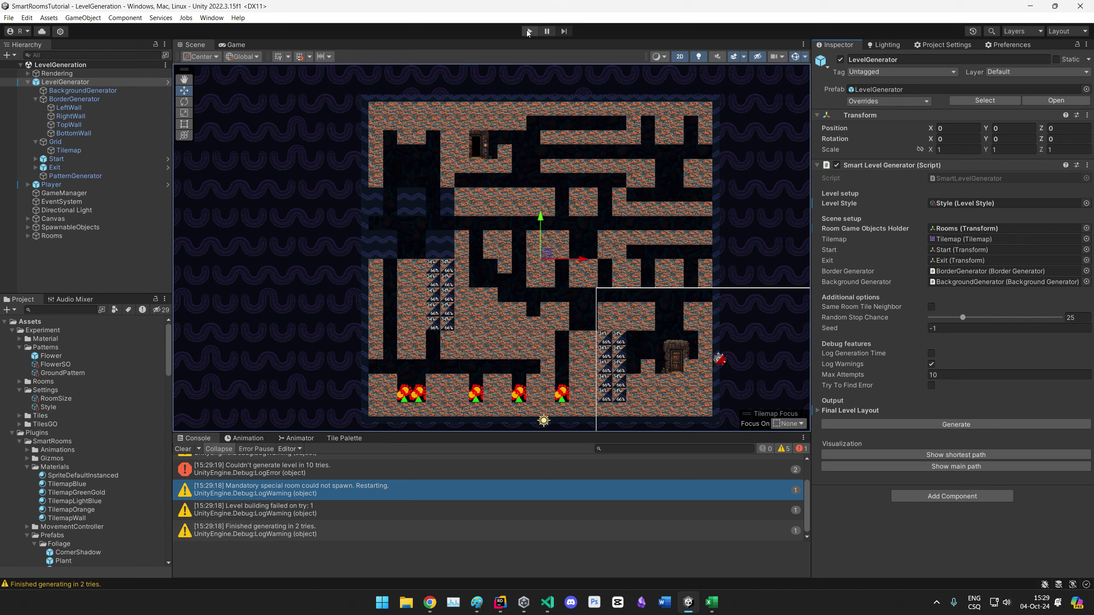
{"action": "left_click", "coordinate": [196, 45]}
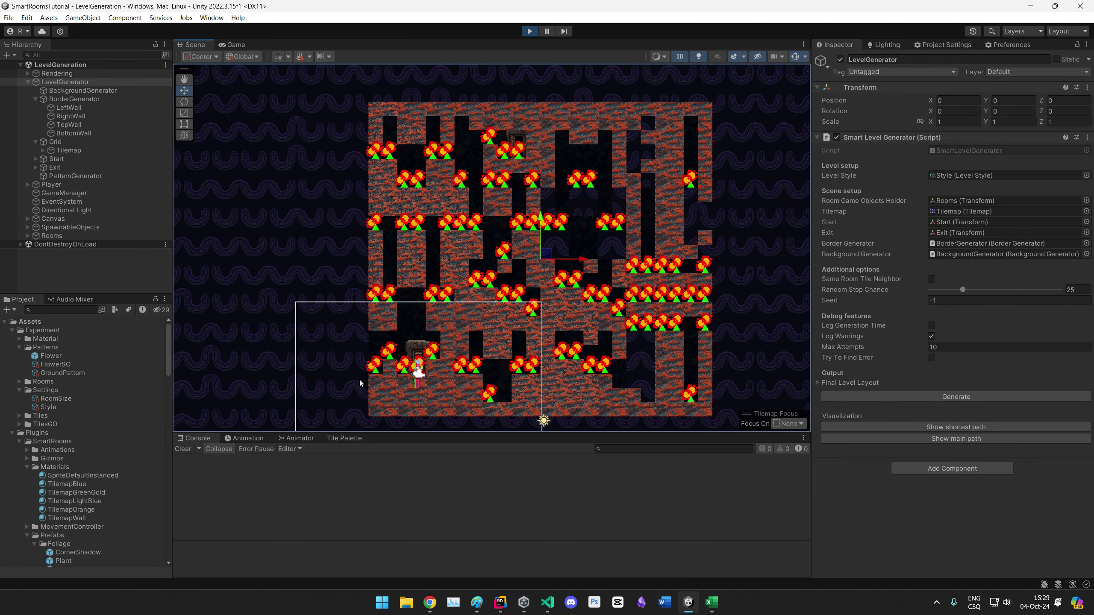
Step: Check the FlowerSO settings and cycle the GroundPattern flipping rule through its options back to the horizontal double arrow
{"action": "left_click", "coordinate": [935, 175]}
{"action": "left_click", "coordinate": [64, 365]}
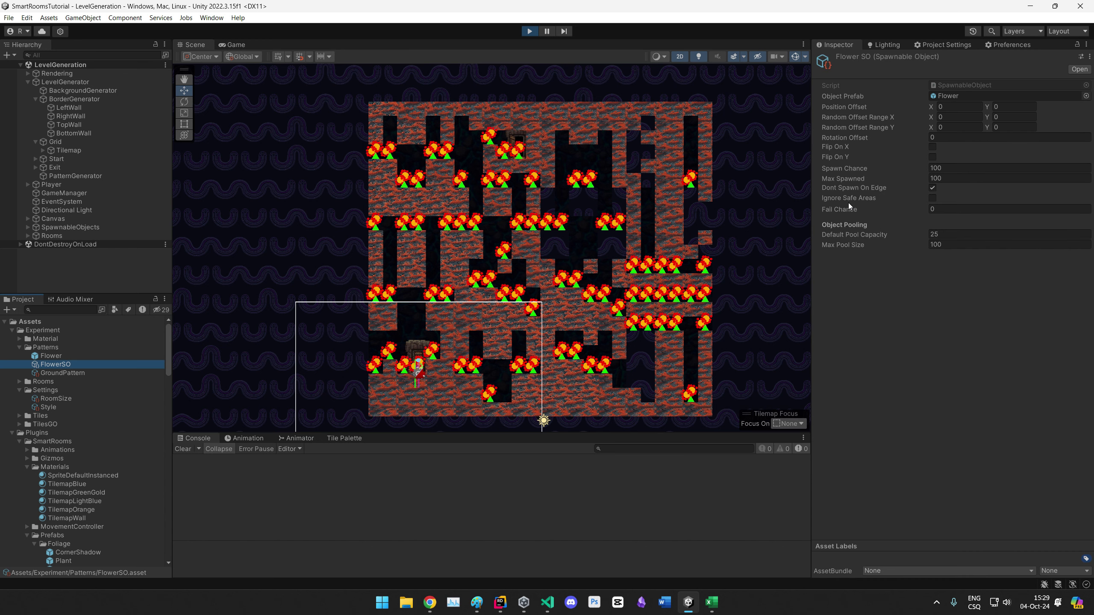
{"action": "left_click", "coordinate": [63, 373]}
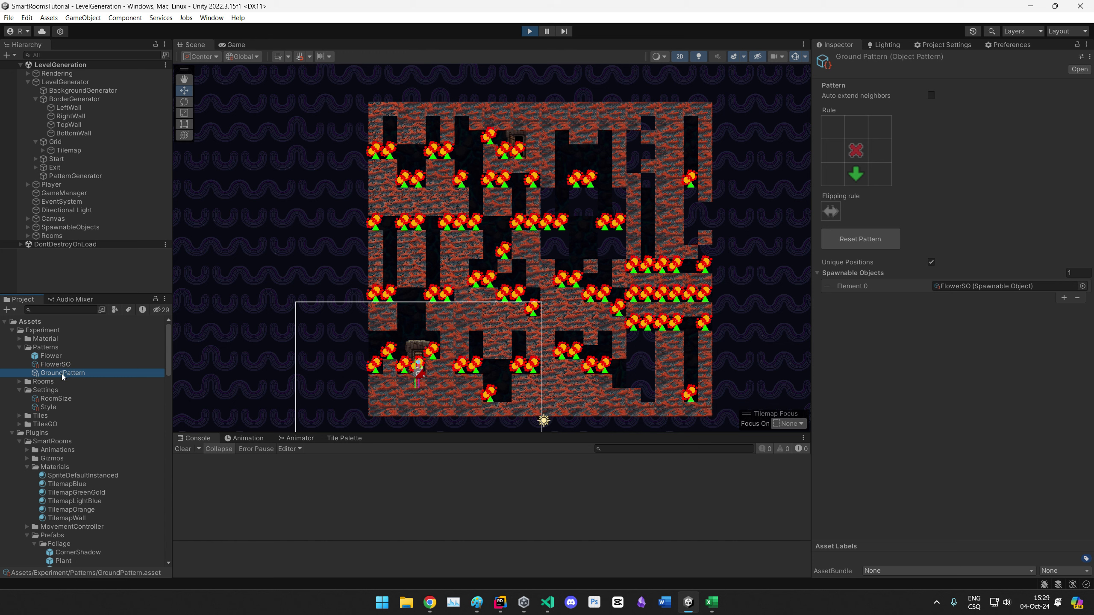
{"action": "left_click", "coordinate": [831, 212]}
{"action": "left_click", "coordinate": [830, 213]}
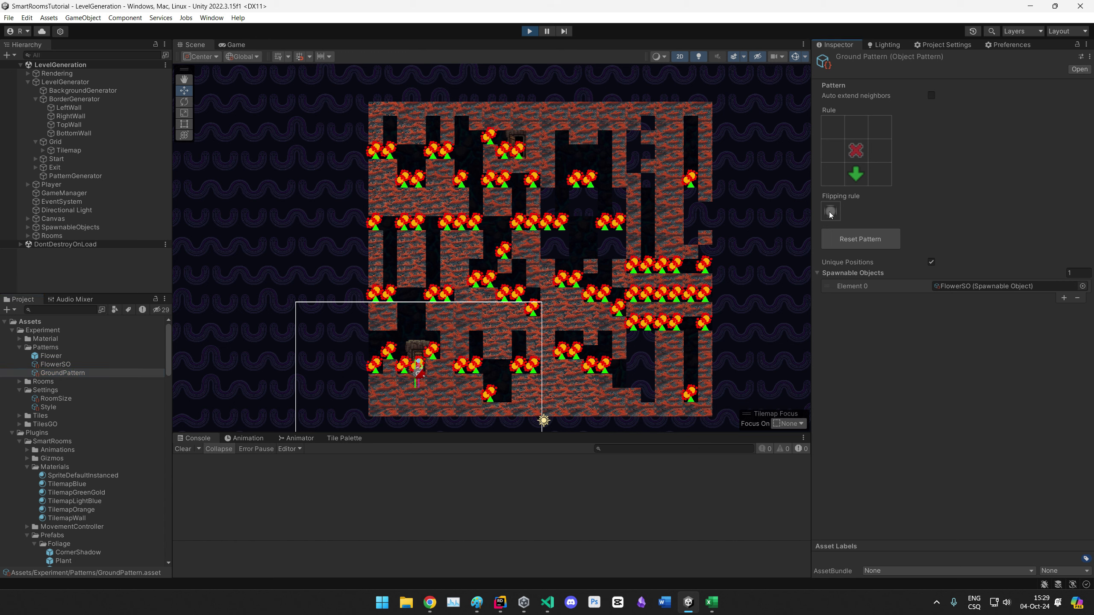
Step: Set the FlowerSO max spawned to 67 and its fail chance to 90
{"action": "left_click", "coordinate": [55, 364]}
{"action": "left_click_drag", "start_coordinate": [912, 180], "coordinate": [898, 182]}
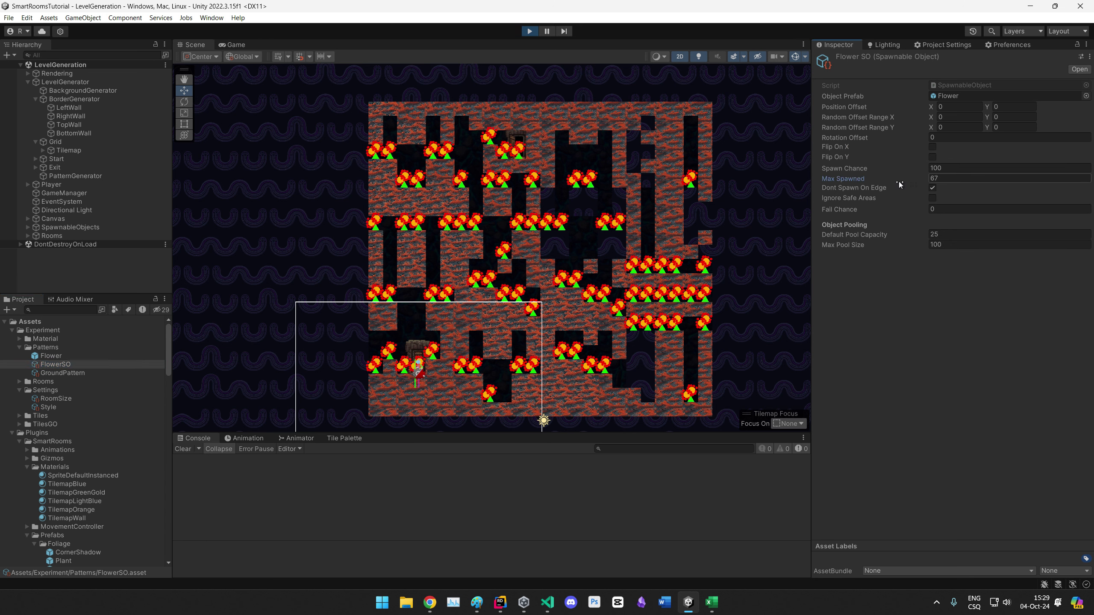
{"action": "left_click", "coordinate": [937, 210]}
{"action": "type", "text": "90"}
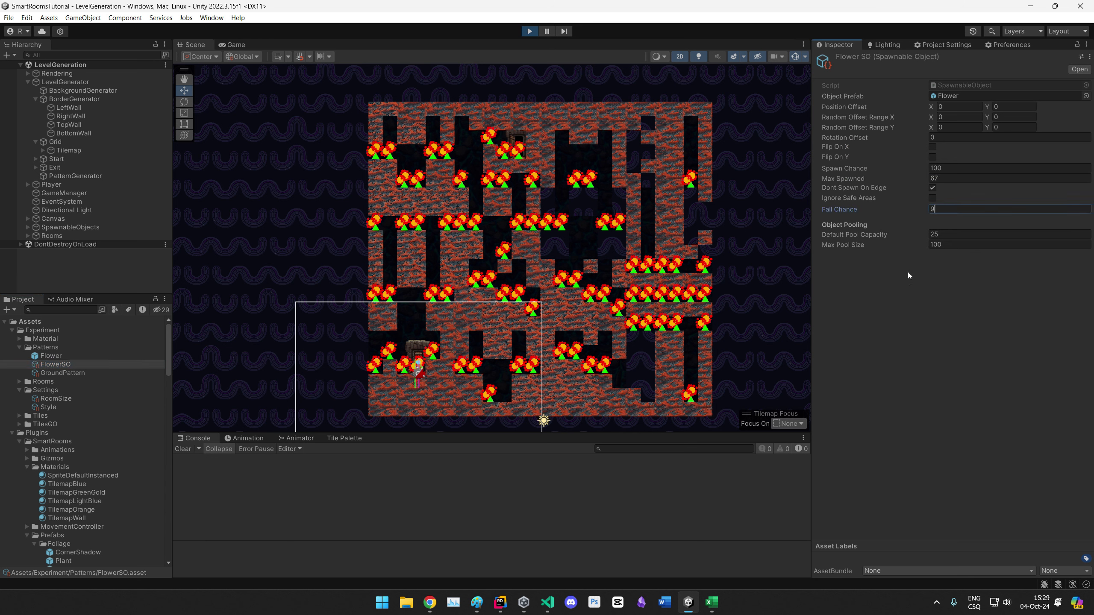
{"action": "key", "text": "Return"}
Step: Regenerate the level three times with the LevelGenerator to check how the flowers spawn
{"action": "left_click", "coordinate": [64, 82]}
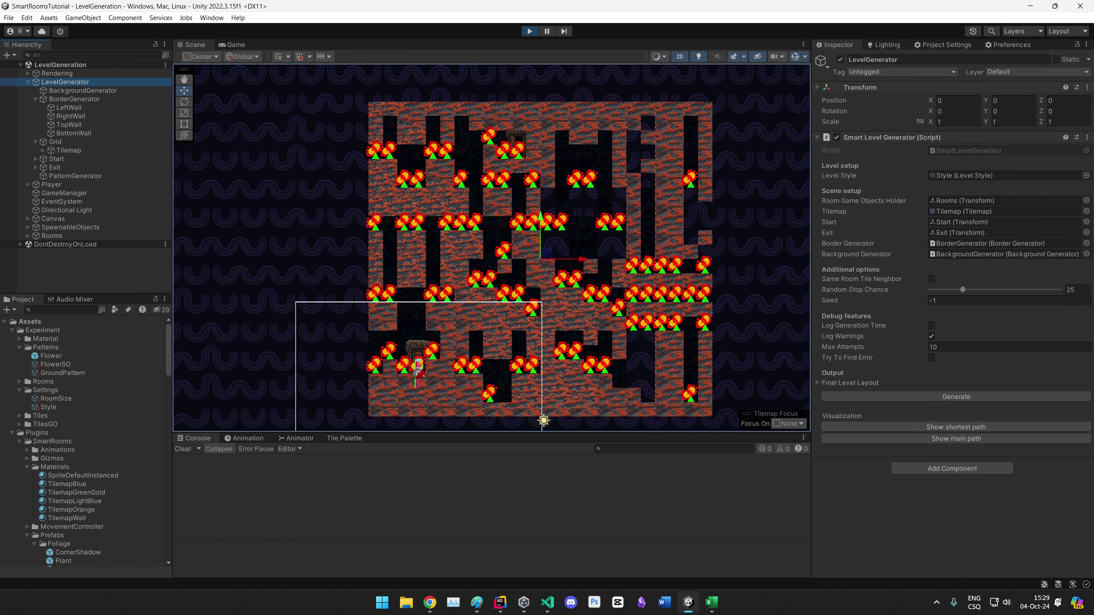
{"action": "left_click", "coordinate": [965, 397]}
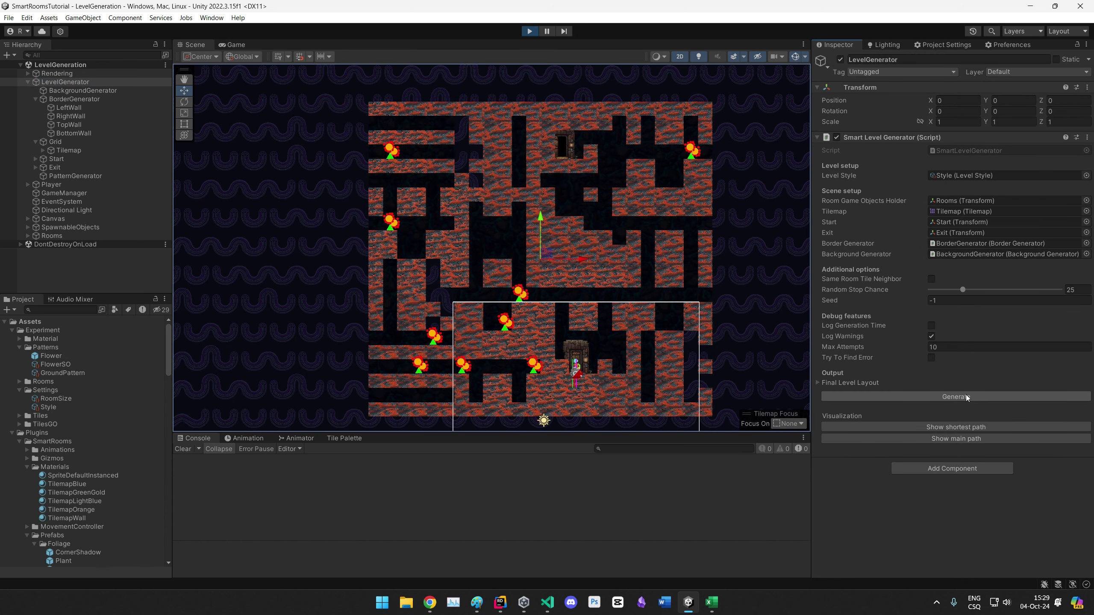
{"action": "left_click", "coordinate": [965, 397]}
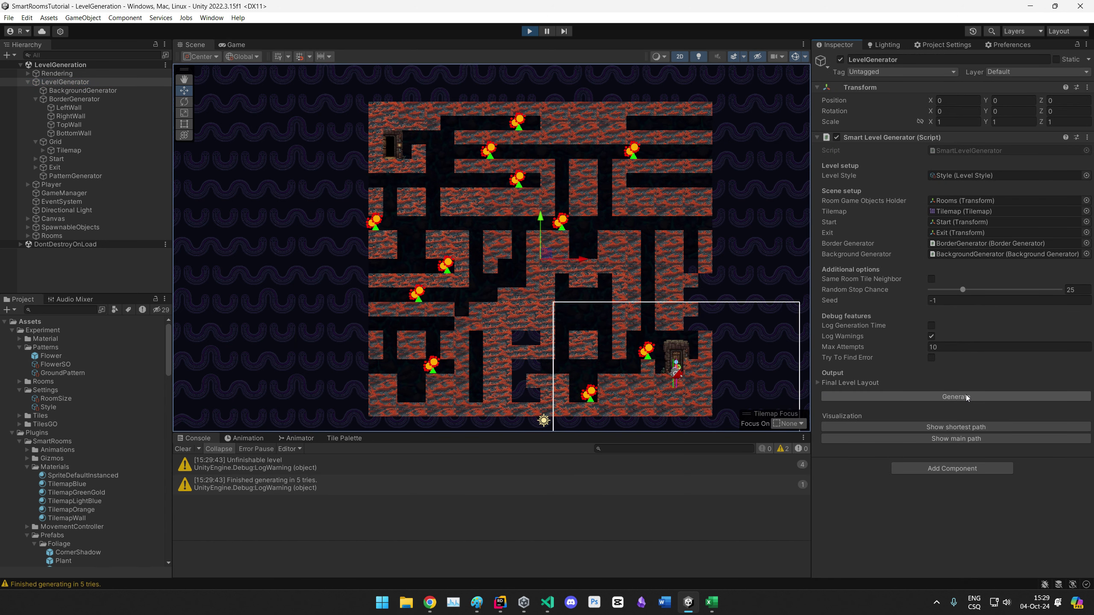
{"action": "left_click", "coordinate": [966, 396]}
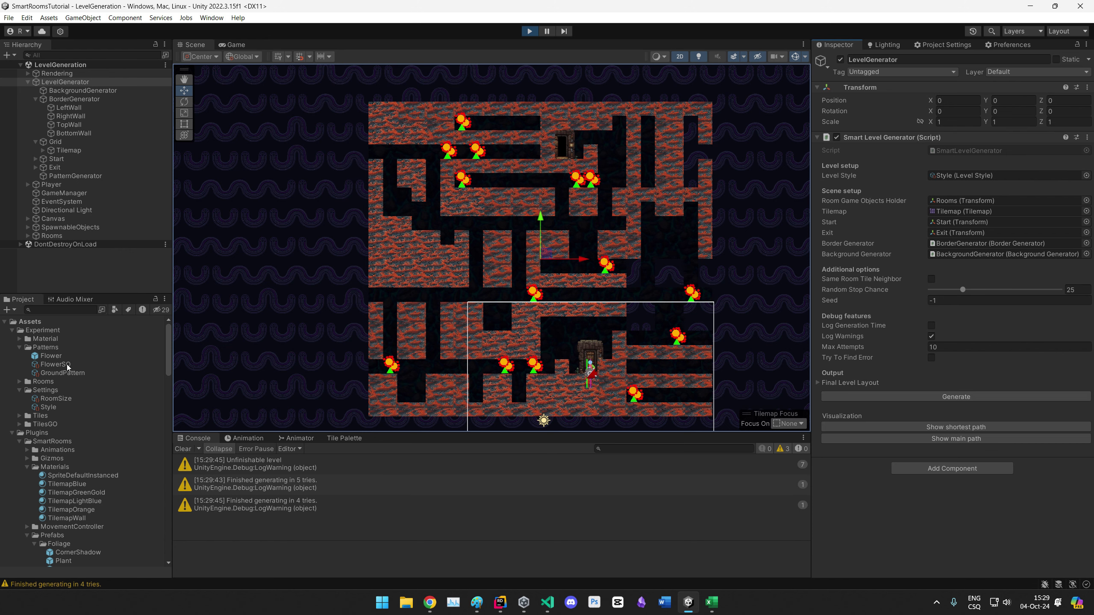
Step: Turn off Unique Positions on the GroundPattern and regenerate the level
{"action": "left_click", "coordinate": [62, 373]}
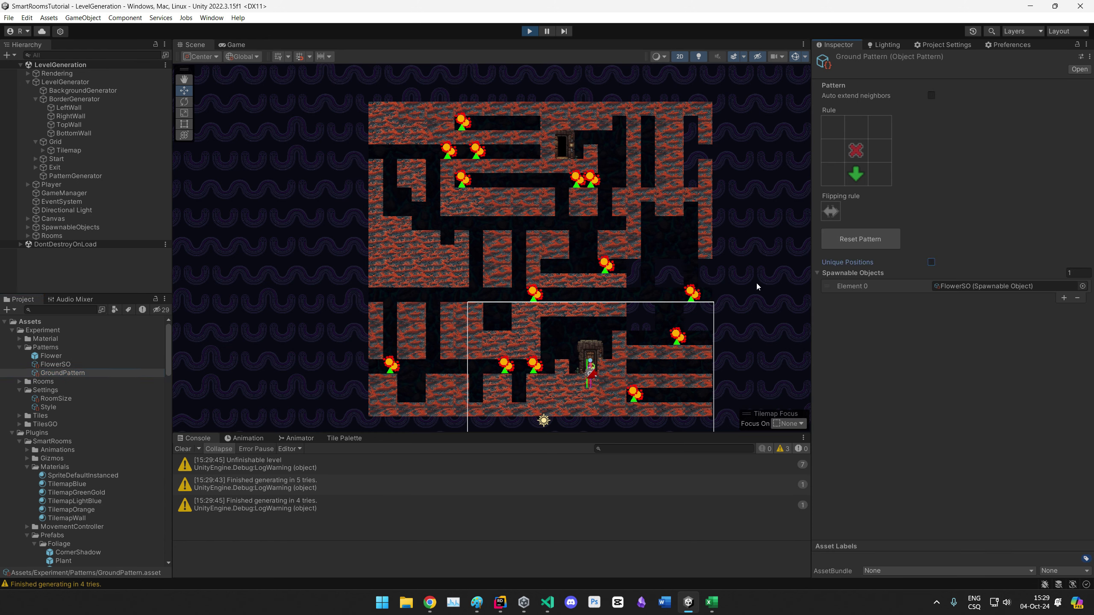
{"action": "left_click", "coordinate": [65, 82]}
{"action": "left_click", "coordinate": [965, 399]}
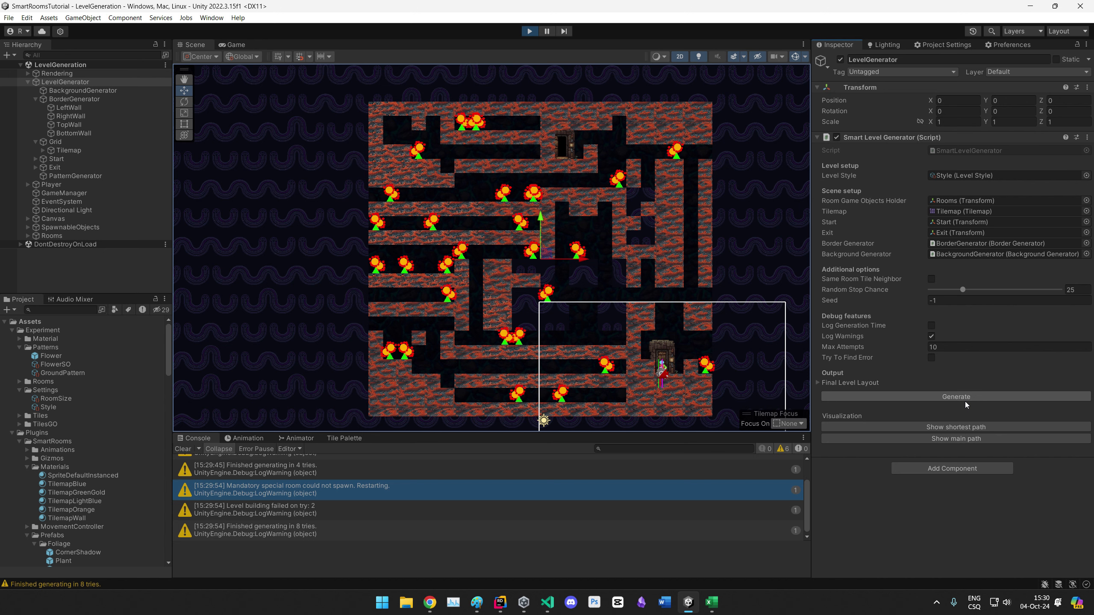
Step: Select the GroundPattern, leave play mode, clear the console messages and run the level again
{"action": "left_click", "coordinate": [76, 374]}
{"action": "left_click", "coordinate": [530, 31]}
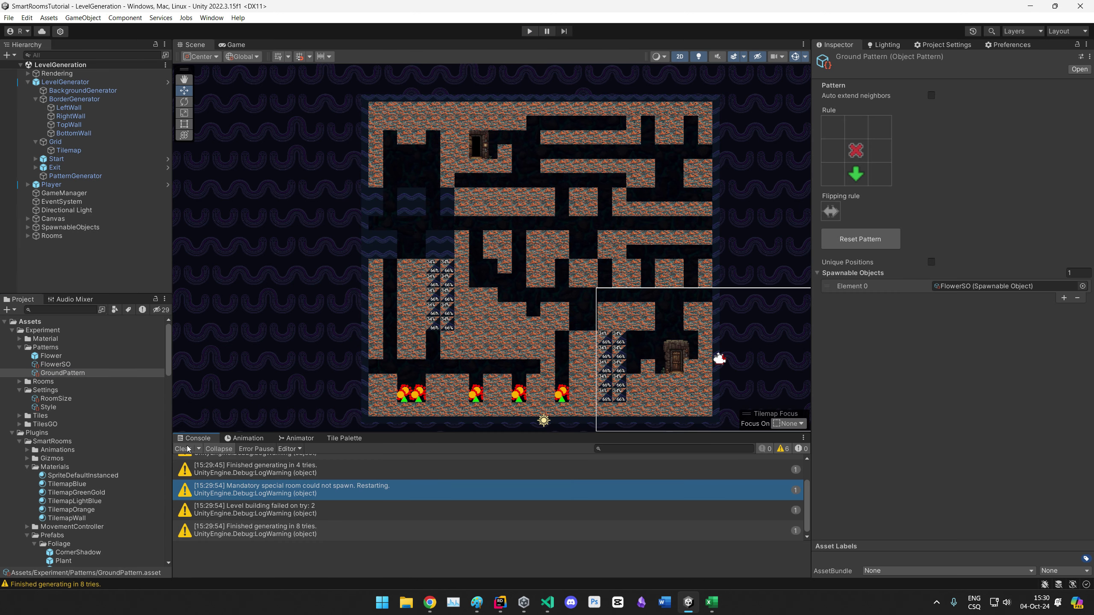
{"action": "left_click", "coordinate": [183, 449]}
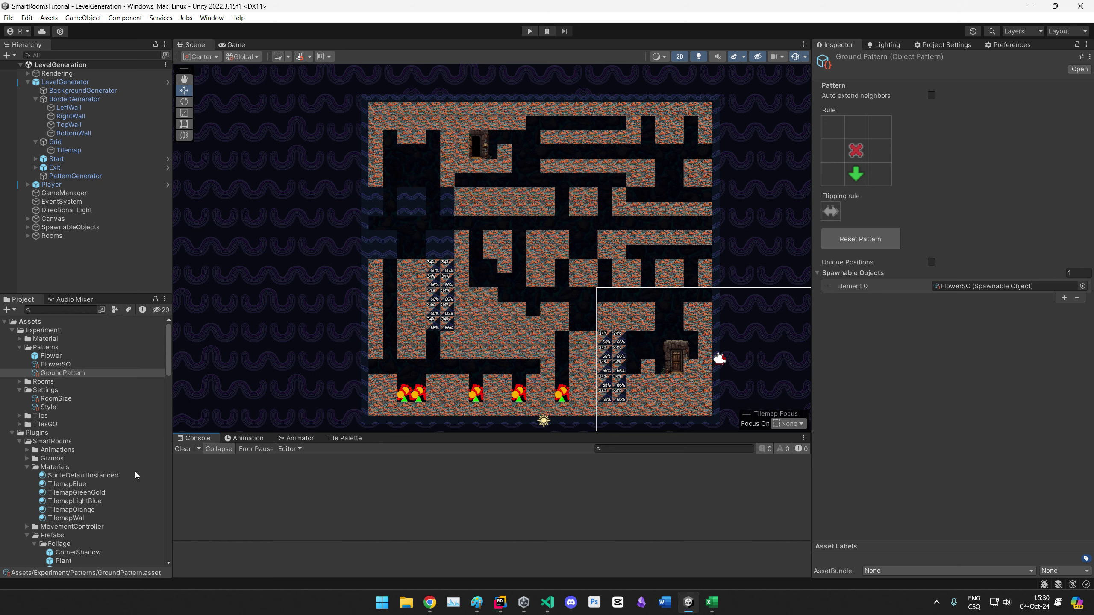
{"action": "scroll", "coordinate": [135, 472], "scroll_direction": "down", "scroll_amount": 10}
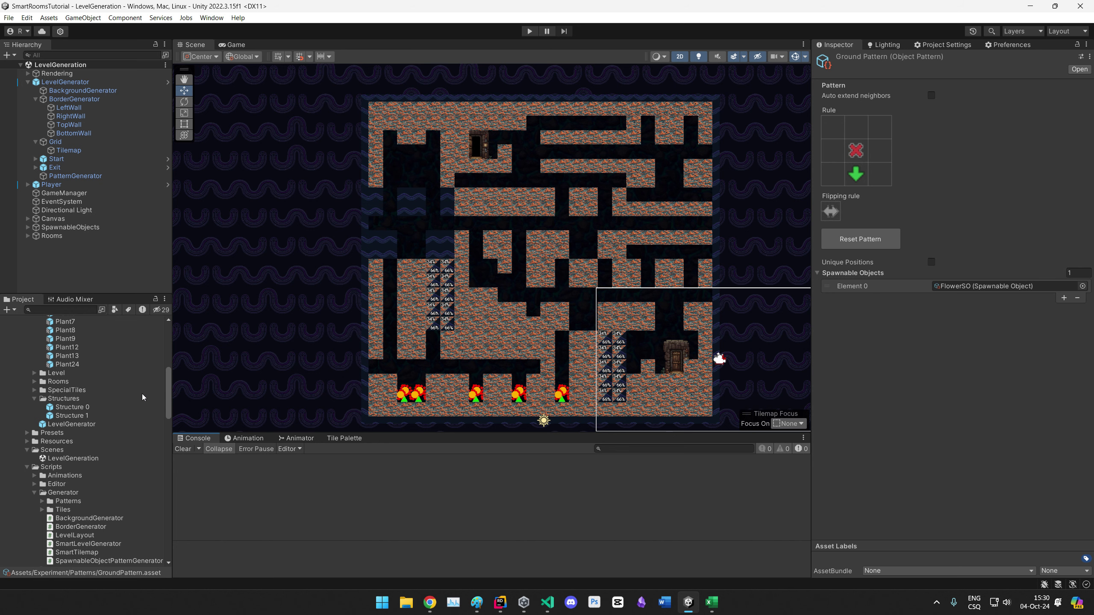
{"action": "left_click", "coordinate": [530, 31]}
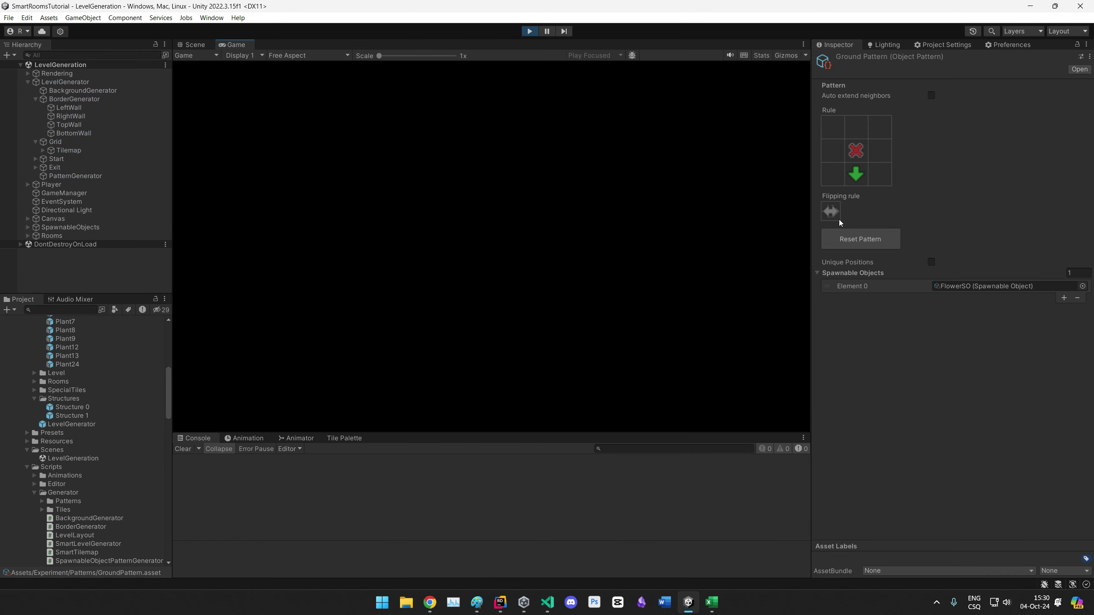
Step: Cycle the GroundPattern's flipping rule through its options back to the horizontal double arrow
{"action": "left_click", "coordinate": [830, 214]}
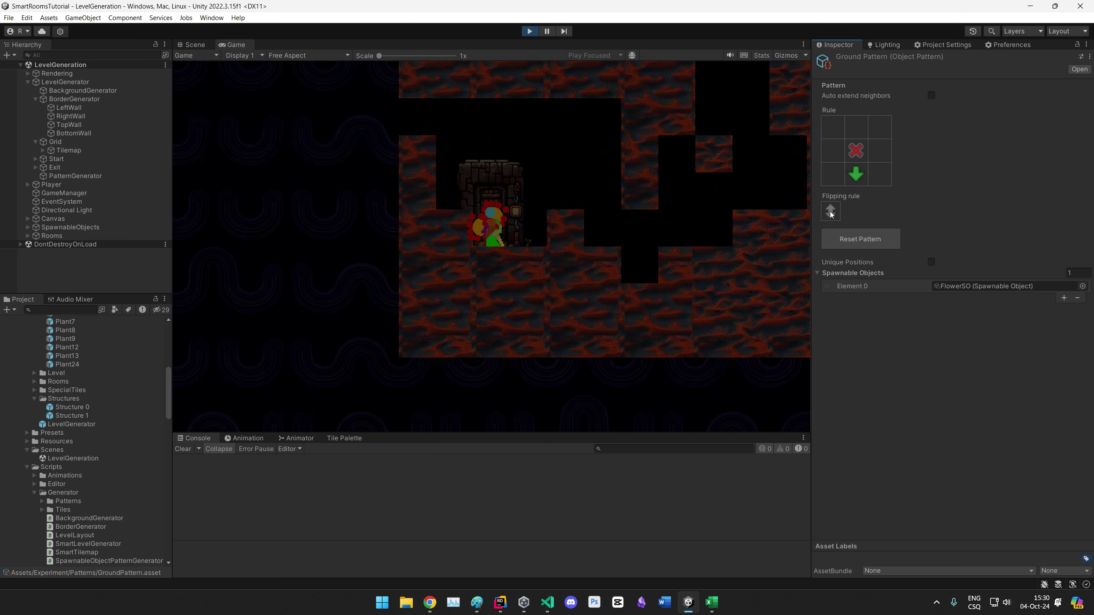
{"action": "left_click", "coordinate": [832, 215]}
{"action": "left_click", "coordinate": [830, 212]}
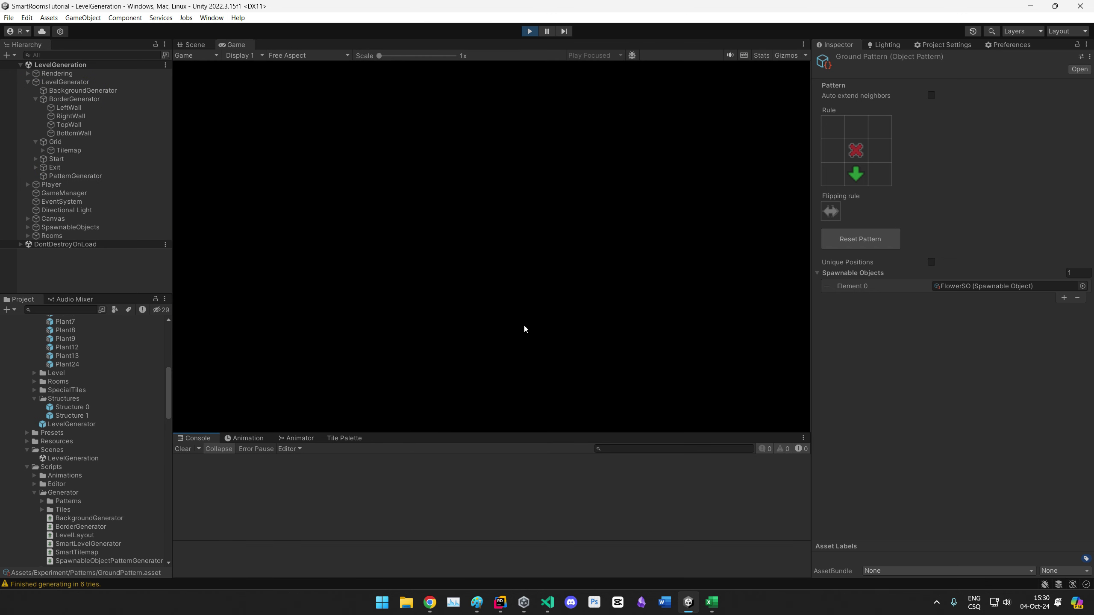
Step: Inspect the spawned flowers in the scene view for overlaps while Unique Positions is off
{"action": "left_click", "coordinate": [194, 44]}
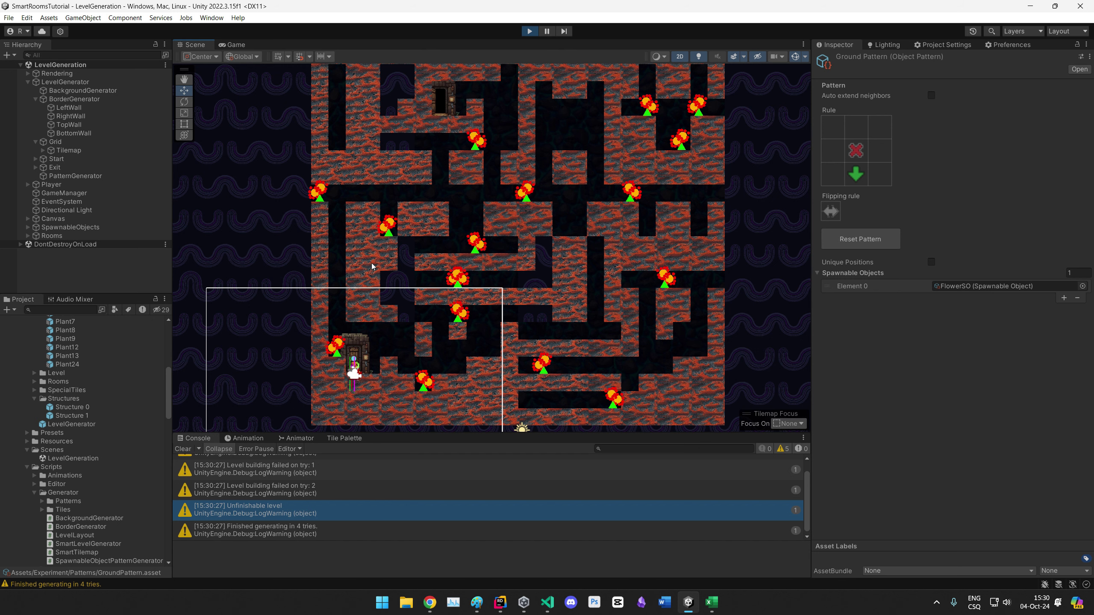
{"action": "middle_click_drag", "start_coordinate": [498, 288], "coordinate": [521, 293]}
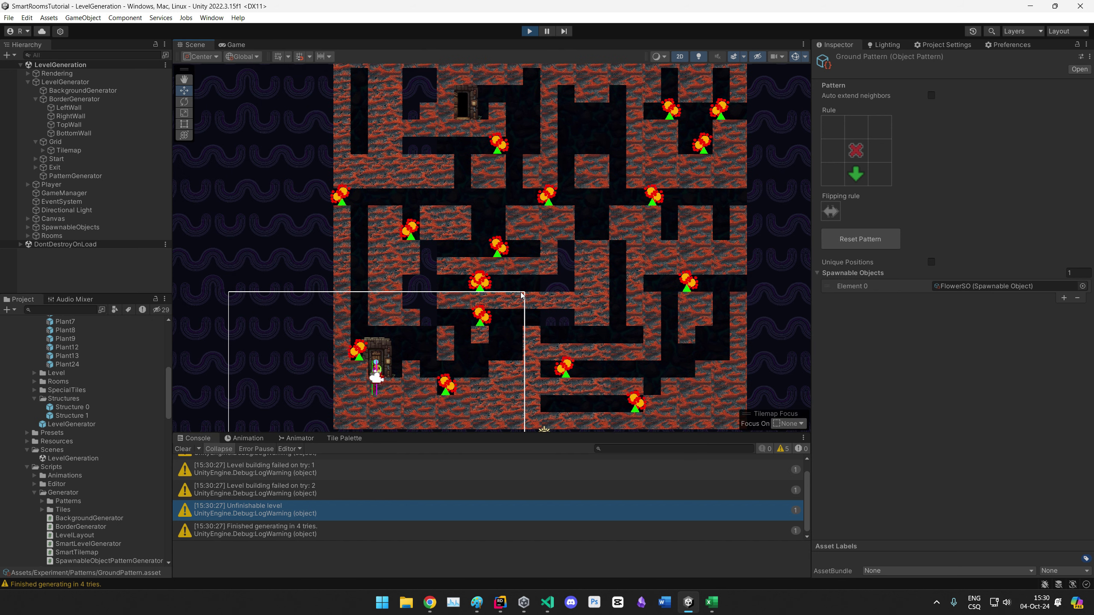
{"action": "left_click", "coordinate": [856, 263]}
{"action": "scroll", "coordinate": [493, 247], "scroll_direction": "up", "scroll_amount": 5}
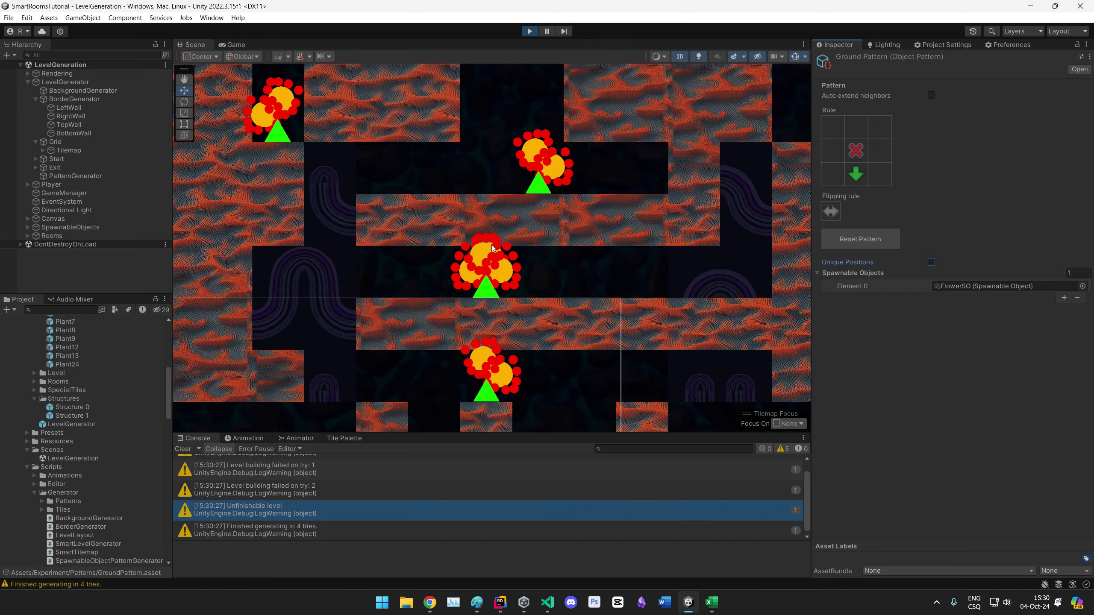
{"action": "scroll", "coordinate": [477, 258], "scroll_direction": "down", "scroll_amount": 7}
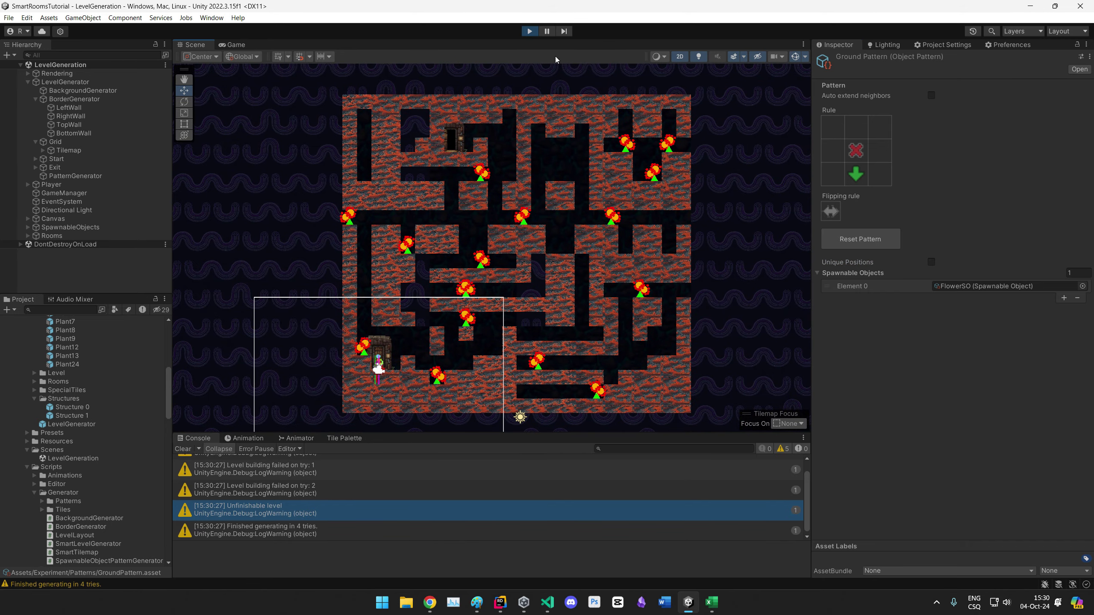
Step: Turn on Unique Positions on the GroundPattern and run the level several times to test flower placement
{"action": "left_click", "coordinate": [529, 31]}
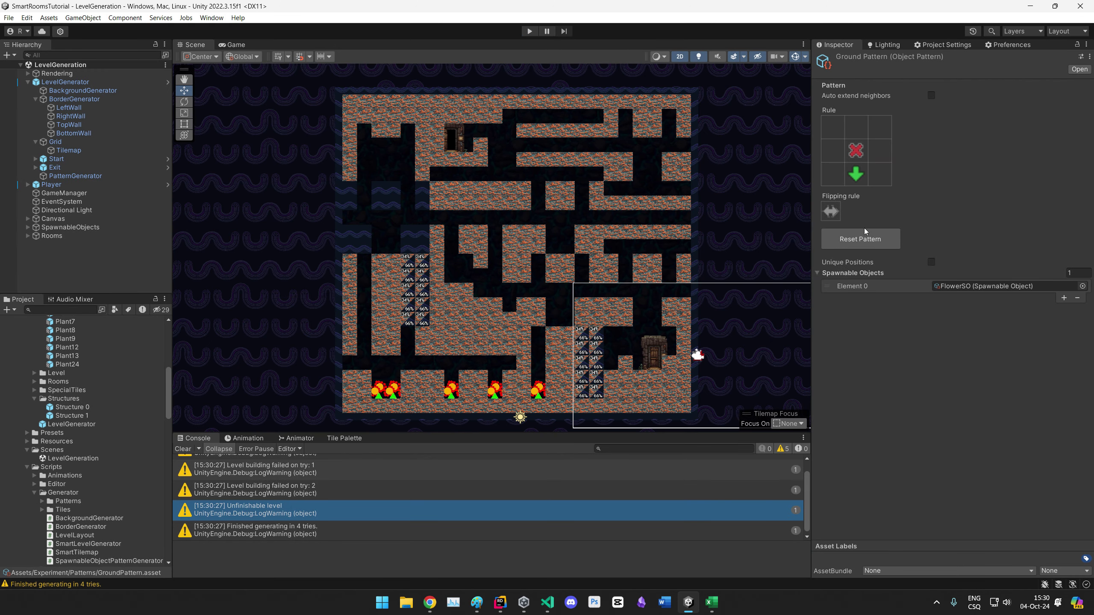
{"action": "left_click", "coordinate": [529, 31]}
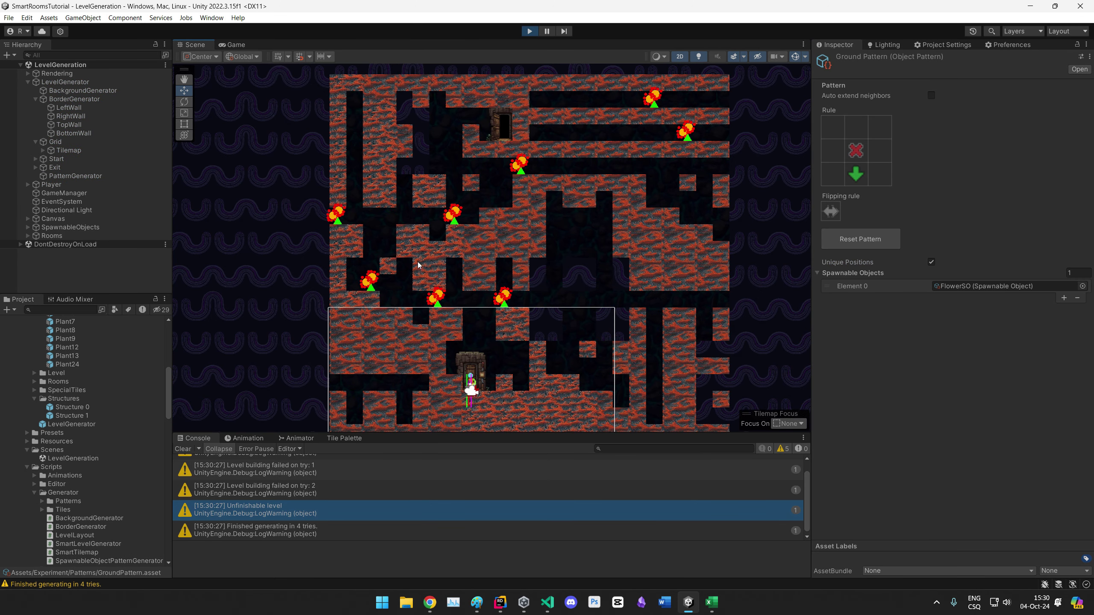
{"action": "left_click", "coordinate": [530, 31]}
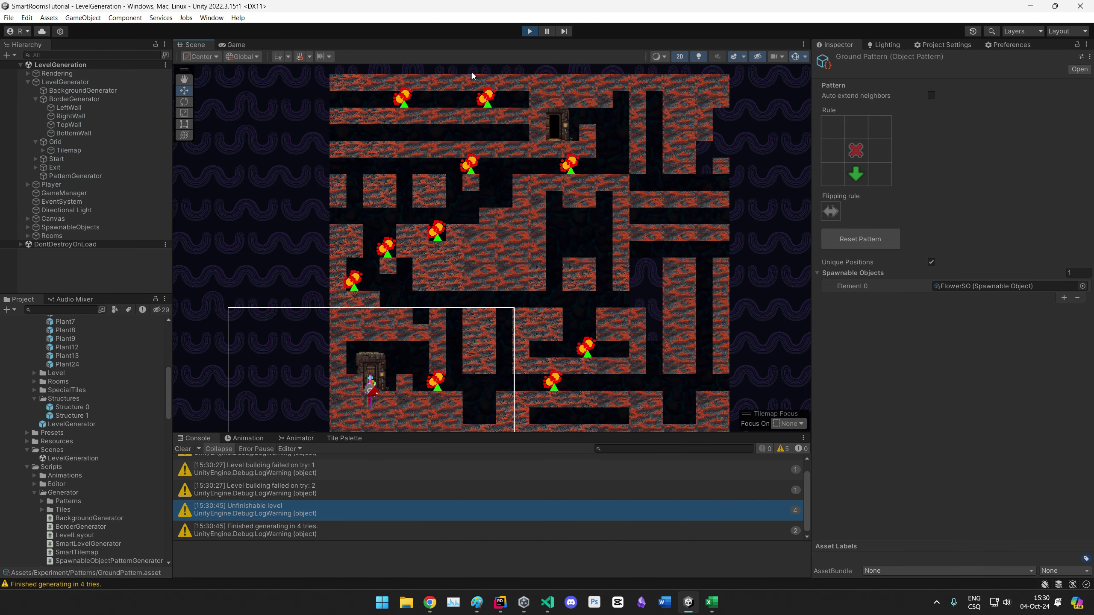
{"action": "key", "text": "ctrl+p"}
{"action": "key", "text": "ctrl+p"}
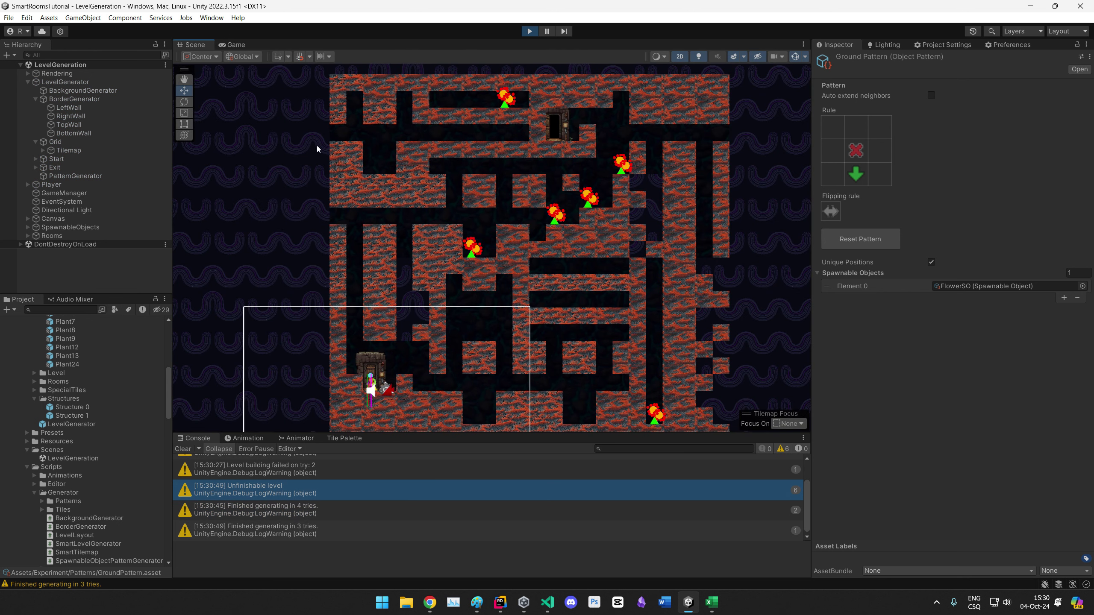
Step: Examine how the flowers are spread over the level, run it once more and leave play mode
{"action": "middle_click_drag", "start_coordinate": [534, 261], "coordinate": [506, 273]}
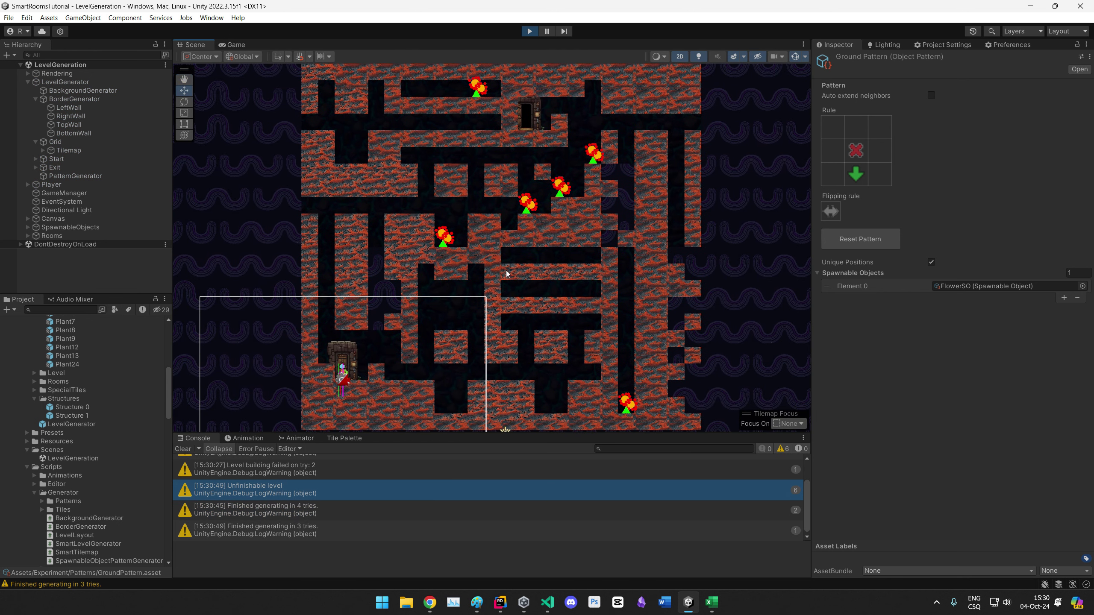
{"action": "middle_click_drag", "start_coordinate": [556, 152], "coordinate": [559, 180]}
{"action": "scroll", "coordinate": [550, 185], "scroll_direction": "down", "scroll_amount": 2}
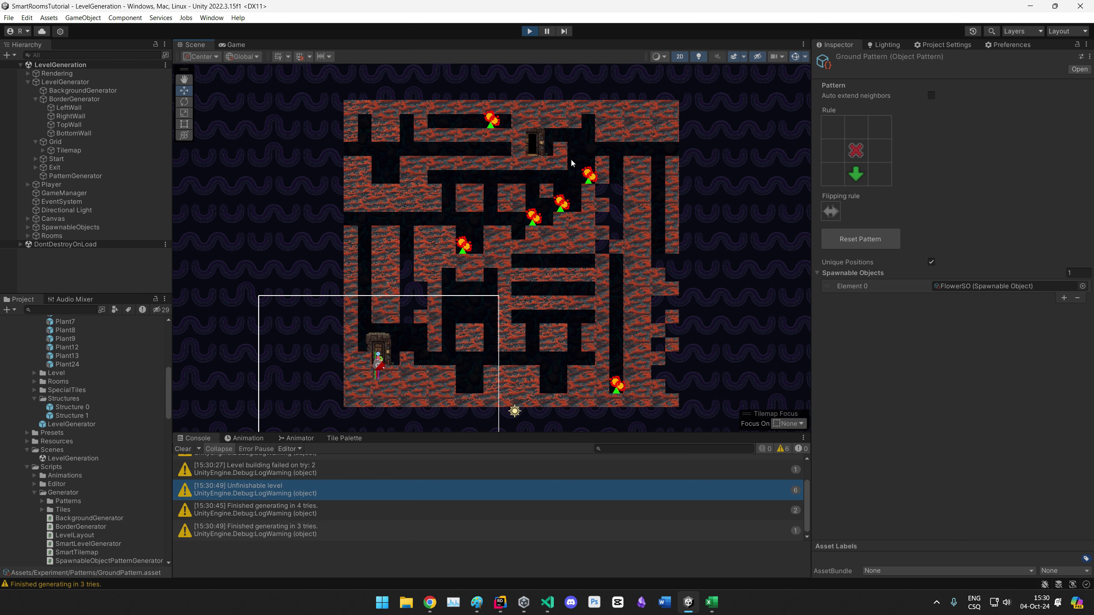
{"action": "left_click", "coordinate": [529, 32]}
{"action": "key", "text": "ctrl+p"}
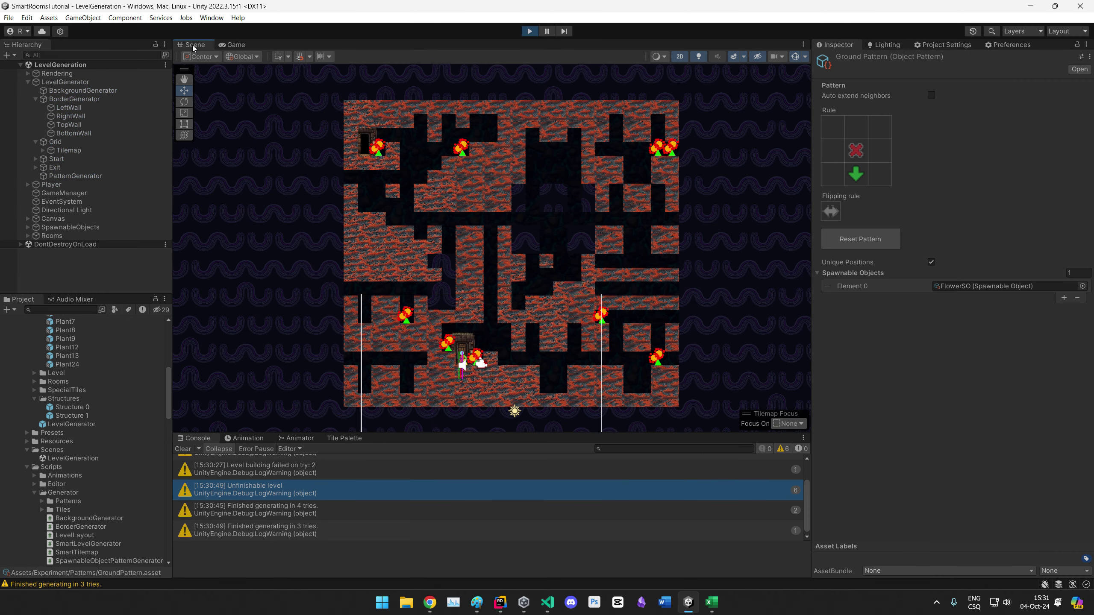
{"action": "left_click", "coordinate": [530, 31]}
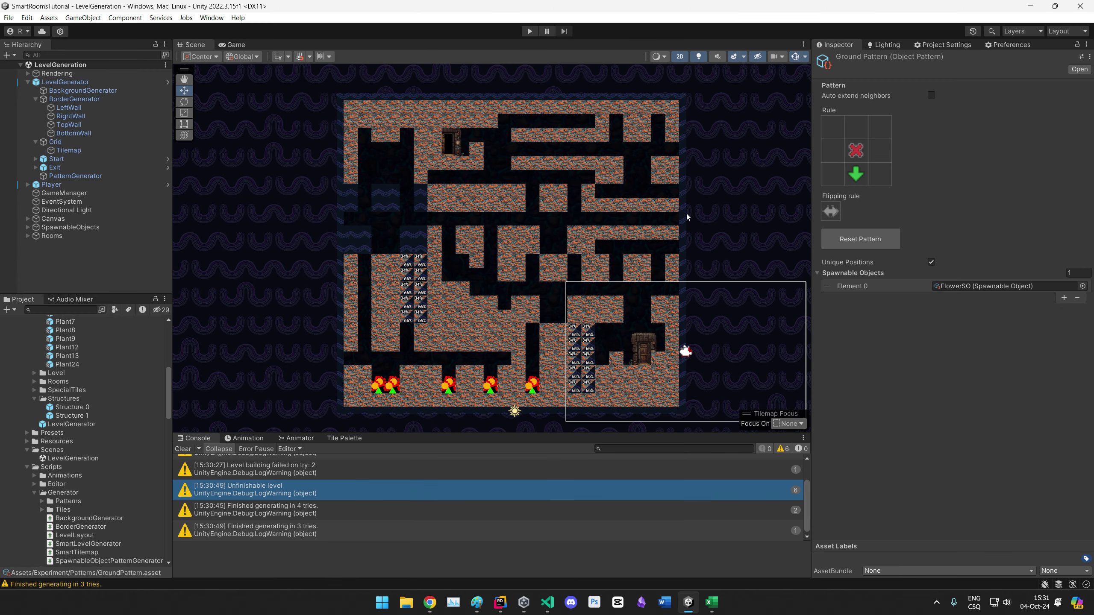
Step: Clear the console and switch the GroundPattern's flipping rule to the circle symbol
{"action": "left_click", "coordinate": [182, 448]}
{"action": "left_click", "coordinate": [831, 210]}
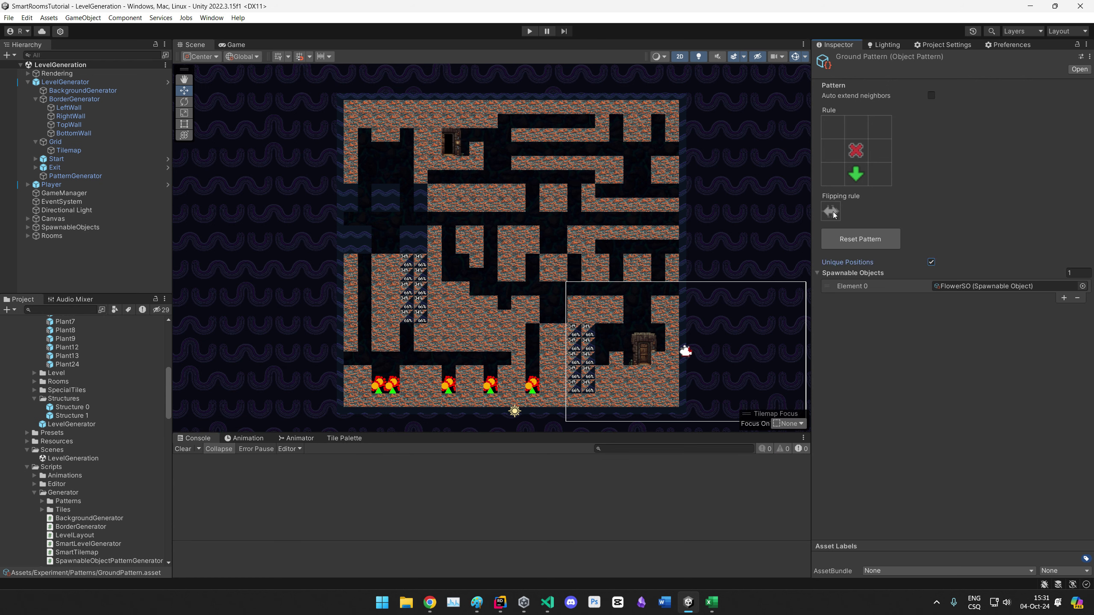
{"action": "left_click", "coordinate": [834, 207]}
{"action": "left_click", "coordinate": [833, 206]}
Step: Review the FlowerSO assigned to the GroundPattern and the Flower prefab's components, leaving the component search without adding anything
{"action": "left_click", "coordinate": [947, 285]}
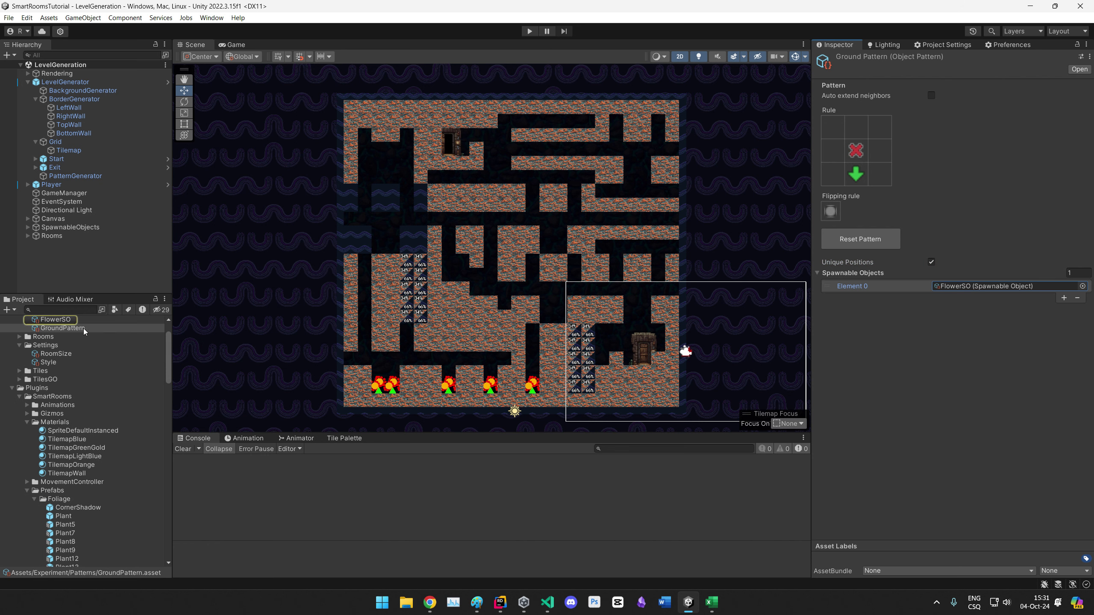
{"action": "left_click", "coordinate": [56, 320]}
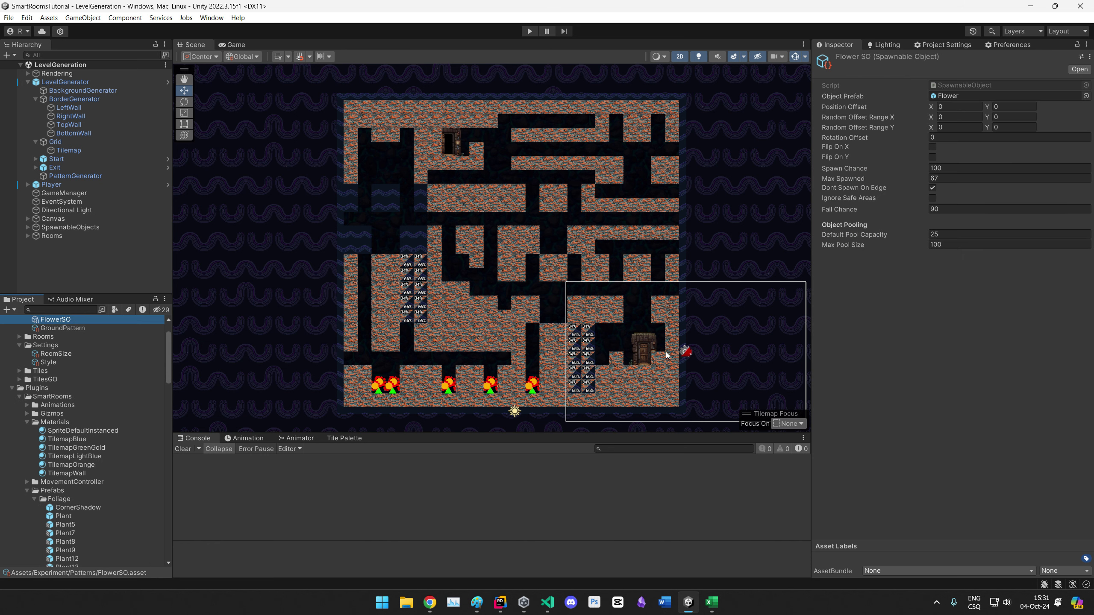
{"action": "scroll", "coordinate": [50, 375], "scroll_direction": "up", "scroll_amount": 3}
{"action": "left_click", "coordinate": [51, 355]}
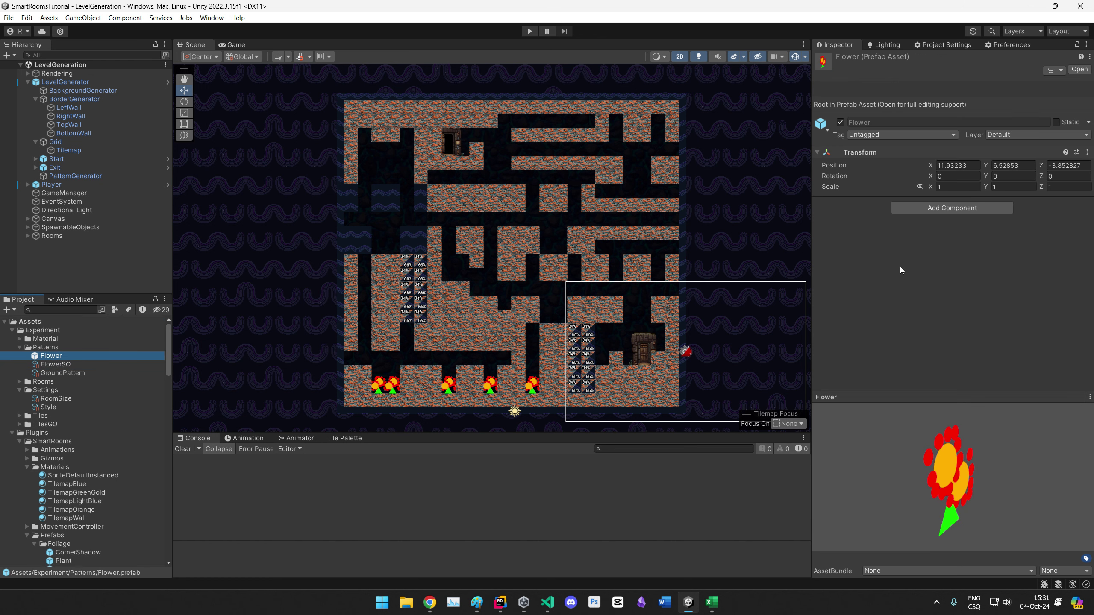
{"action": "left_click", "coordinate": [961, 208]}
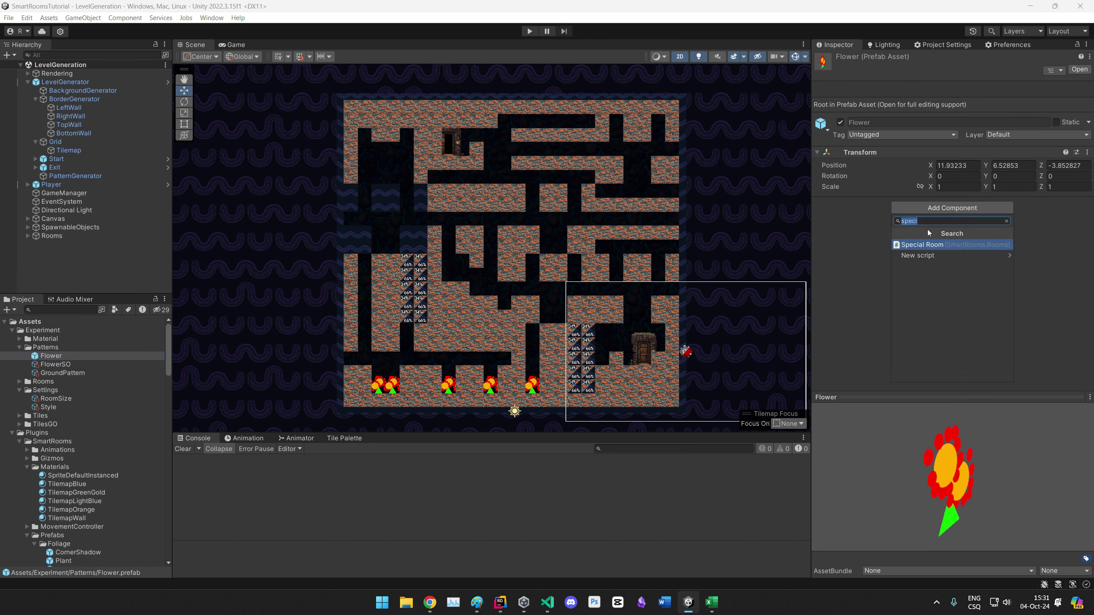
{"action": "left_click", "coordinate": [886, 245]}
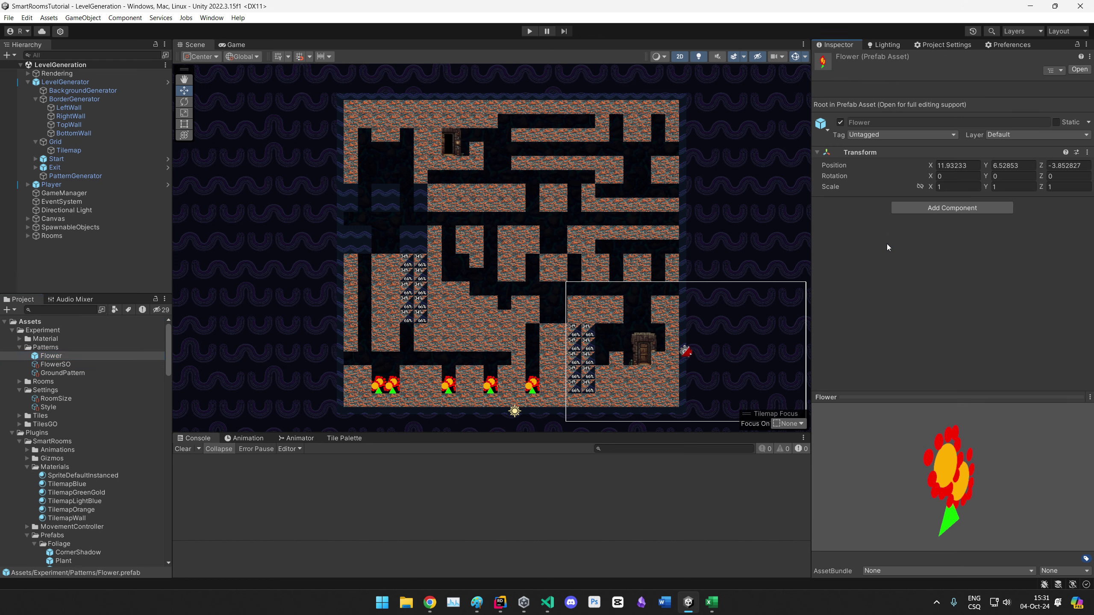
Step: Set the Flower prefab's X scale to 0.52 and return it to 1
{"action": "left_click", "coordinate": [943, 187]}
{"action": "type", "text": "0.52"}
{"action": "key", "text": "Return"}
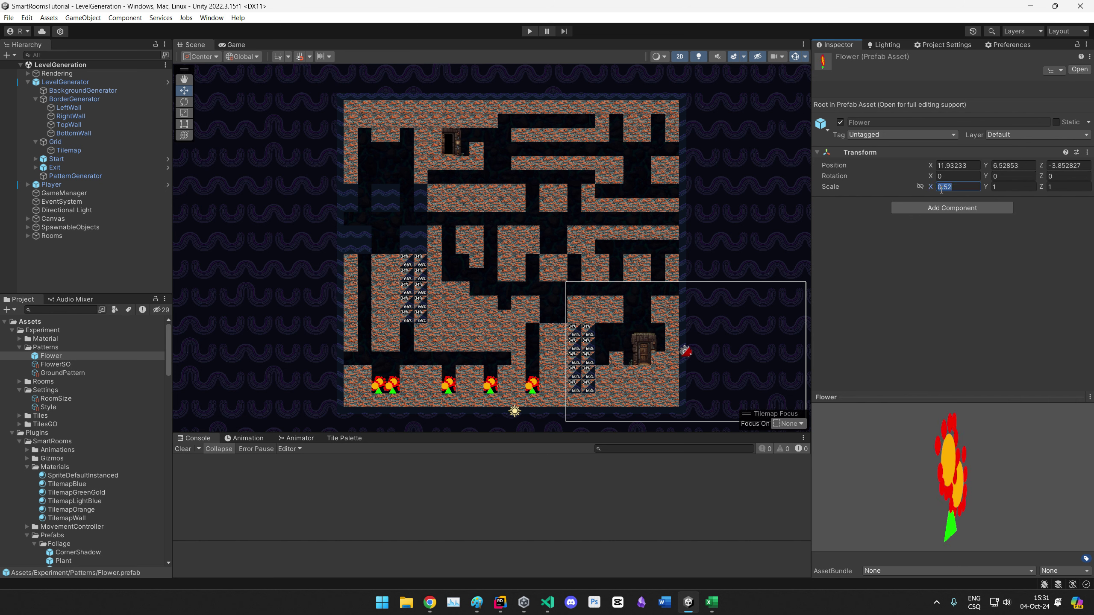
{"action": "type", "text": "01"}
{"action": "key", "text": "Return"}
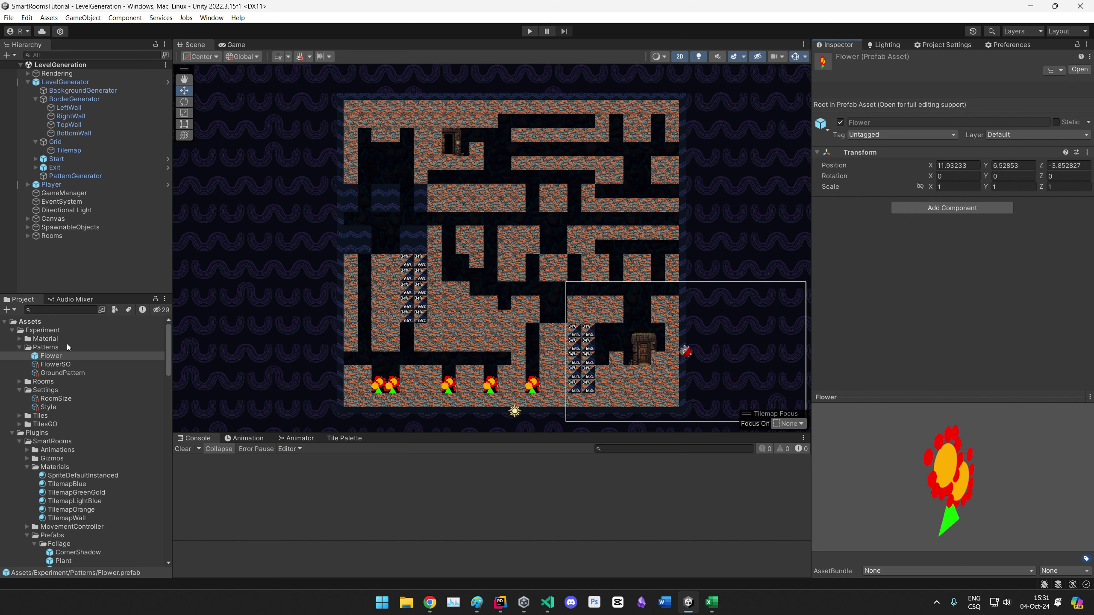
Step: Set the FlowerSO rotation offset to 69.33, run the level to check the rotated flowers and leave play mode
{"action": "left_click", "coordinate": [63, 366]}
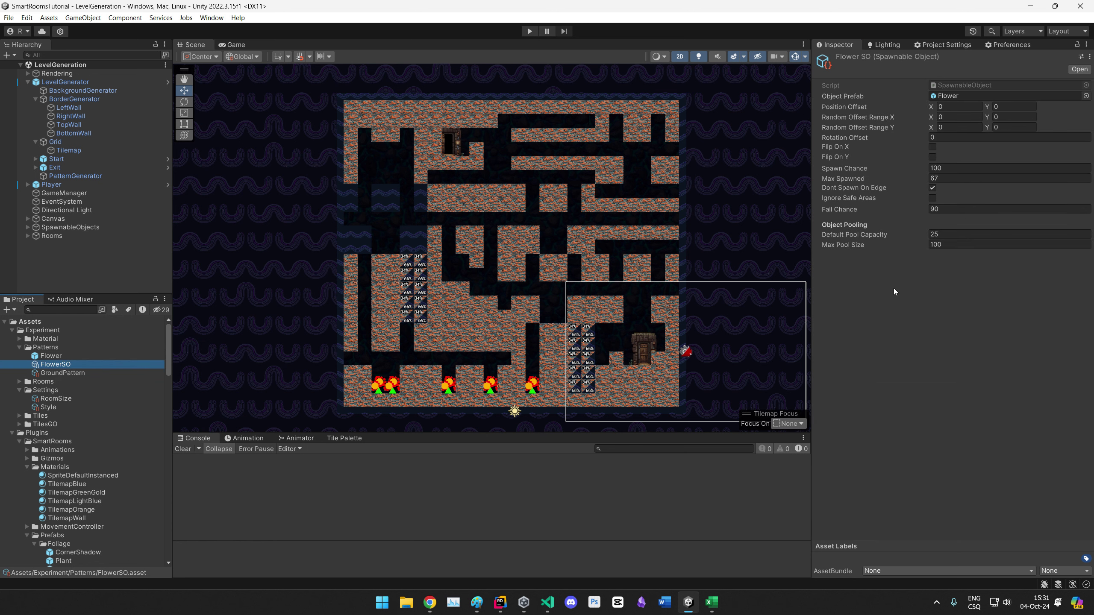
{"action": "left_click", "coordinate": [858, 301]}
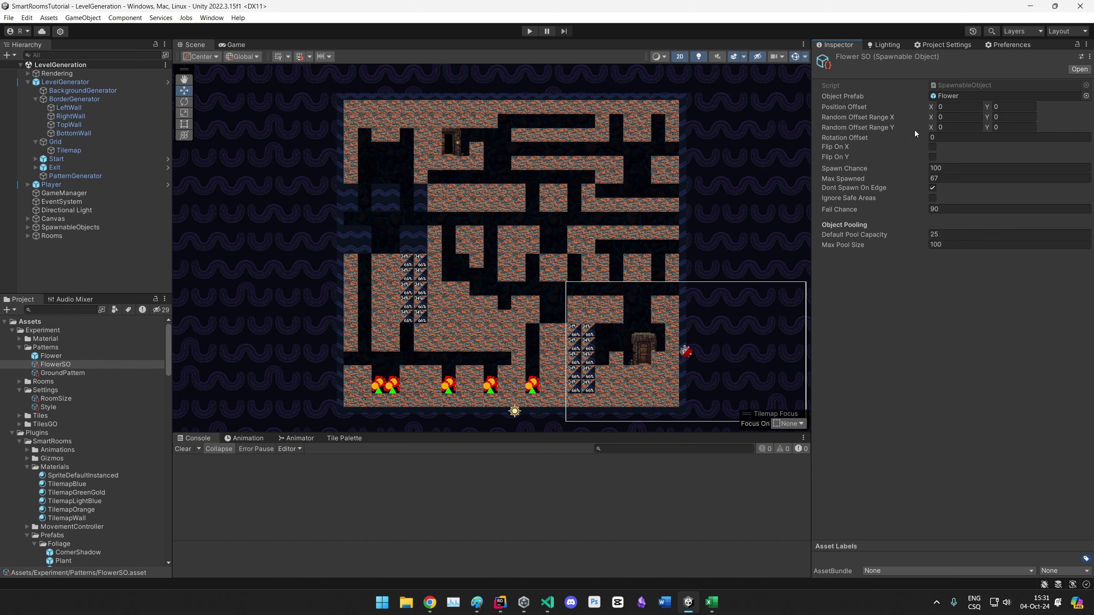
{"action": "left_click_drag", "start_coordinate": [919, 138], "coordinate": [1069, 156]}
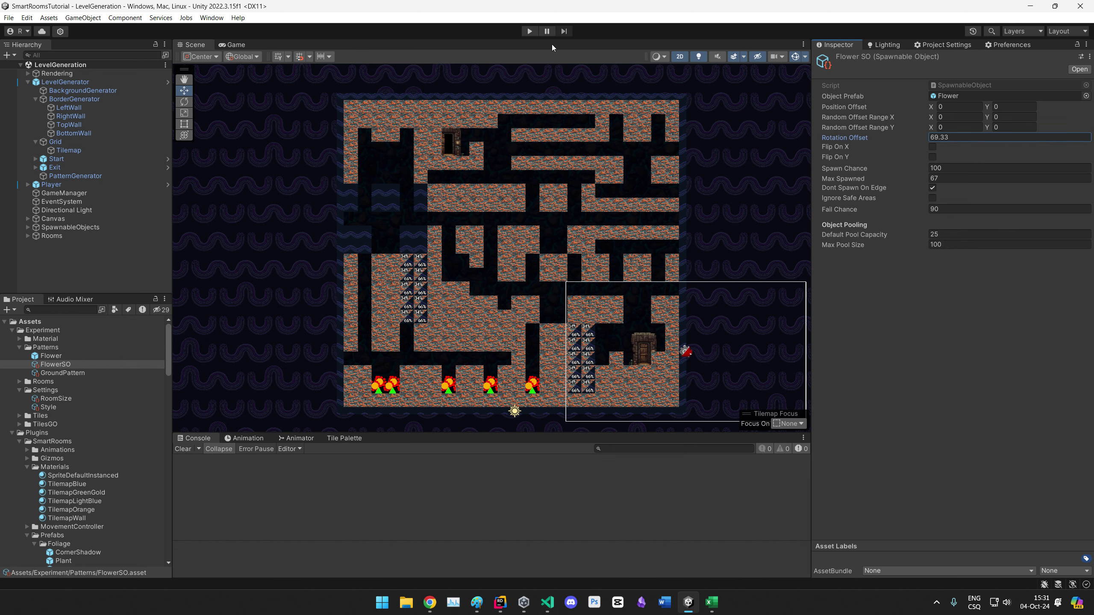
{"action": "left_click", "coordinate": [530, 31]}
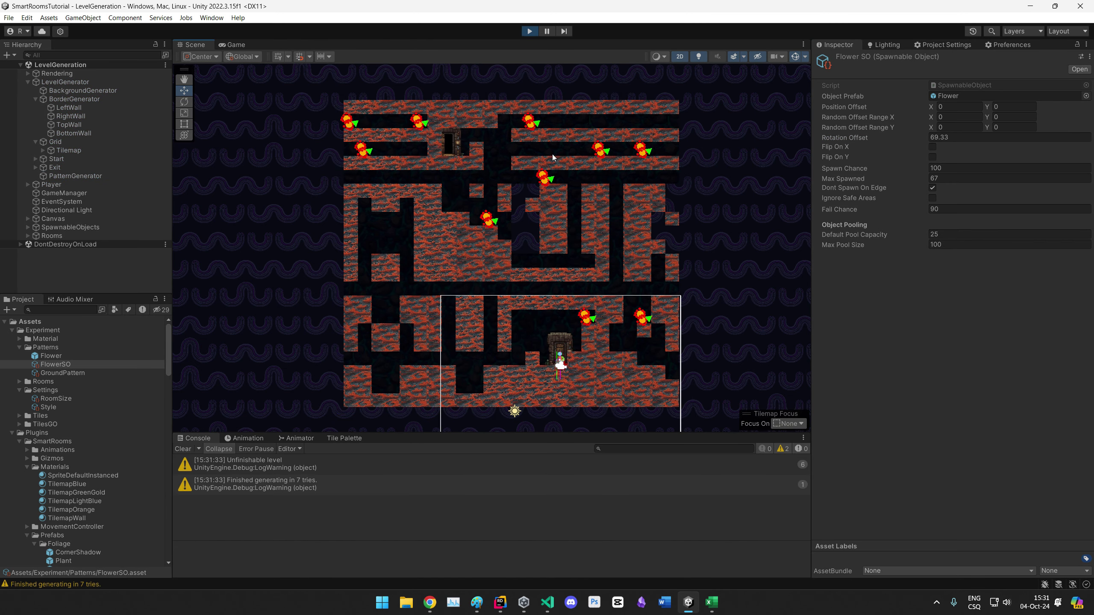
{"action": "left_click", "coordinate": [529, 32]}
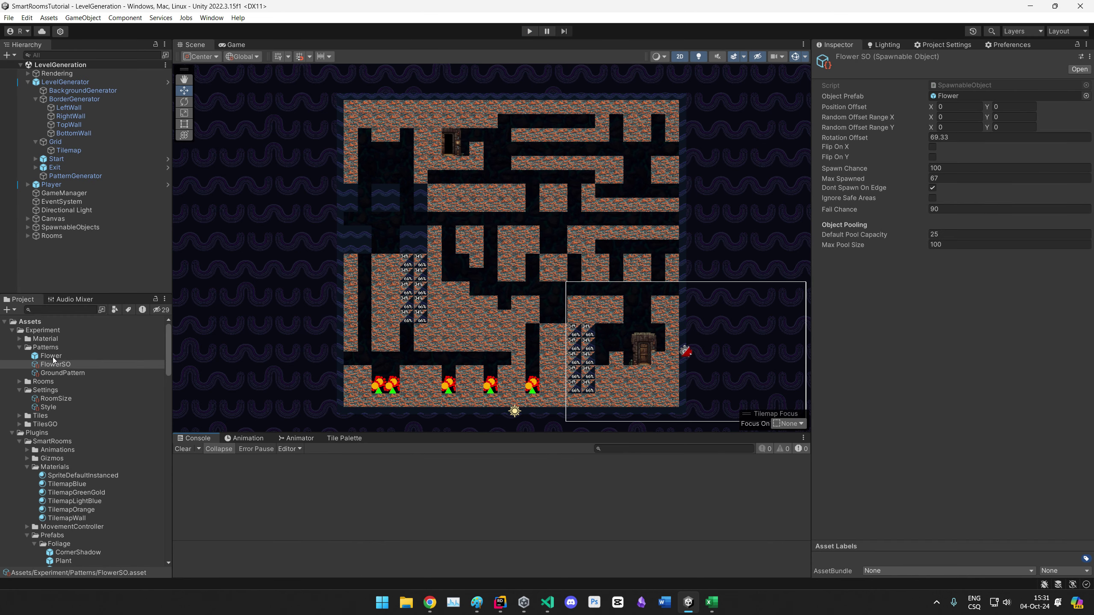
Step: Duplicate the GroundPattern asset and name the copy CornerPattern
{"action": "left_click", "coordinate": [63, 373]}
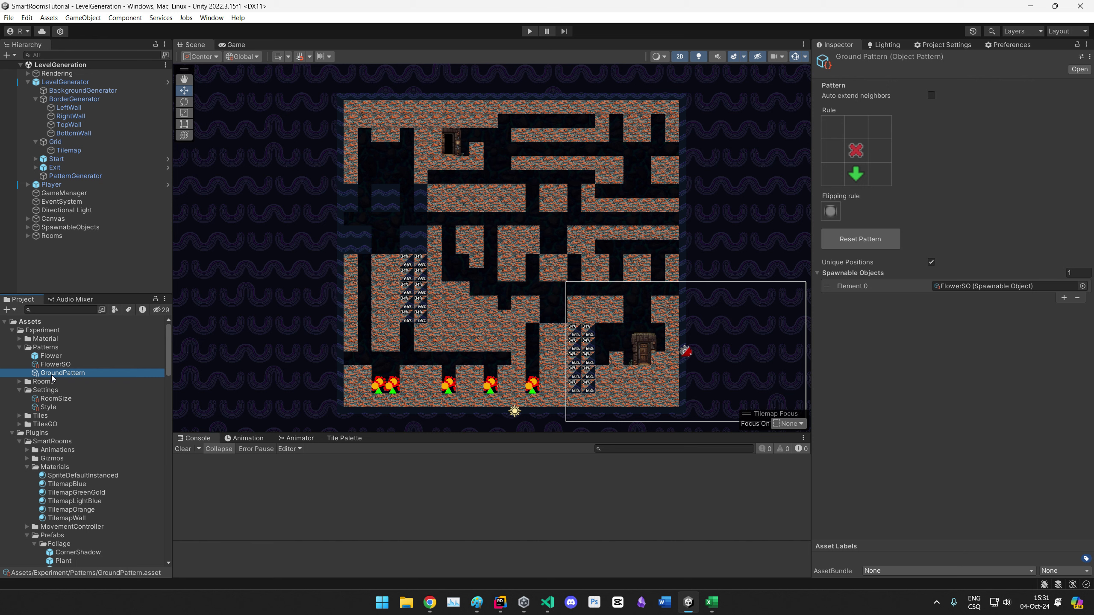
{"action": "key", "text": "ctrl+d"}
{"action": "key", "text": "F2"}
{"action": "type", "text": "Cro"}
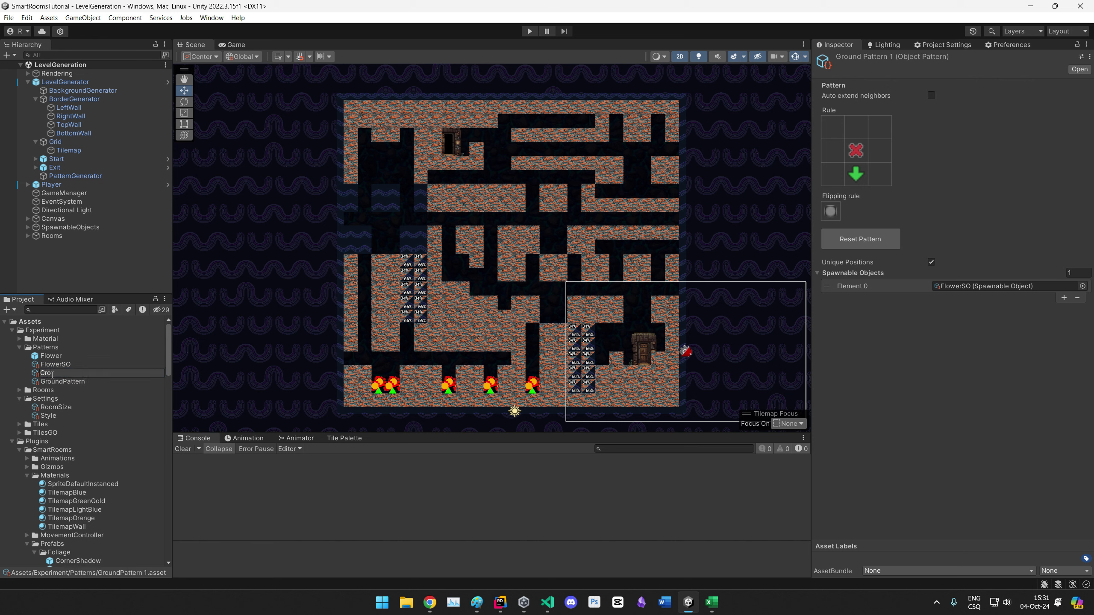
{"action": "type", "text": "nerPattern"}
{"action": "key", "text": "Return"}
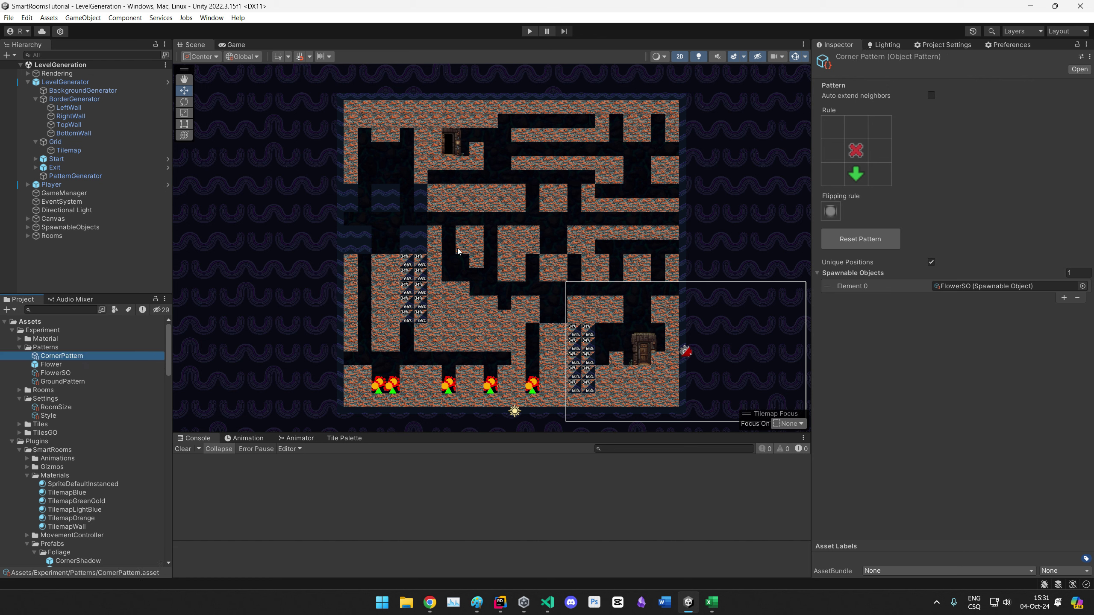
Step: Set the CornerPattern rule to require the tiles above and to the right, and empty the cell below
{"action": "left_click", "coordinate": [856, 127]}
{"action": "left_click", "coordinate": [879, 151]}
{"action": "left_click", "coordinate": [855, 174]}
{"action": "left_click", "coordinate": [856, 173]}
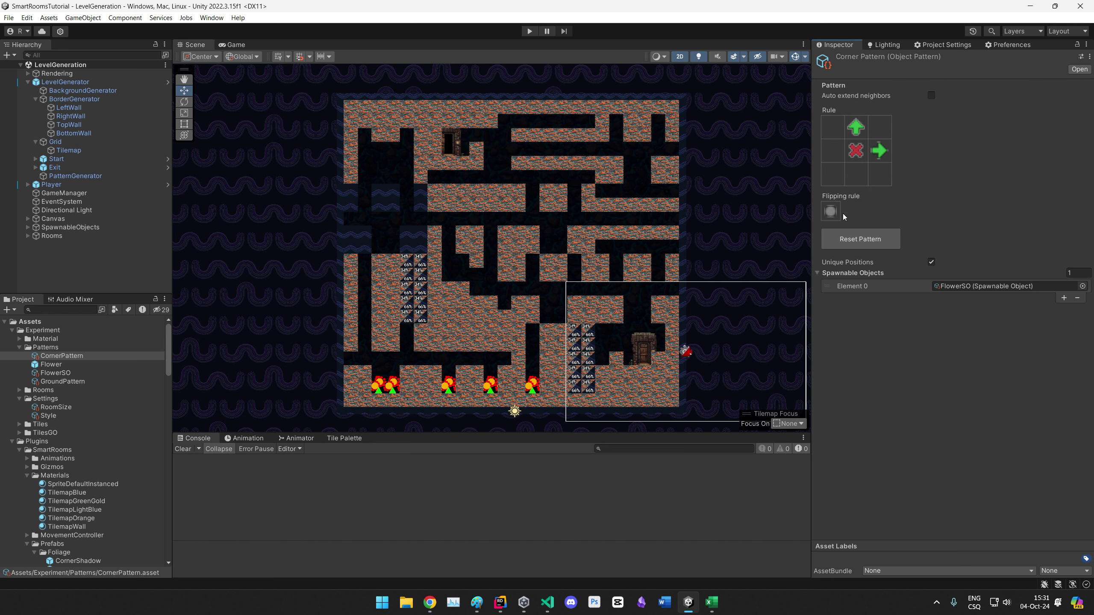
Step: Set the CornerPattern flipping rule to flip along both the horizontal and vertical axes
{"action": "left_click", "coordinate": [836, 211]}
{"action": "left_click", "coordinate": [837, 211]}
{"action": "left_click", "coordinate": [838, 212]}
Step: Duplicate the FlowerSO spawnable object and name the copy CornerSO
{"action": "left_click", "coordinate": [66, 372]}
{"action": "key", "text": "ctrl+d"}
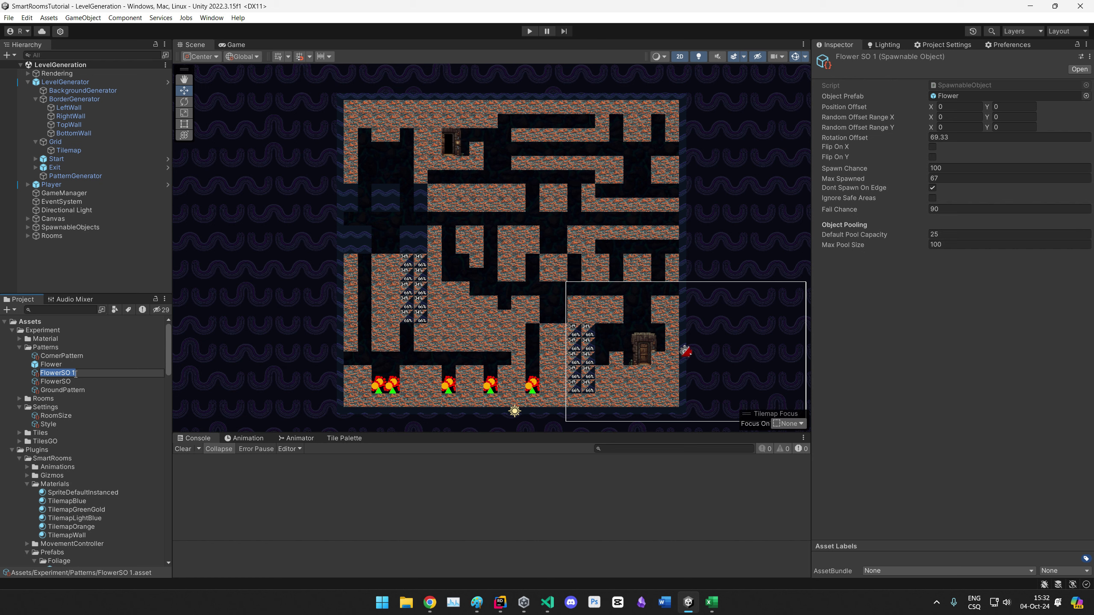
{"action": "type", "text": "CornerSO"}
{"action": "key", "text": "Return"}
Step: Duplicate the Flower prefab and name the copy Corner
{"action": "left_click", "coordinate": [75, 374]}
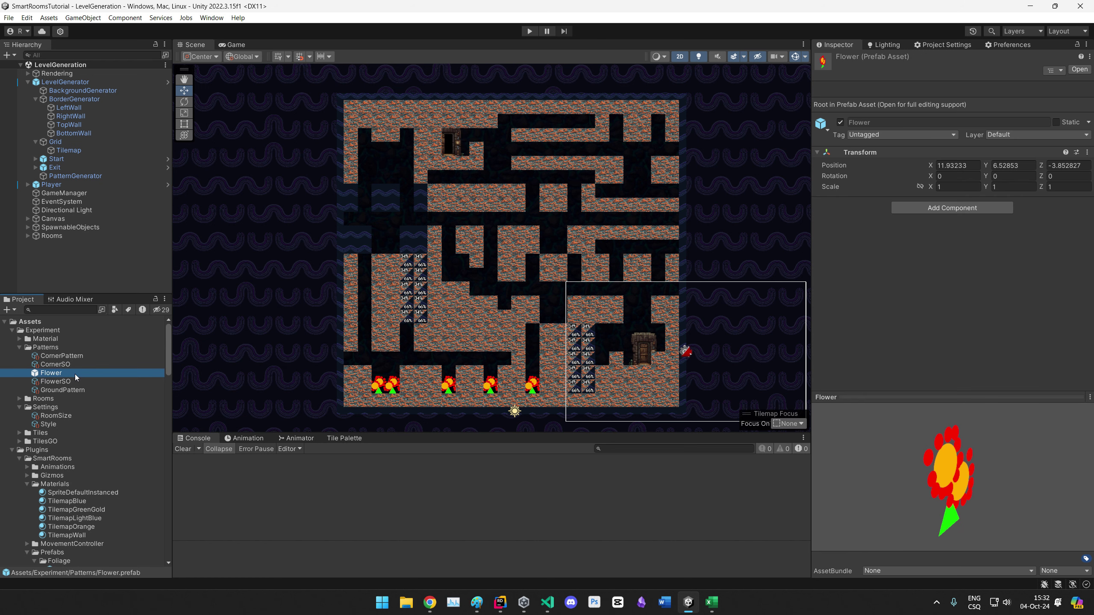
{"action": "key", "text": "ctrl+d"}
{"action": "type", "text": "Corn"}
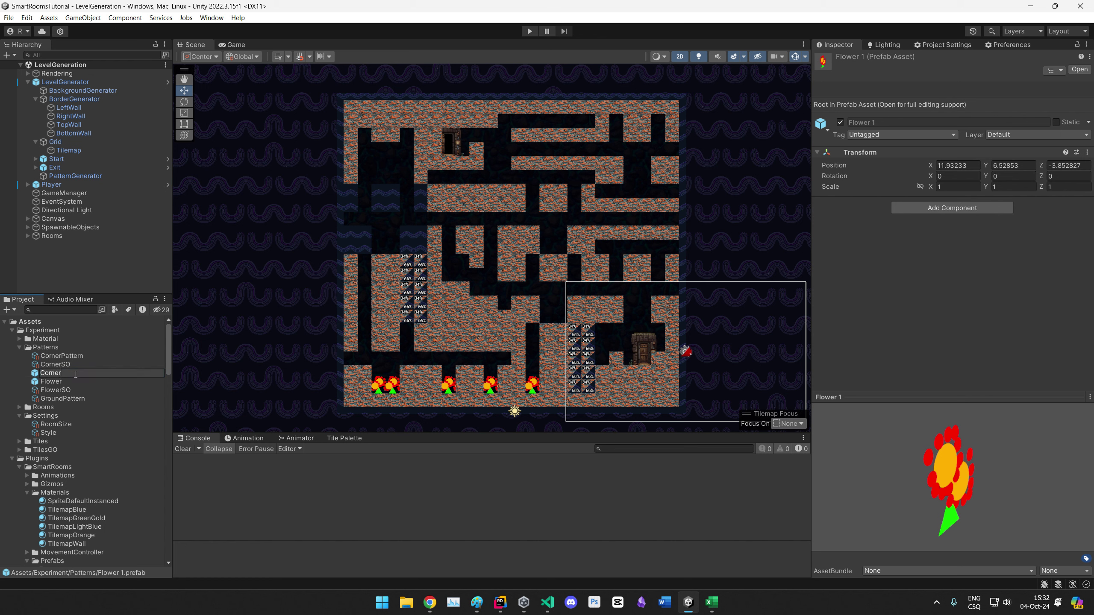
{"action": "type", "text": "er"}
{"action": "key", "text": "Return"}
Step: Assign the Corner prefab as CornerSO's object prefab and CornerSO as CornerPattern's spawnable object
{"action": "left_click", "coordinate": [75, 374]}
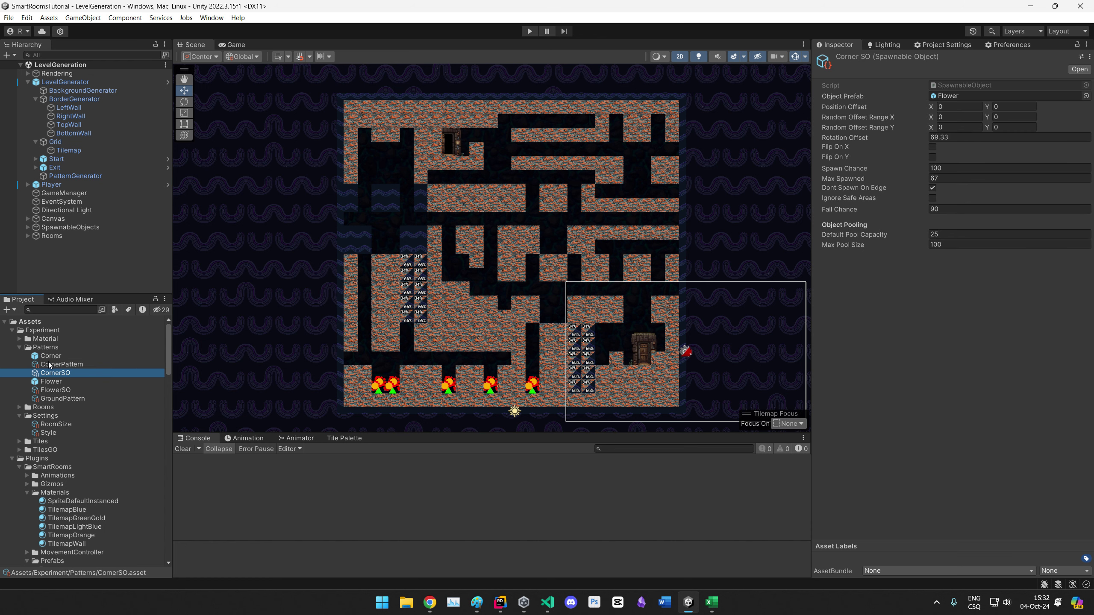
{"action": "left_click_drag", "start_coordinate": [51, 357], "coordinate": [990, 97]}
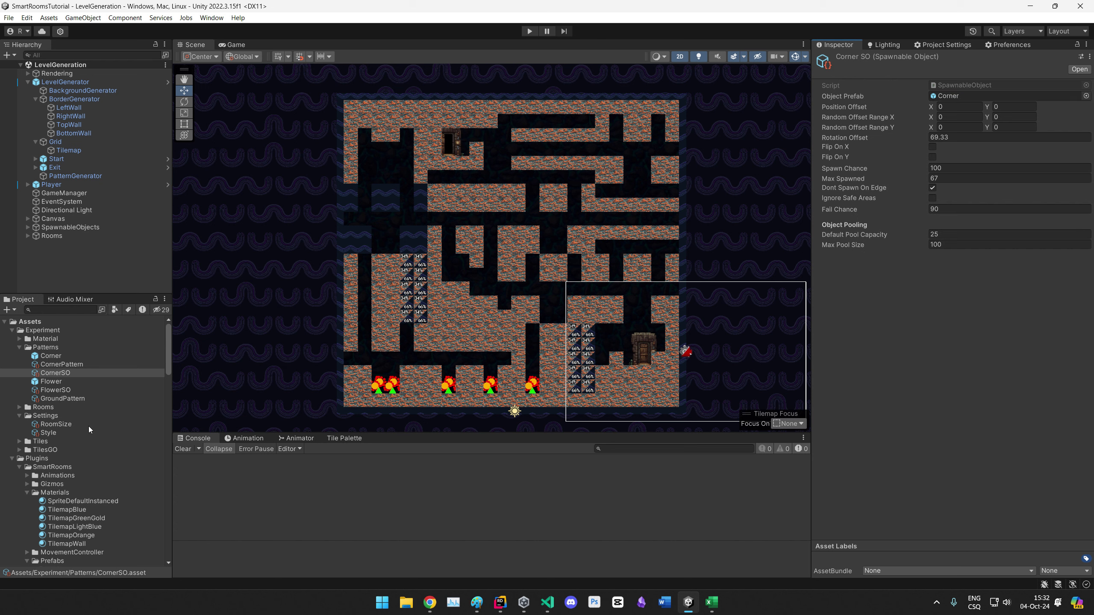
{"action": "left_click", "coordinate": [58, 366]}
{"action": "left_click_drag", "start_coordinate": [55, 373], "coordinate": [944, 296]}
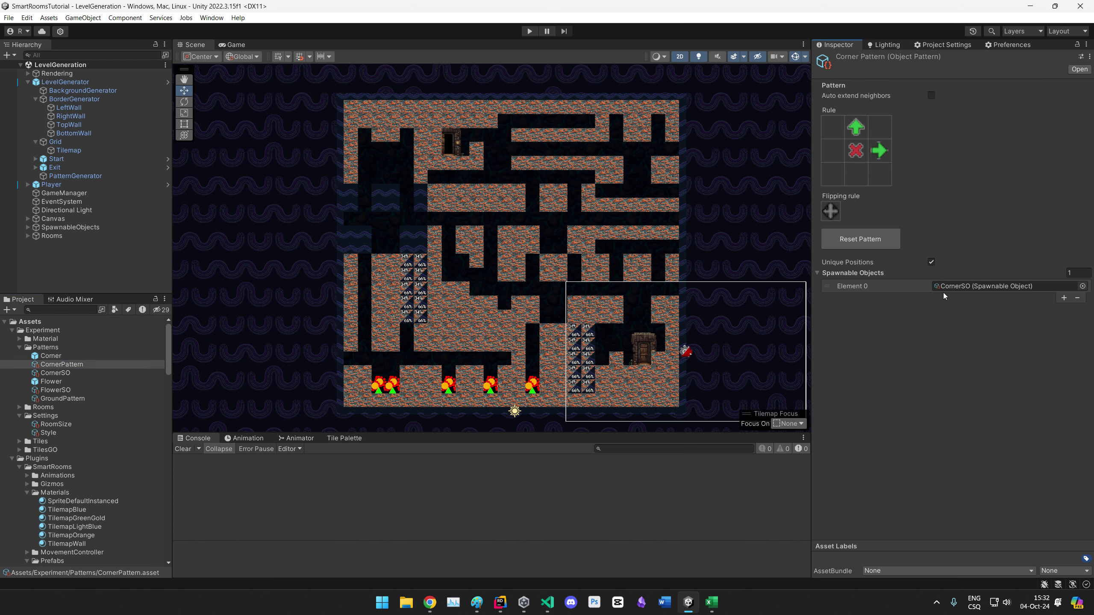
Step: Open the Corner prefab and delete its Triangle object with all nested circles
{"action": "left_click", "coordinate": [50, 355]}
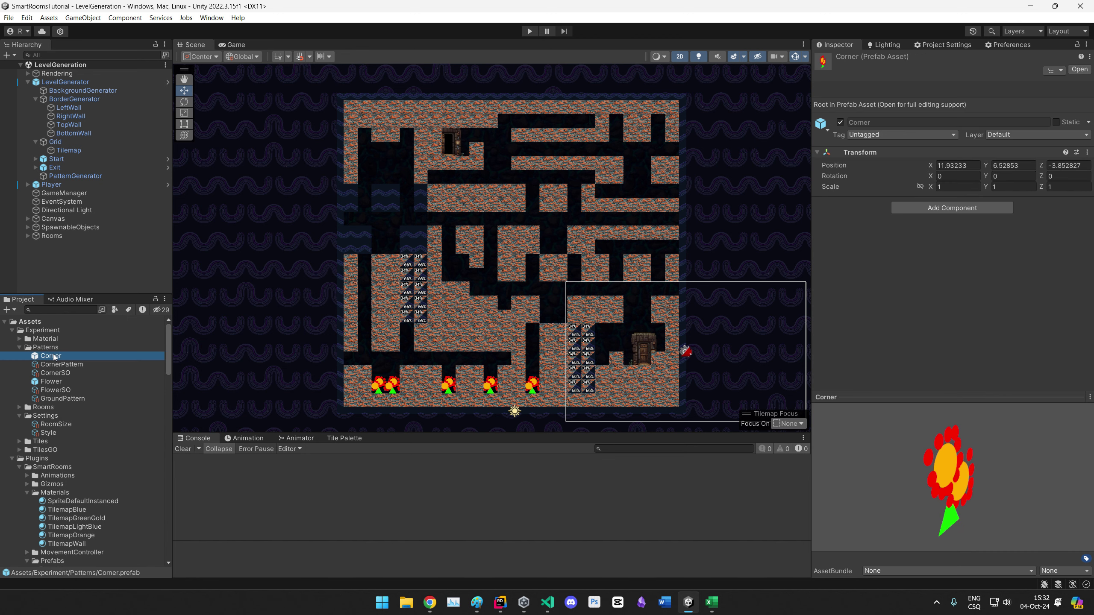
{"action": "double_click", "coordinate": [51, 356]}
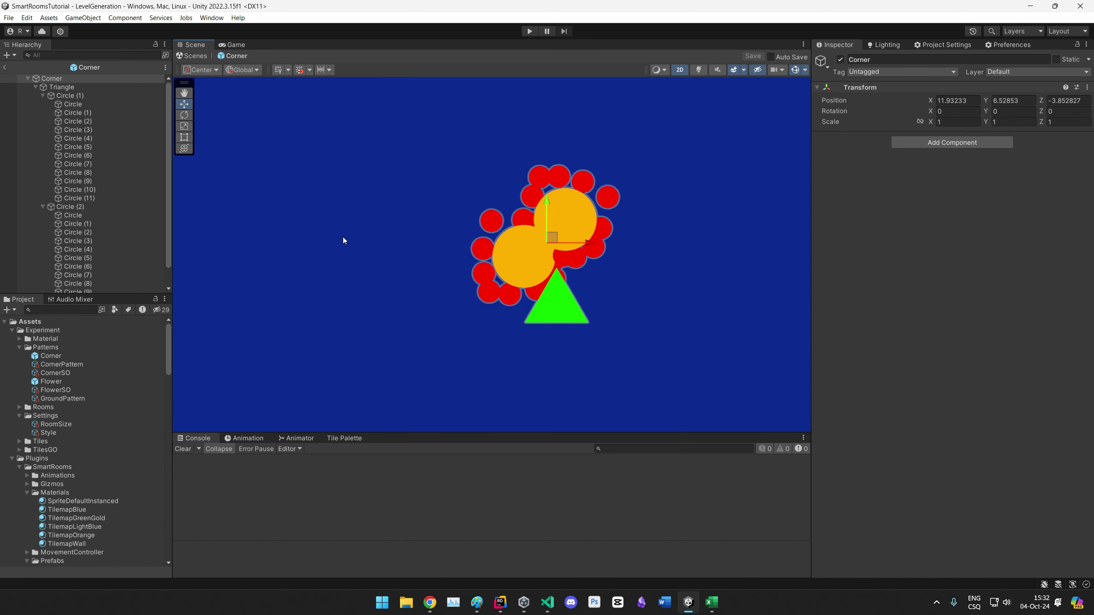
{"action": "left_click", "coordinate": [35, 88]}
{"action": "left_click", "coordinate": [51, 88]}
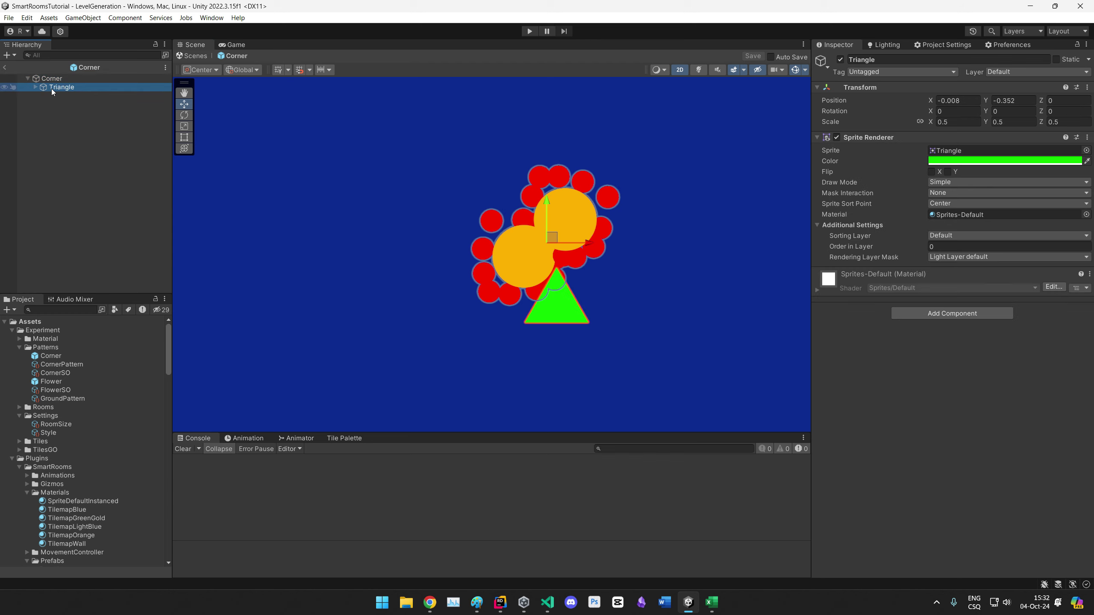
{"action": "key", "text": "Delete"}
Step: Add a 2D Capsule sprite under Corner and color it dark gray (545454)
{"action": "right_click", "coordinate": [68, 80]}
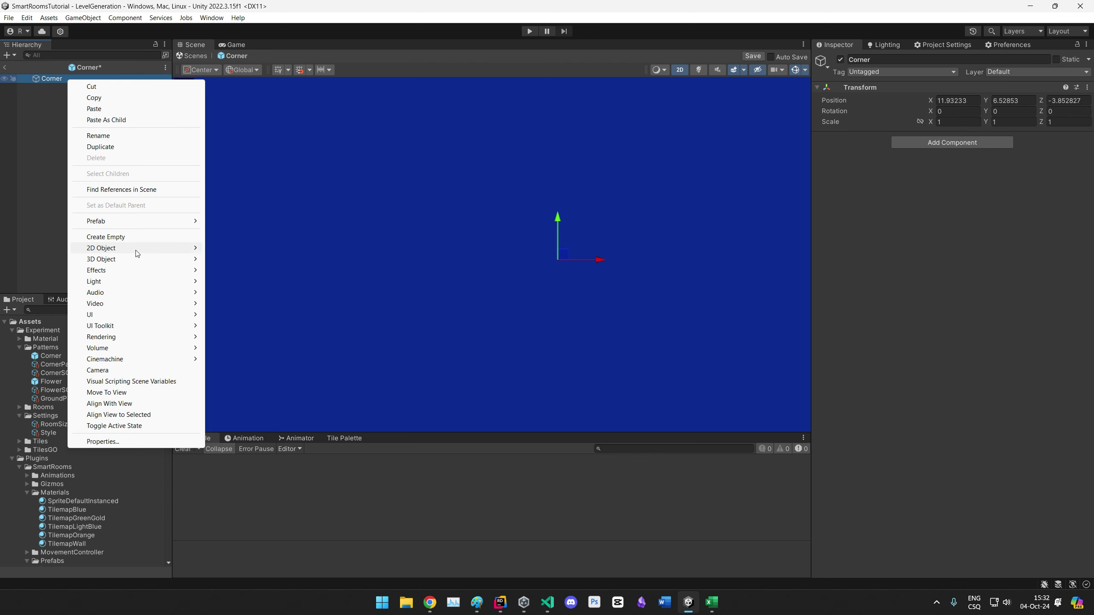
{"action": "mouse_move", "coordinate": [134, 248]}
{"action": "mouse_move", "coordinate": [237, 253]}
{"action": "left_click", "coordinate": [381, 263]}
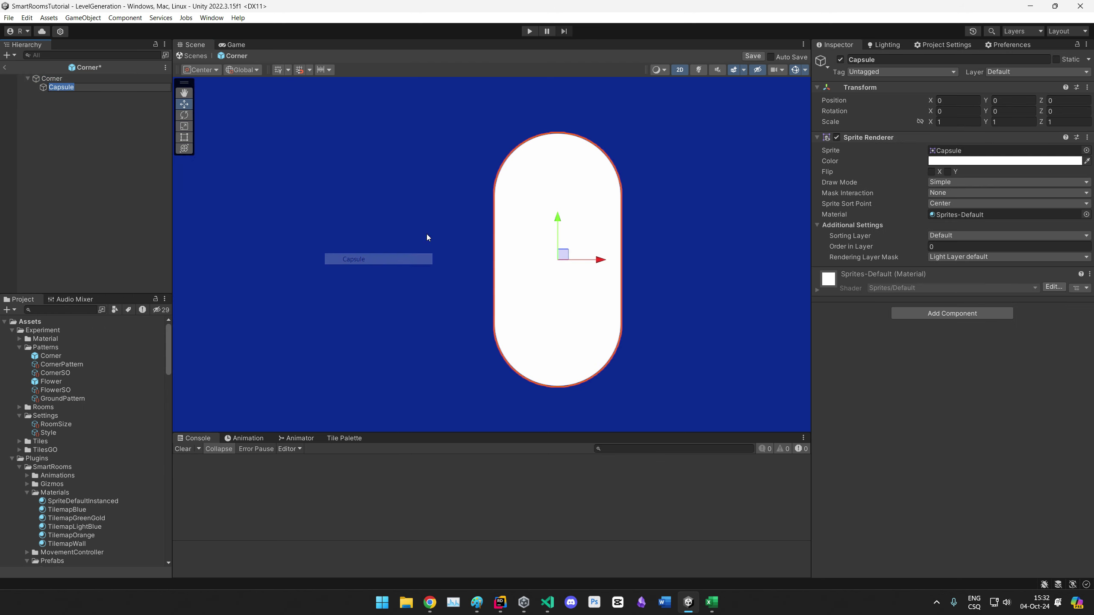
{"action": "left_click", "coordinate": [979, 162]}
{"action": "left_click_drag", "start_coordinate": [1006, 256], "coordinate": [996, 252]}
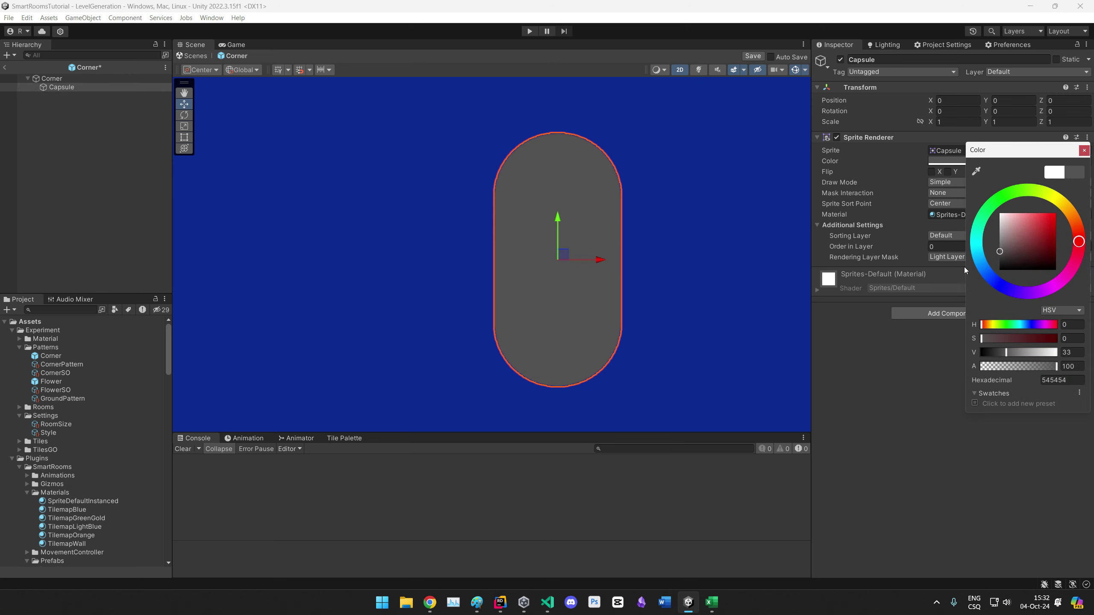
{"action": "left_click", "coordinate": [899, 151]}
Step: Set the Capsule's Z rotation to 45
{"action": "left_click", "coordinate": [965, 111]}
{"action": "key", "text": "Tab"}
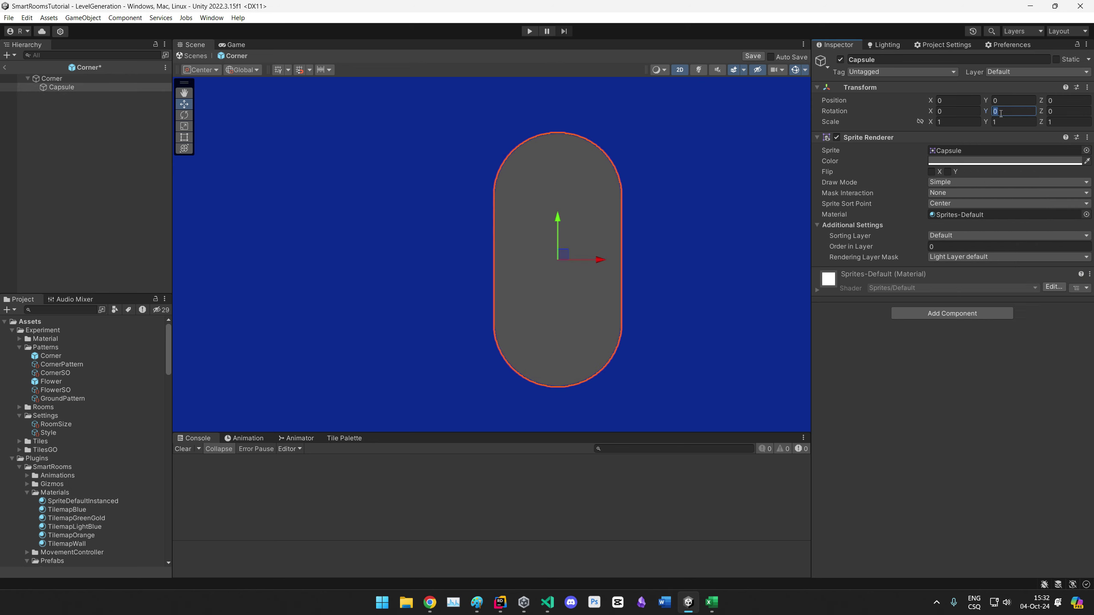
{"action": "key", "text": "Tab"}
{"action": "type", "text": "45"}
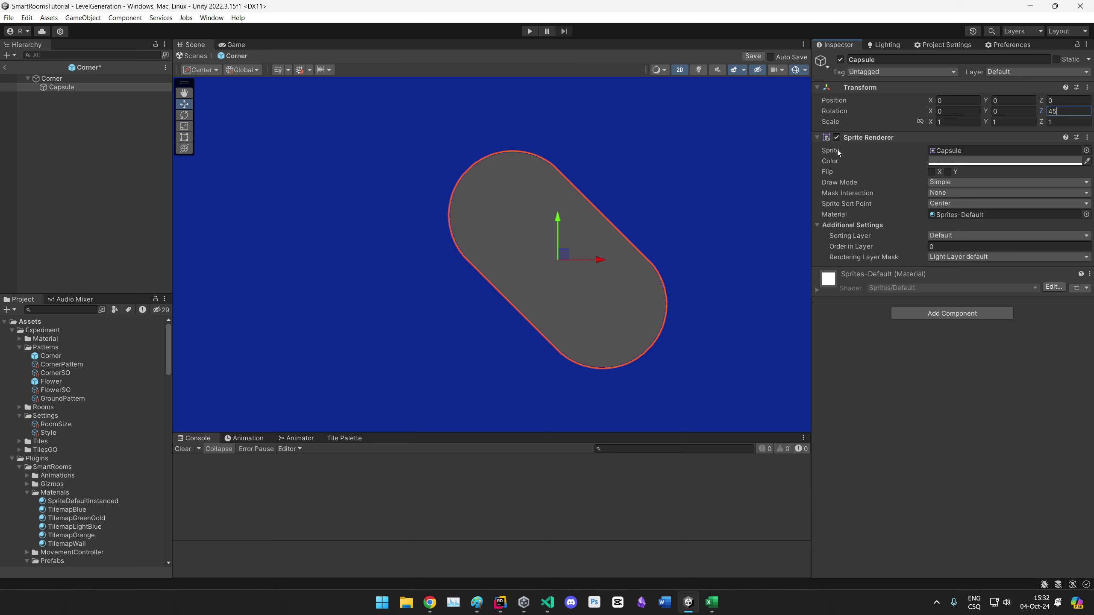
Step: Scale the Capsule uniformly to 0.5, move it to about X 0.152, Y 0.155, and exit the prefab
{"action": "left_click", "coordinate": [920, 121]}
{"action": "left_click", "coordinate": [959, 122]}
{"action": "type", "text": ".5"}
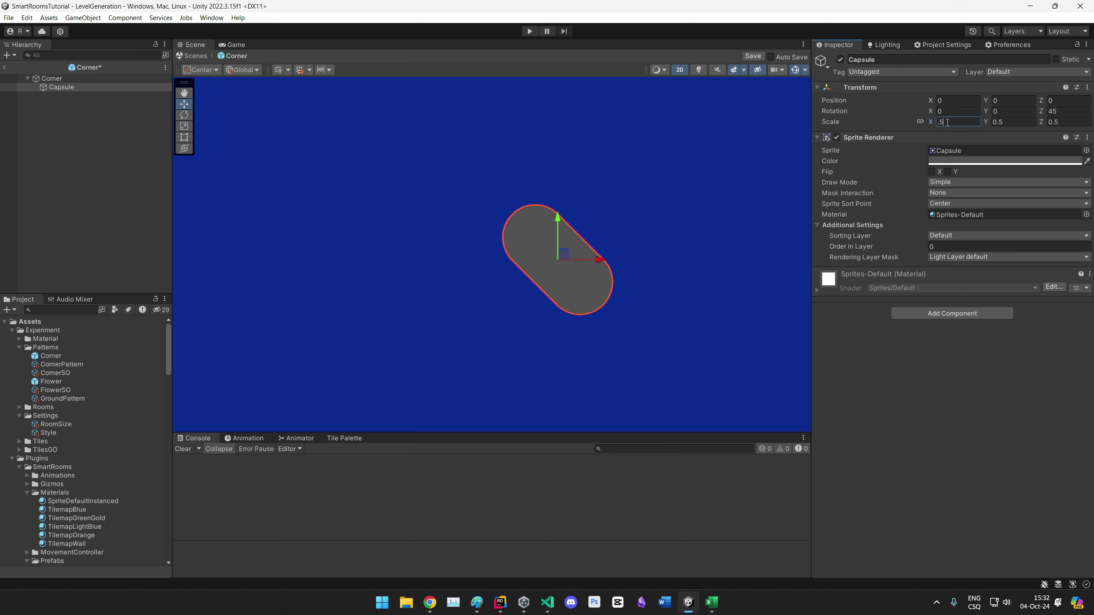
{"action": "left_click_drag", "start_coordinate": [564, 254], "coordinate": [583, 234]}
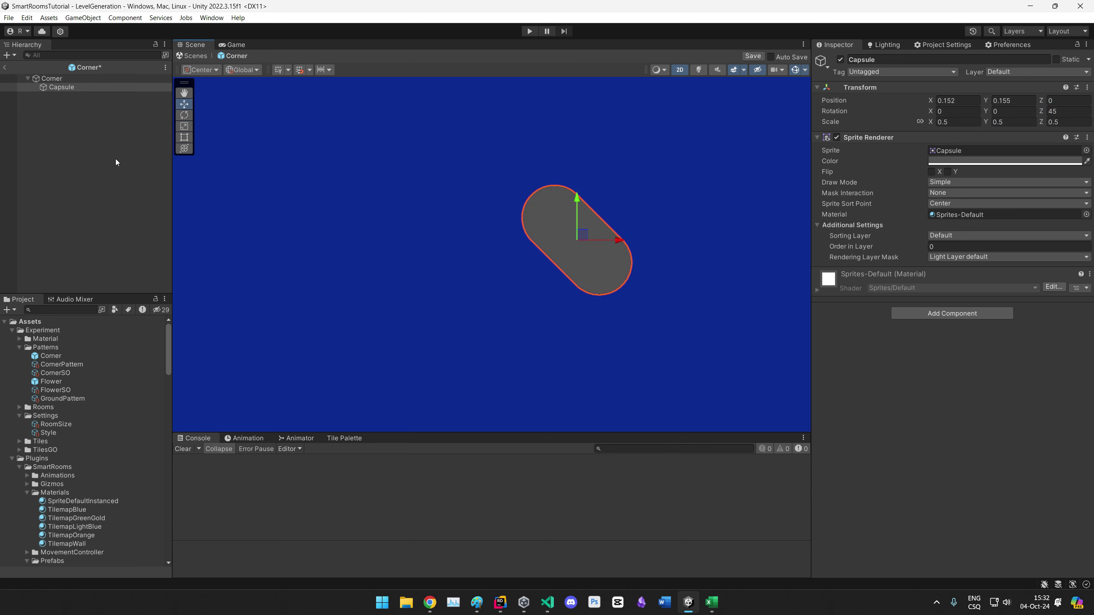
{"action": "left_click", "coordinate": [17, 67]}
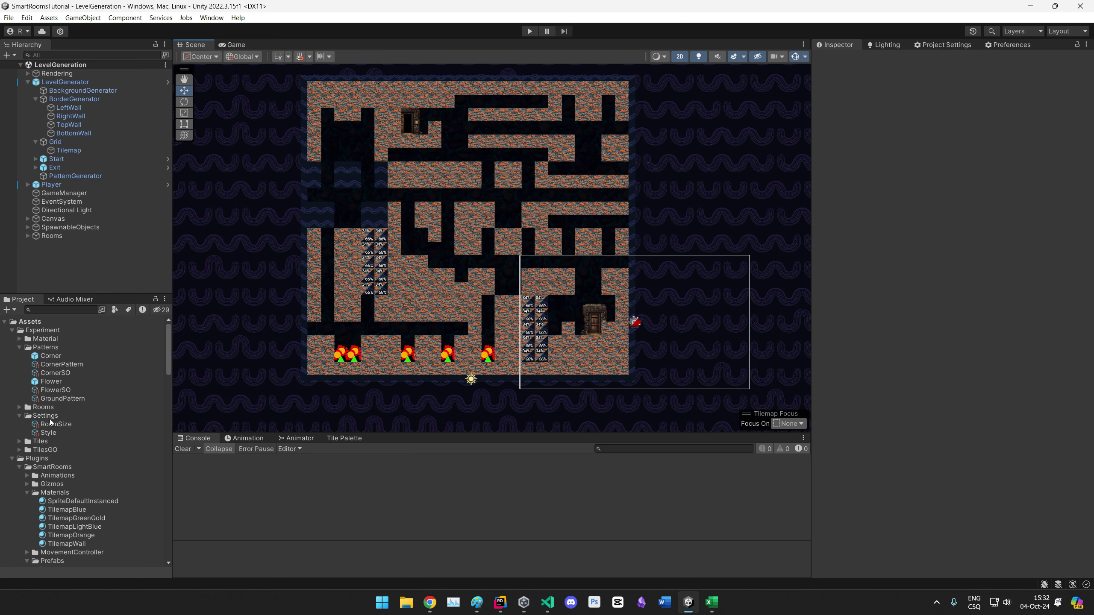
Step: Add CornerPattern as a second entry in the Style asset's spawnable object patterns
{"action": "left_click", "coordinate": [48, 432]}
{"action": "left_click_drag", "start_coordinate": [1048, 276], "coordinate": [990, 151]}
{"action": "left_click_drag", "start_coordinate": [76, 365], "coordinate": [1013, 162]}
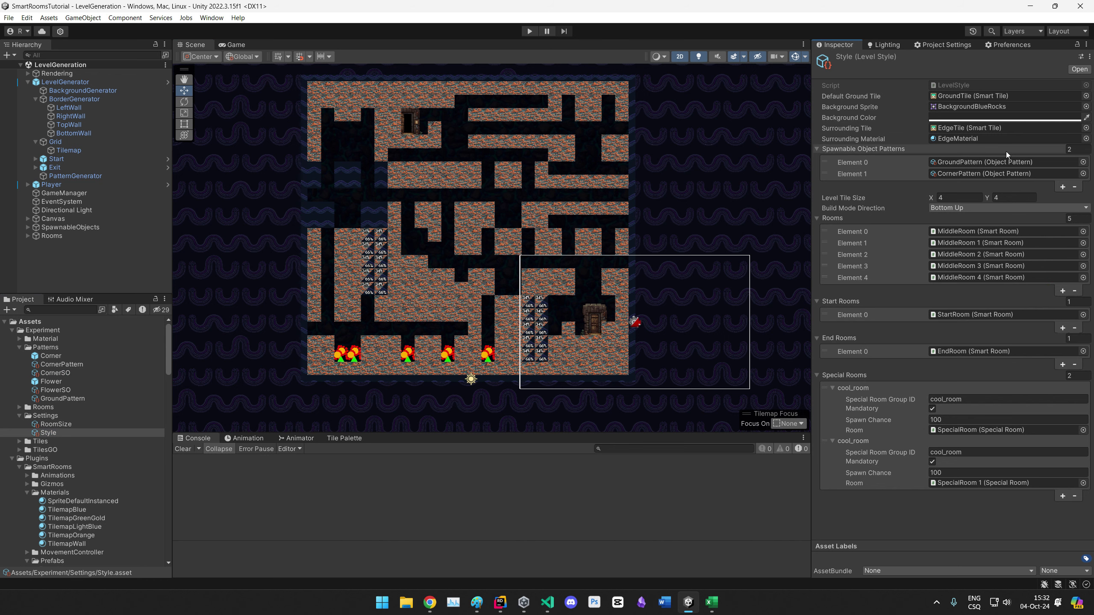
Step: Run the level to check the pattern spawns, clear the console and leave play mode
{"action": "left_click", "coordinate": [529, 32]}
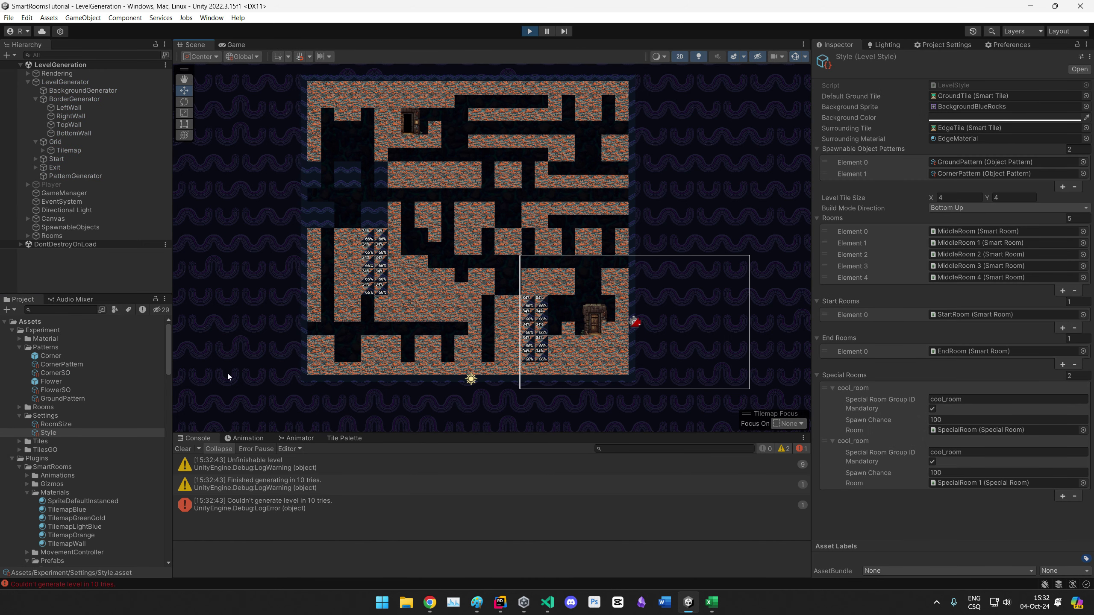
{"action": "left_click", "coordinate": [183, 448]}
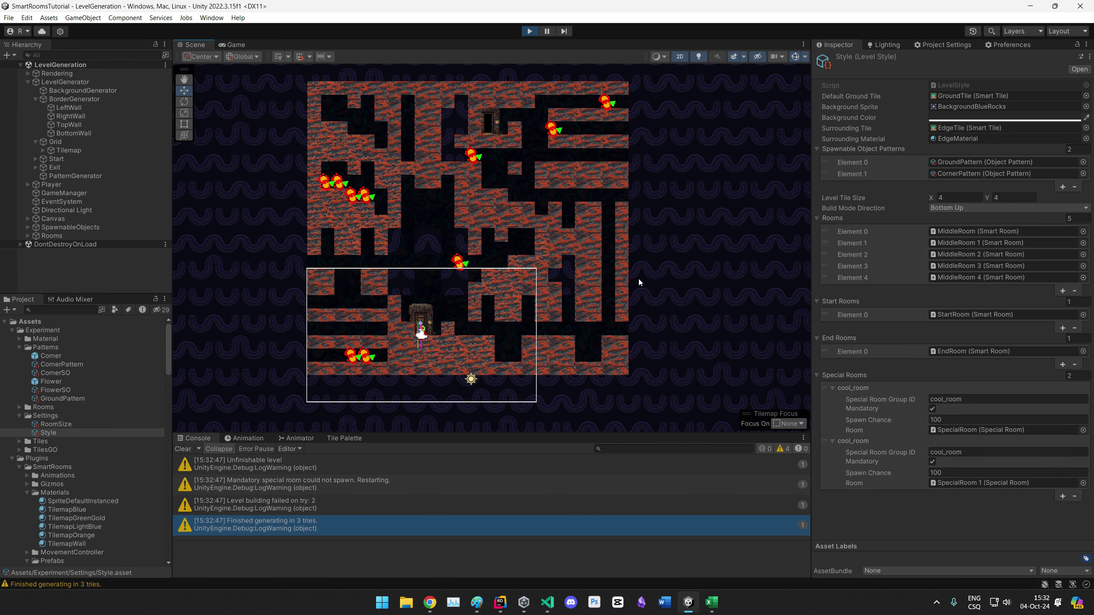
{"action": "left_click", "coordinate": [529, 31]}
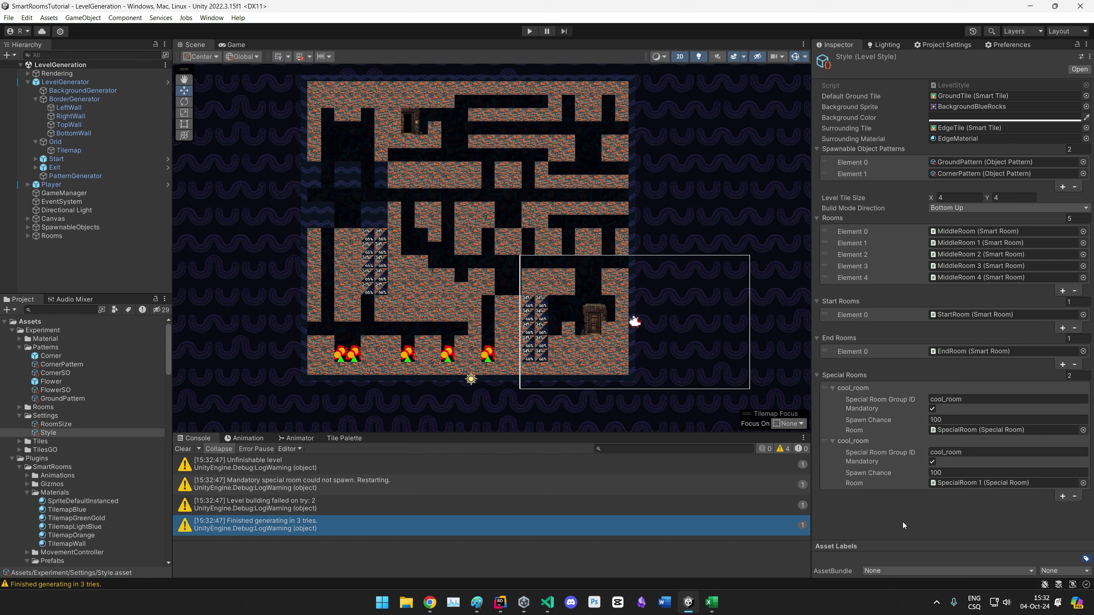
Step: Delete both cool_room entries from the Style asset's special rooms
{"action": "right_click", "coordinate": [863, 376]}
{"action": "right_click", "coordinate": [1022, 387]}
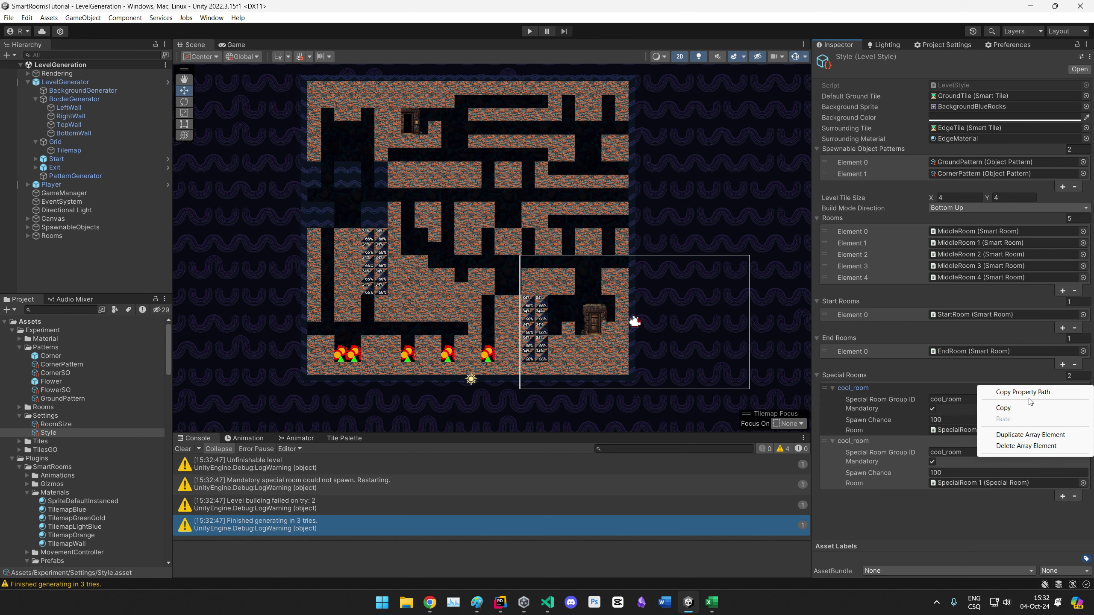
{"action": "left_click", "coordinate": [986, 446]}
{"action": "left_click", "coordinate": [1074, 443]}
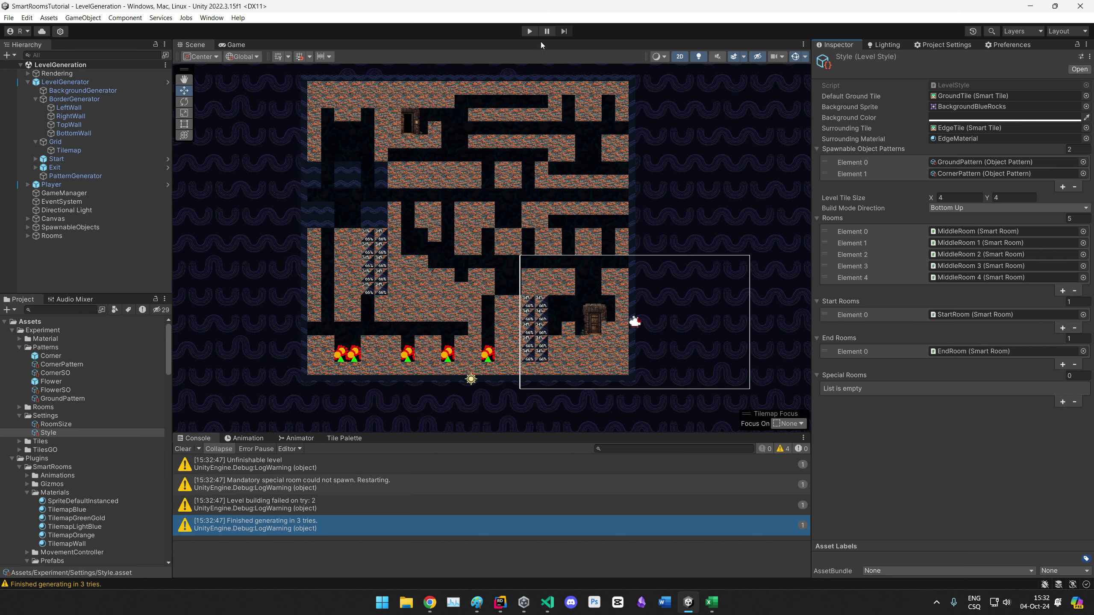
Step: Run the level and examine how the capsules are placed in the corners
{"action": "left_click", "coordinate": [529, 31]}
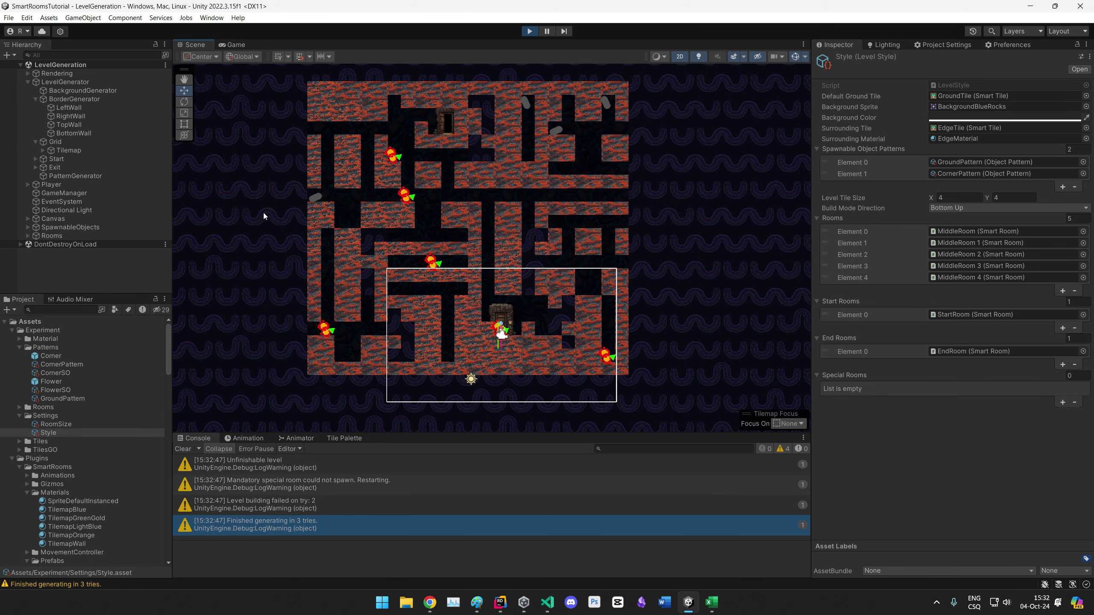
{"action": "scroll", "coordinate": [564, 136], "scroll_direction": "up", "scroll_amount": 10}
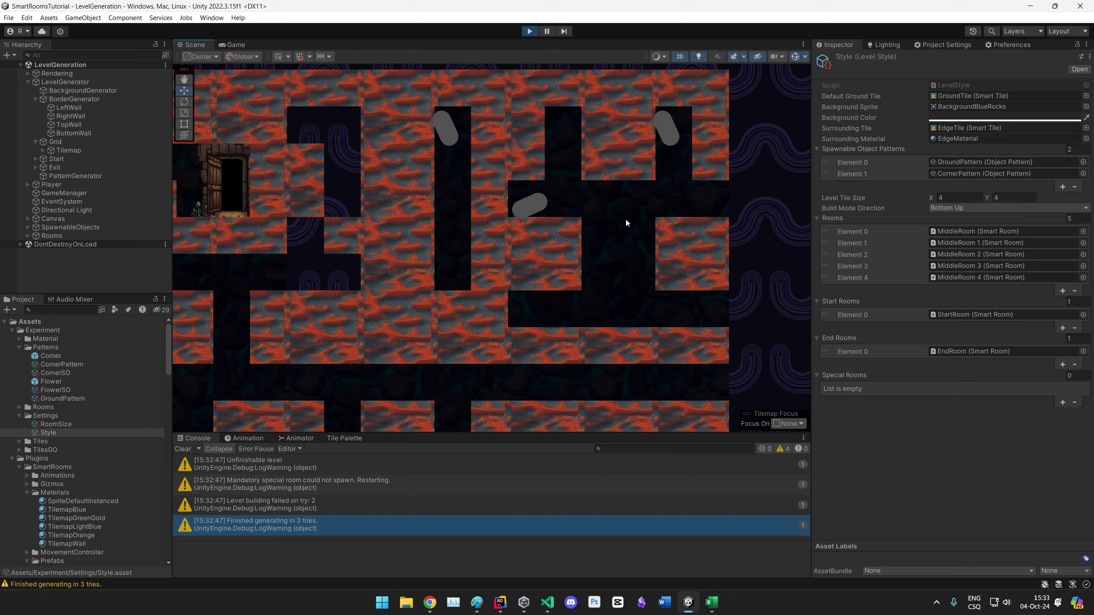
{"action": "scroll", "coordinate": [559, 228], "scroll_direction": "up", "scroll_amount": 3}
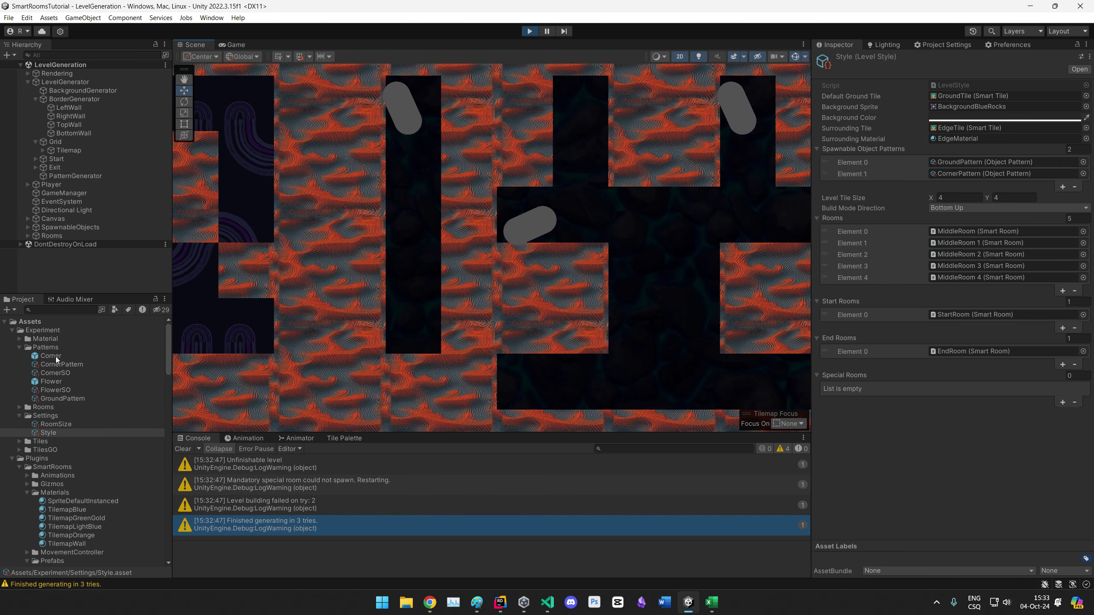
Step: Move the Capsule in the Corner prefab slightly further up and to the right, and exit the prefab
{"action": "left_click", "coordinate": [56, 356]}
{"action": "left_click", "coordinate": [54, 365]}
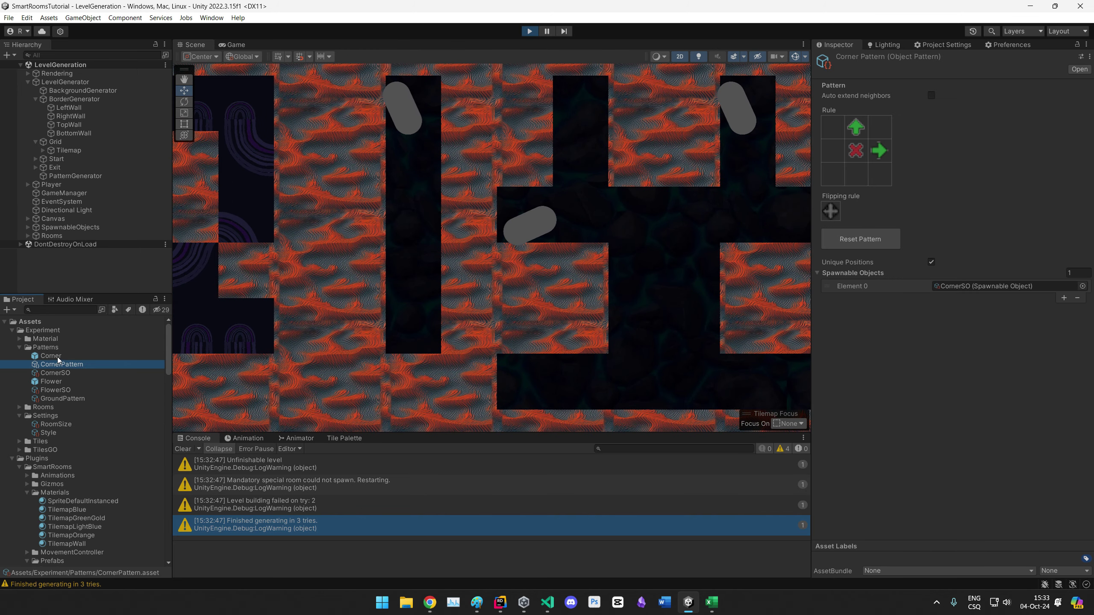
{"action": "double_click", "coordinate": [52, 356]}
{"action": "left_click_drag", "start_coordinate": [589, 239], "coordinate": [603, 209]}
{"action": "left_click", "coordinate": [5, 68]}
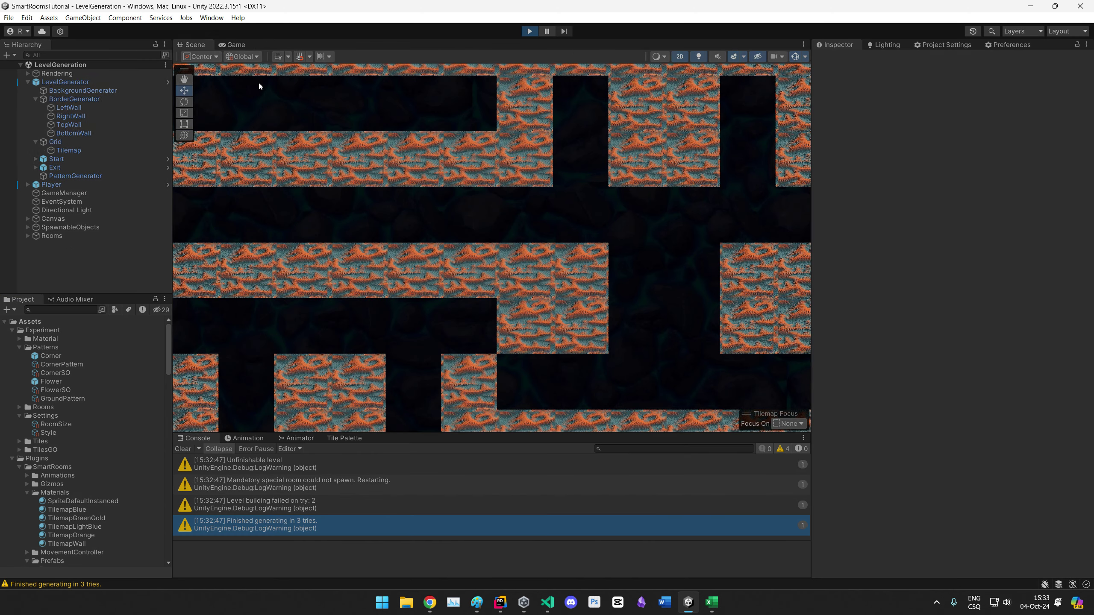
Step: Examine the position and rotation of the corner capsules in the newly generated level
{"action": "left_click", "coordinate": [200, 46]}
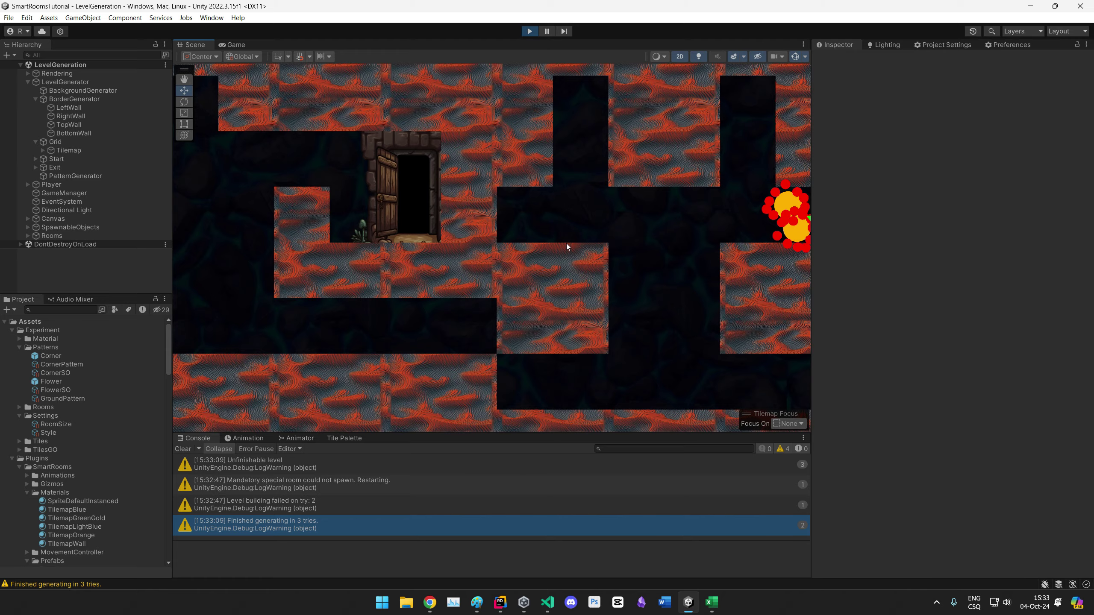
{"action": "scroll", "coordinate": [566, 244], "scroll_direction": "down", "scroll_amount": 8}
{"action": "middle_click_drag", "start_coordinate": [485, 290], "coordinate": [533, 238]}
{"action": "scroll", "coordinate": [410, 217], "scroll_direction": "up", "scroll_amount": 10}
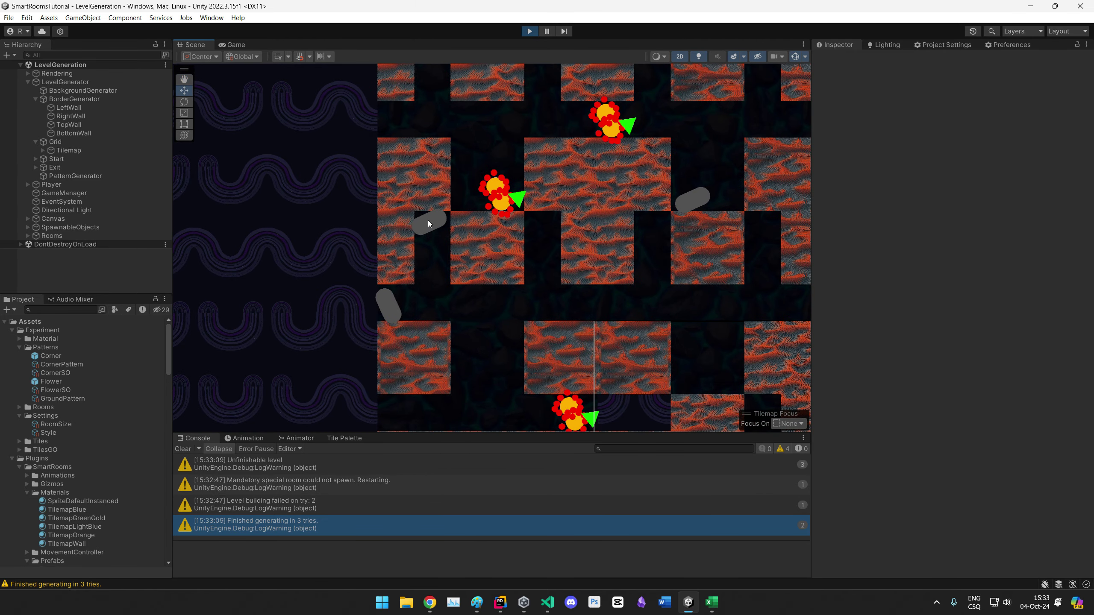
{"action": "middle_click_drag", "start_coordinate": [706, 203], "coordinate": [607, 193]}
Step: Set CornerSO's rotation offset to 0 and leave play mode
{"action": "left_click", "coordinate": [57, 373]}
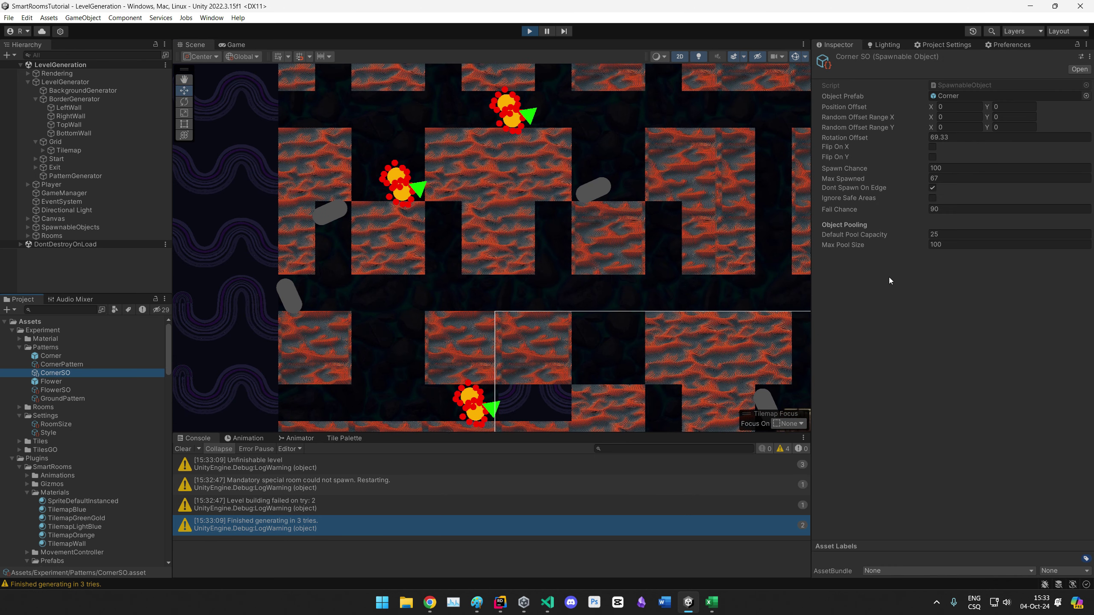
{"action": "left_click", "coordinate": [1008, 137]}
{"action": "type", "text": "0"}
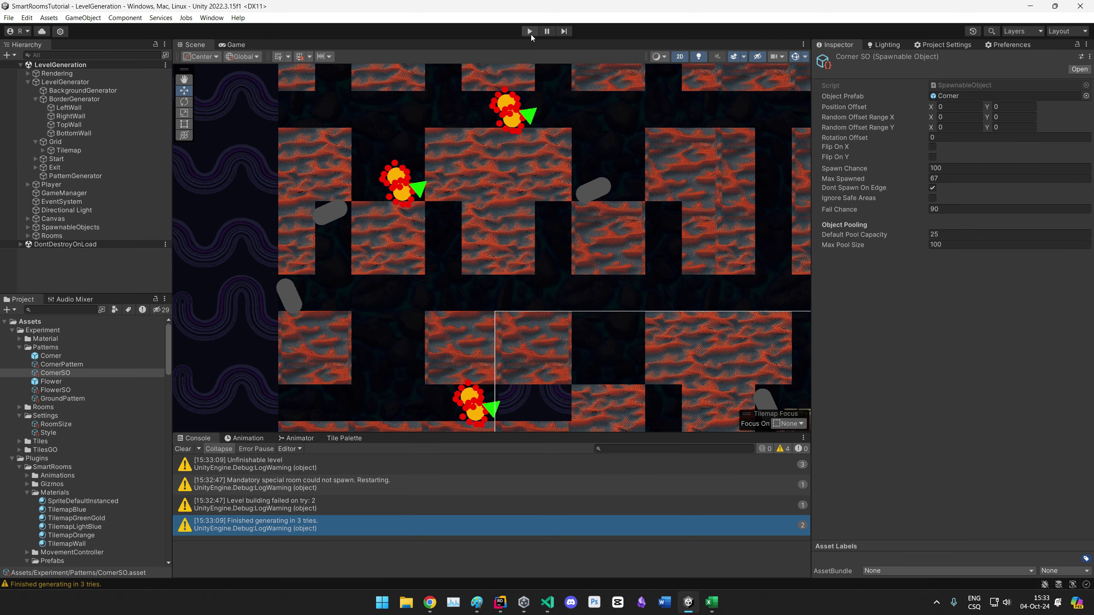
{"action": "left_click", "coordinate": [530, 32]}
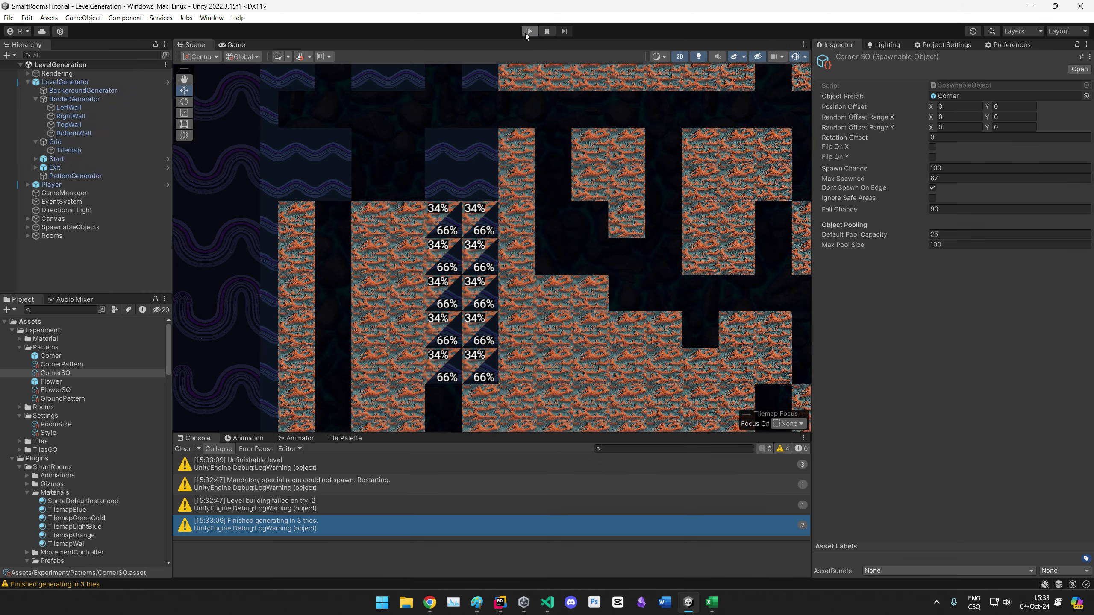
Step: Run the level, examine the orientation of the corner capsules across the map and leave play mode
{"action": "left_click", "coordinate": [525, 32]}
{"action": "left_click", "coordinate": [181, 44]}
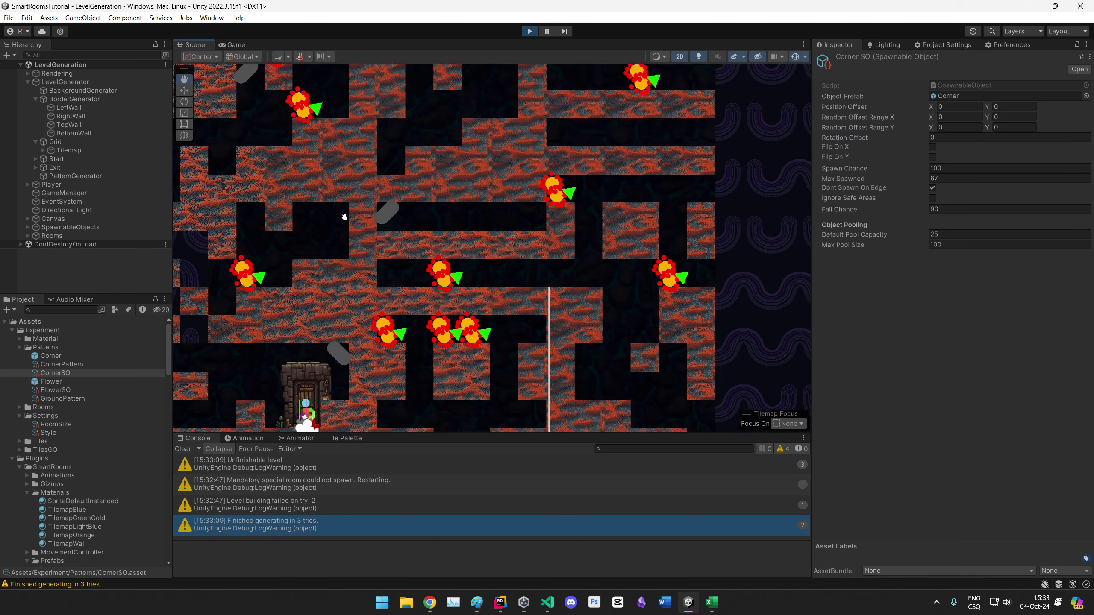
{"action": "middle_click_drag", "start_coordinate": [365, 235], "coordinate": [570, 219]}
{"action": "scroll", "coordinate": [526, 181], "scroll_direction": "down", "scroll_amount": 4}
{"action": "middle_click_drag", "start_coordinate": [482, 143], "coordinate": [455, 297]}
{"action": "middle_click_drag", "start_coordinate": [443, 242], "coordinate": [447, 305]}
{"action": "middle_click_drag", "start_coordinate": [764, 249], "coordinate": [589, 175]}
{"action": "left_click", "coordinate": [533, 30]}
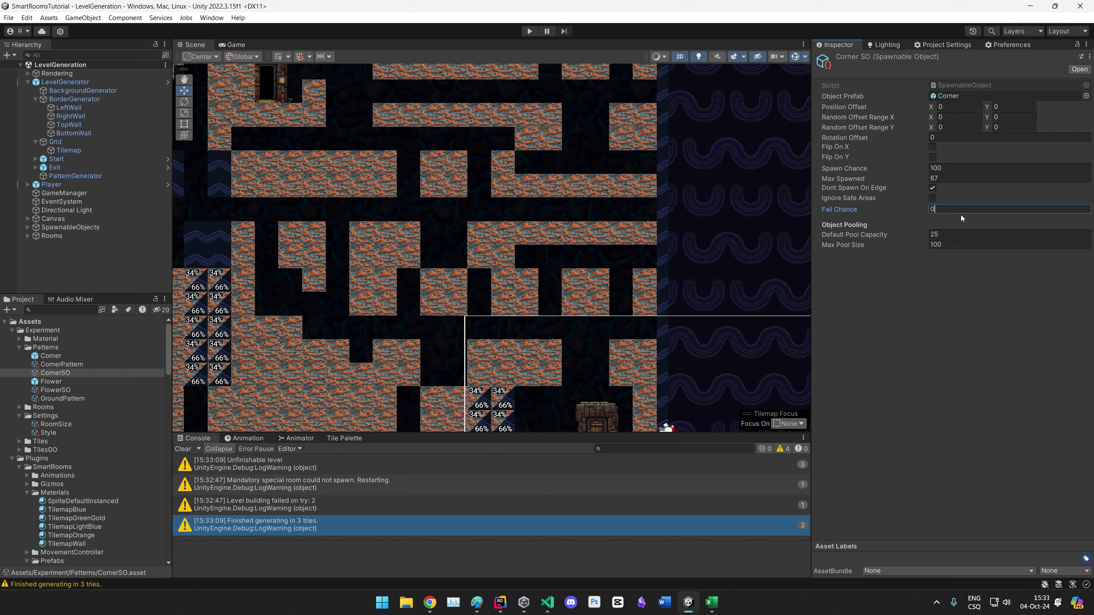
Step: Confirm CornerSO's Fall Chance of 0 and set its Max Spawned to 10000
{"action": "key", "text": "Return"}
{"action": "left_click", "coordinate": [944, 178]}
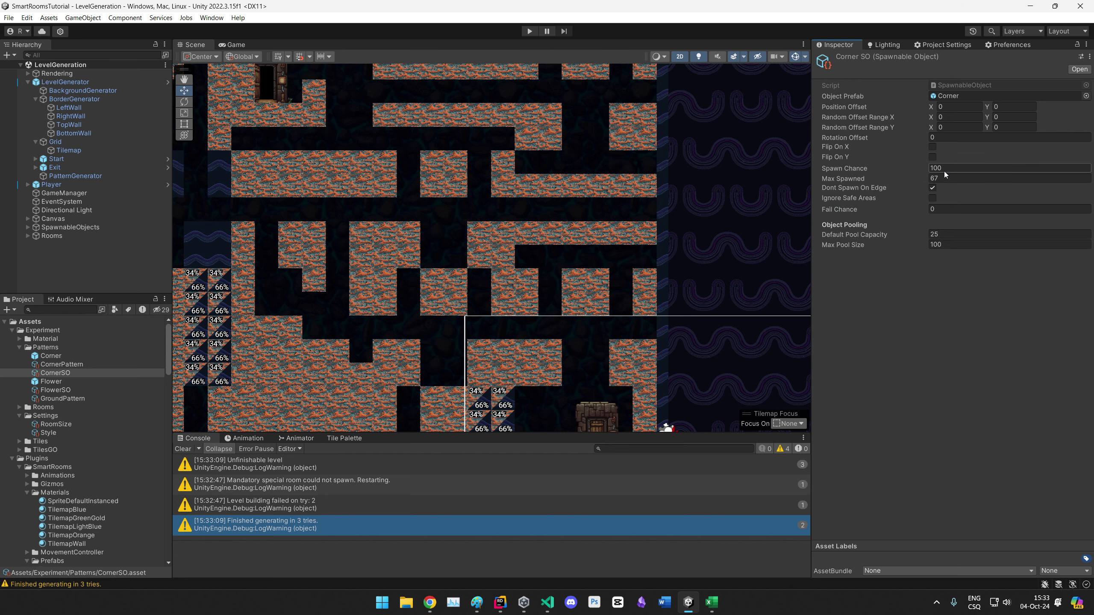
{"action": "type", "text": "10000"}
Step: Run the level, examine the corner capsules across the map and up close, and leave play mode
{"action": "left_click", "coordinate": [529, 31]}
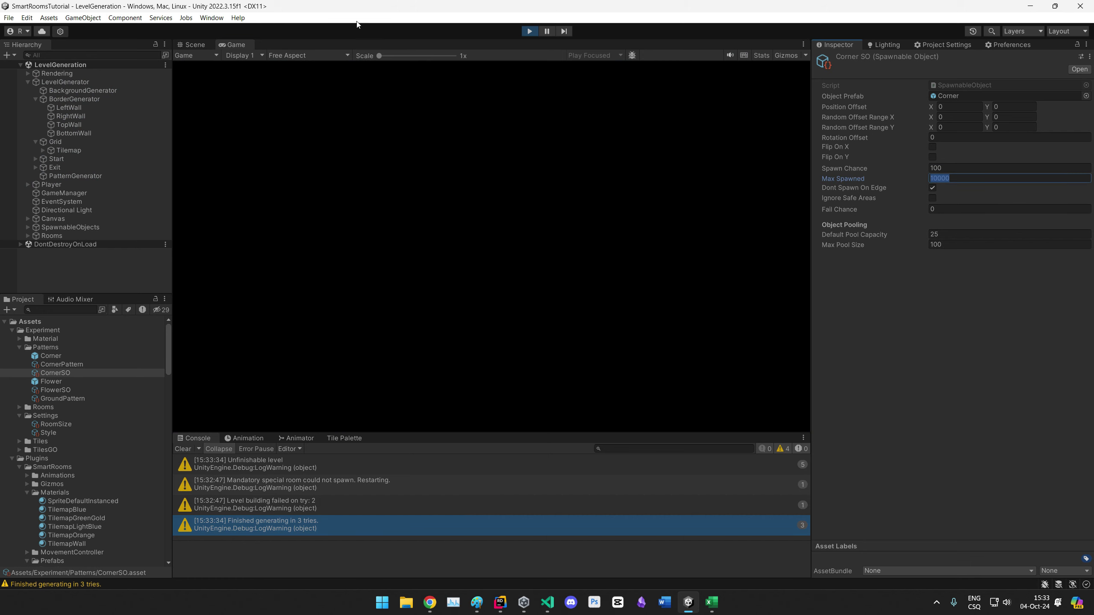
{"action": "left_click", "coordinate": [207, 42]}
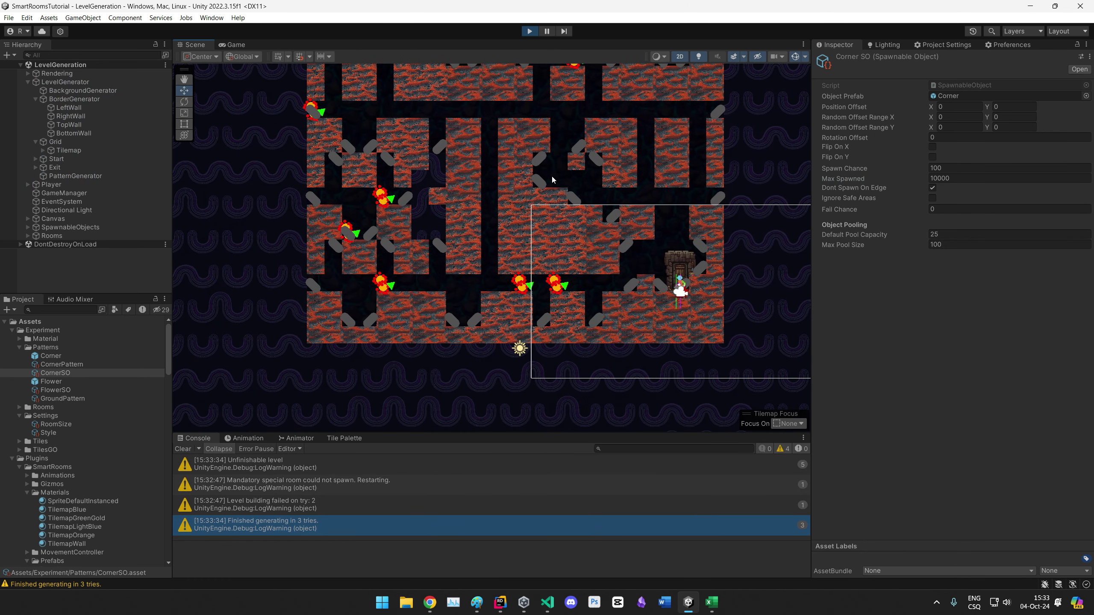
{"action": "middle_click_drag", "start_coordinate": [421, 259], "coordinate": [459, 340]}
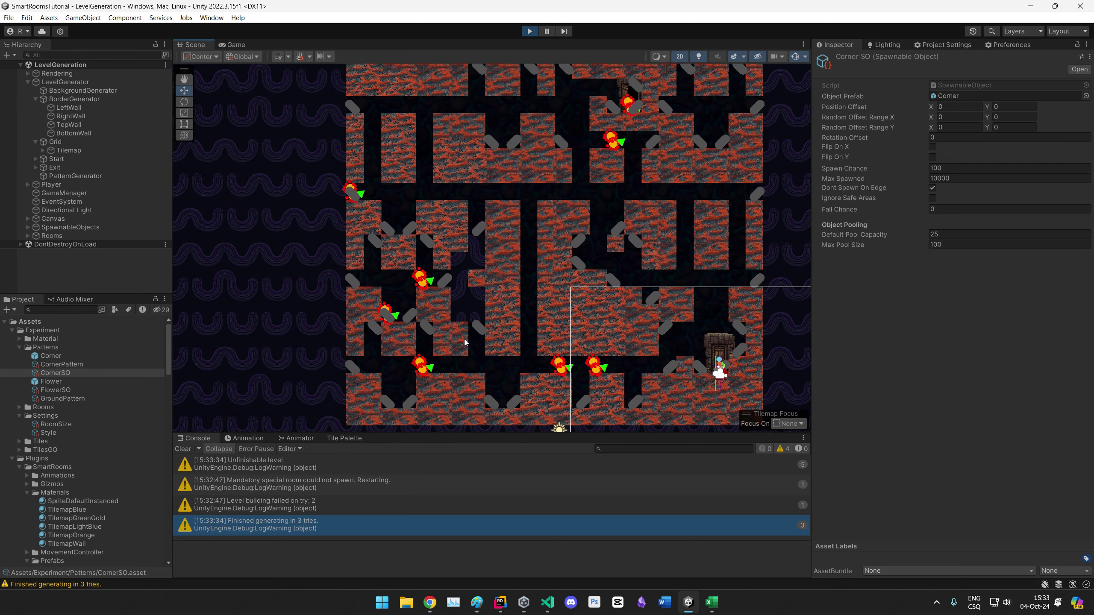
{"action": "scroll", "coordinate": [465, 343], "scroll_direction": "up", "scroll_amount": 5}
{"action": "scroll", "coordinate": [479, 290], "scroll_direction": "up", "scroll_amount": 5}
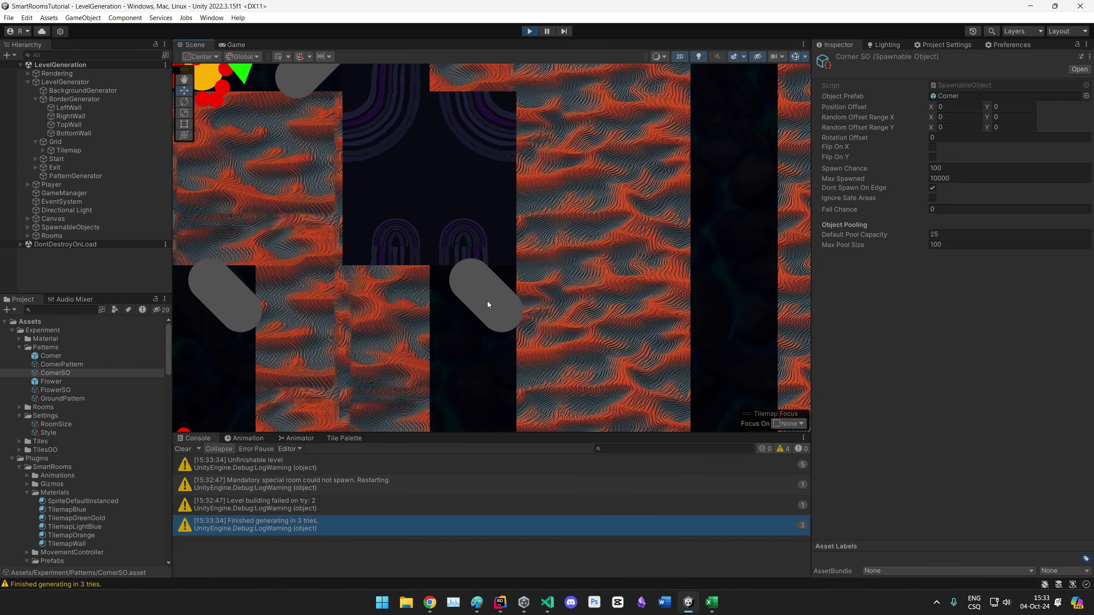
{"action": "scroll", "coordinate": [478, 305], "scroll_direction": "down", "scroll_amount": 8}
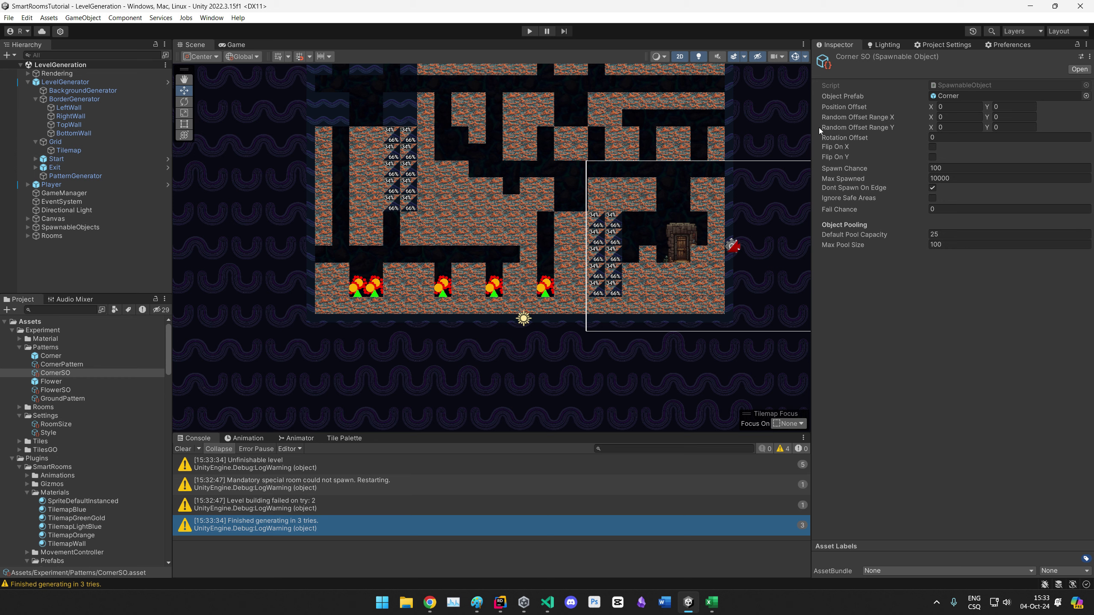
Step: Turn off Unique Positions in CornerPattern and test the corner capsule placement in a newly generated level
{"action": "left_click", "coordinate": [66, 364]}
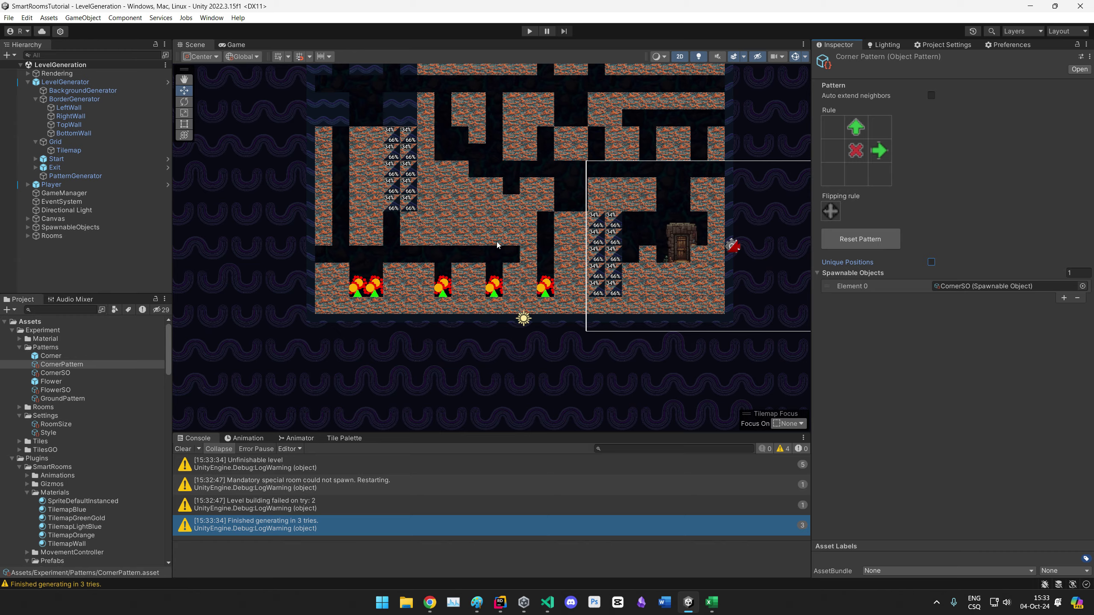
{"action": "scroll", "coordinate": [497, 245], "scroll_direction": "up", "scroll_amount": 5}
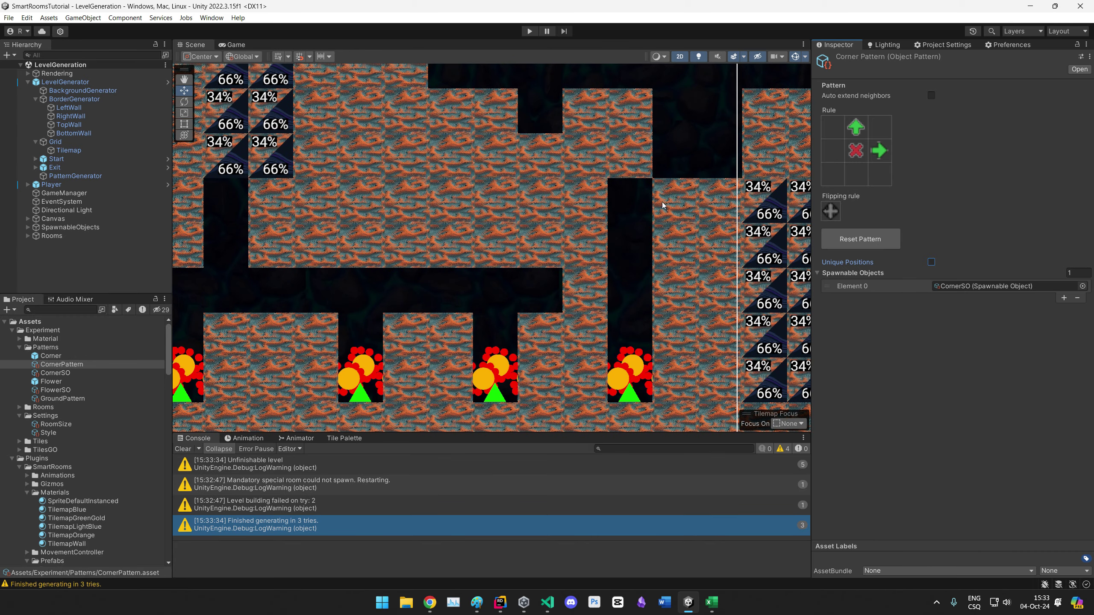
{"action": "left_click", "coordinate": [530, 31]}
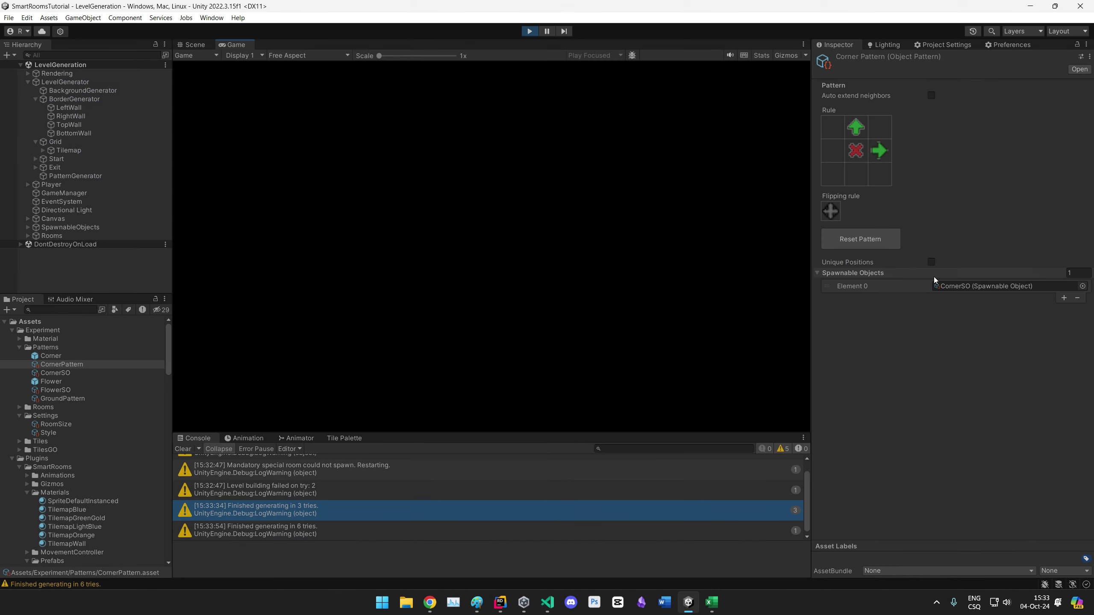
{"action": "scroll", "coordinate": [405, 239], "scroll_direction": "down", "scroll_amount": 3}
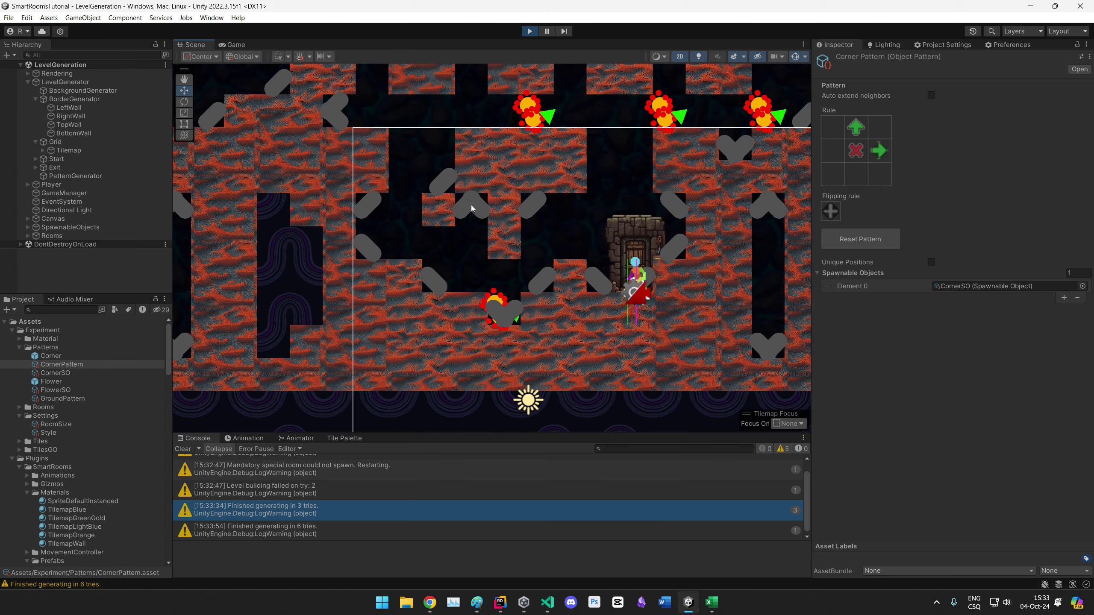
{"action": "middle_click_drag", "start_coordinate": [778, 212], "coordinate": [570, 250]}
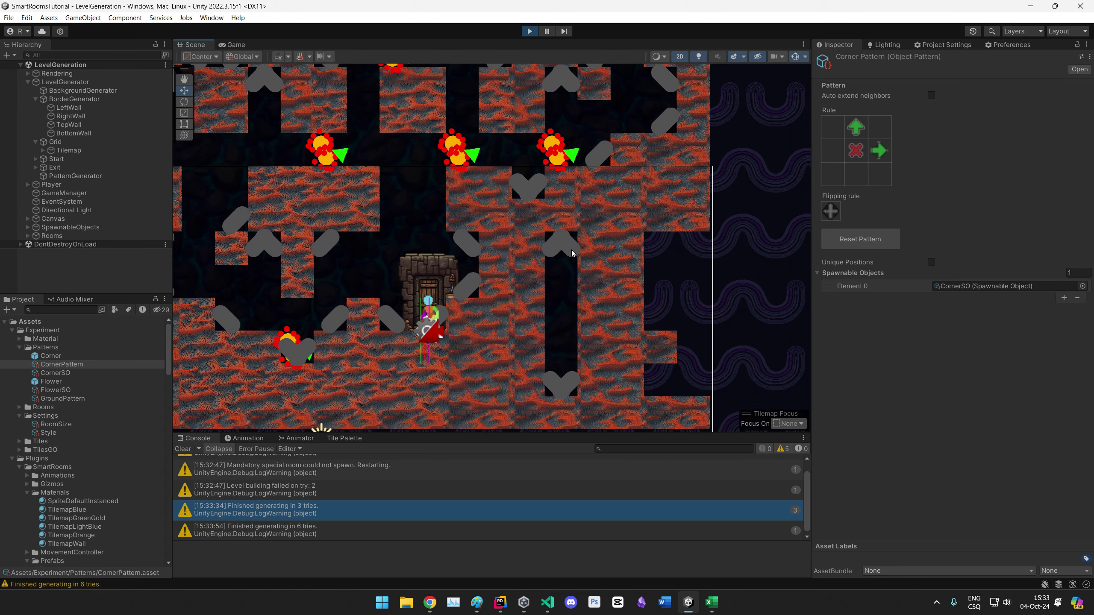
{"action": "left_click", "coordinate": [530, 32]}
Step: In the Corner prefab, scale the Capsule to 0.25 and move it up and right to about X 0.375, Y 0.361
{"action": "left_click", "coordinate": [54, 356]}
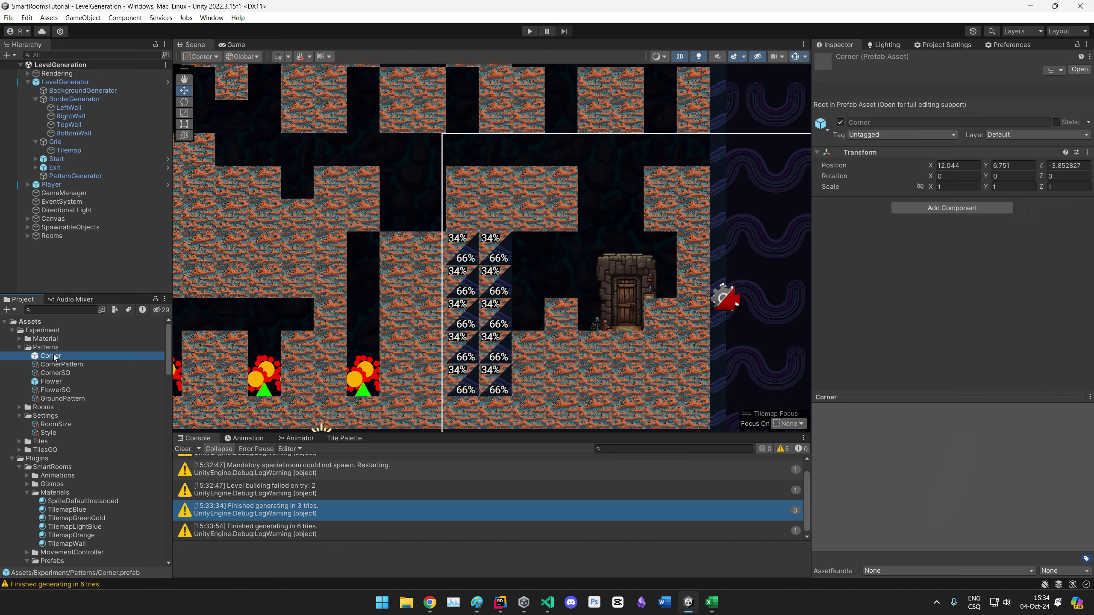
{"action": "double_click", "coordinate": [60, 356]}
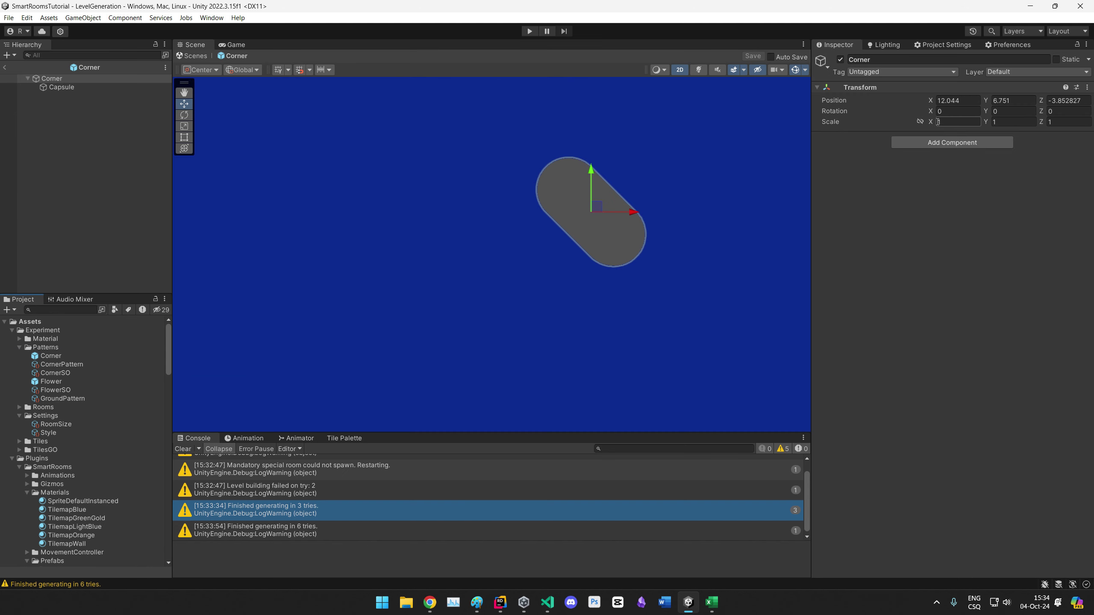
{"action": "left_click", "coordinate": [61, 88]}
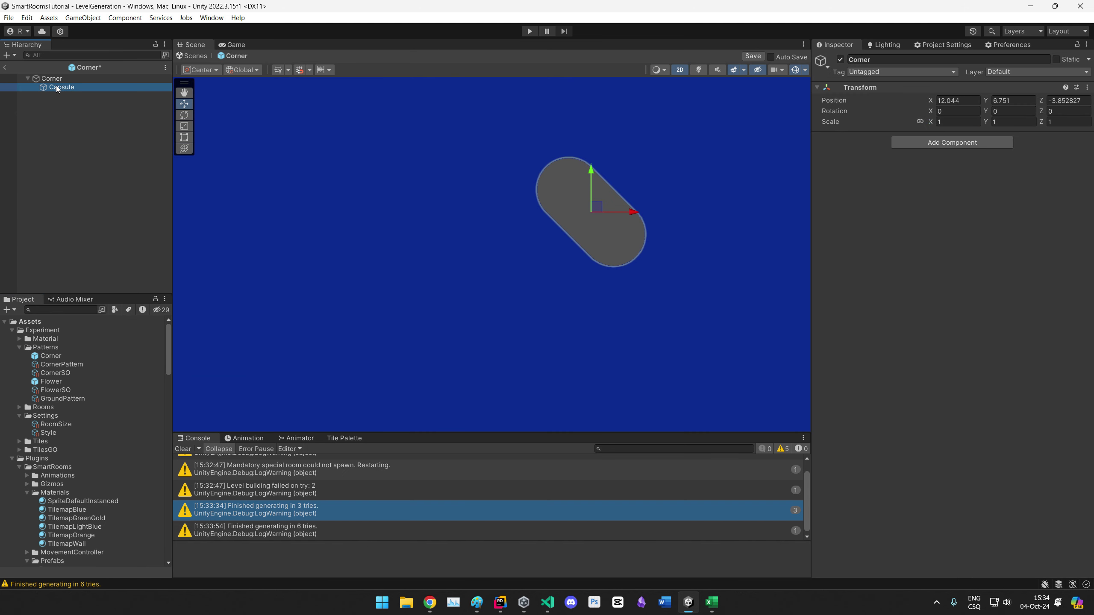
{"action": "left_click", "coordinate": [931, 121]}
{"action": "type", "text": ".25"}
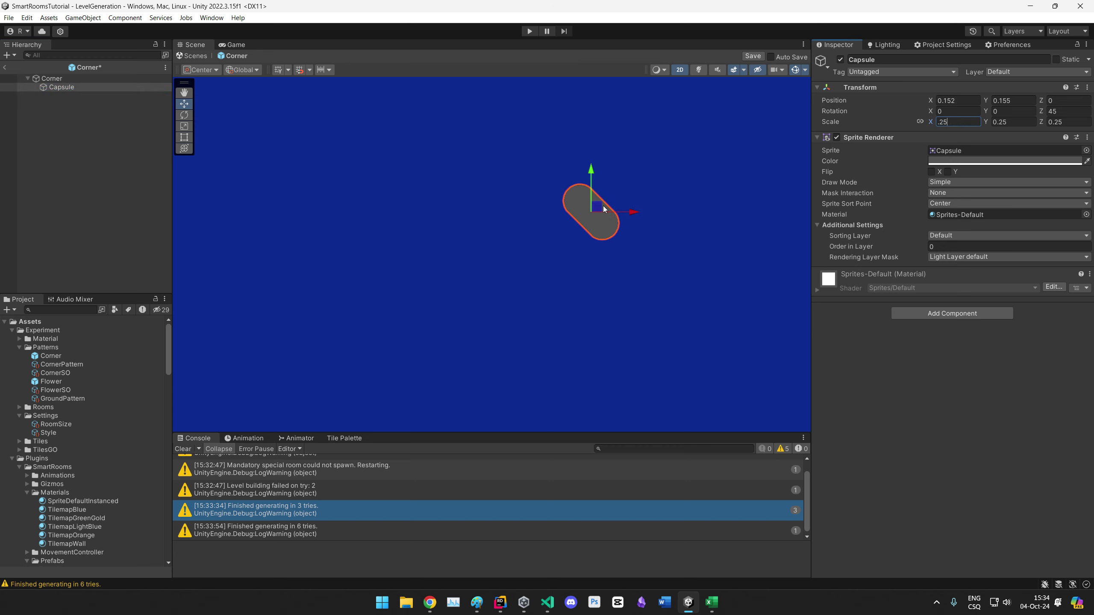
{"action": "left_click_drag", "start_coordinate": [597, 206], "coordinate": [625, 180]}
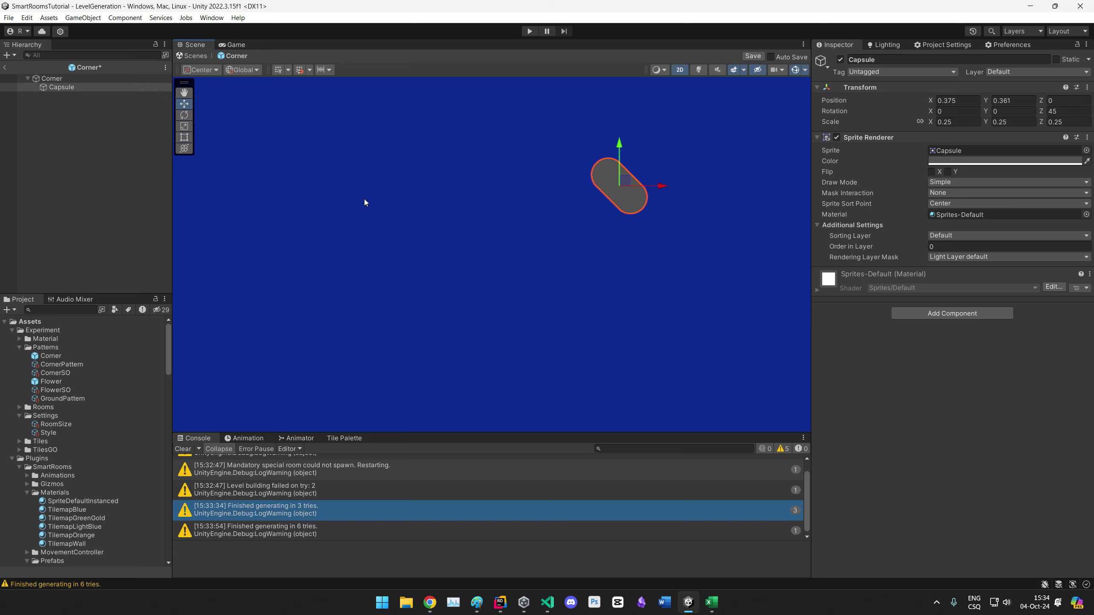
{"action": "key", "text": "ctrl+z"}
Step: Add a Box Collider 2D to the Corner root as a size reference for the Capsule, and remove the component again
{"action": "left_click", "coordinate": [94, 80]}
{"action": "left_click", "coordinate": [951, 143]}
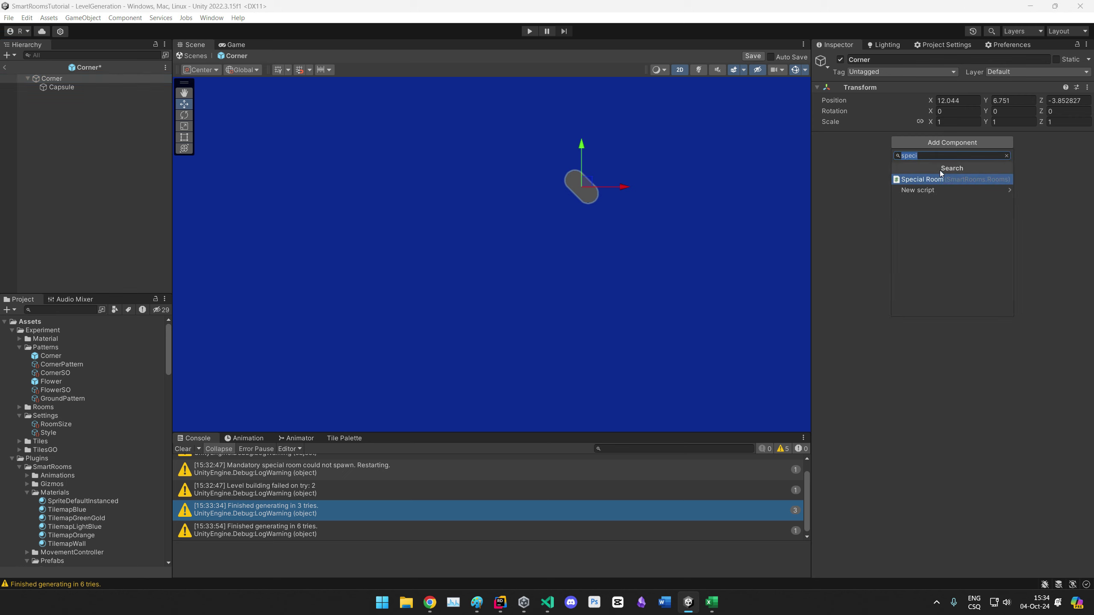
{"action": "type", "text": "box"}
{"action": "key", "text": "Down"}
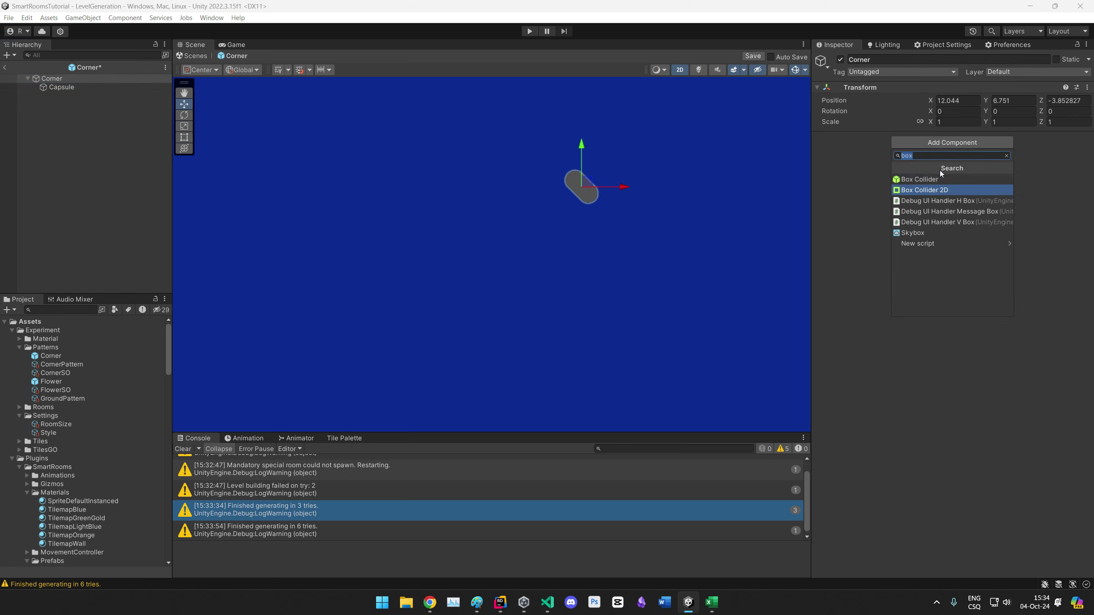
{"action": "key", "text": "Return"}
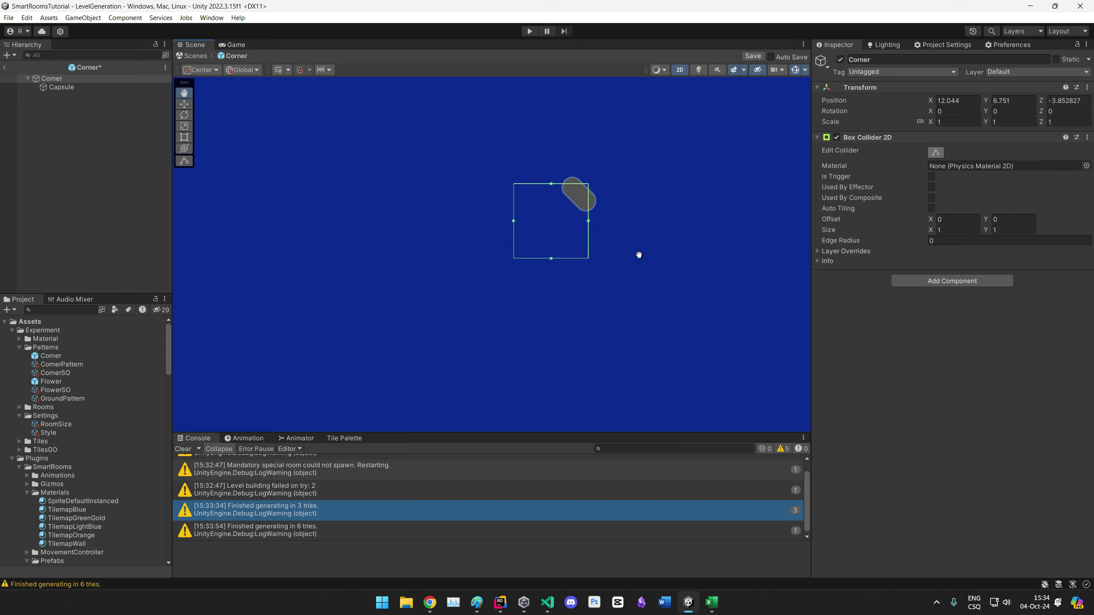
{"action": "middle_click_drag", "start_coordinate": [639, 255], "coordinate": [626, 274]}
{"action": "scroll", "coordinate": [532, 208], "scroll_direction": "up", "scroll_amount": 3}
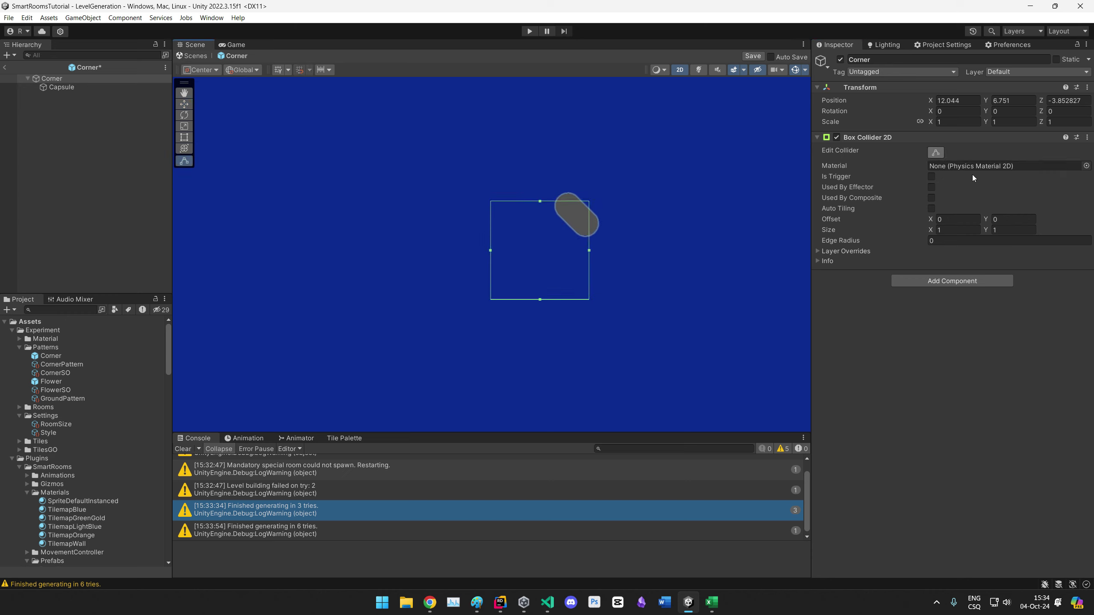
{"action": "right_click", "coordinate": [862, 138]}
{"action": "left_click", "coordinate": [896, 173]}
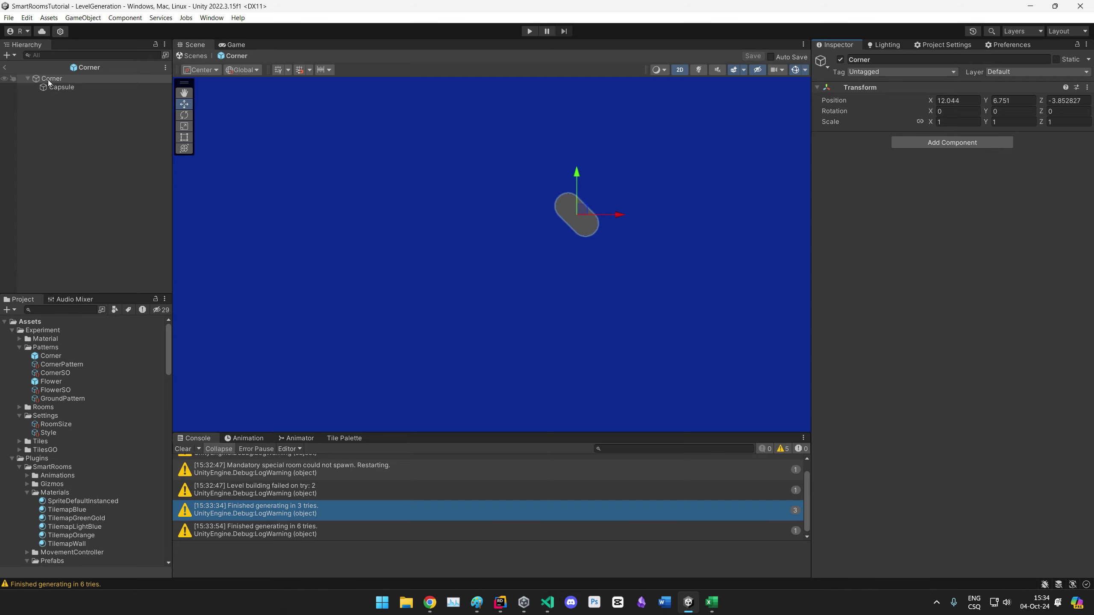
Step: Exit the prefab, run the level, examine how the smaller capsules sit in the corners, and leave play mode
{"action": "left_click", "coordinate": [8, 68]}
{"action": "left_click", "coordinate": [529, 32]}
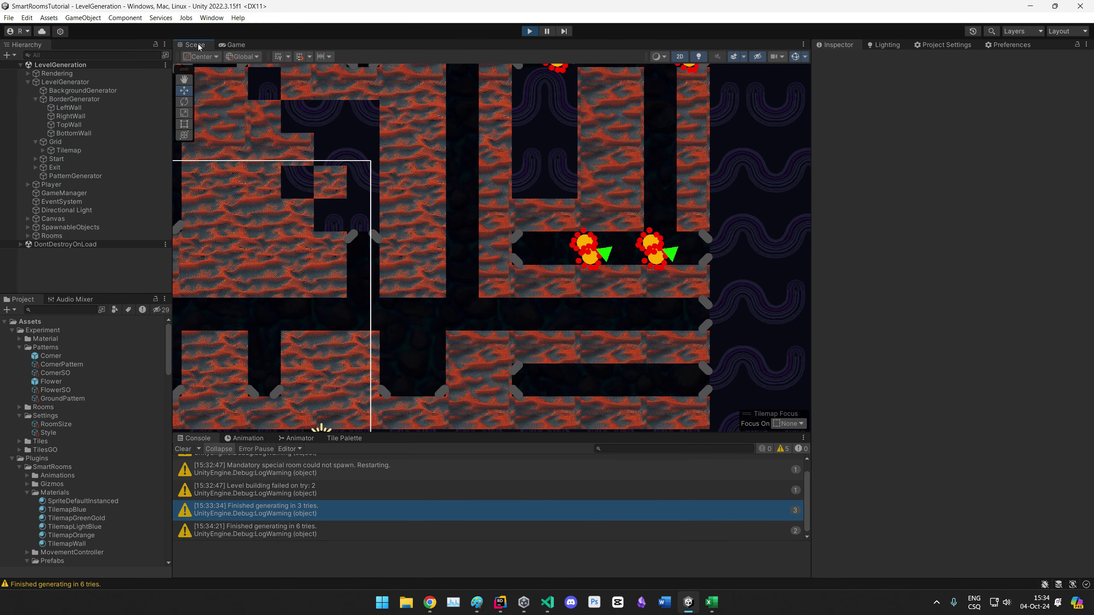
{"action": "scroll", "coordinate": [409, 209], "scroll_direction": "down", "scroll_amount": 2}
{"action": "middle_click_drag", "start_coordinate": [412, 239], "coordinate": [290, 182]}
{"action": "scroll", "coordinate": [450, 259], "scroll_direction": "up", "scroll_amount": 14}
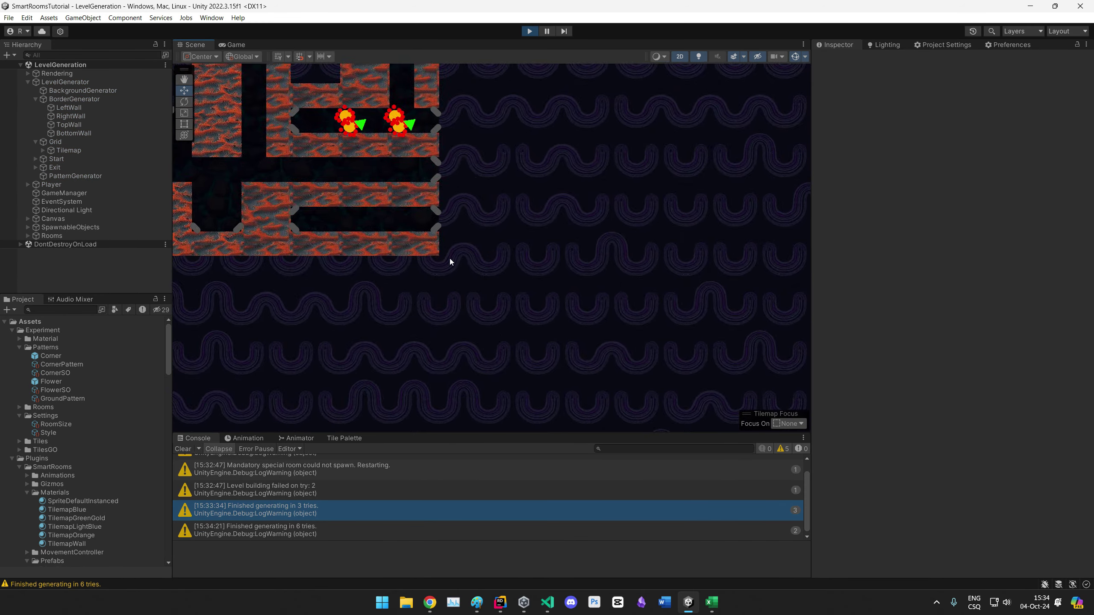
{"action": "middle_click_drag", "start_coordinate": [355, 261], "coordinate": [689, 307]}
{"action": "scroll", "coordinate": [432, 259], "scroll_direction": "down", "scroll_amount": 7}
{"action": "middle_click_drag", "start_coordinate": [601, 138], "coordinate": [487, 486]}
{"action": "middle_click_drag", "start_coordinate": [391, 86], "coordinate": [467, 255]}
{"action": "scroll", "coordinate": [391, 235], "scroll_direction": "down", "scroll_amount": 8}
{"action": "middle_click_drag", "start_coordinate": [388, 236], "coordinate": [509, 330]}
{"action": "left_click_drag", "start_coordinate": [384, 266], "coordinate": [526, 205]}
{"action": "scroll", "coordinate": [362, 219], "scroll_direction": "down", "scroll_amount": 12}
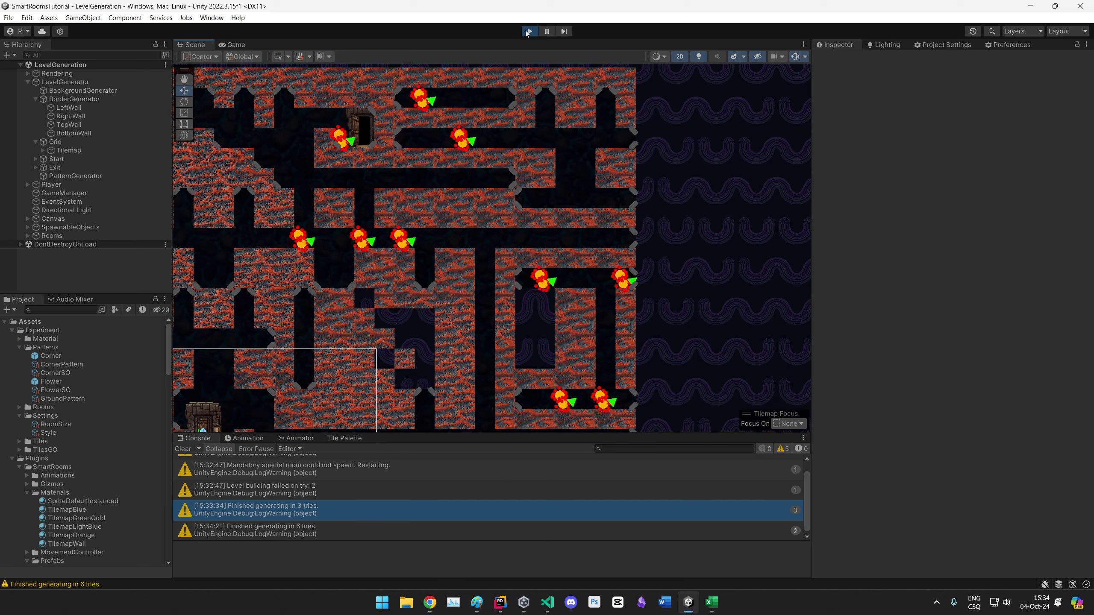
{"action": "left_click", "coordinate": [530, 32]}
Step: Open the Corner prefab and replace the Capsule's sprite with BasicShadow_2
{"action": "double_click", "coordinate": [50, 356]}
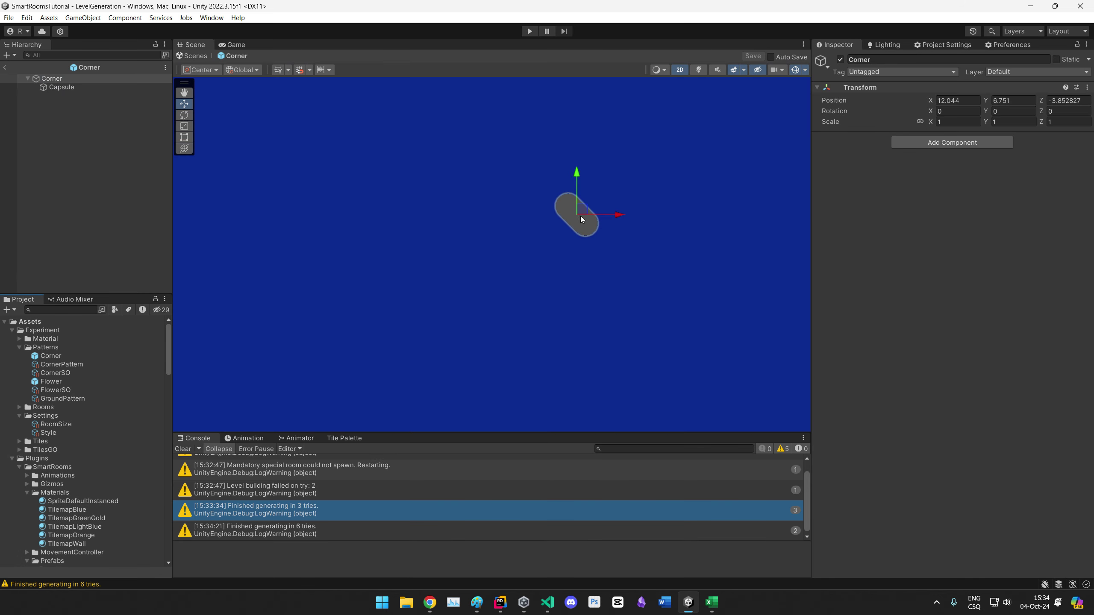
{"action": "left_click", "coordinate": [64, 87]}
{"action": "left_click", "coordinate": [1086, 150]}
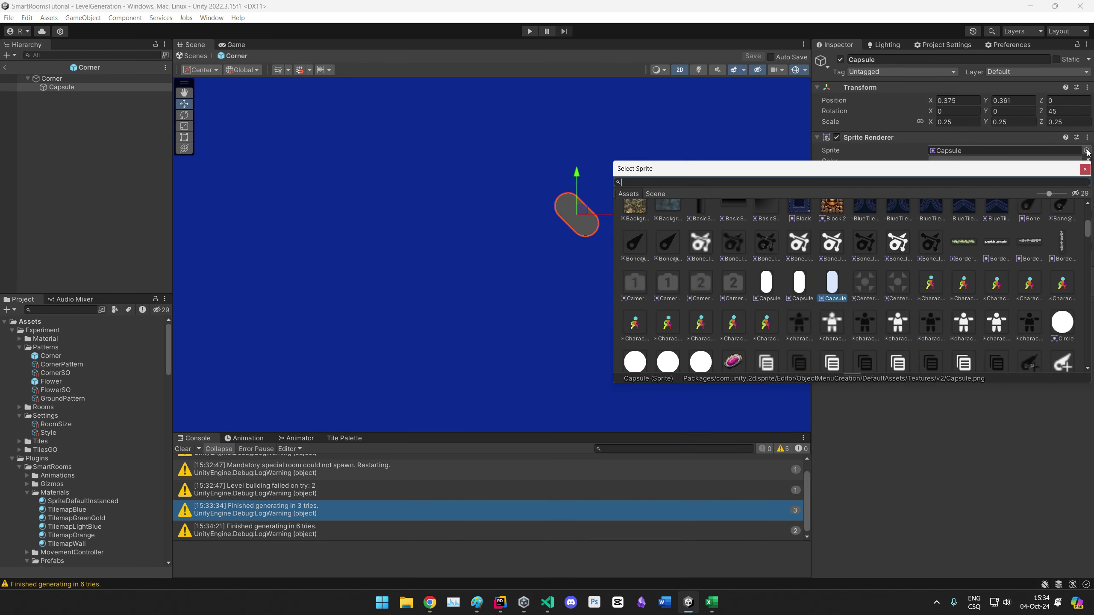
{"action": "type", "text": "shad"}
{"action": "double_click", "coordinate": [723, 228]}
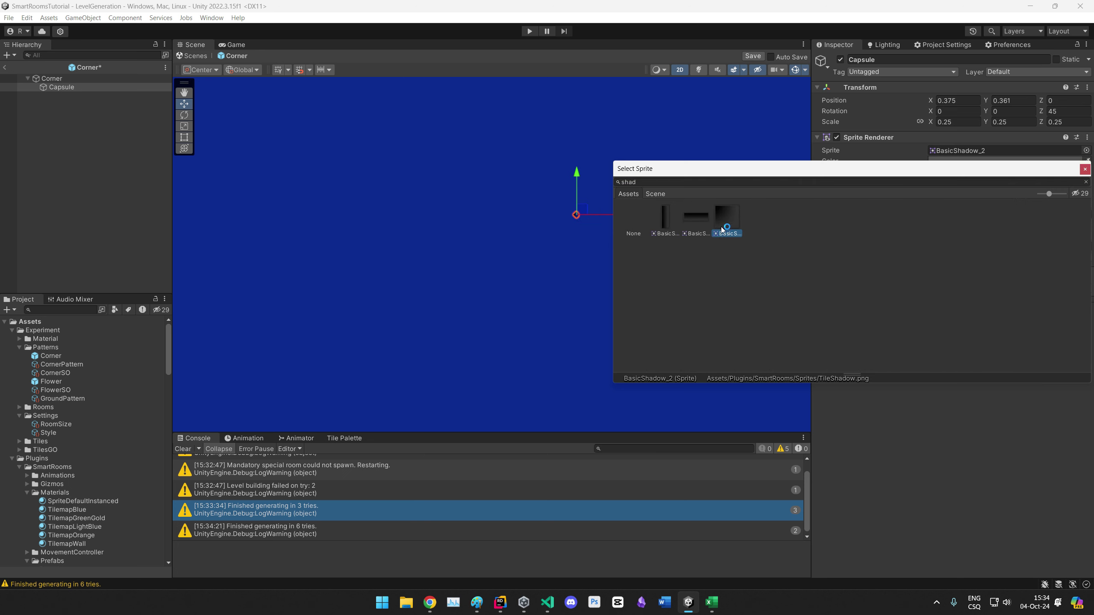
Step: Set the Capsule's scale to 1 and its Z rotation to 0, and flip its sprite on X
{"action": "left_click", "coordinate": [948, 122]}
{"action": "type", "text": "1"}
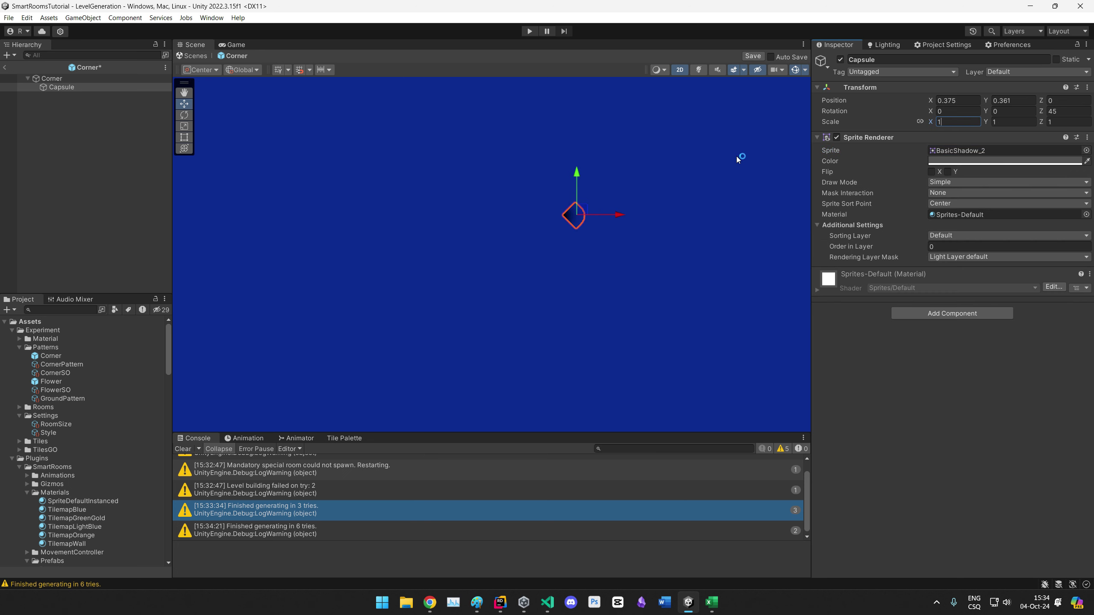
{"action": "left_click", "coordinate": [1054, 111]}
{"action": "type", "text": "0"}
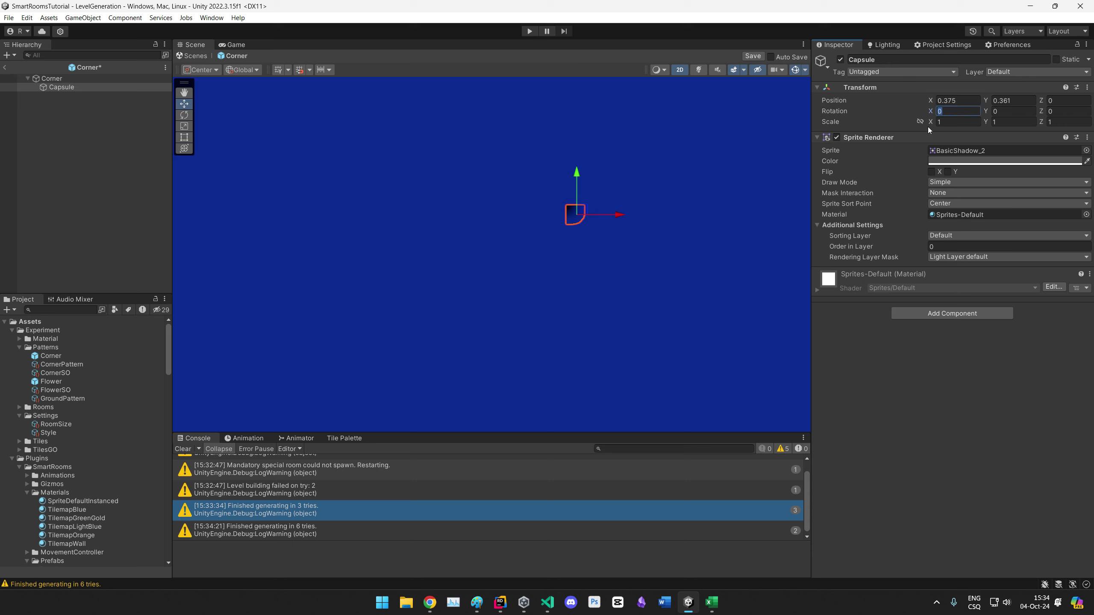
{"action": "left_click", "coordinate": [931, 172]}
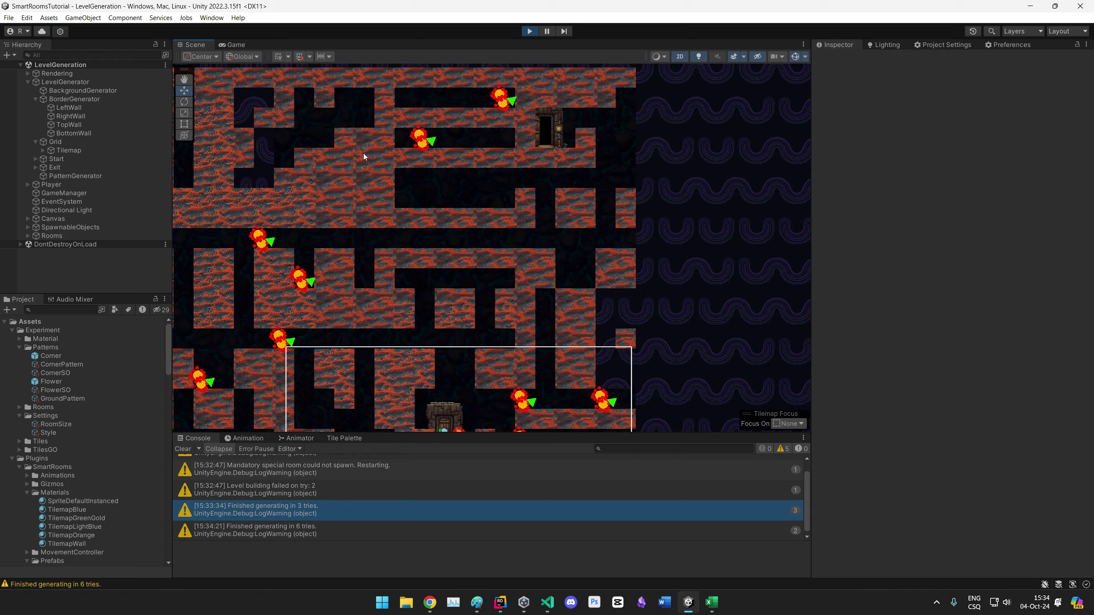
Step: Inspect the corner shadows in the running level and select the Capsule of one spawned Corner clone
{"action": "scroll", "coordinate": [436, 259], "scroll_direction": "up", "scroll_amount": 3}
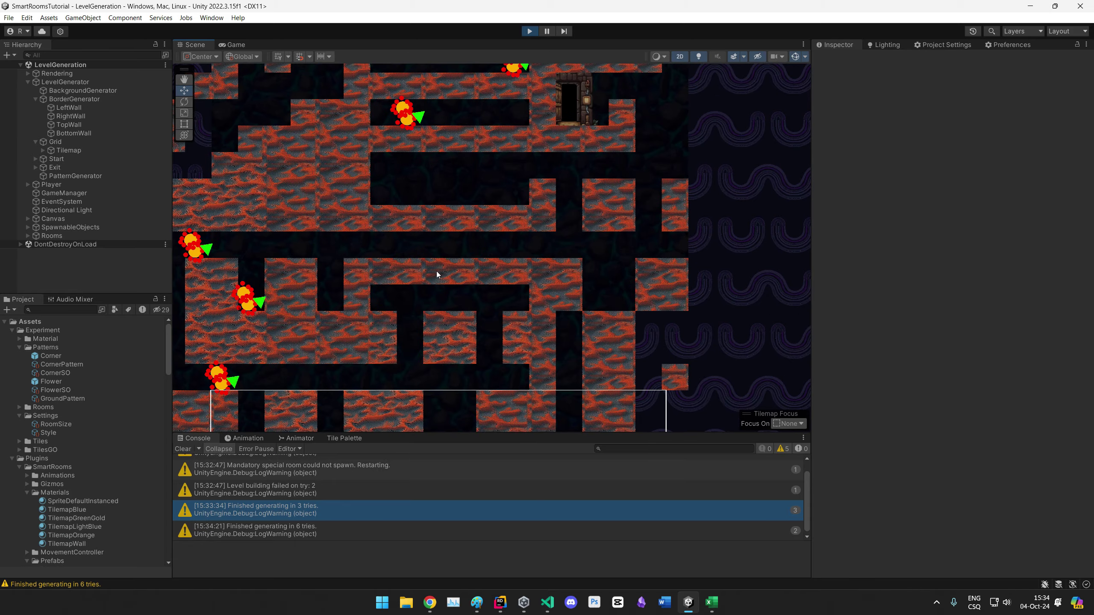
{"action": "middle_click_drag", "start_coordinate": [393, 303], "coordinate": [713, 220]}
{"action": "scroll", "coordinate": [475, 329], "scroll_direction": "up", "scroll_amount": 10}
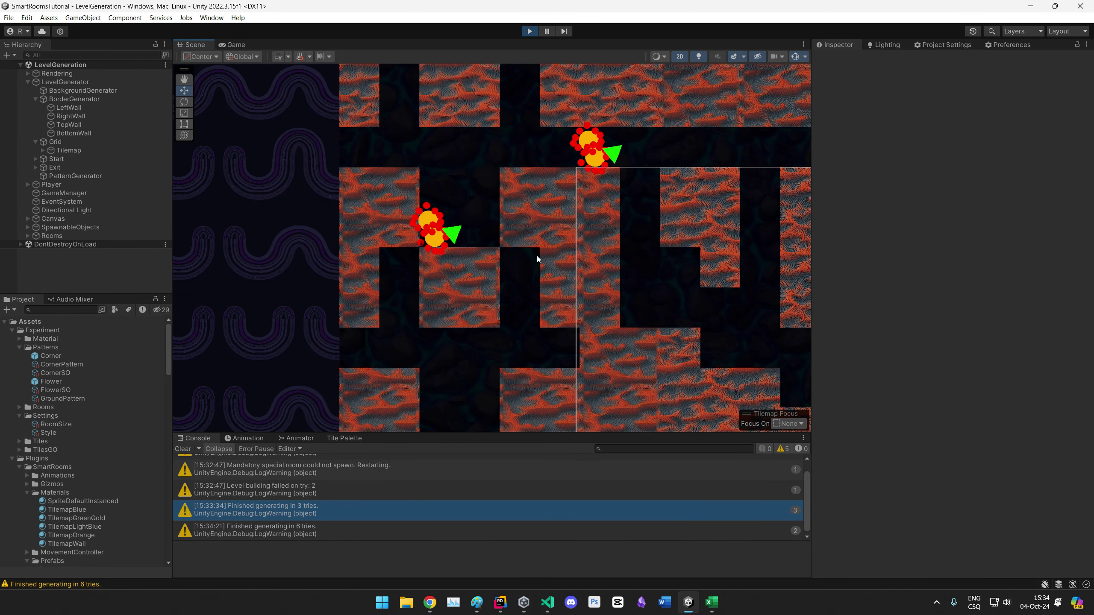
{"action": "left_click", "coordinate": [531, 240]}
{"action": "scroll", "coordinate": [531, 240], "scroll_direction": "up", "scroll_amount": 4}
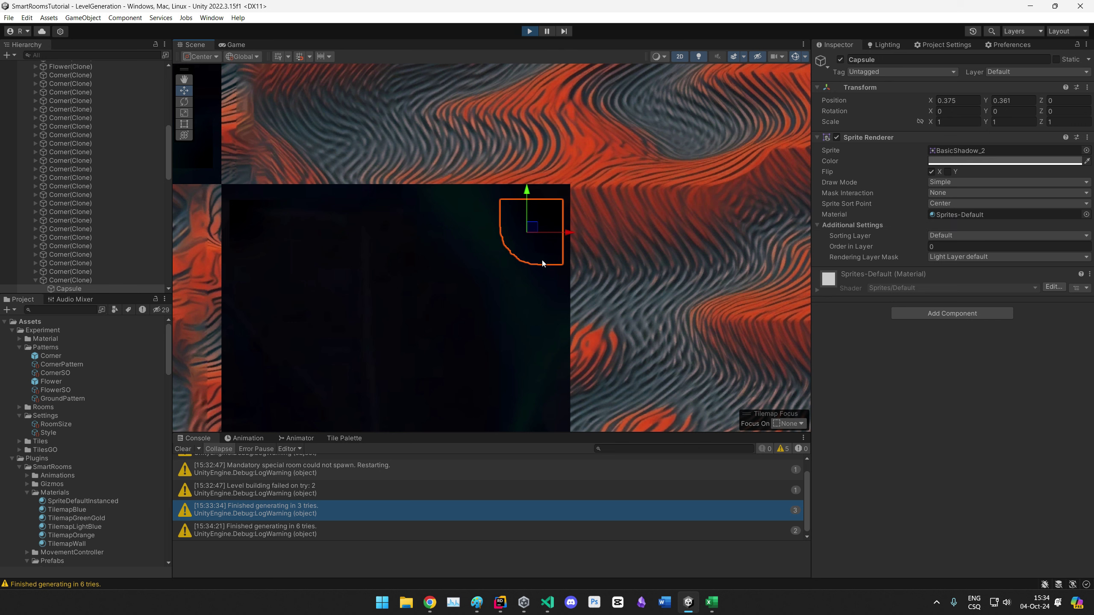
Step: Link the spawned Capsule's scale axes, scale it uniformly to 3.23 and position it at X 0.189, Y 0.206
{"action": "left_click", "coordinate": [920, 122]}
{"action": "left_click", "coordinate": [941, 123]}
{"action": "type", "text": "0"}
{"action": "left_click", "coordinate": [1005, 102]}
{"action": "type", "text": "0"}
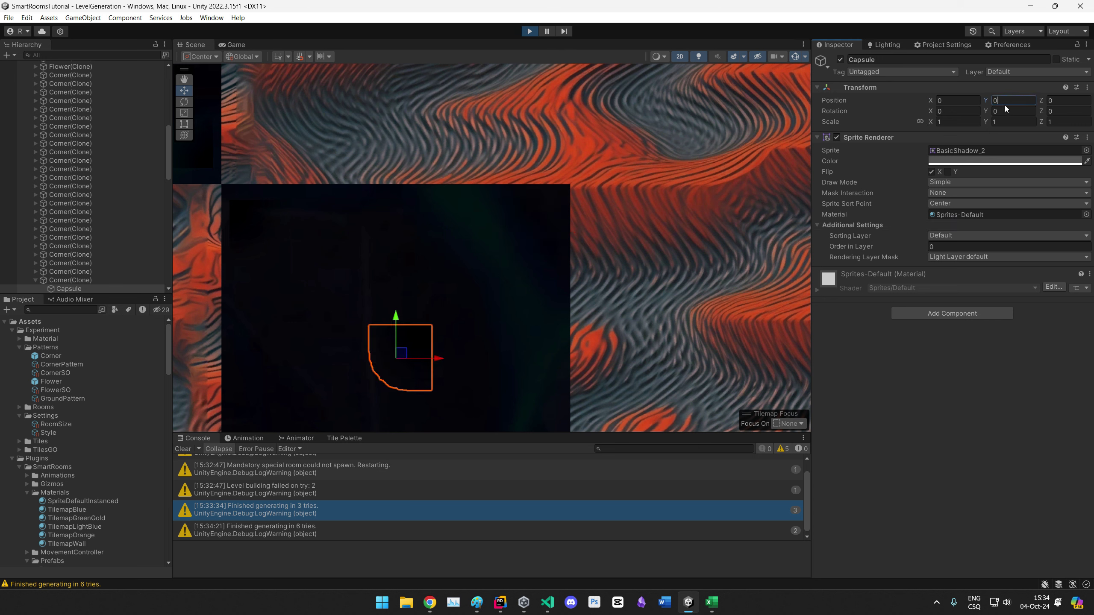
{"action": "left_click", "coordinate": [954, 98]}
{"action": "type", "text": "10.5"}
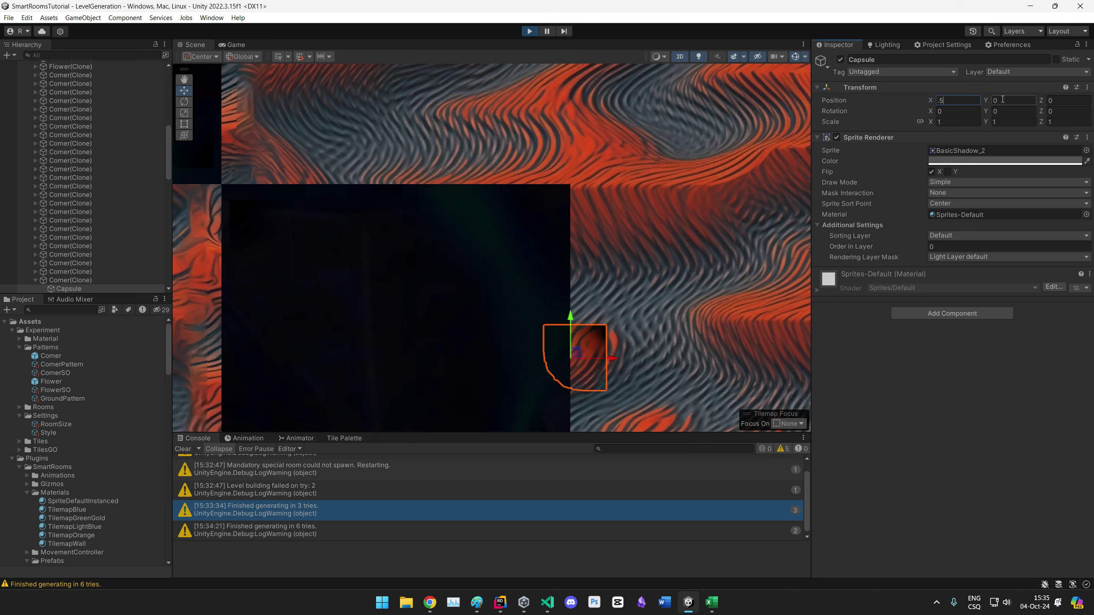
{"action": "left_click", "coordinate": [1003, 99]}
{"action": "type", "text": ".5"}
{"action": "left_click_drag", "start_coordinate": [929, 124], "coordinate": [965, 123]}
{"action": "left_click_drag", "start_coordinate": [579, 180], "coordinate": [471, 283]}
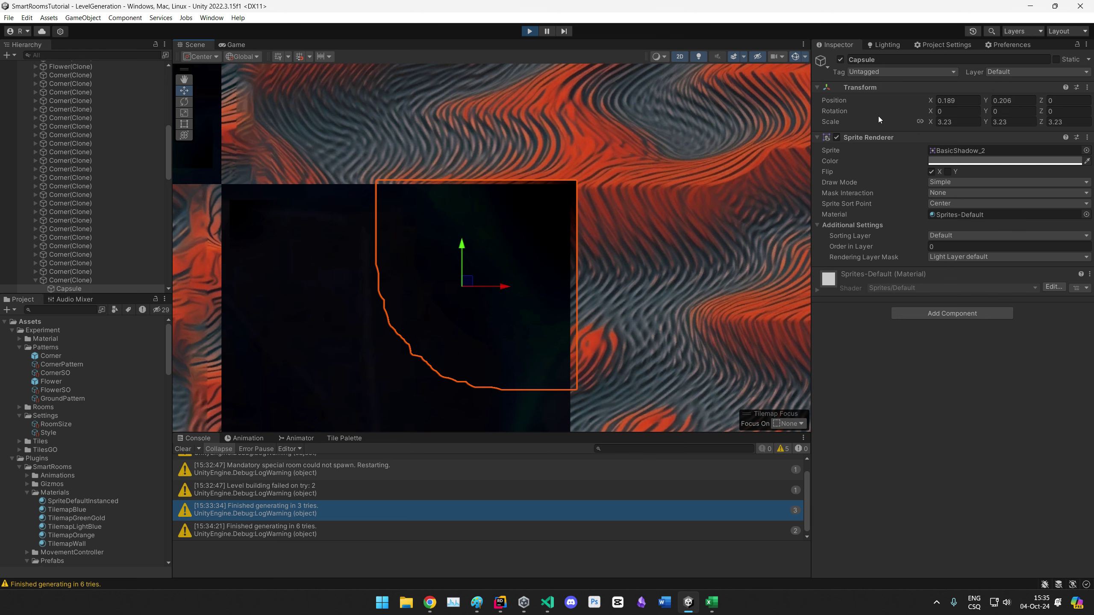
Step: Copy the adjusted Capsule's whole Transform component and leave play mode
{"action": "right_click", "coordinate": [910, 89]}
{"action": "mouse_move", "coordinate": [935, 171]}
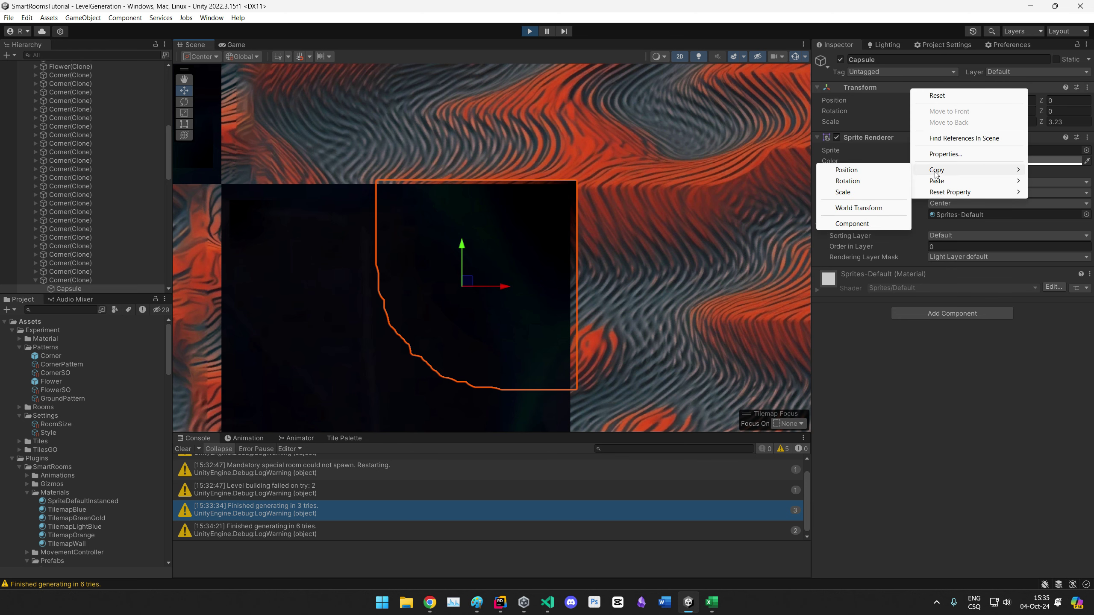
{"action": "left_click", "coordinate": [852, 223]}
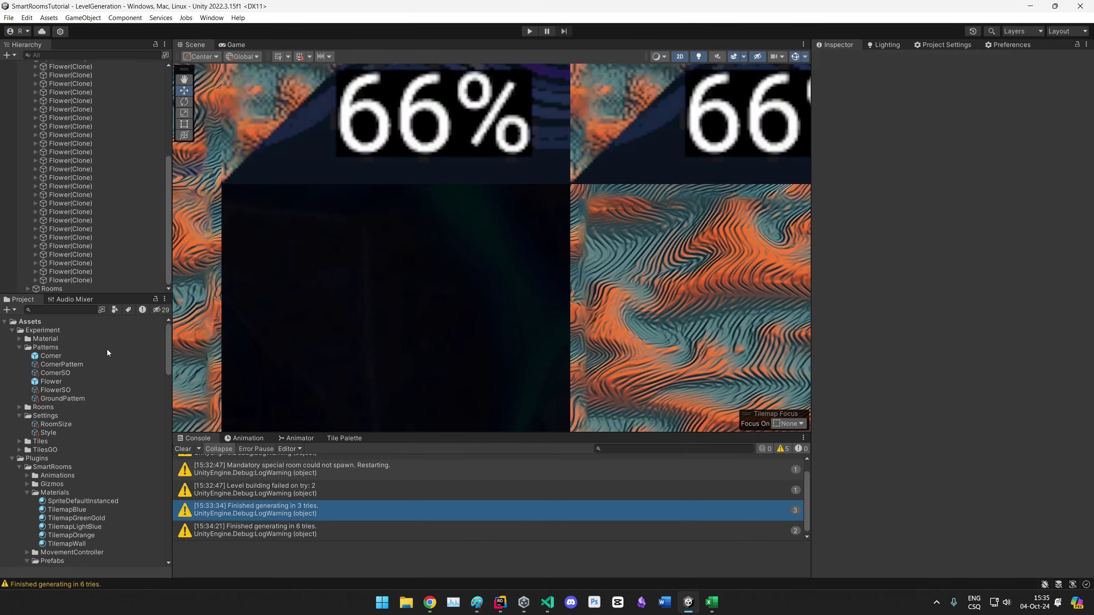
Step: Open the Corner prefab, paste the copied Transform values onto its root object, and exit the prefab
{"action": "double_click", "coordinate": [63, 357]}
{"action": "right_click", "coordinate": [870, 86]}
{"action": "mouse_move", "coordinate": [947, 181]}
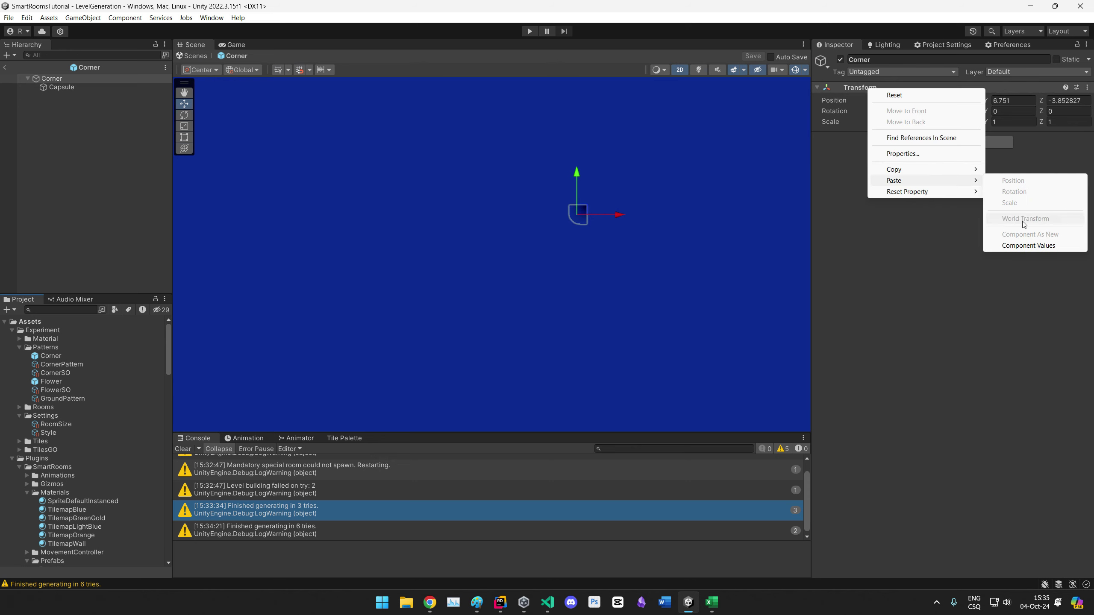
{"action": "left_click", "coordinate": [1029, 246]}
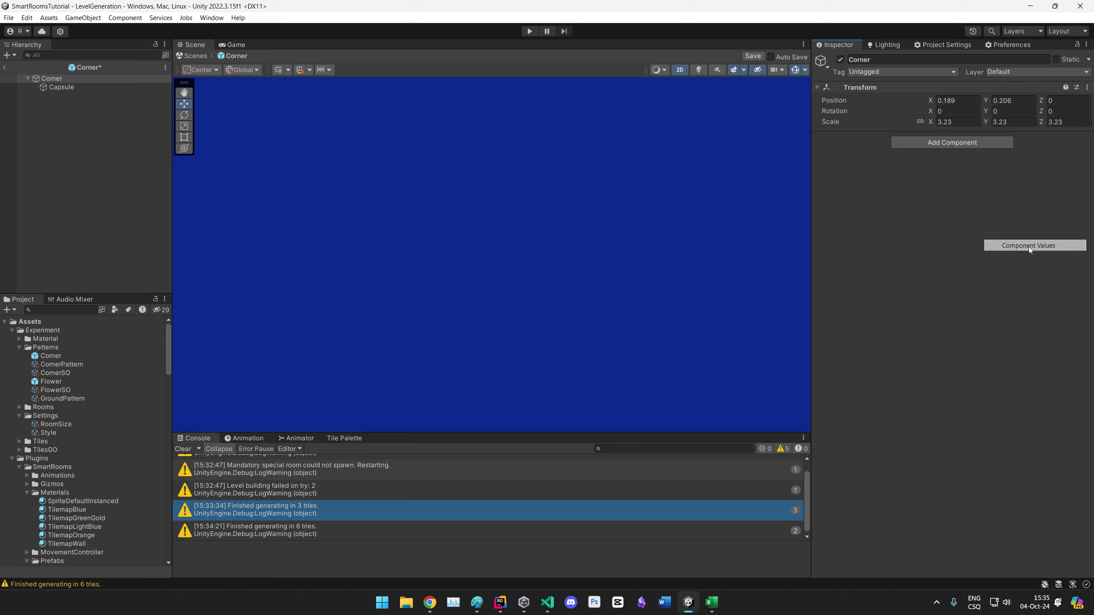
{"action": "left_click", "coordinate": [6, 67]}
Step: Run the level and examine the corner shadows across the generated rooms
{"action": "left_click", "coordinate": [529, 31]}
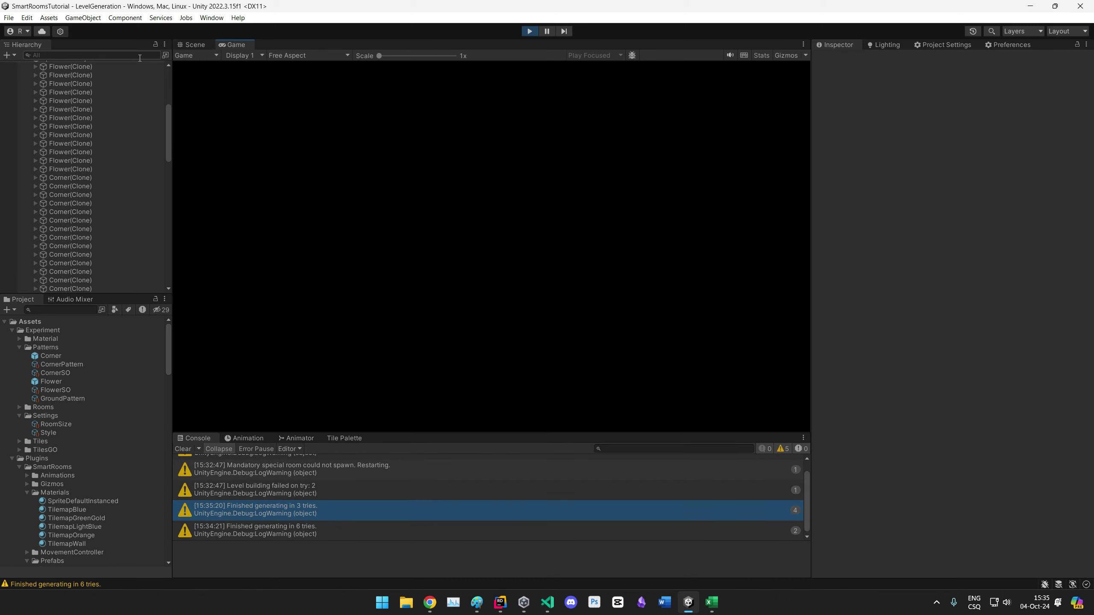
{"action": "scroll", "coordinate": [471, 240], "scroll_direction": "down", "scroll_amount": 5}
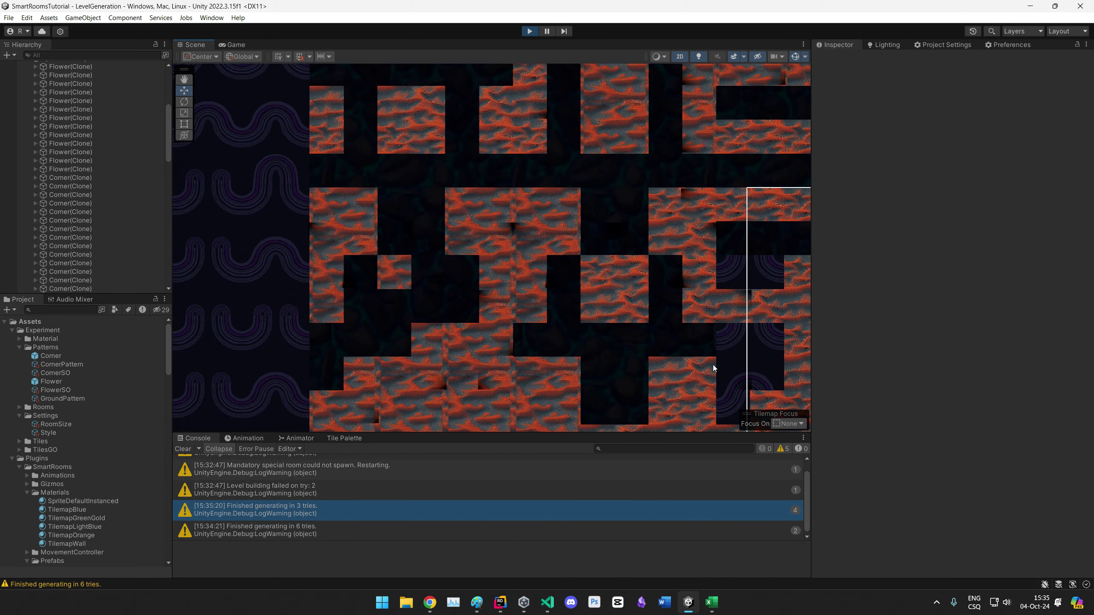
{"action": "scroll", "coordinate": [453, 268], "scroll_direction": "down", "scroll_amount": 3}
{"action": "middle_click_drag", "start_coordinate": [416, 261], "coordinate": [488, 261]}
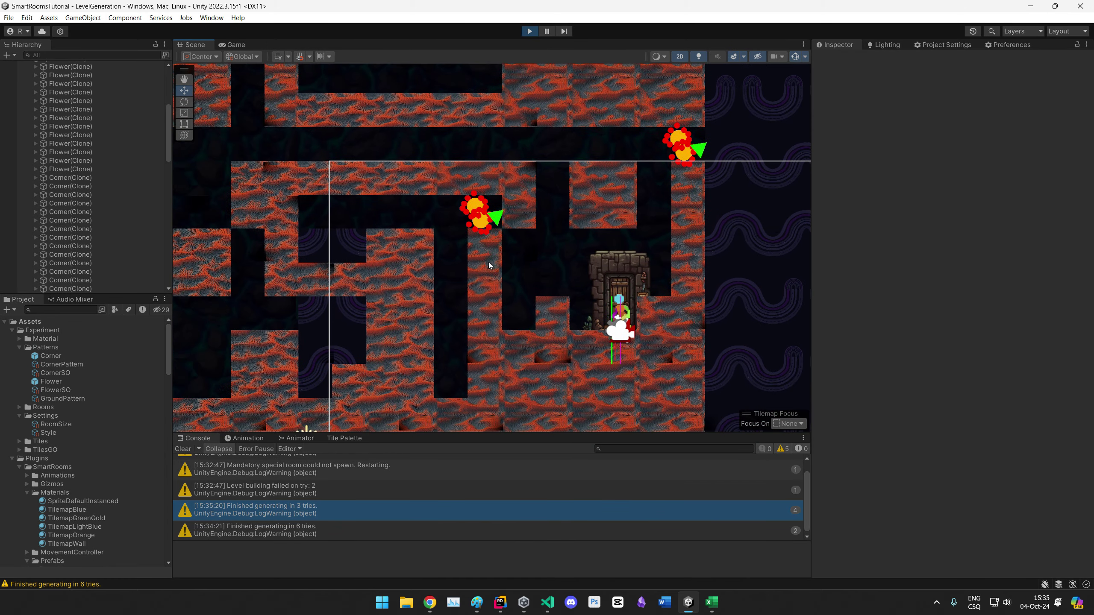
{"action": "scroll", "coordinate": [379, 261], "scroll_direction": "down", "scroll_amount": 3}
{"action": "middle_click_drag", "start_coordinate": [379, 262], "coordinate": [432, 267]}
{"action": "scroll", "coordinate": [61, 134], "scroll_direction": "up", "scroll_amount": 10}
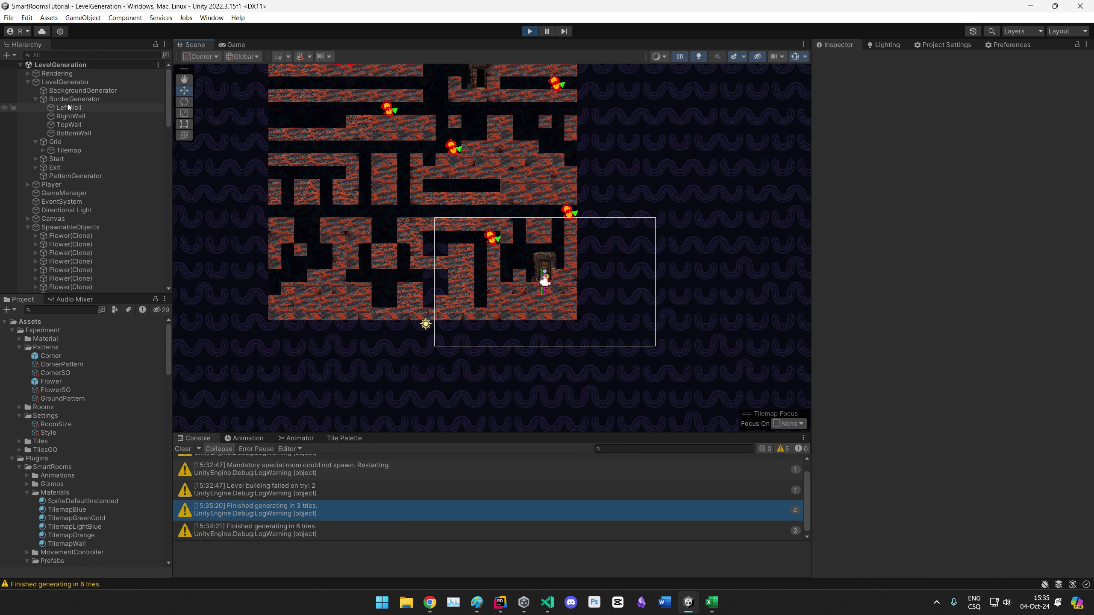
Step: Leave play mode and set the Style asset's Background Color to white (FFFFFF)
{"action": "left_click", "coordinate": [81, 91]}
{"action": "key", "text": "ctrl+p"}
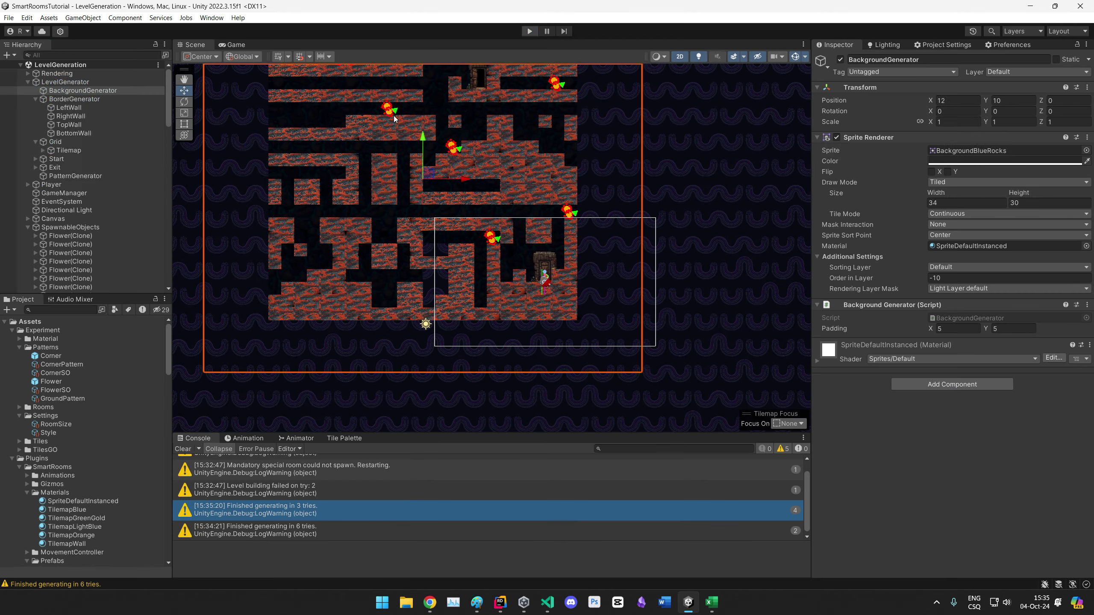
{"action": "left_click", "coordinate": [55, 433]}
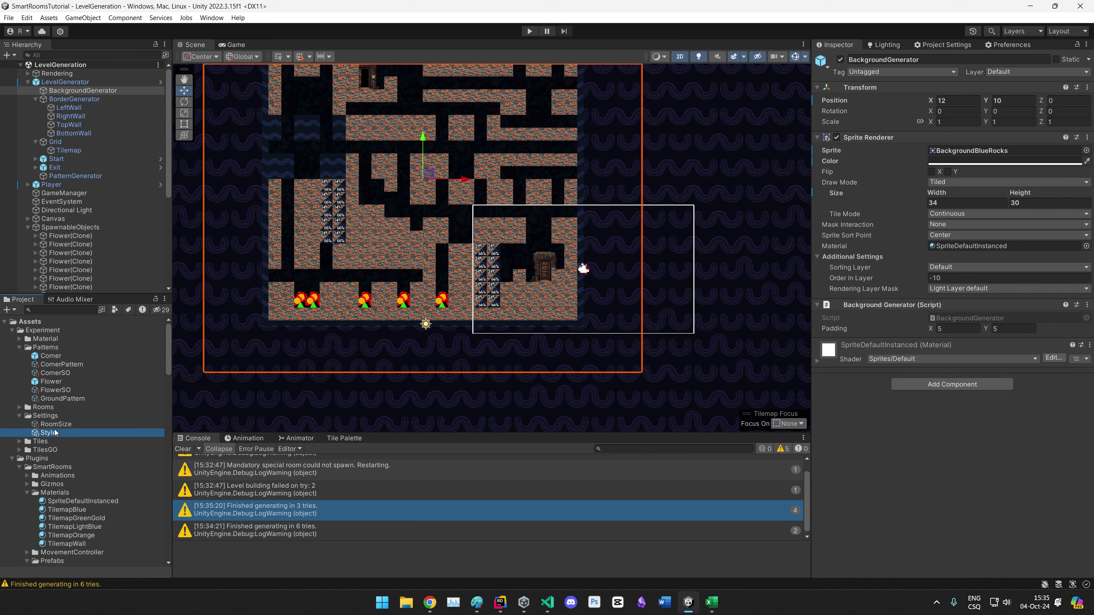
{"action": "left_click", "coordinate": [961, 117]}
{"action": "left_click", "coordinate": [955, 134]}
{"action": "left_click", "coordinate": [875, 132]}
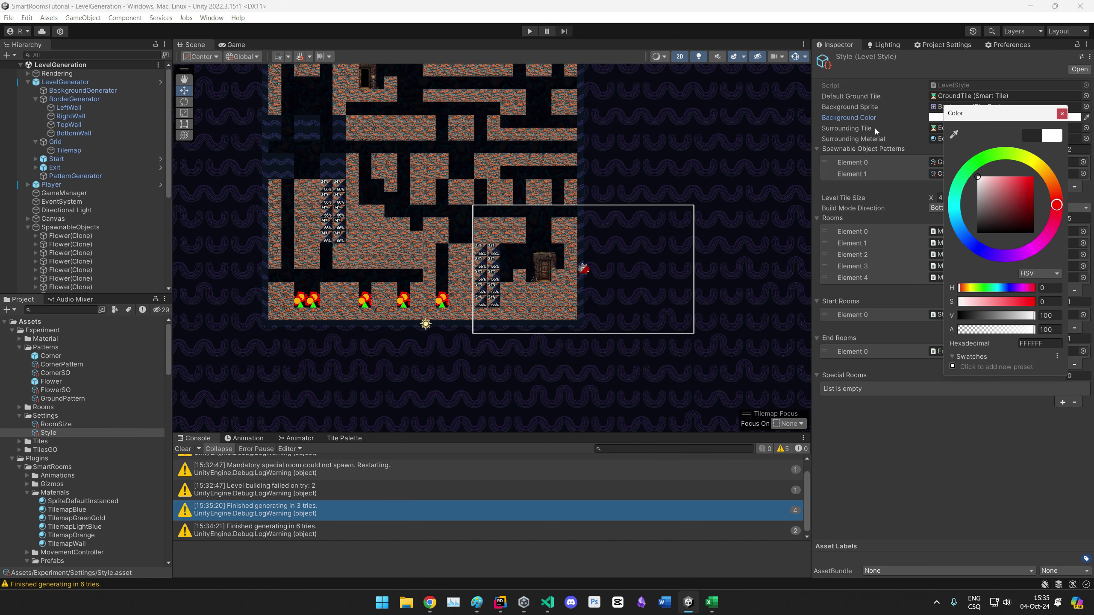
{"action": "left_click", "coordinate": [1062, 114]}
Step: Run the level, examine the corner shadows' size and placement against the white-tinted background, and leave play mode
{"action": "left_click", "coordinate": [529, 31]}
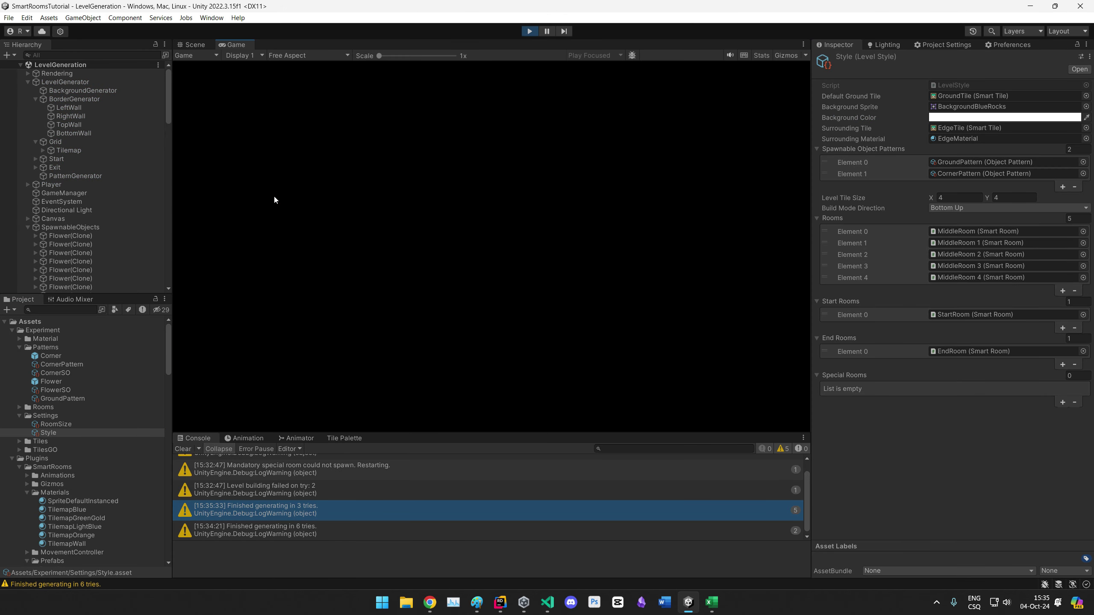
{"action": "left_click", "coordinate": [192, 45]}
{"action": "scroll", "coordinate": [471, 252], "scroll_direction": "up", "scroll_amount": 6}
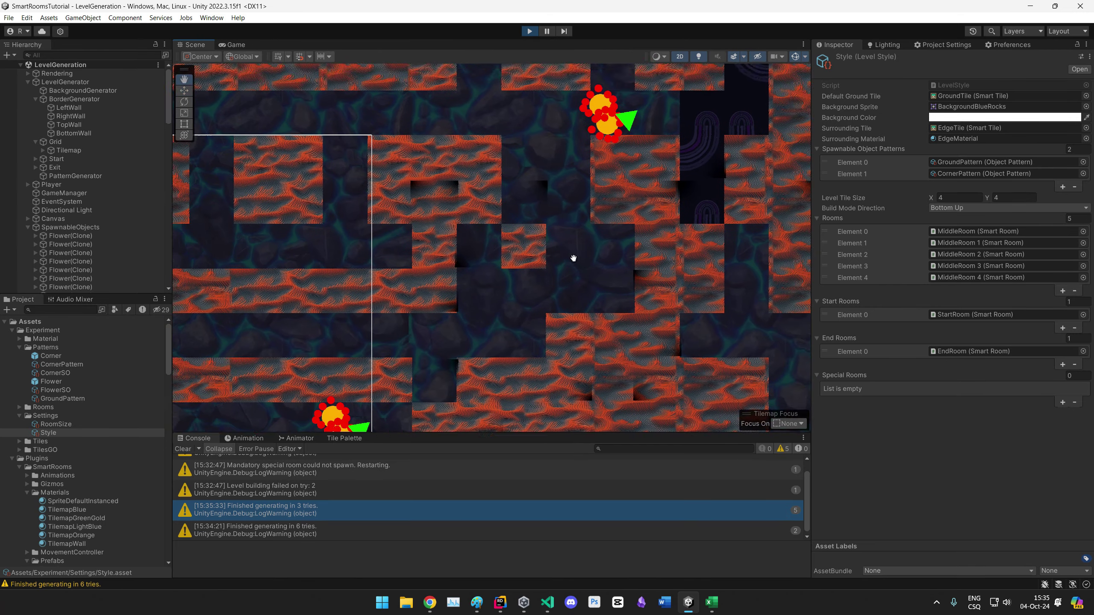
{"action": "scroll", "coordinate": [485, 253], "scroll_direction": "up", "scroll_amount": 4}
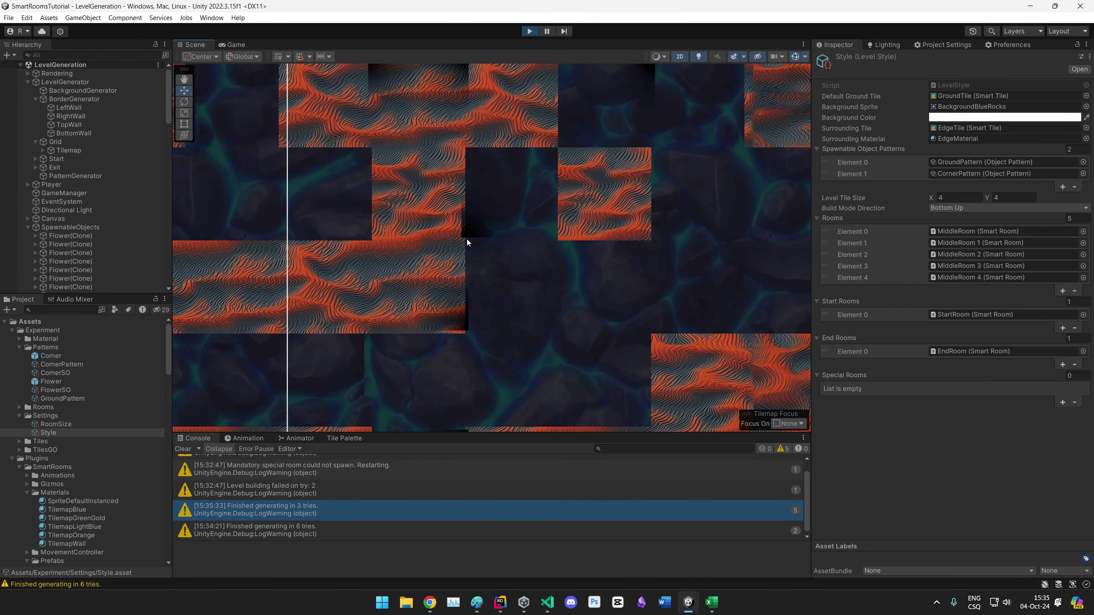
{"action": "scroll", "coordinate": [476, 334], "scroll_direction": "down", "scroll_amount": 10}
{"action": "left_click_drag", "start_coordinate": [409, 249], "coordinate": [517, 232]}
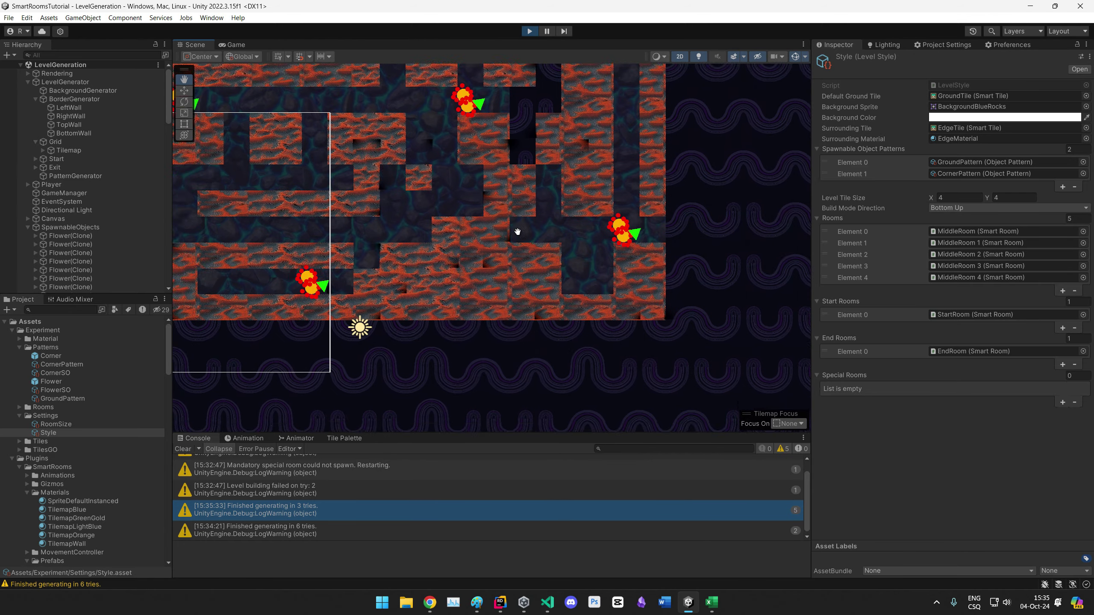
{"action": "scroll", "coordinate": [517, 232], "scroll_direction": "up", "scroll_amount": 6}
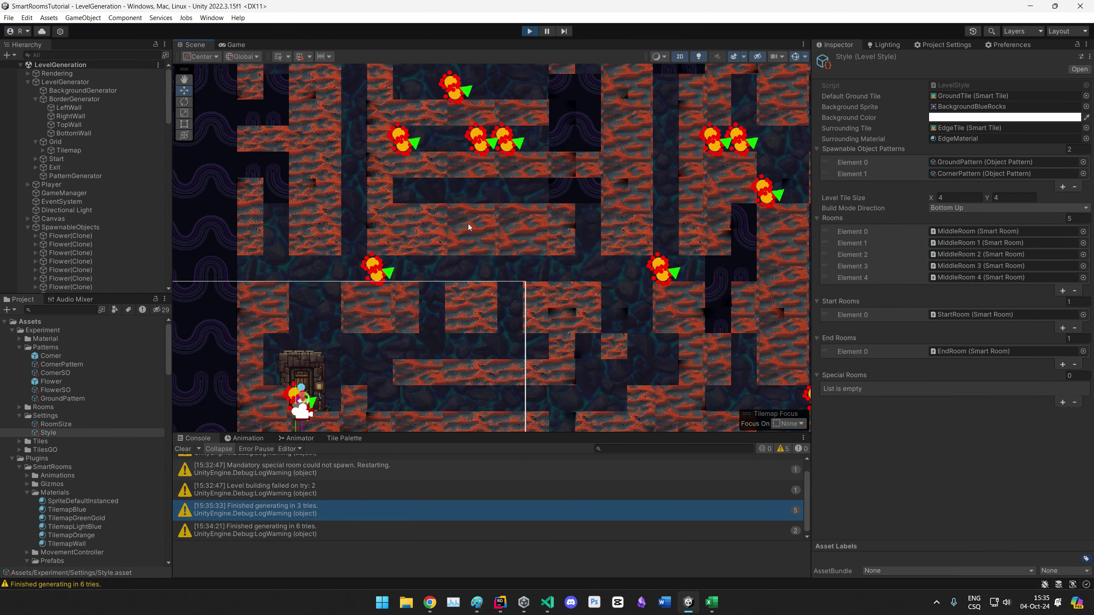
{"action": "middle_click_drag", "start_coordinate": [478, 220], "coordinate": [606, 314]}
{"action": "middle_click_drag", "start_coordinate": [696, 211], "coordinate": [344, 264]}
{"action": "middle_click_drag", "start_coordinate": [545, 214], "coordinate": [551, 291]}
{"action": "scroll", "coordinate": [497, 177], "scroll_direction": "up", "scroll_amount": 7}
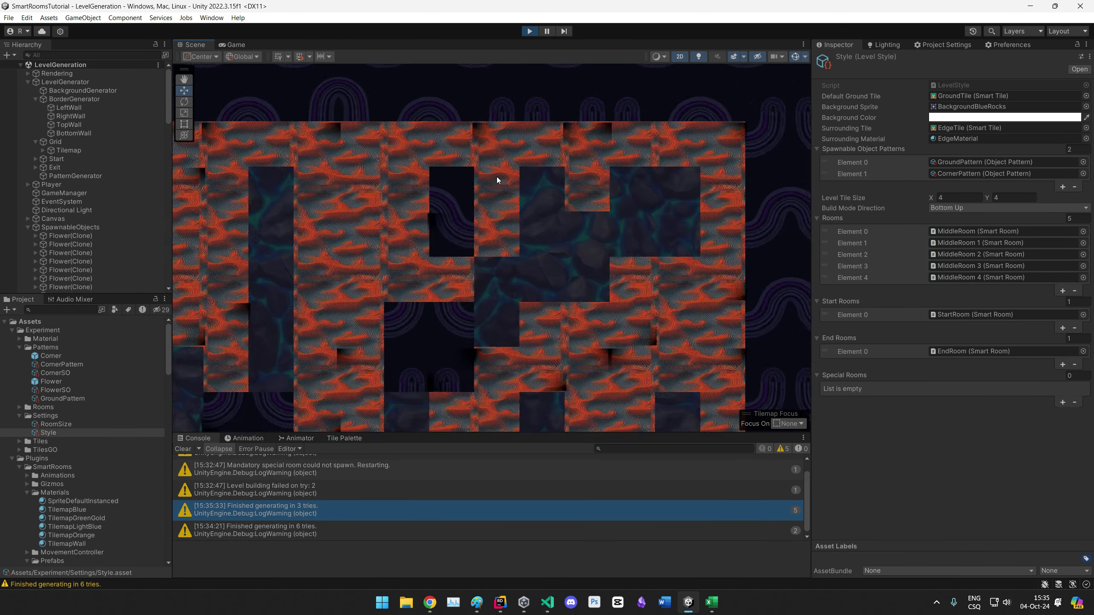
{"action": "scroll", "coordinate": [496, 176], "scroll_direction": "up", "scroll_amount": 6}
{"action": "middle_click_drag", "start_coordinate": [402, 296], "coordinate": [461, 274]}
{"action": "scroll", "coordinate": [461, 273], "scroll_direction": "down", "scroll_amount": 11}
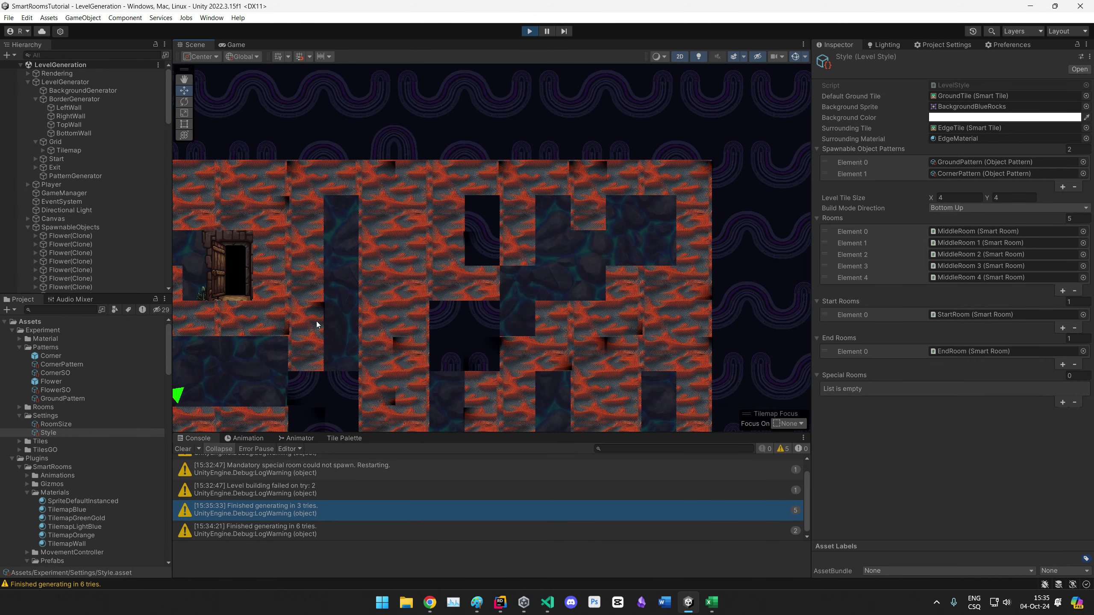
{"action": "middle_click_drag", "start_coordinate": [317, 323], "coordinate": [629, 265]}
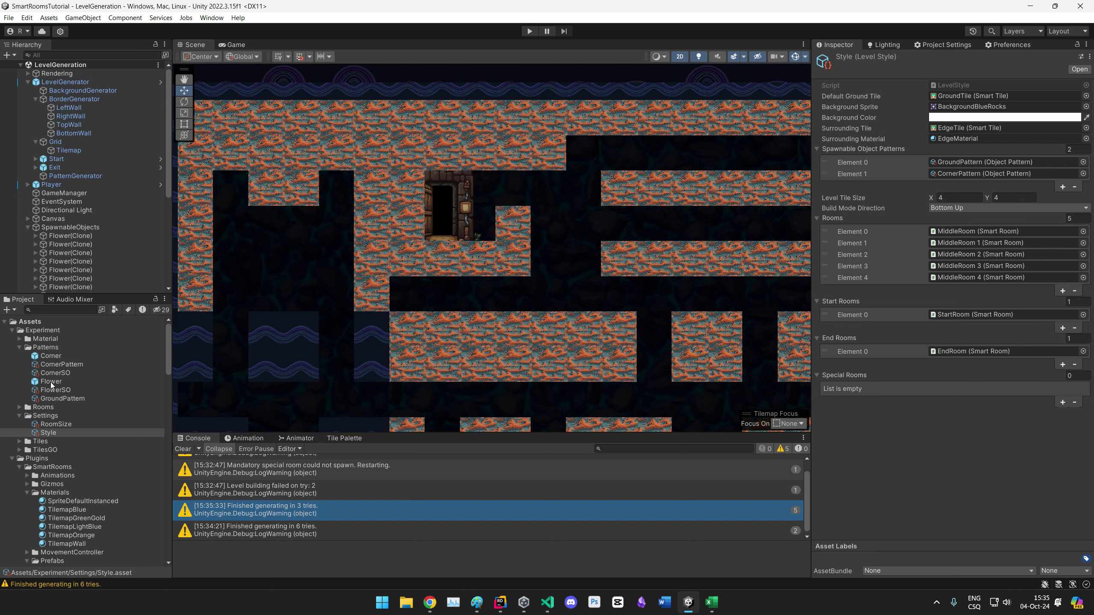
Step: Reopen the Corner prefab and paste the copied Transform values onto its Capsule child
{"action": "double_click", "coordinate": [50, 355]}
{"action": "scroll", "coordinate": [668, 209], "scroll_direction": "down", "scroll_amount": 10}
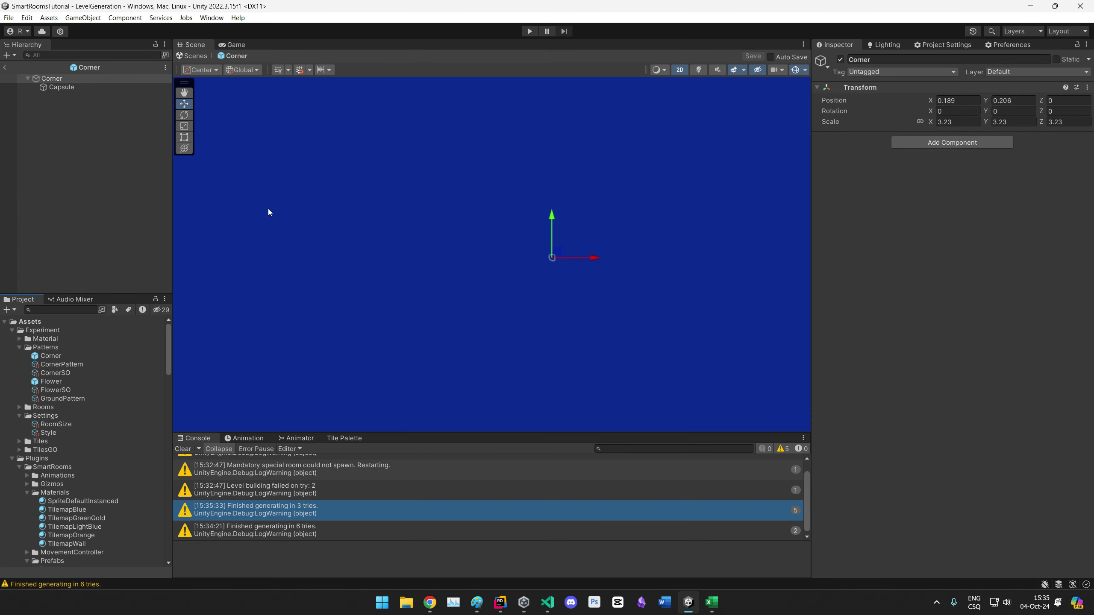
{"action": "scroll", "coordinate": [430, 240], "scroll_direction": "up", "scroll_amount": 5}
{"action": "scroll", "coordinate": [585, 250], "scroll_direction": "up", "scroll_amount": 5}
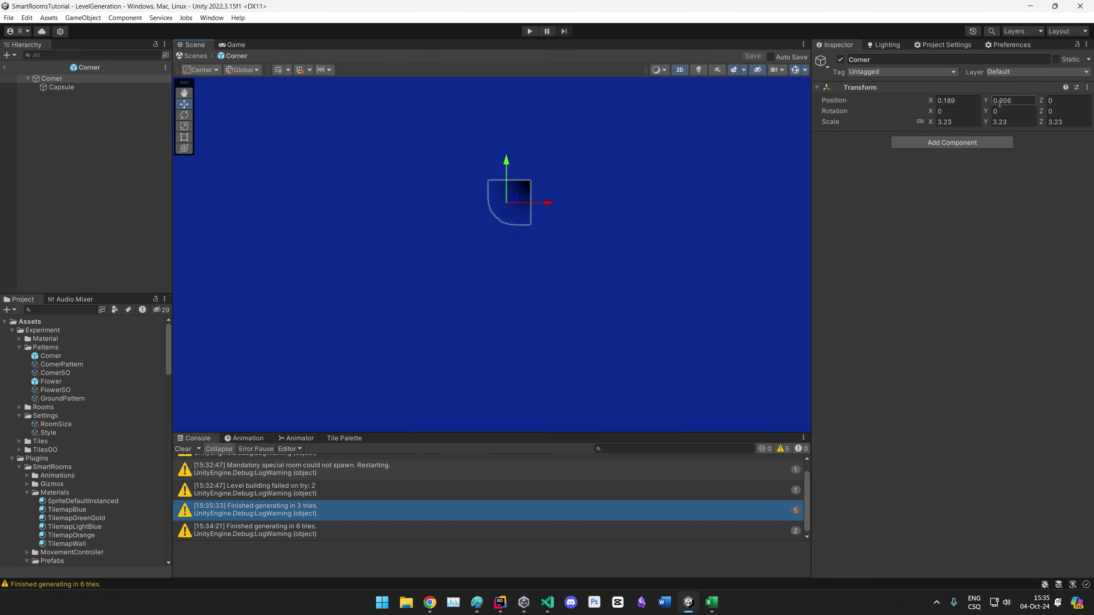
{"action": "left_click", "coordinate": [56, 87]}
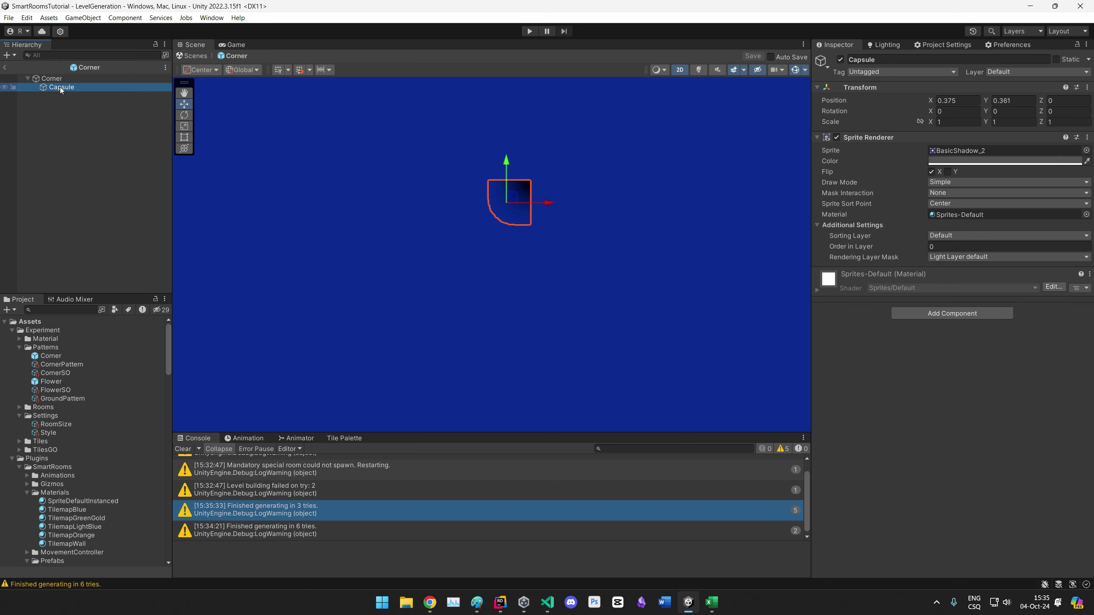
{"action": "left_click", "coordinate": [83, 77]}
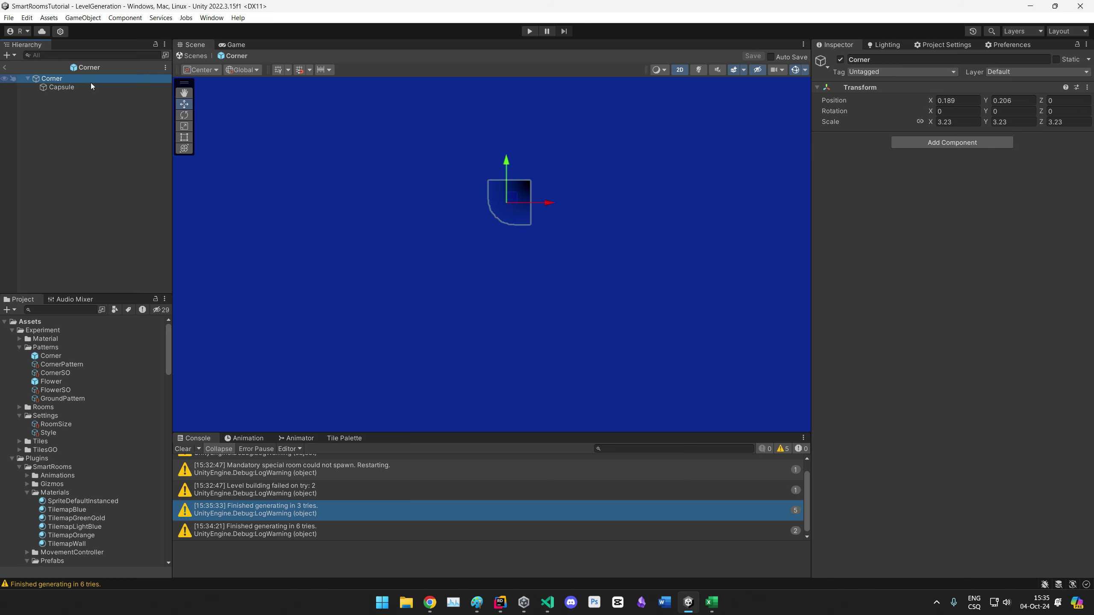
{"action": "left_click", "coordinate": [71, 88]}
{"action": "right_click", "coordinate": [855, 92]}
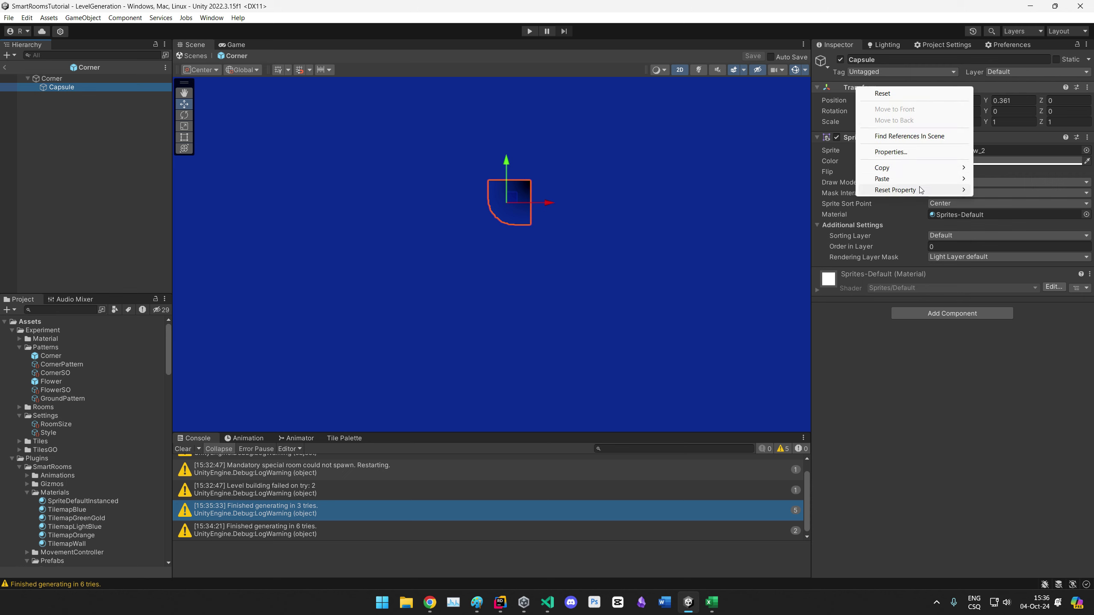
{"action": "mouse_move", "coordinate": [926, 178]}
{"action": "left_click", "coordinate": [1013, 247]}
Step: Set the Corner root's scale to 1 and its X and Y position to 0, and exit the prefab
{"action": "left_click", "coordinate": [87, 80]}
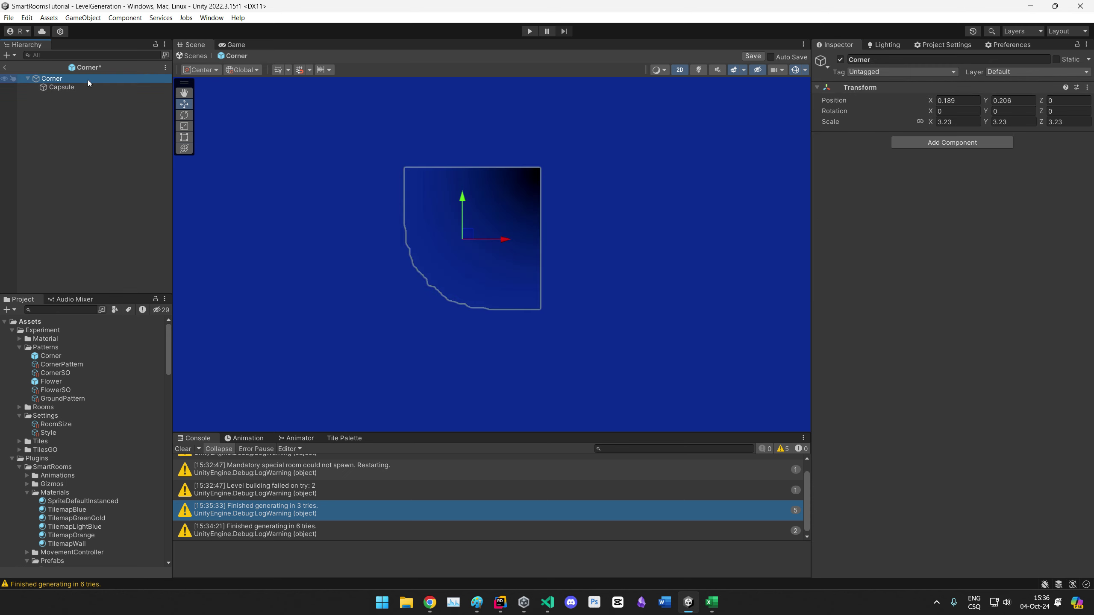
{"action": "left_click", "coordinate": [955, 122]}
{"action": "type", "text": "1"}
{"action": "left_click", "coordinate": [957, 102]}
{"action": "type", "text": "0"}
{"action": "left_click", "coordinate": [1002, 103]}
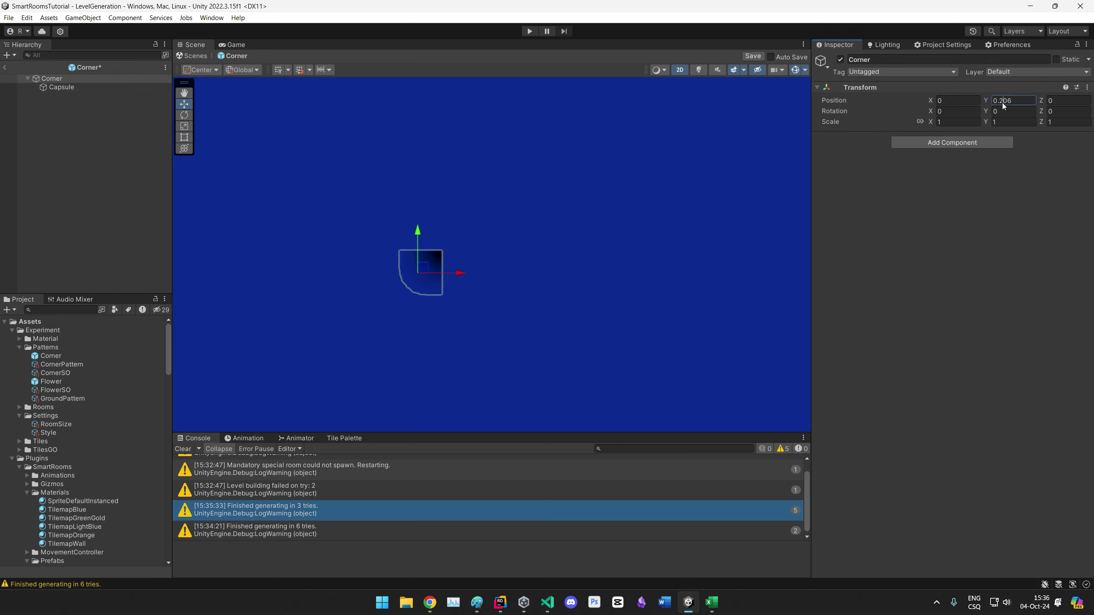
{"action": "type", "text": "0"}
{"action": "left_click", "coordinate": [856, 240]}
{"action": "left_click", "coordinate": [4, 67]}
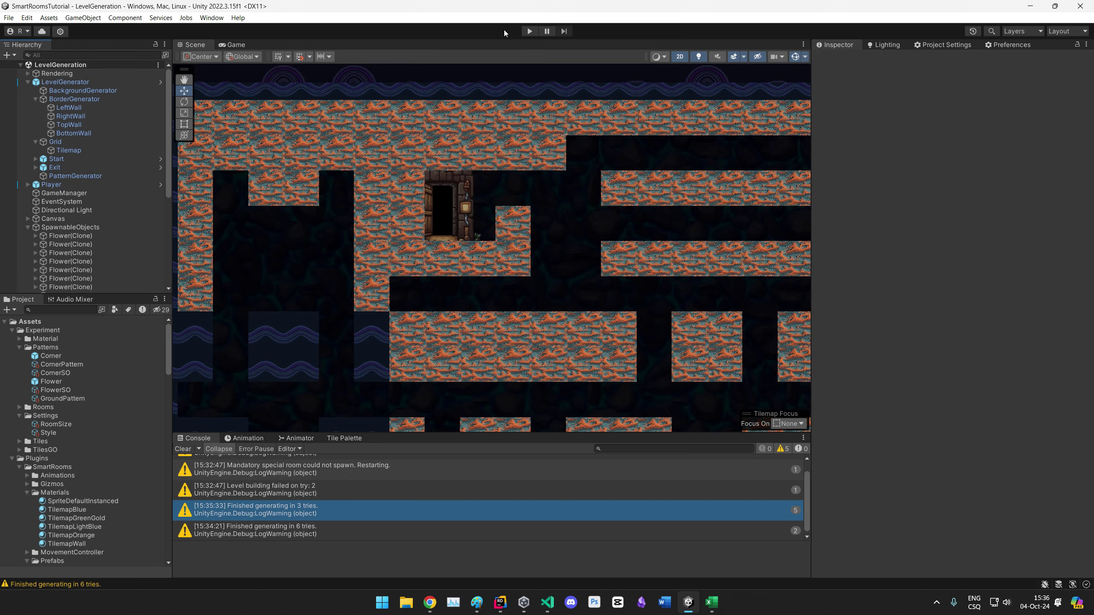
Step: Run the level and examine closely how the enlarged corner shadows align with the tile edges
{"action": "key", "text": "ctrl+p"}
{"action": "left_click", "coordinate": [201, 45]}
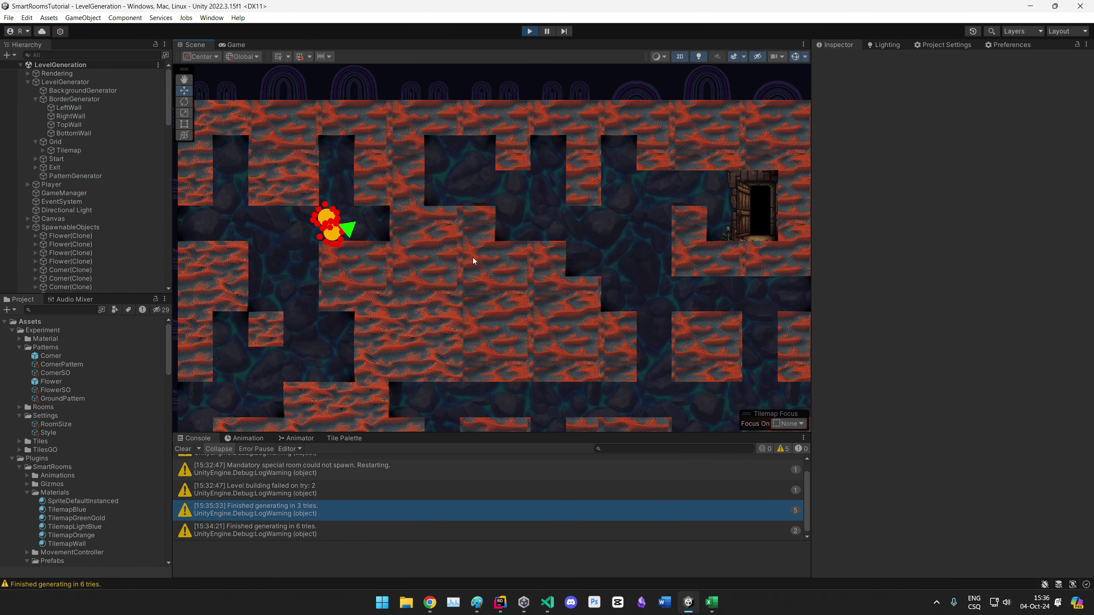
{"action": "middle_click_drag", "start_coordinate": [463, 328], "coordinate": [545, 173]}
{"action": "scroll", "coordinate": [588, 269], "scroll_direction": "up", "scroll_amount": 20}
{"action": "middle_click_drag", "start_coordinate": [650, 137], "coordinate": [446, 204]}
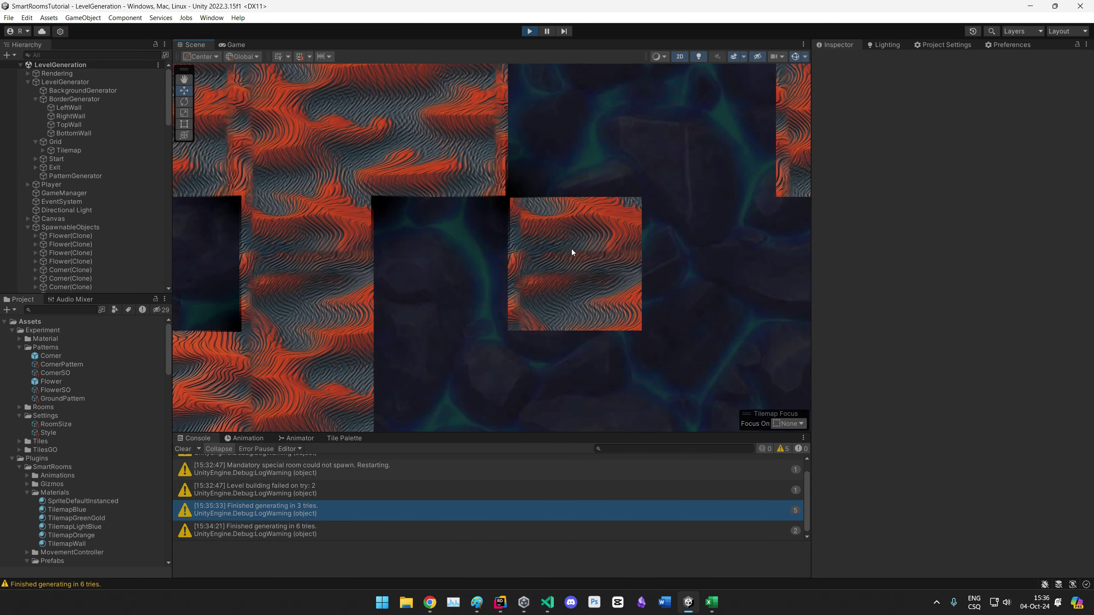
{"action": "scroll", "coordinate": [571, 249], "scroll_direction": "down", "scroll_amount": 6}
{"action": "middle_click_drag", "start_coordinate": [616, 254], "coordinate": [185, 144]}
{"action": "middle_click_drag", "start_coordinate": [348, 222], "coordinate": [445, 154]}
{"action": "scroll", "coordinate": [495, 230], "scroll_direction": "up", "scroll_amount": 20}
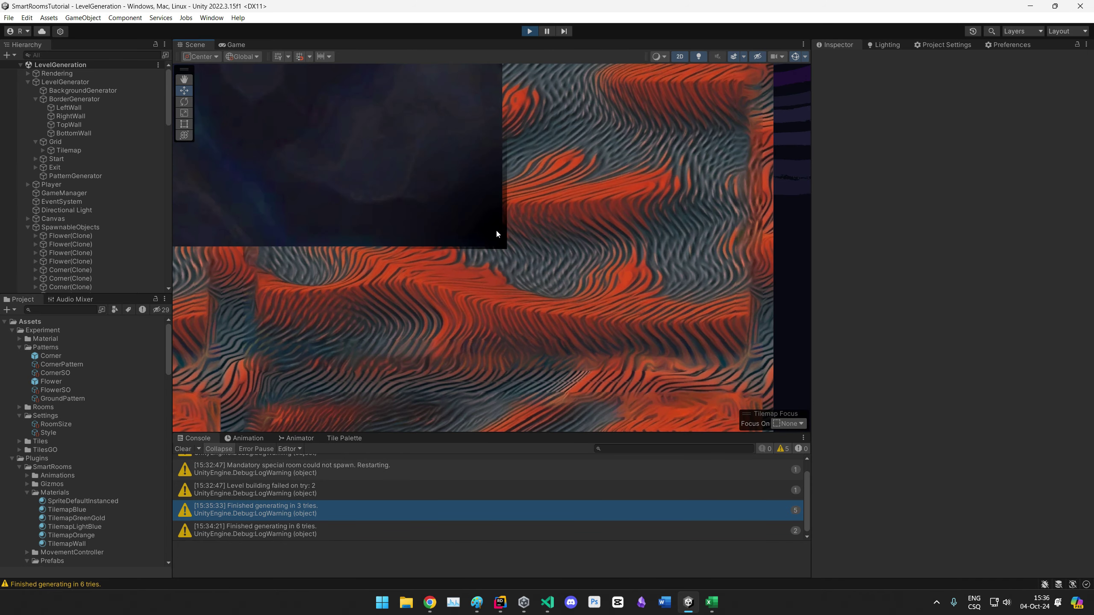
{"action": "scroll", "coordinate": [430, 240], "scroll_direction": "down", "scroll_amount": 6}
{"action": "scroll", "coordinate": [489, 276], "scroll_direction": "up", "scroll_amount": 15}
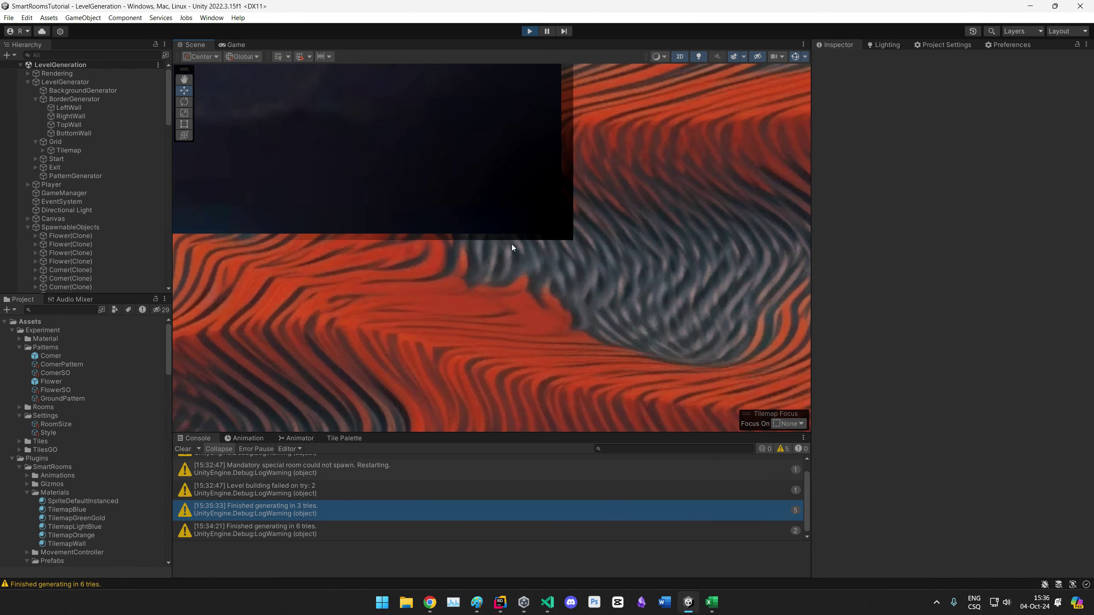
{"action": "scroll", "coordinate": [347, 318], "scroll_direction": "down", "scroll_amount": 6}
{"action": "scroll", "coordinate": [498, 227], "scroll_direction": "up", "scroll_amount": 10}
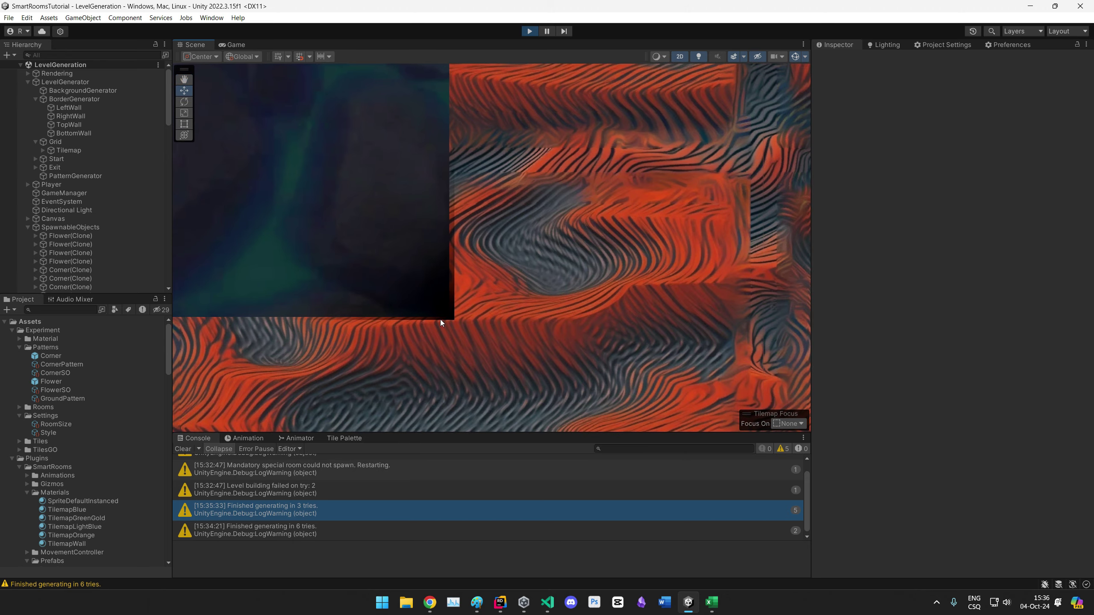
Step: Leave play mode and set Order in Layer to 1 on the GroundTile and EdgeTile prefabs in TilesGO
{"action": "scroll", "coordinate": [413, 318], "scroll_direction": "down", "scroll_amount": 6}
{"action": "scroll", "coordinate": [293, 345], "scroll_direction": "up", "scroll_amount": 3}
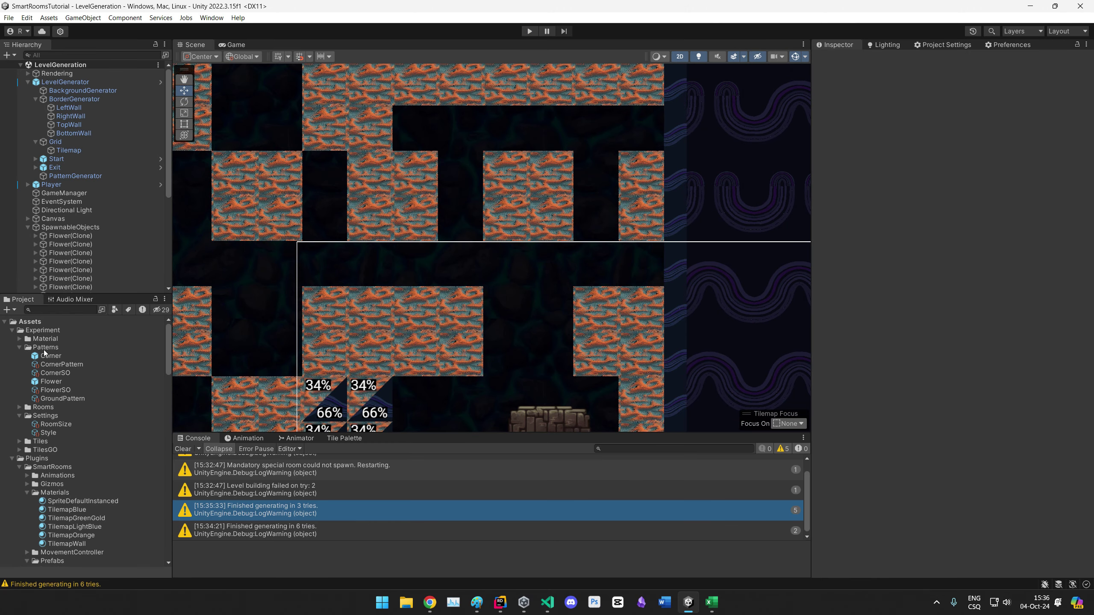
{"action": "left_click", "coordinate": [19, 441]}
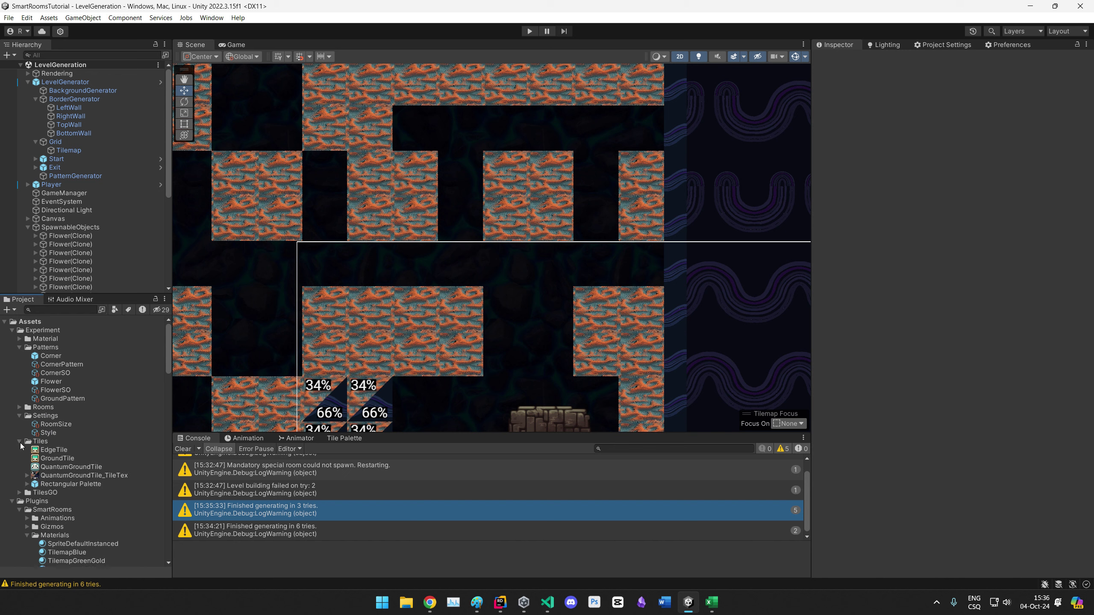
{"action": "left_click", "coordinate": [20, 493]}
{"action": "scroll", "coordinate": [18, 493], "scroll_direction": "down", "scroll_amount": 3}
{"action": "left_click", "coordinate": [61, 445]}
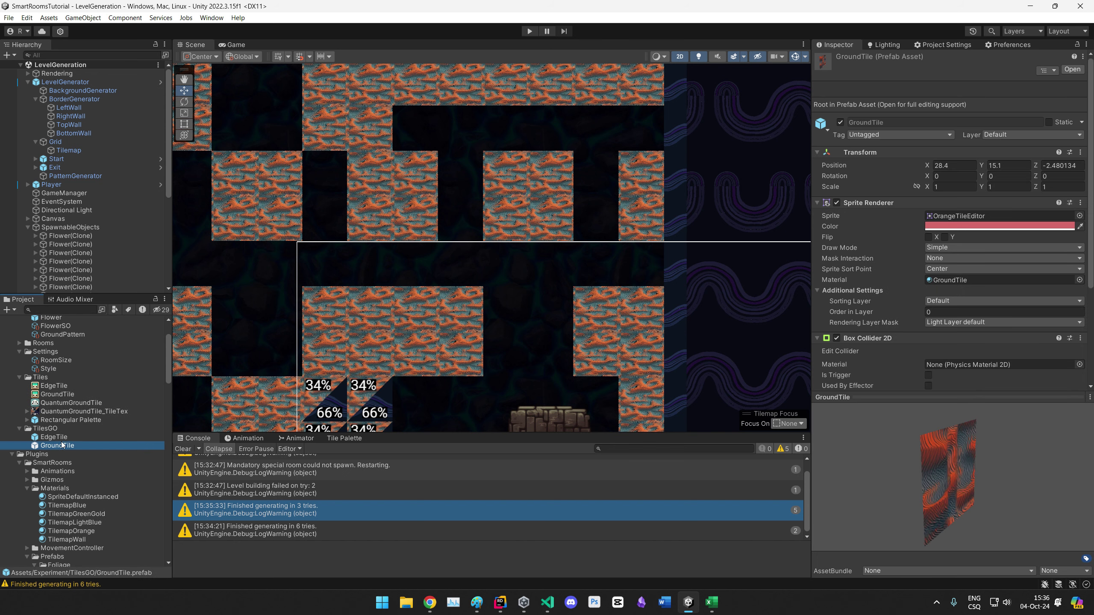
{"action": "left_click", "coordinate": [930, 300]}
{"action": "left_click", "coordinate": [939, 309]}
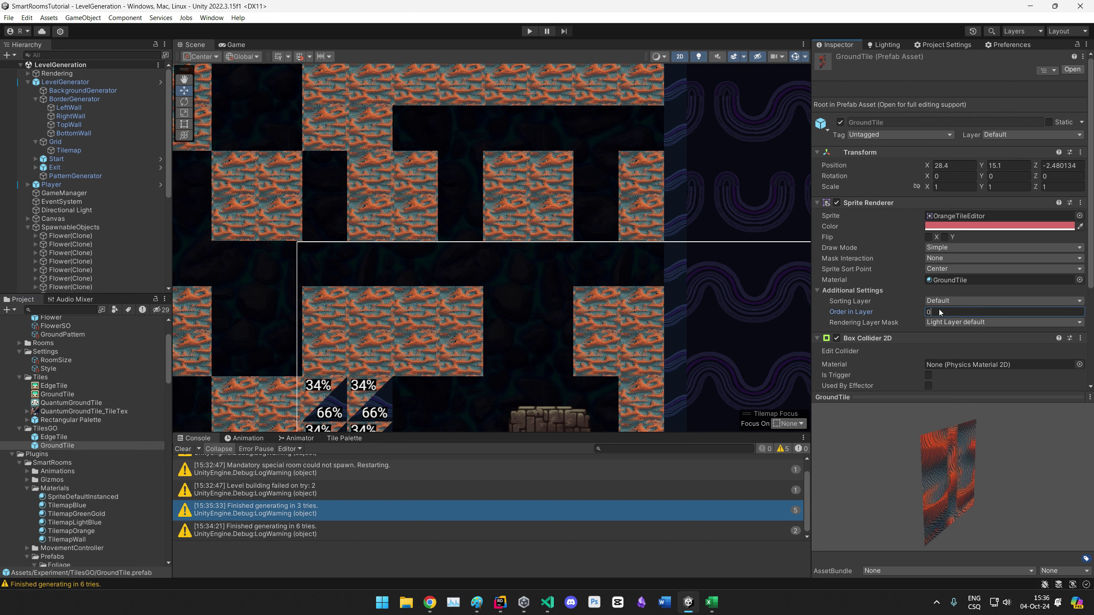
{"action": "left_click", "coordinate": [91, 437]}
{"action": "left_click", "coordinate": [888, 316]}
Step: Run the level, examine how the corner shadows sit against the tile edges throughout the map, and leave play mode
{"action": "left_click", "coordinate": [527, 34]}
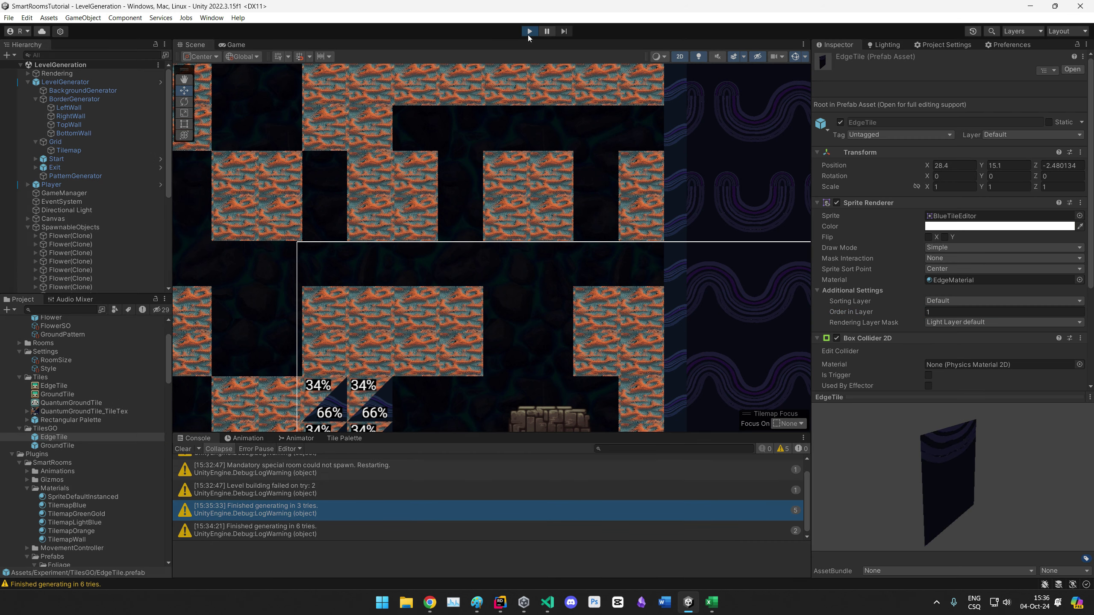
{"action": "scroll", "coordinate": [523, 262], "scroll_direction": "up", "scroll_amount": 6}
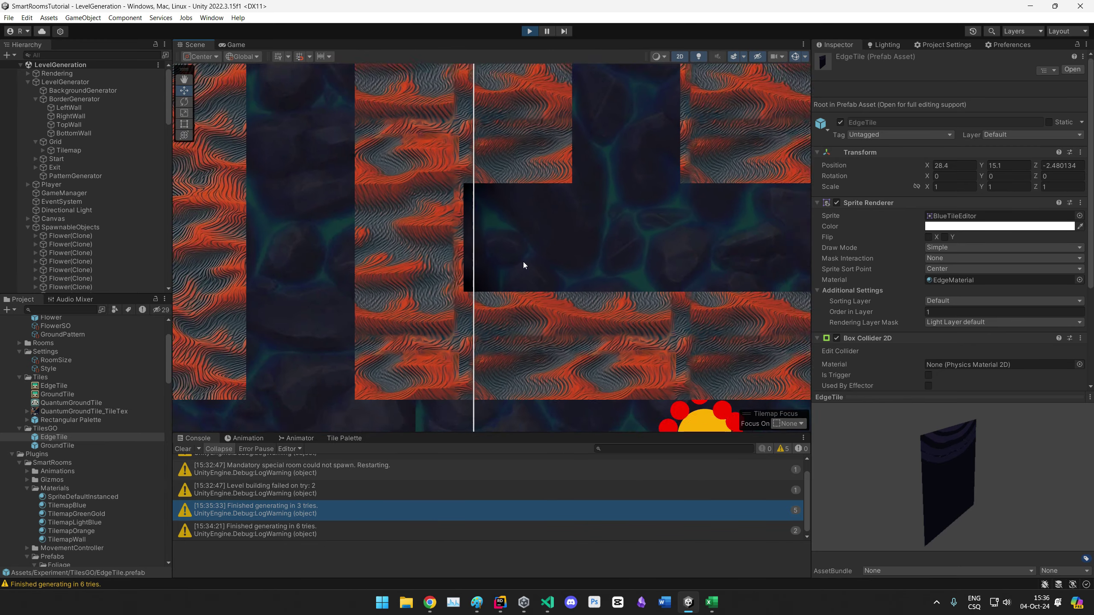
{"action": "scroll", "coordinate": [476, 189], "scroll_direction": "down", "scroll_amount": 8}
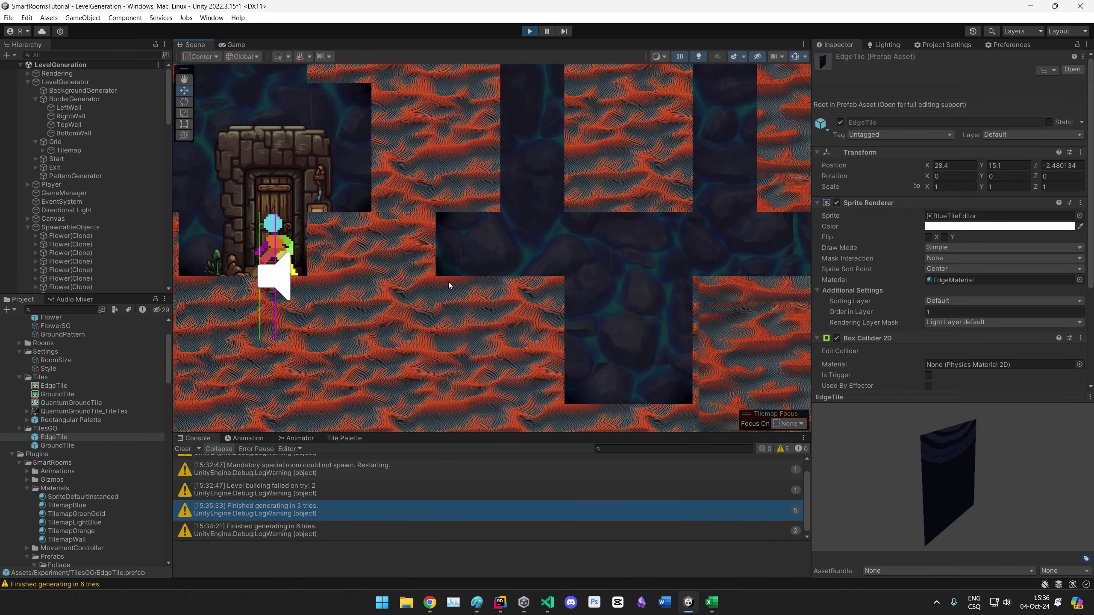
{"action": "middle_click_drag", "start_coordinate": [496, 359], "coordinate": [565, 372]}
{"action": "middle_click_drag", "start_coordinate": [513, 229], "coordinate": [490, 398]}
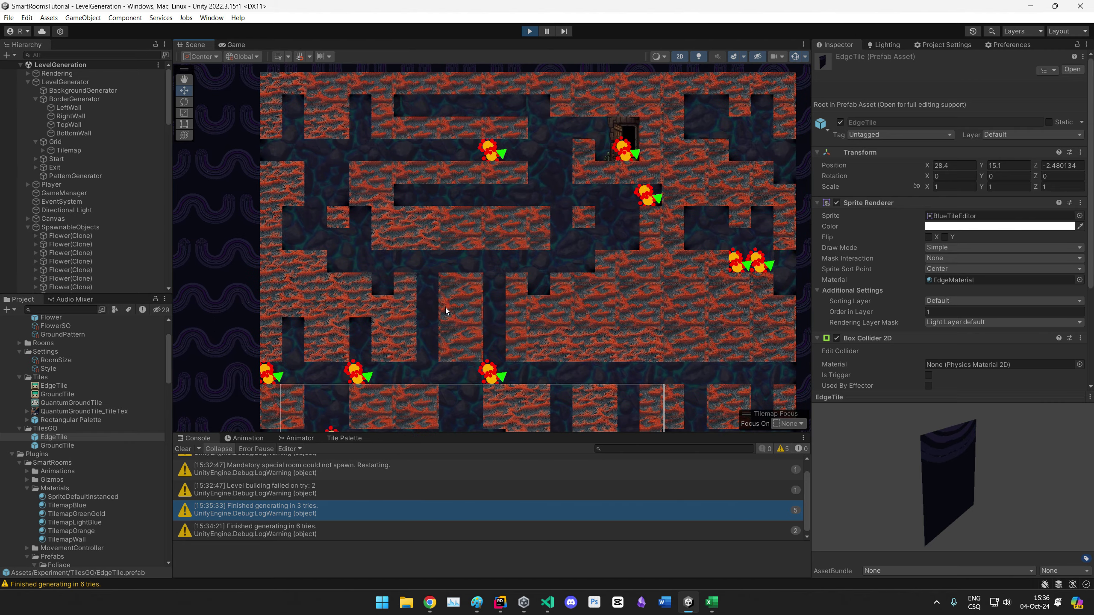
{"action": "middle_click_drag", "start_coordinate": [681, 180], "coordinate": [526, 236]}
{"action": "middle_click_drag", "start_coordinate": [388, 323], "coordinate": [511, 348]}
{"action": "middle_click_drag", "start_coordinate": [356, 329], "coordinate": [439, 259]}
{"action": "scroll", "coordinate": [439, 259], "scroll_direction": "up", "scroll_amount": 3}
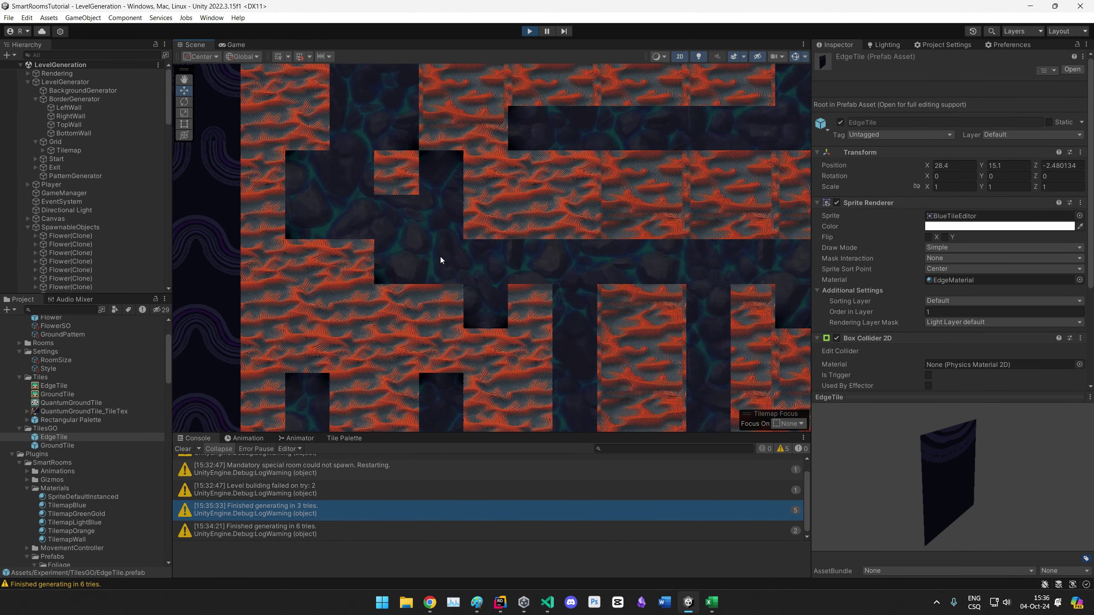
{"action": "middle_click_drag", "start_coordinate": [397, 169], "coordinate": [449, 242]}
{"action": "scroll", "coordinate": [448, 243], "scroll_direction": "up", "scroll_amount": 3}
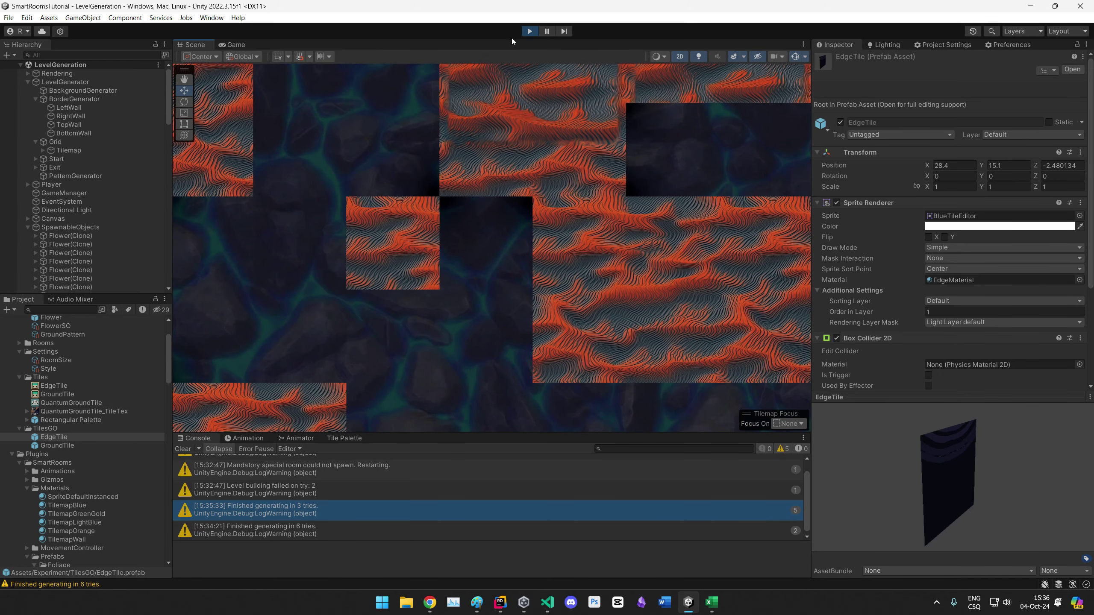
{"action": "left_click", "coordinate": [529, 31]}
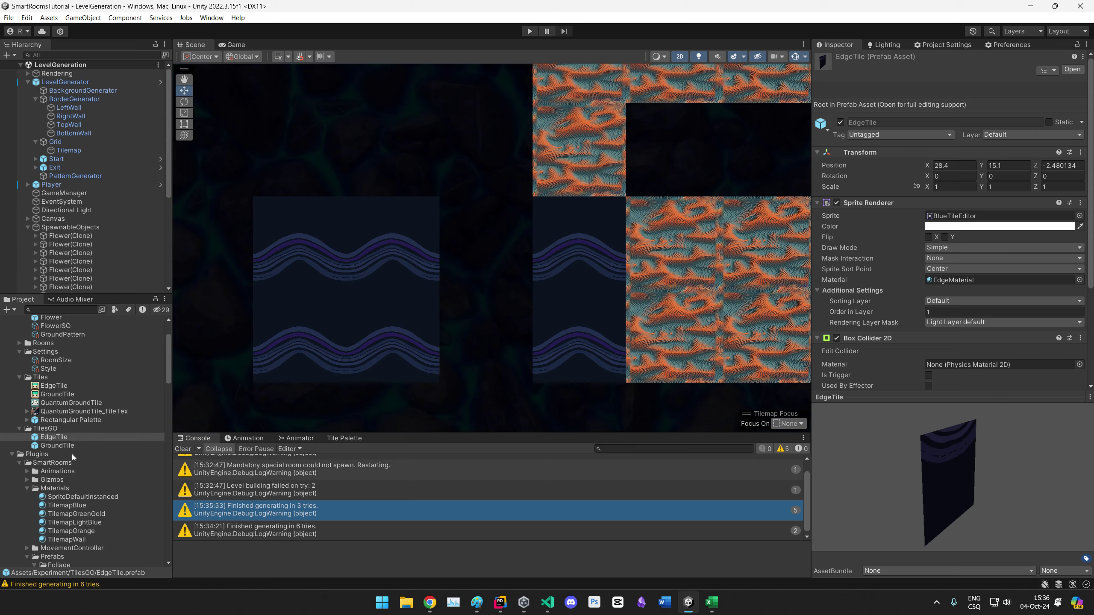
Step: Open the GroundTile prefab and add the Tile Style Logic component to its root
{"action": "double_click", "coordinate": [64, 446]}
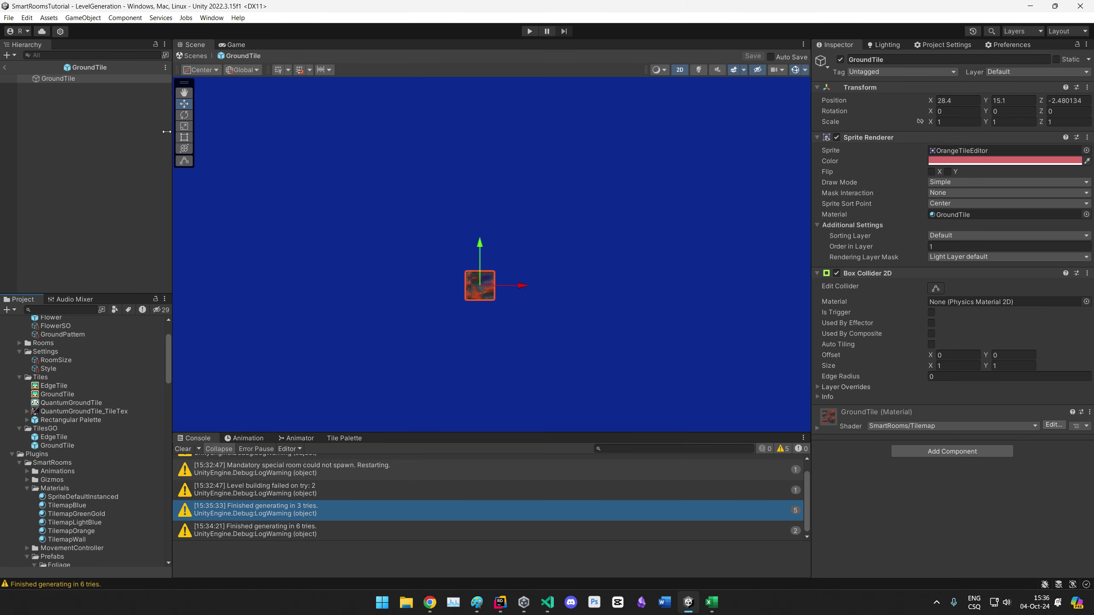
{"action": "left_click", "coordinate": [923, 449]}
{"action": "type", "text": "s"}
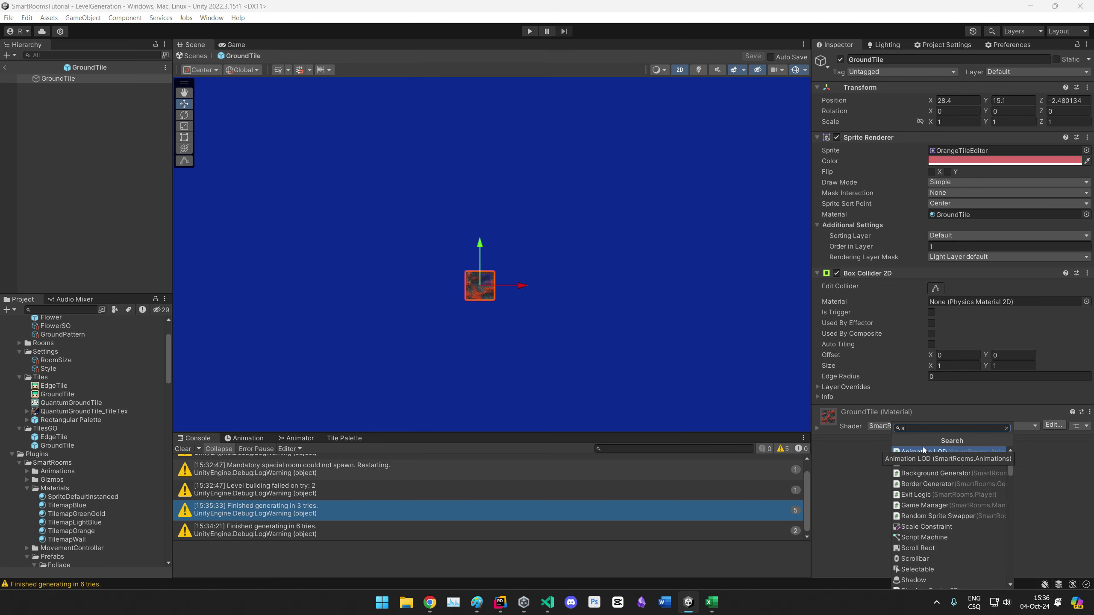
{"action": "type", "text": "tyle"}
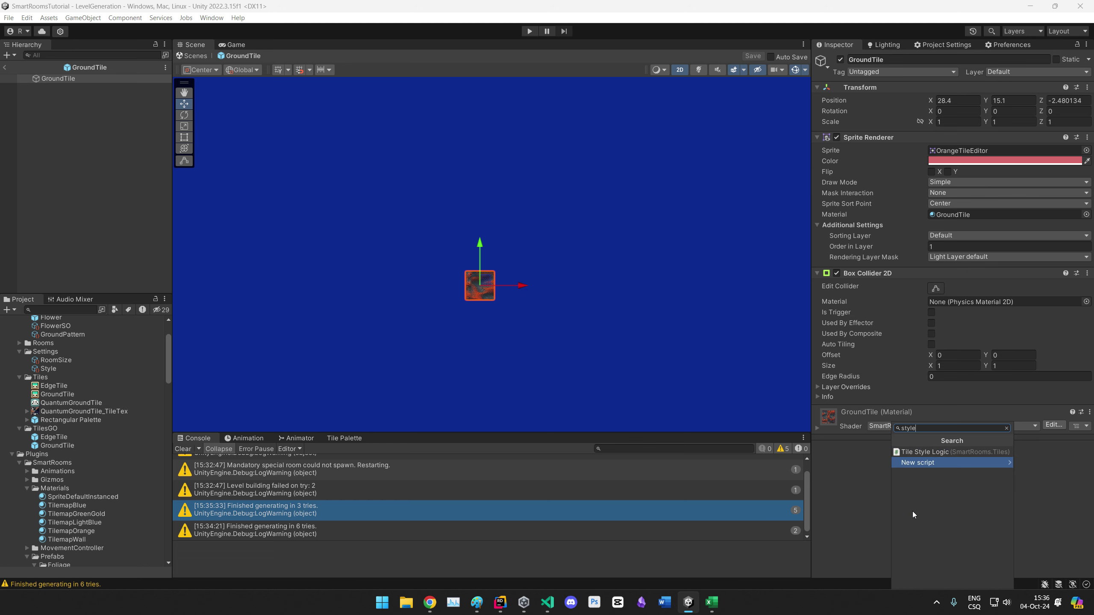
{"action": "left_click", "coordinate": [926, 452]}
{"action": "scroll", "coordinate": [906, 445], "scroll_direction": "down", "scroll_amount": 2}
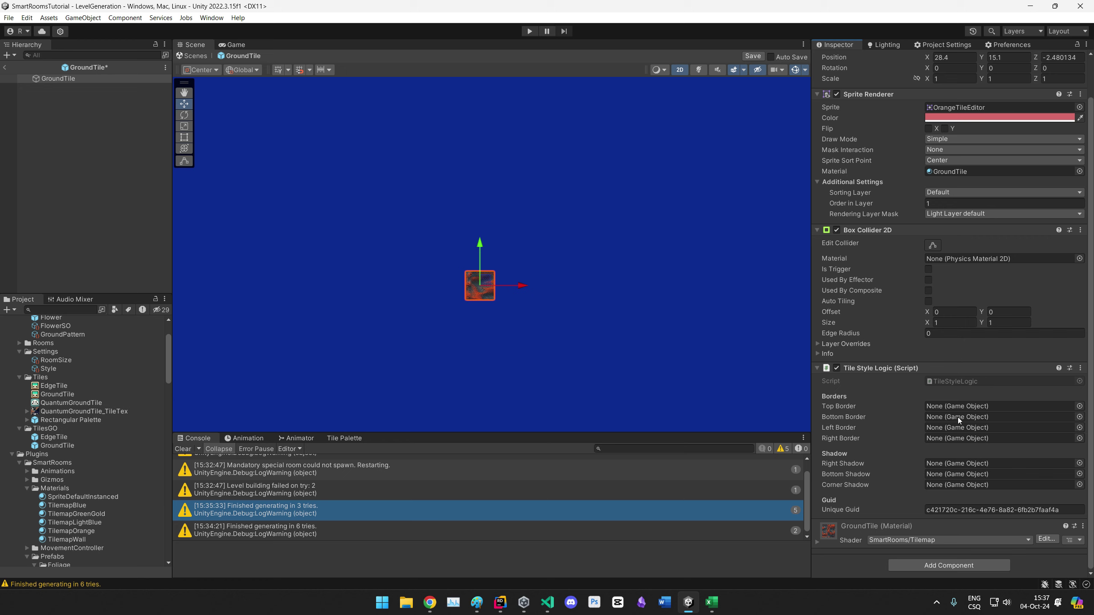
Step: Add a Square sprite as a child of GroundTile and shift it sideways to about X 0.883
{"action": "scroll", "coordinate": [435, 280], "scroll_direction": "up", "scroll_amount": 3}
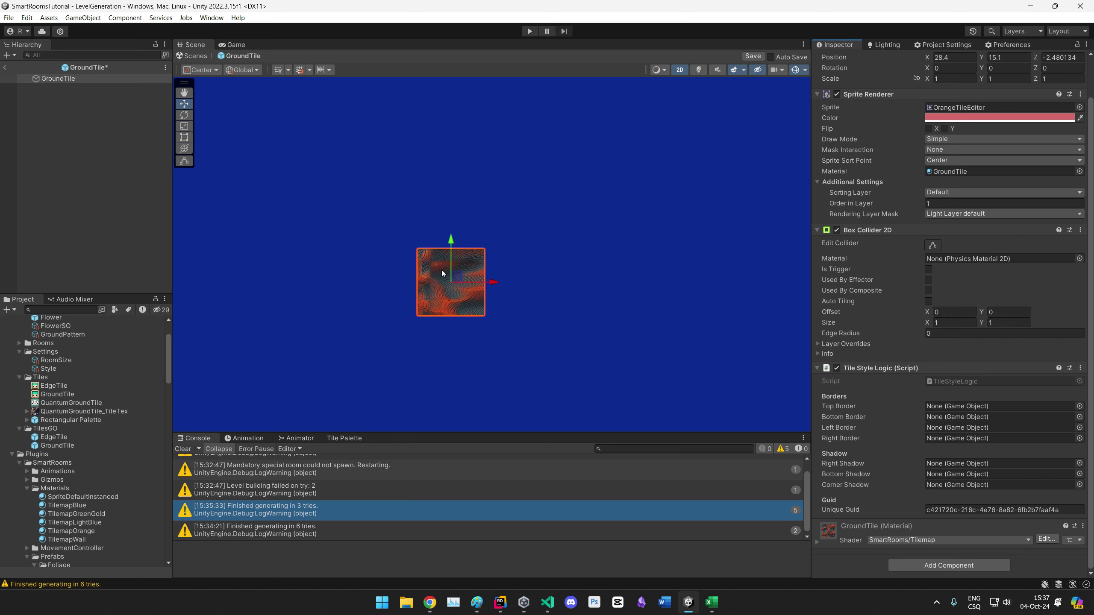
{"action": "scroll", "coordinate": [516, 310], "scroll_direction": "up", "scroll_amount": 2}
{"action": "middle_click_drag", "start_coordinate": [468, 323], "coordinate": [486, 323]}
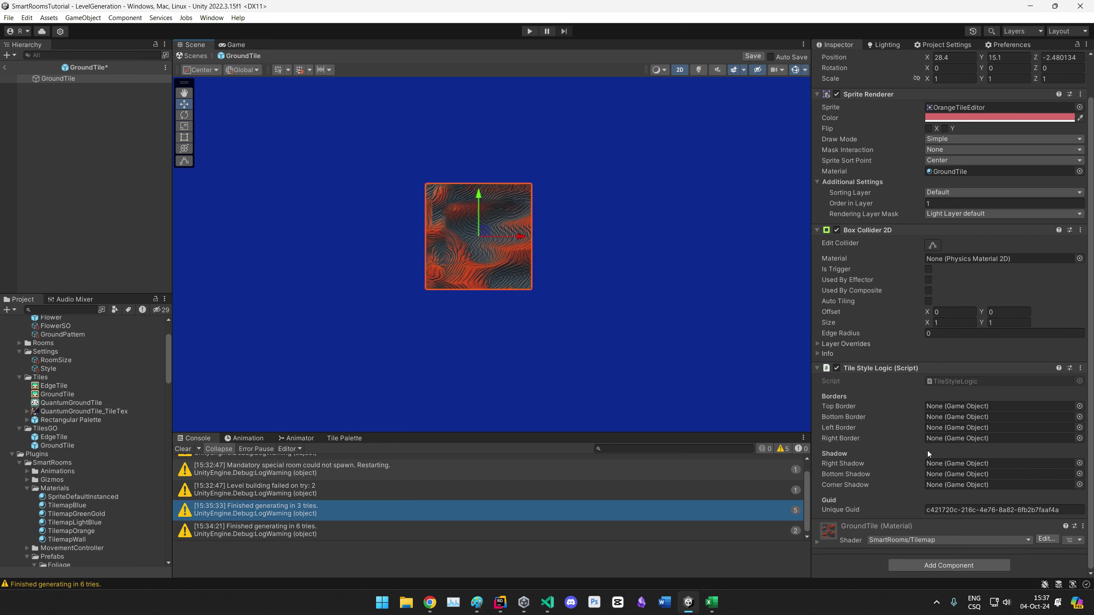
{"action": "right_click", "coordinate": [70, 82]}
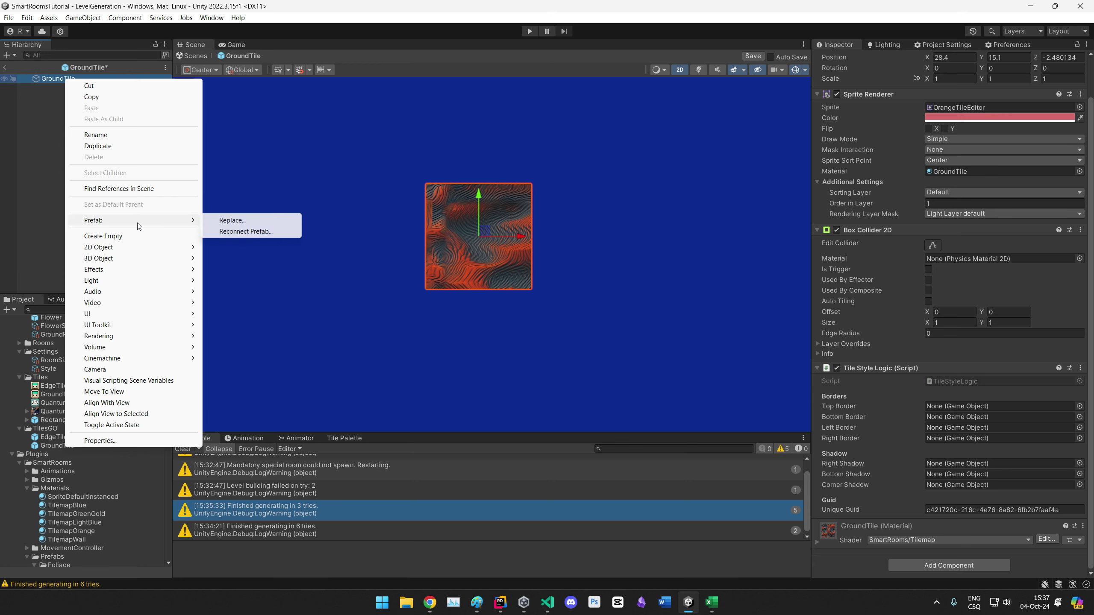
{"action": "mouse_move", "coordinate": [117, 251]}
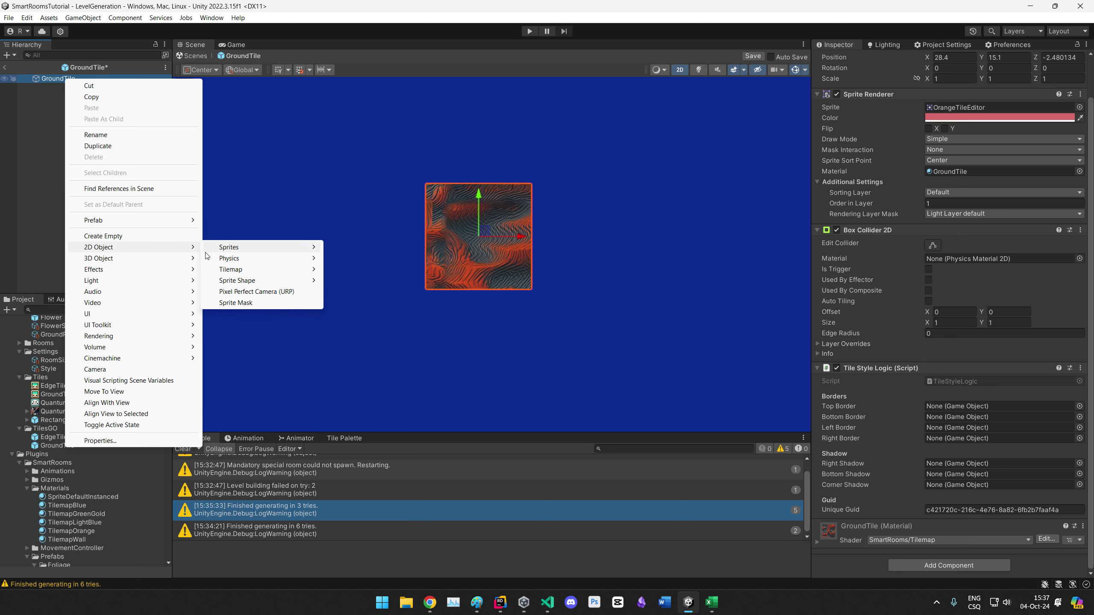
{"action": "mouse_move", "coordinate": [232, 252]}
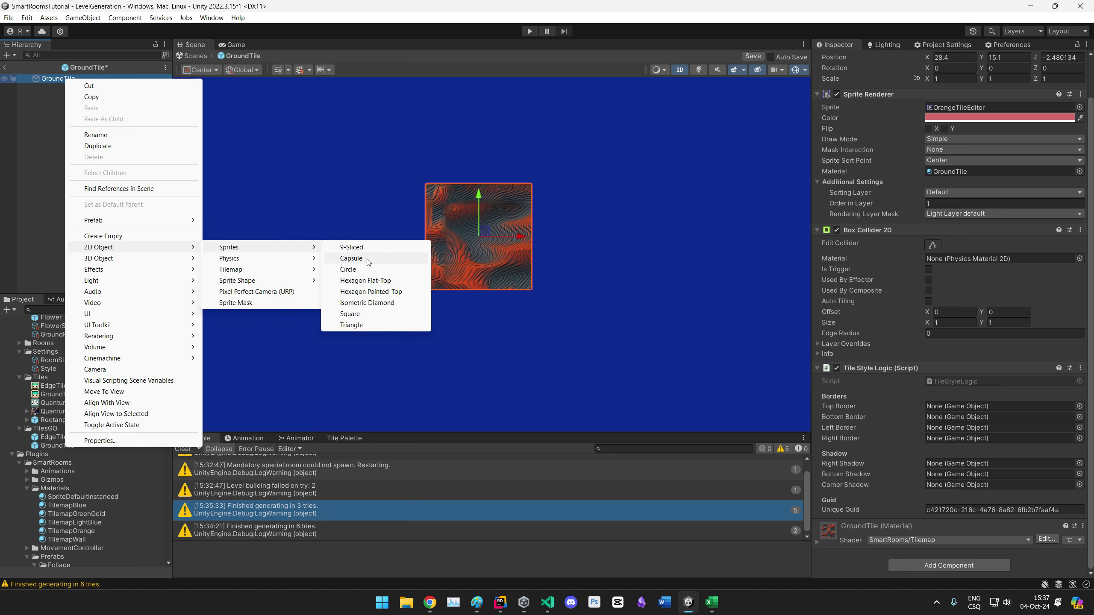
{"action": "left_click", "coordinate": [351, 314]}
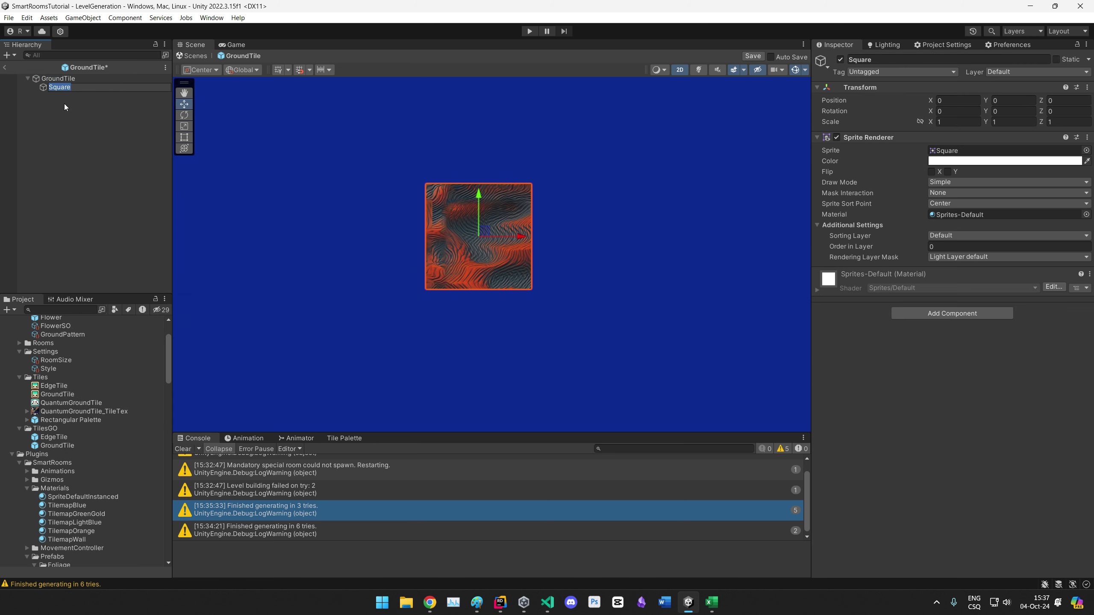
{"action": "key", "text": "Return"}
{"action": "left_click_drag", "start_coordinate": [481, 237], "coordinate": [575, 237]}
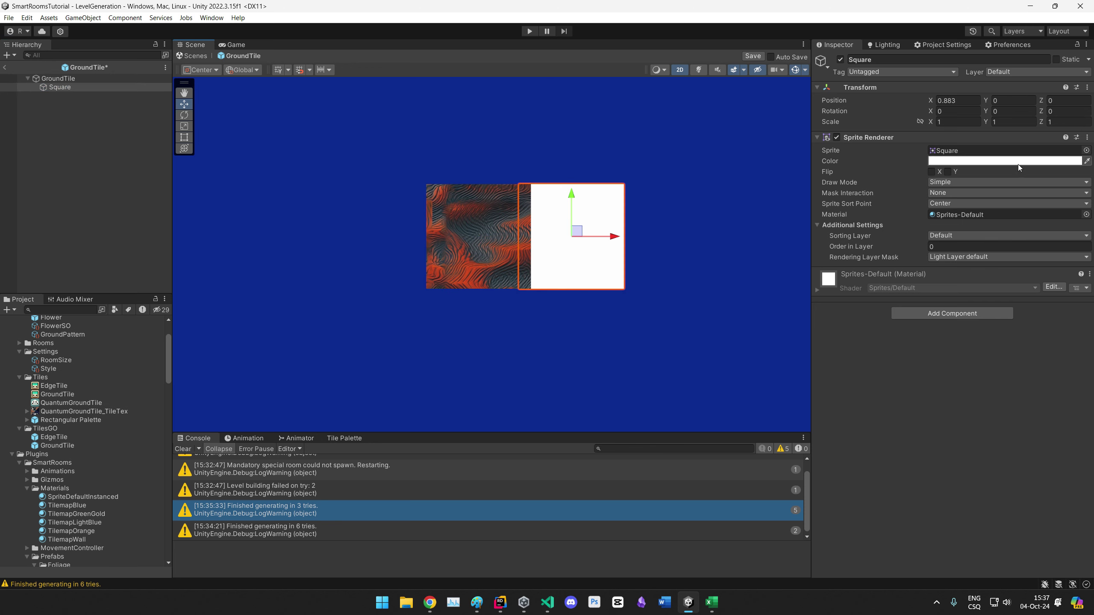
Step: Search the sprites for "bord" and assign OrangeTileBorder_0 to the Square child
{"action": "left_click", "coordinate": [1086, 151]}
{"action": "scroll", "coordinate": [808, 336], "scroll_direction": "down", "scroll_amount": 8}
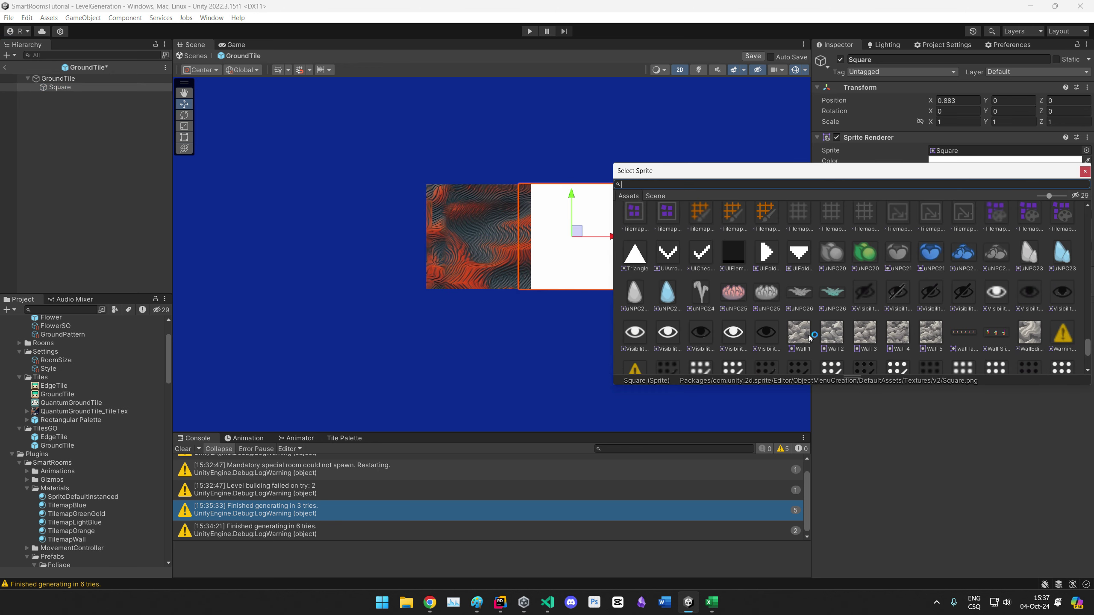
{"action": "scroll", "coordinate": [824, 344], "scroll_direction": "up", "scroll_amount": 3}
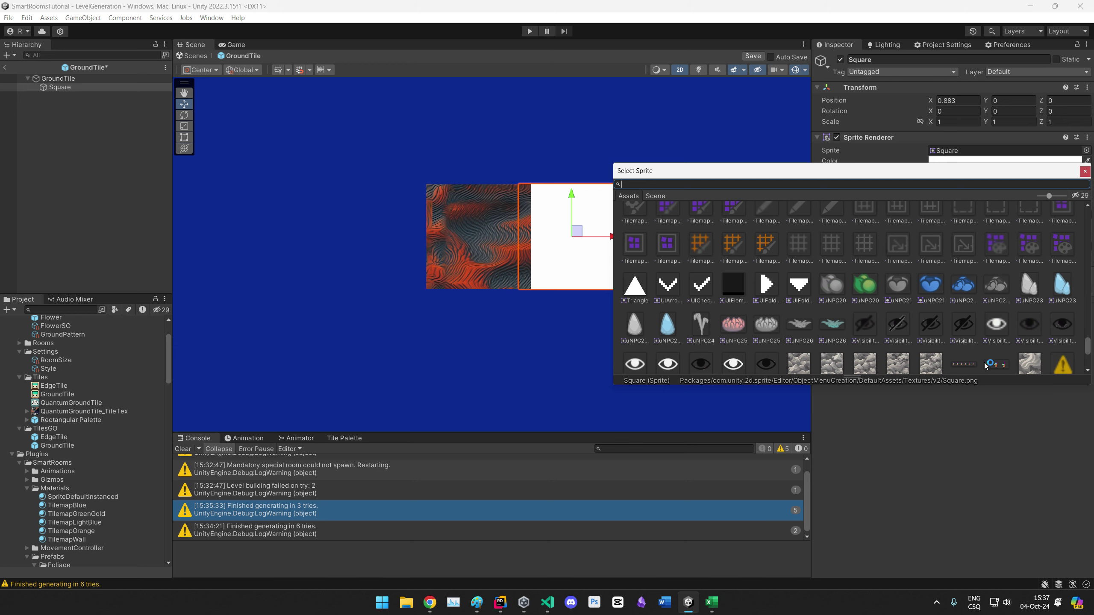
{"action": "type", "text": "bord"}
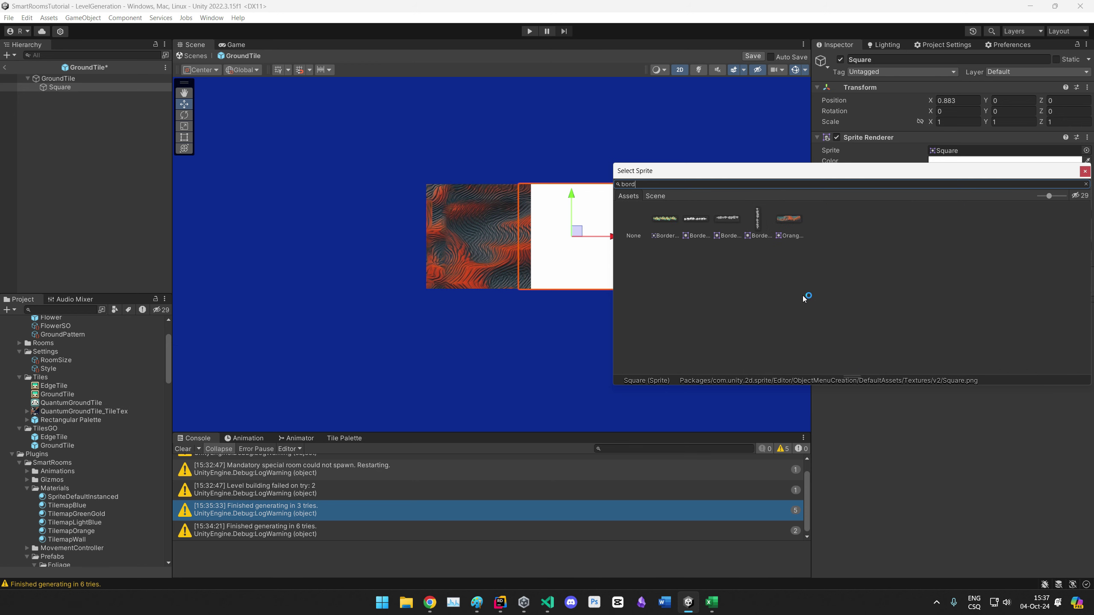
{"action": "left_click", "coordinate": [782, 237]}
{"action": "double_click", "coordinate": [786, 226]}
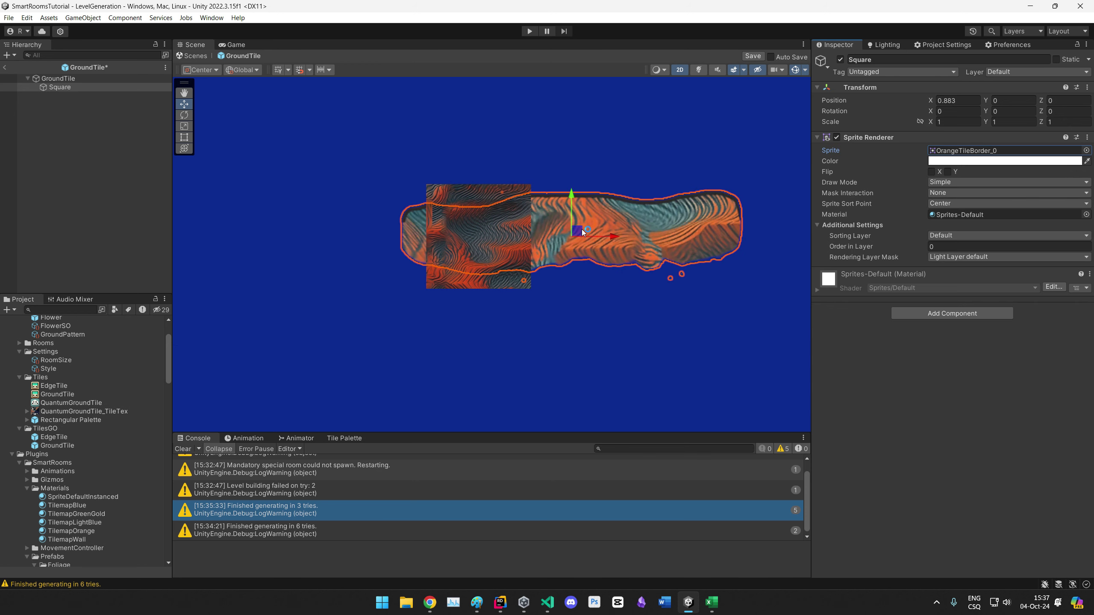
Step: Set the border sprite's Order in Layer to 2 and move it over the tile's upper edge, about X 0.317, Y 0.48
{"action": "mouse_move", "coordinate": [581, 229]}
{"action": "left_mouse_down"}
{"action": "mouse_move", "coordinate": [616, 135]}
{"action": "mouse_move", "coordinate": [594, 215]}
{"action": "left_mouse_up"}
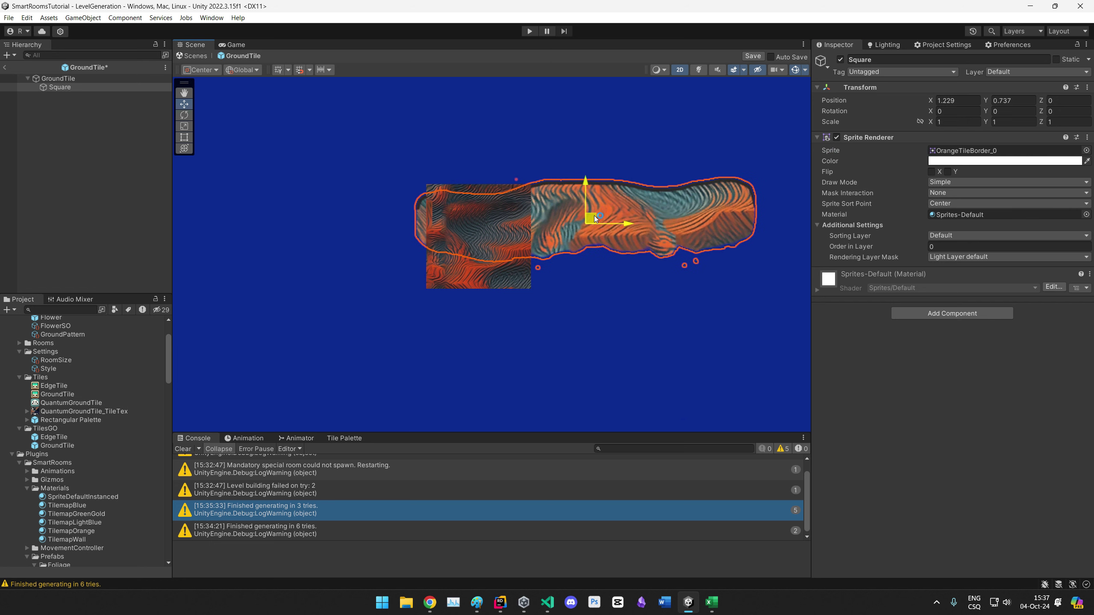
{"action": "left_click", "coordinate": [955, 247]}
{"action": "type", "text": "2"}
{"action": "left_click_drag", "start_coordinate": [586, 217], "coordinate": [513, 179]}
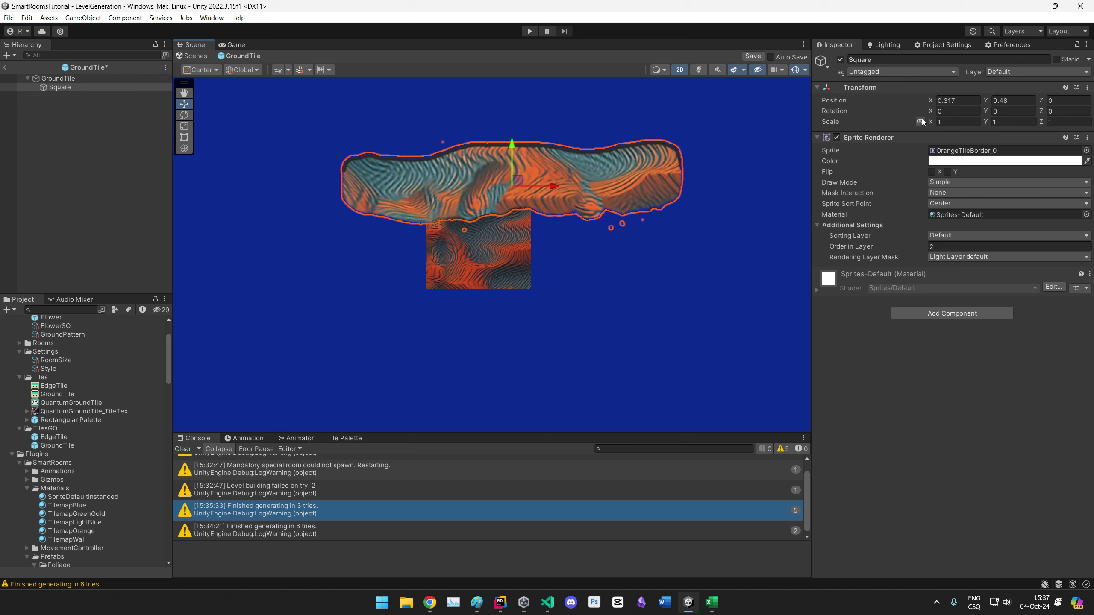
Step: Scale the border sprite uniformly to 0.325 and align it with the tile's upper edge at about X 0.007, Y 0.461
{"action": "left_click_drag", "start_coordinate": [932, 124], "coordinate": [912, 121]}
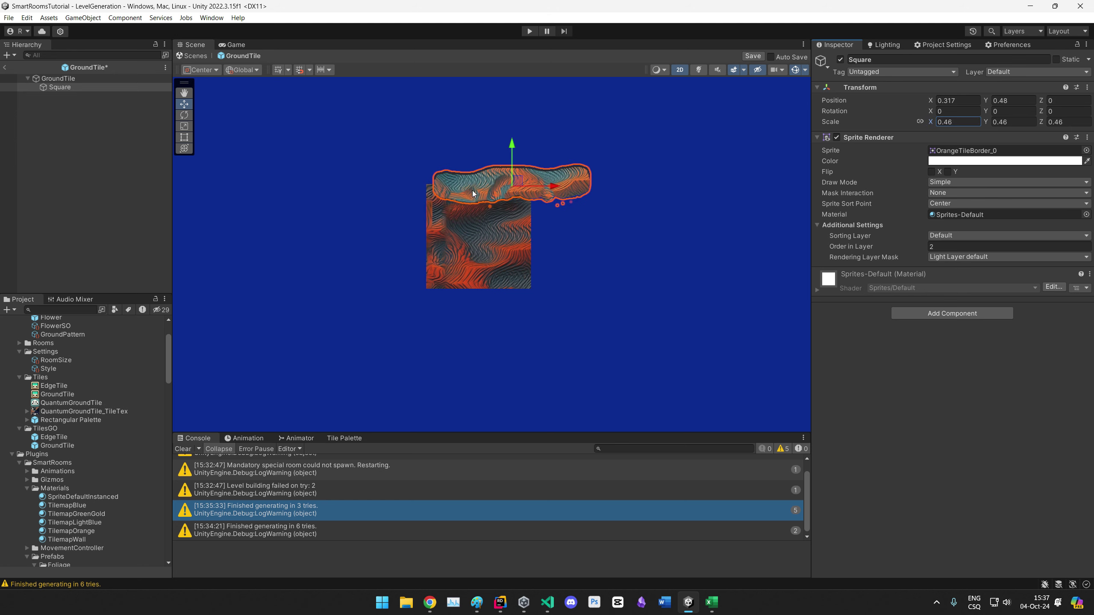
{"action": "left_click_drag", "start_coordinate": [514, 176], "coordinate": [479, 180]}
{"action": "scroll", "coordinate": [487, 184], "scroll_direction": "up", "scroll_amount": 10}
{"action": "middle_click_drag", "start_coordinate": [479, 212], "coordinate": [506, 213]}
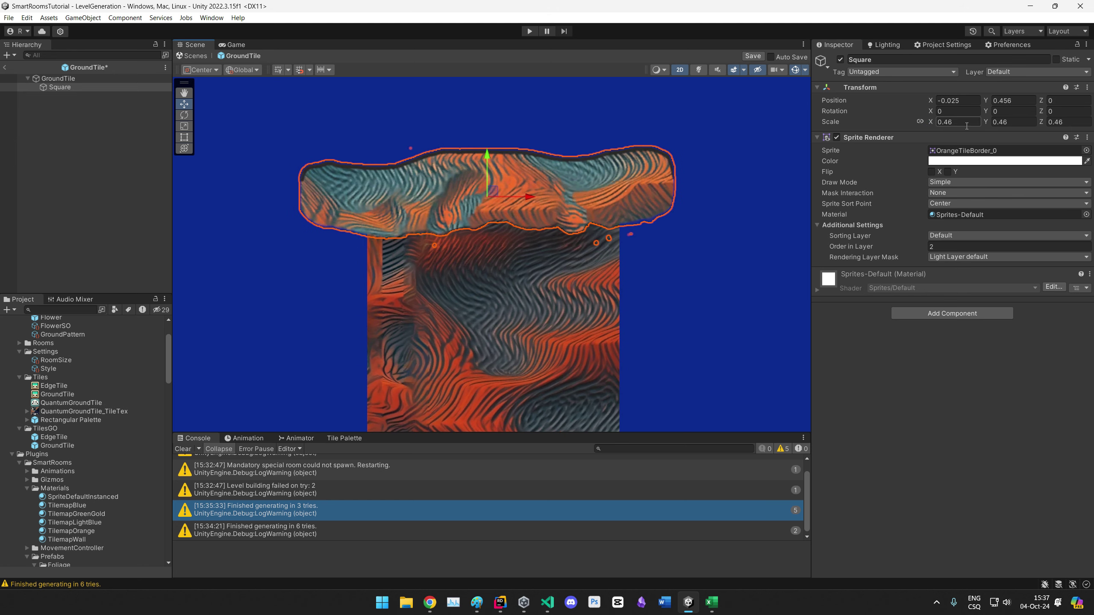
{"action": "left_click", "coordinate": [958, 125]}
{"action": "type", "text": "0.4"}
{"action": "left_click_drag", "start_coordinate": [492, 190], "coordinate": [506, 178]}
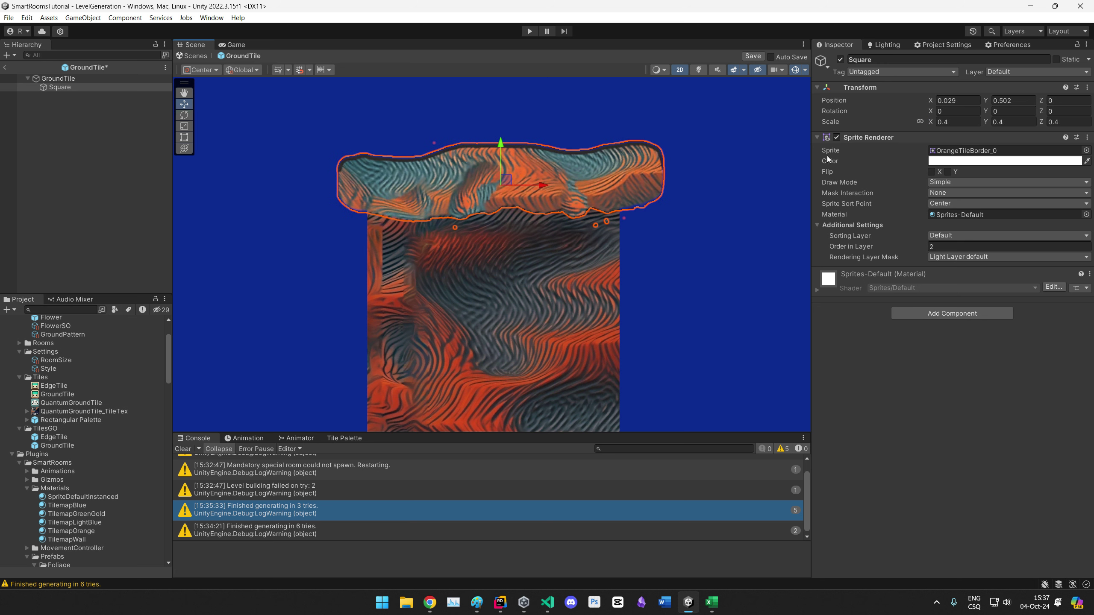
{"action": "left_click", "coordinate": [968, 124]}
{"action": "type", "text": ".3"}
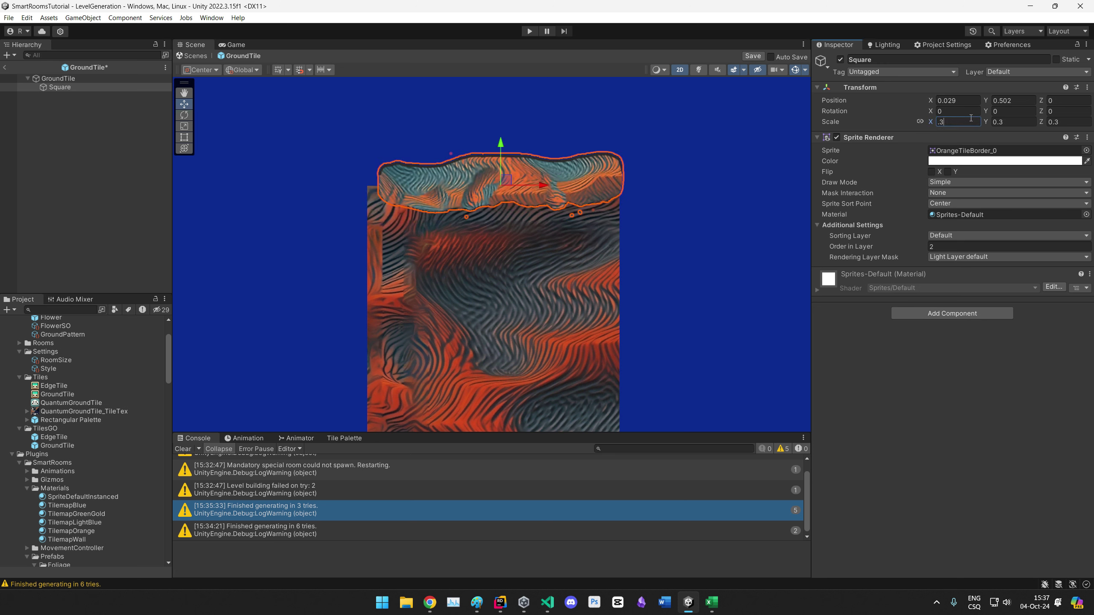
{"action": "type", "text": "25"}
{"action": "mouse_move", "coordinate": [508, 183]}
{"action": "left_mouse_down"}
{"action": "mouse_move", "coordinate": [492, 182]}
{"action": "mouse_move", "coordinate": [499, 190]}
{"action": "left_mouse_up"}
{"action": "left_click", "coordinate": [91, 117]}
Step: Rename the Square child to EdgeTop and duplicate it
{"action": "left_click", "coordinate": [59, 88]}
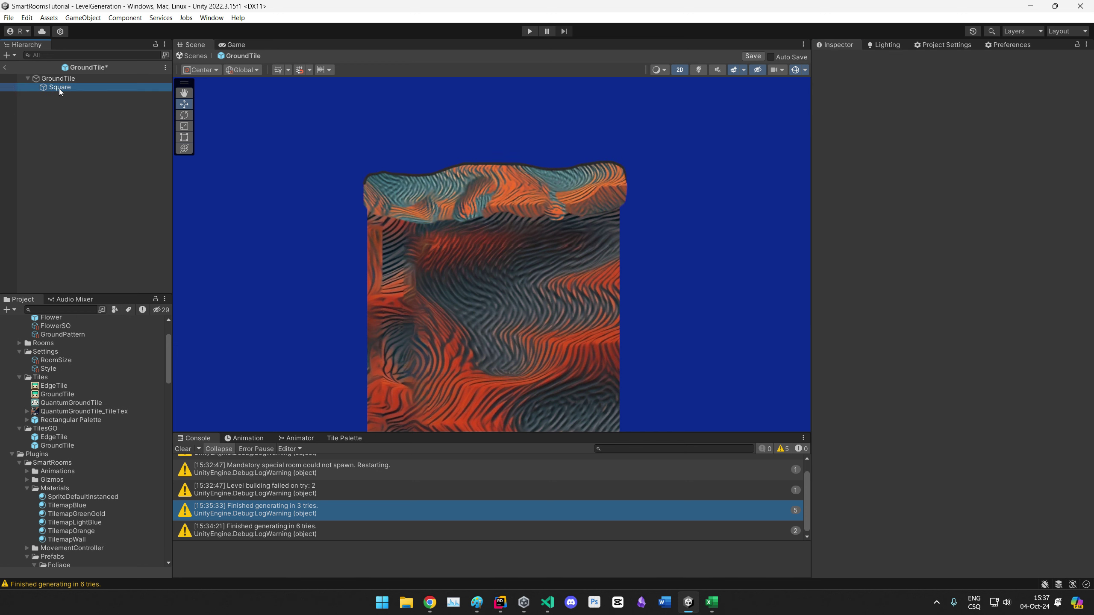
{"action": "key", "text": "F2"}
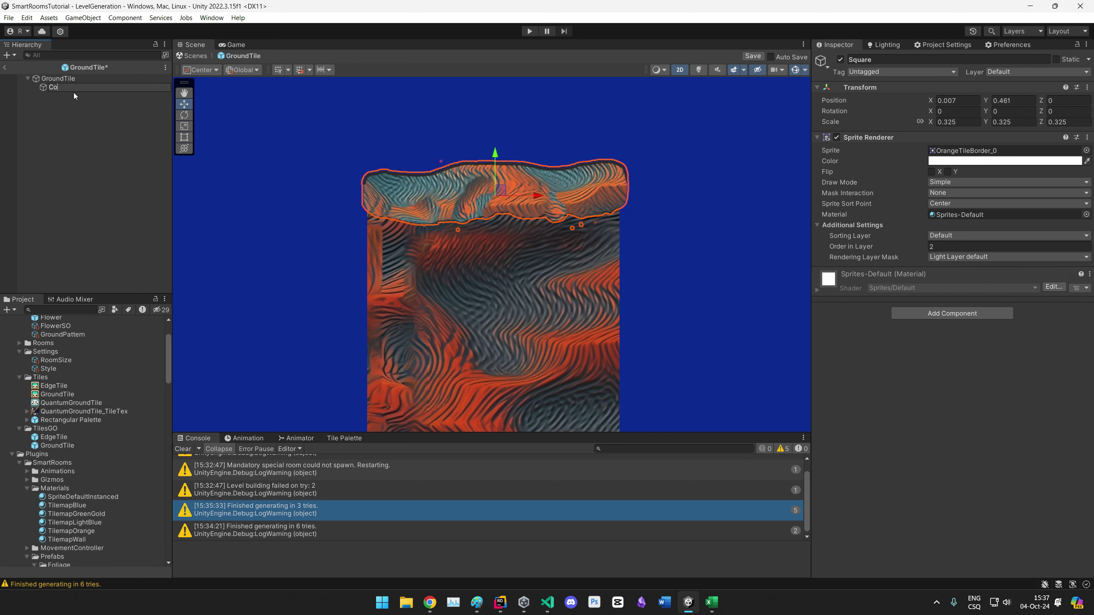
{"action": "type", "text": "EdgeTop"}
{"action": "key", "text": "Return"}
{"action": "key", "text": "ctrl+d"}
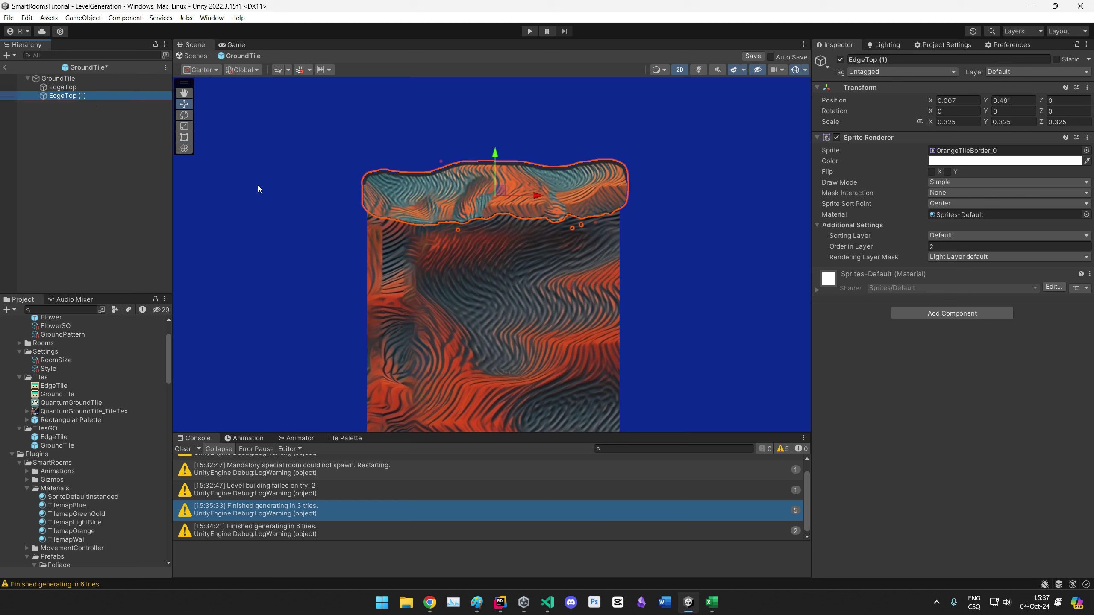
Step: Flip the EdgeTop (1) border sprite vertically and move it onto the tile's lower edge
{"action": "middle_click_drag", "start_coordinate": [632, 299], "coordinate": [630, 235]}
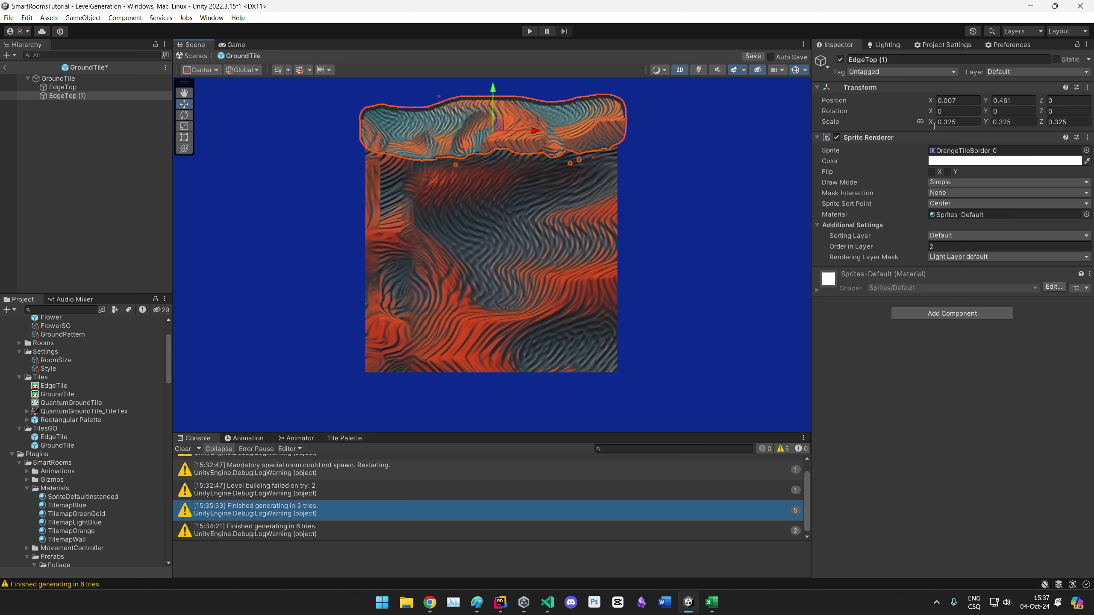
{"action": "left_click", "coordinate": [947, 172]}
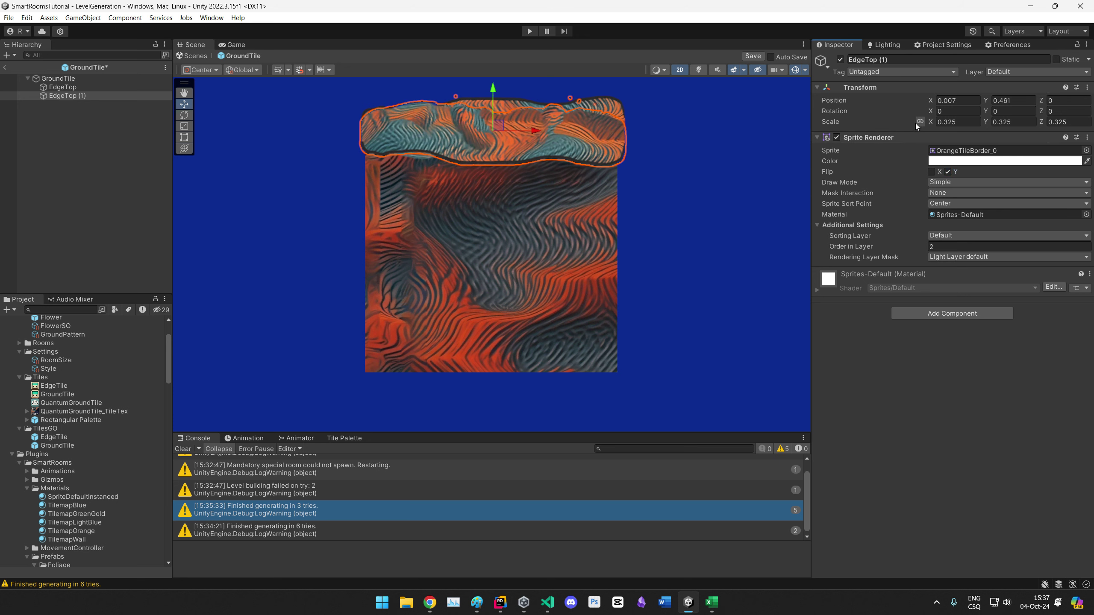
{"action": "left_click_drag", "start_coordinate": [493, 88], "coordinate": [503, 218]}
Step: Duplicate the lower border sprite, rotate the copy 90 degrees about Z and place it on the tile's right edge, about X 0.451, Y -0.002
{"action": "key", "text": "ctrl+d"}
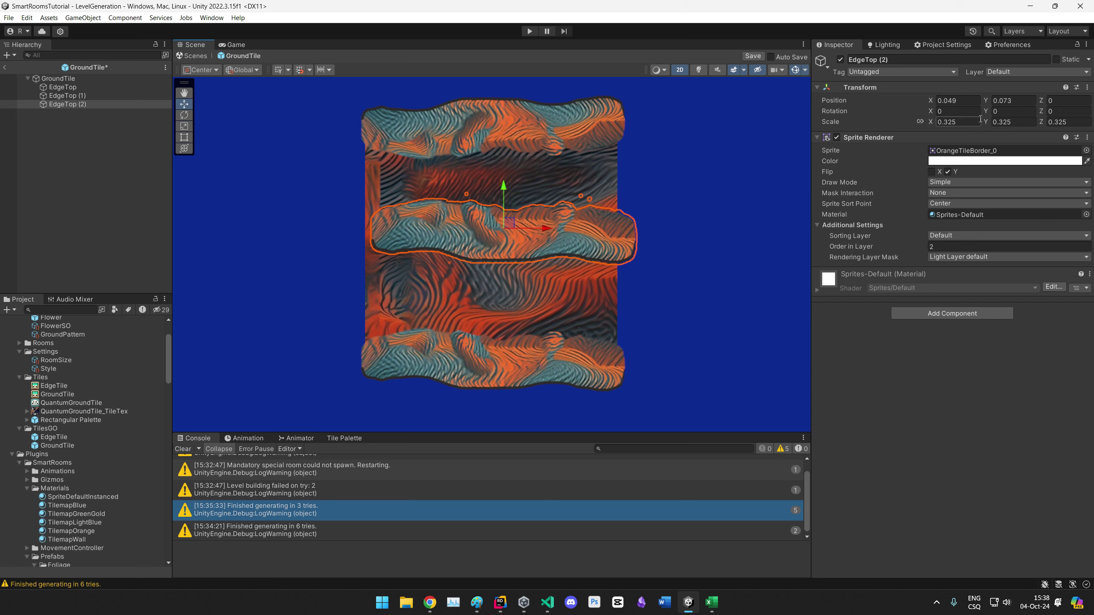
{"action": "left_click", "coordinate": [1068, 111]}
{"action": "type", "text": "90"}
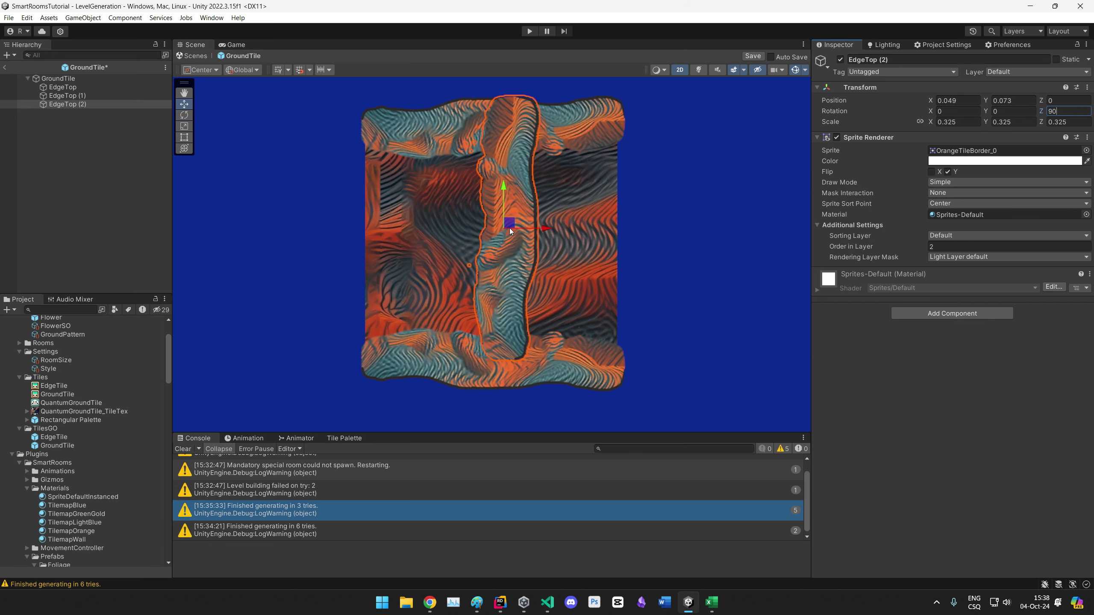
{"action": "left_click_drag", "start_coordinate": [509, 227], "coordinate": [612, 240]}
Step: Duplicate EdgeTop (2), set the copy's Z rotation to -90 and place it on the tile's left edge at about X -0.458, Y 0
{"action": "left_click", "coordinate": [123, 107]}
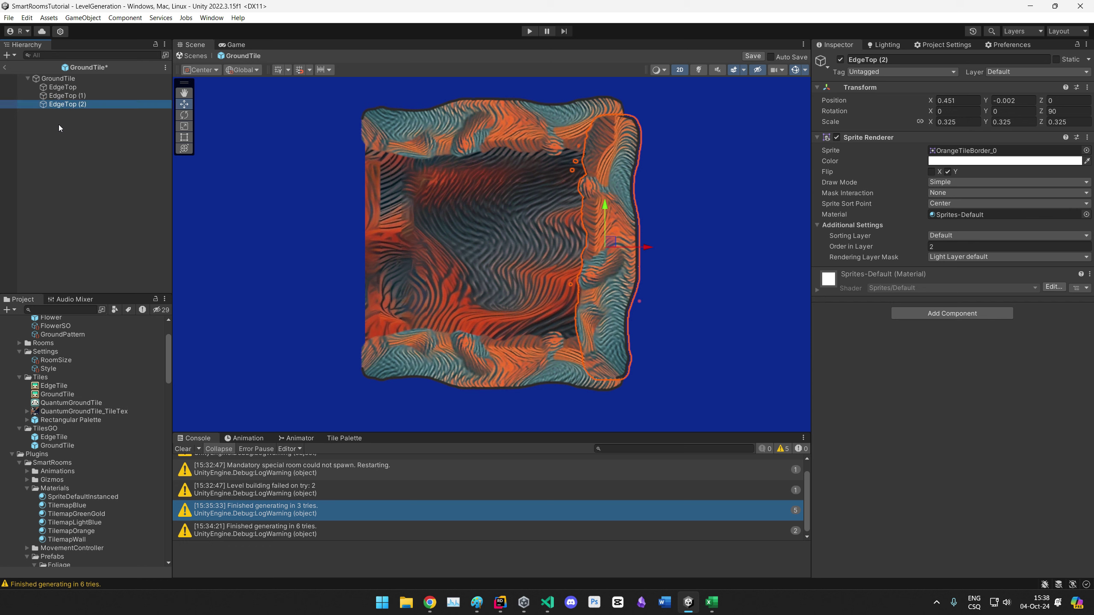
{"action": "key", "text": "ctrl+d"}
{"action": "left_click", "coordinate": [1055, 111]}
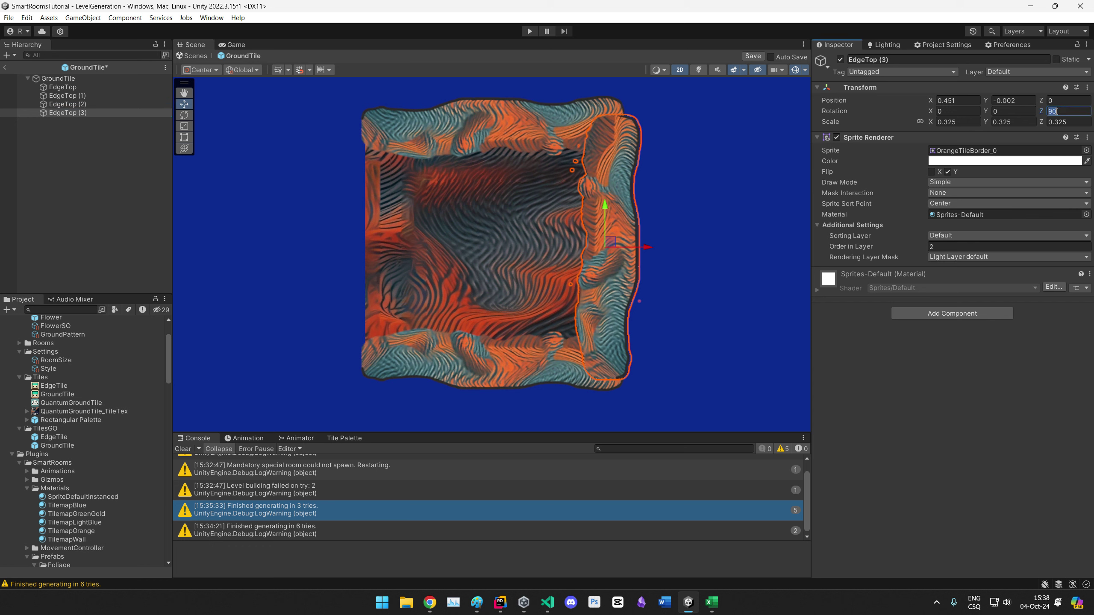
{"action": "type", "text": "-90"}
{"action": "left_click_drag", "start_coordinate": [602, 249], "coordinate": [381, 241]}
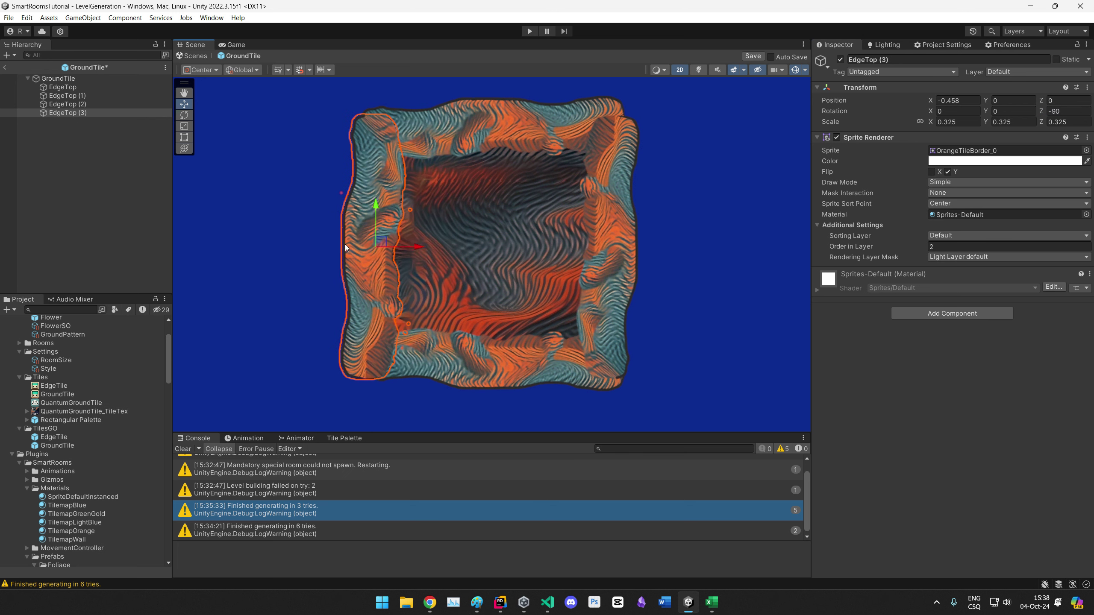
{"action": "left_click", "coordinate": [109, 226]}
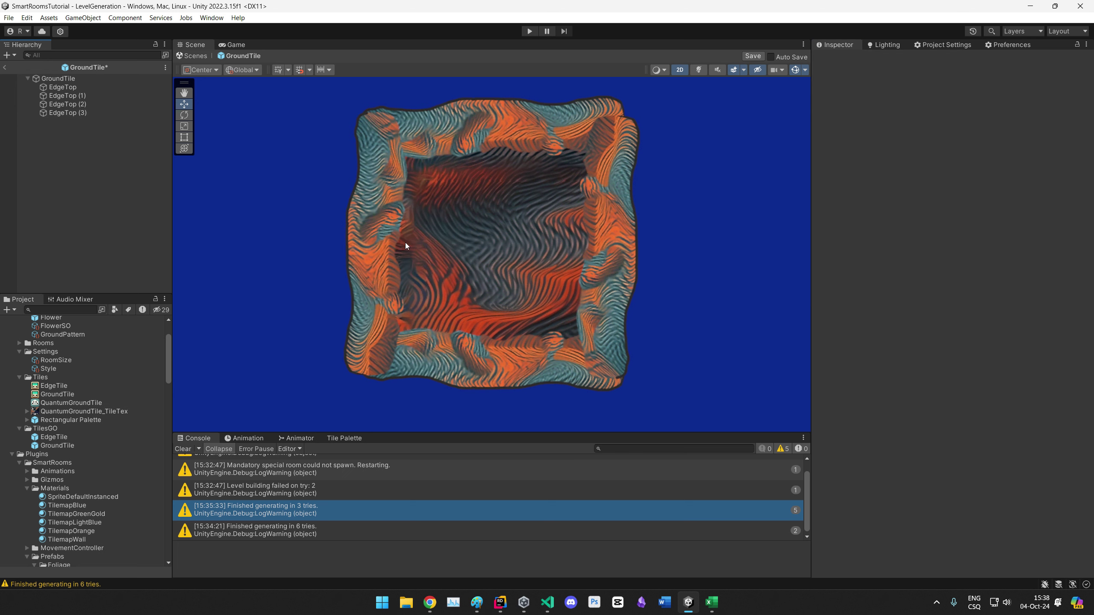
Step: In GroundTile's Tile Style Logic, assign EdgeTop as the Top Border and EdgeTop (1) as the Bottom Border
{"action": "left_click", "coordinate": [99, 80]}
{"action": "scroll", "coordinate": [880, 395], "scroll_direction": "down", "scroll_amount": 2}
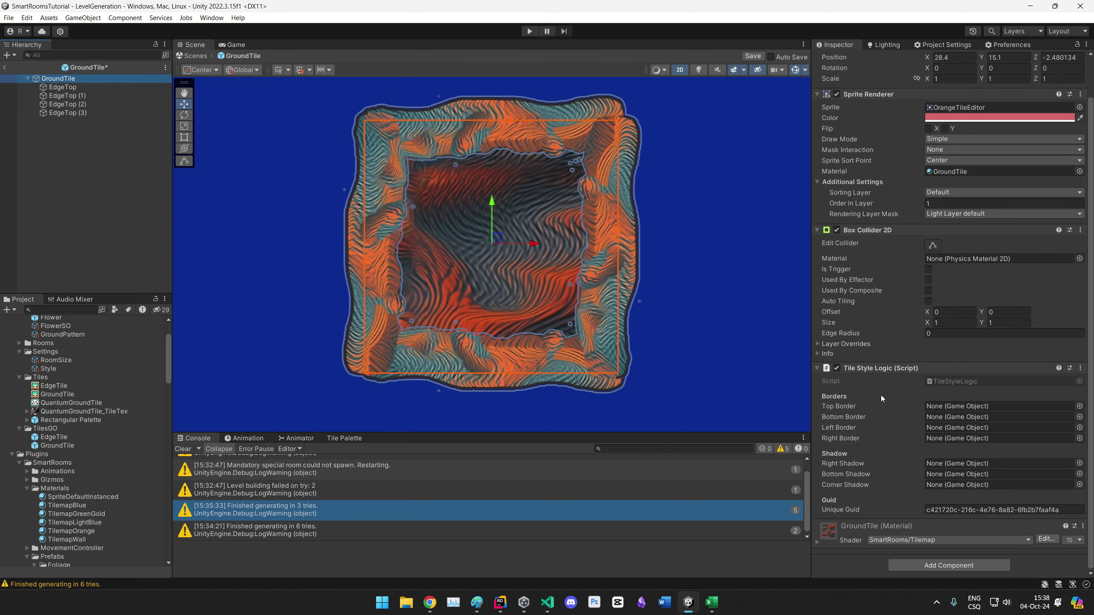
{"action": "left_click_drag", "start_coordinate": [80, 91], "coordinate": [999, 407]}
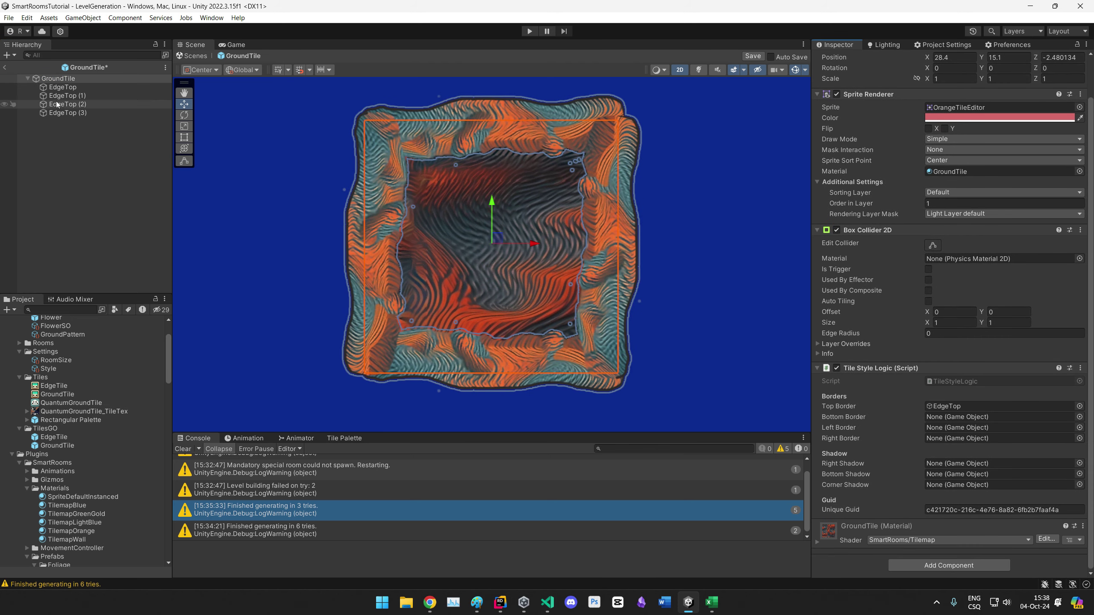
{"action": "left_click_drag", "start_coordinate": [58, 95], "coordinate": [943, 417]}
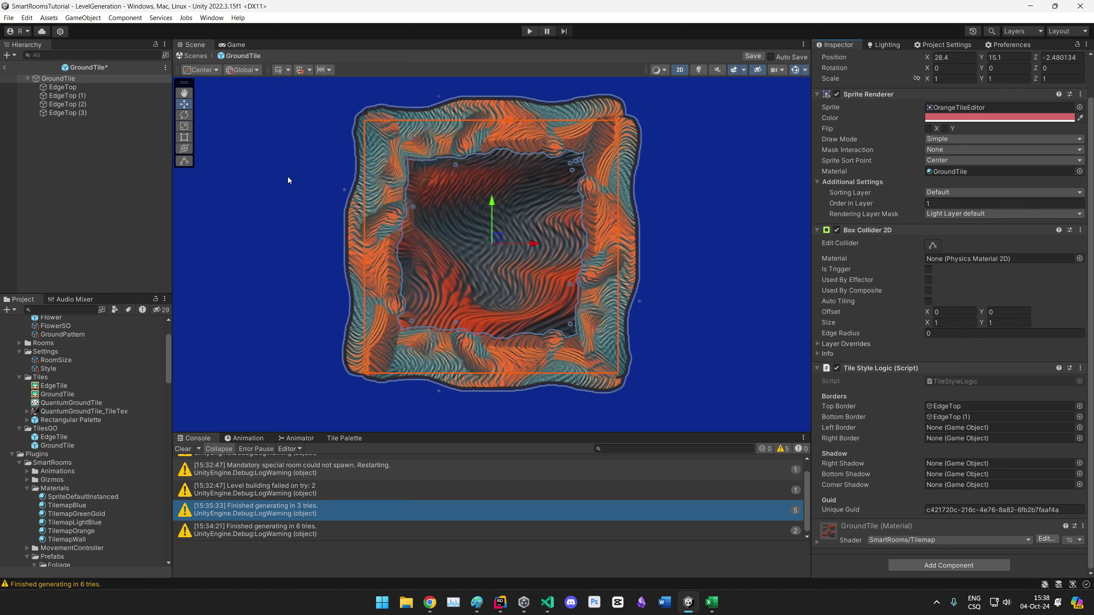
Step: Assign EdgeTop (3) as the Left Border and EdgeTop (2) as the Right Border, then save the prefab and return to the level scene
{"action": "left_click", "coordinate": [77, 96]}
{"action": "left_click", "coordinate": [68, 89]}
{"action": "left_click", "coordinate": [67, 95]}
{"action": "left_click", "coordinate": [66, 104]}
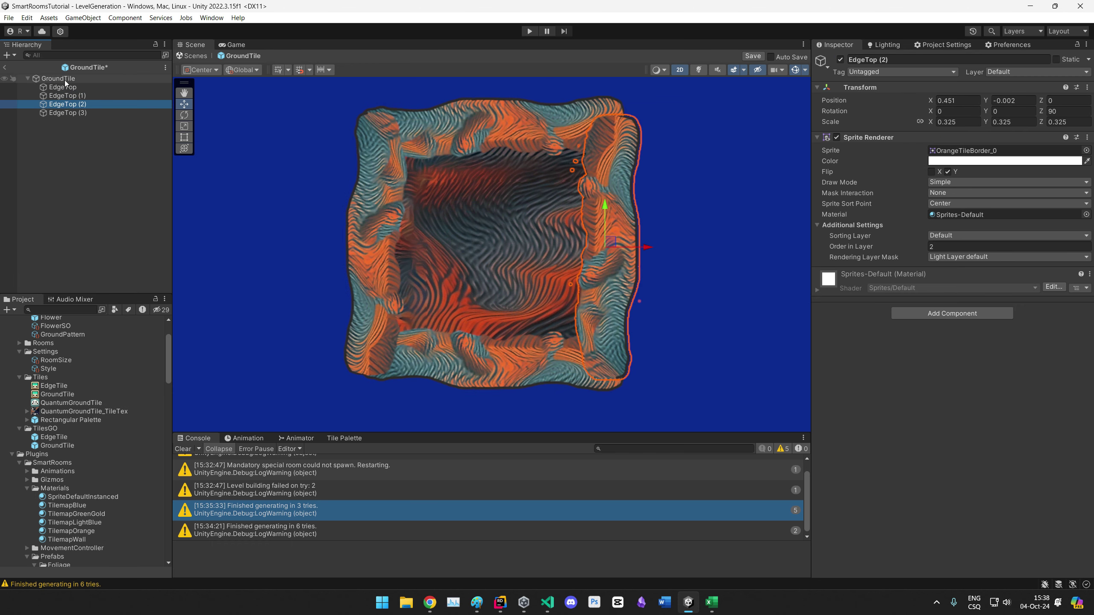
{"action": "left_click", "coordinate": [66, 79]}
{"action": "left_click_drag", "start_coordinate": [89, 108], "coordinate": [990, 471]}
{"action": "scroll", "coordinate": [839, 463], "scroll_direction": "down", "scroll_amount": 2}
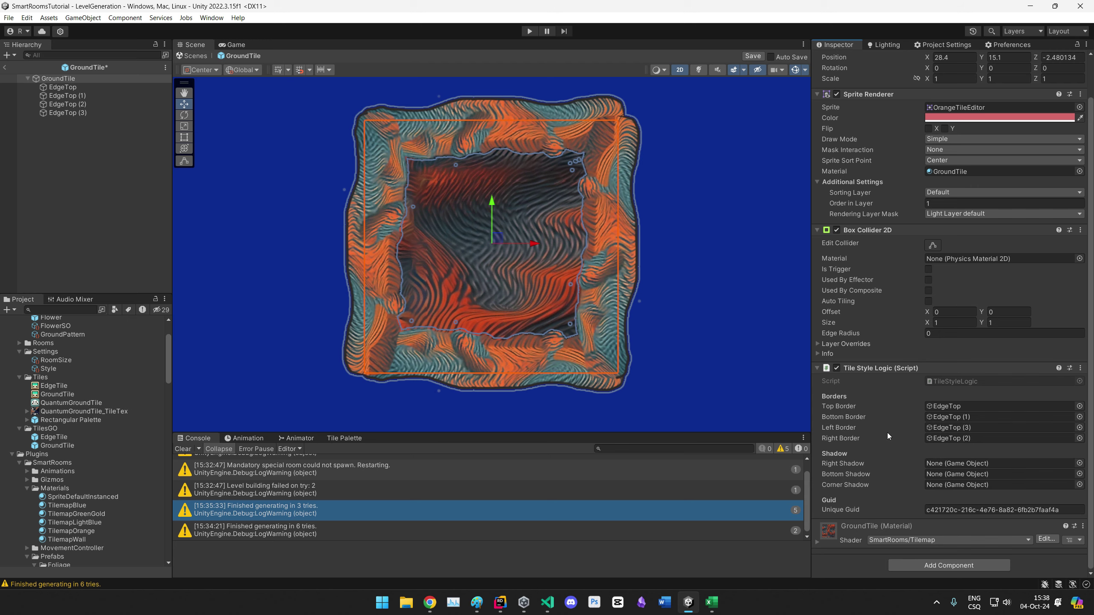
{"action": "key", "text": "ctrl+s"}
{"action": "left_click", "coordinate": [4, 67]}
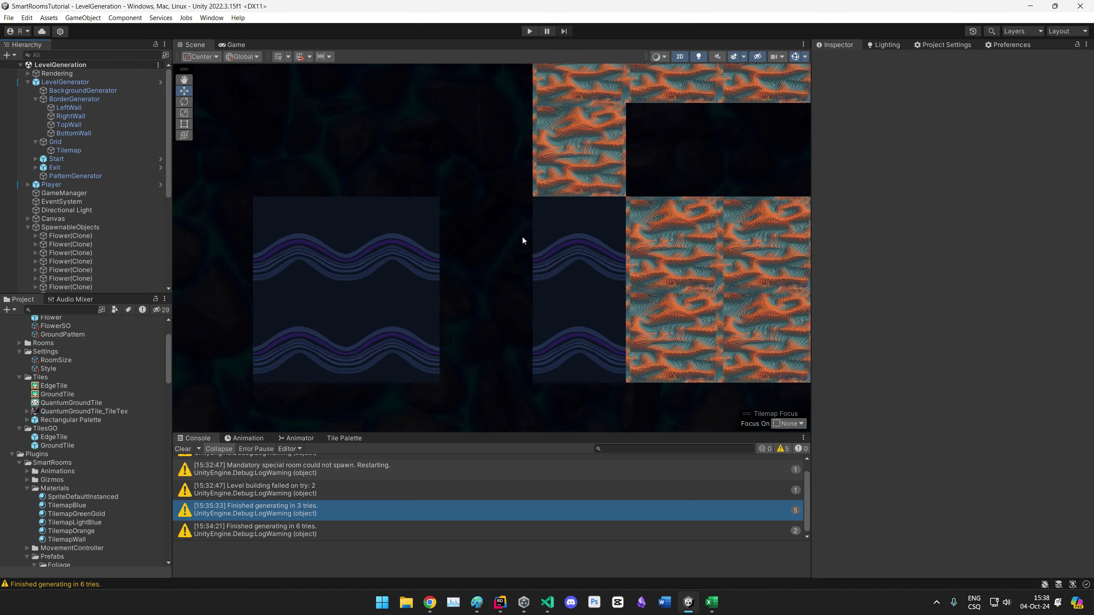
Step: Run the level and examine the borders around the generated ground tiles in the Scene view
{"action": "left_click", "coordinate": [529, 31]}
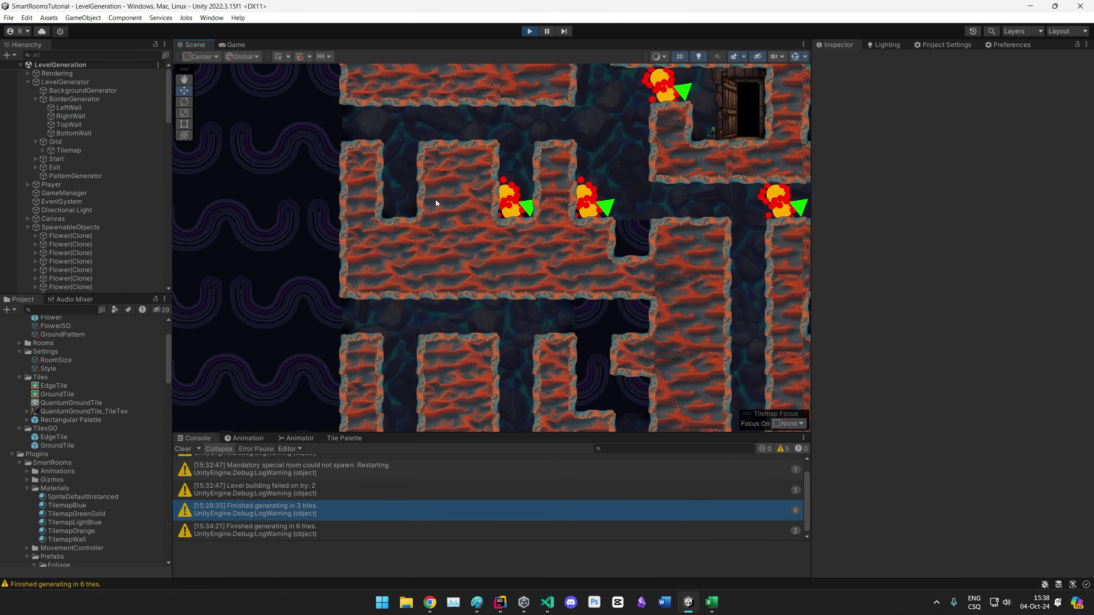
{"action": "scroll", "coordinate": [528, 220], "scroll_direction": "up", "scroll_amount": 5}
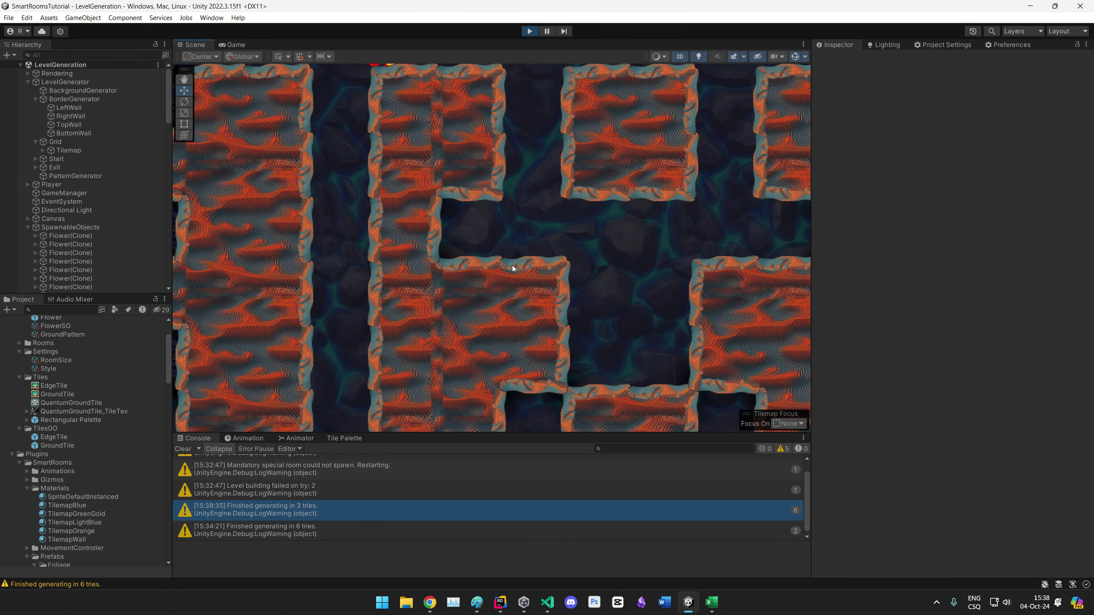
{"action": "scroll", "coordinate": [534, 241], "scroll_direction": "down", "scroll_amount": 4}
{"action": "scroll", "coordinate": [443, 233], "scroll_direction": "up", "scroll_amount": 6}
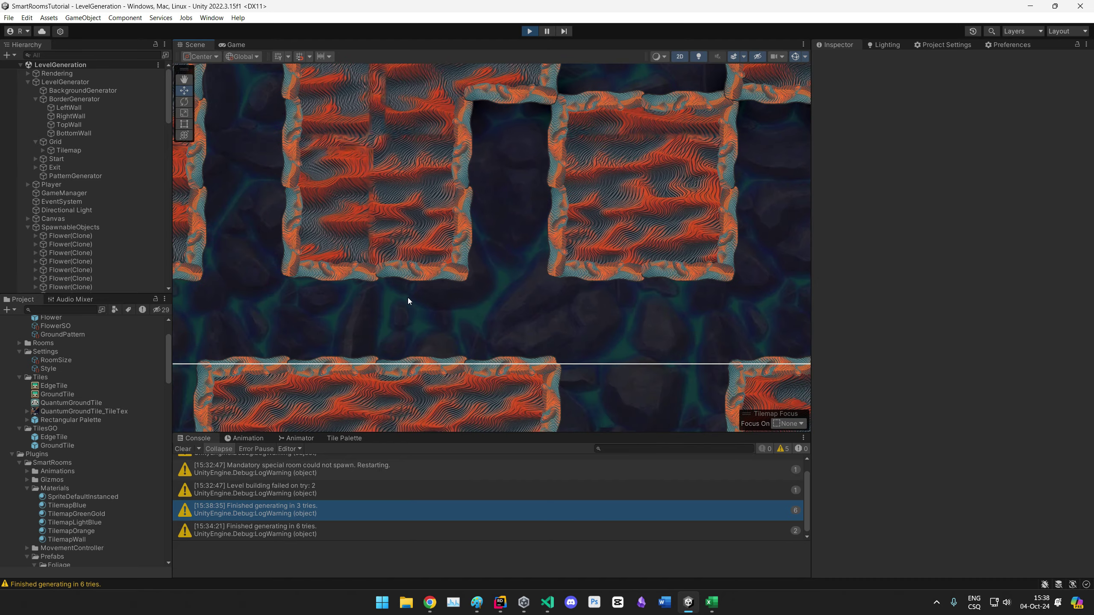
{"action": "scroll", "coordinate": [415, 258], "scroll_direction": "up", "scroll_amount": 3}
{"action": "scroll", "coordinate": [422, 300], "scroll_direction": "down", "scroll_amount": 6}
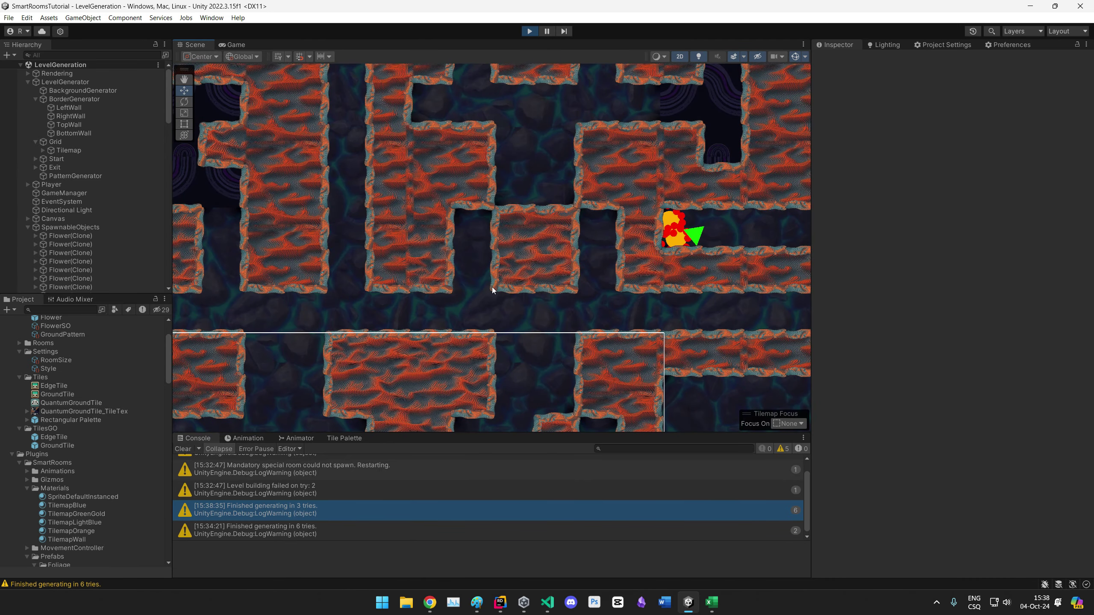
{"action": "scroll", "coordinate": [483, 297], "scroll_direction": "up", "scroll_amount": 3}
Step: Play-test the bordered level in the Game view by running and jumping around the entrance door, and stop Play mode
{"action": "left_click", "coordinate": [233, 45]}
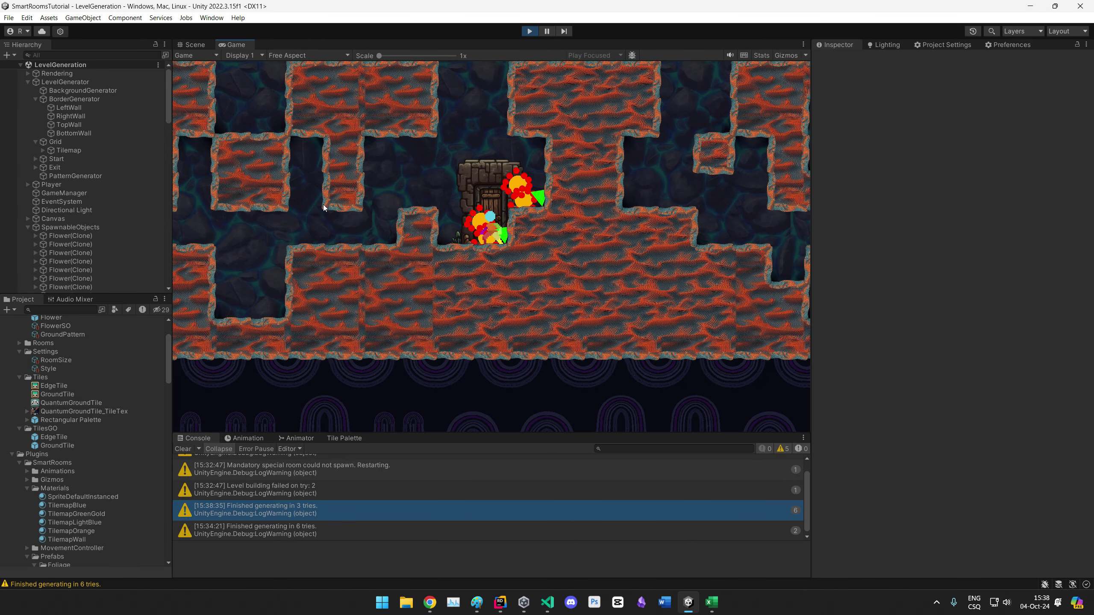
{"action": "key", "text": "a"}
{"action": "key", "text": "space"}
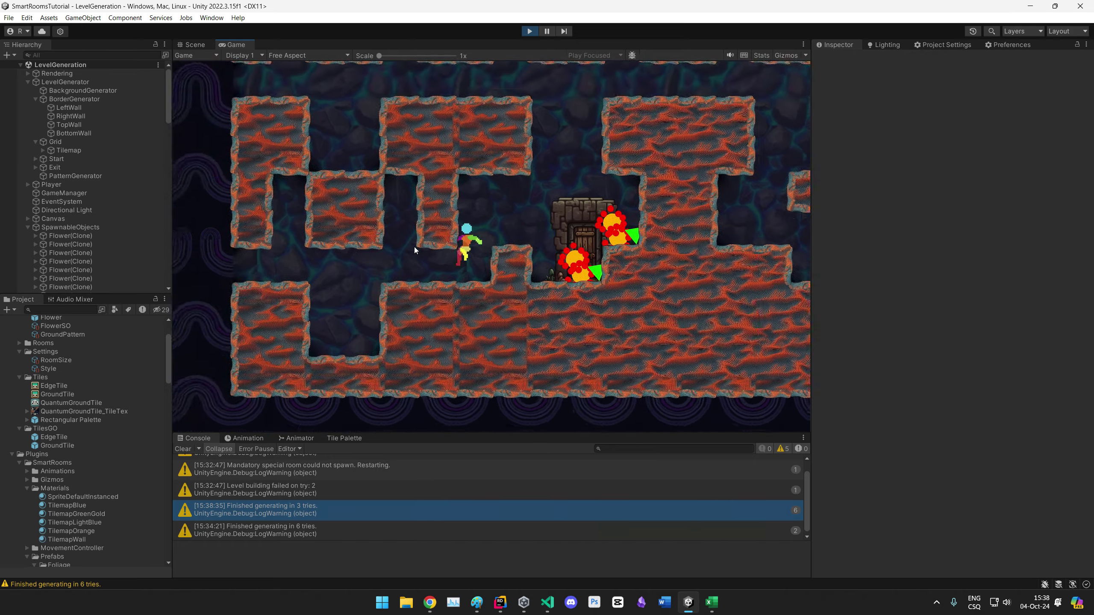
{"action": "key", "text": "d"}
{"action": "key", "text": "space"}
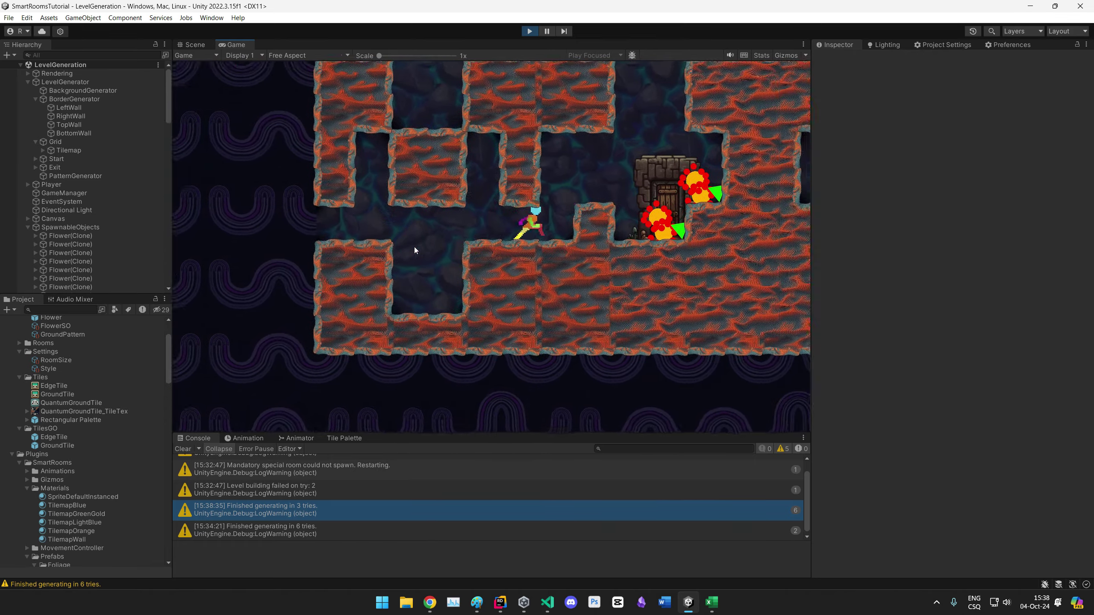
{"action": "key", "text": "space"}
{"action": "key", "text": "a"}
{"action": "key", "text": "space"}
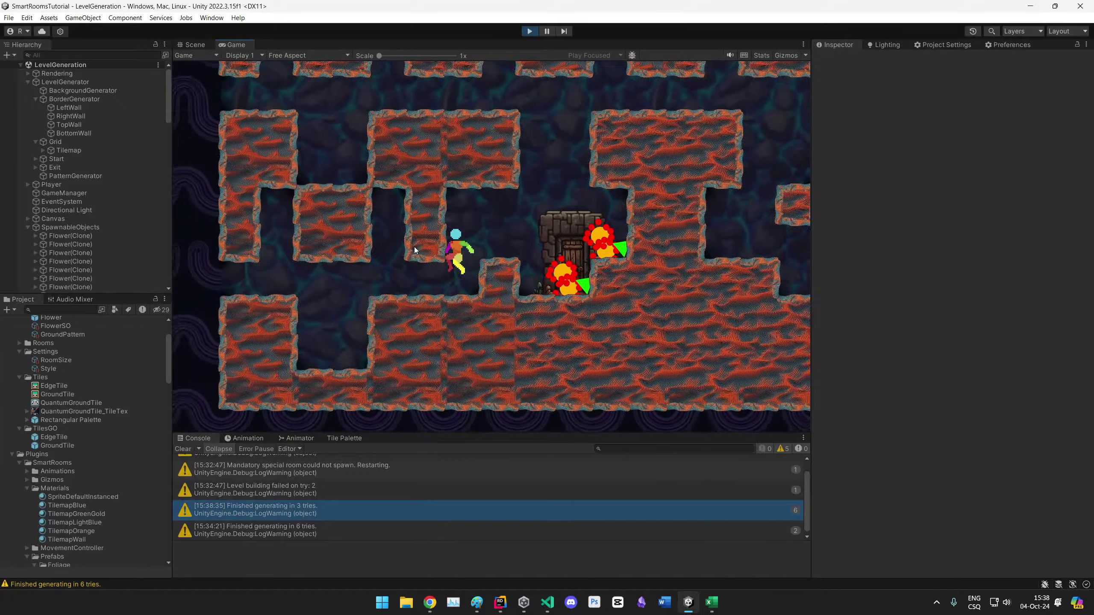
{"action": "key", "text": "d"}
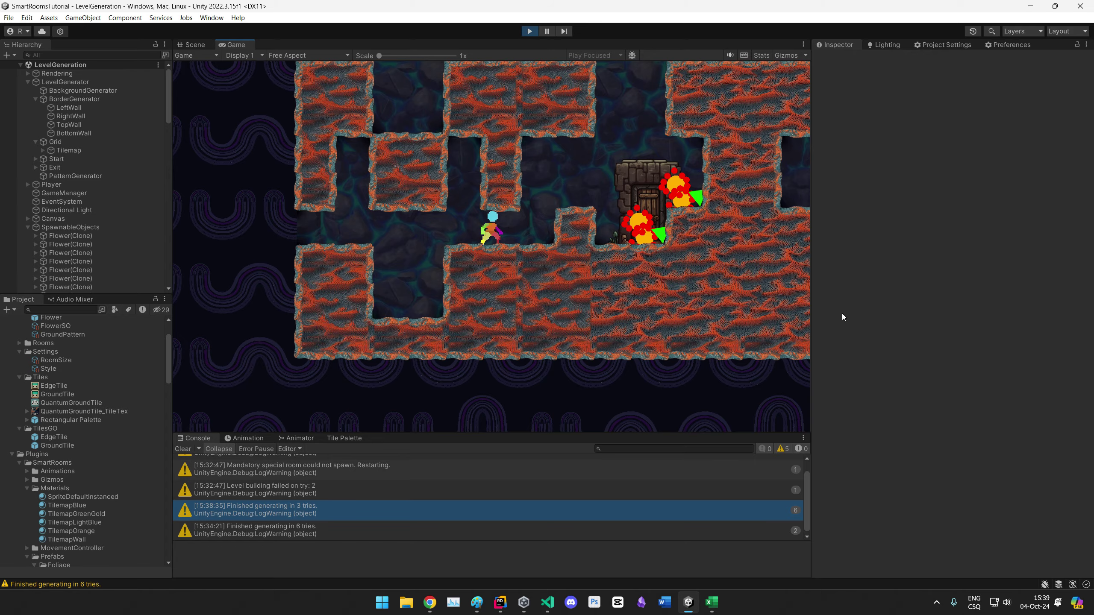
{"action": "key", "text": "d"}
{"action": "key", "text": "space"}
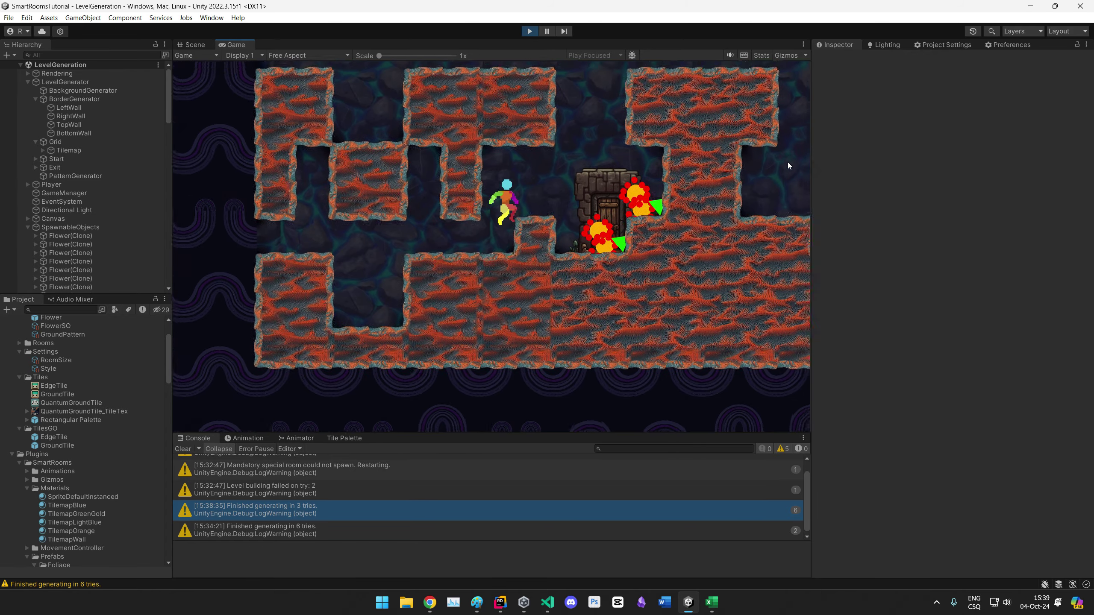
{"action": "key", "text": "space"}
{"action": "key", "text": "a"}
{"action": "key", "text": "space"}
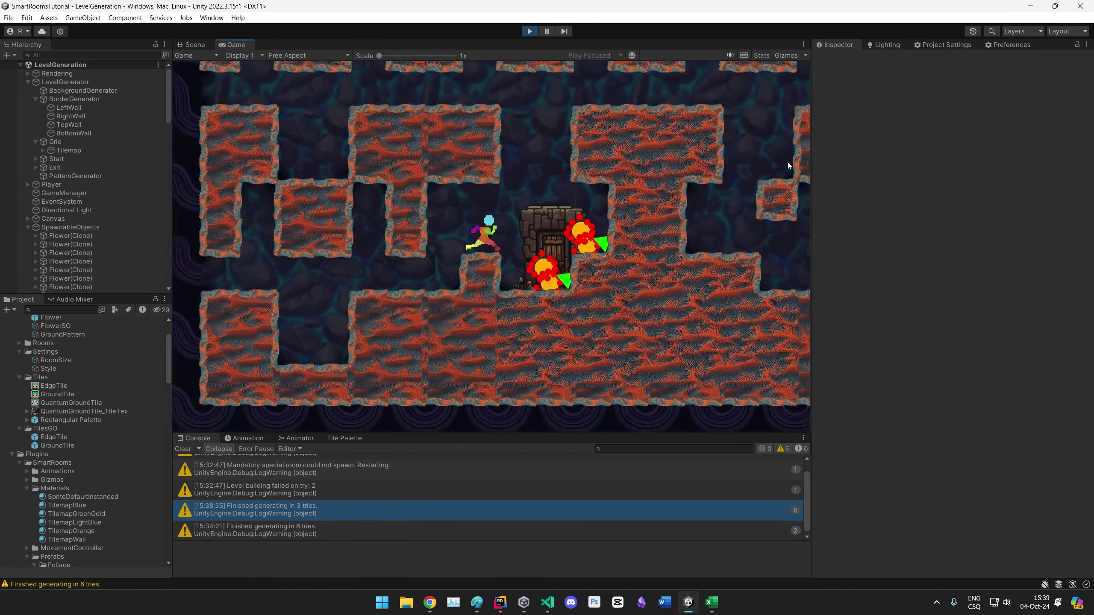
{"action": "key", "text": "d"}
{"action": "key", "text": "space"}
{"action": "key", "text": "a"}
{"action": "key", "text": "d"}
{"action": "key", "text": "space"}
{"action": "key", "text": "a"}
{"action": "key", "text": "space"}
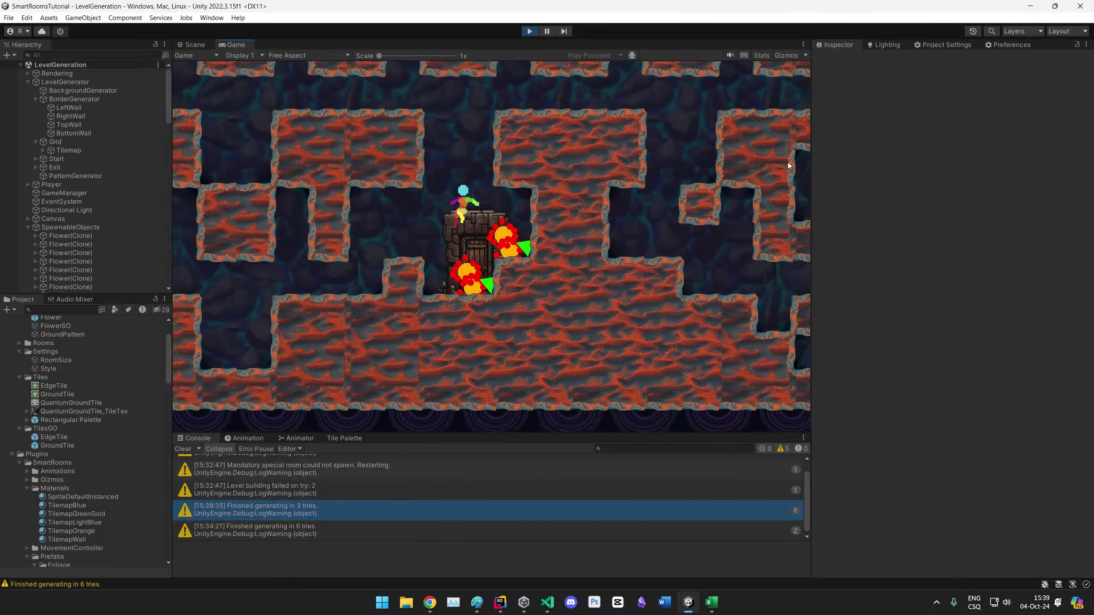
{"action": "key", "text": "d"}
{"action": "key", "text": "space"}
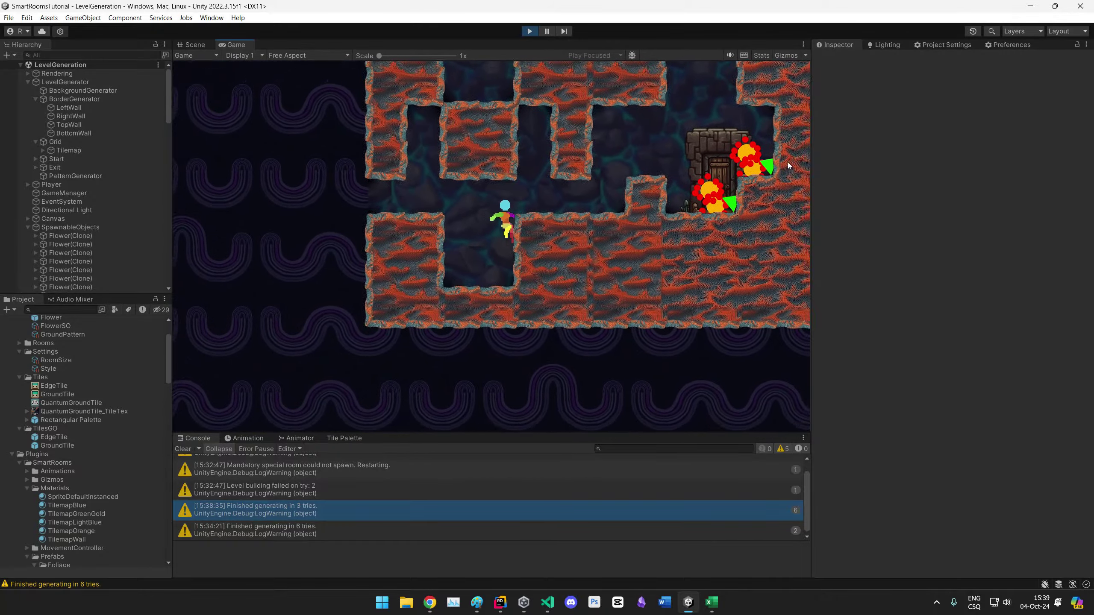
{"action": "key", "text": "space"}
{"action": "key", "text": "a"}
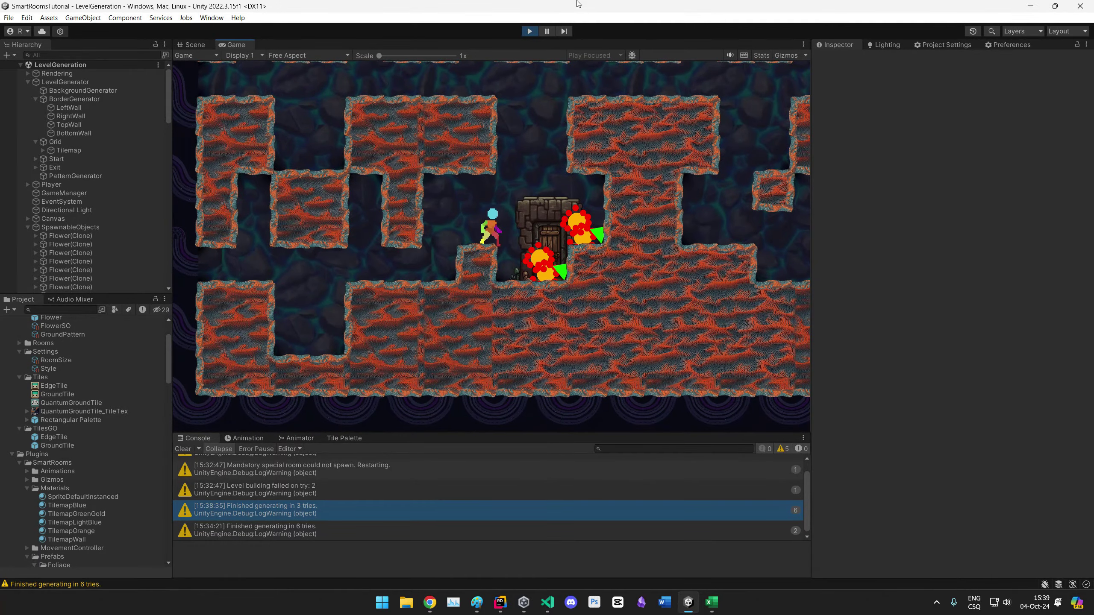
{"action": "left_click", "coordinate": [530, 31]}
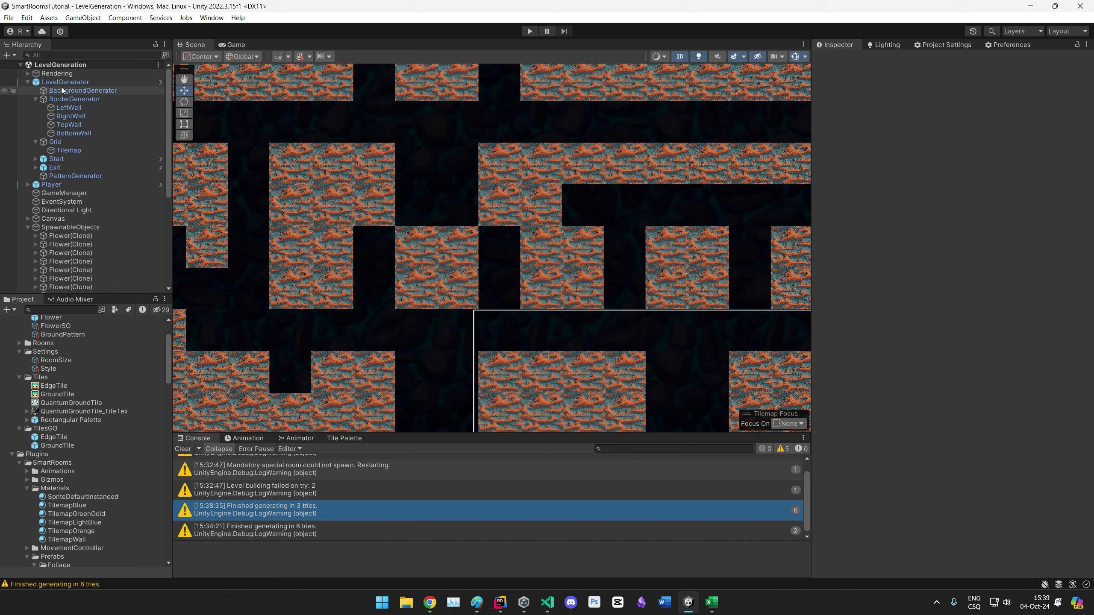
Step: Open the EdgeTile prefab from the TilesGO folder for editing
{"action": "left_click", "coordinate": [61, 439]}
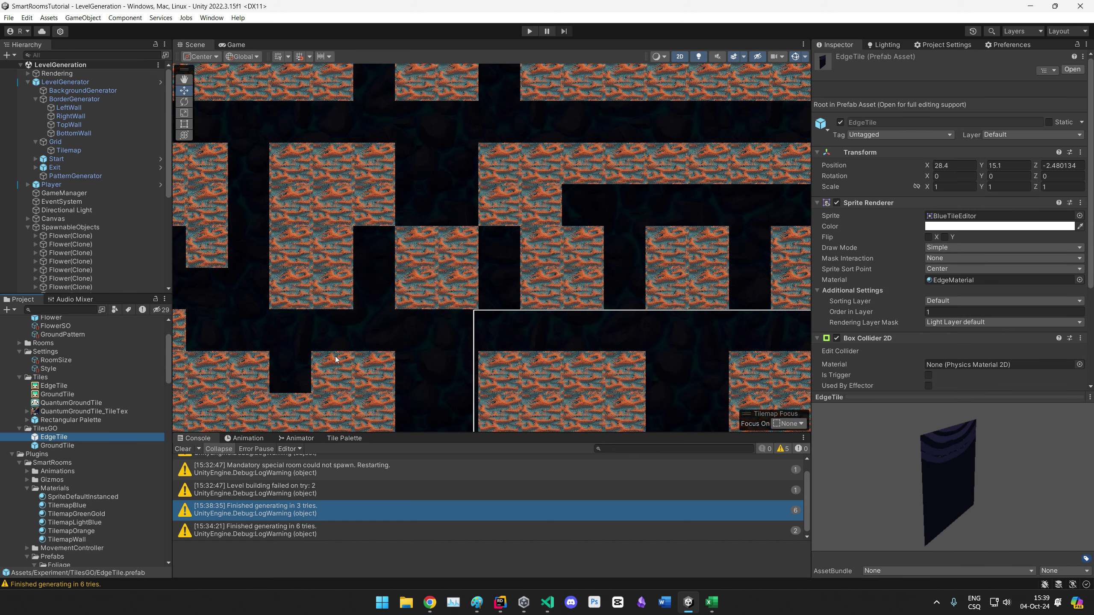
{"action": "middle_click_drag", "start_coordinate": [387, 346], "coordinate": [660, 270]}
{"action": "double_click", "coordinate": [55, 438]}
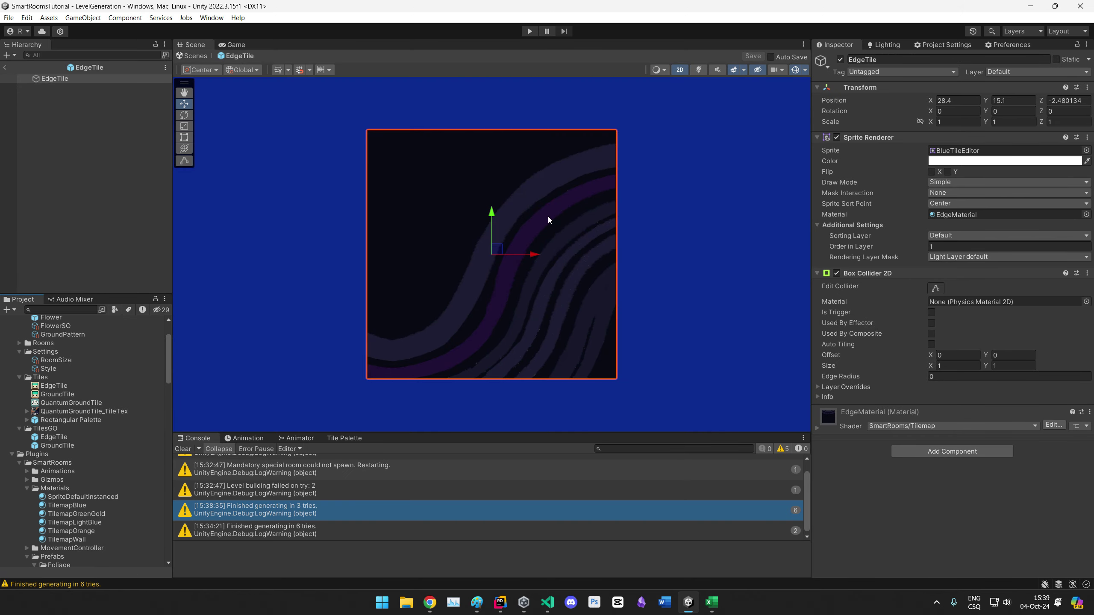
{"action": "middle_click_drag", "start_coordinate": [663, 271], "coordinate": [627, 269]}
{"action": "scroll", "coordinate": [620, 311], "scroll_direction": "down", "scroll_amount": 5}
Step: Add a Circle sprite as a child of EdgeTile and set its sprite to BorderWall_0
{"action": "right_click", "coordinate": [78, 80]}
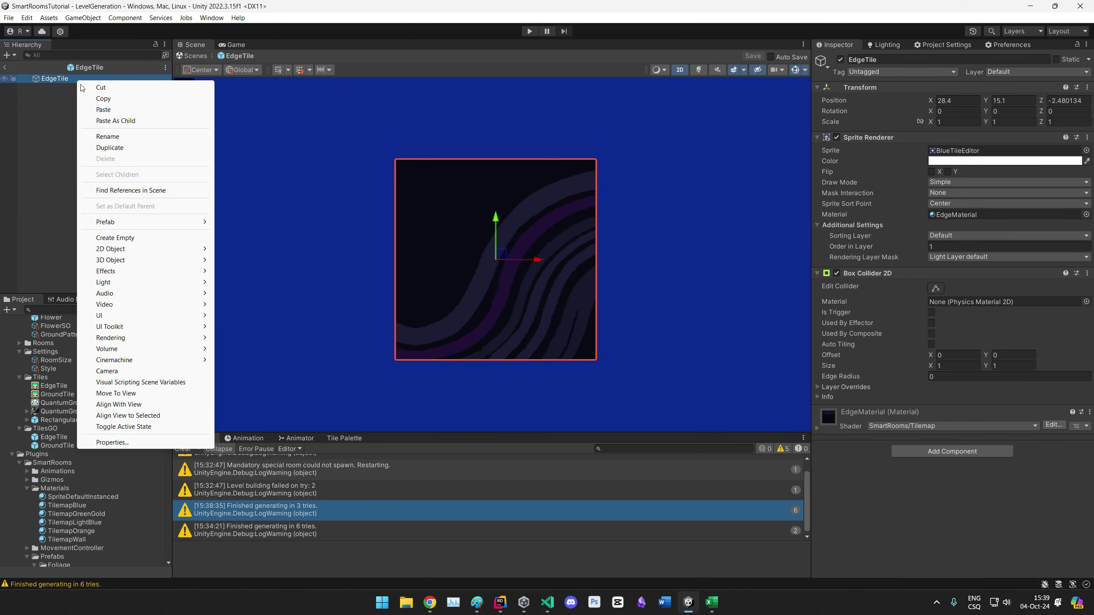
{"action": "mouse_move", "coordinate": [124, 253]}
{"action": "mouse_move", "coordinate": [258, 250]}
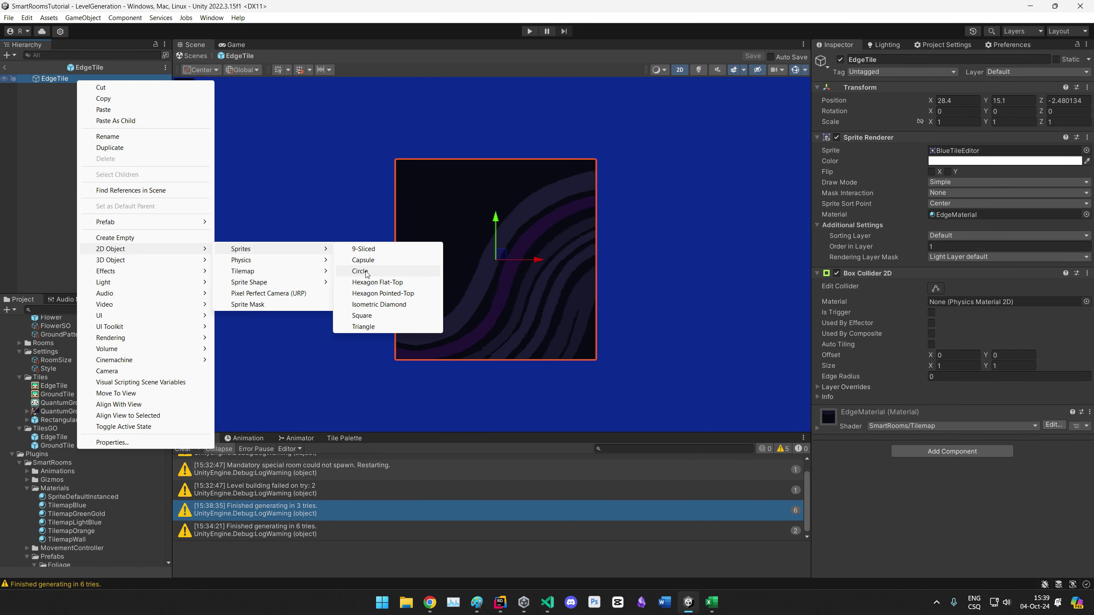
{"action": "left_click", "coordinate": [360, 271]}
{"action": "left_click", "coordinate": [1086, 150]}
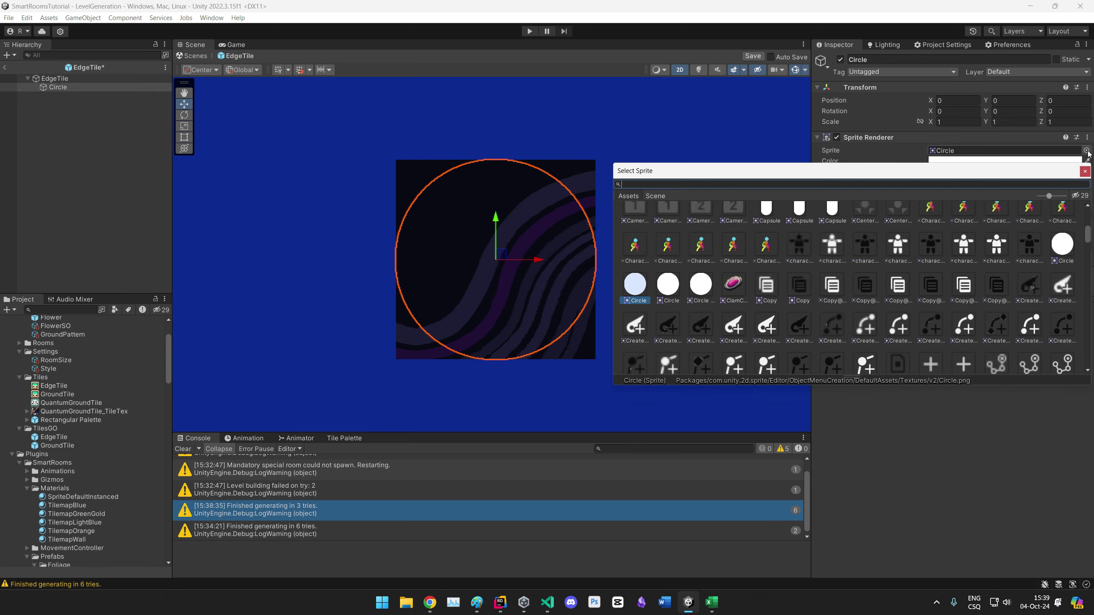
{"action": "type", "text": "edge"}
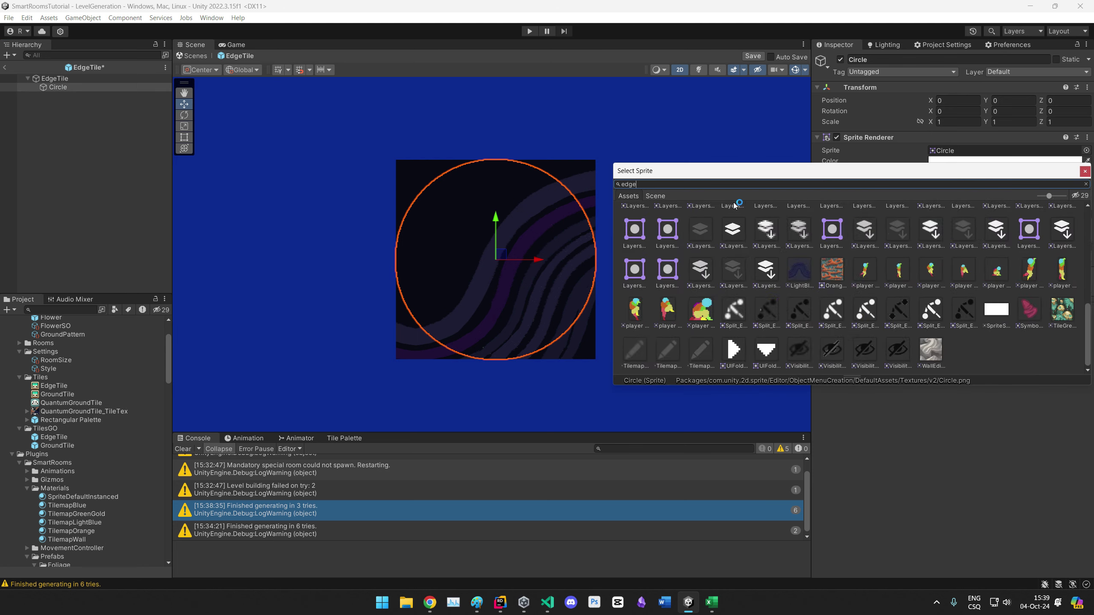
{"action": "type", "text": "border"}
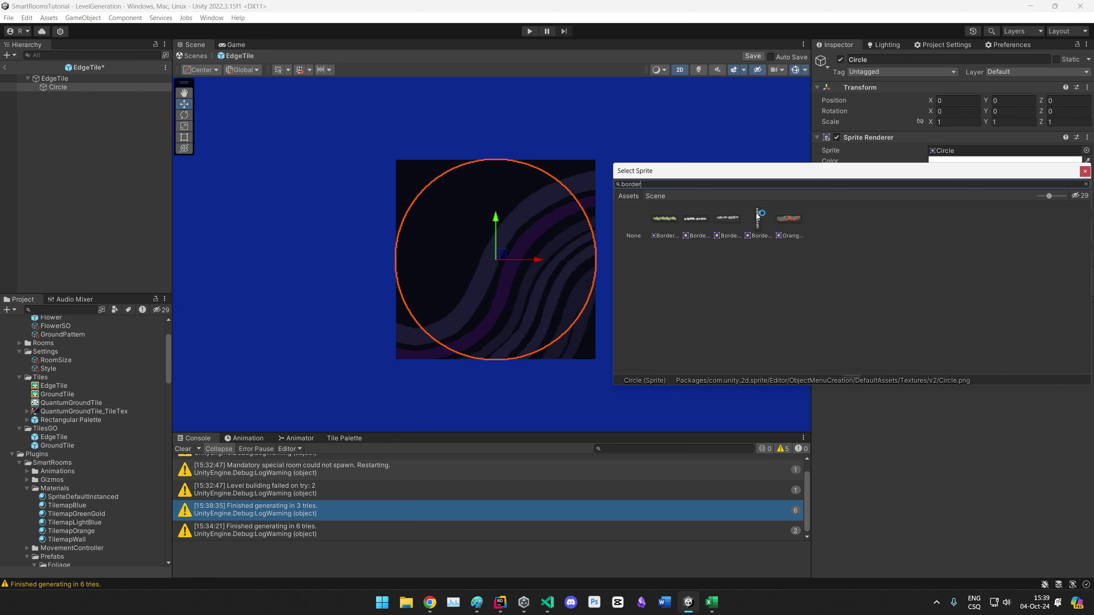
{"action": "left_click", "coordinate": [695, 219]}
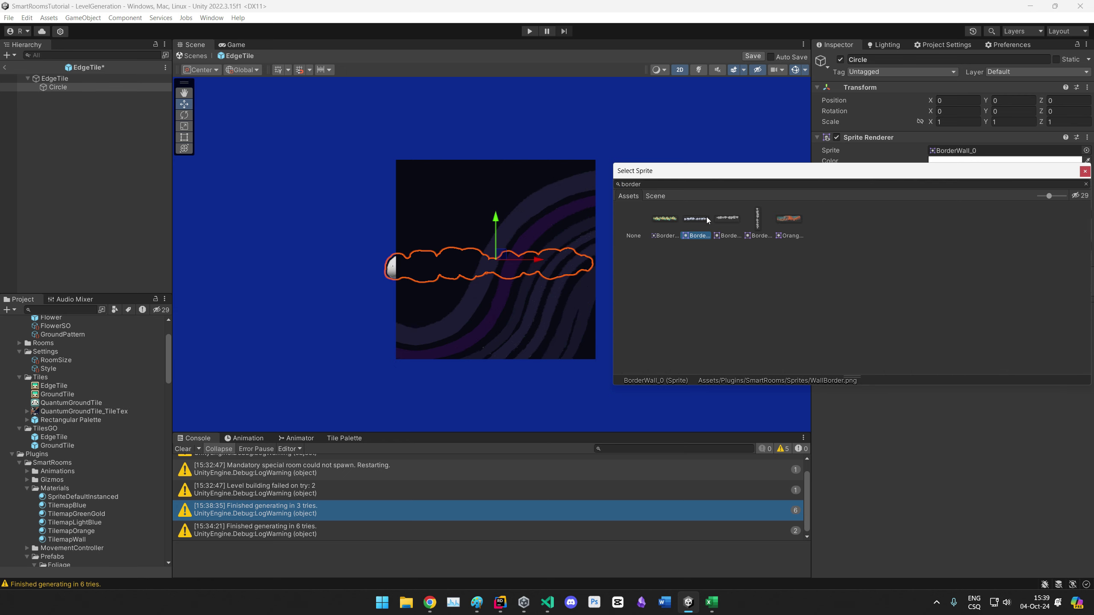
Step: Move the border sprite onto the tile's top edge, at about X 0.04, Y 0.55, and set its Order in Layer to 2
{"action": "left_click_drag", "start_coordinate": [508, 258], "coordinate": [510, 154]}
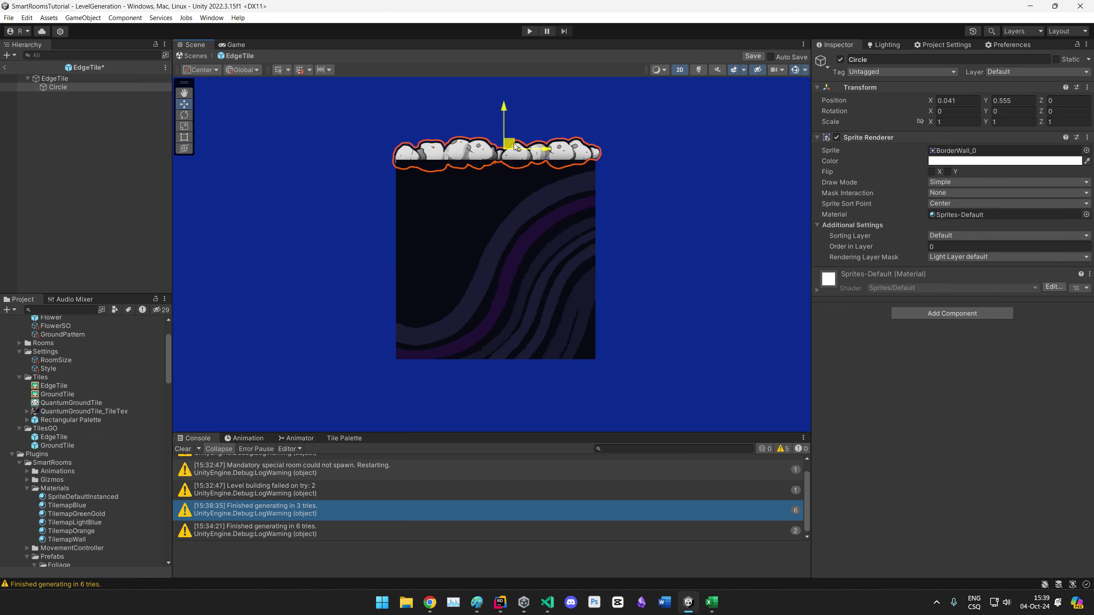
{"action": "left_click", "coordinate": [952, 247]}
{"action": "type", "text": "2"}
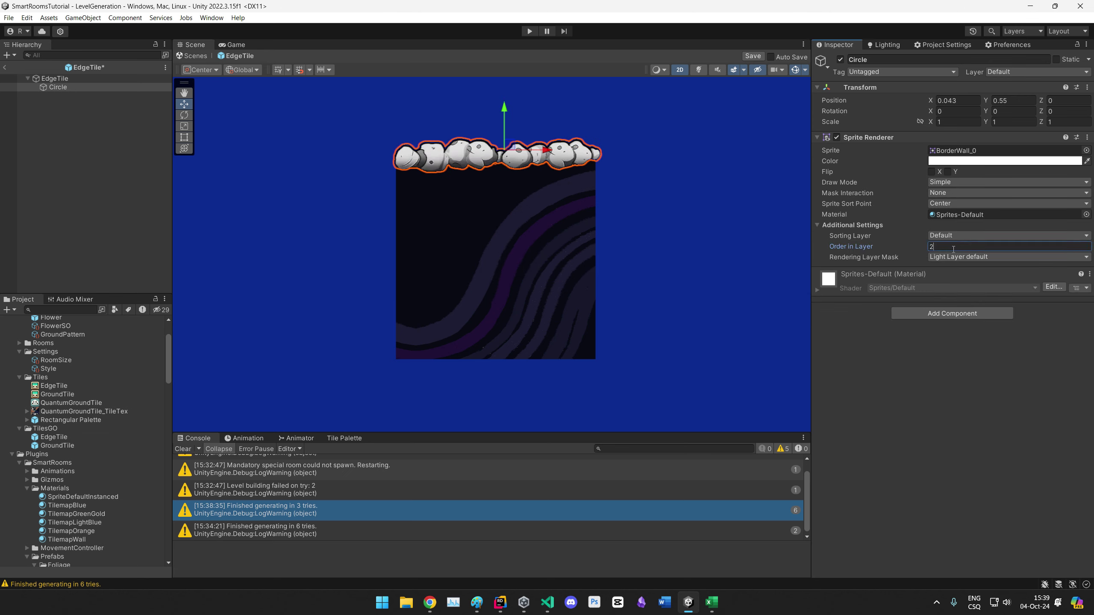
Step: Tint the top border sprite with the purple sampled from the tile's stripe, and brighten that color
{"action": "left_click", "coordinate": [1085, 161]}
{"action": "left_click", "coordinate": [503, 188]}
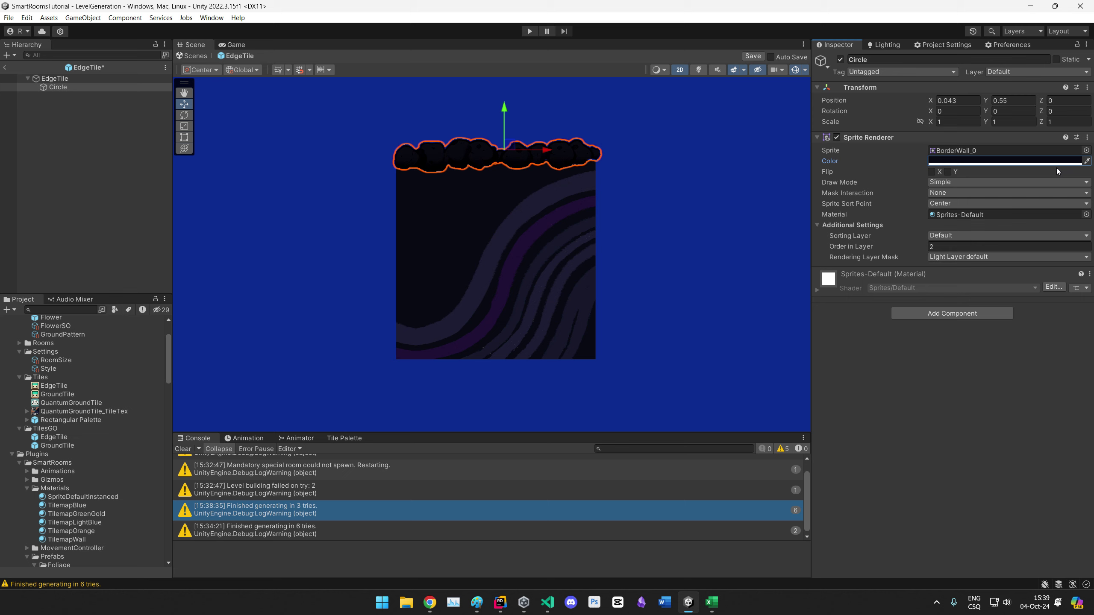
{"action": "left_click", "coordinate": [1087, 161]}
{"action": "left_click", "coordinate": [530, 184]}
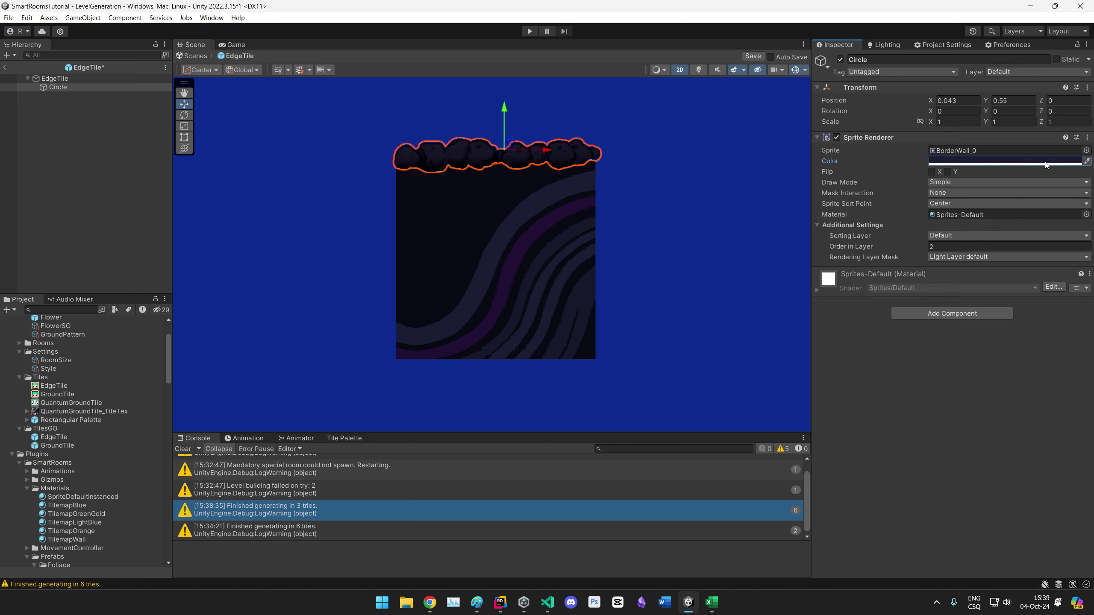
{"action": "left_click", "coordinate": [1086, 161]}
{"action": "left_click", "coordinate": [527, 243]}
{"action": "left_click", "coordinate": [937, 164]}
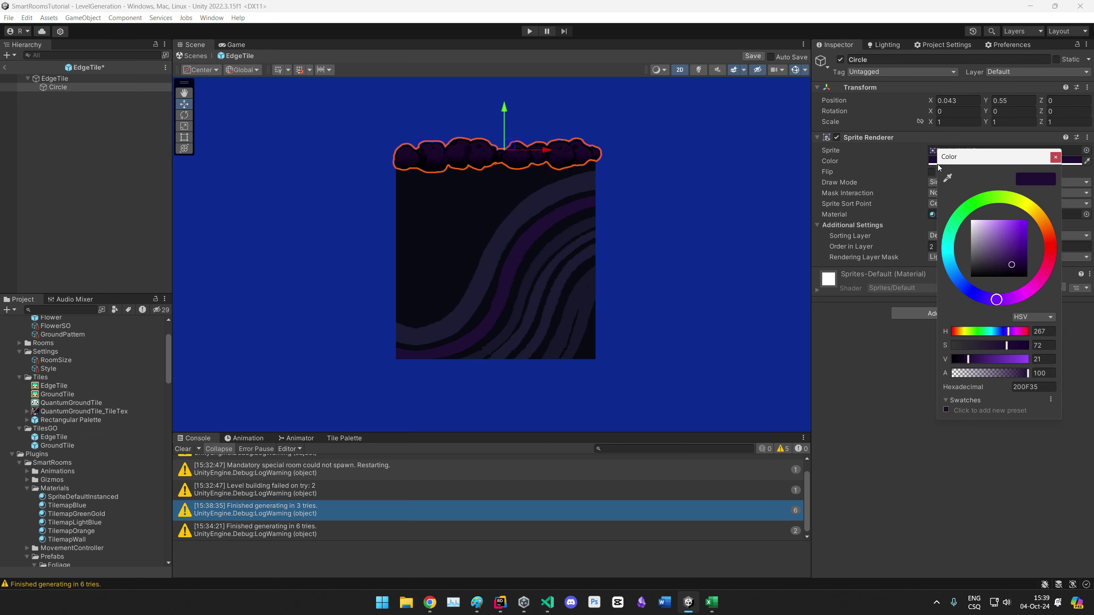
{"action": "left_click_drag", "start_coordinate": [1002, 362], "coordinate": [993, 362]}
{"action": "left_click", "coordinate": [526, 177]}
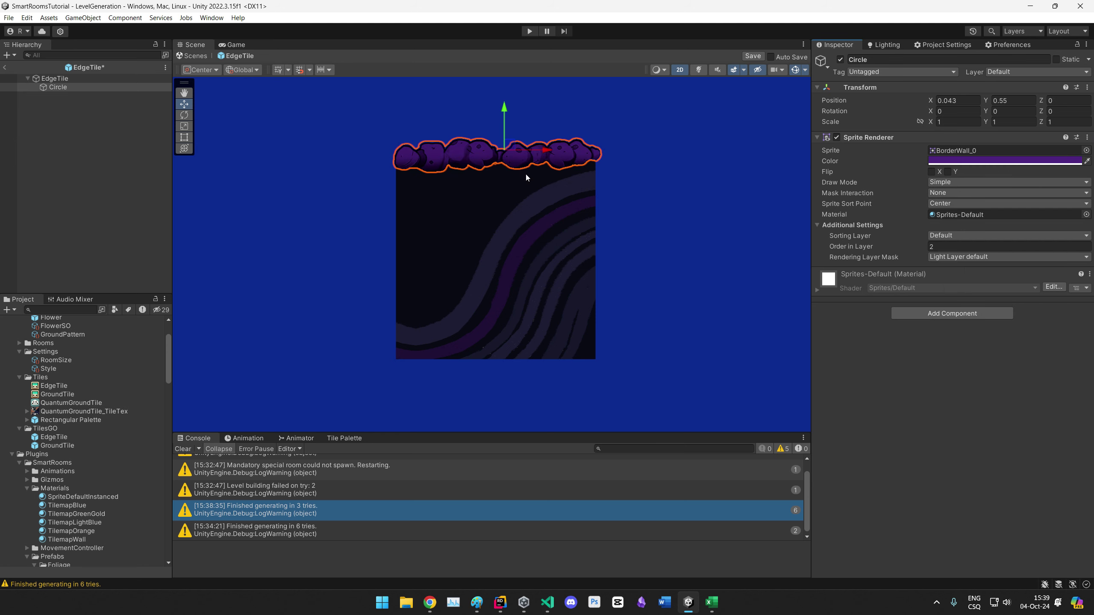
Step: Duplicate the top border onto the tile's bottom edge, at about Y -0.53, and flip the copy vertically
{"action": "left_click_drag", "start_coordinate": [511, 148], "coordinate": [517, 362]}
{"action": "key", "text": "ctrl+d"}
{"action": "left_click", "coordinate": [947, 172]}
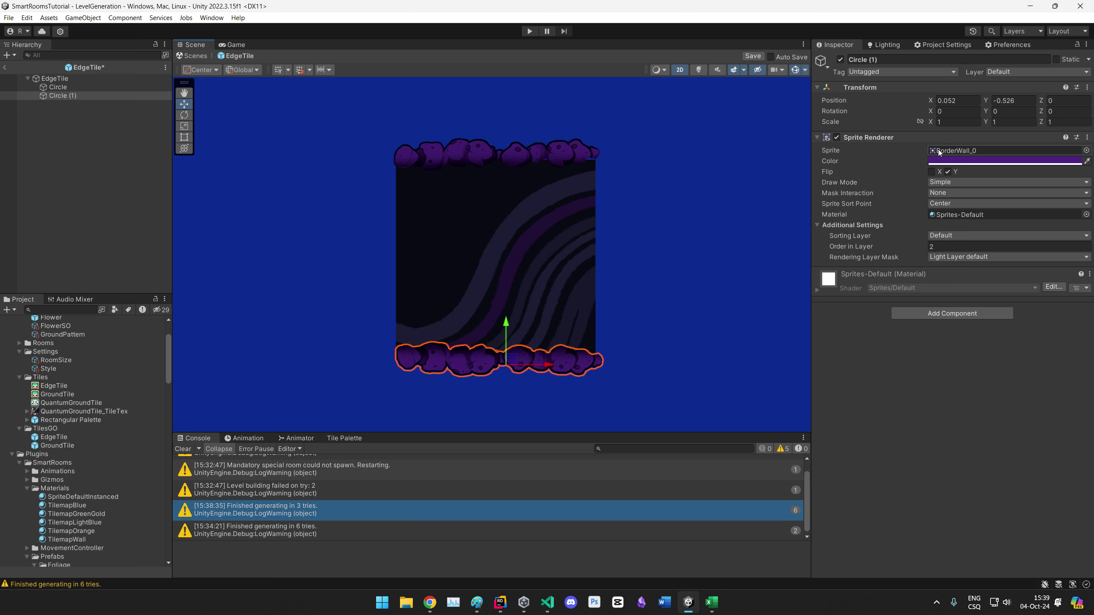
Step: Duplicate the bottom border, set the copy's Z rotation to -90, and place it along the tile's left edge
{"action": "key", "text": "ctrl+d"}
{"action": "left_click", "coordinate": [996, 113]}
{"action": "type", "text": "-90"}
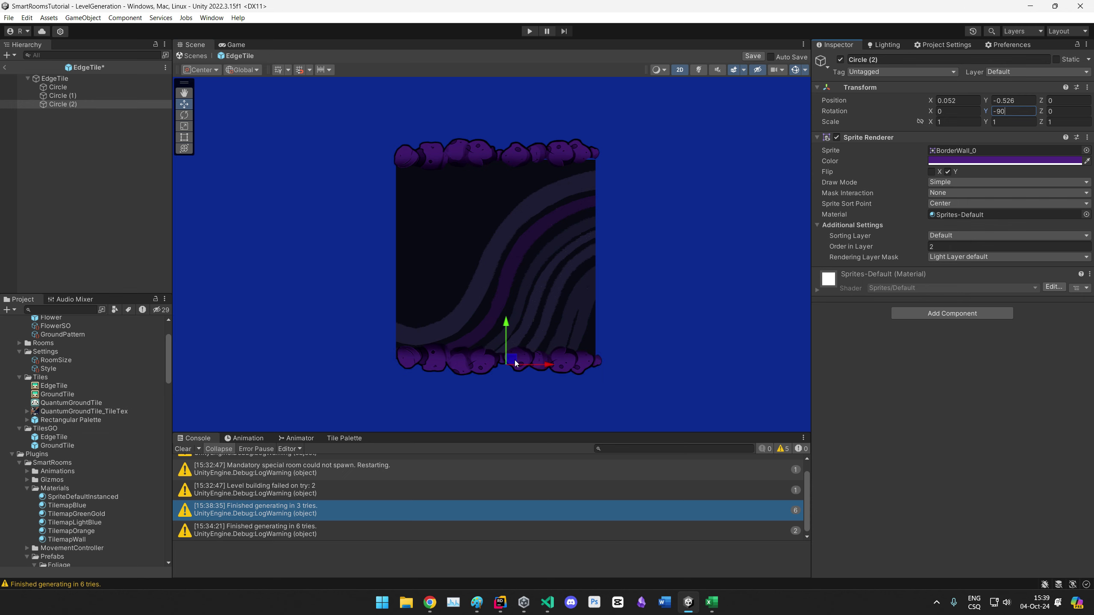
{"action": "left_click_drag", "start_coordinate": [515, 361], "coordinate": [339, 215]}
{"action": "type", "text": "0"}
{"action": "left_click", "coordinate": [1057, 112]}
{"action": "type", "text": "-90"}
{"action": "left_click_drag", "start_coordinate": [318, 224], "coordinate": [404, 261]}
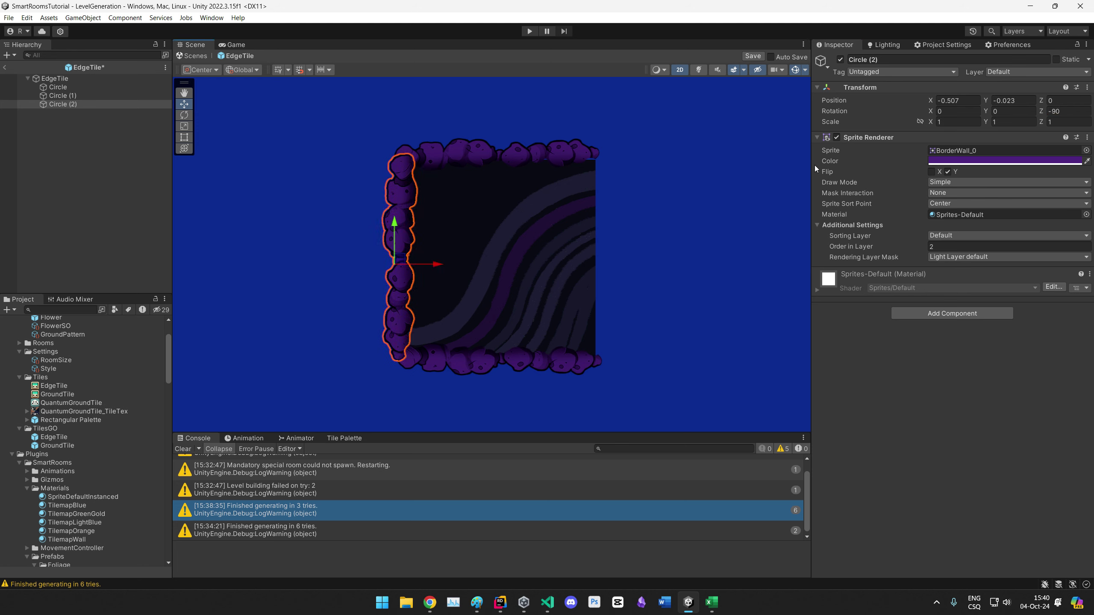
Step: Duplicate the left border with Z rotation 90, place it along the tile's right edge, and nudge the top border into line
{"action": "key", "text": "ctrl+d"}
{"action": "left_click", "coordinate": [1059, 111]}
{"action": "type", "text": "90"}
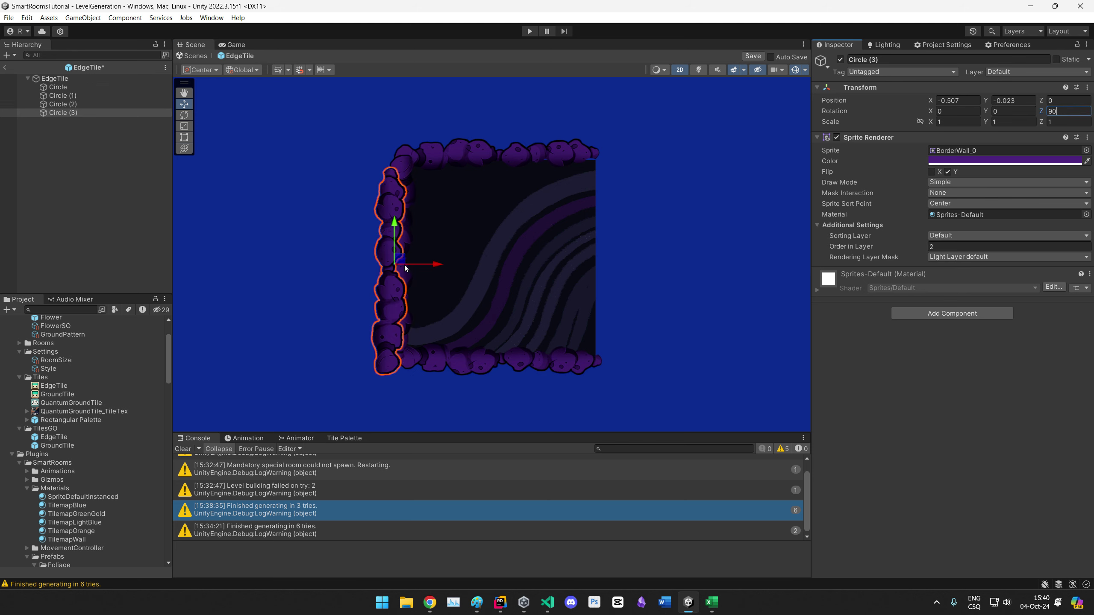
{"action": "left_click_drag", "start_coordinate": [405, 267], "coordinate": [604, 248]}
{"action": "left_click", "coordinate": [518, 154]}
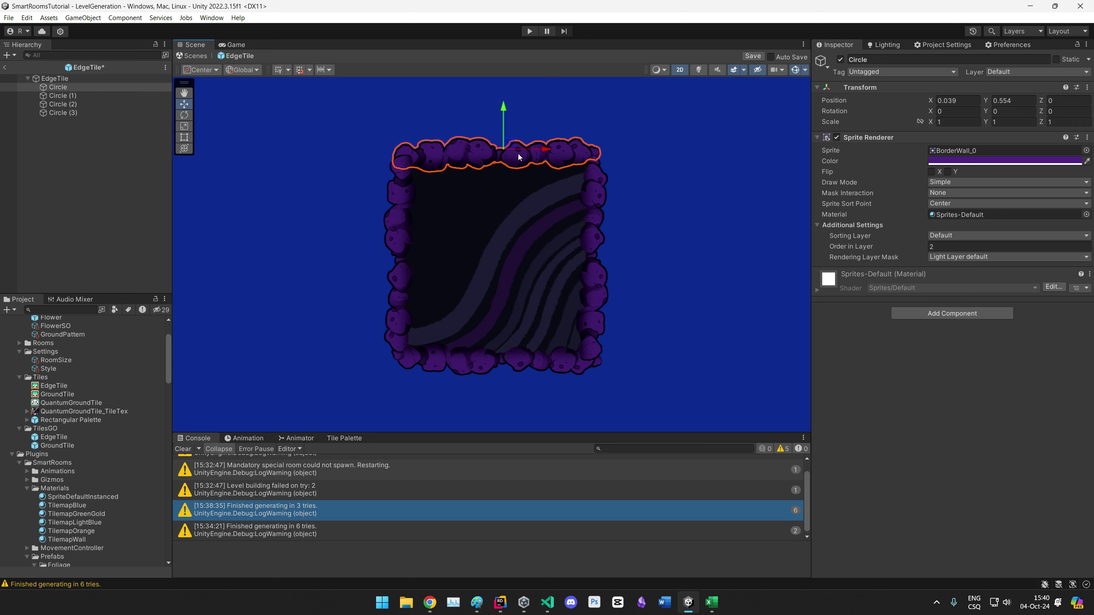
{"action": "left_click_drag", "start_coordinate": [509, 147], "coordinate": [510, 149]}
Step: Add the Tile Style Logic script to the EdgeTile root object
{"action": "left_click", "coordinate": [74, 81]}
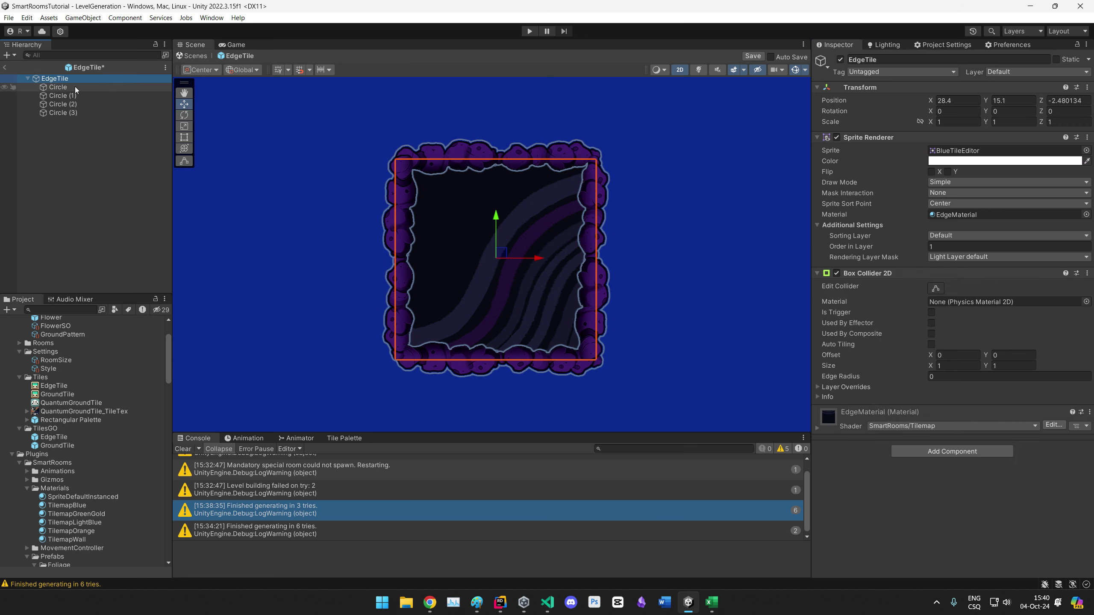
{"action": "left_click", "coordinate": [962, 455]}
{"action": "type", "text": "style"}
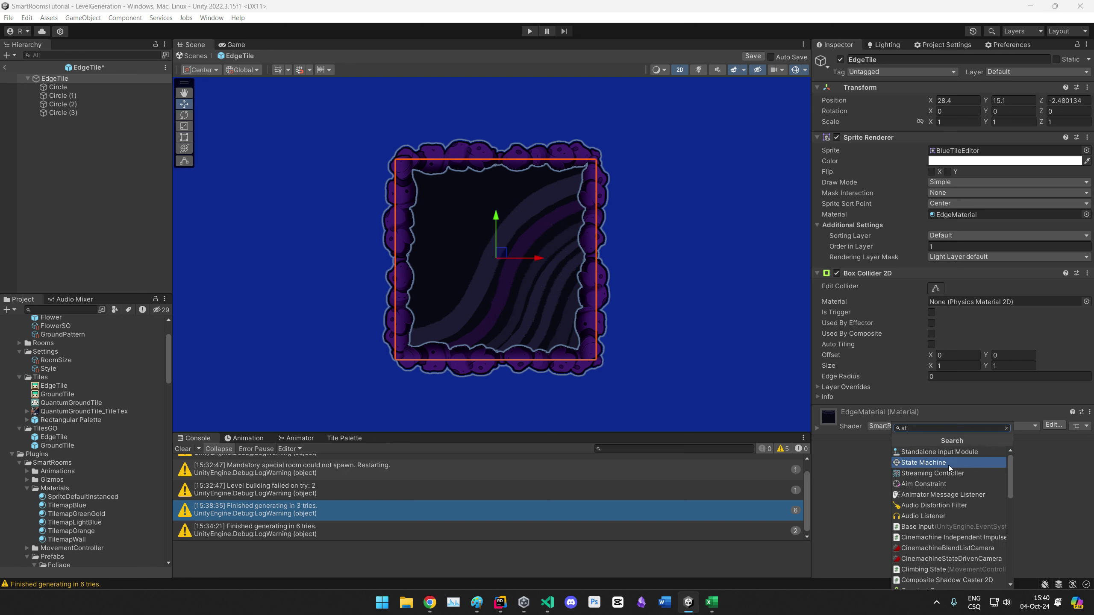
{"action": "left_click", "coordinate": [918, 452]}
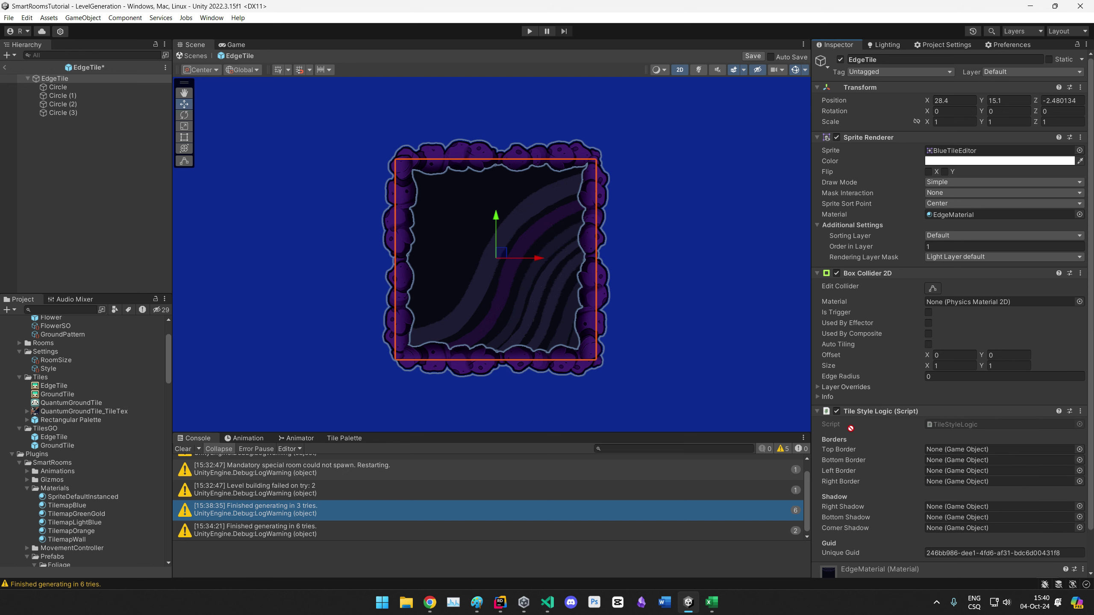
Step: Assign Circle, Circle (1), Circle (2) and Circle (3) as the Top, Bottom, Left and Right Borders, and return to the level scene
{"action": "left_click_drag", "start_coordinate": [851, 428], "coordinate": [964, 449]}
{"action": "left_click_drag", "start_coordinate": [60, 97], "coordinate": [961, 465]}
{"action": "left_click_drag", "start_coordinate": [60, 104], "coordinate": [965, 471]}
{"action": "left_click_drag", "start_coordinate": [66, 110], "coordinate": [974, 488]}
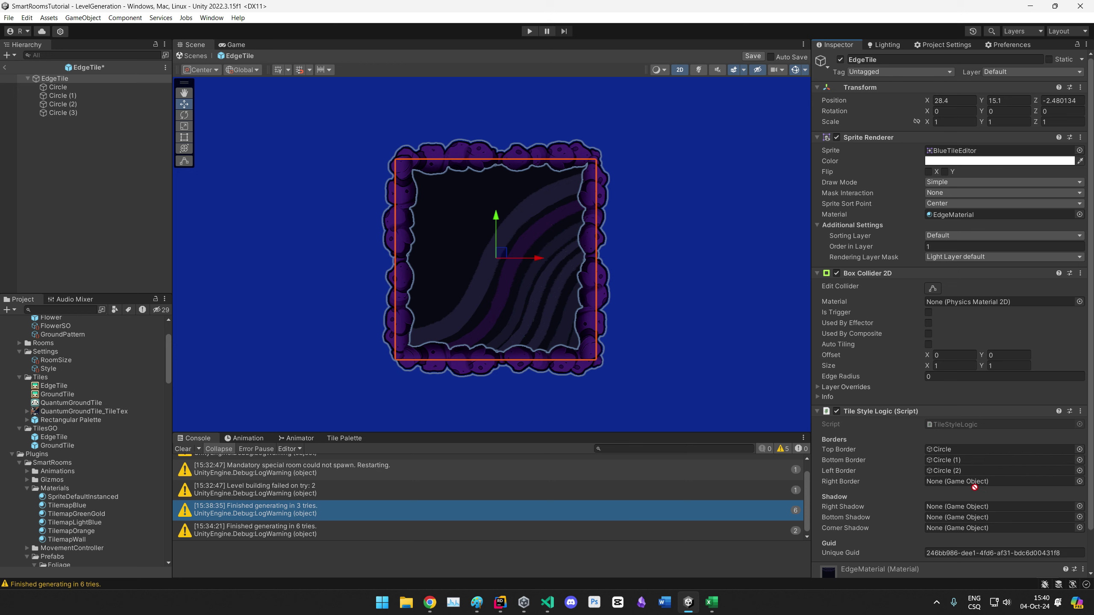
{"action": "left_click_drag", "start_coordinate": [99, 118], "coordinate": [963, 482]}
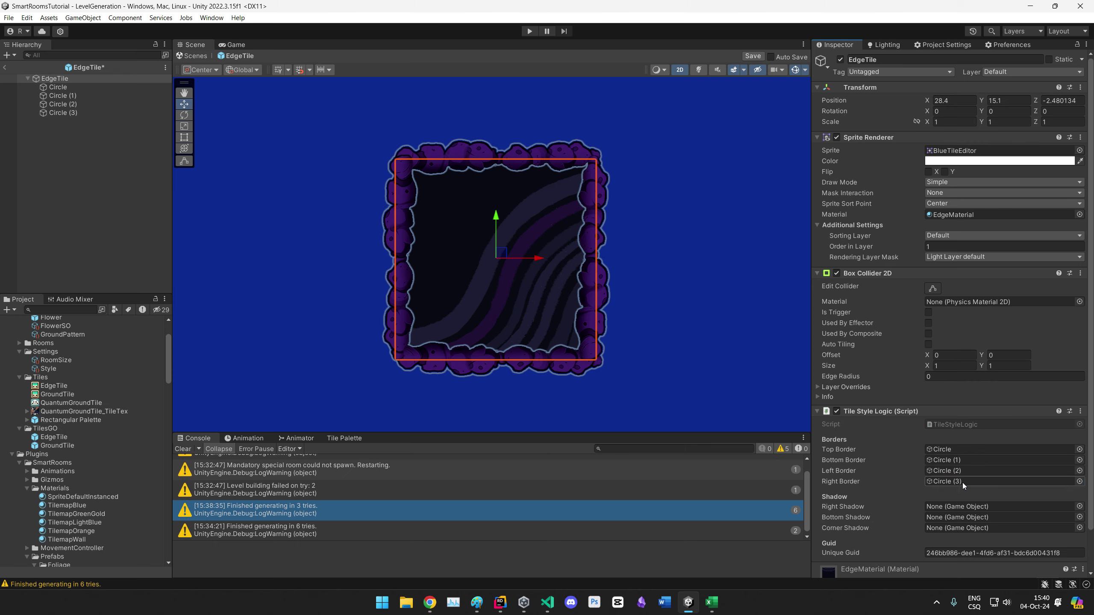
{"action": "left_click", "coordinate": [5, 68]}
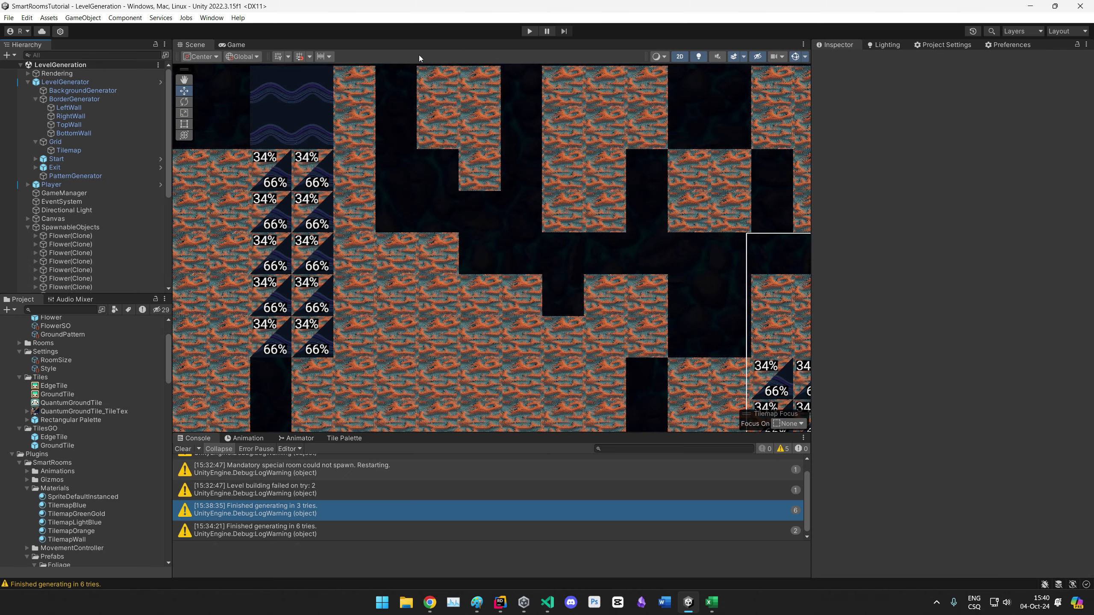
Step: Run the level, examine the edge tile borders along the level's right side in the Scene view, and stop Play mode
{"action": "left_click", "coordinate": [529, 31]}
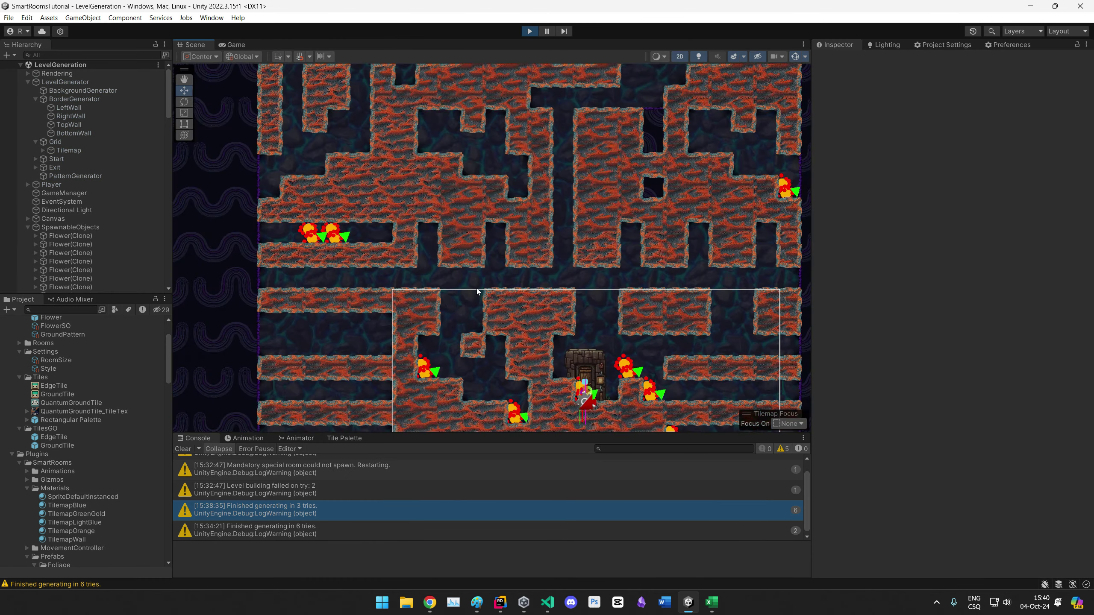
{"action": "middle_click_drag", "start_coordinate": [626, 253], "coordinate": [406, 304]}
{"action": "scroll", "coordinate": [611, 247], "scroll_direction": "up", "scroll_amount": 12}
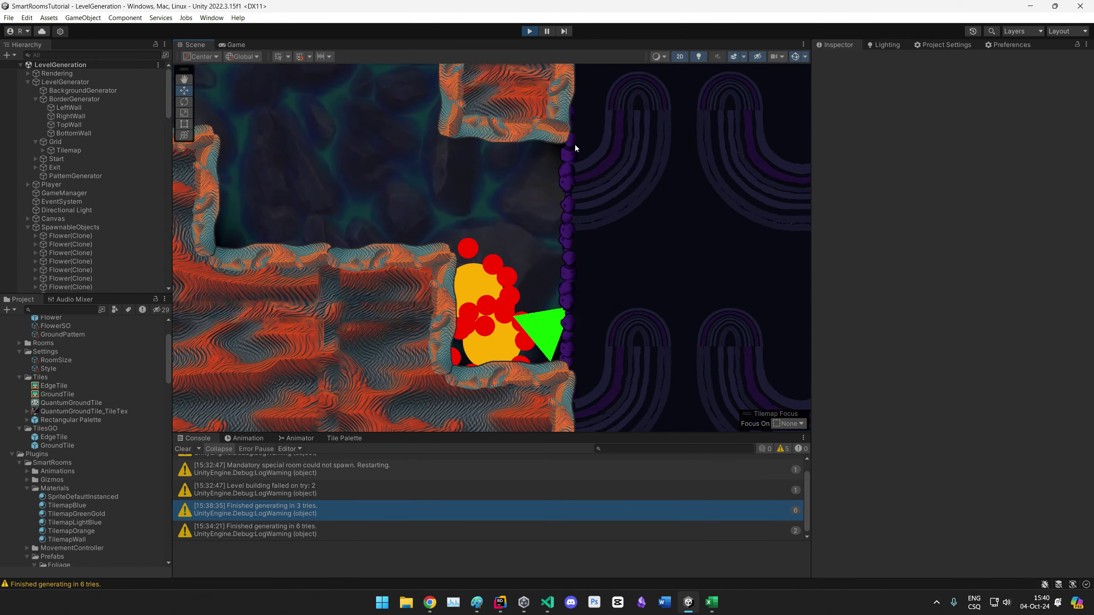
{"action": "middle_click_drag", "start_coordinate": [606, 355], "coordinate": [617, 134]}
{"action": "middle_click_drag", "start_coordinate": [613, 301], "coordinate": [624, 110]}
{"action": "middle_click_drag", "start_coordinate": [661, 396], "coordinate": [652, 223]}
{"action": "scroll", "coordinate": [617, 335], "scroll_direction": "down", "scroll_amount": 10}
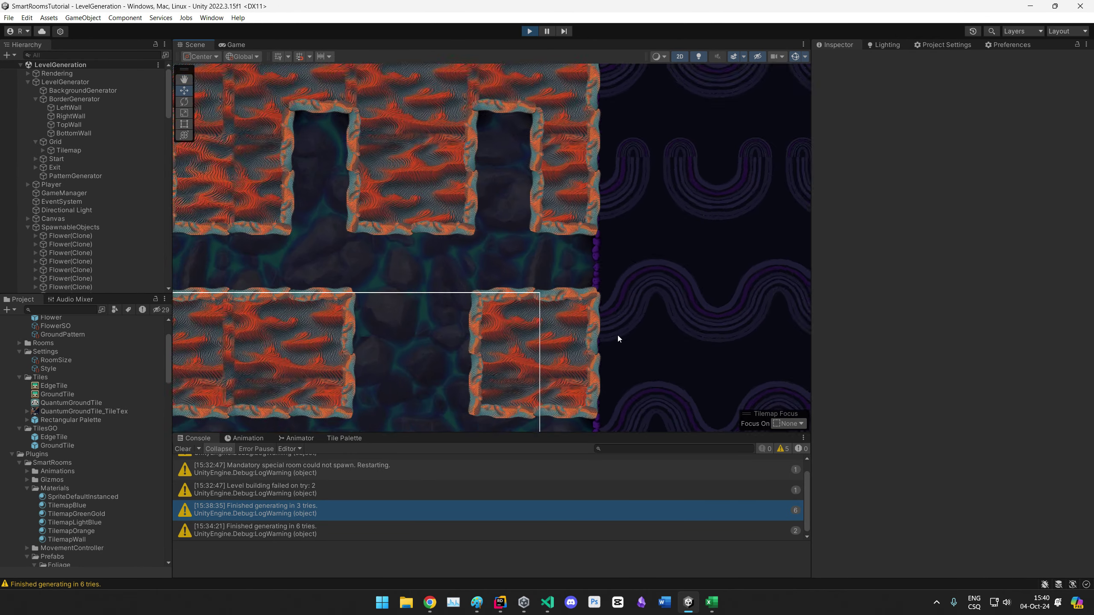
{"action": "scroll", "coordinate": [595, 353], "scroll_direction": "down", "scroll_amount": 10}
{"action": "middle_click_drag", "start_coordinate": [599, 419], "coordinate": [722, 287]}
{"action": "left_click", "coordinate": [529, 31]}
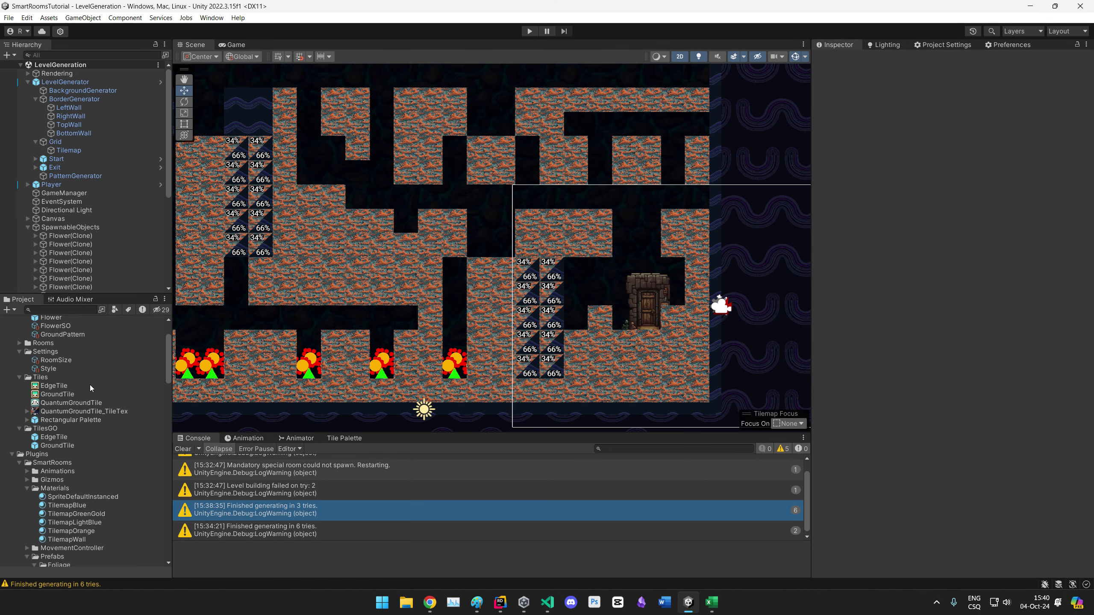
Step: Set Order in Layer to 5 on all four border sprites of the EdgeTile prefab and return to the level scene
{"action": "double_click", "coordinate": [56, 446]}
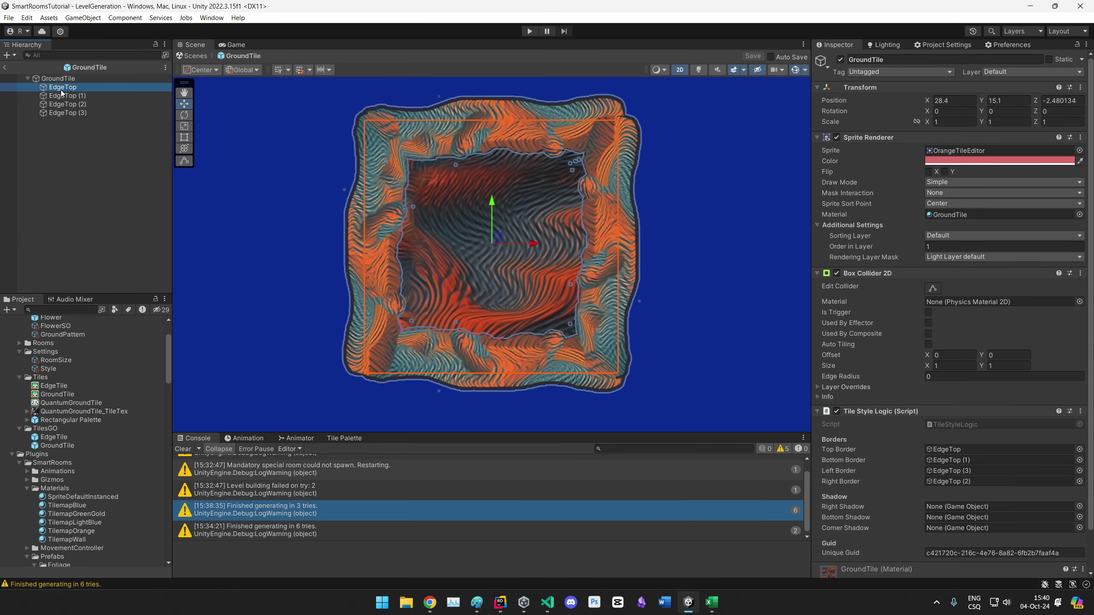
{"action": "left_click", "coordinate": [63, 86]}
{"action": "double_click", "coordinate": [53, 436]}
{"action": "left_click", "coordinate": [83, 87]}
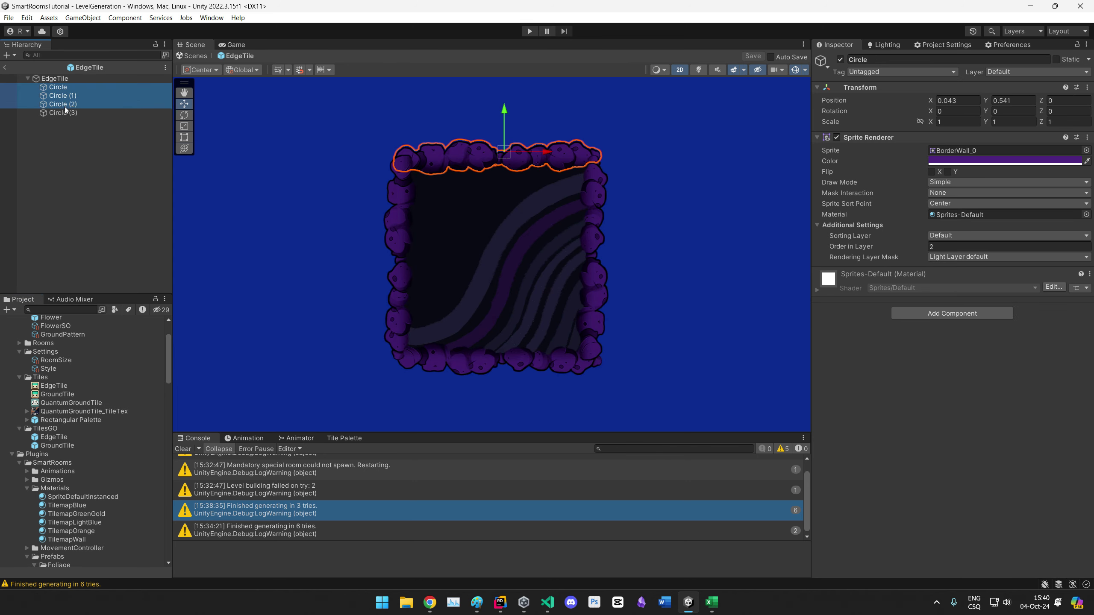
{"action": "left_click", "coordinate": [65, 112], "text": "shift"}
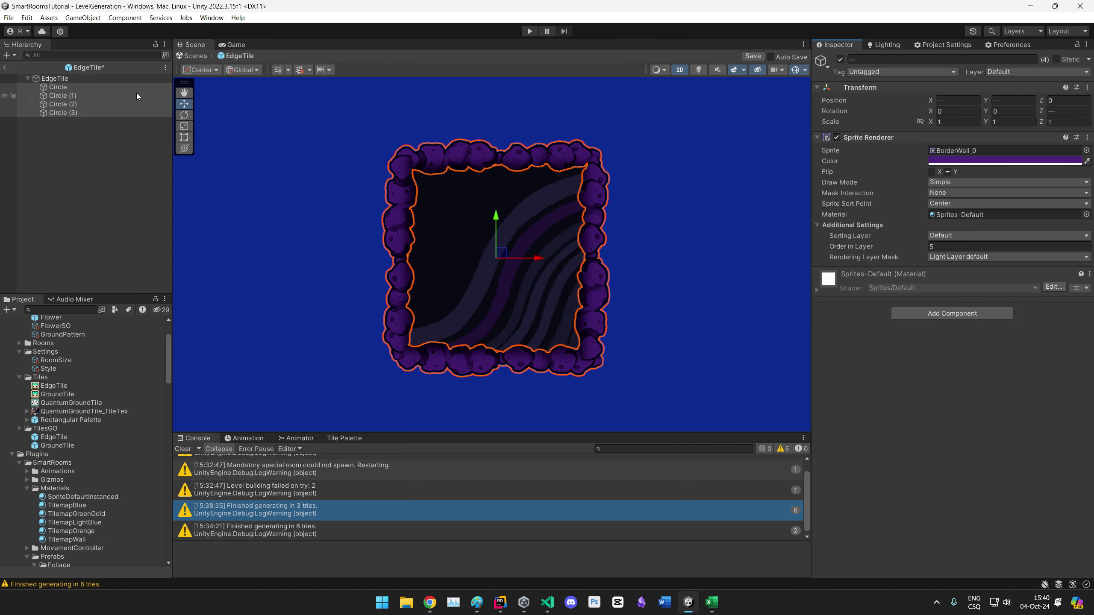
{"action": "left_click", "coordinate": [5, 66]}
Step: Run the level and examine in the Scene view how the purple borders overlap the ground borders along the level's bottom edge
{"action": "left_click", "coordinate": [530, 31]}
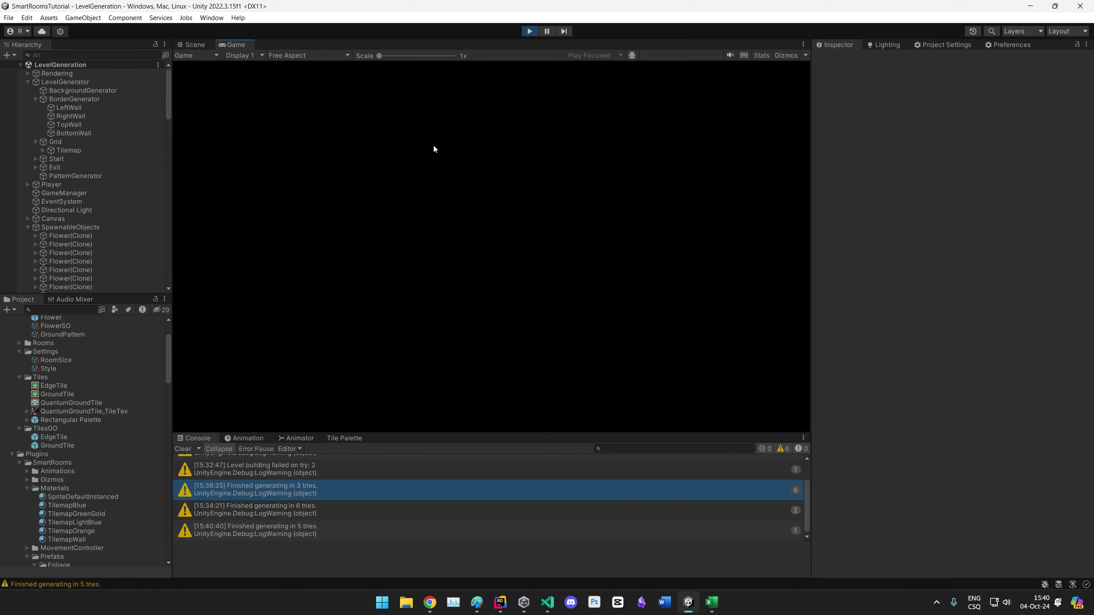
{"action": "left_click", "coordinate": [200, 46]}
{"action": "scroll", "coordinate": [530, 289], "scroll_direction": "up", "scroll_amount": 6}
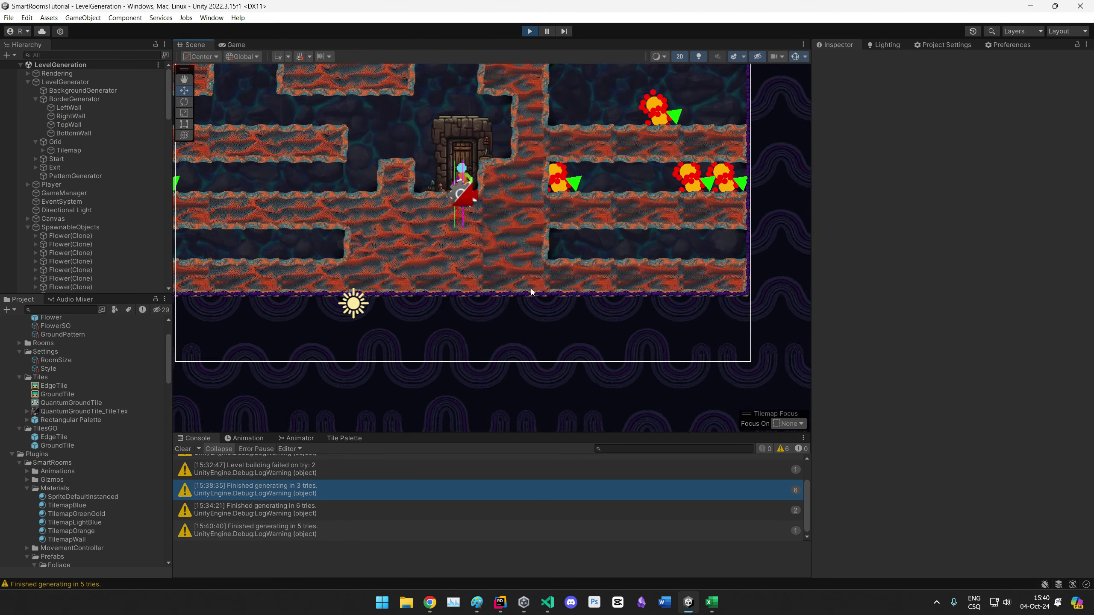
{"action": "scroll", "coordinate": [557, 309], "scroll_direction": "up", "scroll_amount": 2}
{"action": "middle_click_drag", "start_coordinate": [476, 286], "coordinate": [586, 280]}
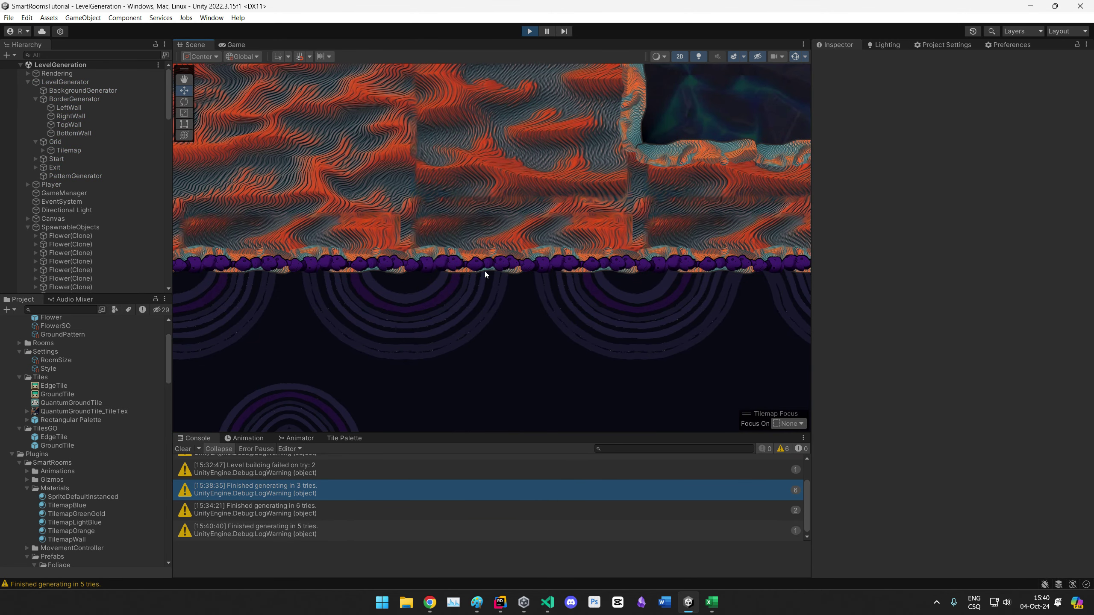
{"action": "scroll", "coordinate": [454, 265], "scroll_direction": "up", "scroll_amount": 3}
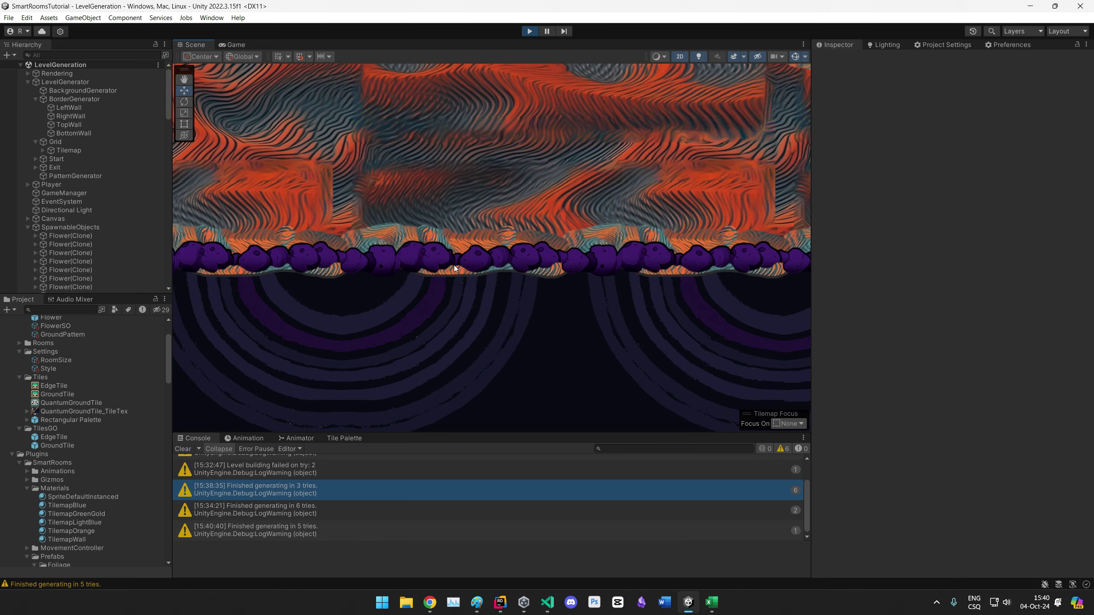
{"action": "scroll", "coordinate": [377, 233], "scroll_direction": "down", "scroll_amount": 5}
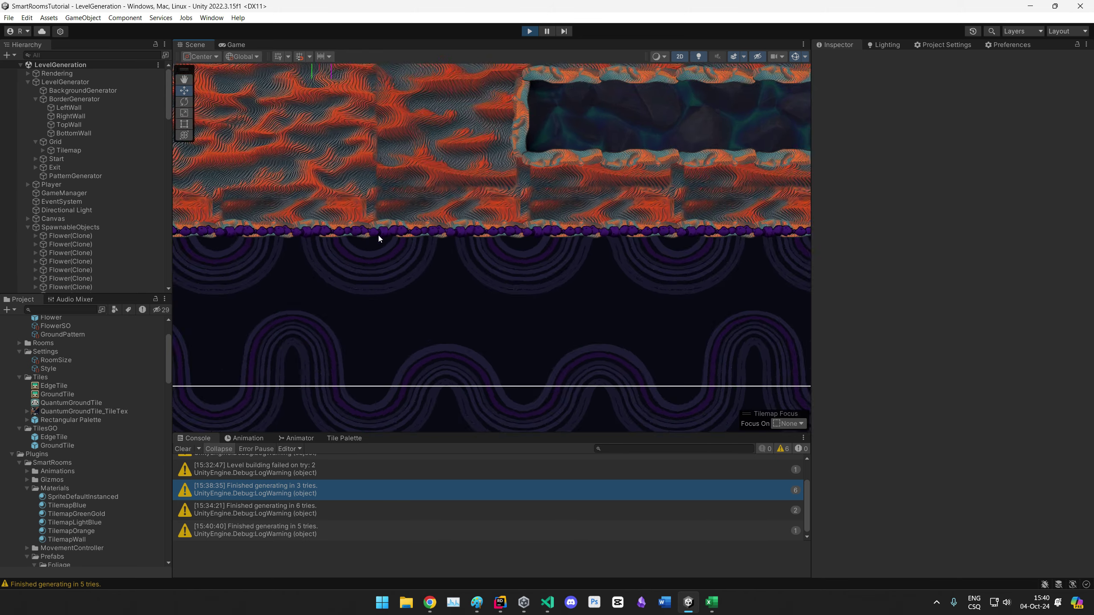
Step: Stop Play mode, set Order in Layer to 3 on the EdgeTile prefab's root sprite, and return to the level scene
{"action": "left_click", "coordinate": [536, 32]}
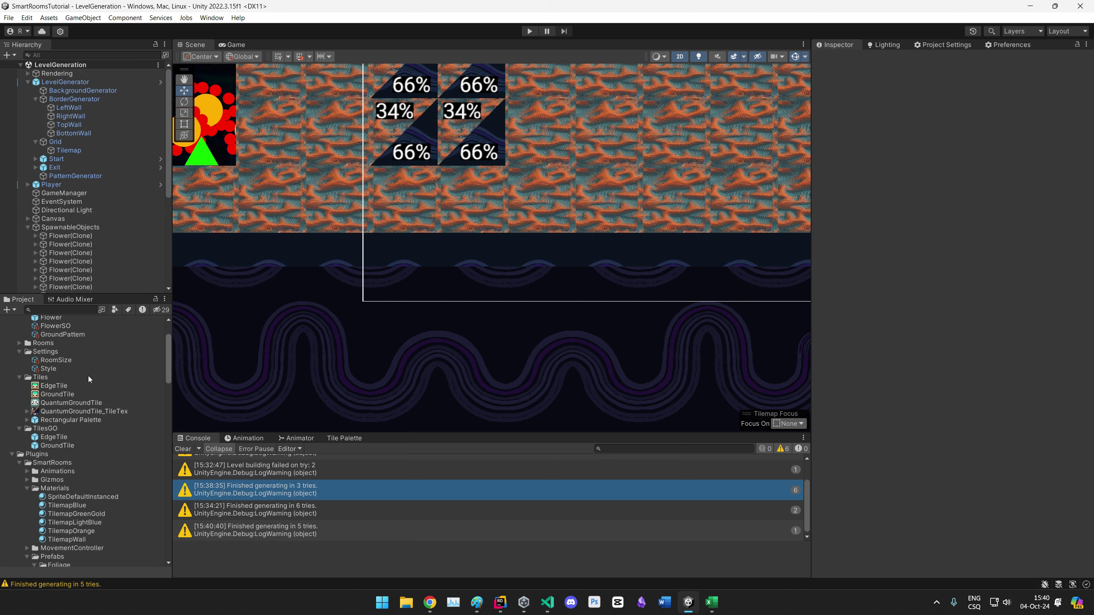
{"action": "double_click", "coordinate": [54, 437]}
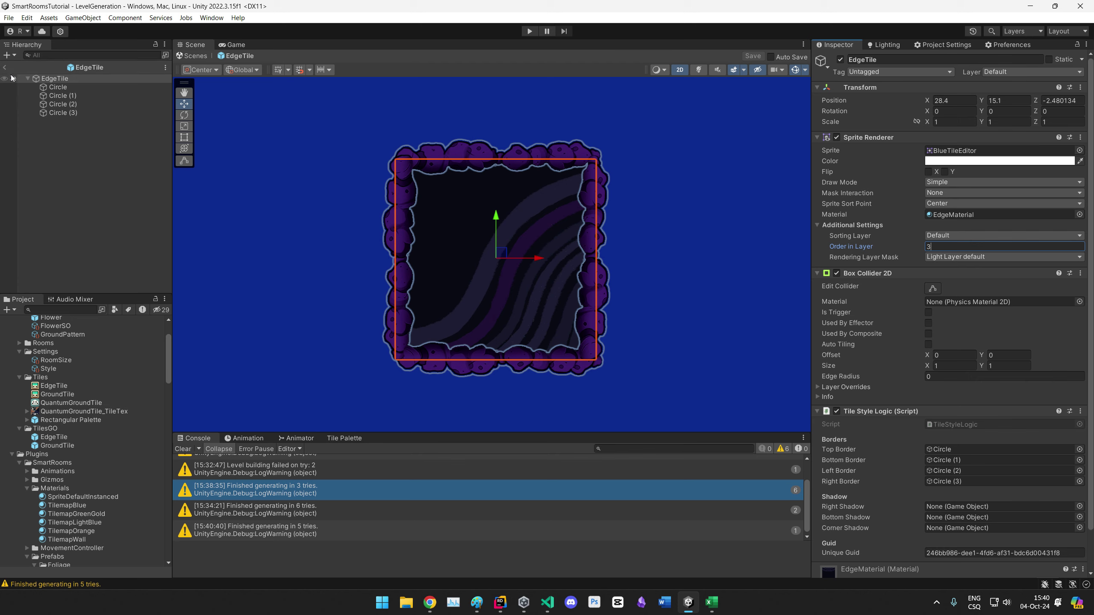
{"action": "left_click", "coordinate": [4, 67]}
Step: Run the level, examine in the Scene view how the purple and ground borders layer along its outer edges, and stop Play mode
{"action": "key", "text": "ctrl+p"}
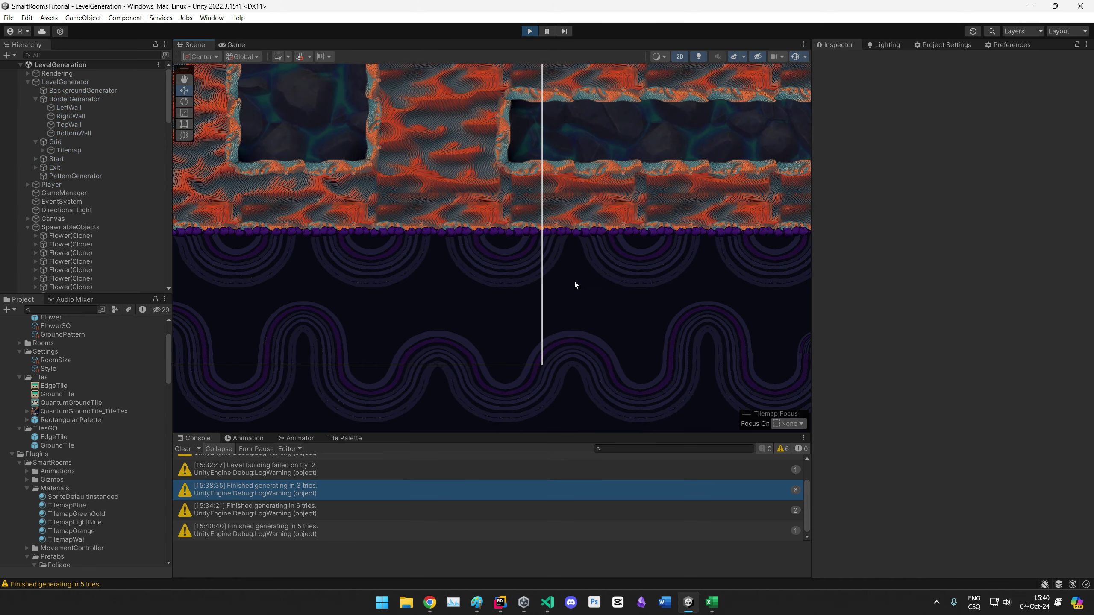
{"action": "middle_click_drag", "start_coordinate": [576, 285], "coordinate": [301, 319]}
{"action": "middle_click_drag", "start_coordinate": [540, 125], "coordinate": [527, 379]}
{"action": "middle_click_drag", "start_coordinate": [513, 138], "coordinate": [539, 404]}
{"action": "middle_click_drag", "start_coordinate": [443, 129], "coordinate": [456, 345]}
{"action": "middle_click_drag", "start_coordinate": [428, 138], "coordinate": [451, 290]}
{"action": "middle_click_drag", "start_coordinate": [396, 125], "coordinate": [391, 403]}
{"action": "middle_click_drag", "start_coordinate": [376, 75], "coordinate": [460, 280]}
{"action": "middle_click_drag", "start_coordinate": [241, 293], "coordinate": [573, 289]}
{"action": "middle_click_drag", "start_coordinate": [245, 336], "coordinate": [586, 323]}
{"action": "middle_click_drag", "start_coordinate": [232, 340], "coordinate": [533, 332]}
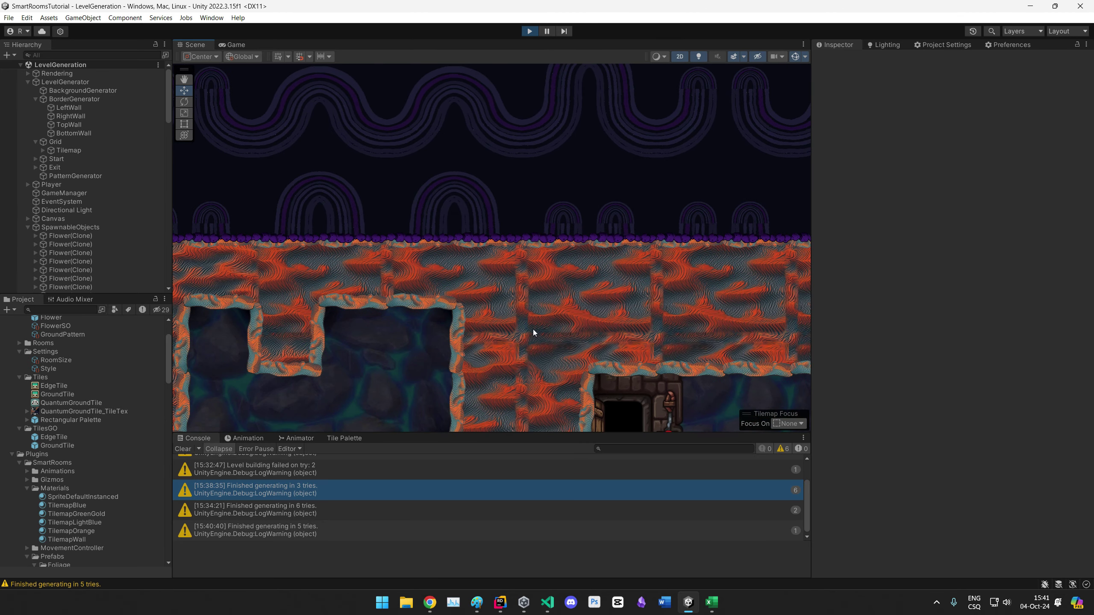
{"action": "middle_click_drag", "start_coordinate": [190, 344], "coordinate": [377, 134]}
{"action": "scroll", "coordinate": [493, 293], "scroll_direction": "down", "scroll_amount": 10}
{"action": "middle_click_drag", "start_coordinate": [600, 380], "coordinate": [610, 256]}
{"action": "middle_click_drag", "start_coordinate": [558, 335], "coordinate": [583, 222]}
{"action": "left_click", "coordinate": [530, 32]}
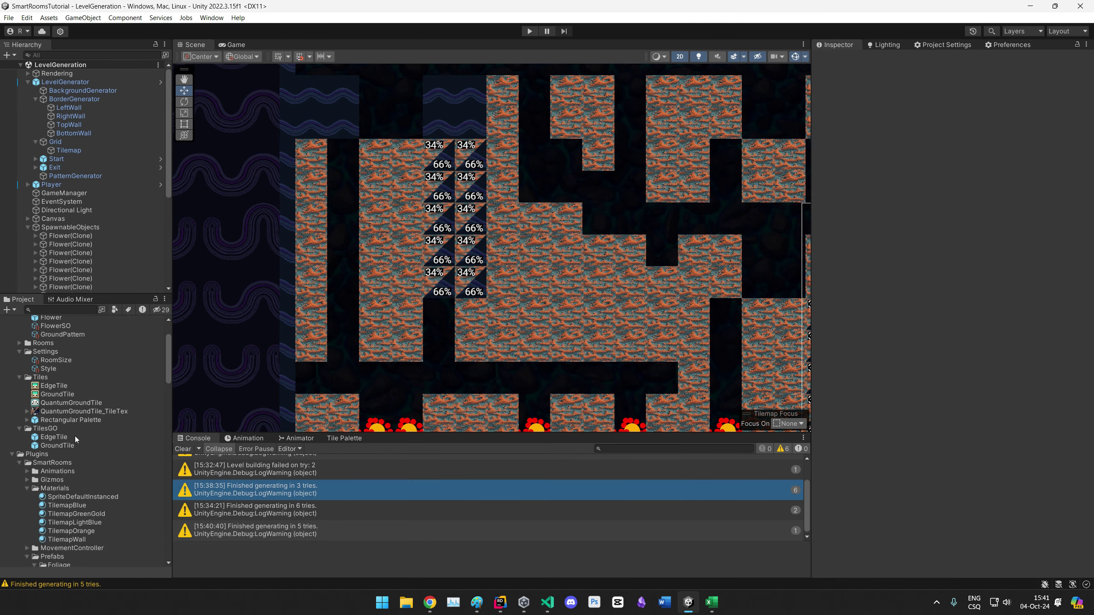
Step: Set the Y scale of all four EdgeTop border sprites in the GroundTile prefab to 0.16, with proportional scaling unlinked
{"action": "double_click", "coordinate": [54, 448]}
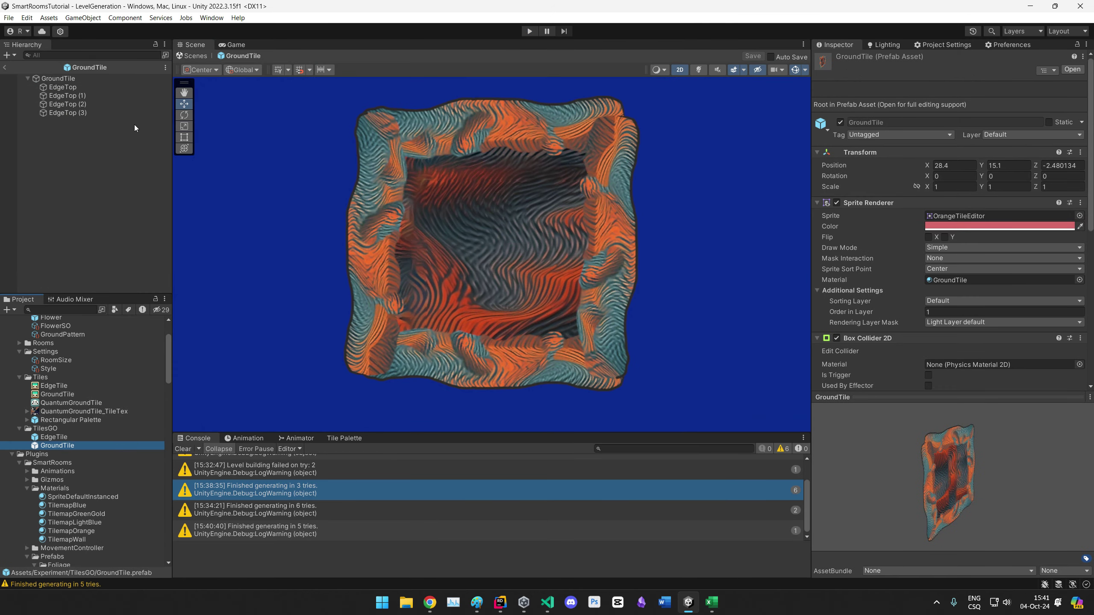
{"action": "left_click", "coordinate": [62, 87]}
{"action": "left_click", "coordinate": [67, 113], "text": "shift"}
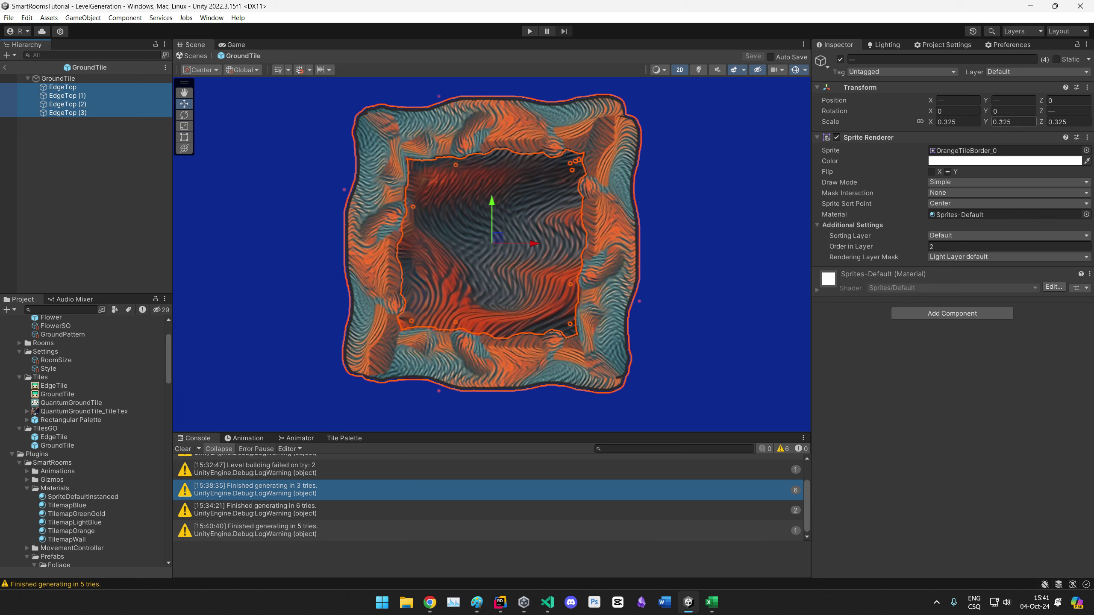
{"action": "left_click", "coordinate": [920, 122]}
{"action": "left_click_drag", "start_coordinate": [987, 124], "coordinate": [977, 121]}
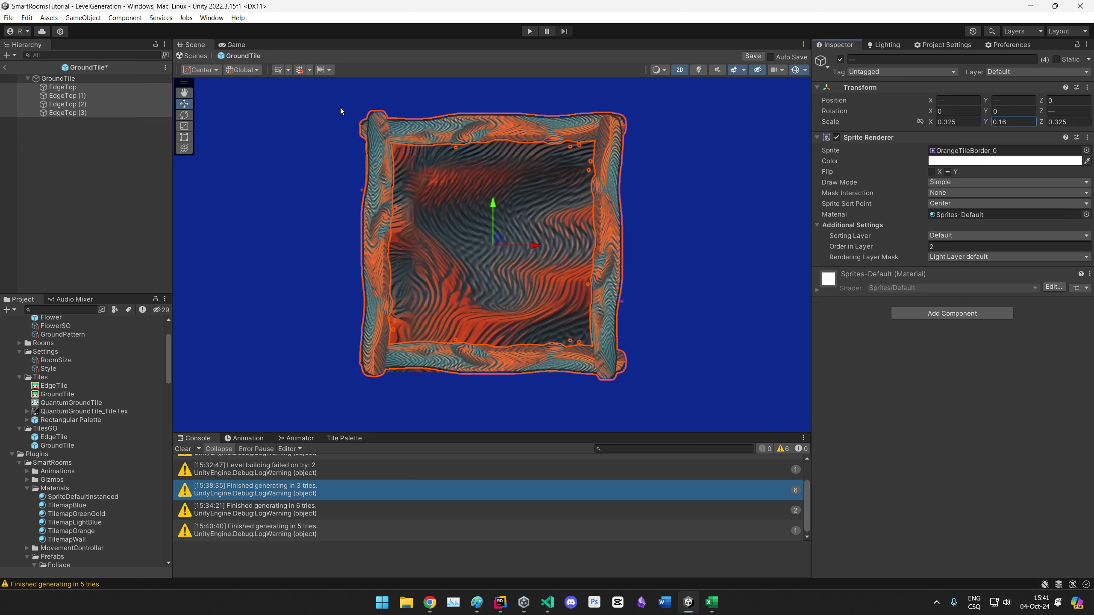
Step: Move each of the four thinned border sprites outward to its edge of the ground tile, with the side borders at about X 0.488 and -0.488
{"action": "left_click", "coordinate": [58, 86]}
{"action": "mouse_move", "coordinate": [504, 122]}
{"action": "left_mouse_down"}
{"action": "mouse_move", "coordinate": [500, 106]}
{"action": "mouse_move", "coordinate": [498, 117]}
{"action": "left_mouse_up"}
{"action": "left_click", "coordinate": [67, 95]}
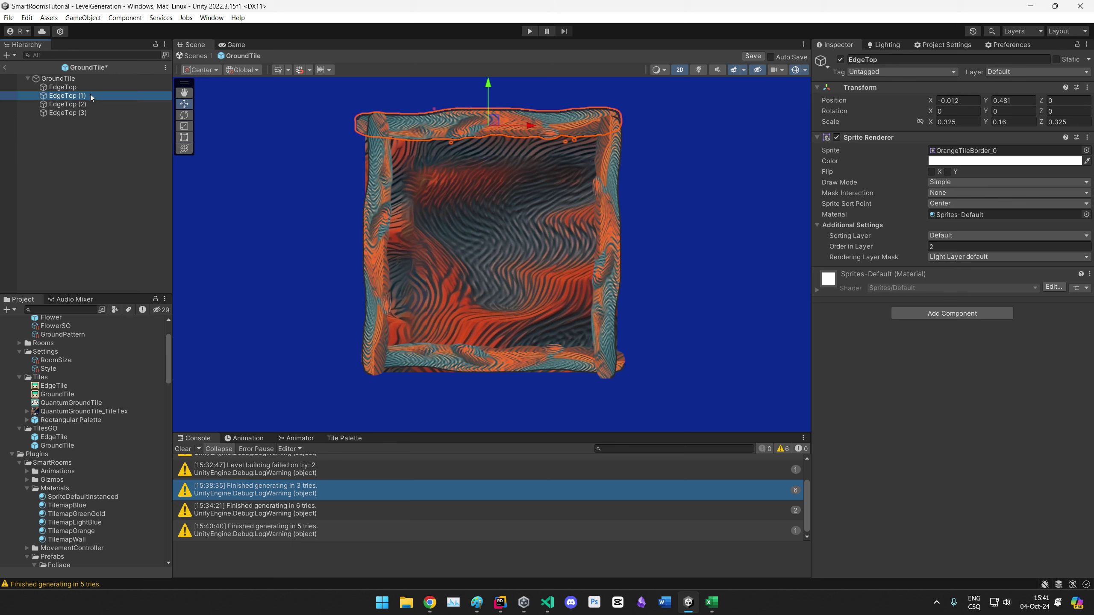
{"action": "mouse_move", "coordinate": [493, 362]}
{"action": "left_mouse_down"}
{"action": "mouse_move", "coordinate": [457, 383]}
{"action": "mouse_move", "coordinate": [504, 366]}
{"action": "mouse_move", "coordinate": [494, 366]}
{"action": "left_mouse_up"}
{"action": "left_click", "coordinate": [66, 104]}
{"action": "mouse_move", "coordinate": [613, 245]}
{"action": "left_mouse_down"}
{"action": "mouse_move", "coordinate": [646, 250]}
{"action": "mouse_move", "coordinate": [622, 250]}
{"action": "left_mouse_up"}
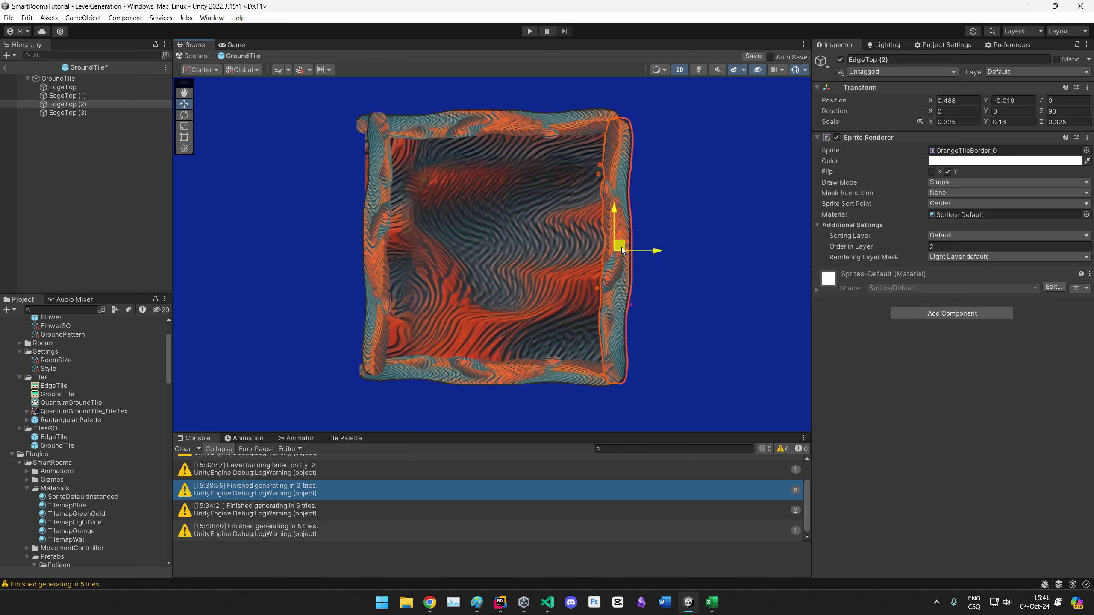
{"action": "left_click", "coordinate": [105, 112]}
{"action": "mouse_move", "coordinate": [388, 241]}
{"action": "left_mouse_down"}
{"action": "mouse_move", "coordinate": [368, 239]}
{"action": "mouse_move", "coordinate": [377, 245]}
{"action": "left_mouse_up"}
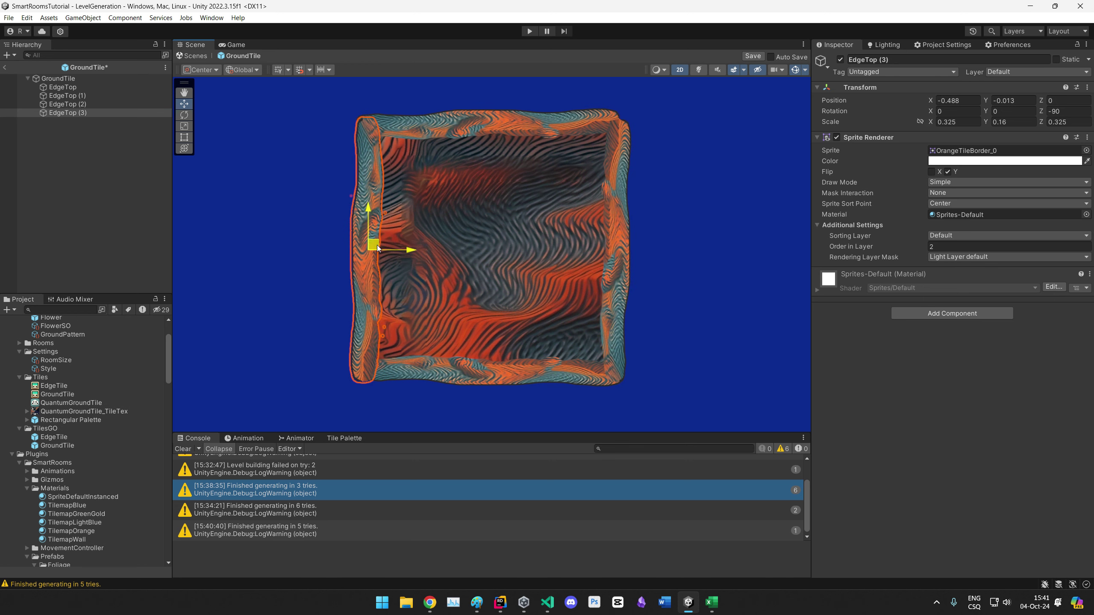
Step: Examine the thinned border frame and its corners on the GroundTile prefab, and return to the level scene
{"action": "left_click_drag", "start_coordinate": [437, 434], "coordinate": [436, 431]}
{"action": "left_click", "coordinate": [434, 407]}
{"action": "scroll", "coordinate": [470, 293], "scroll_direction": "down", "scroll_amount": 8}
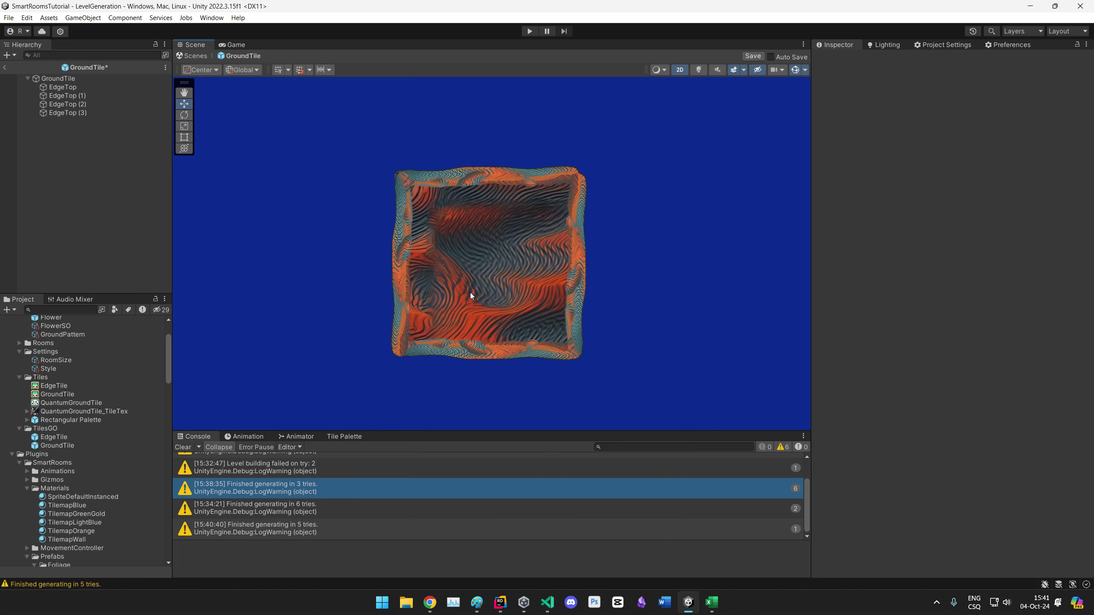
{"action": "middle_click_drag", "start_coordinate": [448, 301], "coordinate": [489, 278]}
{"action": "scroll", "coordinate": [454, 181], "scroll_direction": "up", "scroll_amount": 6}
{"action": "scroll", "coordinate": [454, 176], "scroll_direction": "up", "scroll_amount": 4}
{"action": "left_click", "coordinate": [478, 133]}
{"action": "scroll", "coordinate": [531, 201], "scroll_direction": "down", "scroll_amount": 2}
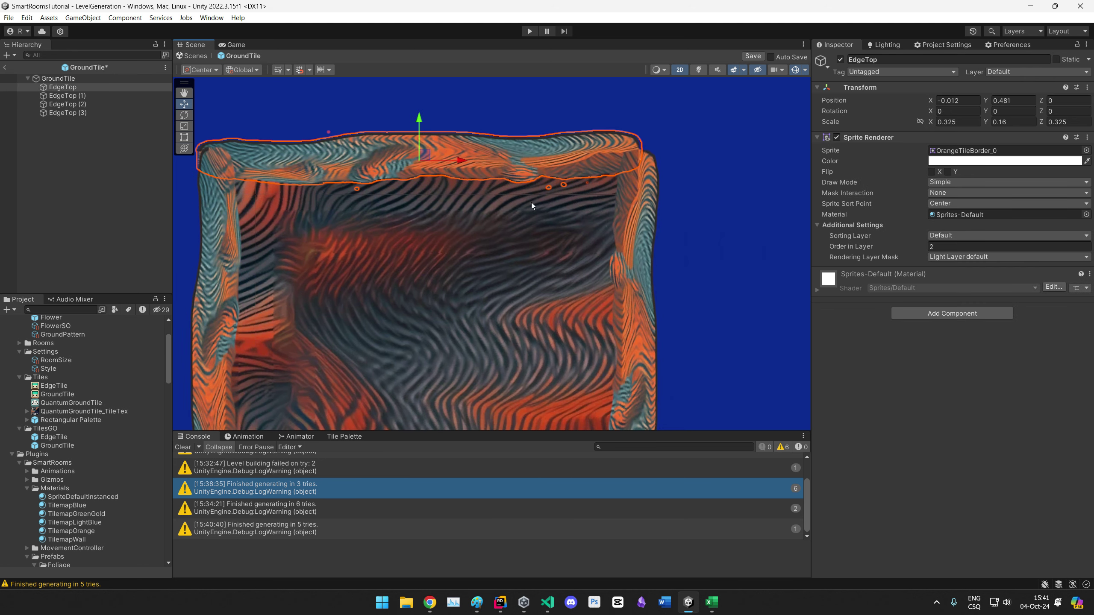
{"action": "left_click", "coordinate": [470, 84]}
{"action": "scroll", "coordinate": [479, 180], "scroll_direction": "down", "scroll_amount": 5}
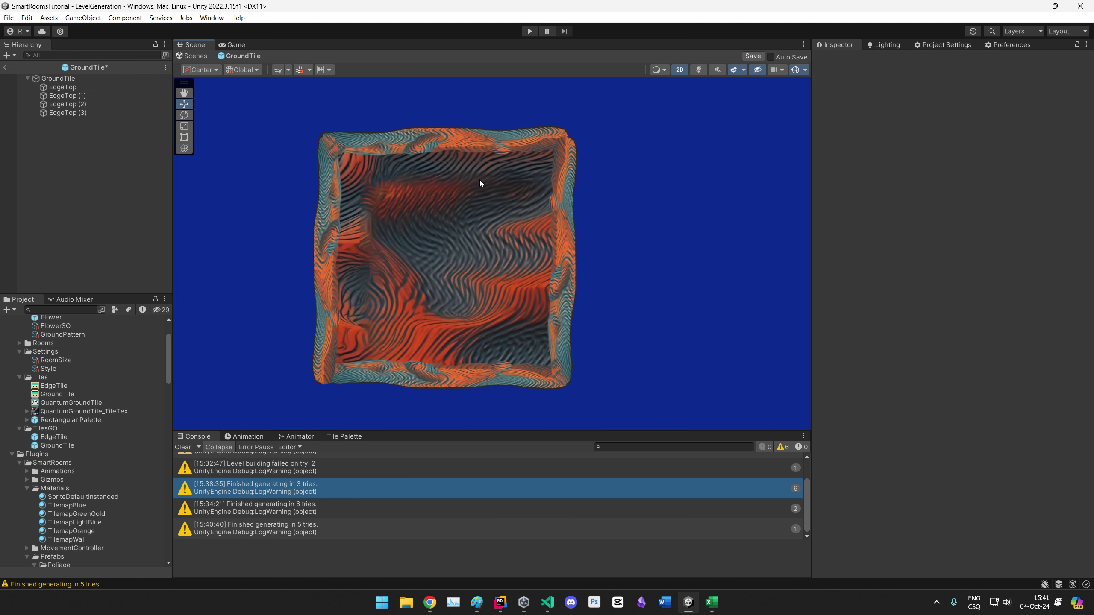
{"action": "left_click", "coordinate": [5, 68]}
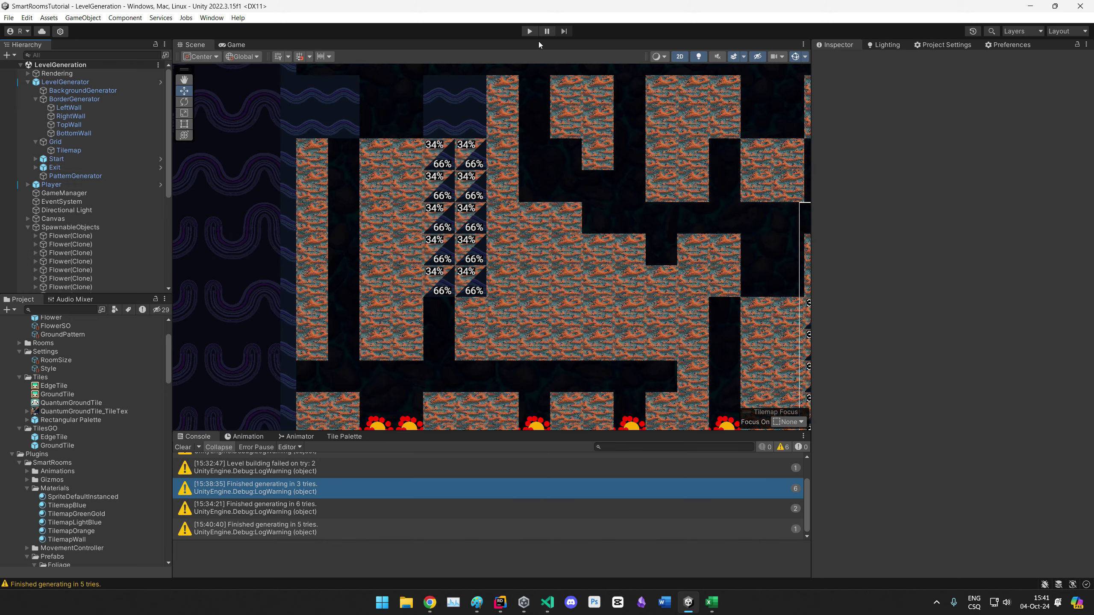
Step: Run the level, move the player through its lower corridors to check the thinner ground borders, and stop Play mode
{"action": "left_click", "coordinate": [529, 31]}
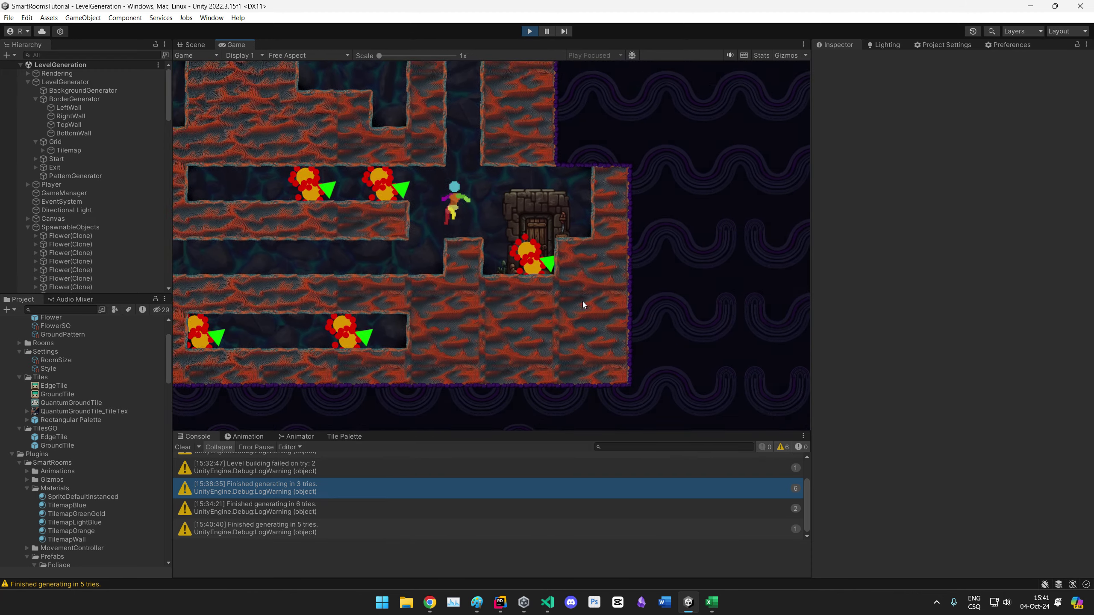
{"action": "key", "text": "a"}
{"action": "key", "text": "space"}
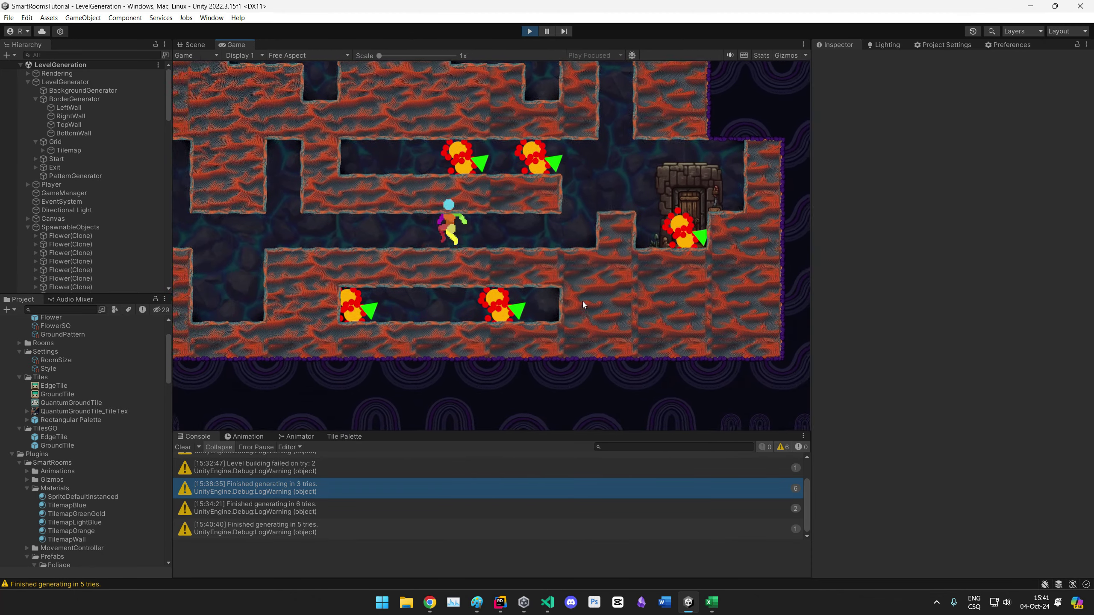
{"action": "key", "text": "a"}
{"action": "key", "text": "space"}
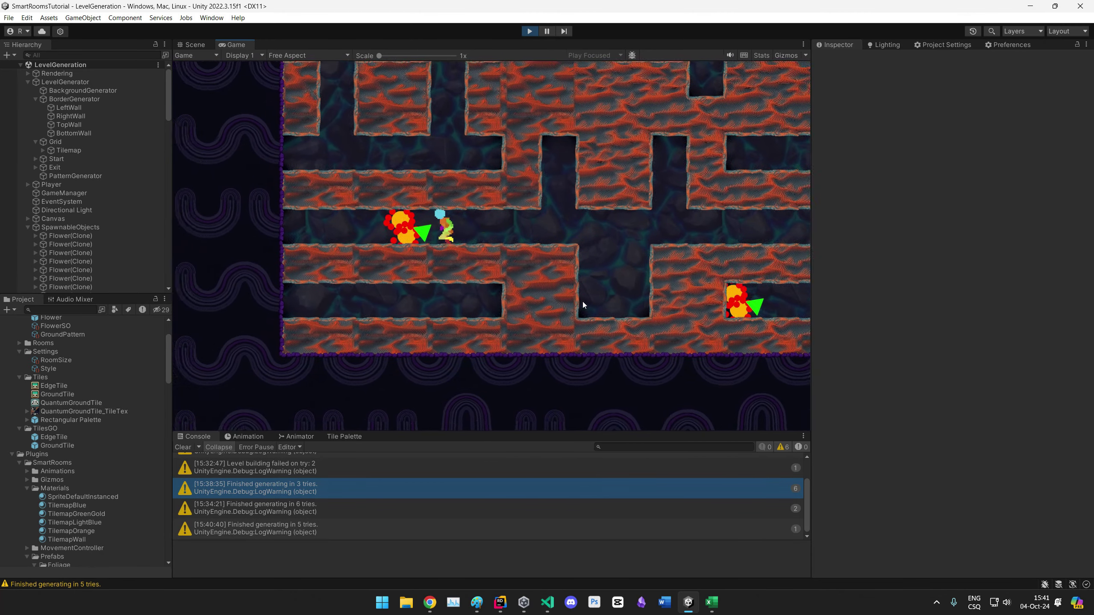
{"action": "key", "text": "d"}
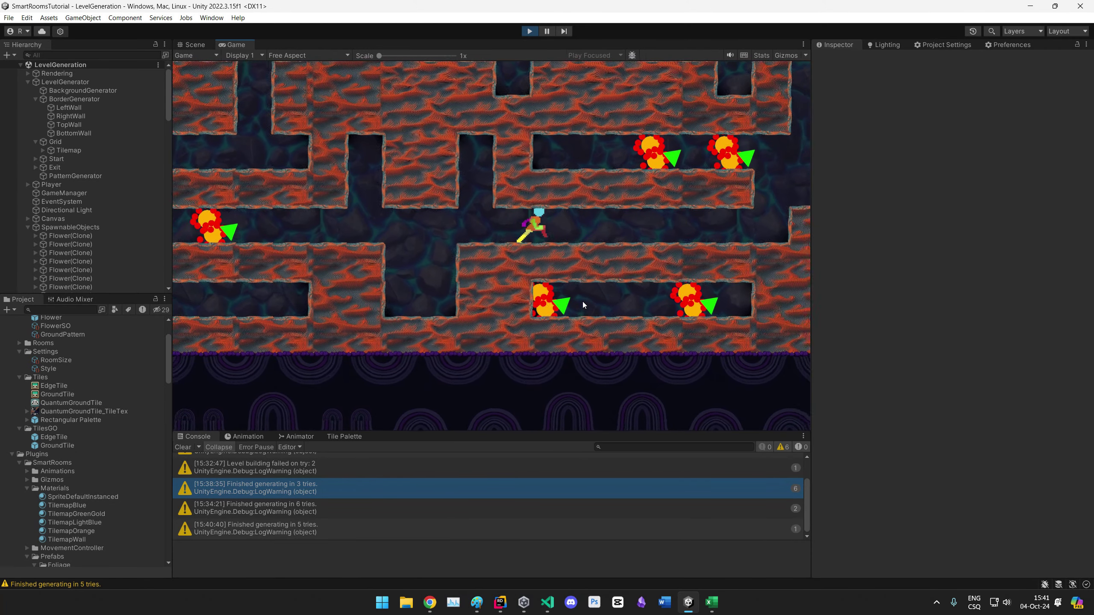
{"action": "key", "text": "d"}
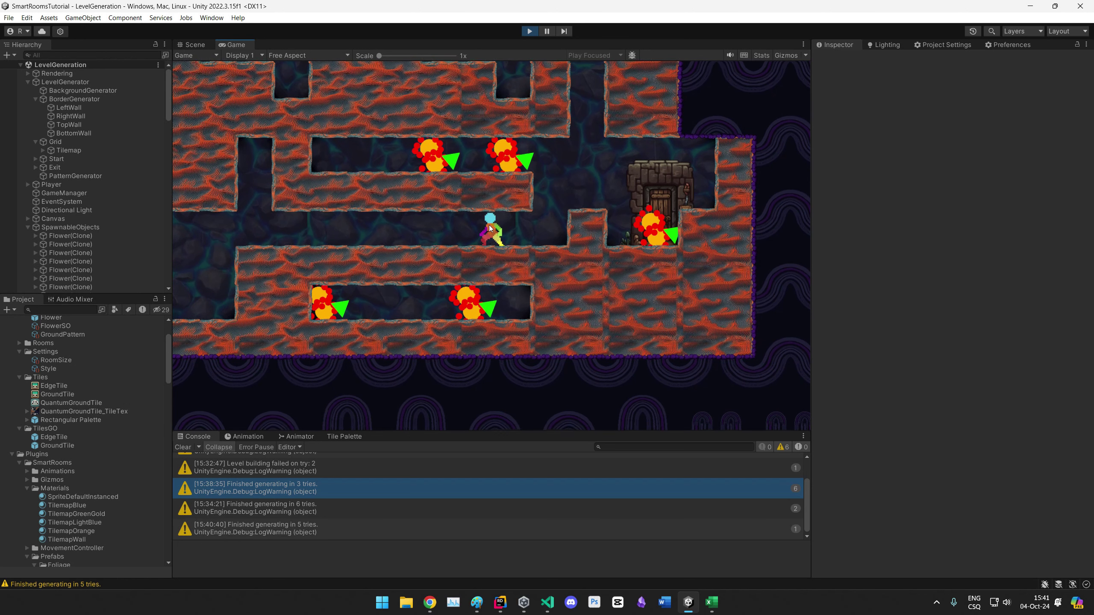
{"action": "left_click", "coordinate": [531, 33]}
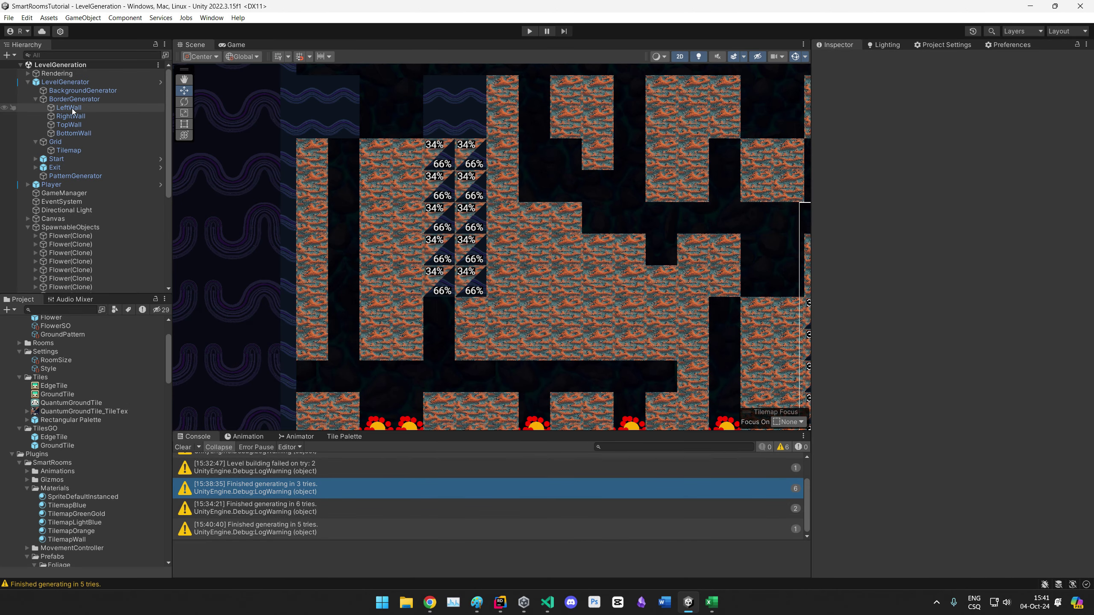
Step: Set the GroundTile prefab's Order in Layer to 2 and check the sorting settings of the EdgeTile prefab
{"action": "left_click", "coordinate": [63, 185]}
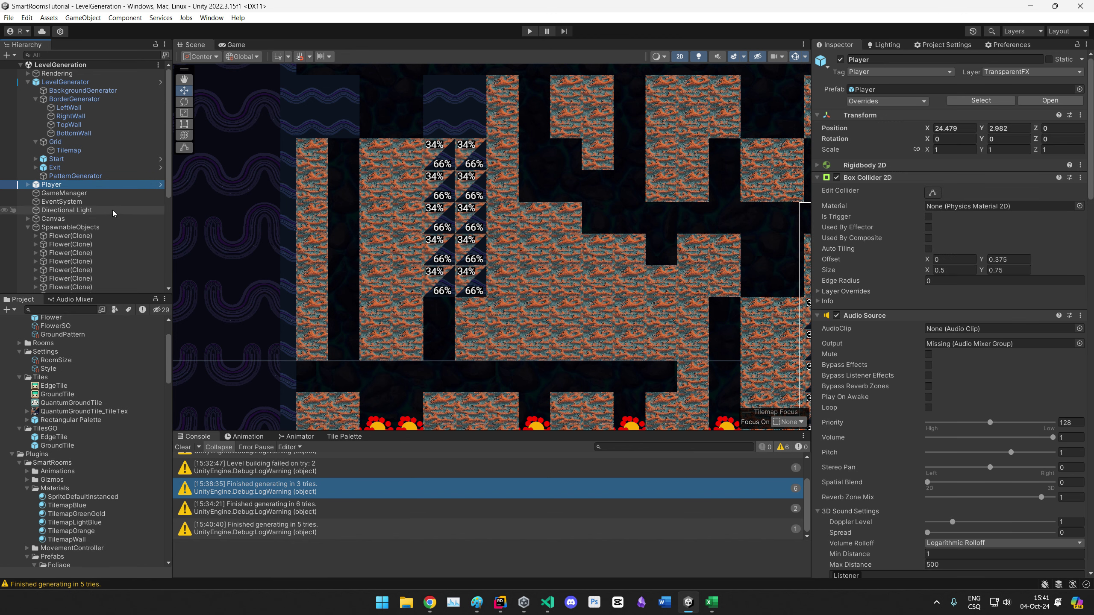
{"action": "left_click", "coordinate": [53, 438]}
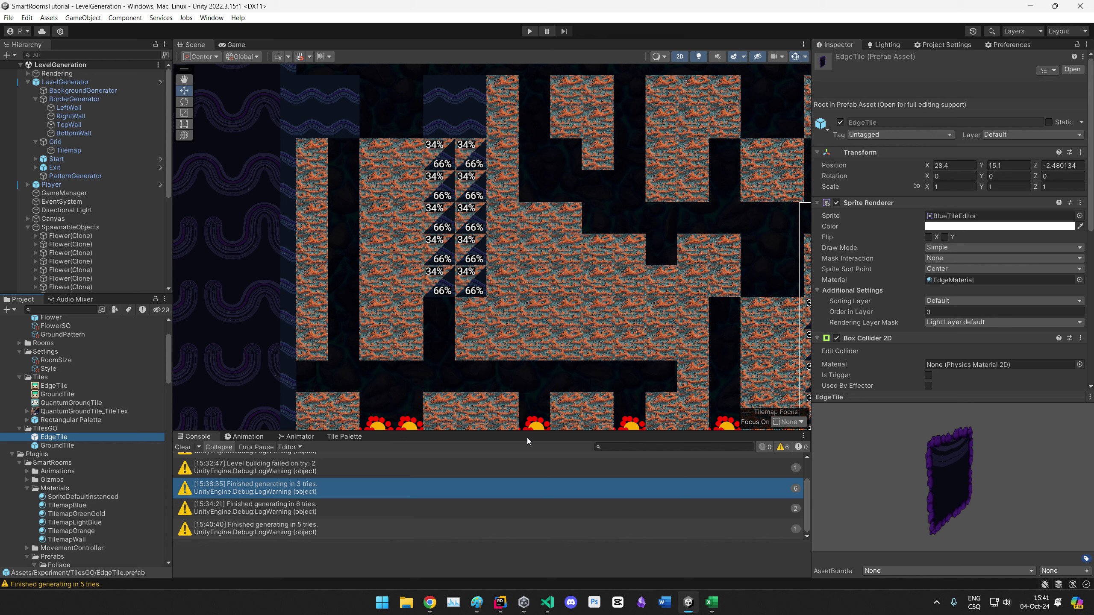
{"action": "key", "text": "Down"}
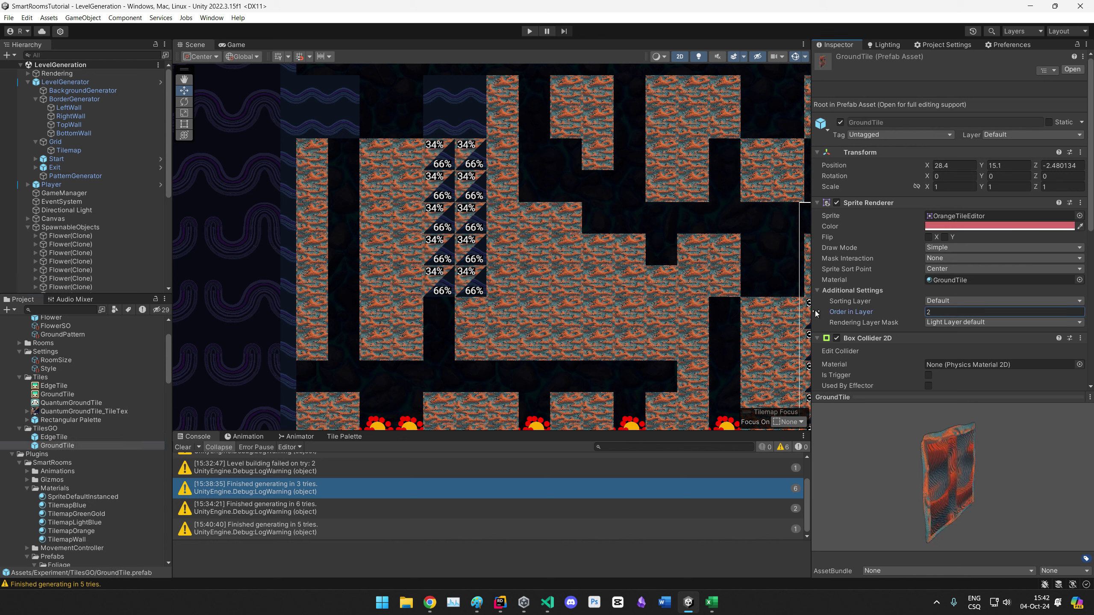
{"action": "left_click", "coordinate": [60, 439]}
{"action": "left_click", "coordinate": [971, 305]}
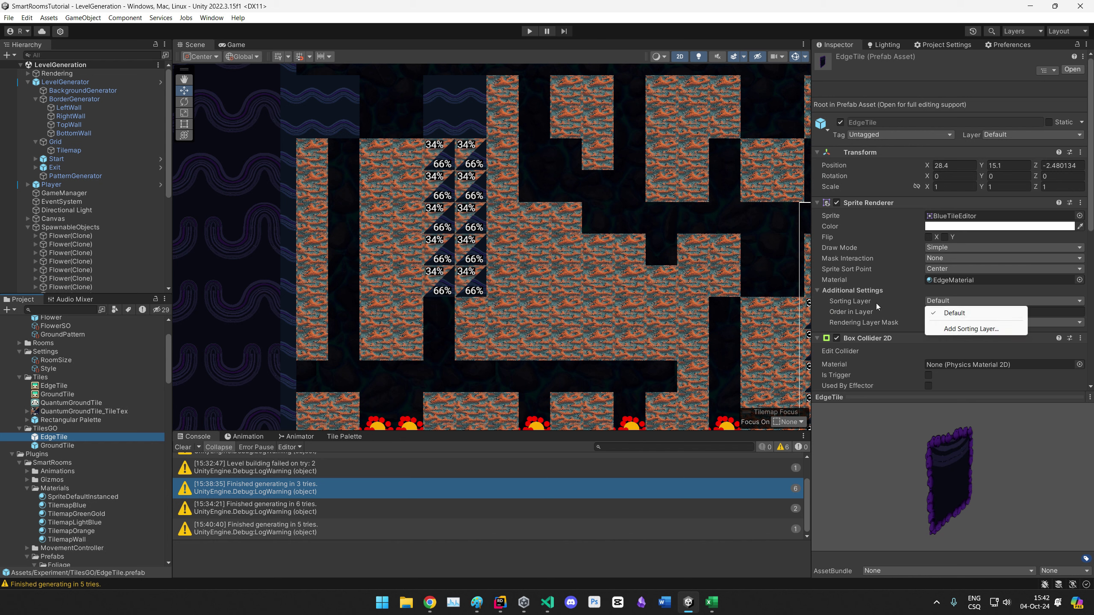
{"action": "left_click", "coordinate": [867, 314]}
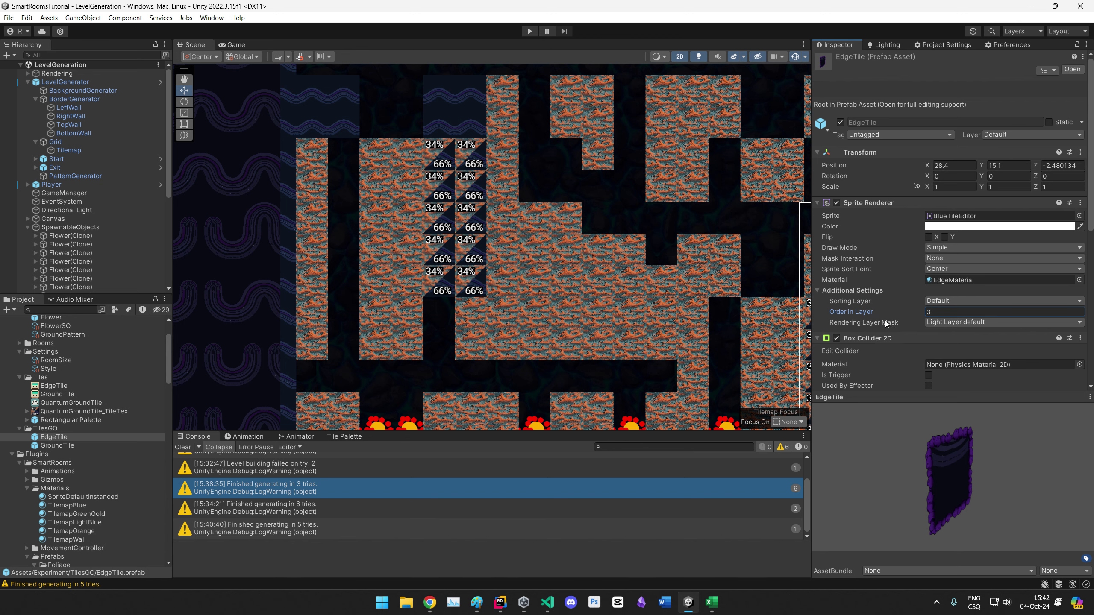
Step: Set Order in Layer to 3 on the four EdgeTop sprites in the GroundTile prefab, save it, and return to the level scene
{"action": "double_click", "coordinate": [57, 445]}
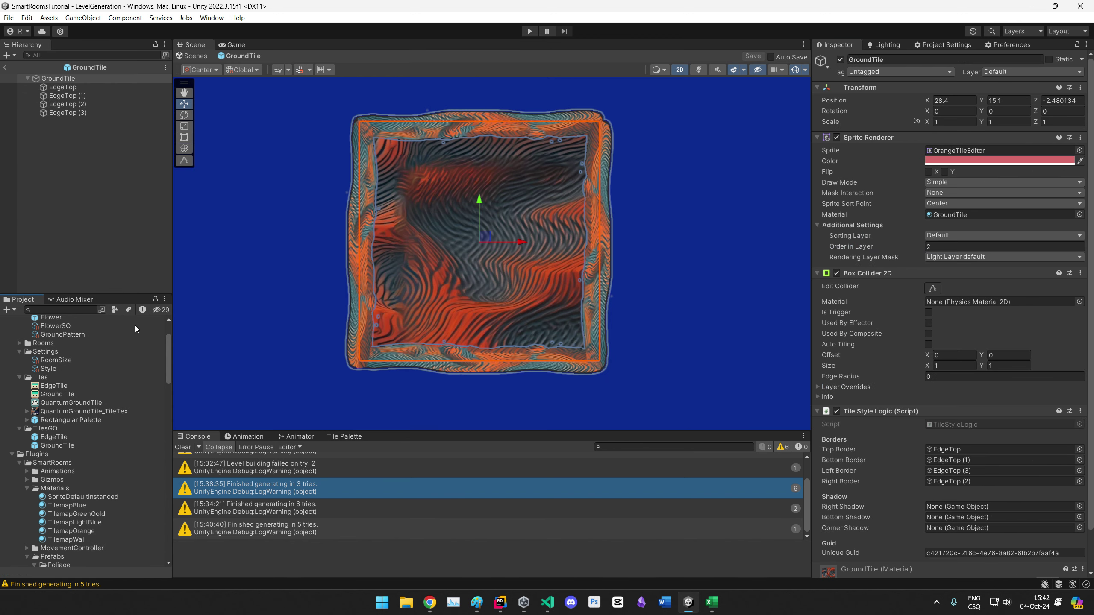
{"action": "left_click", "coordinate": [65, 86]}
{"action": "left_click", "coordinate": [65, 112], "text": "shift"}
{"action": "left_click", "coordinate": [935, 247]}
{"action": "type", "text": "3"}
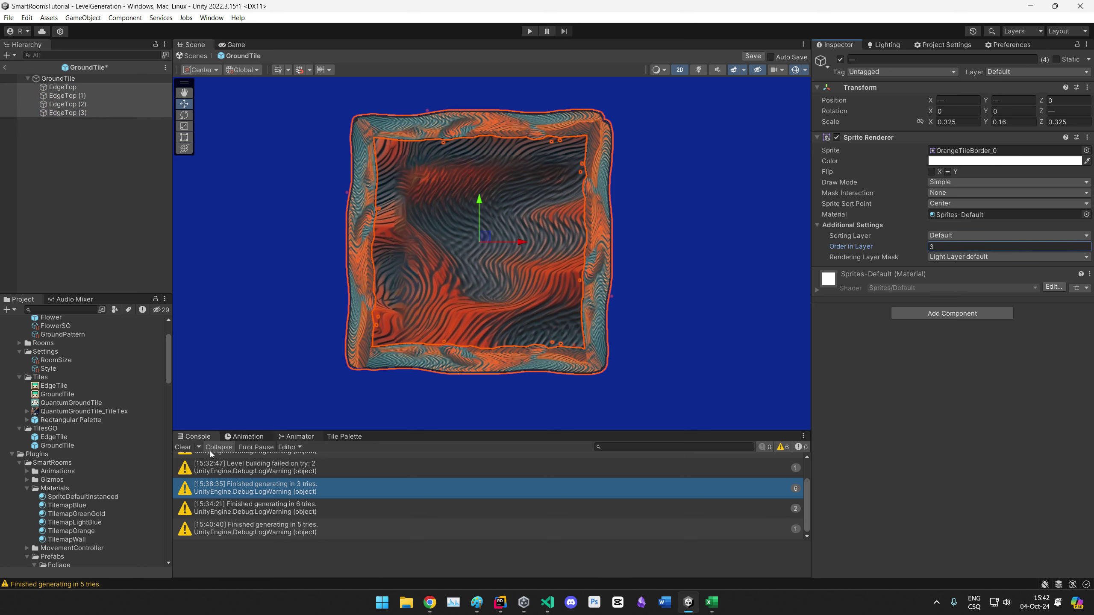
{"action": "double_click", "coordinate": [53, 437]}
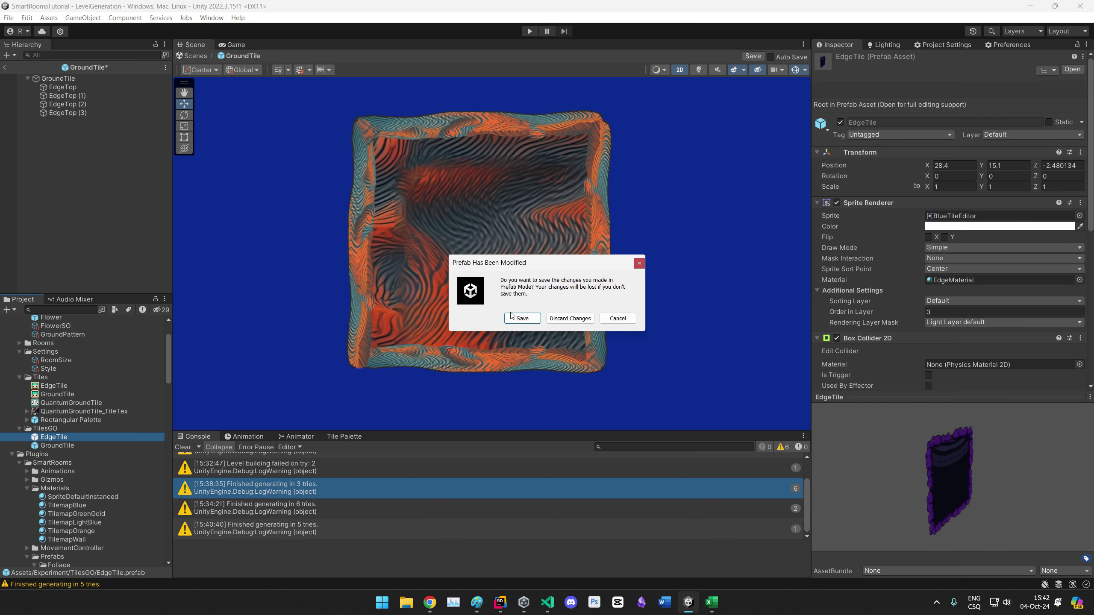
{"action": "left_click", "coordinate": [523, 319]}
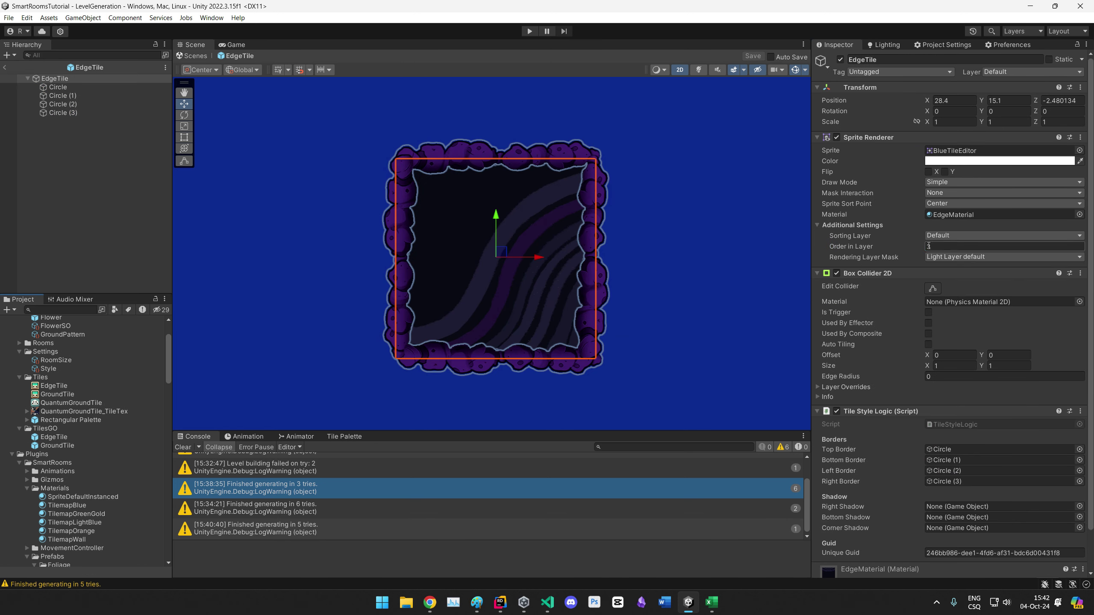
{"action": "left_click", "coordinate": [5, 67]}
Step: Run the level and move the player around near the start door to check the layering of the tile borders
{"action": "left_click", "coordinate": [530, 31]}
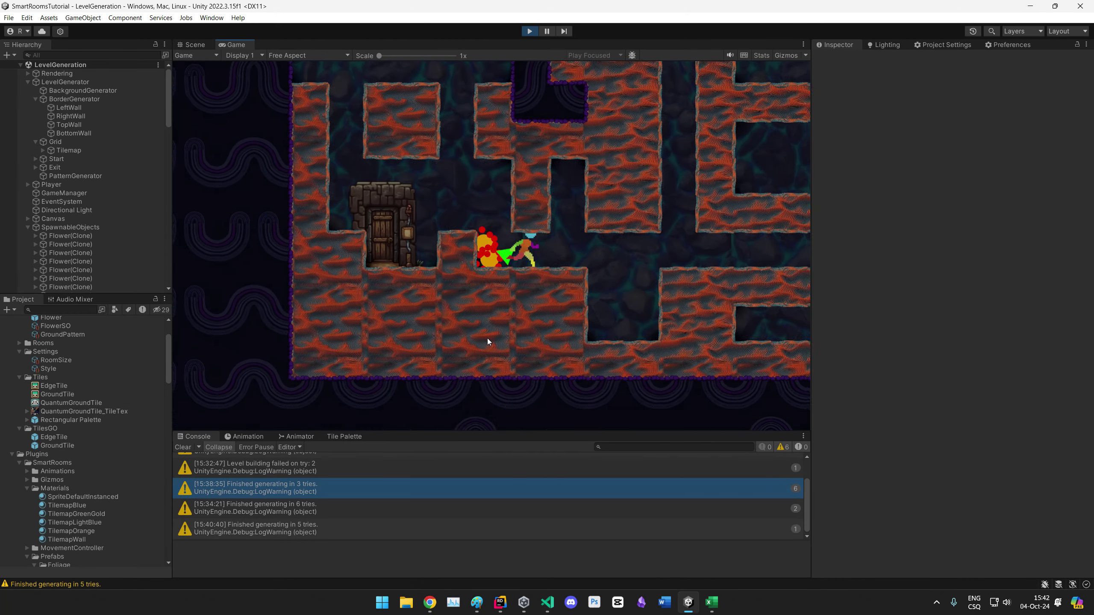
{"action": "key", "text": "d"}
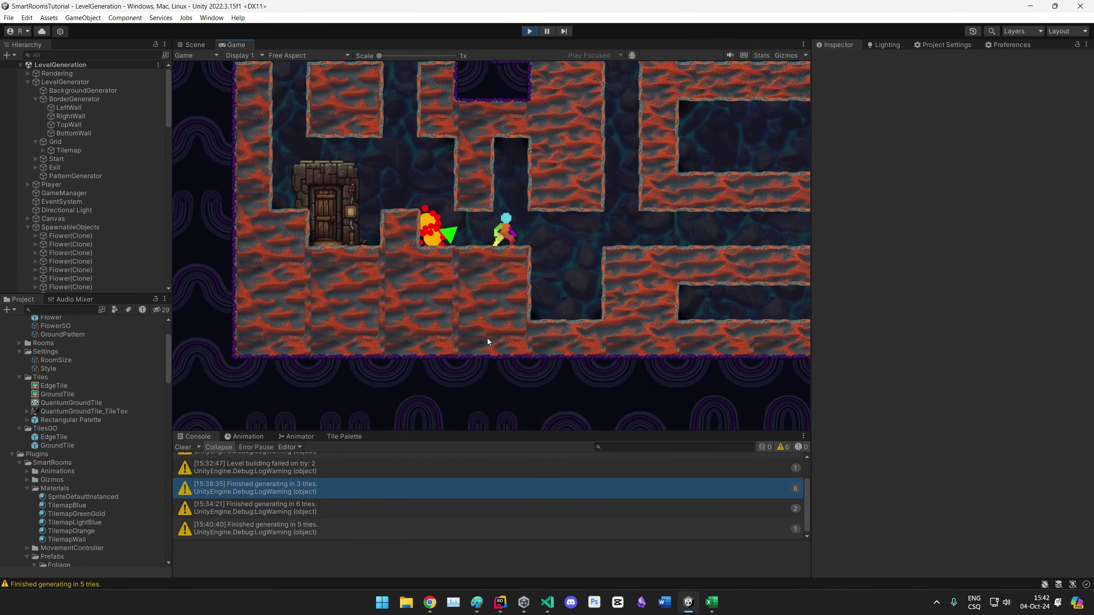
{"action": "key", "text": "a"}
{"action": "key", "text": "d"}
{"action": "key", "text": "space"}
{"action": "key", "text": "a"}
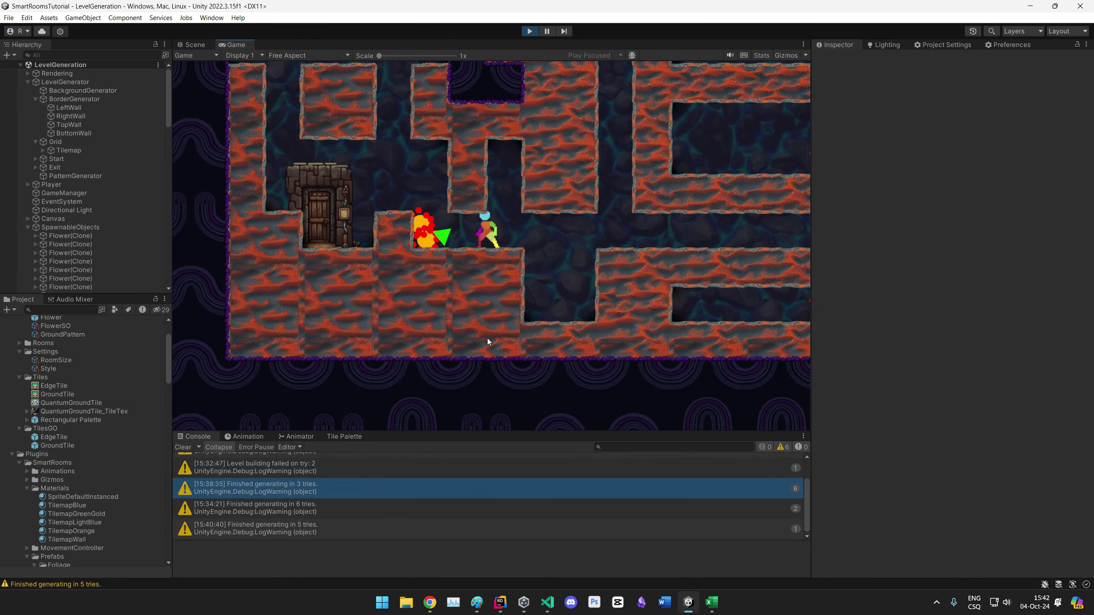
{"action": "key", "text": "d"}
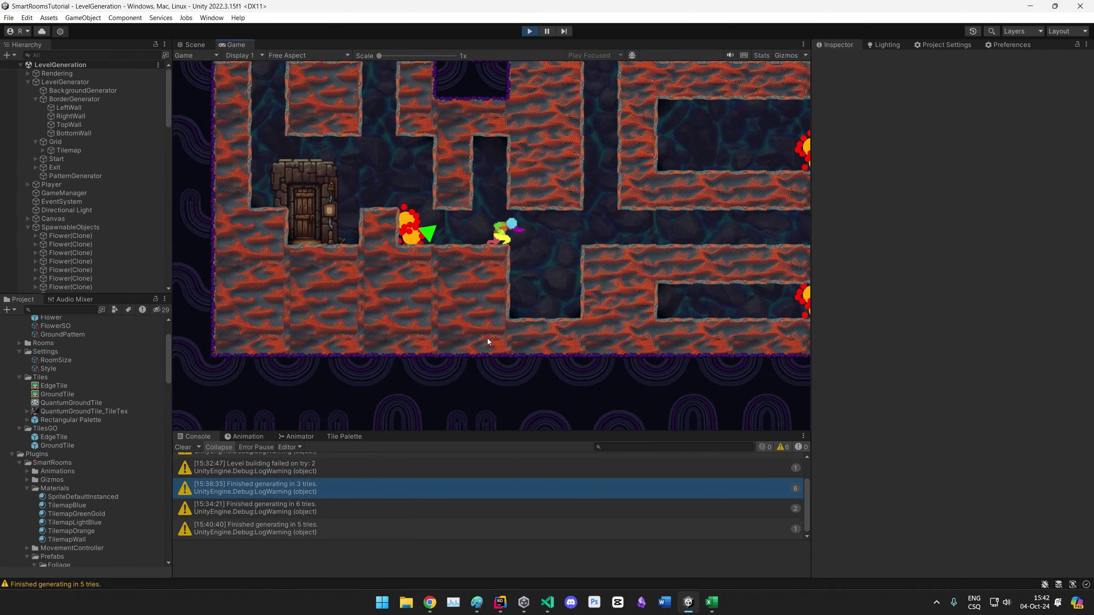
{"action": "key", "text": "a"}
{"action": "key", "text": "d"}
{"action": "key", "text": "space"}
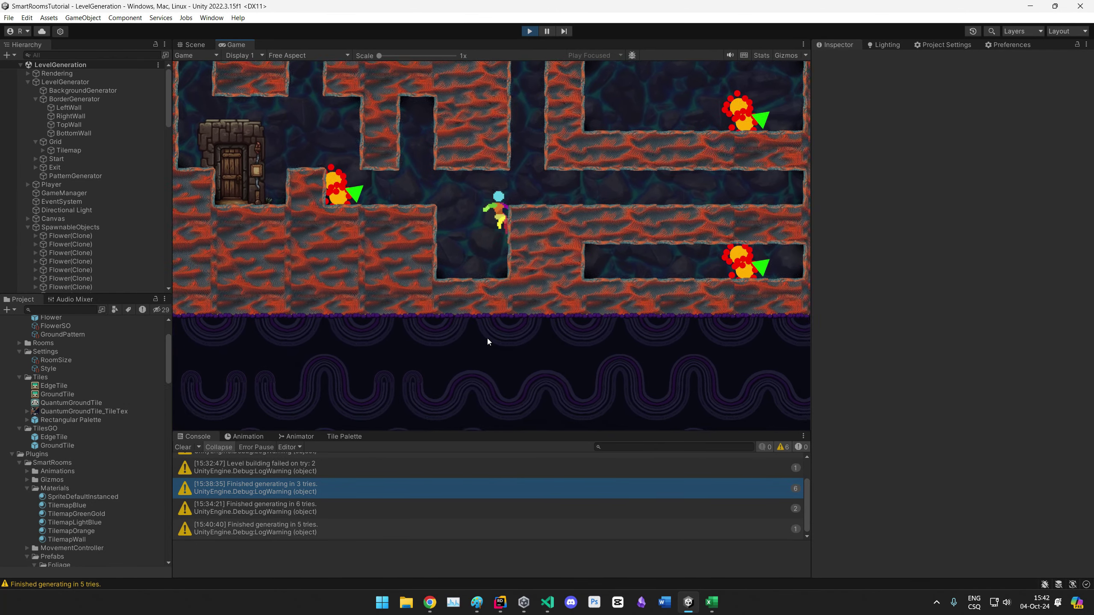
Step: Move the player past the flower and start door to the level's outer wall and back to the pit, inspecting the tile borders
{"action": "key", "text": "a"}
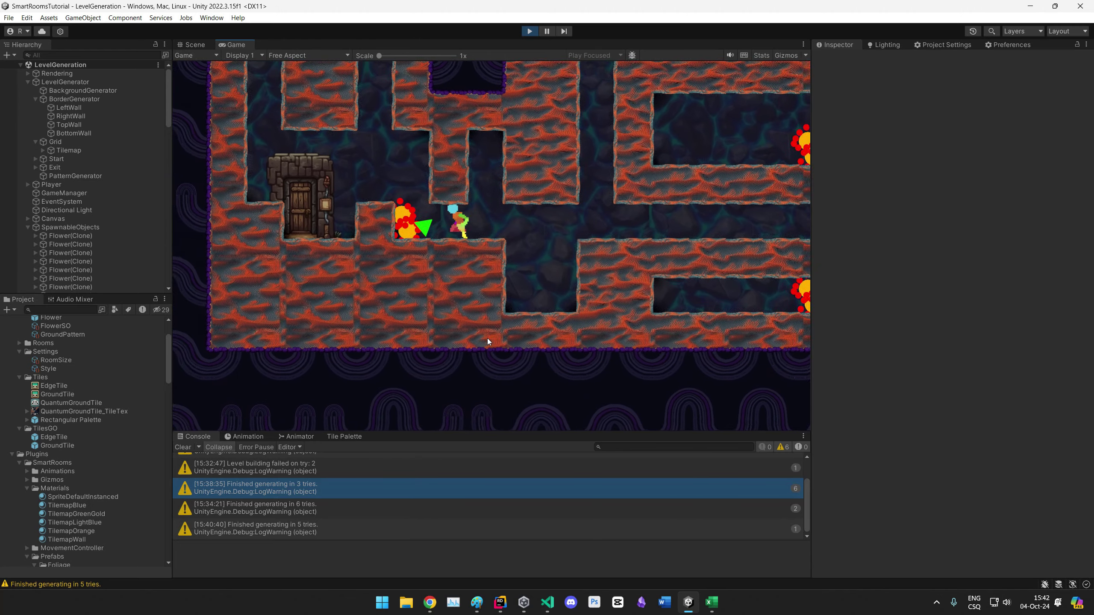
{"action": "key", "text": "a"}
{"action": "key", "text": "d"}
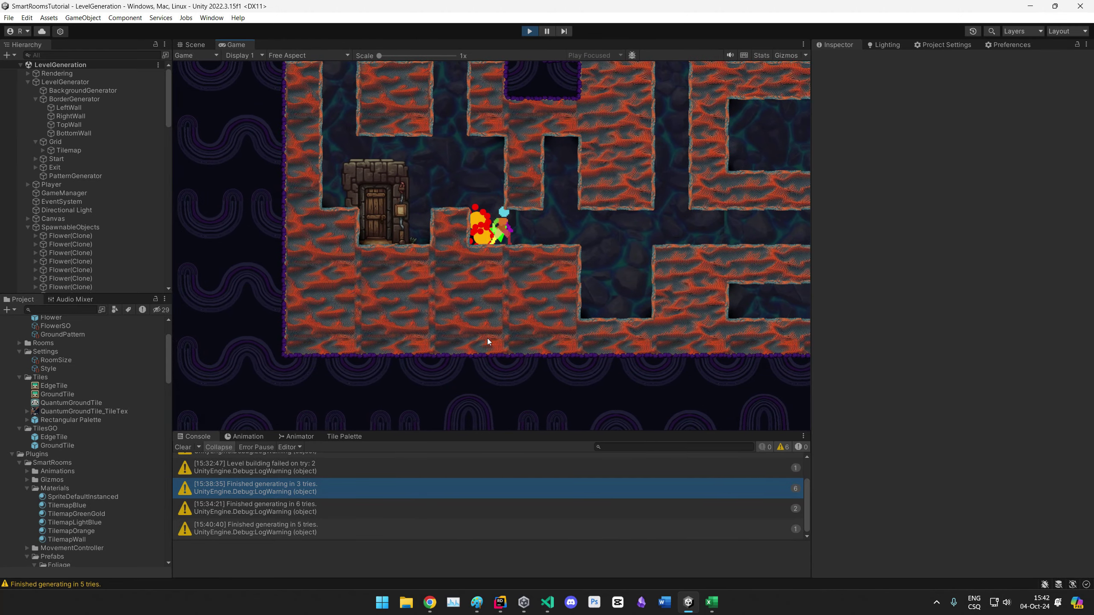
{"action": "key", "text": "a"}
{"action": "key", "text": "space"}
{"action": "key", "text": "a"}
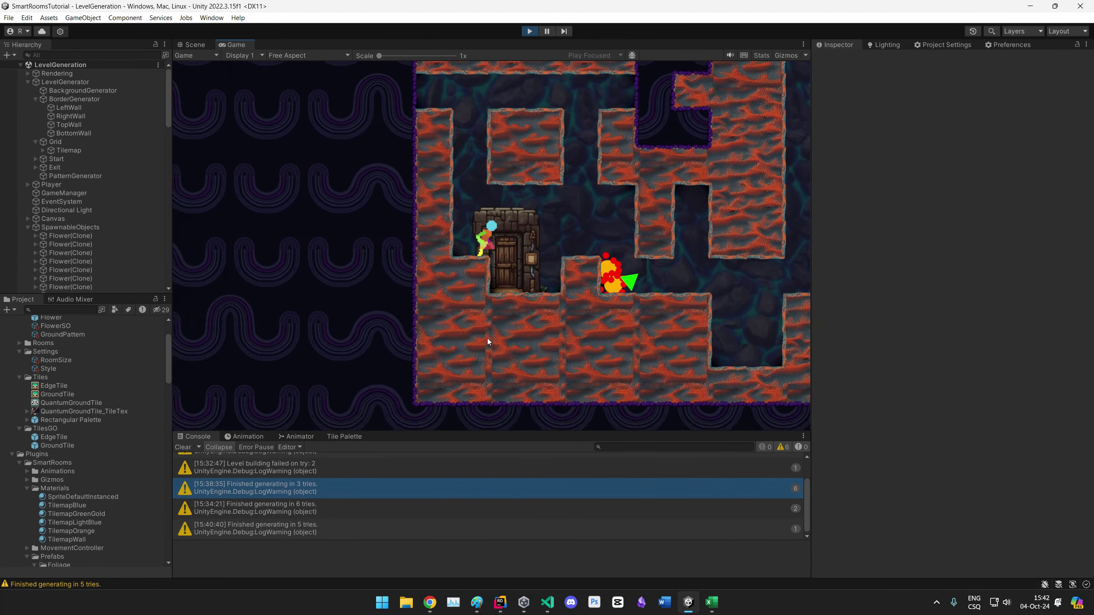
{"action": "key", "text": "d"}
{"action": "key", "text": "space"}
{"action": "key", "text": "d"}
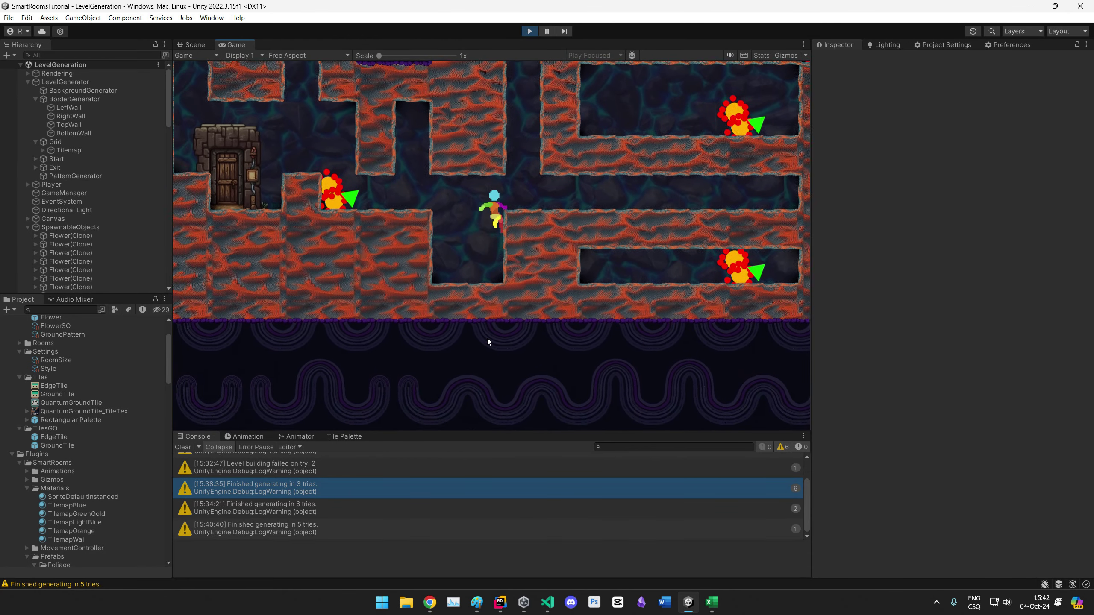
Step: Run the player through the lower corridor, the vertical shaft and the start door area to check how the ground borders overlap
{"action": "key", "text": "d"}
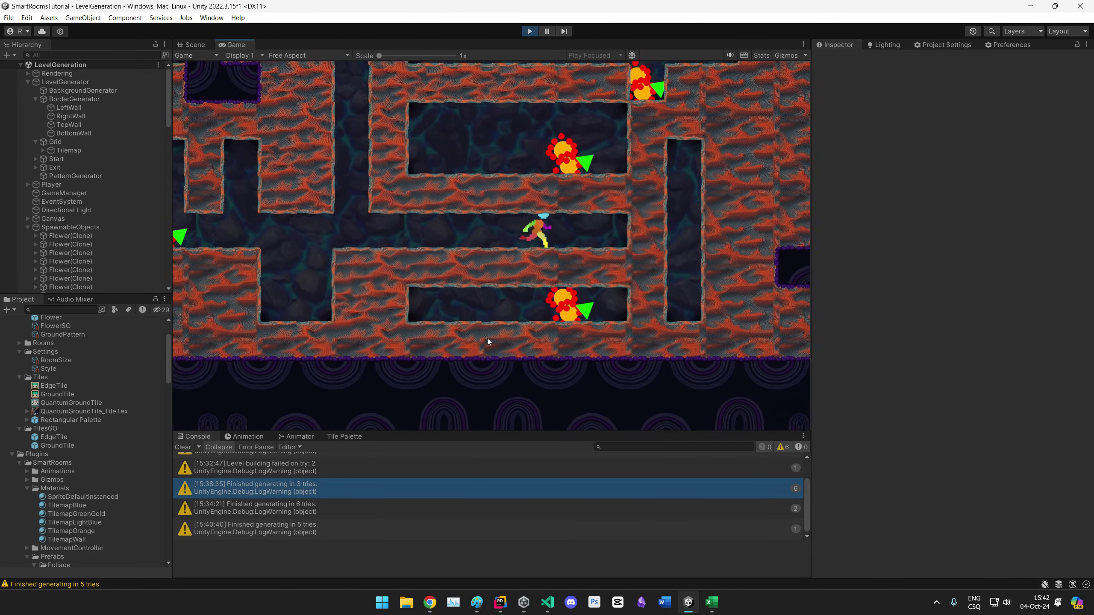
{"action": "key", "text": "a"}
{"action": "key", "text": "a"}
{"action": "key", "text": "space"}
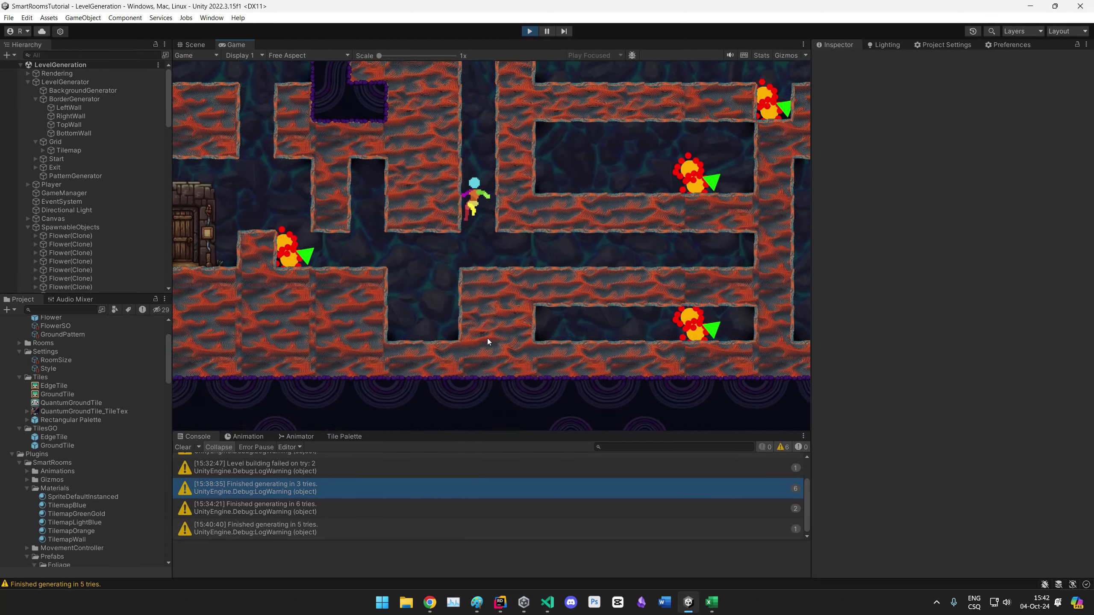
{"action": "key", "text": "space"}
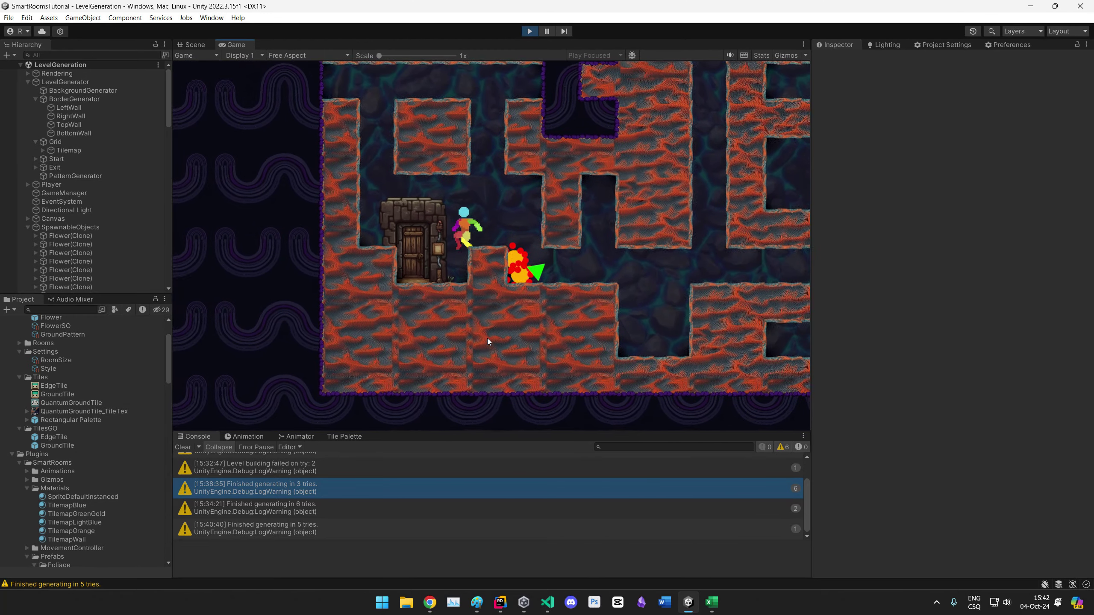
{"action": "key", "text": "space"}
{"action": "key", "text": "d"}
{"action": "key", "text": "space"}
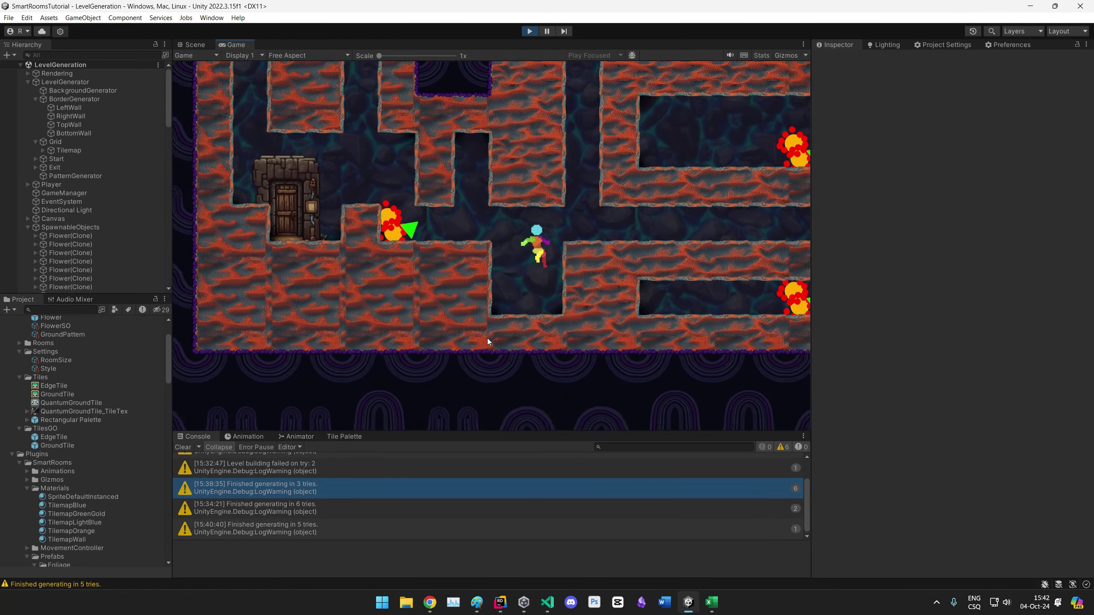
{"action": "key", "text": "space"}
{"action": "key", "text": "space"}
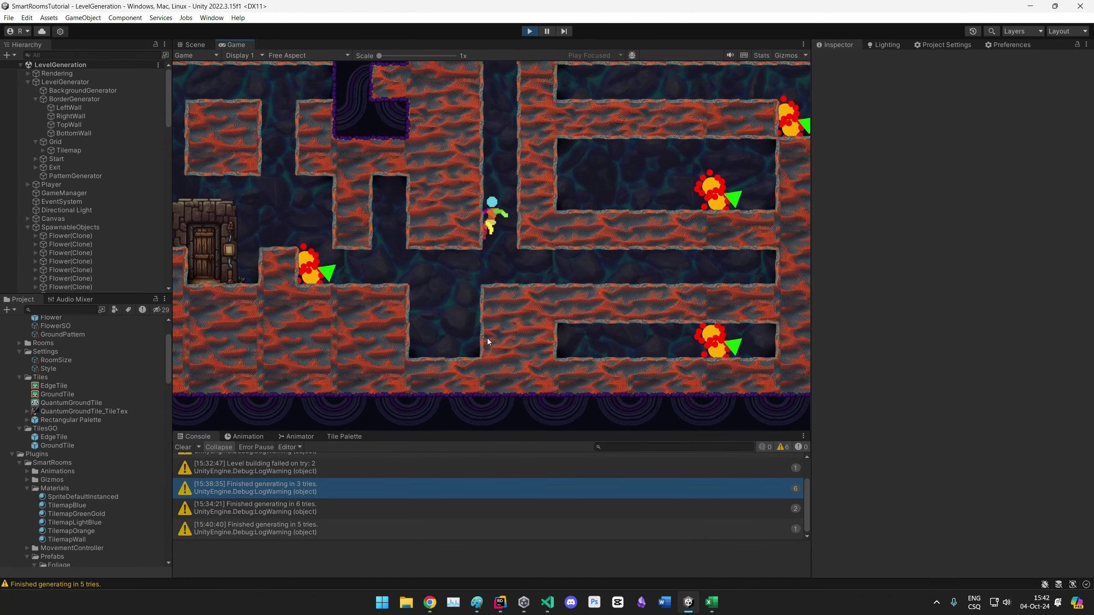
Step: Jump up the vertical shaft and run to the lower corridor's dead end to examine the ground and outer edge borders
{"action": "key", "text": "d"}
{"action": "key", "text": "w"}
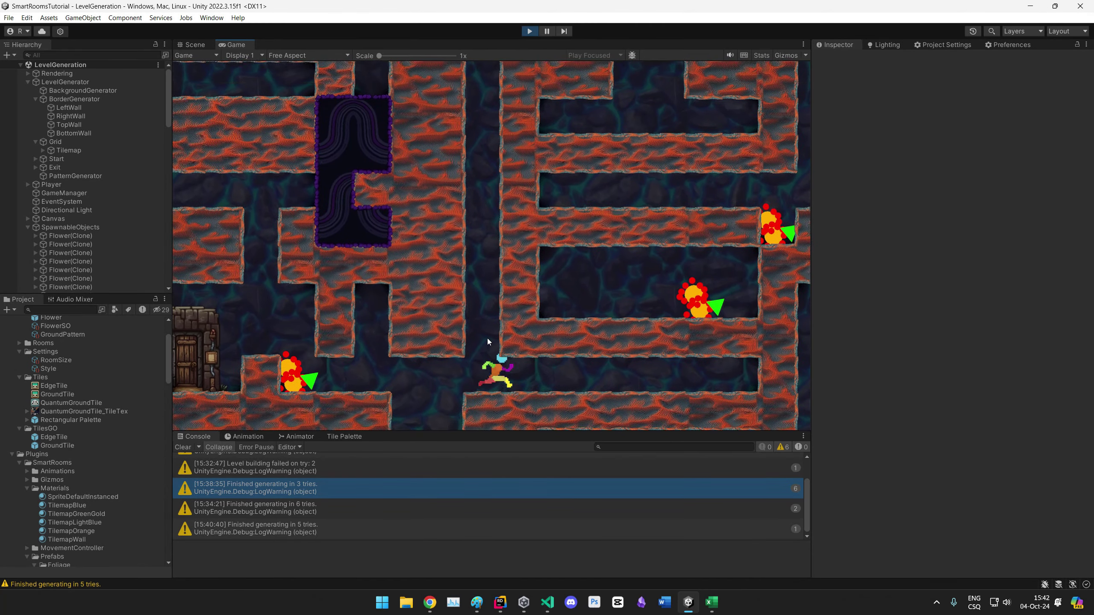
{"action": "key", "text": "space"}
{"action": "key", "text": "d"}
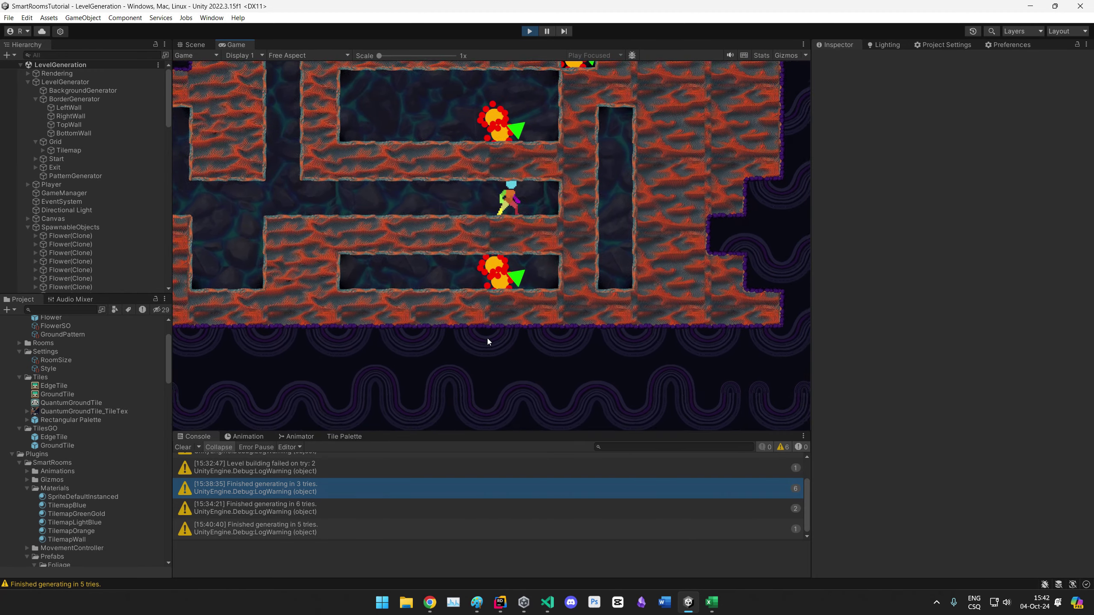
{"action": "key", "text": "w"}
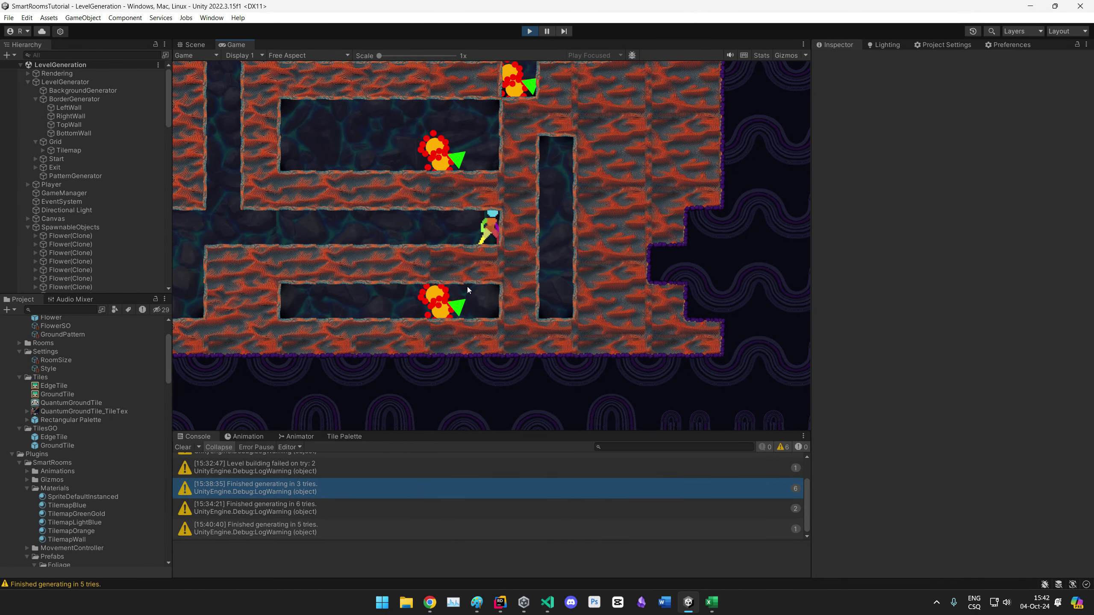
Step: Return the player from the corridor's dead end to the start door and back to the pit, reviewing the border layering
{"action": "key", "text": "a"}
{"action": "key", "text": "space"}
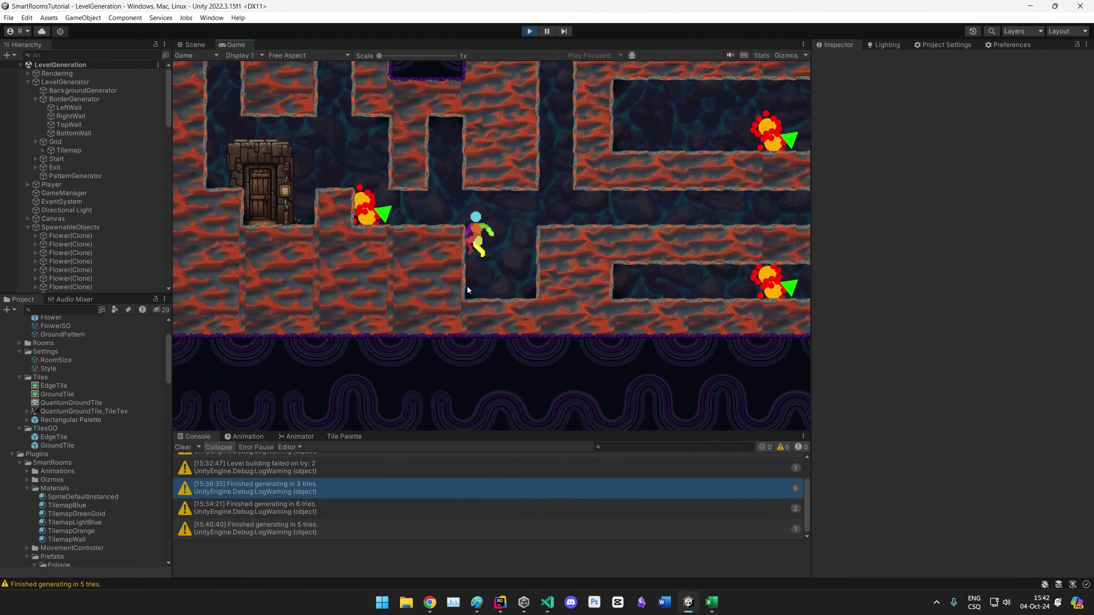
{"action": "key", "text": "space"}
{"action": "key", "text": "space"}
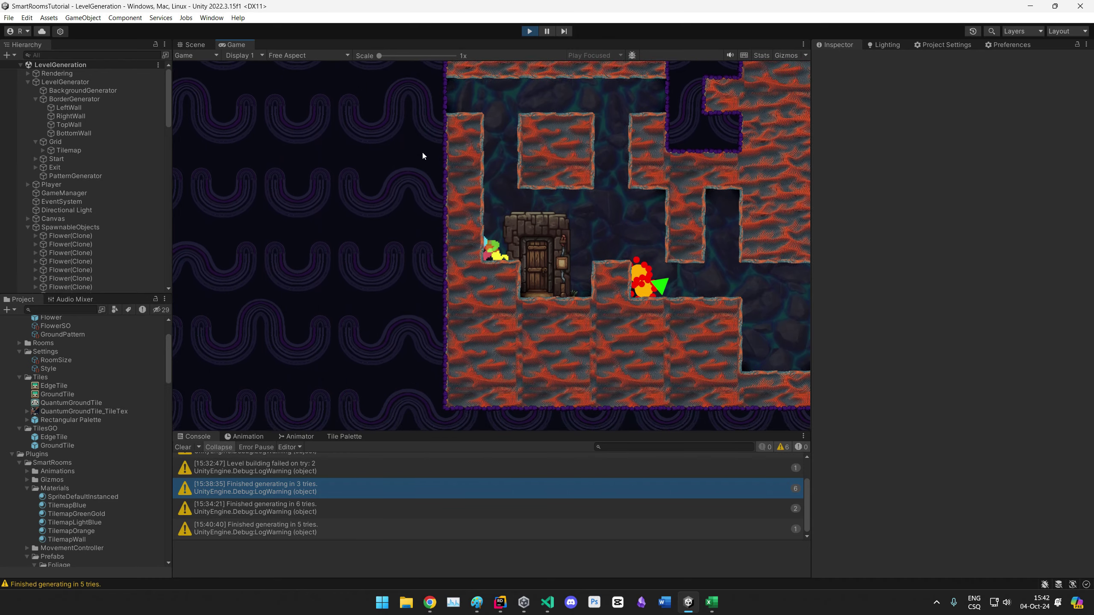
{"action": "key", "text": "d"}
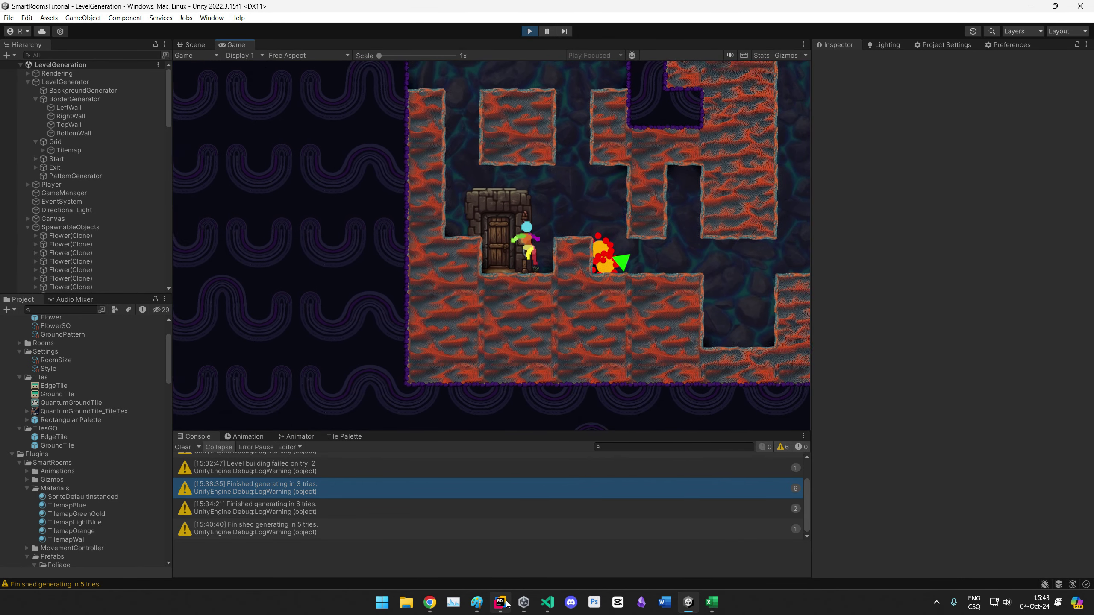
{"action": "key", "text": "space"}
{"action": "key", "text": "space"}
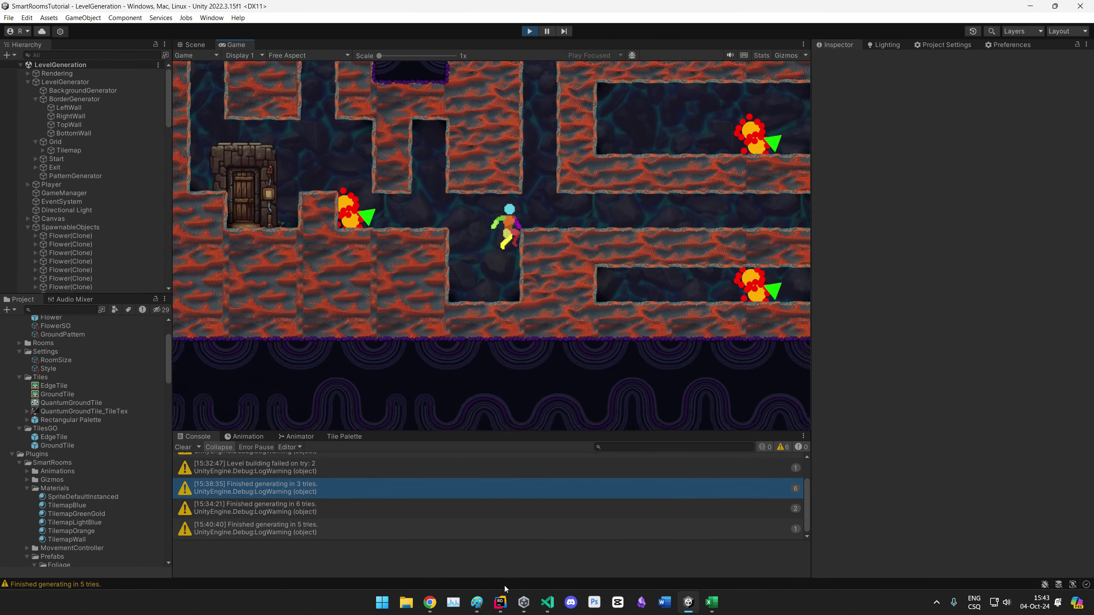